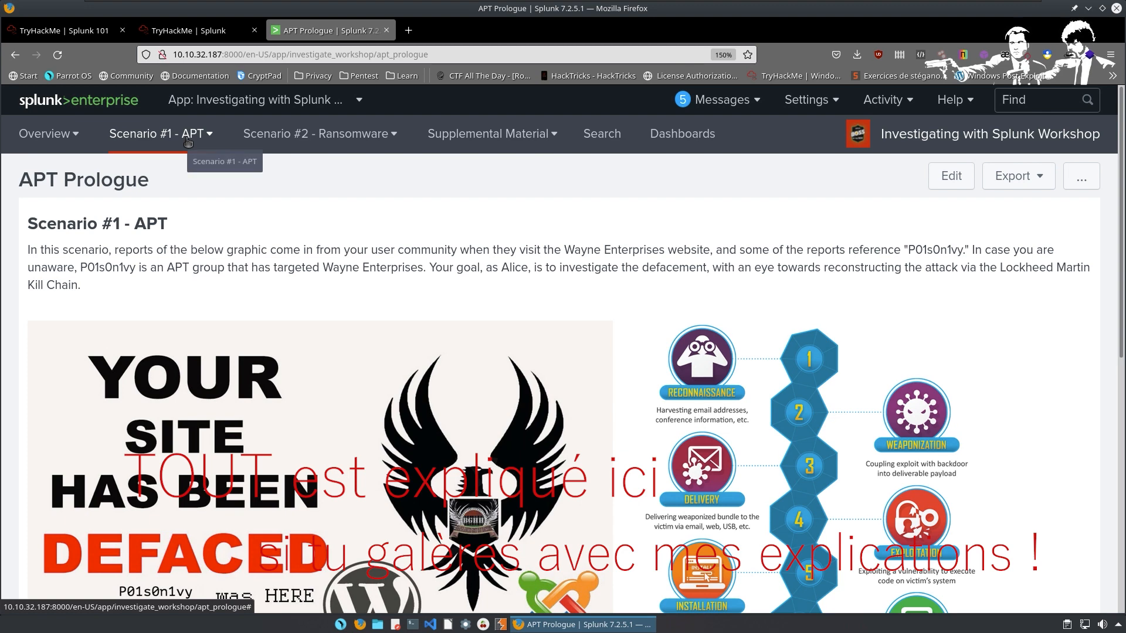
From Scenario #1 - APT > Reconnaissance, open 'Finding the IP Scanning Your Web Server (Part 1 of 2)'.
click(188, 141)
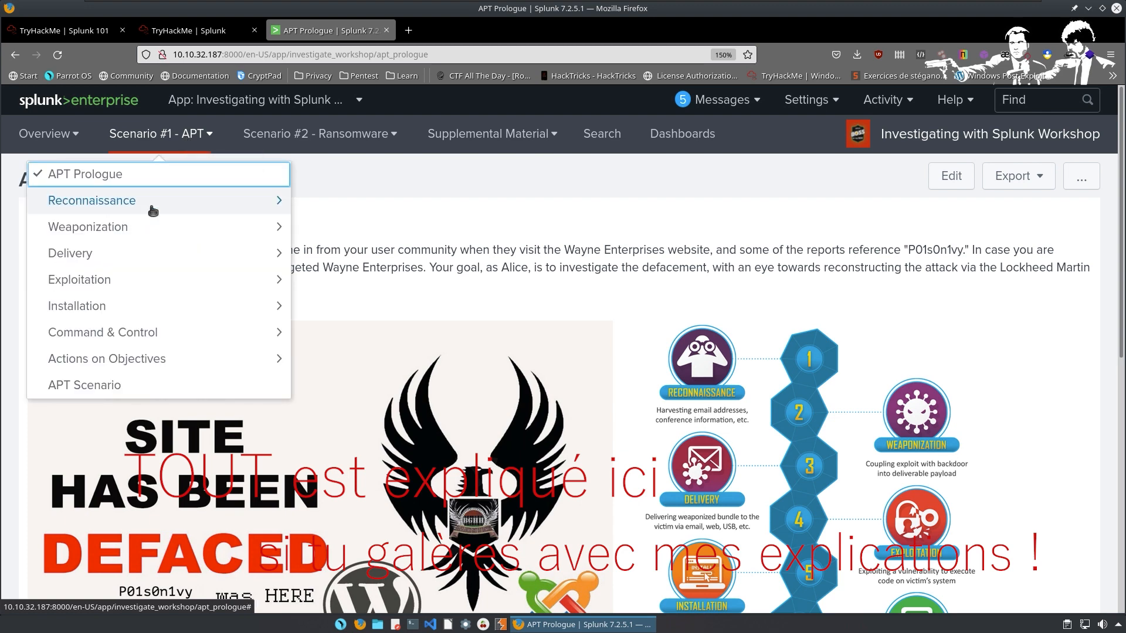
click(153, 210)
click(152, 210)
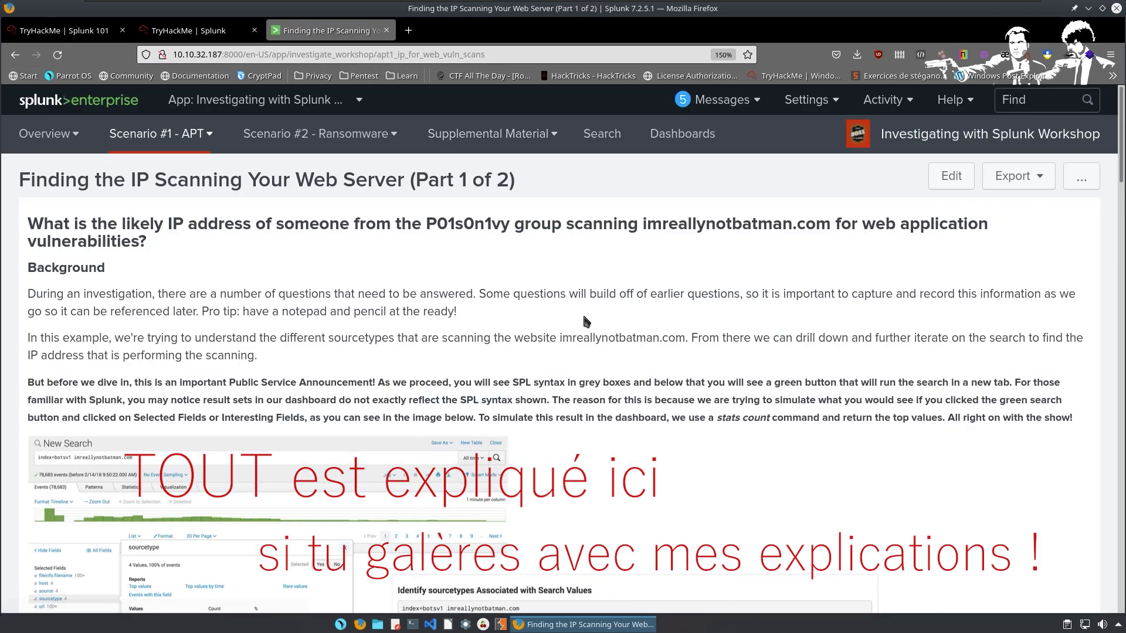
Review the sourcetype and source-address tables for the scanning IP, then go back to APT Prologue.
scroll(478, 262, down, 3)
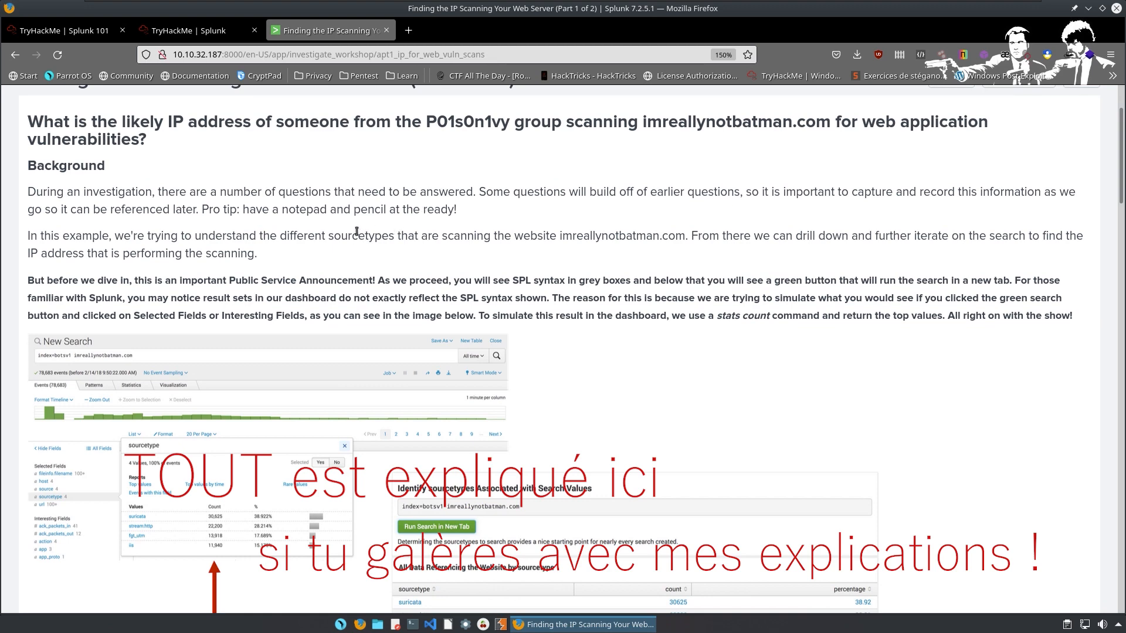
scroll(339, 231, down, 3)
scroll(337, 236, down, 1)
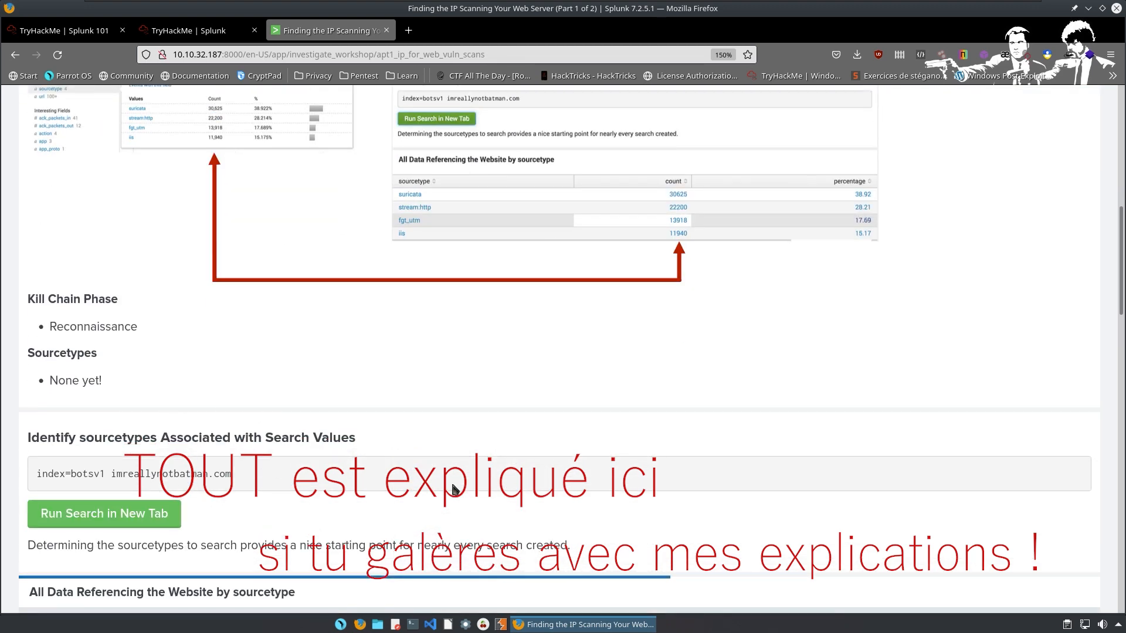
scroll(238, 427, down, 3)
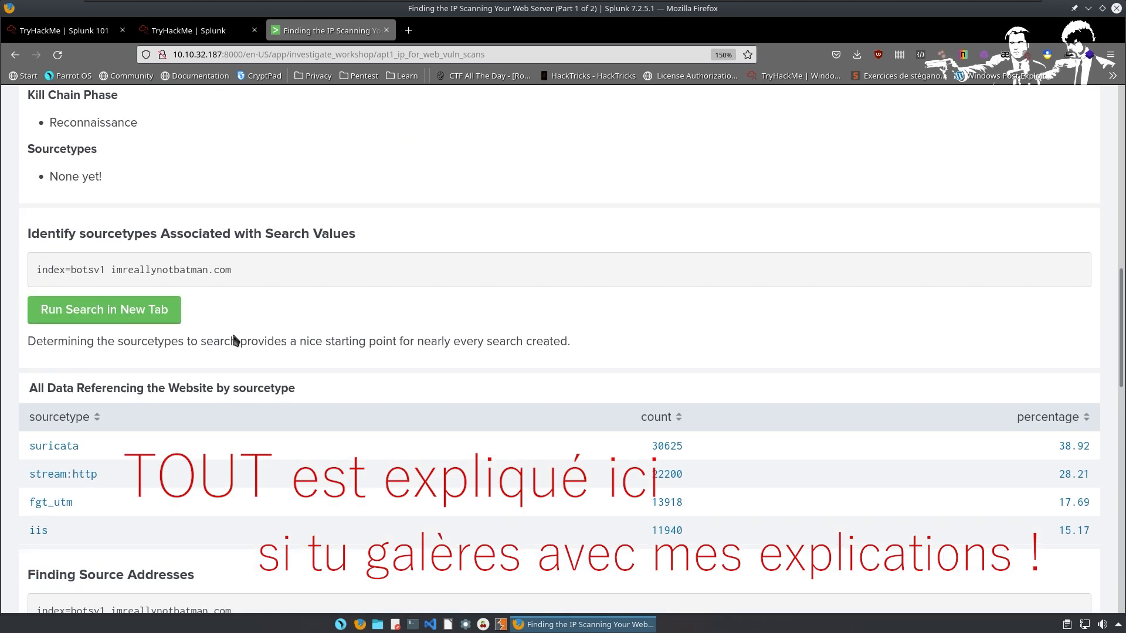
scroll(357, 346, down, 3)
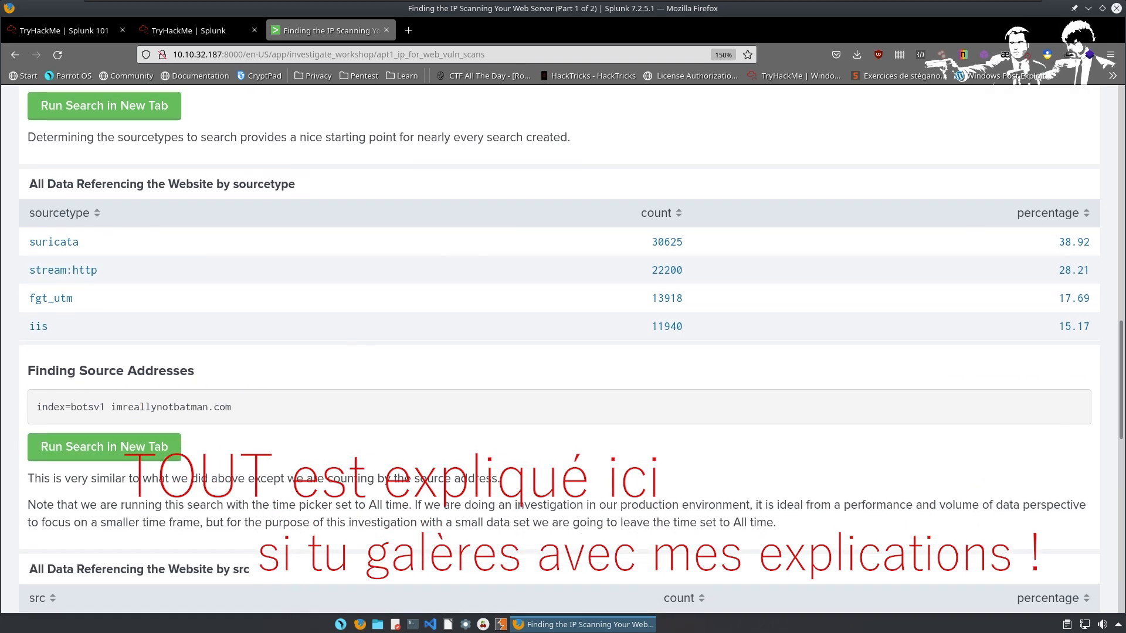
scroll(299, 381, down, 4)
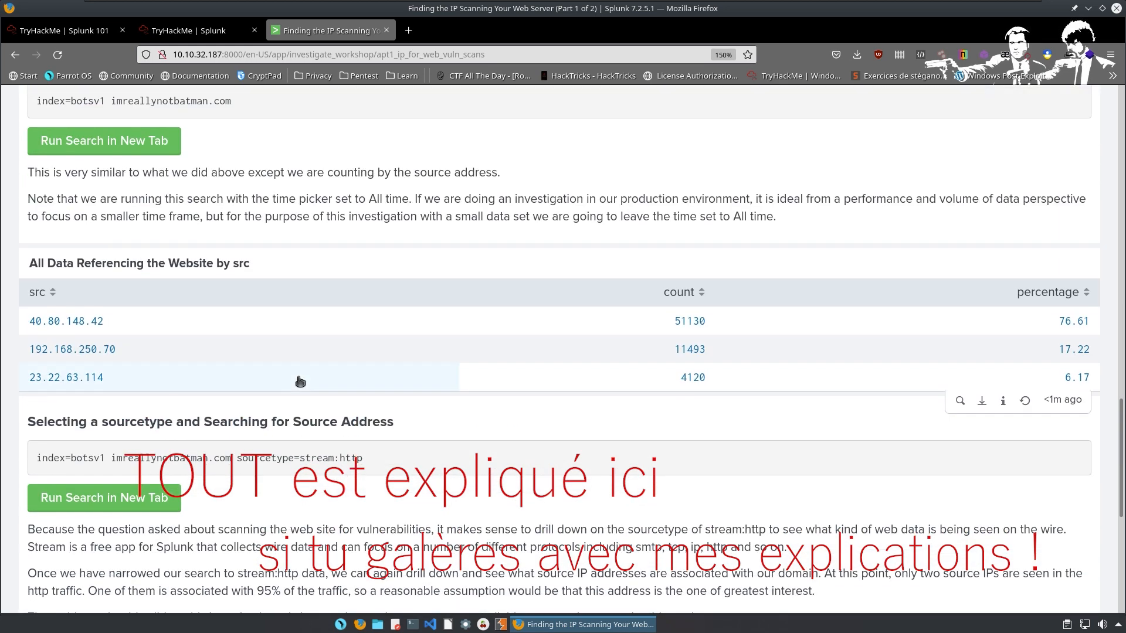
scroll(300, 382, down, 3)
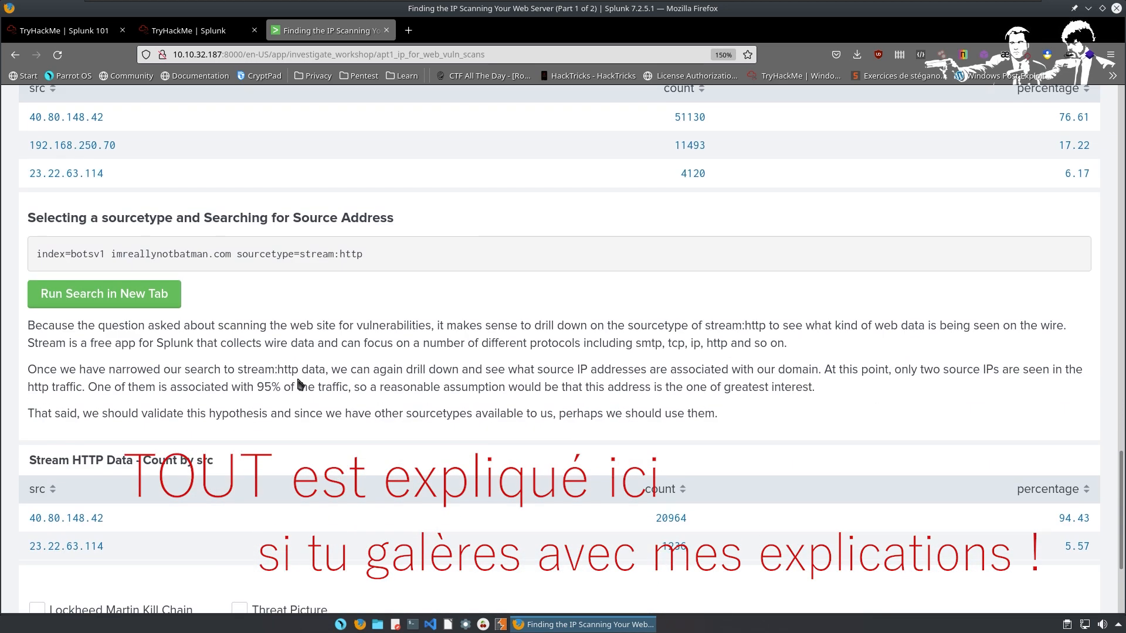
scroll(300, 385, down, 3)
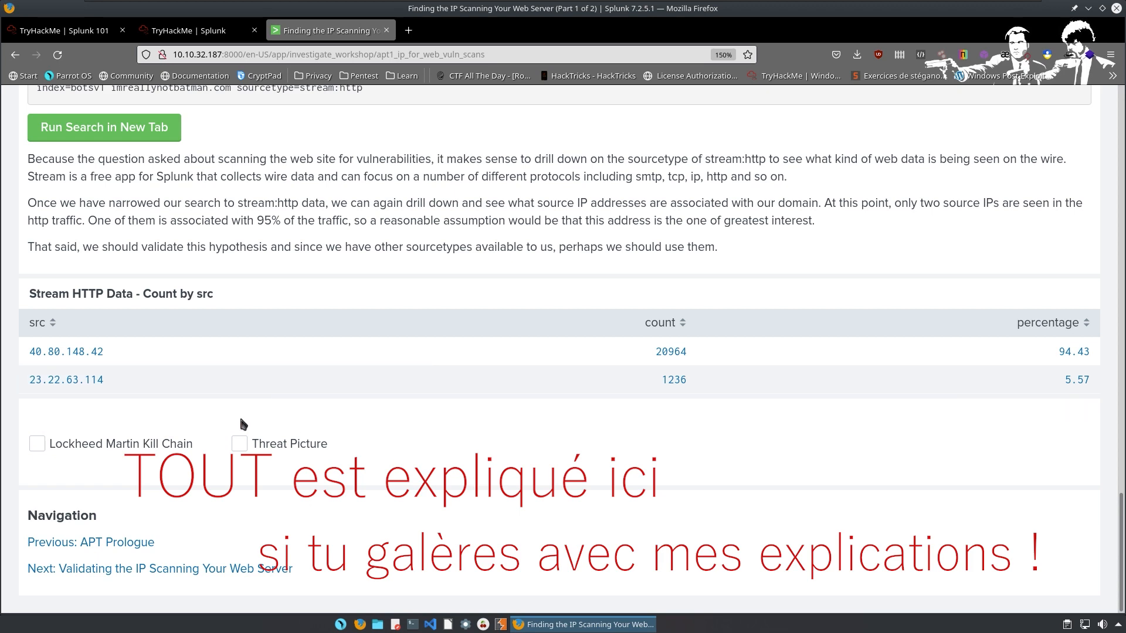
scroll(203, 414, up, 5)
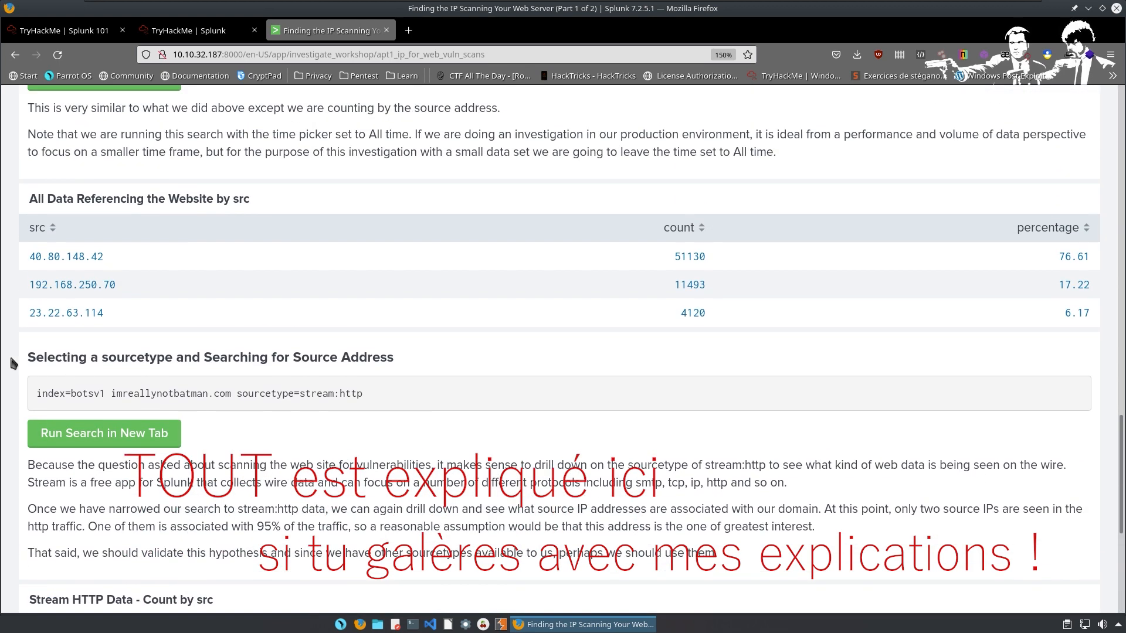
scroll(105, 388, down, 5)
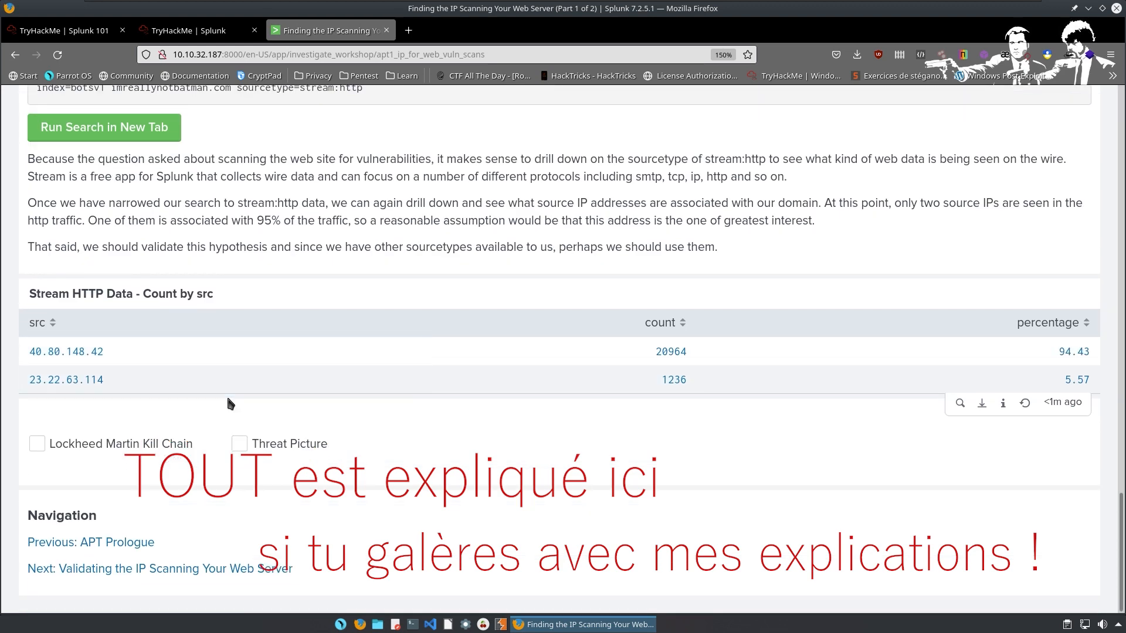
scroll(199, 405, up, 2)
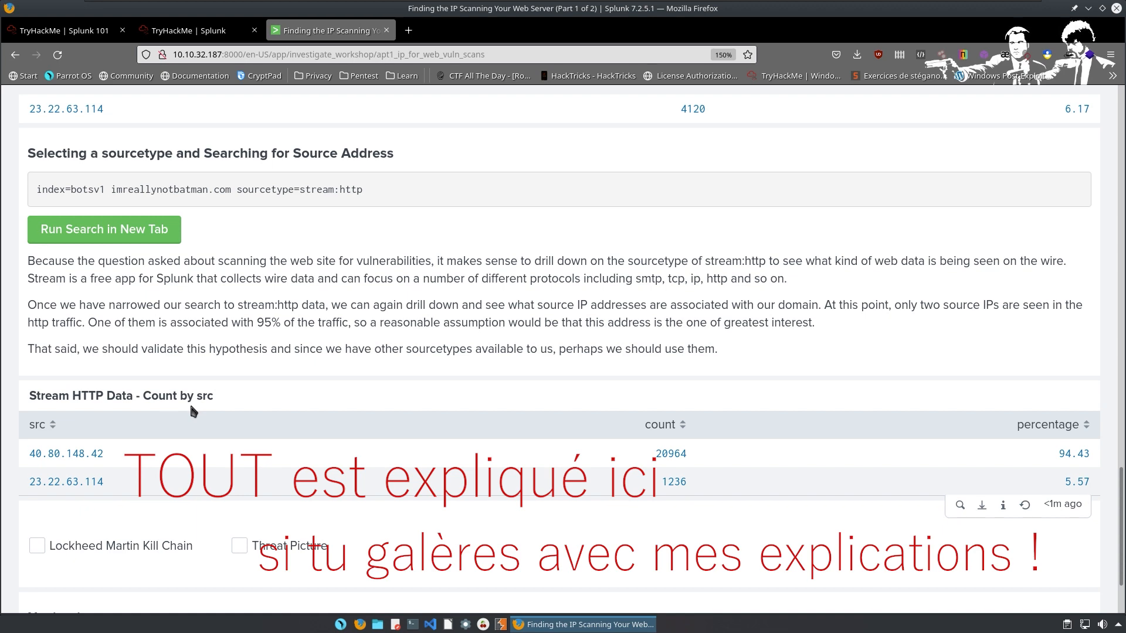
scroll(179, 393, up, 5)
key(alt+Left)
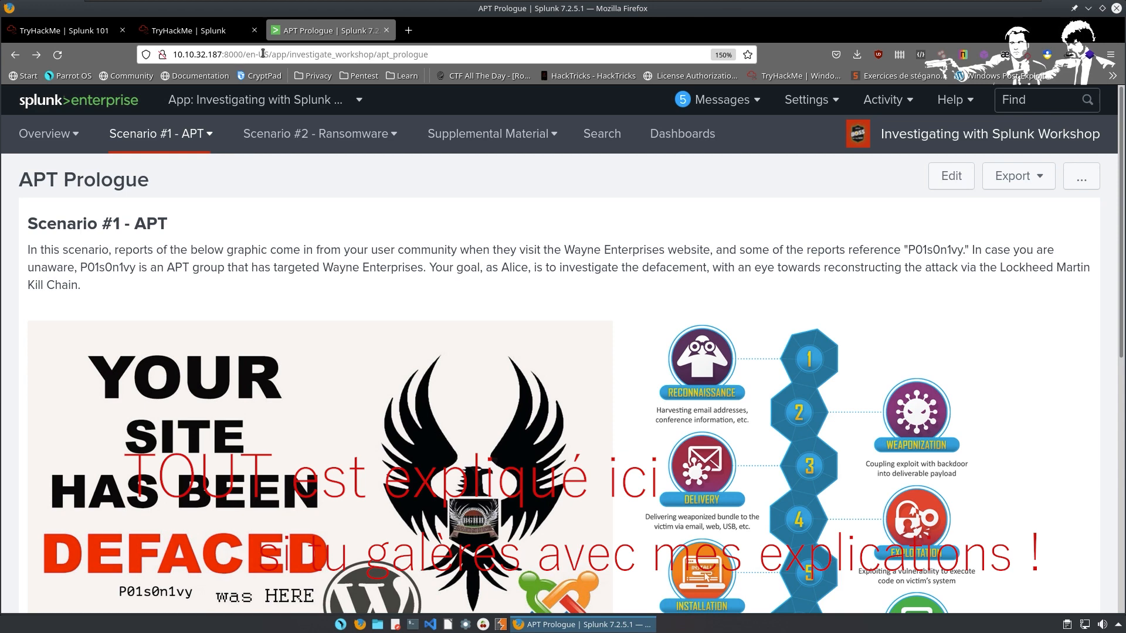
Change the URL locale from en-US to fr_fr and browse the French APT Prologue page.
click(263, 54)
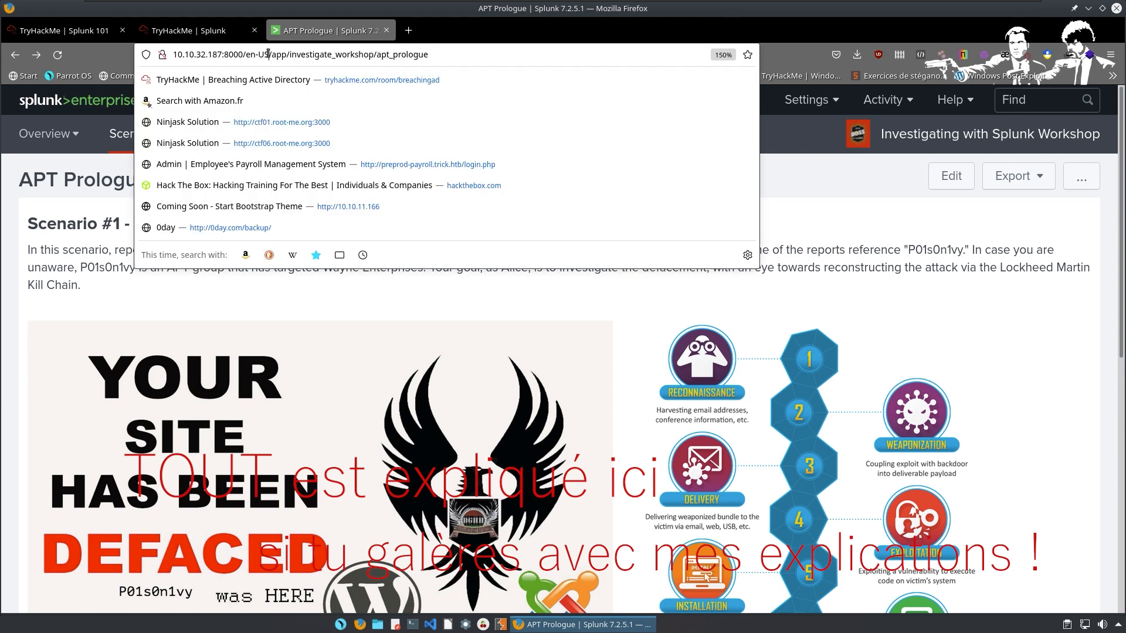
key(BackSpace)
key(BackSpace)
key(BackSpace)
key(BackSpace)
key(BackSpace)
text(fr_)
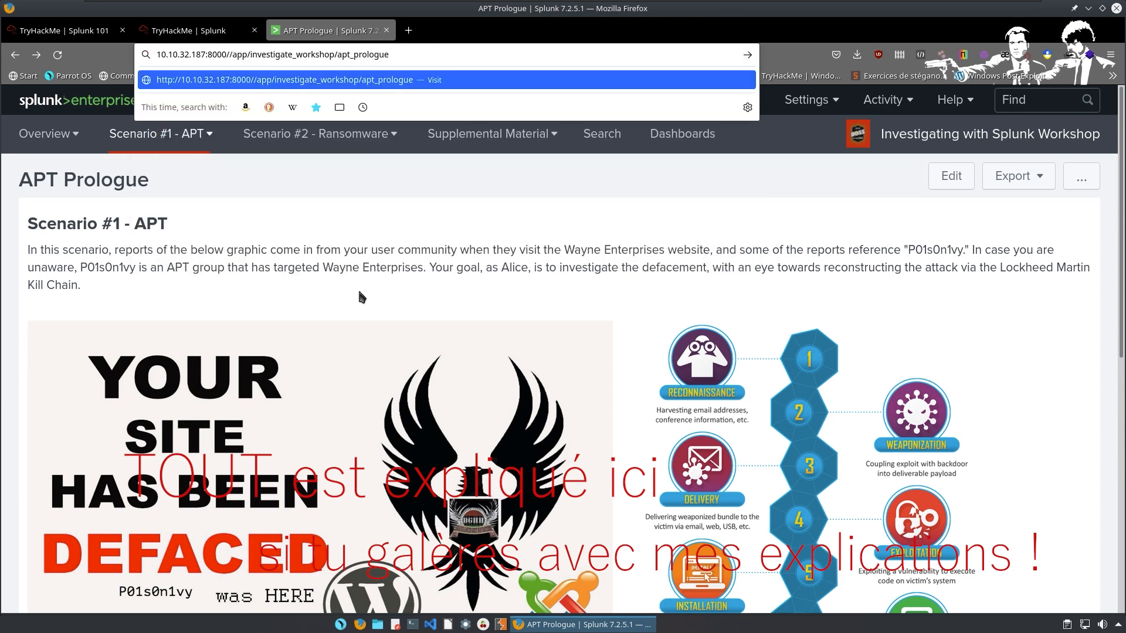
text(fr)
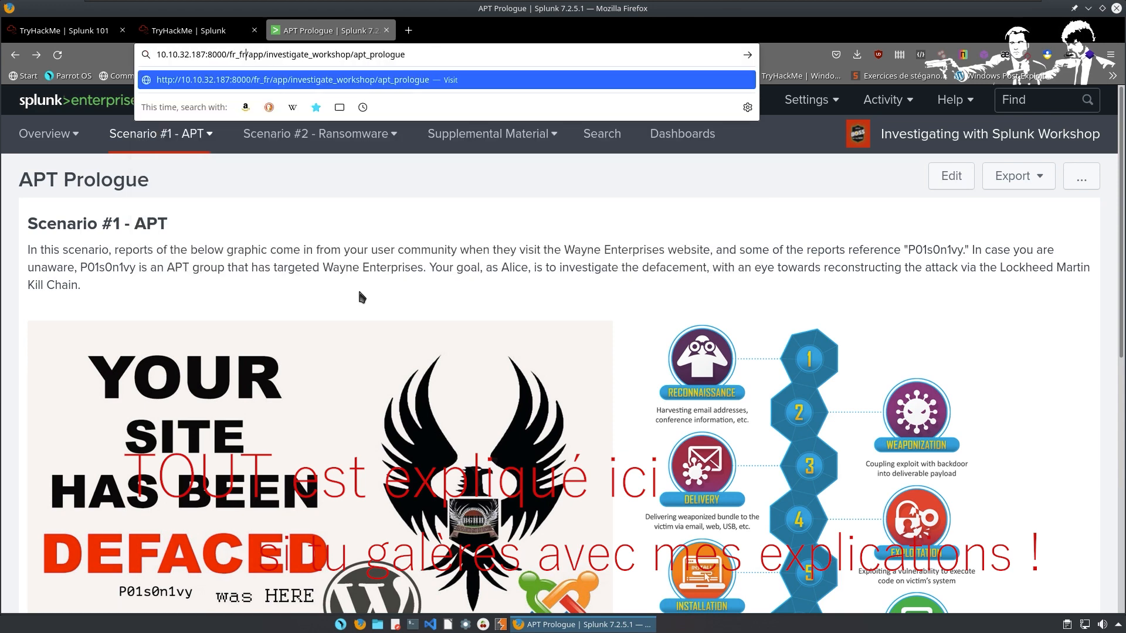
key(Return)
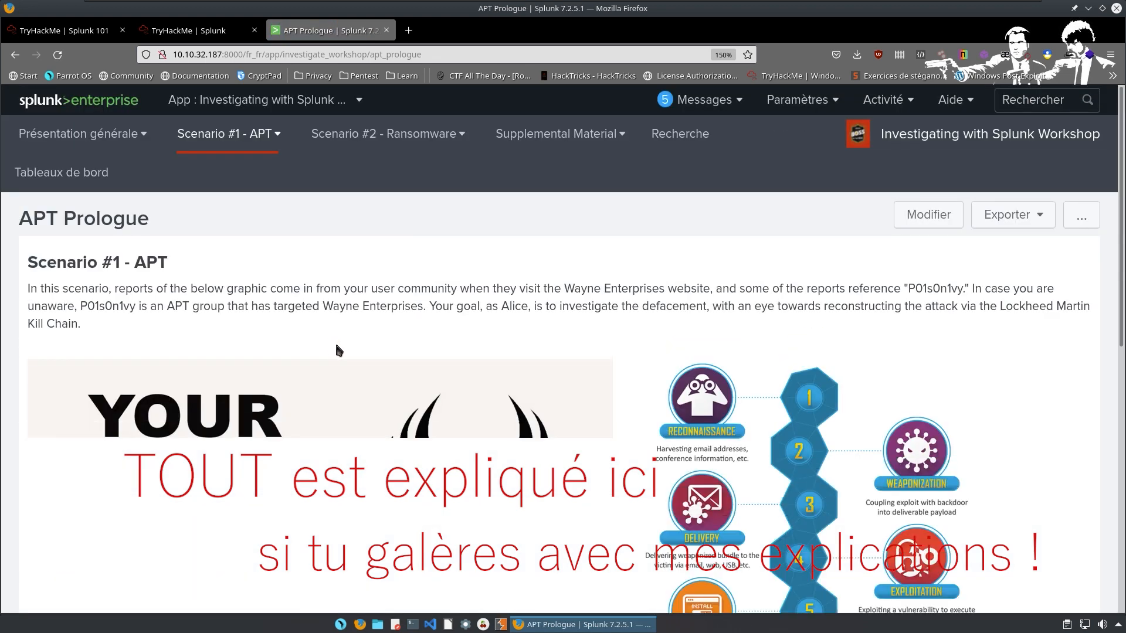
scroll(359, 332, down, 5)
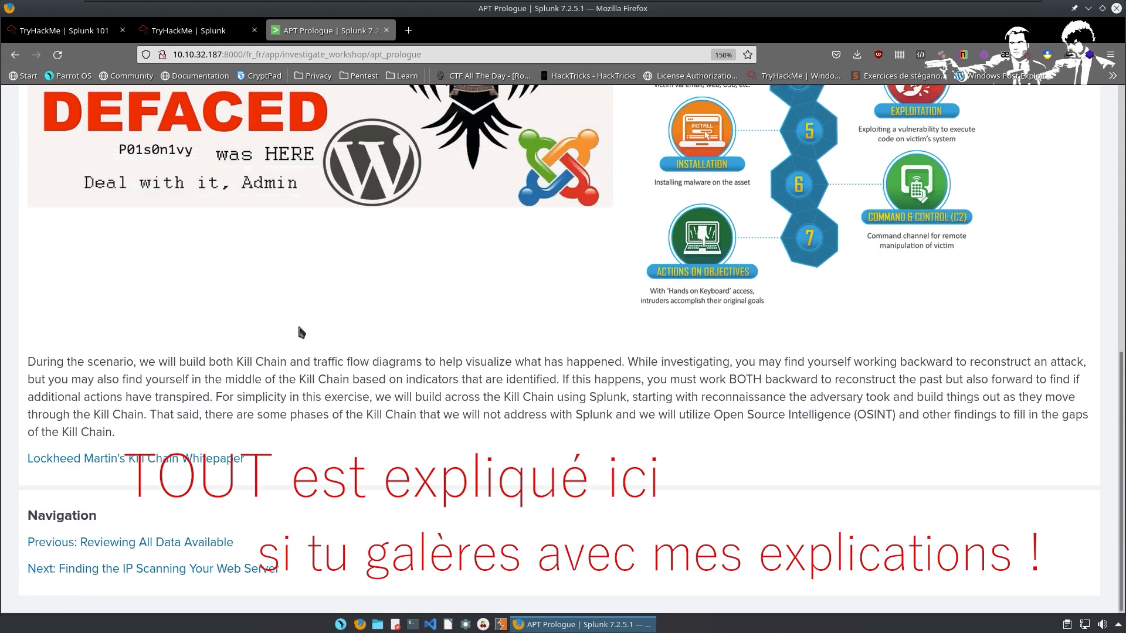
scroll(299, 333, up, 5)
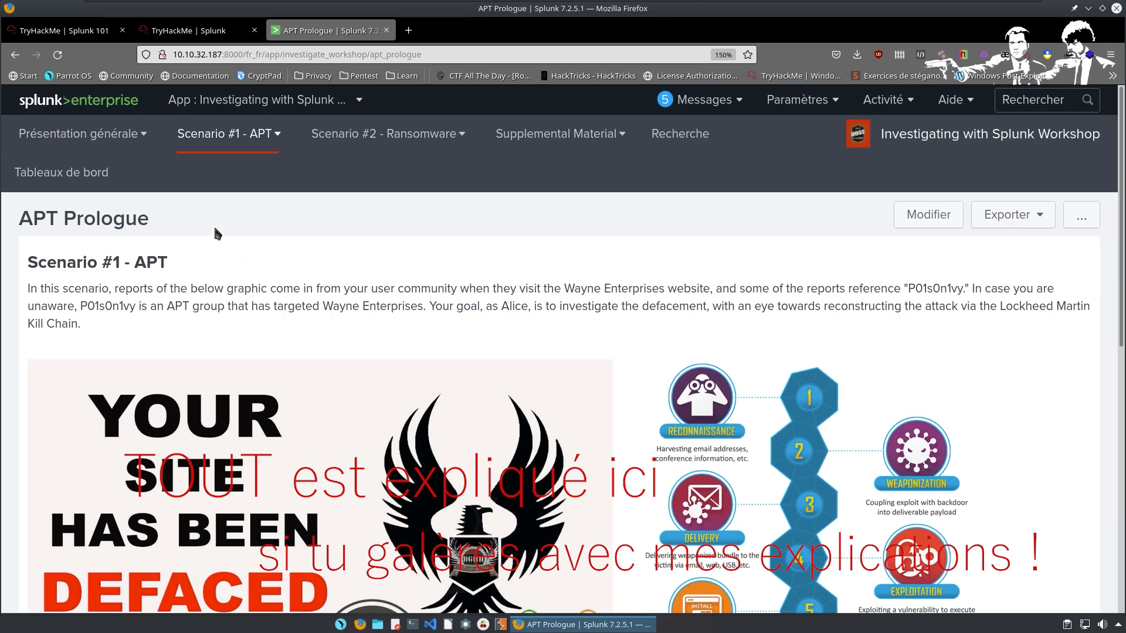
scroll(217, 229, down, 6)
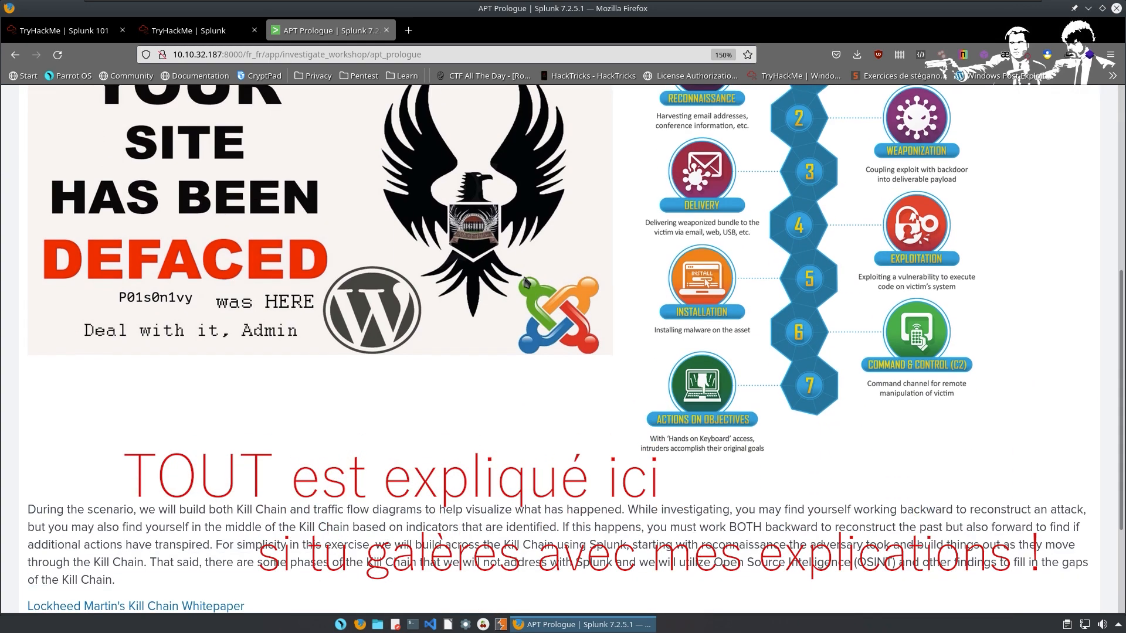
scroll(452, 285, down, 2)
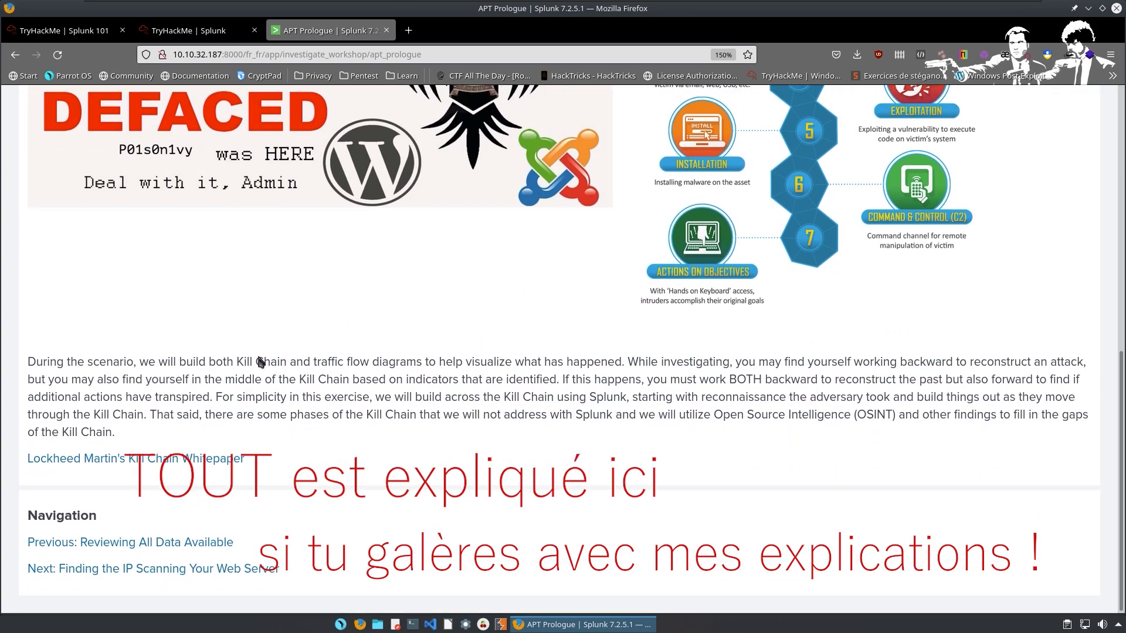
scroll(496, 359, up, 8)
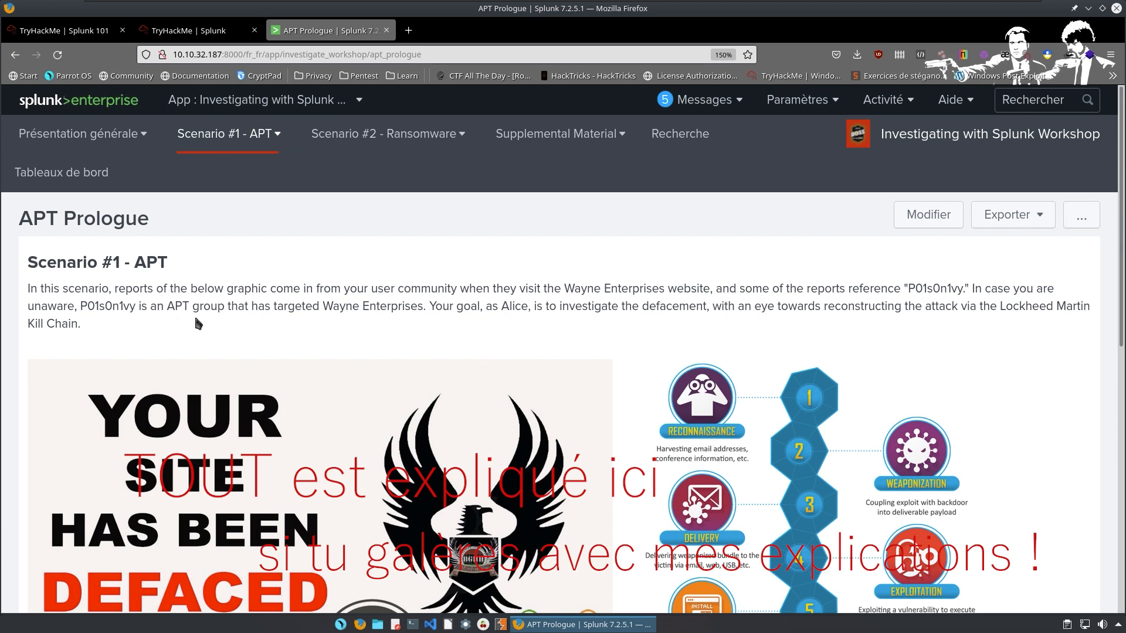
Export the APT Prologue as PDF, save apt_prologue-2022-07-09.pdf, and open the downloaded file.
click(1019, 214)
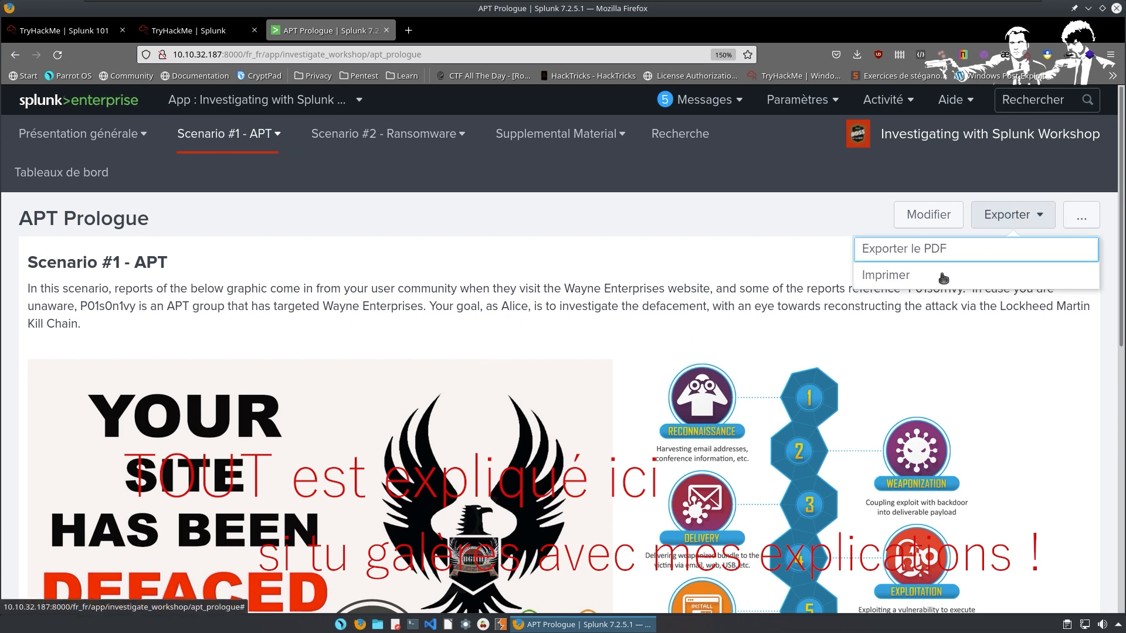
click(910, 258)
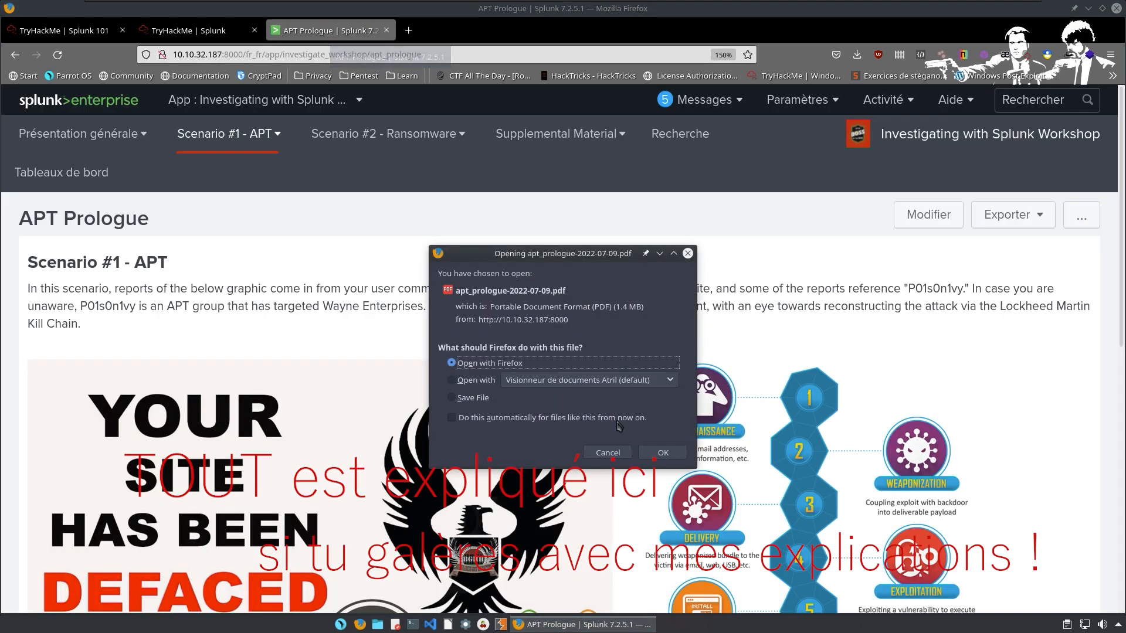
click(481, 398)
click(647, 458)
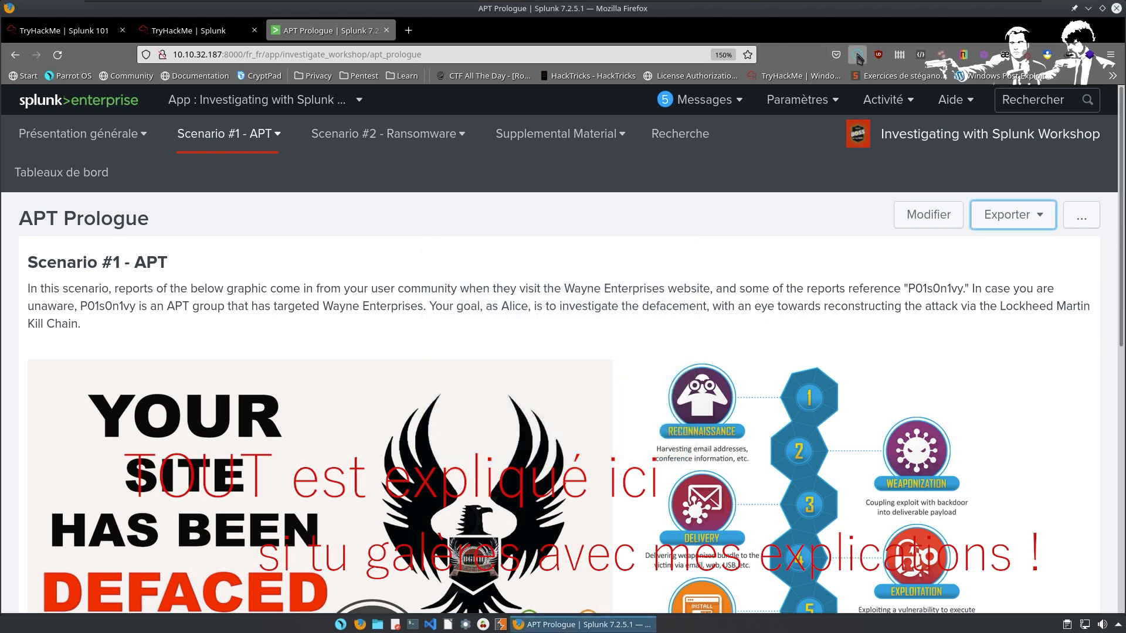
click(713, 94)
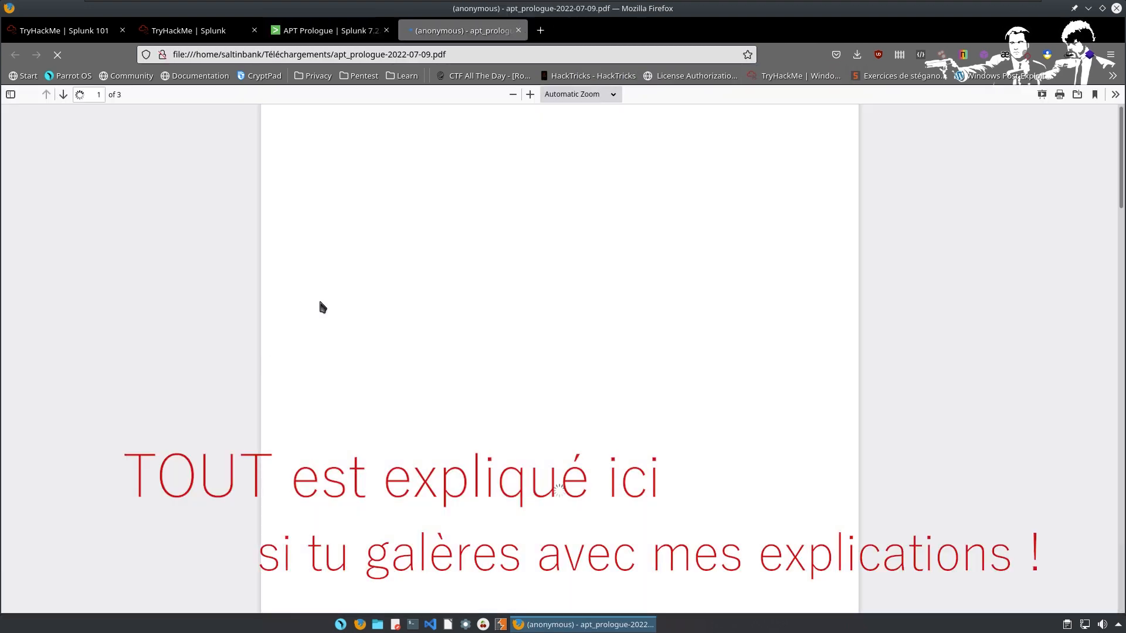
Scroll through the 3-page prologue PDF, then close its tab to return to Splunk.
scroll(353, 255, down, 15)
scroll(478, 296, down, 13)
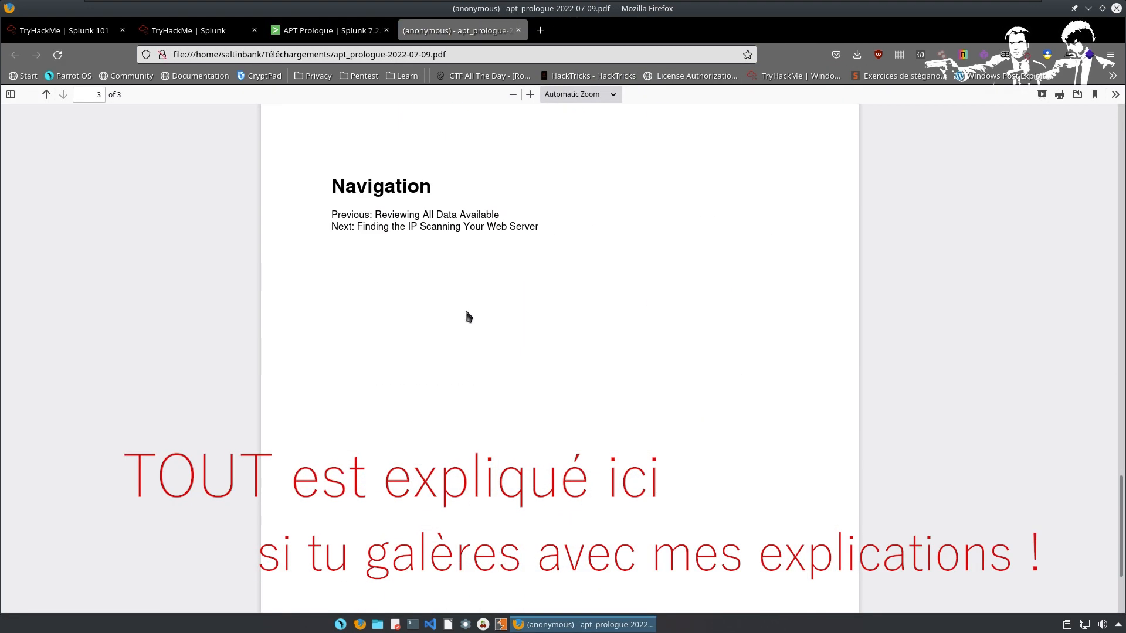
scroll(399, 287, up, 5)
scroll(286, 192, up, 10)
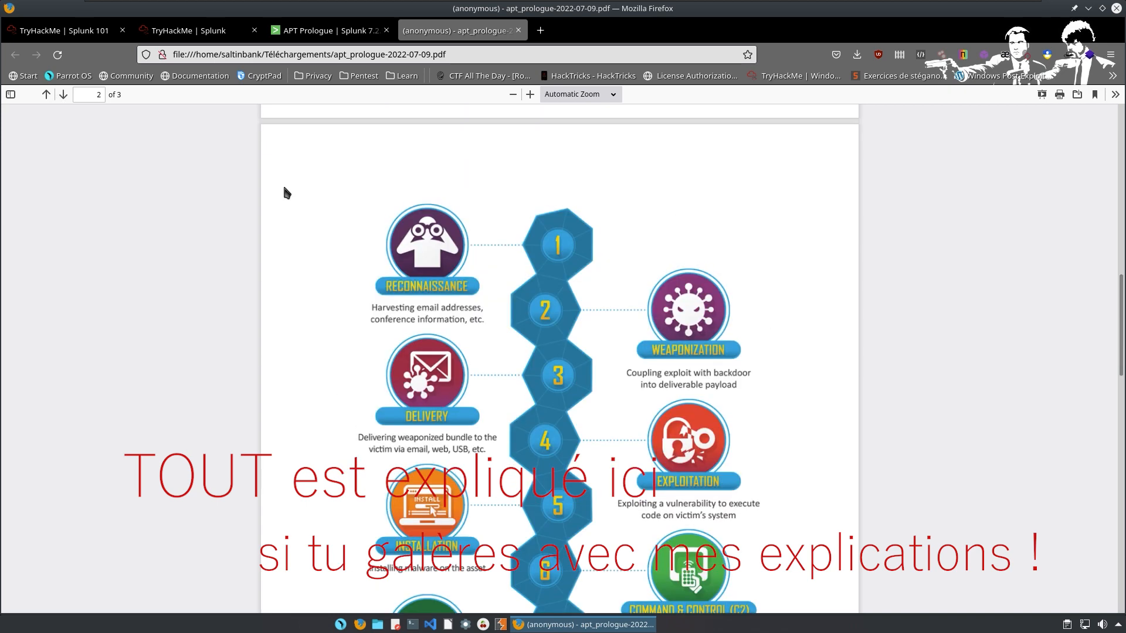
scroll(473, 186, up, 6)
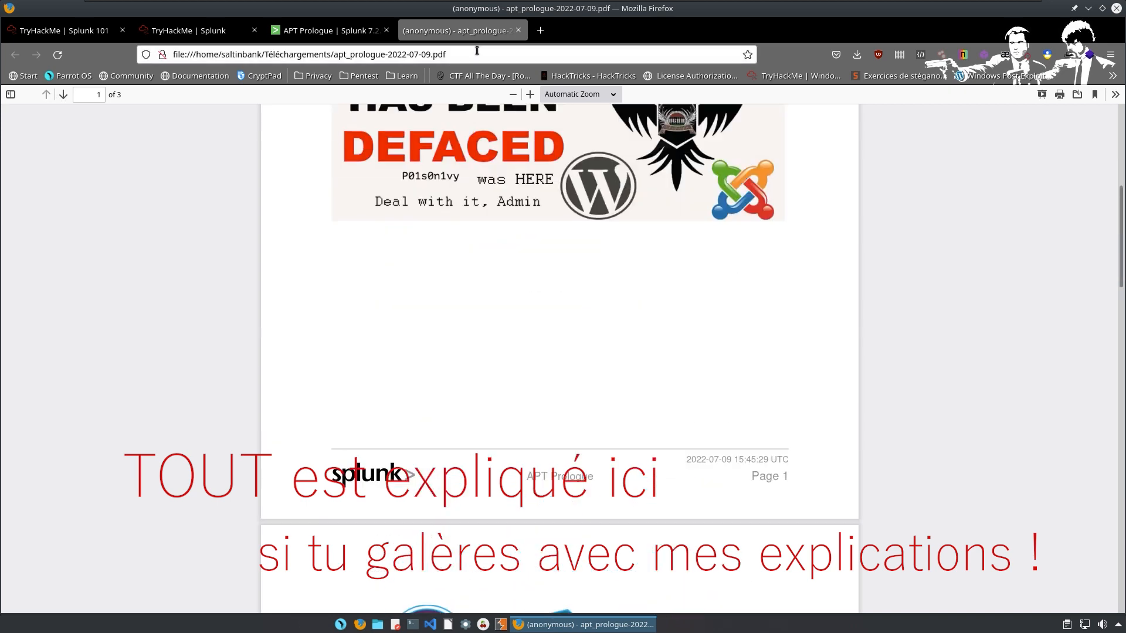
click(519, 29)
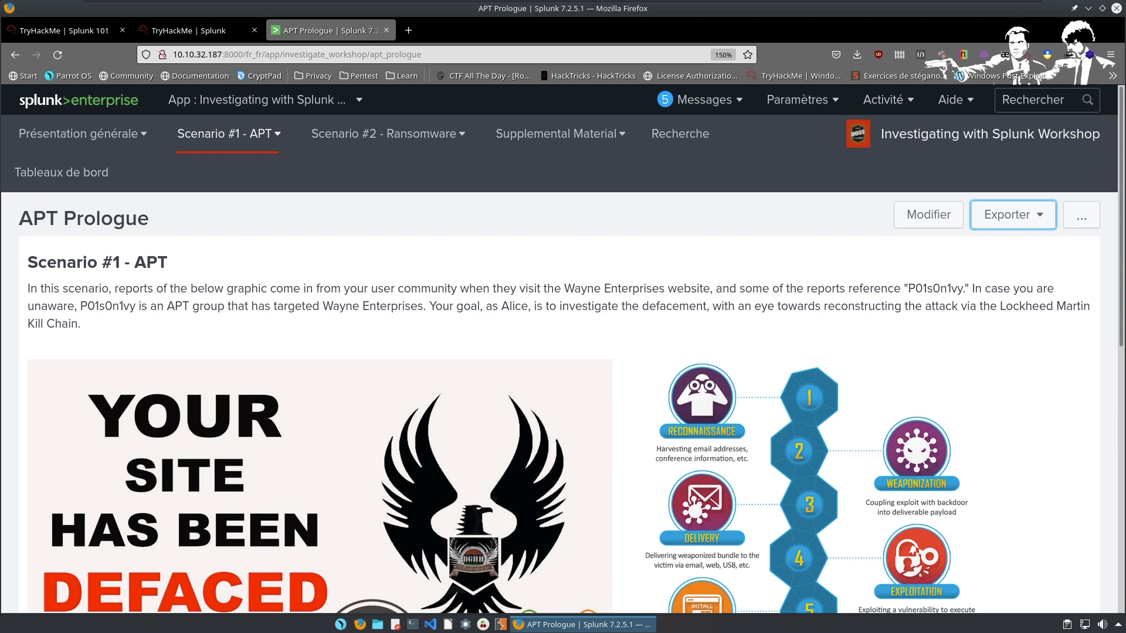
Run a * search over 'Tout le temps' (43,937 events), then switch to the TryHackMe room tab.
click(1014, 275)
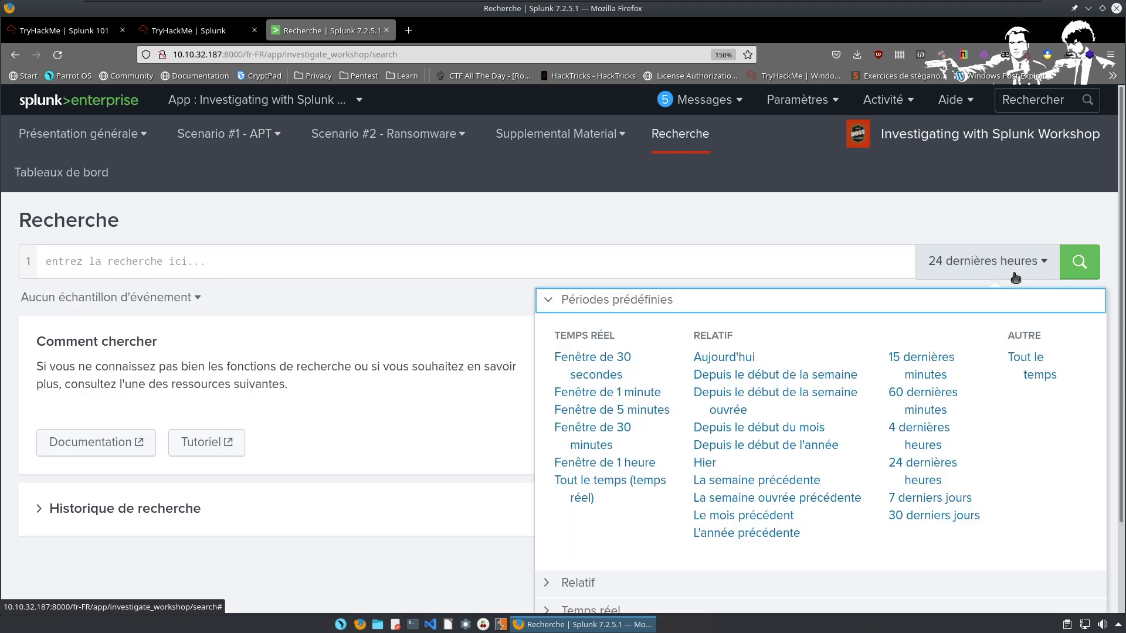
click(1041, 369)
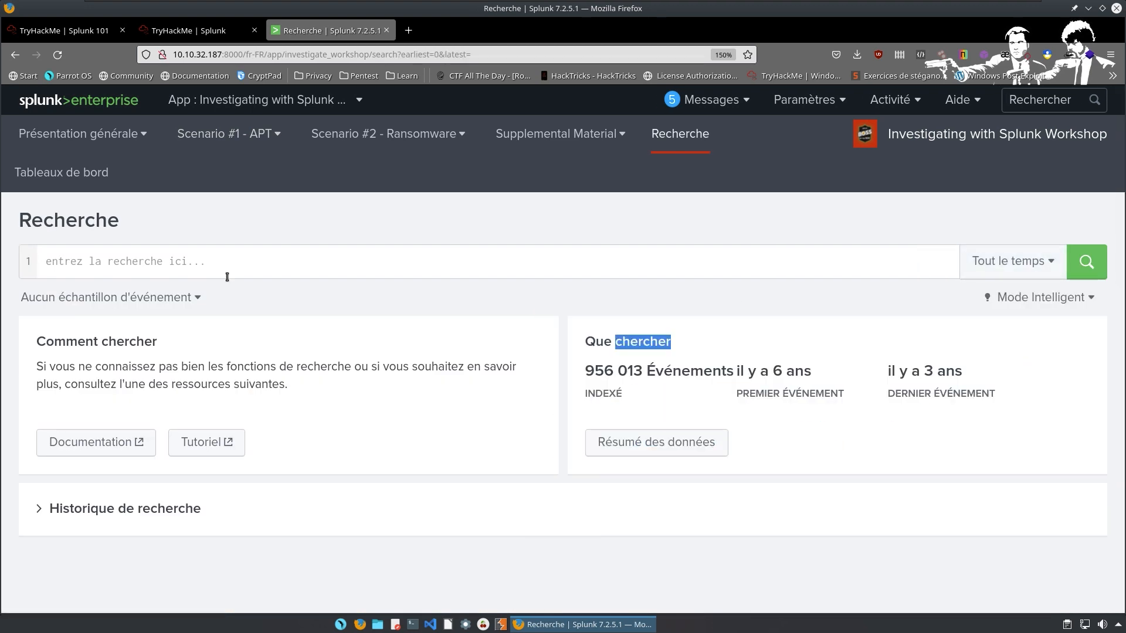
click(179, 256)
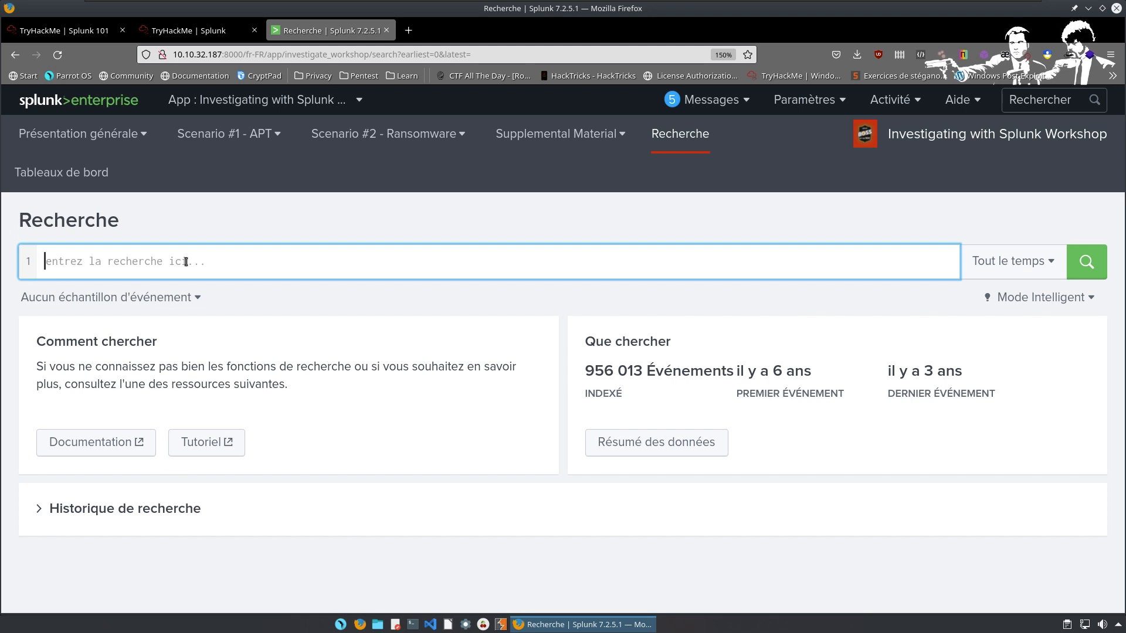
text(*)
key(Return)
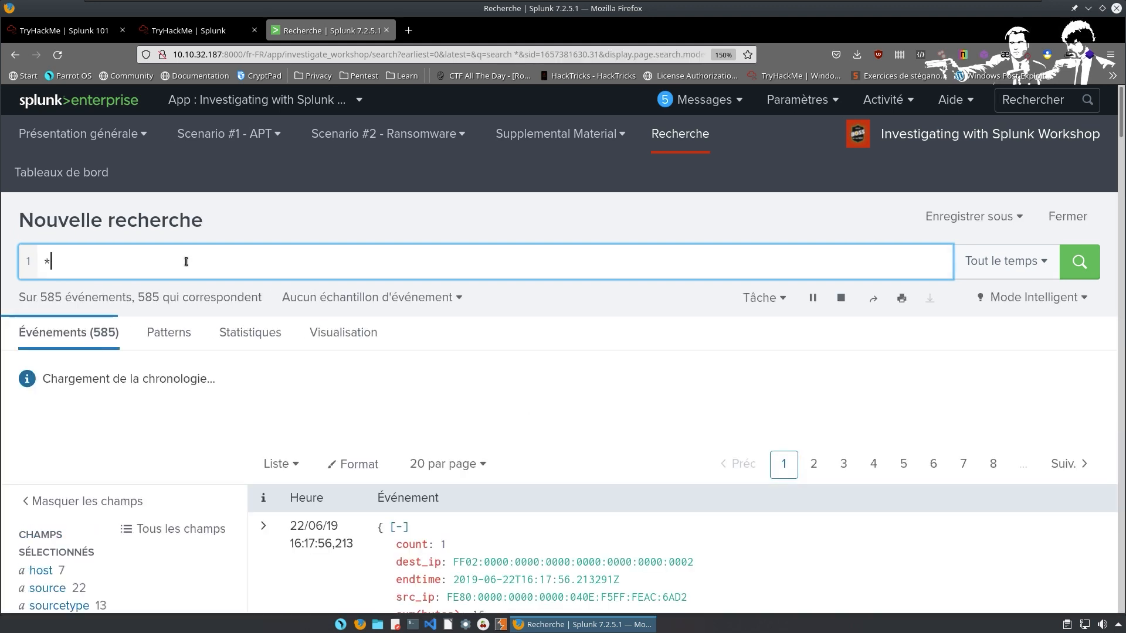
scroll(230, 301, down, 2)
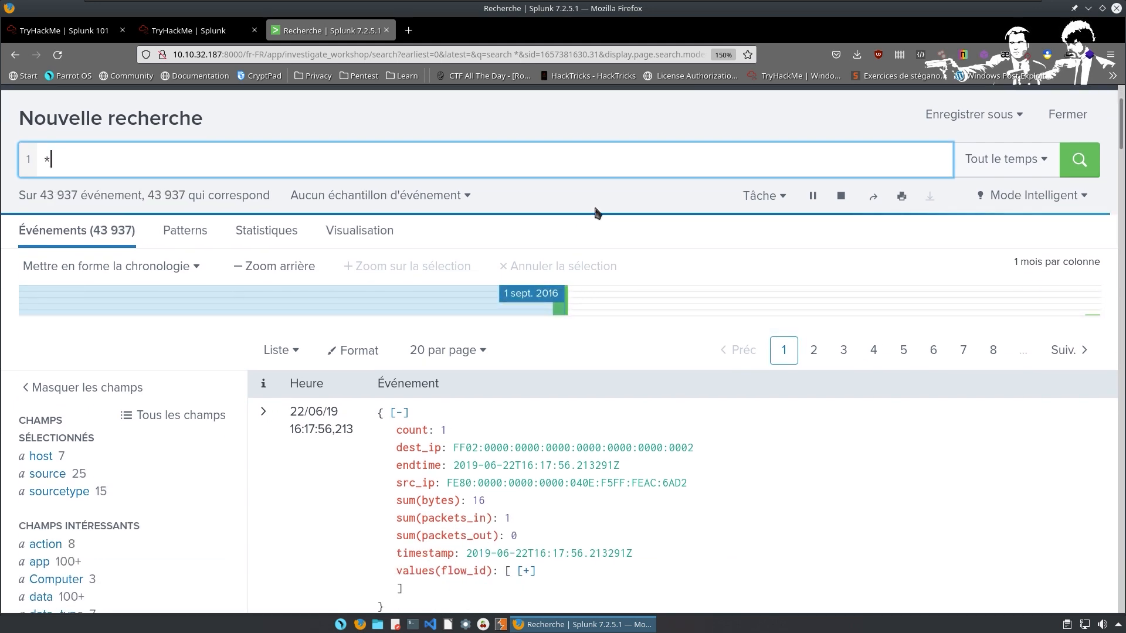
click(197, 31)
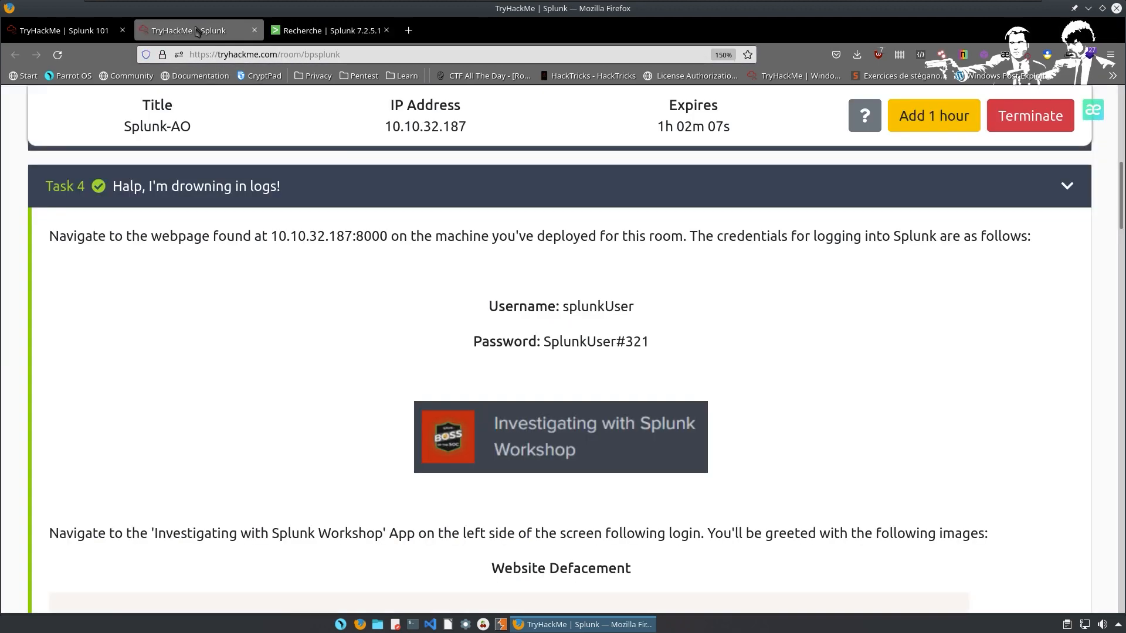
Scroll to Task 5 and expand its Advanced Persistent Threat questions.
scroll(364, 329, up, 5)
scroll(480, 431, down, 2)
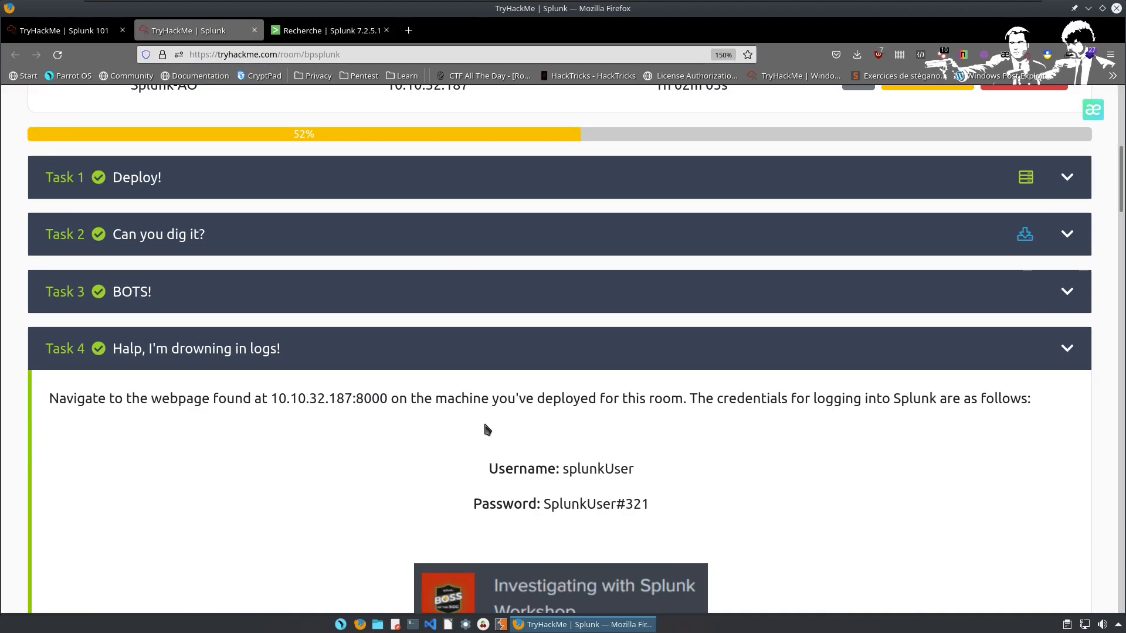
scroll(485, 430, down, 10)
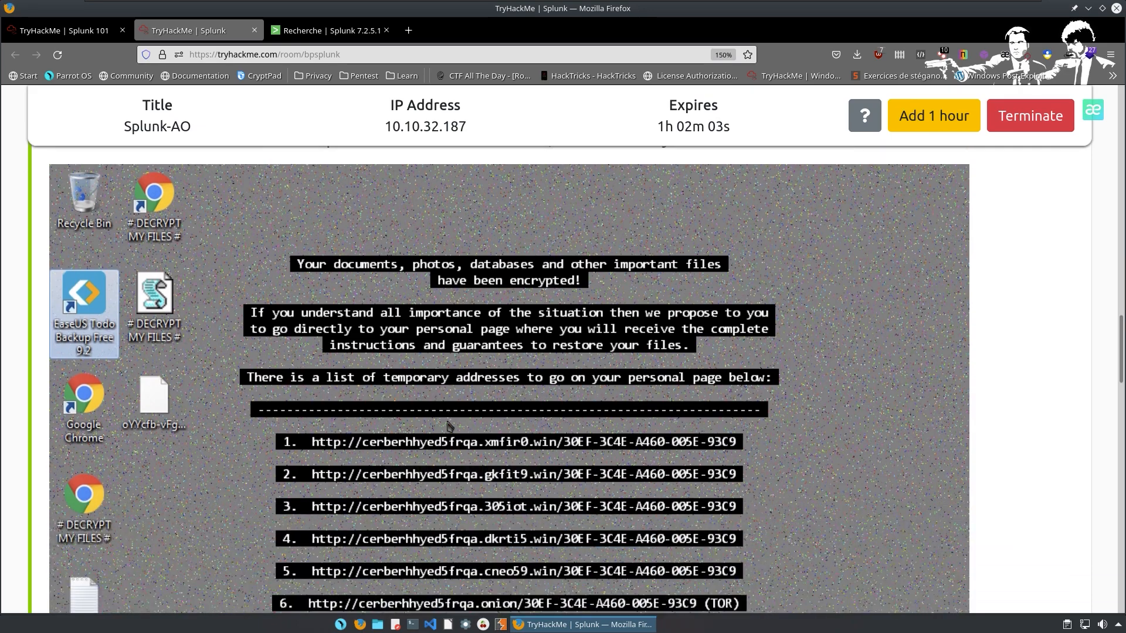
scroll(411, 416, up, 5)
scroll(411, 416, down, 15)
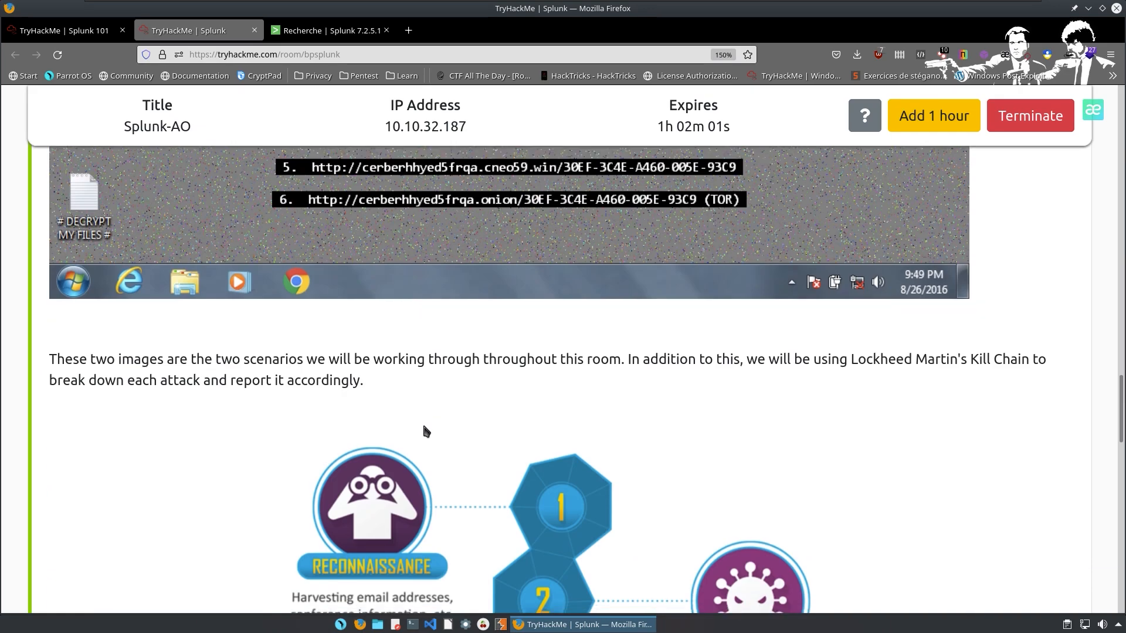
scroll(428, 432, down, 2)
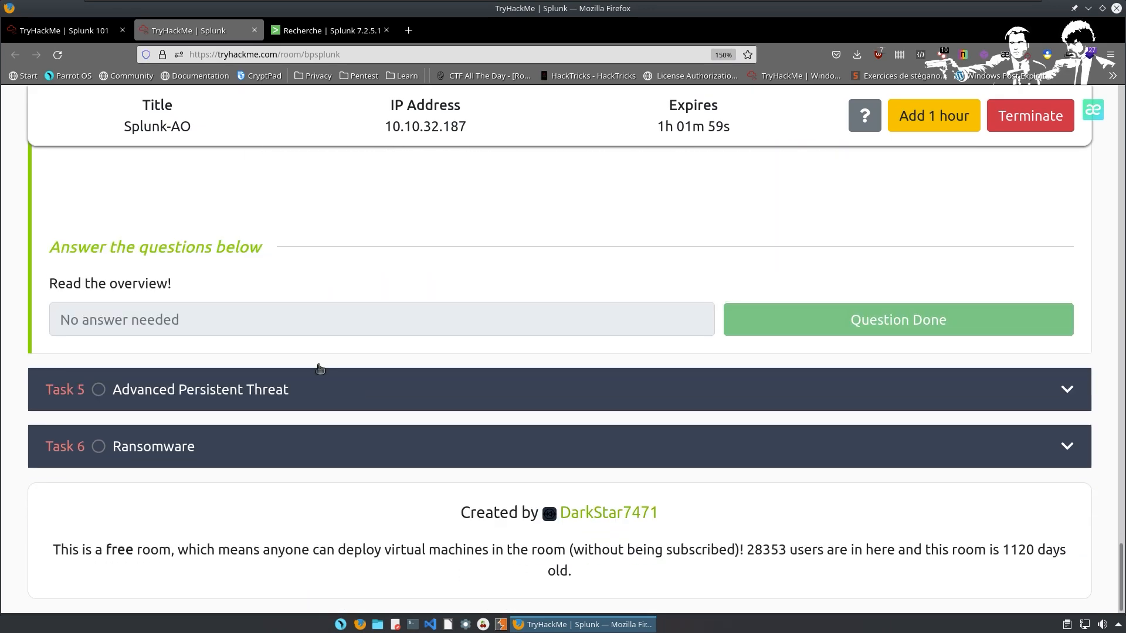
click(287, 389)
scroll(294, 428, up, 5)
scroll(375, 403, up, 15)
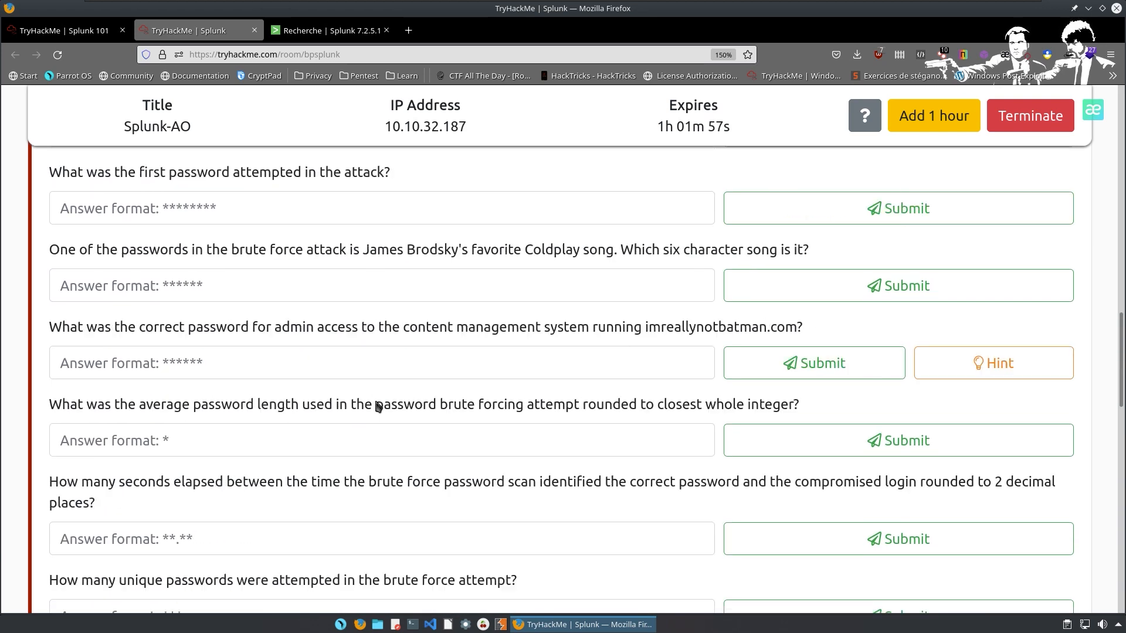
scroll(469, 375, down, 6)
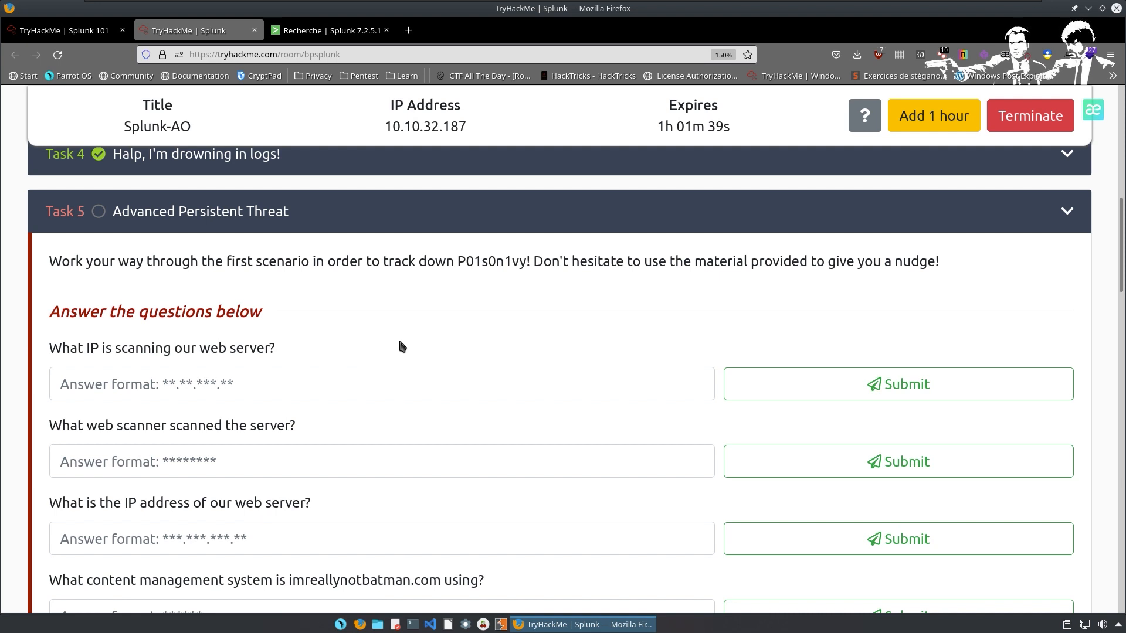
Translate the whole TryHackMe room page into French.
right_click(669, 345)
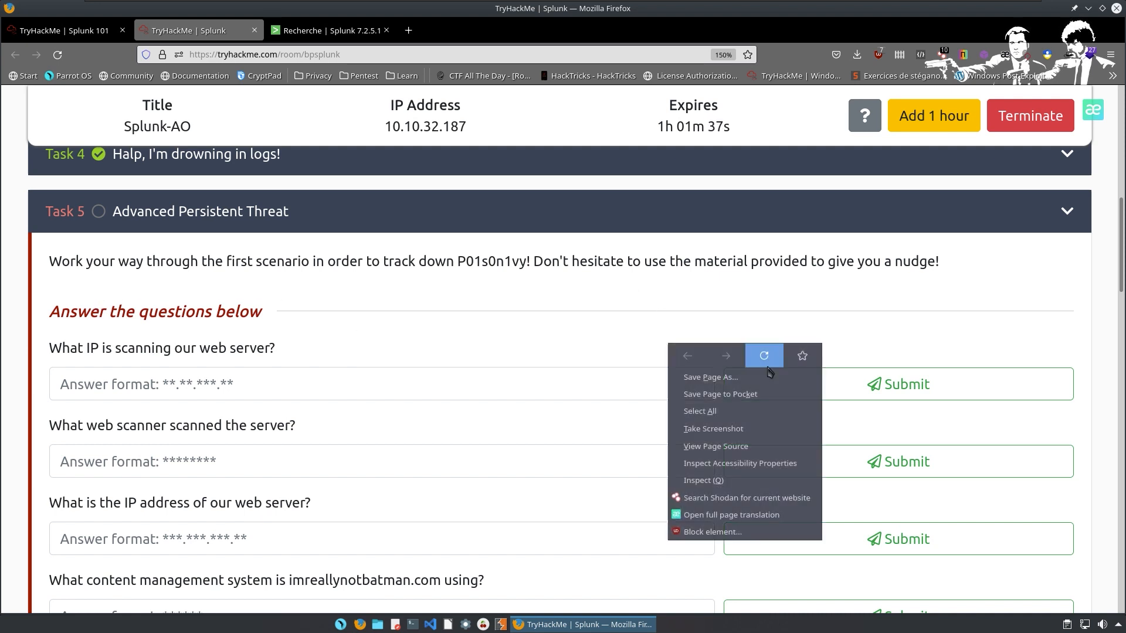
click(731, 515)
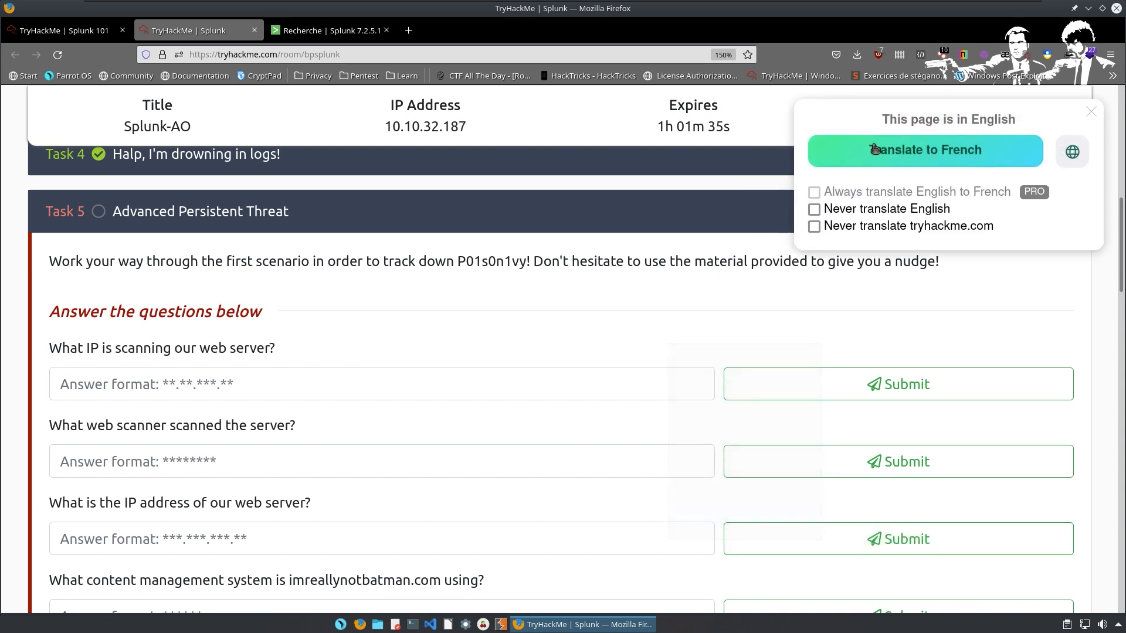
click(852, 163)
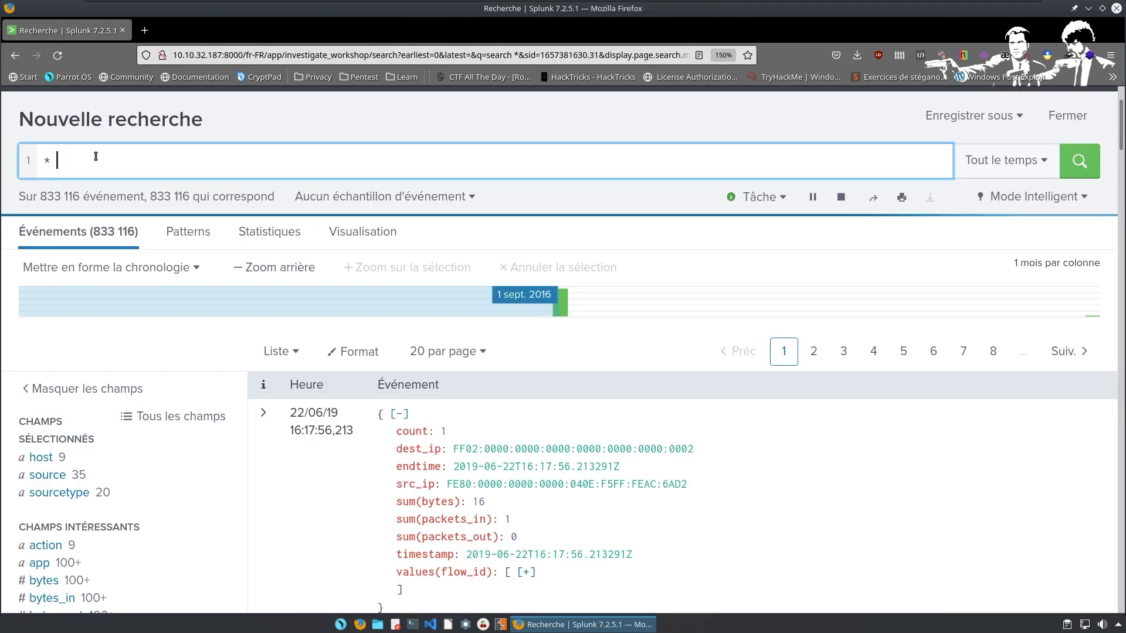
Append '| stats count by index' to the * search: botsv1 955,807, main 206.
text(| )
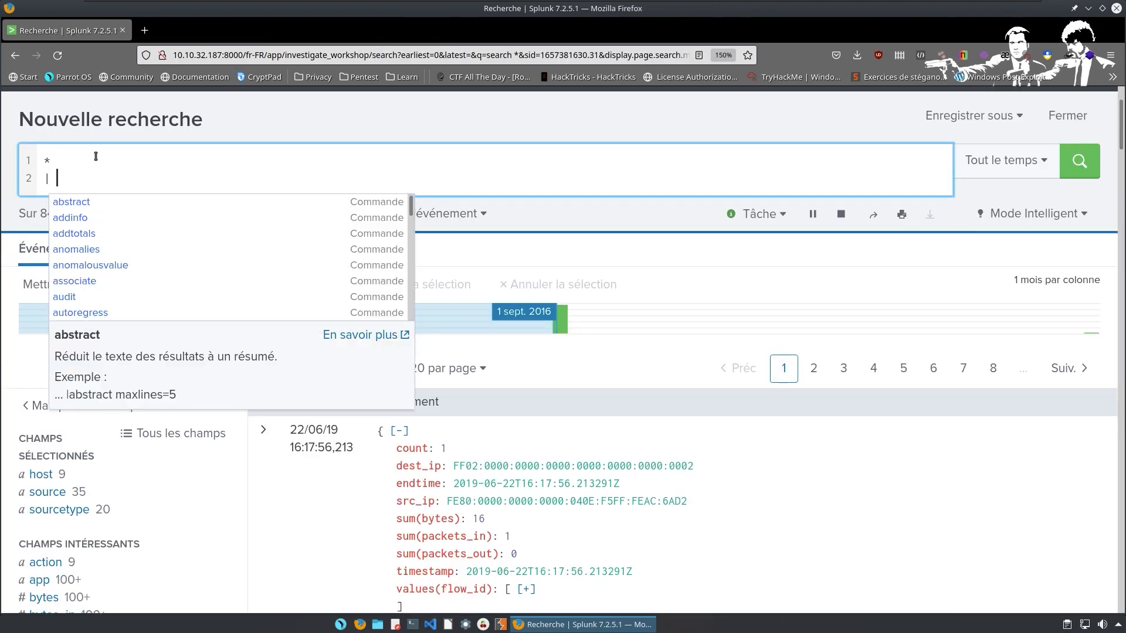
text(stats )
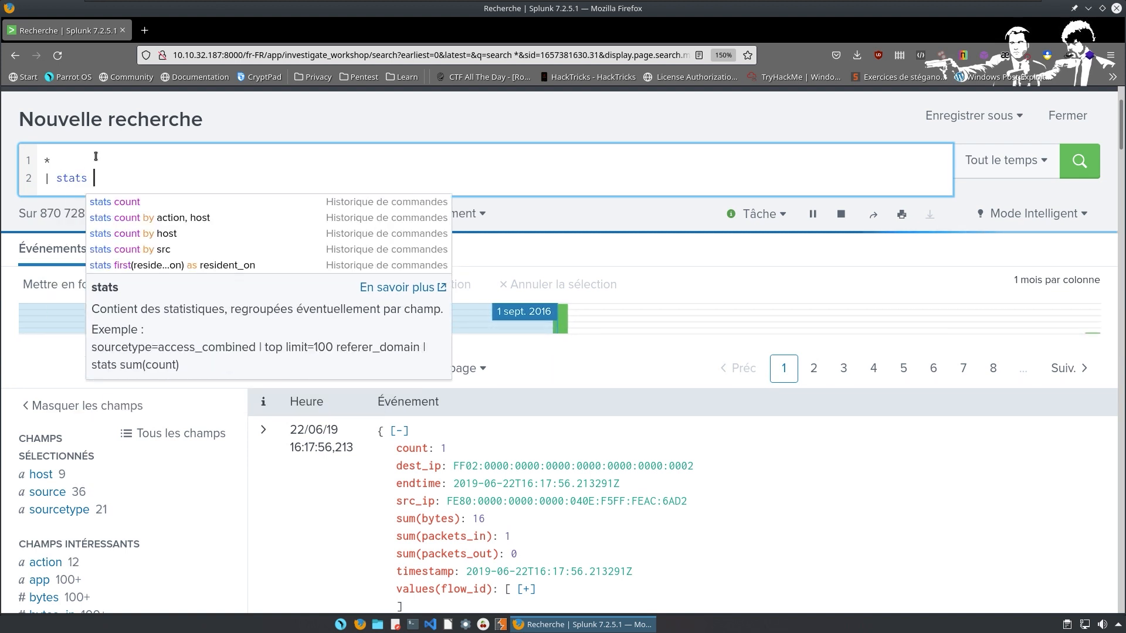
text(count )
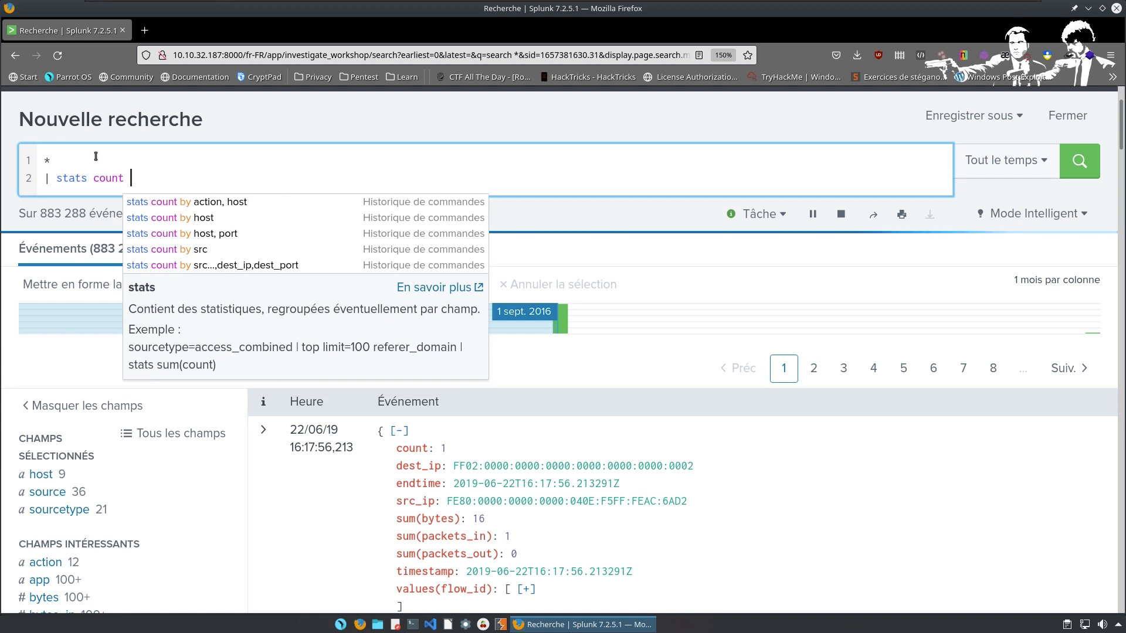
text(by)
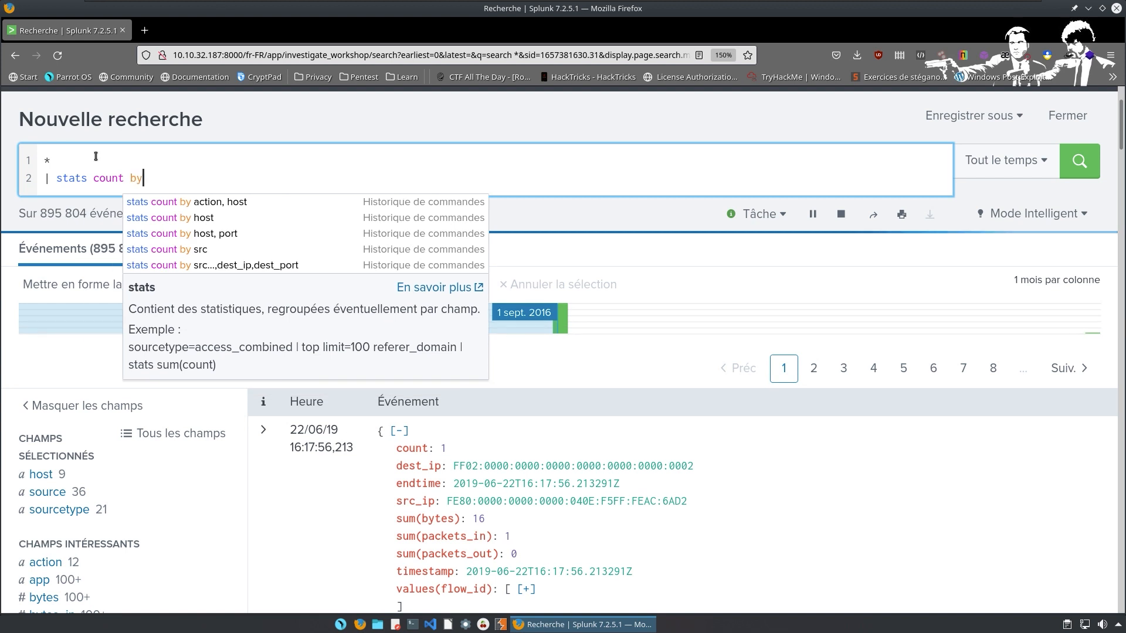
text( index)
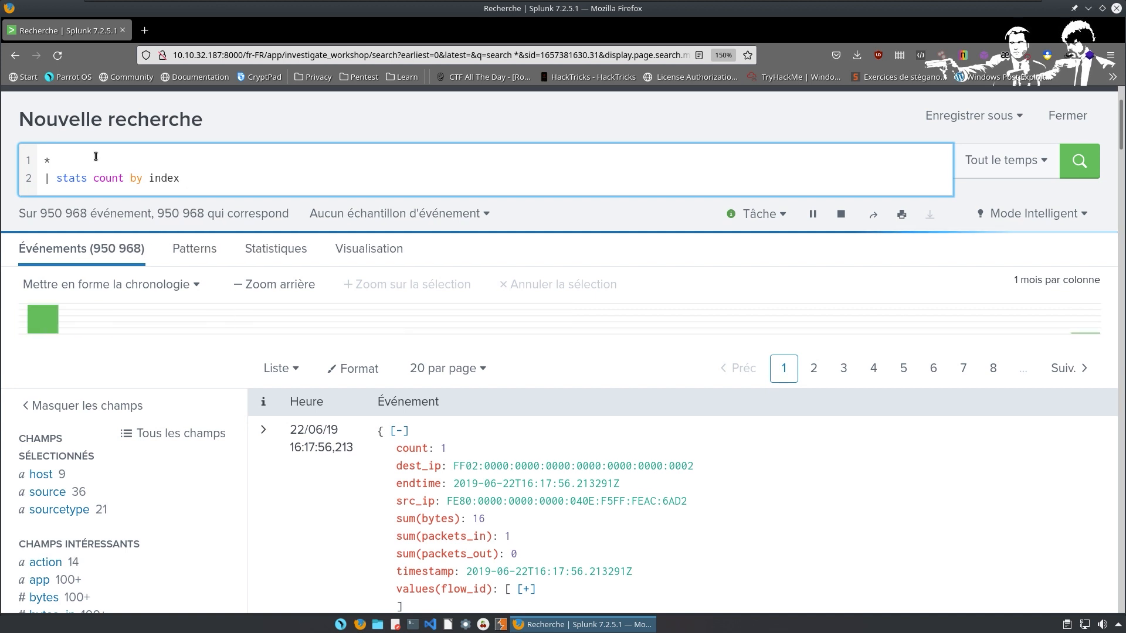
key(Return)
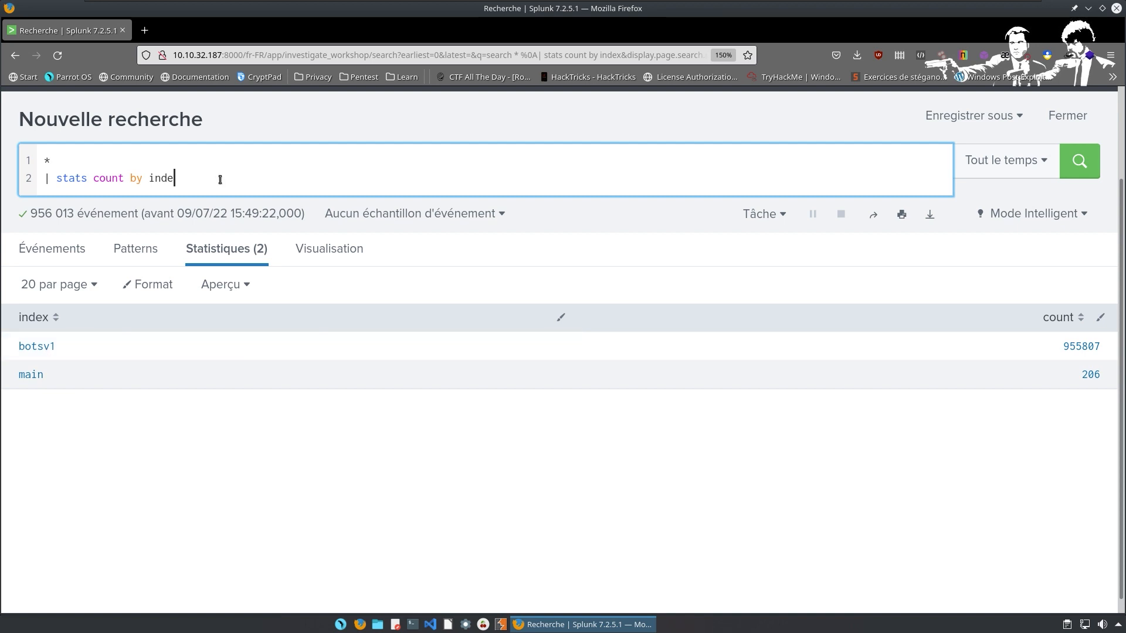
key(BackSpace)
key(BackSpace)
key(BackSpace)
key(BackSpace)
key(BackSpace)
key(BackSpace)
key(BackSpace)
key(BackSpace)
key(BackSpace)
key(BackSpace)
key(BackSpace)
key(BackSpace)
key(BackSpace)
key(BackSpace)
key(BackSpace)
key(BackSpace)
key(BackSpace)
key(BackSpace)
key(BackSpace)
key(BackSpace)
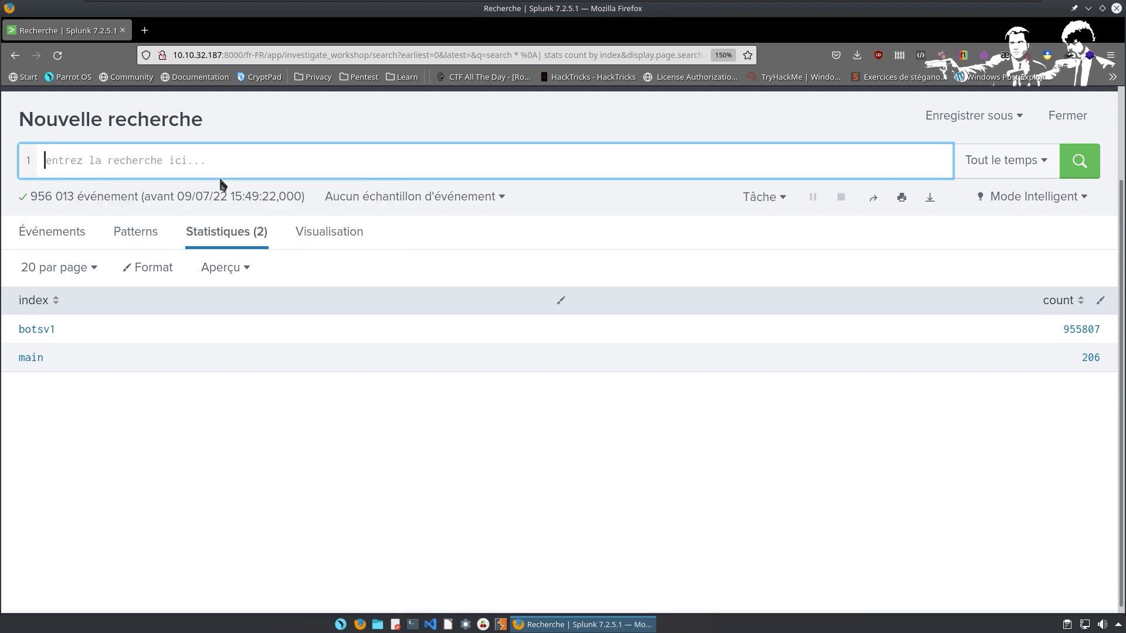
Search '* index=main | stats count by source', yielding 12 stream sources led by Splunk_HTTPURI (112).
text(* index=ma)
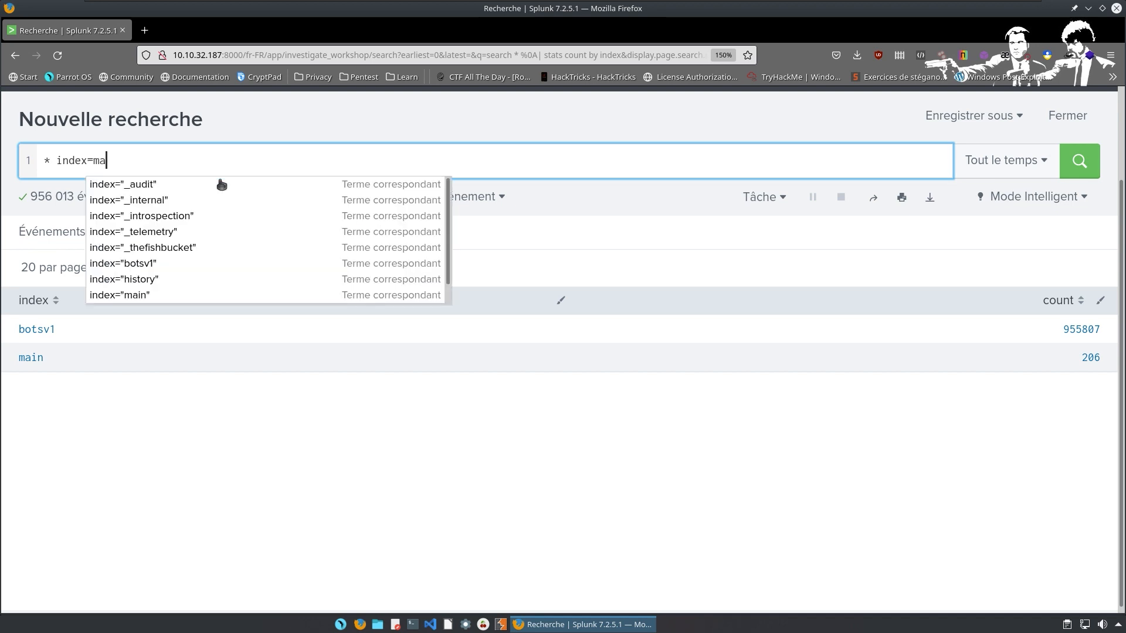
text(in)
key(Return)
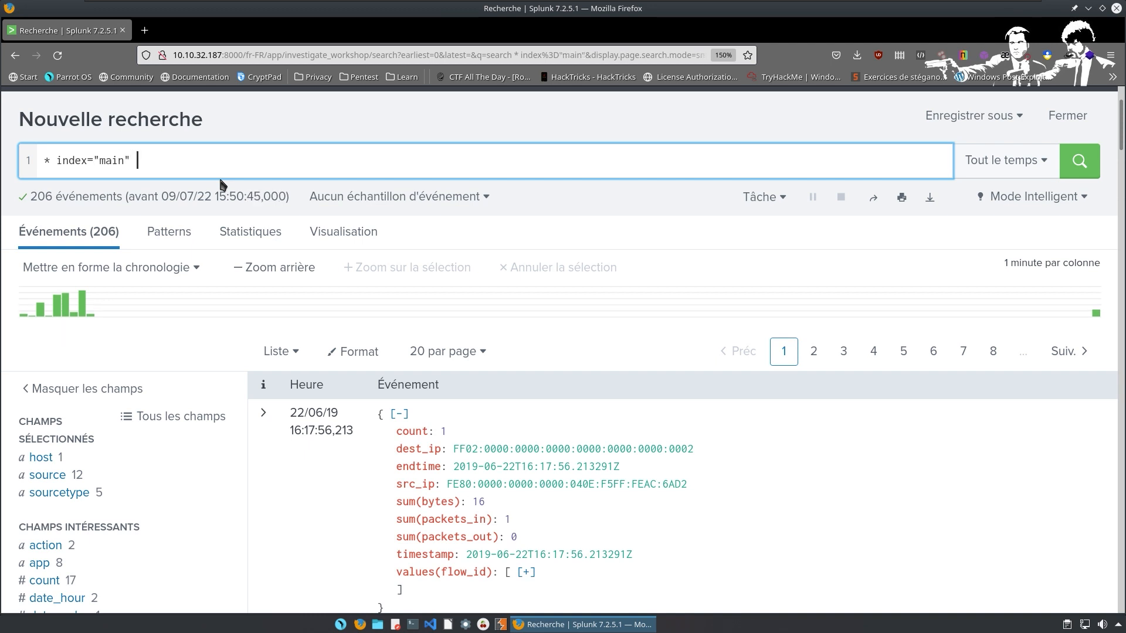
key(shift+Return)
text(| )
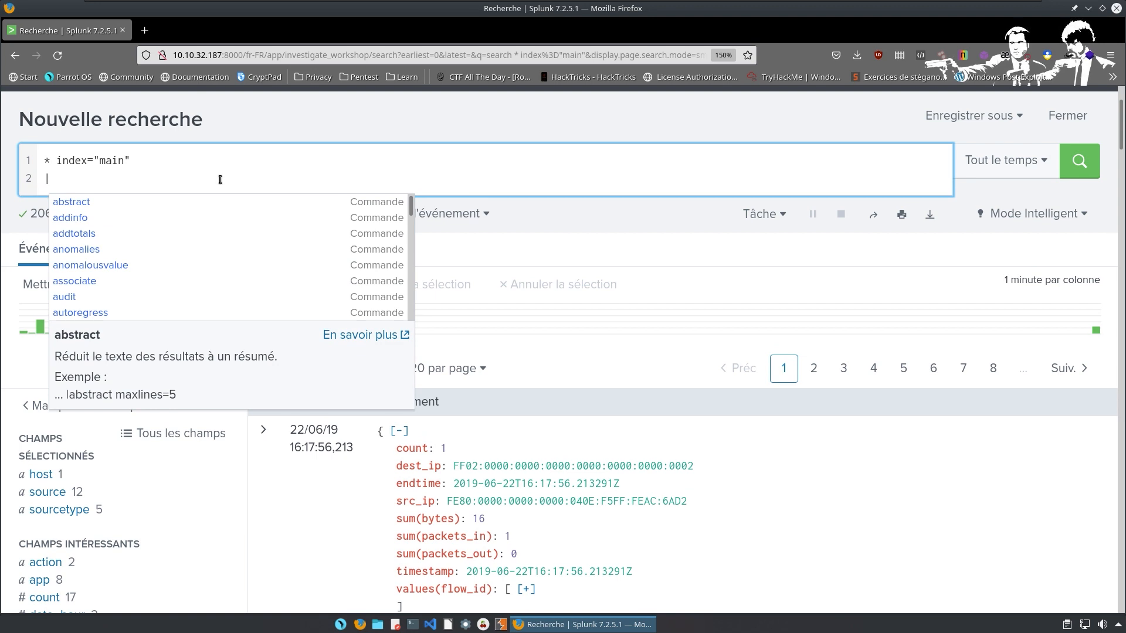
text(stats )
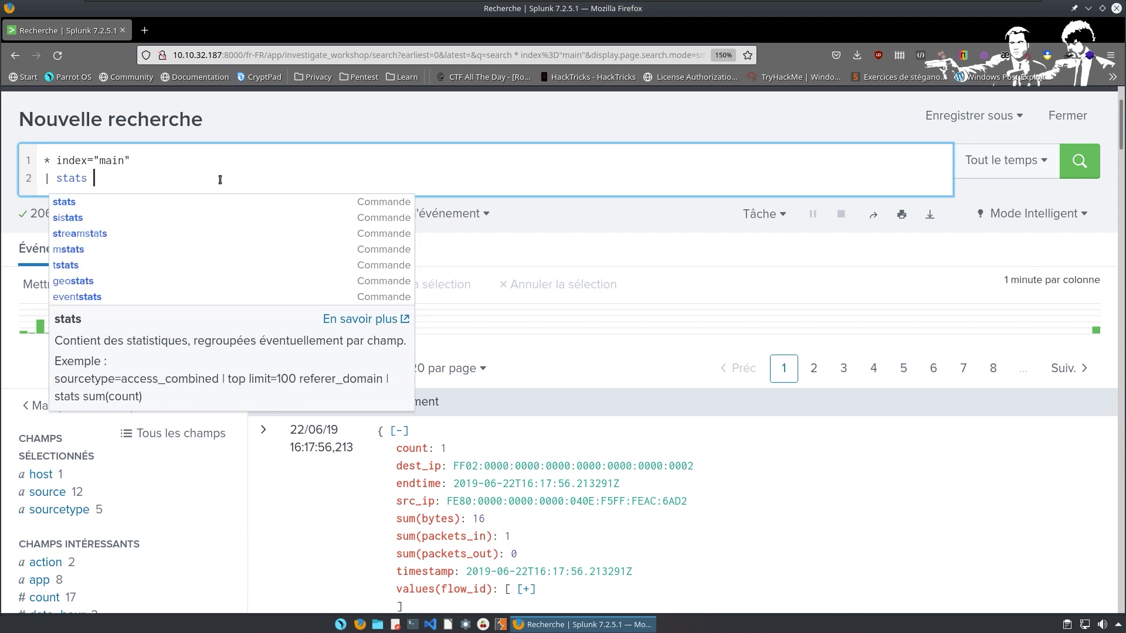
text(count by source)
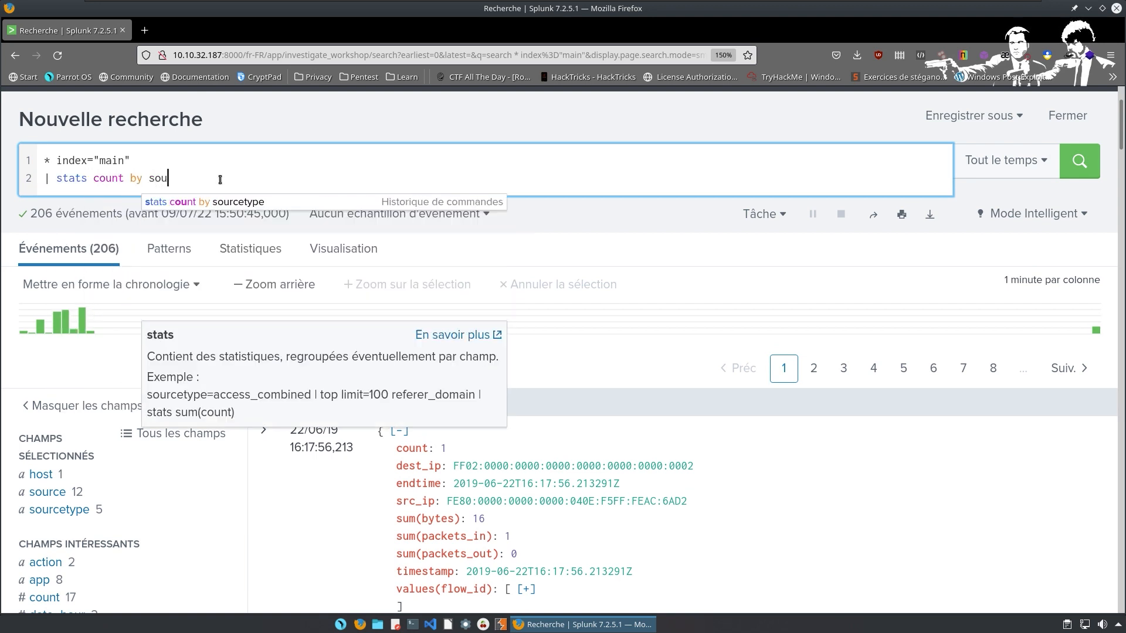
key(Return)
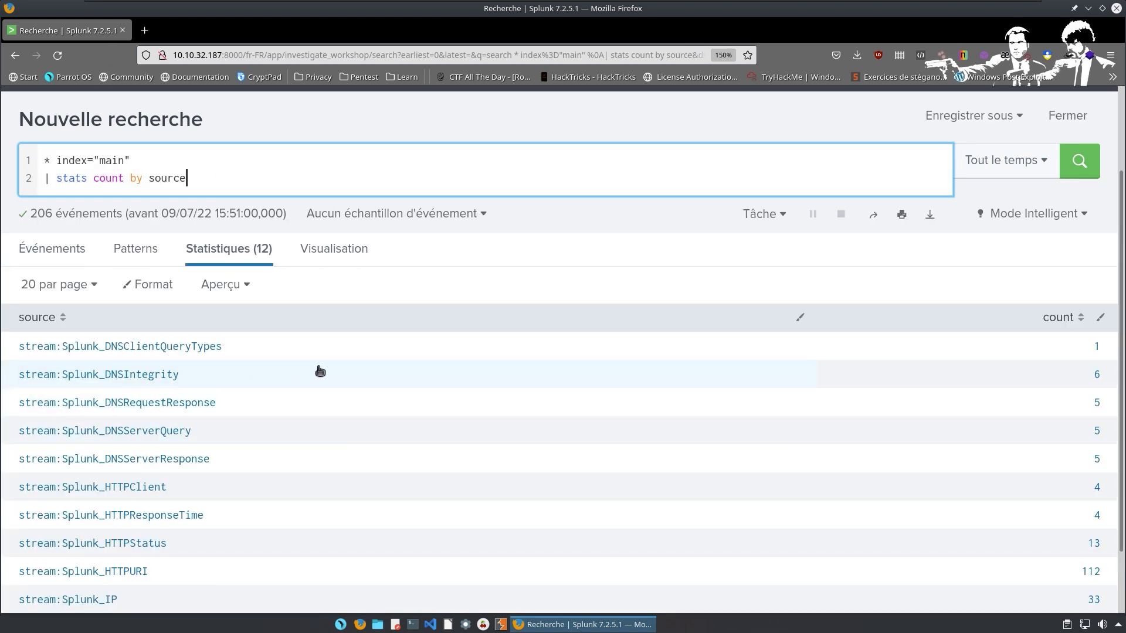
scroll(307, 372, down, 2)
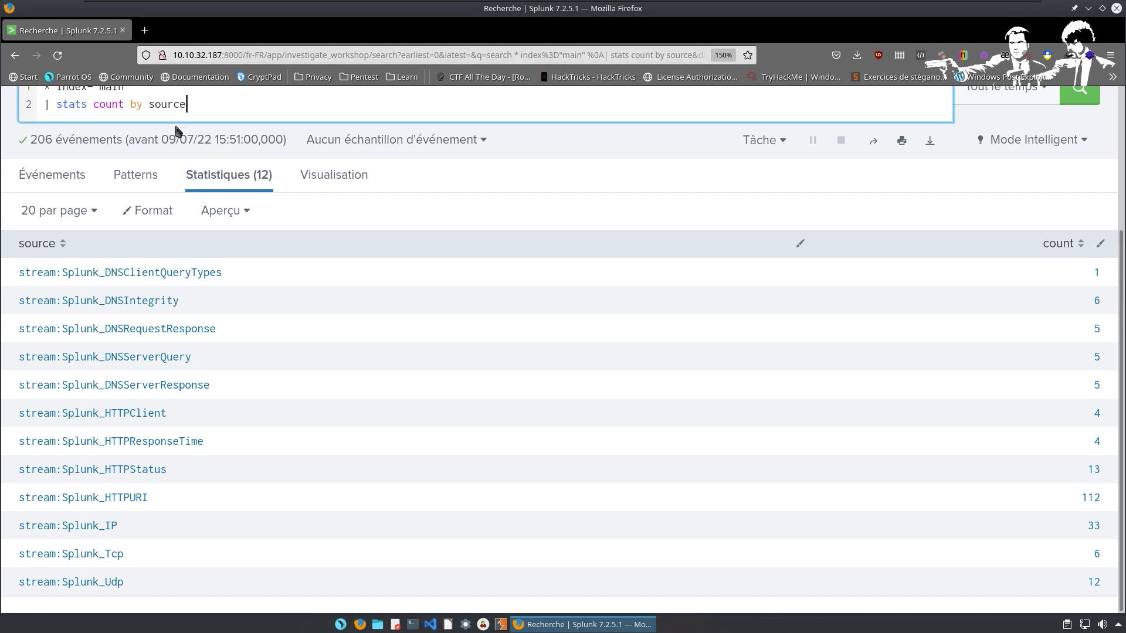
click(237, 107)
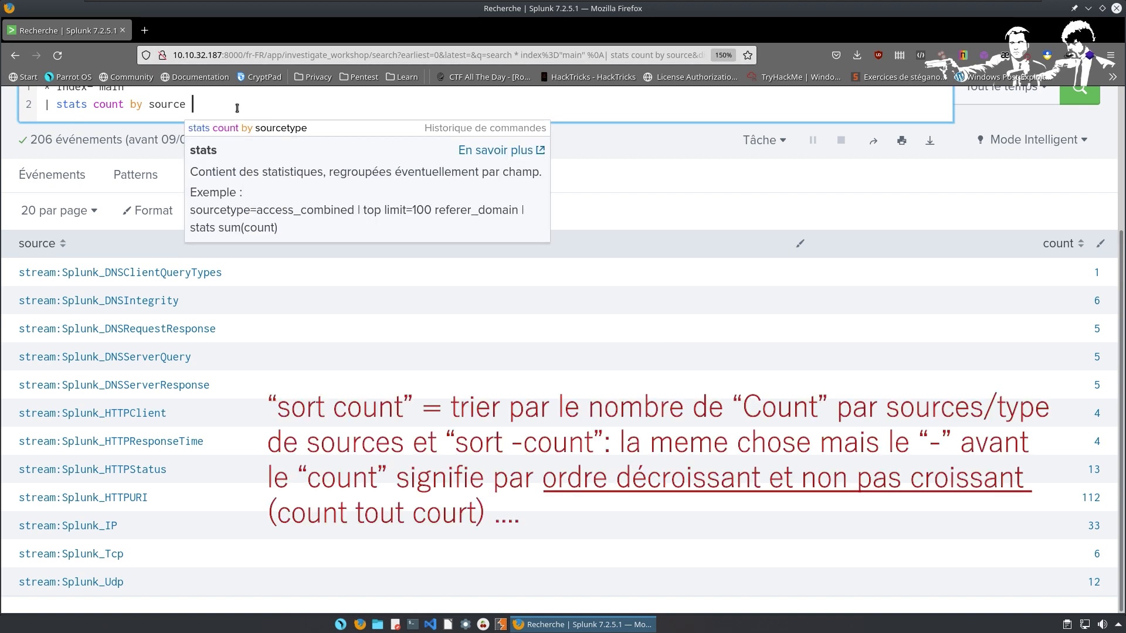
Add a '| sort -count' line and rerun so Splunk_HTTPURI's 112 events lead the list.
key(shift+Return)
text(| sor)
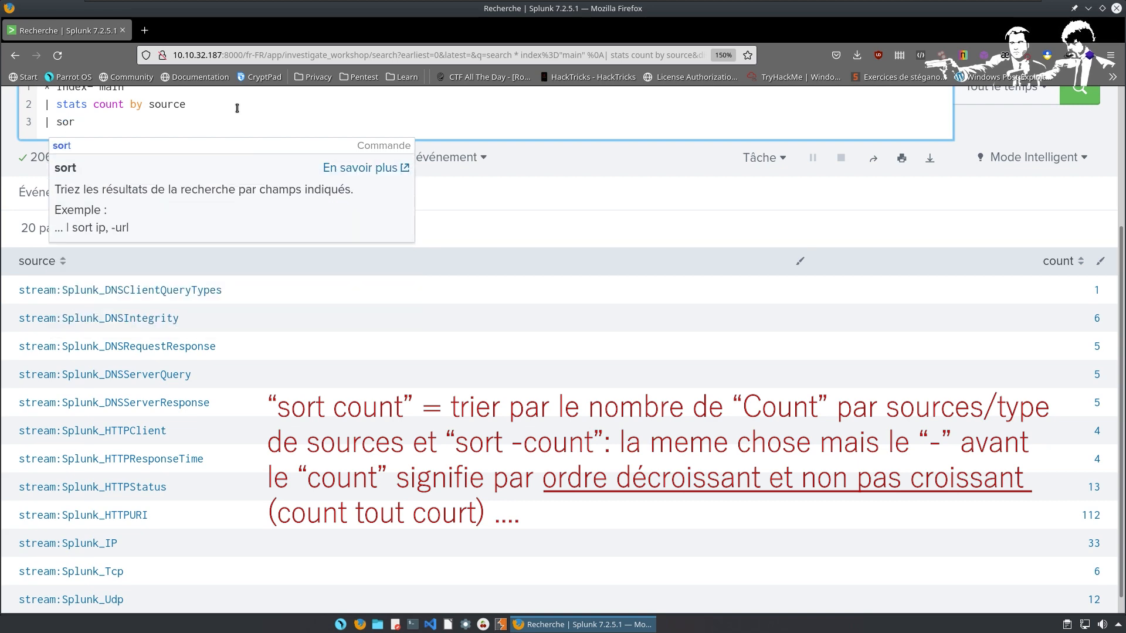
text(t -co)
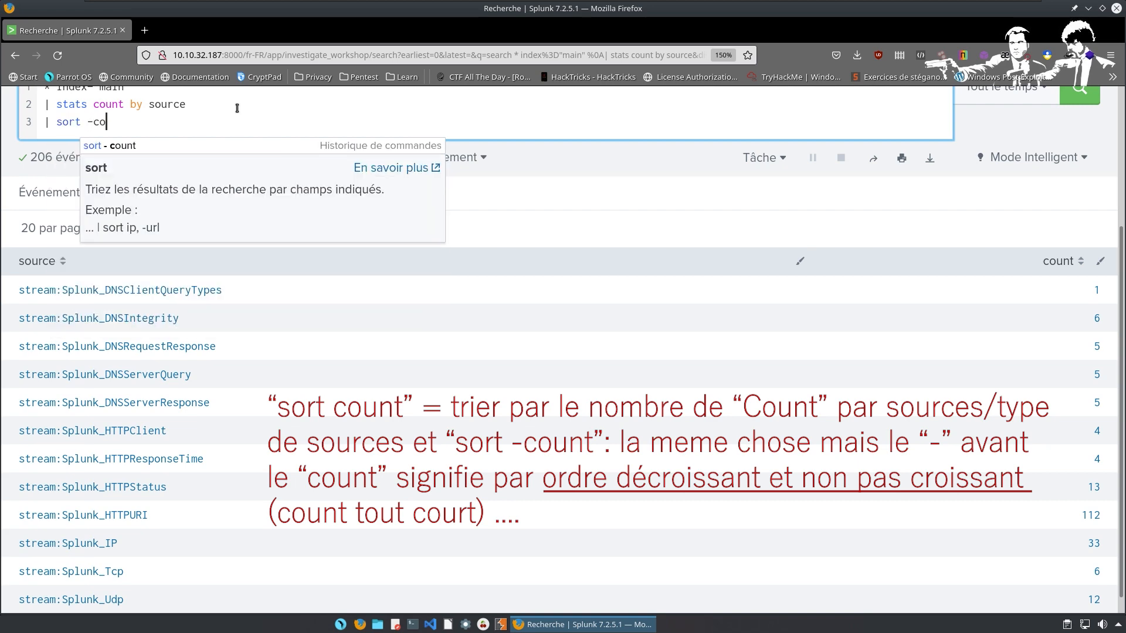
text(unt)
key(Return)
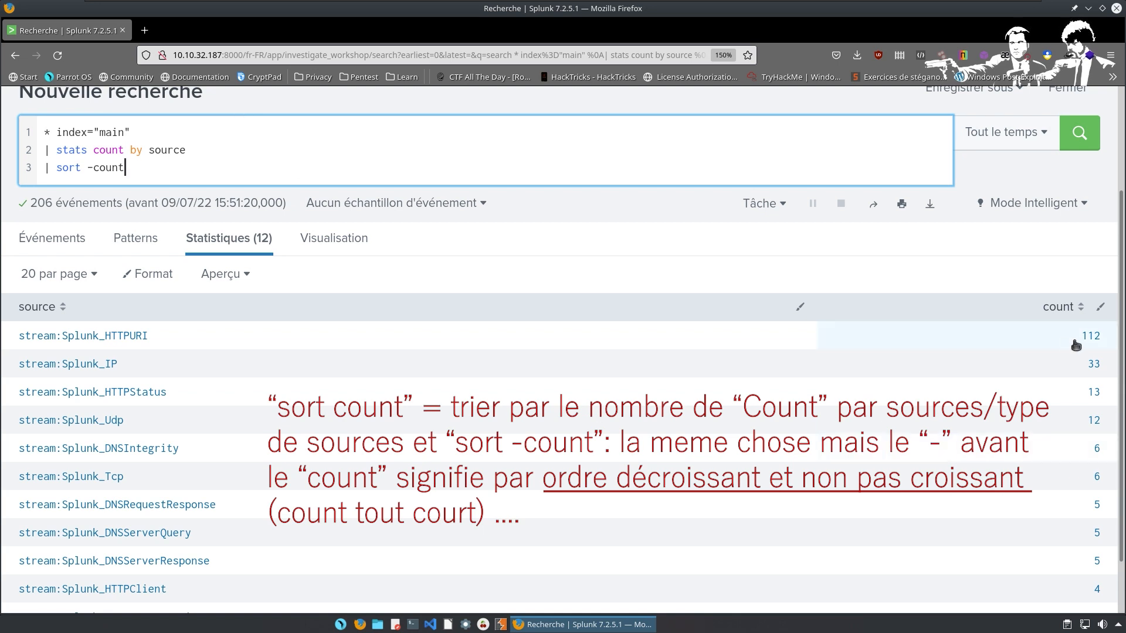
scroll(1078, 345, down, 2)
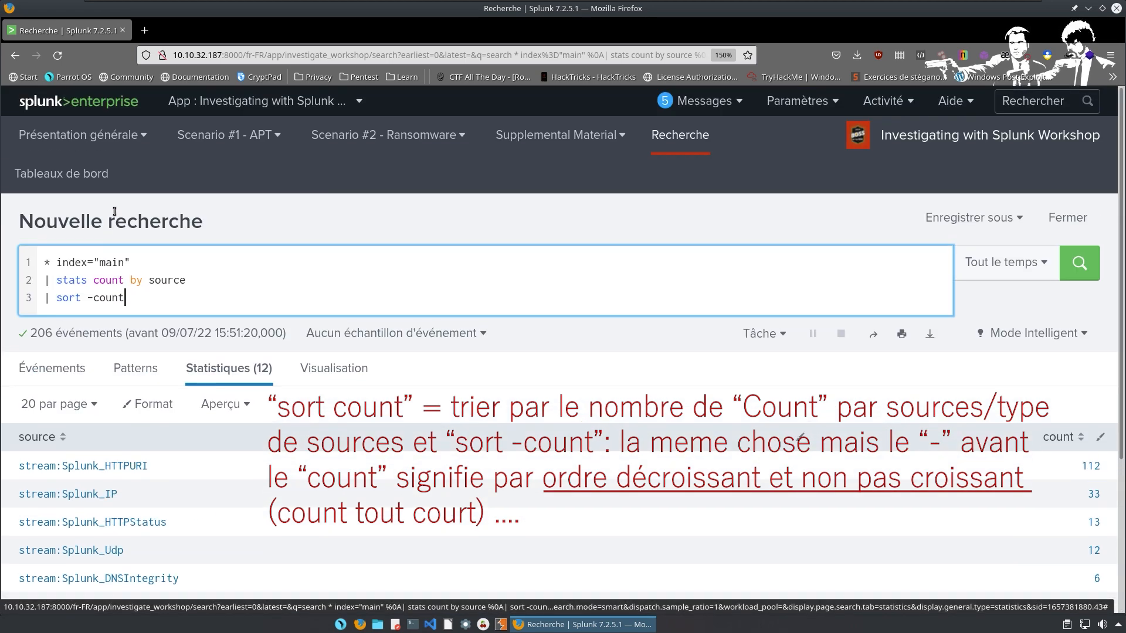
scroll(137, 482, up, 5)
scroll(137, 483, down, 3)
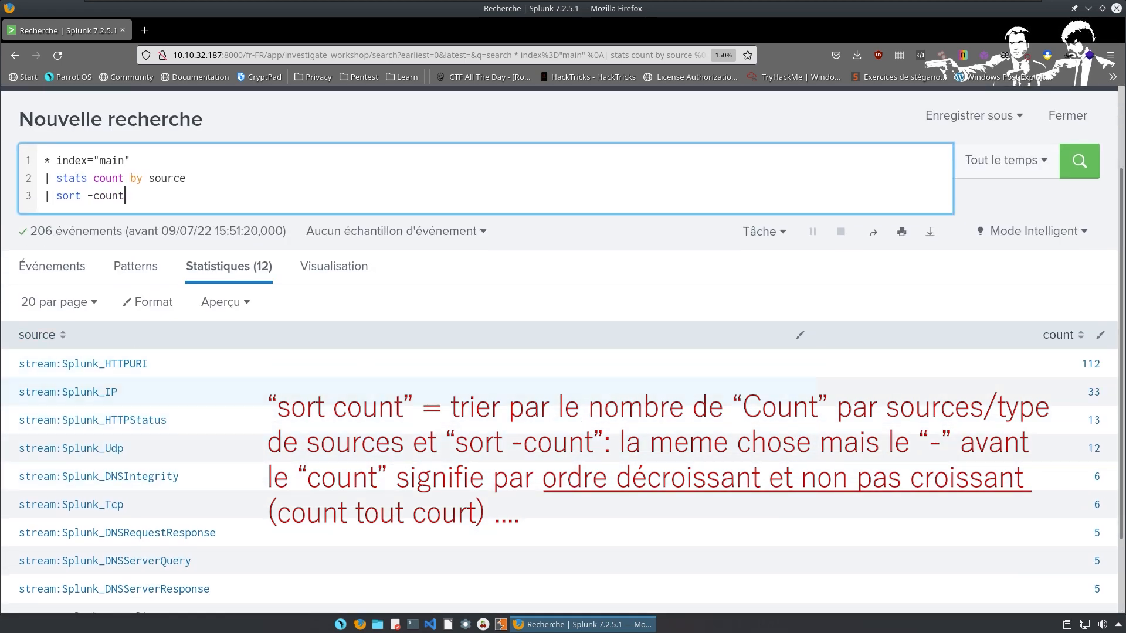
scroll(1078, 370, down, 2)
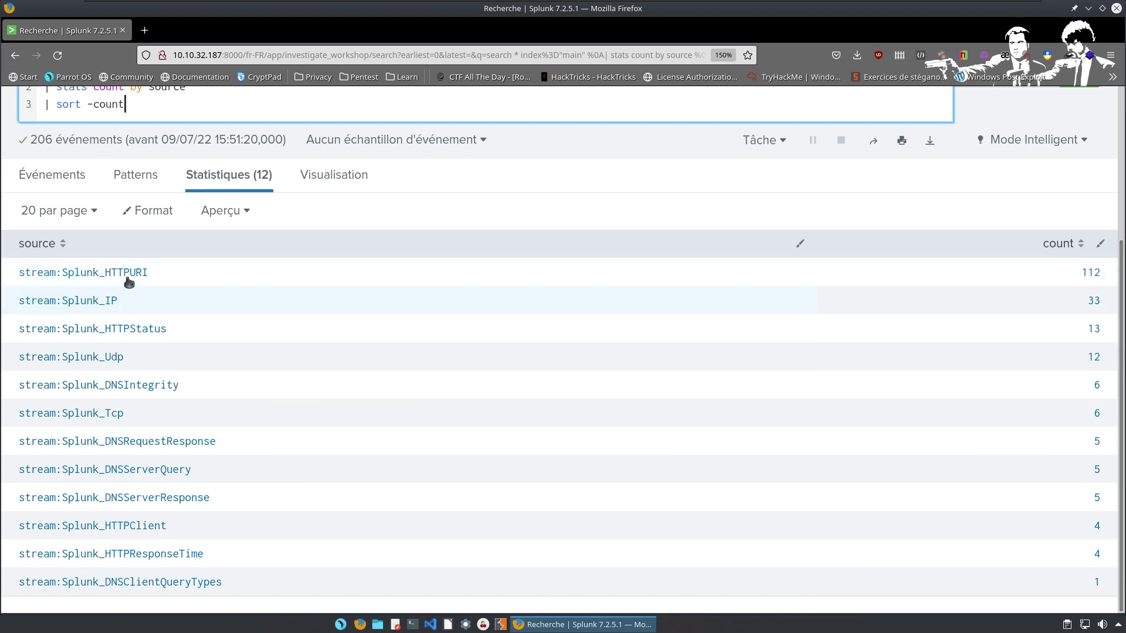
scroll(161, 269, up, 2)
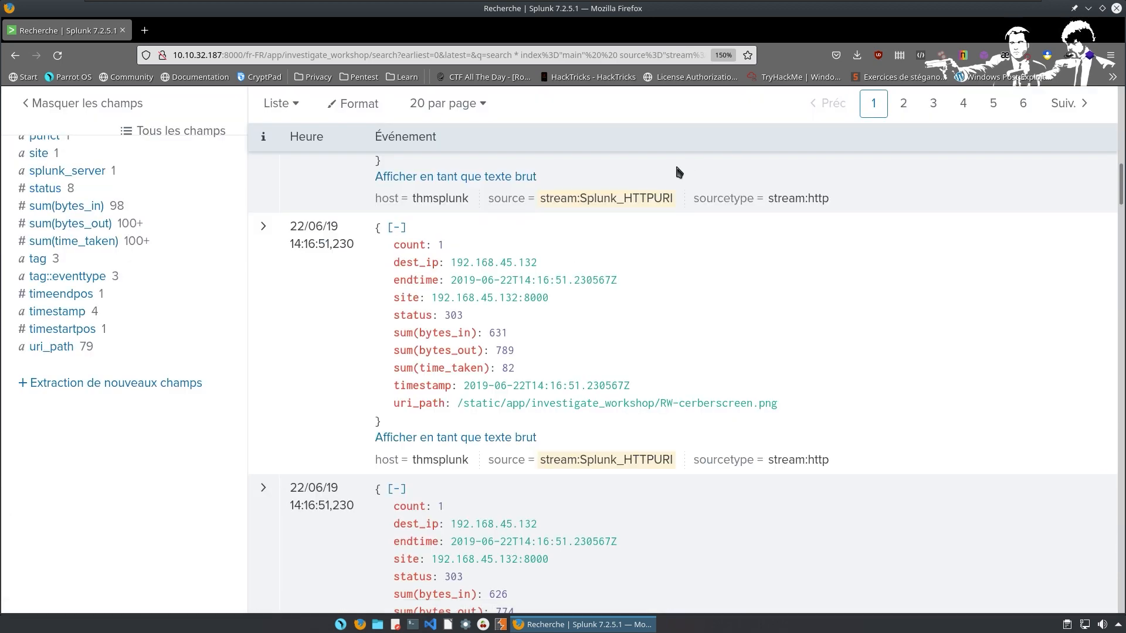
Scroll through the 112 stream:Splunk_HTTPURI events, including the Defacement.png and RW-cerberscreen.png requests.
scroll(730, 301, down, 4)
scroll(807, 255, down, 8)
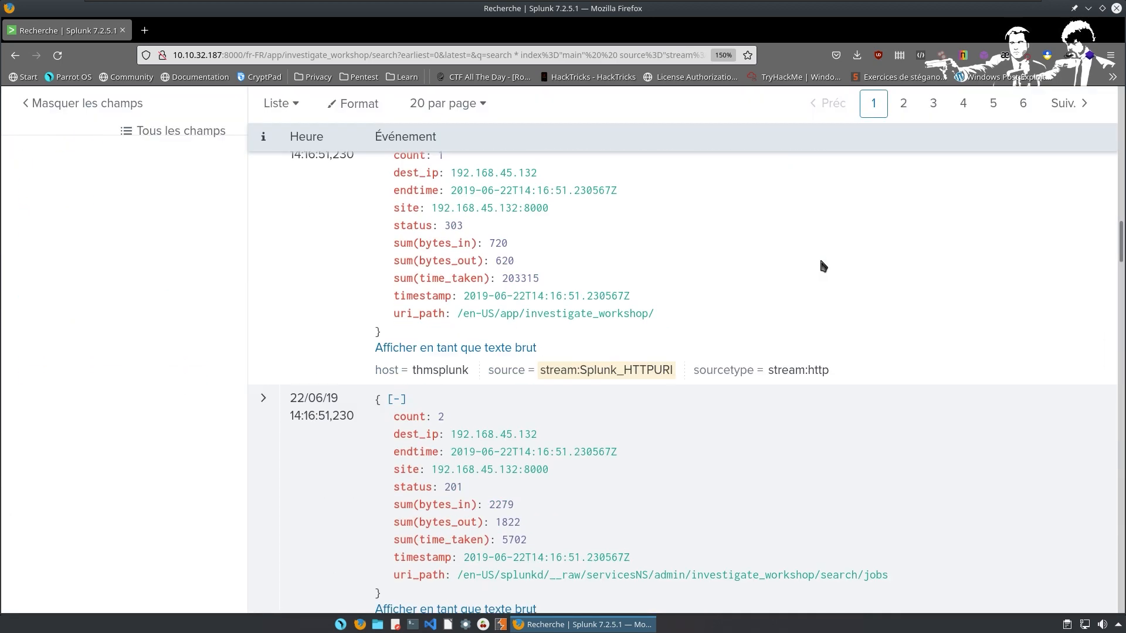
scroll(645, 281, down, 2)
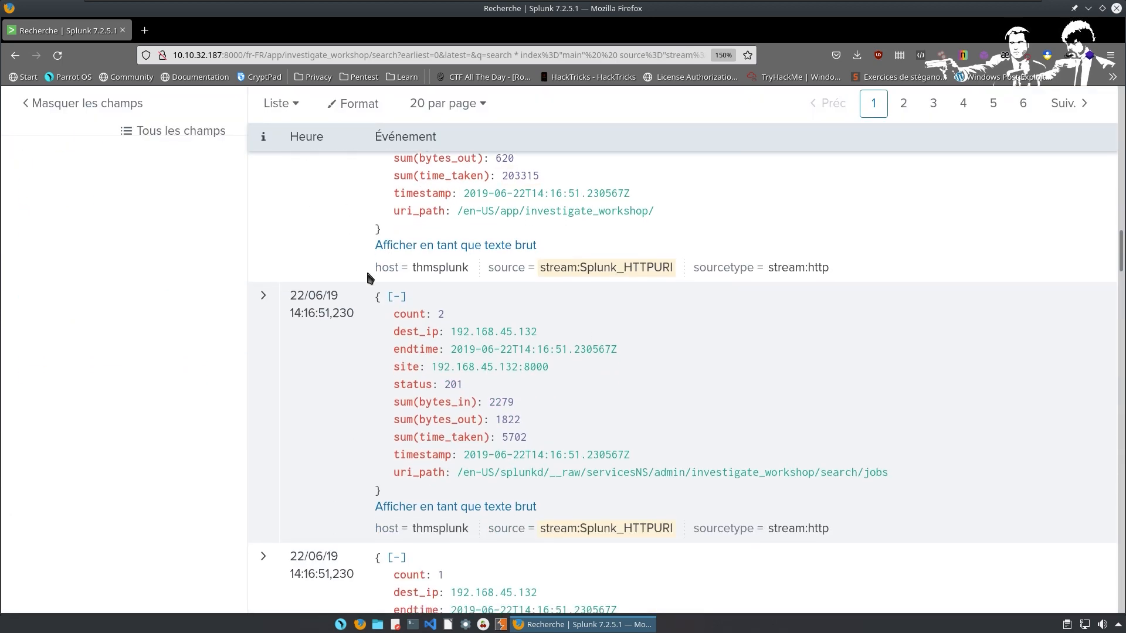
scroll(649, 297, down, 4)
scroll(649, 296, down, 3)
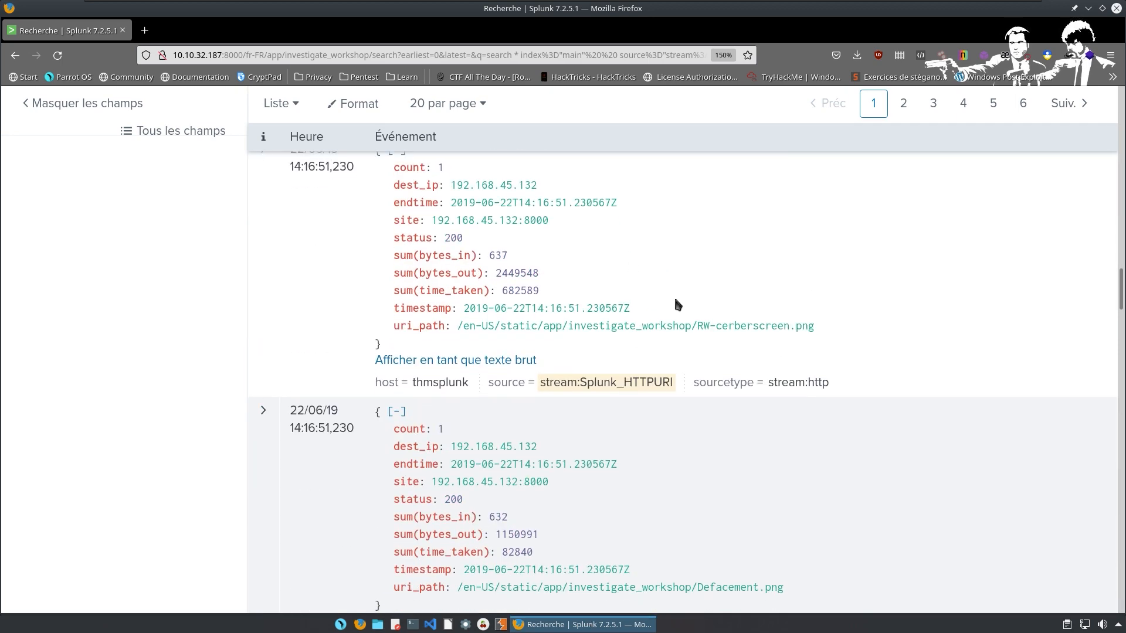
scroll(533, 410, down, 15)
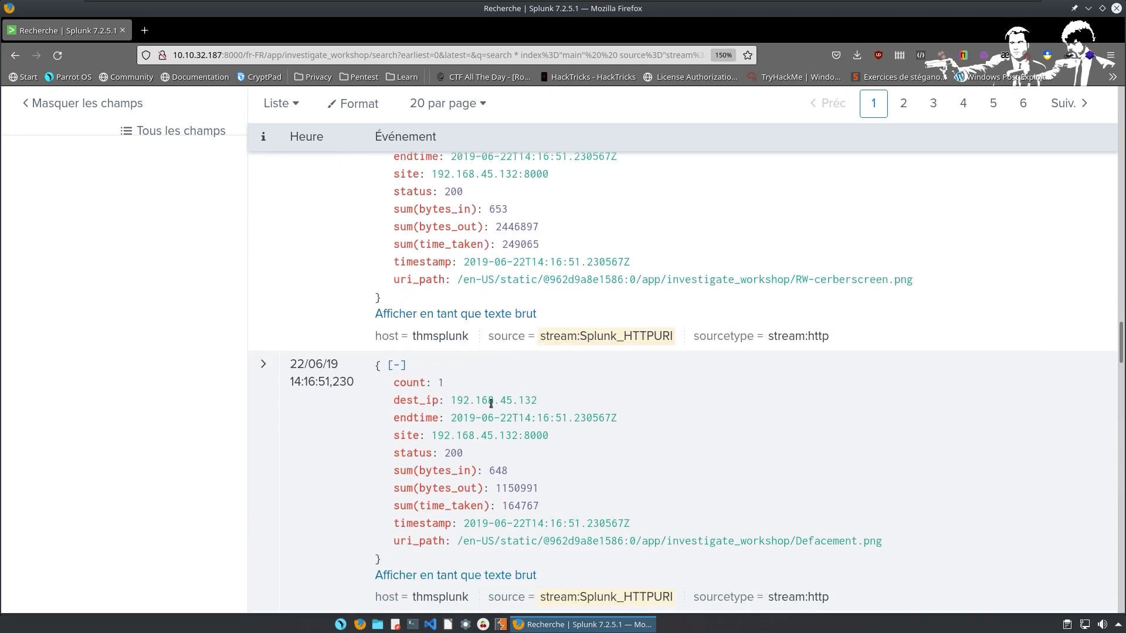
scroll(539, 451, up, 20)
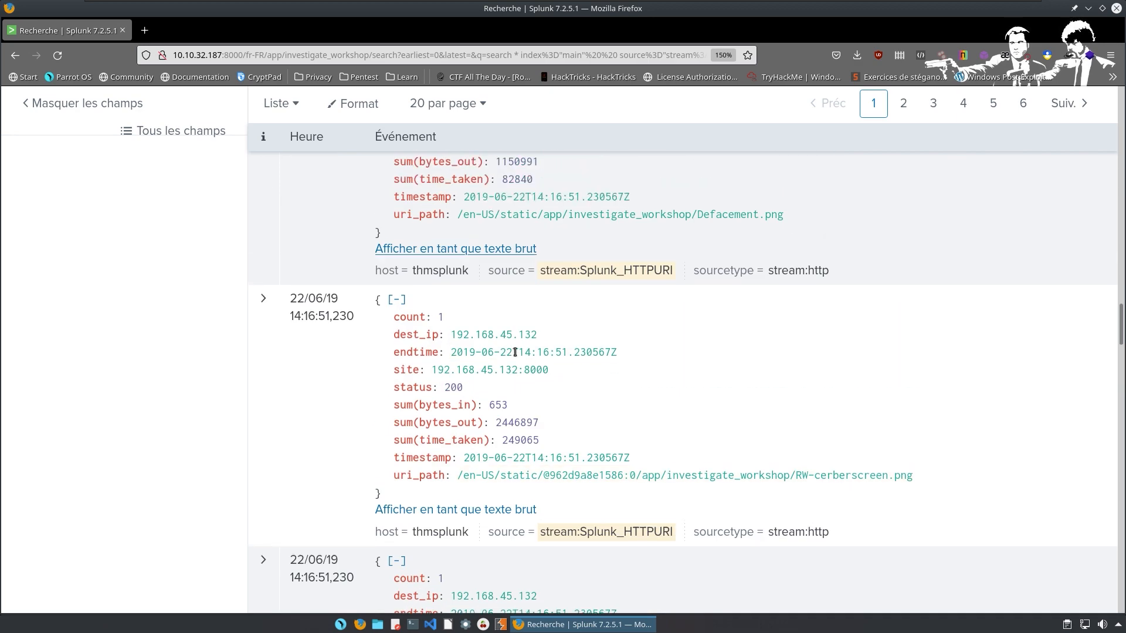
scroll(504, 318, up, 15)
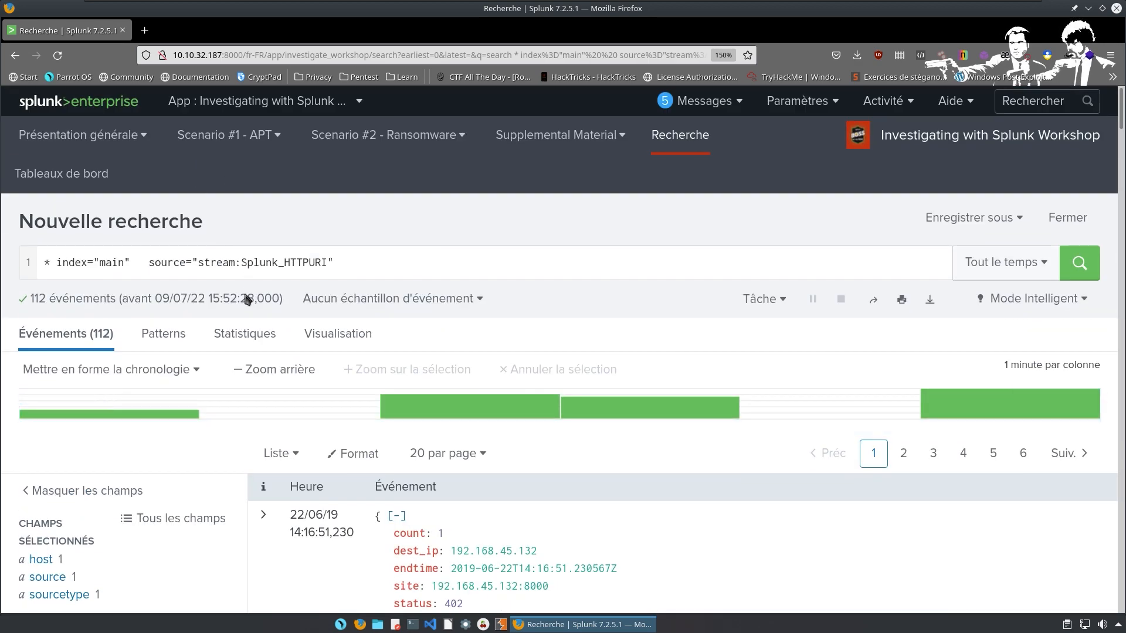
Change the query's index from main to botsv1.
click(125, 264)
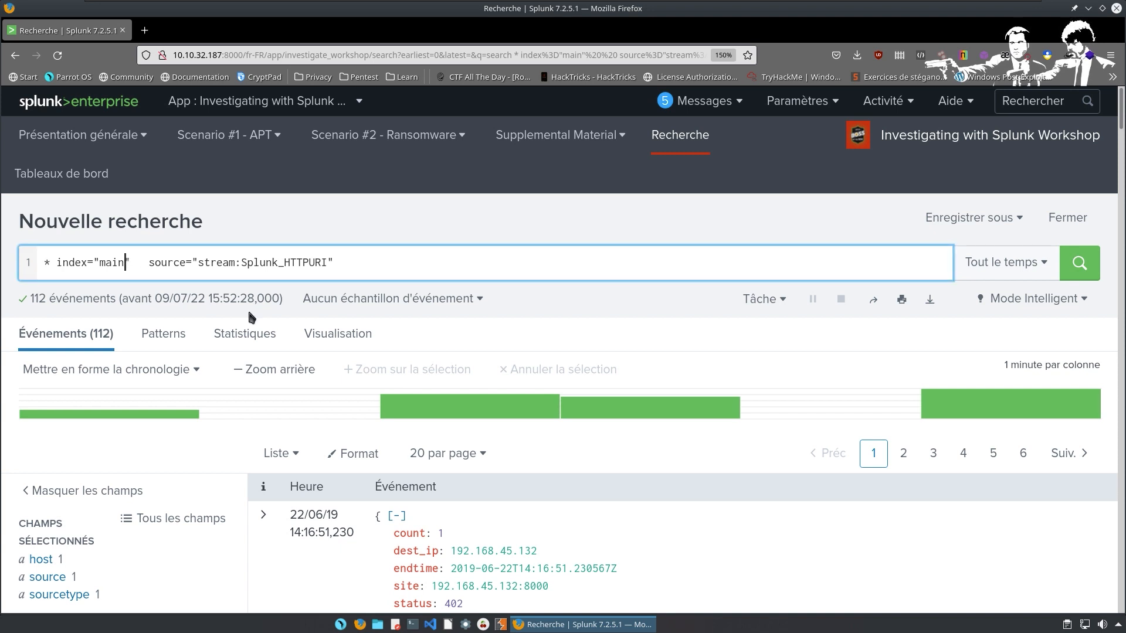
key(BackSpace)
key(BackSpace)
key(BackSpace)
key(BackSpace)
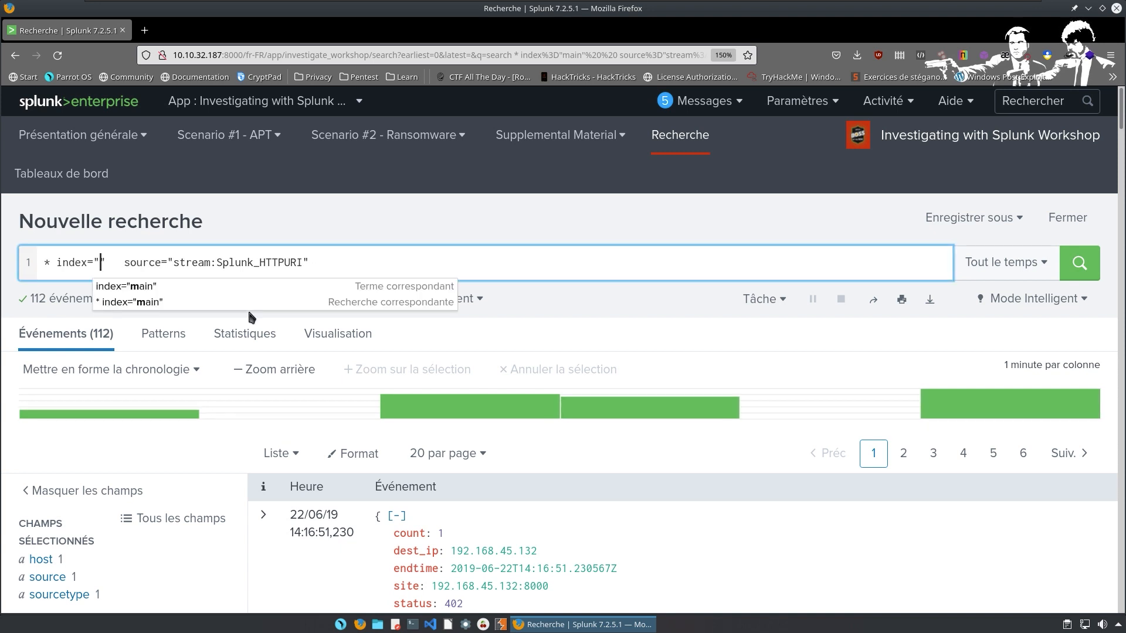
text(B)
key(Return)
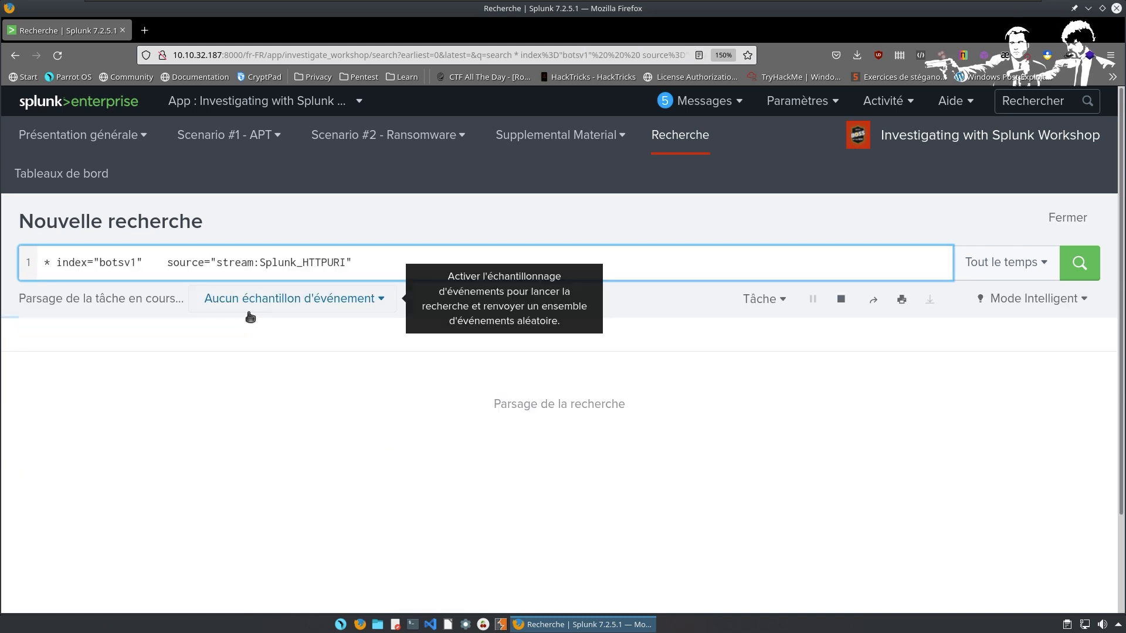
Remove the stream:Splunk_HTTPURI source filter and run the plain index="botsv1" search.
click(373, 258)
key(BackSpace)
key(BackSpace)
key(BackSpace)
key(BackSpace)
key(BackSpace)
key(BackSpace)
key(BackSpace)
key(BackSpace)
key(BackSpace)
key(BackSpace)
key(BackSpace)
key(BackSpace)
key(BackSpace)
key(BackSpace)
key(BackSpace)
key(BackSpace)
key(BackSpace)
key(BackSpace)
key(BackSpace)
key(BackSpace)
key(BackSpace)
key(BackSpace)
key(BackSpace)
key(BackSpace)
key(BackSpace)
key(BackSpace)
key(BackSpace)
key(BackSpace)
key(BackSpace)
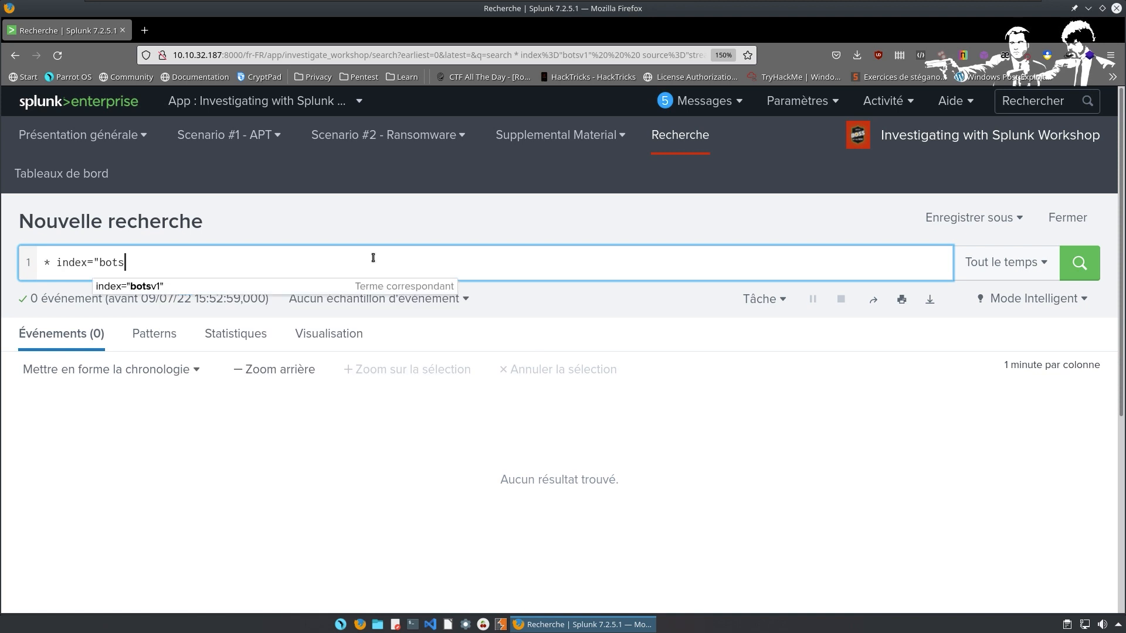
key(Down)
text(")
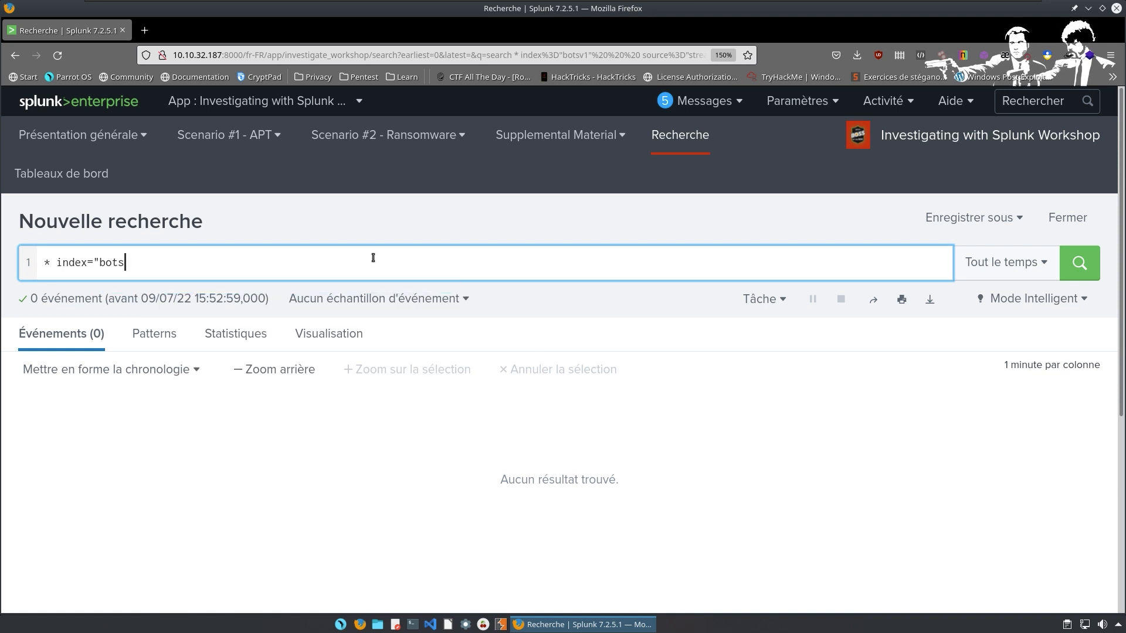
key(BackSpace)
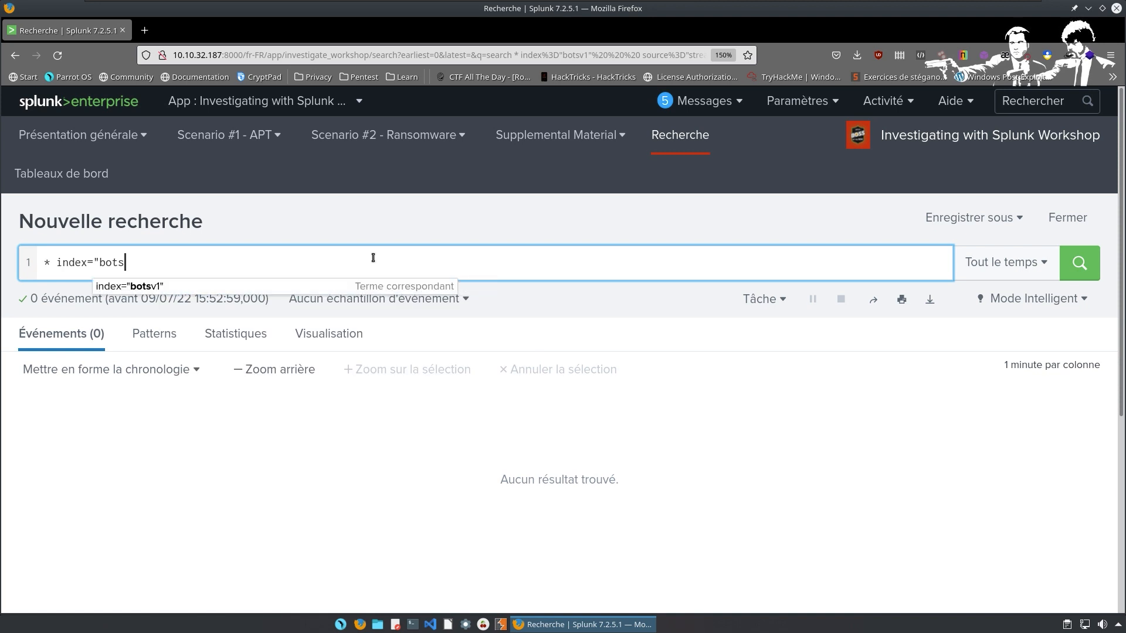
key(Tab)
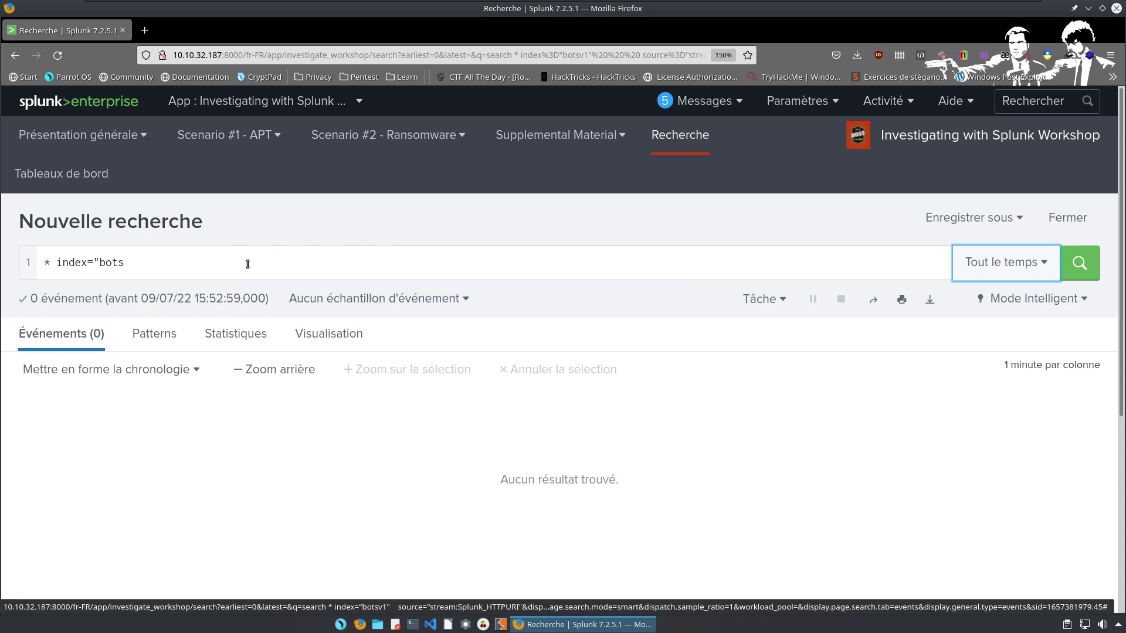
click(247, 261)
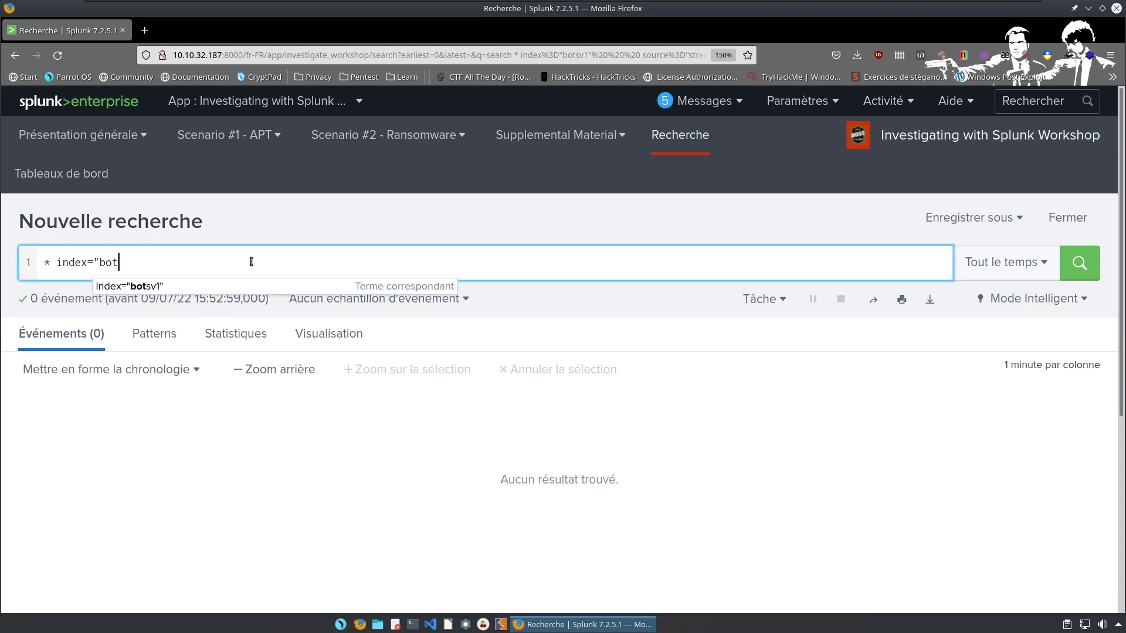
key(Return)
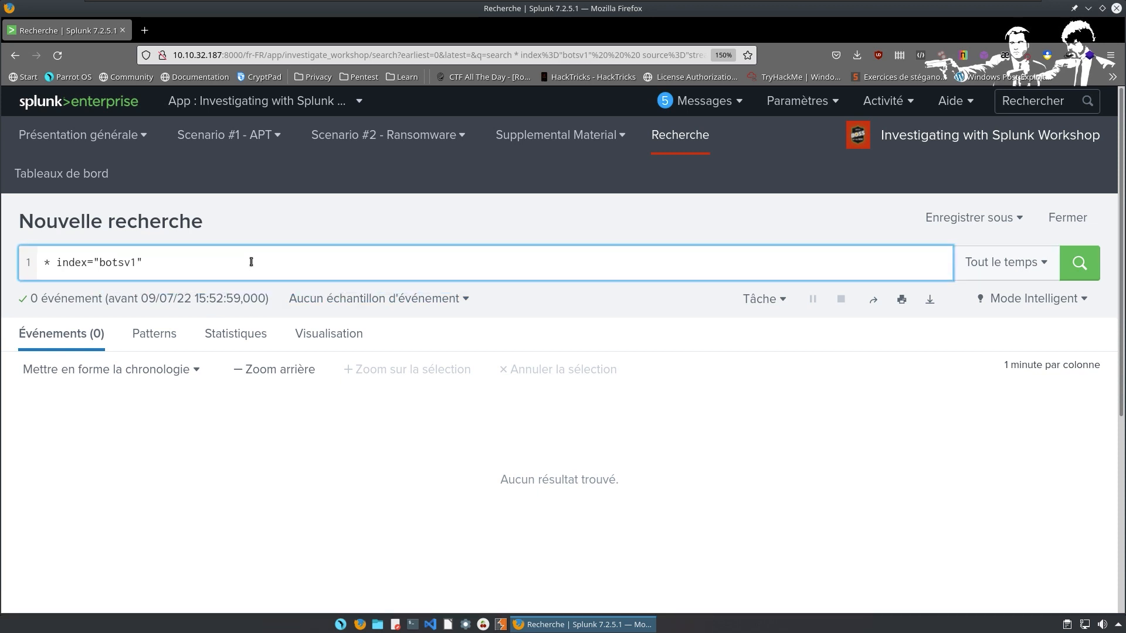
scroll(119, 332, up, 15)
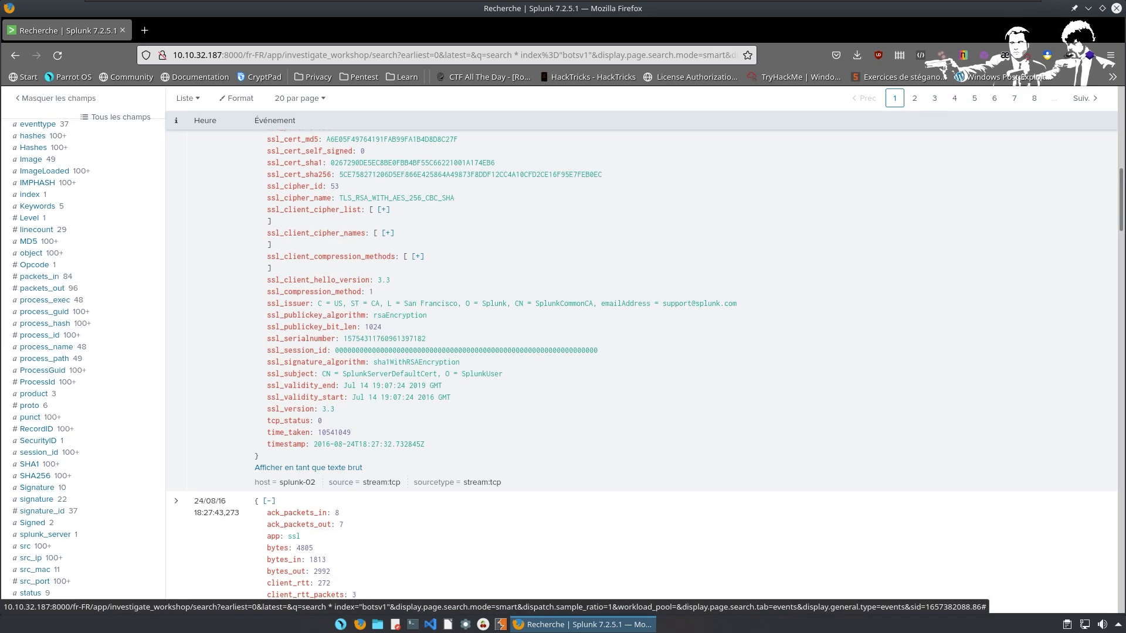
Append '| stats count by source | sort -count | head 10' to the botsv1 search and run it.
scroll(19, 187, up, 10)
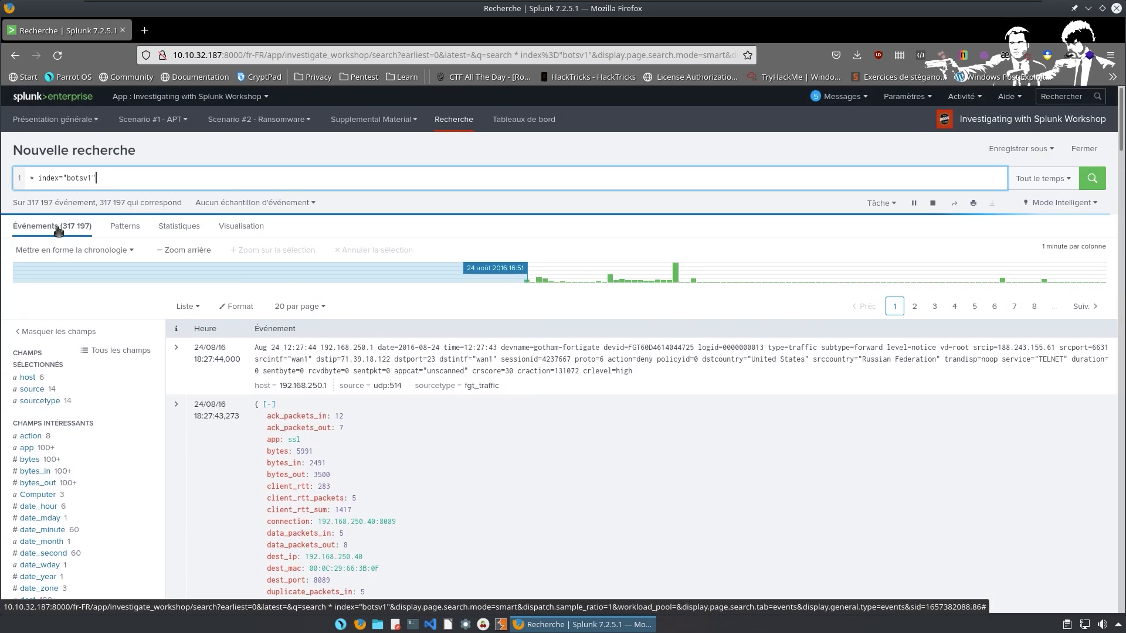
scroll(32, 526, down, 2)
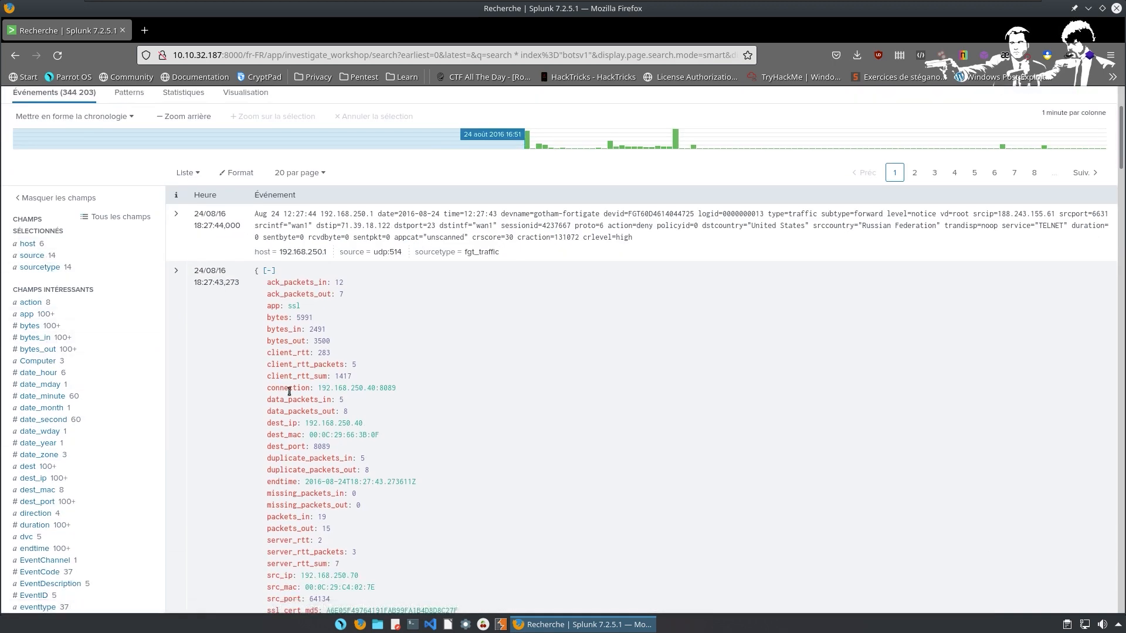
scroll(199, 170, up, 2)
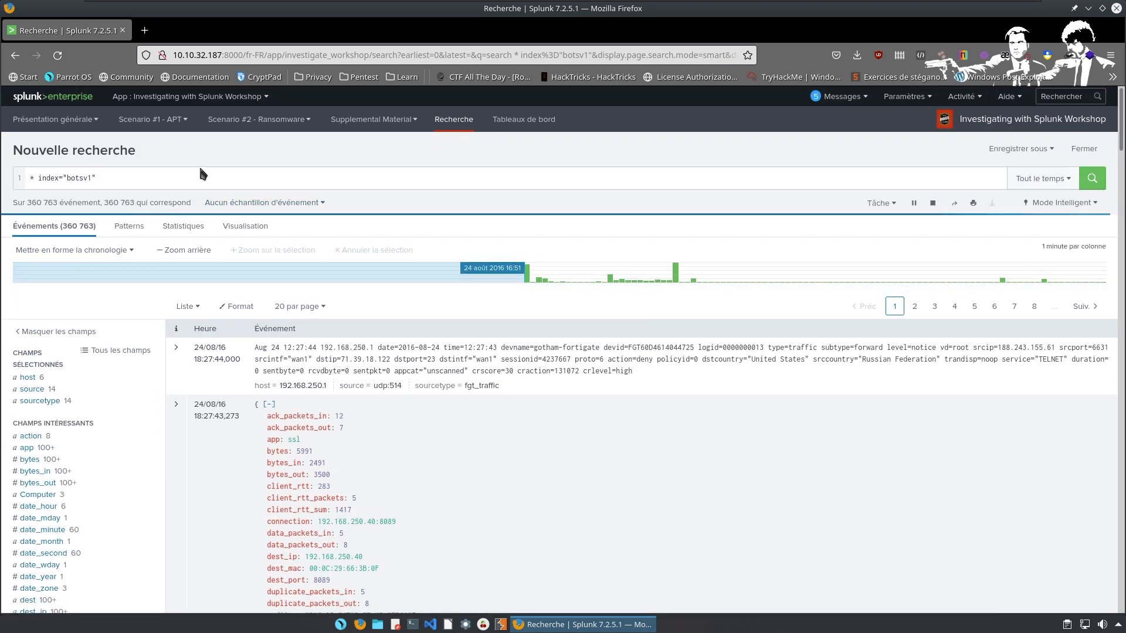
click(202, 173)
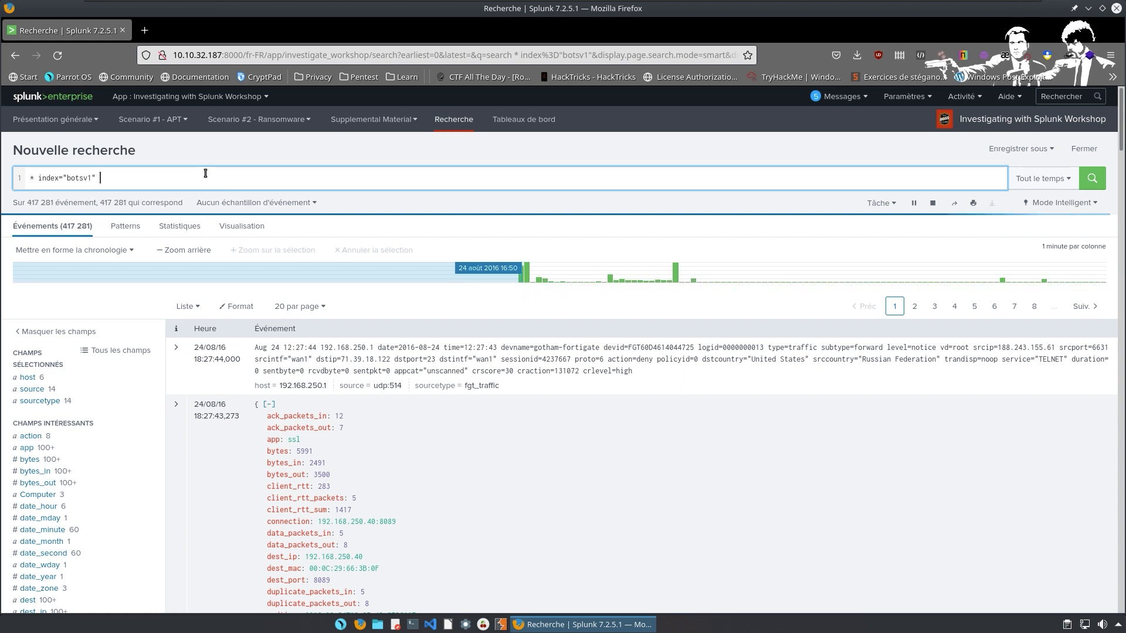
key(shift+Return)
text(| stat)
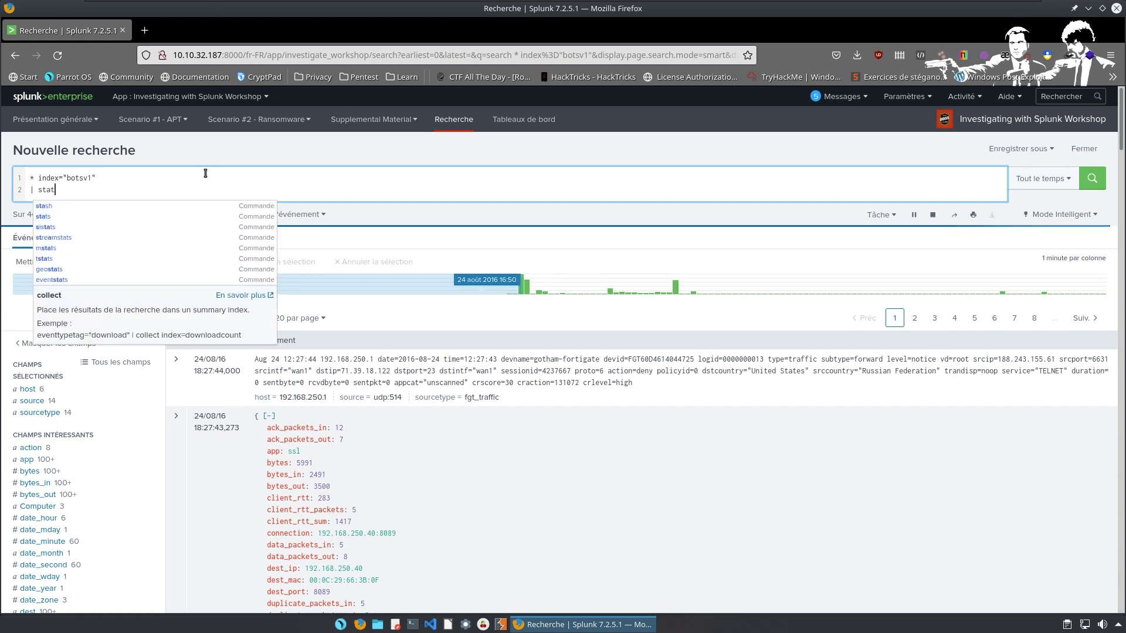
text(s co)
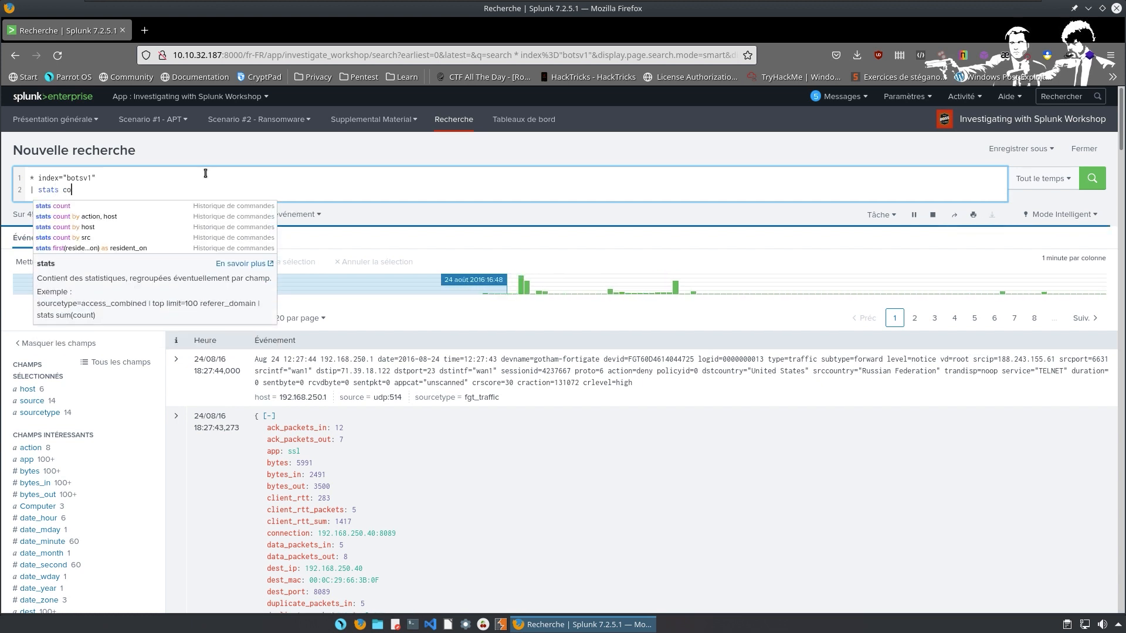
text(unt by source)
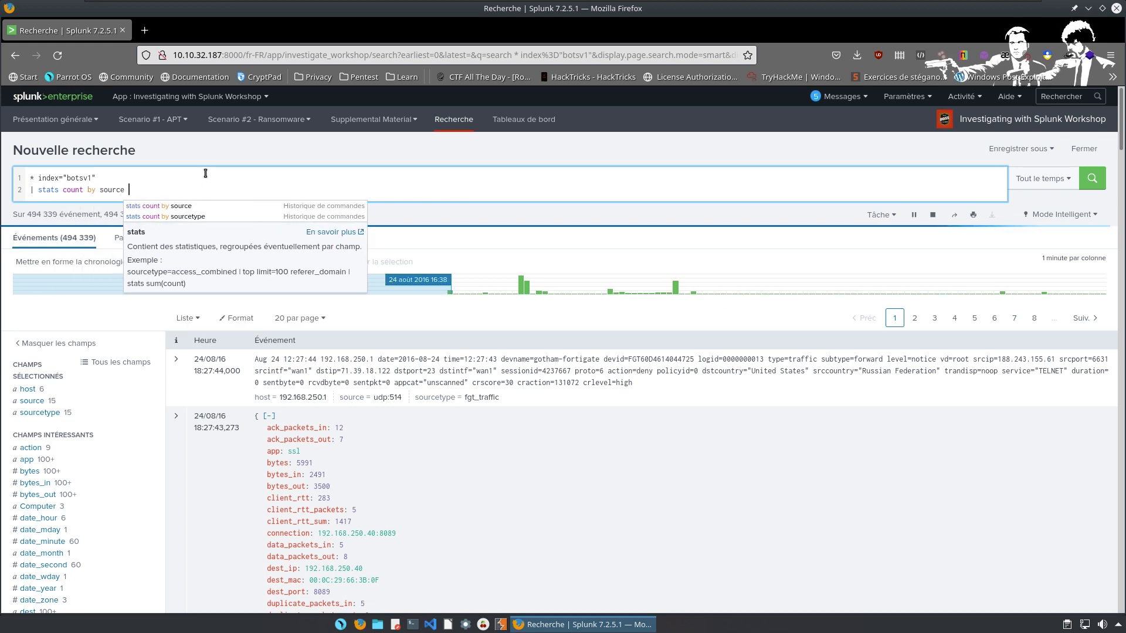
text( | sort)
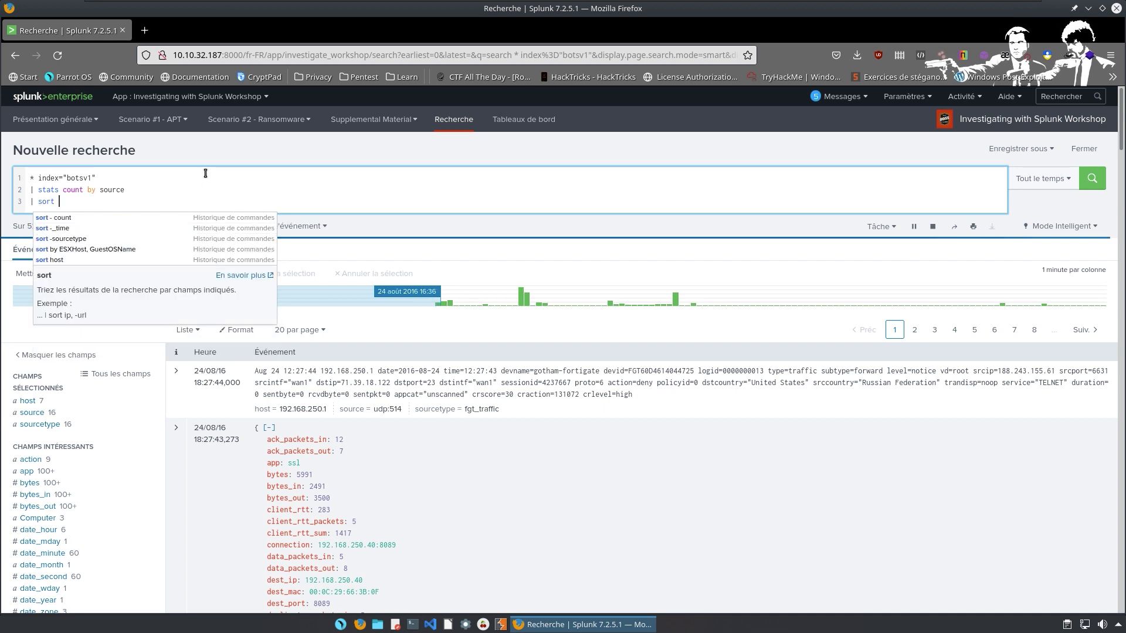
text( -count)
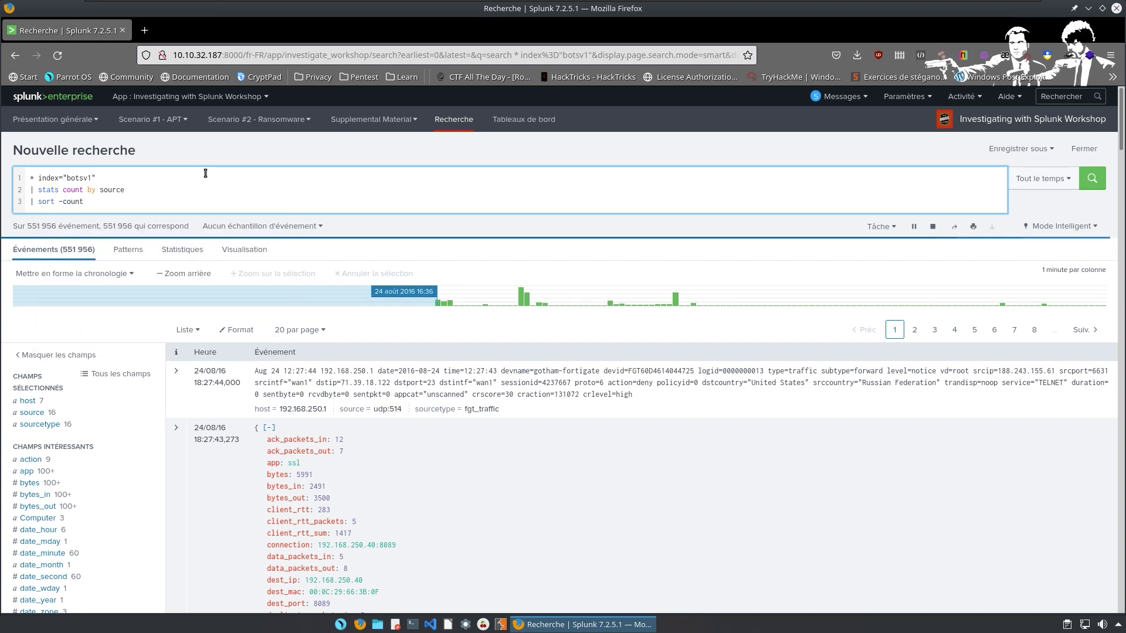
text(| )
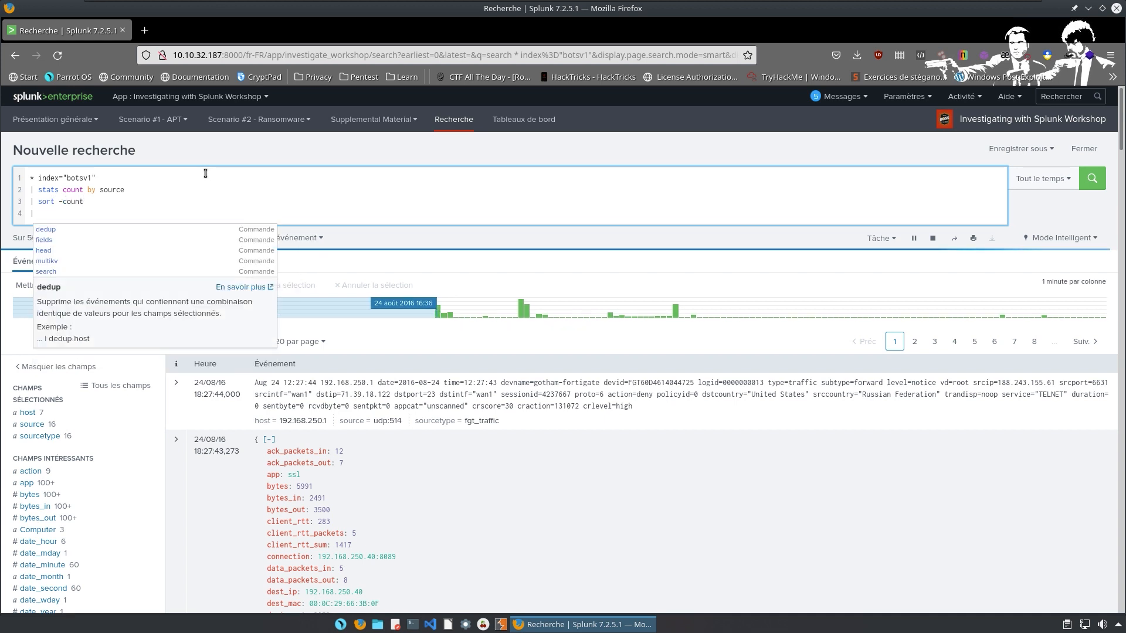
text(d)
key(BackSpace)
text(head 10)
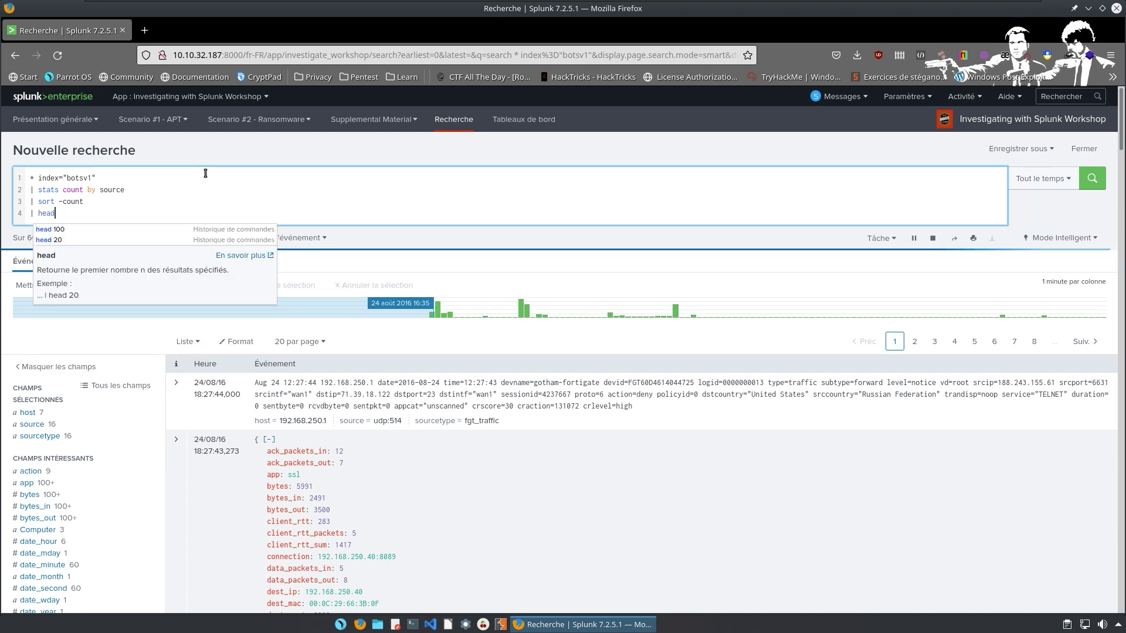
key(Return)
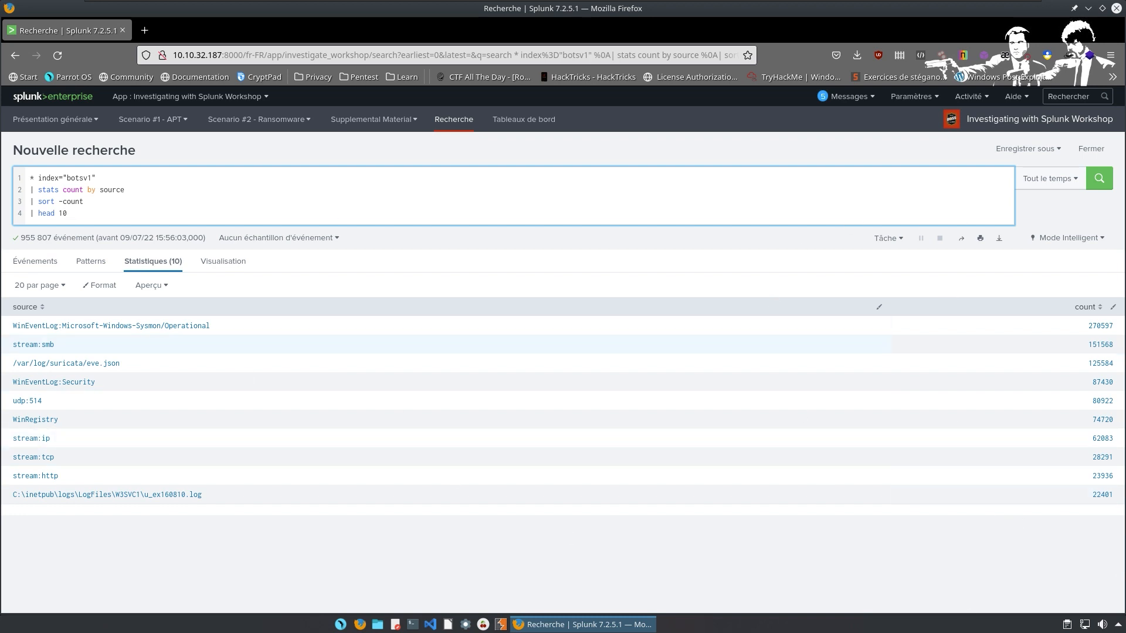
drag(108, 173, 64, 177)
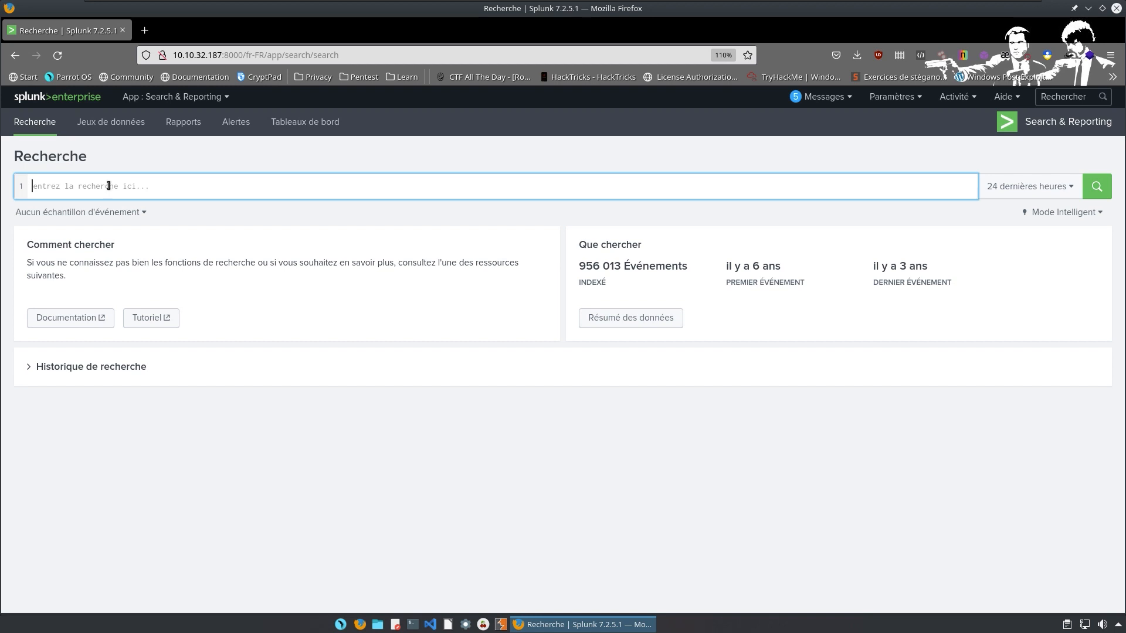
Build the filter index="botsv1" imreallynotbatman sourcetype="stream:http" using autocomplete suggestions.
text(index)
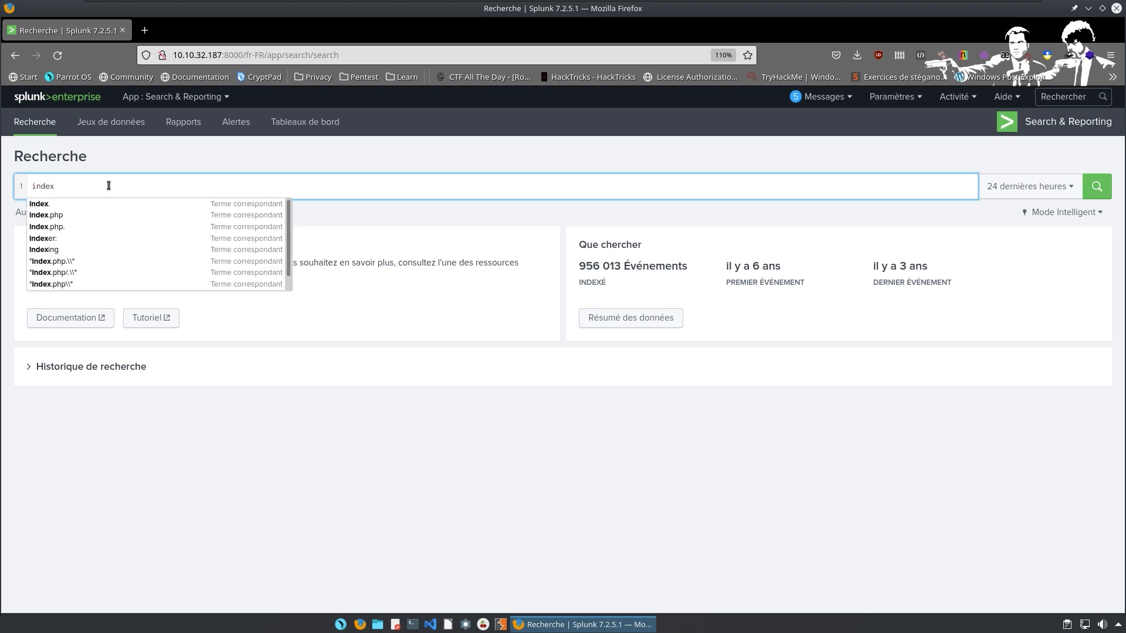
text(=bot)
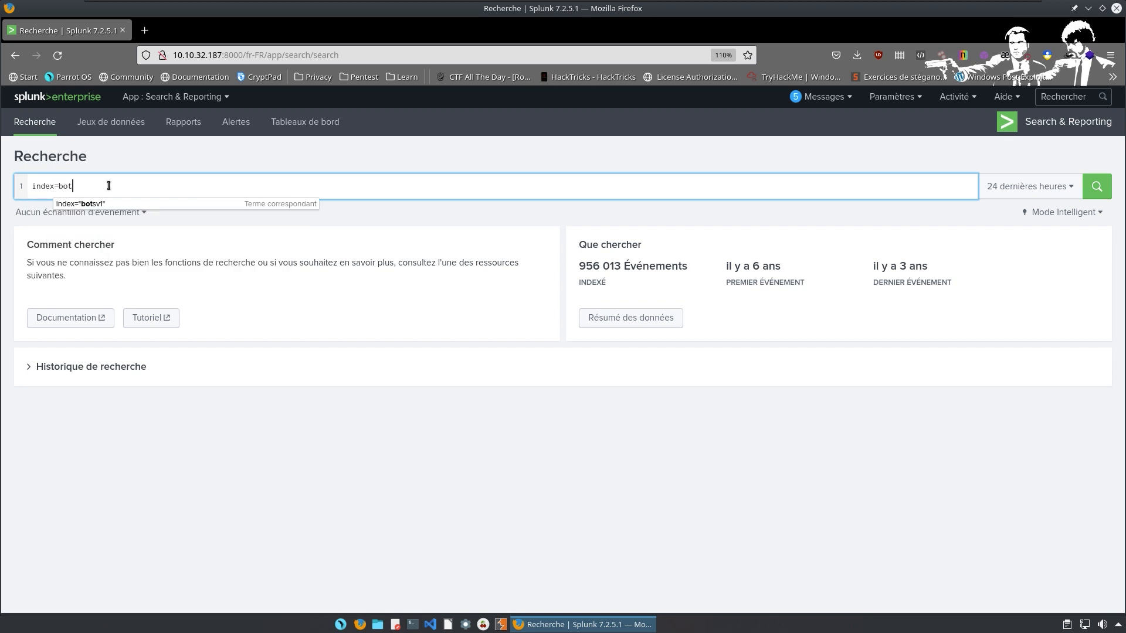
key(Down)
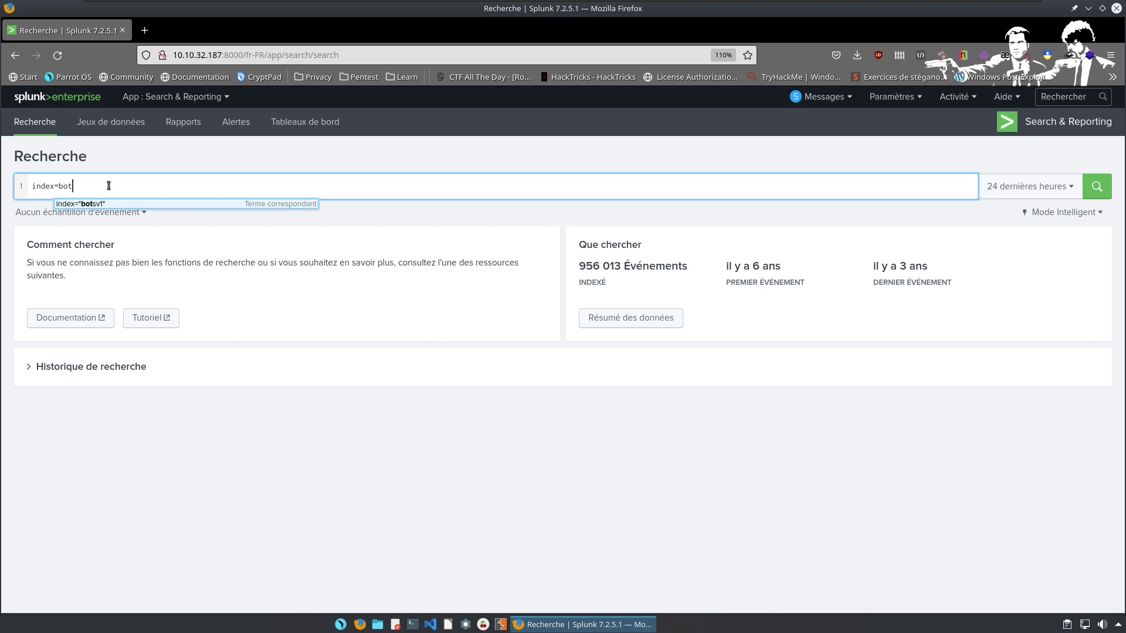
click(94, 204)
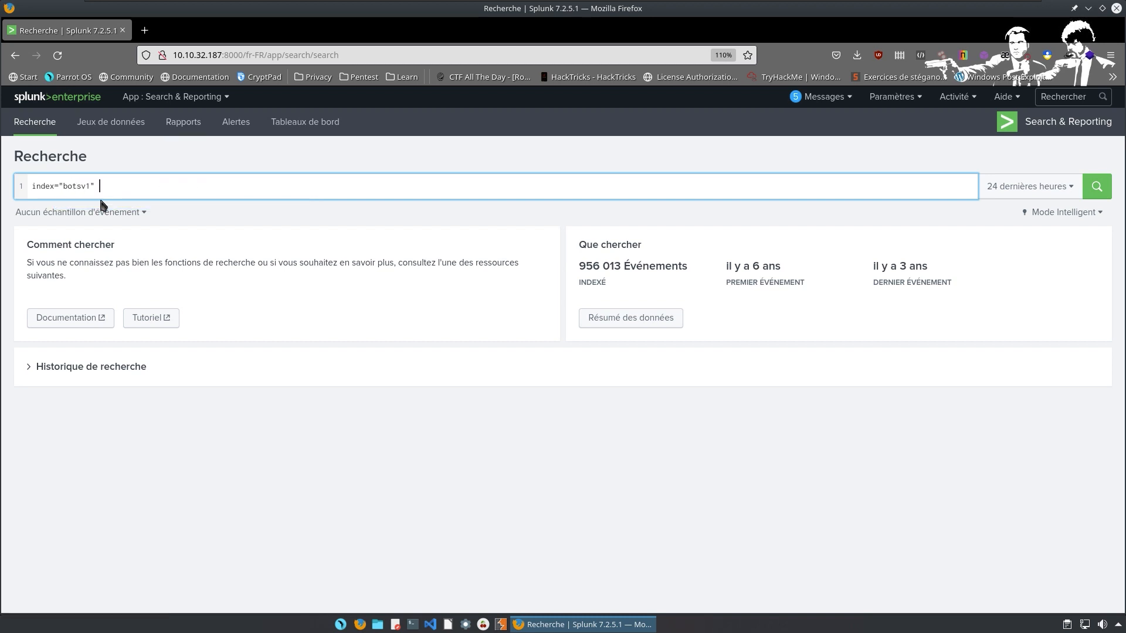
text(im)
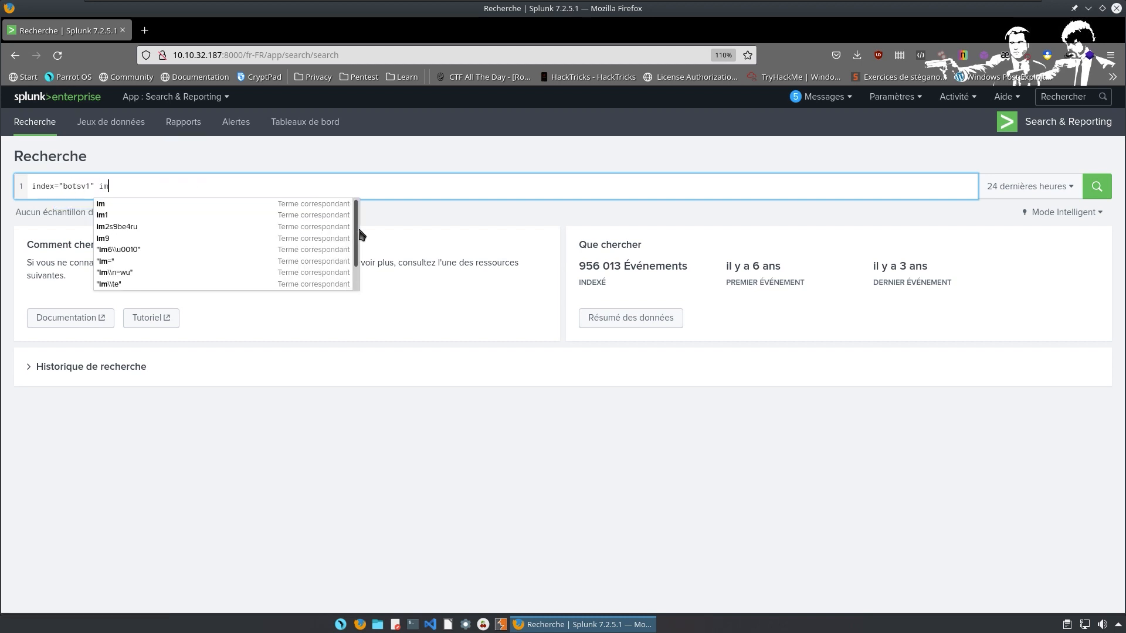
text(really)
key(Down)
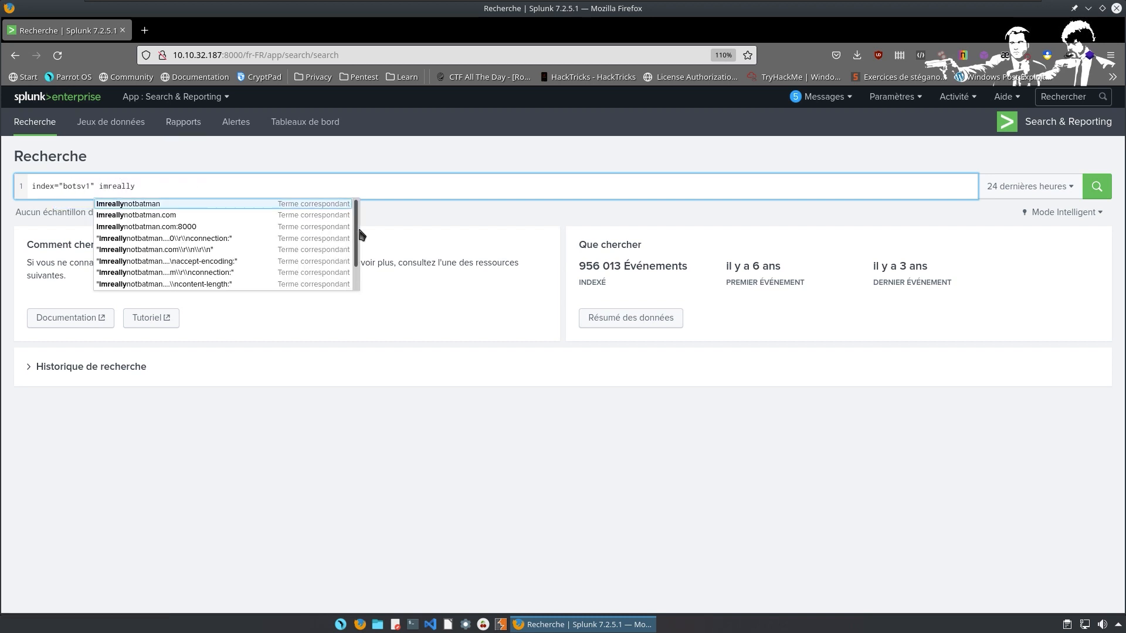
key(Return)
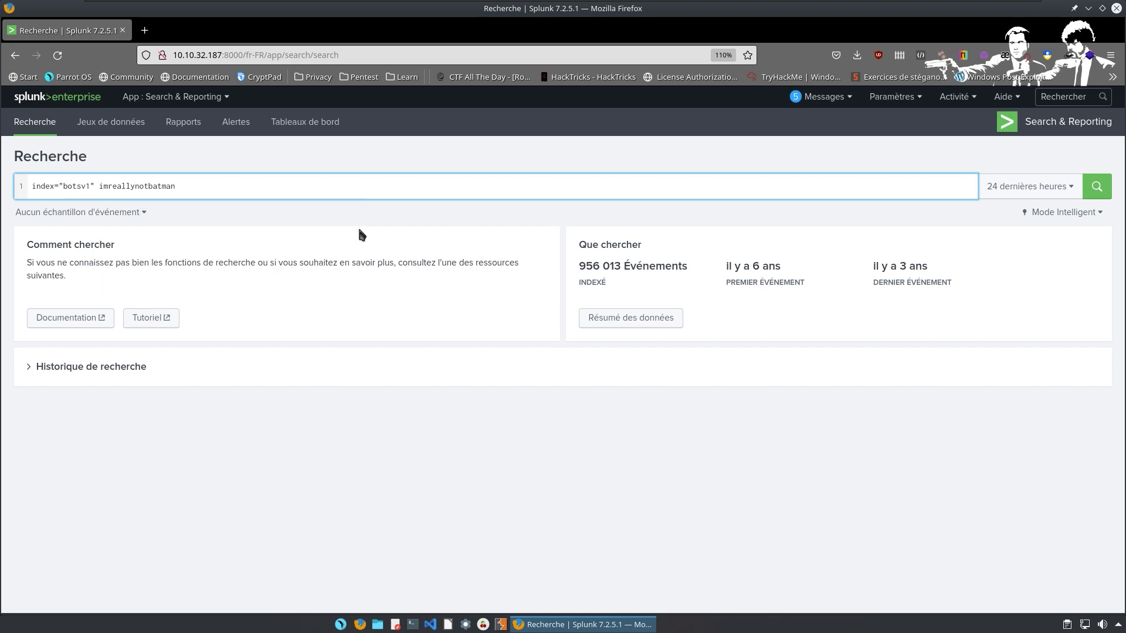
text(sourcetype)
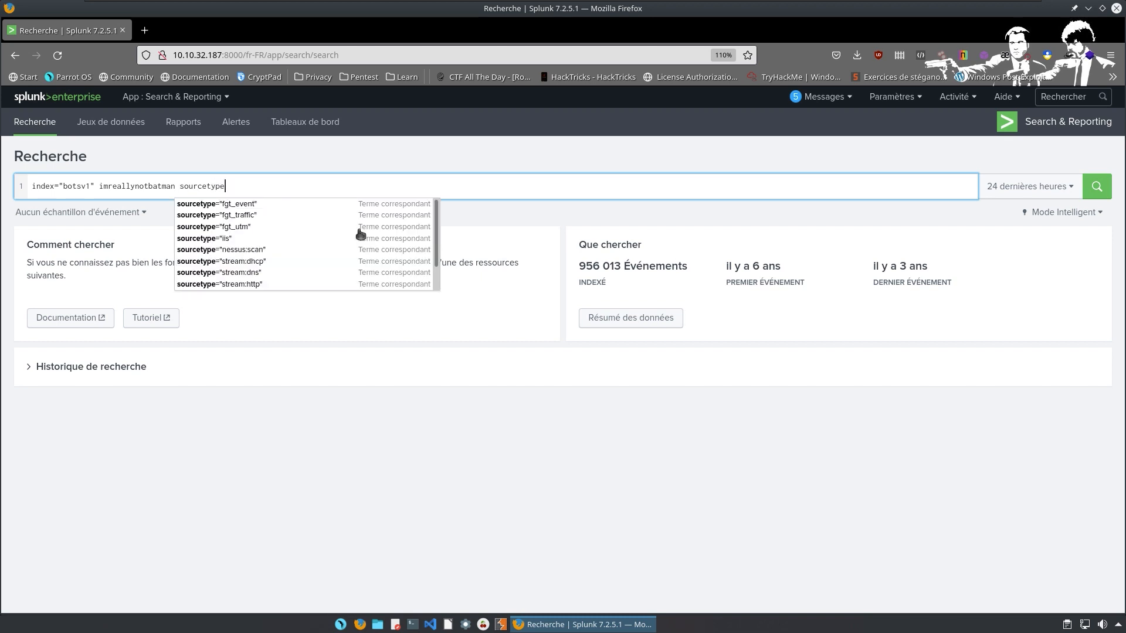
text(=str)
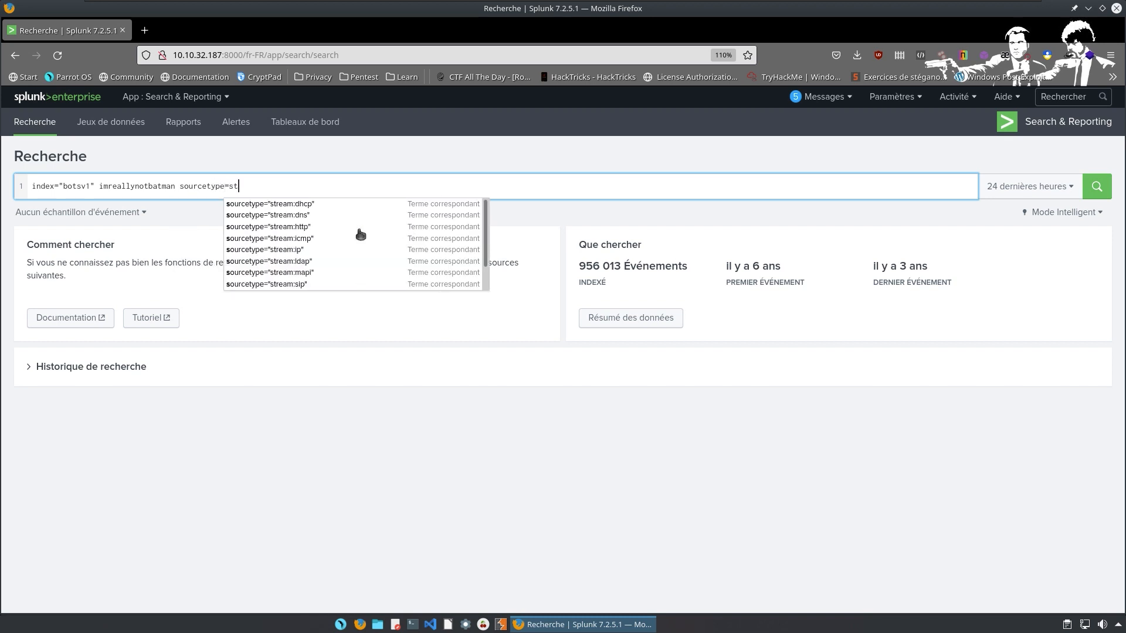
key(Down)
key(Down)
key(Down)
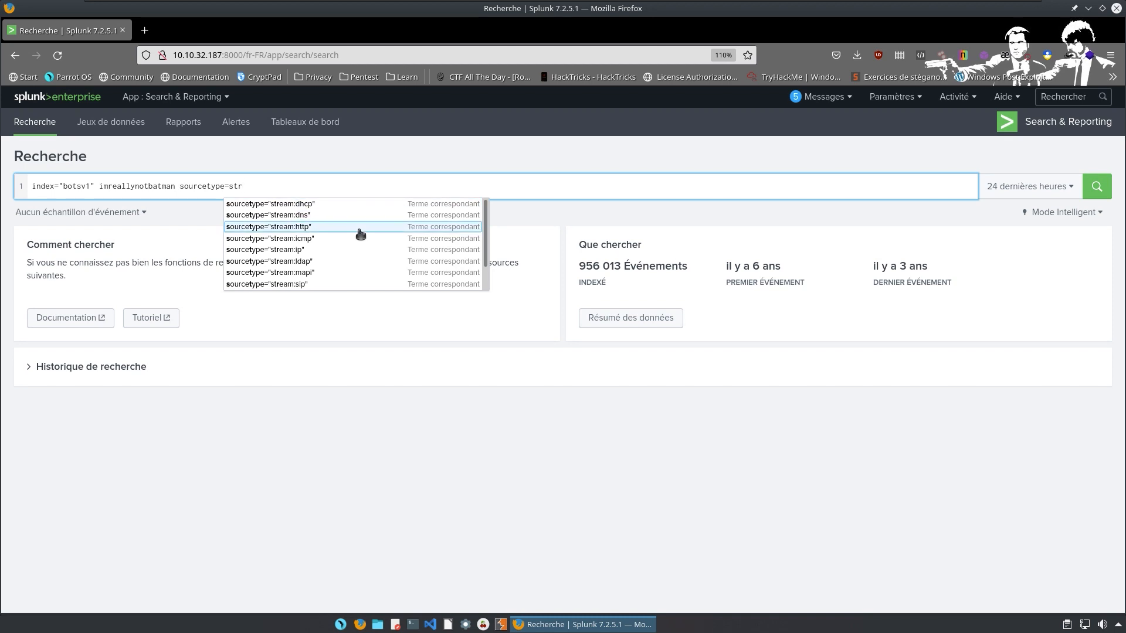
key(Return)
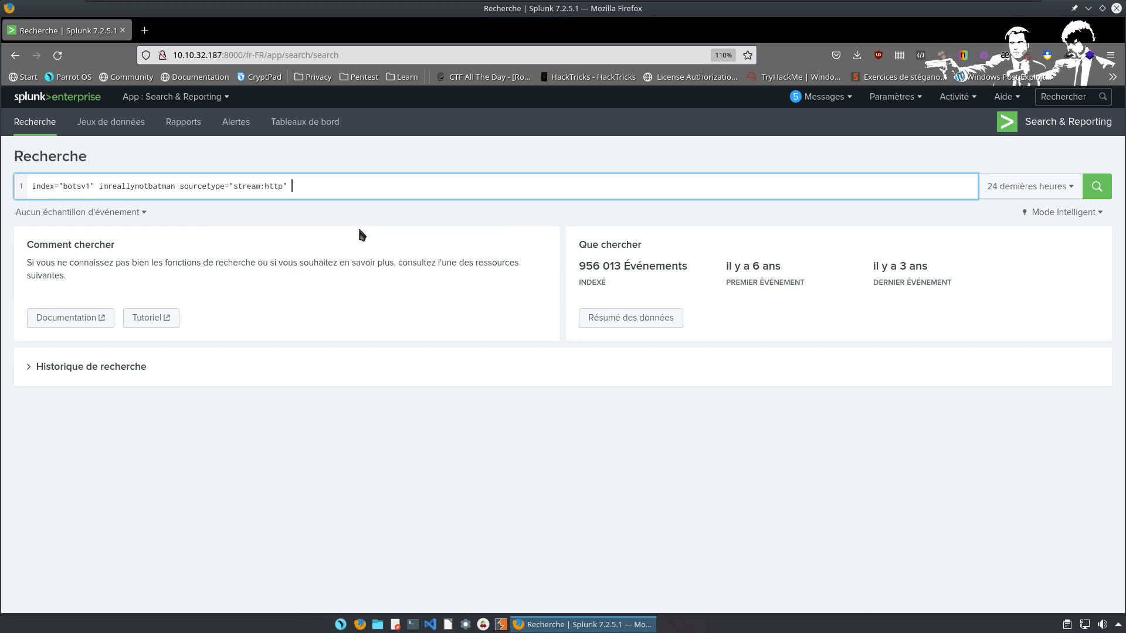
Add '| stats count by src_ip | sort -count' on a new line and run it.
key(shift+Return)
text(| stat)
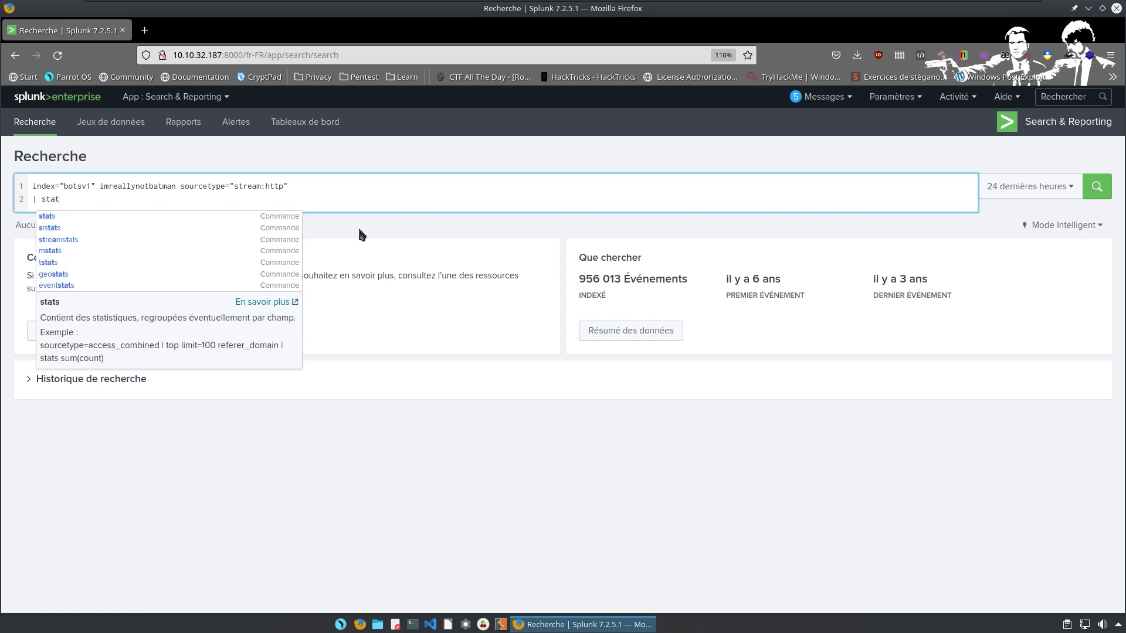
text(s count by)
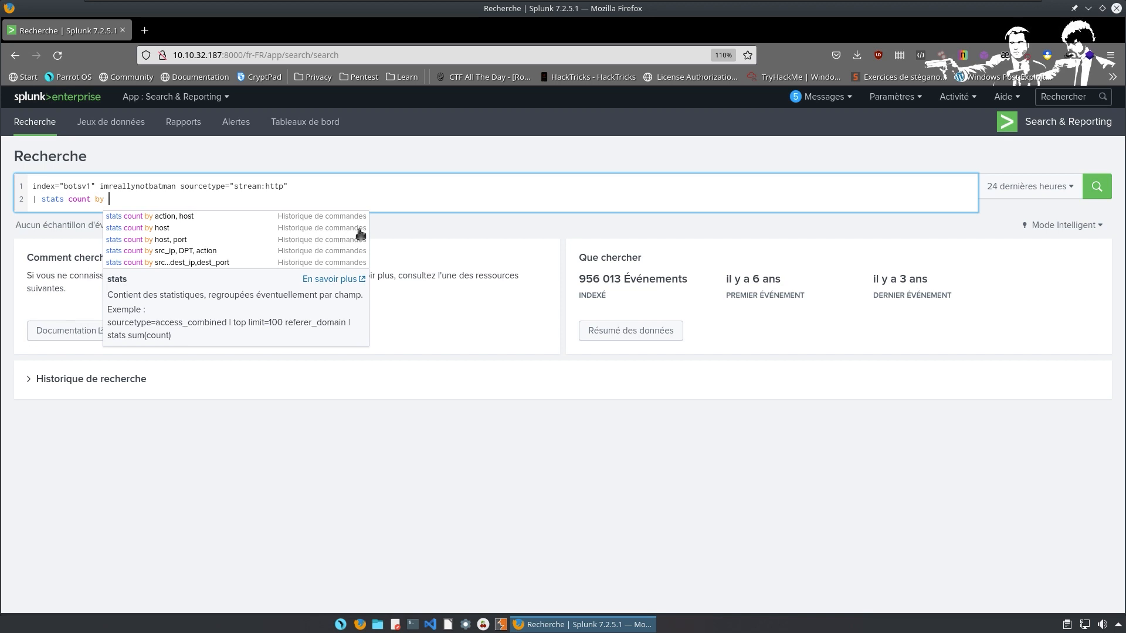
text( src_ip)
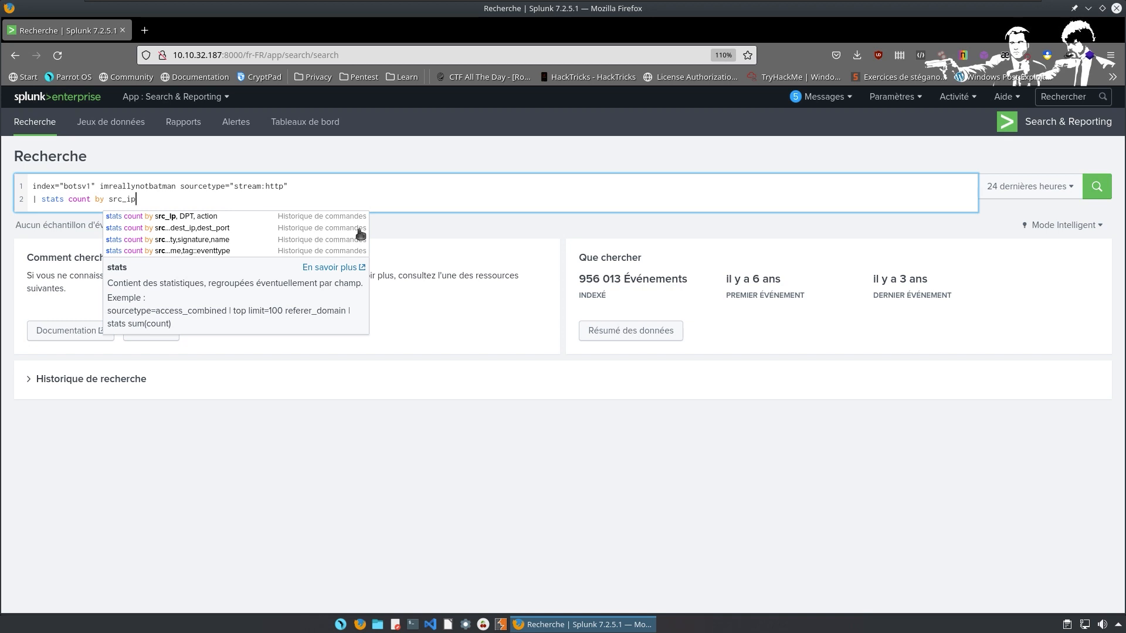
text(|)
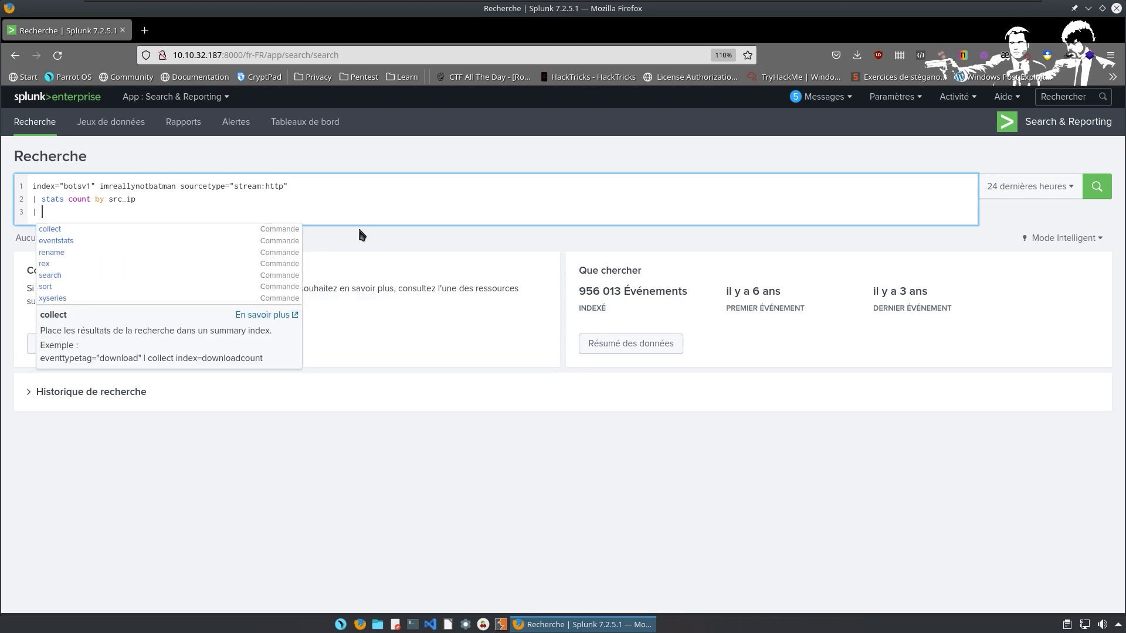
text( sort -)
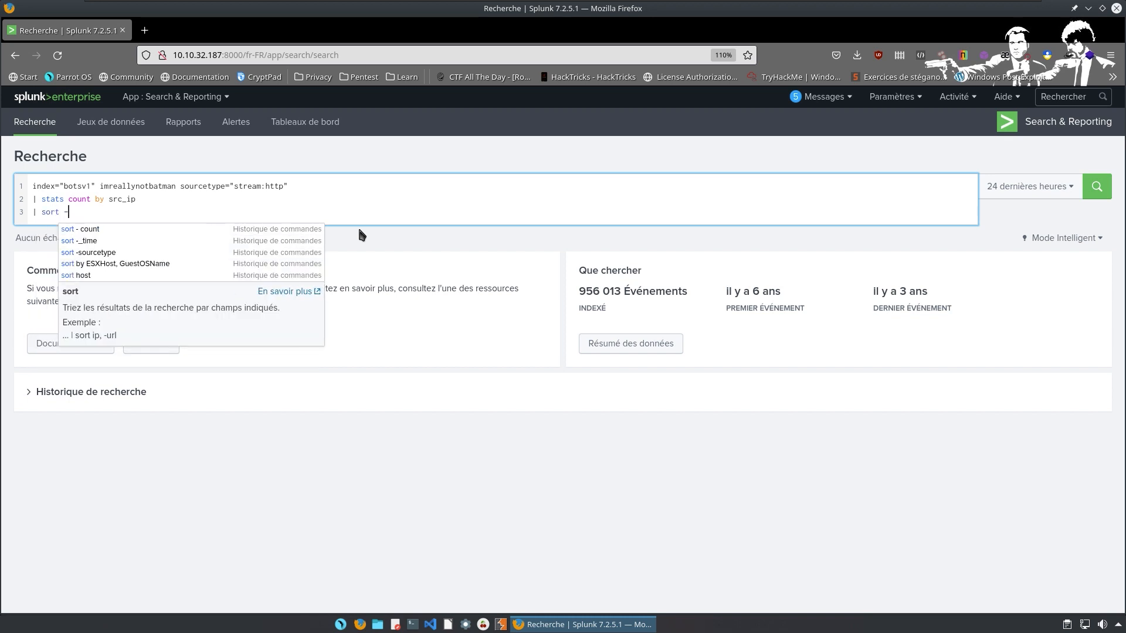
text(count)
key(Return)
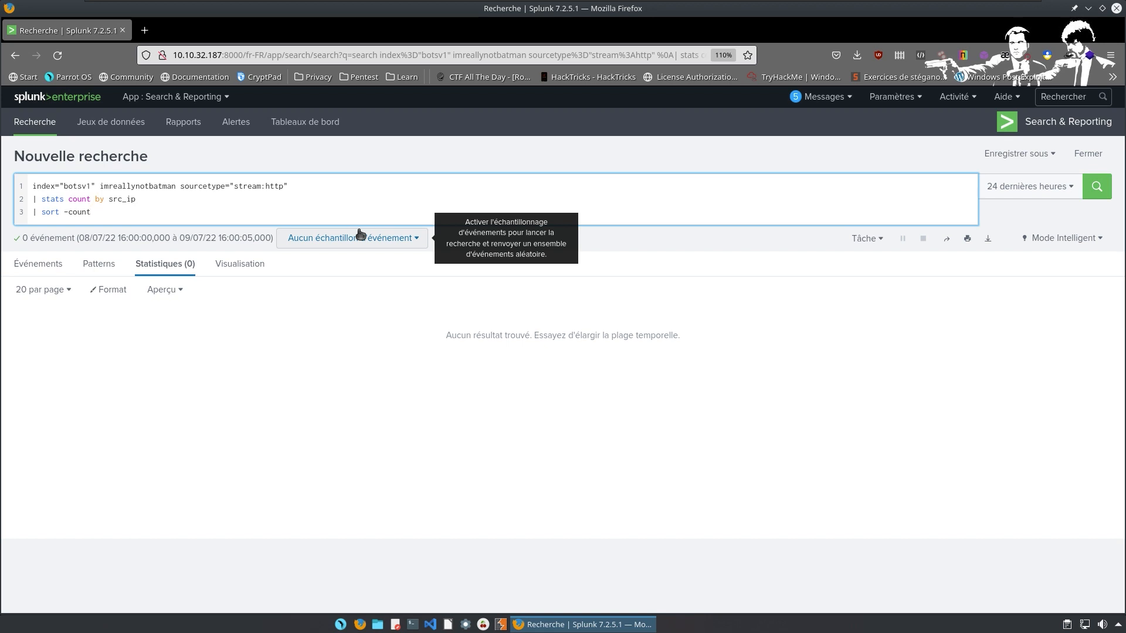
Rerun the src_ip count over All time and take the top address 40.80.148.42 to TryHackMe.
click(1019, 195)
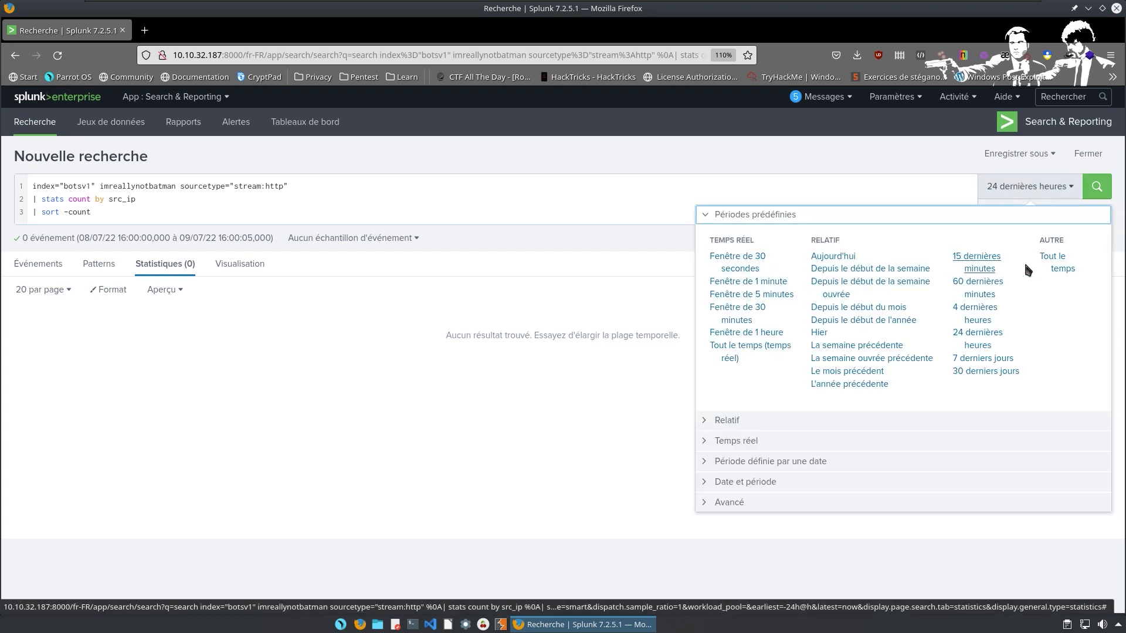
click(1052, 258)
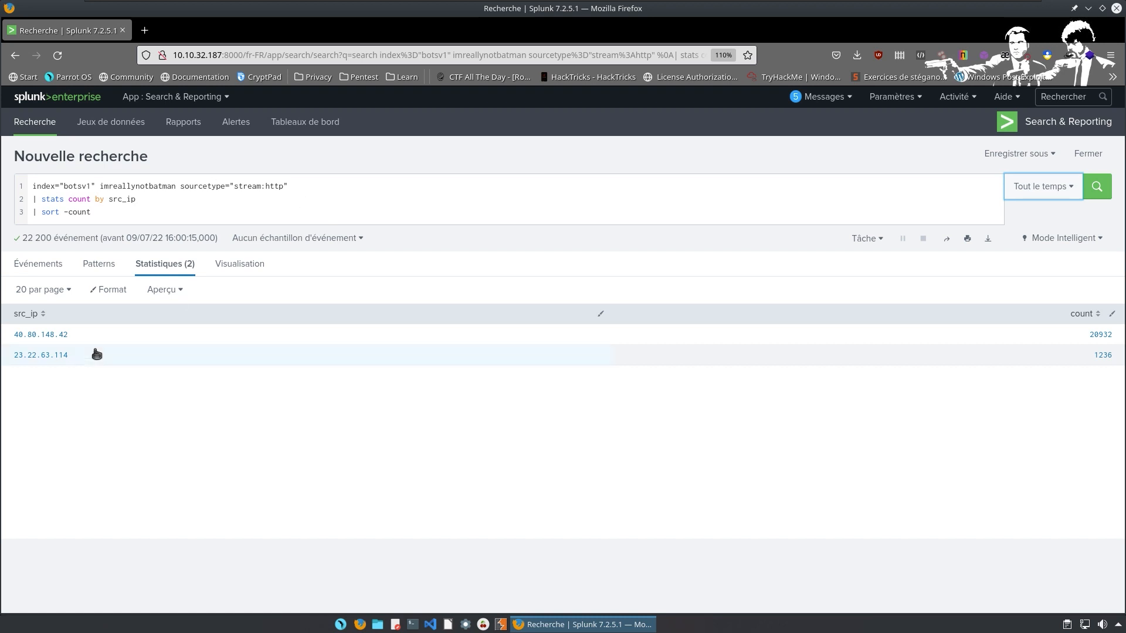
drag(69, 335, 17, 340)
key(ctrl+c)
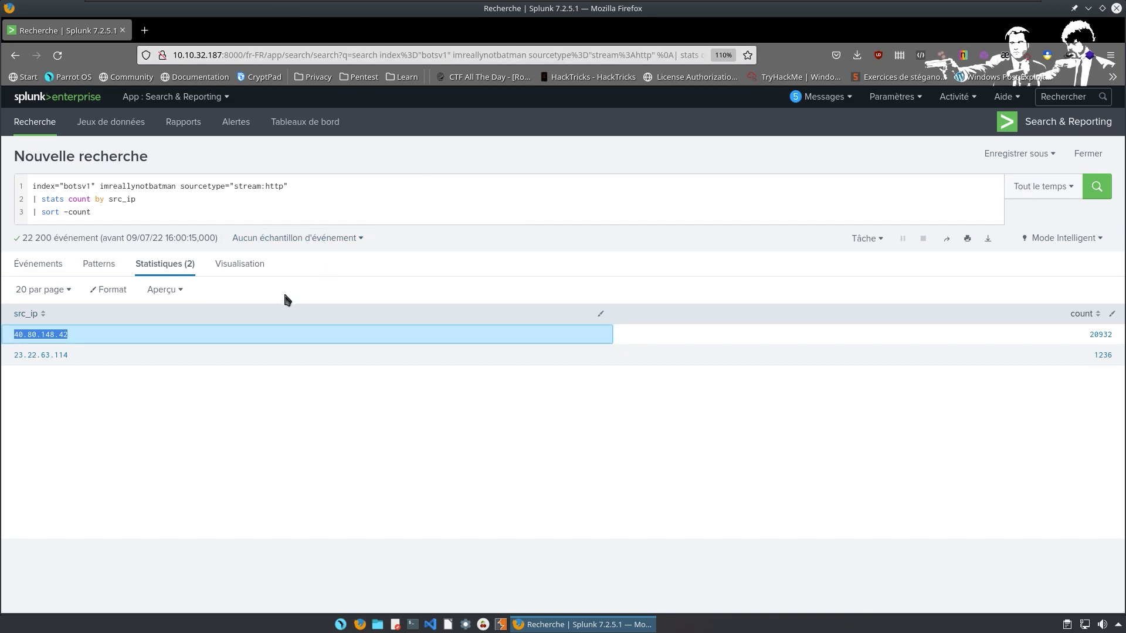
key(ctrl+super+Right)
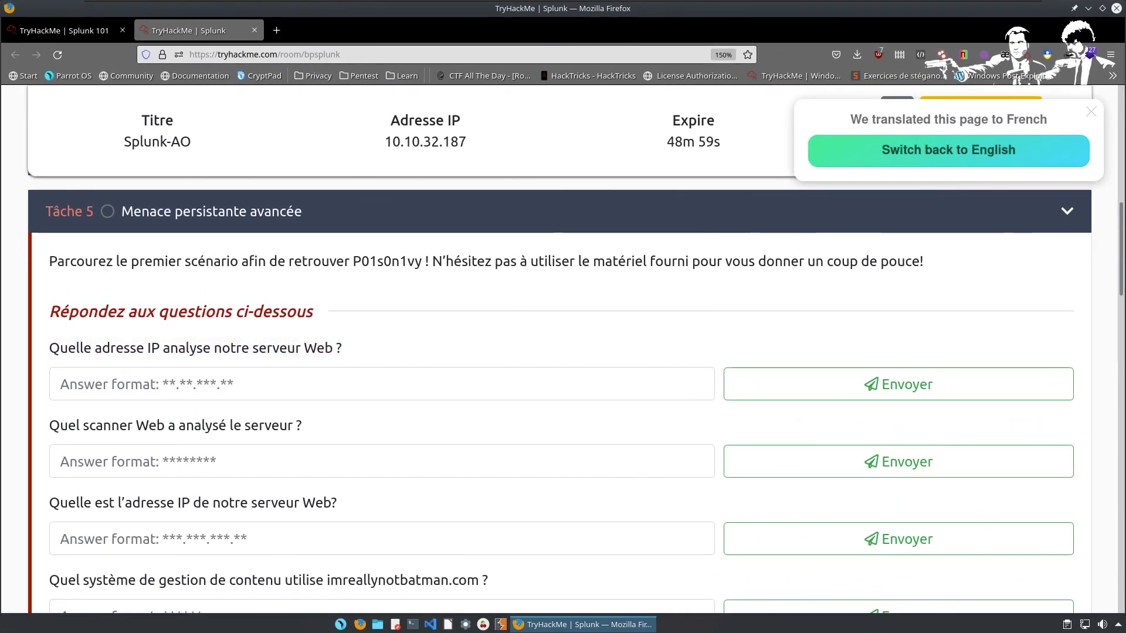
click(274, 387)
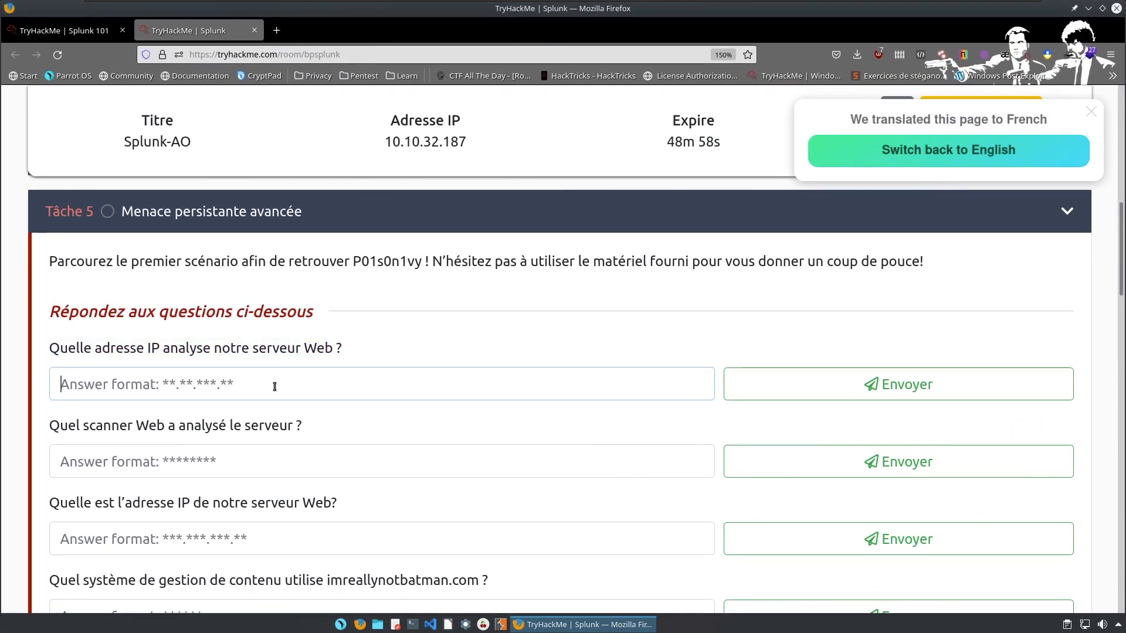
Submit 40.80.148.42 as the answer to the first question.
key(ctrl+v)
click(756, 389)
triple_click(174, 431)
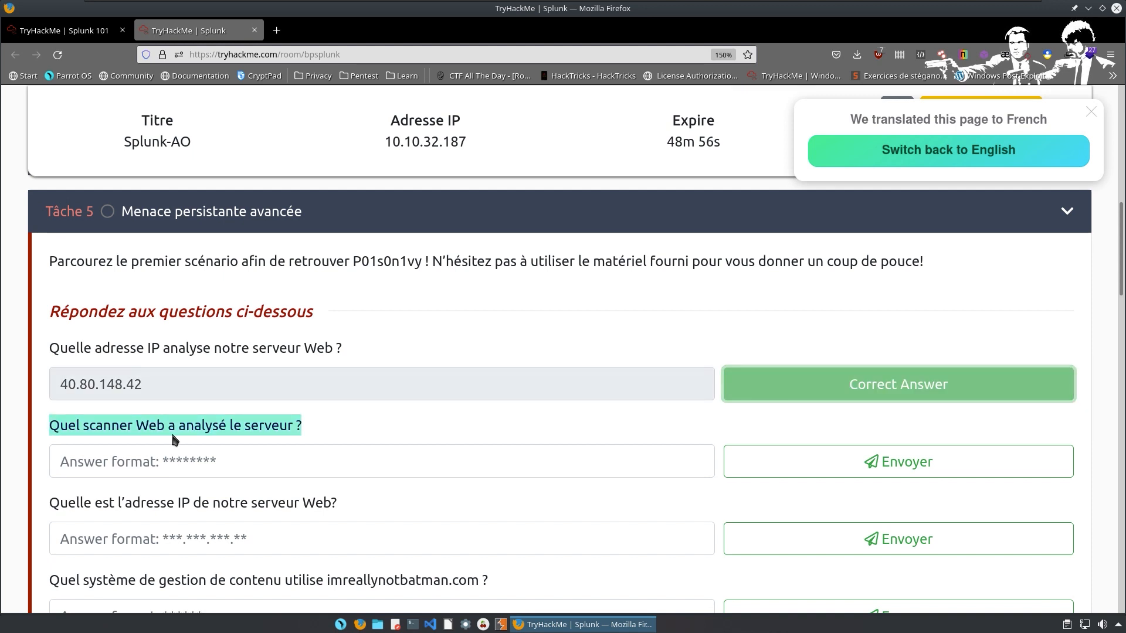
click(807, 393)
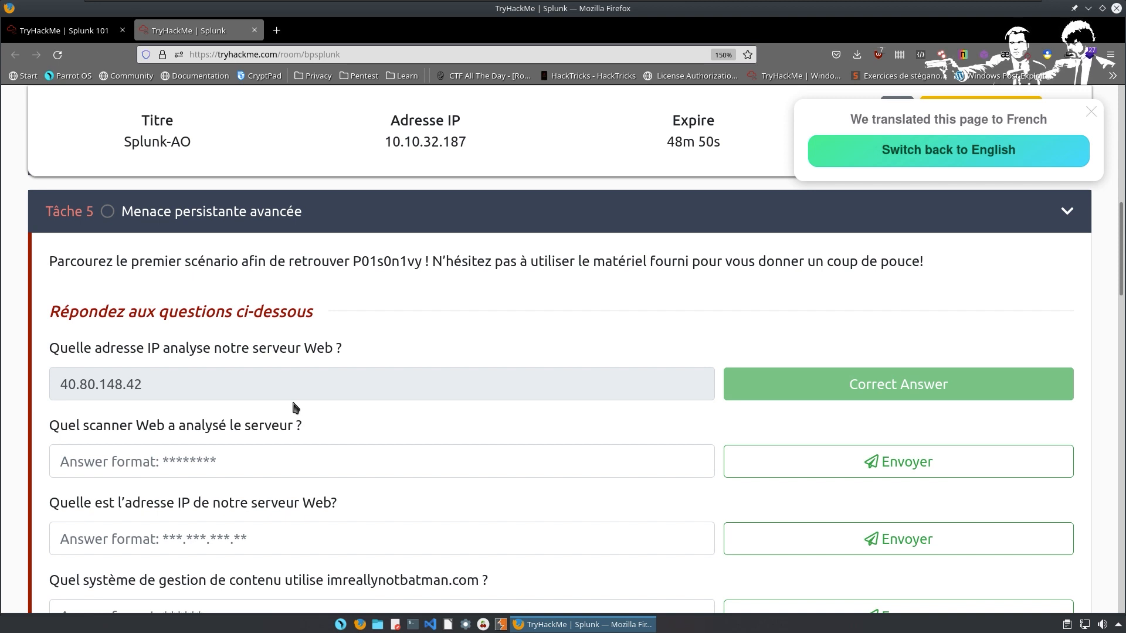
Answer the web scanner question with Acunetix, then return to Splunk.
triple_click(297, 424)
scroll(297, 424, down, 2)
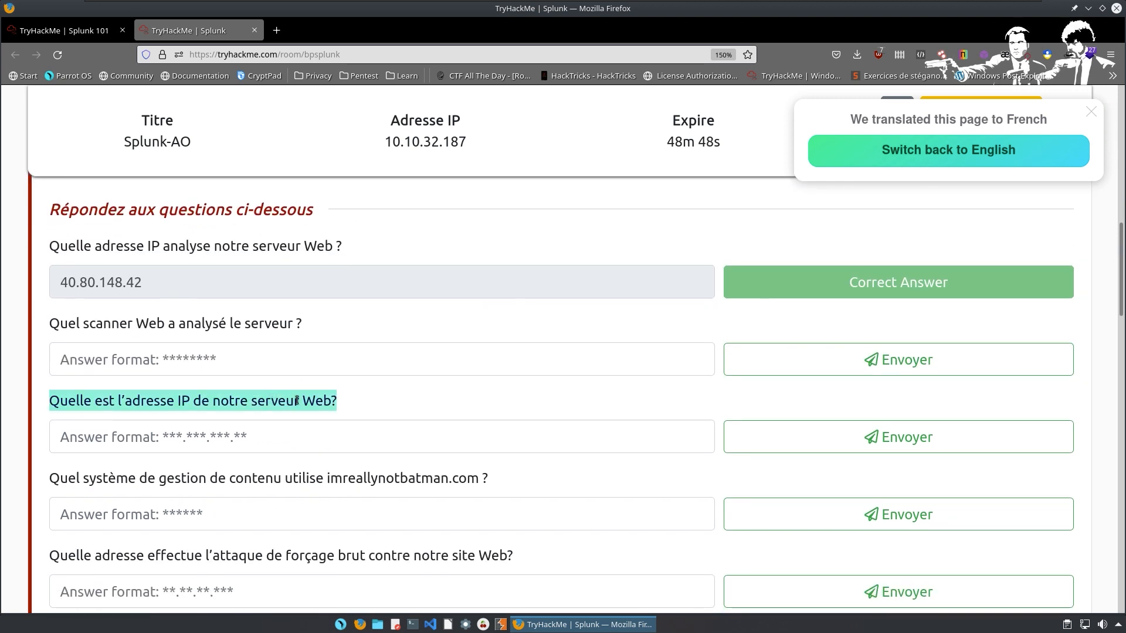
click(265, 366)
text(Acunetix)
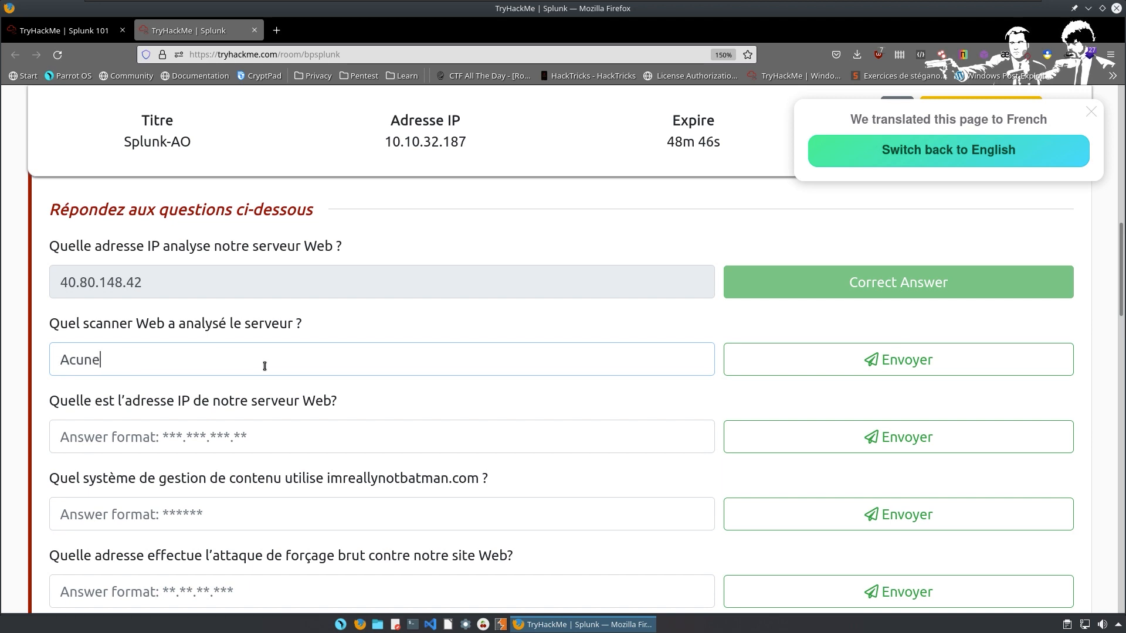
key(Return)
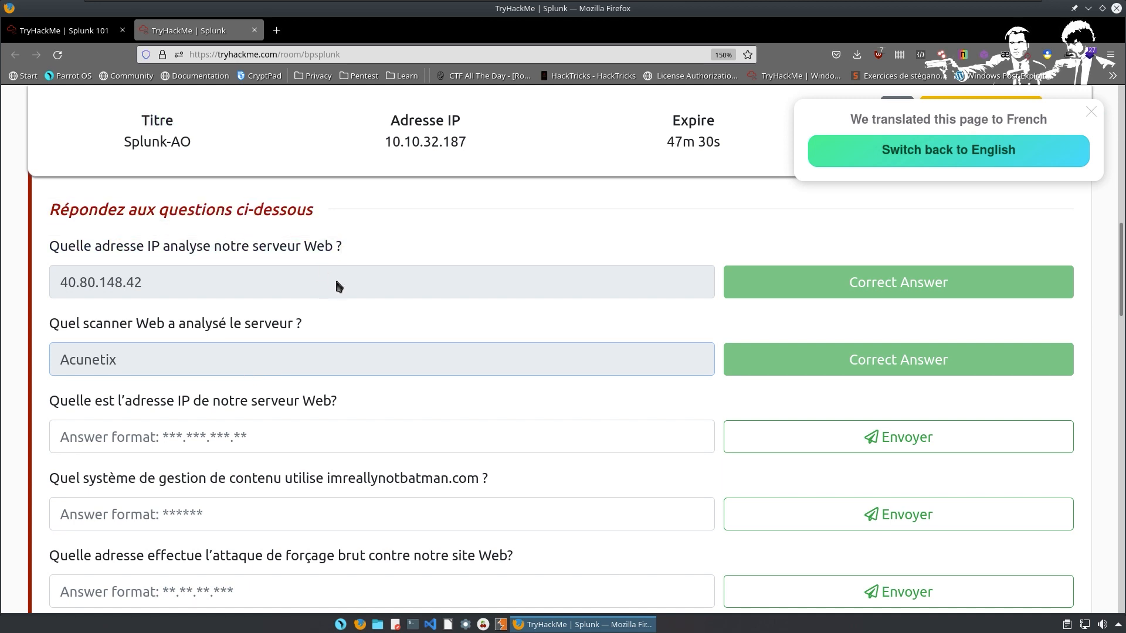
click(332, 279)
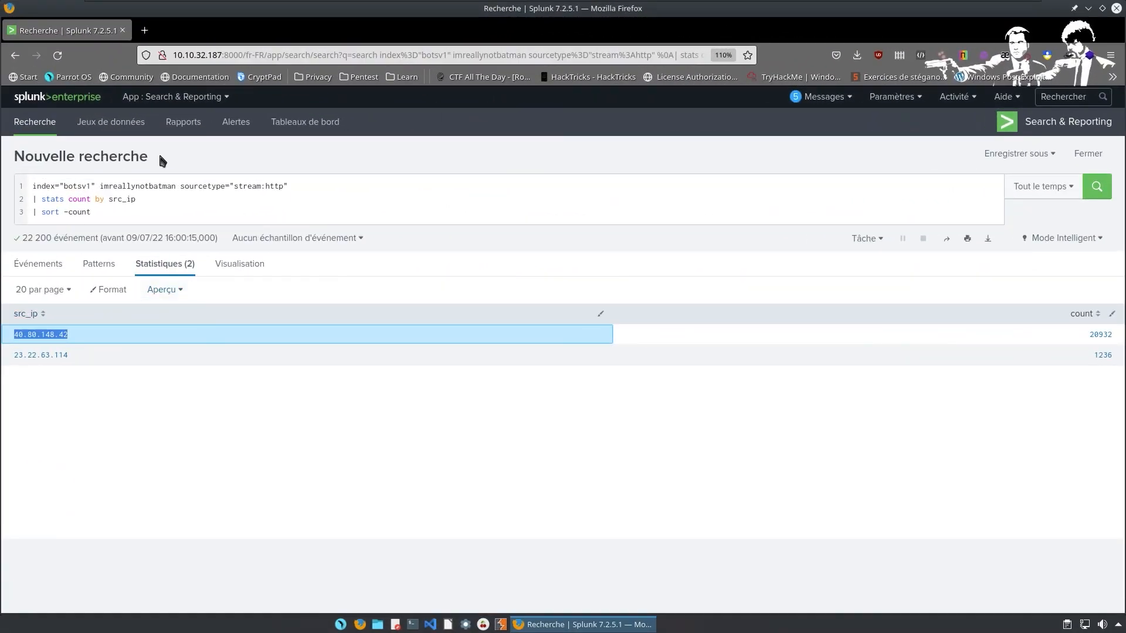
Filter on src_ip="40.80.148.42", then add '| stats count by src_headers | sort -count | head 3'.
click(173, 212)
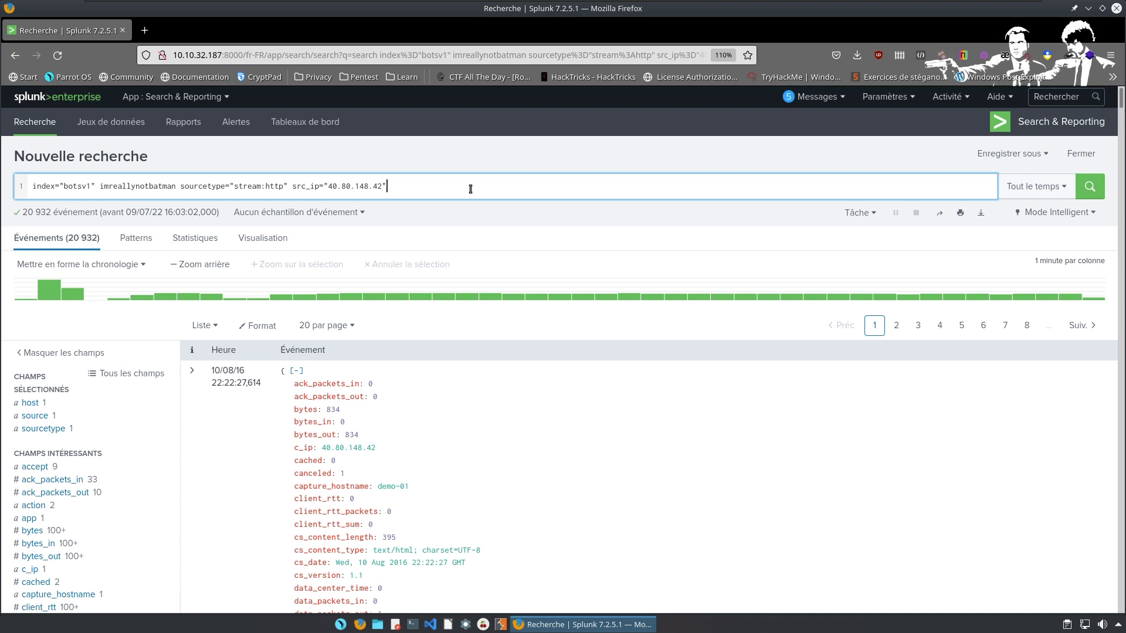
key(Return)
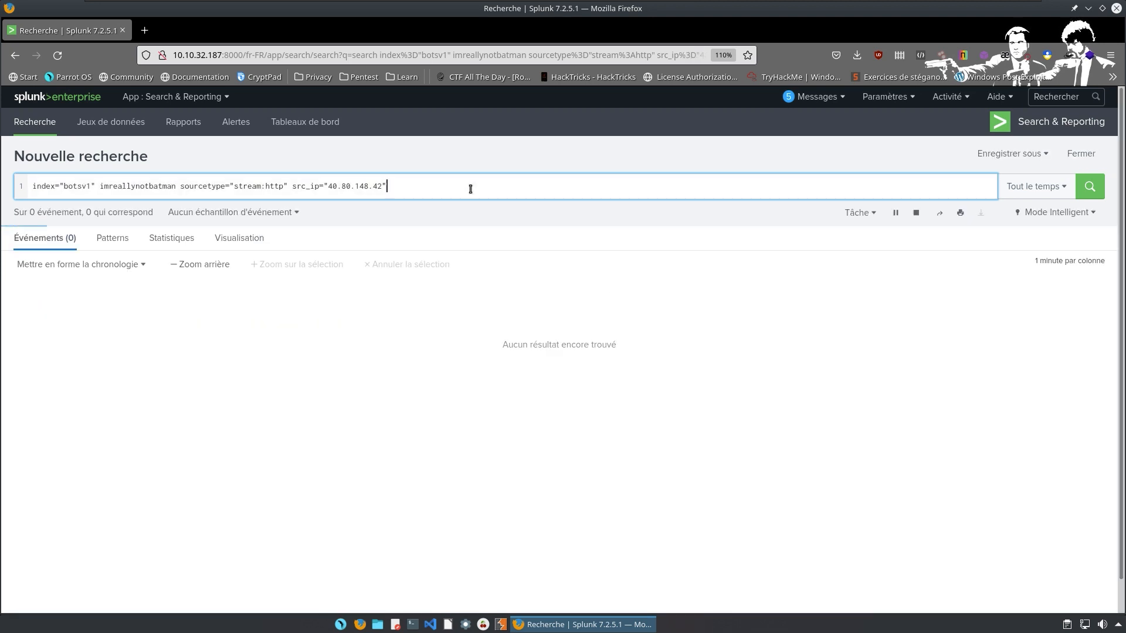
key(shift+Return)
text(| stats)
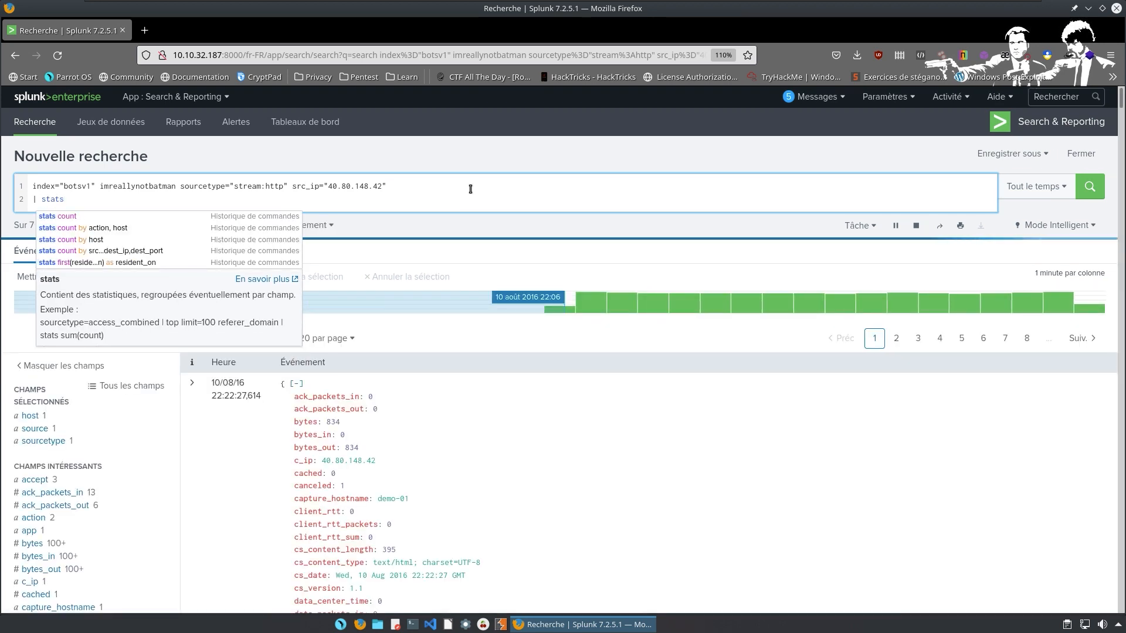
text( oc_)
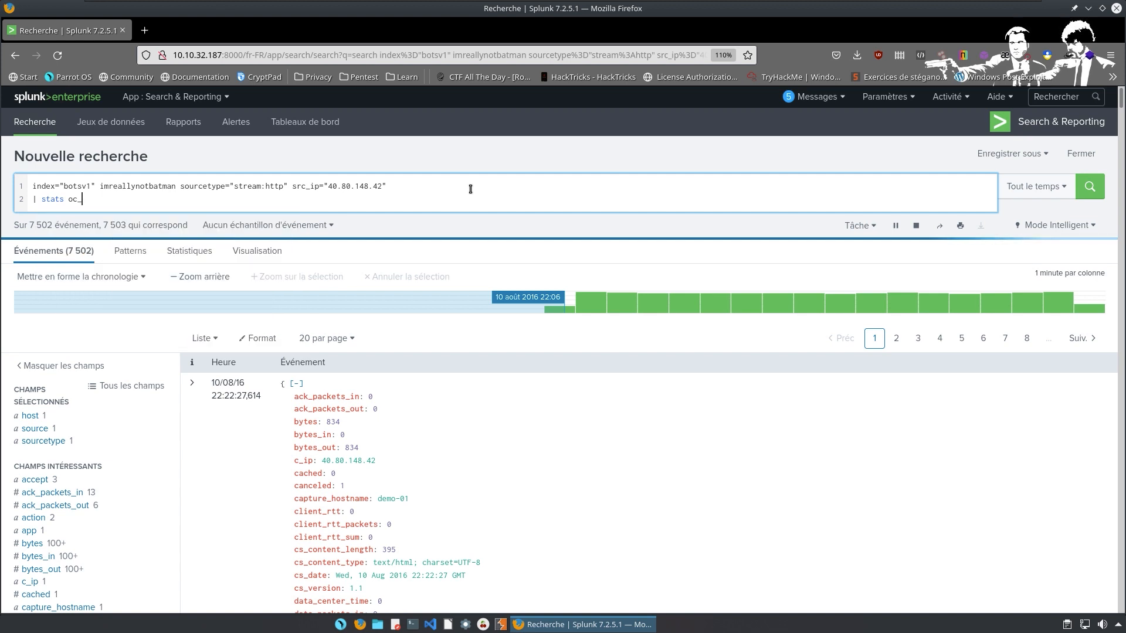
key(BackSpace)
text(ount)
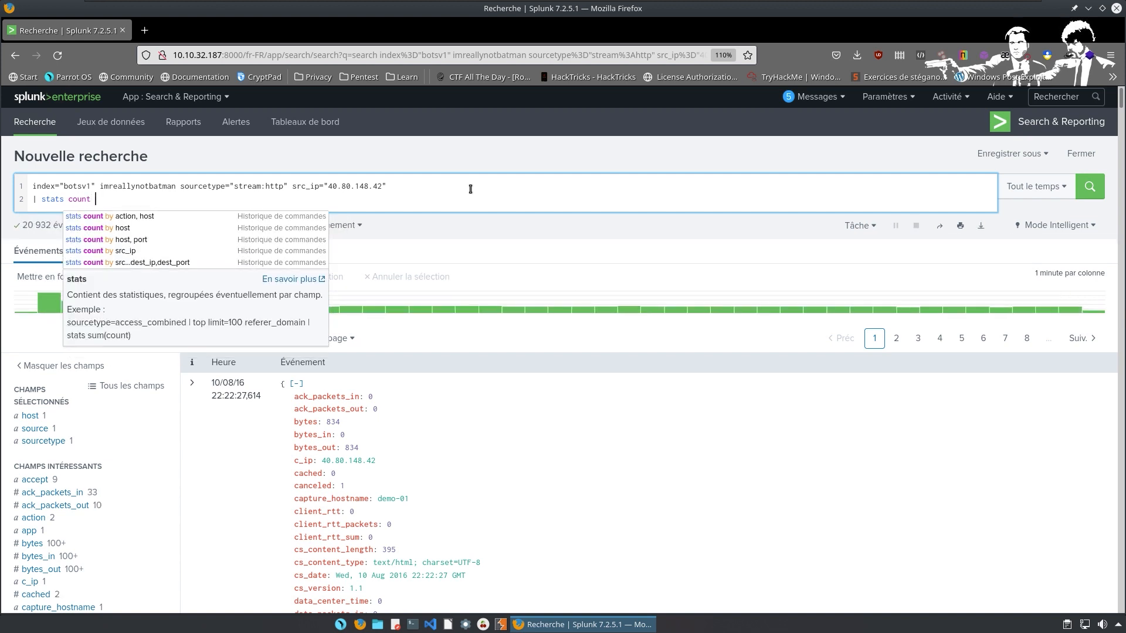
text( by )
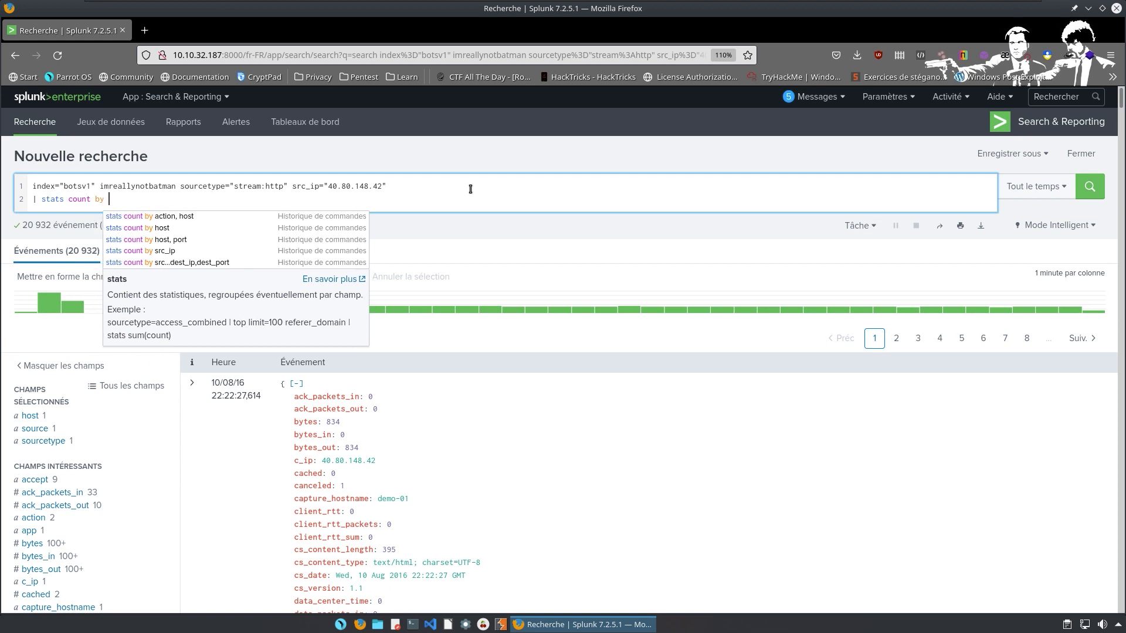
text(src)
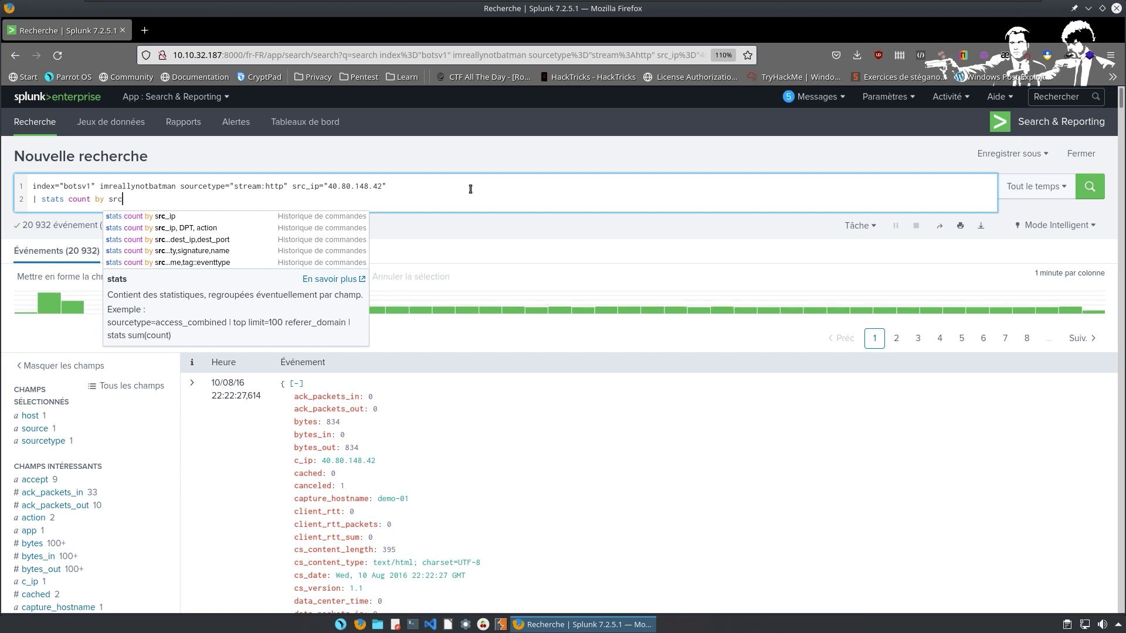
text(_)
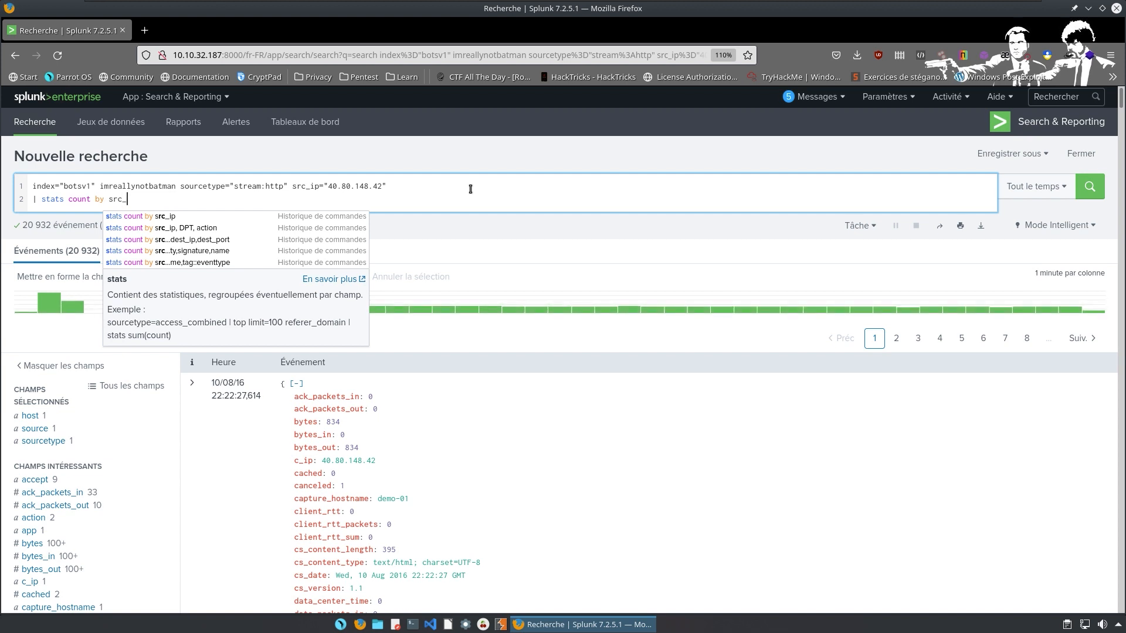
text(headers )
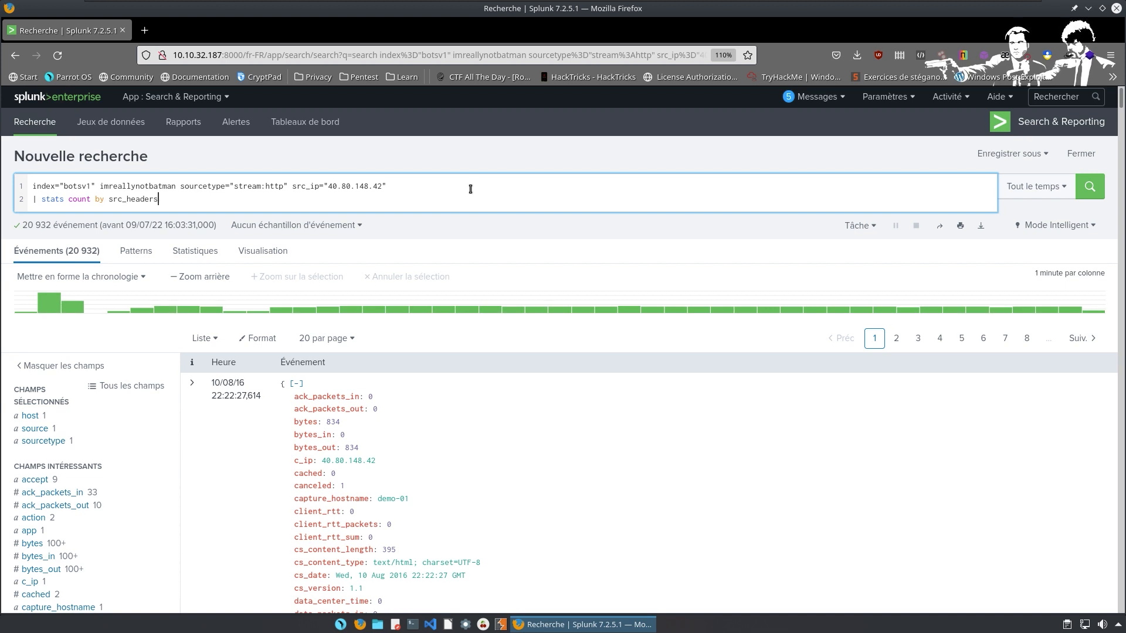
text(| so)
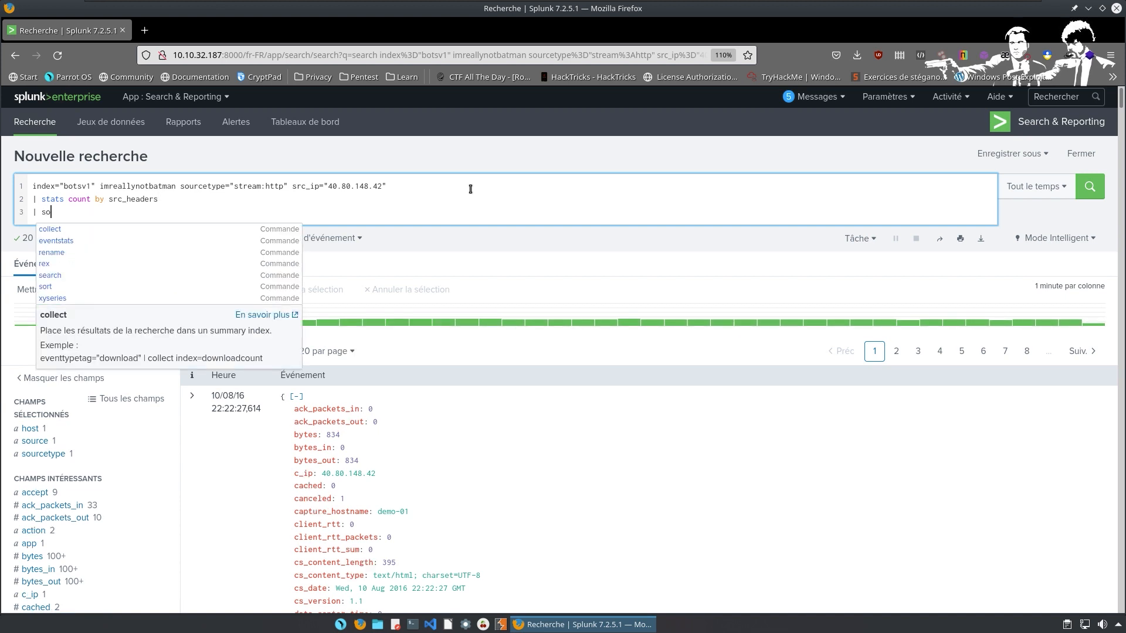
text(rt -count)
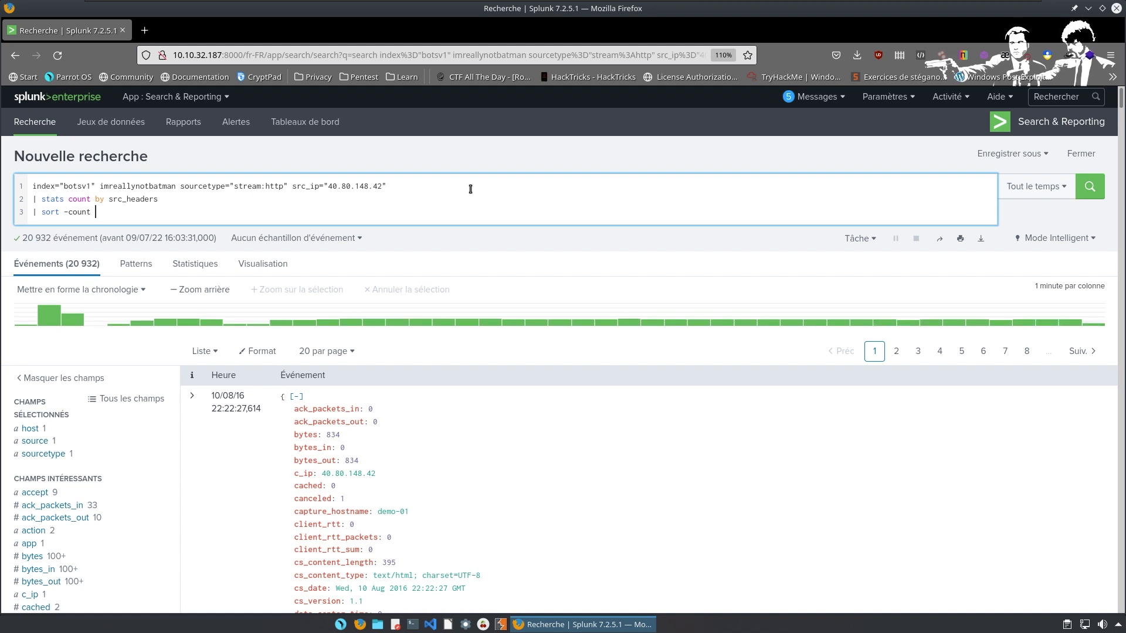
key(shift+Return)
text(| )
text(h)
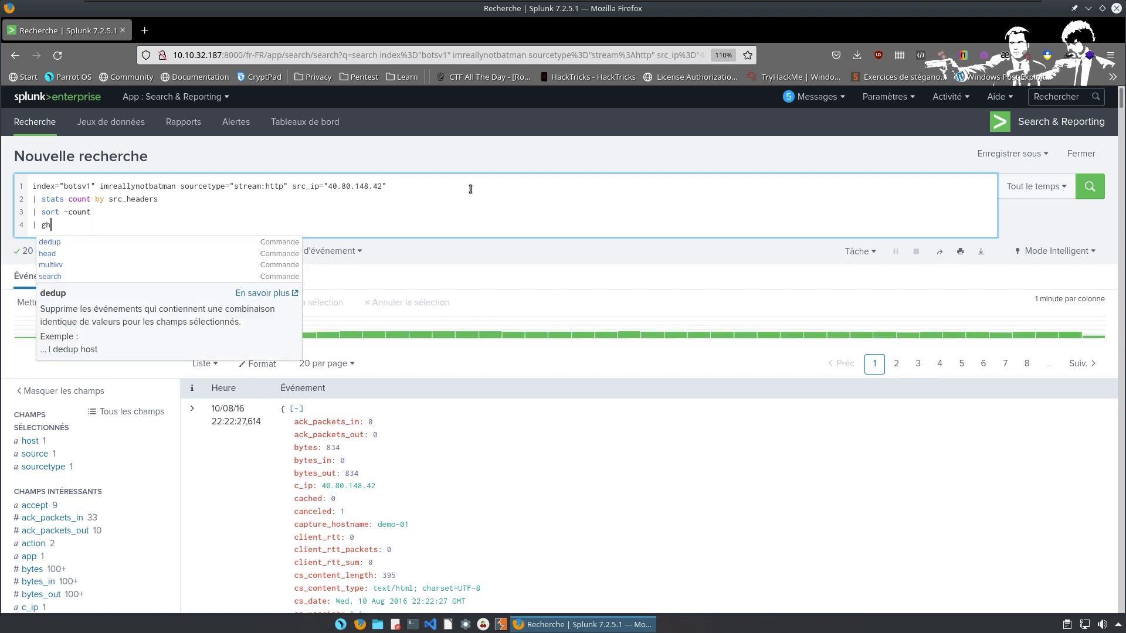
text(ead 3)
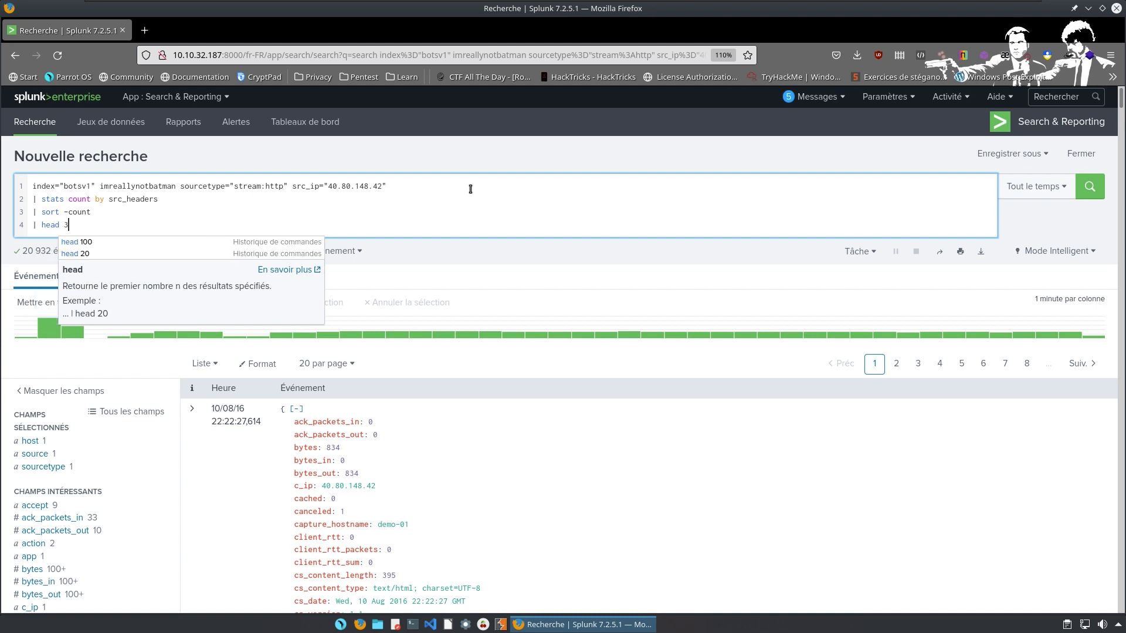
Run the head 3 search and inspect the Acunetix scanner headers in the top result.
key(Return)
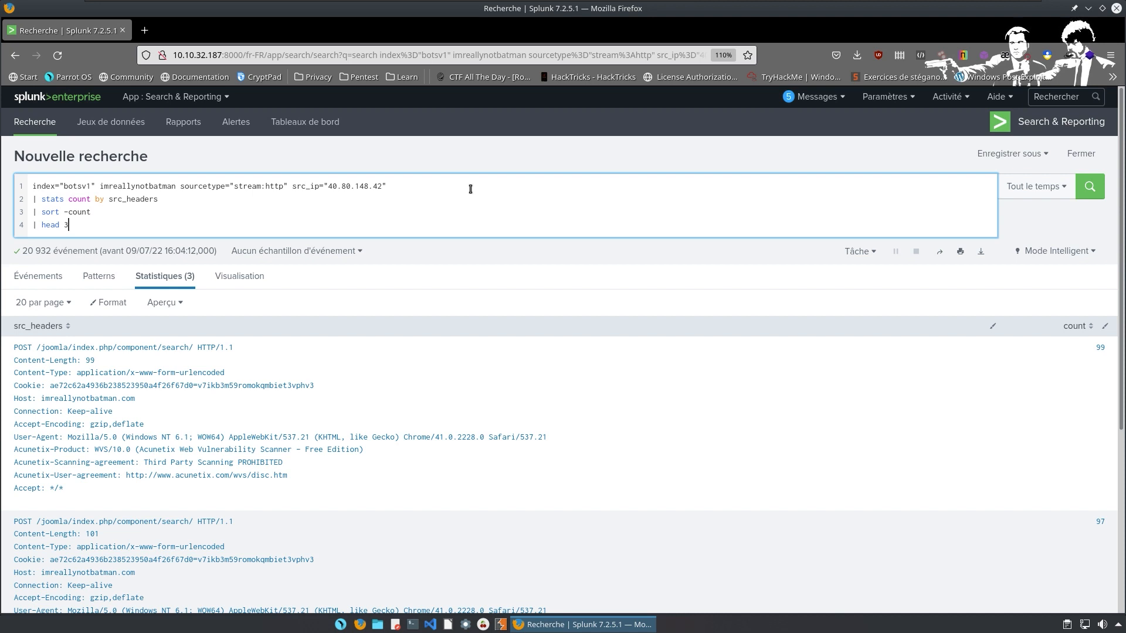
scroll(464, 185, down, 5)
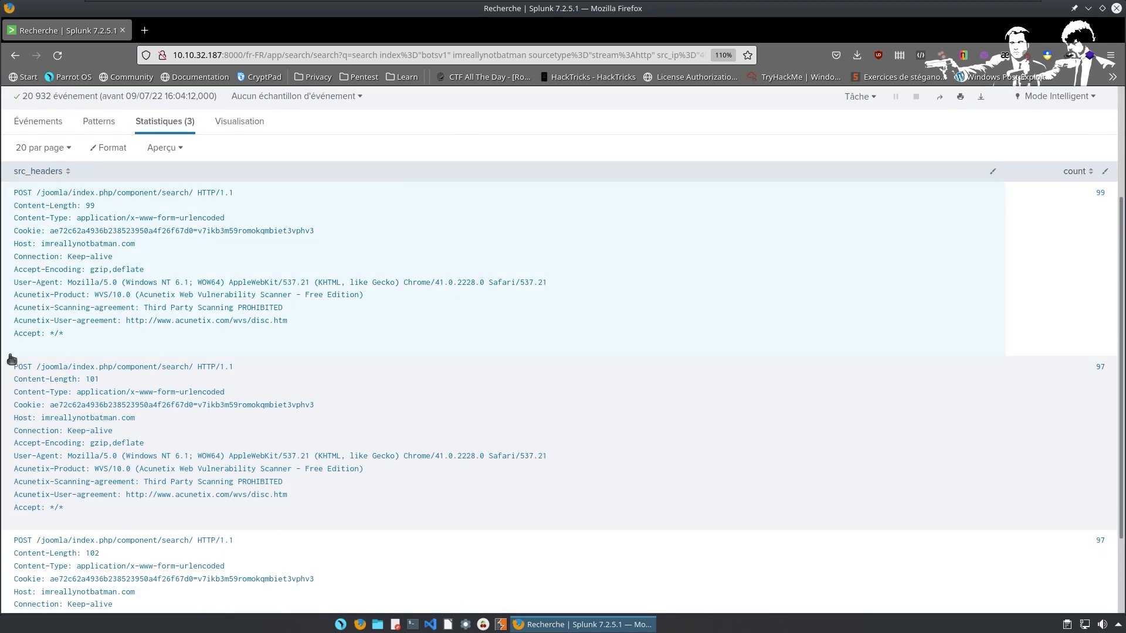
drag(140, 294, 404, 310)
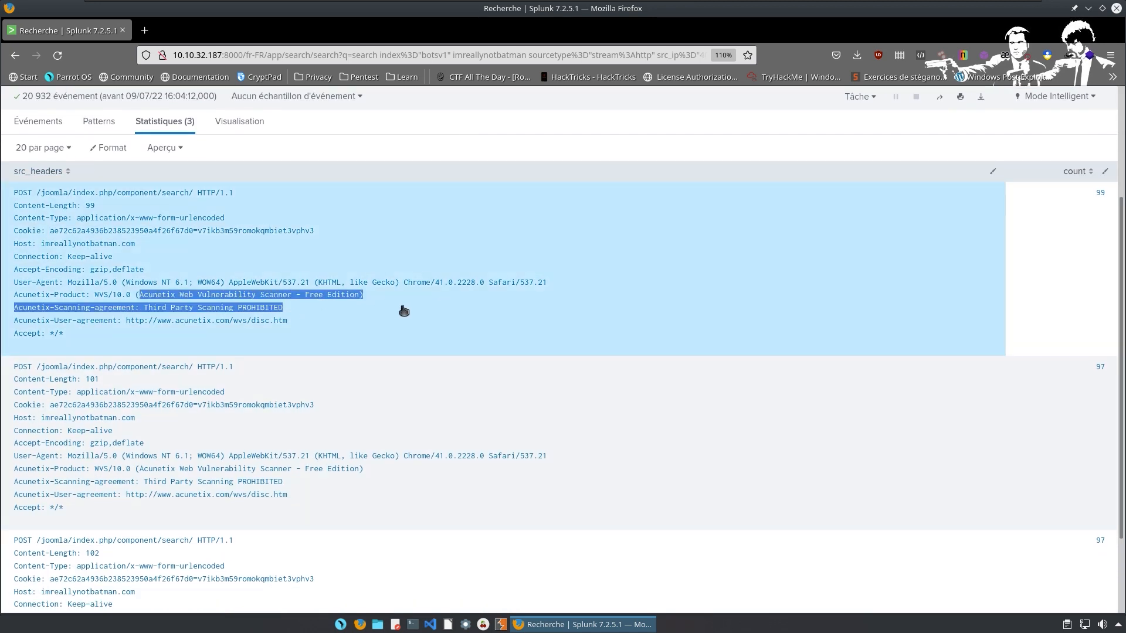
scroll(88, 465, down, 3)
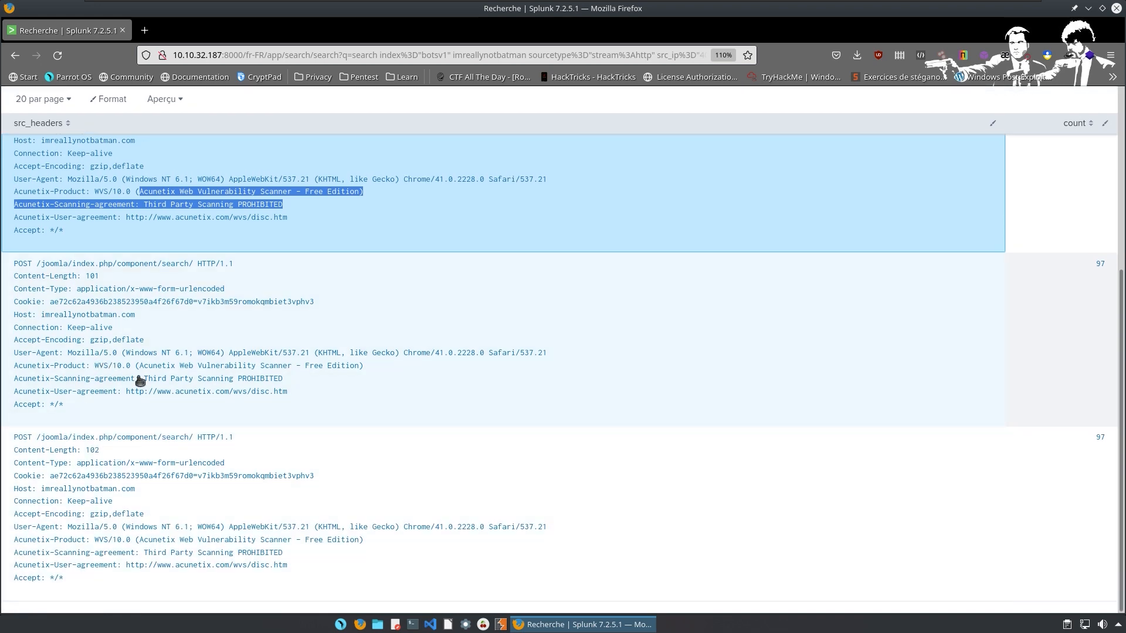
scroll(139, 380, up, 7)
Change the limit to head 1, then head 10, and rerun each time.
click(83, 229)
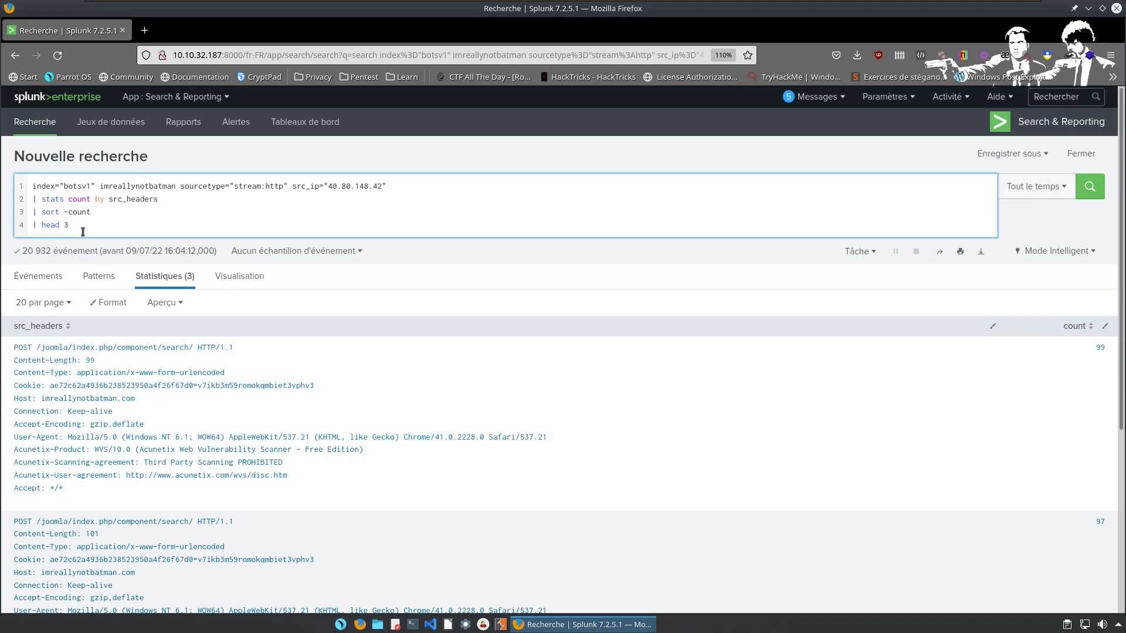
key(BackSpace)
text(1)
key(Return)
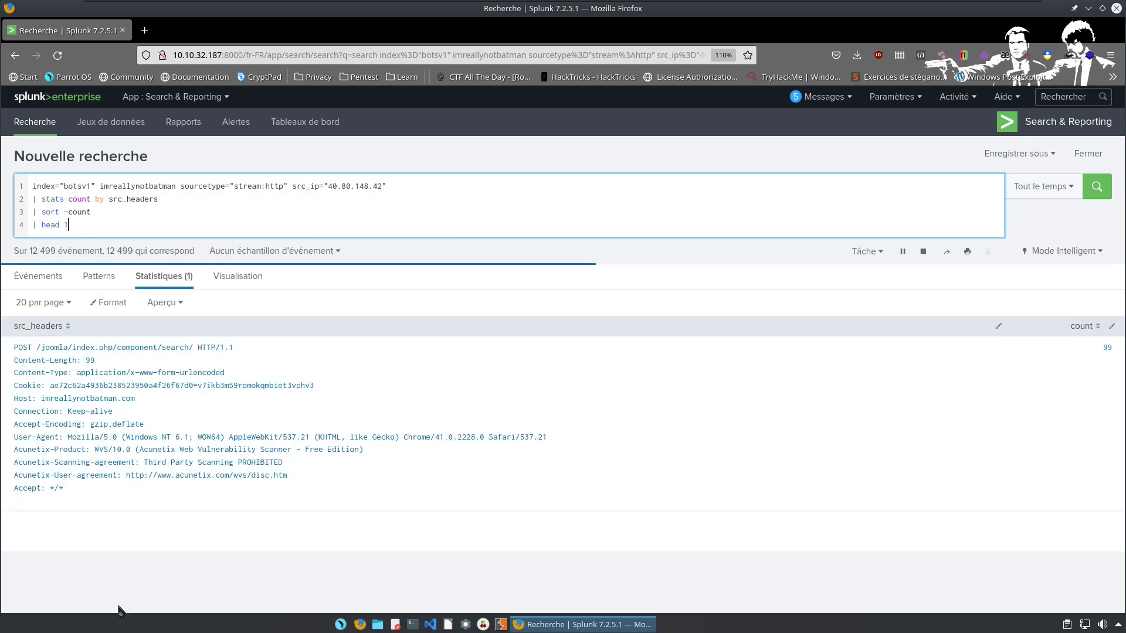
drag(91, 450, 283, 463)
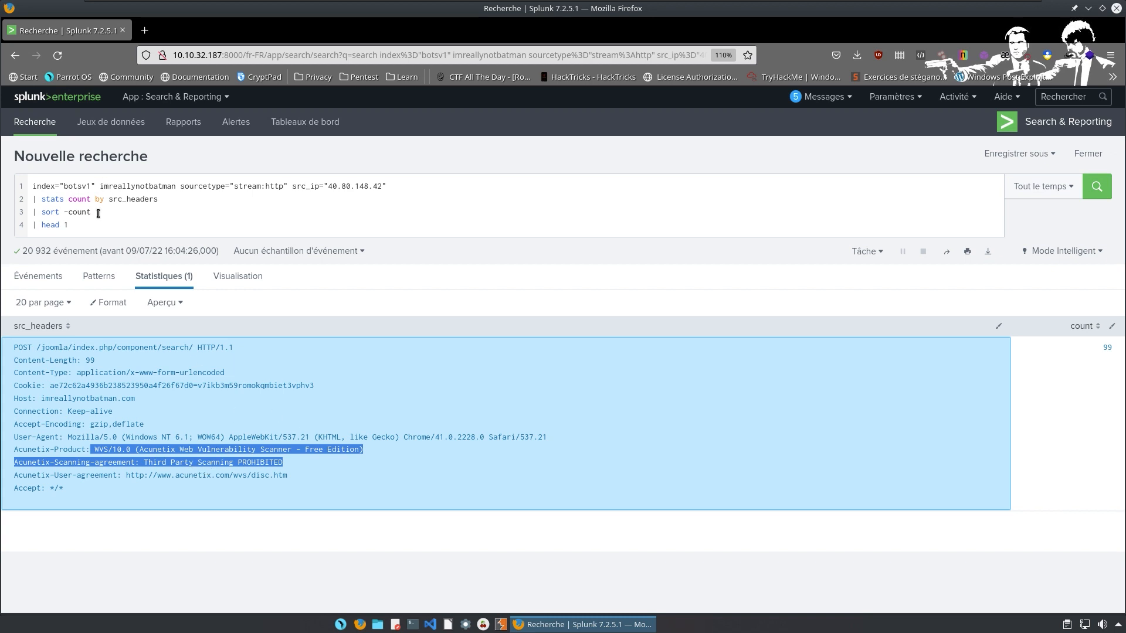
click(103, 222)
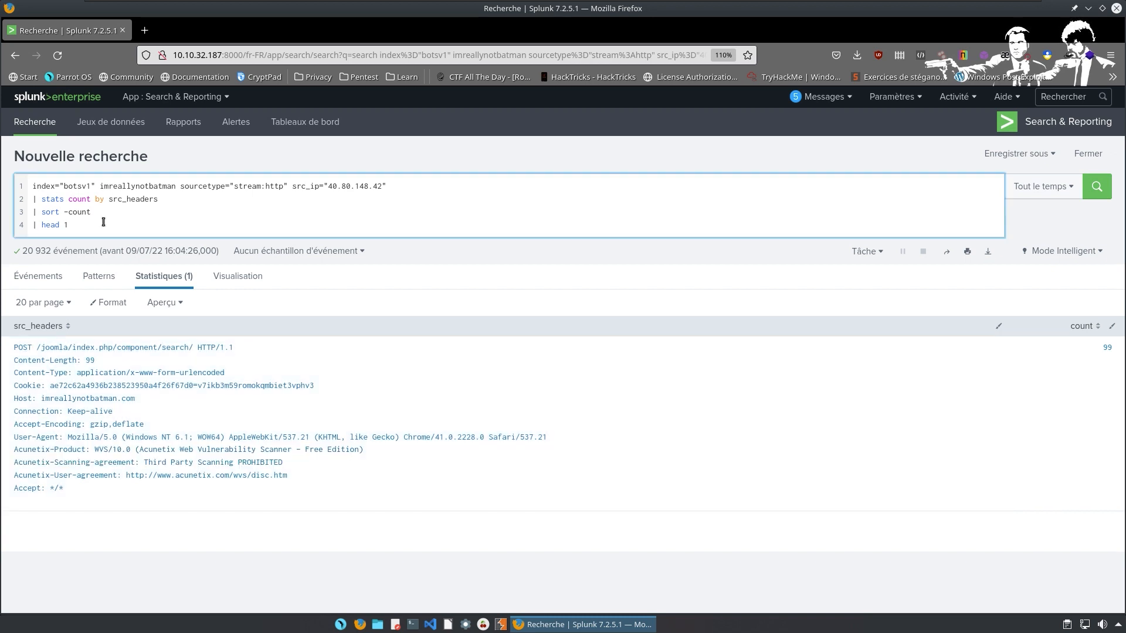
text(0)
key(Return)
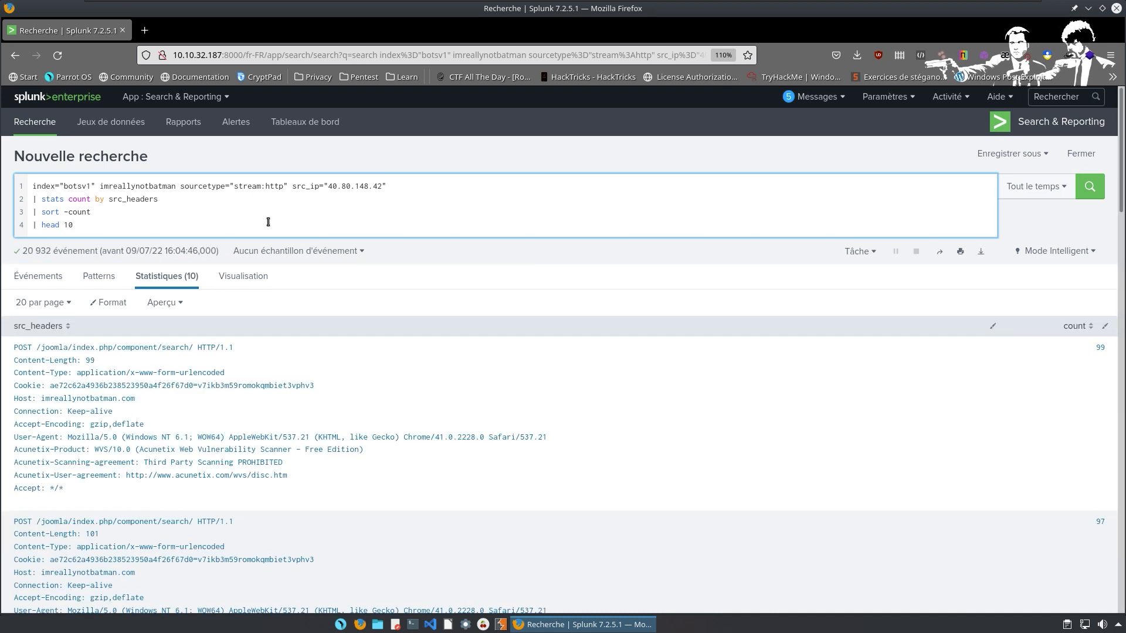
scroll(268, 222, down, 5)
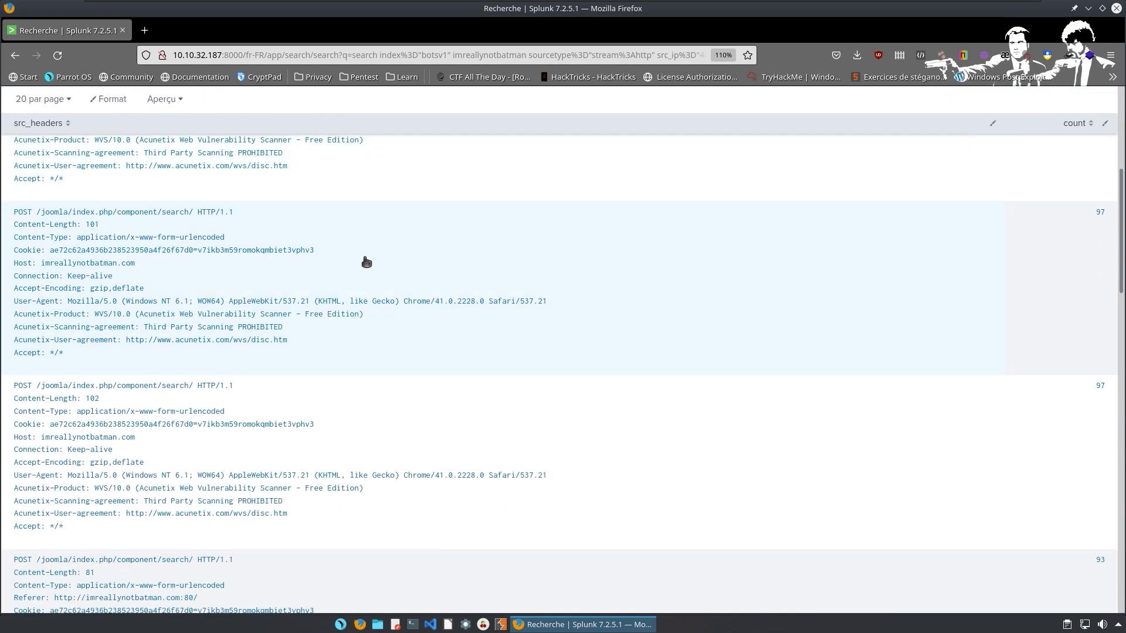
scroll(366, 262, down, 6)
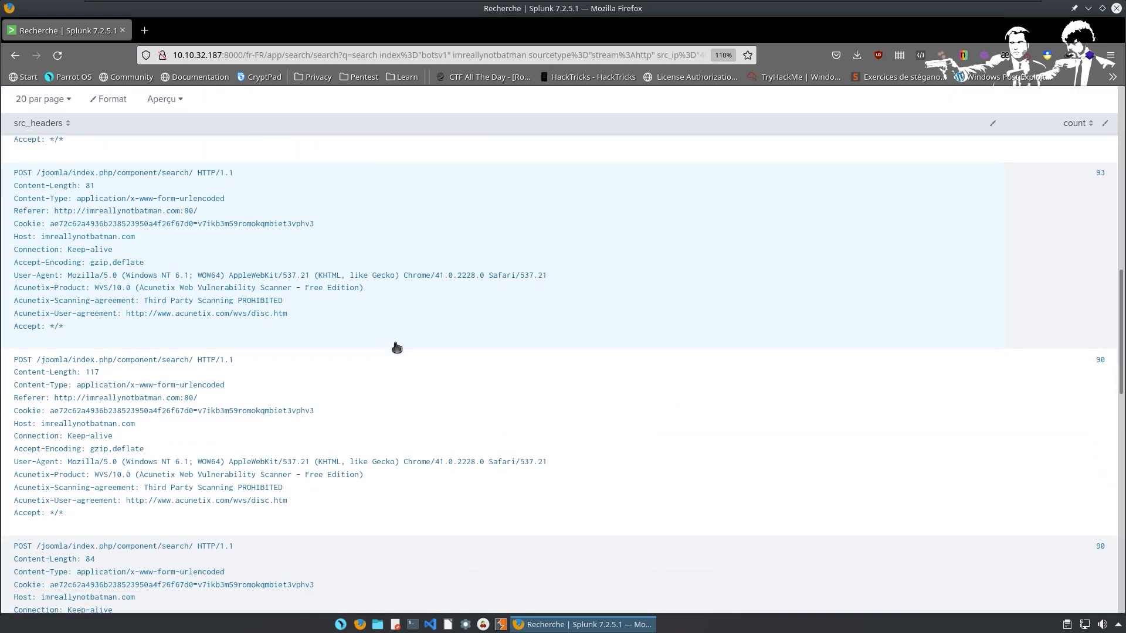
scroll(396, 348, down, 10)
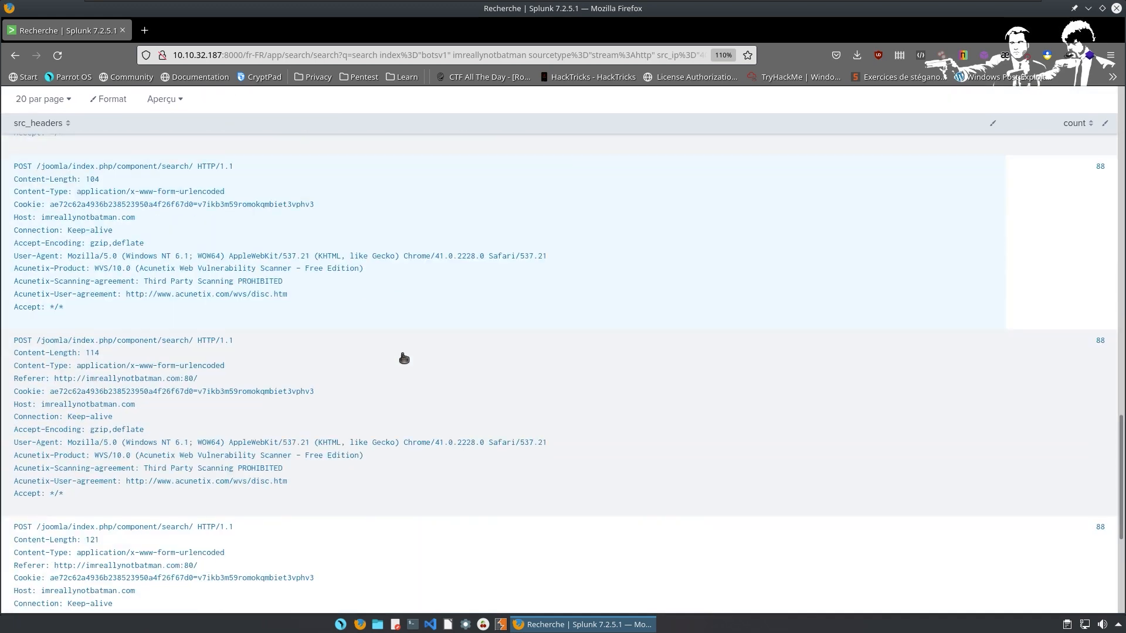
scroll(404, 358, down, 5)
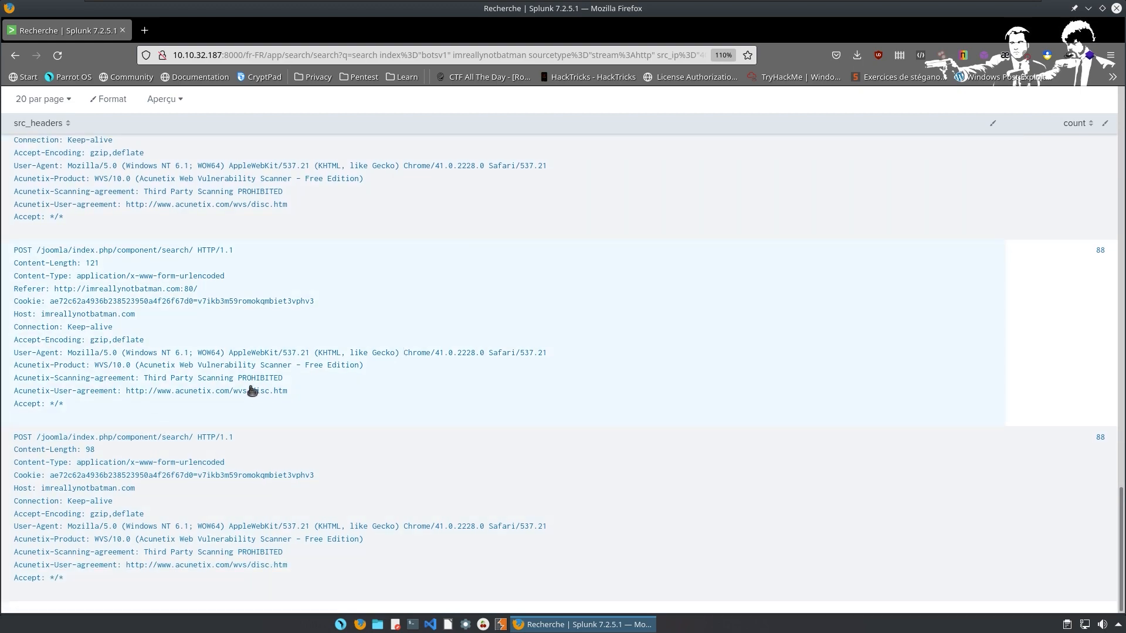
scroll(253, 391, up, 15)
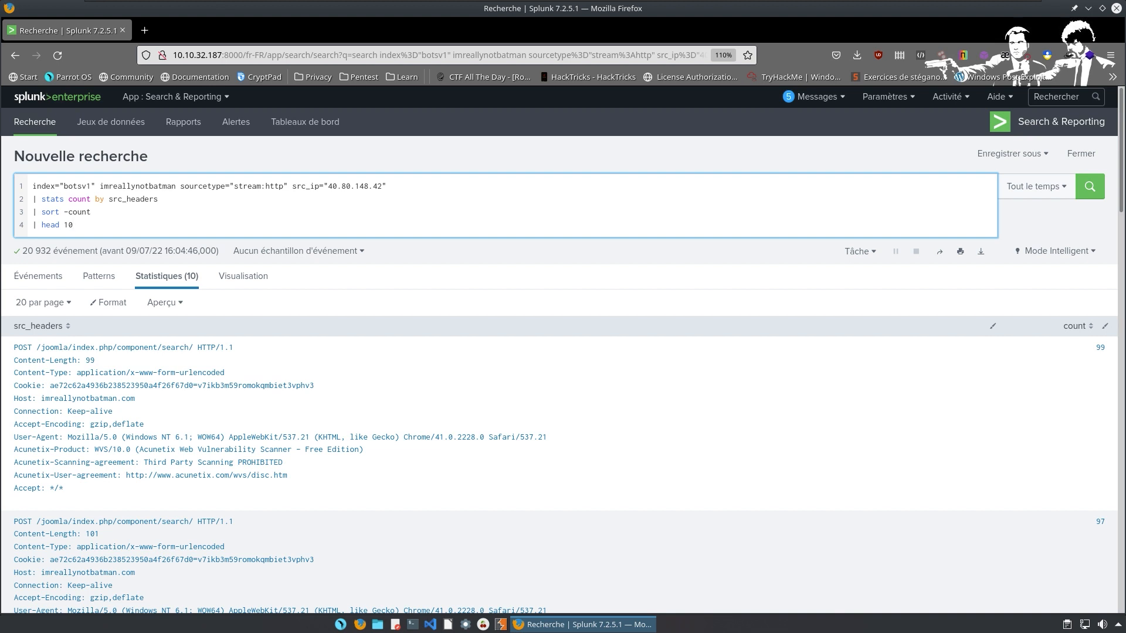
key(alt+Tab)
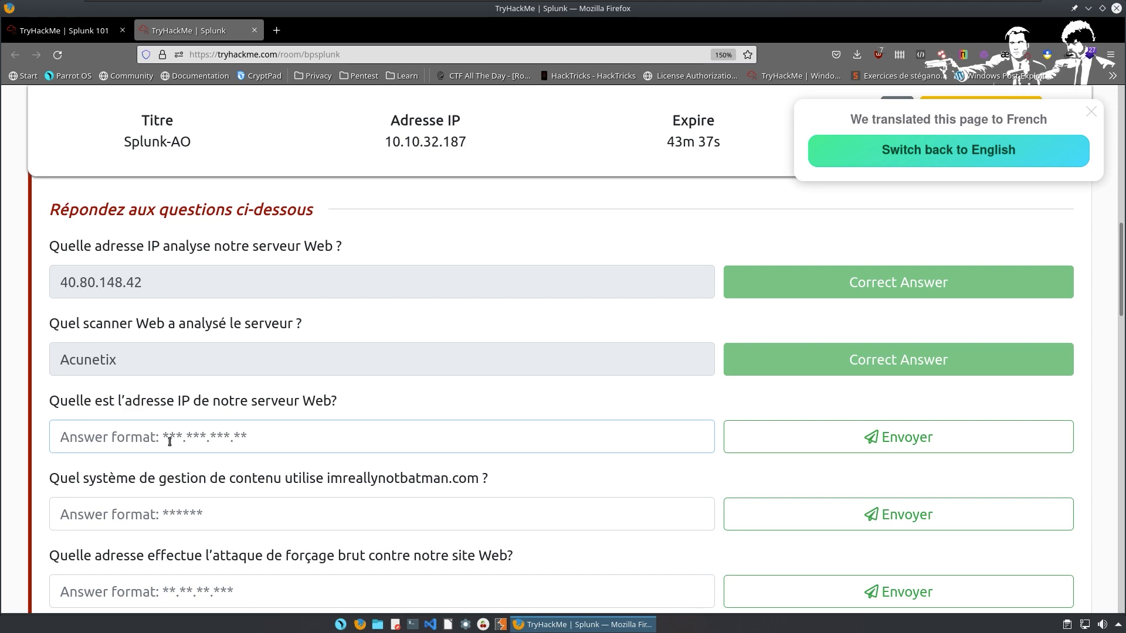
key(ctrl+super+Left)
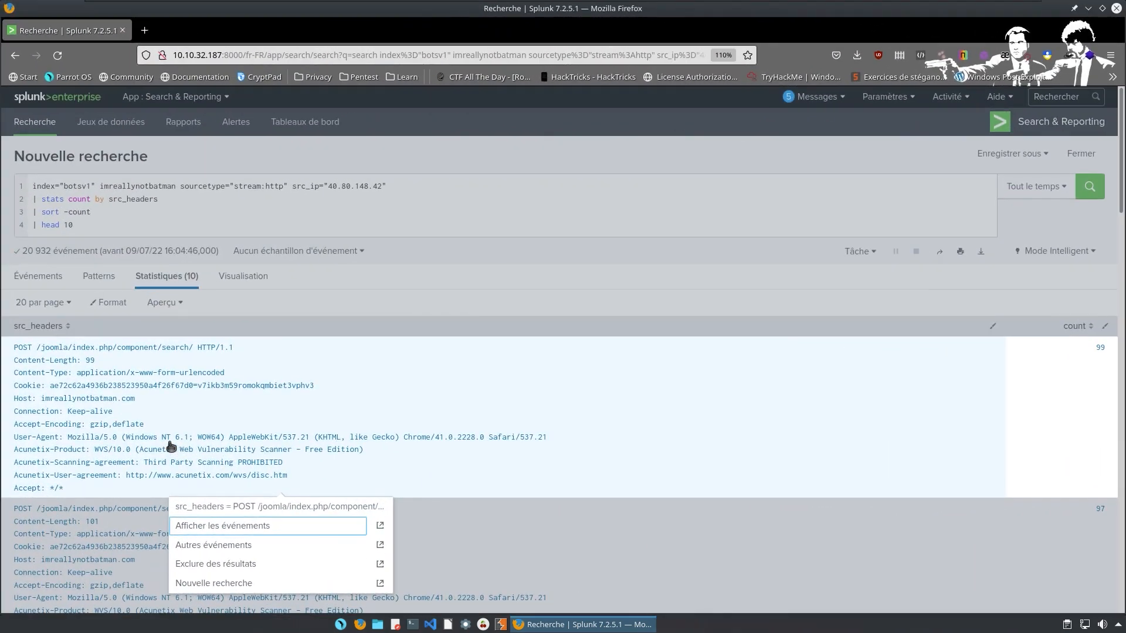
click(136, 216)
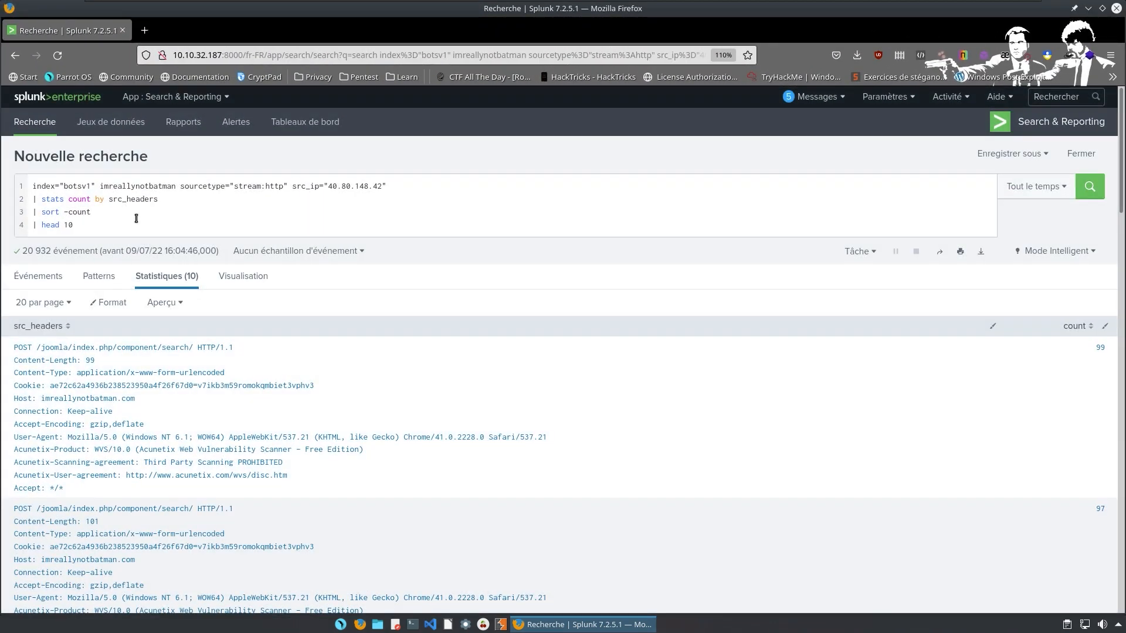
Drop the head 10 and sort lines and regroup the count by dest_ip.
click(137, 228)
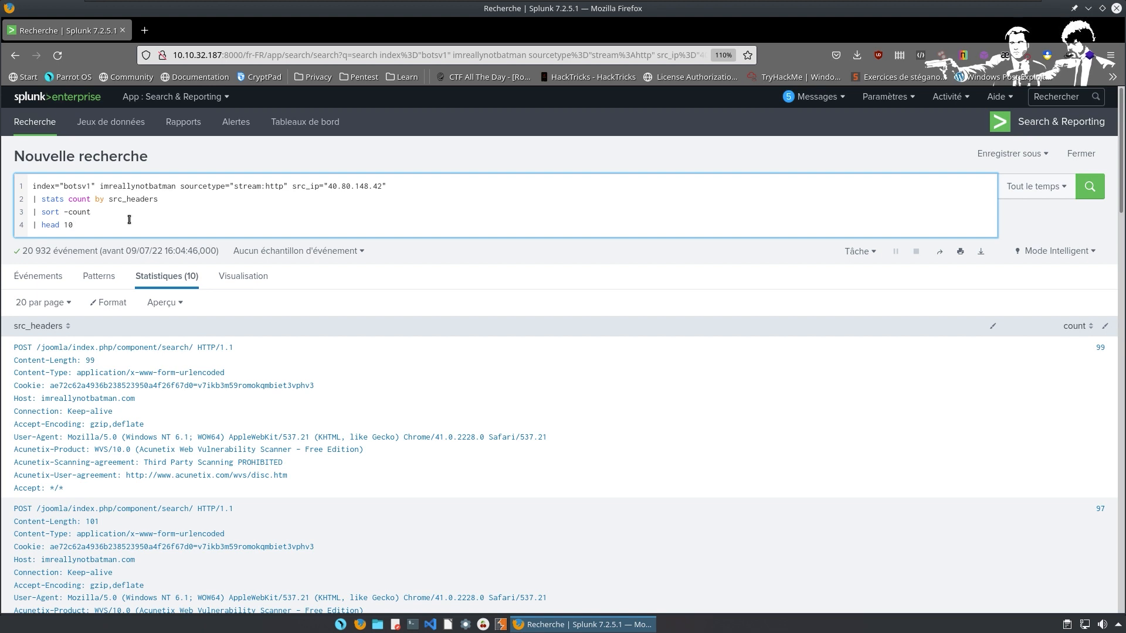
key(BackSpace)
key(BackSpace)
key(BackSpace)
key(BackSpace)
key(BackSpace)
key(BackSpace)
key(BackSpace)
key(BackSpace)
key(BackSpace)
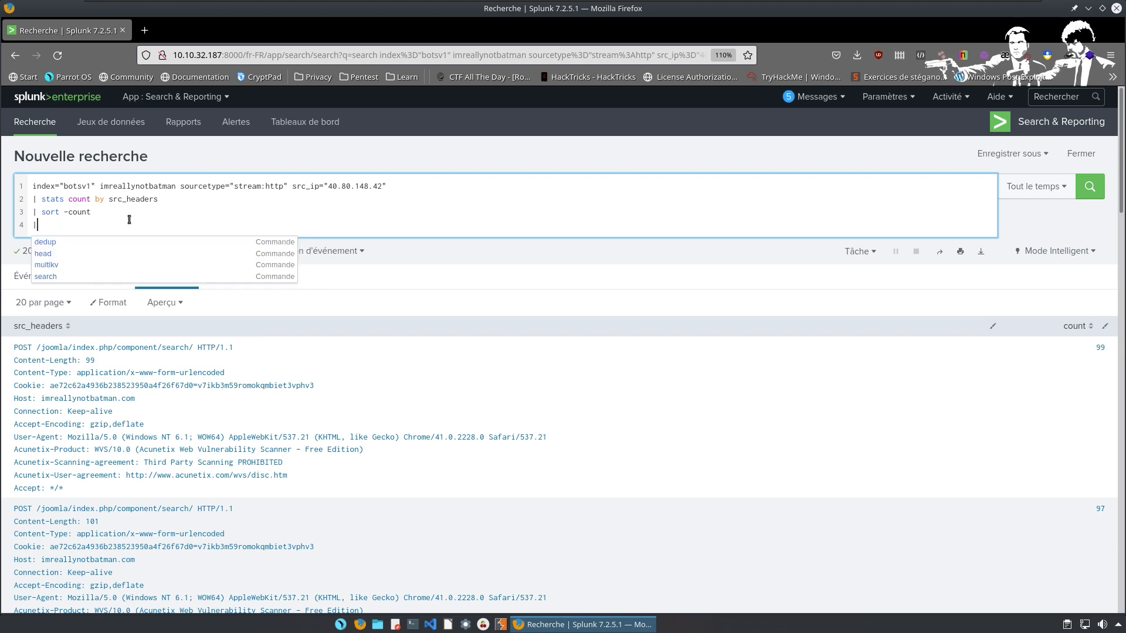
key(BackSpace)
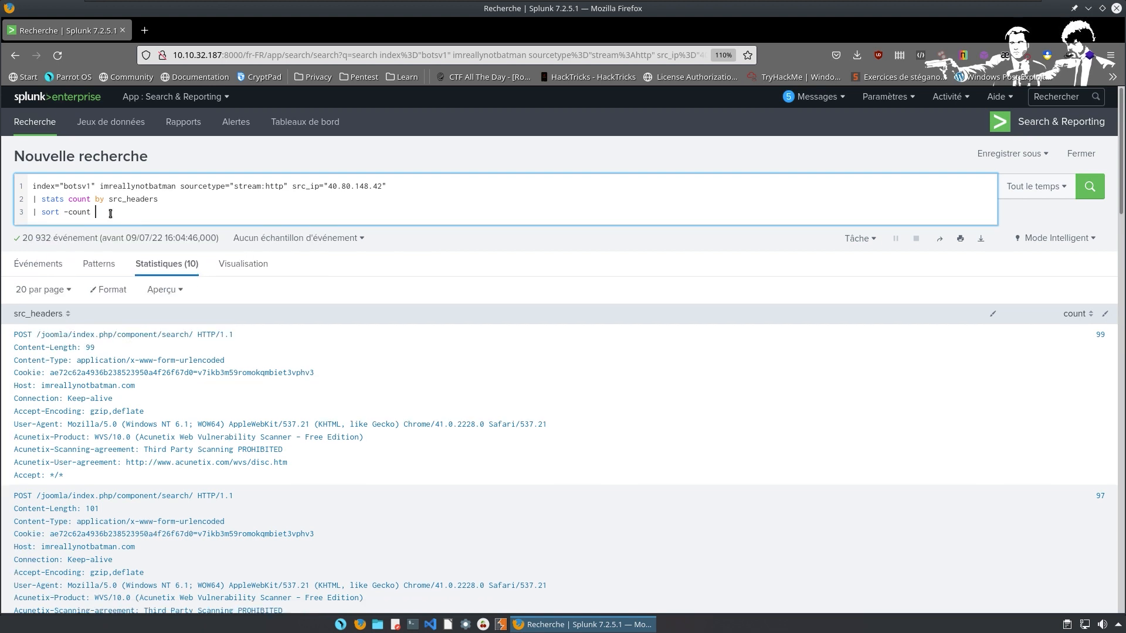
click(164, 200)
key(BackSpace)
key(BackSpace)
key(BackSpace)
key(BackSpace)
key(BackSpace)
key(BackSpace)
key(BackSpace)
key(BackSpace)
key(BackSpace)
key(BackSpace)
key(BackSpace)
text(dst)
text(_u)
key(BackSpace)
text(ip)
key(Return)
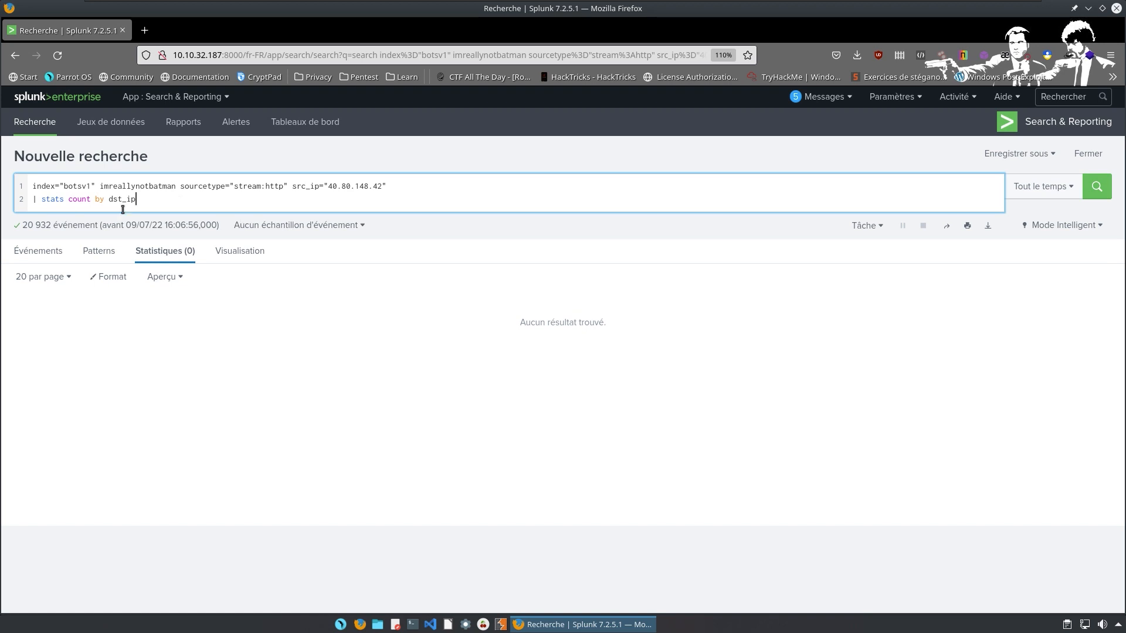
text(e)
key(Return)
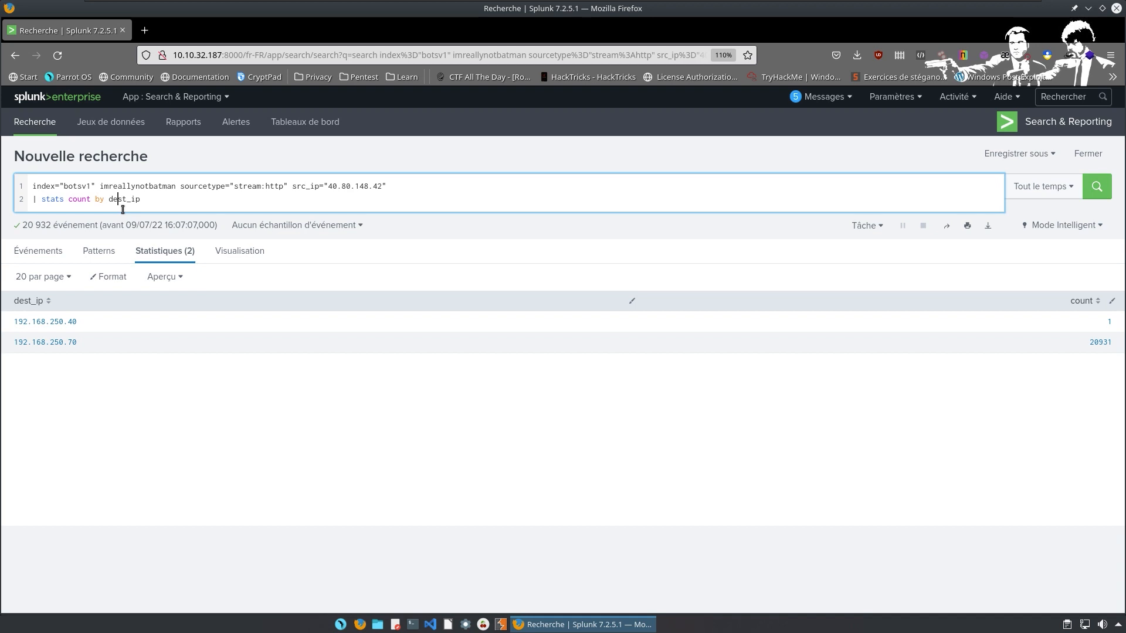
Sort destination IPs by count descending and take 192.168.250.70 to TryHackMe.
click(1094, 305)
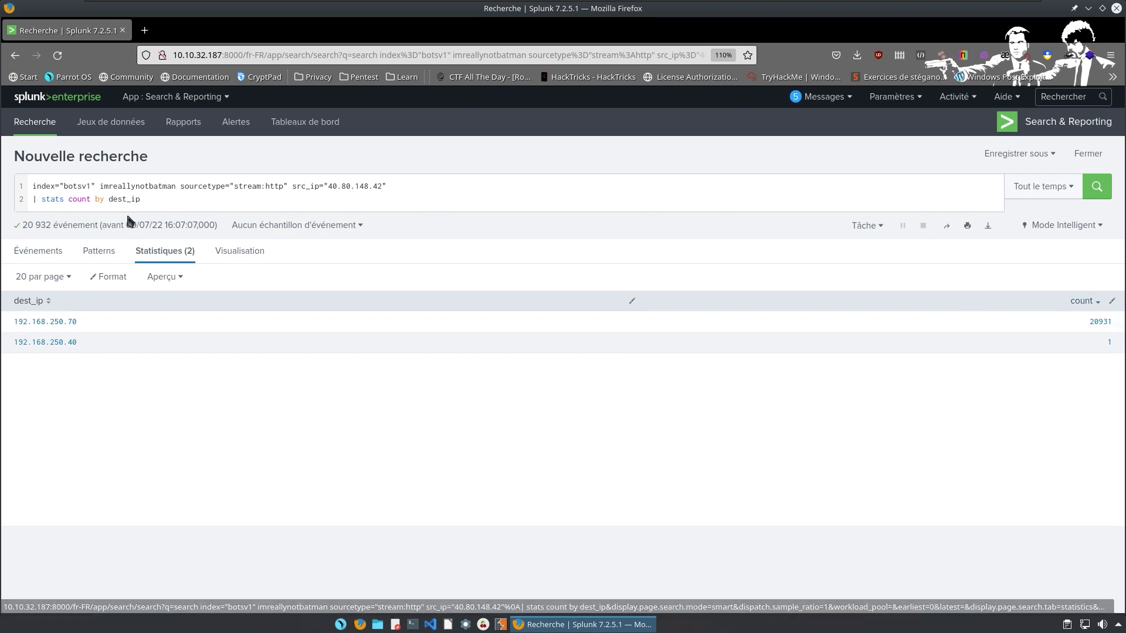
drag(126, 212, 135, 219)
click(142, 199)
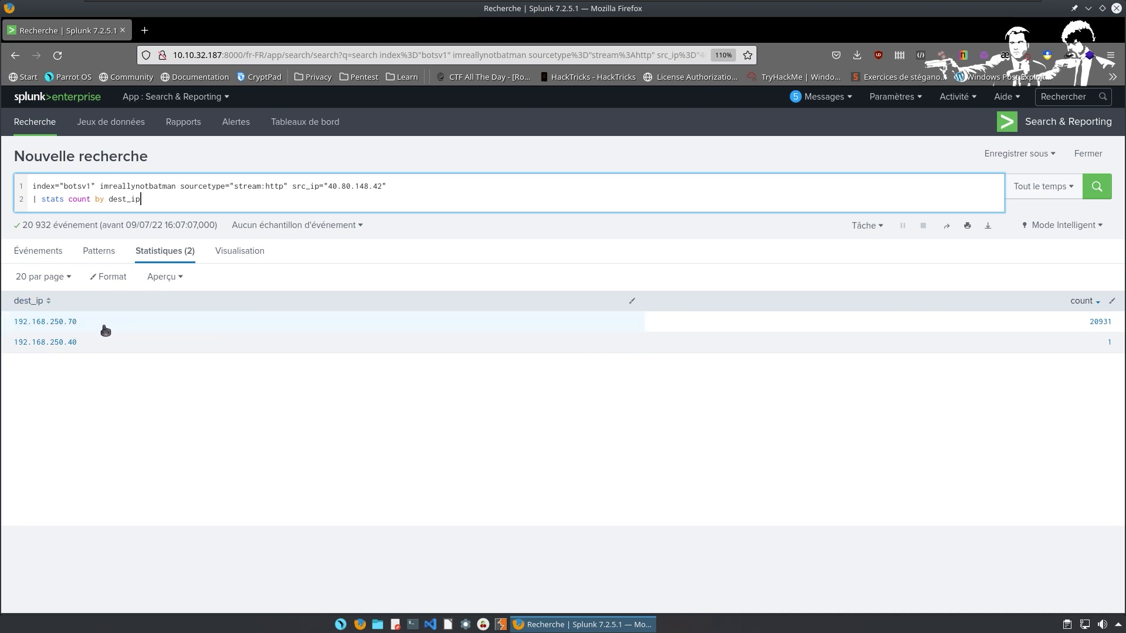
drag(97, 326, 43, 324)
key(alt+Tab)
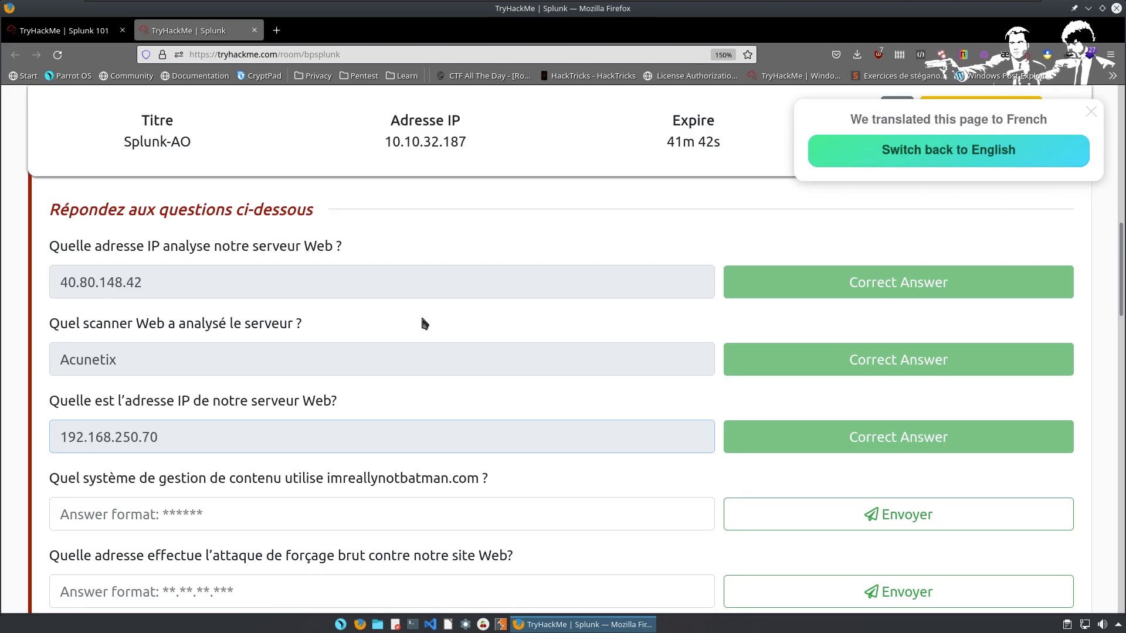
Enter joomla as the CMS answer for imreallynotbatman.com and submit it.
scroll(421, 314, down, 1)
scroll(403, 315, down, 2)
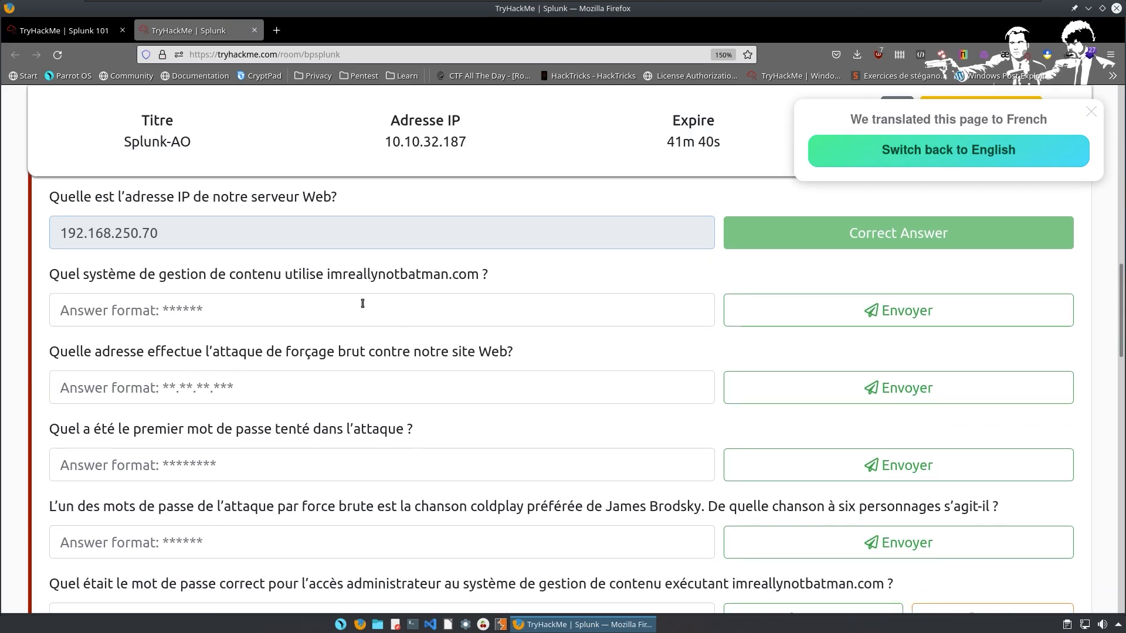
click(206, 319)
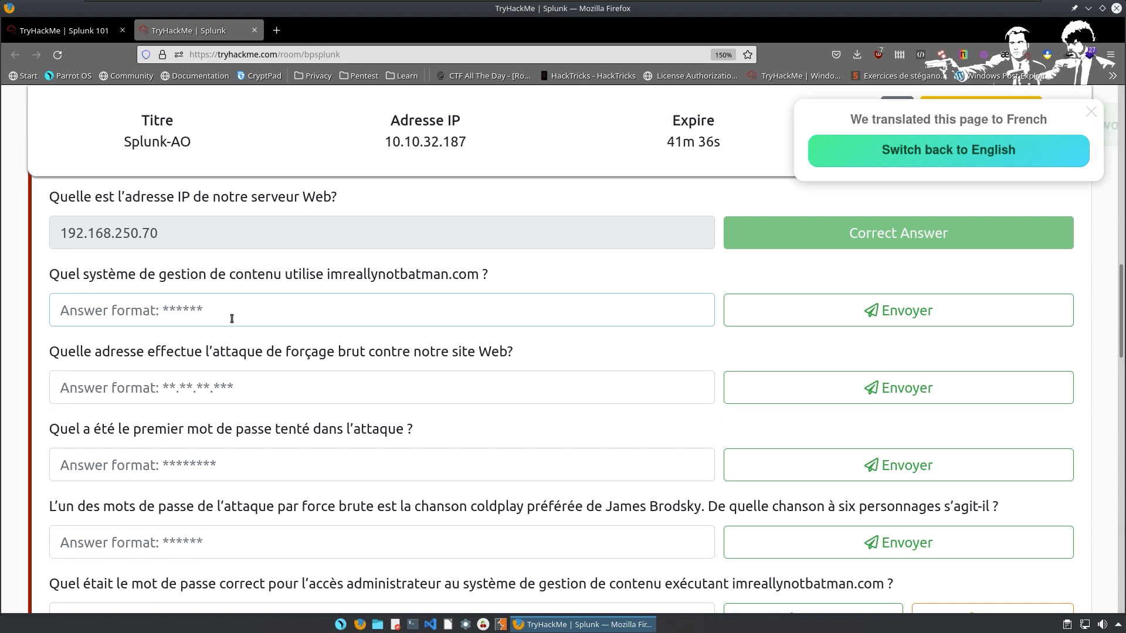
text(joomla)
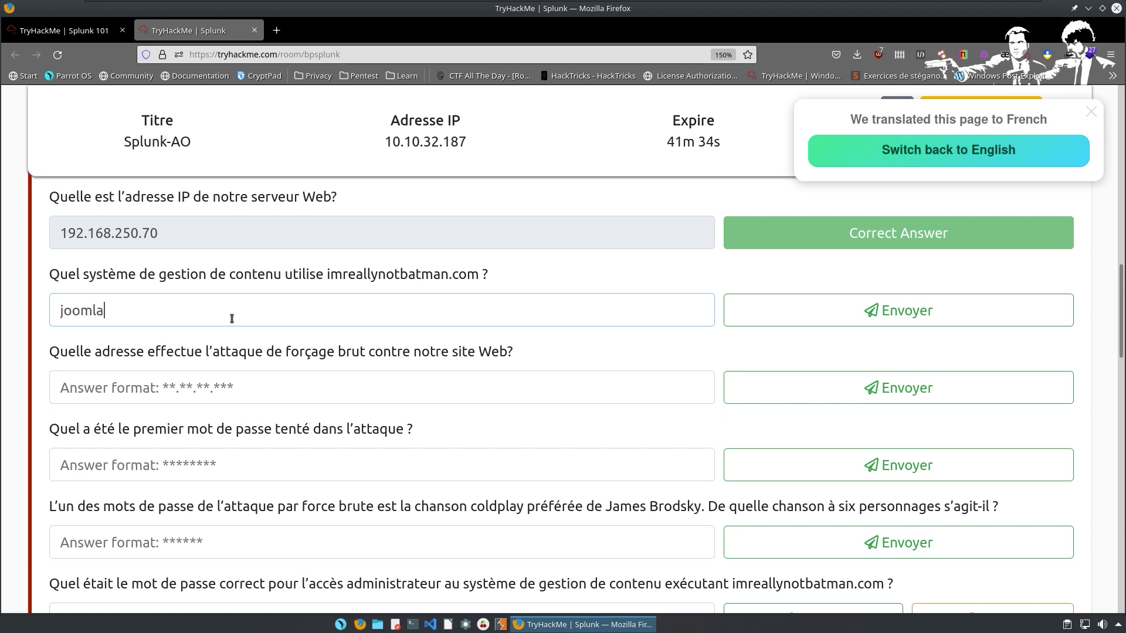
key(Return)
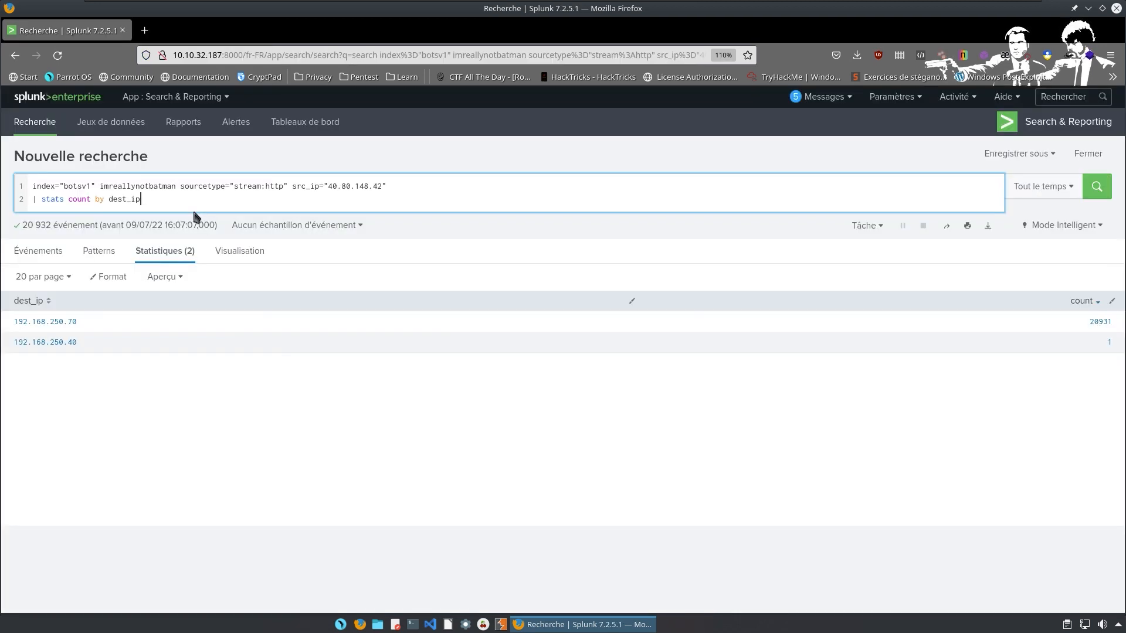
Change the stats line to count 40.80.148.42's requests by uri and rerun the search.
key(BackSpace)
key(BackSpace)
key(BackSpace)
key(BackSpace)
key(BackSpace)
key(BackSpace)
key(BackSpace)
key(BackSpace)
key(BackSpace)
key(BackSpace)
key(BackSpace)
key(BackSpace)
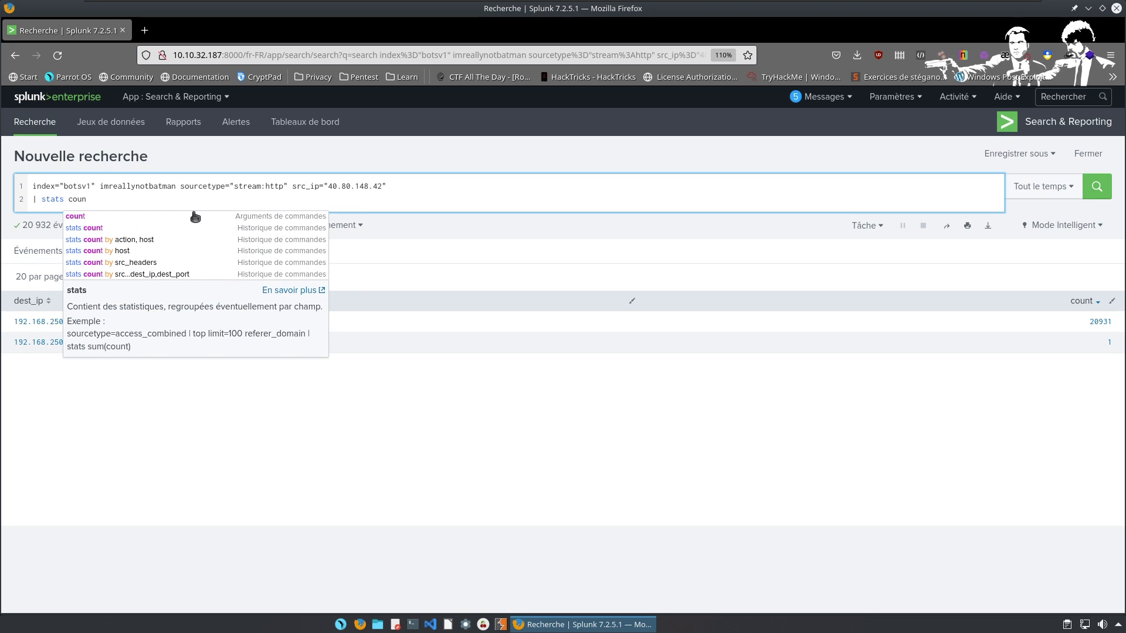
key(BackSpace)
key(BackSpace)
key(BackSpace)
key(BackSpace)
key(BackSpace)
key(BackSpace)
key(BackSpace)
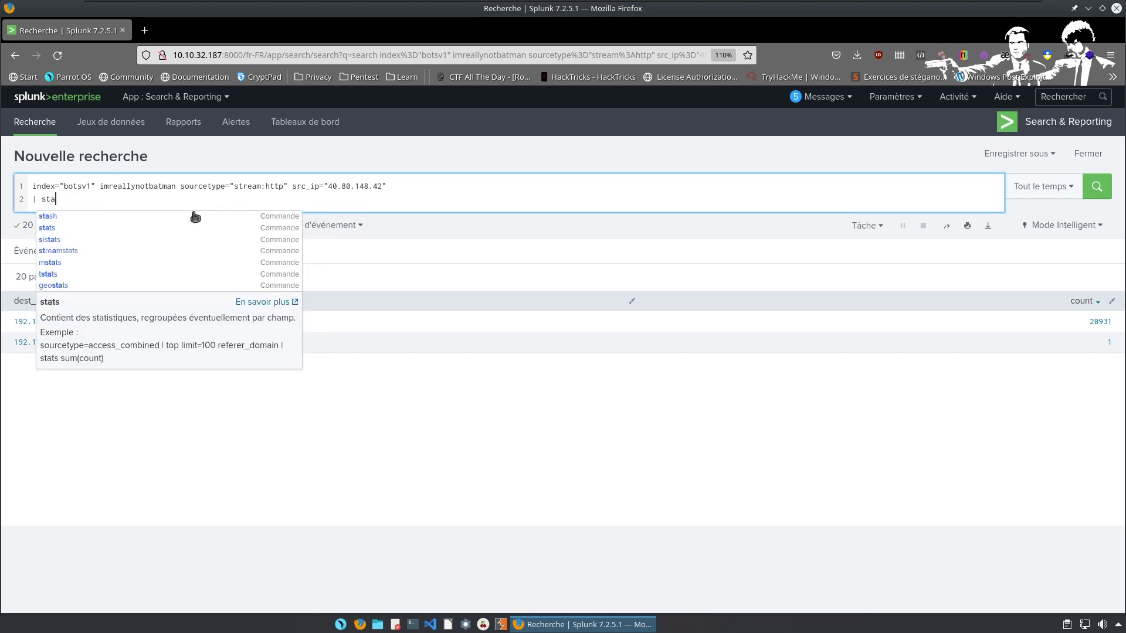
text(ts )
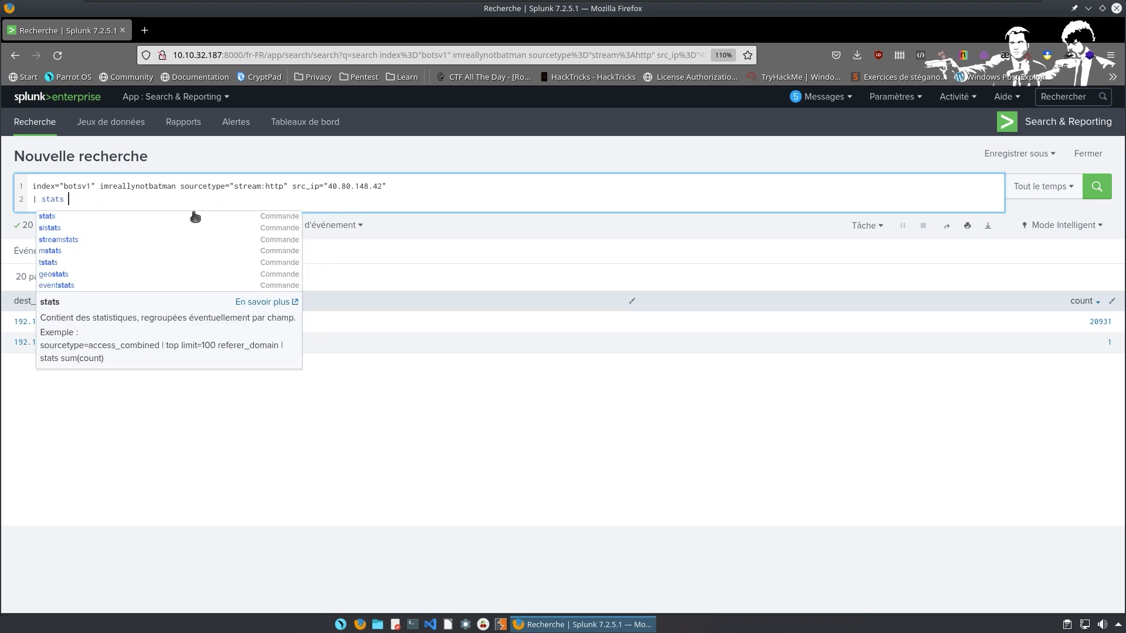
text(count by)
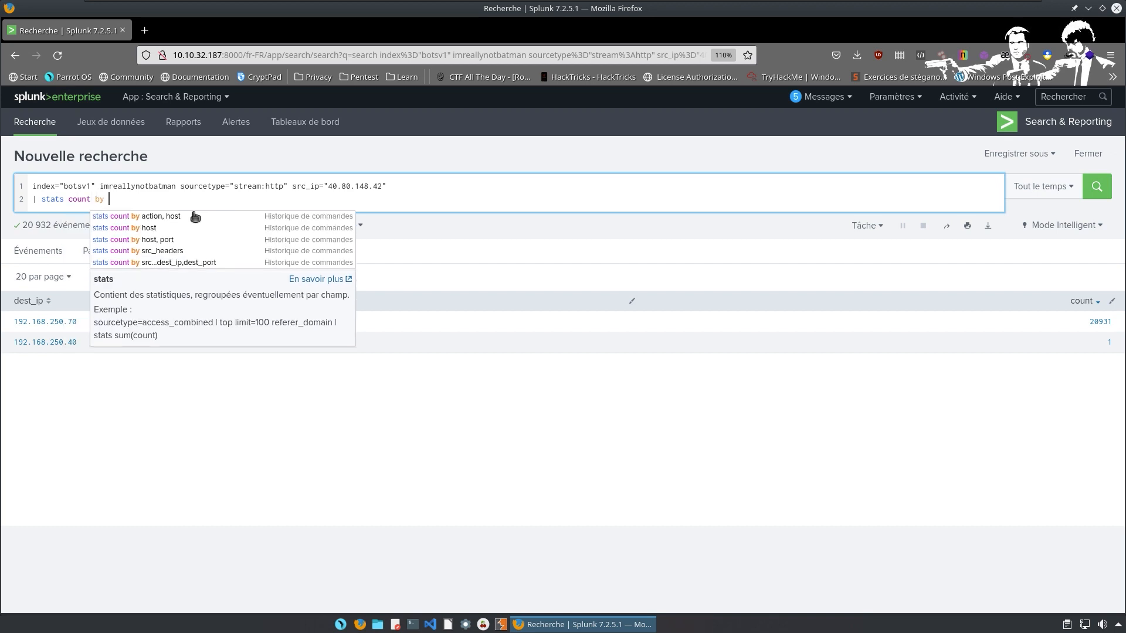
text( uri)
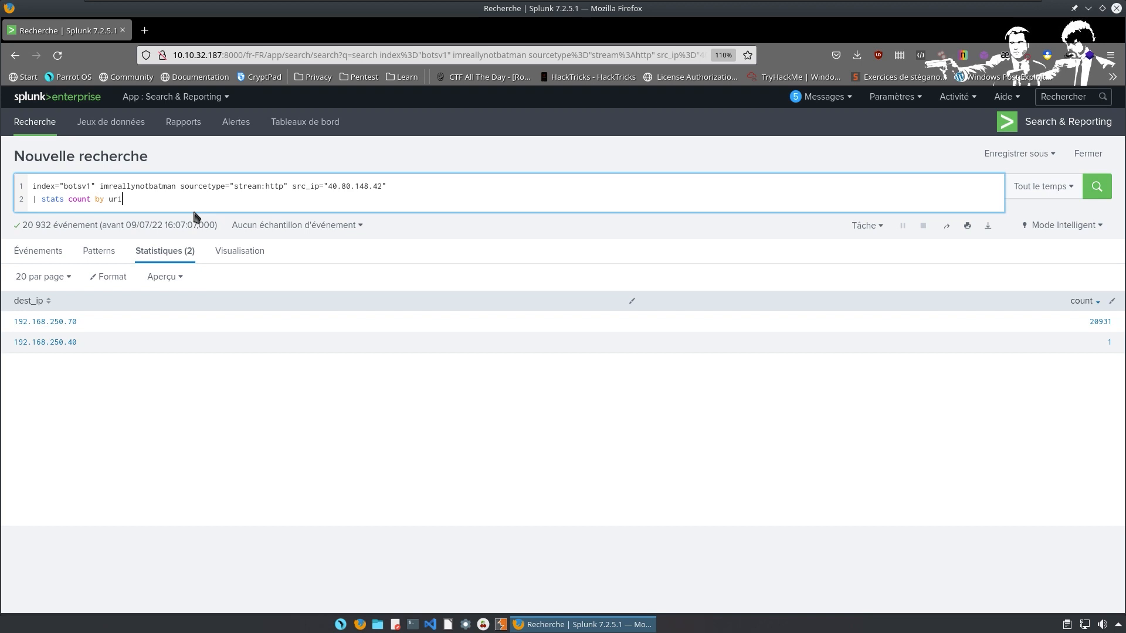
key(Return)
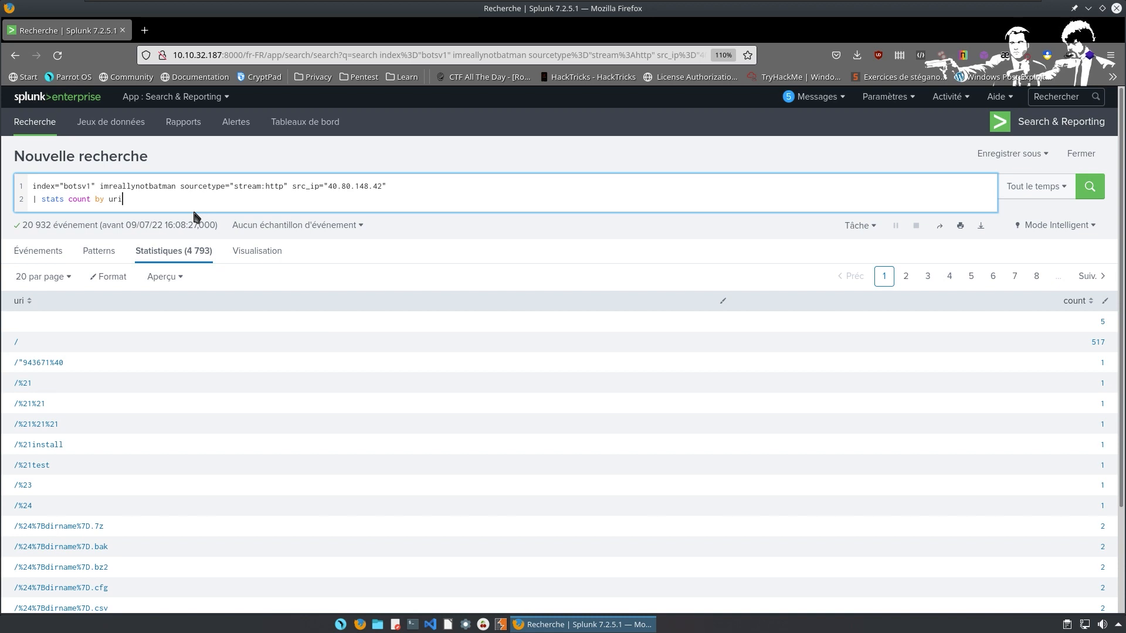
Sort the uri counts descending and keep the top 10, led by /joomla/index.php/component/search/.
key(shift+Return)
text(| so)
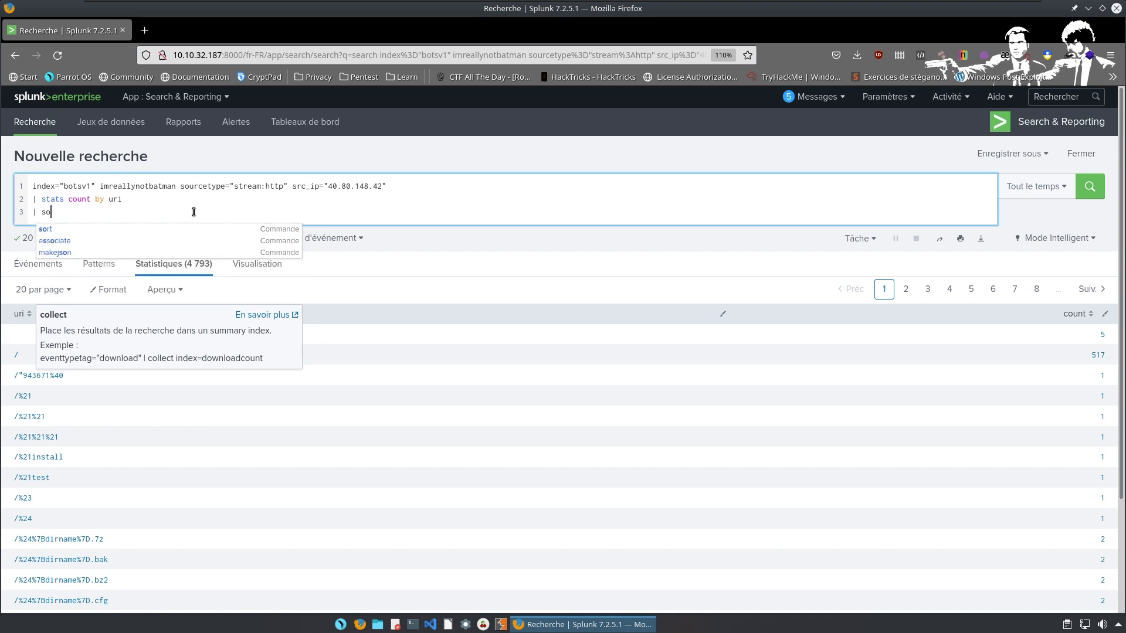
text(rt -count)
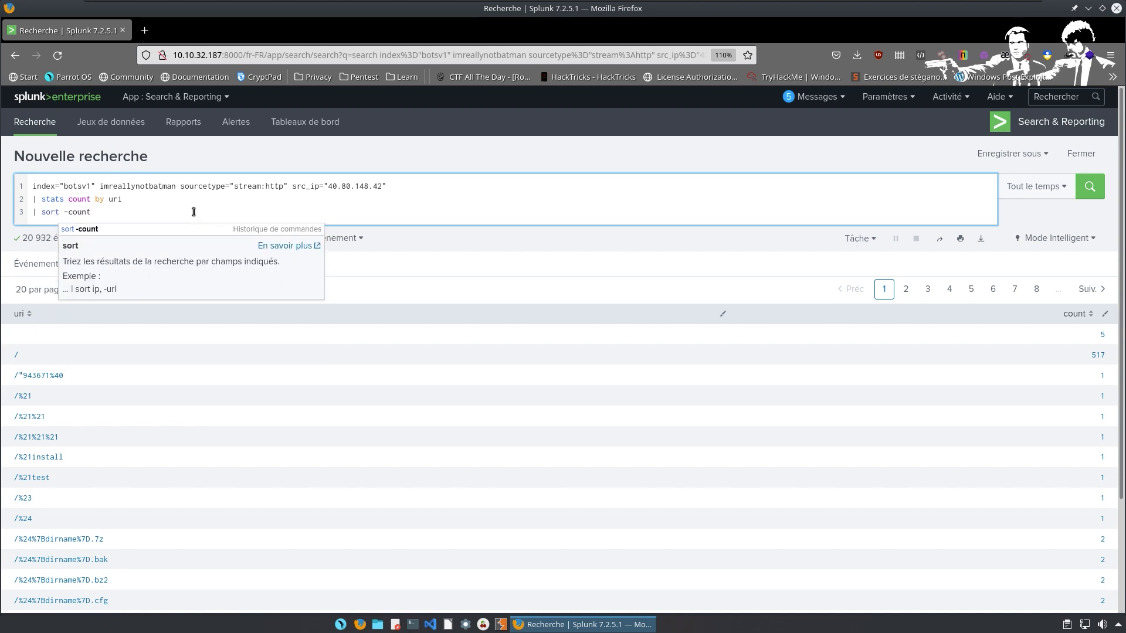
key(shift+Return)
text(| )
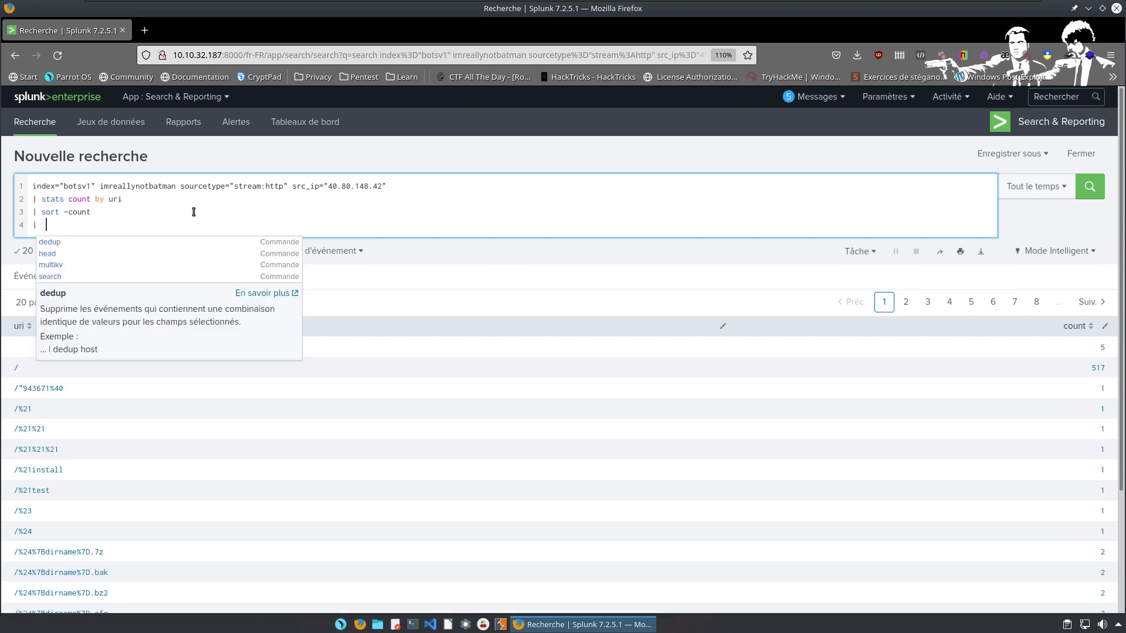
text(head 10)
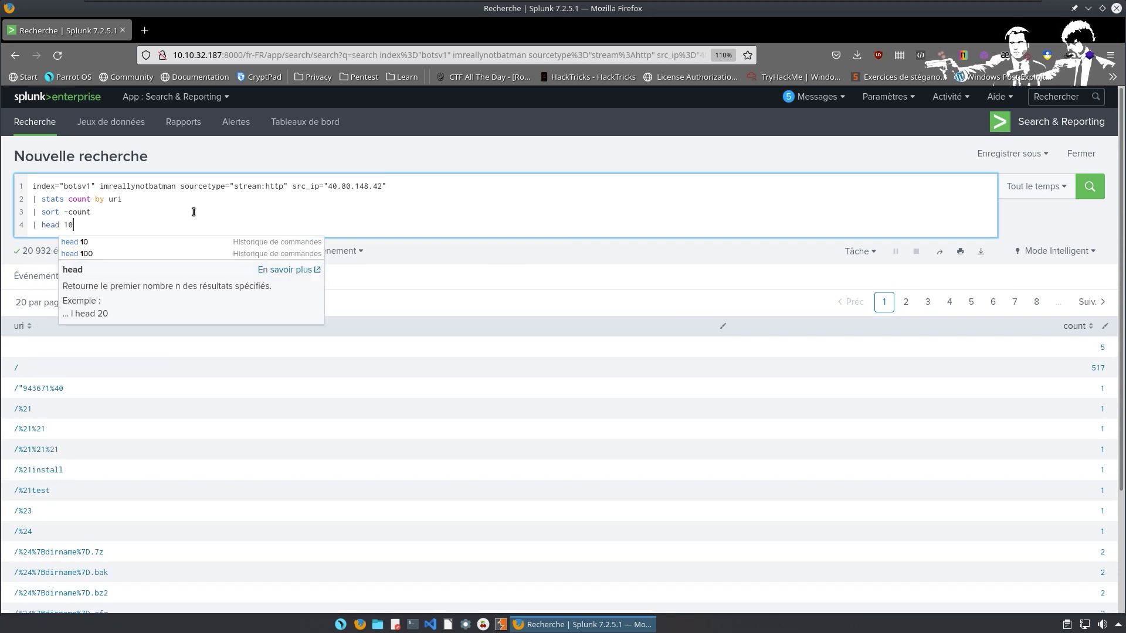
key(Return)
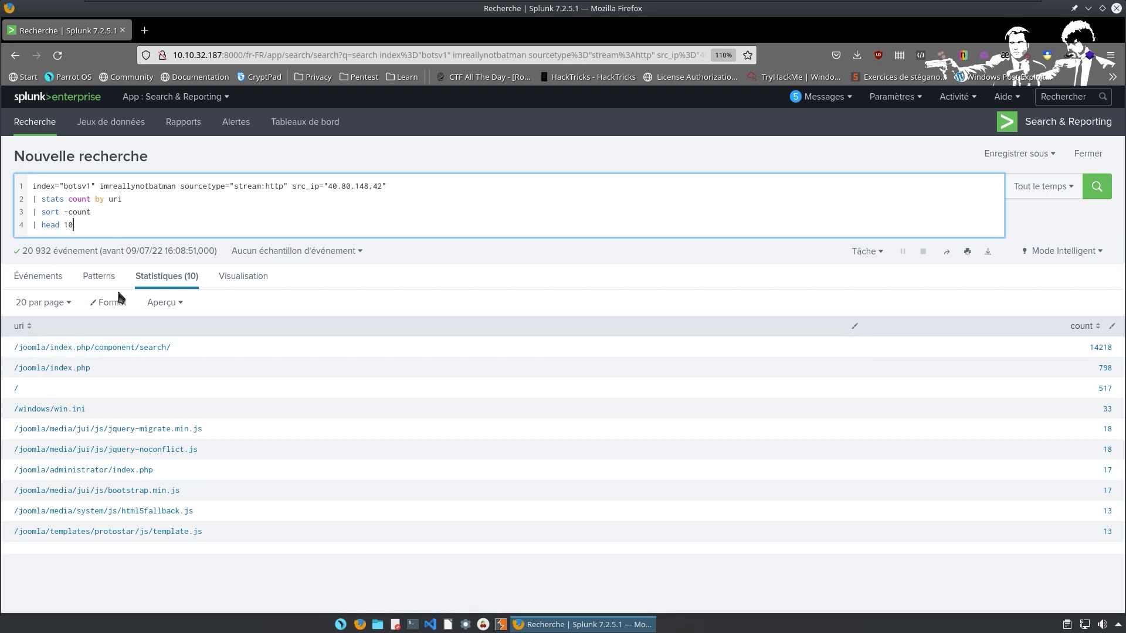
key(ctrl+super+Right)
Read the TryHackMe brute-force question, then erase the uri count and head lines from the Splunk query.
triple_click(96, 359)
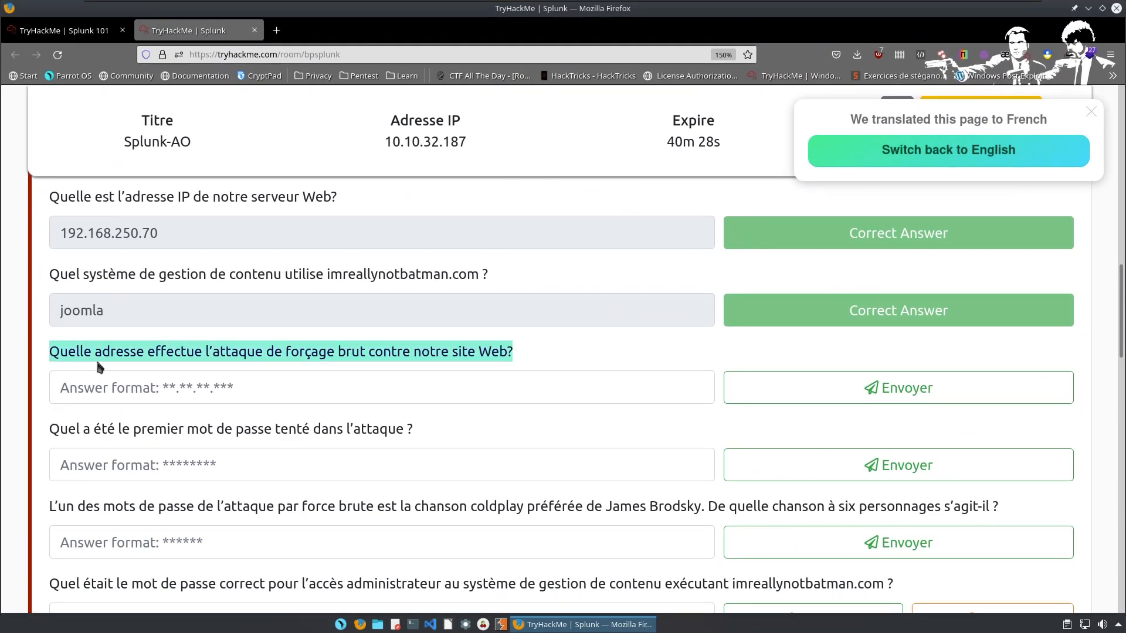
click(97, 367)
click(70, 392)
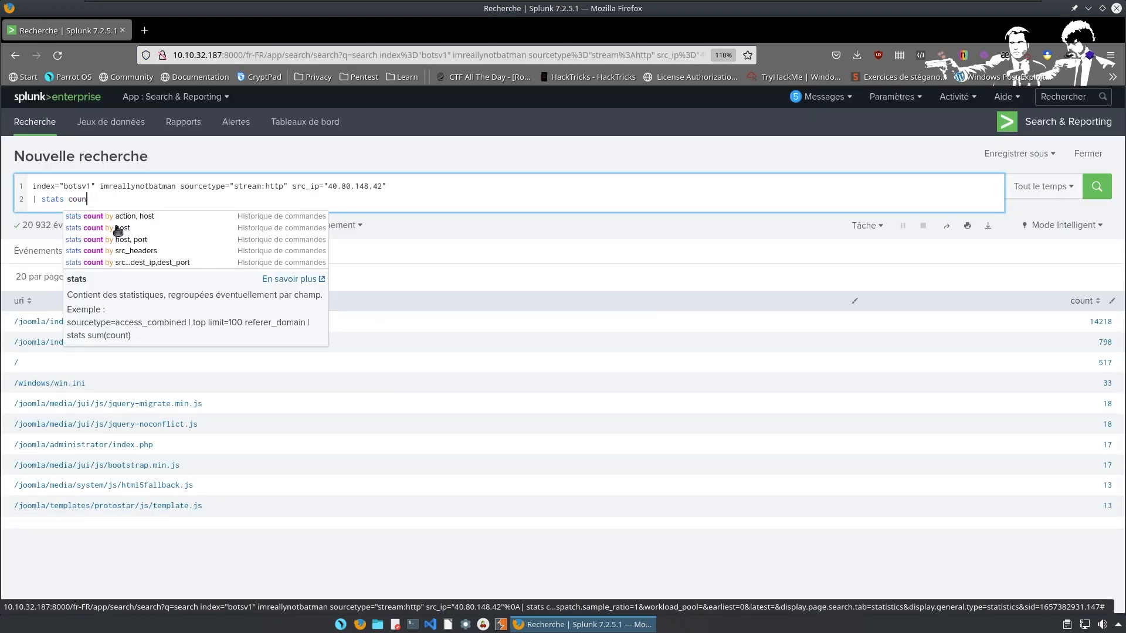
key(BackSpace)
key(BackSpace)
key(BackSpace)
key(BackSpace)
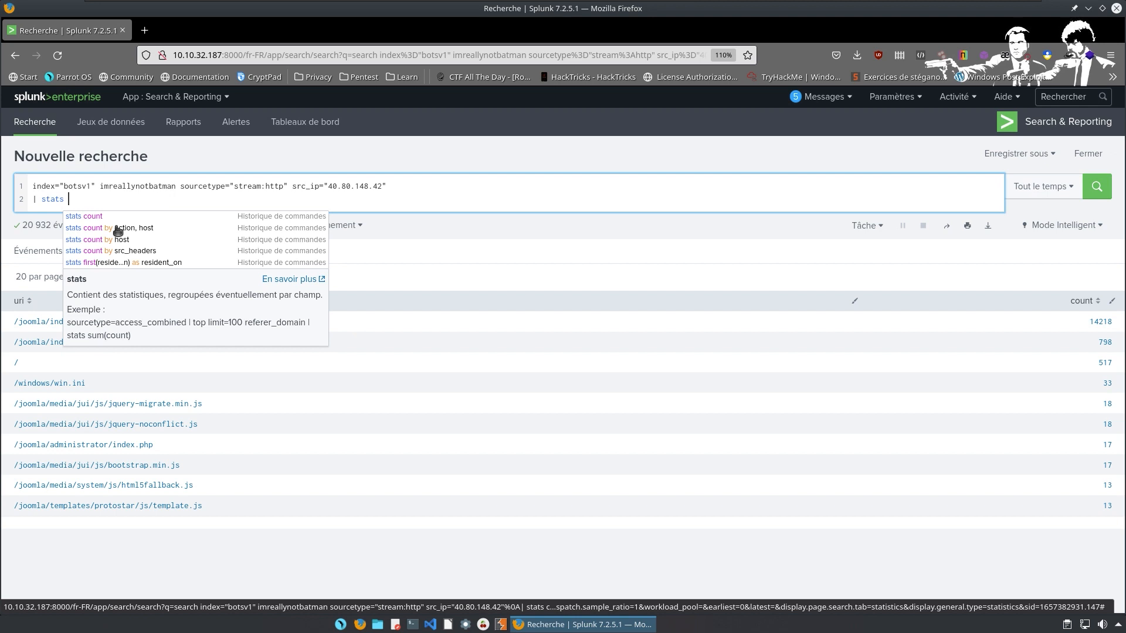
key(BackSpace)
key(BackSpace)
key(BackSpace)
key(BackSpace)
key(BackSpace)
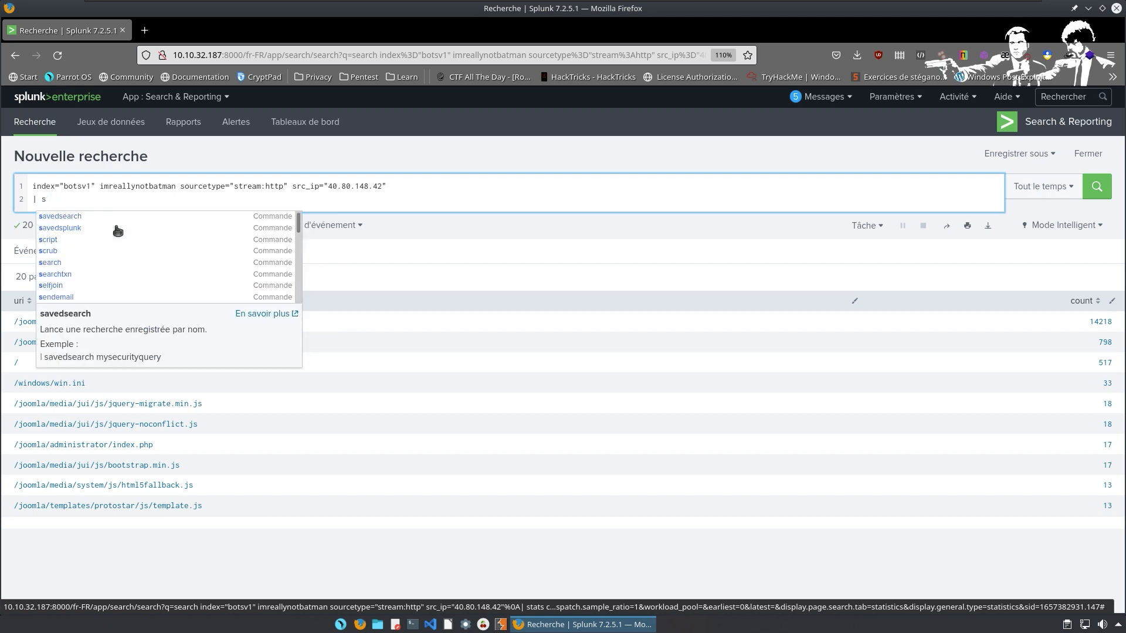
Rewrite line 2 as '| stats count by http_method' and run the search.
key(BackSpace)
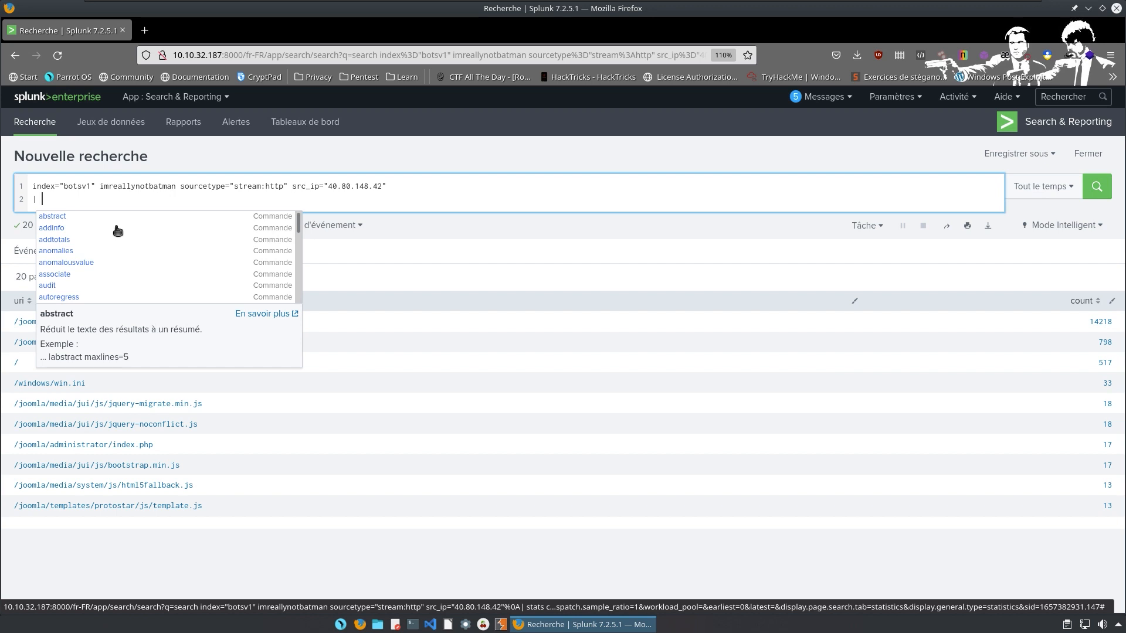
text(stats coy)
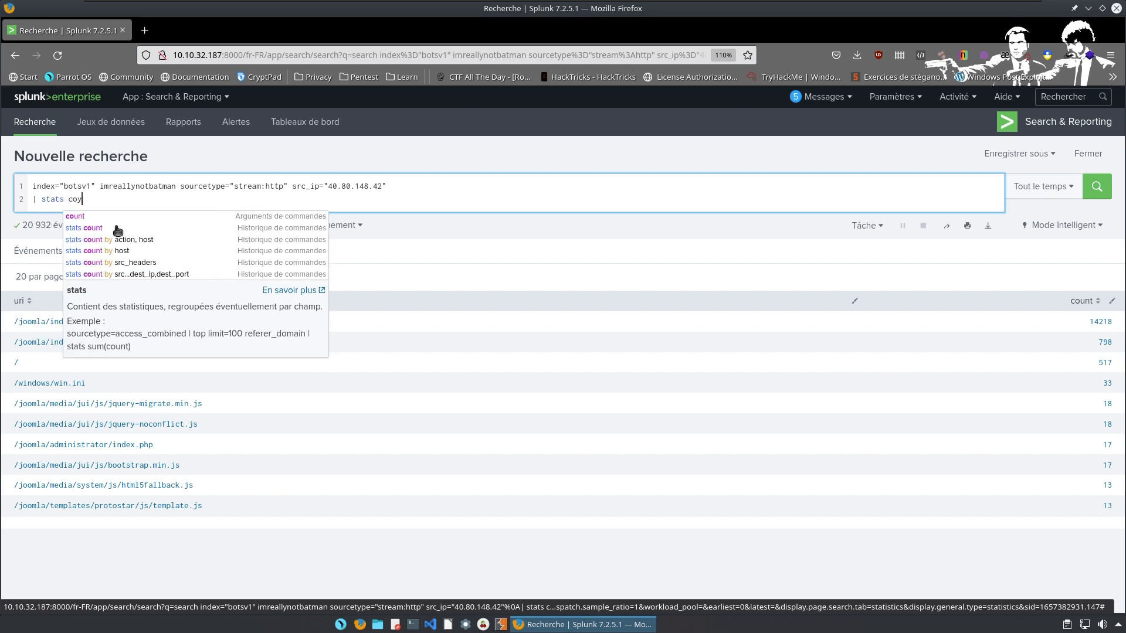
key(BackSpace)
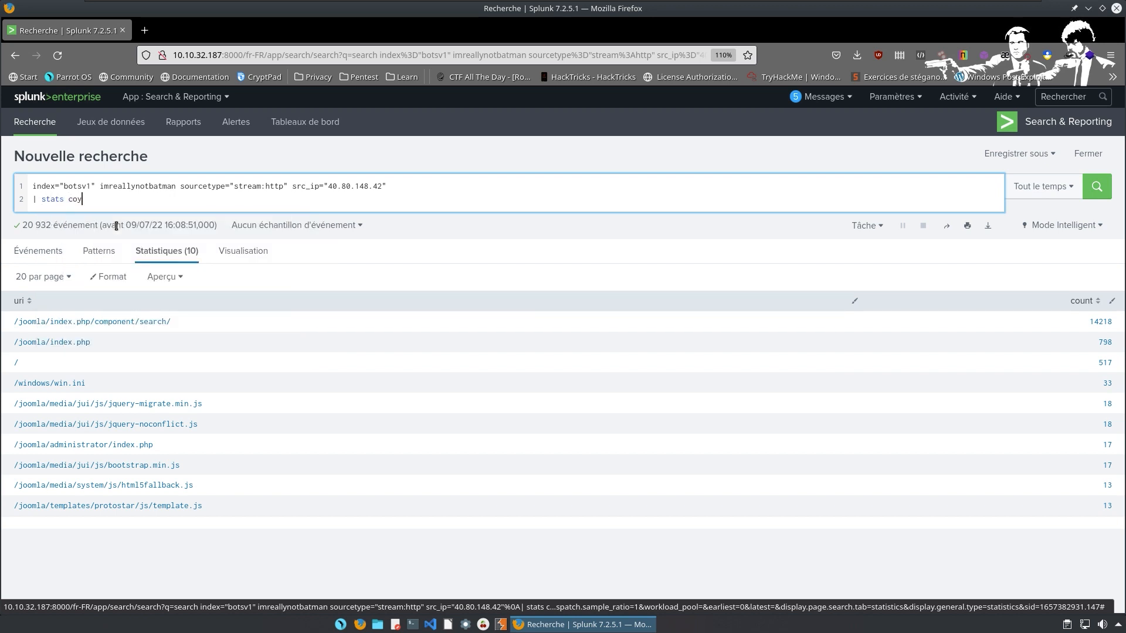
text(unt)
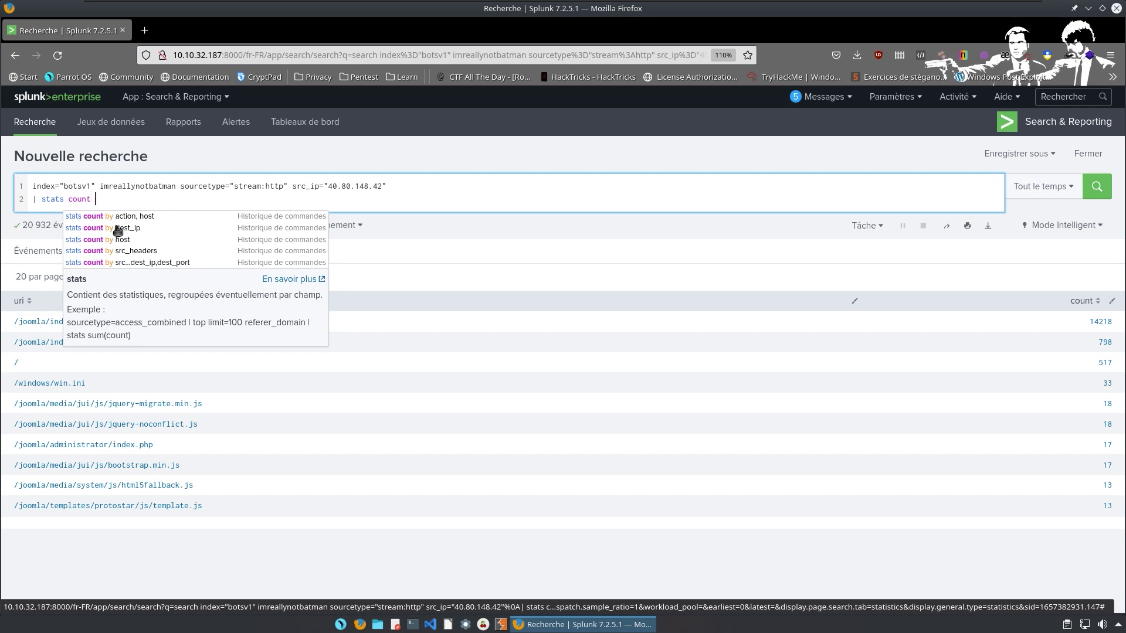
text( by http)
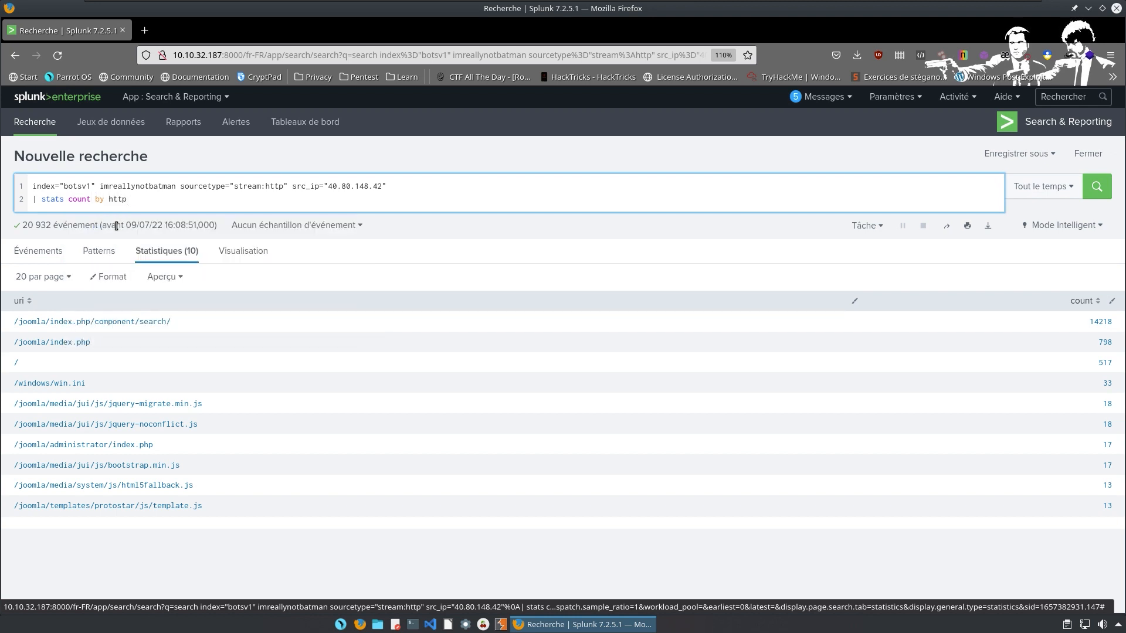
text(p_method)
key(Return)
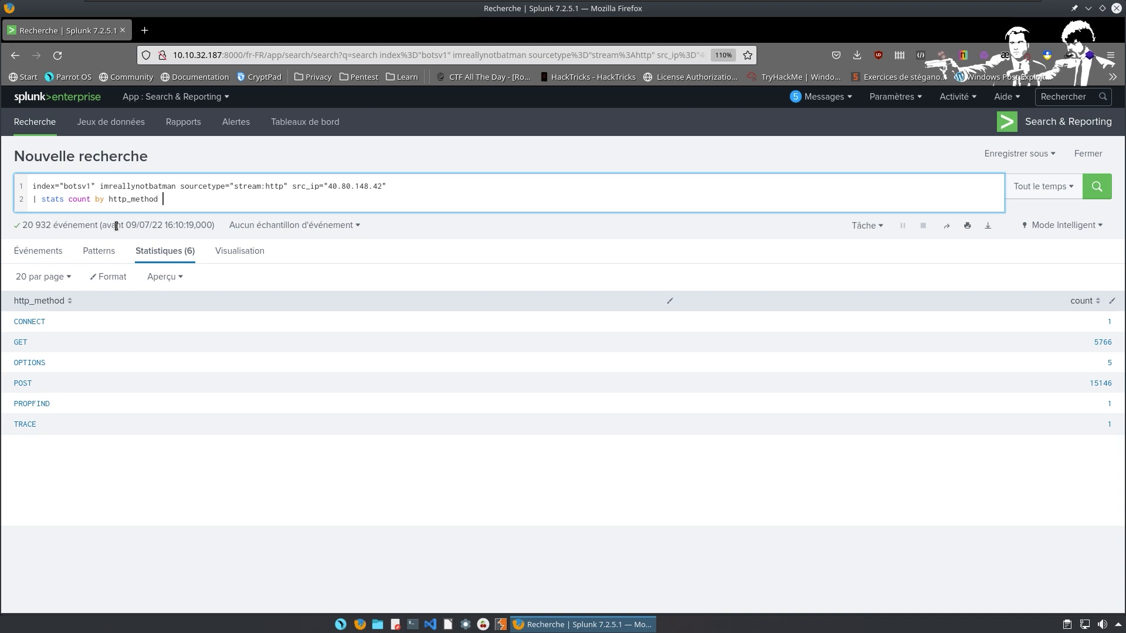
Add '| sort -count' so POST (15,146) leads, followed by GET (5,766).
text(| soirt)
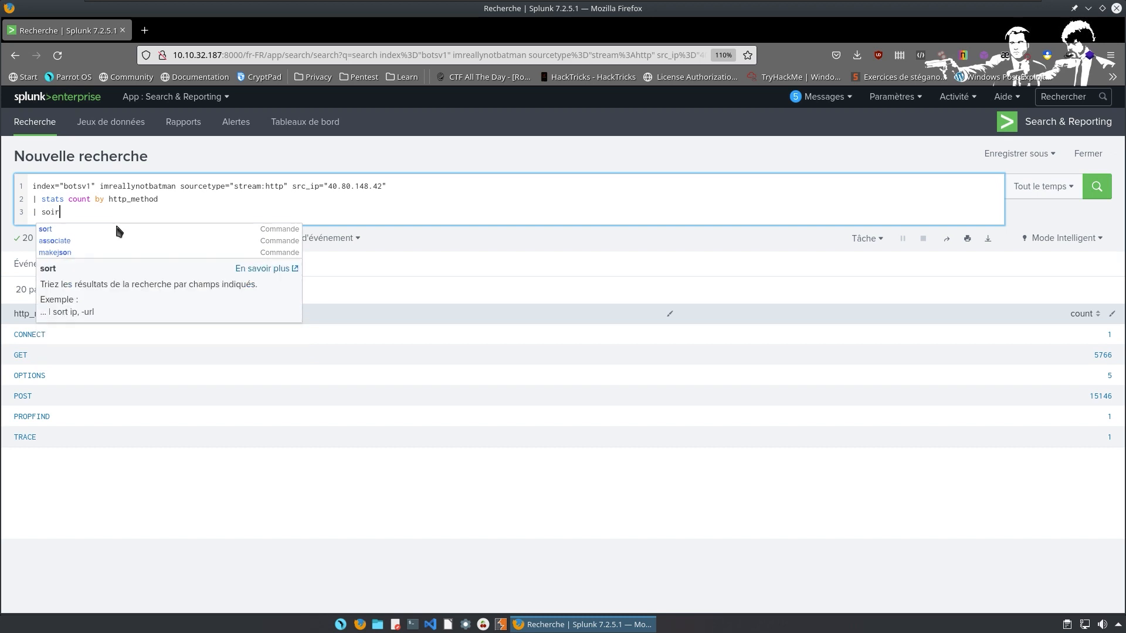
key(BackSpace)
key(BackSpace)
key(BackSpace)
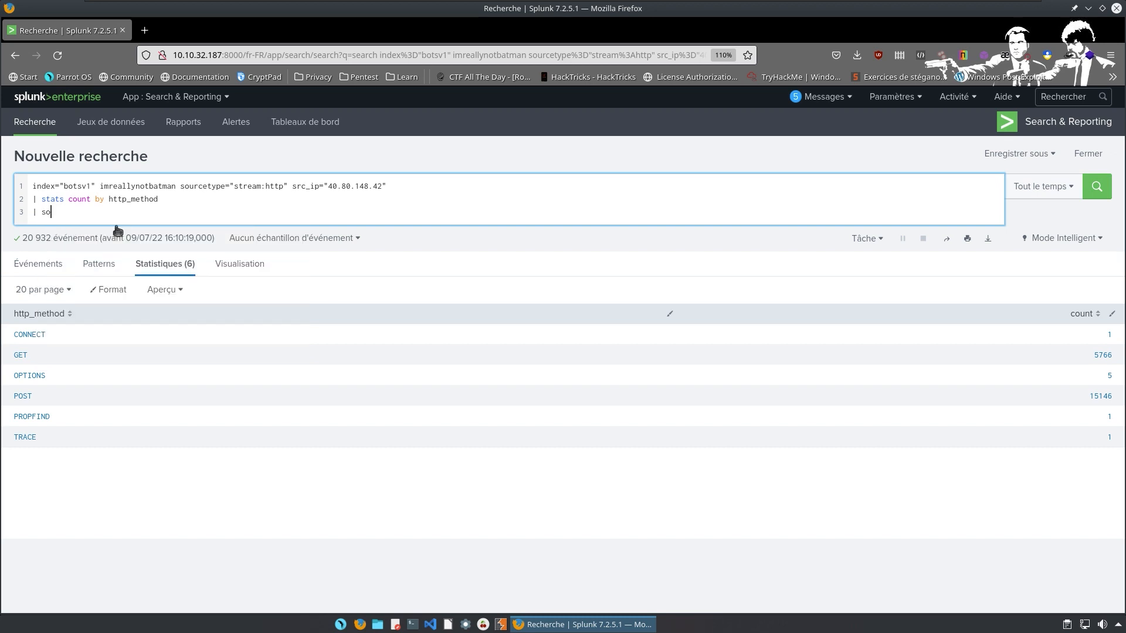
text(rt -count)
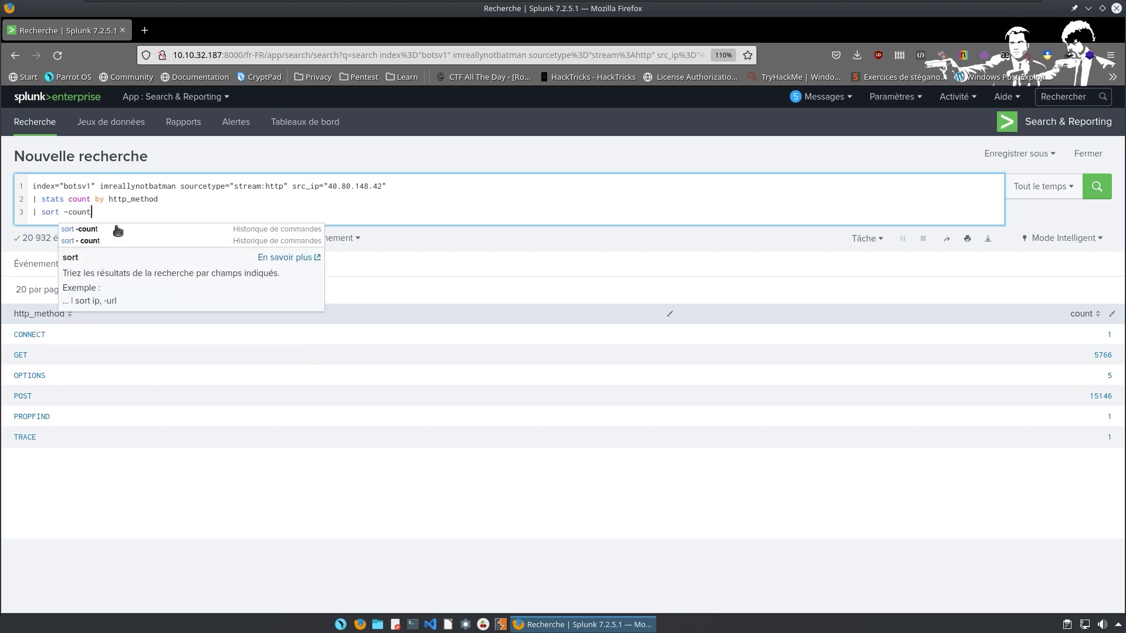
key(Return)
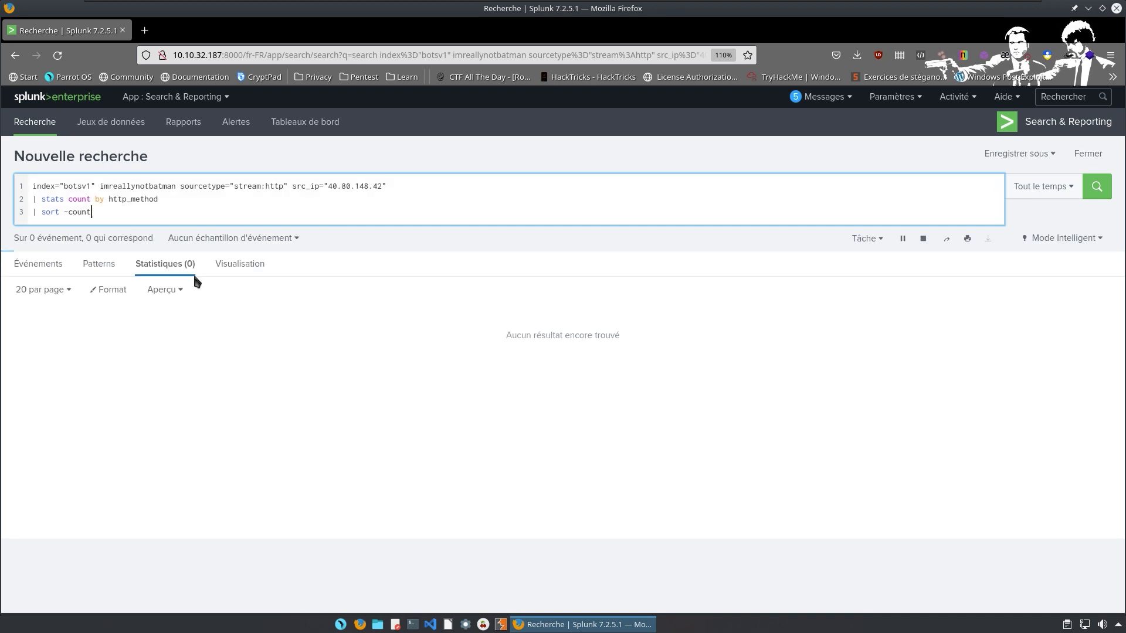
View the 15,146 POST events from the statistics table and scroll through their fields.
click(20, 338)
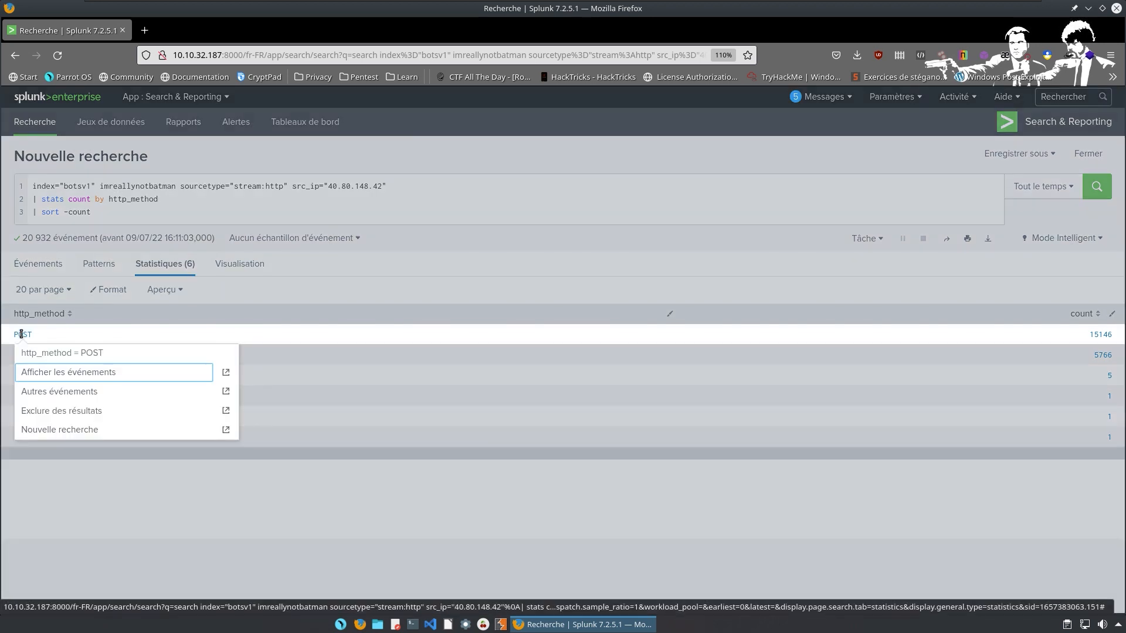
click(101, 373)
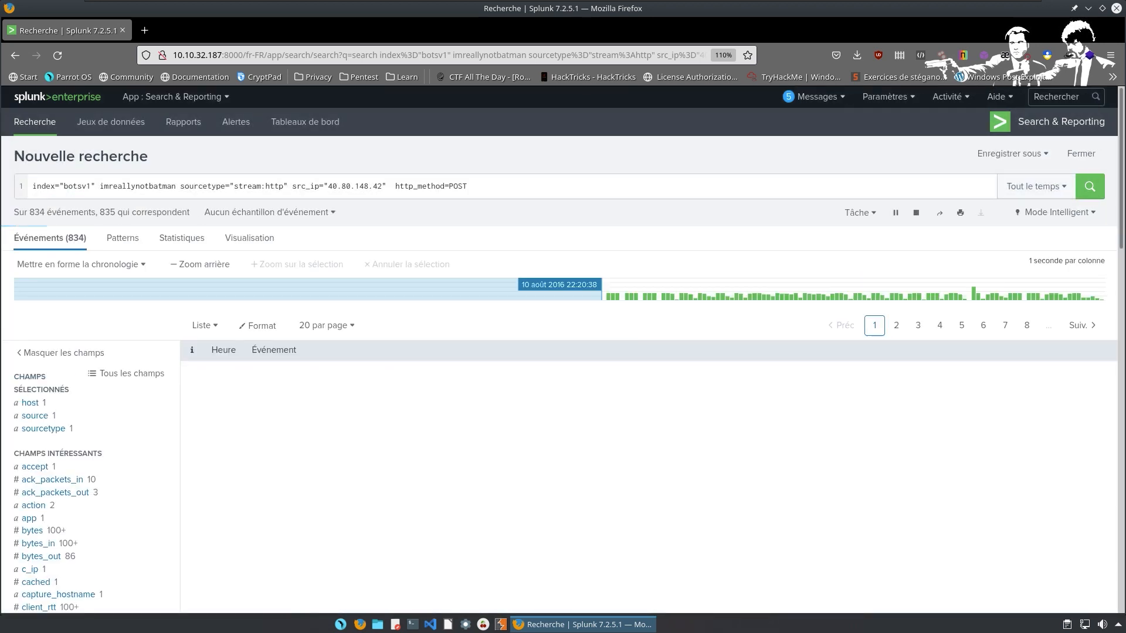
scroll(425, 404, down, 1)
scroll(426, 405, down, 4)
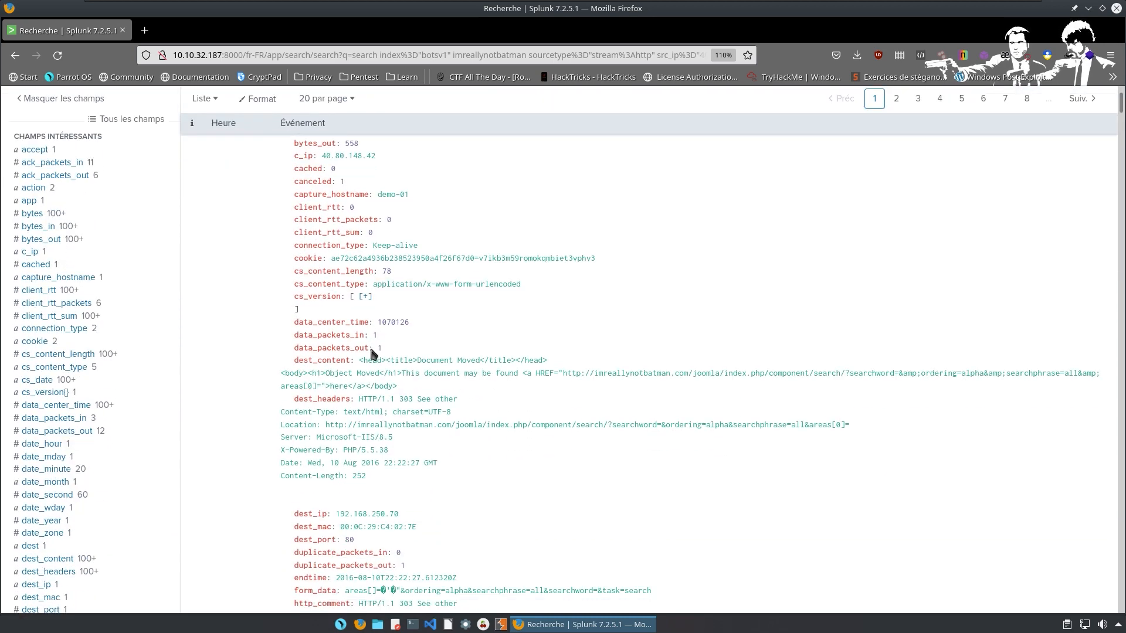
scroll(411, 251, down, 2)
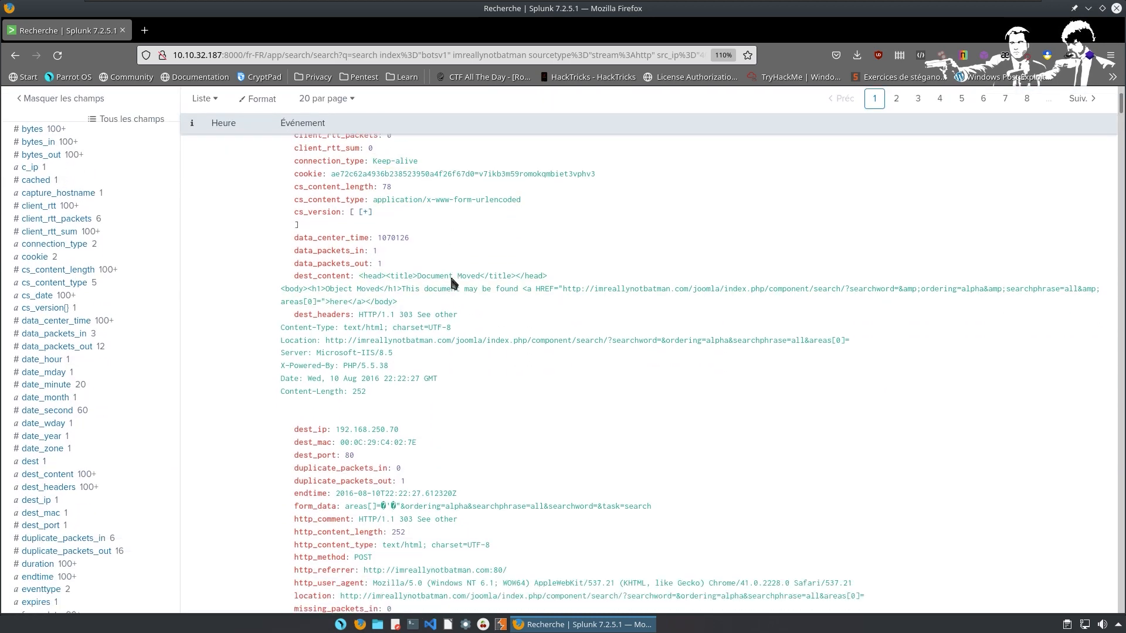
scroll(533, 312, up, 6)
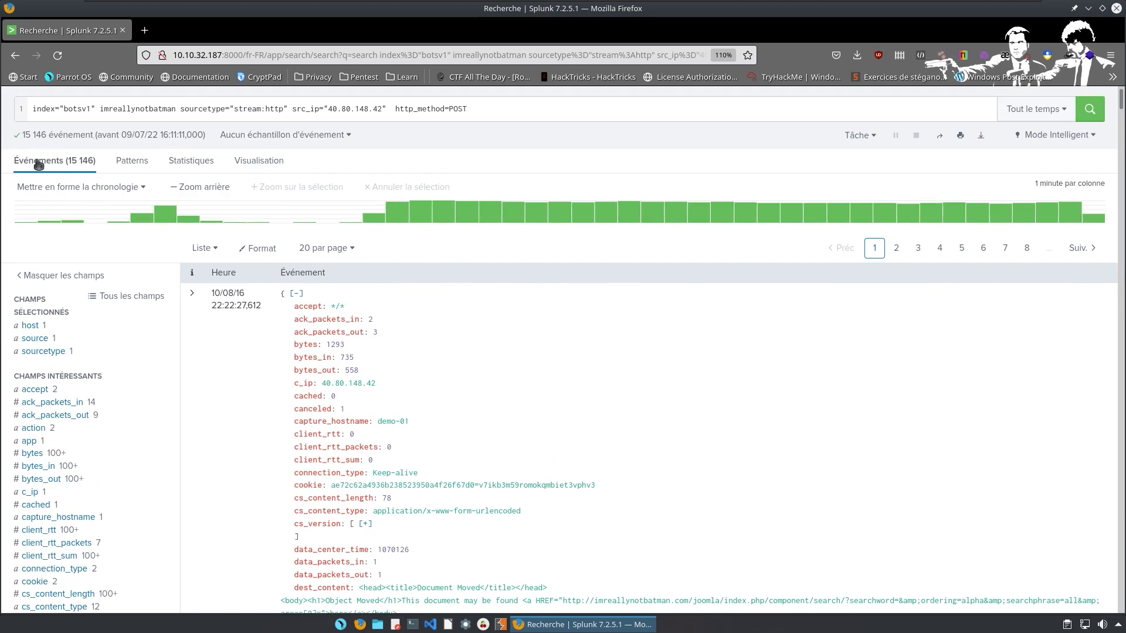
scroll(463, 293, down, 4)
scroll(460, 317, down, 10)
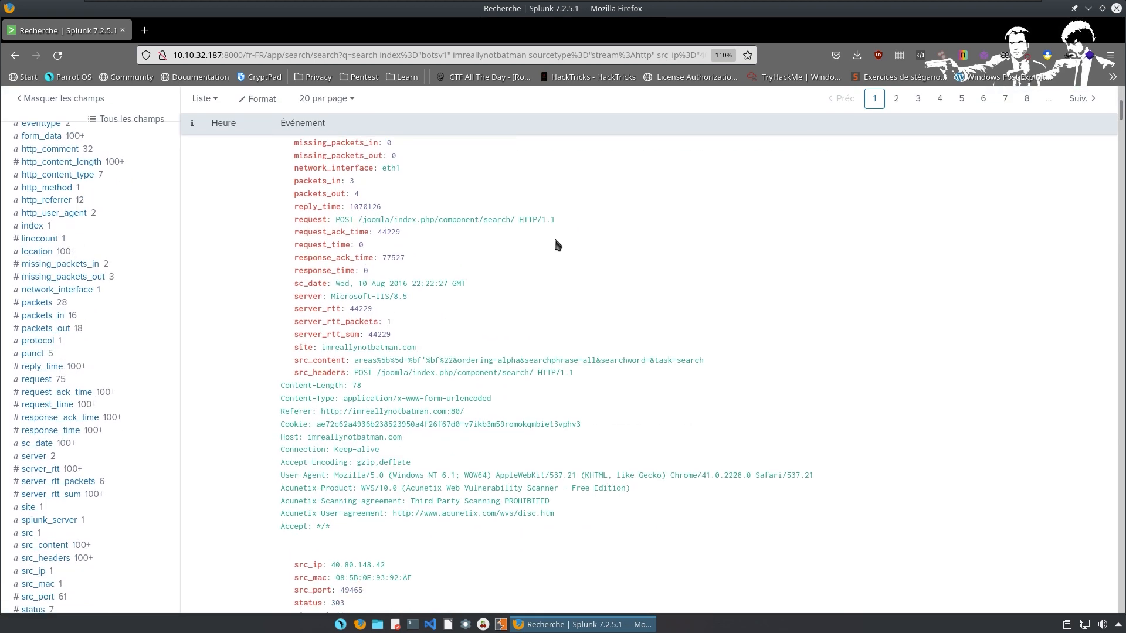
scroll(555, 244, down, 3)
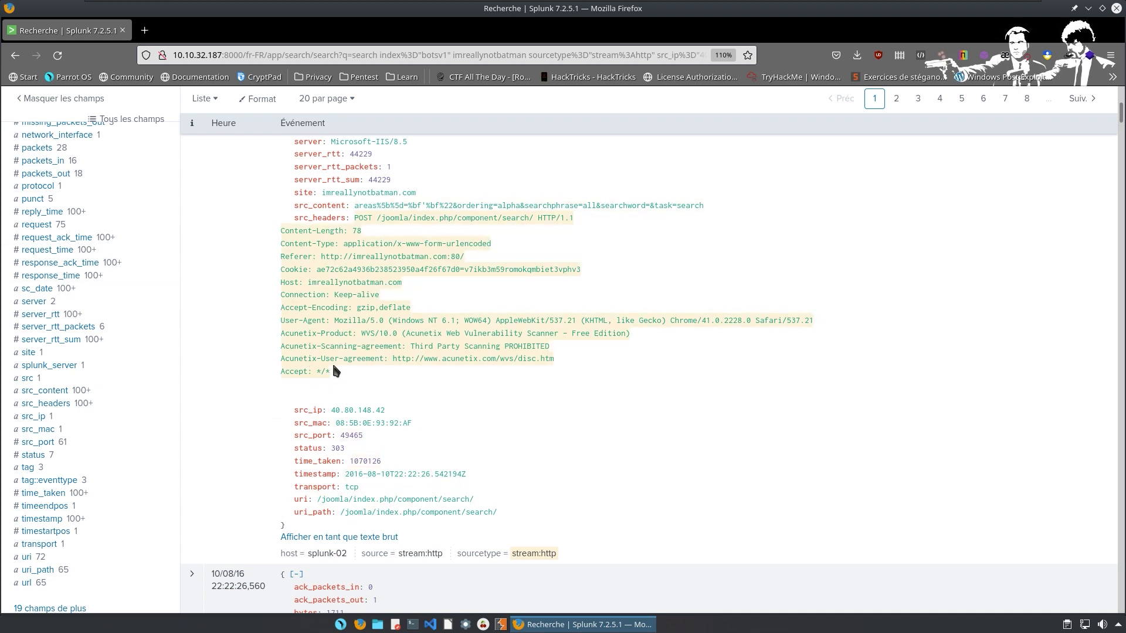
scroll(308, 252, up, 12)
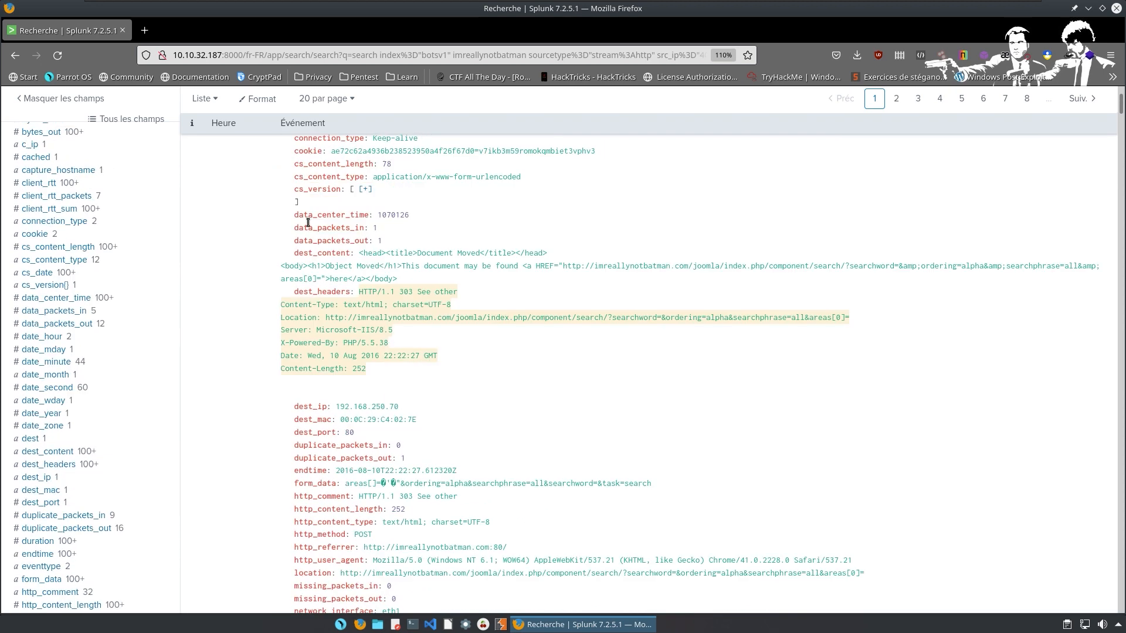
scroll(308, 223, up, 8)
Append http_method=POST to the end of the search query.
click(511, 185)
text(http_method=POST)
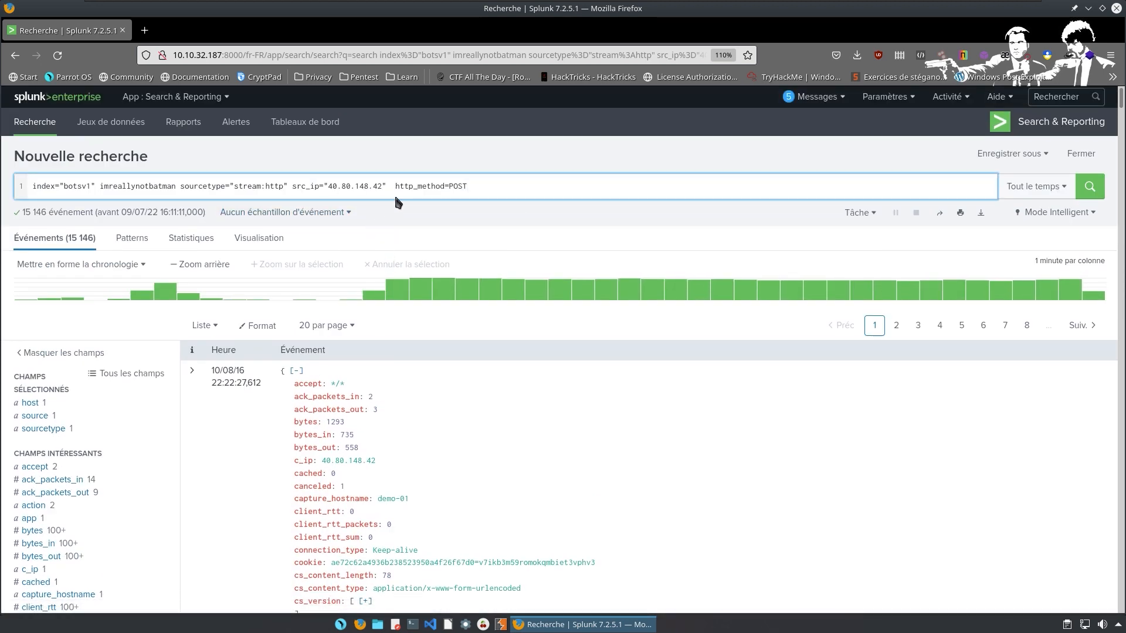
key(ctrl+shift+Left)
key(ctrl+shift+Left)
key(ctrl+shift+Left)
Add the term username after POST and run the search, narrowing it to 17 events.
click(525, 189)
text(|)
key(BackSpace)
key(BackSpace)
text(u)
key(BackSpace)
text(|)
key(BackSpace)
text(username)
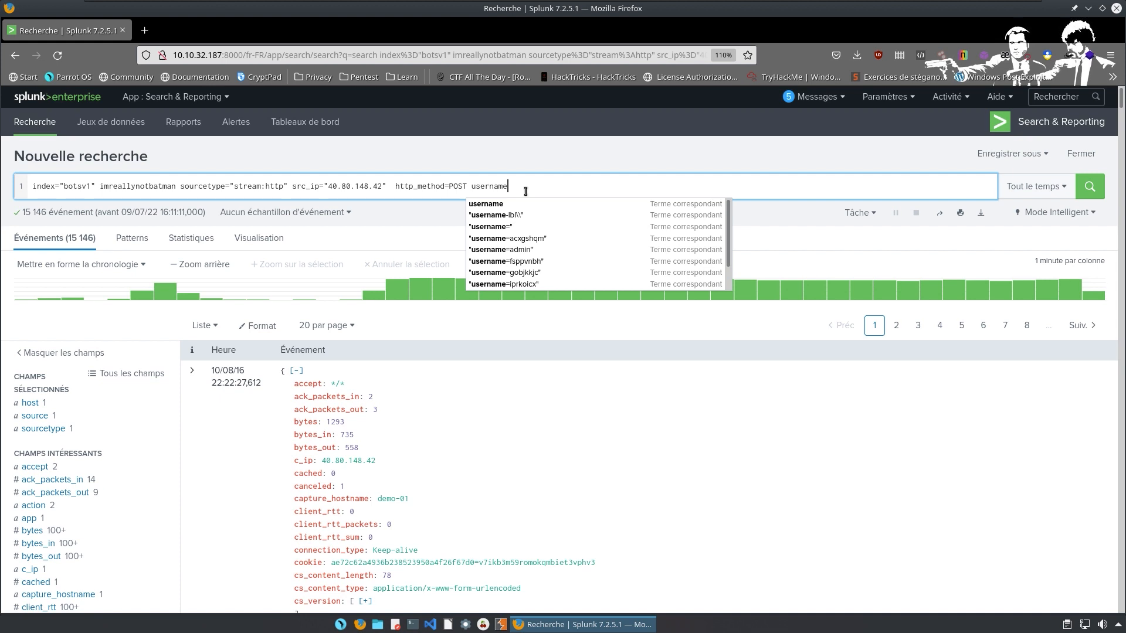
key(Return)
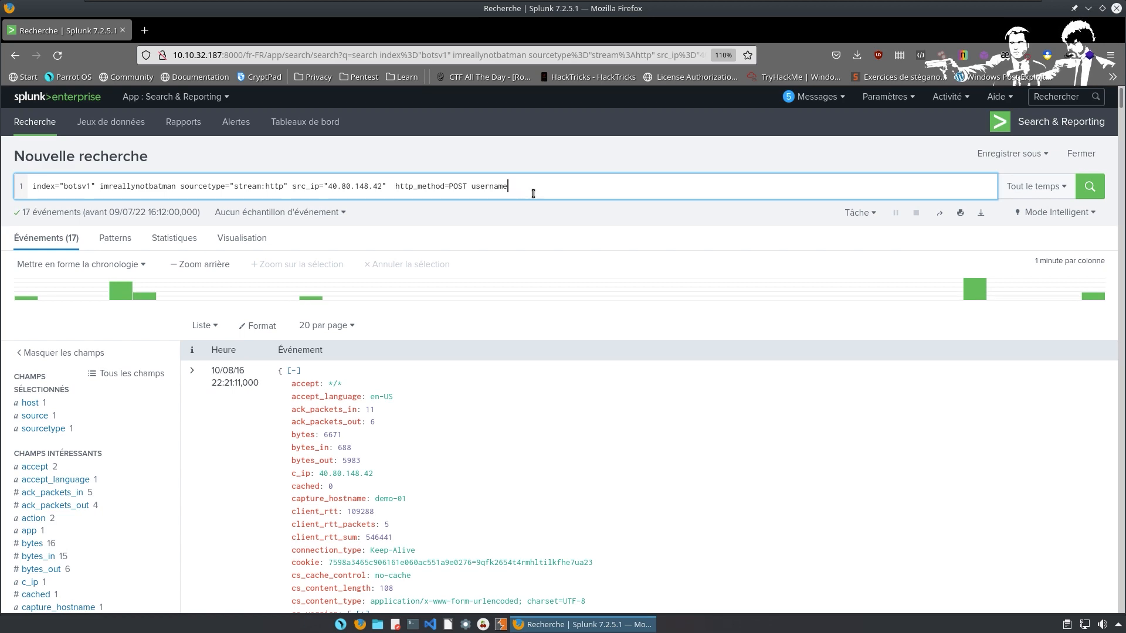
Scroll through the 17 events, reading the POSTs to /joomla/administrator/index.php, and return to the top.
scroll(516, 254, down, 8)
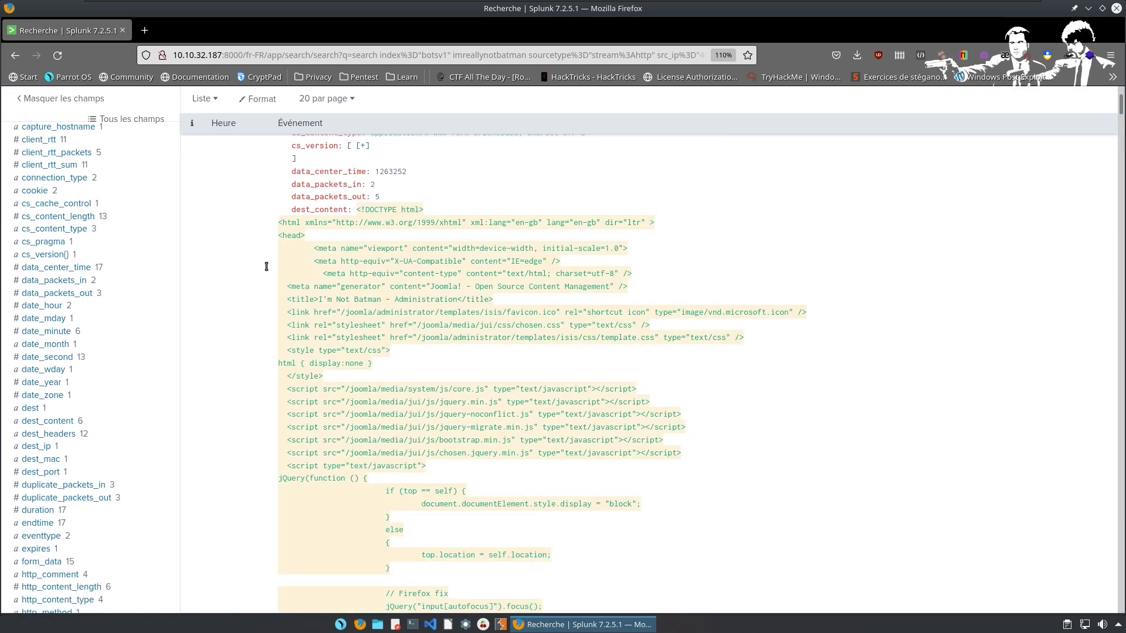
scroll(240, 293, down, 7)
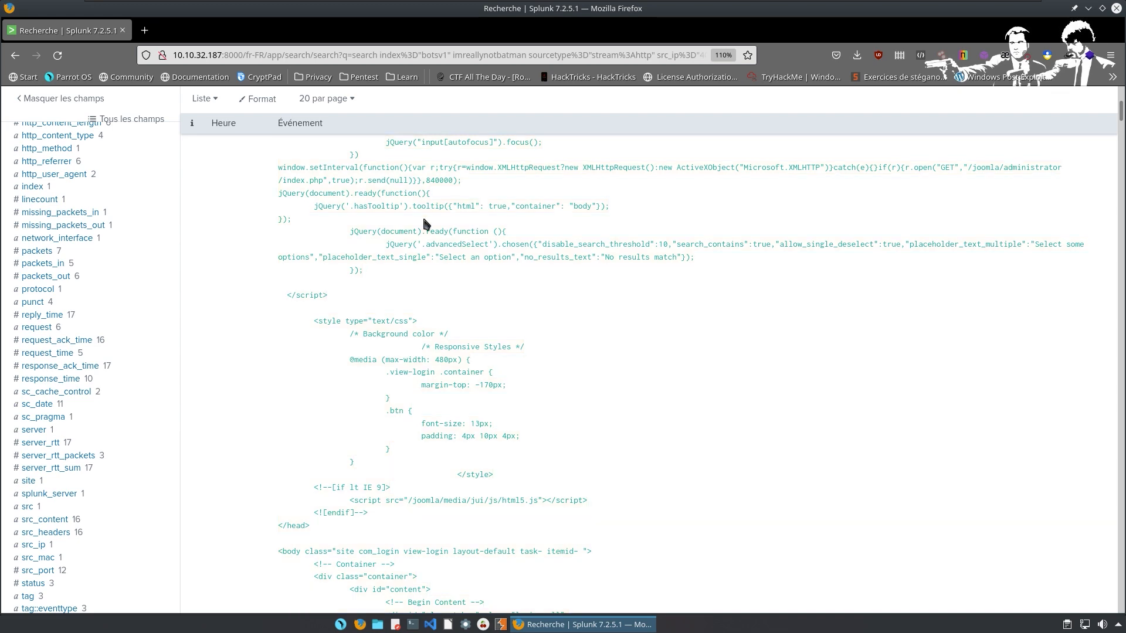
scroll(518, 260, down, 1)
scroll(518, 259, down, 15)
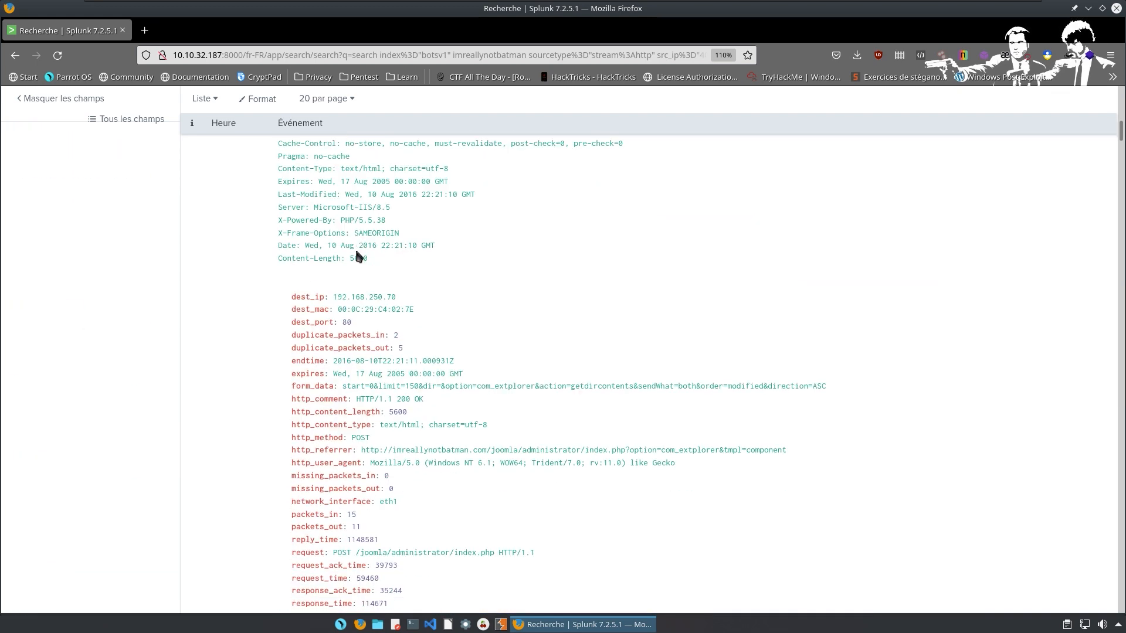
scroll(326, 272, down, 3)
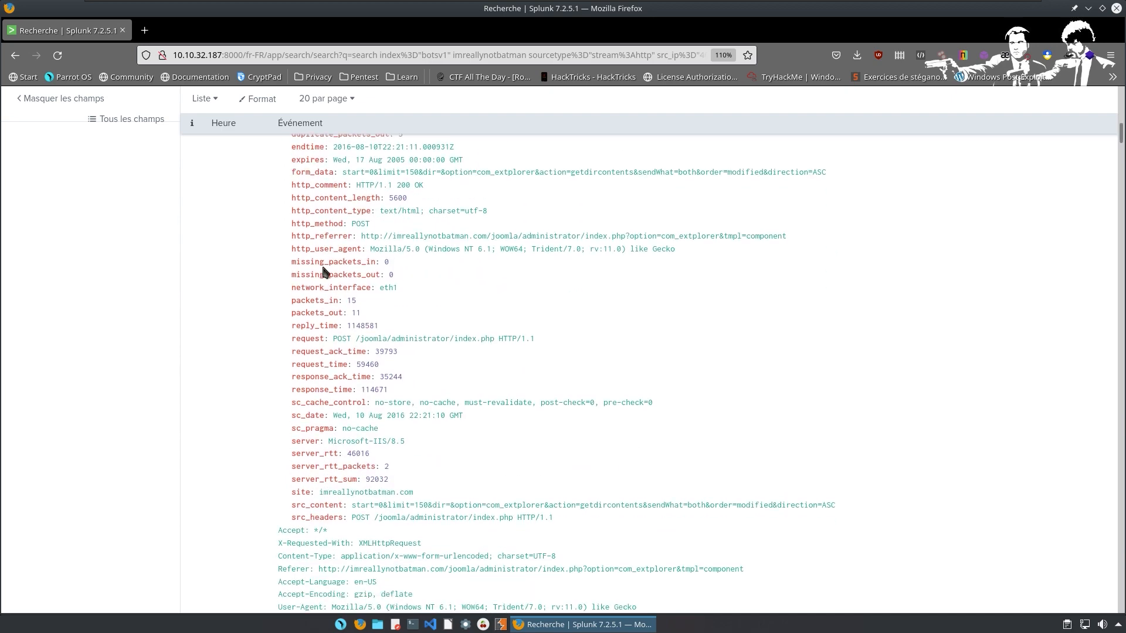
scroll(324, 272, down, 3)
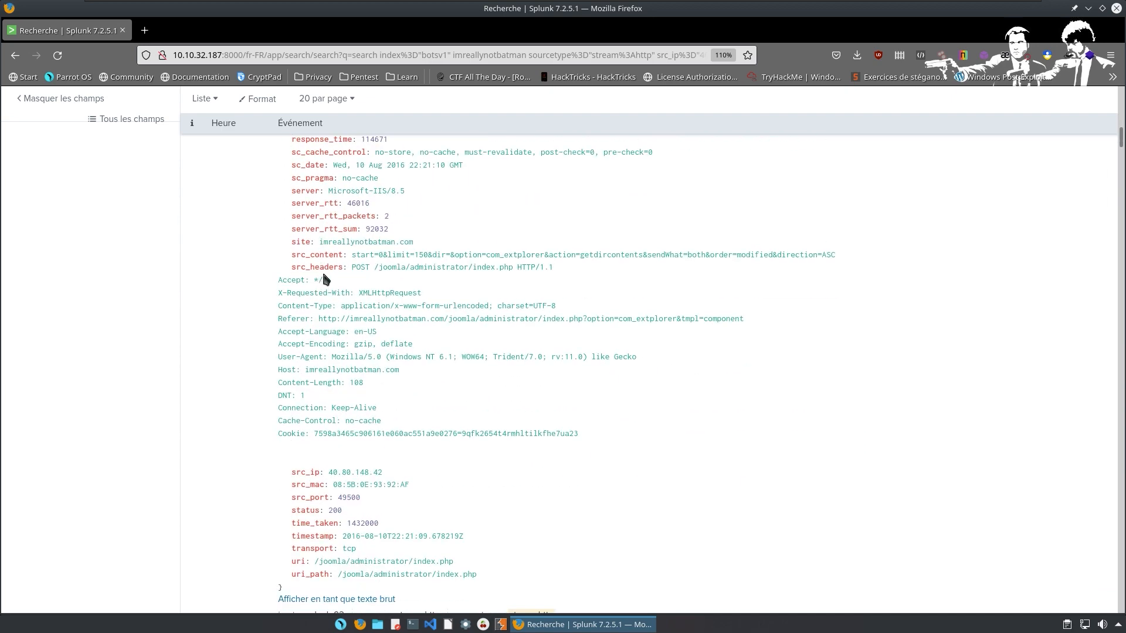
scroll(323, 270, down, 3)
scroll(317, 275, down, 15)
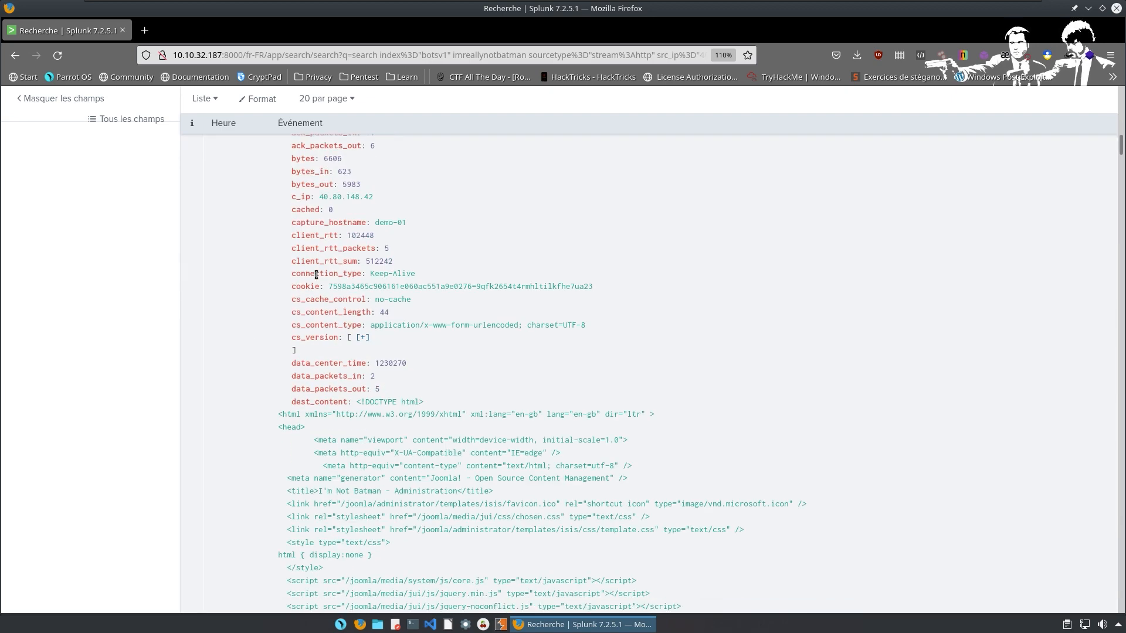
scroll(317, 280, down, 10)
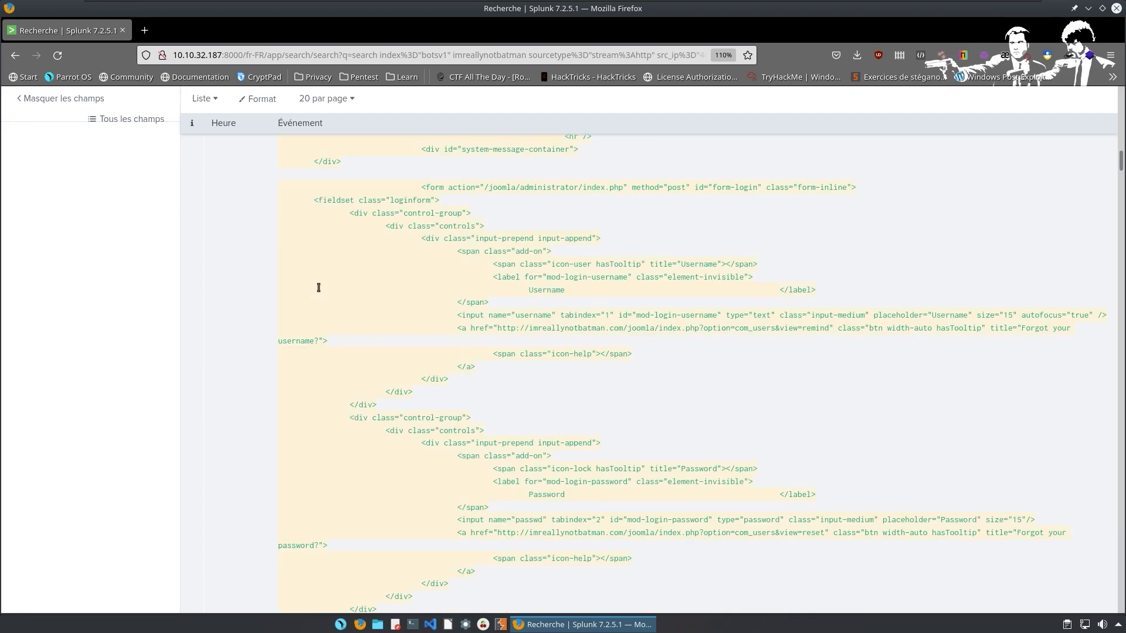
scroll(571, 482, up, 2)
scroll(571, 482, up, 20)
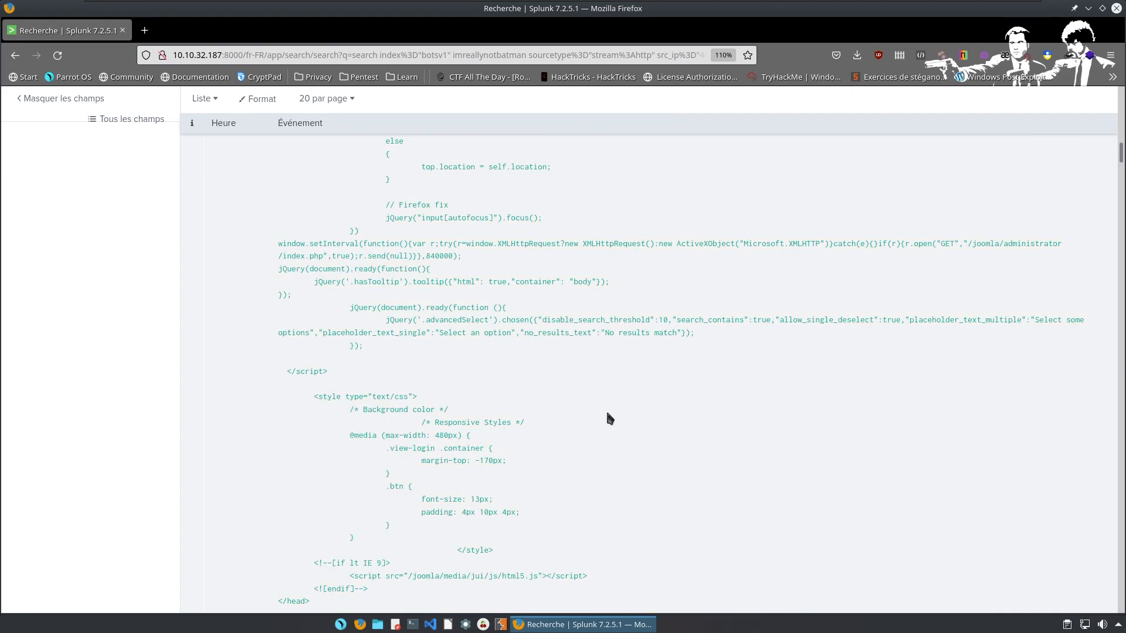
scroll(616, 240, up, 20)
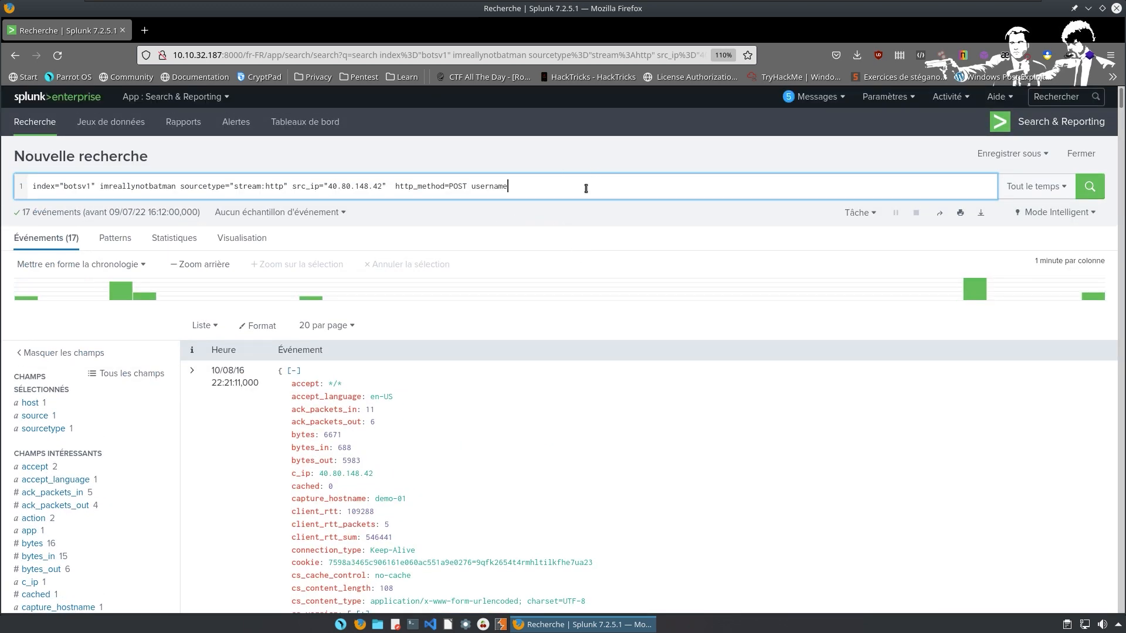
Add '| table dest_content' to the search and run it.
key(shift+Return)
text(| )
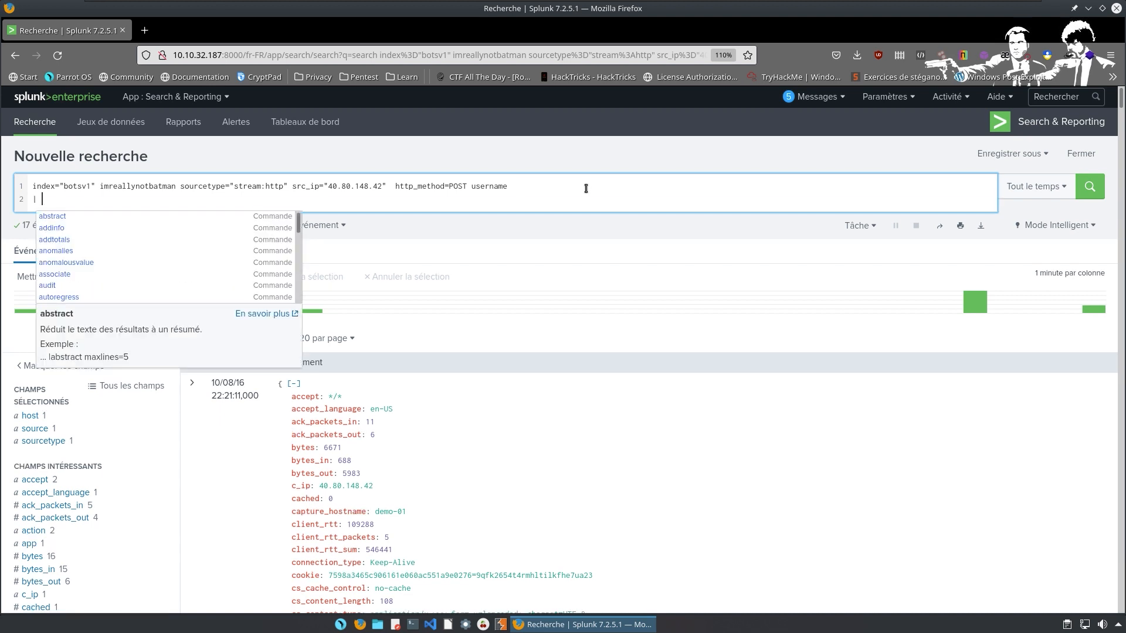
text(table)
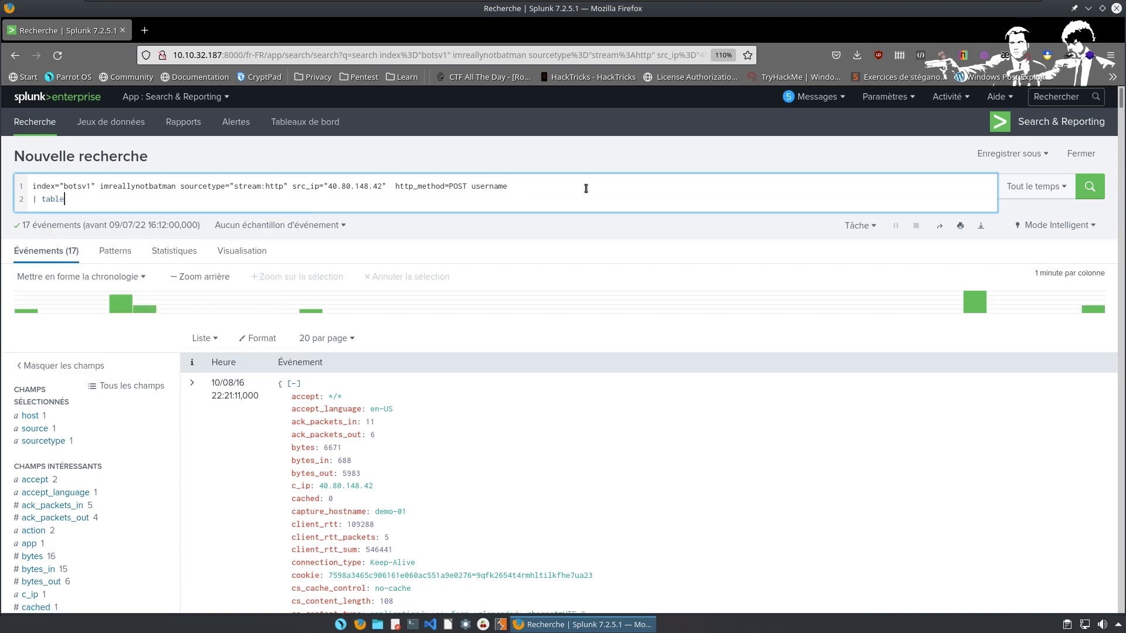
text( dest_content)
key(Return)
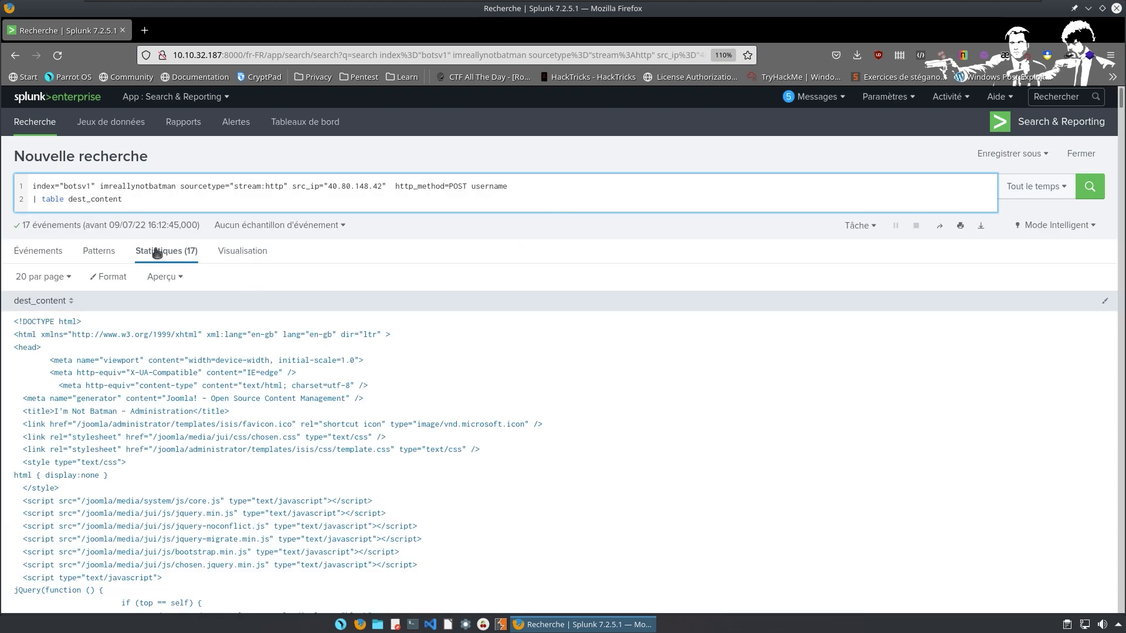
scroll(176, 264, down, 4)
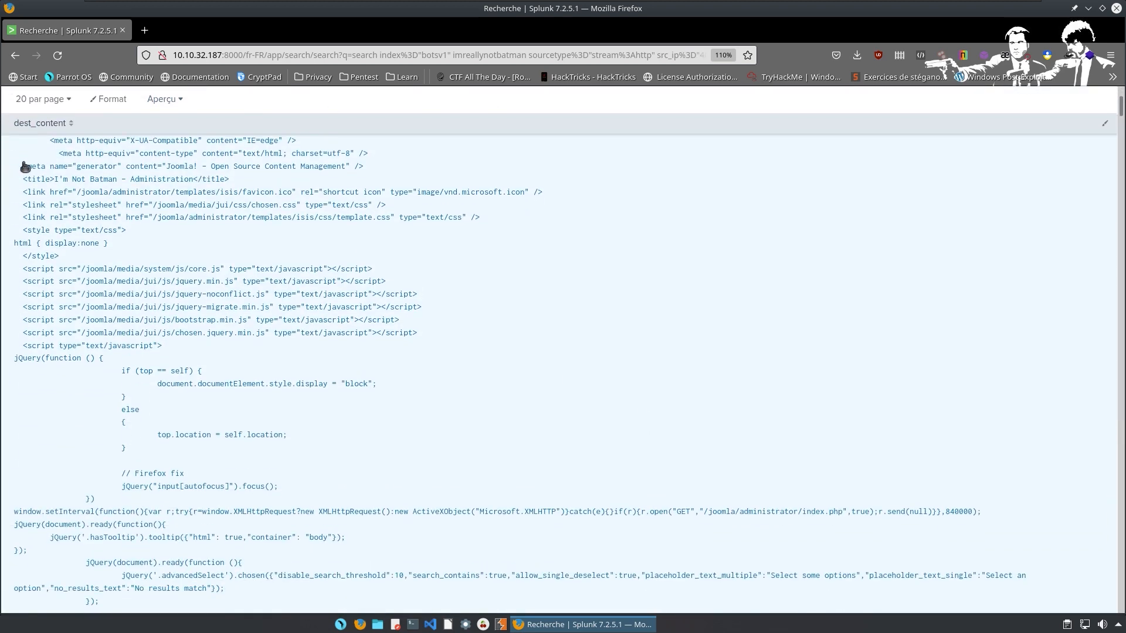
scroll(97, 188, up, 4)
scroll(113, 259, down, 10)
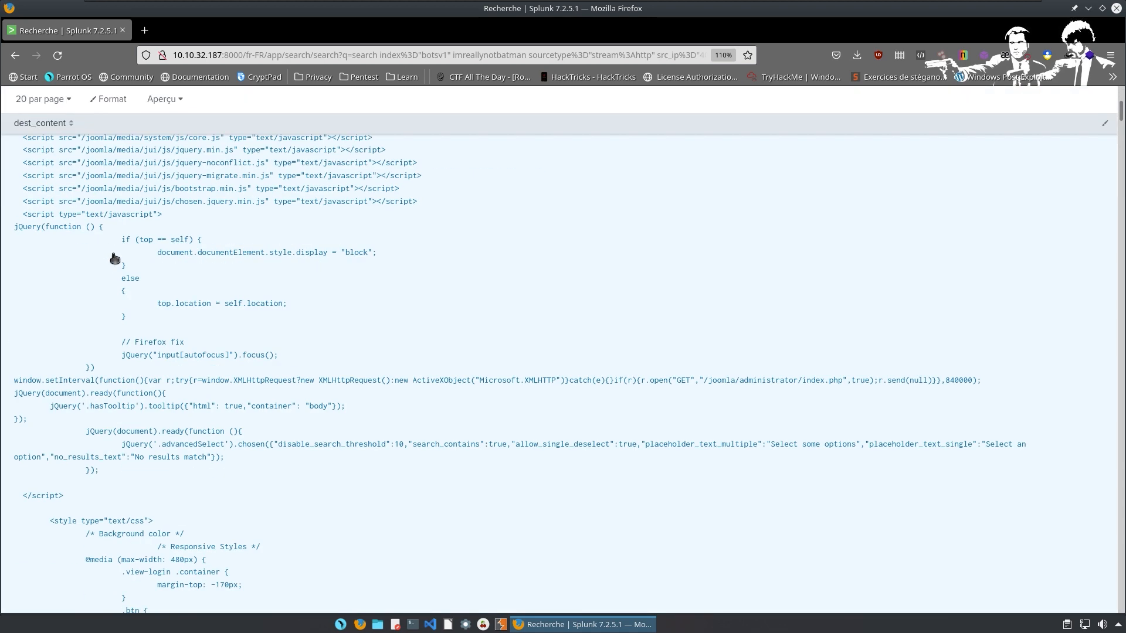
scroll(394, 279, up, 12)
Limit the dest_content table to one row with '| head 1'.
click(178, 200)
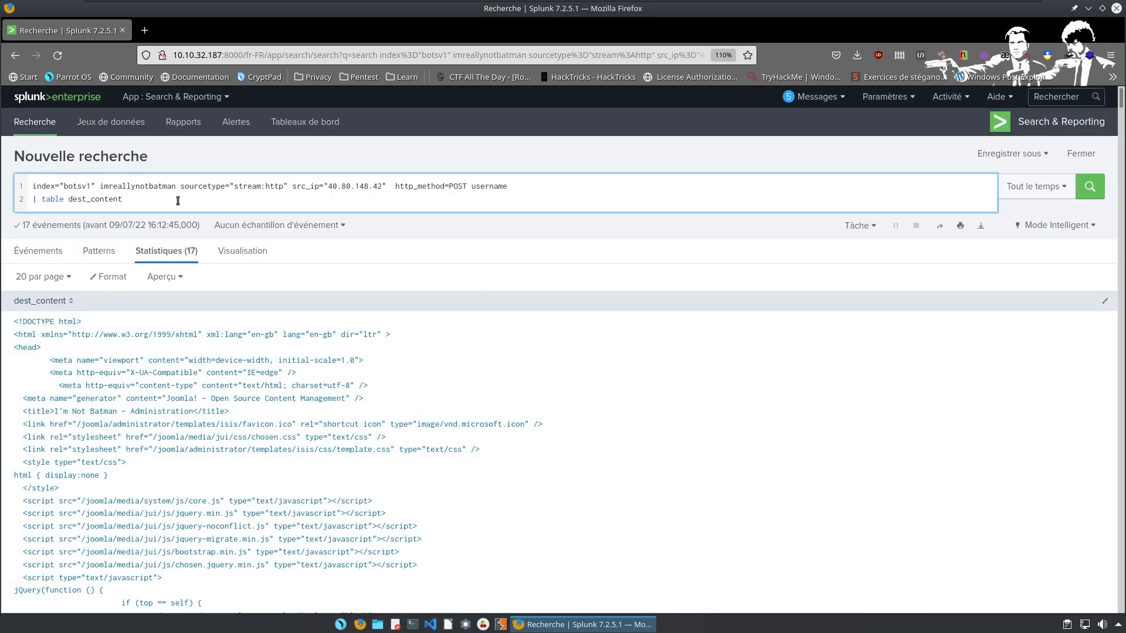
key(shift+Return)
text(| head 1)
key(Return)
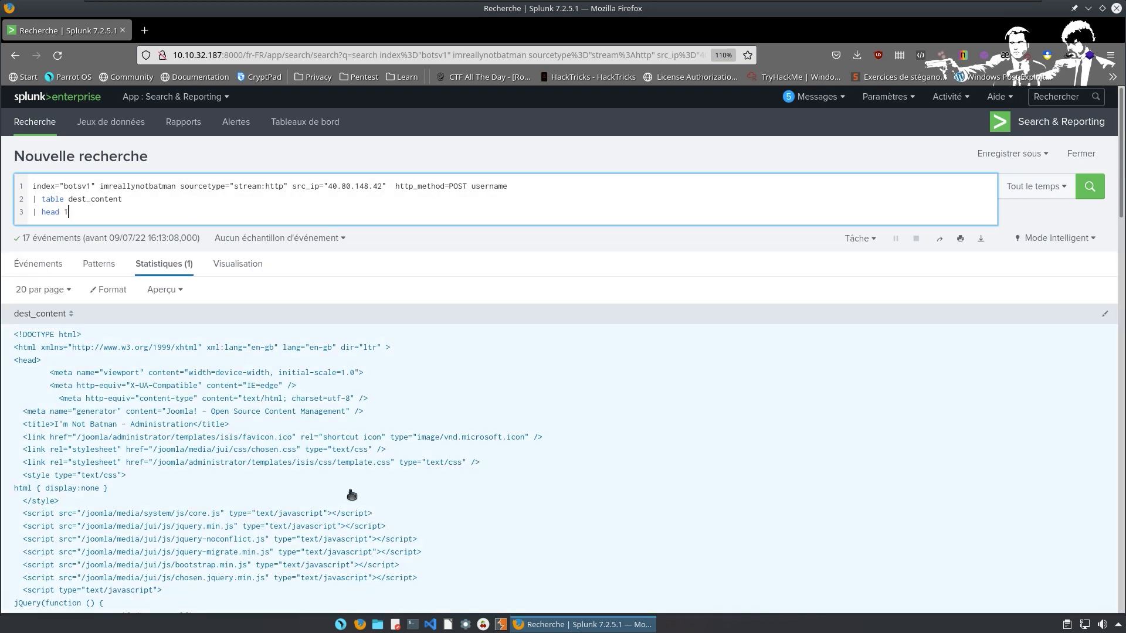
scroll(412, 455, down, 3)
scroll(413, 454, up, 1)
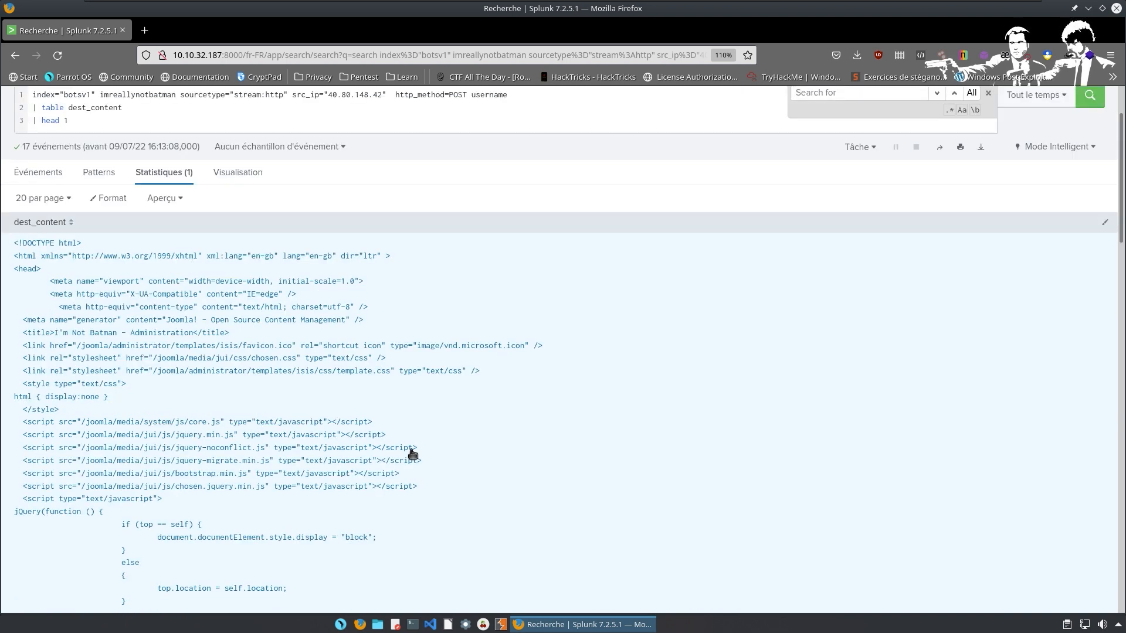
text(username)
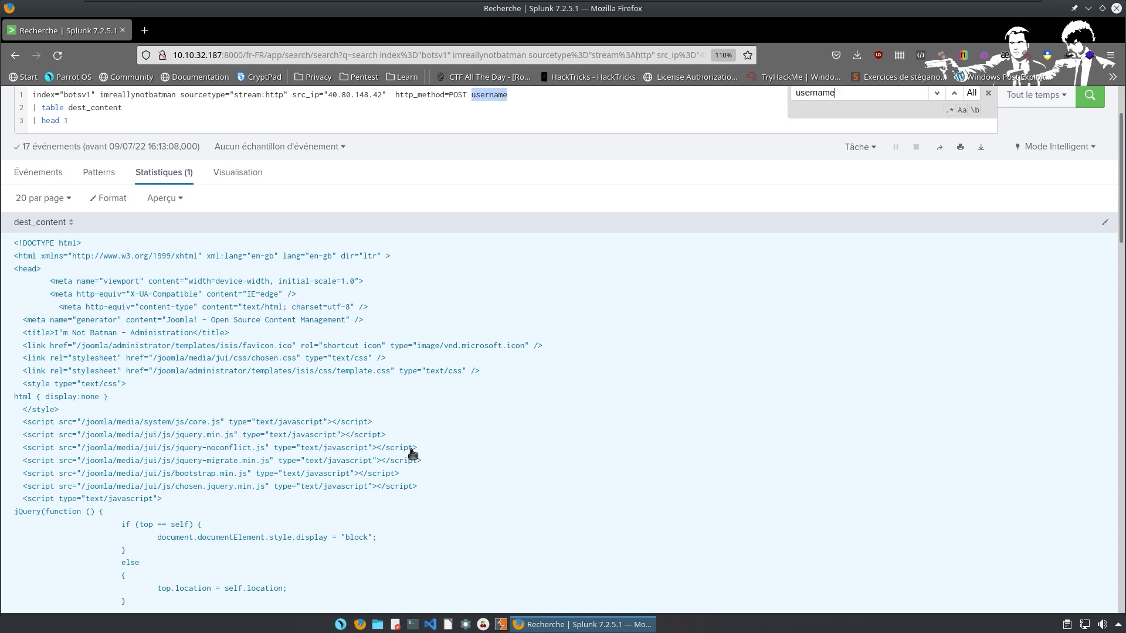
Find 'login' in the page and step through the matches in the Joomla login form HTML.
scroll(418, 410, down, 4)
key(ctrl+f)
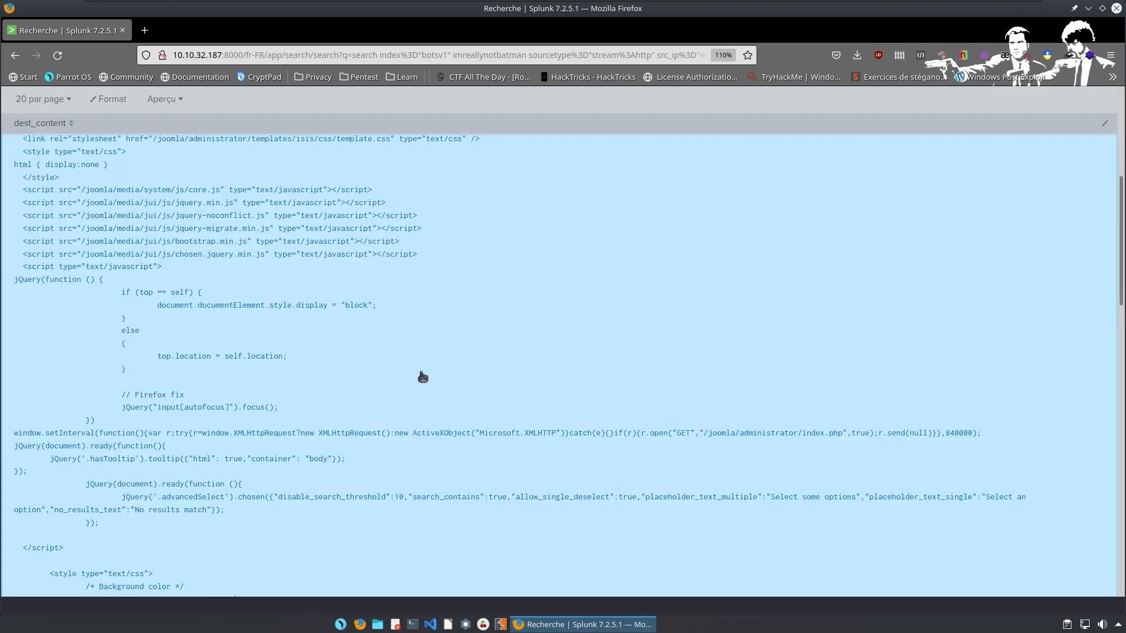
text(login)
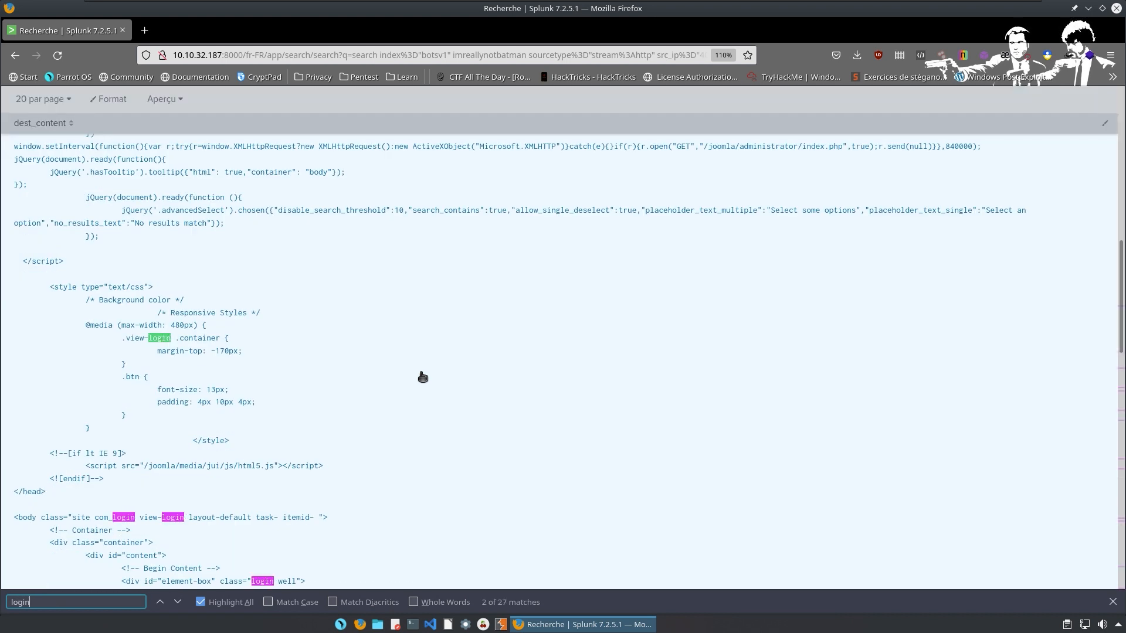
key(Return)
key(Return)
key(Return)
key(Return)
key(Return)
key(Return)
key(Return)
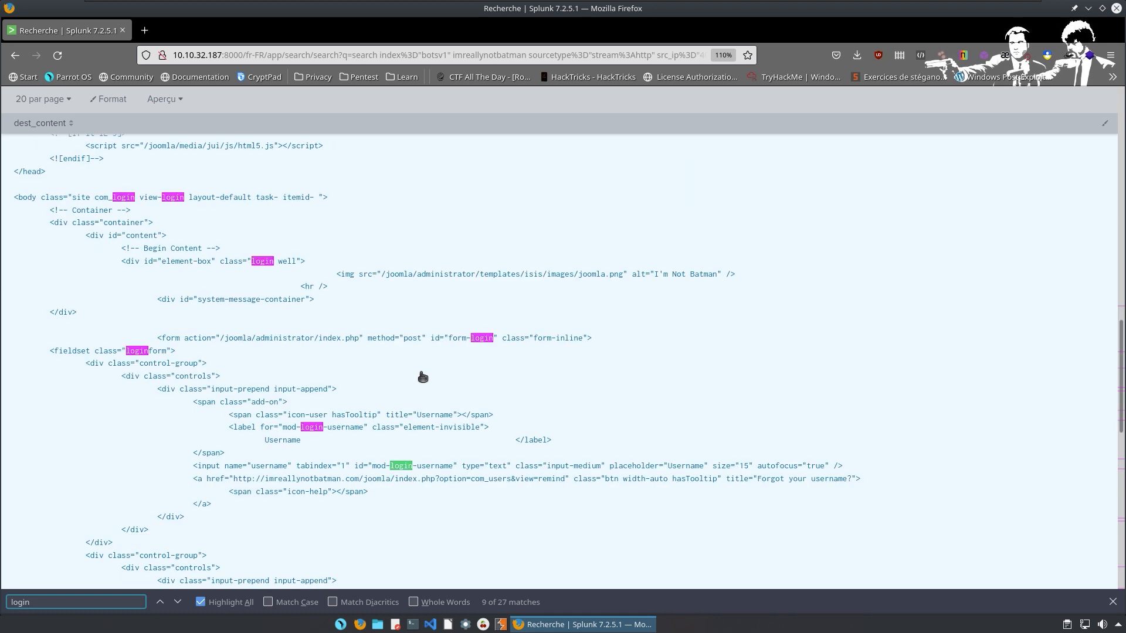
key(Return)
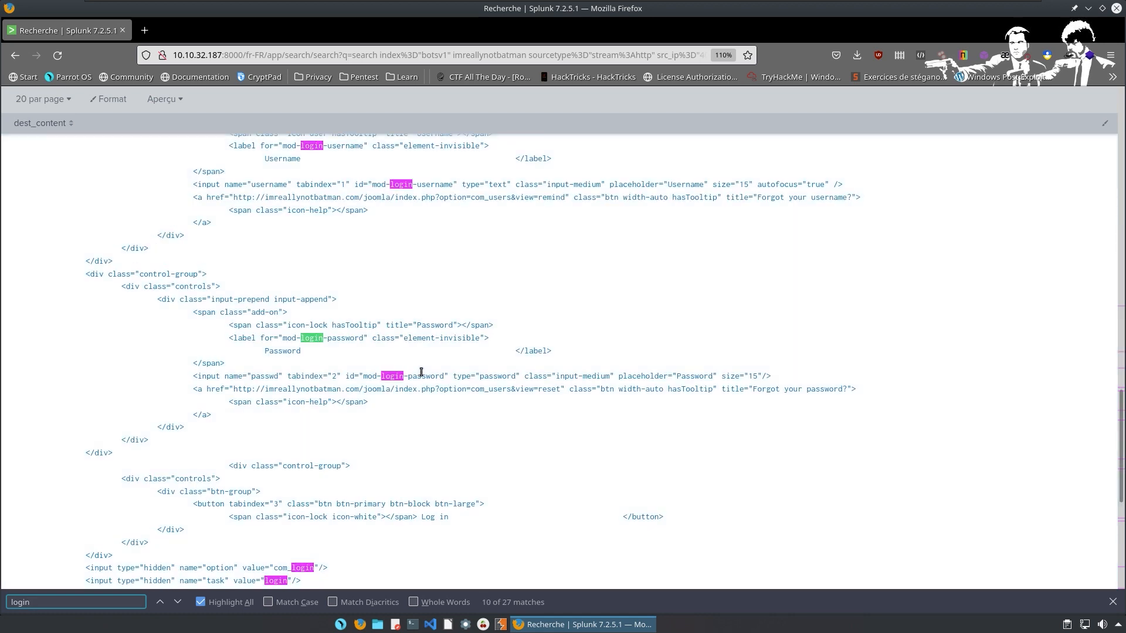
key(Return)
key(Return)
key(Return)
key(Return)
click(423, 376)
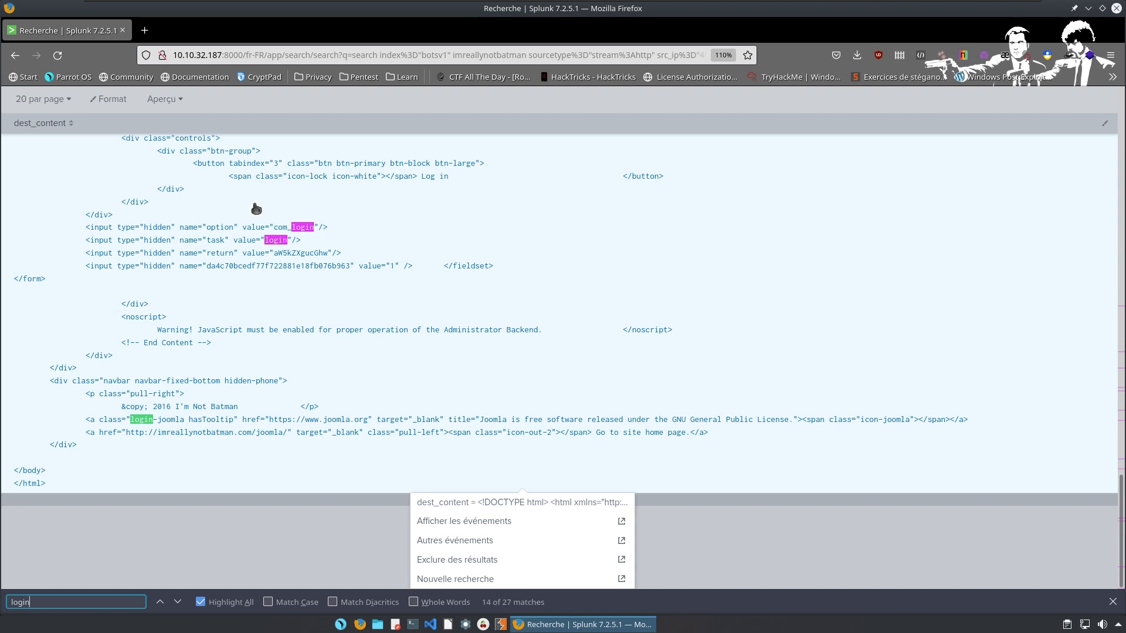
Delete the '| table dest_content' and '| head 1' lines and the username term from the query.
scroll(352, 237, up, 2)
click(405, 245)
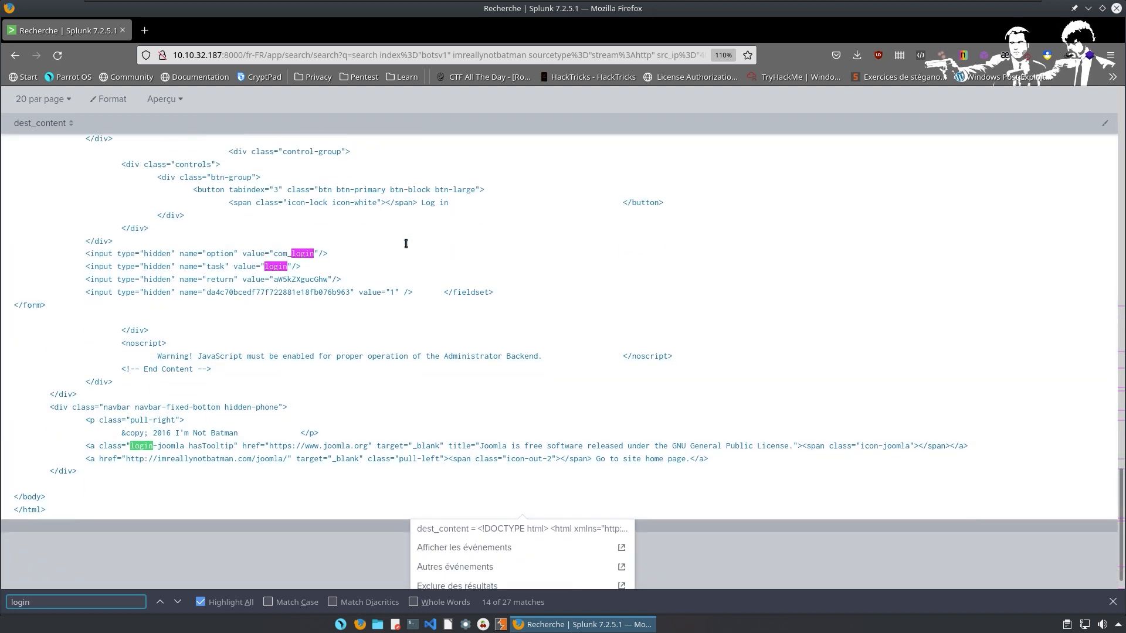
scroll(346, 314, up, 10)
scroll(211, 104, up, 15)
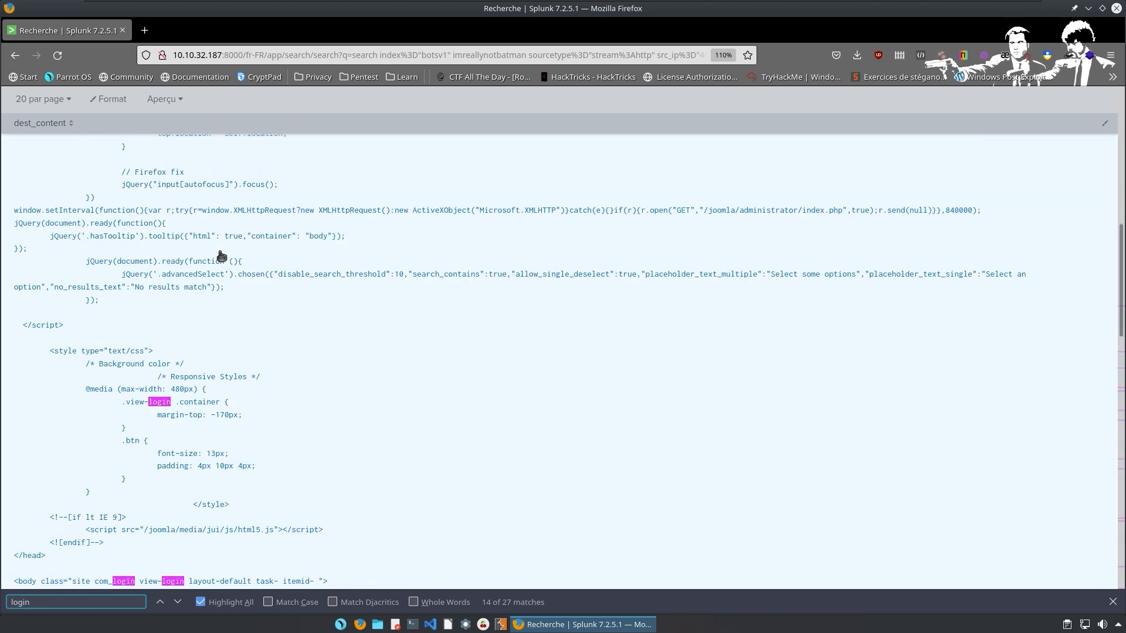
click(274, 195)
click(275, 196)
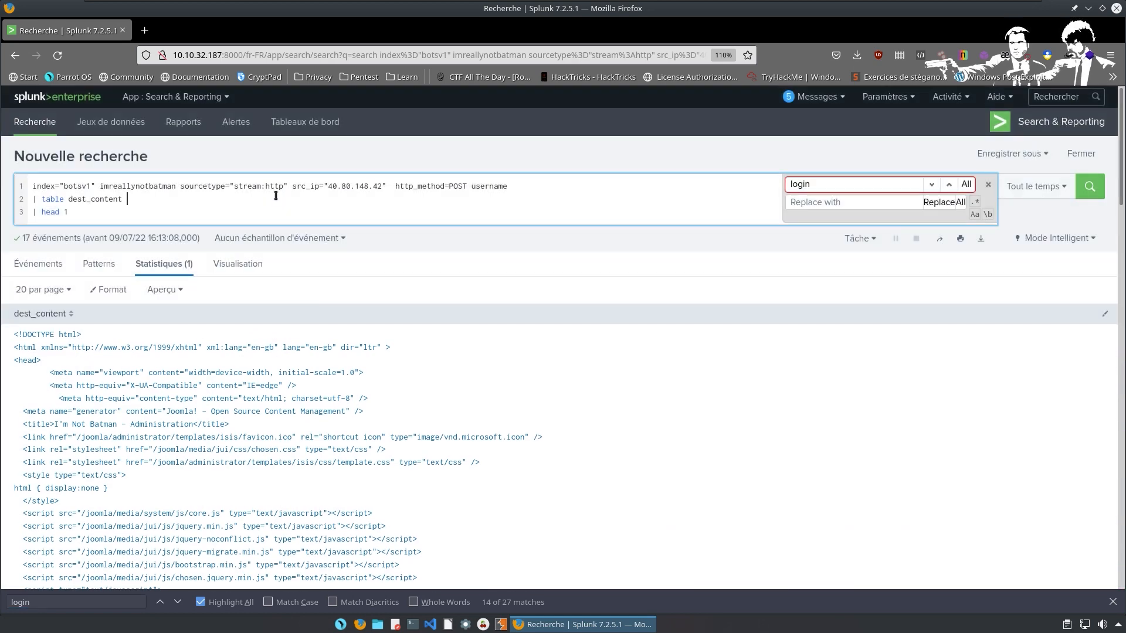
key(Down)
key(BackSpace)
key(BackSpace)
key(BackSpace)
key(BackSpace)
key(BackSpace)
key(BackSpace)
key(BackSpace)
key(BackSpace)
key(BackSpace)
key(BackSpace)
key(BackSpace)
key(BackSpace)
key(BackSpace)
key(BackSpace)
key(BackSpace)
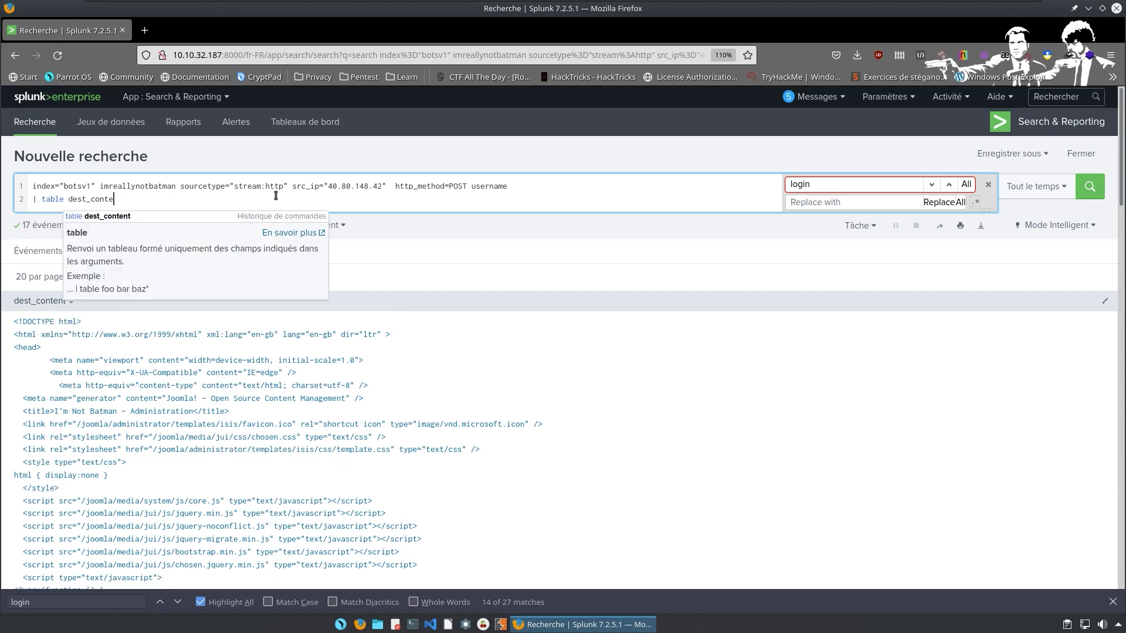
key(BackSpace)
key(BackSpace)
key(BackSpace)
key(BackSpace)
key(BackSpace)
key(BackSpace)
key(BackSpace)
key(BackSpace)
key(BackSpace)
key(BackSpace)
key(BackSpace)
key(BackSpace)
key(BackSpace)
key(BackSpace)
key(BackSpace)
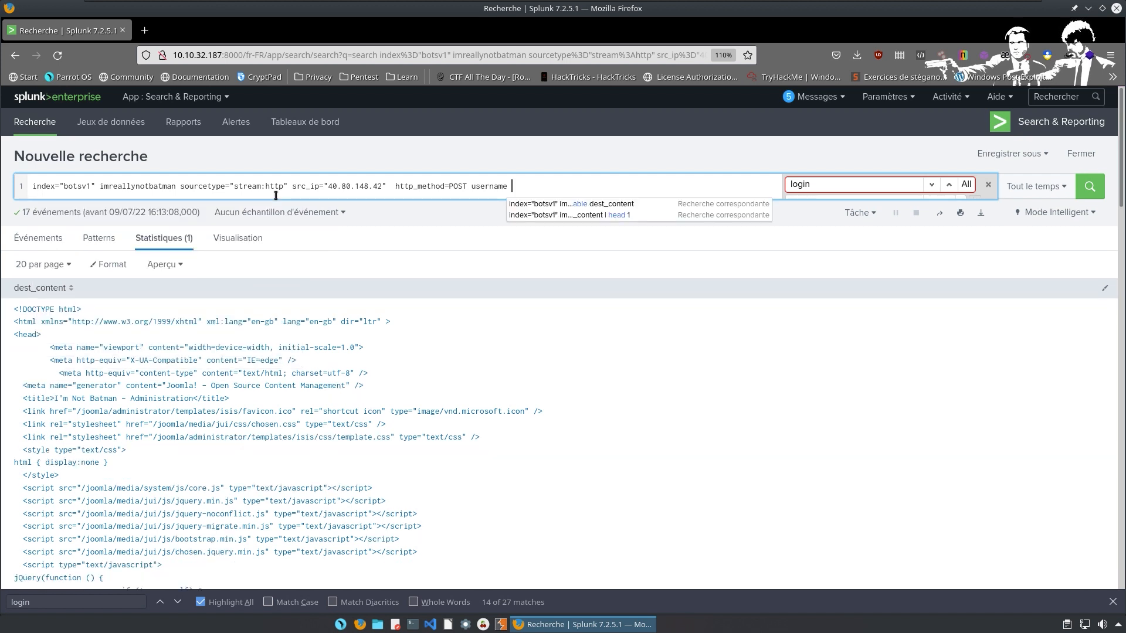
key(BackSpace)
key(BackSpace)
key(BackSpace)
key(BackSpace)
key(BackSpace)
key(BackSpace)
key(BackSpace)
key(BackSpace)
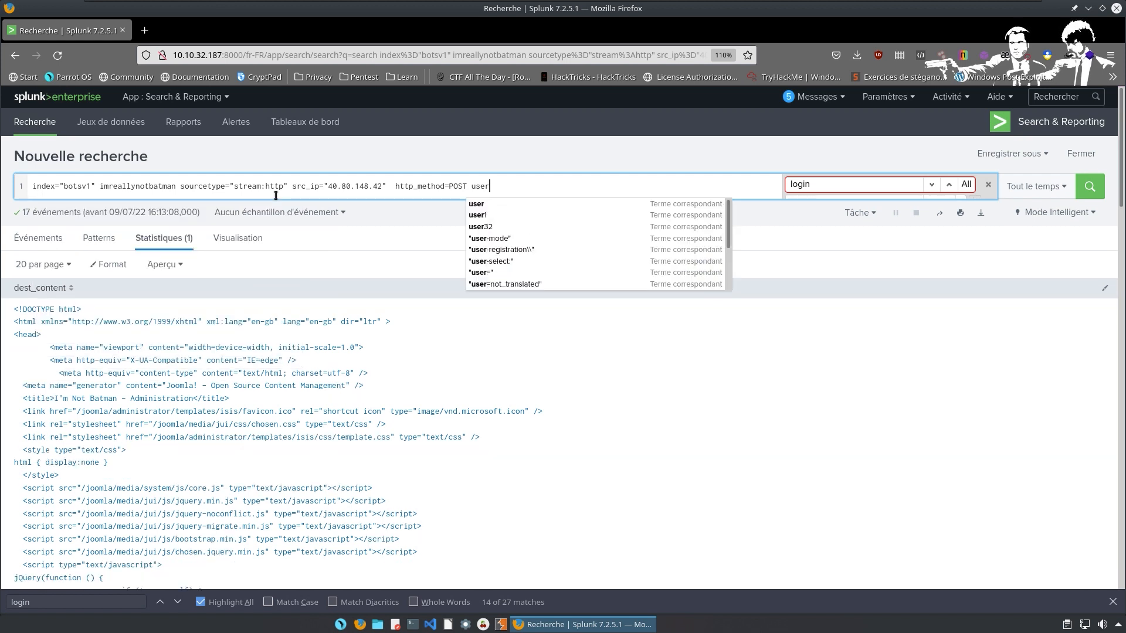
key(BackSpace)
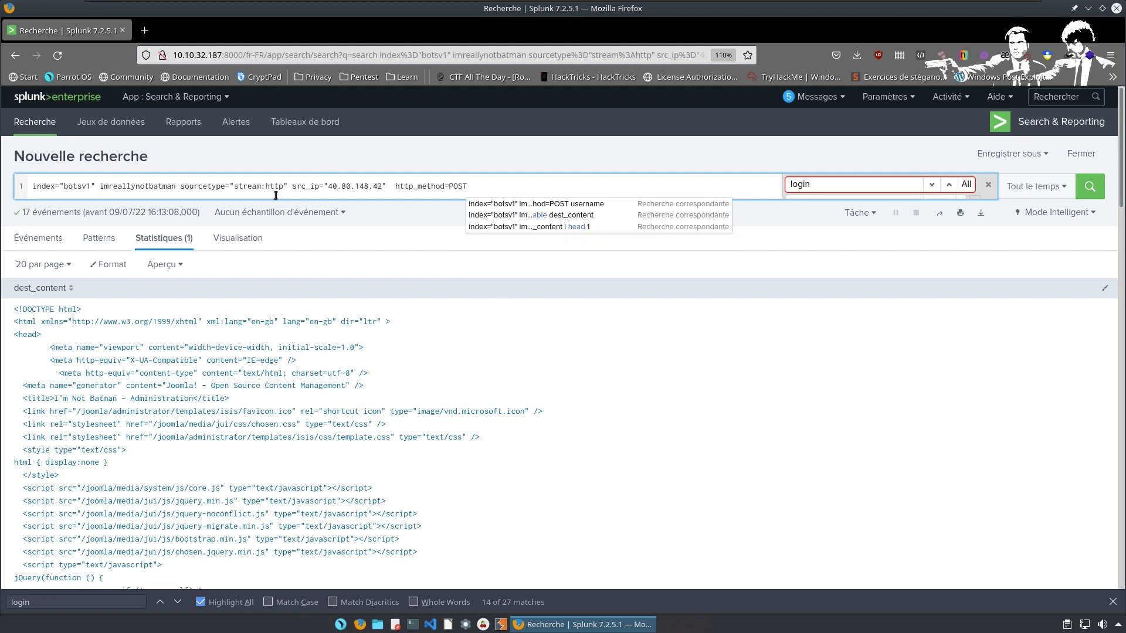
Add form_data=*username*passwd* to the search and run it, returning one POST event.
text(for)
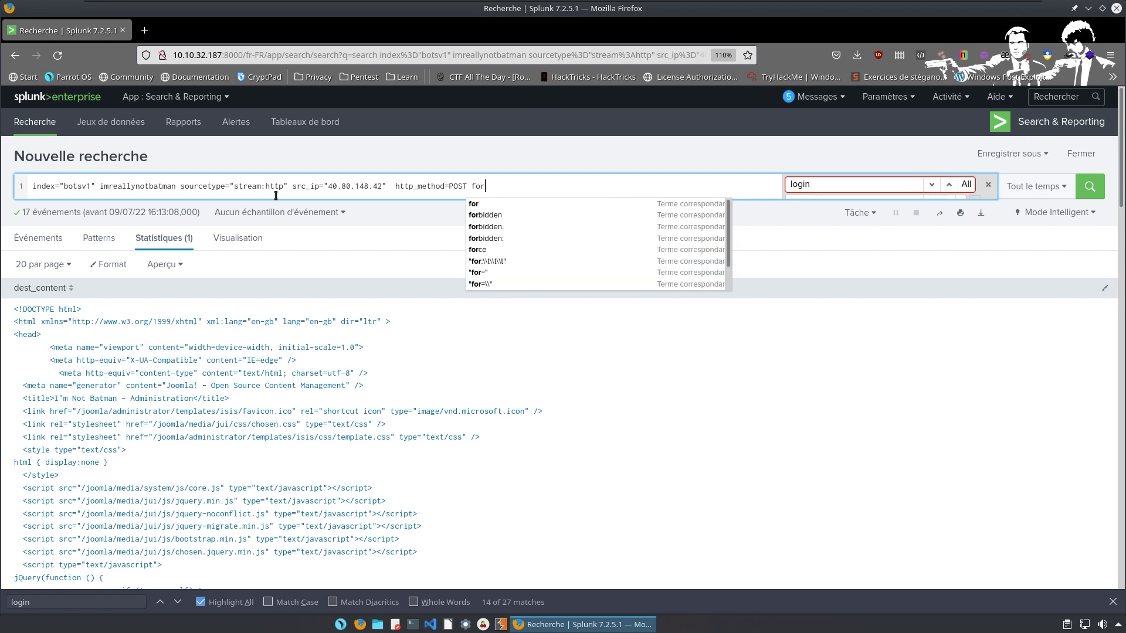
text(m_data)
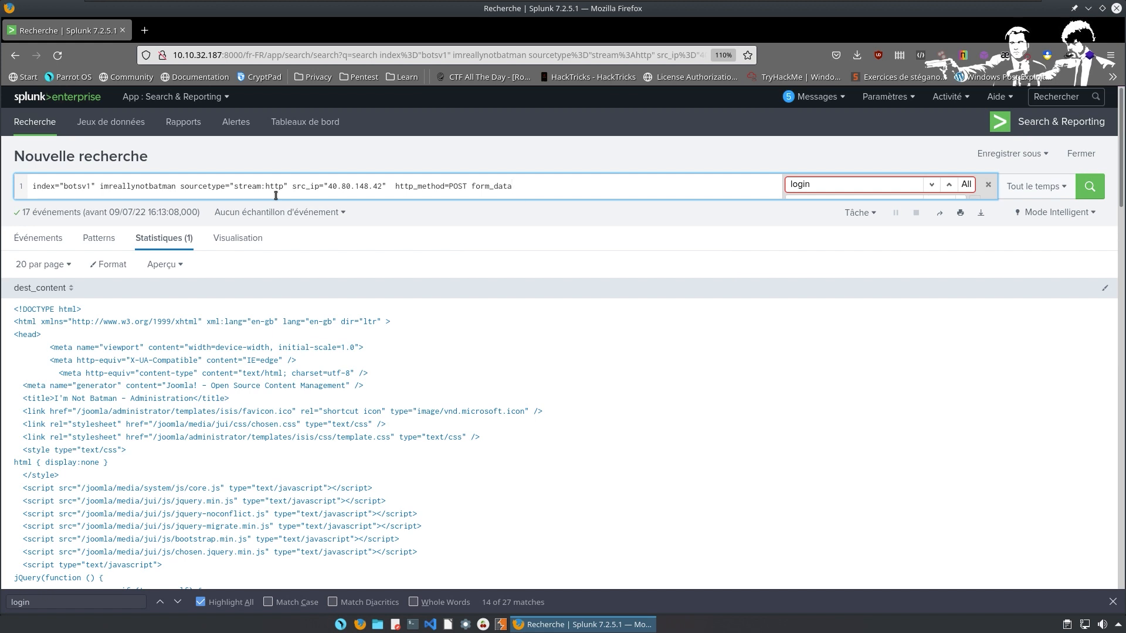
text(=*username)
text(*passwd*)
key(Return)
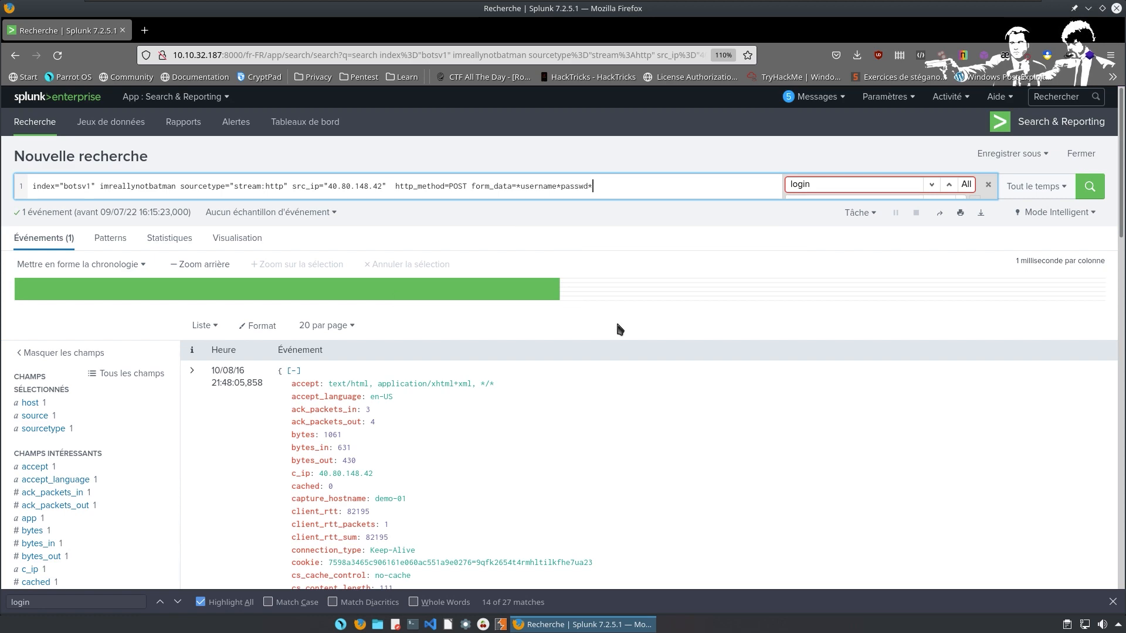
Append '| stats count by src_ip' on a new line and run it, giving 40.80.148.42 with count 1.
scroll(648, 346, down, 7)
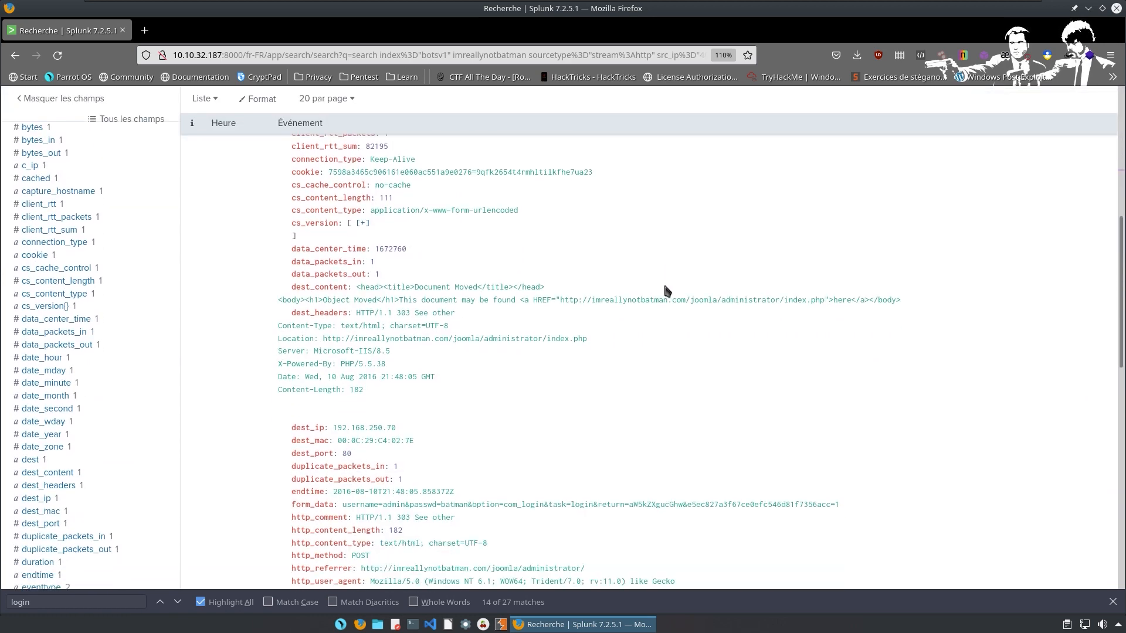
scroll(650, 298, down, 3)
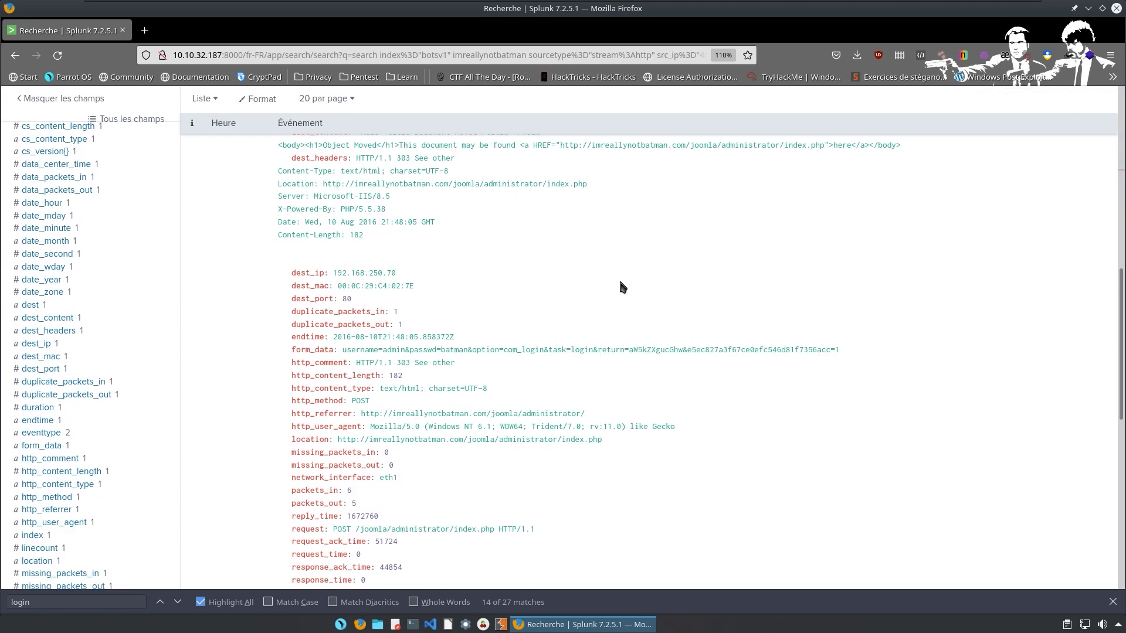
scroll(615, 281, down, 6)
scroll(587, 258, up, 8)
scroll(545, 229, up, 8)
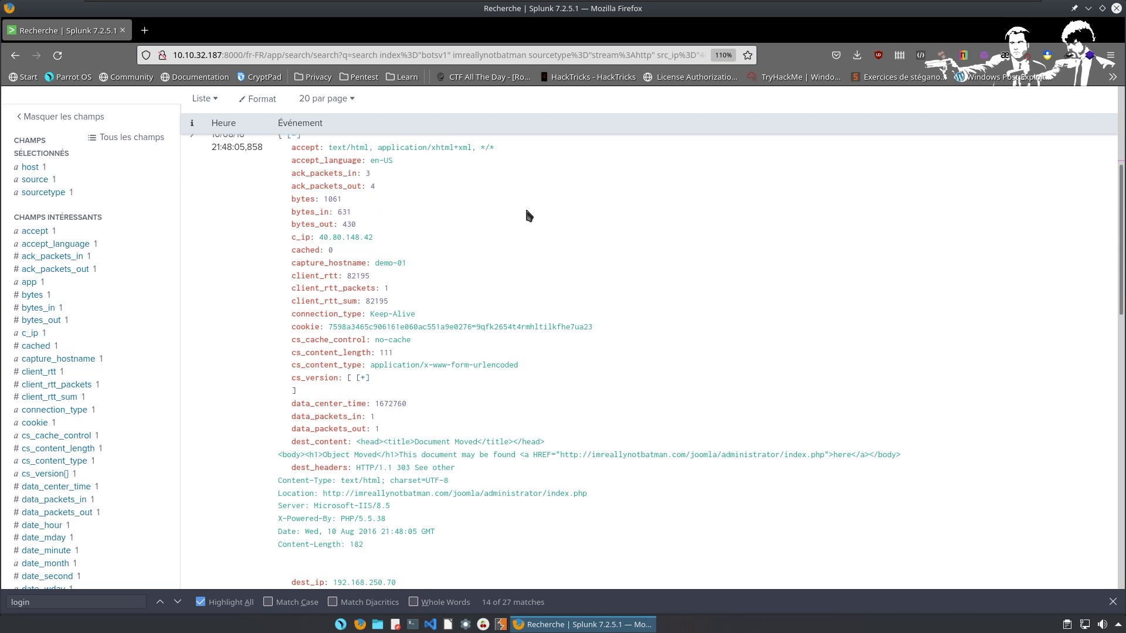
click(625, 191)
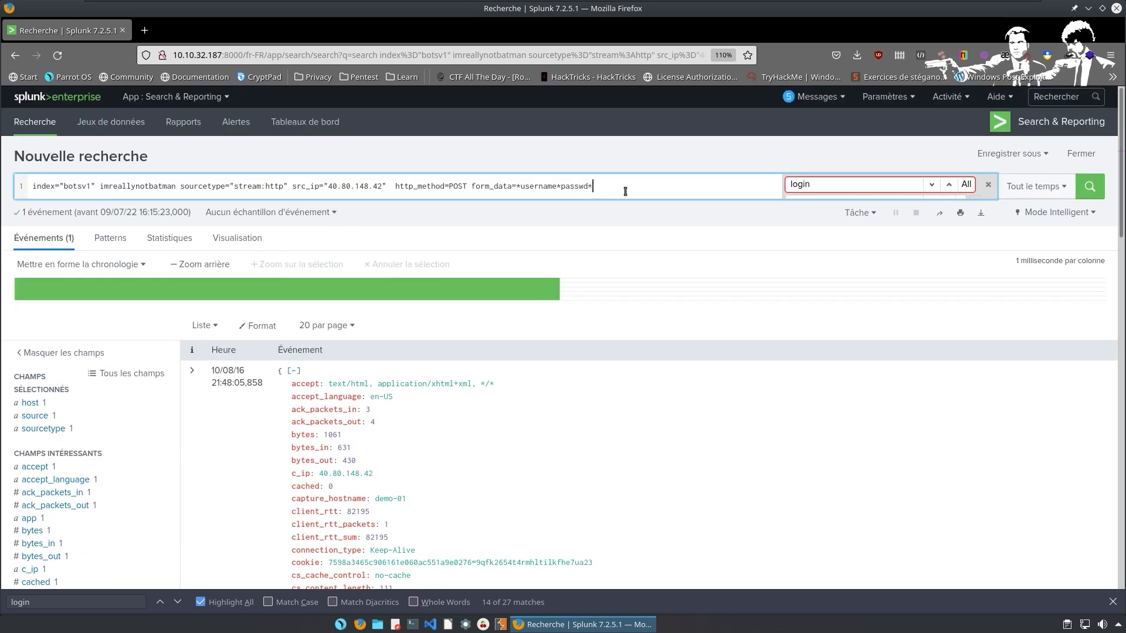
key(shift+Return)
text(| )
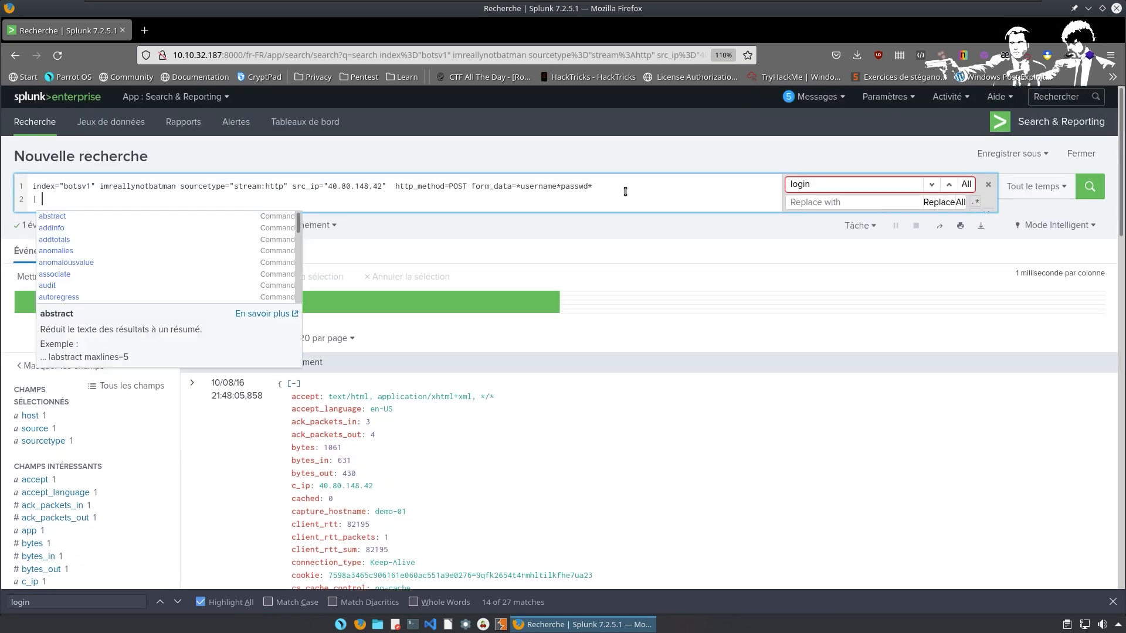
text(s)
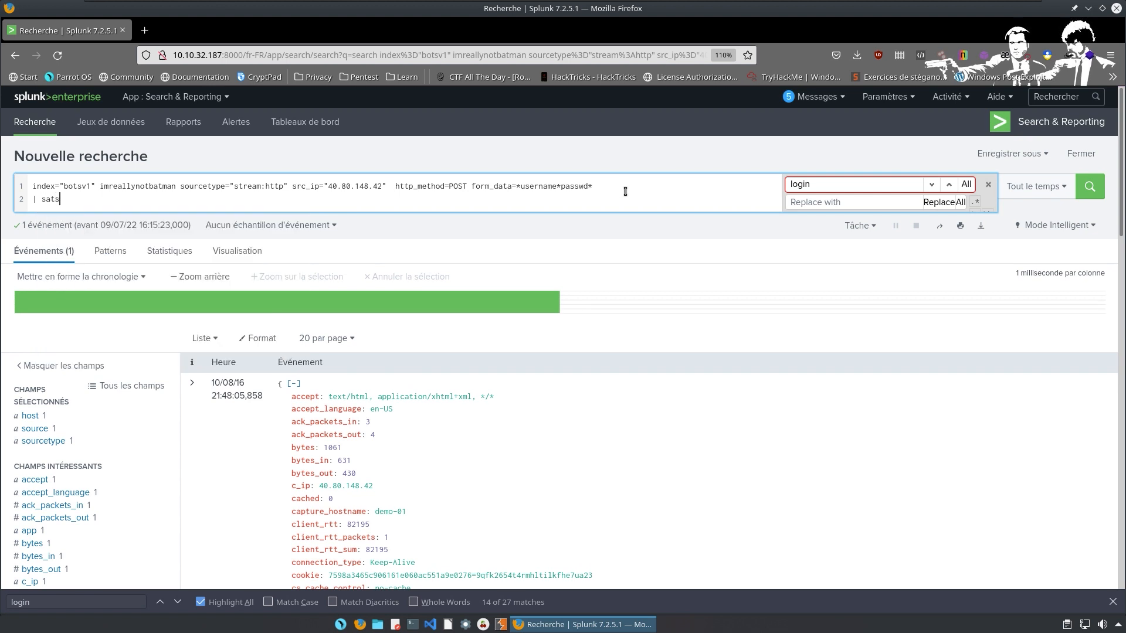
text(tats)
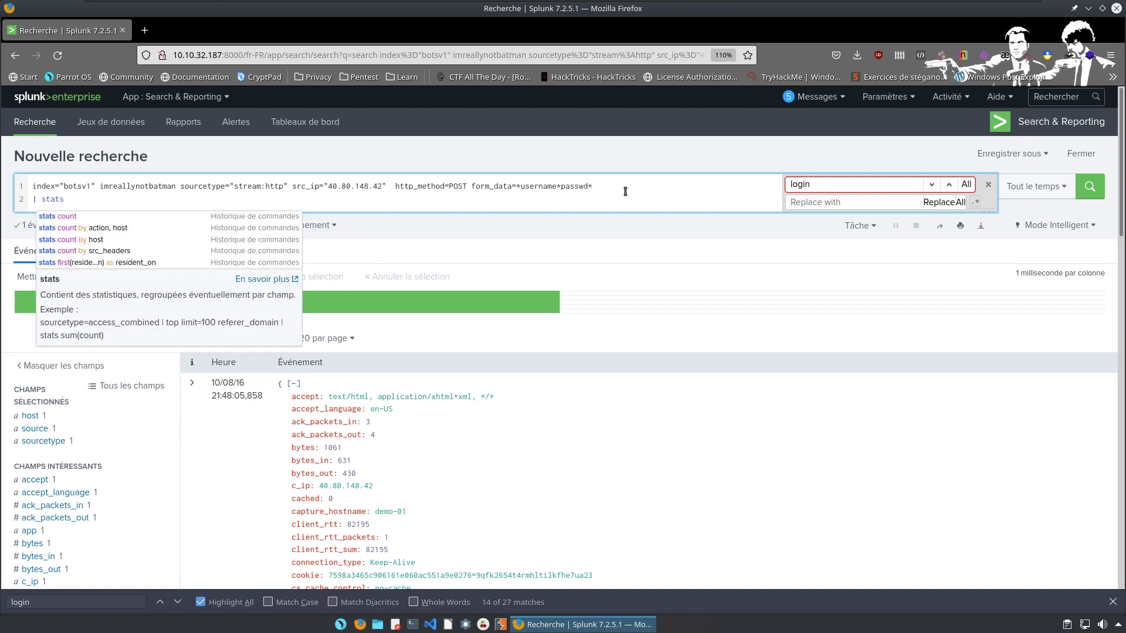
text( count )
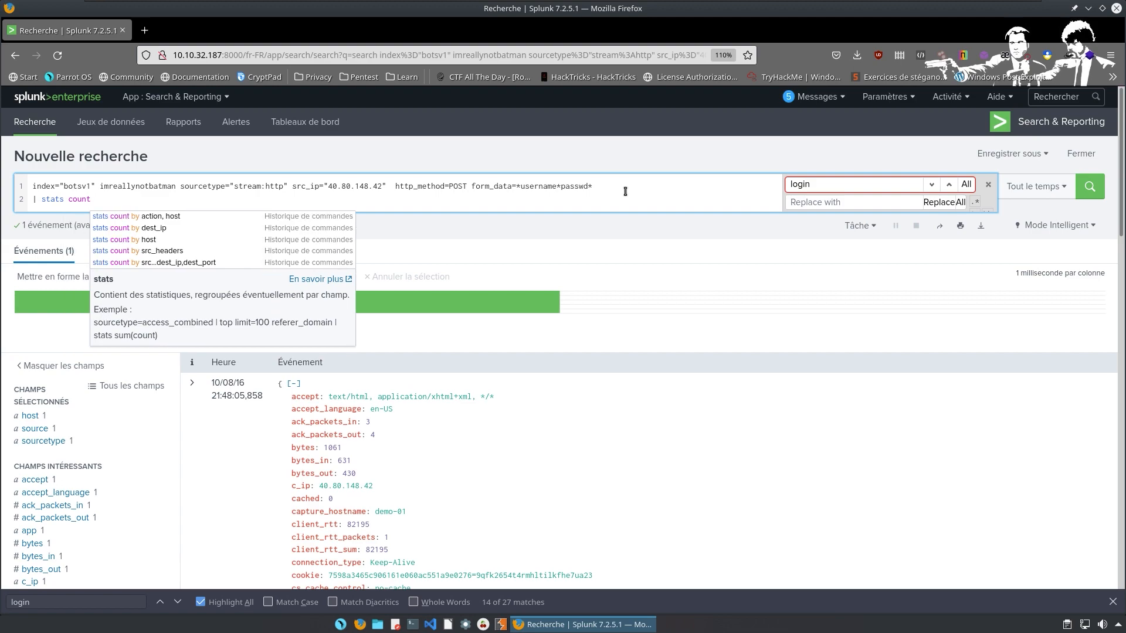
text(by)
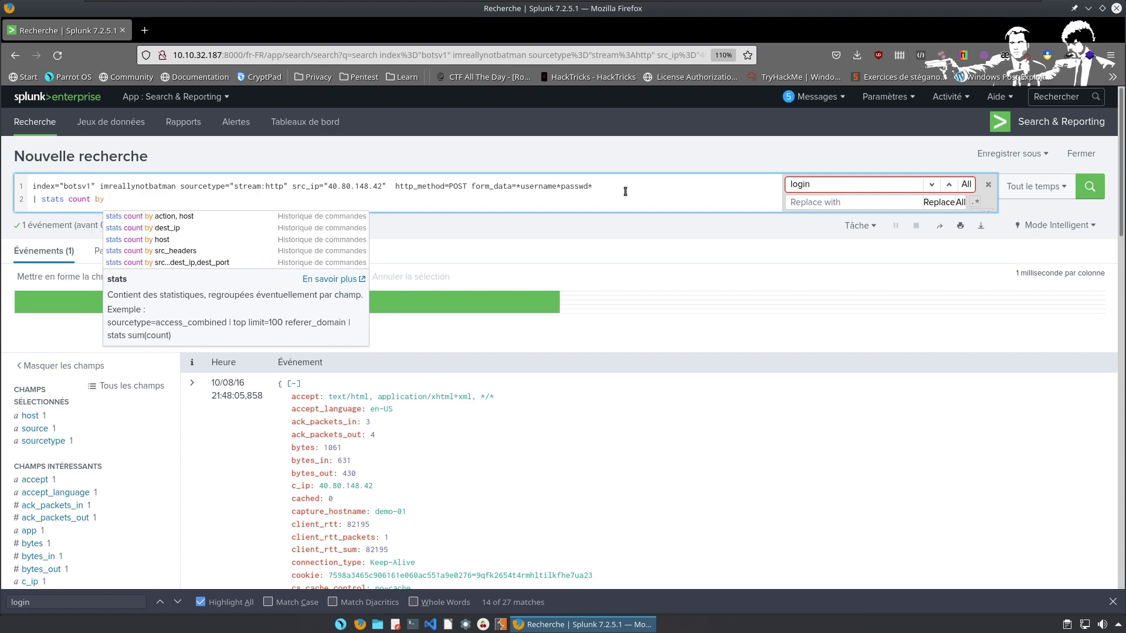
key(ctrl+alt+Right)
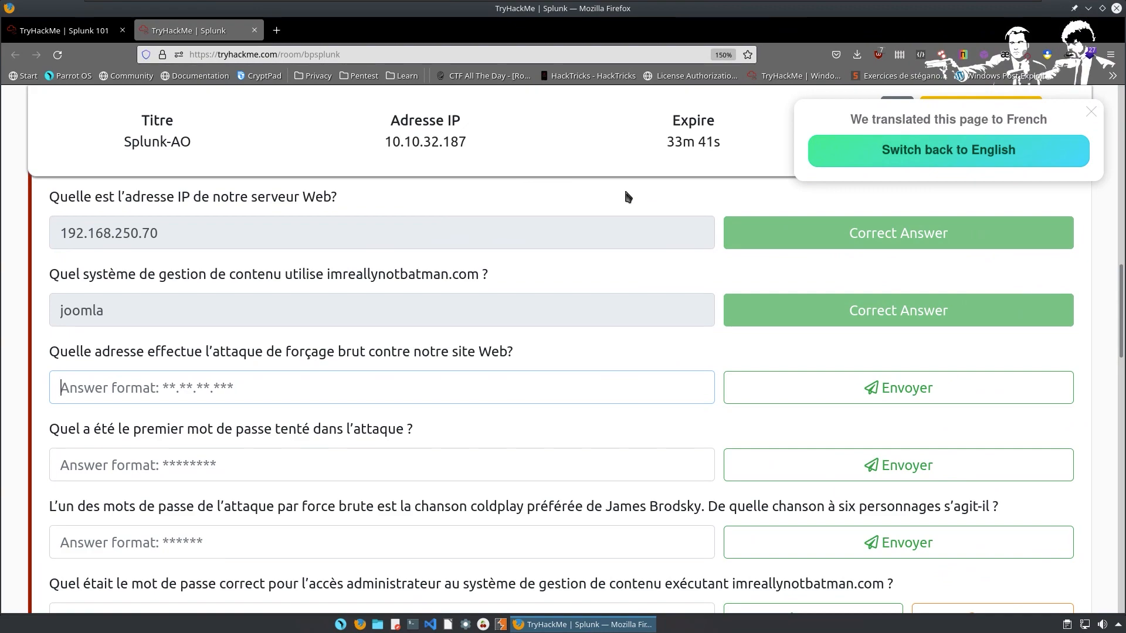
key(ctrl+alt+Left)
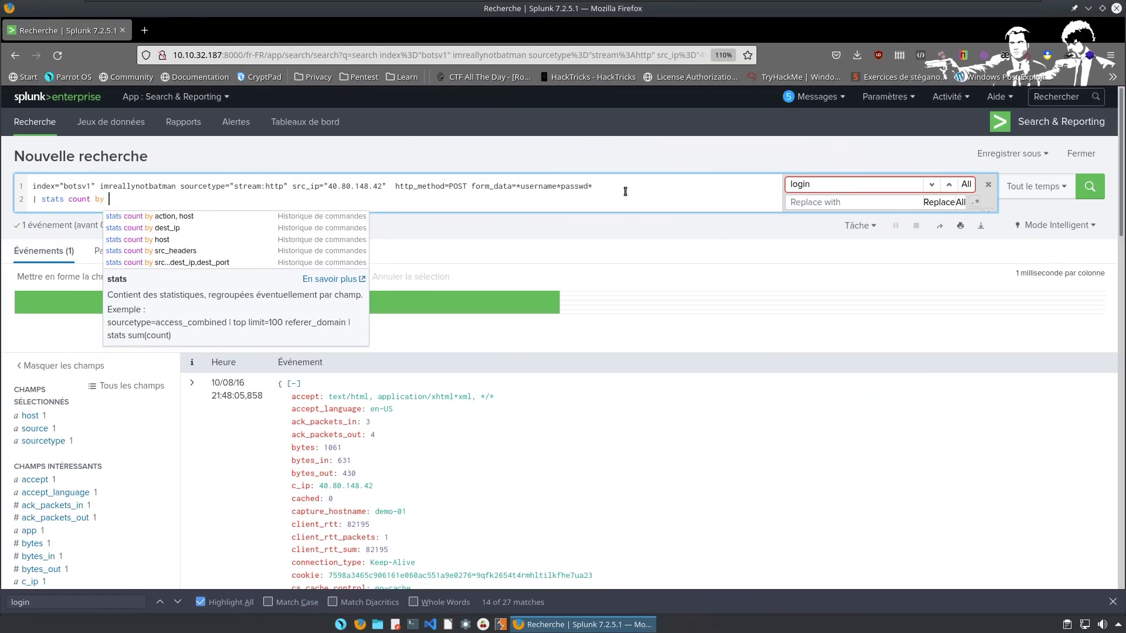
text(src_)
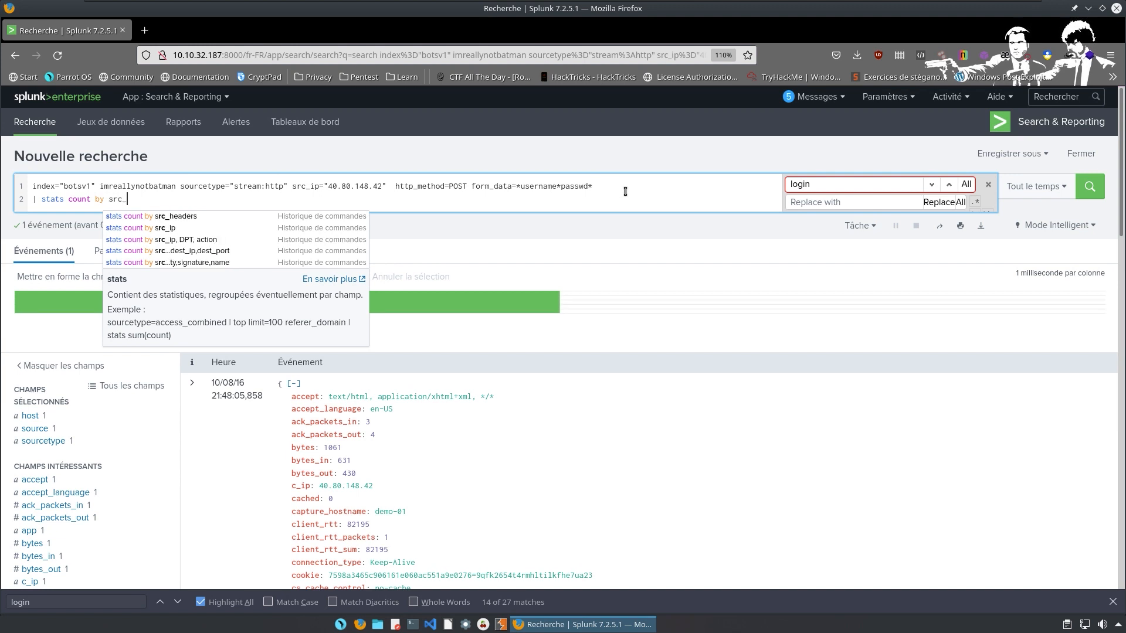
text(ip*)
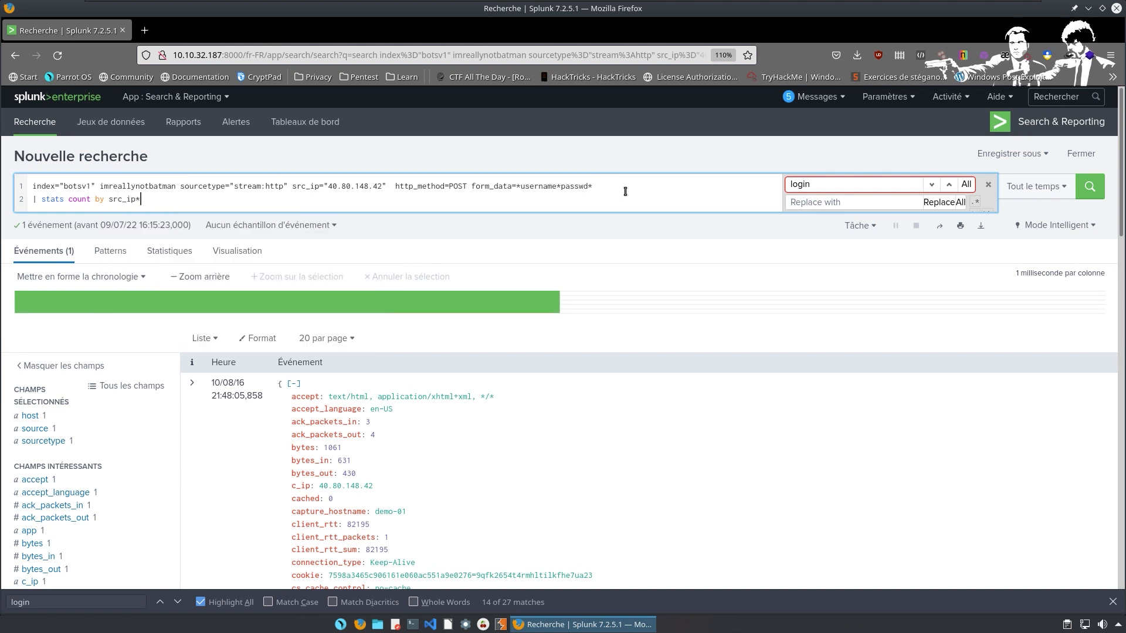
key(BackSpace)
key(Return)
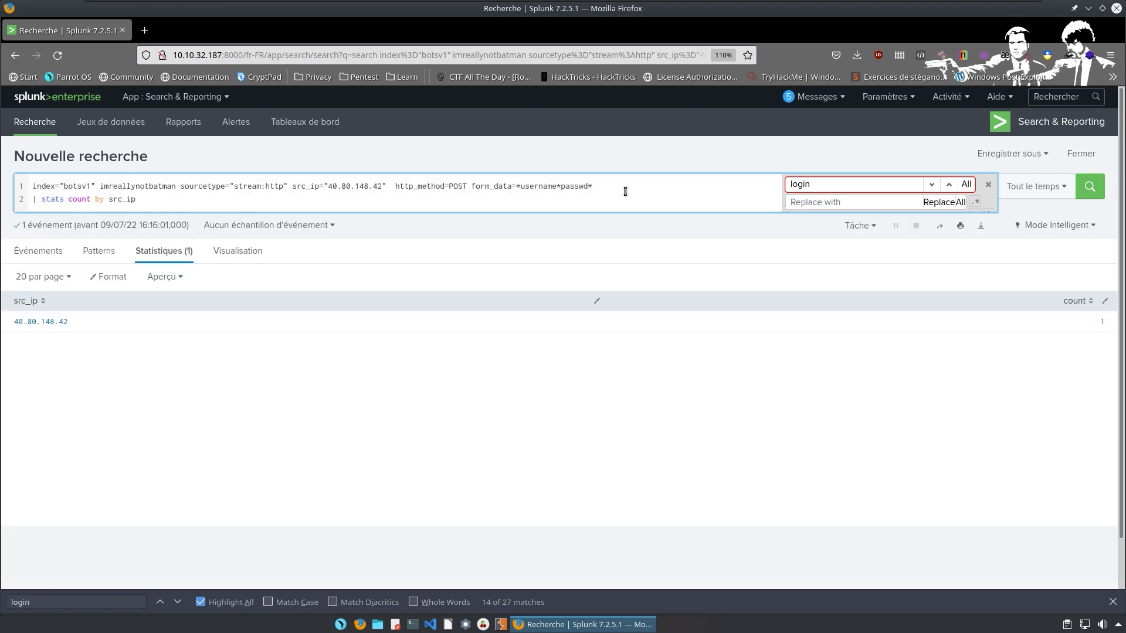
Submit 40.80.148.42 as the brute-force attacker address on TryHackMe; it is rejected.
drag(90, 323, 12, 322)
key(ctrl+c)
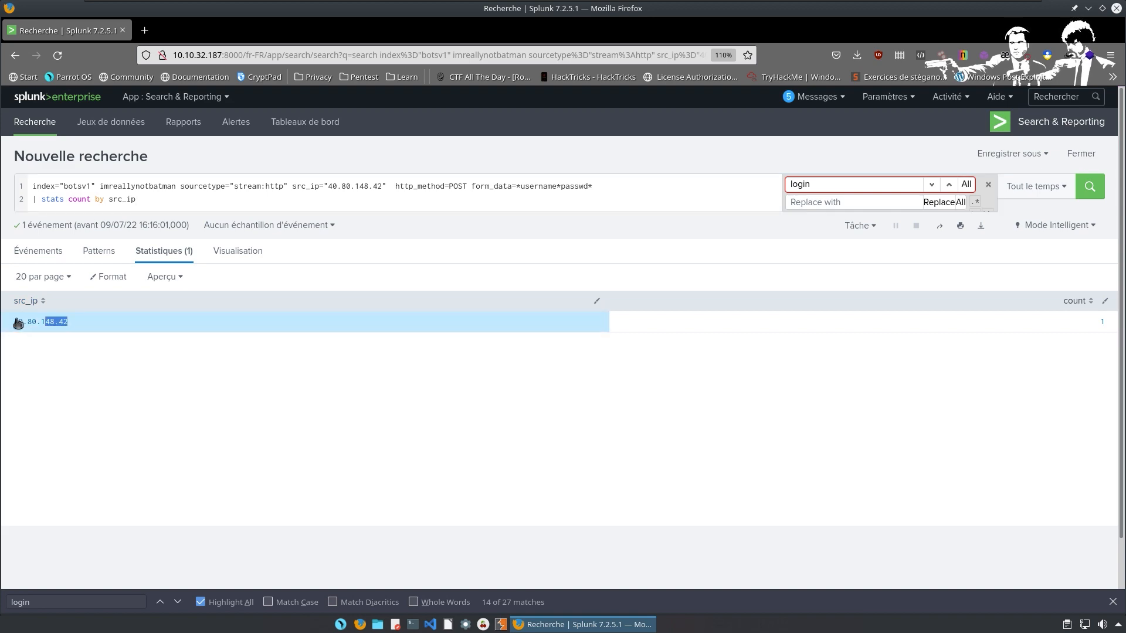
click(170, 199)
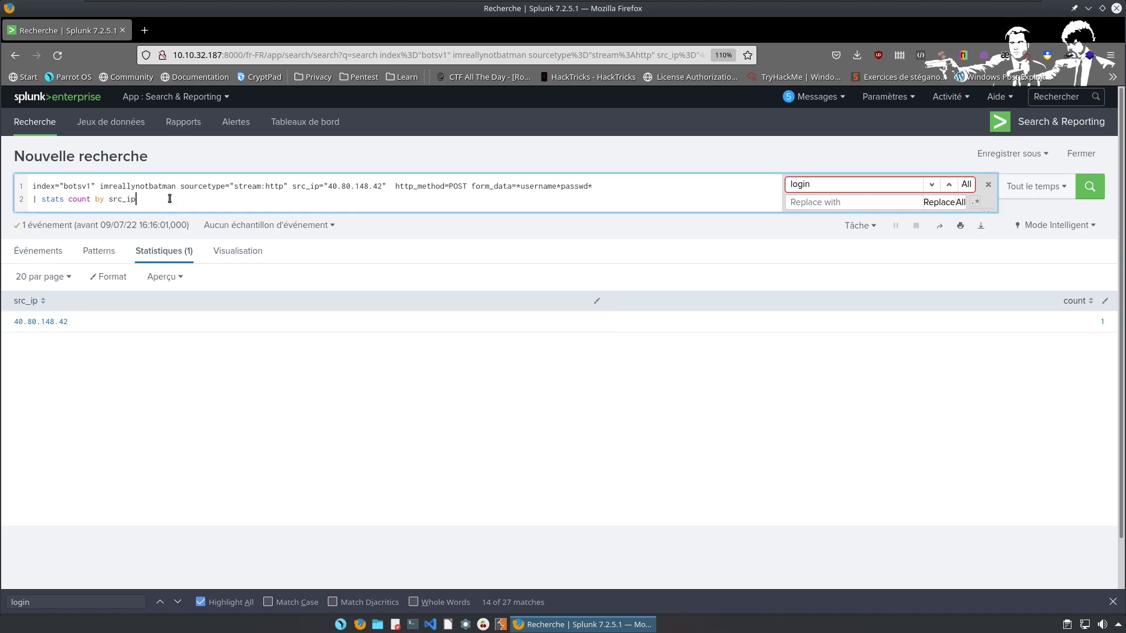
key(alt+Tab)
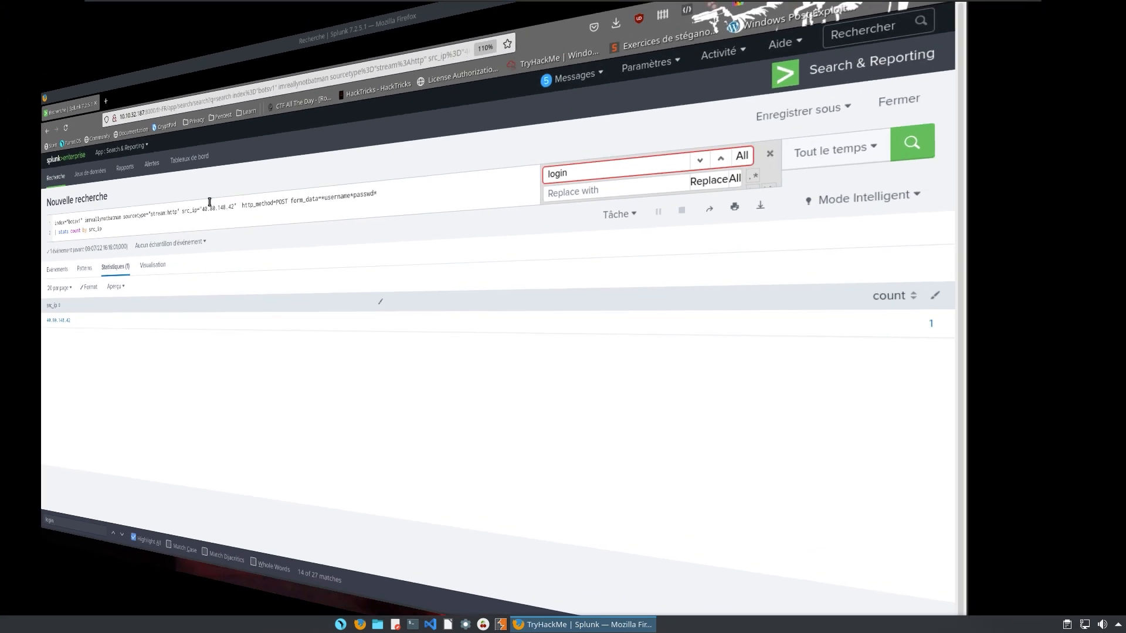
key(ctrl+v)
key(Return)
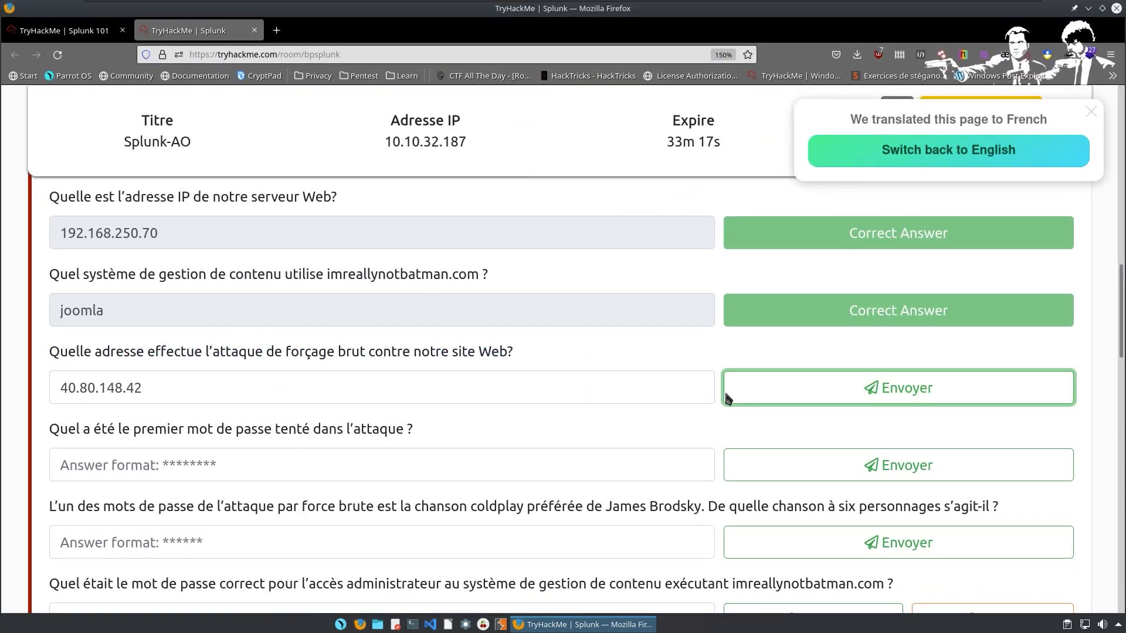
click(749, 390)
click(290, 378)
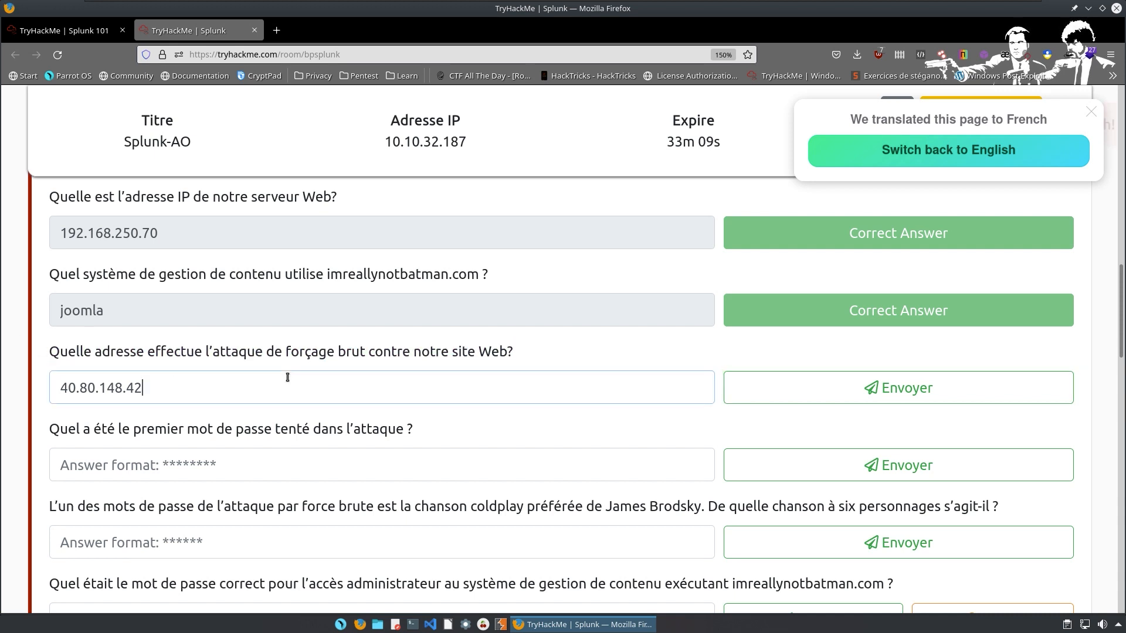
key(alt+Tab)
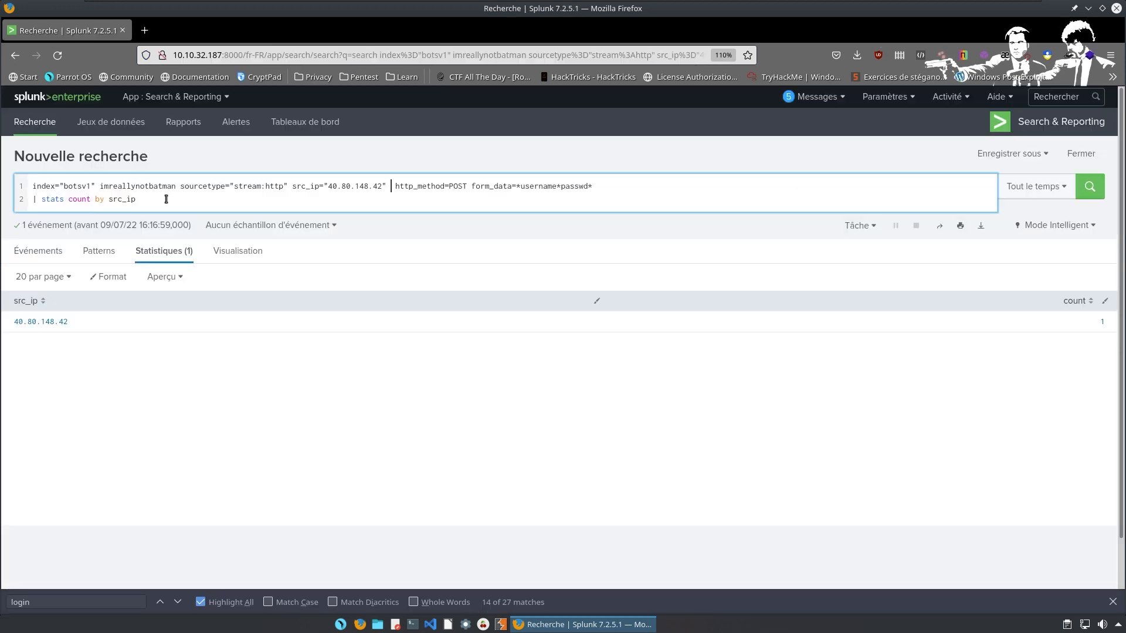
Remove the src_ip="40.80.148.42" filter and rerun, revealing 23.22.63.114 with 412 login POSTs.
key(Delete)
key(BackSpace)
key(BackSpace)
key(BackSpace)
key(BackSpace)
key(BackSpace)
key(BackSpace)
key(BackSpace)
key(BackSpace)
key(BackSpace)
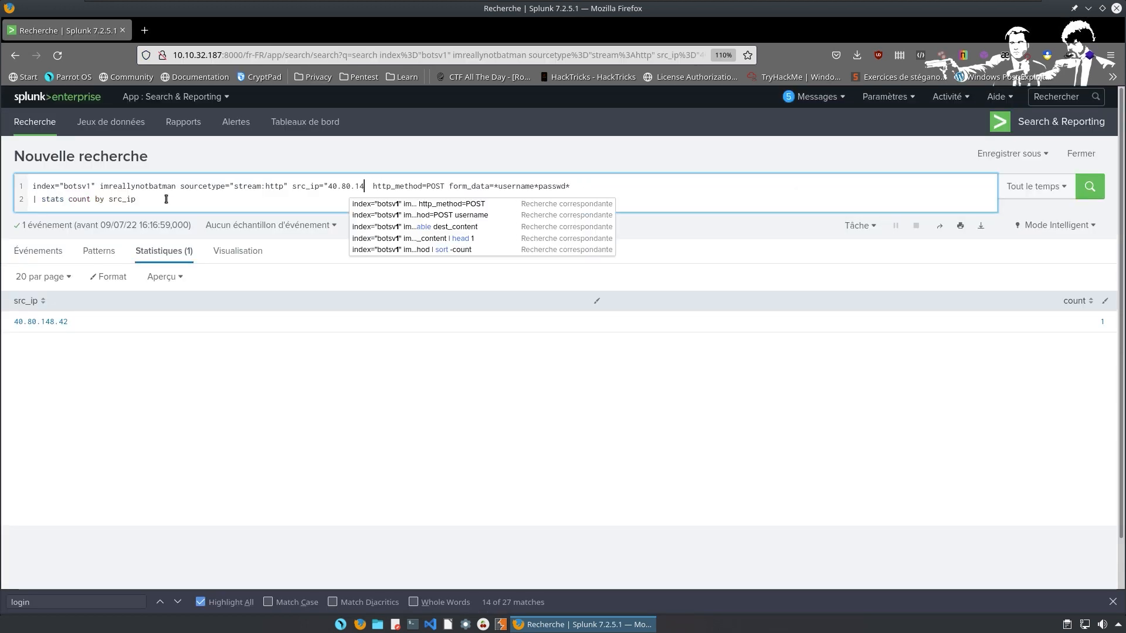
key(BackSpace)
key(BackSpace)
key(BackSpace)
key(BackSpace)
key(BackSpace)
key(BackSpace)
key(BackSpace)
key(BackSpace)
key(BackSpace)
key(BackSpace)
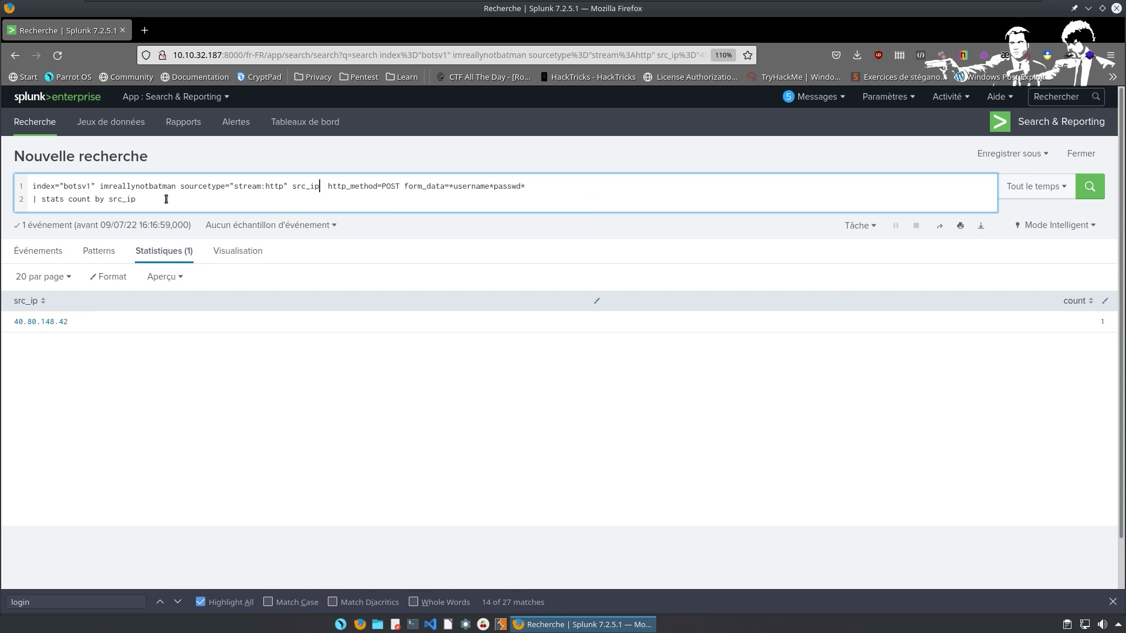
key(BackSpace)
key(Return)
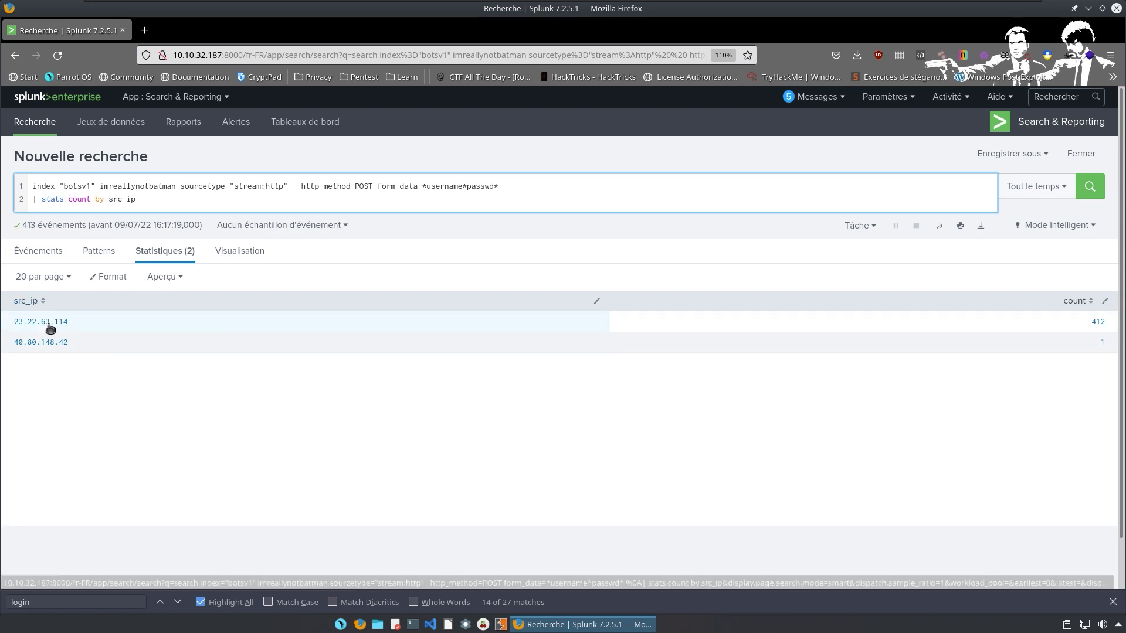
drag(82, 323, 7, 323)
key(ctrl+c)
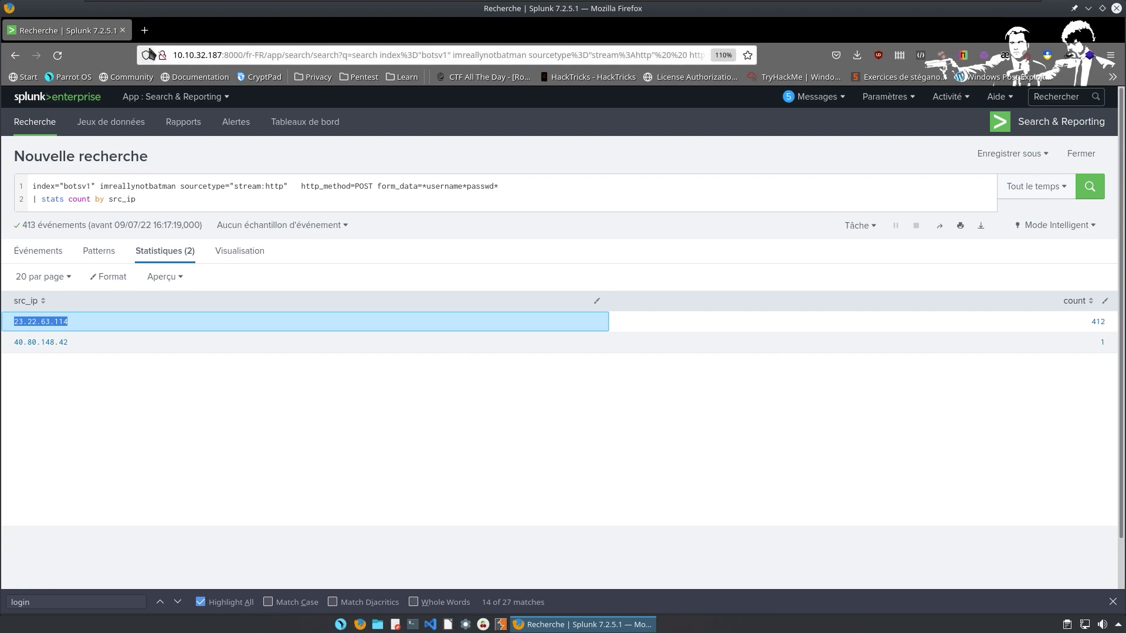
Replace the TryHackMe answer with 23.22.63.114 and submit it as the brute-force address.
click(144, 30)
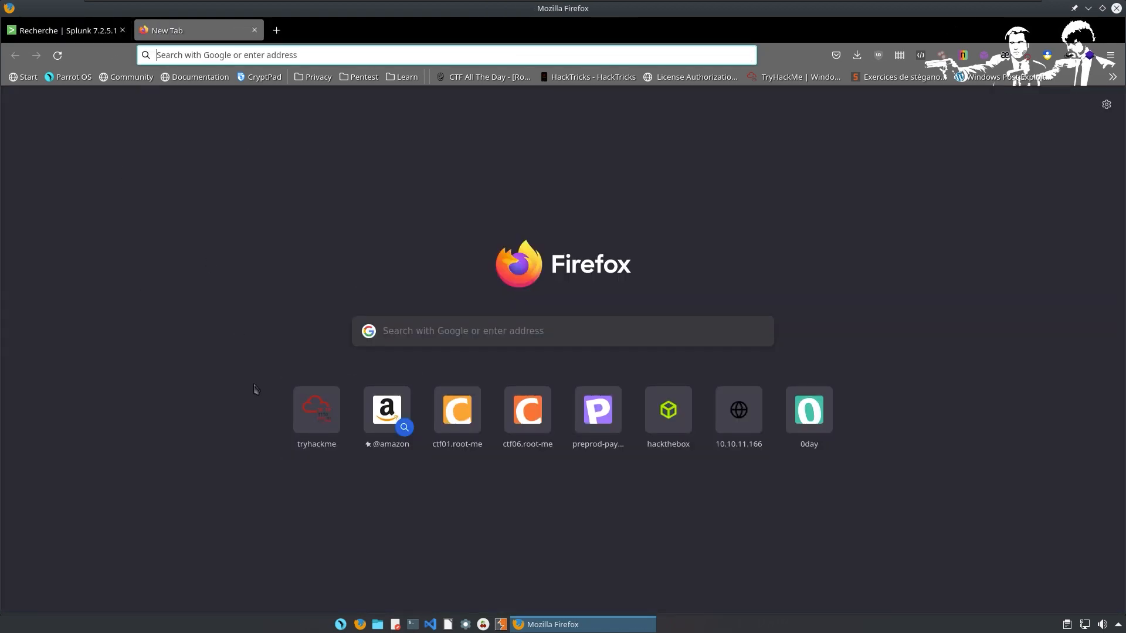
key(ctrl+alt+Right)
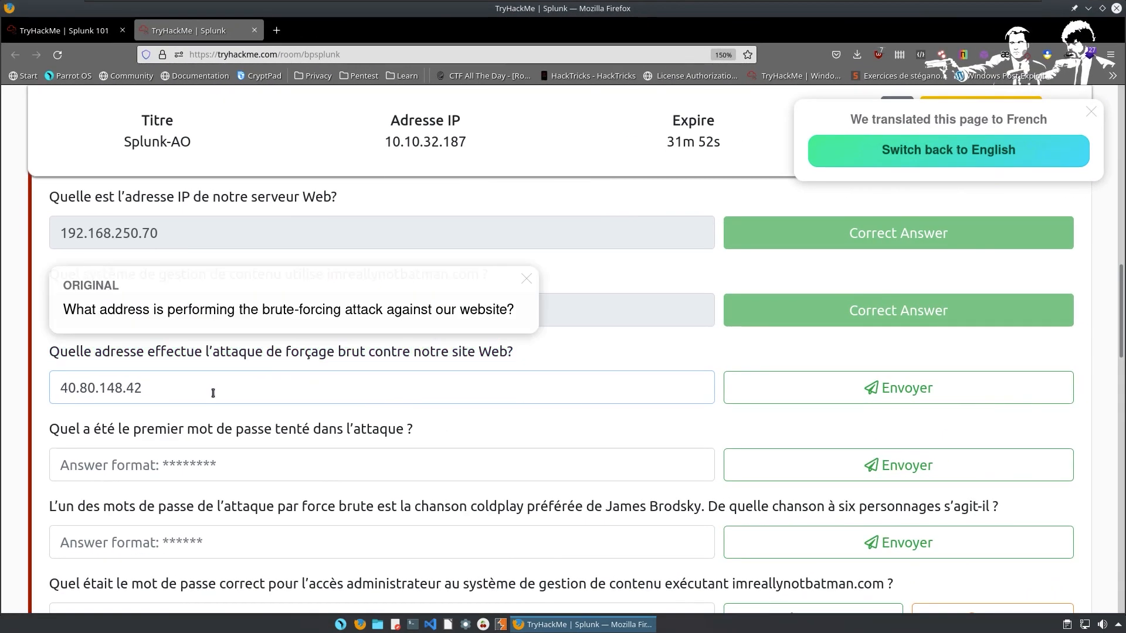
drag(213, 392, 55, 378)
key(ctrl+v)
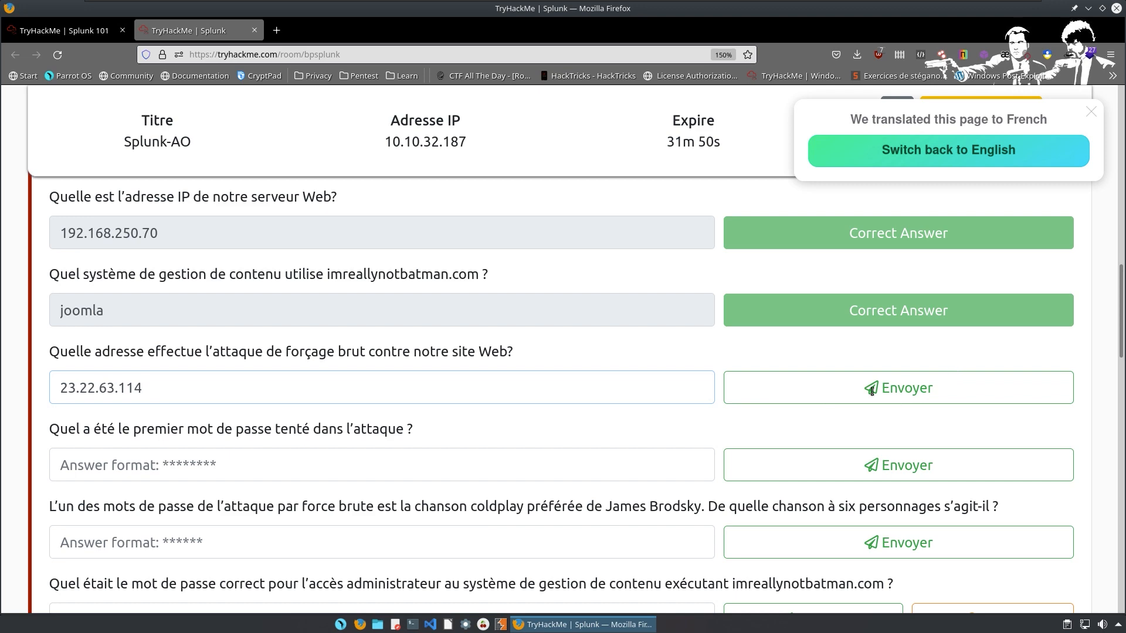
click(871, 391)
click(58, 33)
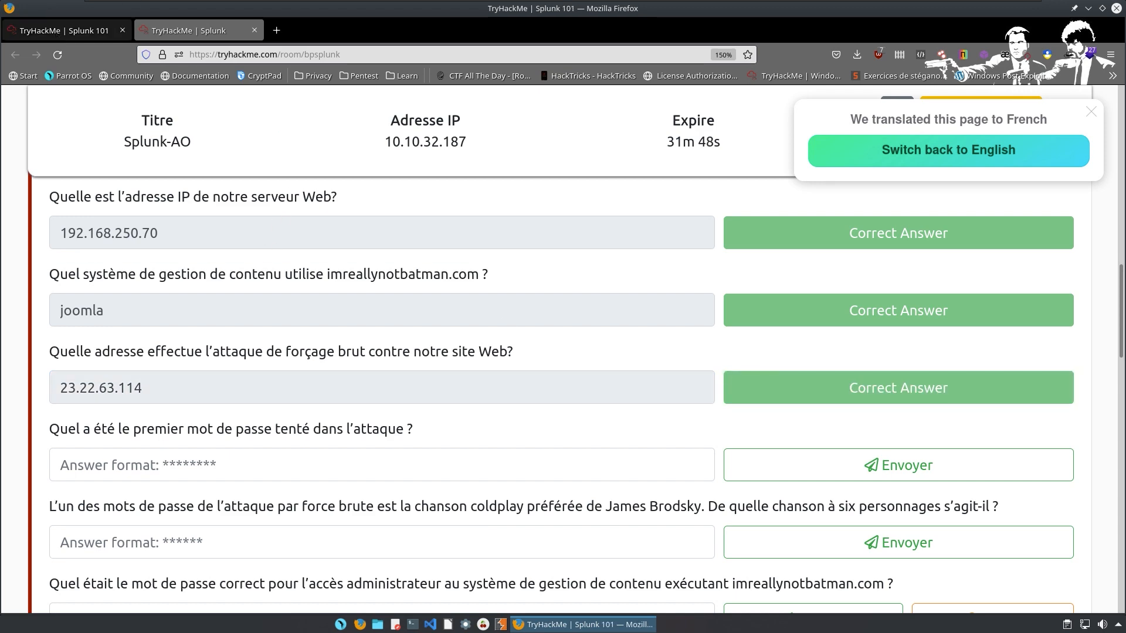
click(192, 30)
key(ctrl+alt+Left)
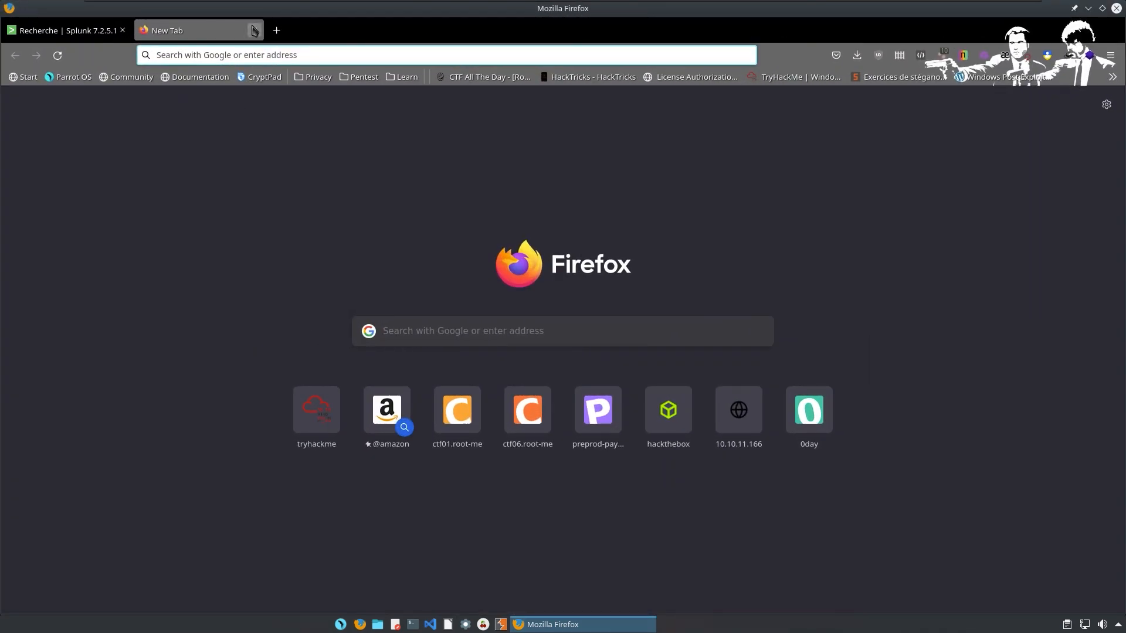
Close the blank tab, delete the '| stats count by src_ip' line and rerun to list raw events.
click(255, 29)
drag(164, 199, 31, 201)
key(BackSpace)
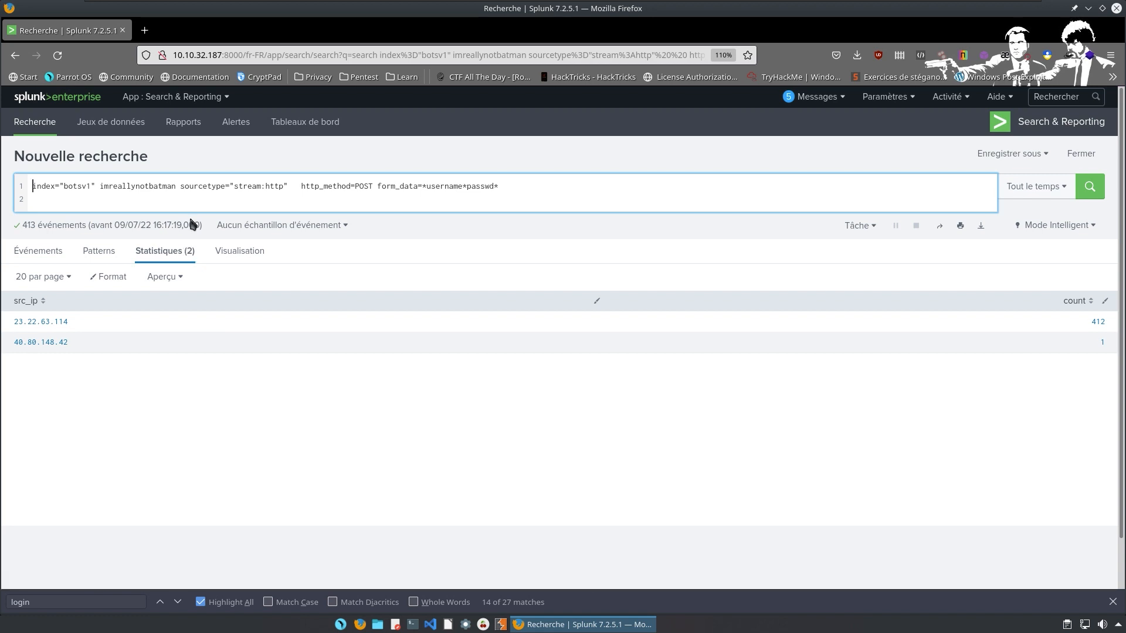
key(Return)
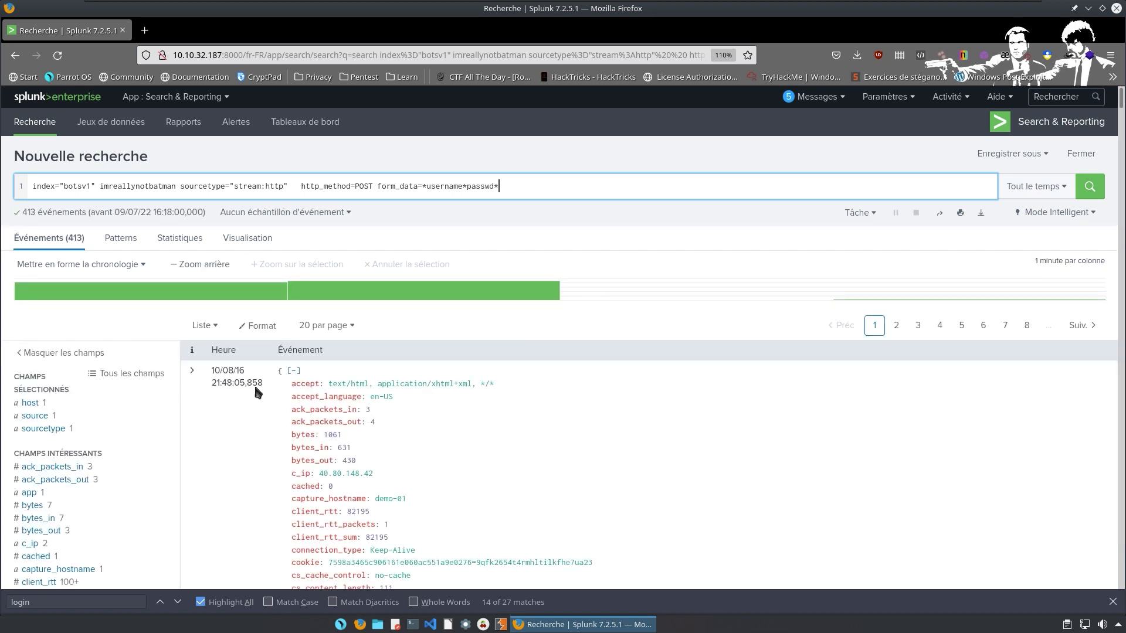
scroll(237, 384, down, 3)
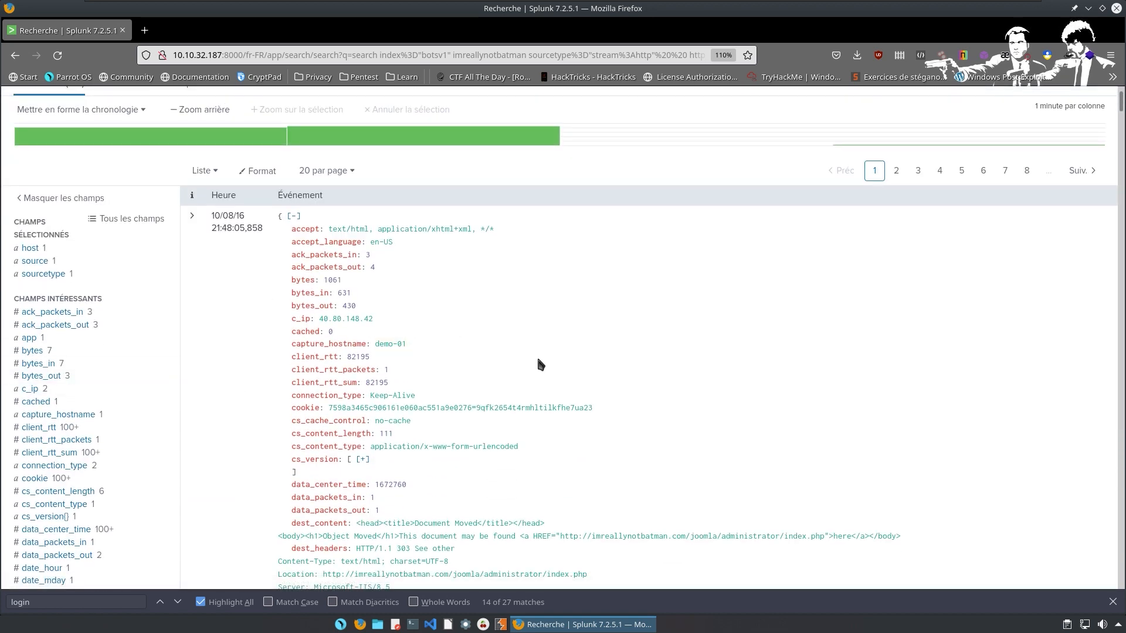
scroll(539, 364, down, 15)
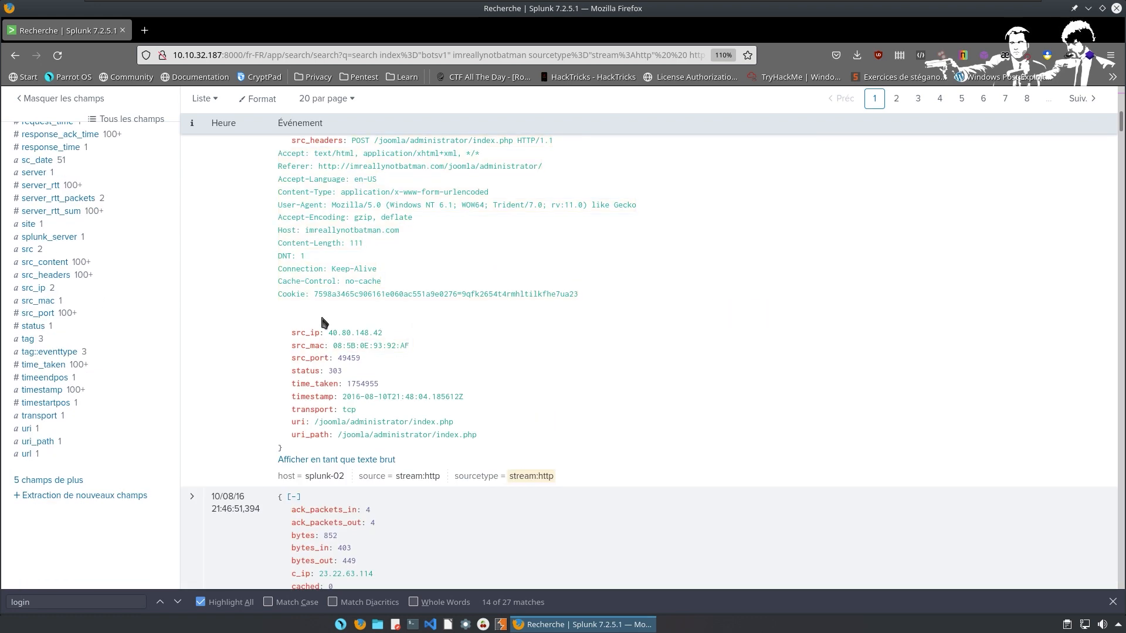
scroll(328, 316, down, 7)
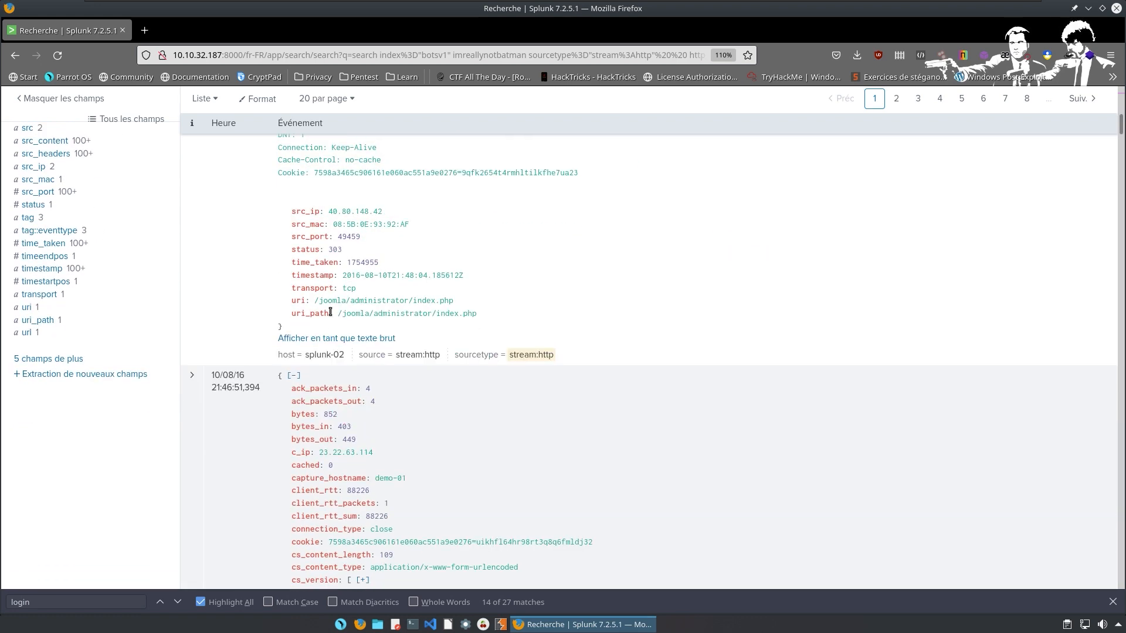
scroll(351, 334, down, 11)
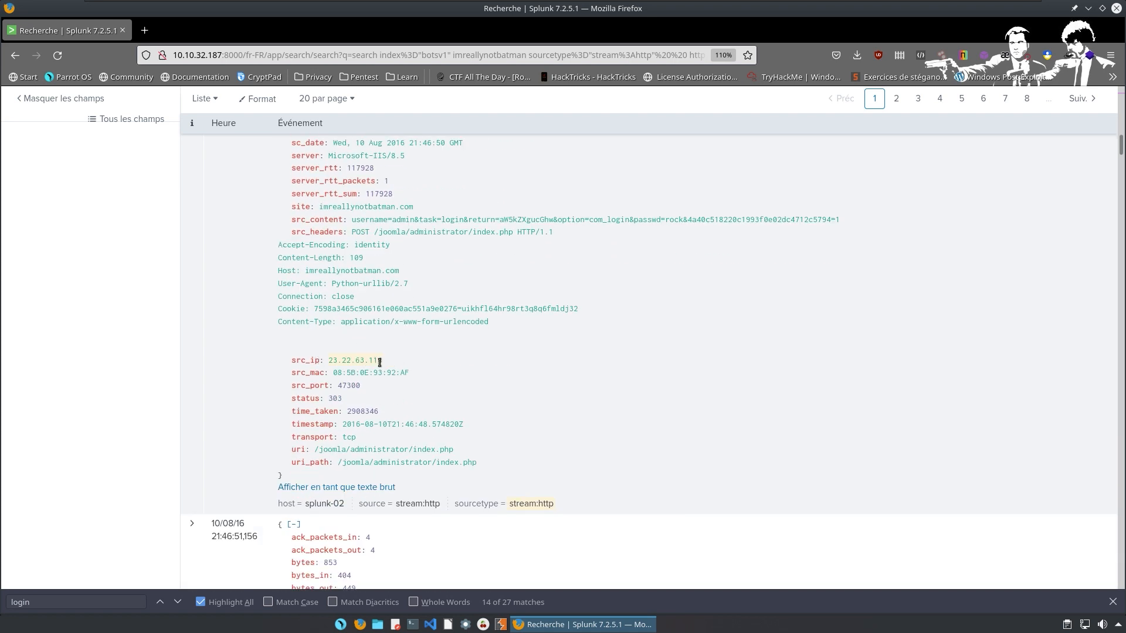
scroll(380, 361, down, 10)
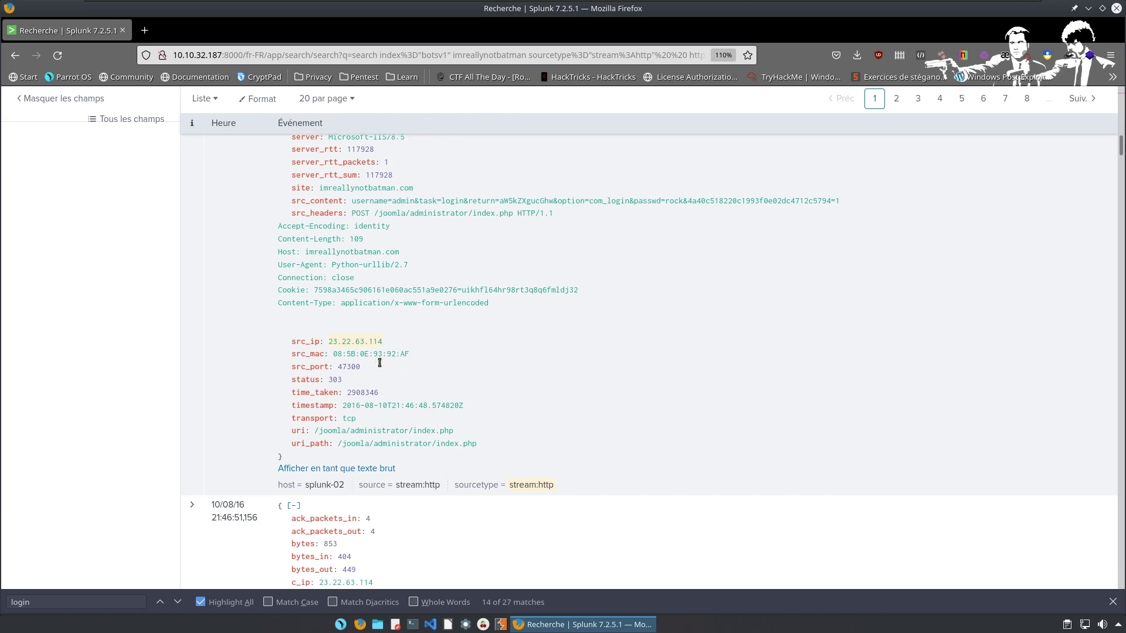
scroll(589, 351, down, 5)
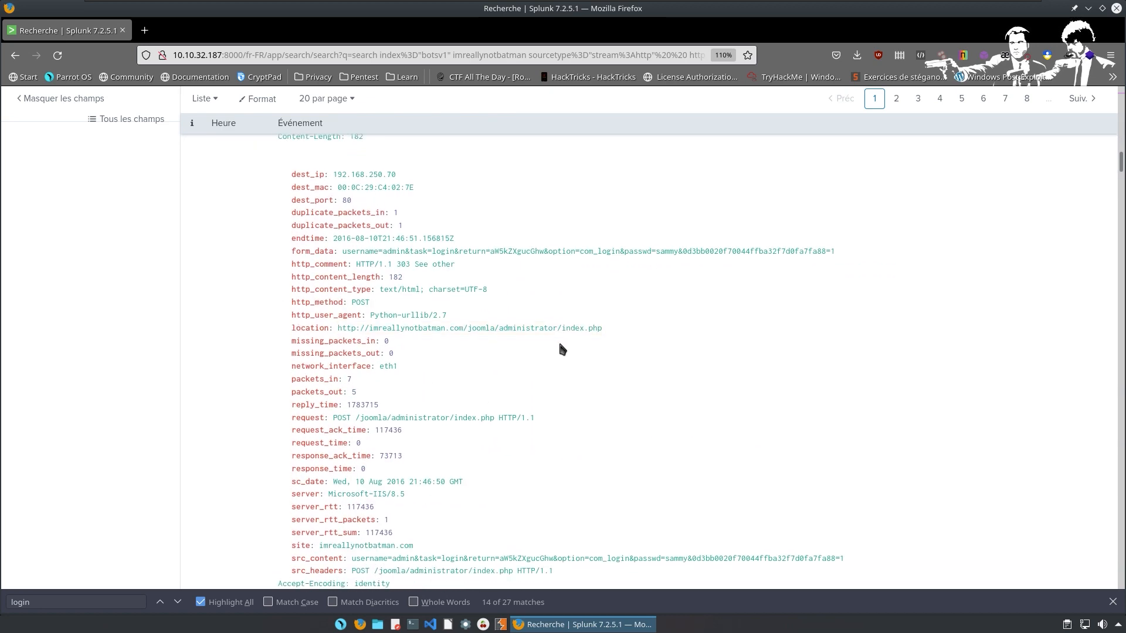
scroll(352, 165, down, 6)
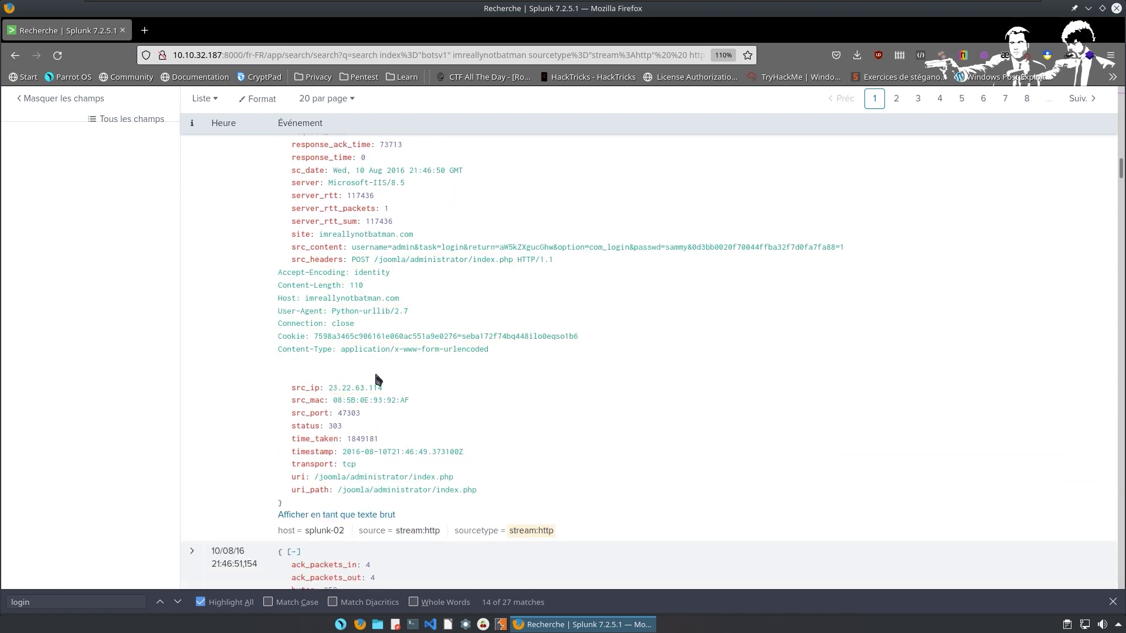
scroll(417, 382, down, 3)
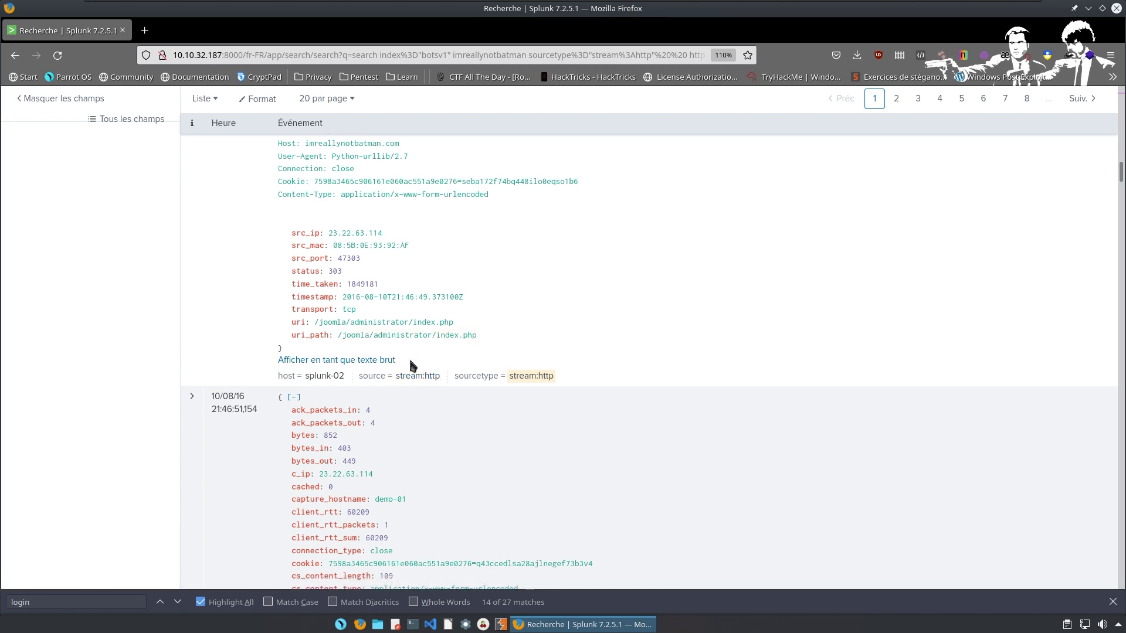
scroll(436, 343, down, 11)
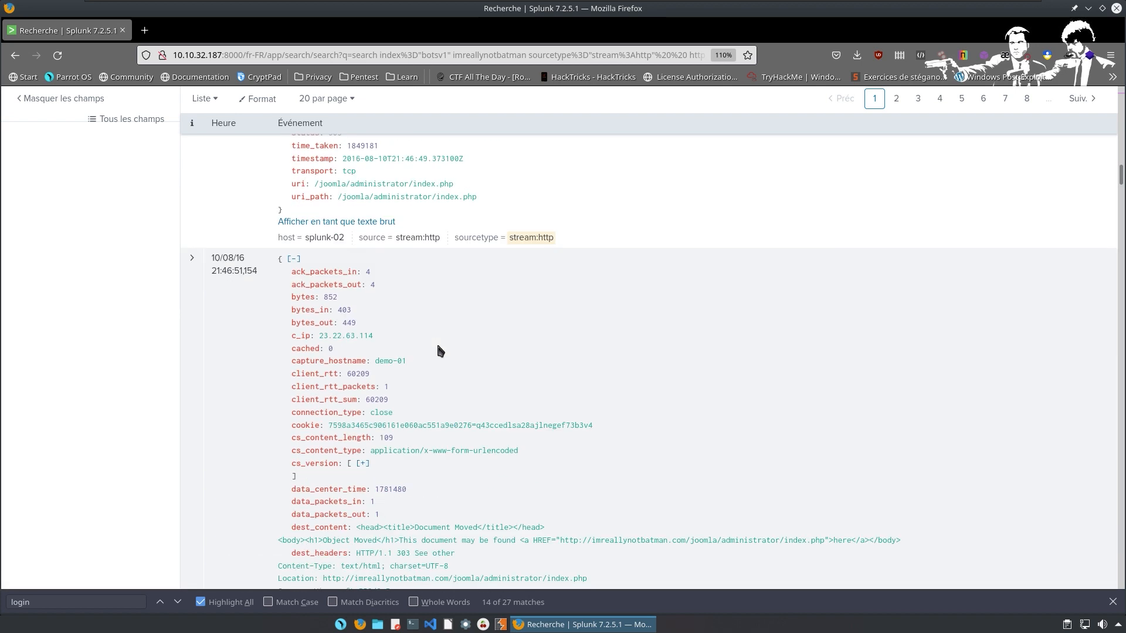
scroll(413, 346, down, 8)
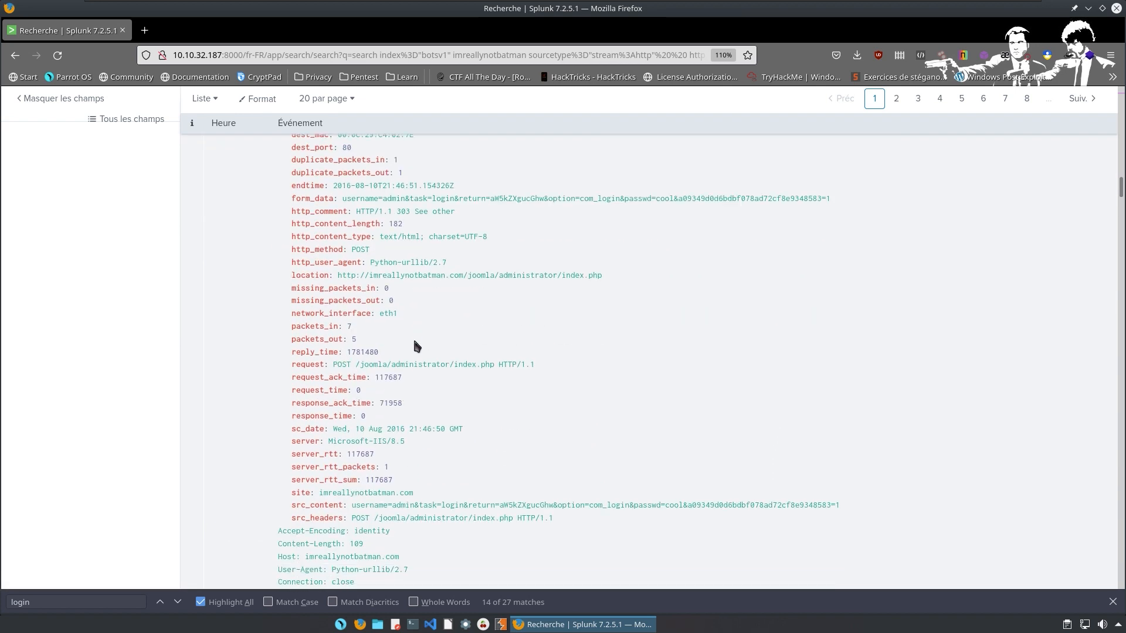
scroll(411, 350, down, 1)
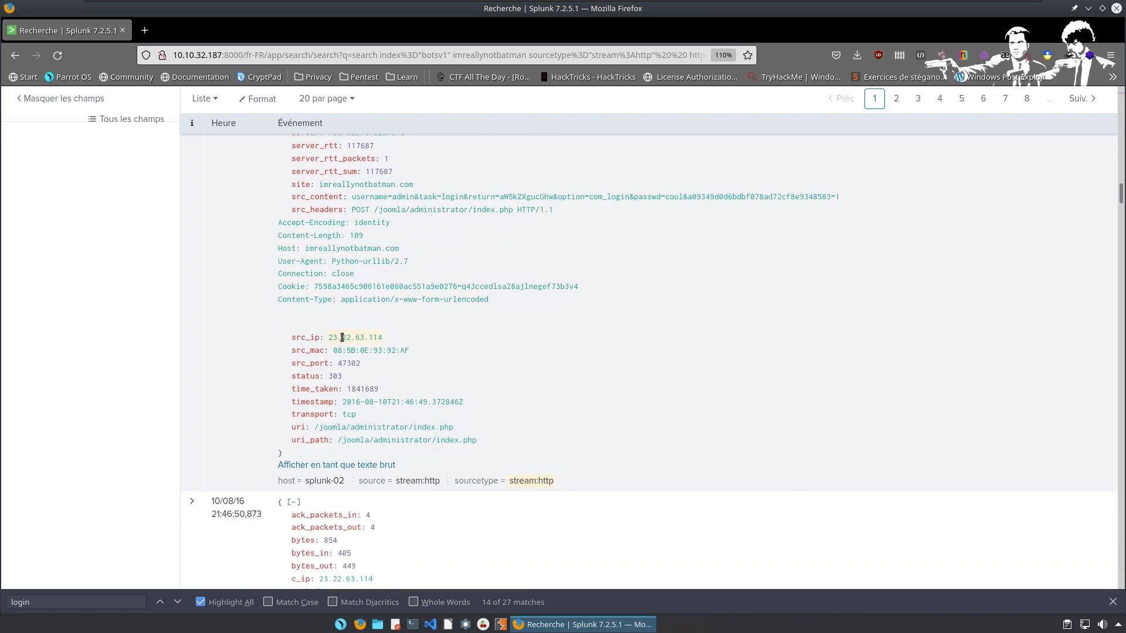
scroll(403, 351, down, 19)
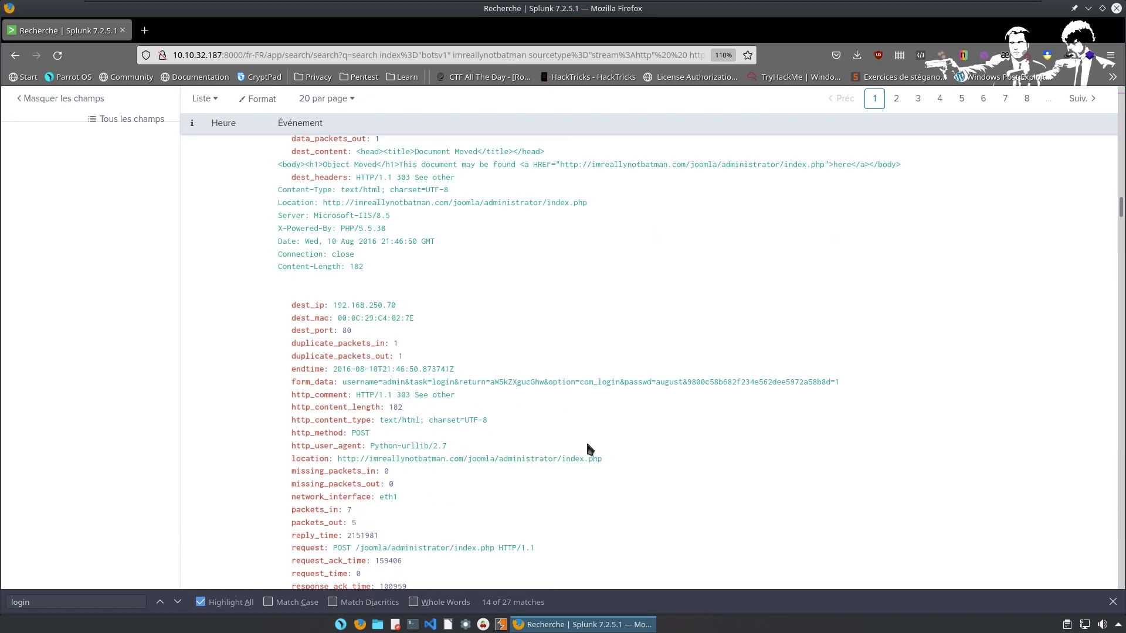
scroll(459, 419, down, 20)
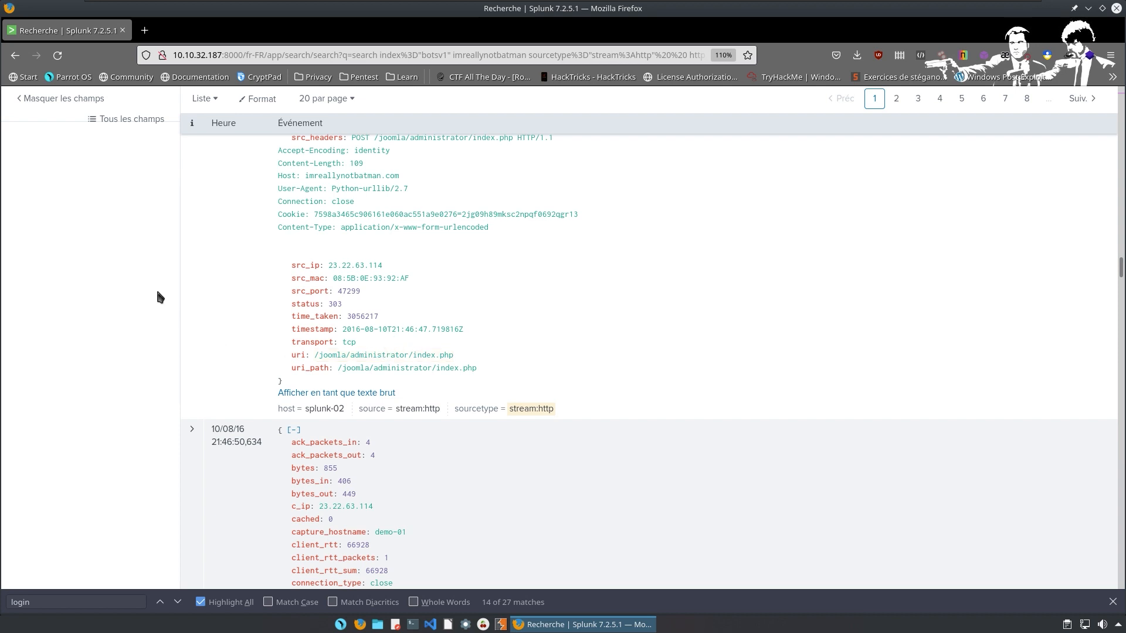
scroll(392, 271, up, 10)
scroll(392, 271, up, 12)
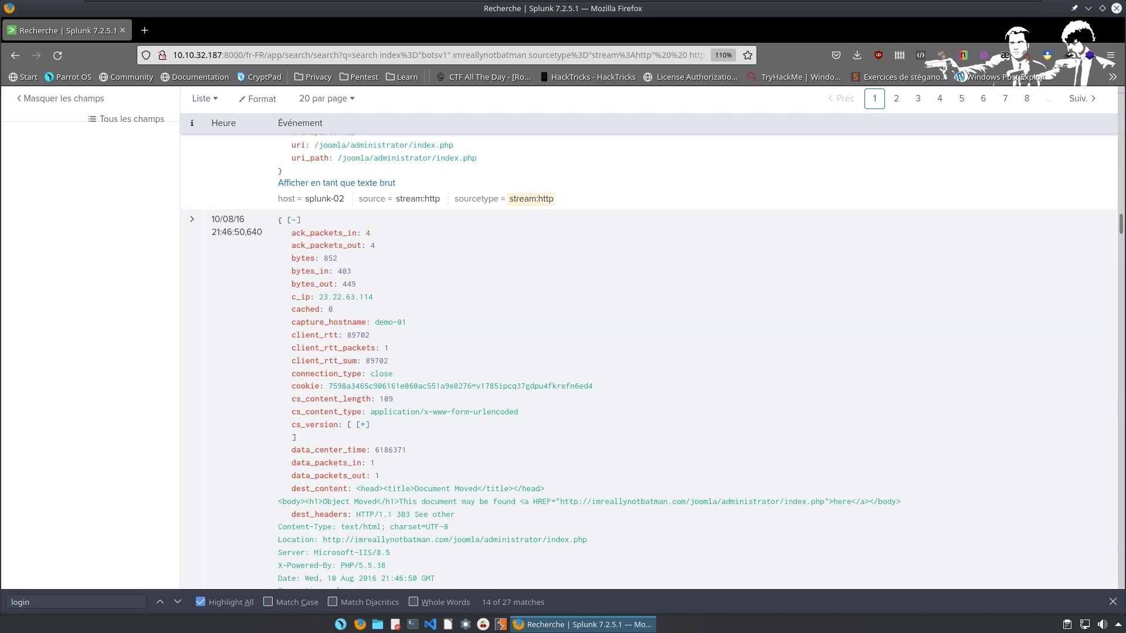
scroll(343, 206, up, 12)
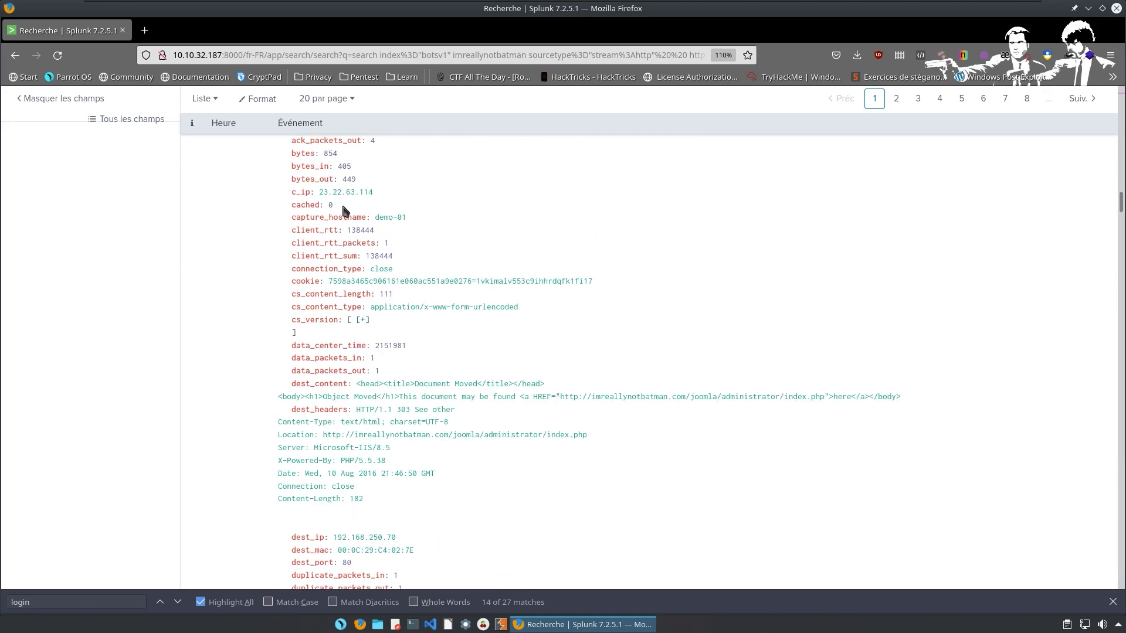
scroll(344, 210, up, 15)
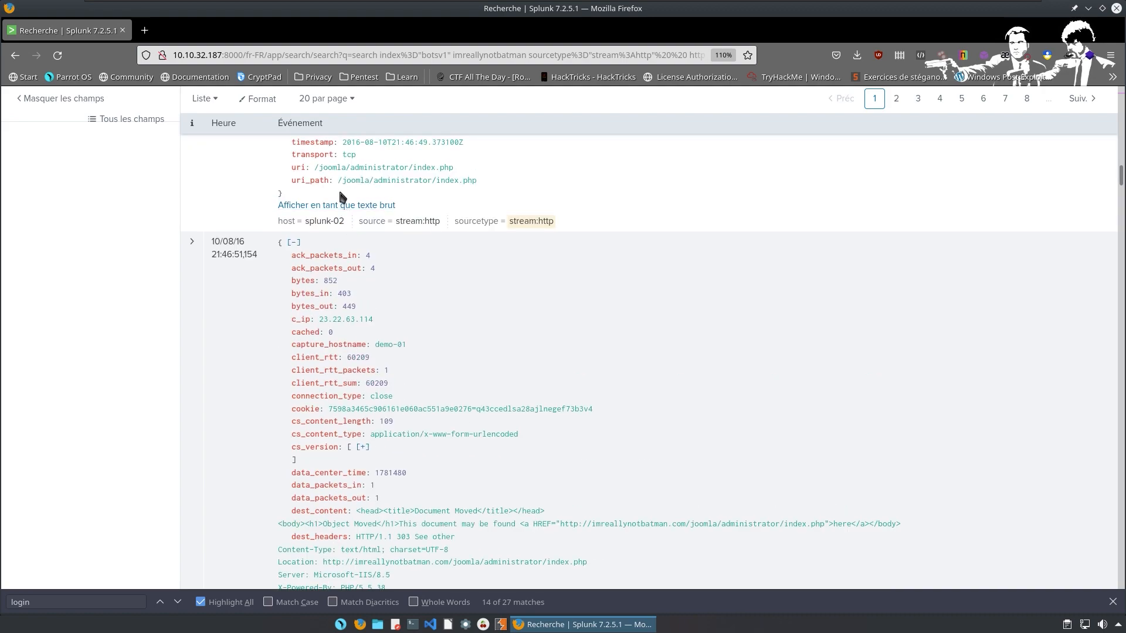
scroll(334, 189, up, 15)
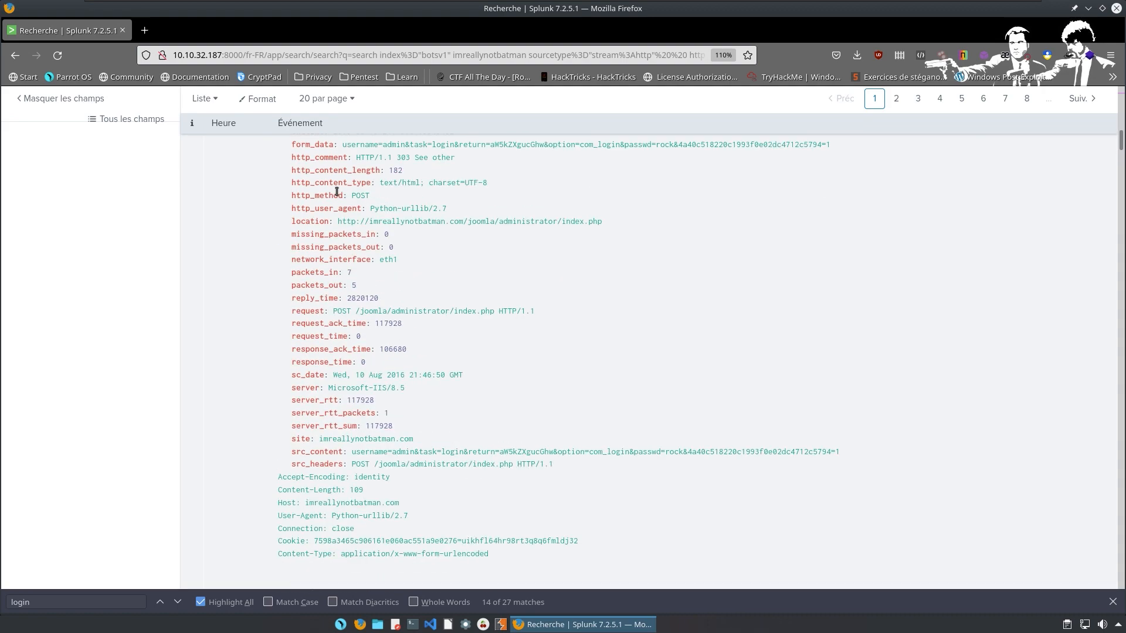
scroll(328, 186, up, 10)
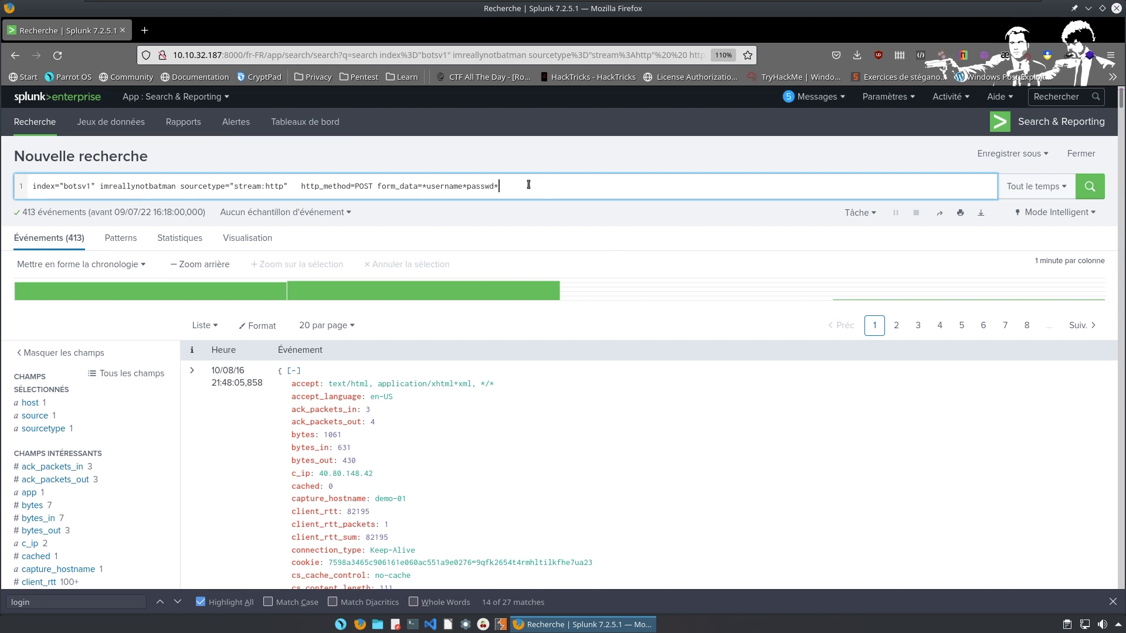
Add a '| stats count by src_ip' line, correcting 'stat' to 'stats', and run it: 23.22.63.114 412, 40.80.148.42 1.
key(shift+Return)
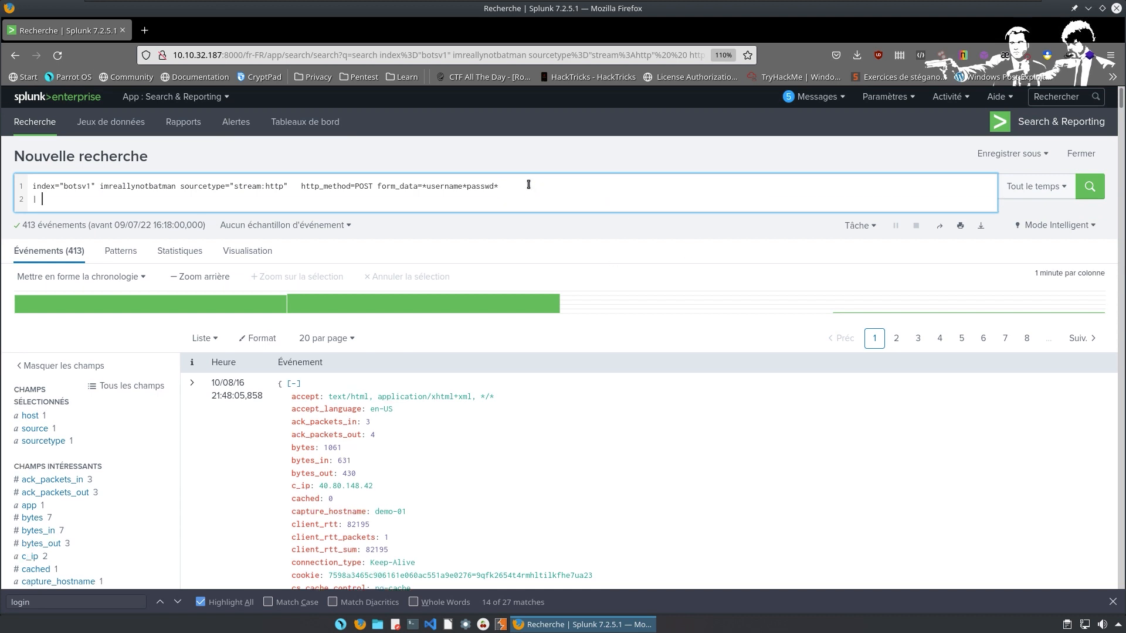
text(| s)
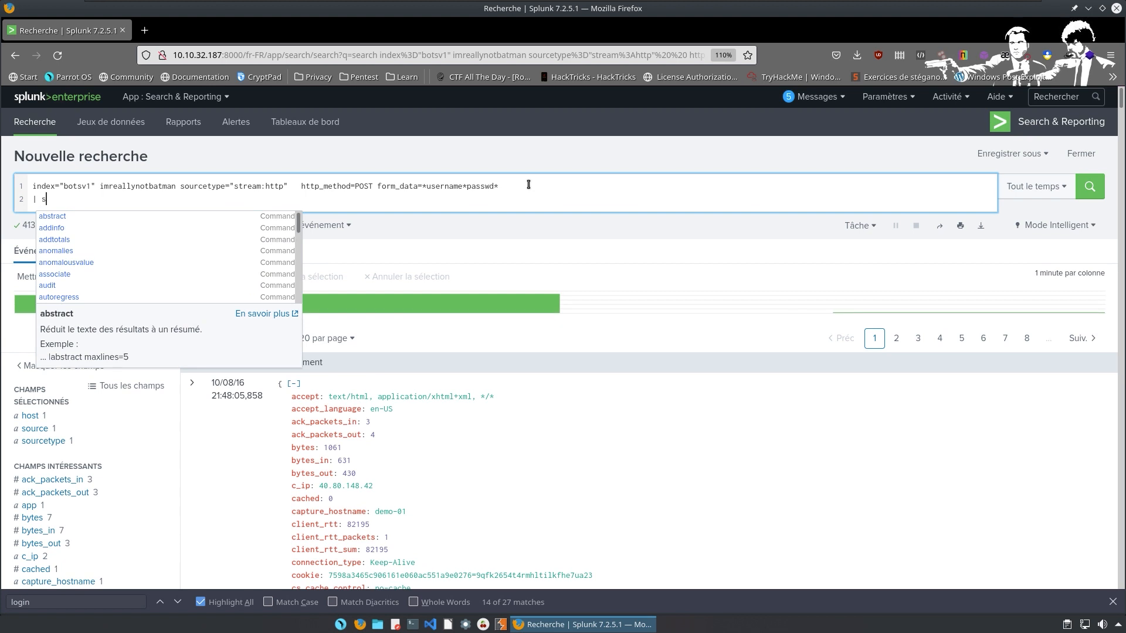
text(tat)
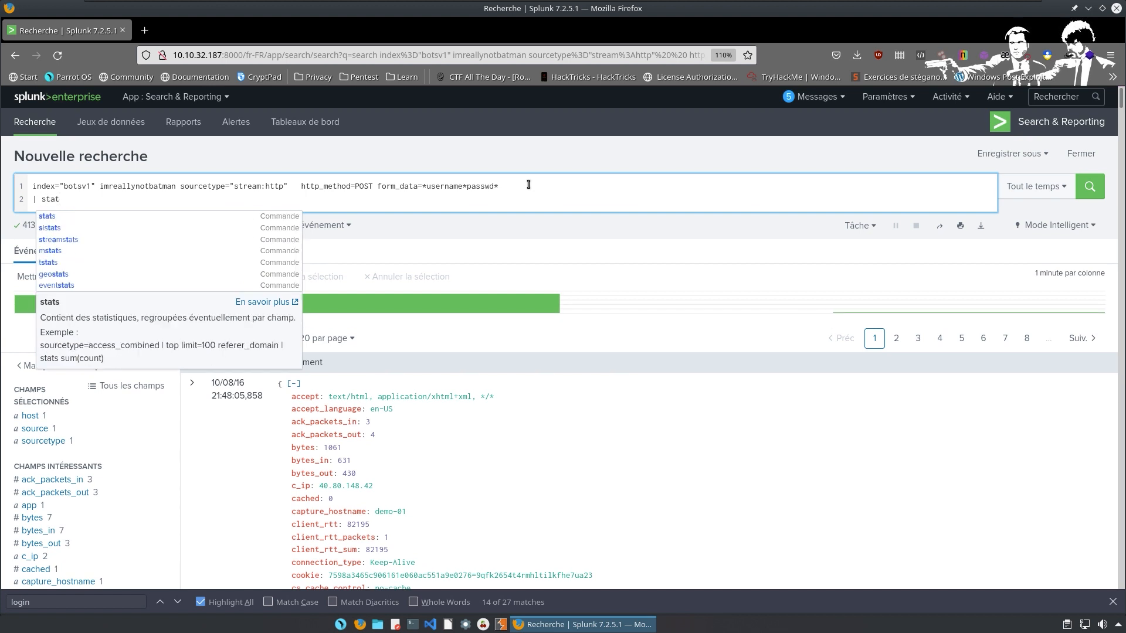
text( count)
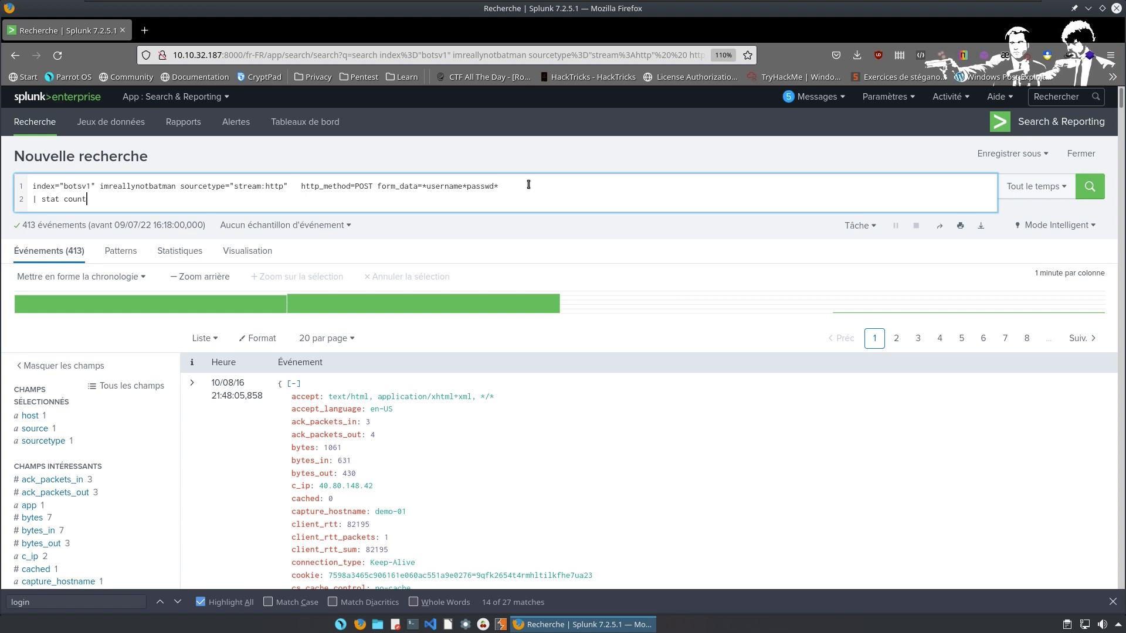
text( by src_ip)
key(Return)
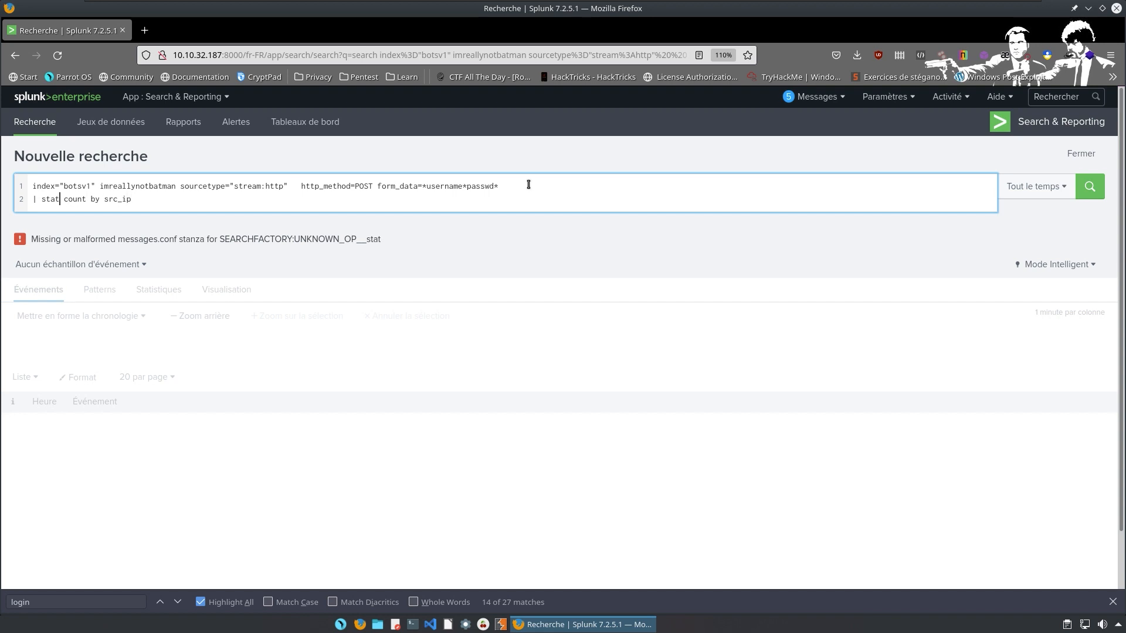
text(s)
key(Return)
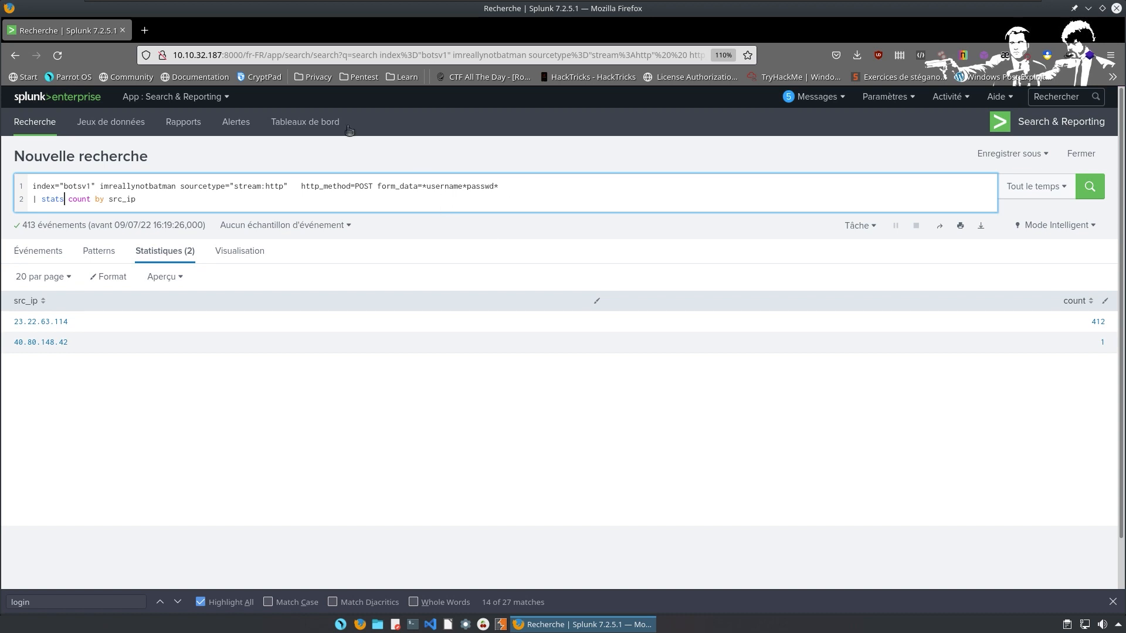
drag(182, 200, 24, 172)
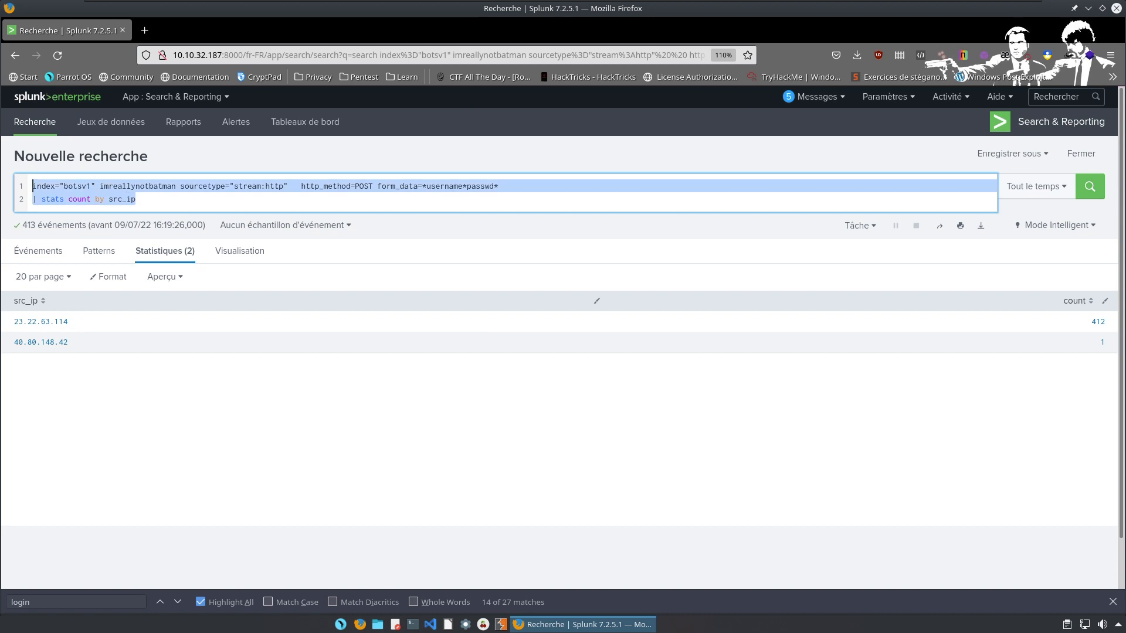
click(136, 199)
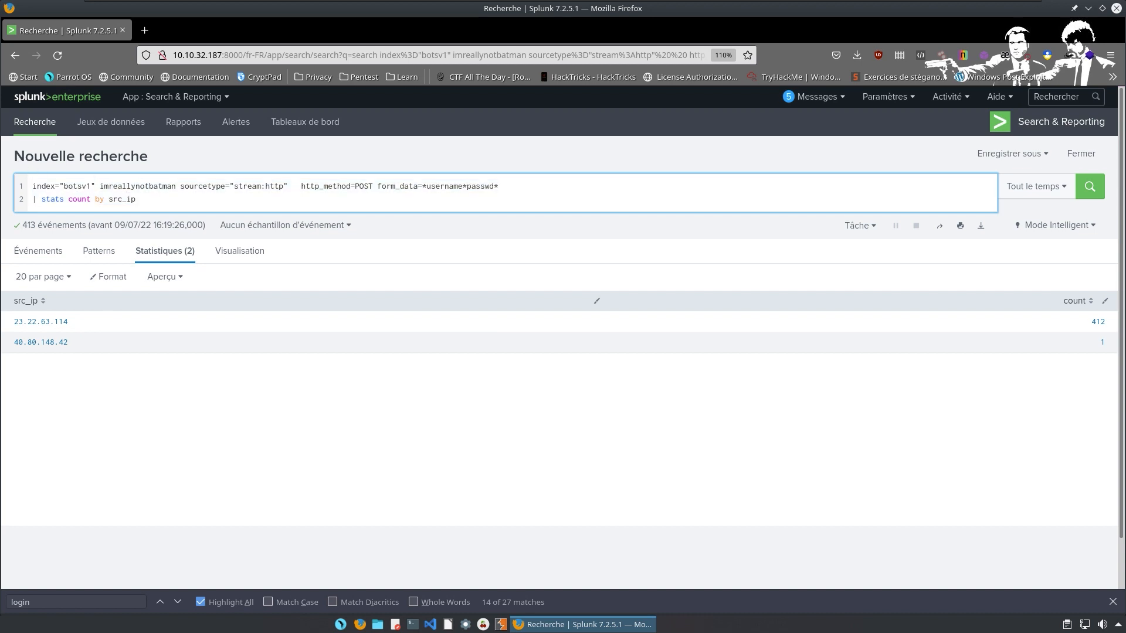
key(ctrl+alt+Right)
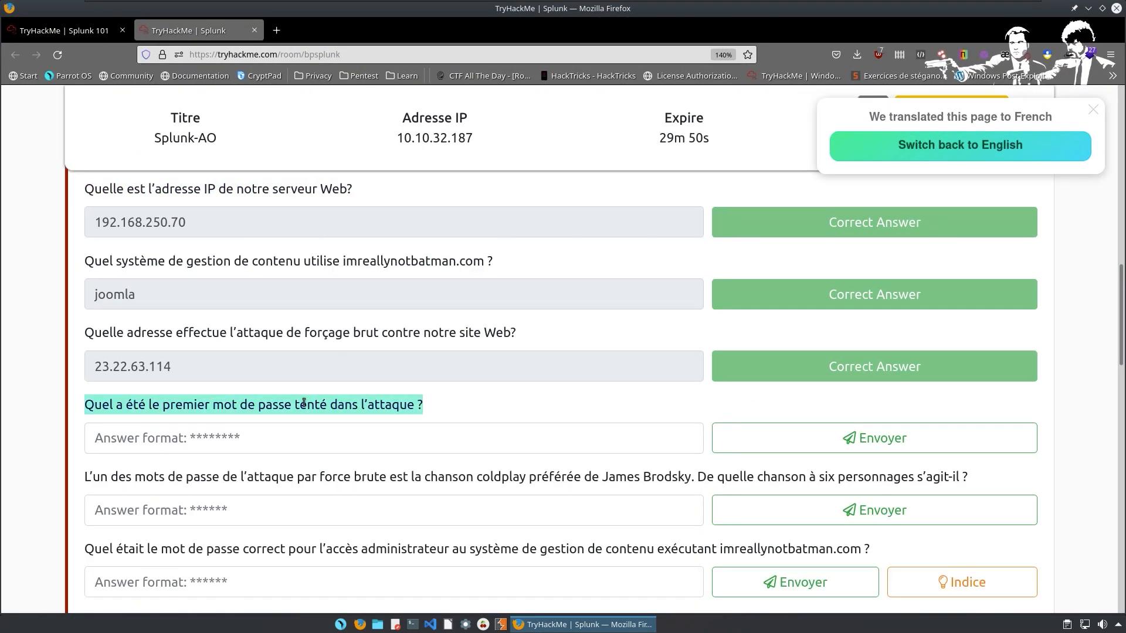
mouse_move(271, 411)
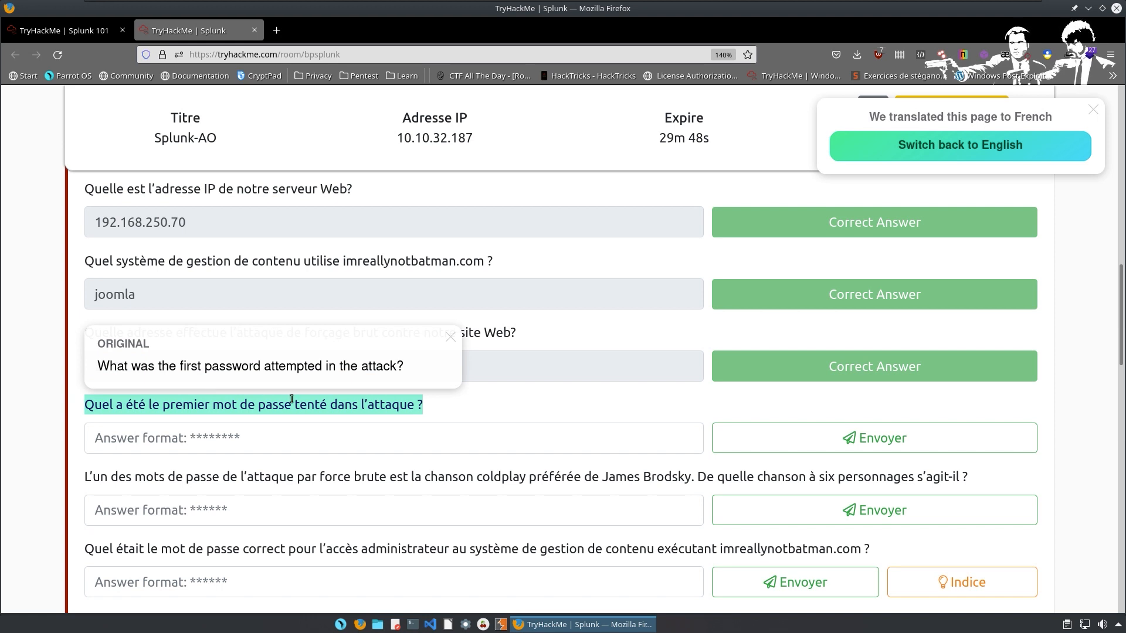
scroll(291, 399, down, 3)
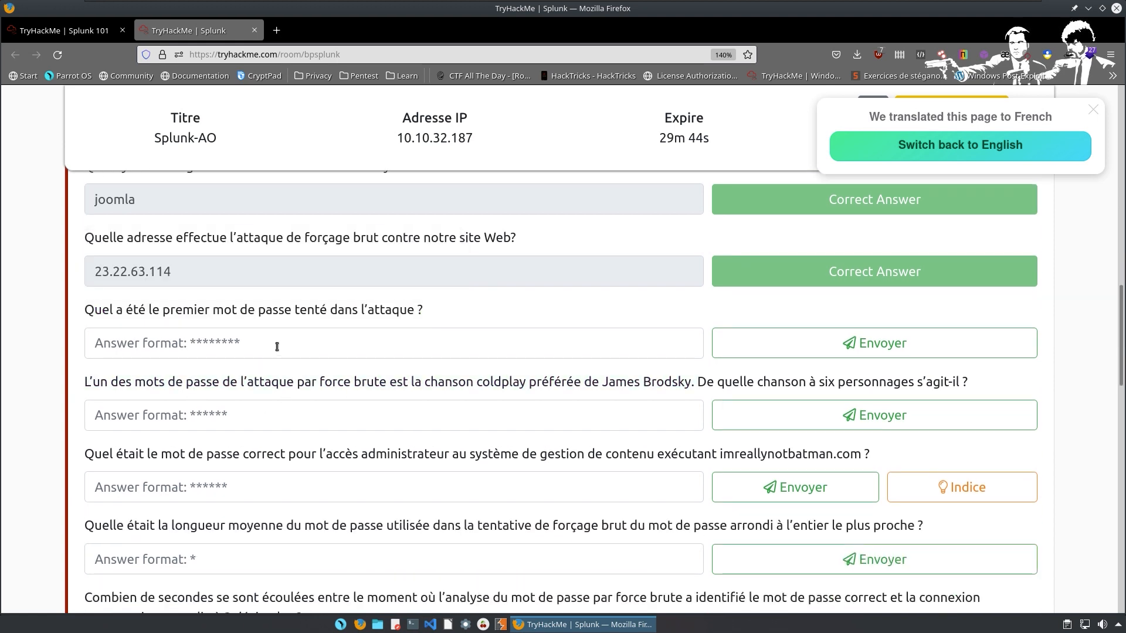
click(277, 347)
key(alt+Tab)
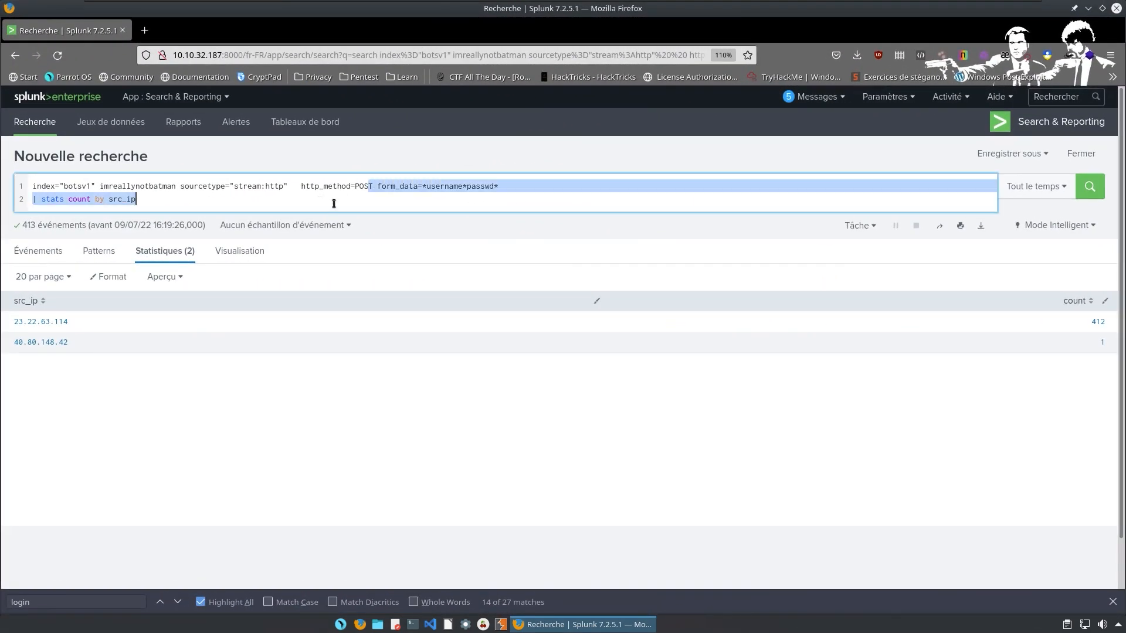
Replace the stats line with a piped, pasted capture pattern and copy that pattern.
click(334, 203)
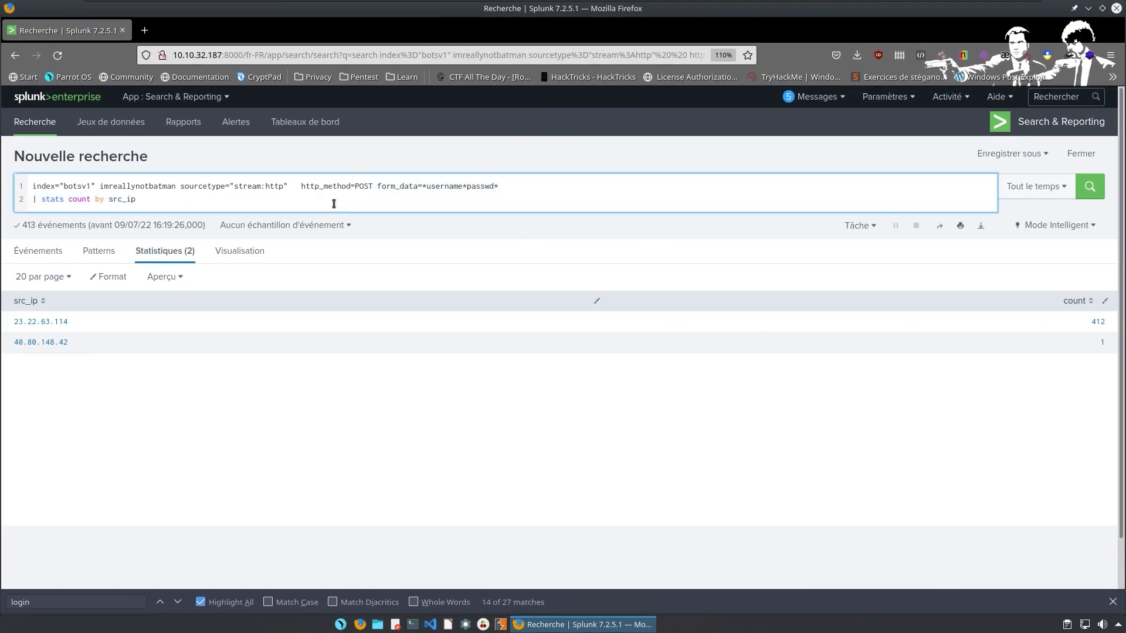
key(BackSpace)
key(BackSpace)
key(BackSpace)
key(BackSpace)
key(BackSpace)
key(BackSpace)
key(BackSpace)
key(BackSpace)
key(BackSpace)
key(BackSpace)
key(BackSpace)
key(BackSpace)
key(BackSpace)
key(BackSpace)
key(BackSpace)
key(BackSpace)
key(BackSpace)
key(BackSpace)
key(BackSpace)
key(BackSpace)
key(BackSpace)
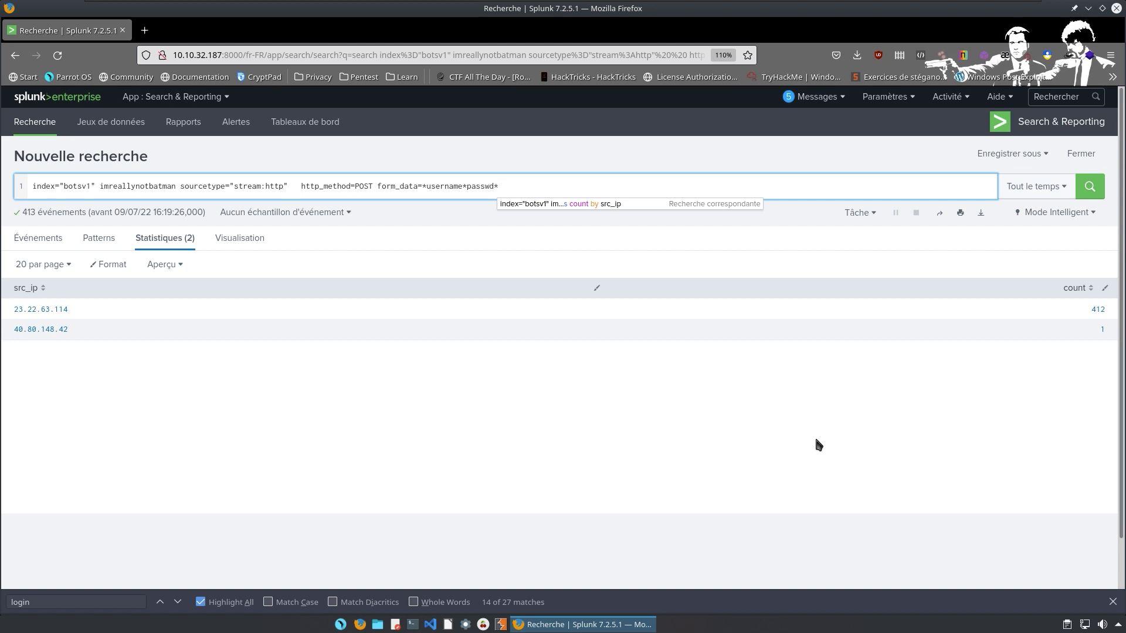
text(|)
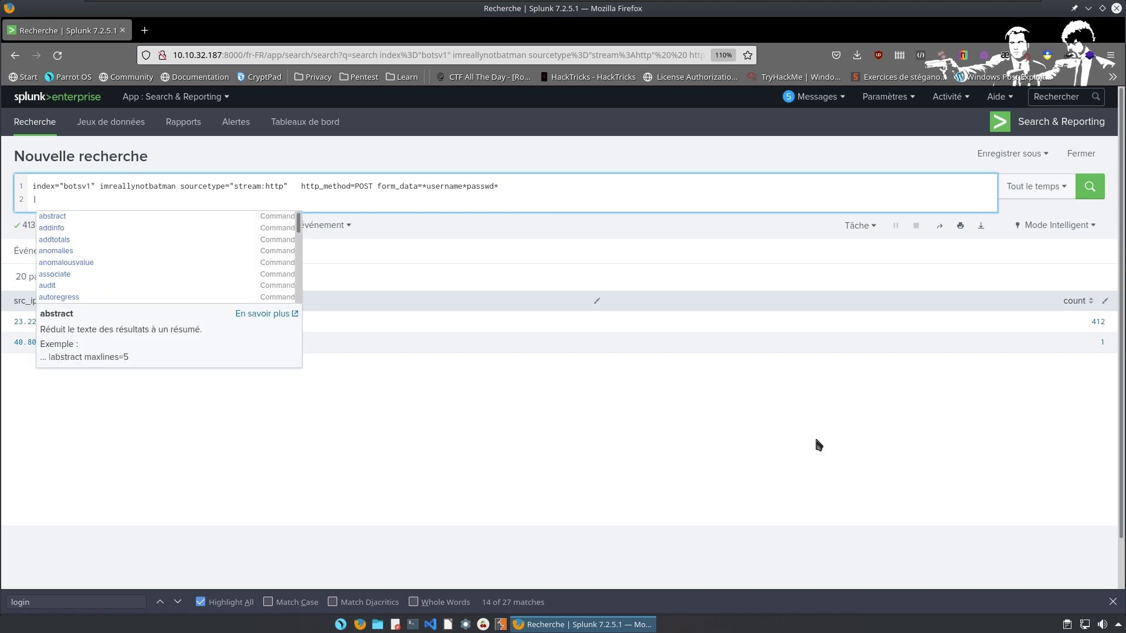
text((?u>\w+)")
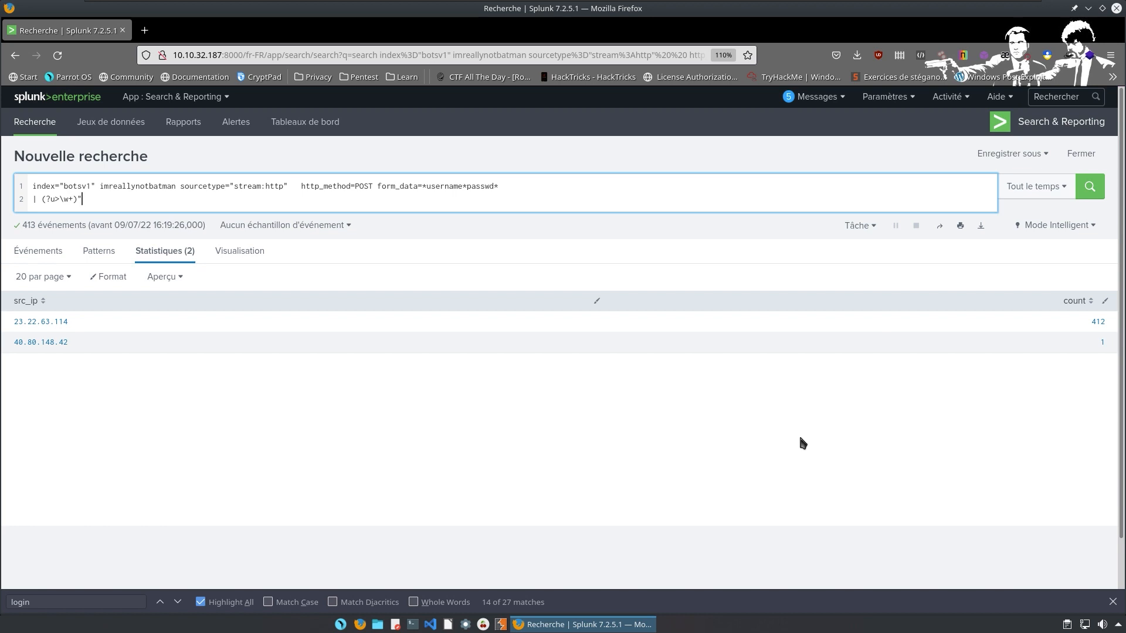
drag(42, 199, 91, 199)
right_click(82, 199)
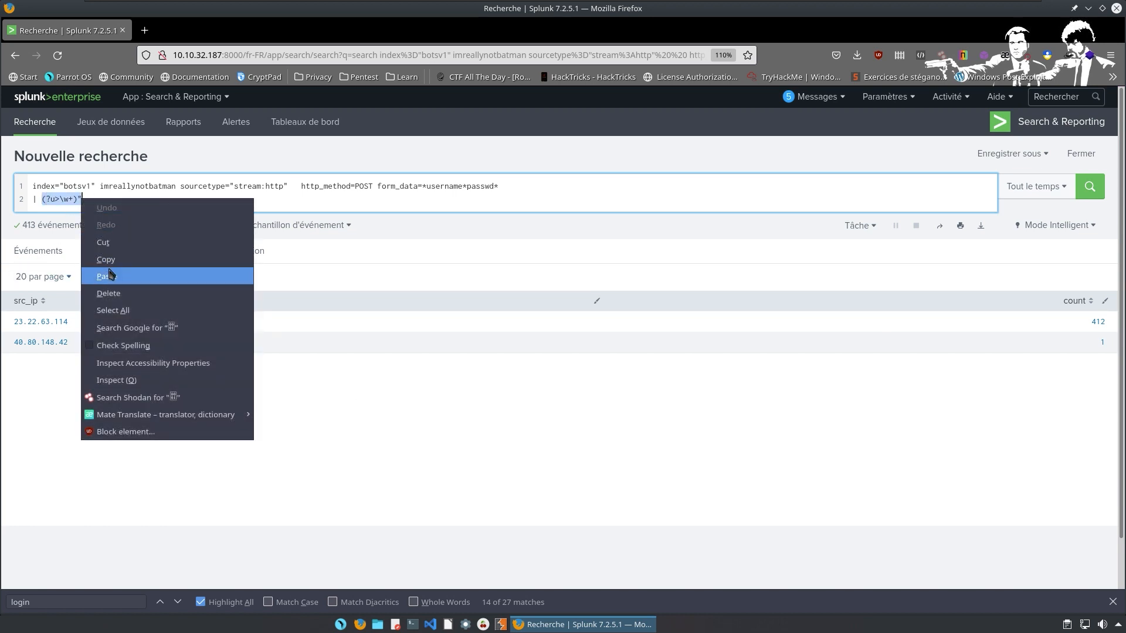
click(106, 259)
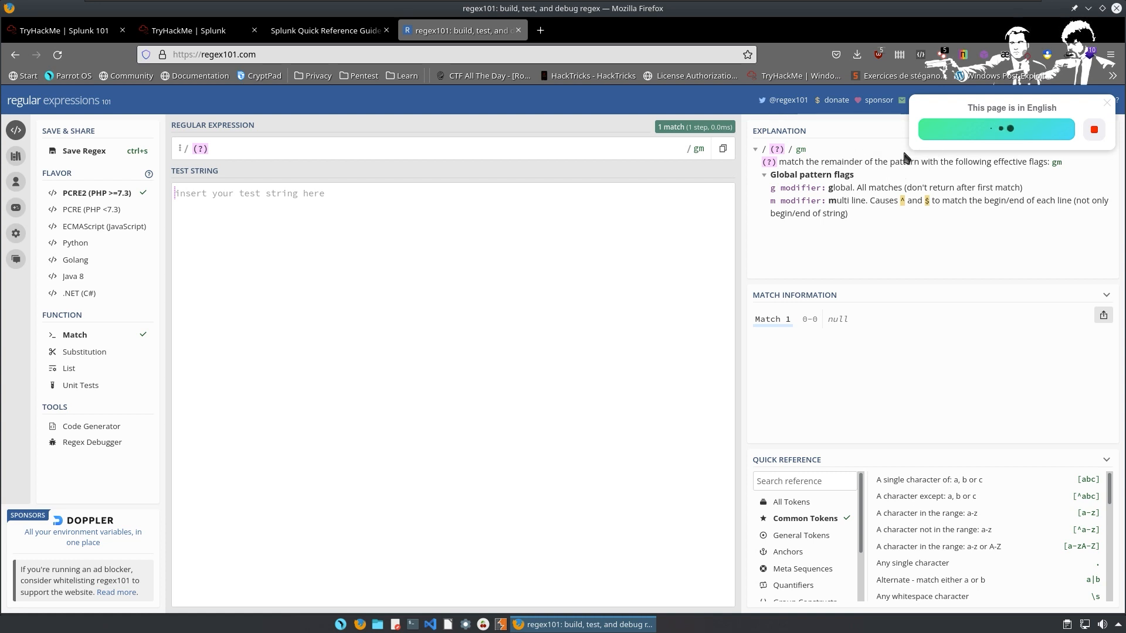
Enter (?)<u>\w+ as the regex101 expression.
click(240, 143)
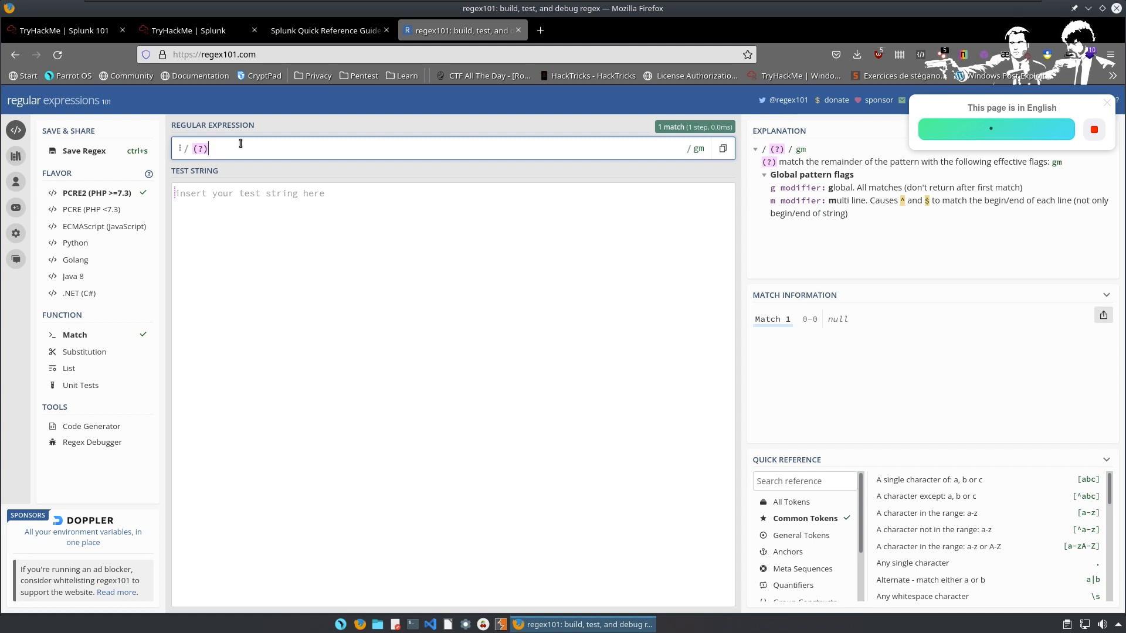
text((?)<)
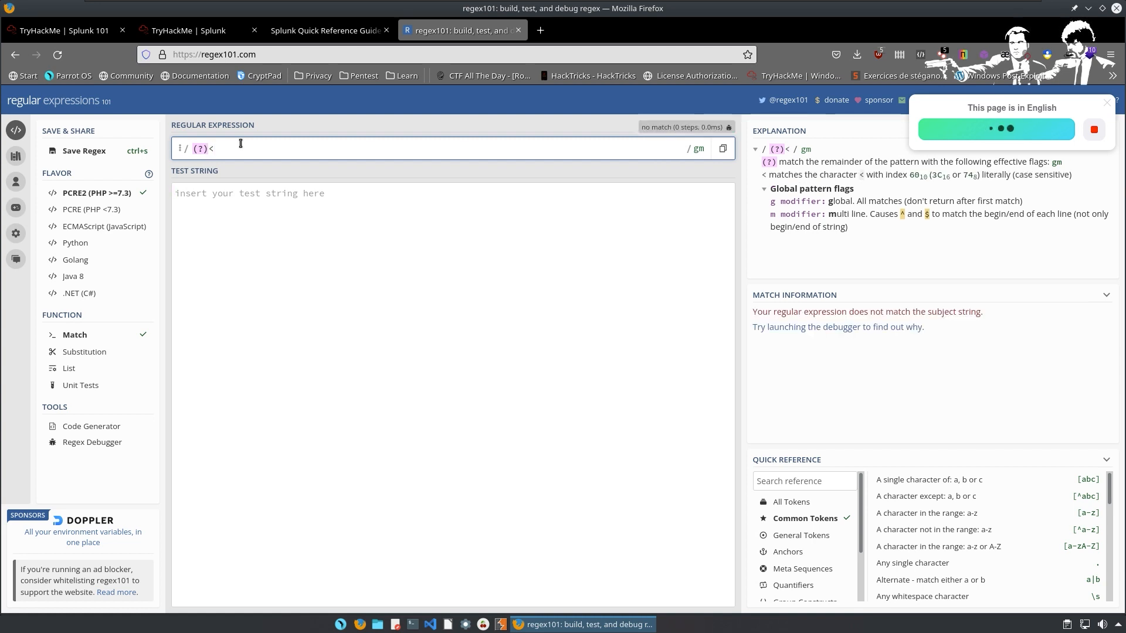
text(use)
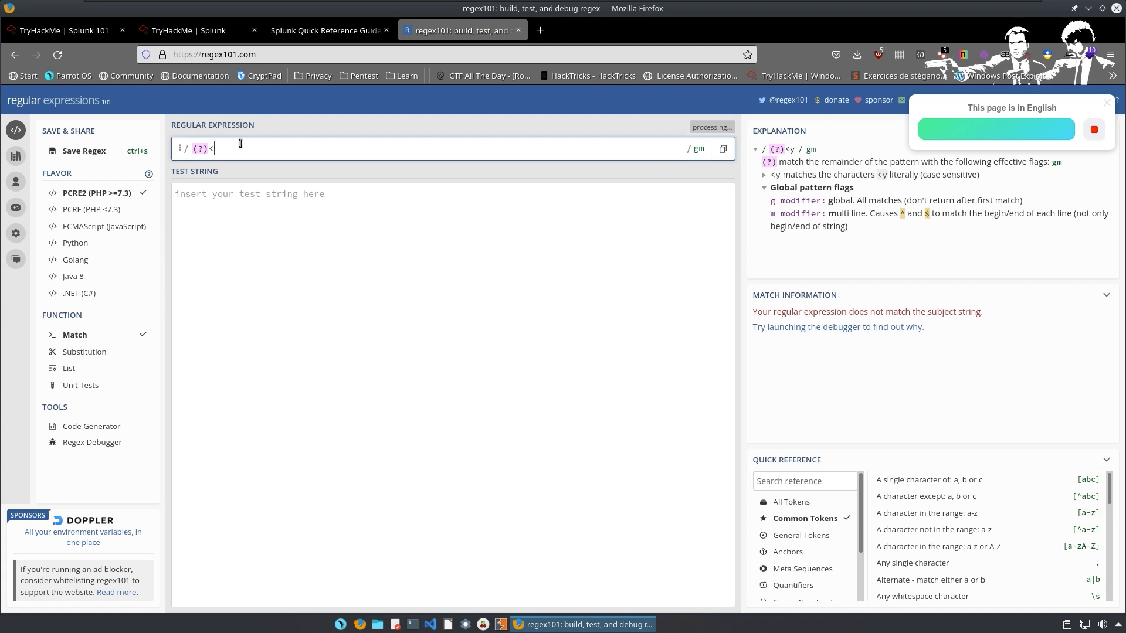
text(rname)
key(BackSpace)
key(BackSpace)
key(BackSpace)
key(BackSpace)
key(BackSpace)
key(BackSpace)
key(BackSpace)
key(BackSpace)
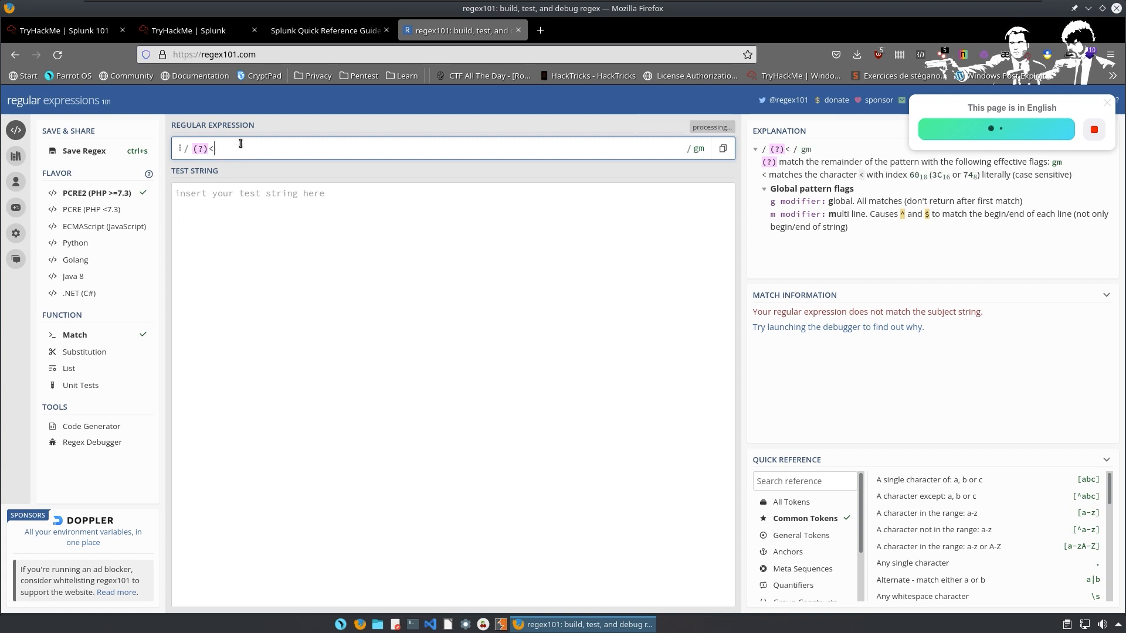
text(u)
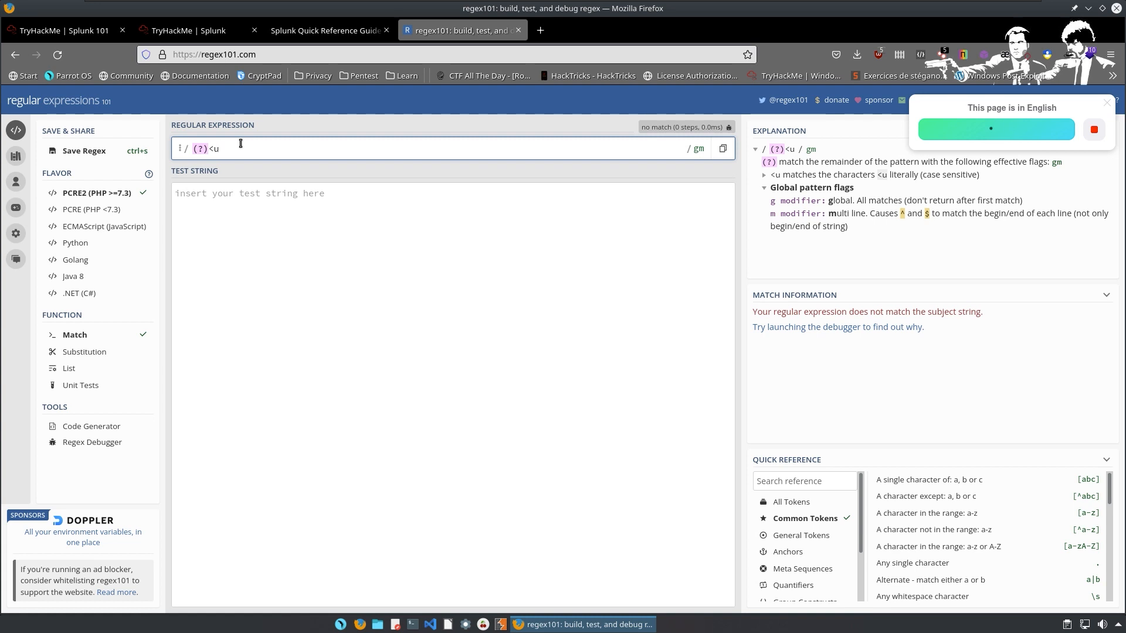
key(BackSpace)
text(p)
key(BackSpace)
text(u>)
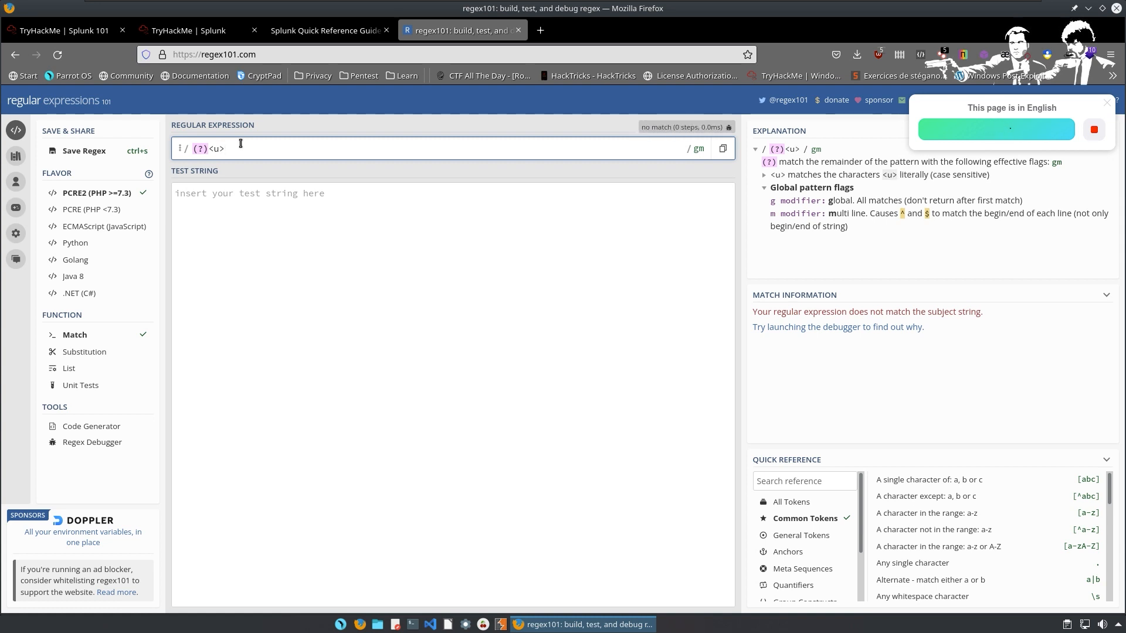
text(\)
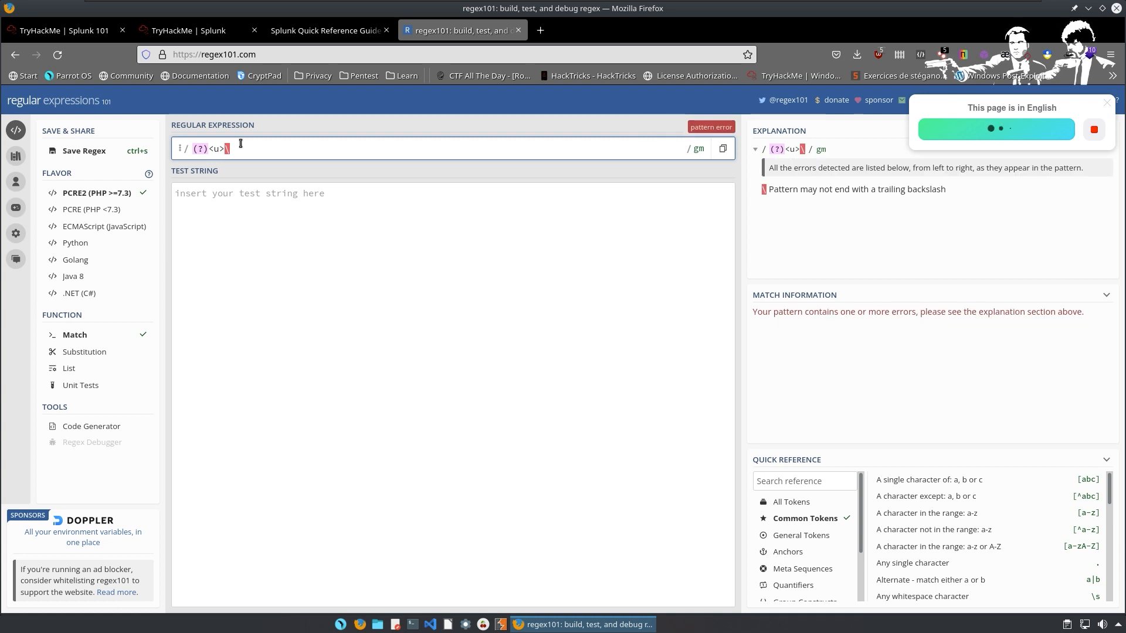
text(w+)
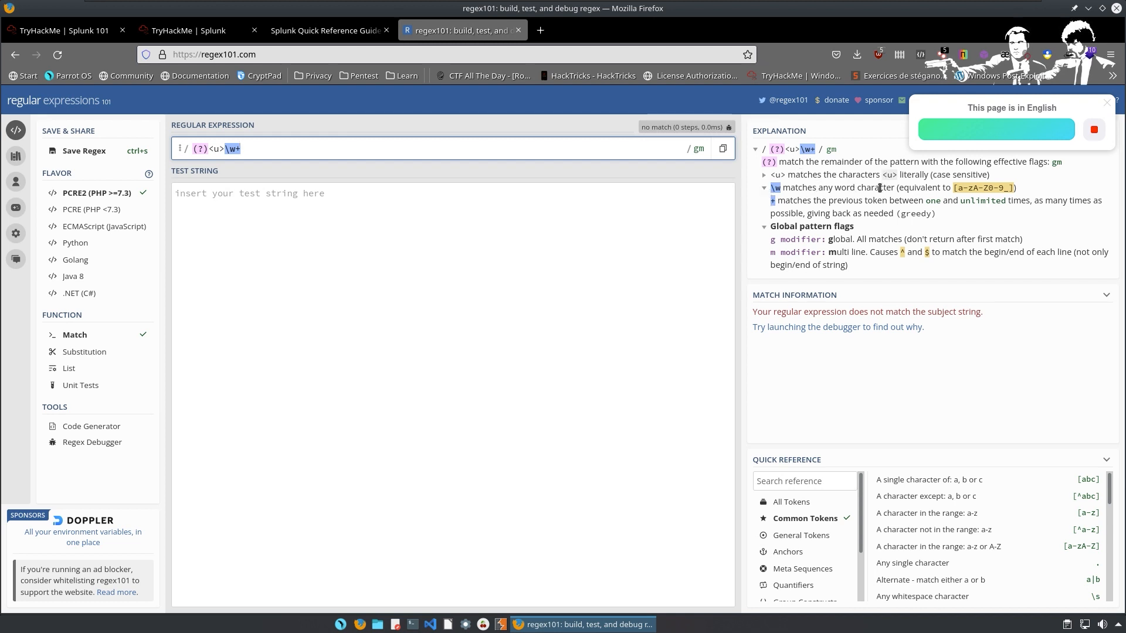
Check in the Explanation panel that \w means [a-zA-Z0-9_], then return to the Splunk search.
double_click(963, 188)
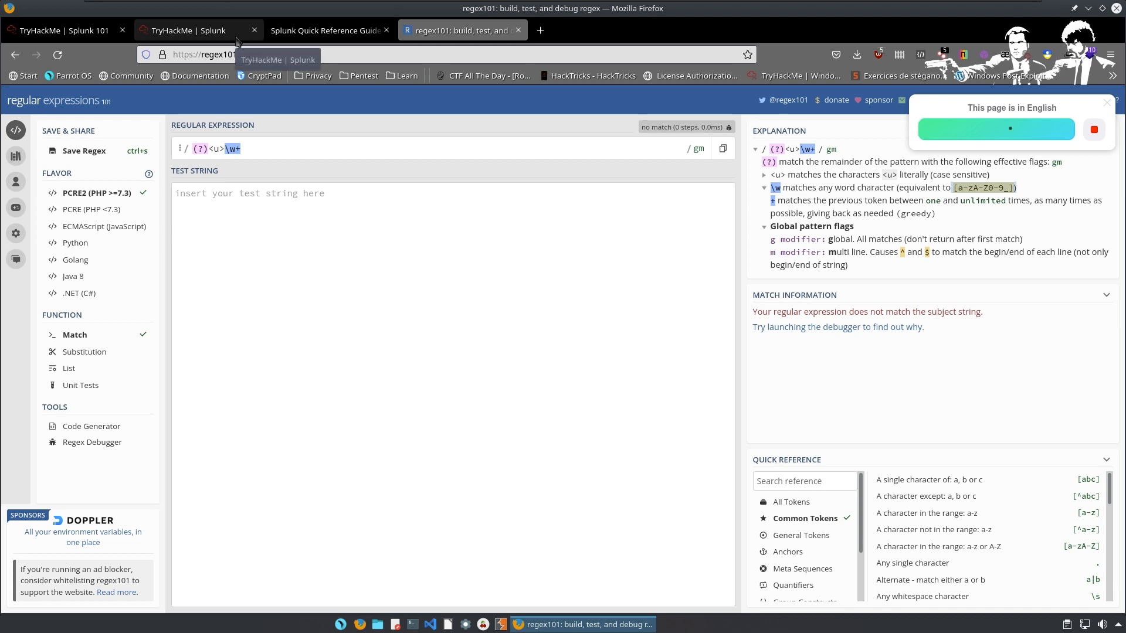
click(202, 26)
right_click(208, 25)
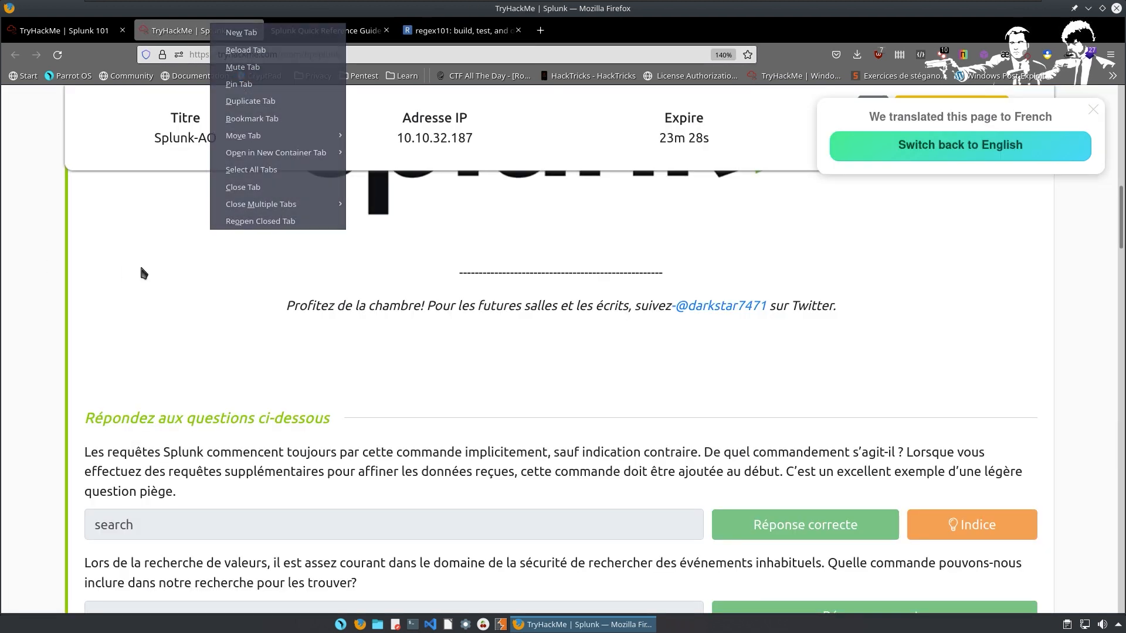
click(89, 109)
key(ctrl+alt+Left)
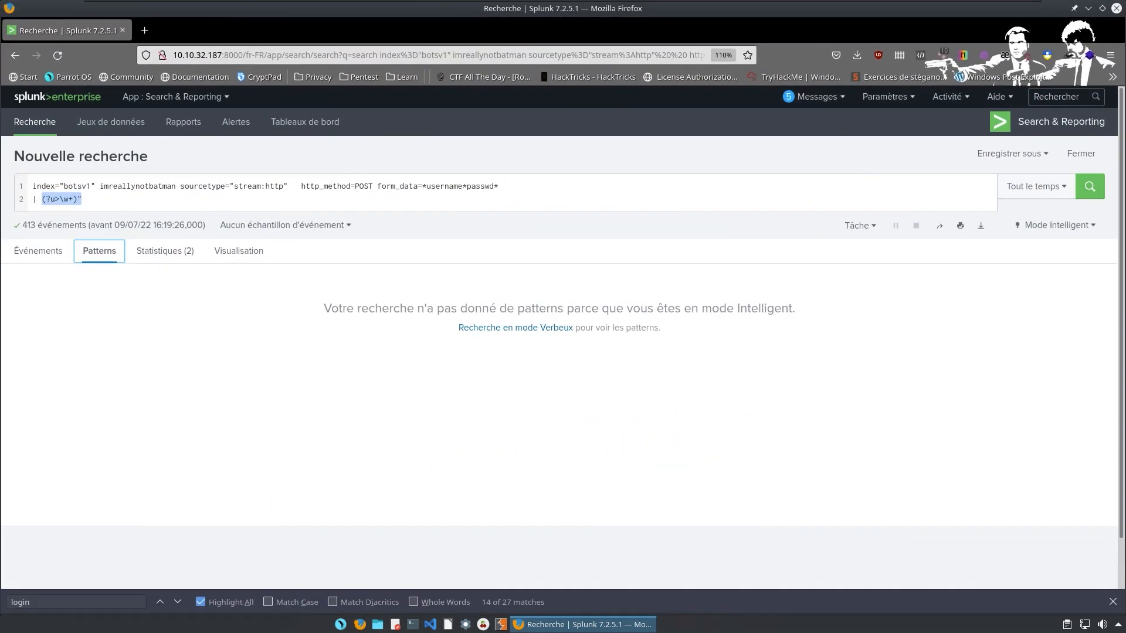
click(119, 198)
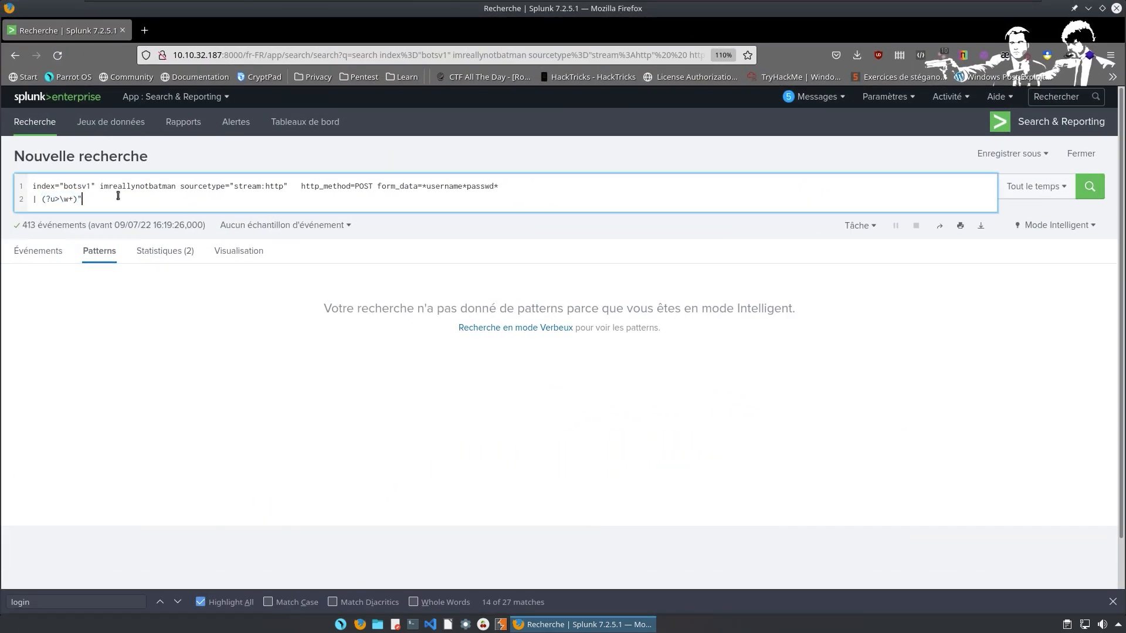
Replace the second query line with | rex field=form_data "username=(?<u>\w+)".
key(BackSpace)
key(BackSpace)
key(BackSpace)
key(BackSpace)
key(BackSpace)
key(BackSpace)
key(BackSpace)
key(BackSpace)
key(BackSpace)
key(BackSpace)
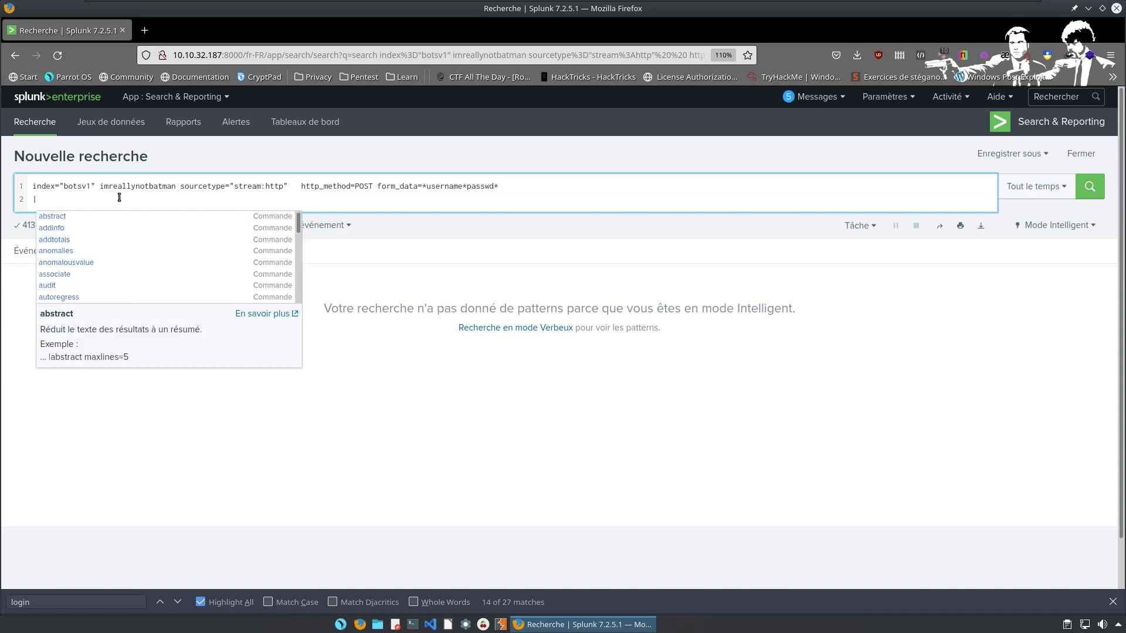
text(rex)
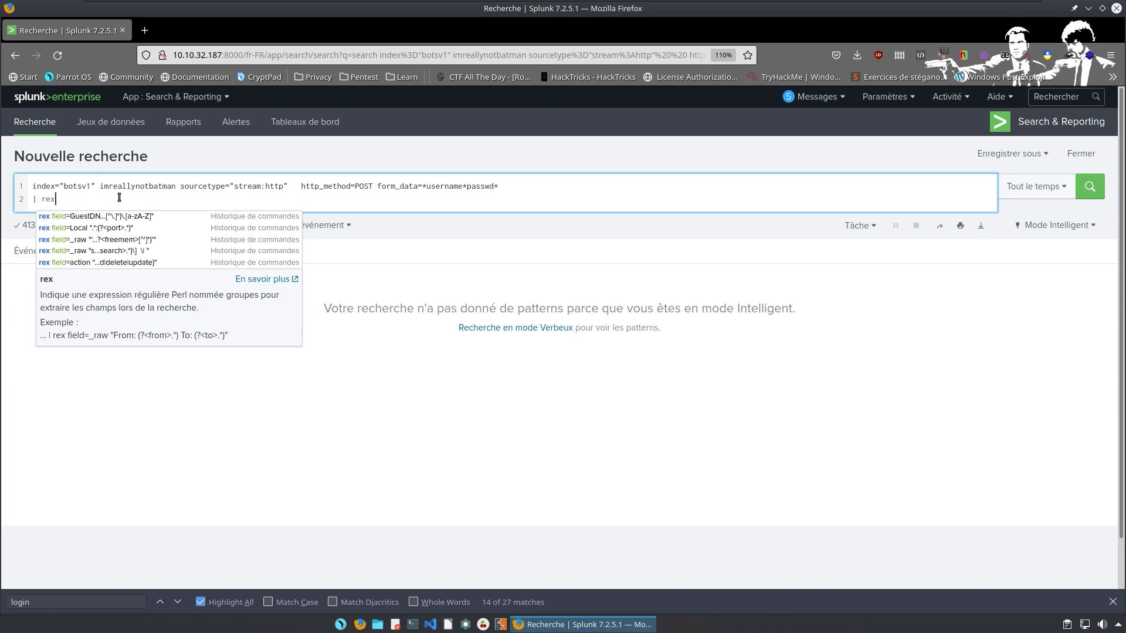
text( fie)
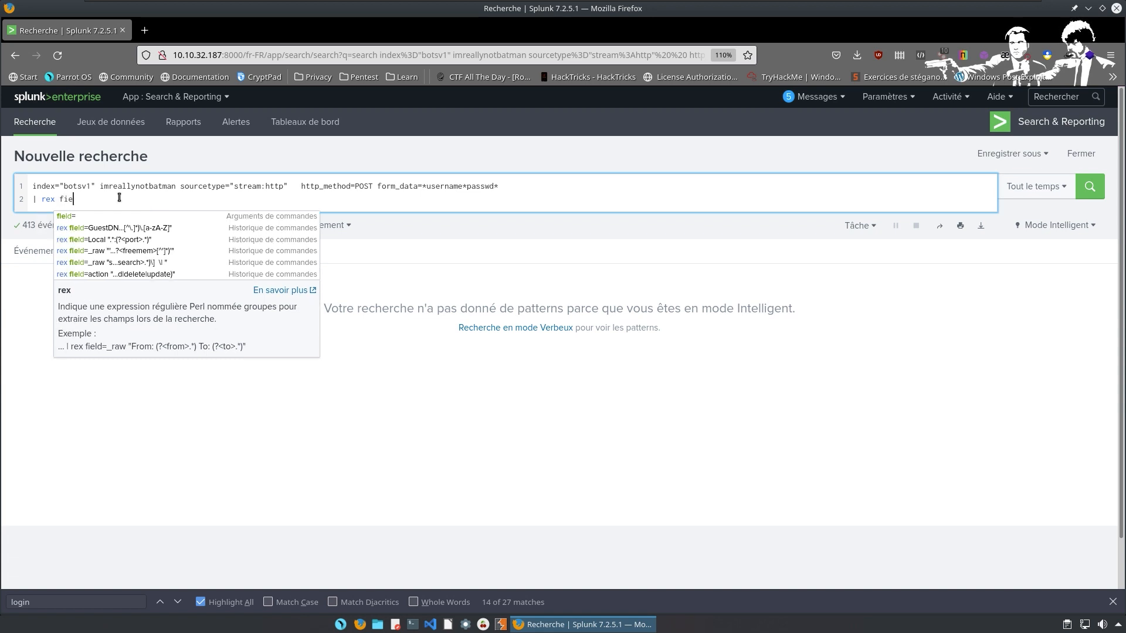
text(ld=)
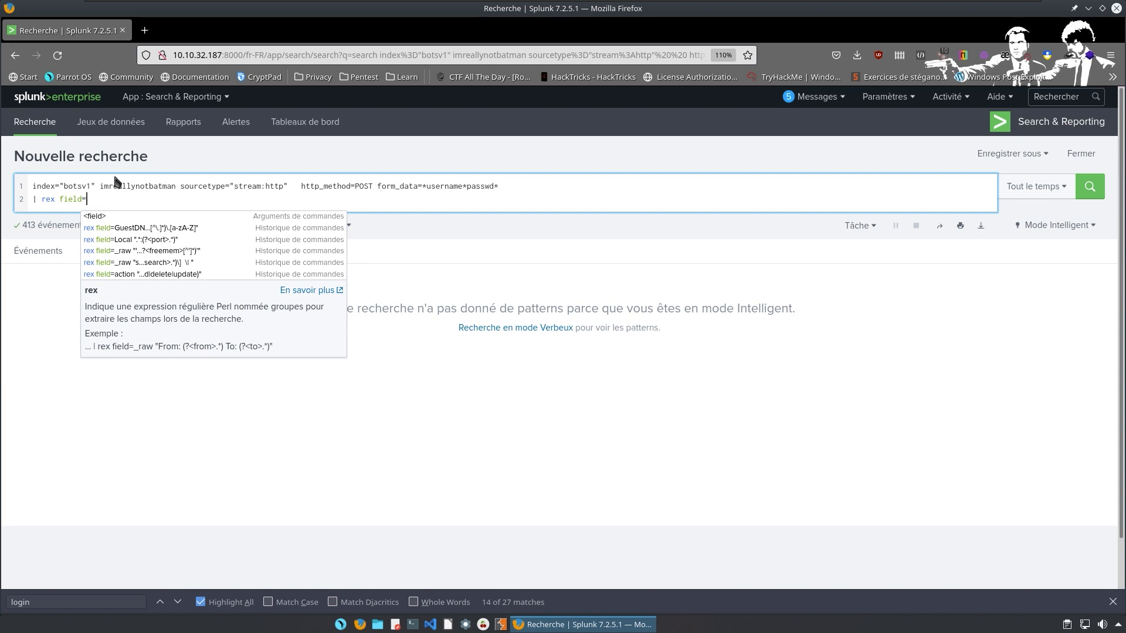
text(form)
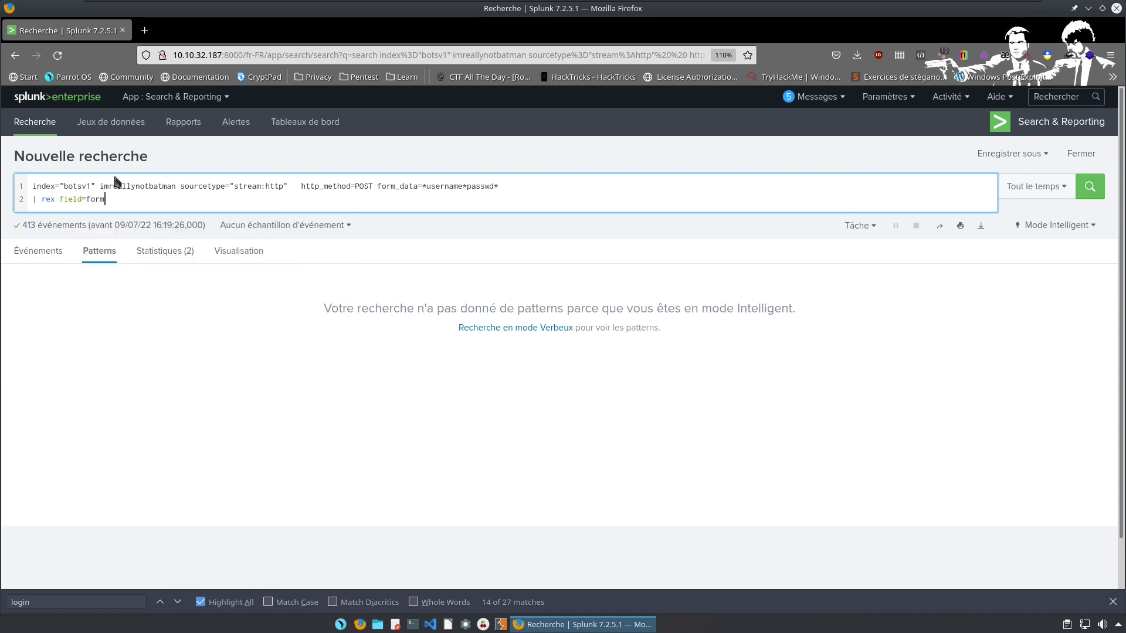
text(_data)
text(é)
key(BackSpace)
text("username=(?))
key(Left)
text(<u>\w+)
Finish the username rex on line 2 with '")' and start a third line with a pipe.
text()")
drag(130, 199, 142, 199)
drag(221, 200, 56, 190)
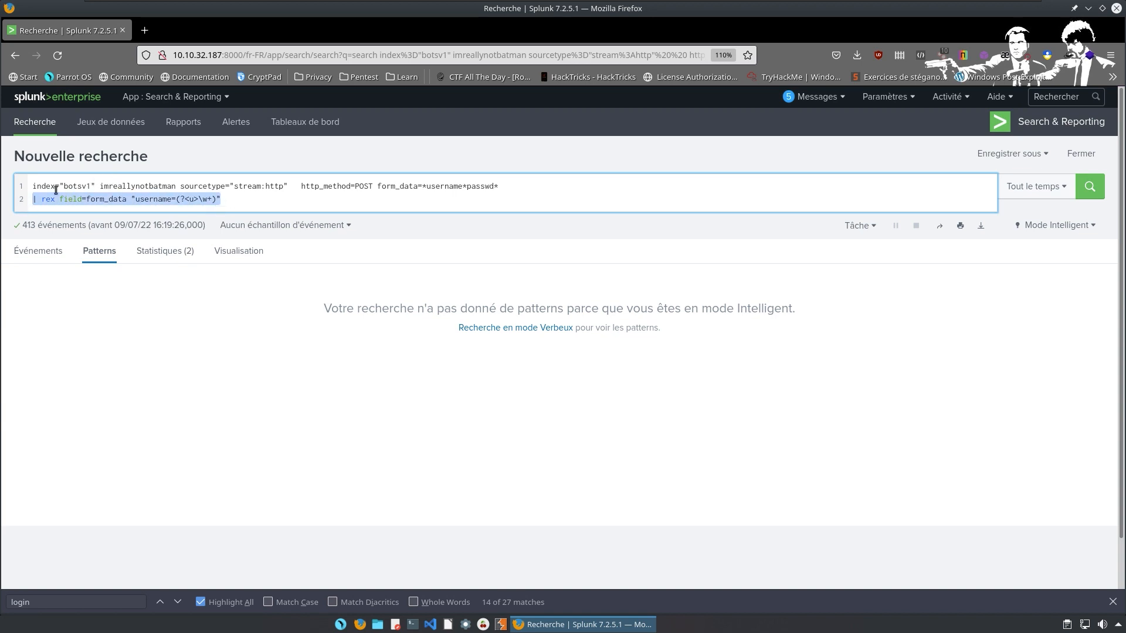
click(269, 198)
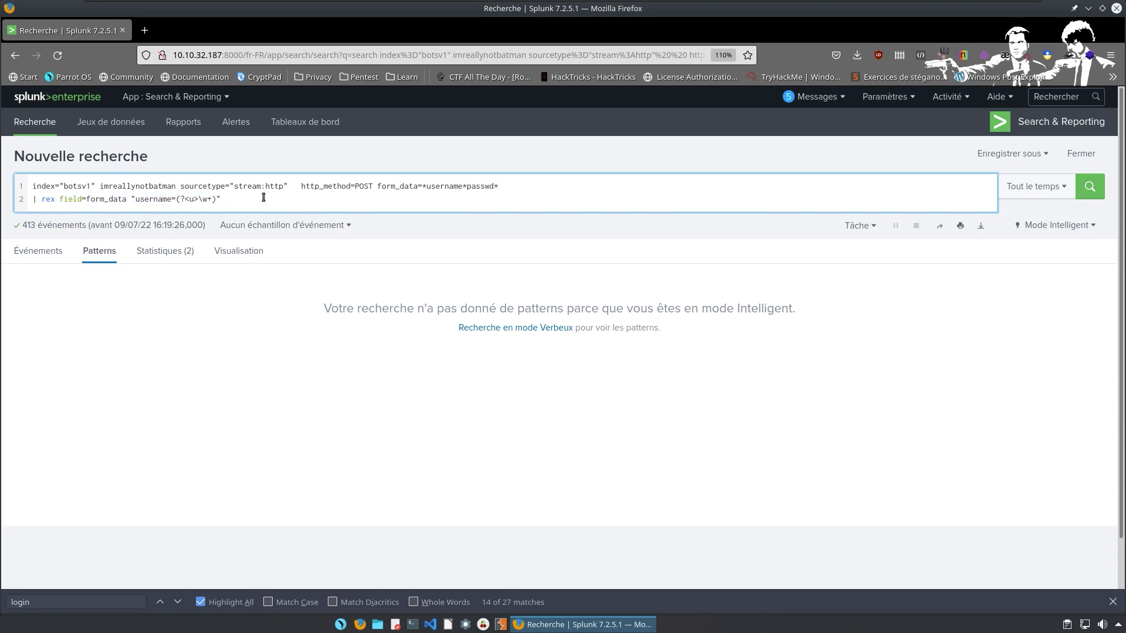
key(shift+Return)
text(|)
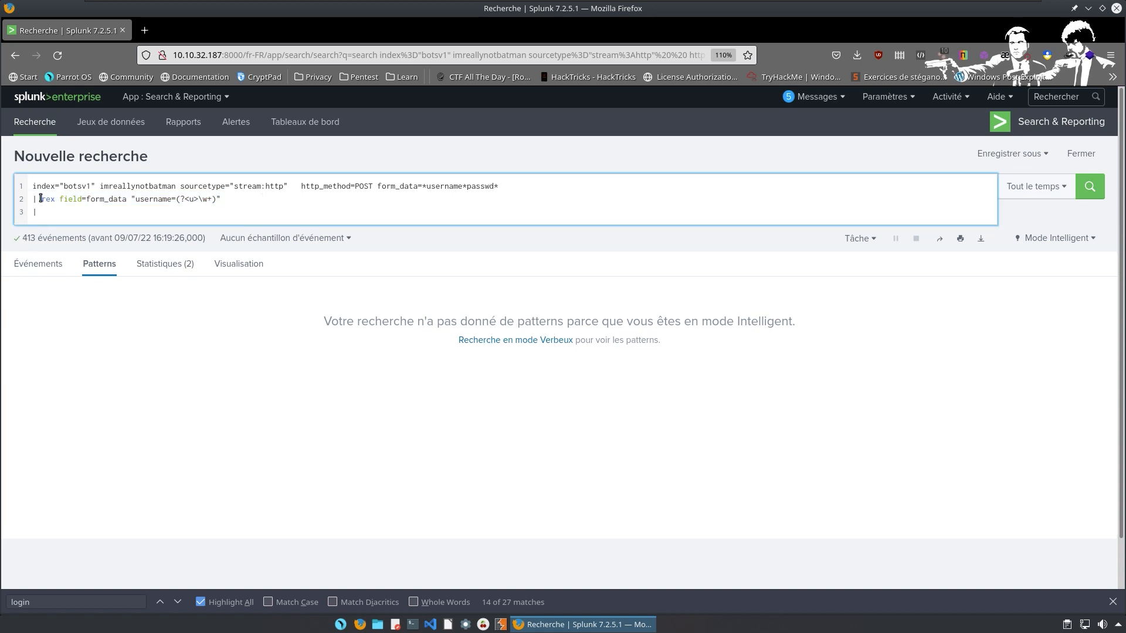
Duplicate the username rex onto line 3 and replace 'username' with 'paswwd'.
drag(42, 200, 228, 203)
key(ctrl+c)
click(182, 212)
key(ctrl+v)
key(Left)
key(Left)
key(Left)
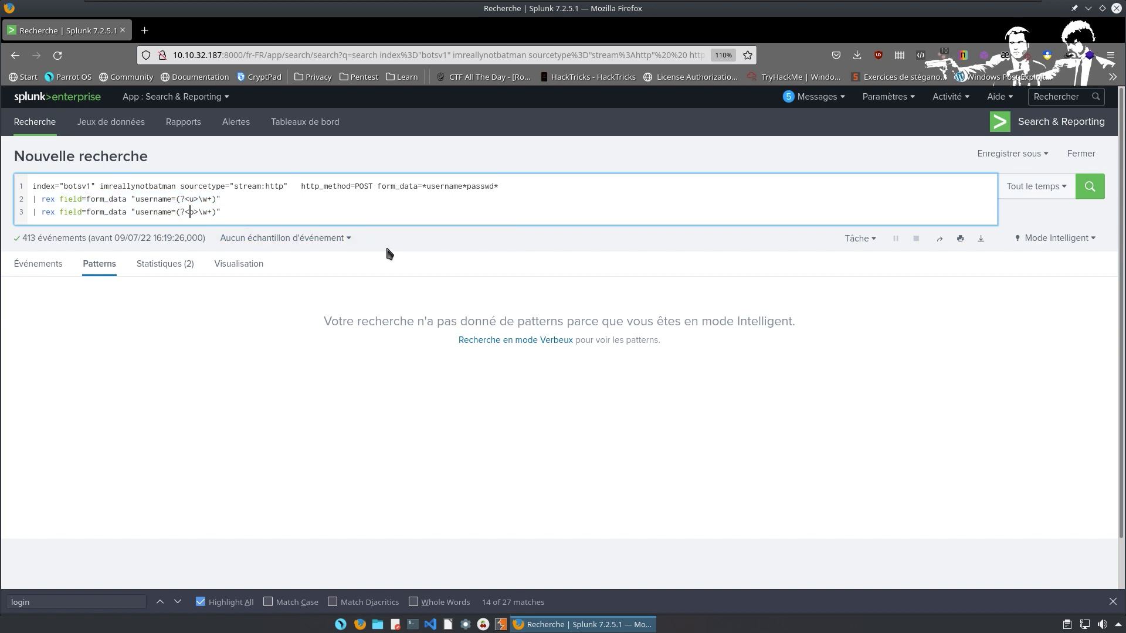
key(Delete)
key(Delete)
key(BackSpace)
key(BackSpace)
key(BackSpace)
key(BackSpace)
key(BackSpace)
key(BackSpace)
text(paswwd)
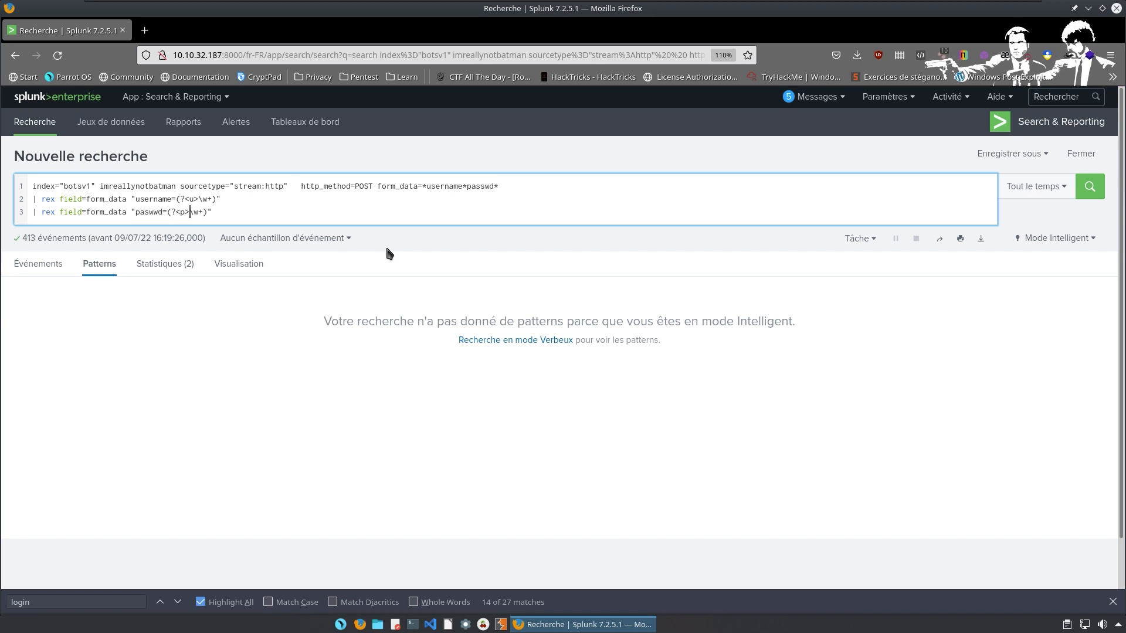
Add a fourth search line, '| table _time', after the two rex extractions.
key(shift+Return)
text(| )
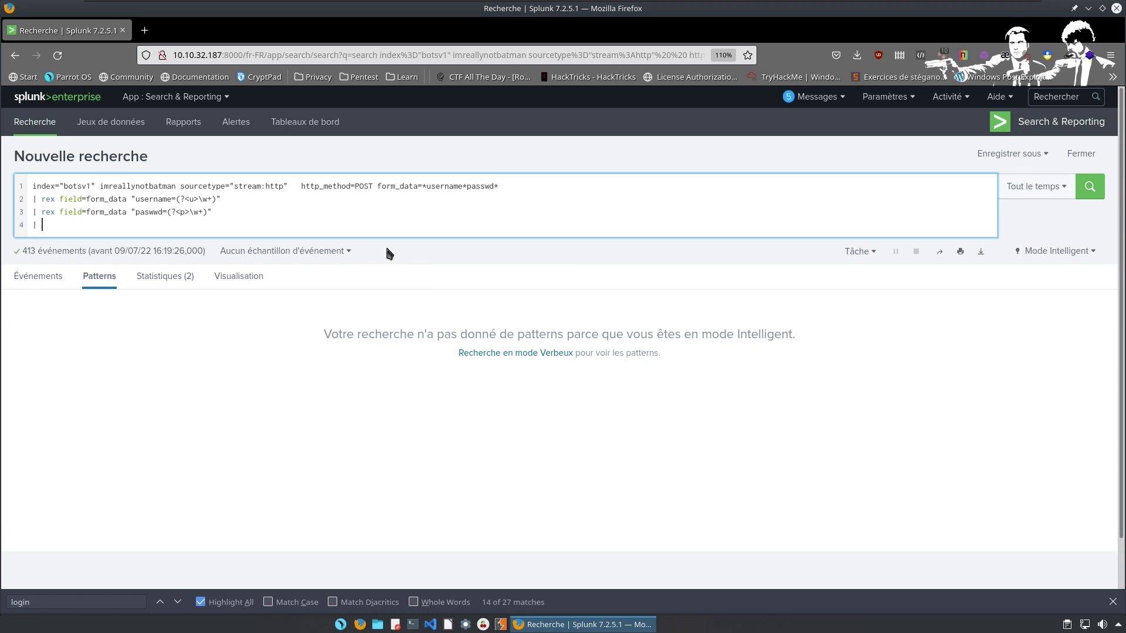
text(t)
key(Tab)
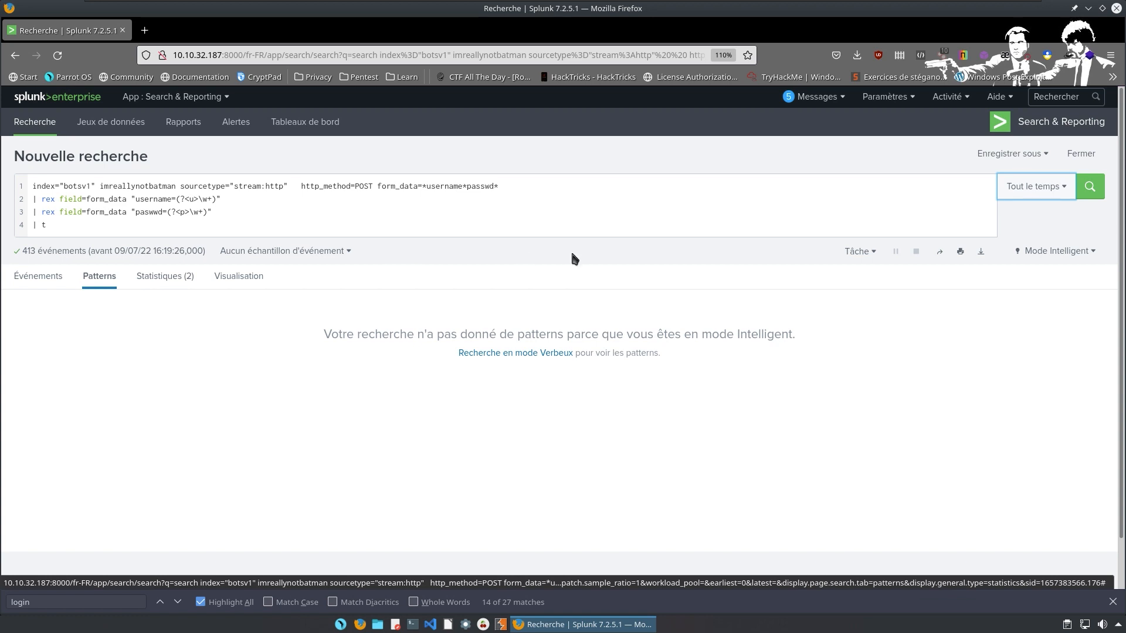
click(346, 216)
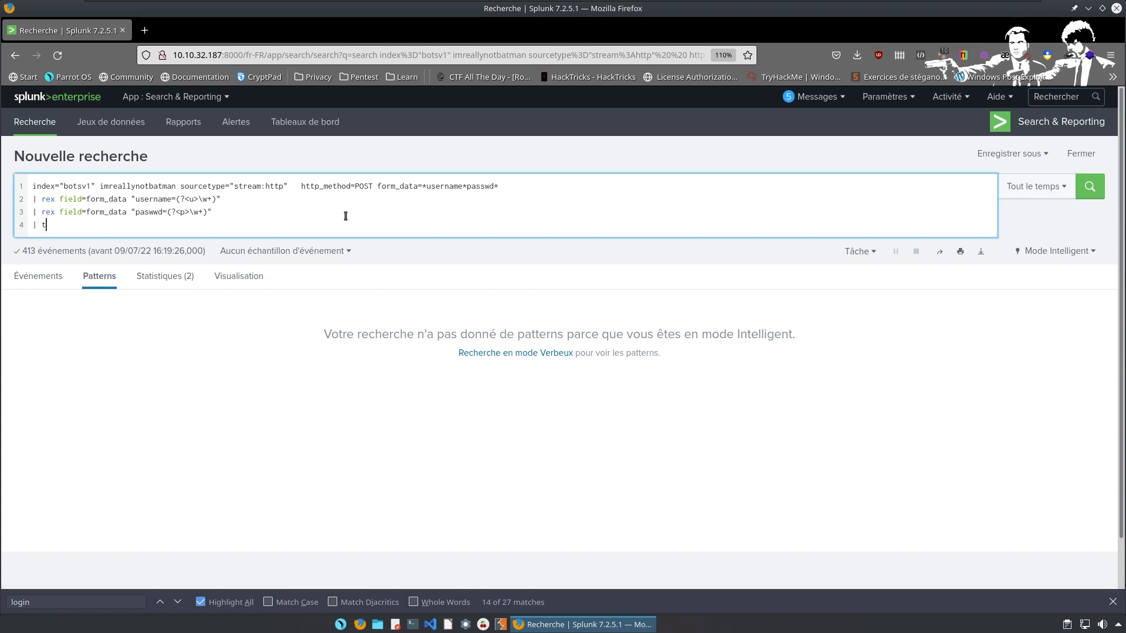
text(able)
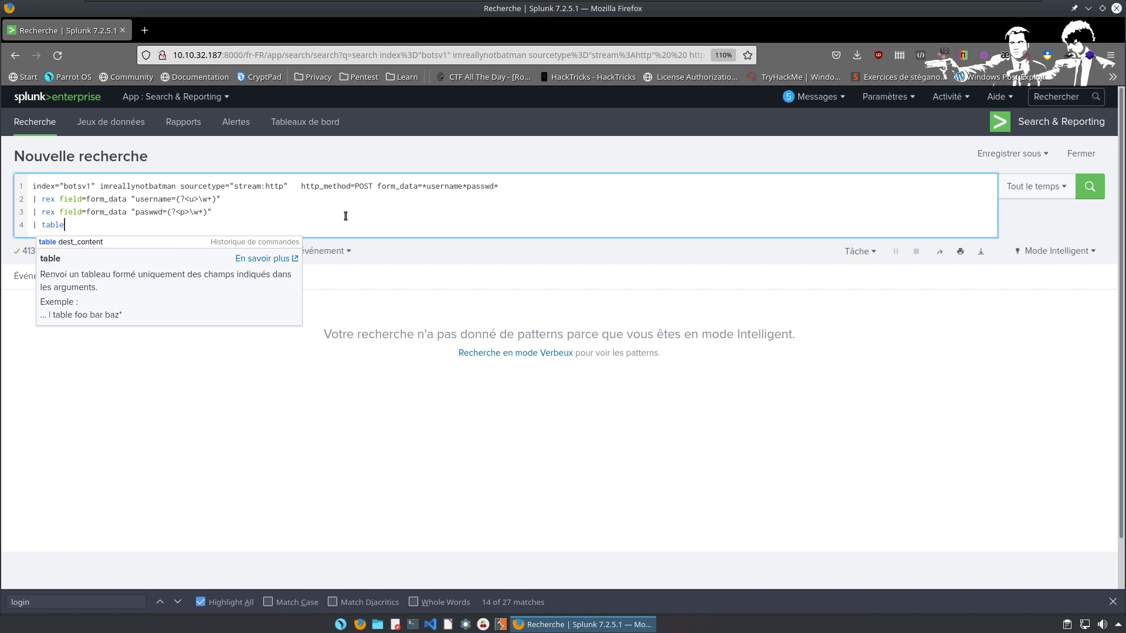
text(_time)
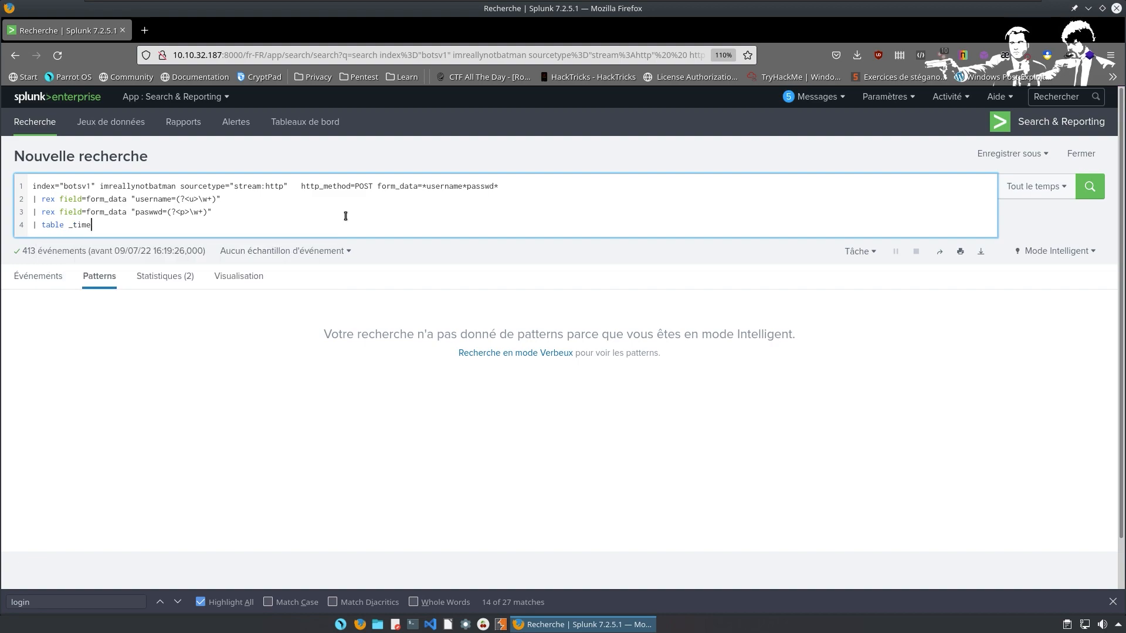
key(ctrl+alt+Right)
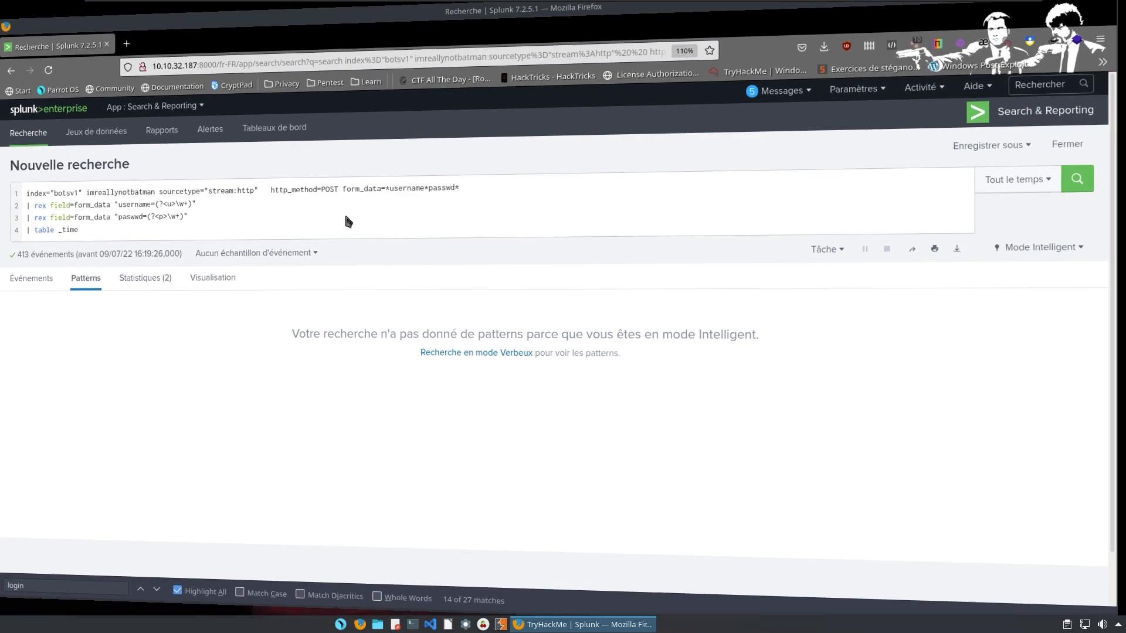
Scroll the TryHackMe Task 2 questions down and select the one about the time field.
scroll(364, 203, up, 2)
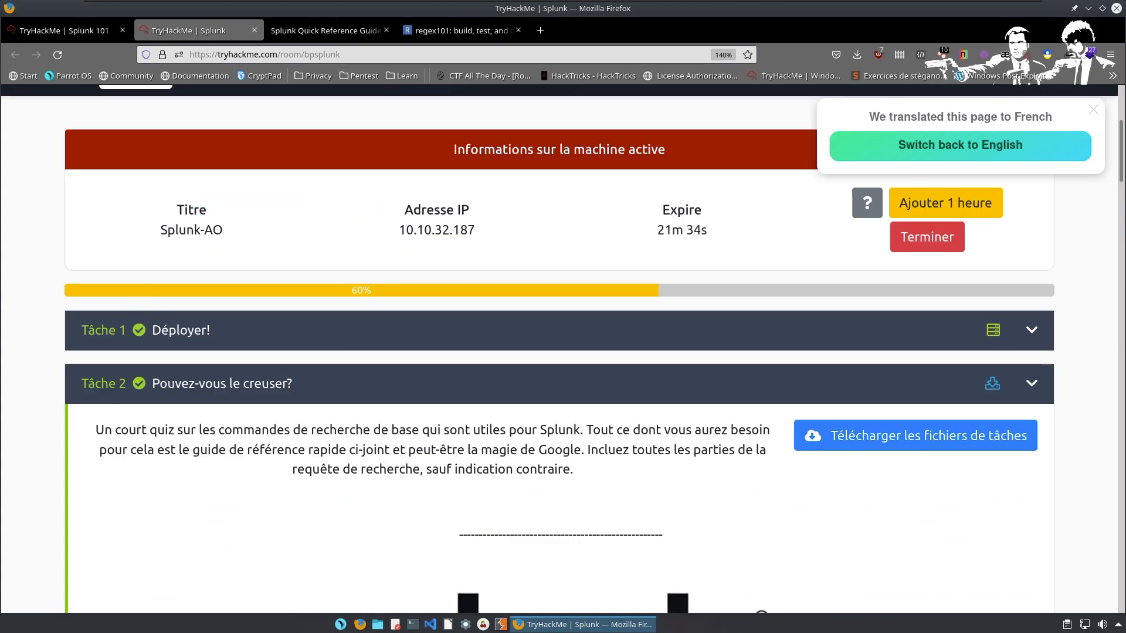
scroll(385, 402, down, 8)
scroll(363, 387, down, 6)
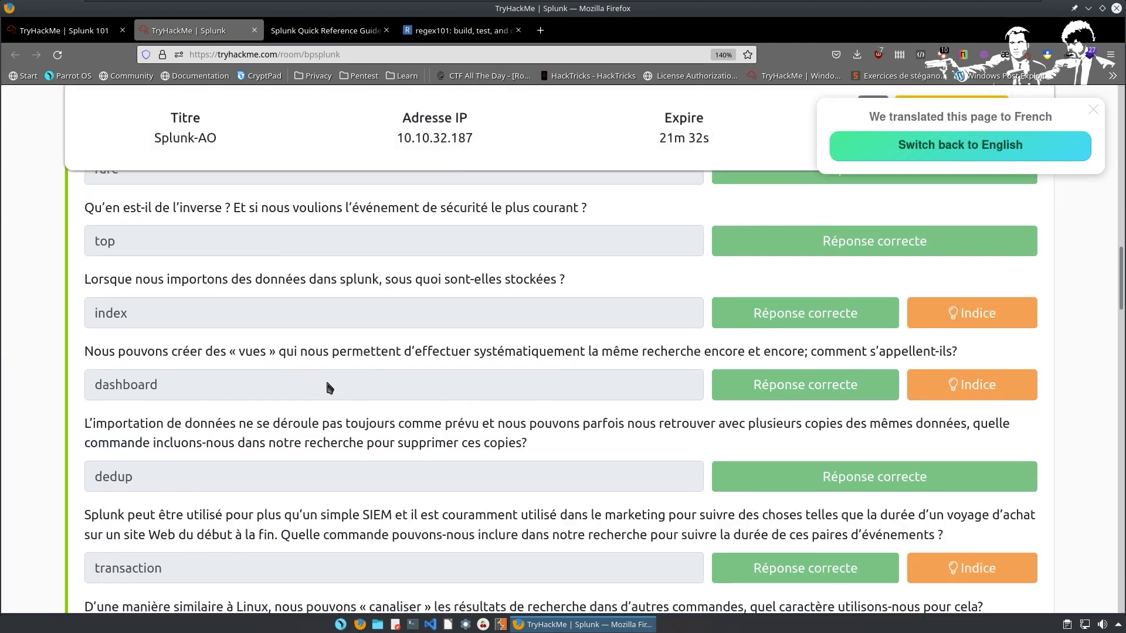
scroll(235, 320, down, 3)
scroll(222, 304, down, 2)
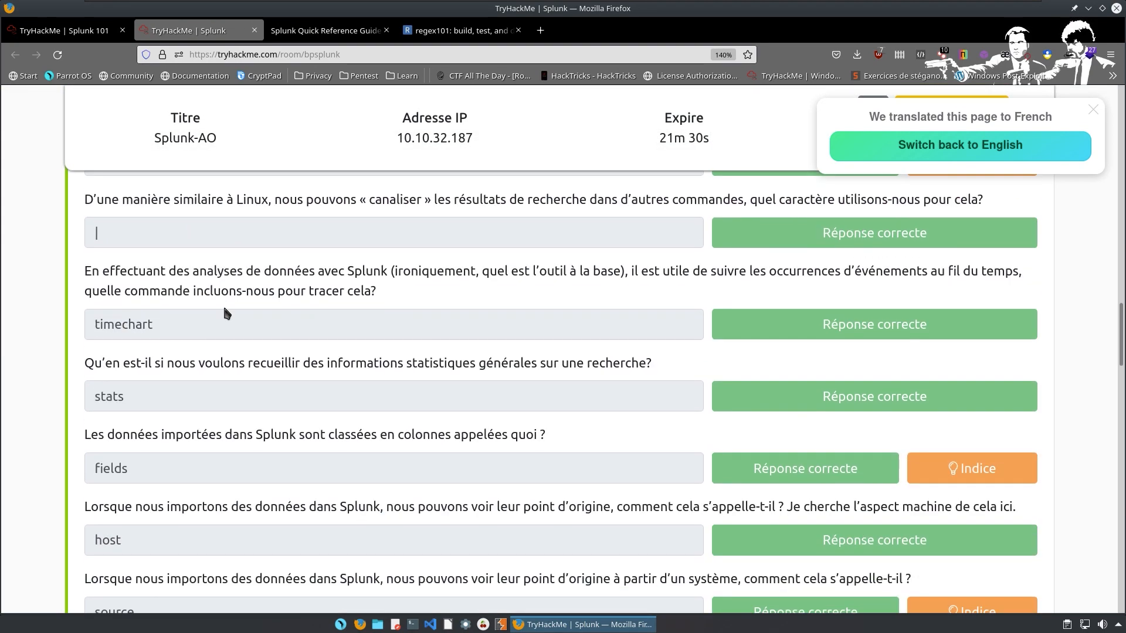
scroll(220, 314, down, 6)
scroll(220, 319, down, 6)
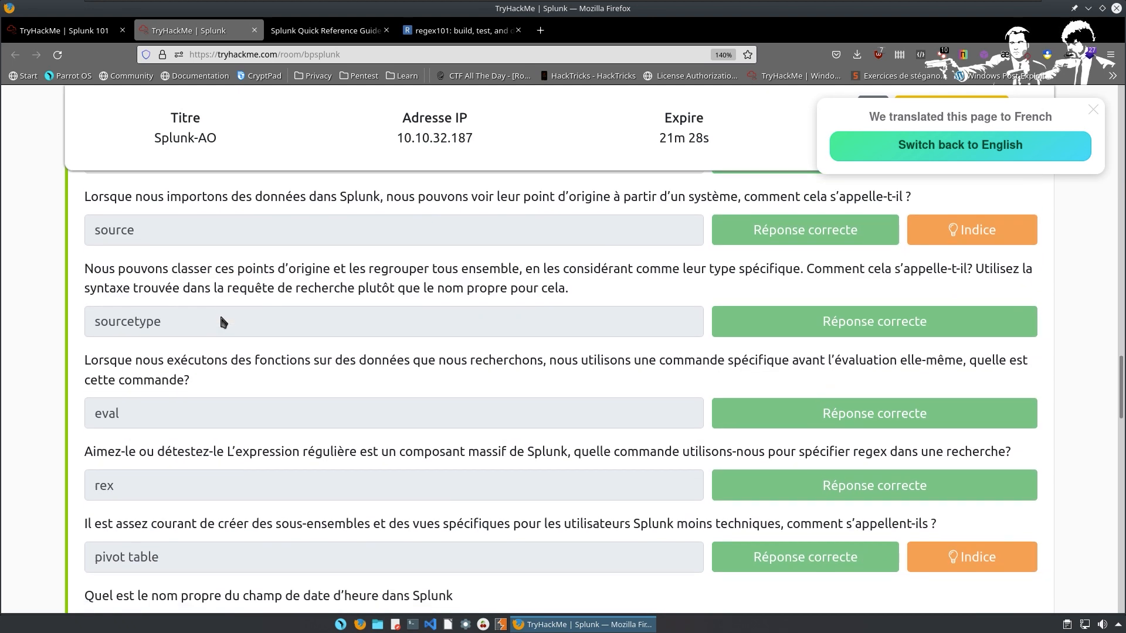
triple_click(90, 413)
mouse_move(104, 413)
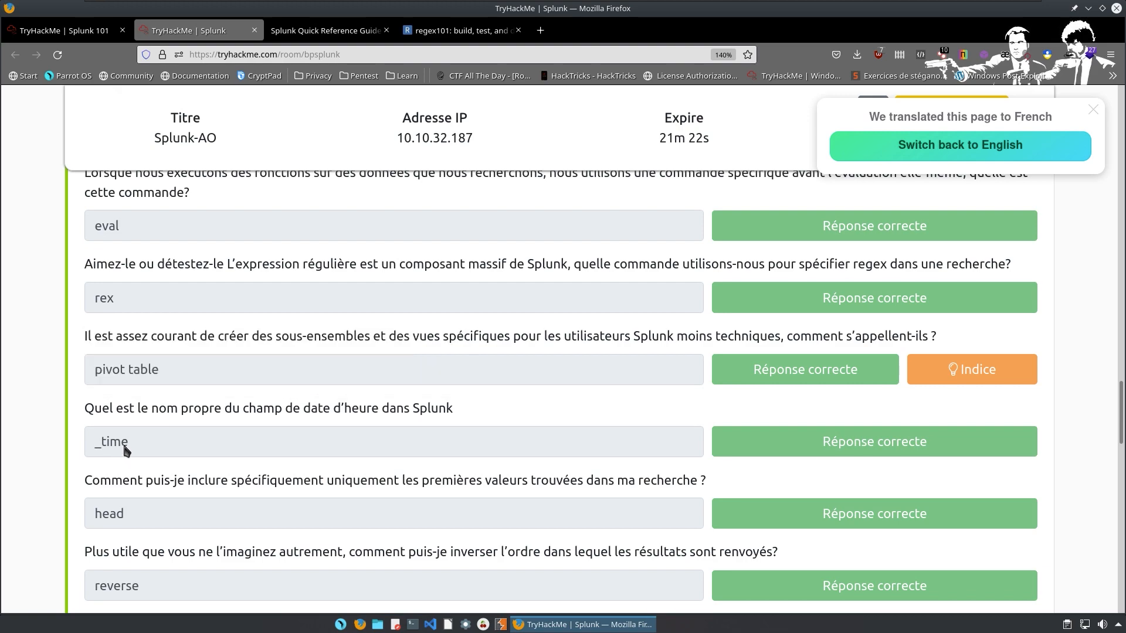
key(ctrl+super+Left)
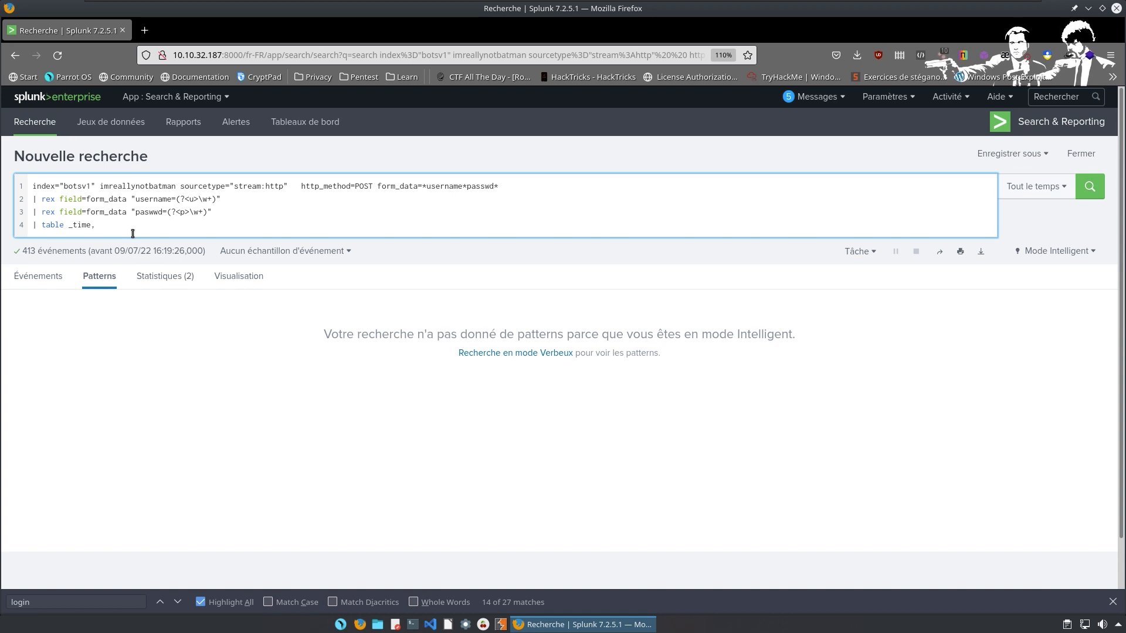
Add the u field to the table line so it reads '| table _time, u,'.
text(u, p)
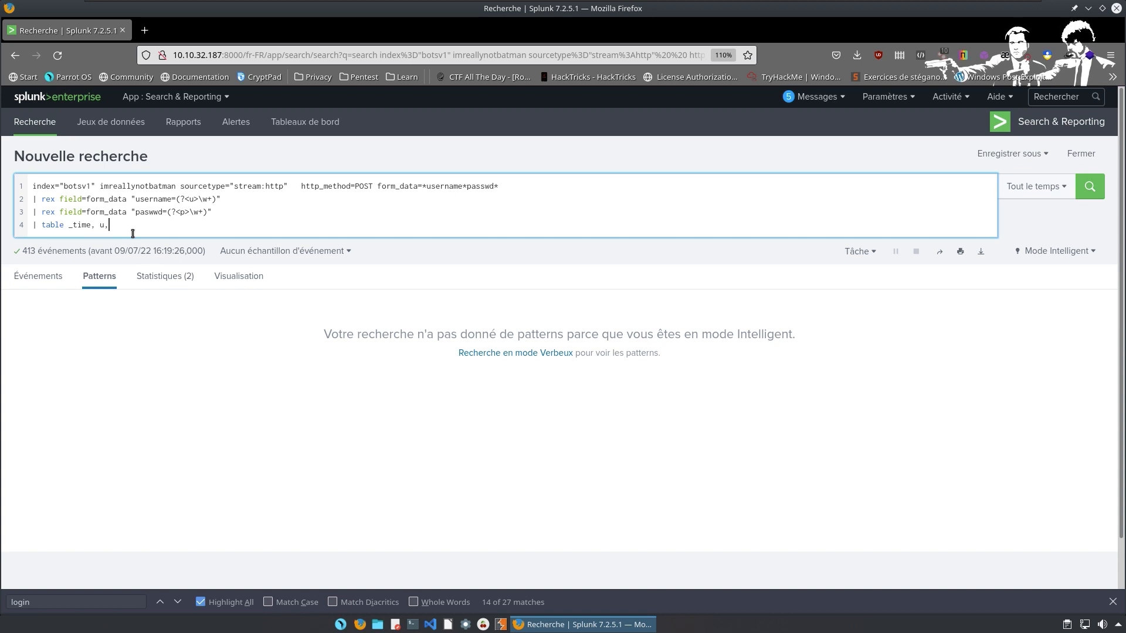
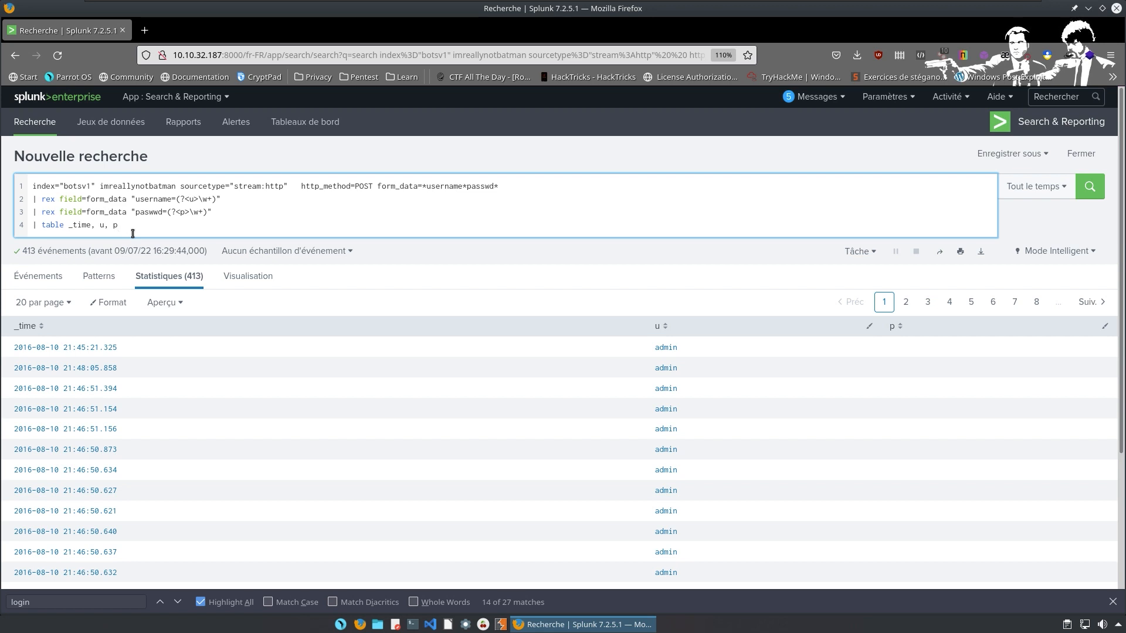
Rerun the search with '| sort by _time' and '| head 10' appended to list the ten earliest attempts.
key(Return)
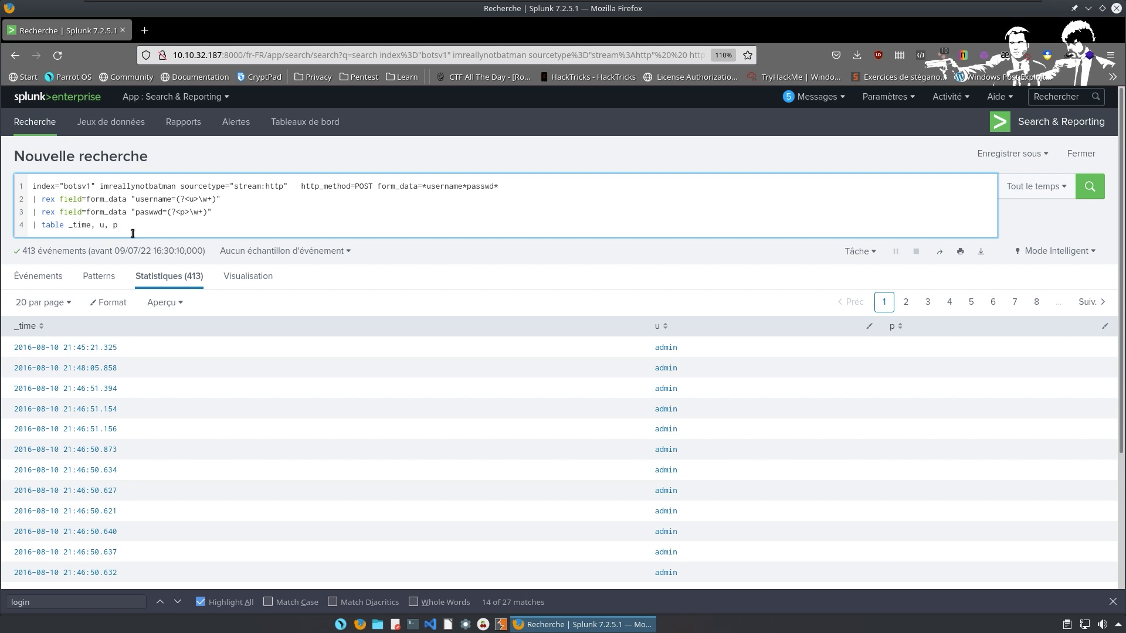
key(shift+Return)
text(| )
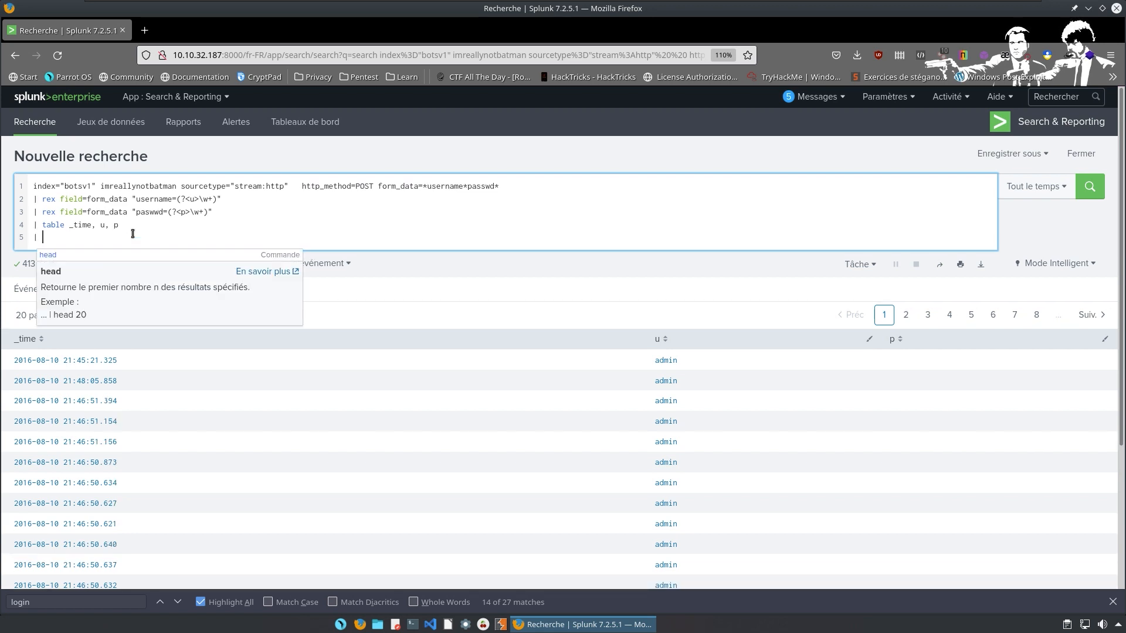
text(sort)
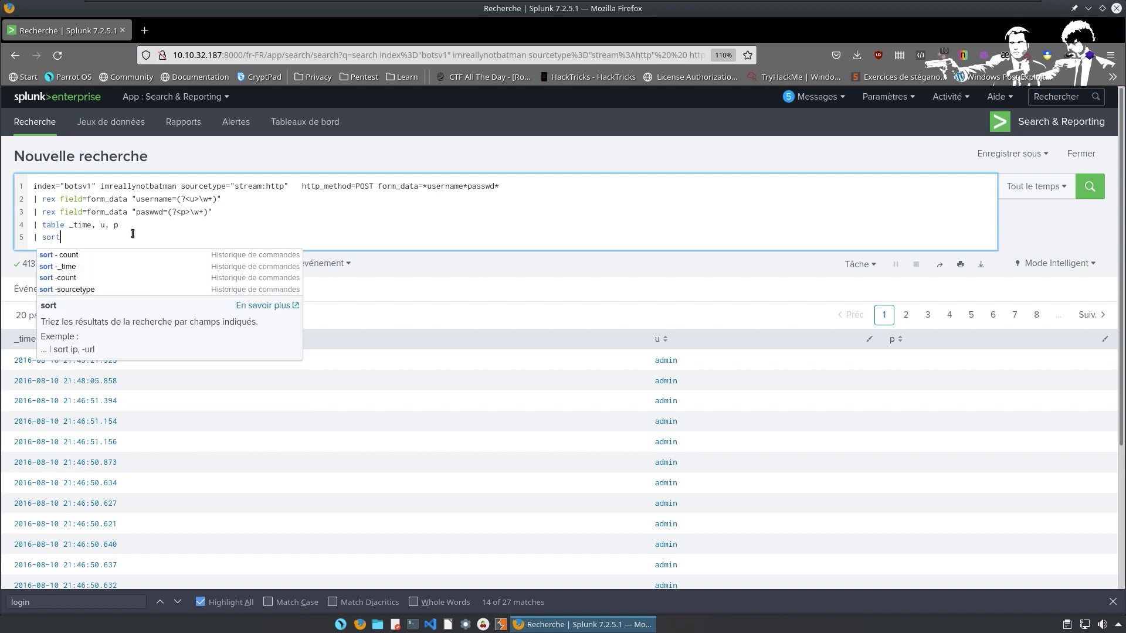
text( by)
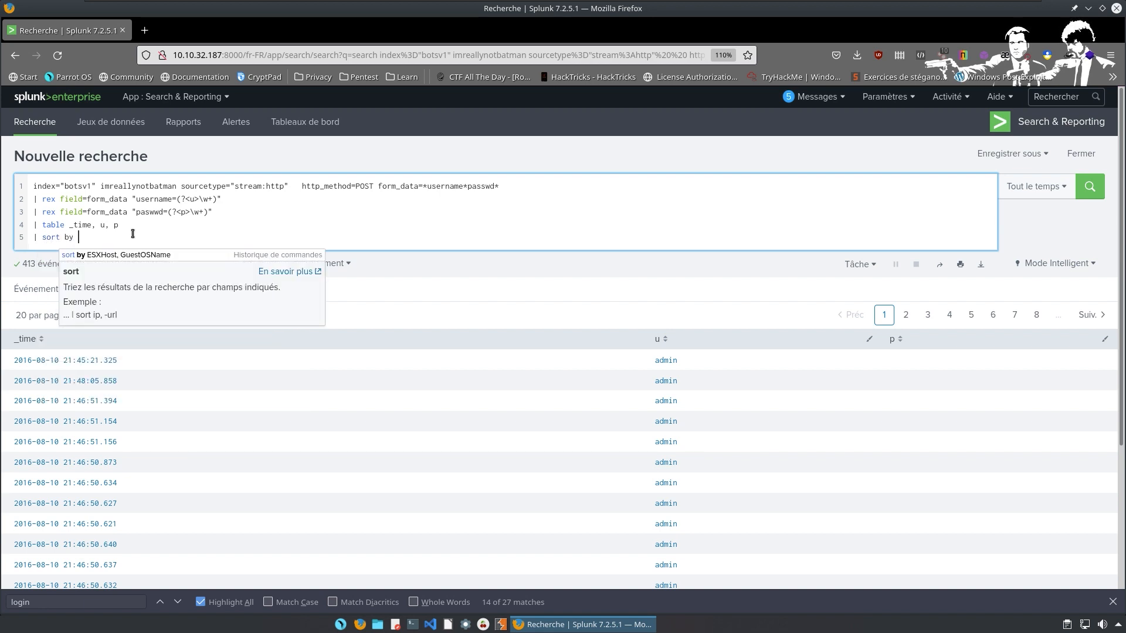
text( _ti)
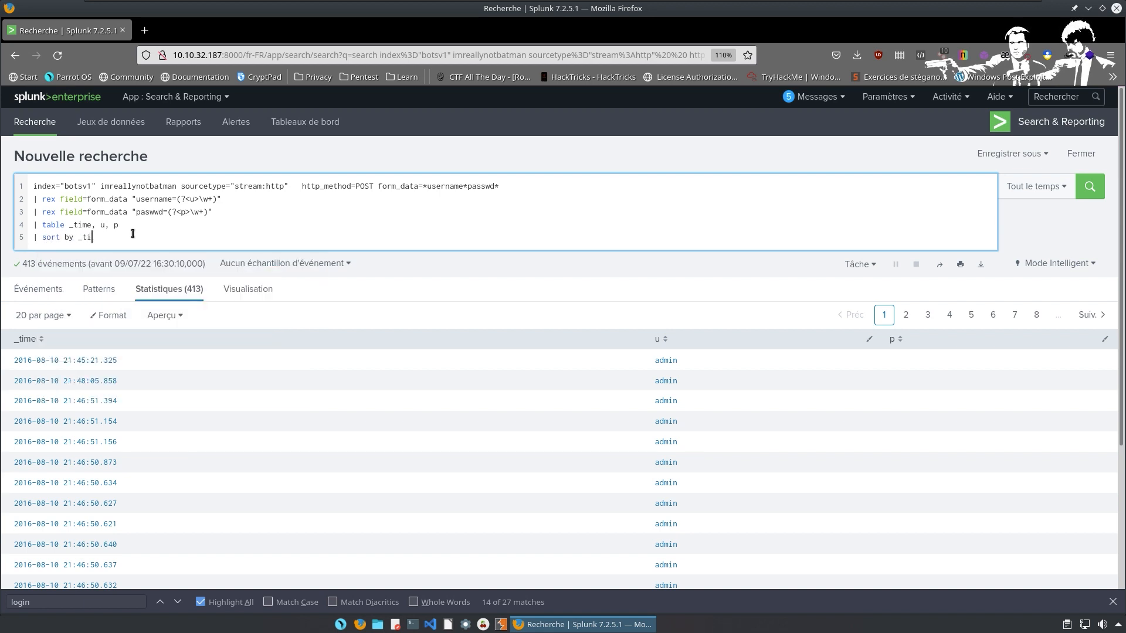
text(me)
key(shift+Return)
text(| hea)
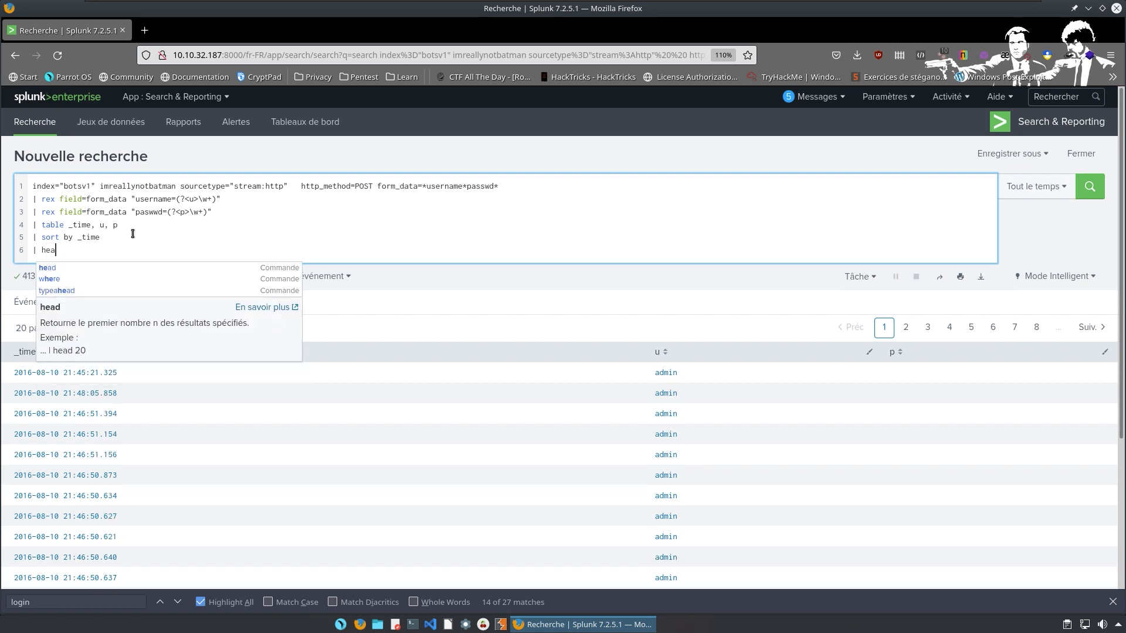
text(d 10)
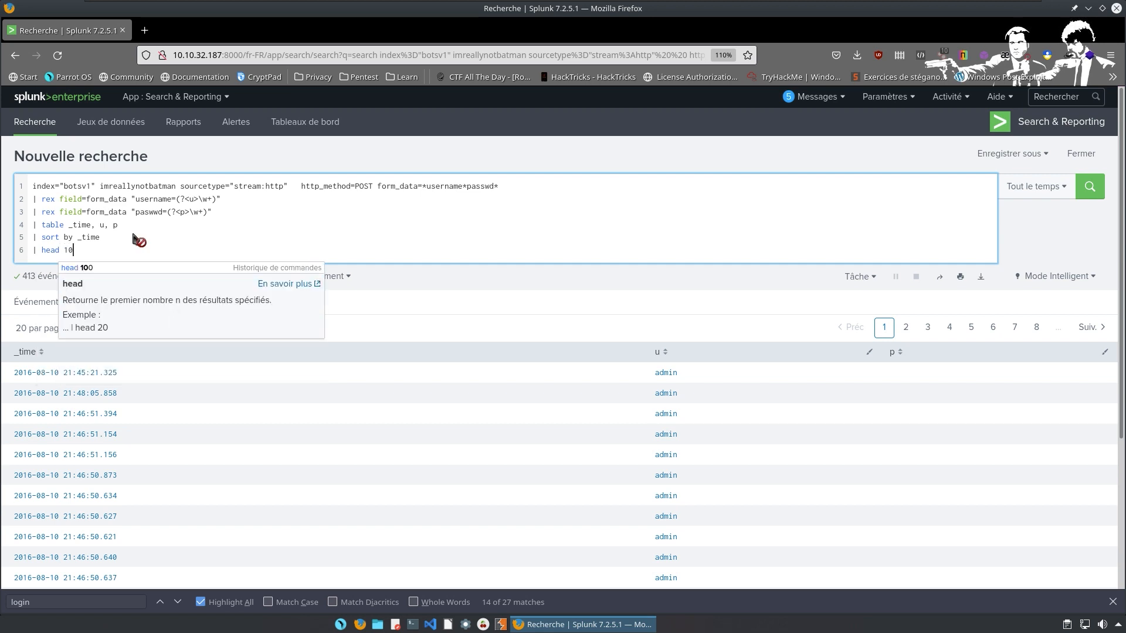
key(Return)
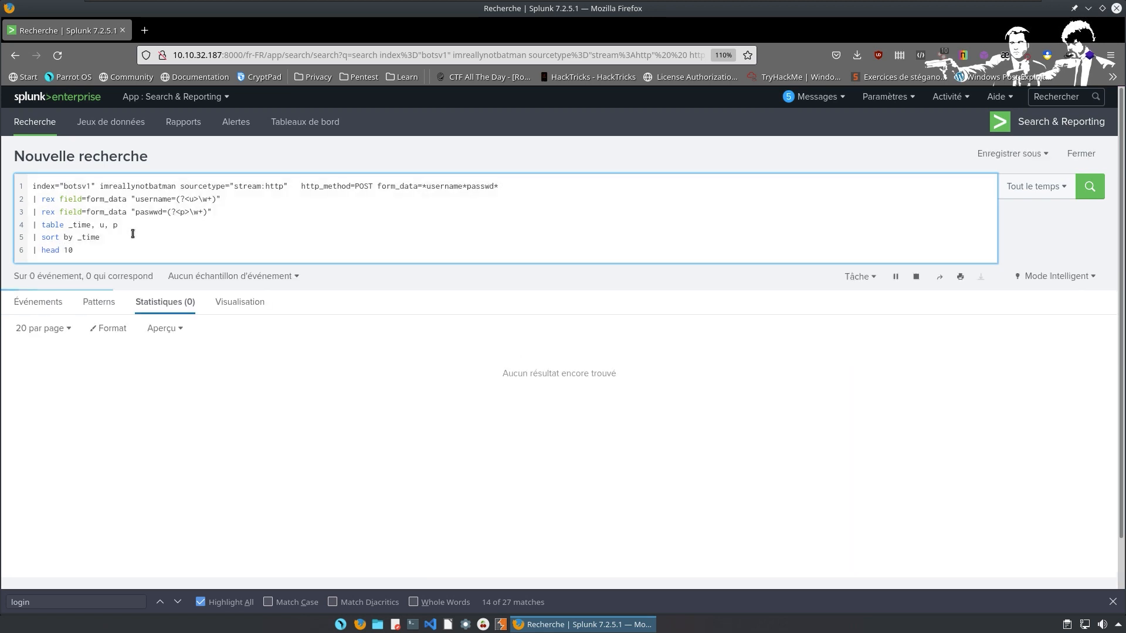
Fix 'paswwd' to 'passwd' in the rex line, rerun, and return to the TryHackMe desktop.
click(180, 212)
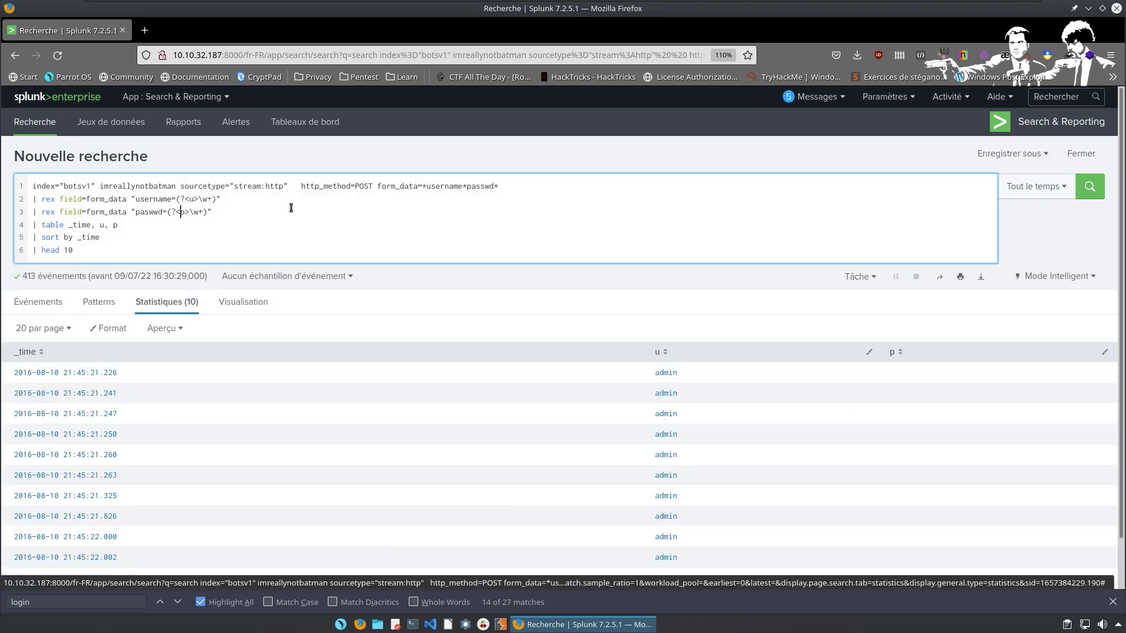
key(Left)
key(Left)
key(Left)
key(BackSpace)
key(BackSpace)
key(BackSpace)
text(swd)
key(Return)
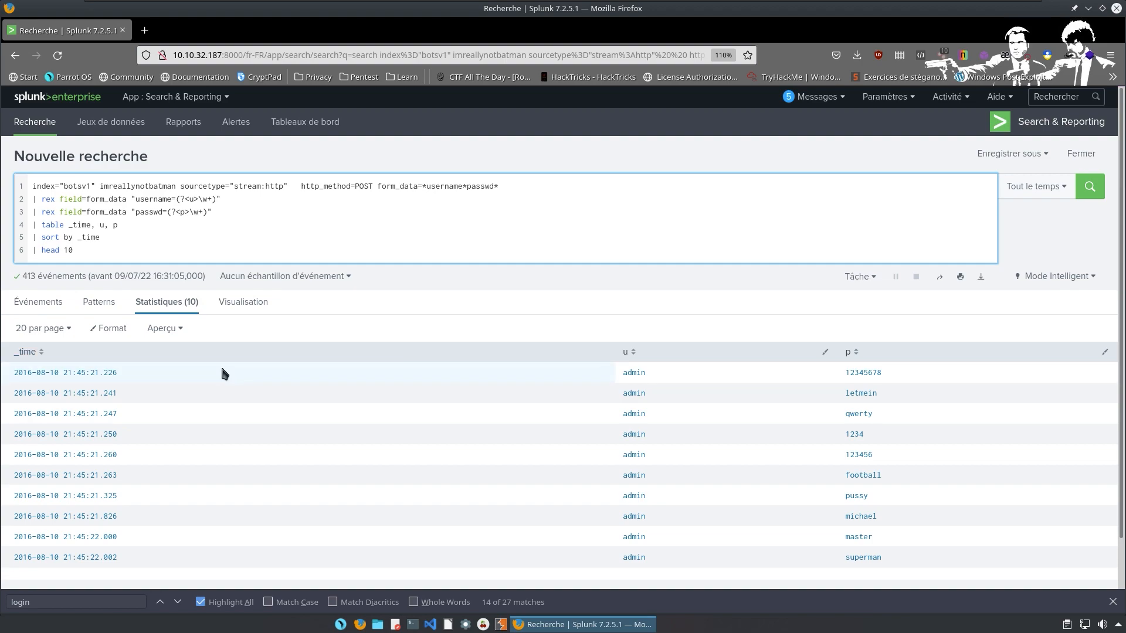
key(ctrl+F3)
key(ctrl+F2)
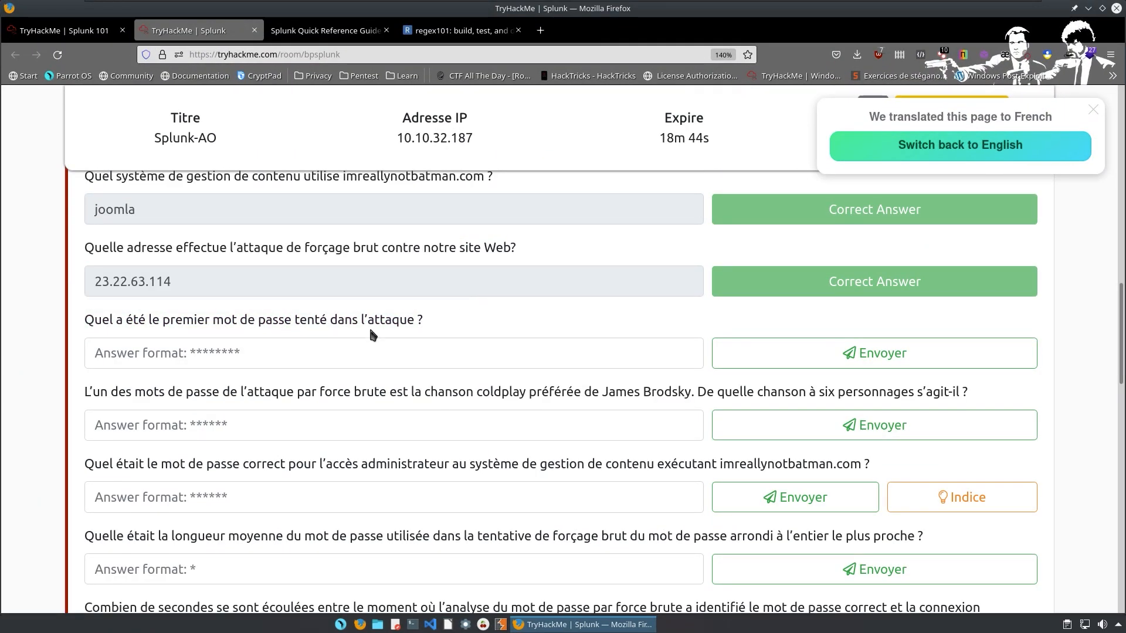
key(ctrl+F1)
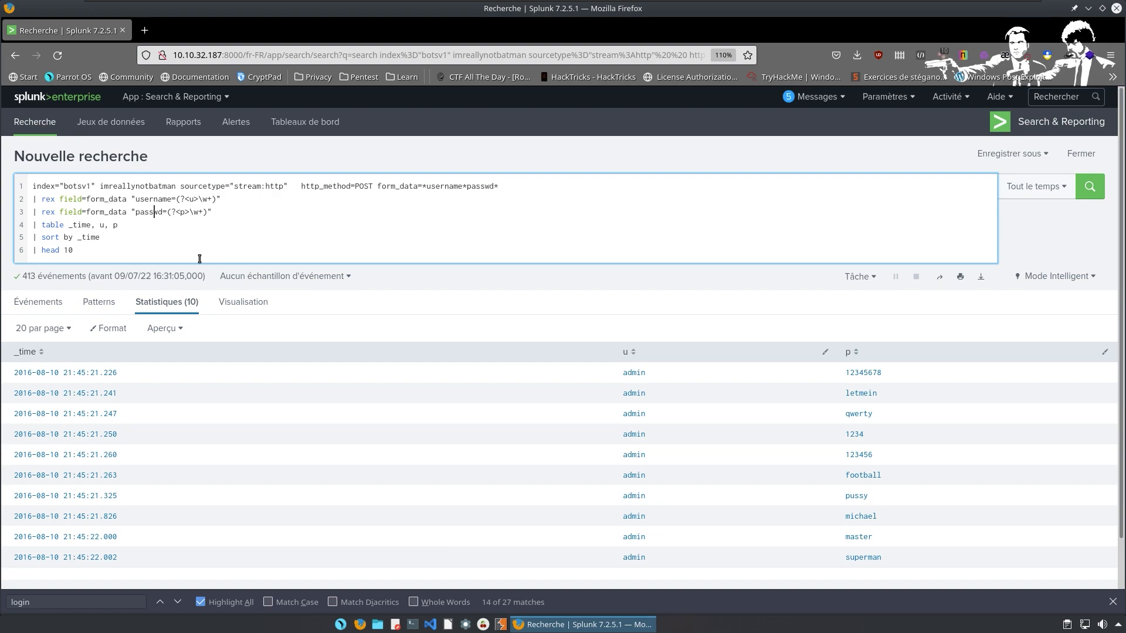
key(ctrl+F2)
text(12)
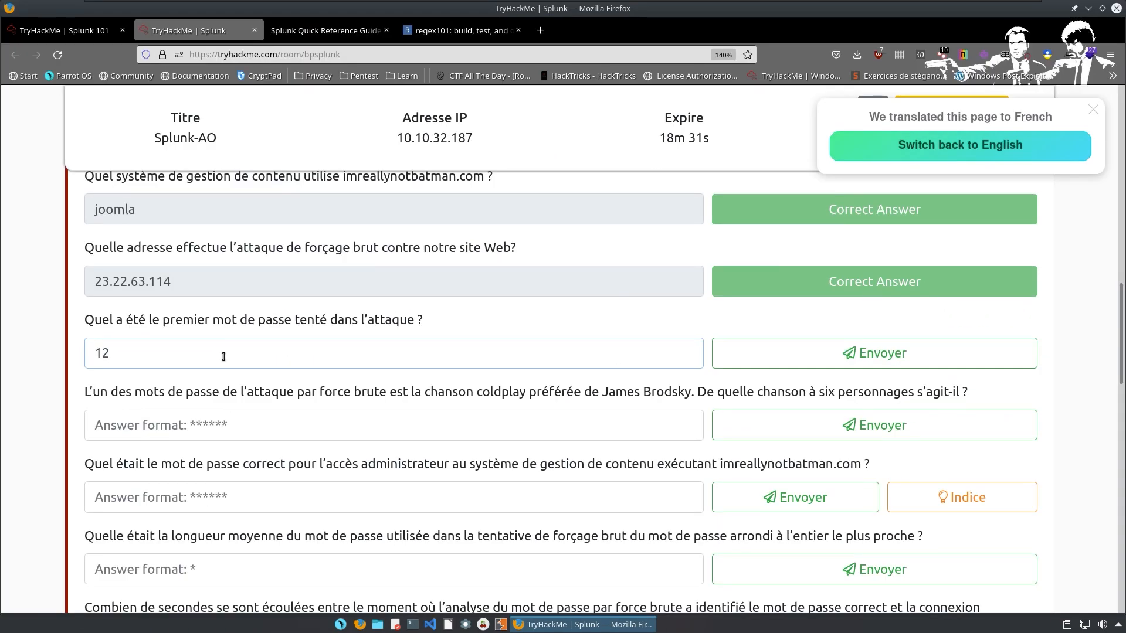
text(345678)
key(Return)
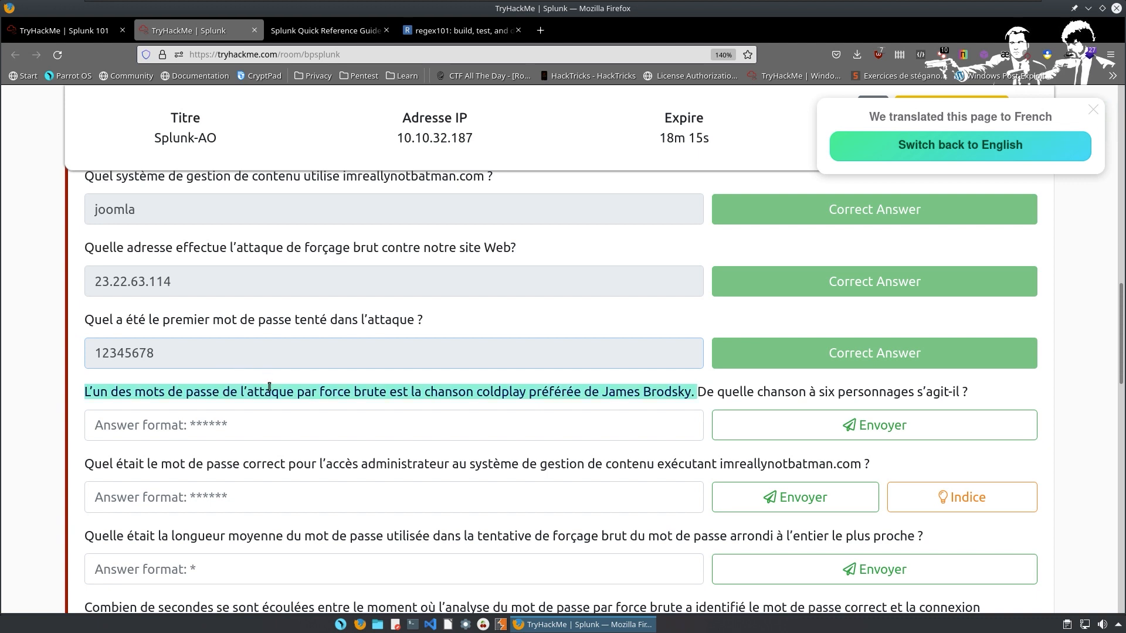
Scroll down to the next TryHackMe question and bring up the application launcher.
mouse_move(260, 387)
scroll(261, 361, down, 1)
scroll(260, 361, down, 1)
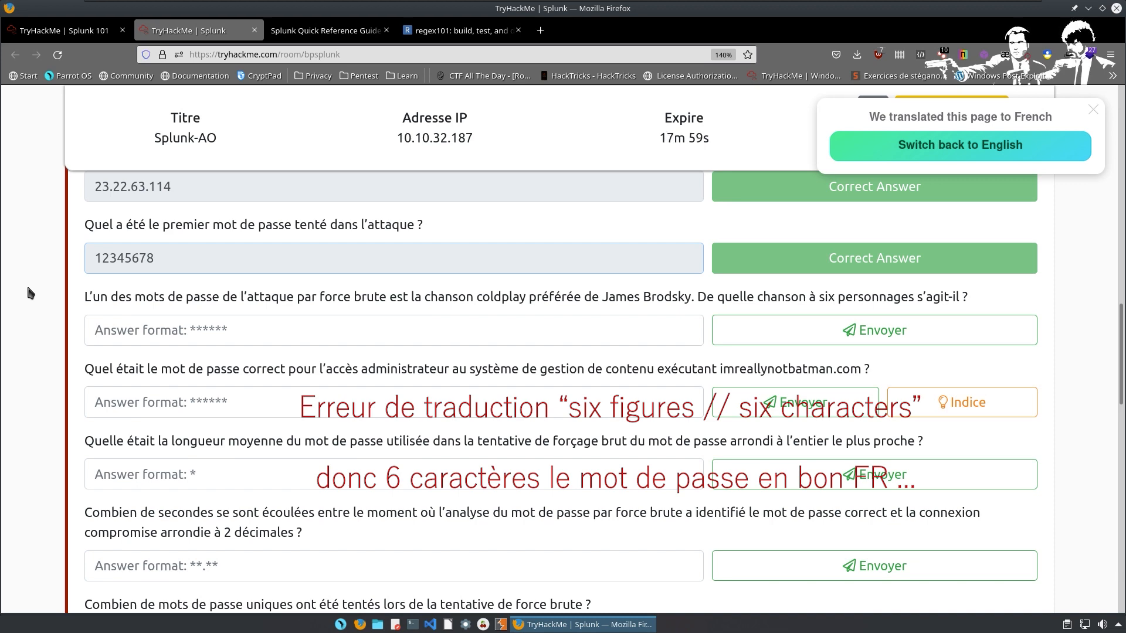
click(340, 625)
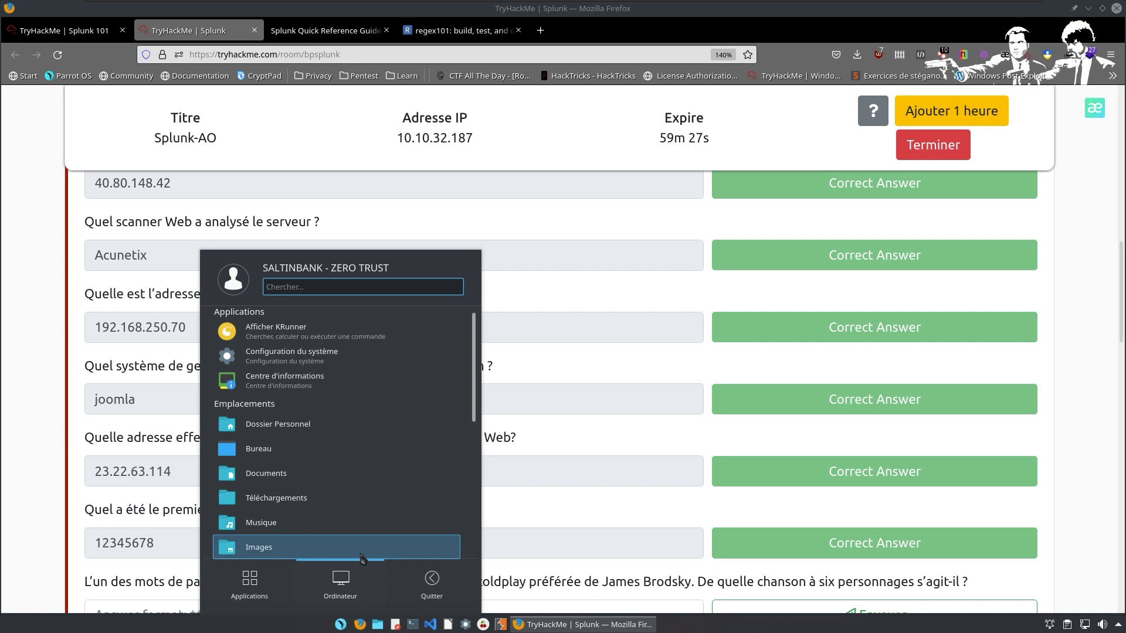
Launch LibreOffice Calc via 'xls' and bookmark the regex101 page in Firefox.
text(xls)
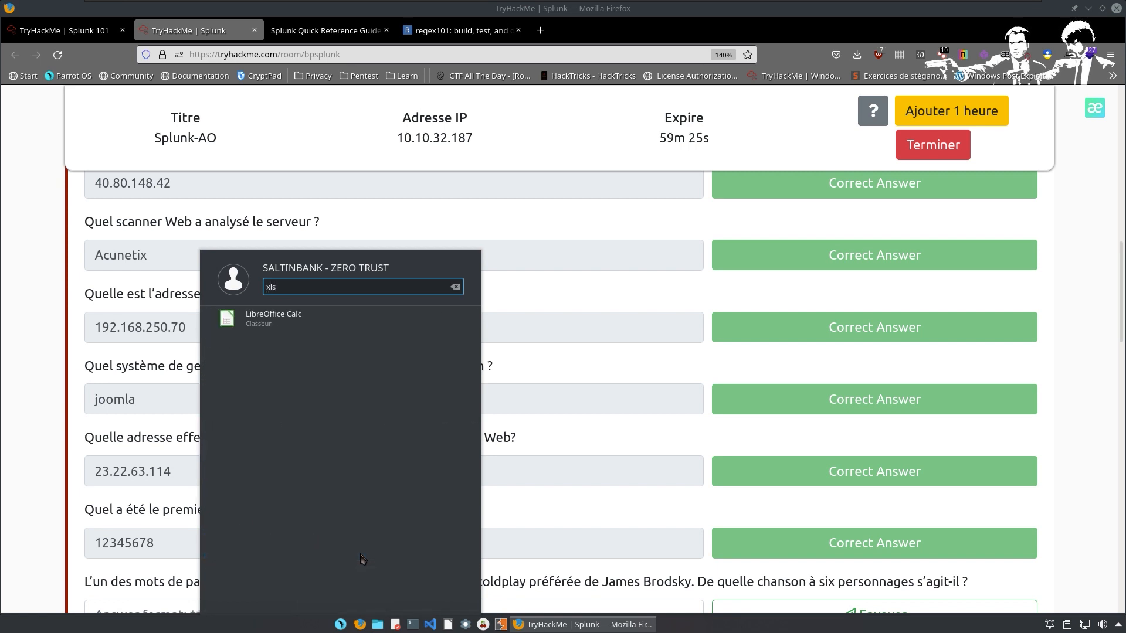
click(290, 320)
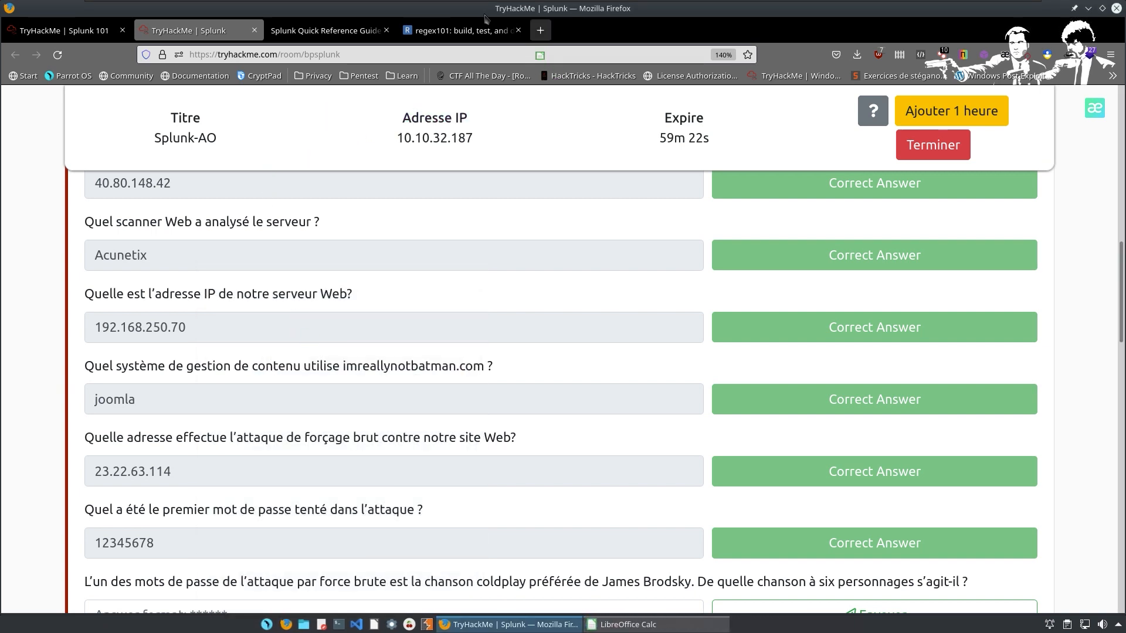
click(540, 30)
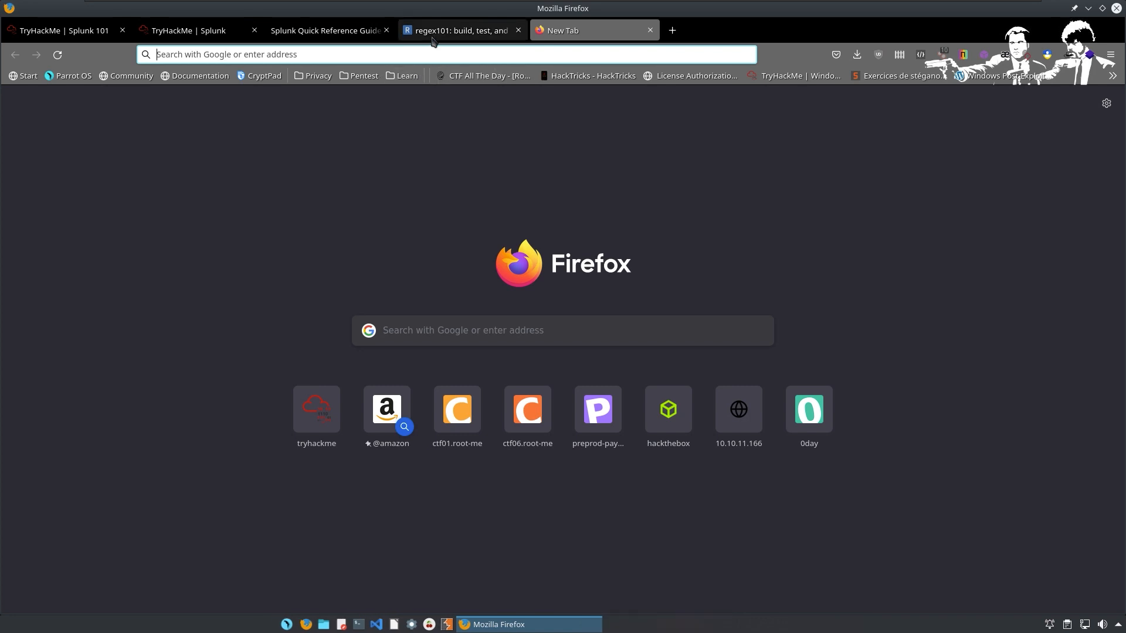
click(462, 30)
click(747, 54)
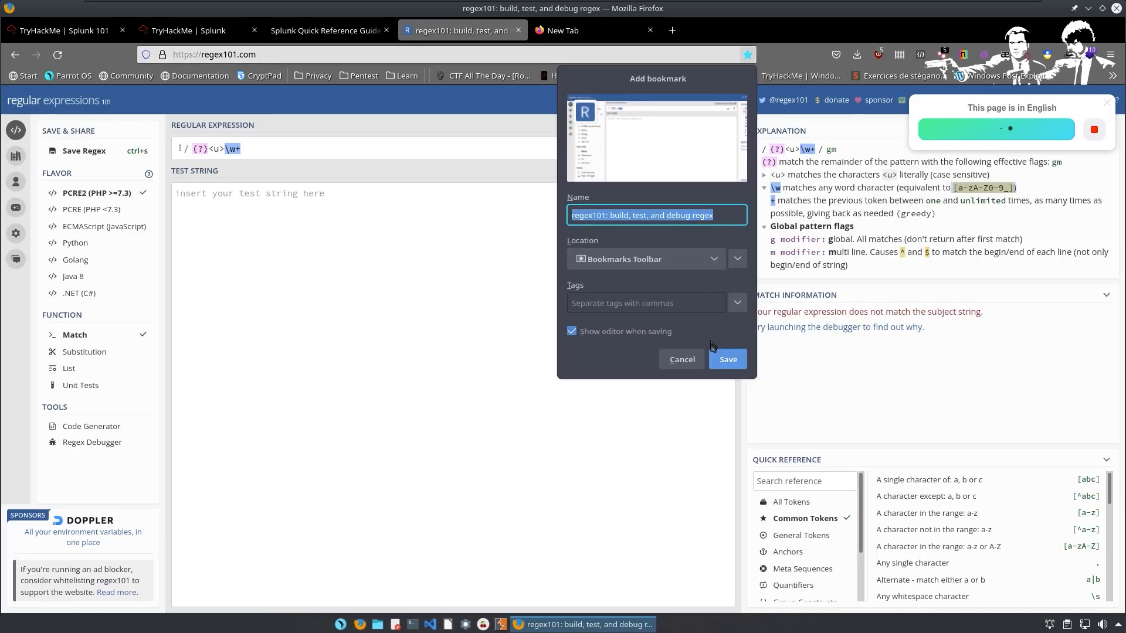
click(719, 360)
Search the web for 'coldplay list of songs' and browse the song list results.
click(563, 30)
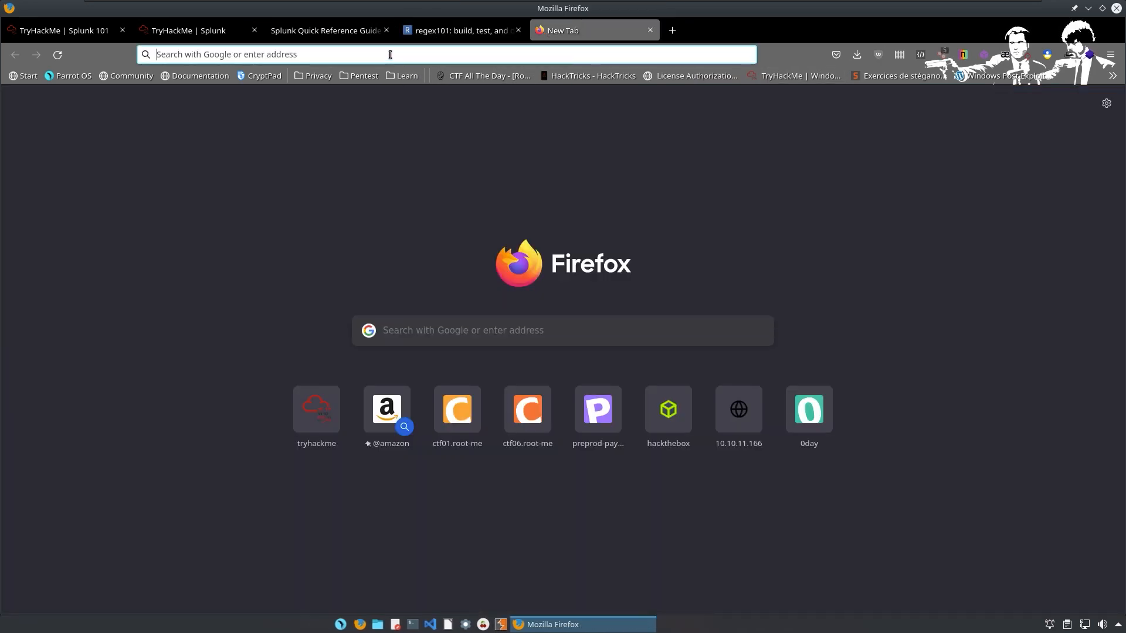
click(389, 54)
click(437, 333)
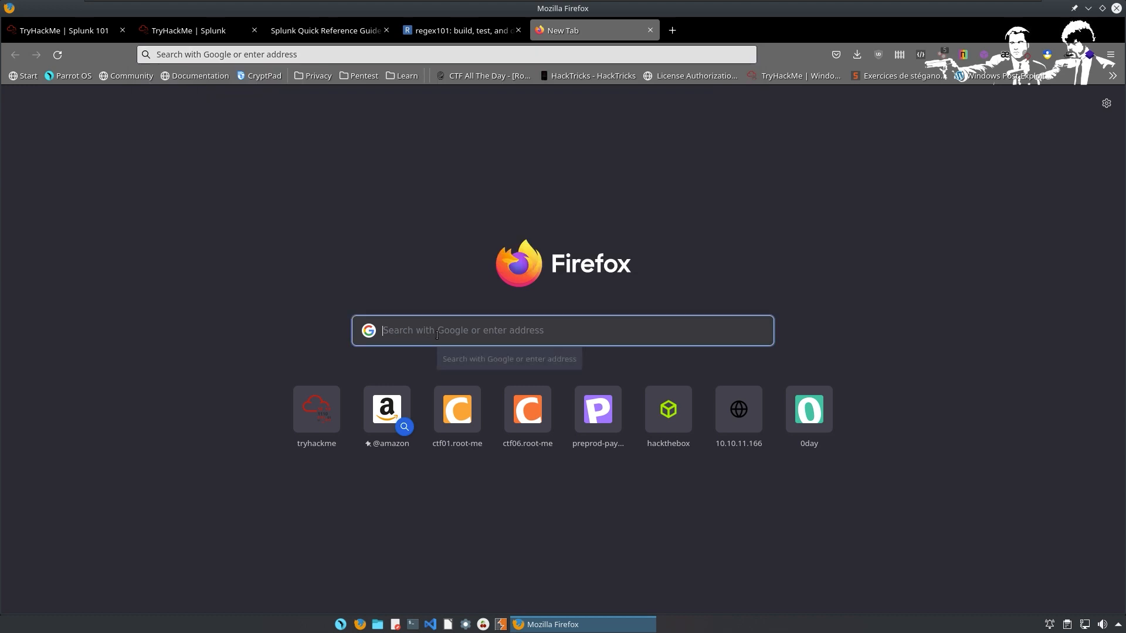
text(colday)
key(BackSpace)
key(BackSpace)
key(BackSpace)
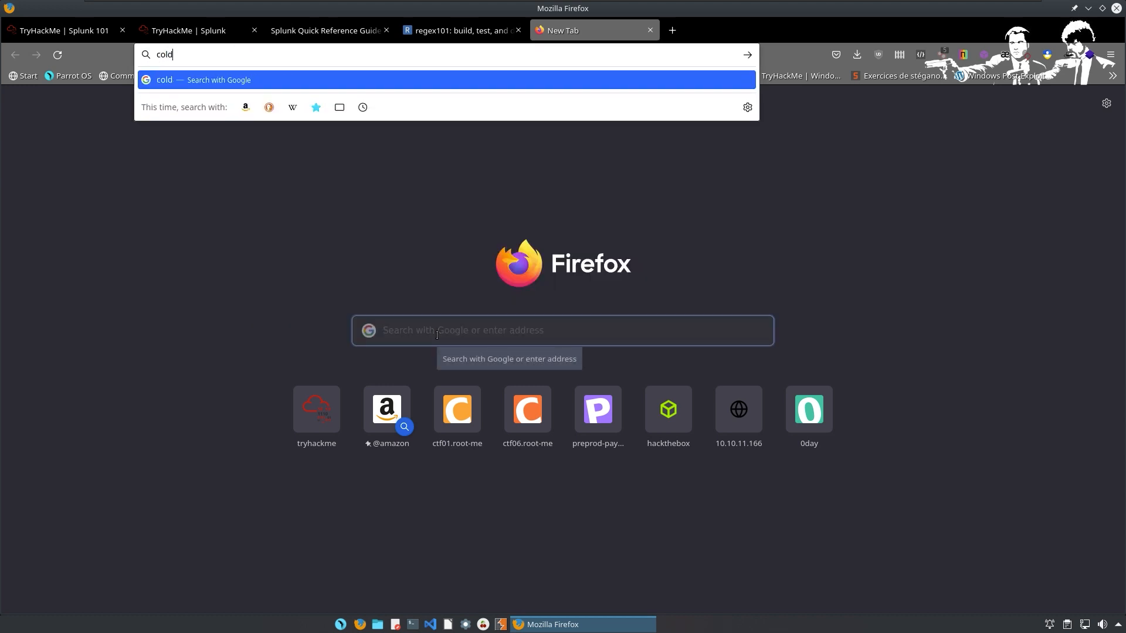
text(l)
key(BackSpace)
text(dpaly)
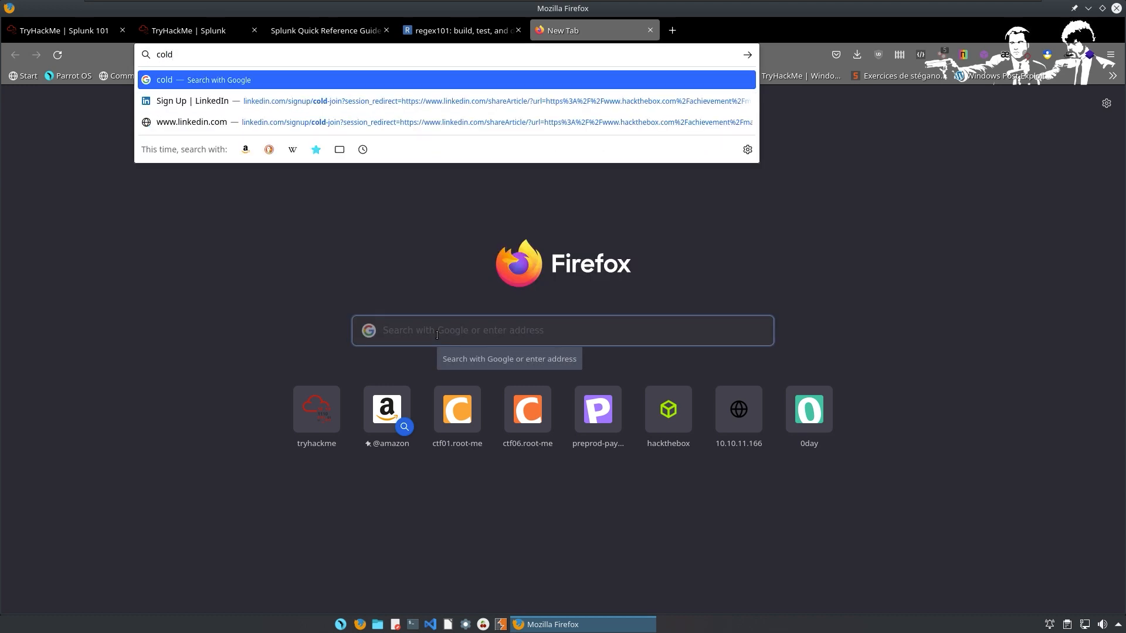
key(BackSpace)
key(BackSpace)
key(BackSpace)
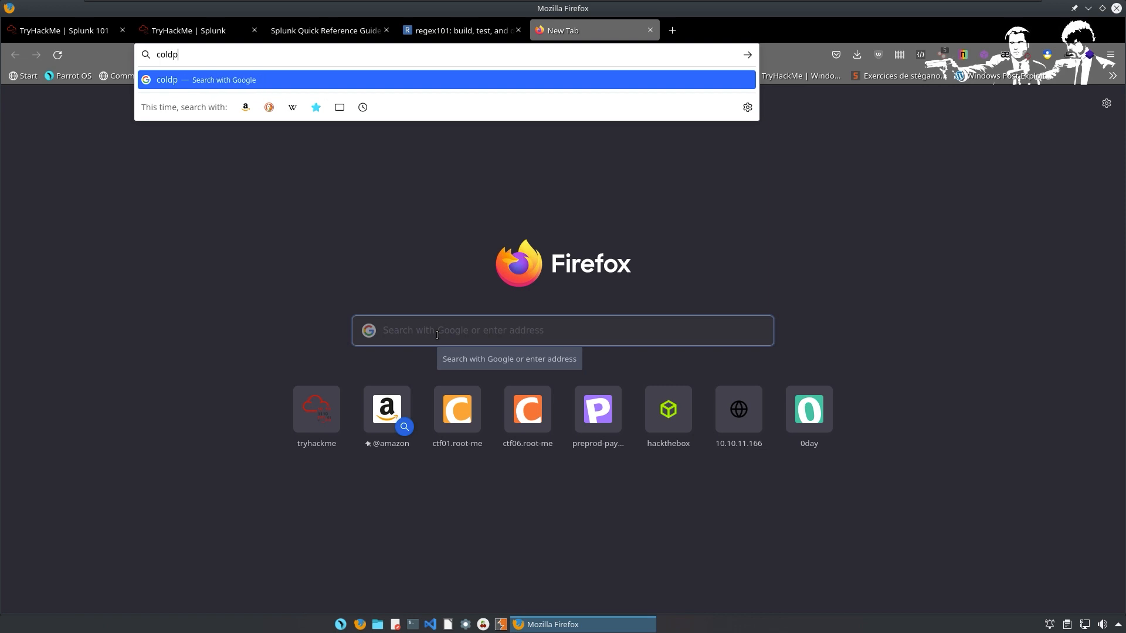
text(lay)
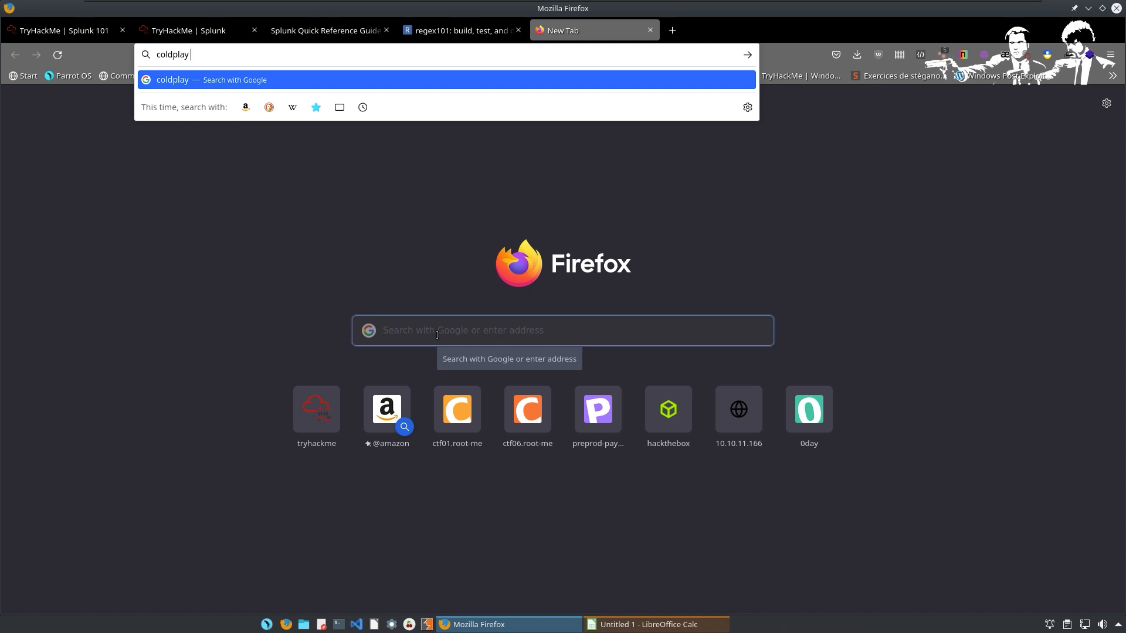
text(list of songs)
key(Return)
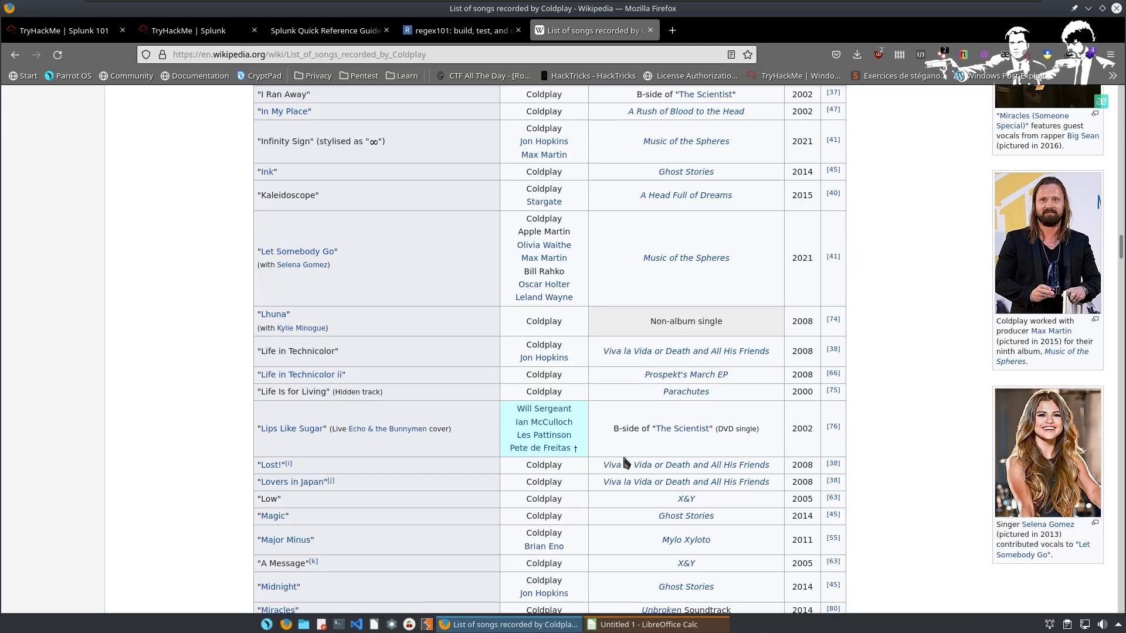
scroll(621, 454, down, 9)
scroll(861, 378, down, 20)
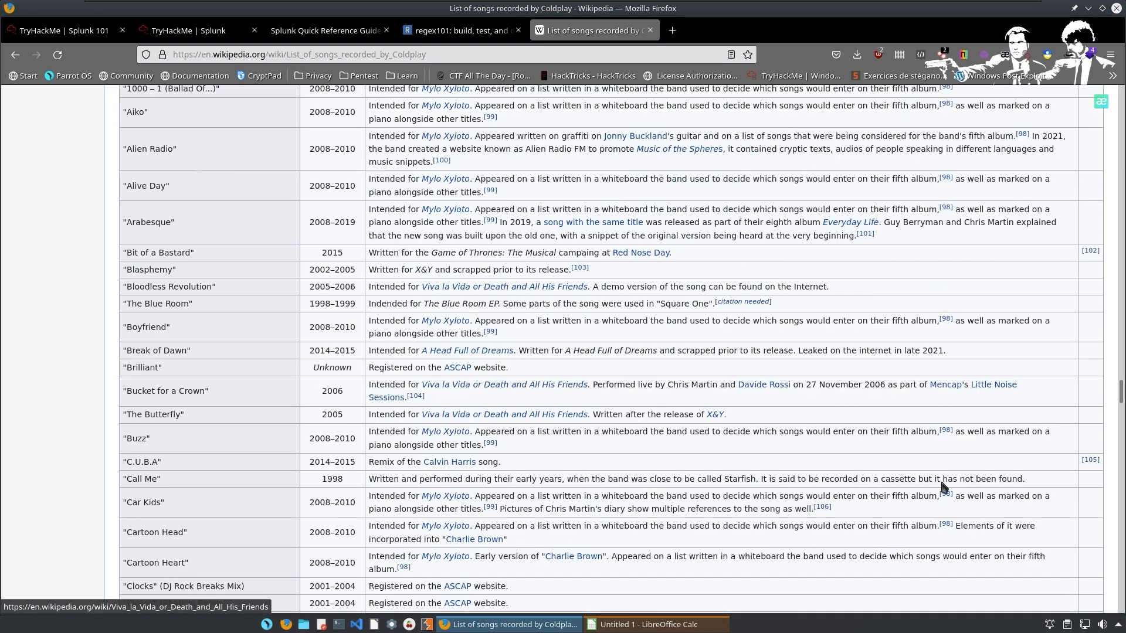
scroll(870, 451, up, 9)
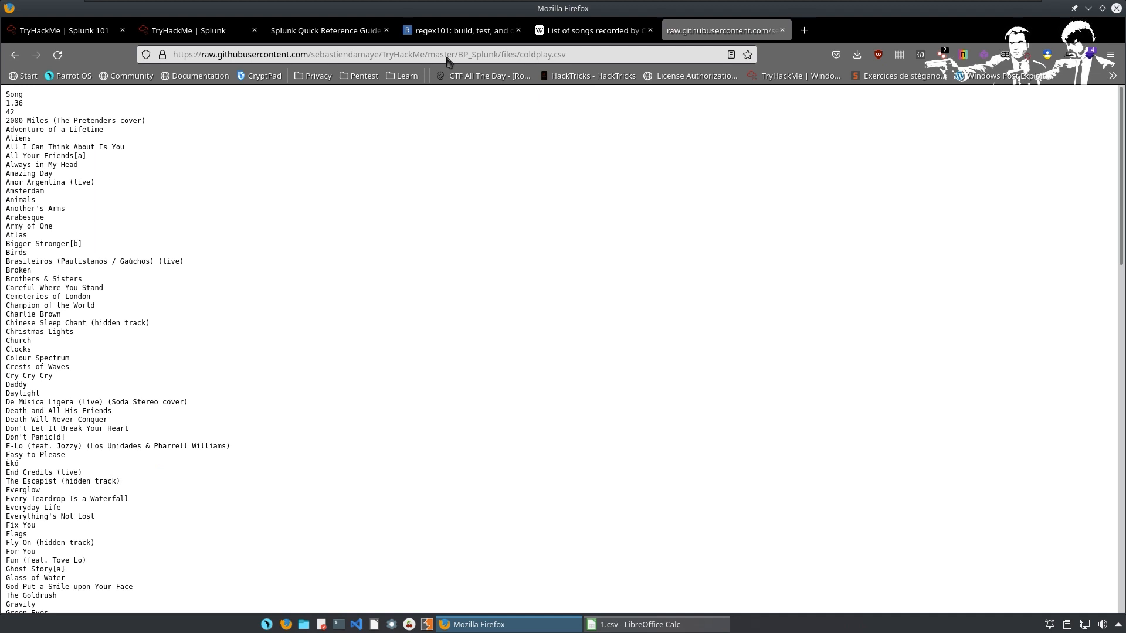
Select all text on the raw coldplay.csv page and copy the song list.
drag(504, 54, 637, 49)
key(BackSpace)
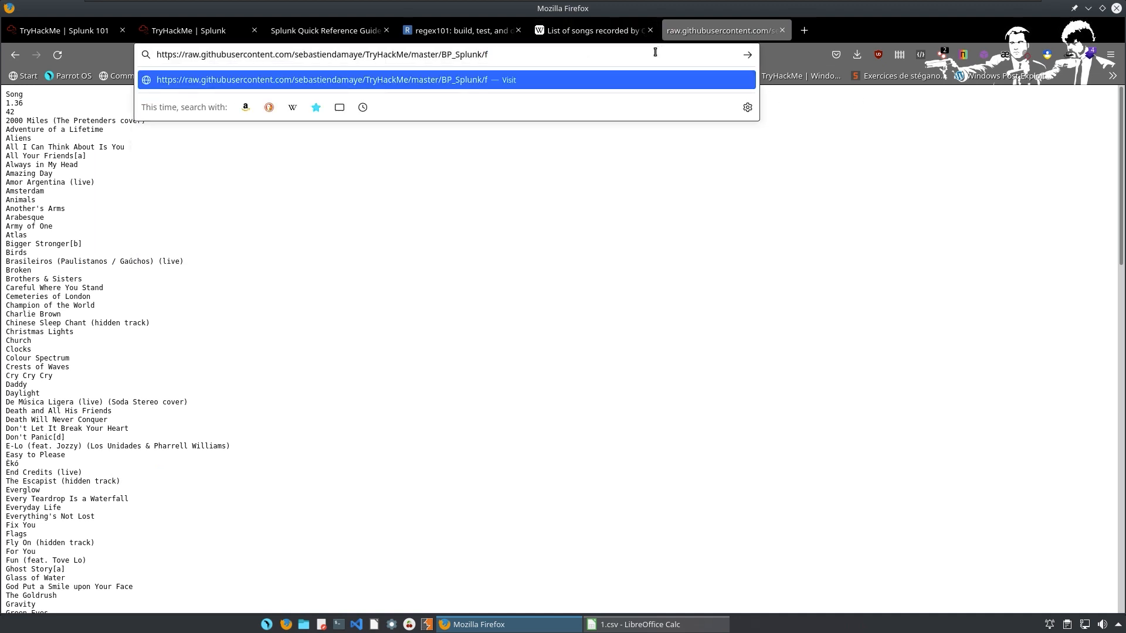
drag(6, 94, 332, 608)
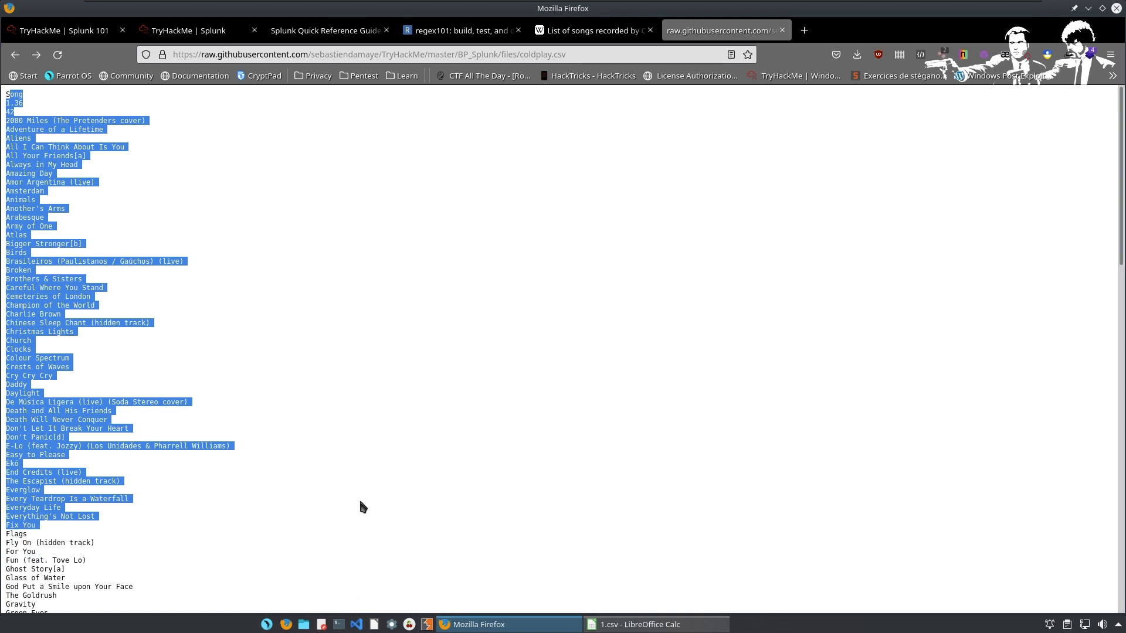
scroll(346, 528, down, 15)
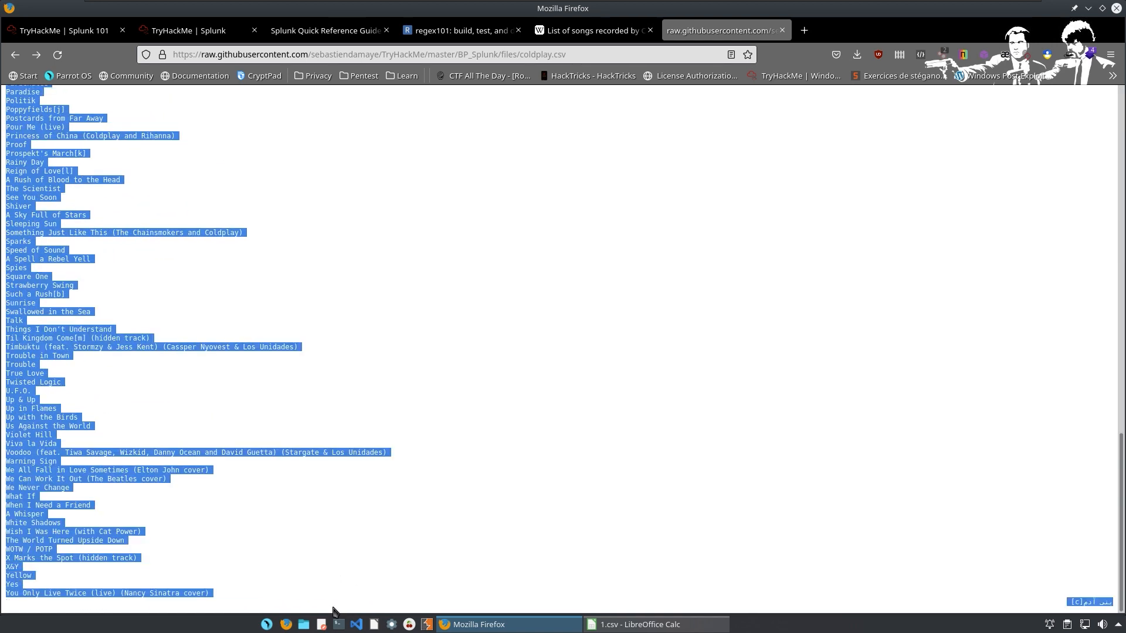
click(747, 143)
click(516, 54)
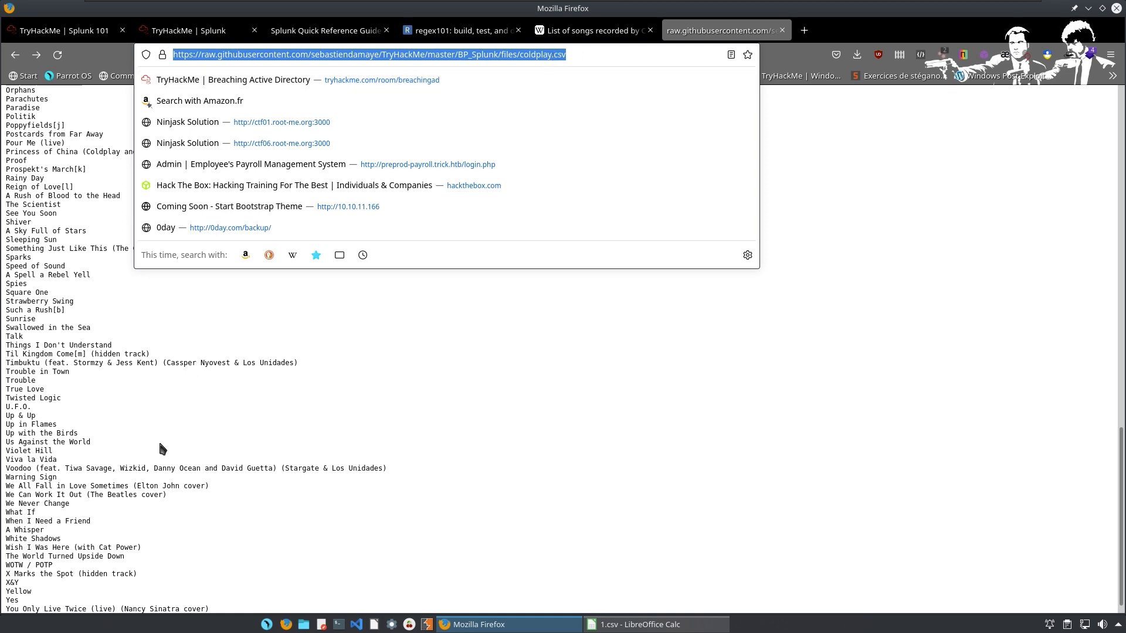
click(170, 430)
key(ctrl+a)
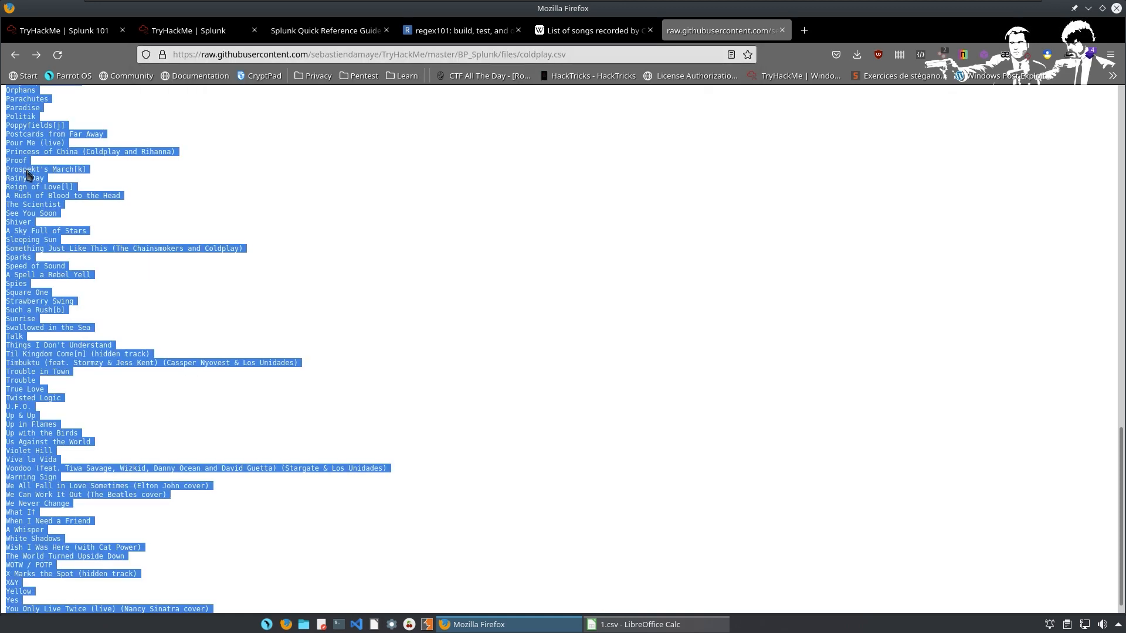
right_click(27, 170)
click(68, 183)
Clear all contents of the 1.csv sheet in LibreOffice Calc.
click(632, 621)
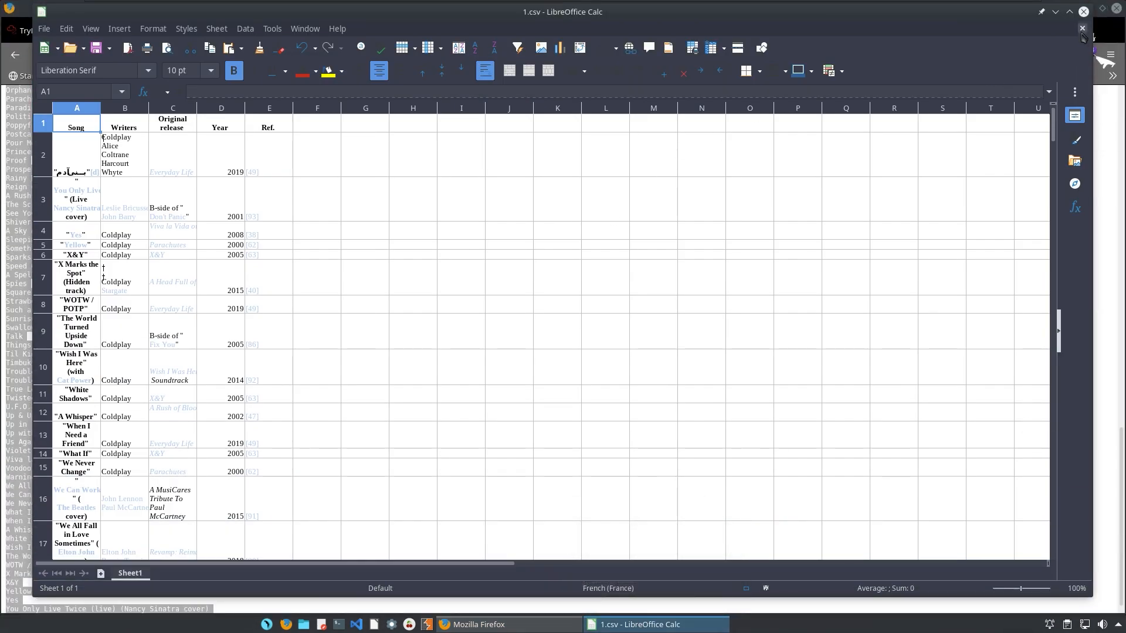
click(248, 178)
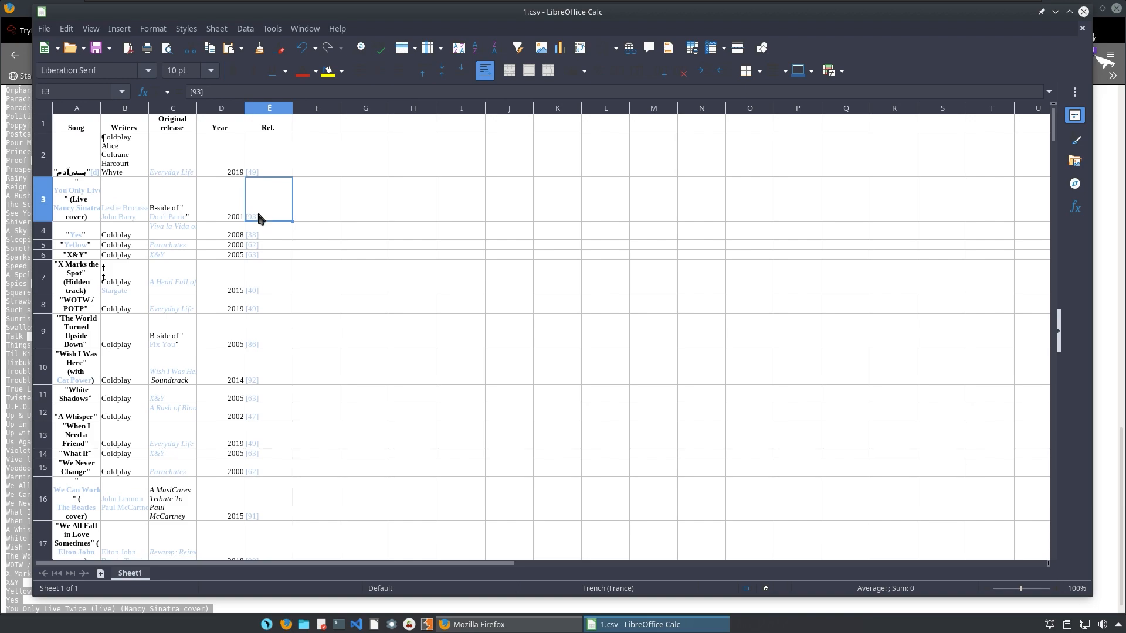
key(ctrl+a)
key(BackSpace)
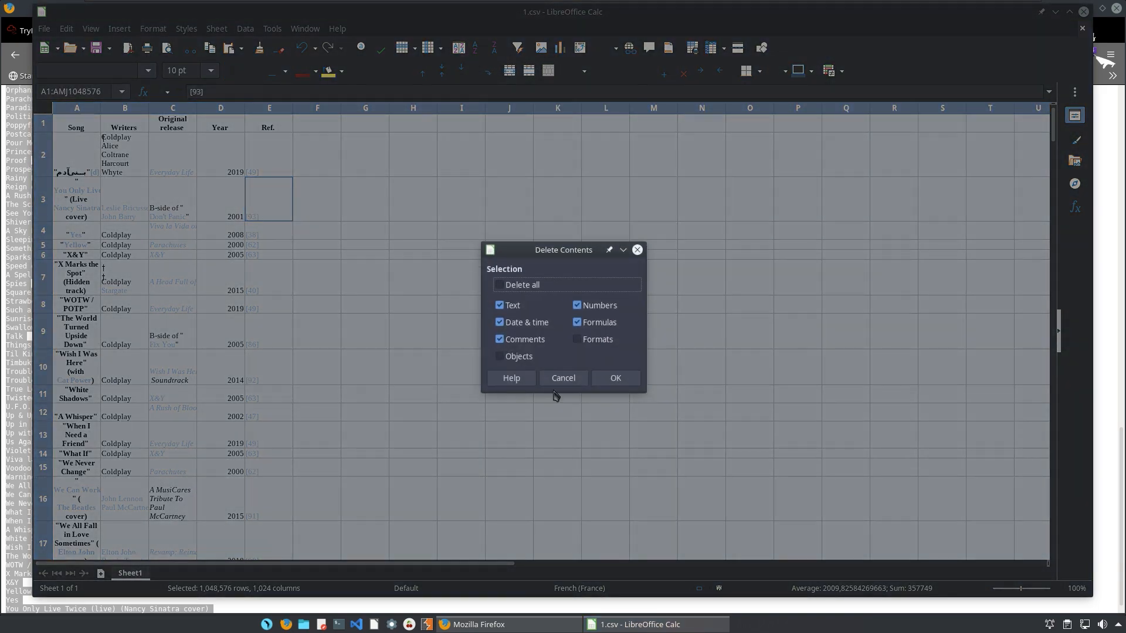
click(525, 285)
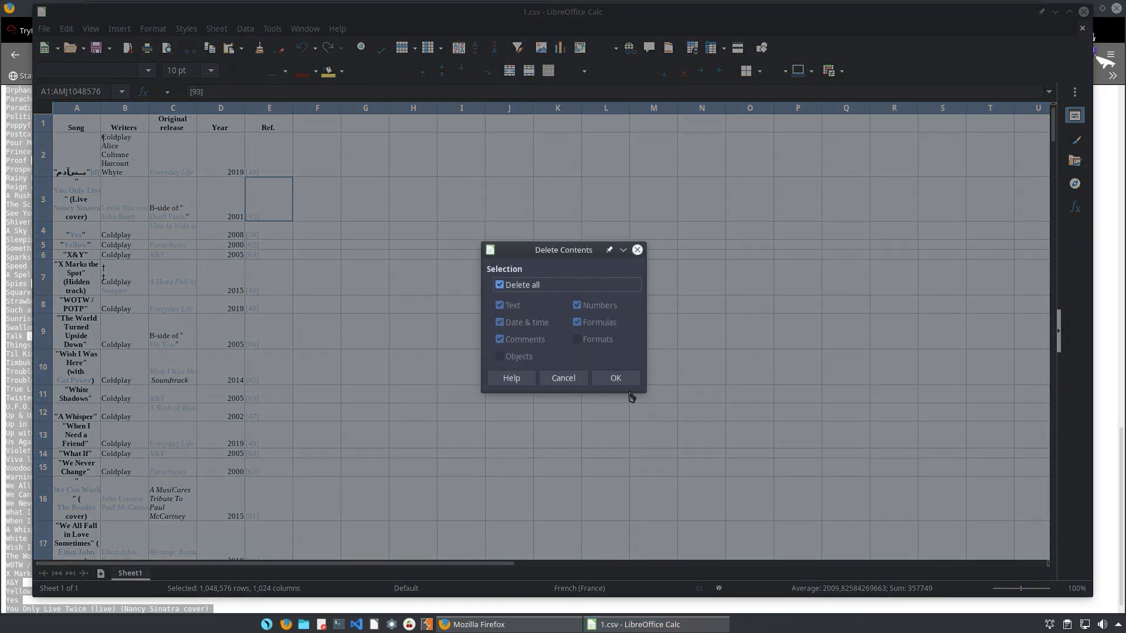
click(616, 378)
Paste the song list into A1, accept the import options, and save 1.csv.
click(82, 119)
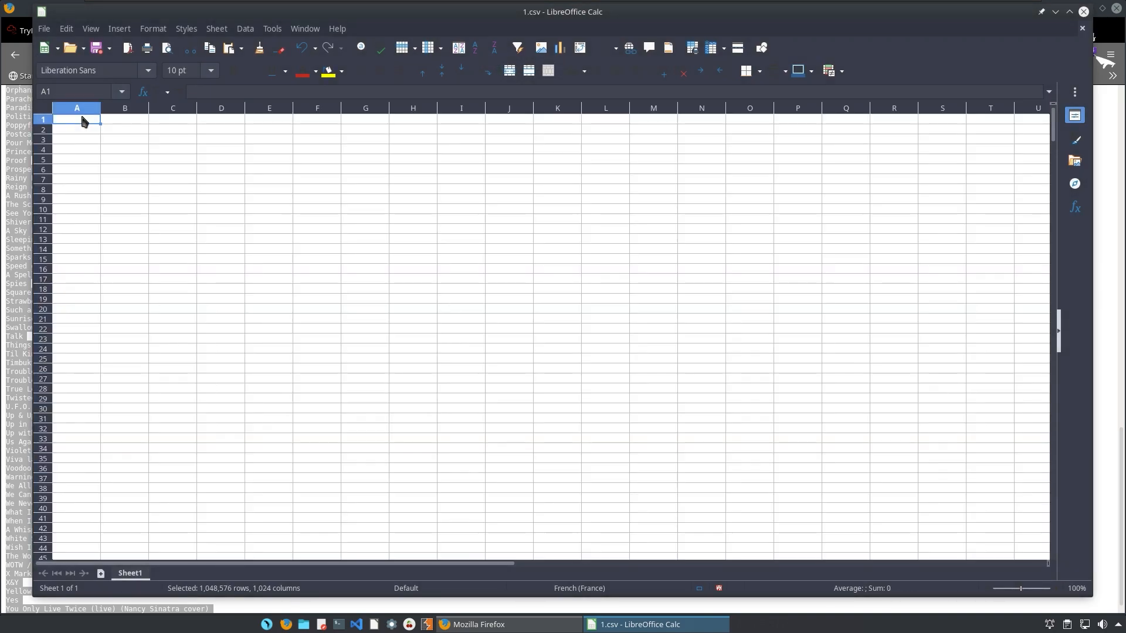
key(ctrl+v)
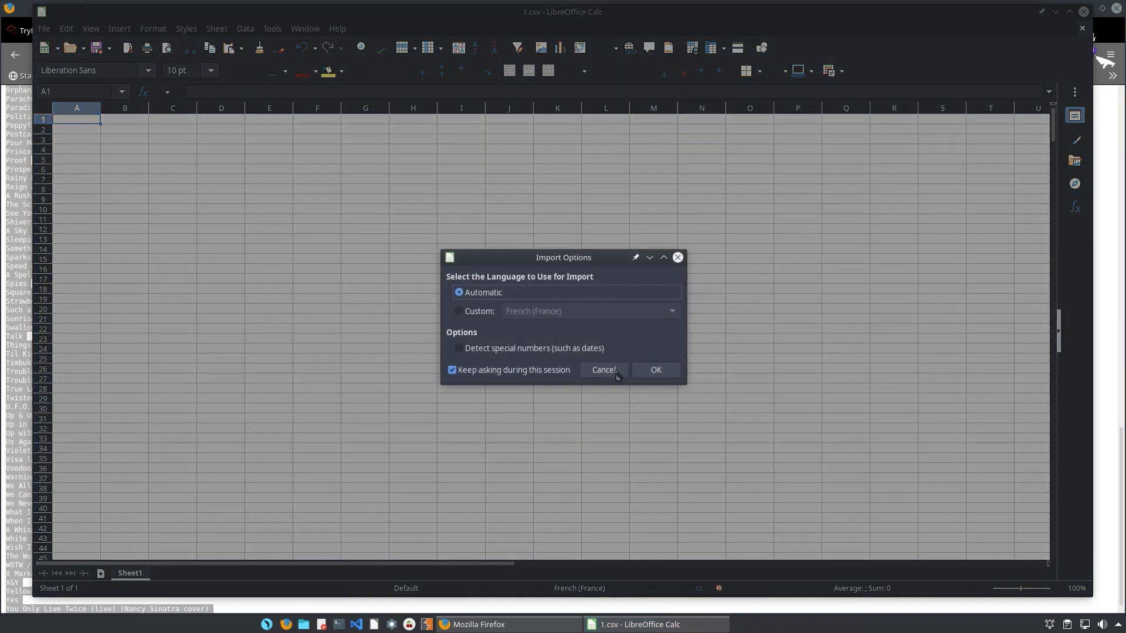
click(648, 370)
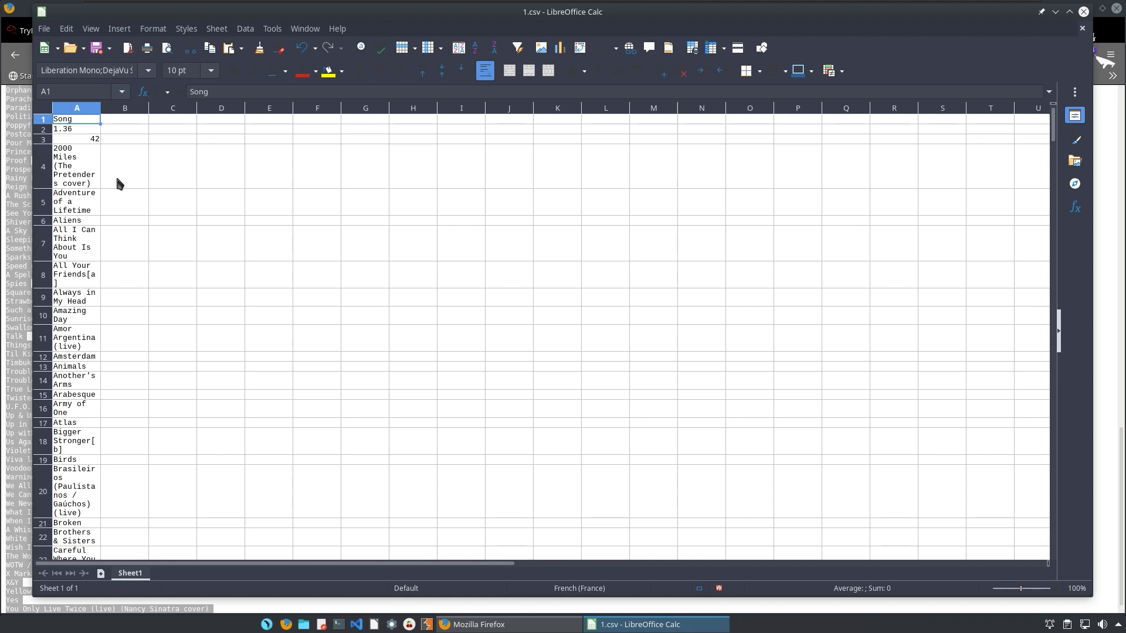
click(96, 50)
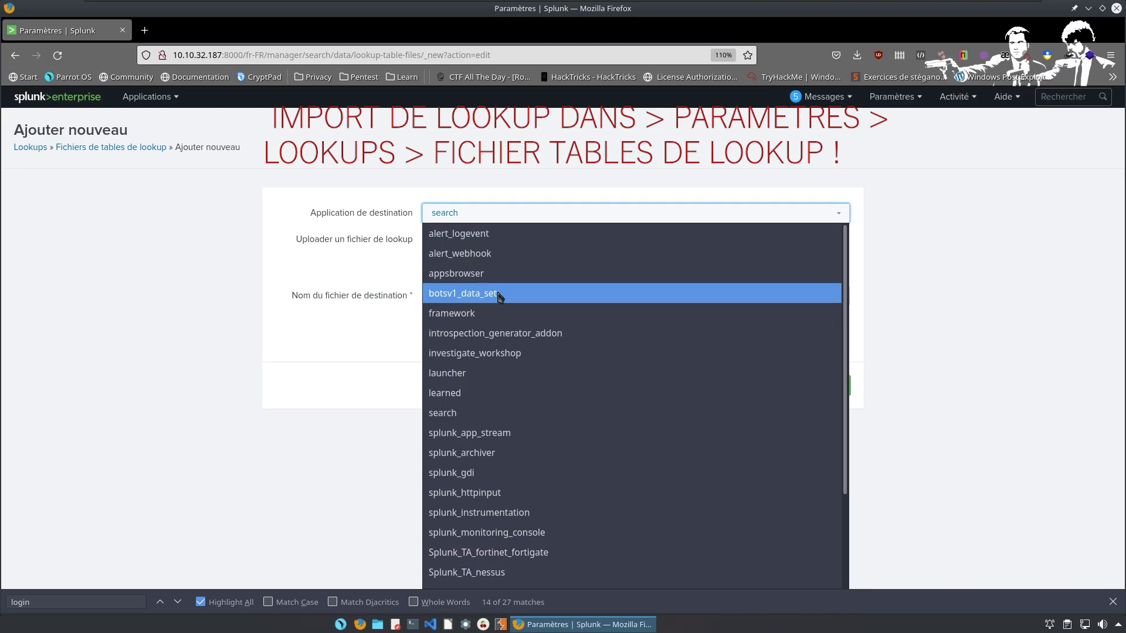
Upload 1.csv to the botsv1_data_set app as lookup file cold.csv.
click(500, 298)
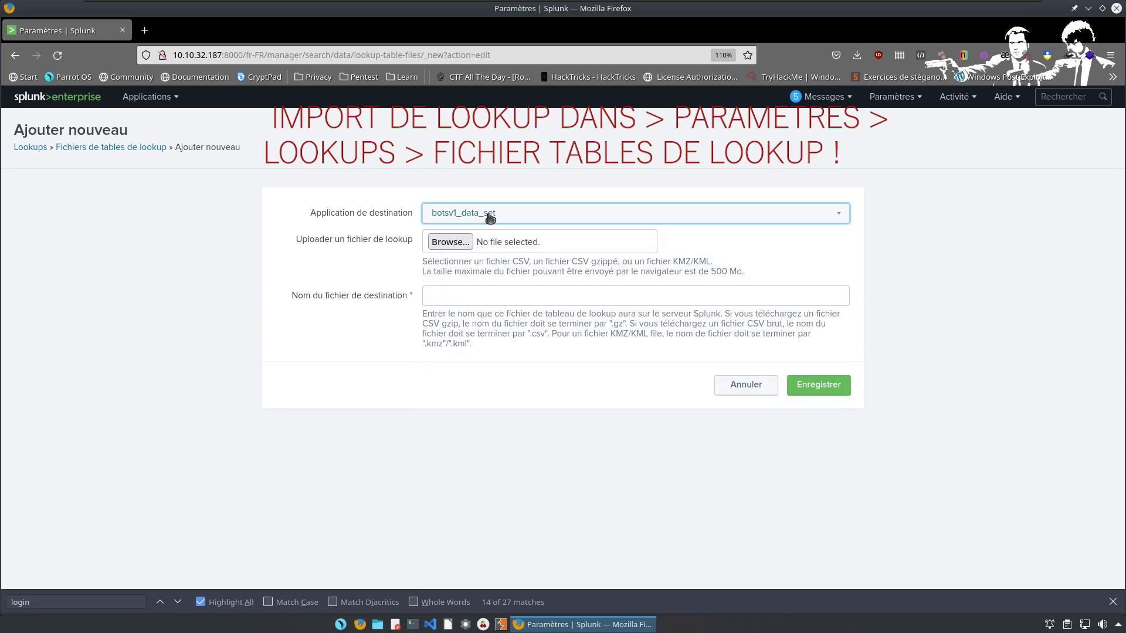
click(458, 249)
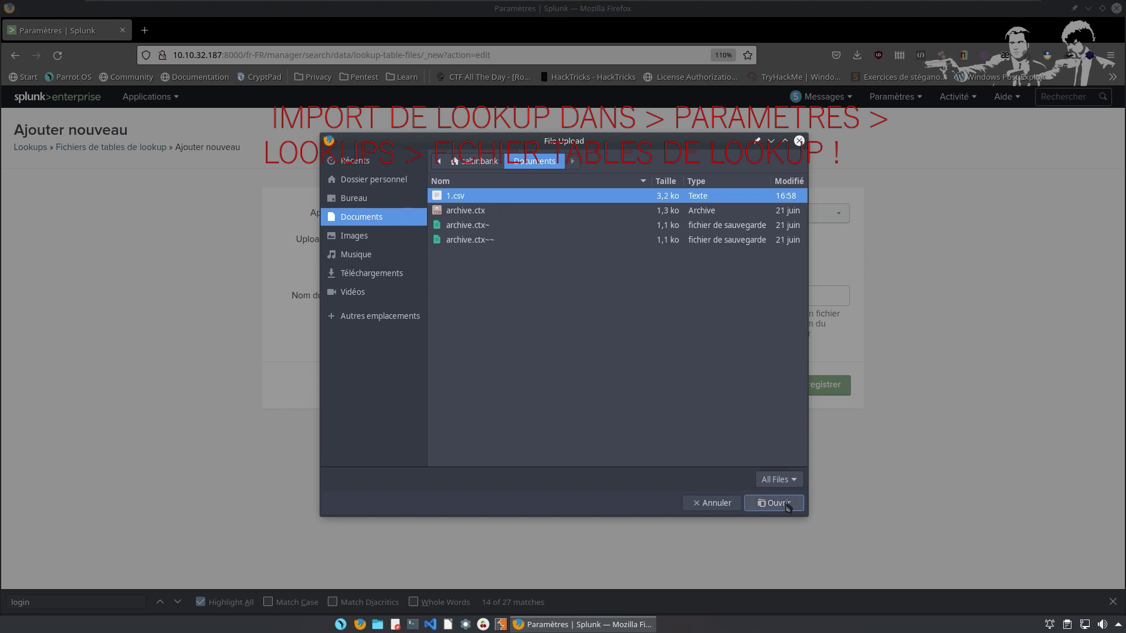
click(774, 503)
click(452, 299)
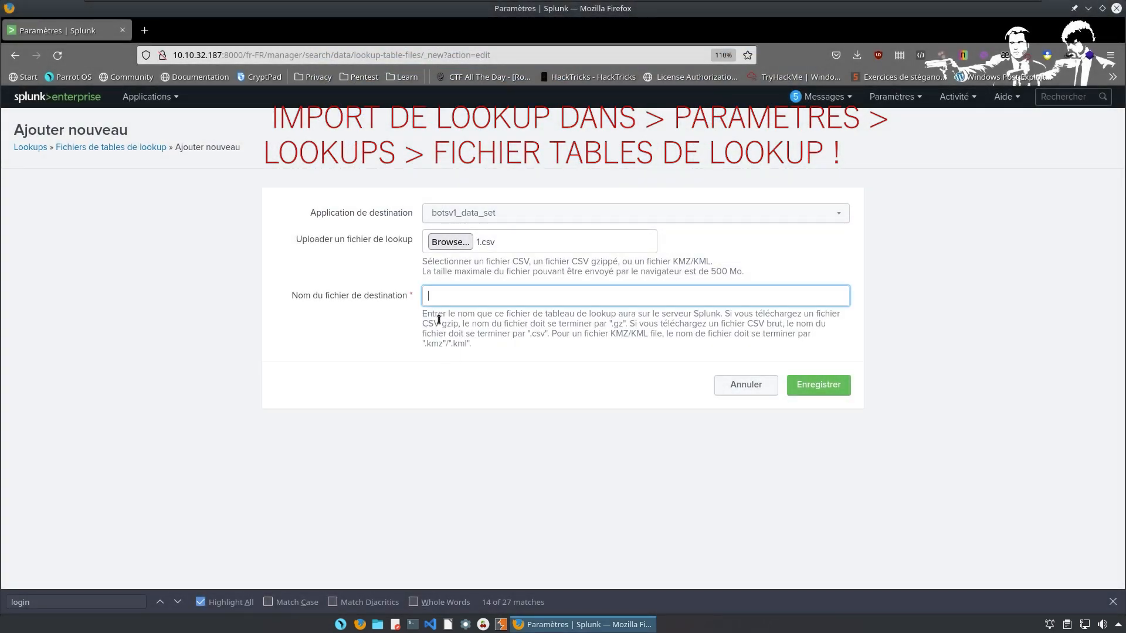
text(colad.csv)
key(Return)
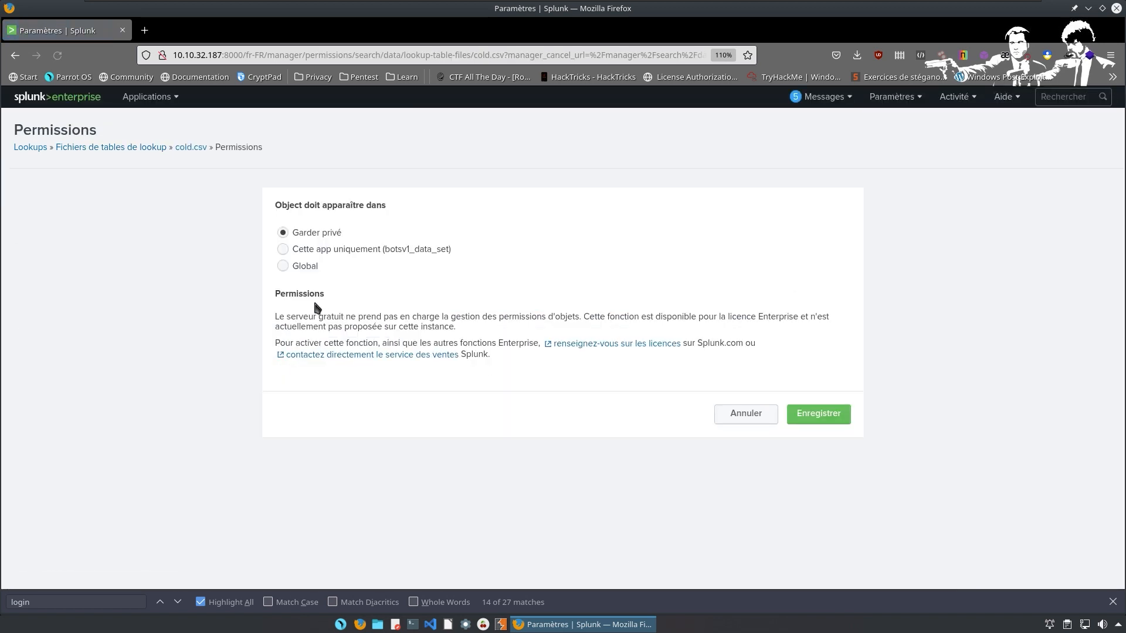
Set the cold.csv lookup permissions to Global and save.
click(298, 271)
click(833, 418)
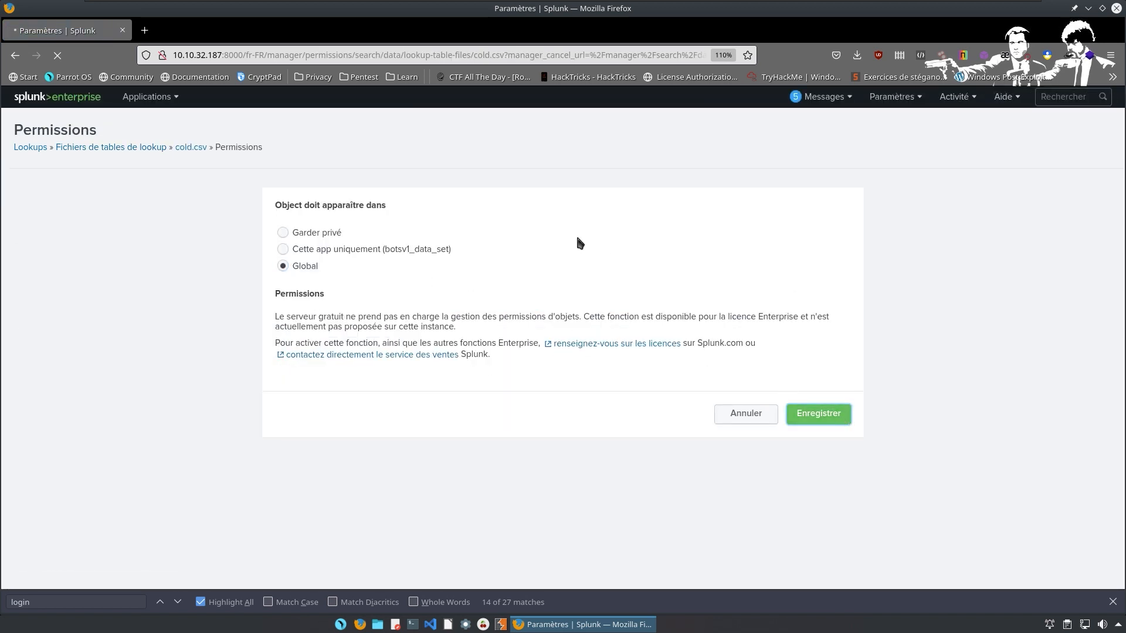
click(830, 415)
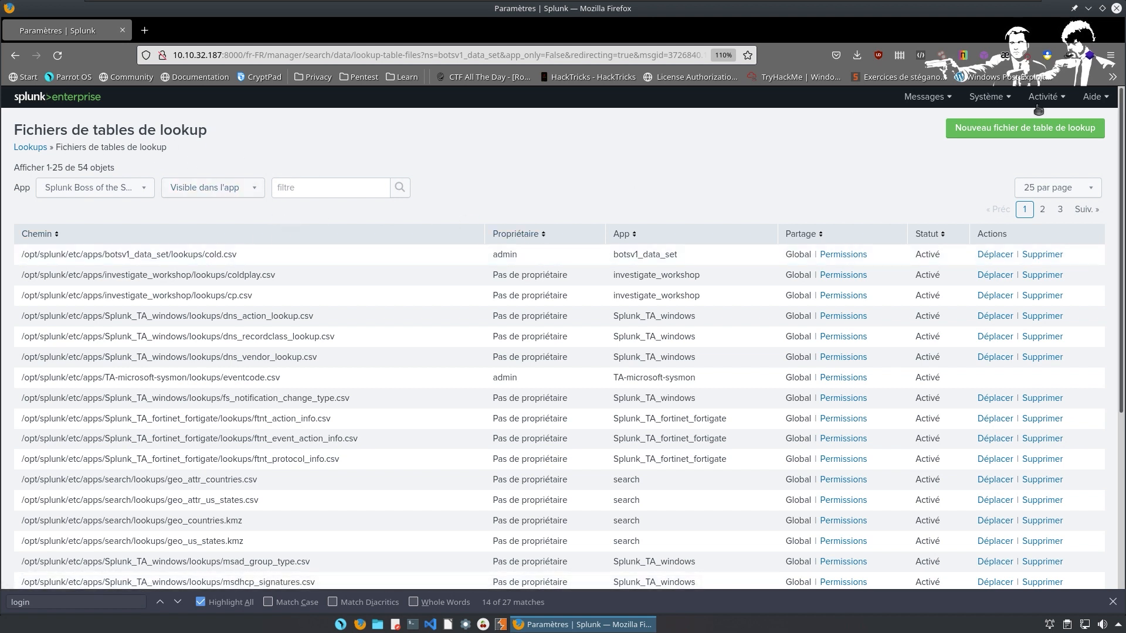
click(309, 188)
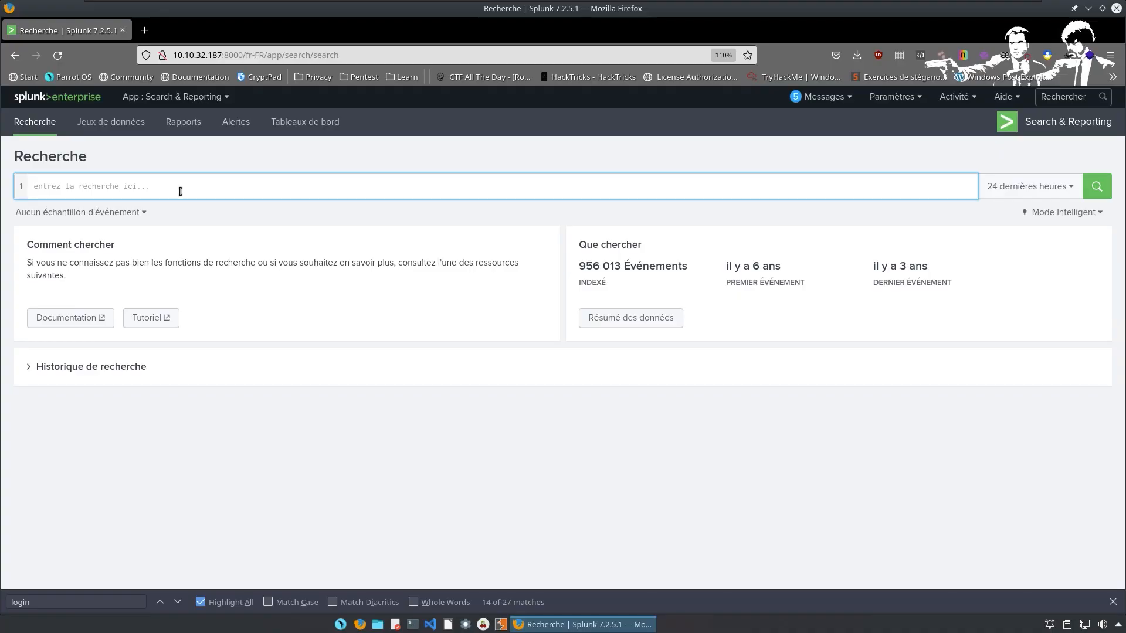
Run '| inputlookup cold.csv' to list its 165 songs, then start a new search with index="bo.
click(180, 190)
text(| )
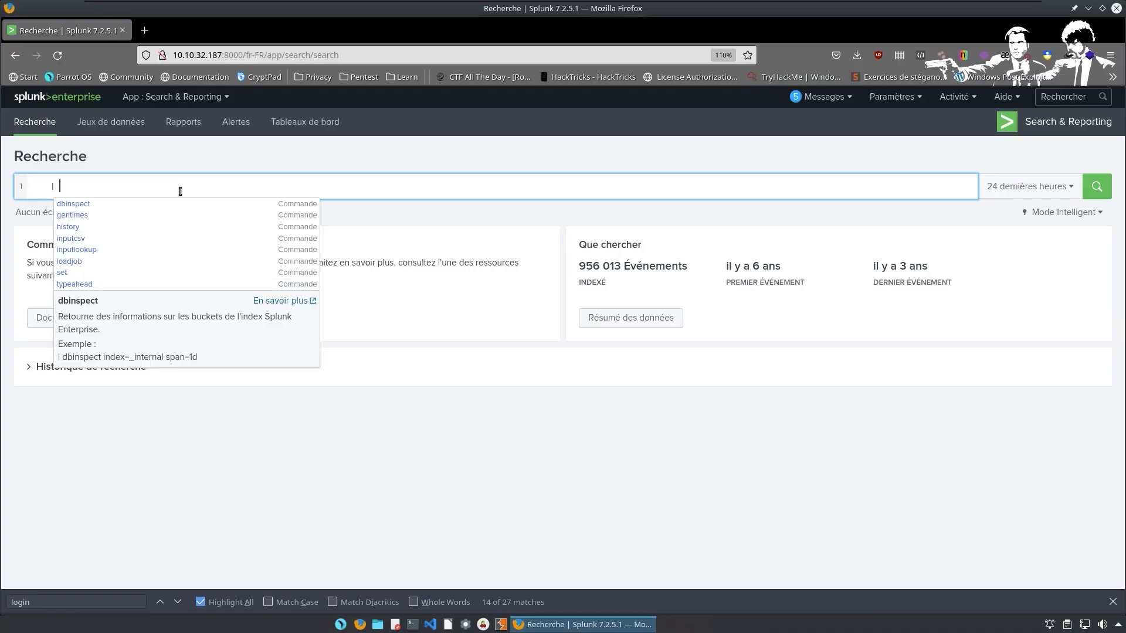
text(input)
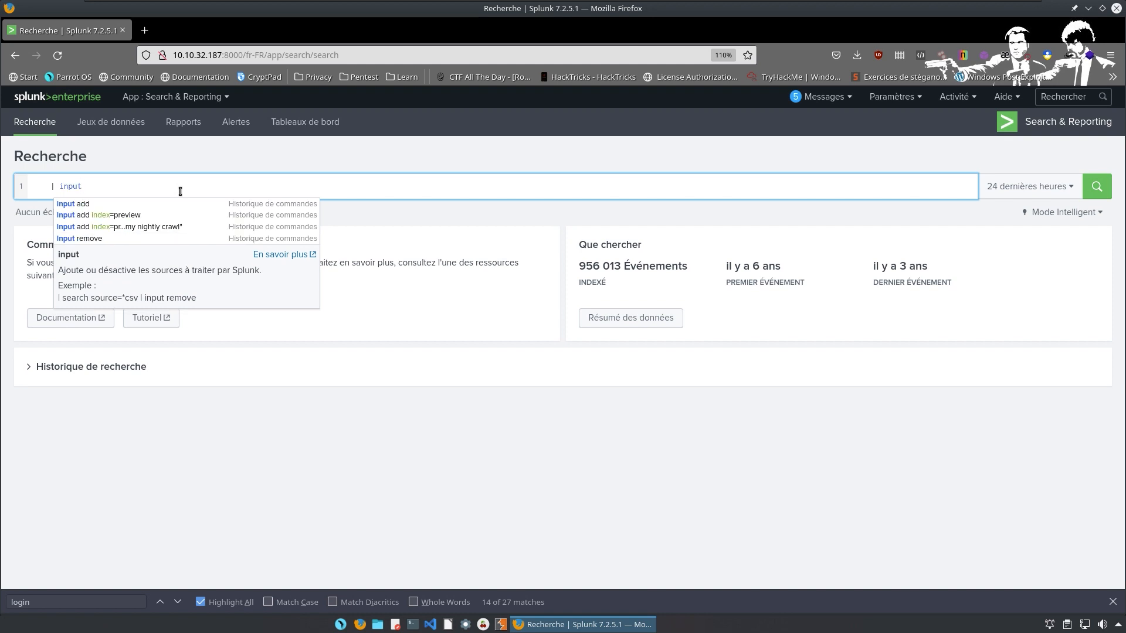
text(loo)
key(Return)
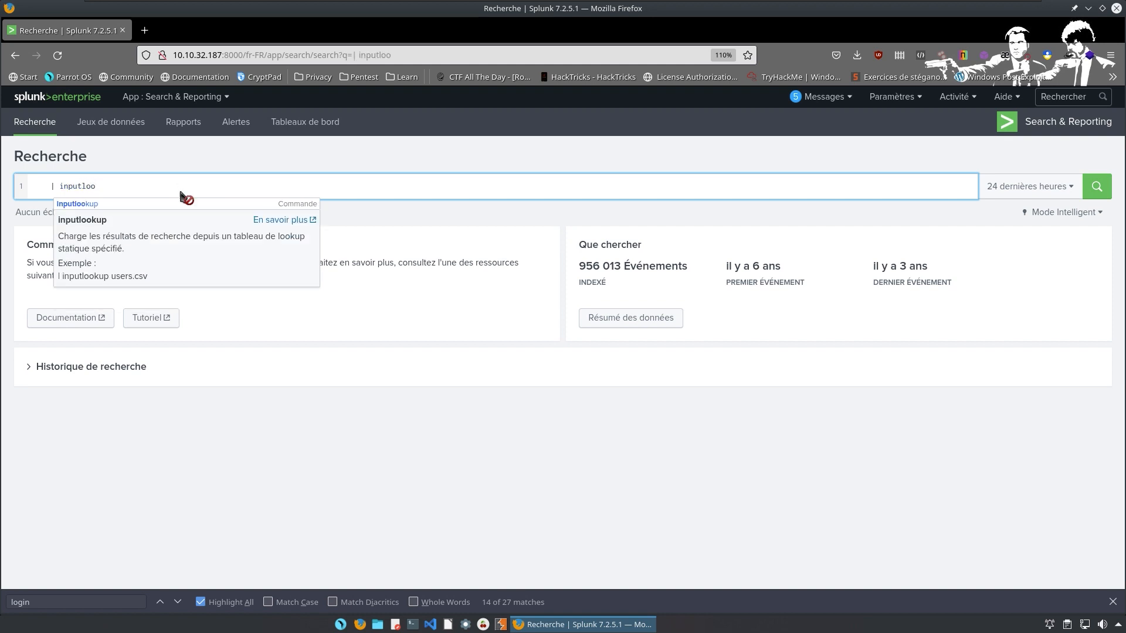
text(k)
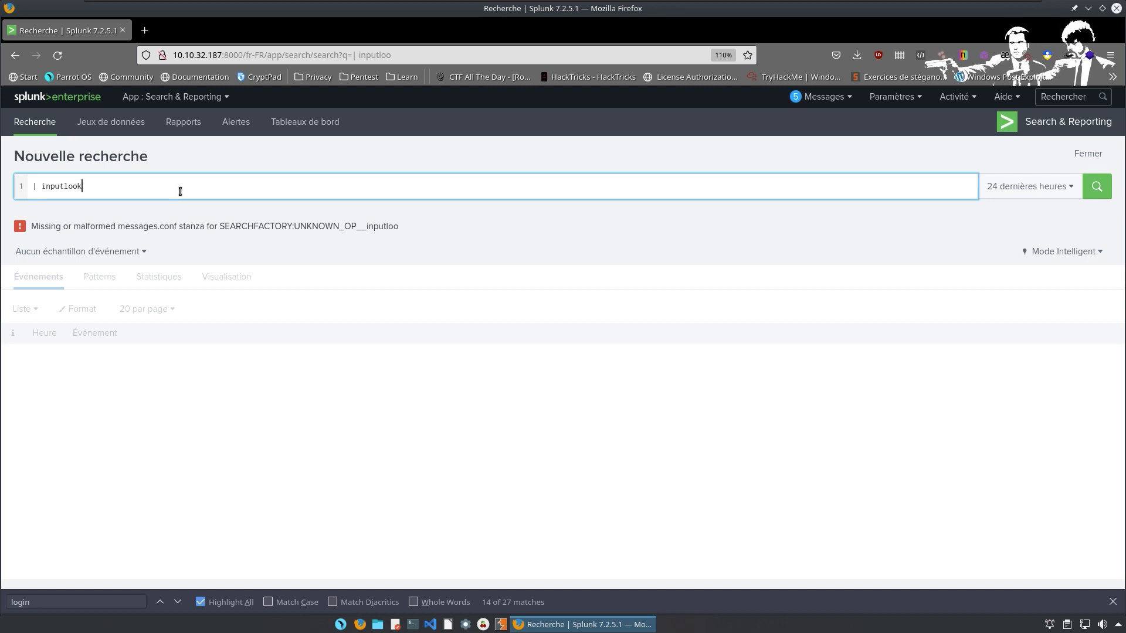
text(up cold.s)
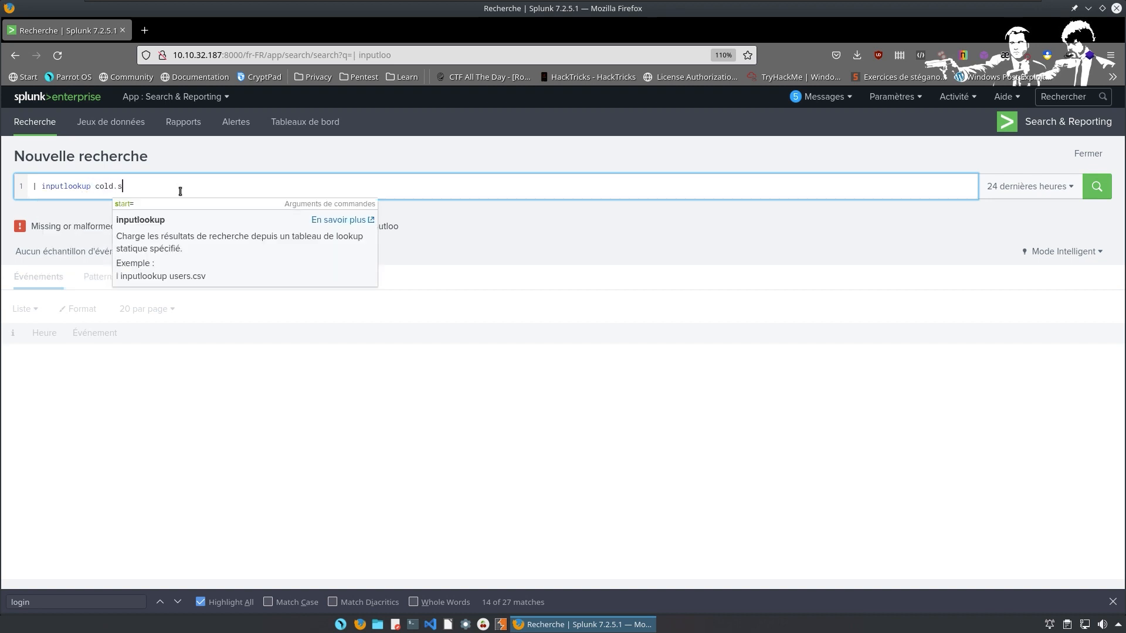
key(BackSpace)
text(csv)
key(Return)
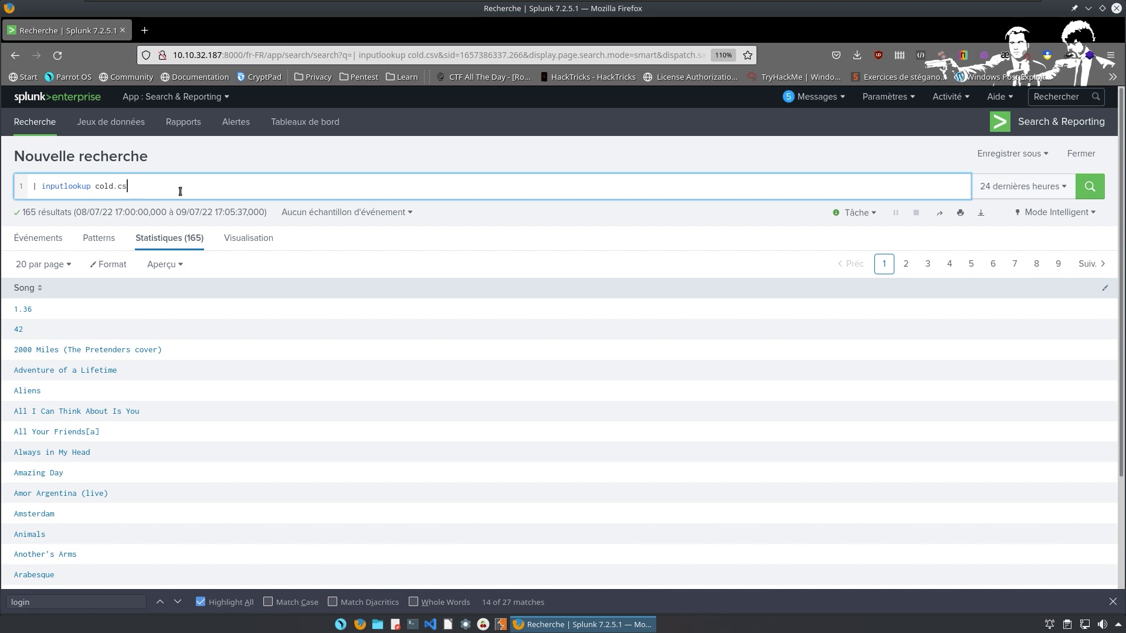
key(BackSpace)
key(BackSpace)
key(BackSpace)
key(BackSpace)
key(BackSpace)
key(BackSpace)
key(BackSpace)
key(BackSpace)
key(BackSpace)
key(BackSpace)
key(BackSpace)
key(BackSpace)
key(BackSpace)
key(BackSpace)
key(BackSpace)
key(BackSpace)
key(BackSpace)
key(BackSpace)
key(BackSpace)
key(BackSpace)
text(index)
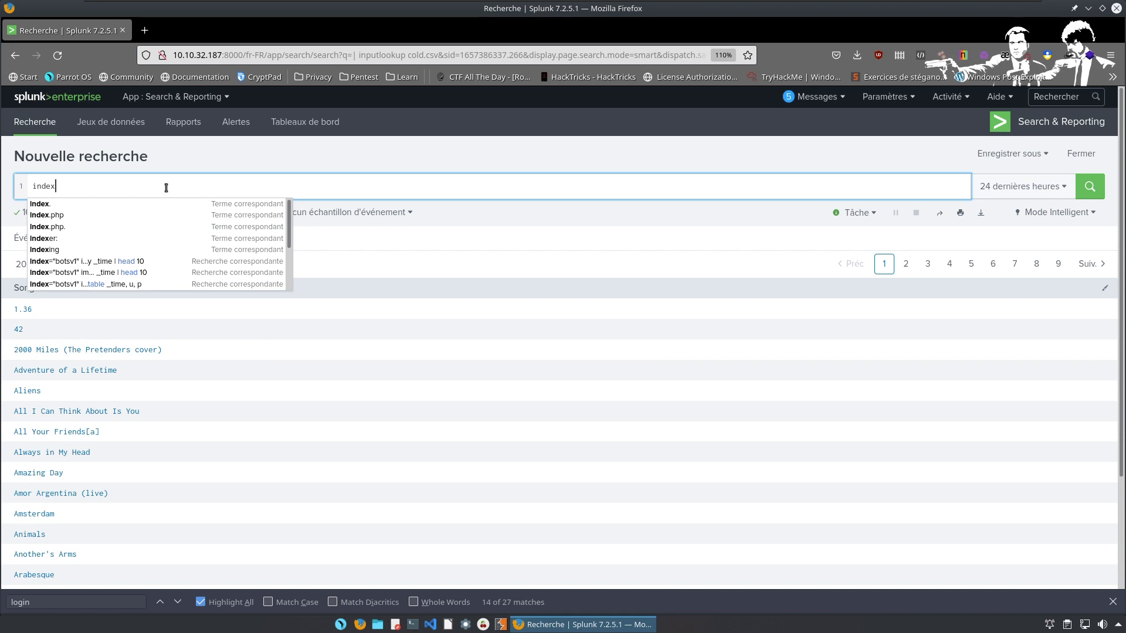
text(=)
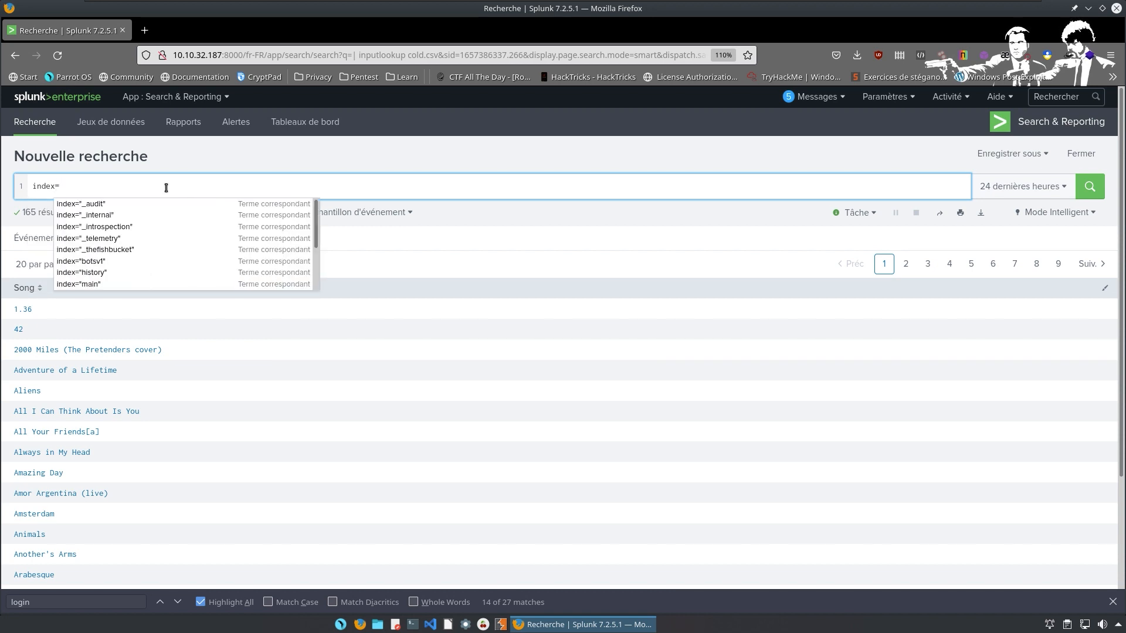
text("bo)
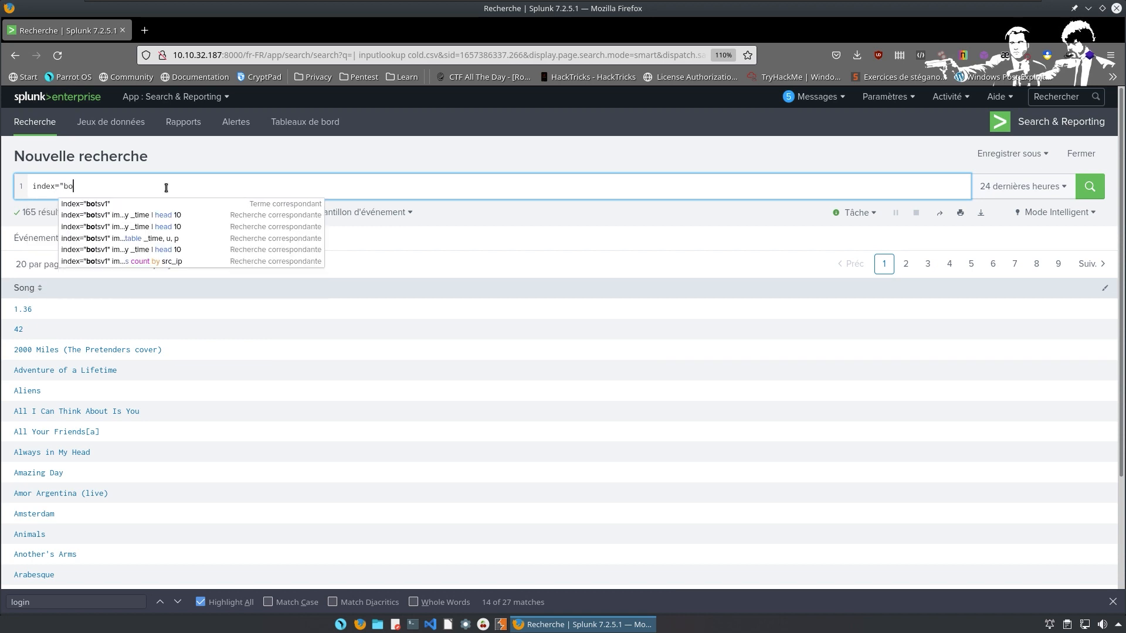
Search index="botsv1" sourcetype="stream:http" form_data=*username*passwd* to get the 413 matching events.
key(Down)
key(Return)
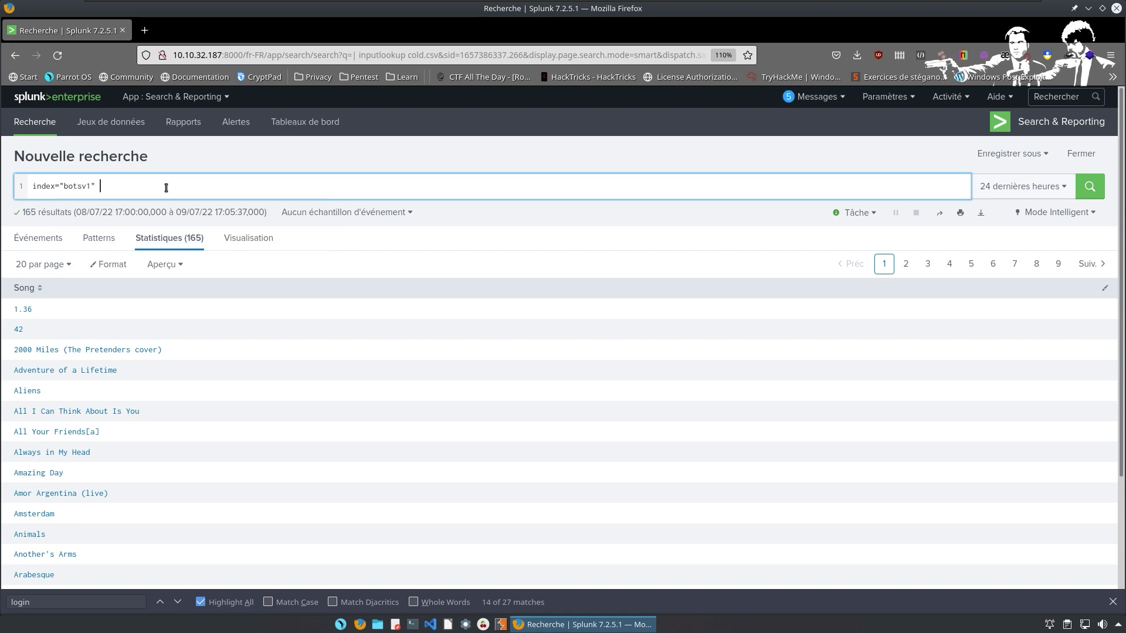
text(sourcetype)
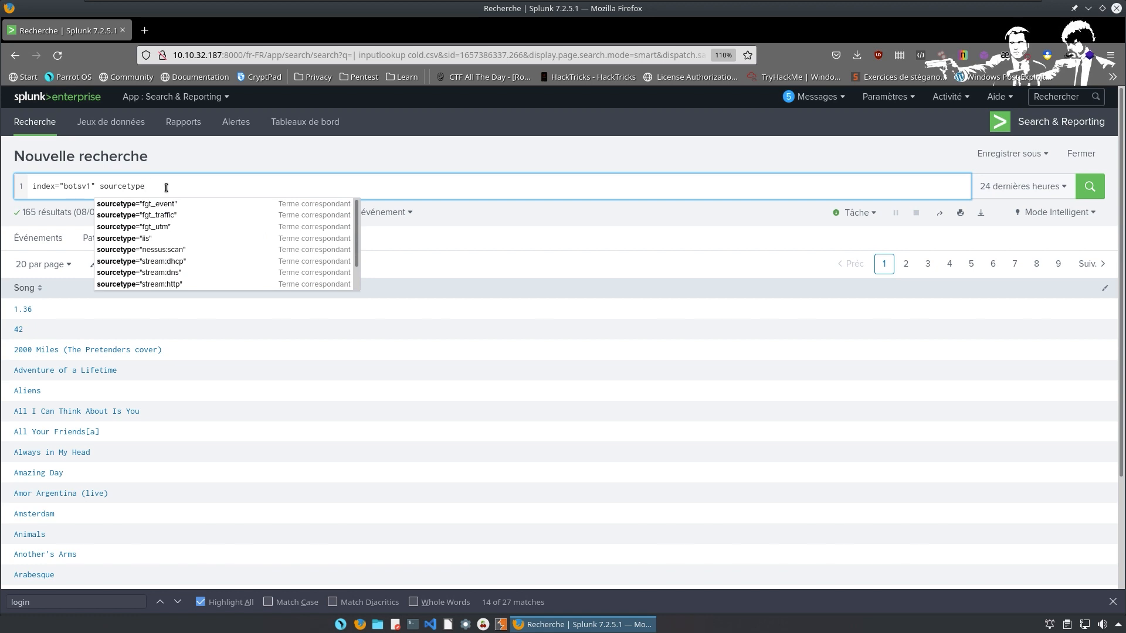
text(=str)
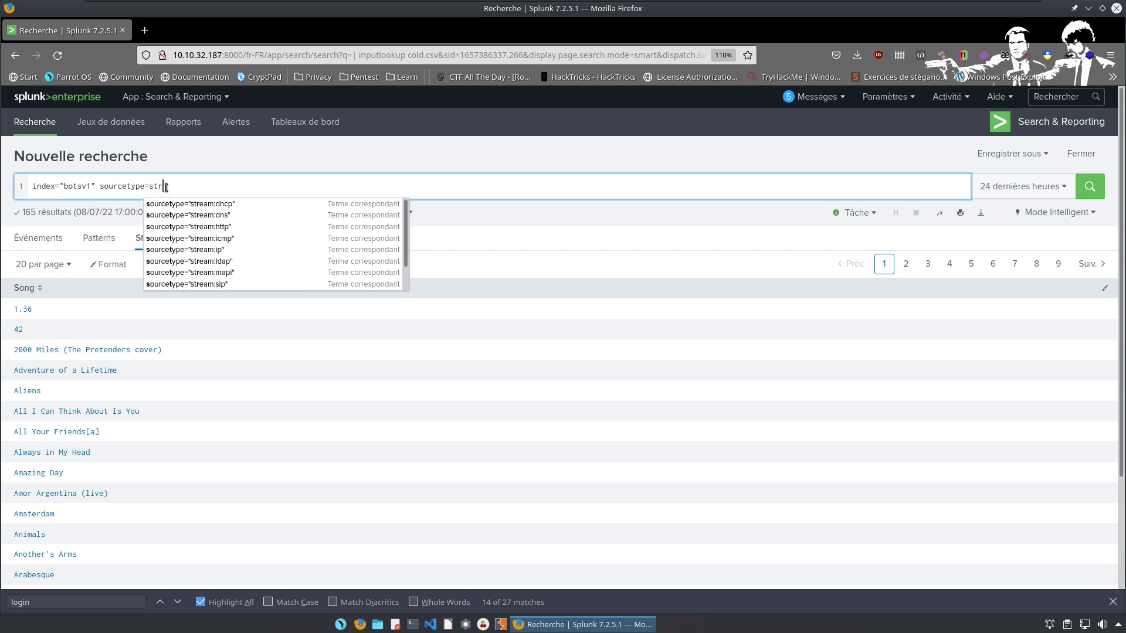
key(Down)
key(Down)
key(Down)
key(Return)
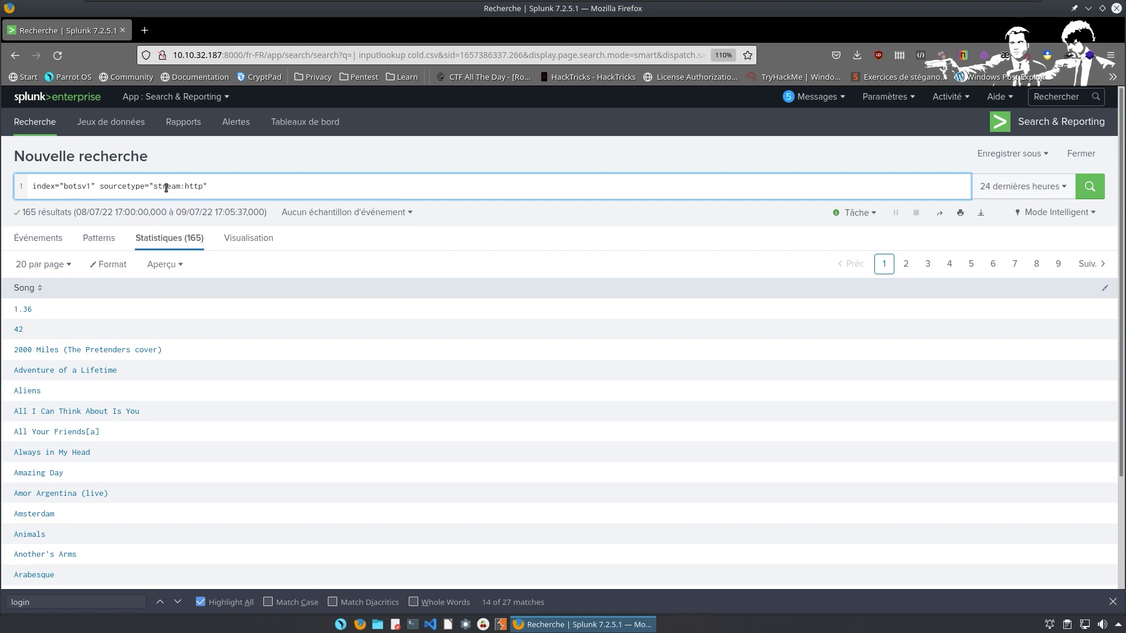
text(form_date)
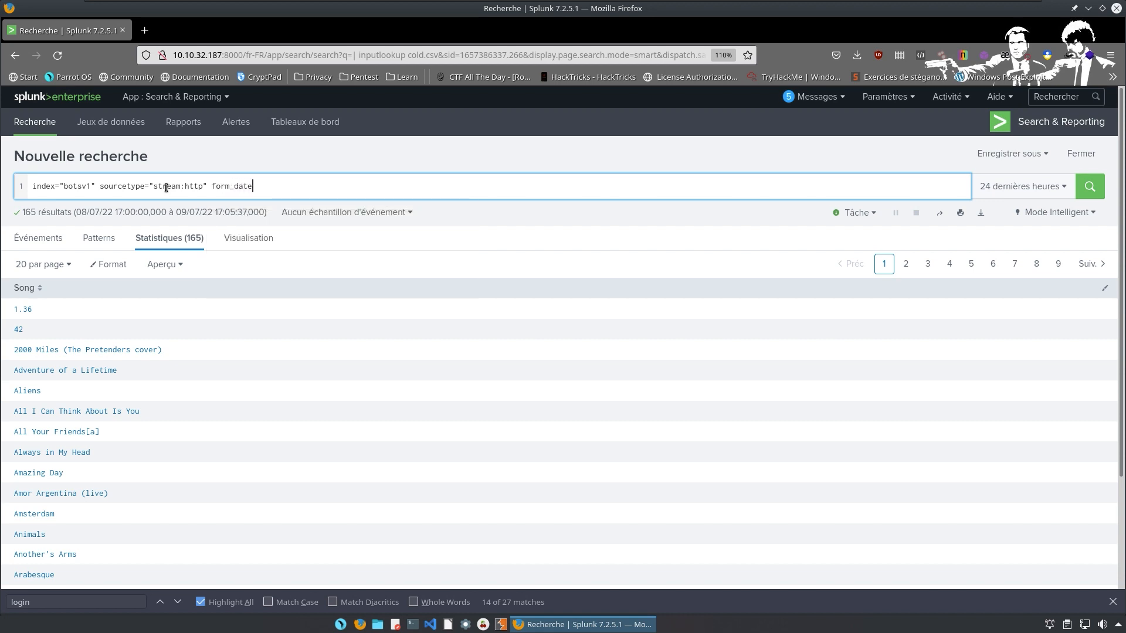
key(BackSpace)
text(ata=*username*passwd*)
key(Return)
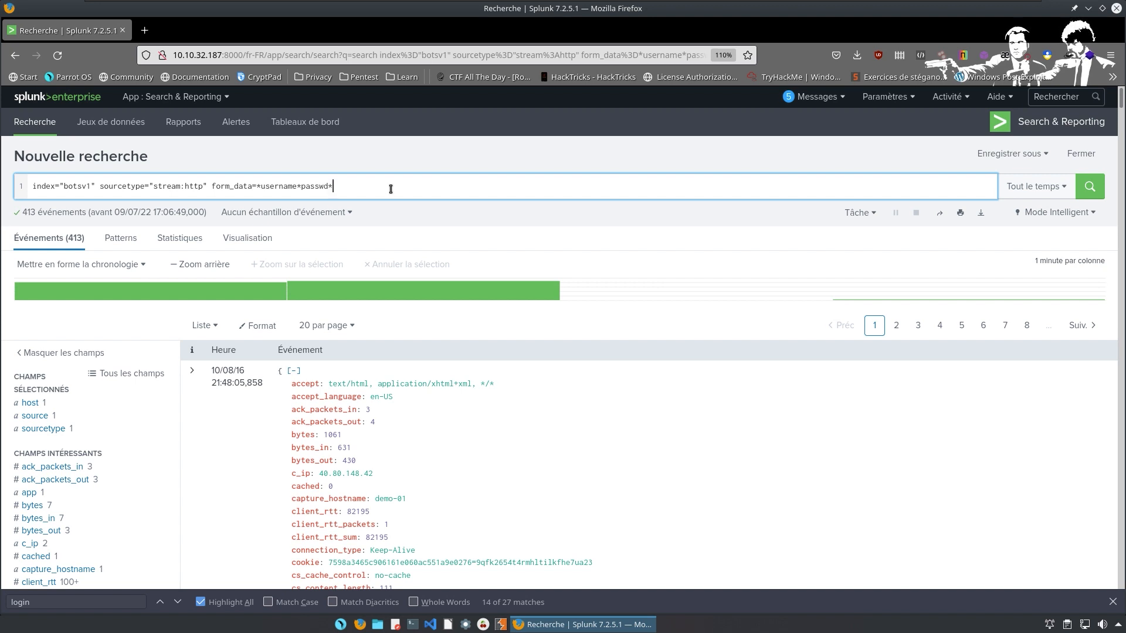
Begin a second line '| rex field=form_data' with a userpasswd capture group.
key(shift+Return)
text(| rex)
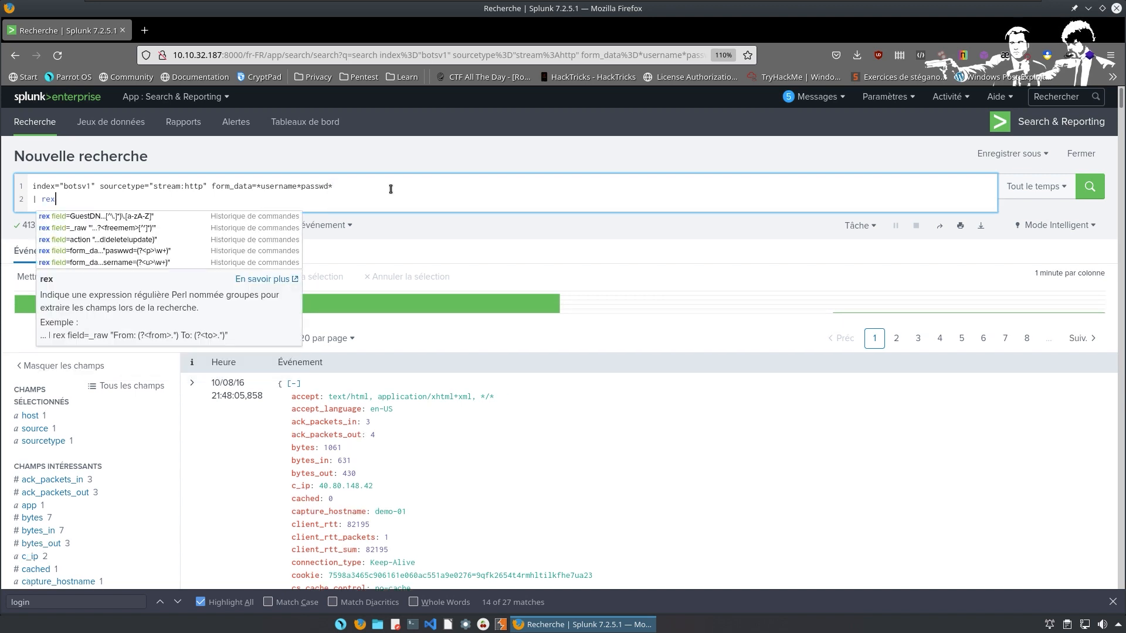
text( field)
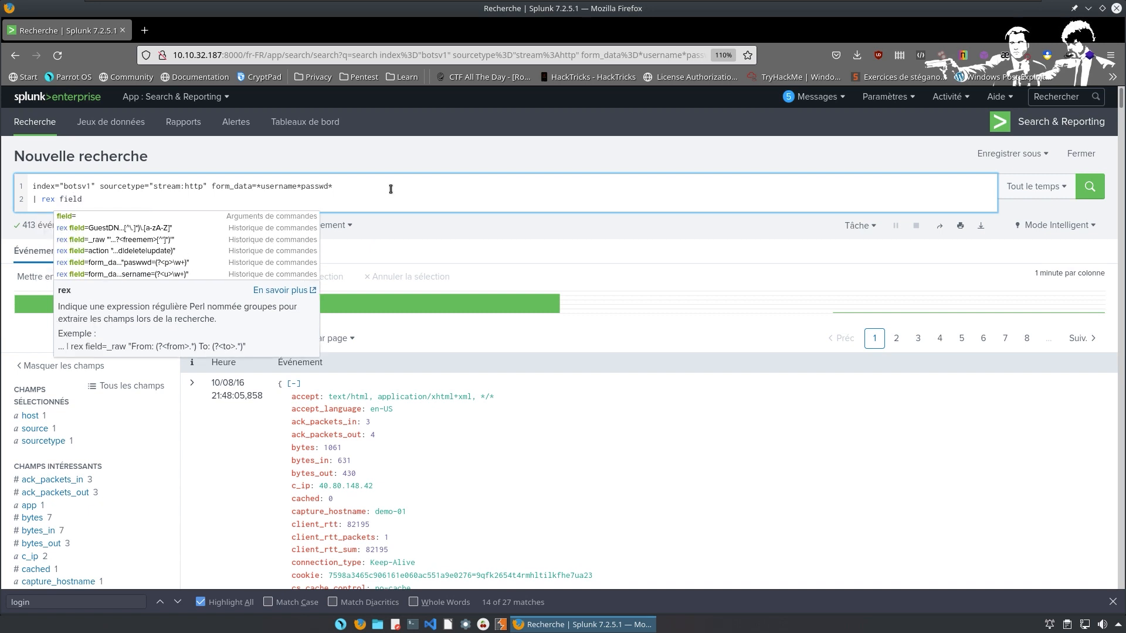
text(=form)
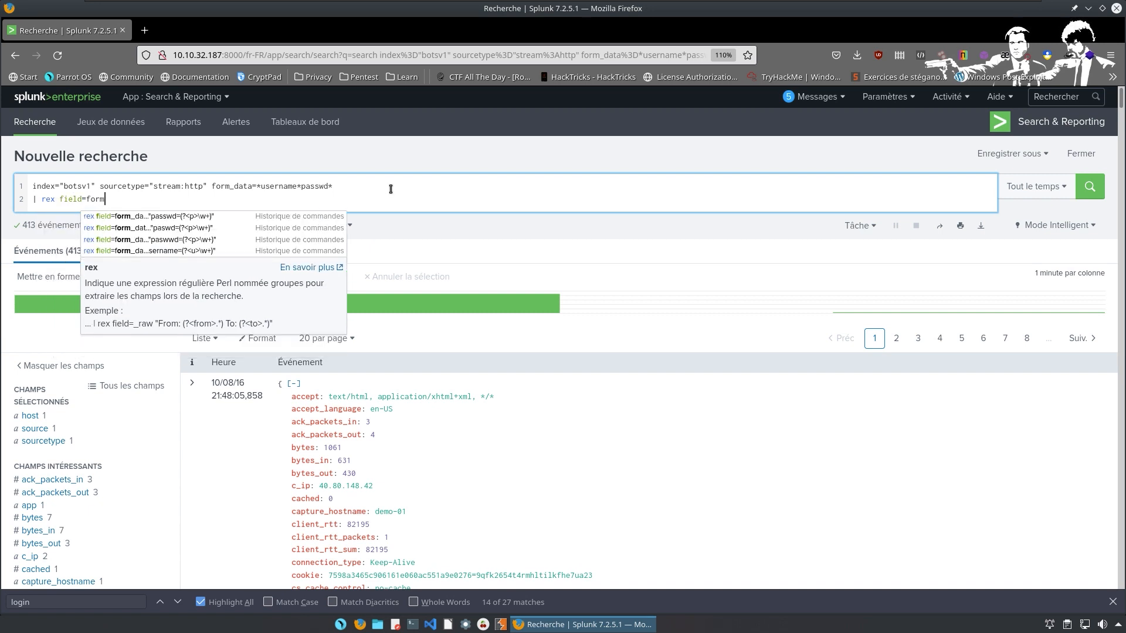
text(_data "pass)
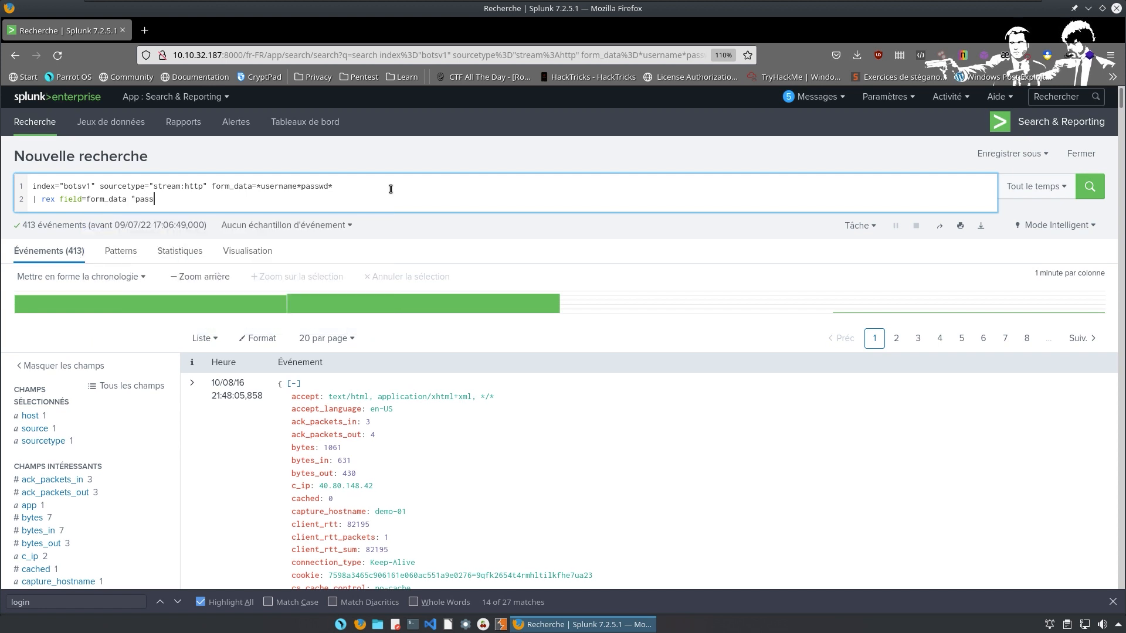
text(wd"=)
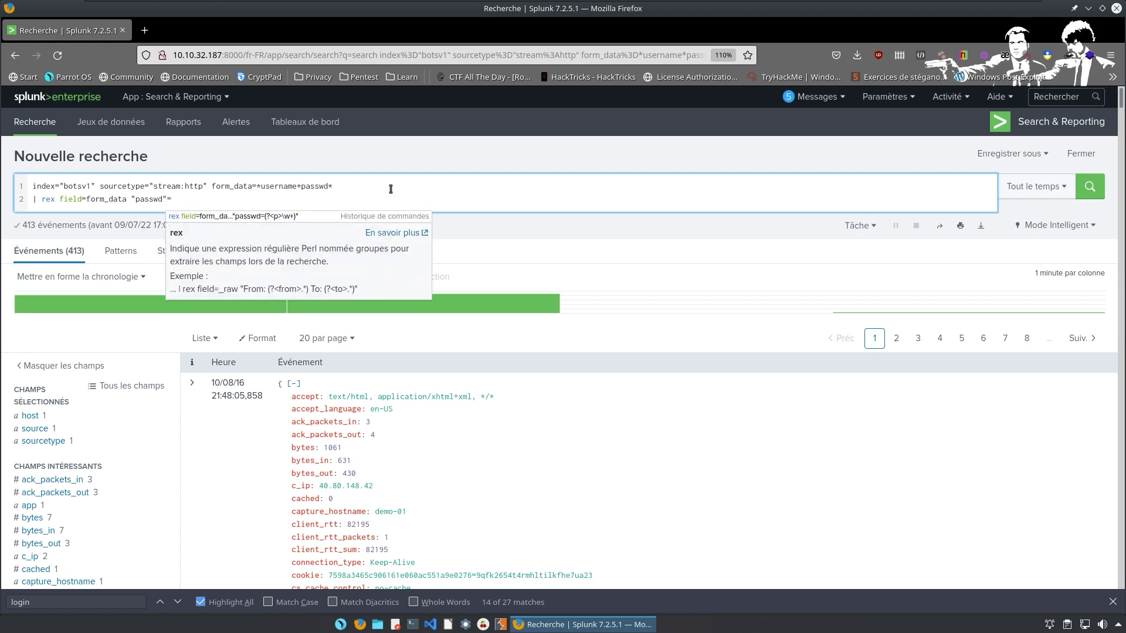
text(()
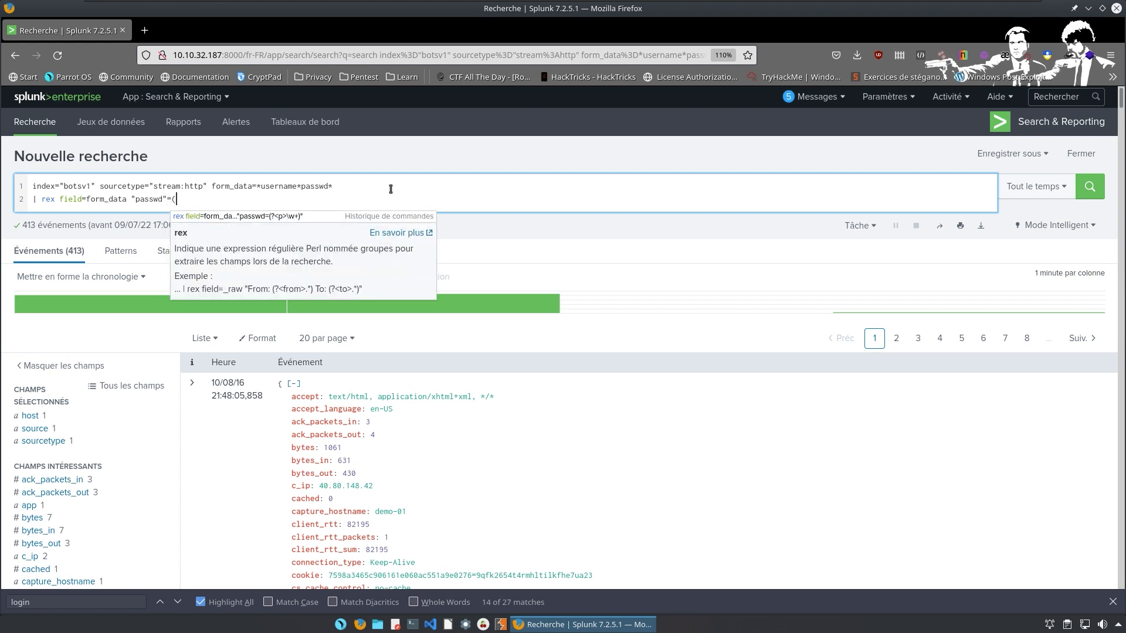
text(?)
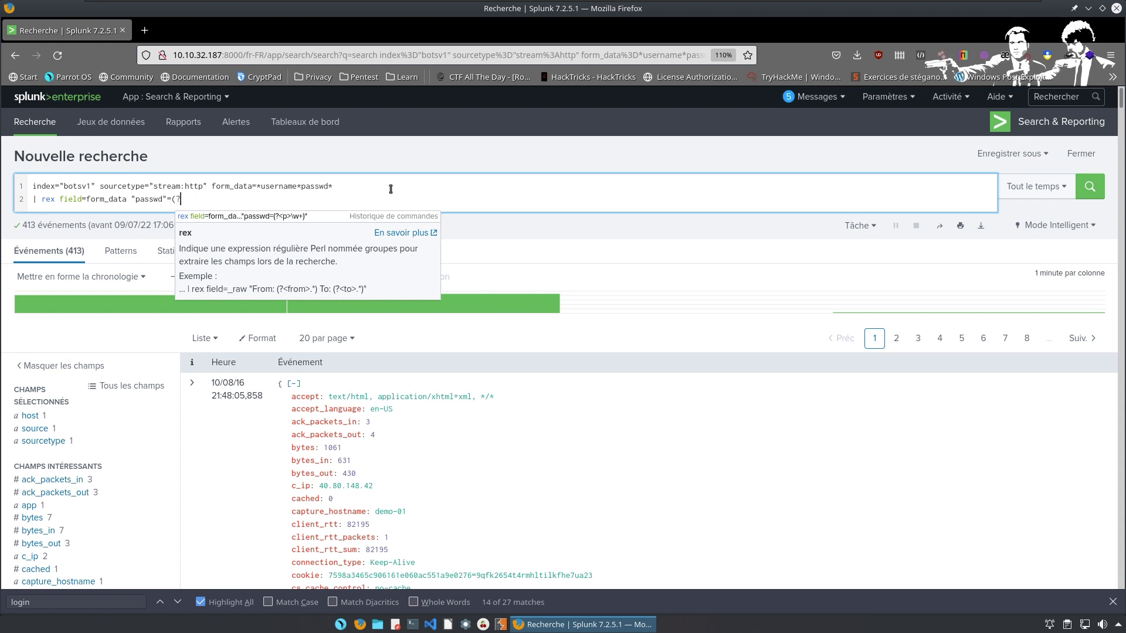
text(<u)
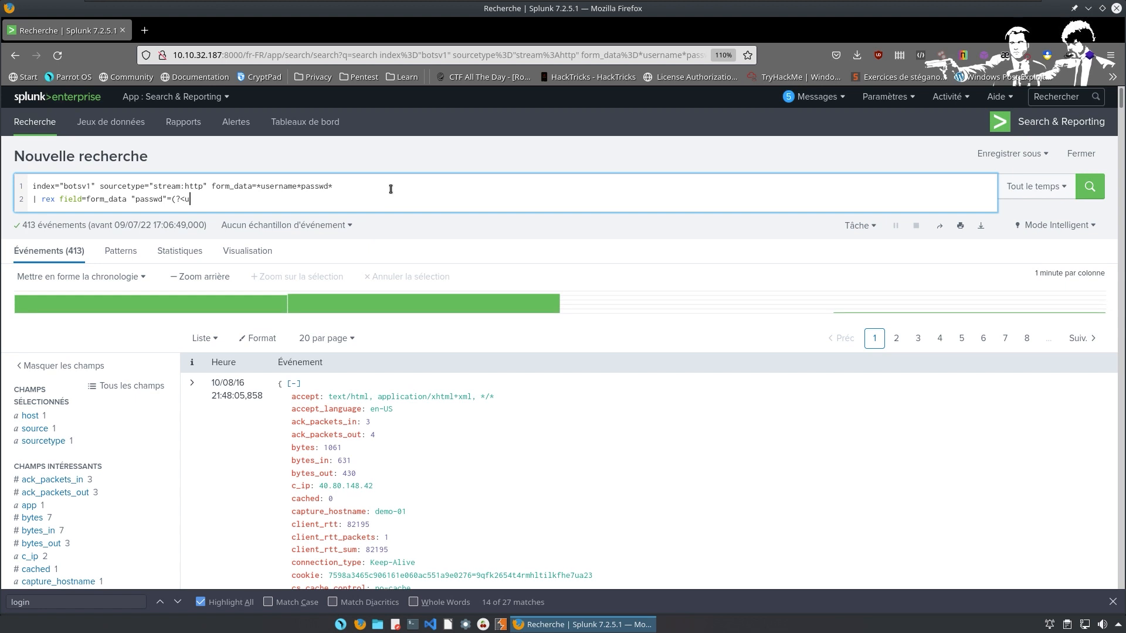
text(se)
key(BackSpace)
text(serpasswd)
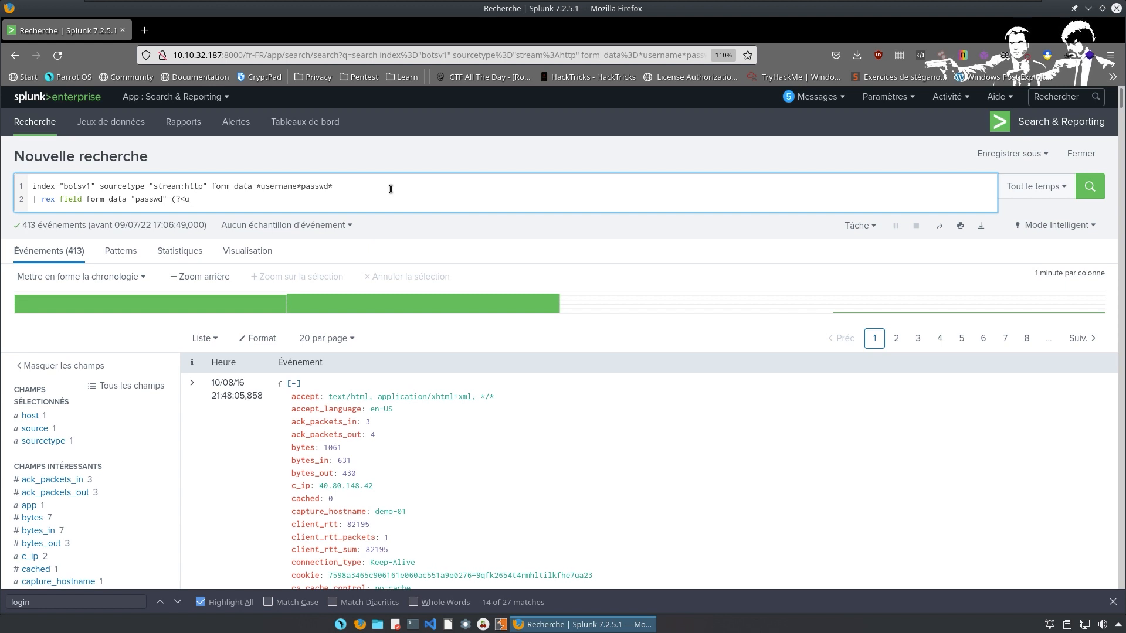
Finish the rex pattern as passwd=(?<userpass>\w+) to capture passwords into userpass, then begin another rex line.
text(serpass>\w+)"|)
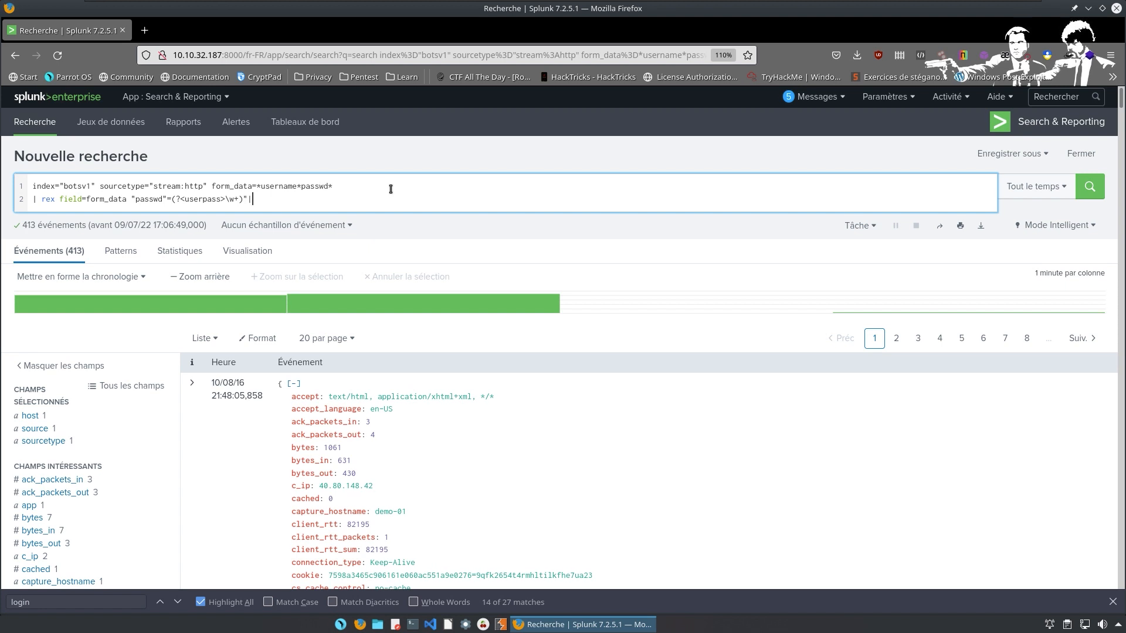
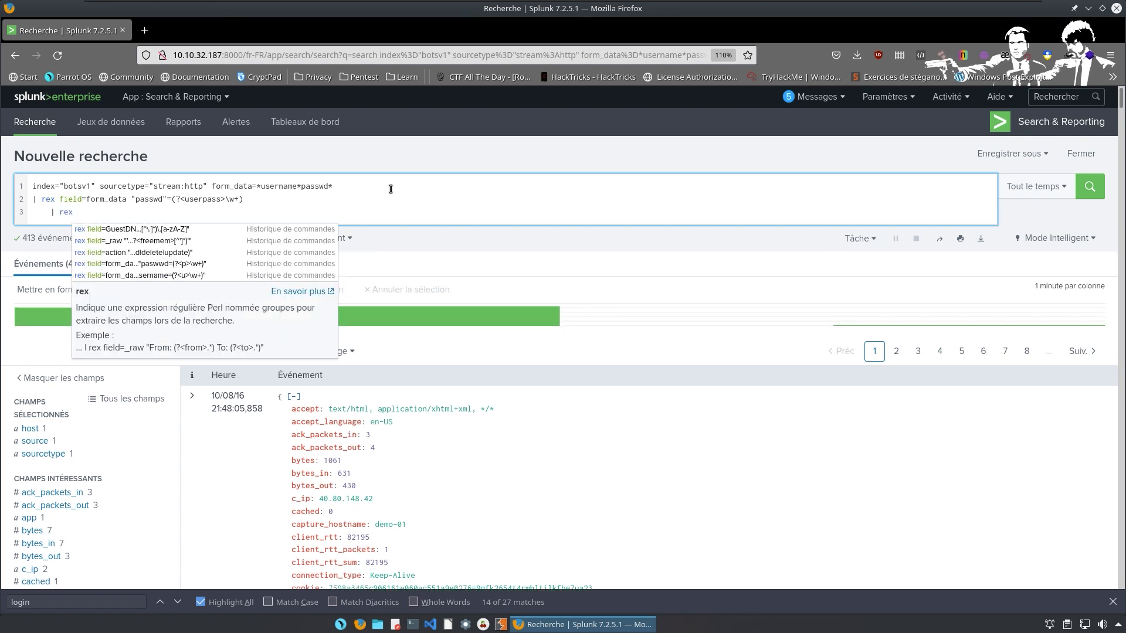
Undo the unfinished third rex line, then switch to the workspace with the TryHackMe questions.
key(ctrl+z)
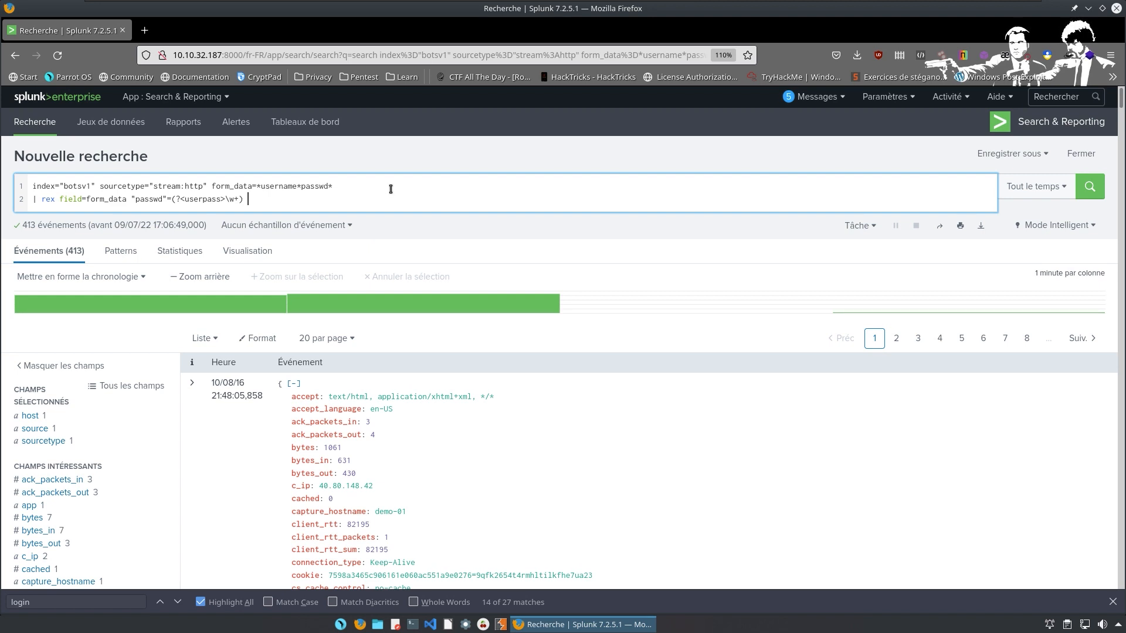
key(ctrl+super+Right)
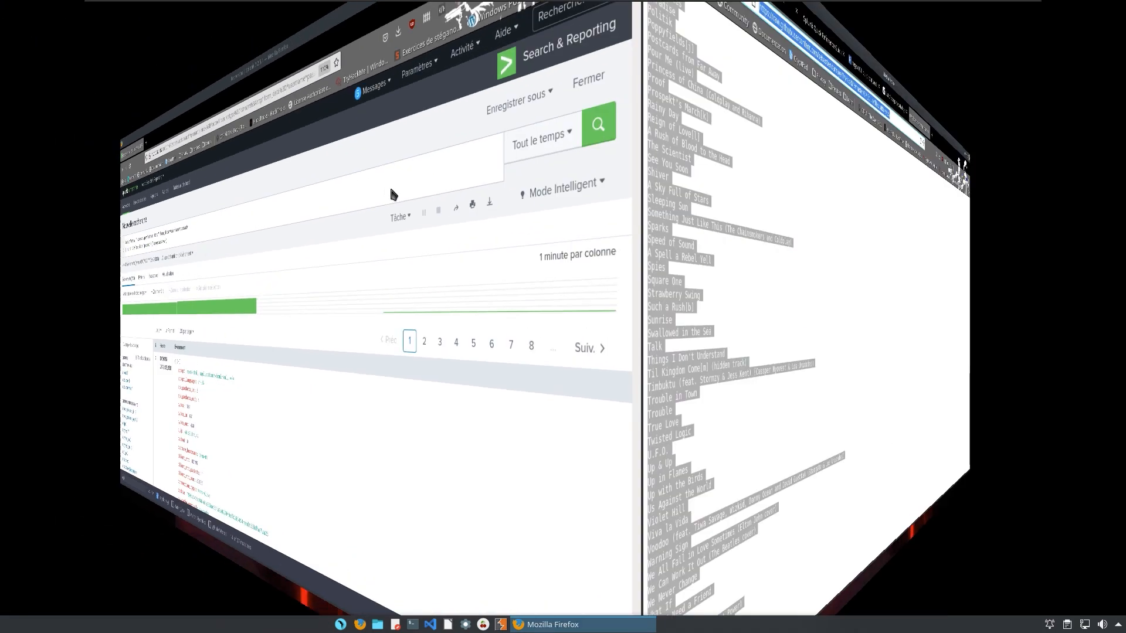
click(66, 31)
mouse_move(503, 296)
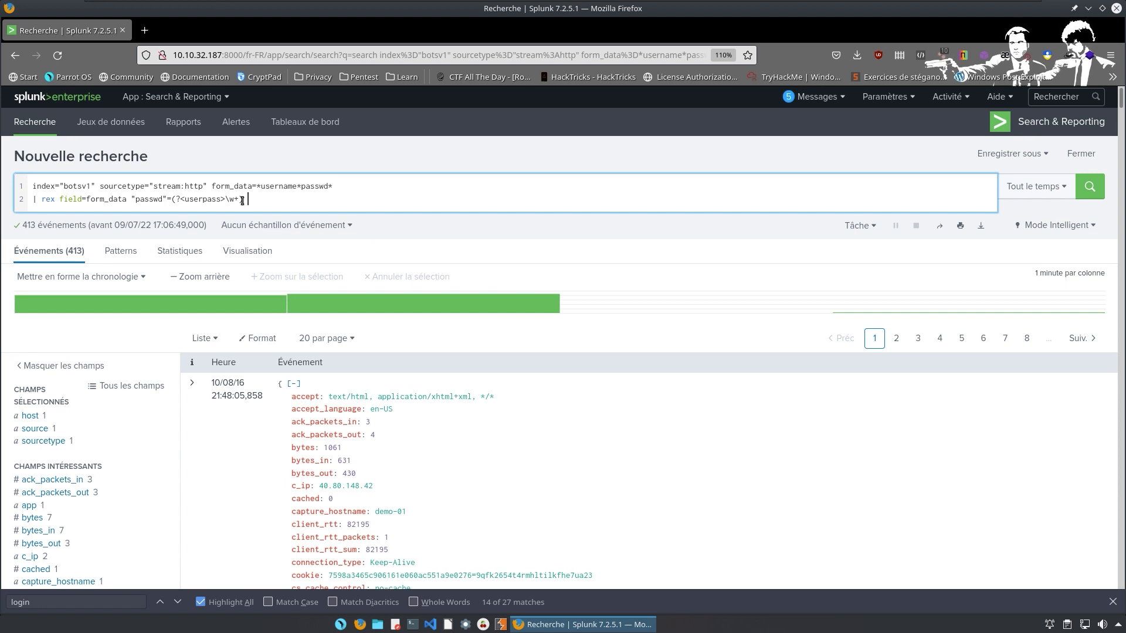
Add '| eval lenpword=len(userpass)' and a 'search lenpword=6' filter to the query.
text(|)
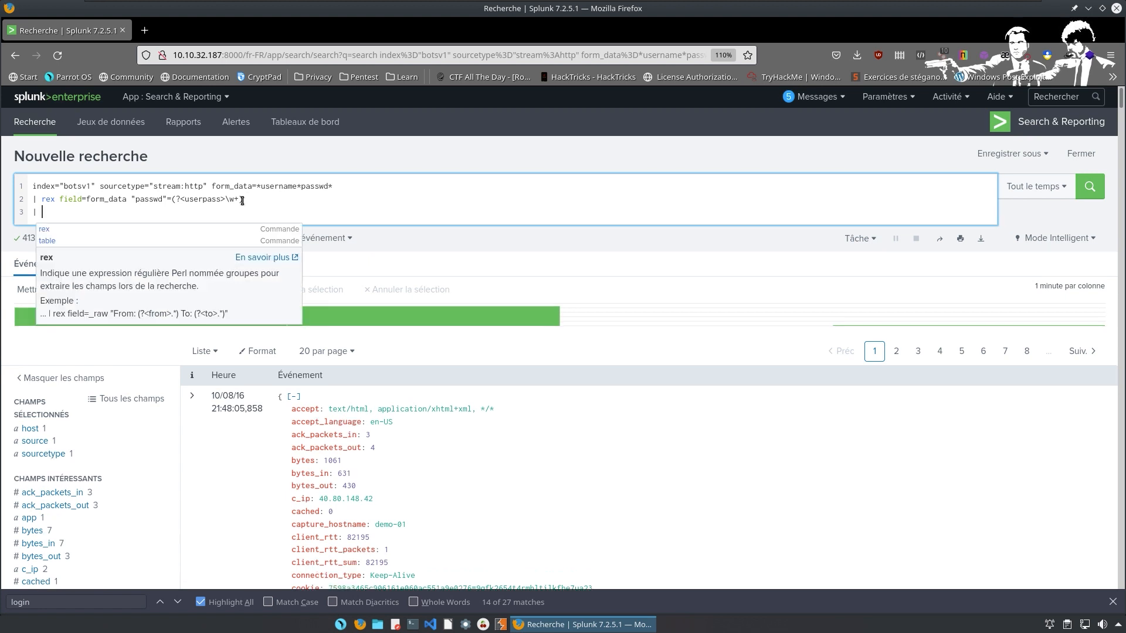
text( eval)
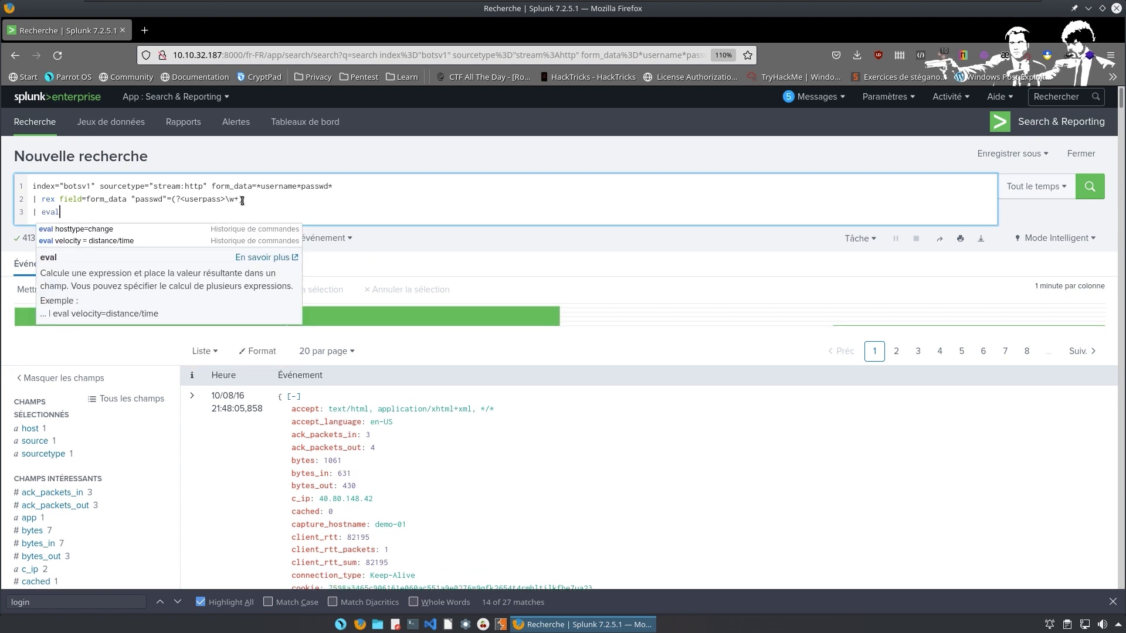
text( len)
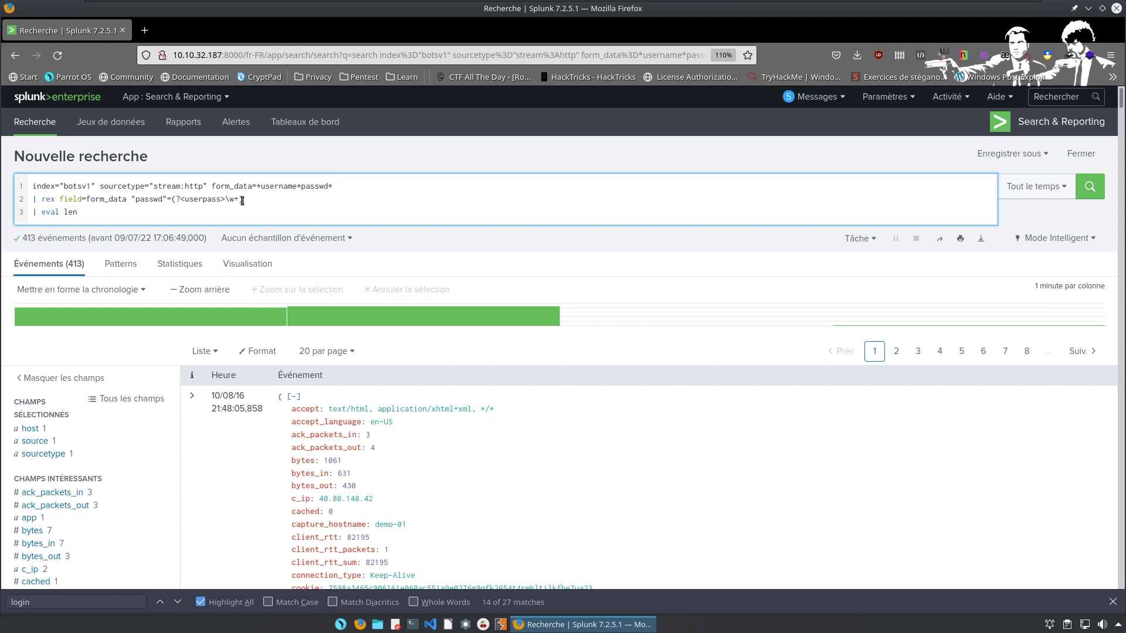
text(pword=len(userpass)
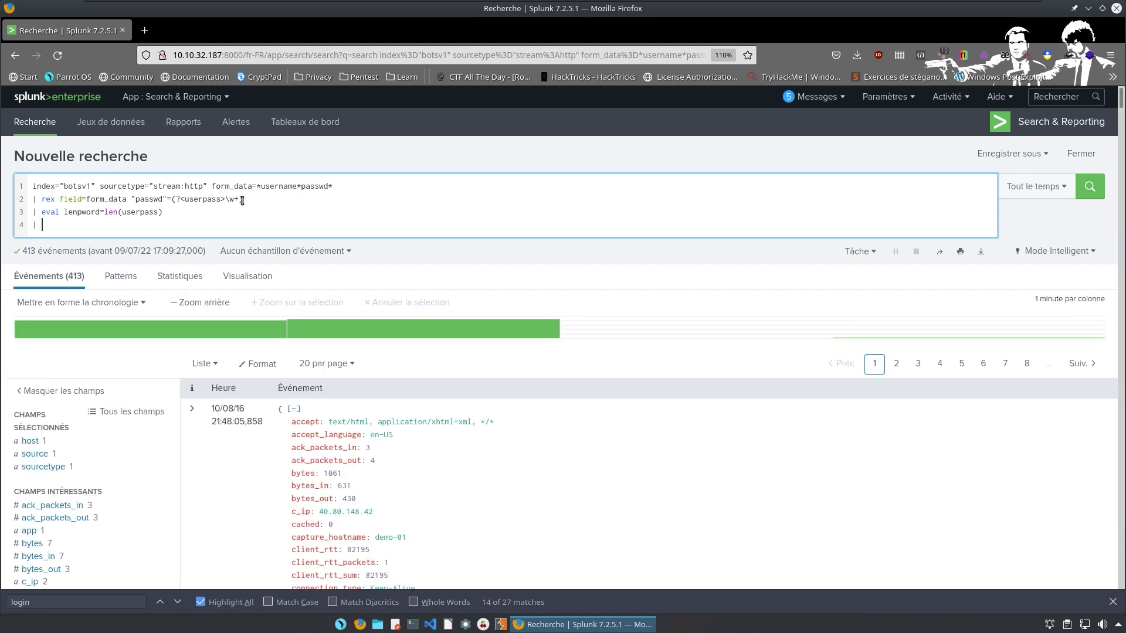
text(search)
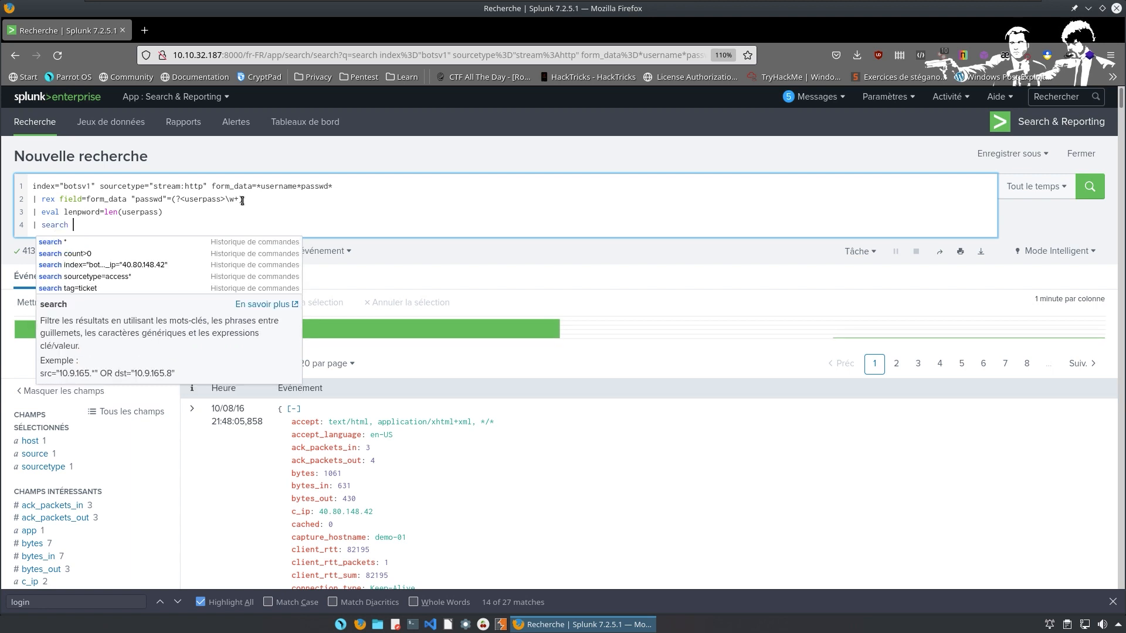
text( lenpword)
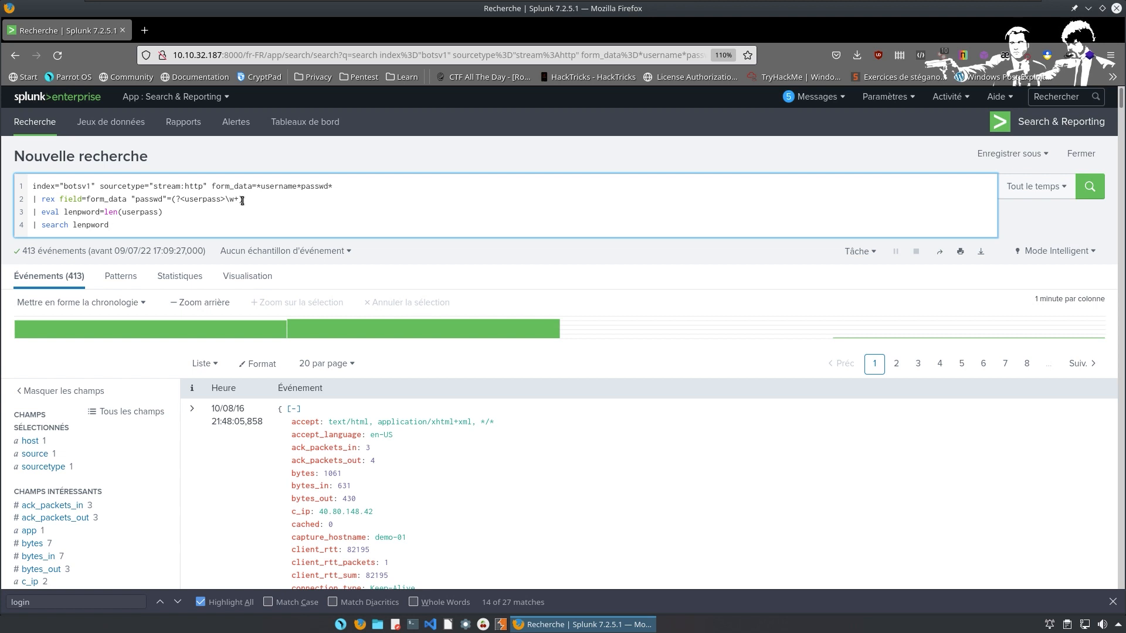
text(=6)
key(ctrl+super+Right)
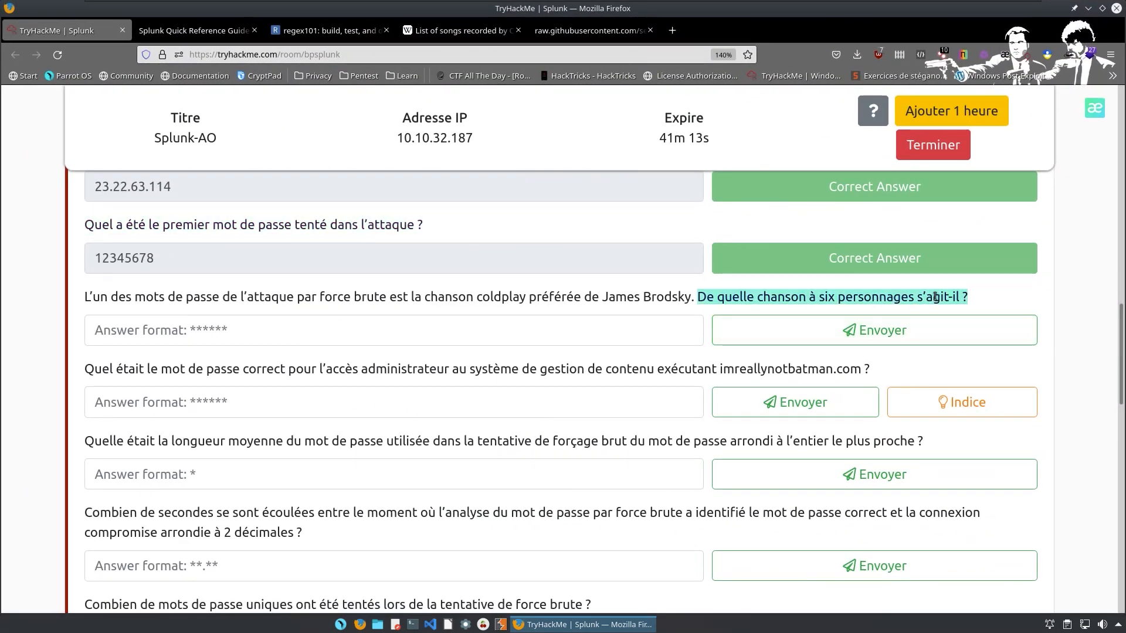
mouse_move(878, 288)
drag(968, 296, 810, 297)
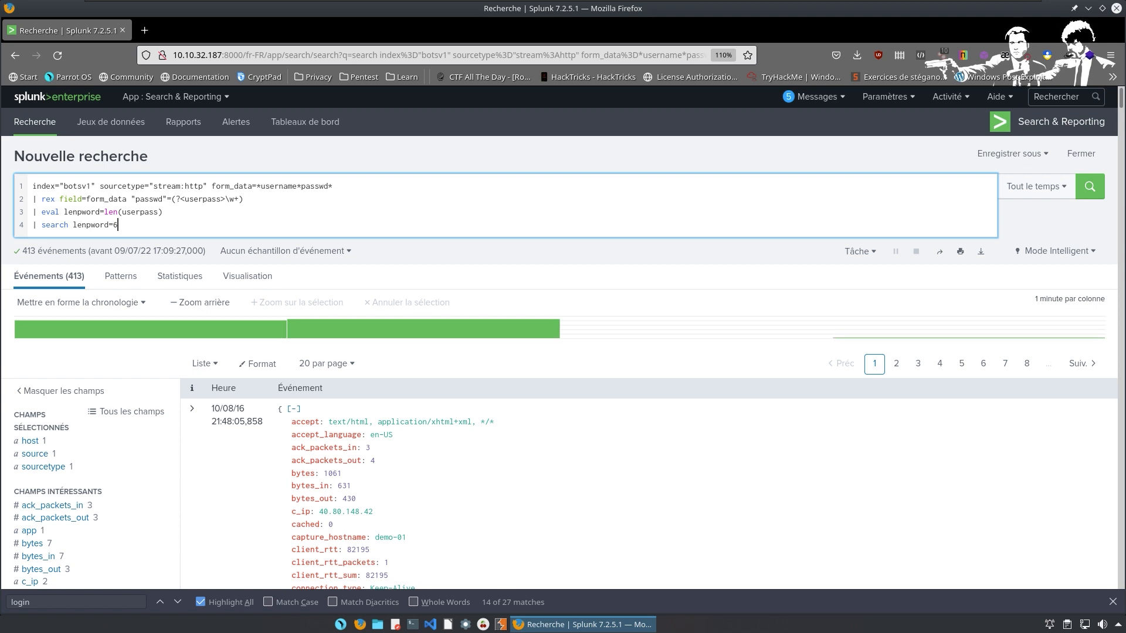
Add '| eval password=lower(userpass)', then start a '| lookup cold.csv song as password' line.
key(alt+c)
key(shift+Return)
text(| )
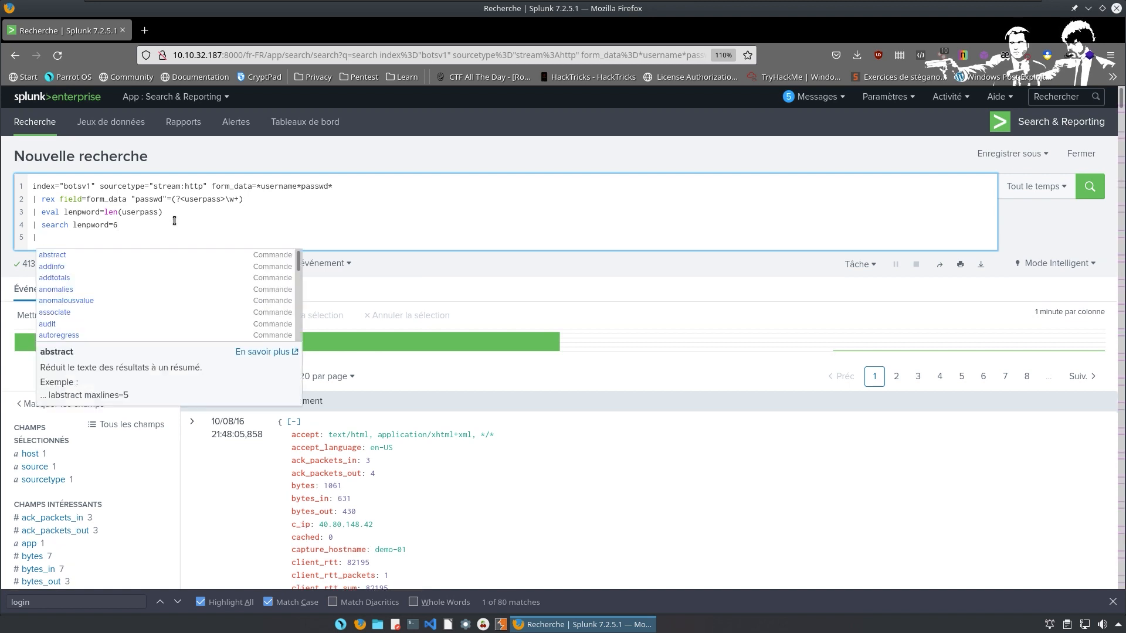
text(eval)
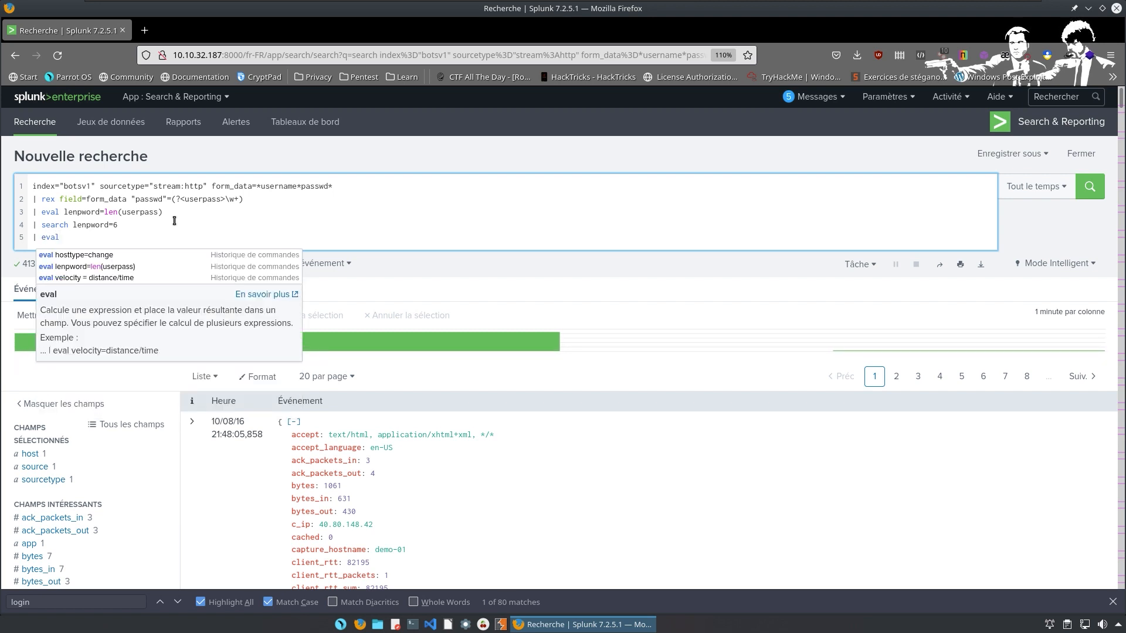
text( password=lowe)
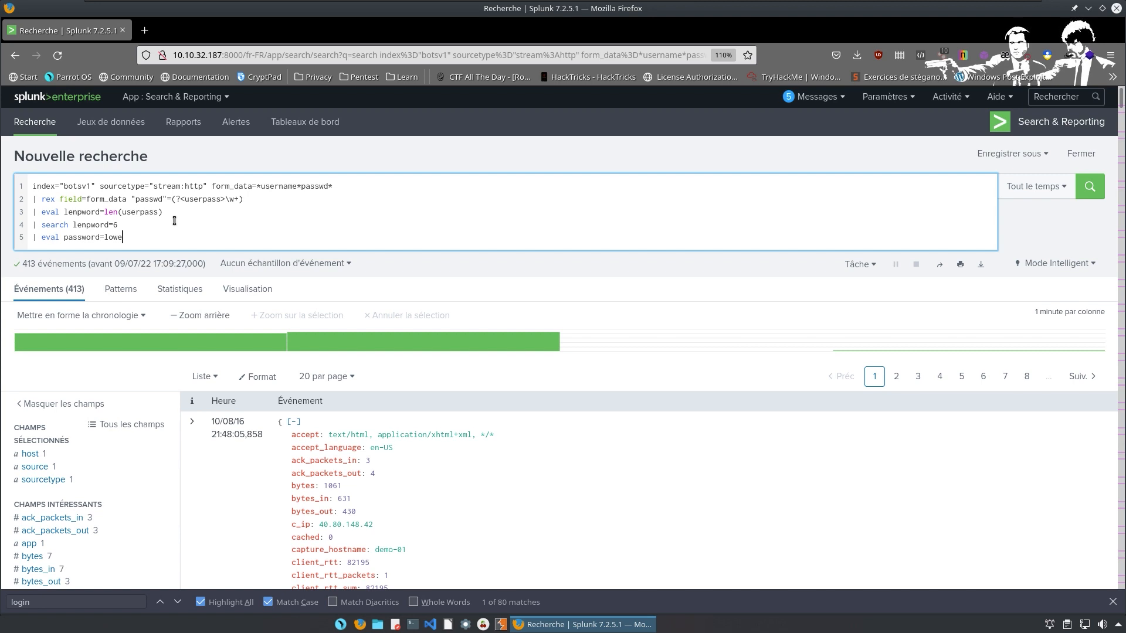
text(r()
text(userpass))
key(shift+Return)
Finish the query's sixth line as '| lookup cold.csv song as password'.
text(| )
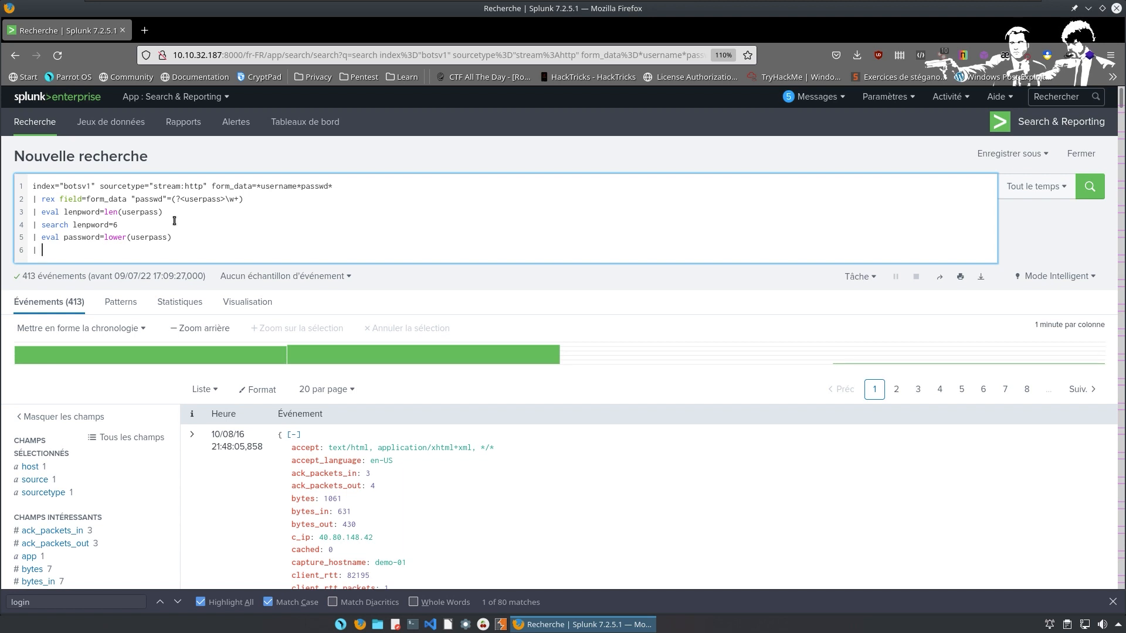
text(lookup cold.csv song as password OYT)
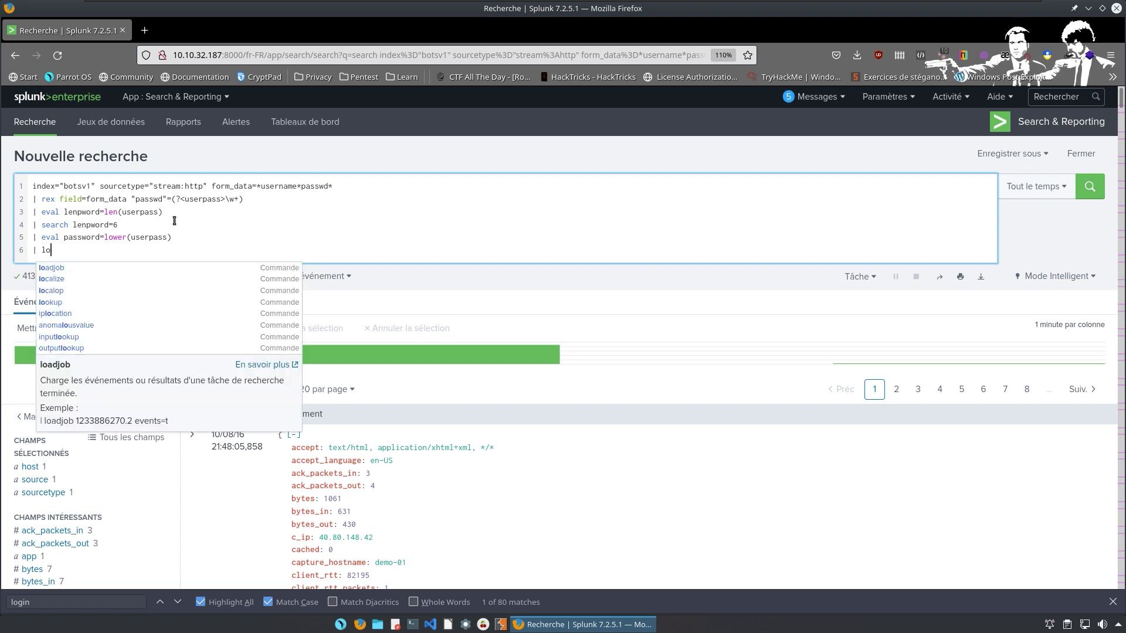
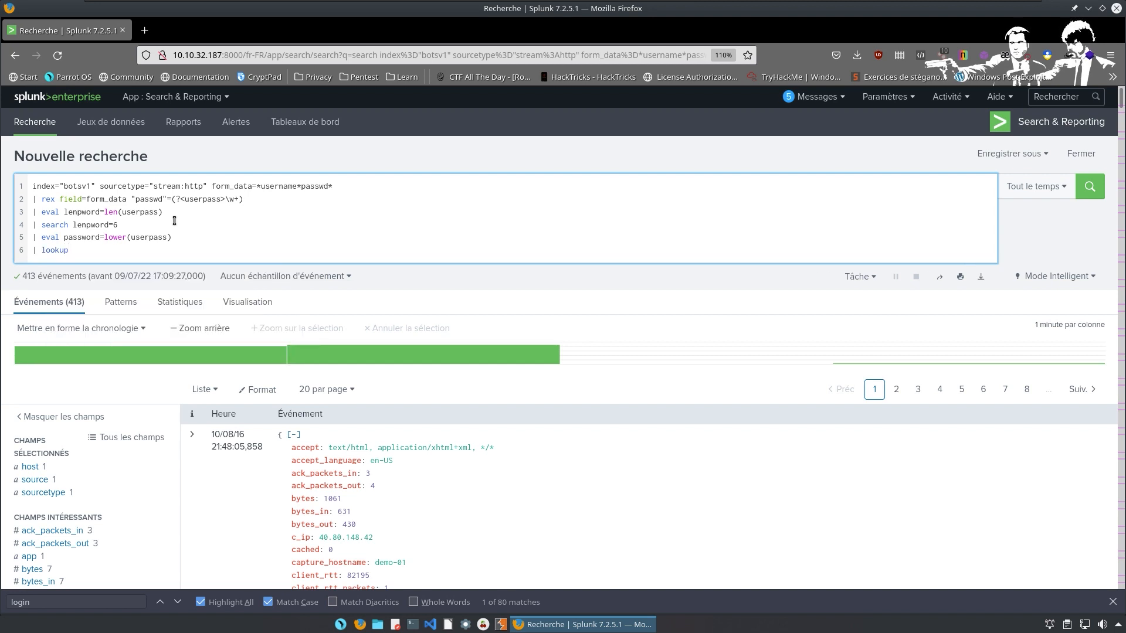
Add '| eval password=lower(userpass)', then start a '| lookup cold.csv song as password' line.
Finish the query's sixth line as '| lookup cold.csv song as password'.
text(up cold.csv song as password)
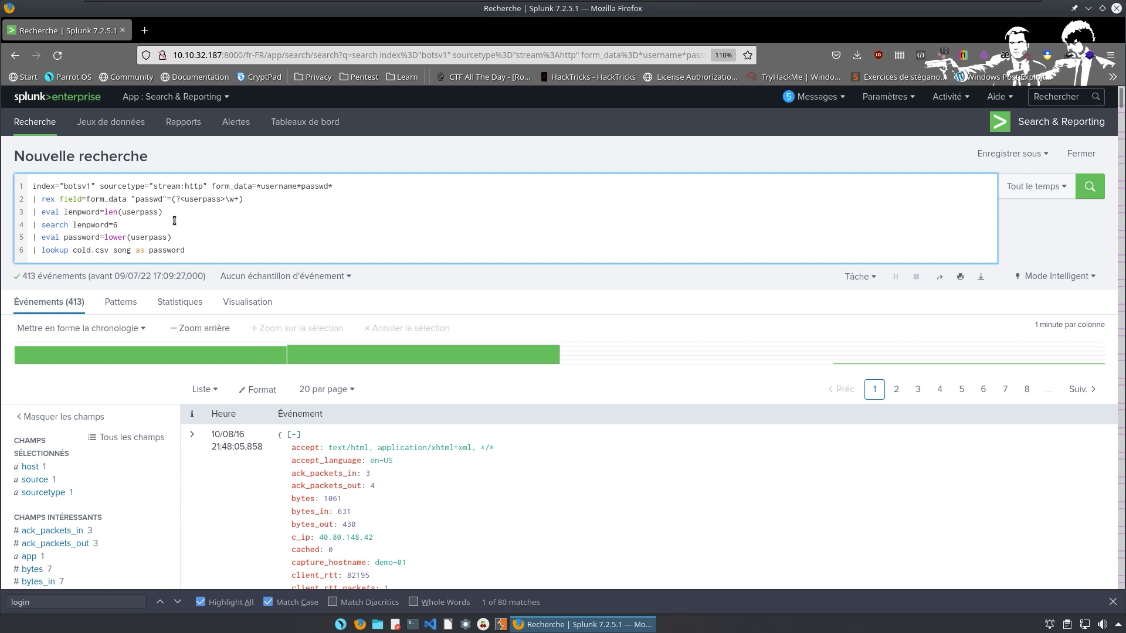
Append 'OUTPUTNEW song' to the '| lookup cold.csv song as password' line.
text(OYT)
key(BackSpace)
key(BackSpace)
text(UTPUTNEW)
text(song)
Add the query lines '| search song=*' and '| table song' to keep and tabulate matched songs.
key(shift+Return)
text(| searh)
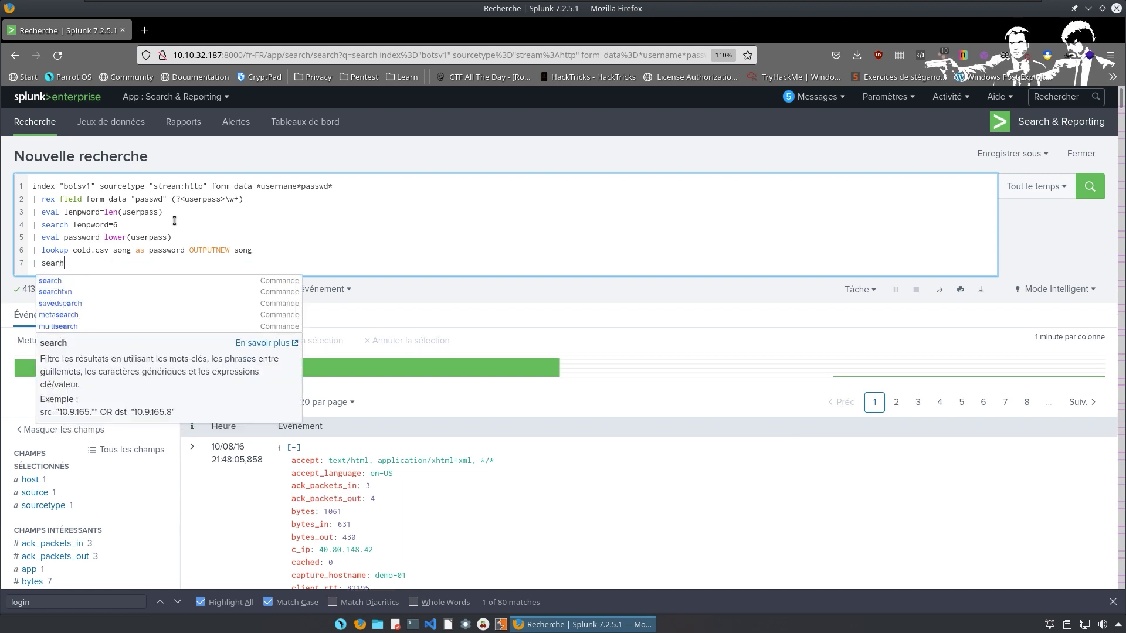
key(BackSpace)
text(ch)
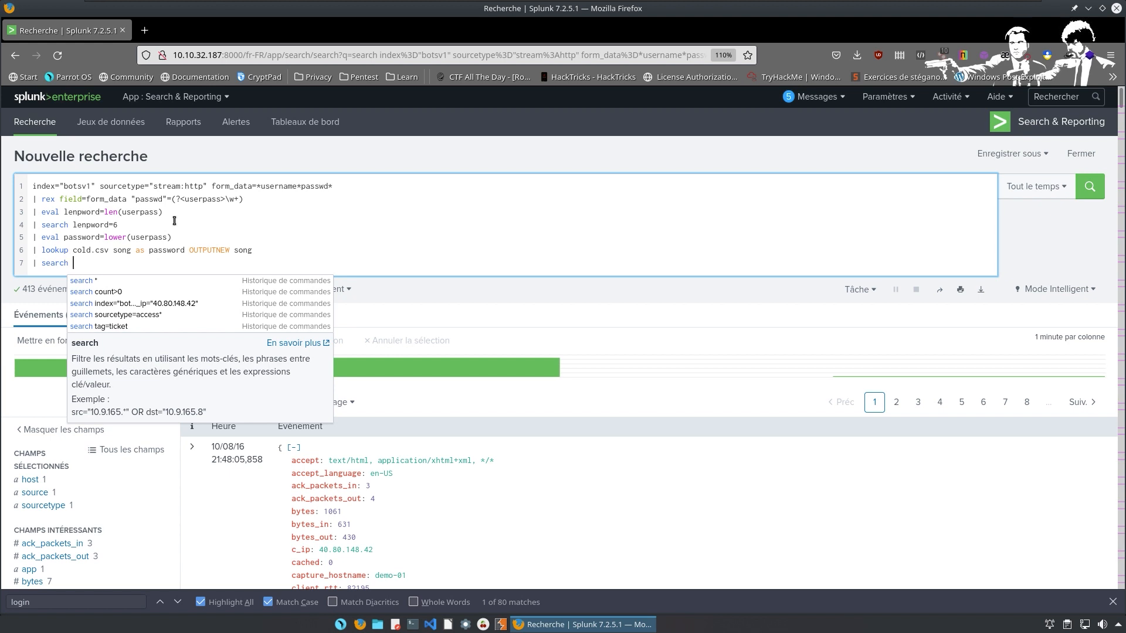
text(song=)
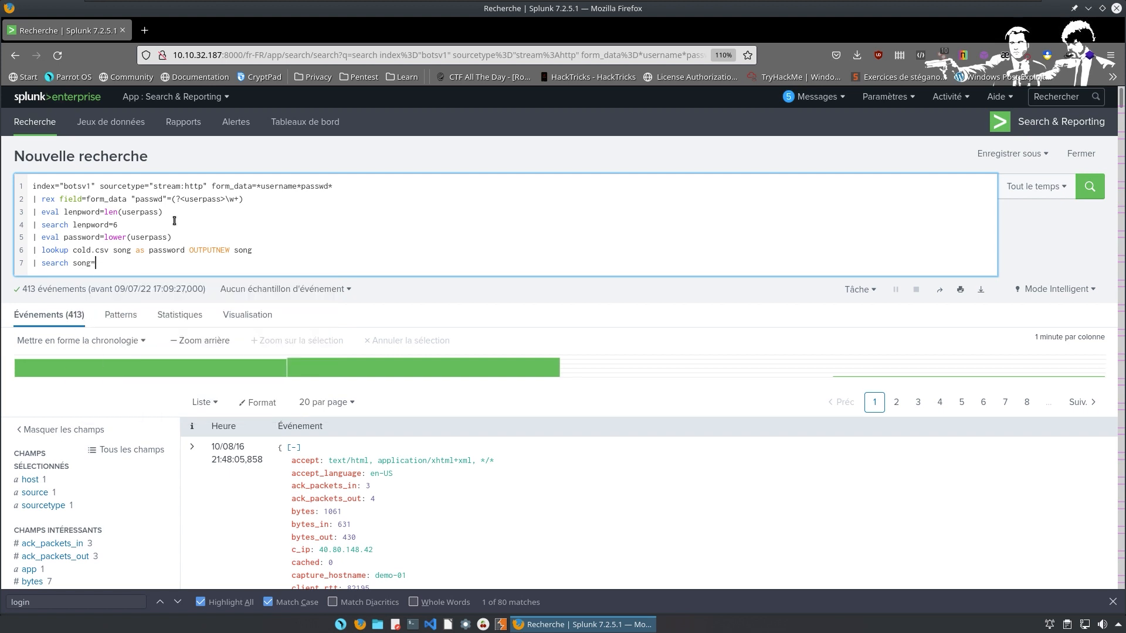
text(*)
key(shift+Return)
text(| )
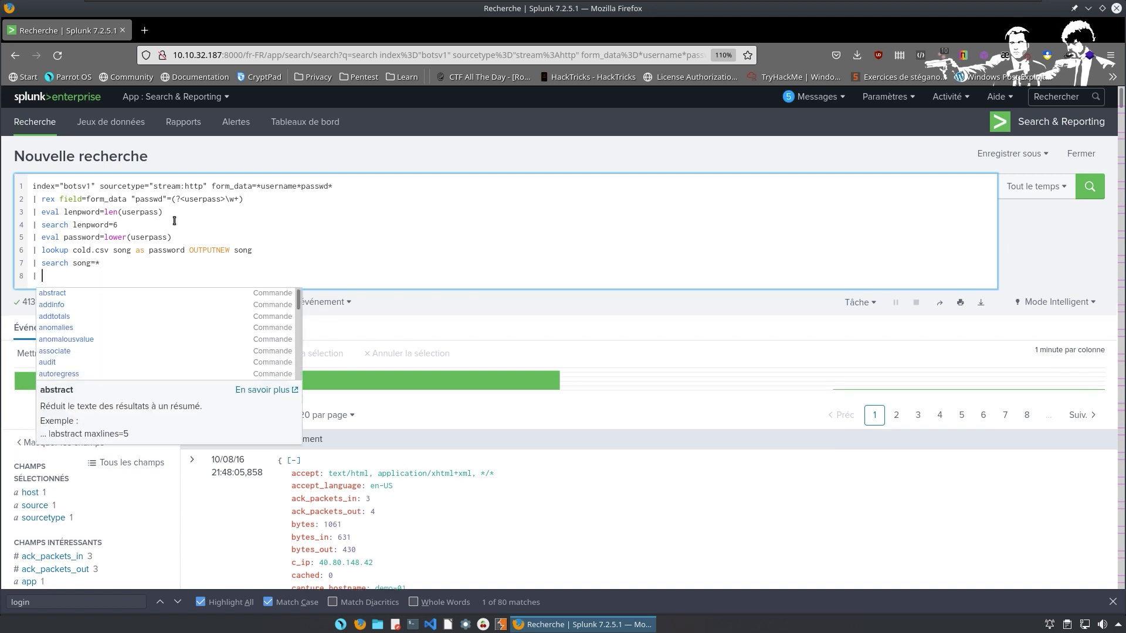
text(table)
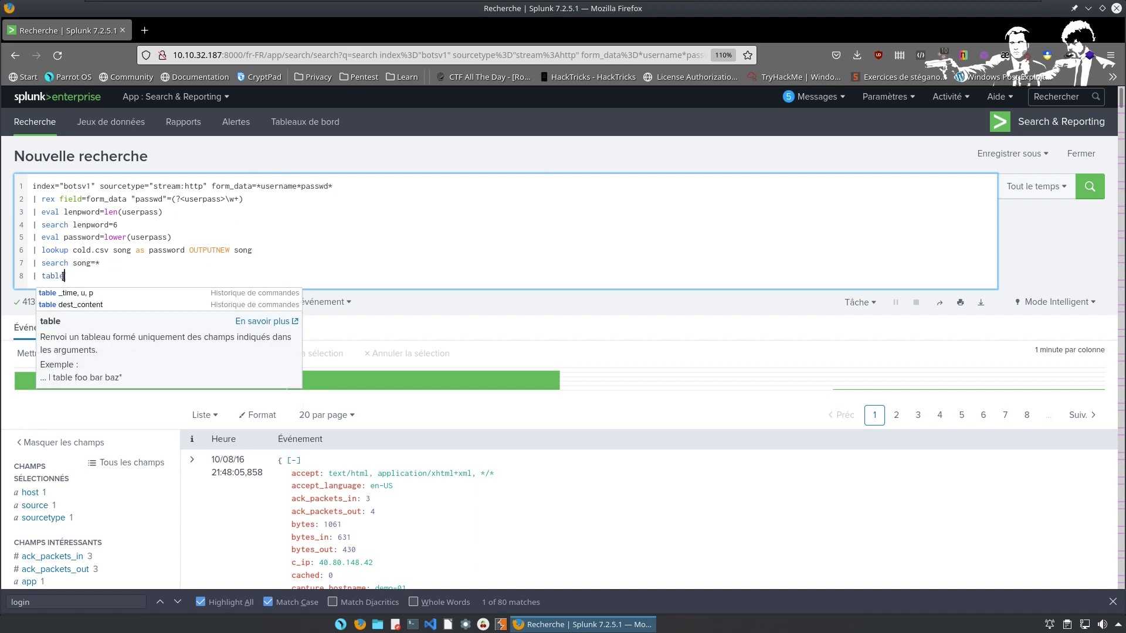
text( song)
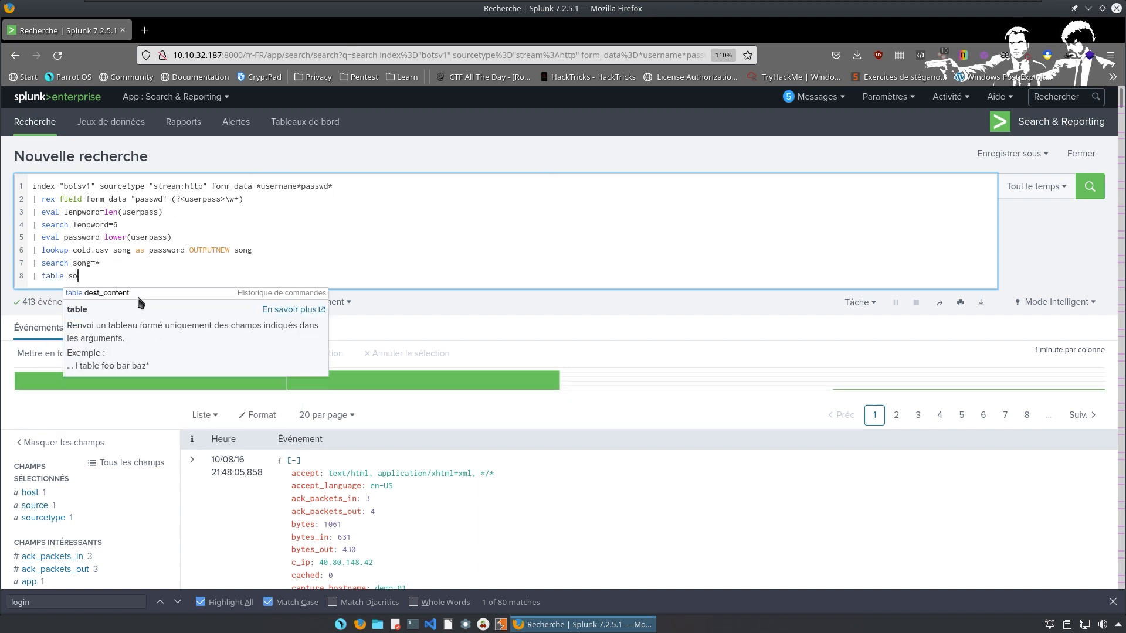
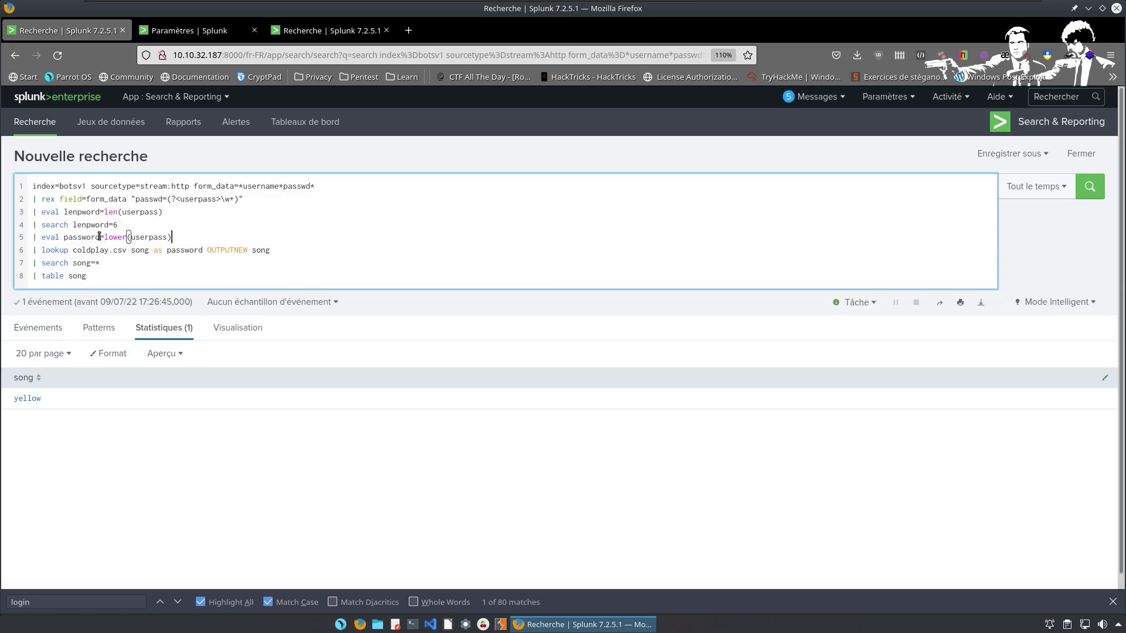
Test the lookup with 'pass' instead of 'password', then restore 'password' and rerun.
click(204, 251)
key(BackSpace)
key(BackSpace)
key(BackSpace)
key(BackSpace)
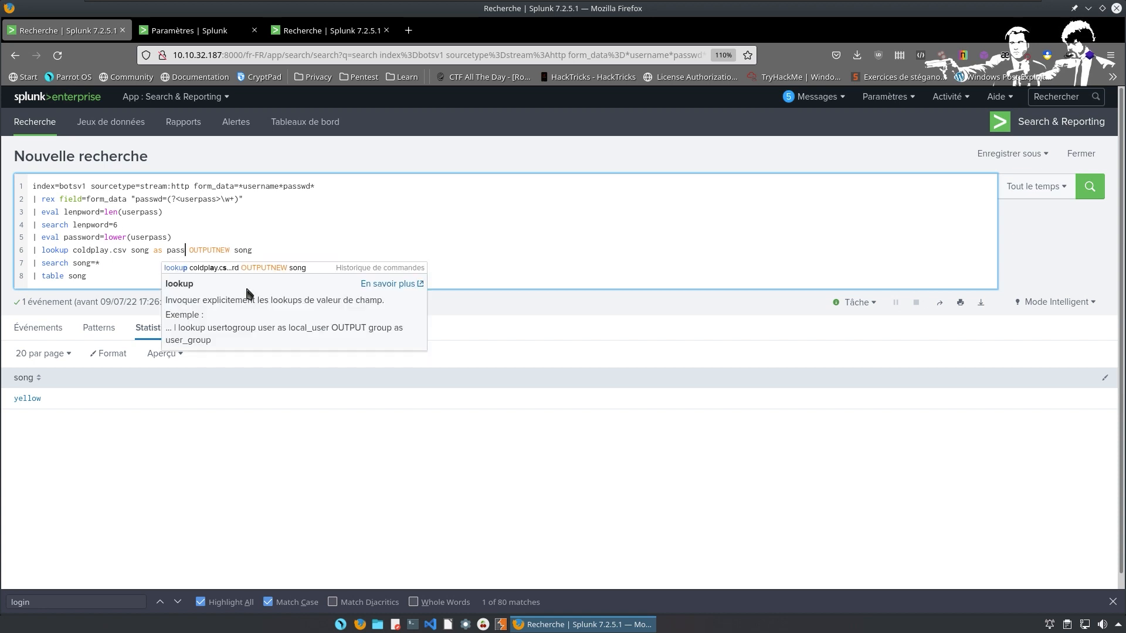
key(Return)
text(word)
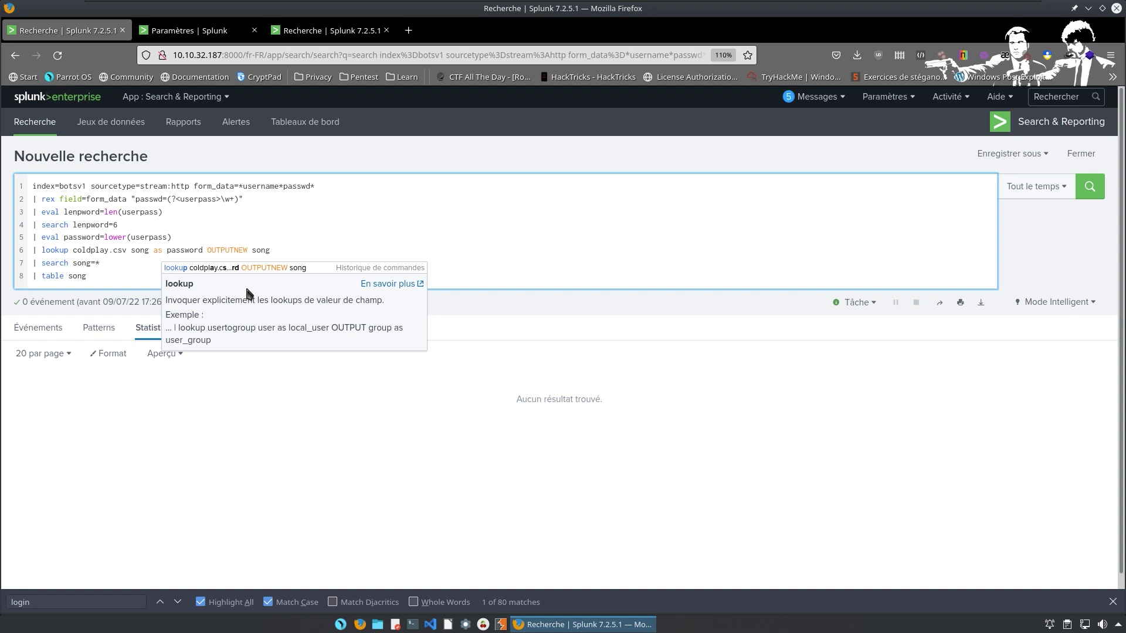
key(Return)
Shorten the coldplay lookup file name and rerun, then restore the full name and rerun.
key(Left)
key(Left)
key(Left)
key(Left)
key(Left)
key(Left)
key(Left)
key(Left)
key(Left)
key(Left)
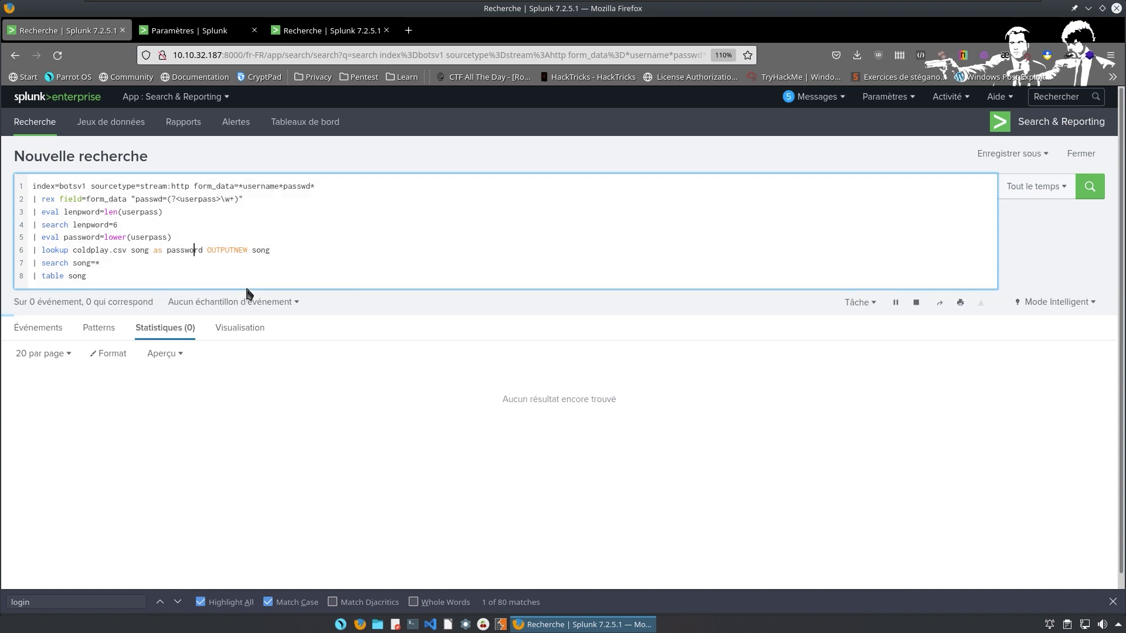
key(Left)
key(Left)
key(Left)
key(Left)
key(Left)
key(Left)
key(Left)
key(Left)
key(Left)
key(Left)
key(Left)
key(Left)
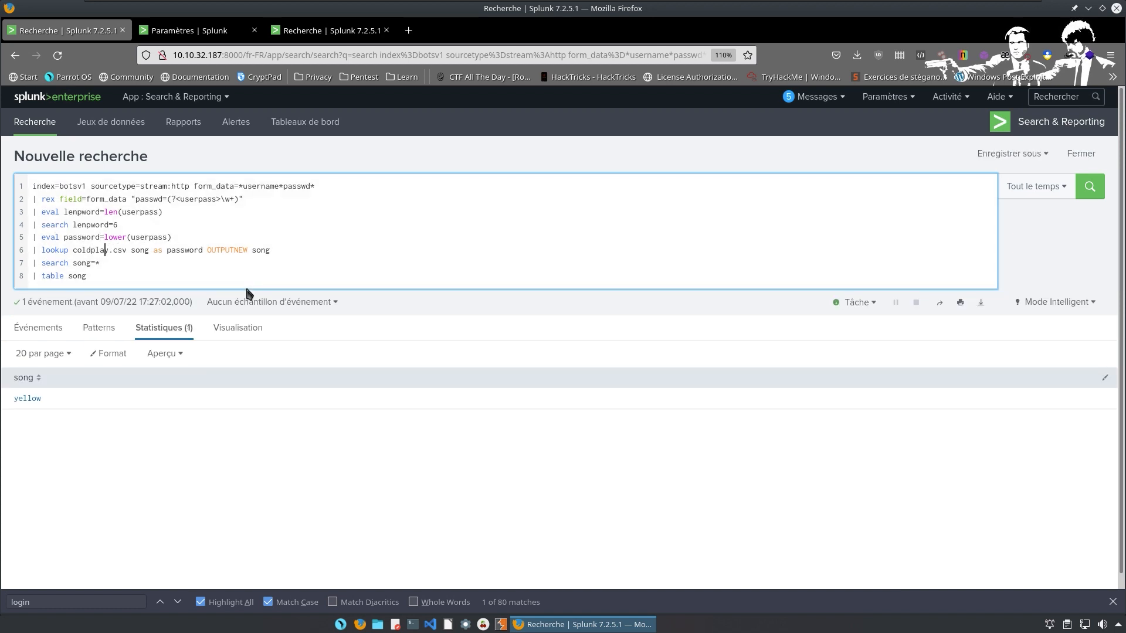
key(Delete)
key(BackSpace)
key(BackSpace)
key(BackSpace)
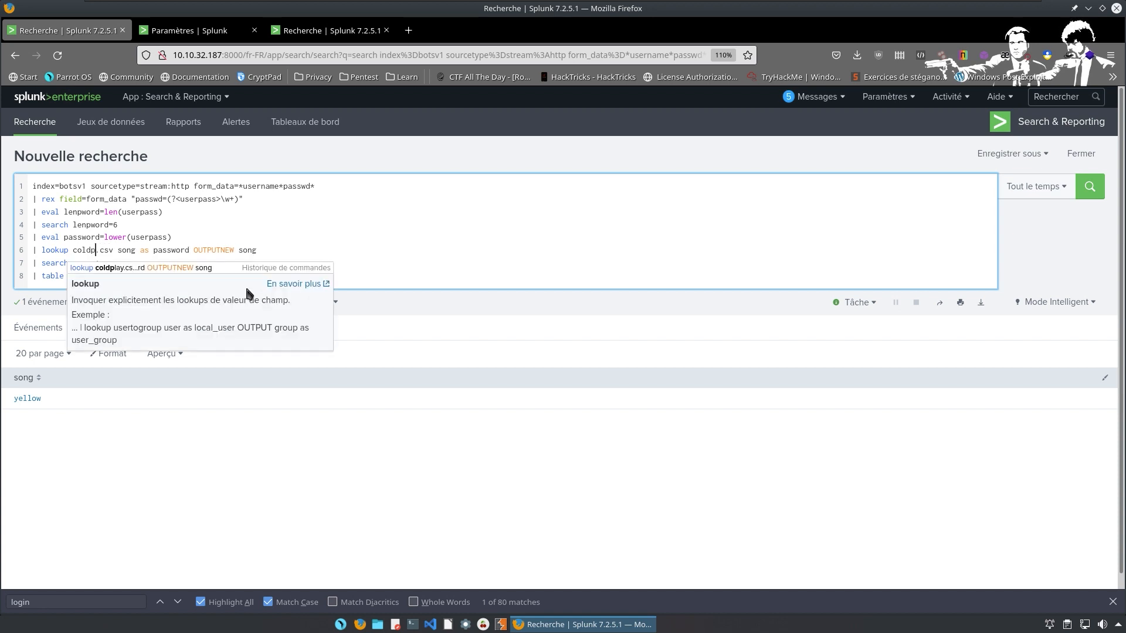
key(Return)
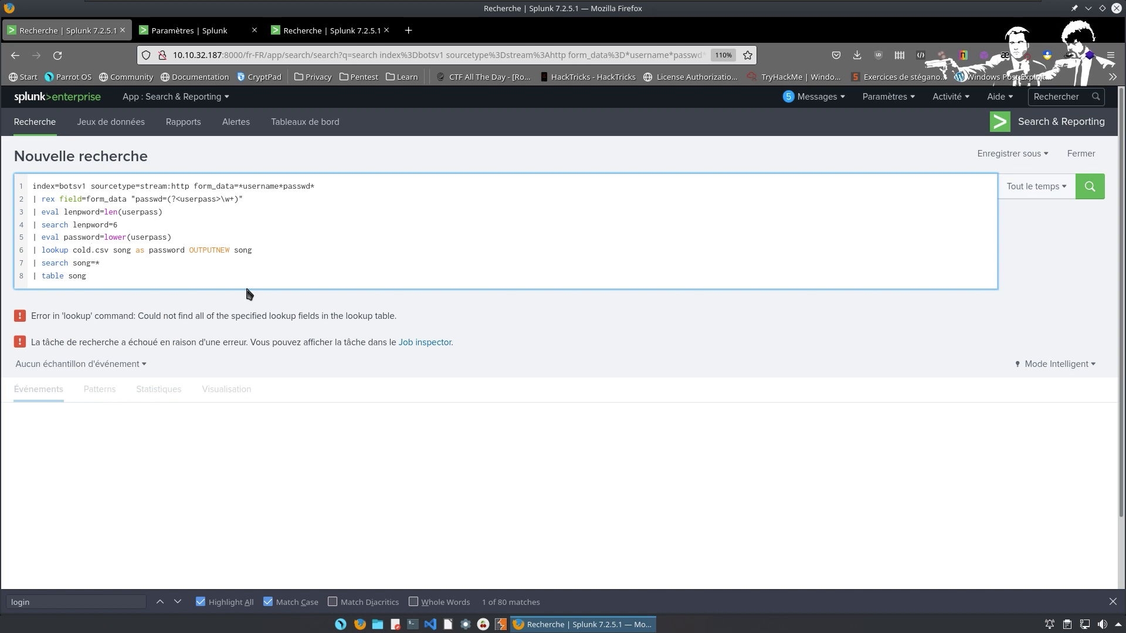
text(play)
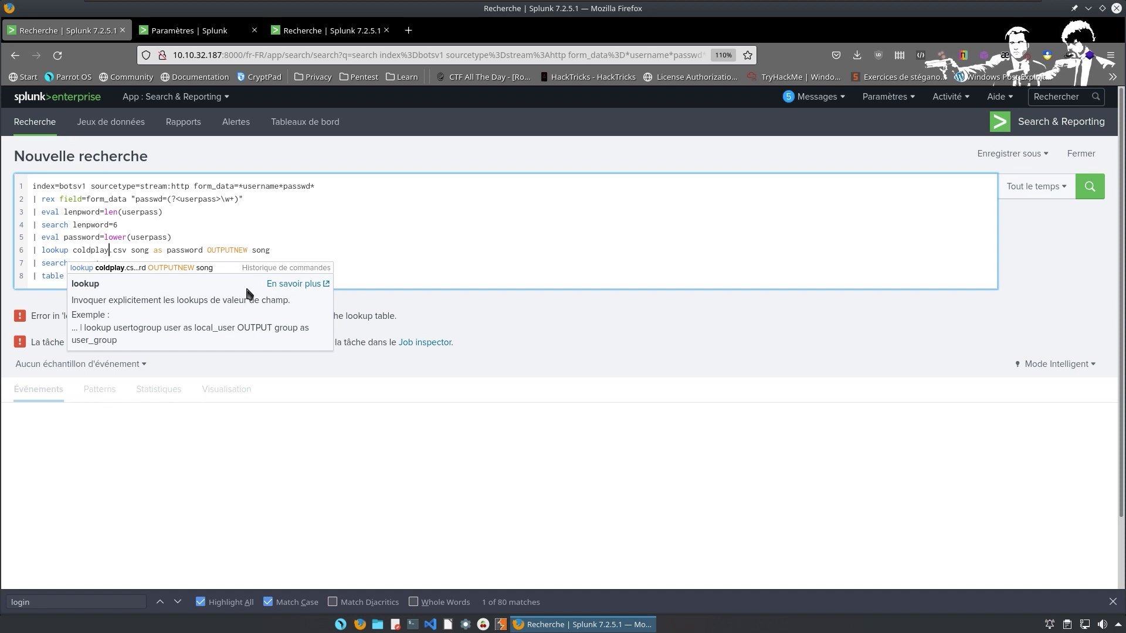
key(Return)
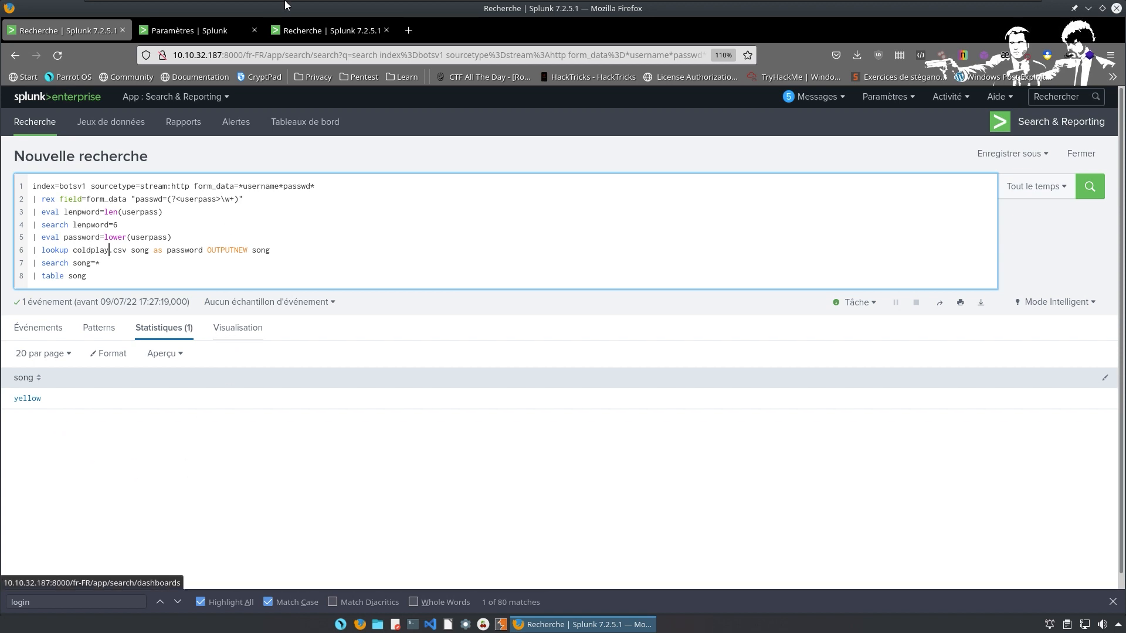
Search Google for 'yellow coldplay' in a new tab, then switch back to the TryHackMe window.
key(alt)
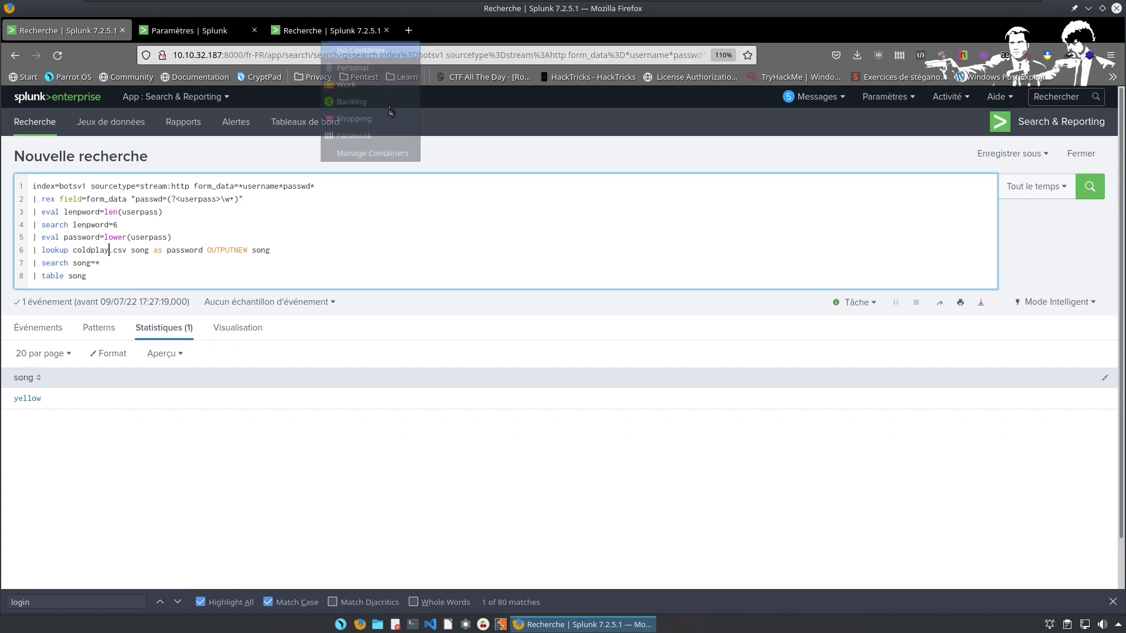
click(408, 31)
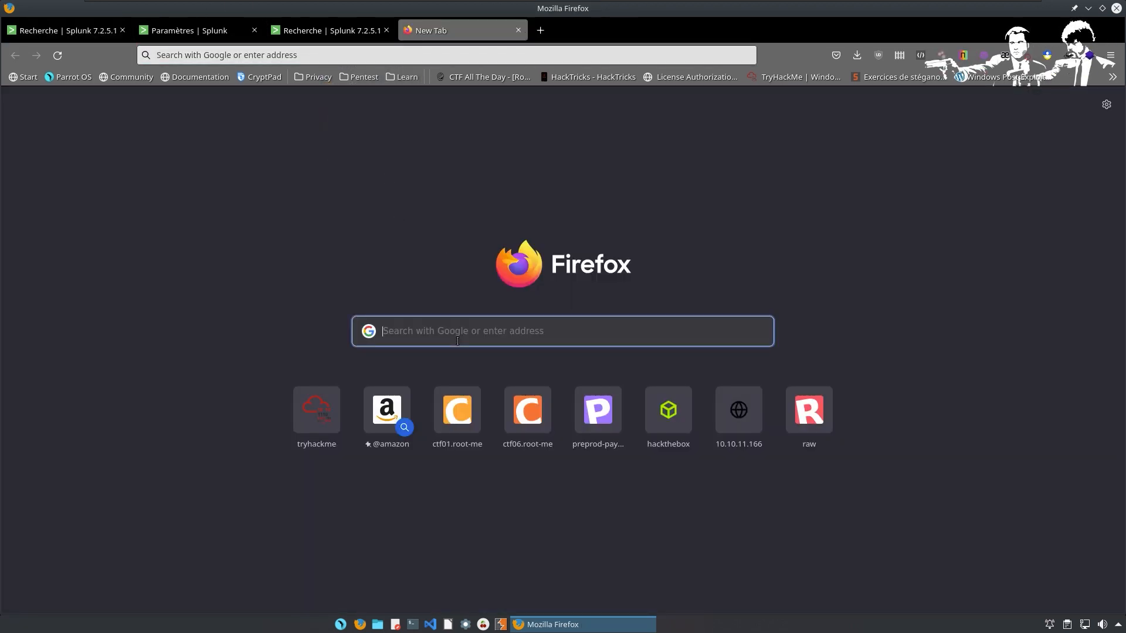
text(yell)
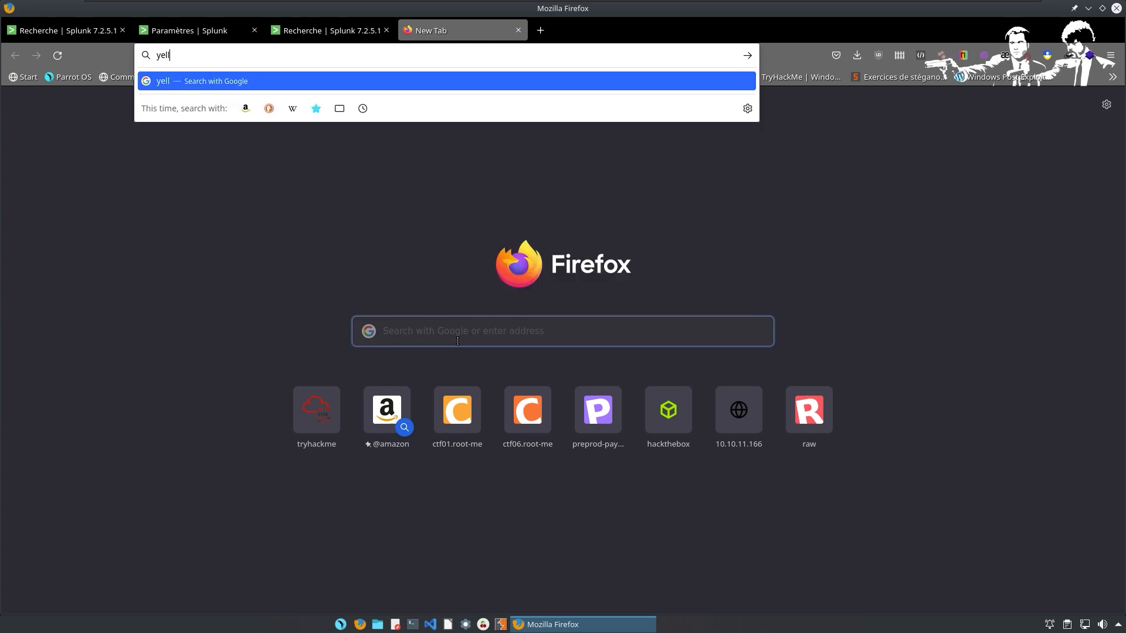
text(ow coldb)
key(BackSpace)
text(play)
key(Return)
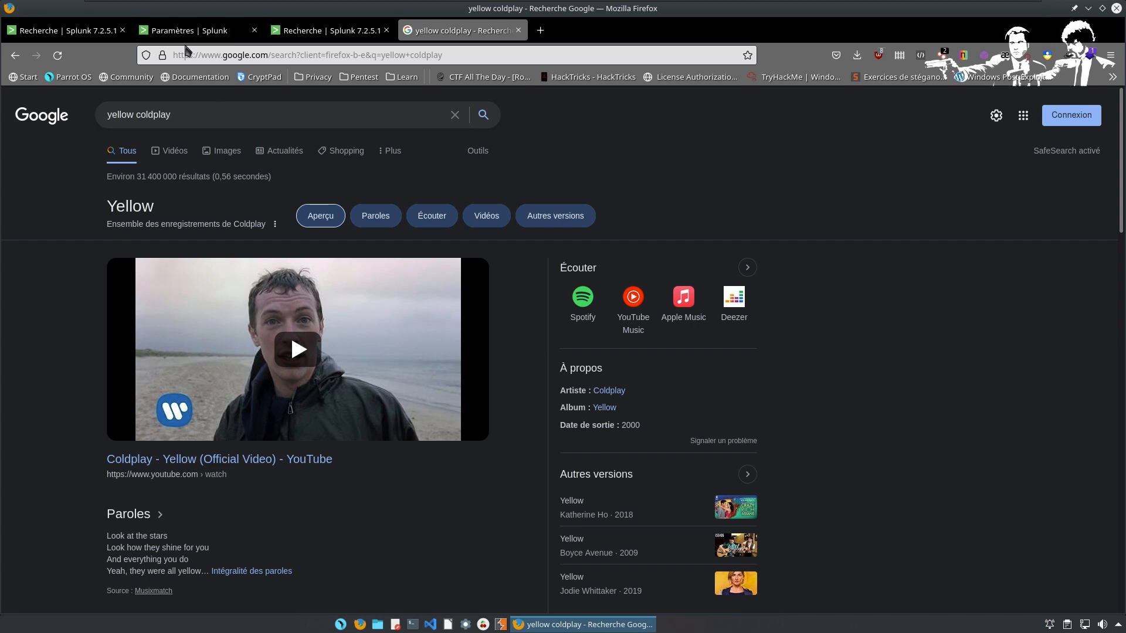
click(100, 38)
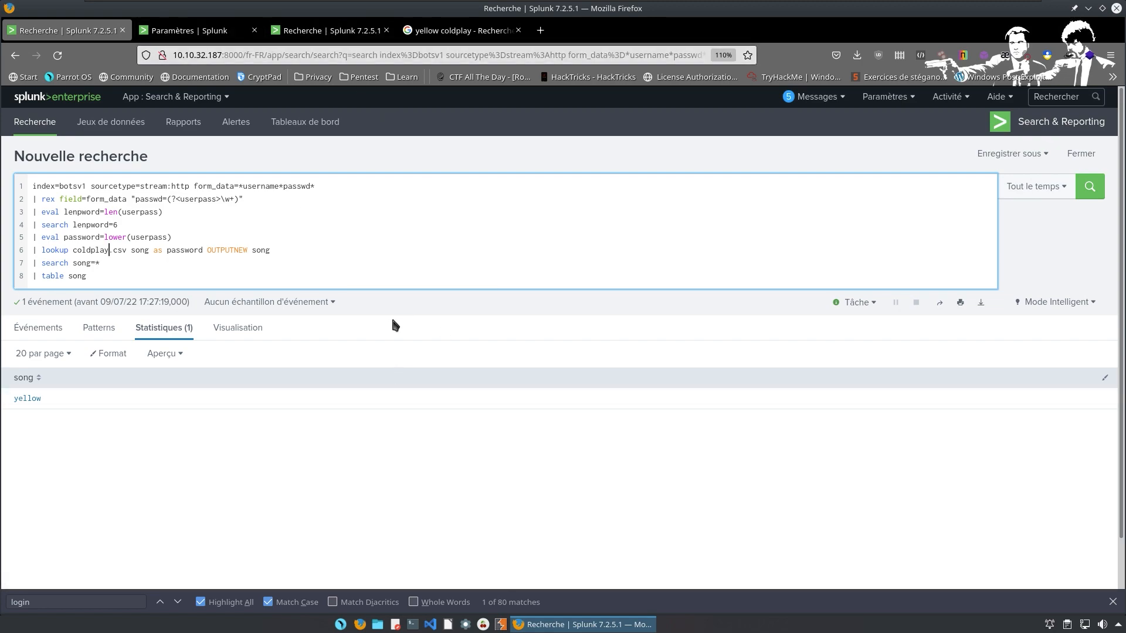
key(ctrl+super+Right)
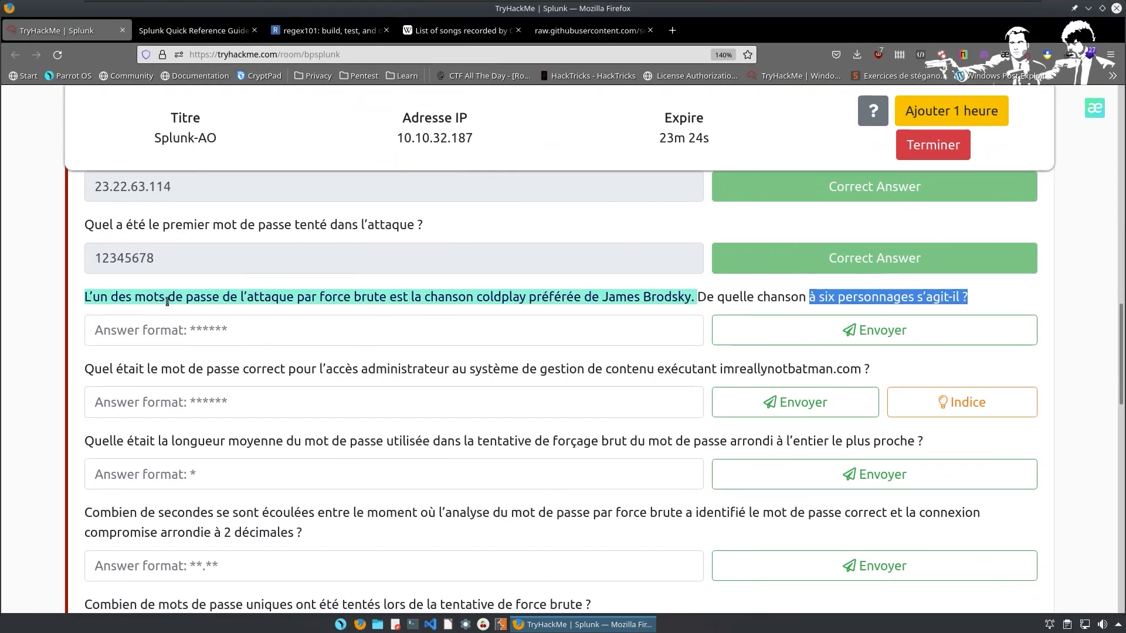
Submit 'yellow' as the answer to the six-character Coldplay song question.
click(184, 340)
text(y)
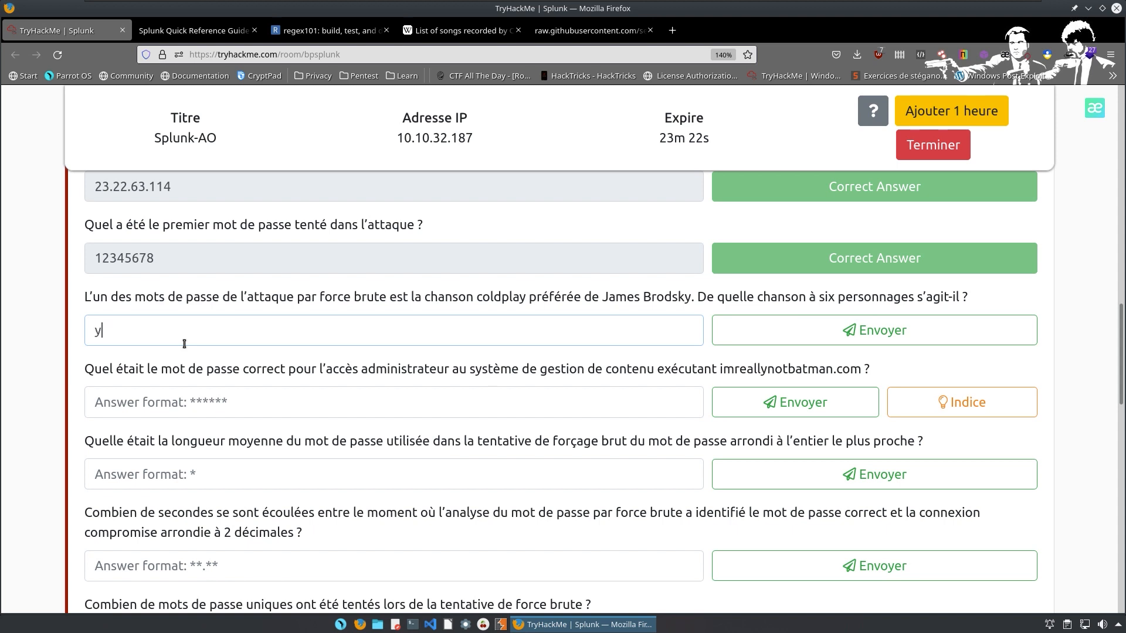
text(ellow)
key(Return)
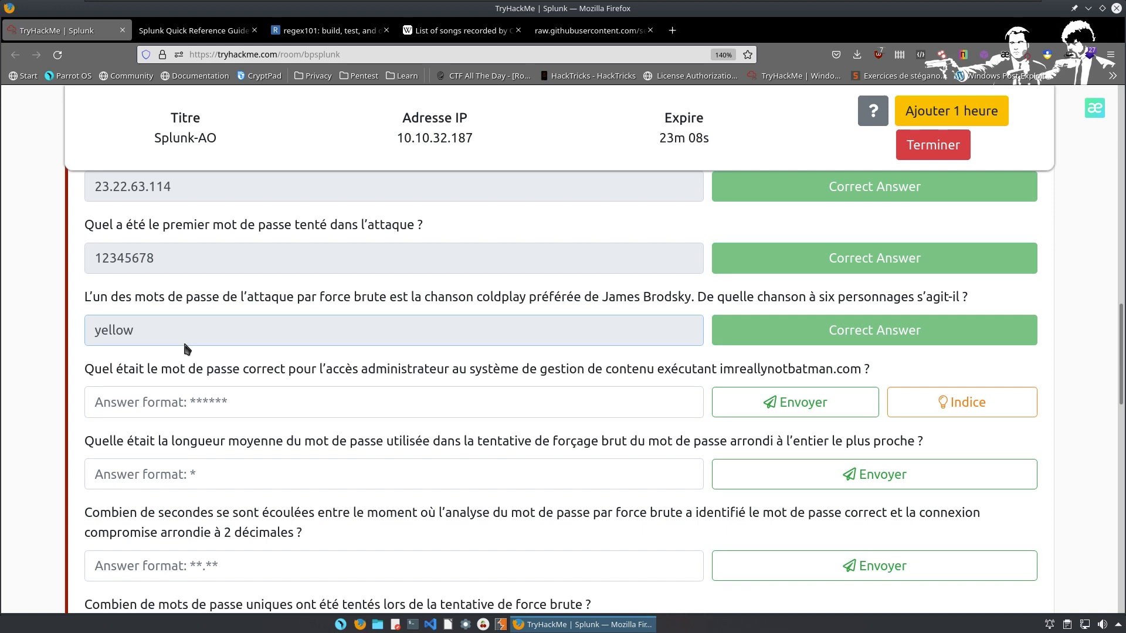
key(ctrl+alt+Left)
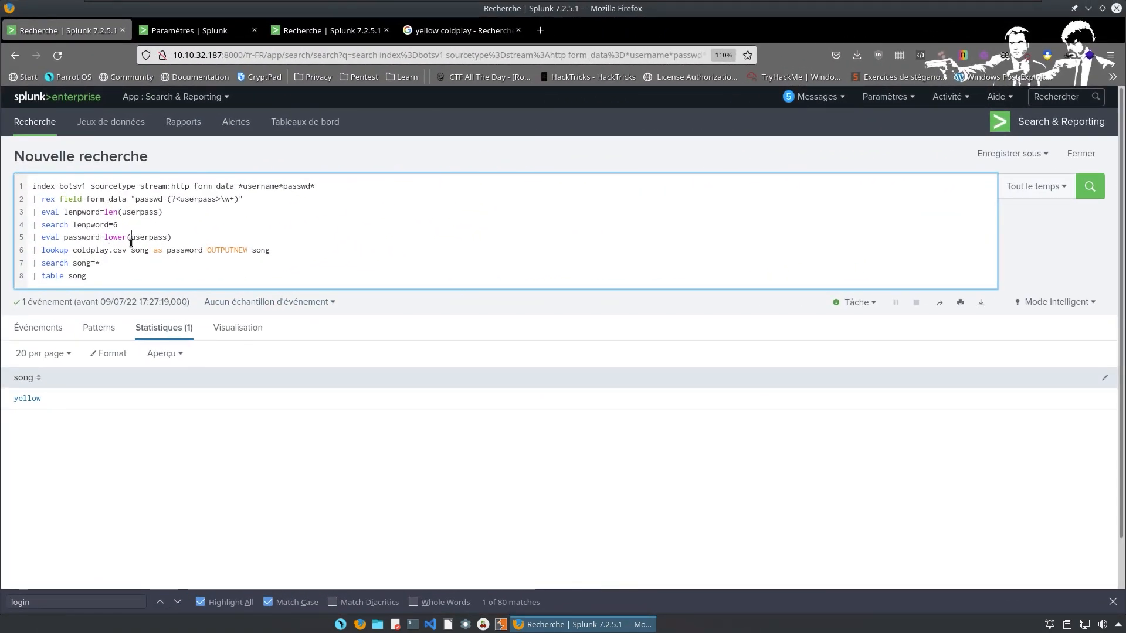
Change lower to upper on line 5 and rerun the search.
click(127, 246)
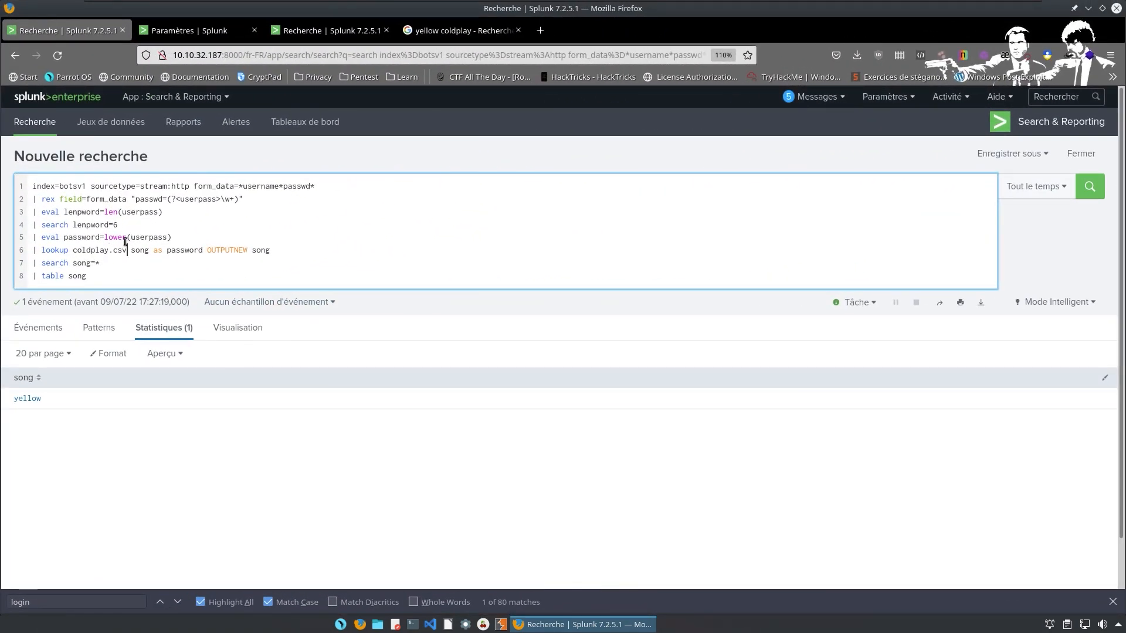
click(130, 238)
key(BackSpace)
key(BackSpace)
key(BackSpace)
key(BackSpace)
key(BackSpace)
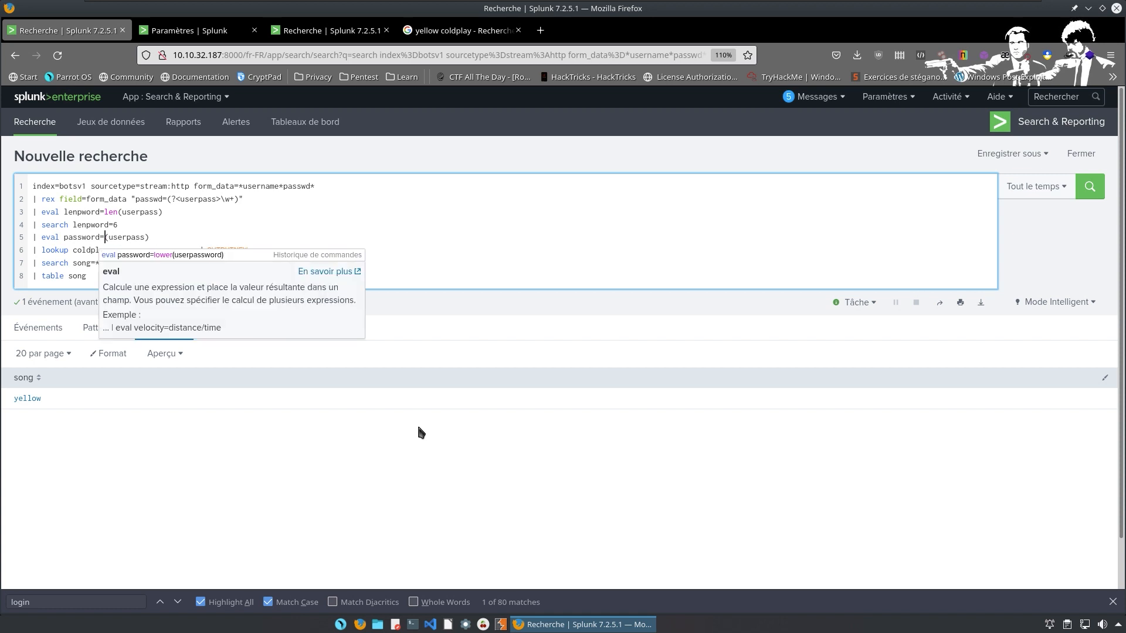
text(upper)
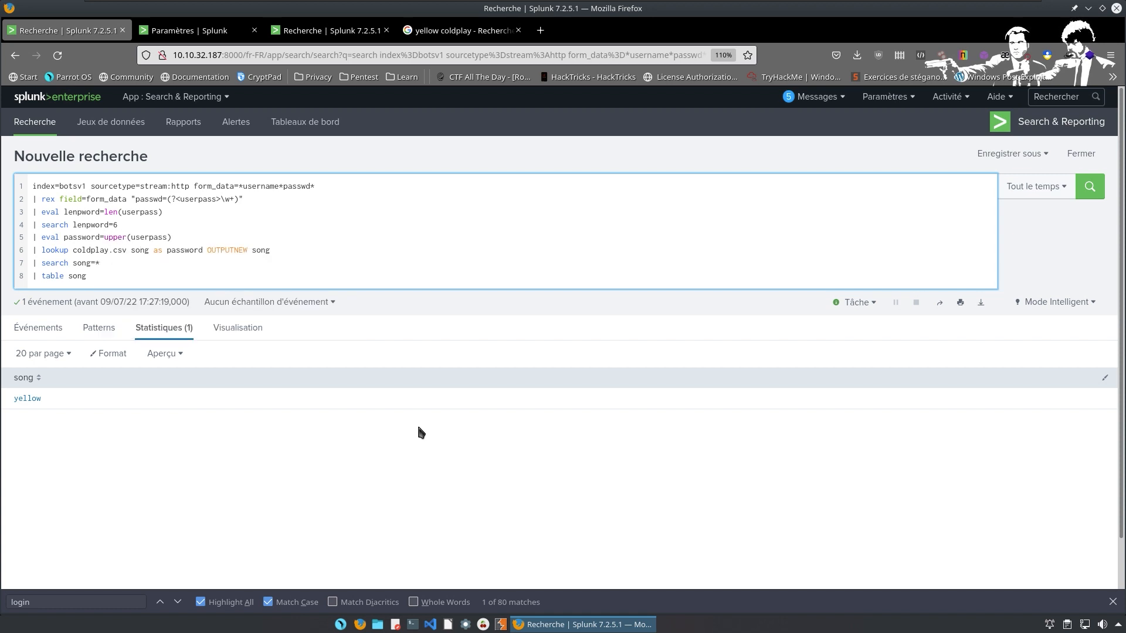
key(Return)
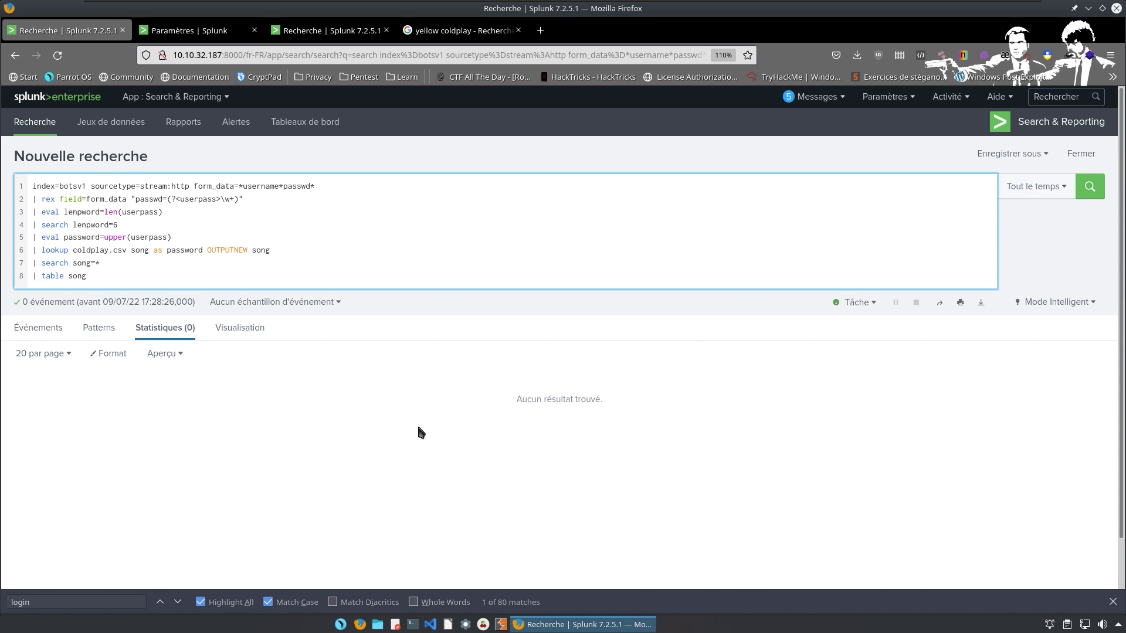
Restore lower(userpass) on line 5, rerun, and switch to the cold.csv song list tab.
key(BackSpace)
key(BackSpace)
key(BackSpace)
key(BackSpace)
key(BackSpace)
text(lowe)
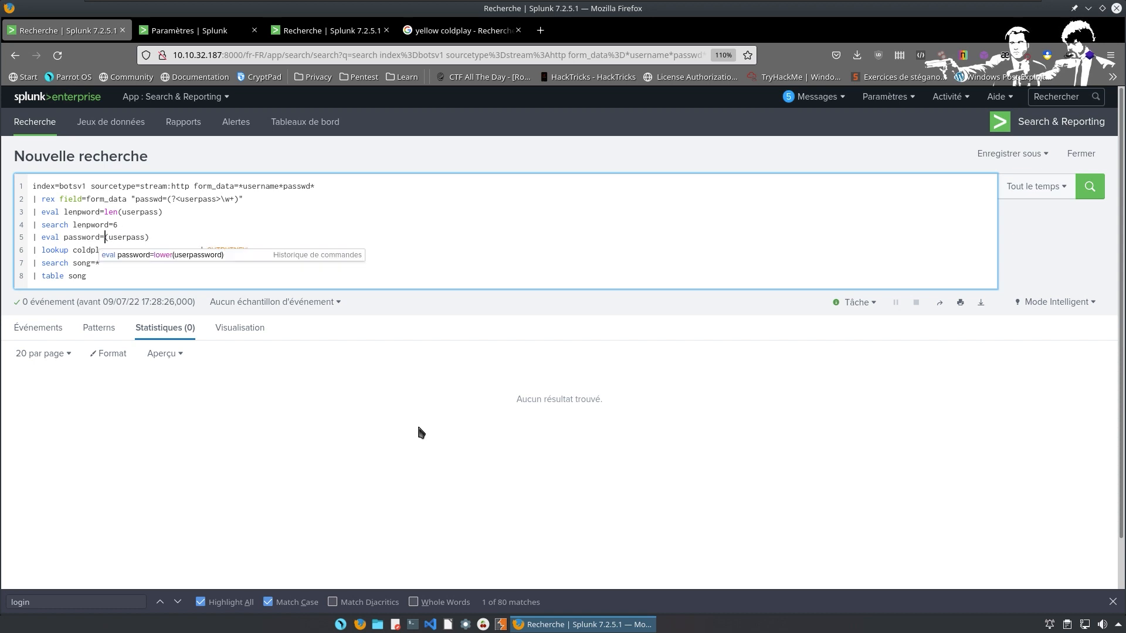
text(r)
key(Return)
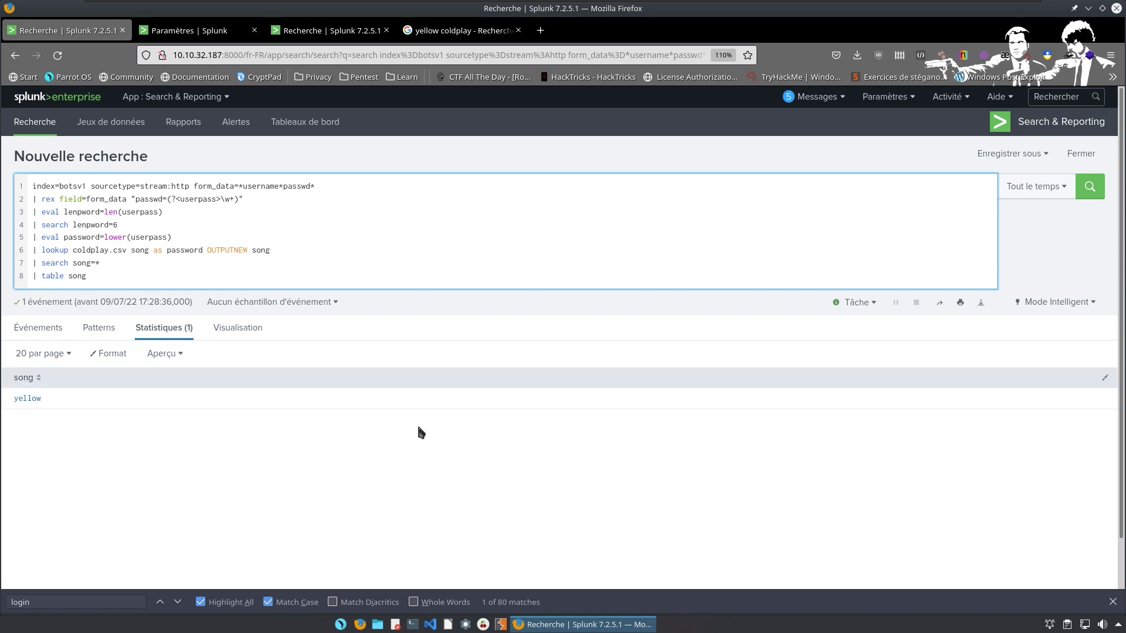
click(352, 31)
click(454, 32)
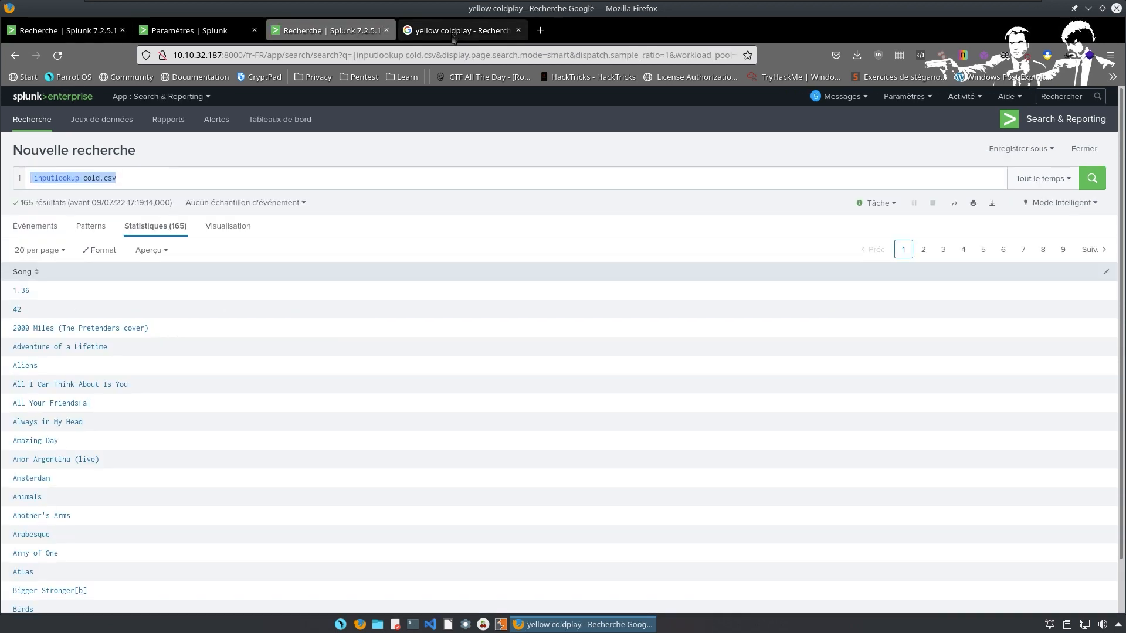
Check the cold.csv results and lookup table files page, then open the TryHackMe room questions.
click(284, 31)
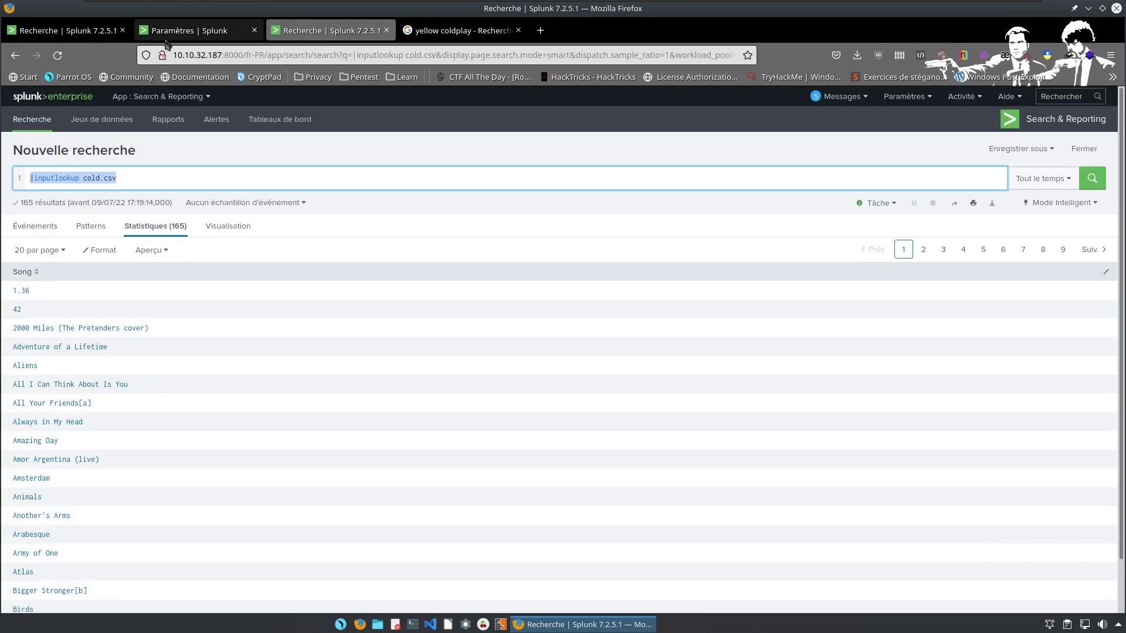
click(187, 31)
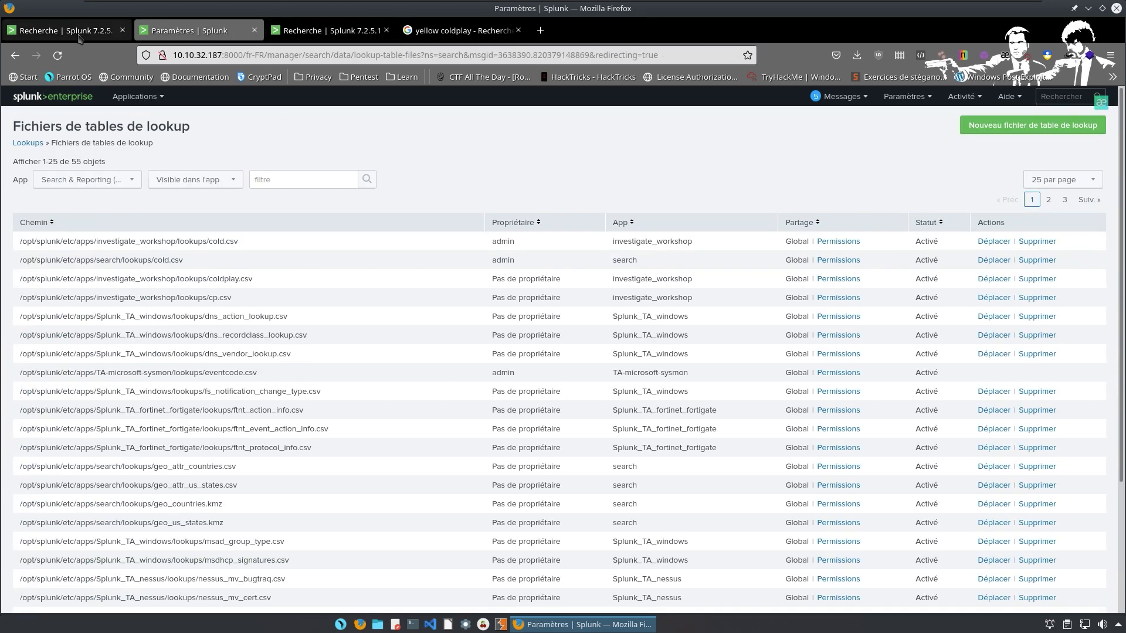
click(47, 25)
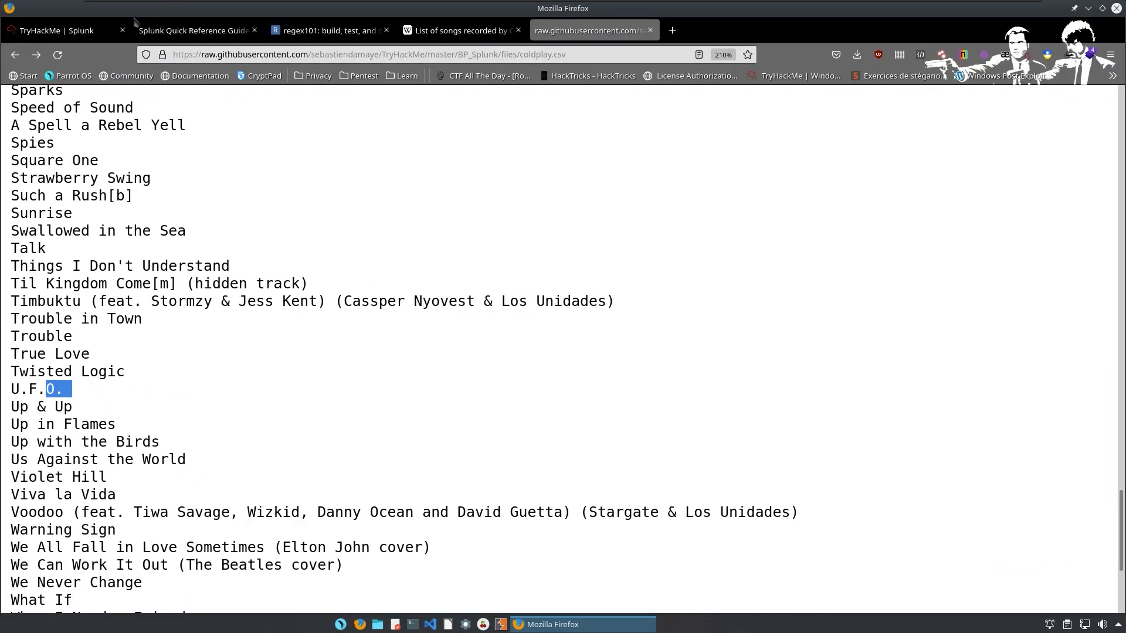
click(111, 28)
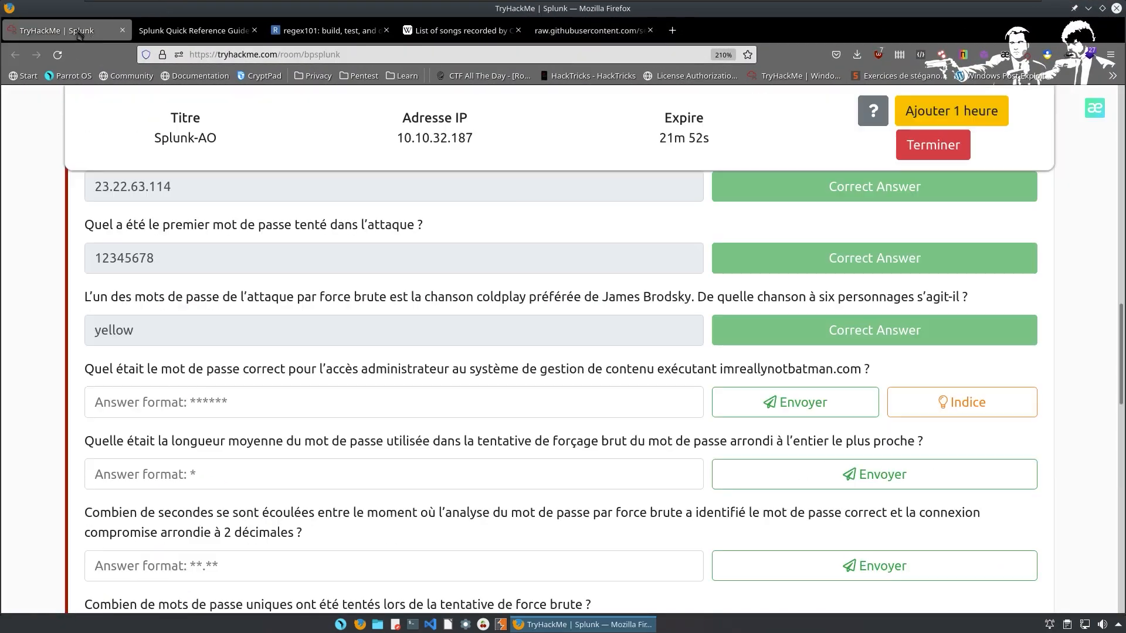
mouse_move(152, 299)
Delete the lookup, song and length lines, leaving a rex on field=form_data.
key(ctrl+super+Left)
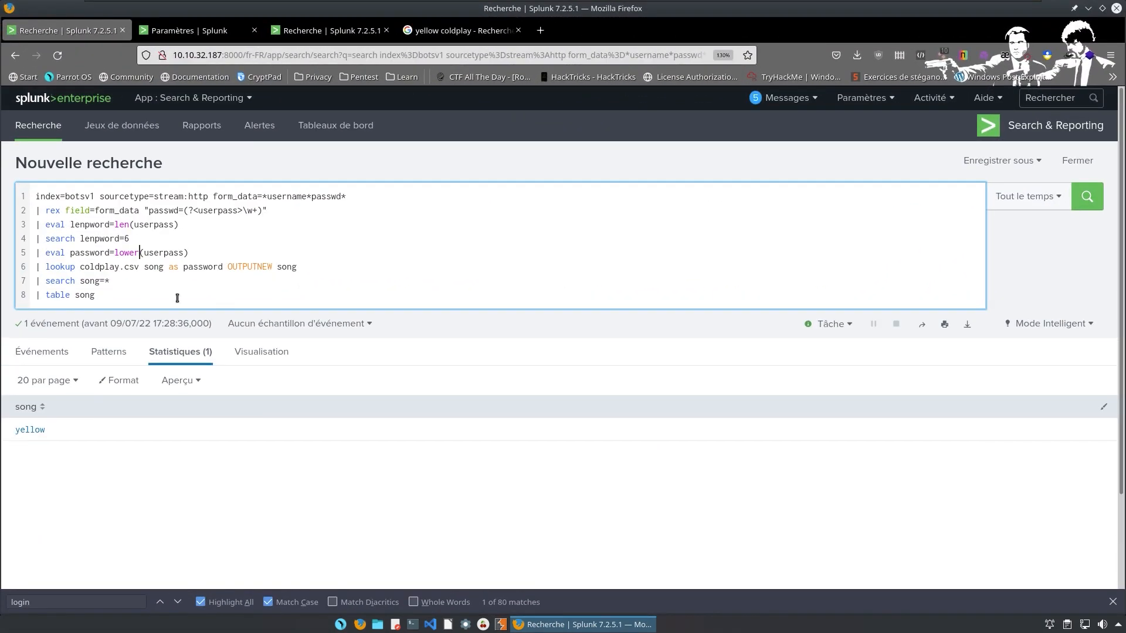
click(141, 325)
key(BackSpace)
key(BackSpace)
key(BackSpace)
key(BackSpace)
key(BackSpace)
key(BackSpace)
key(BackSpace)
key(BackSpace)
key(BackSpace)
key(BackSpace)
key(BackSpace)
key(BackSpace)
key(BackSpace)
key(BackSpace)
key(BackSpace)
key(BackSpace)
key(BackSpace)
key(BackSpace)
key(BackSpace)
key(BackSpace)
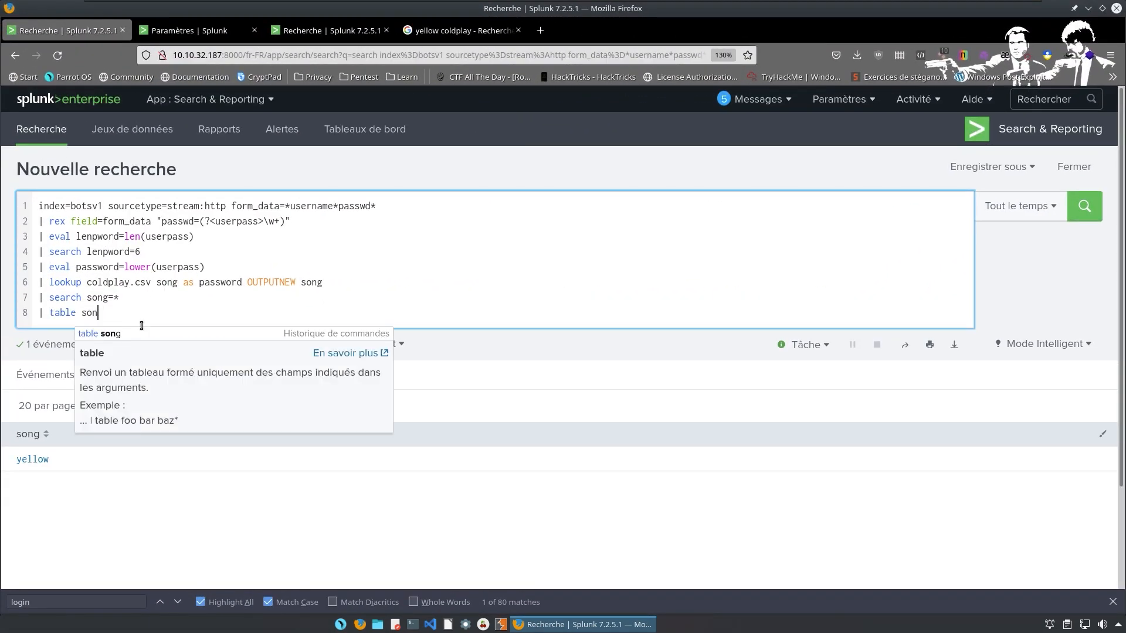
key(BackSpace)
key(BackSpace)
key(BackSpace)
key(BackSpace)
key(BackSpace)
key(BackSpace)
key(BackSpace)
key(BackSpace)
key(BackSpace)
key(BackSpace)
key(BackSpace)
key(BackSpace)
key(BackSpace)
key(BackSpace)
key(BackSpace)
key(BackSpace)
key(BackSpace)
key(BackSpace)
key(BackSpace)
key(BackSpace)
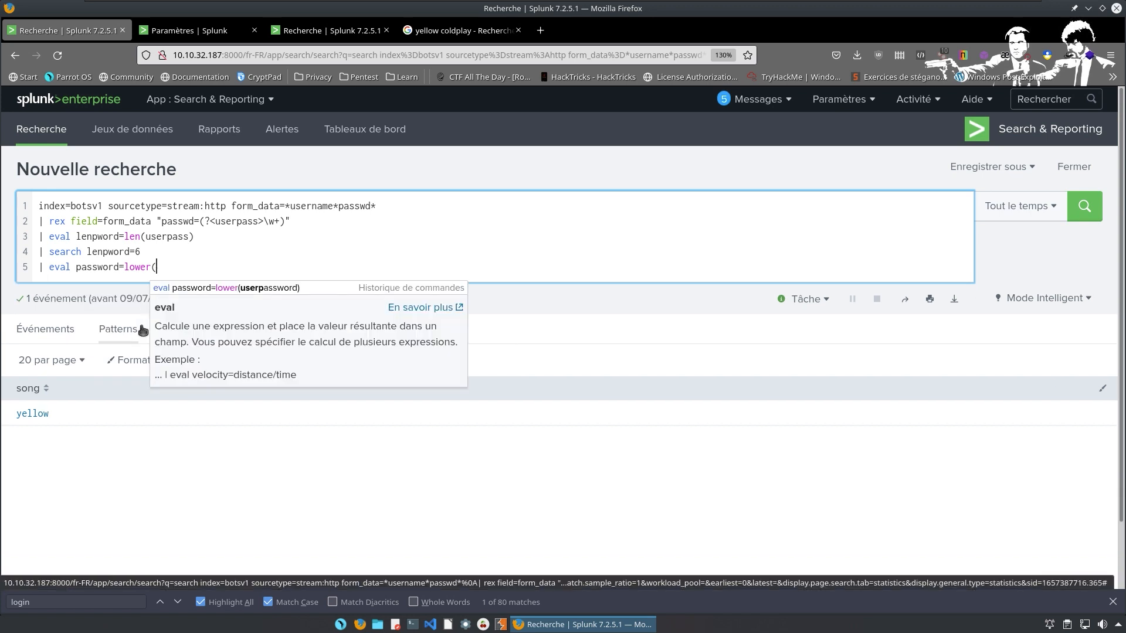
key(BackSpace)
key(BackSpace)
key(BackSpace)
key(BackSpace)
key(BackSpace)
key(BackSpace)
key(BackSpace)
key(BackSpace)
key(BackSpace)
key(BackSpace)
key(BackSpace)
key(BackSpace)
key(BackSpace)
key(BackSpace)
key(BackSpace)
key(BackSpace)
key(BackSpace)
key(BackSpace)
key(BackSpace)
key(BackSpace)
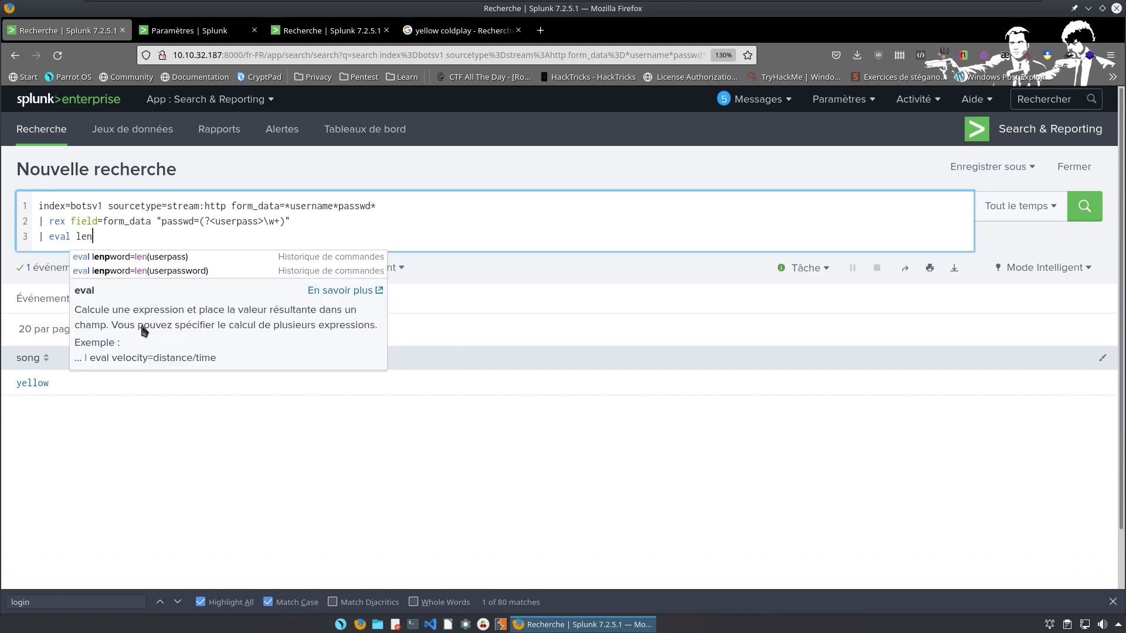
key(BackSpace)
key(BackSpace)
key(BackSpace)
key(BackSpace)
key(BackSpace)
key(BackSpace)
key(BackSpace)
key(BackSpace)
key(BackSpace)
key(BackSpace)
key(BackSpace)
key(BackSpace)
key(BackSpace)
key(BackSpace)
key(BackSpace)
key(BackSpace)
key(BackSpace)
key(BackSpace)
key(BackSpace)
key(BackSpace)
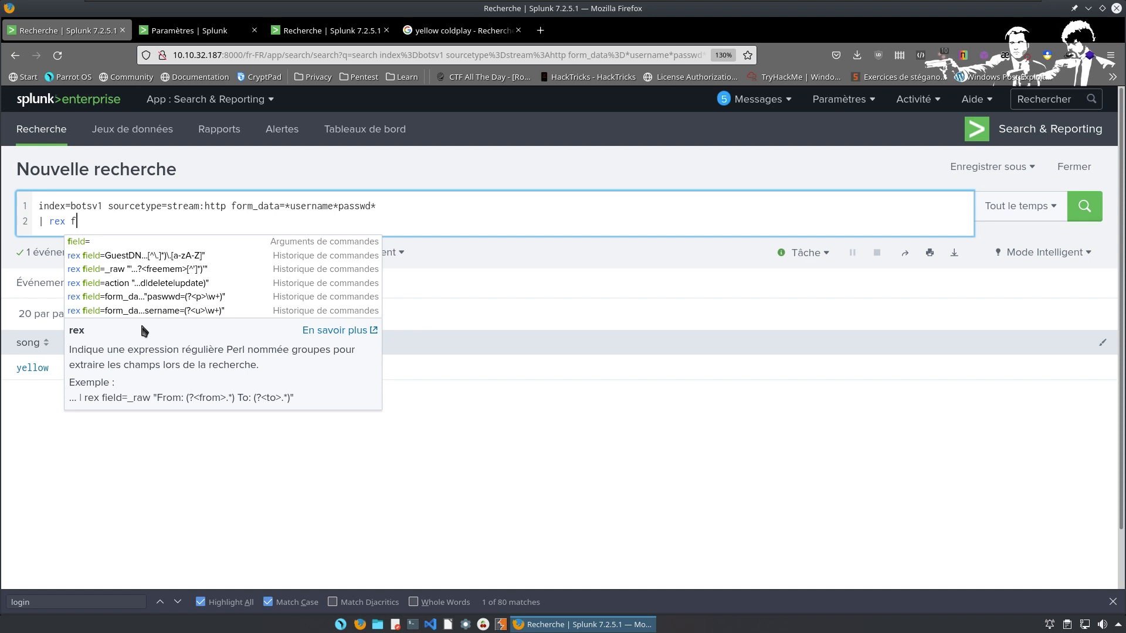
text(ield)
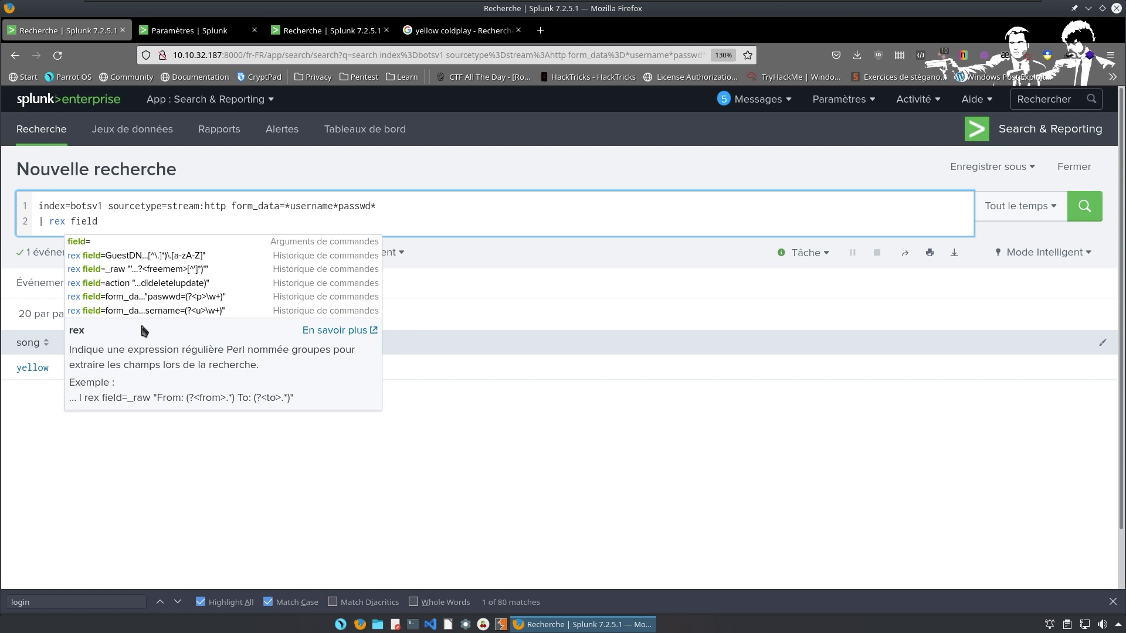
text(=da)
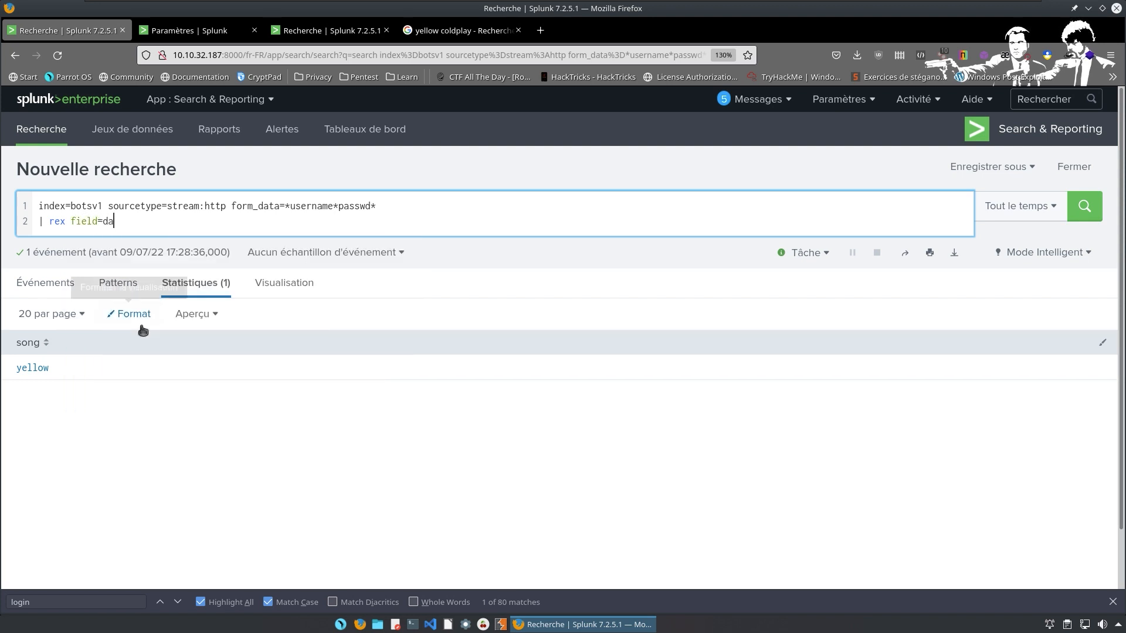
key(BackSpace)
key(BackSpace)
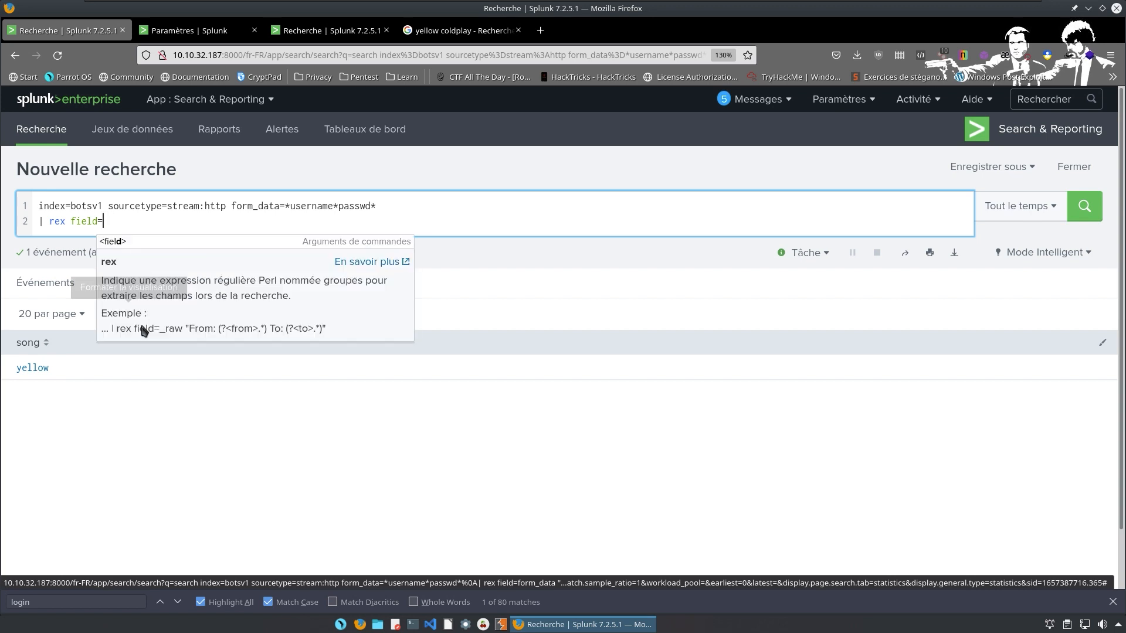
text(form_data)
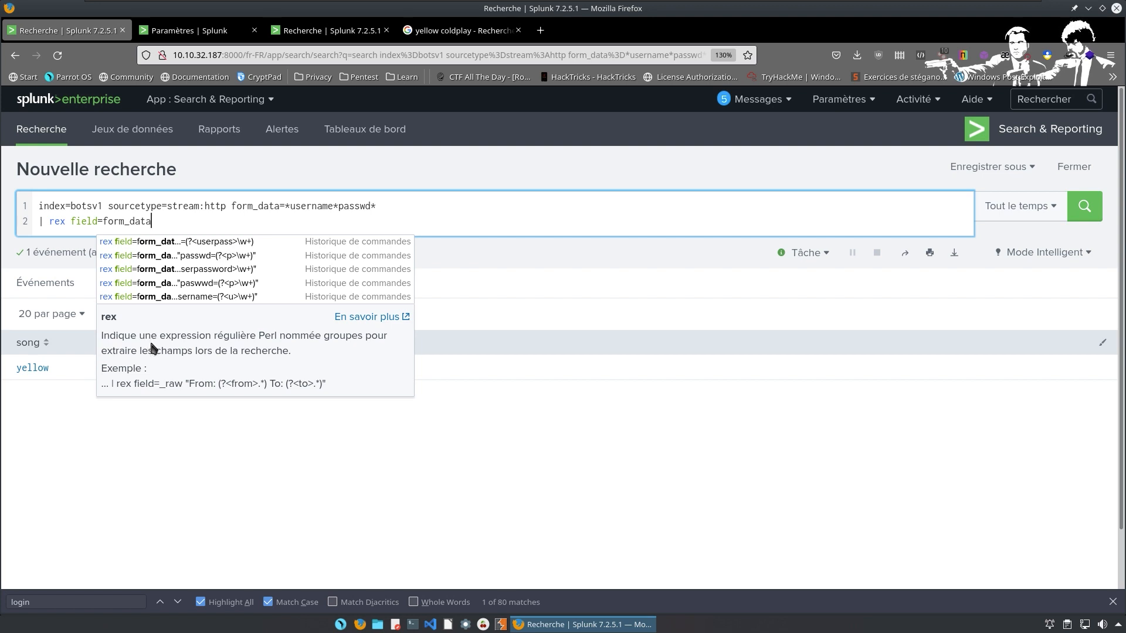
Complete the rex with "passwd=(?<p>\w+)", add '| stats count by p', and run it.
click(256, 287)
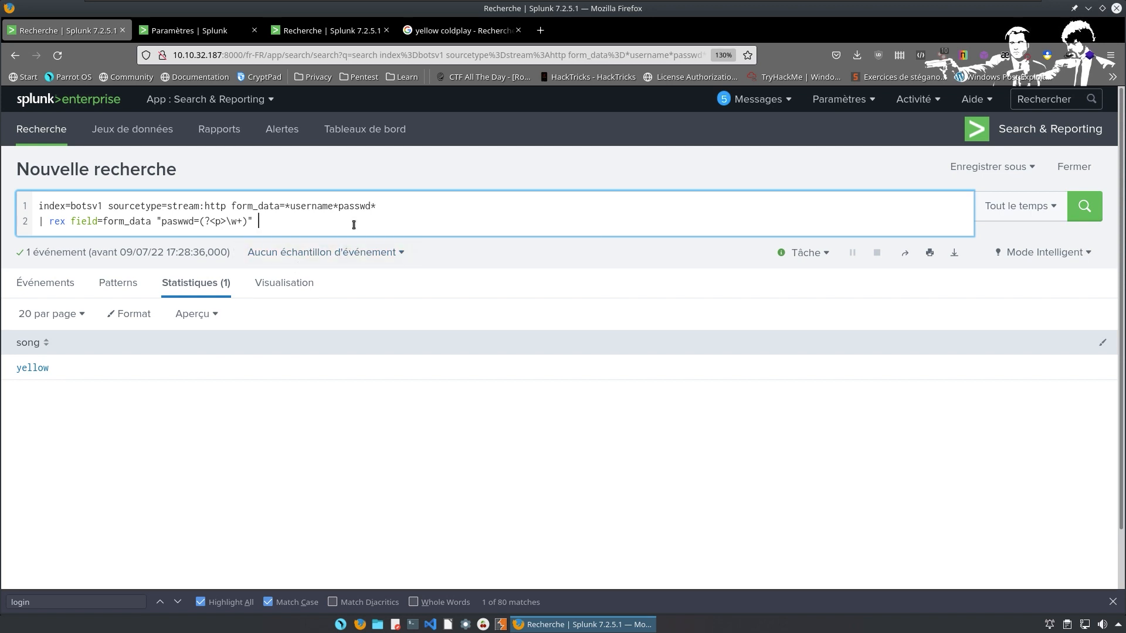
key(Left)
key(Left)
key(Left)
key(Left)
key(BackSpace)
text(s)
key(shift+Return)
text(| )
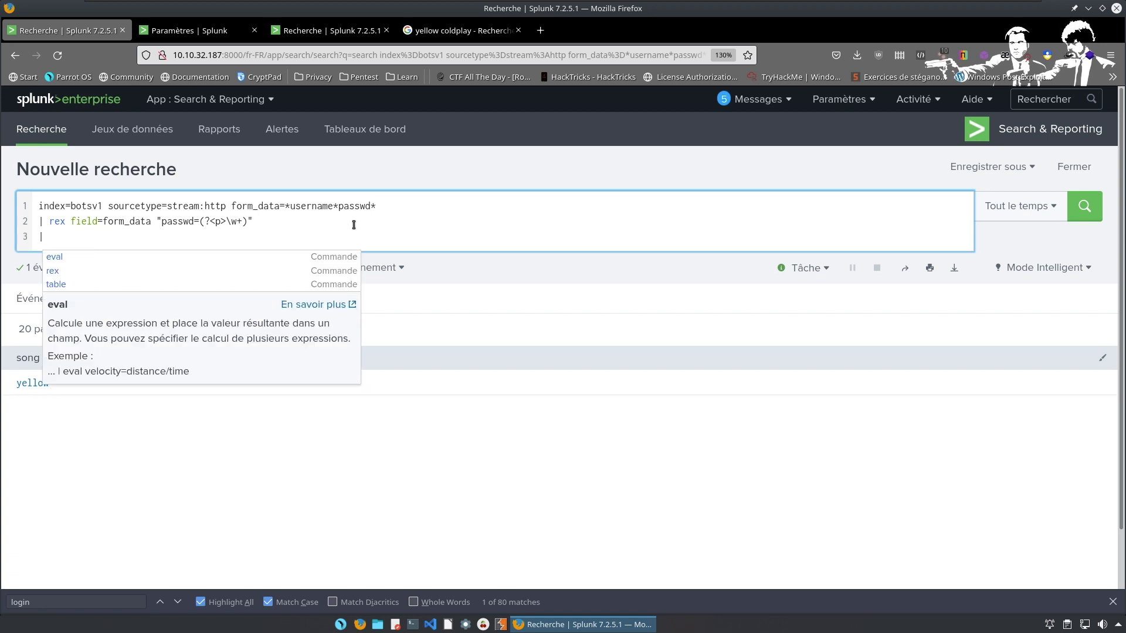
text(stat)
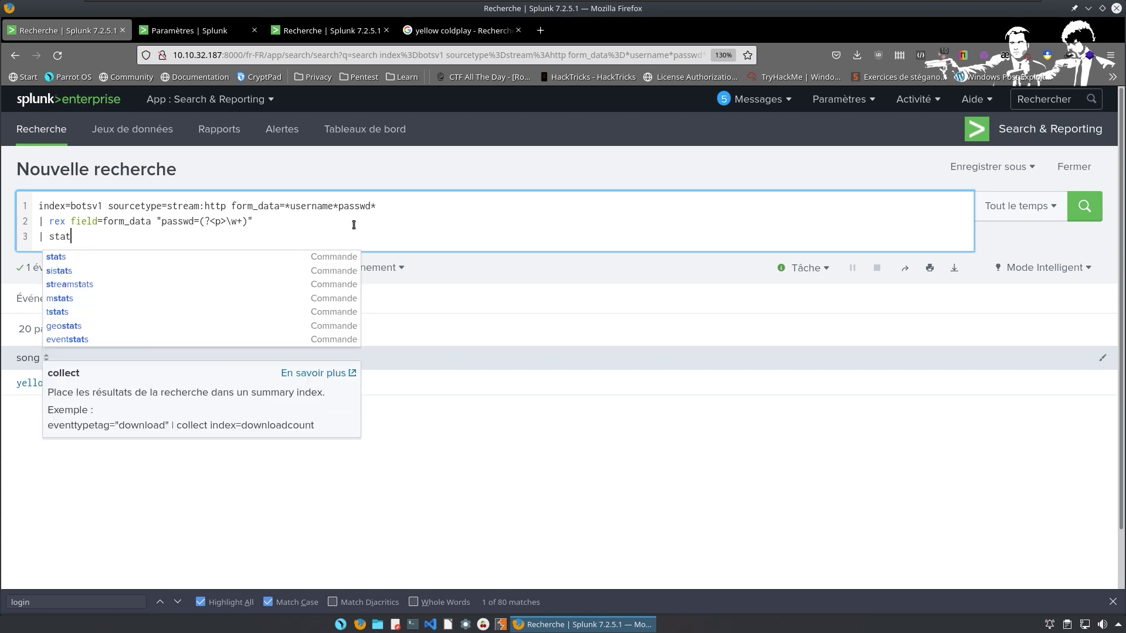
text(s cou)
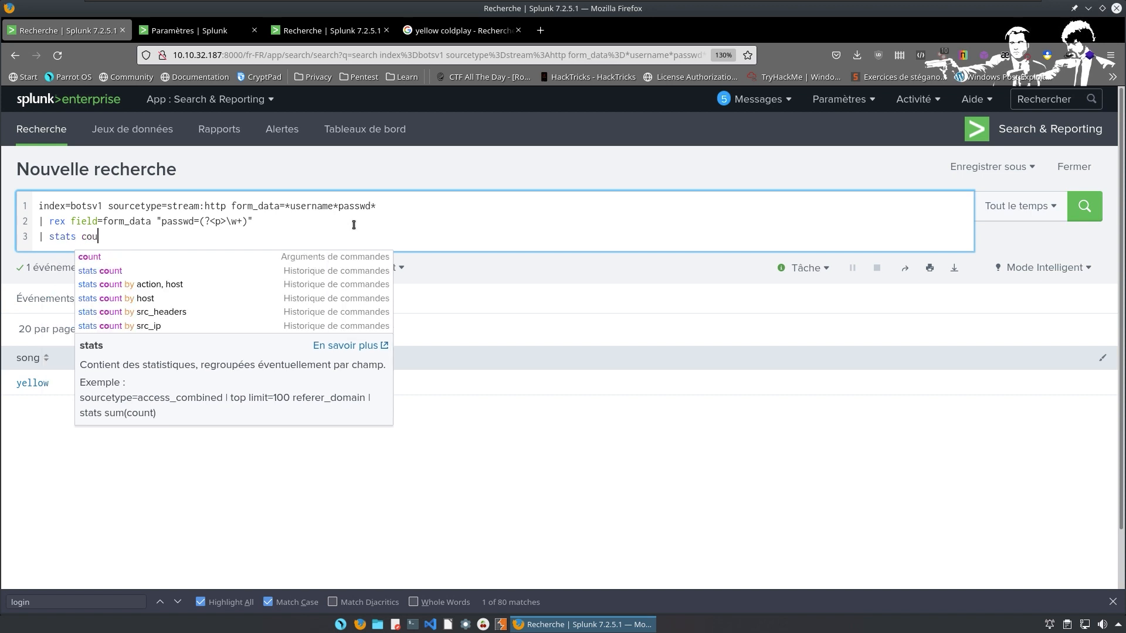
text(nt by)
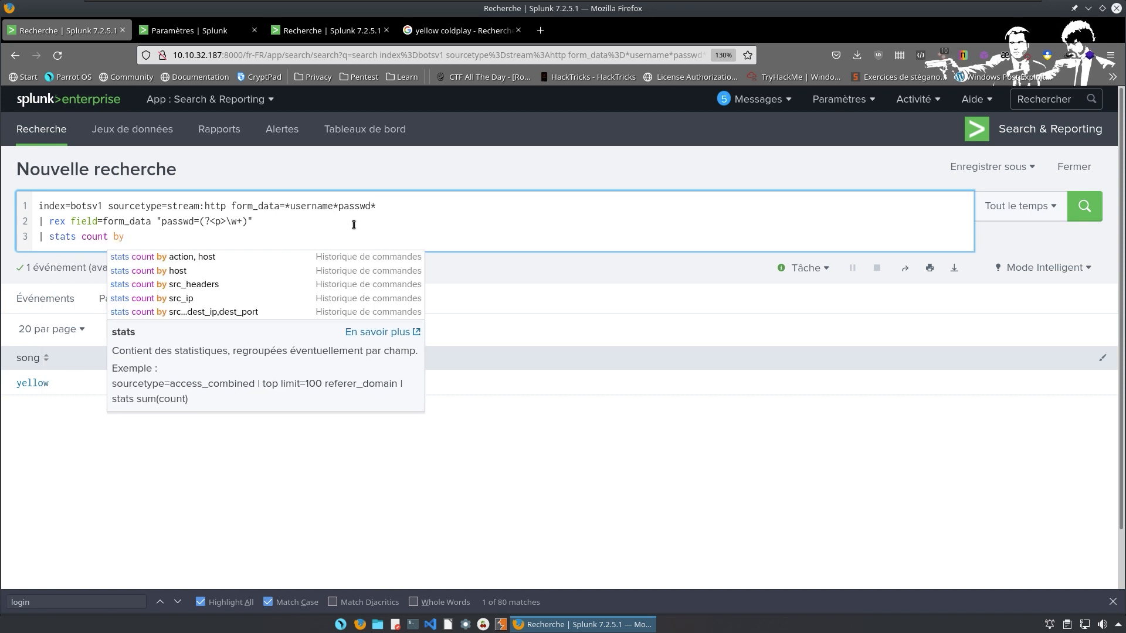
key(Escape)
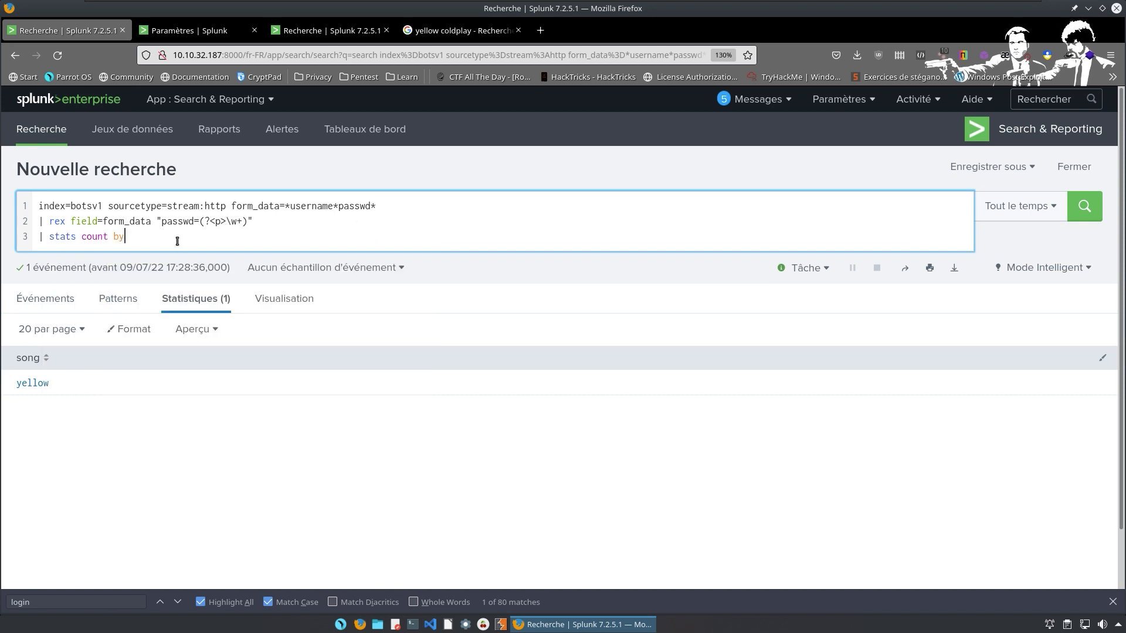
text(p)
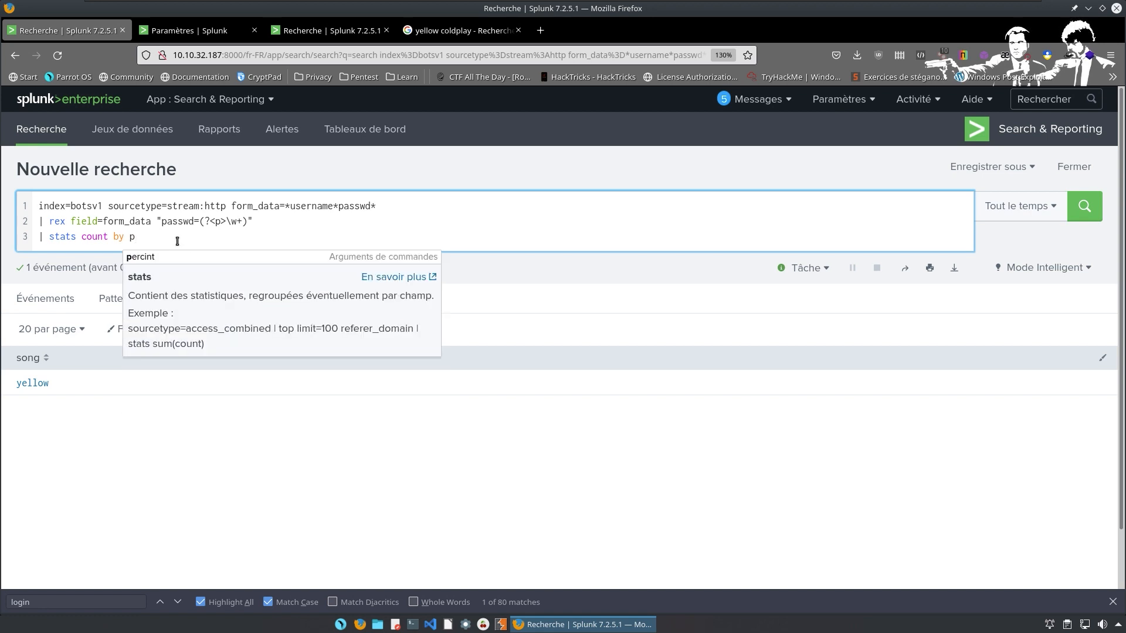
key(Return)
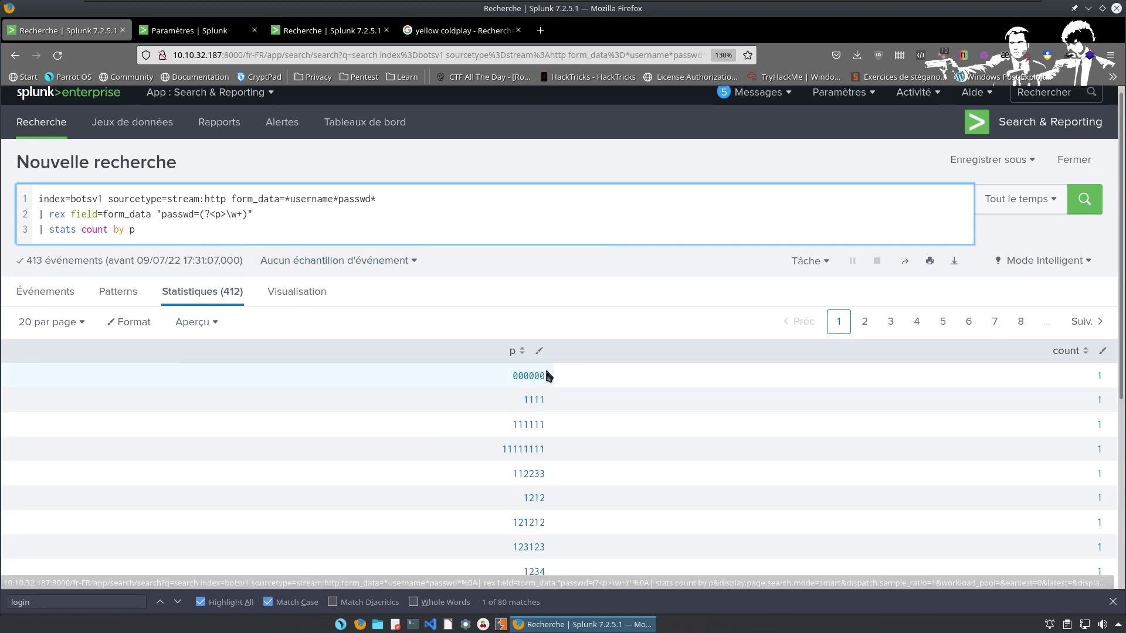
Rename the rex capture group from p to totolehacker and rerun the search.
scroll(547, 375, down, 5)
scroll(546, 372, up, 5)
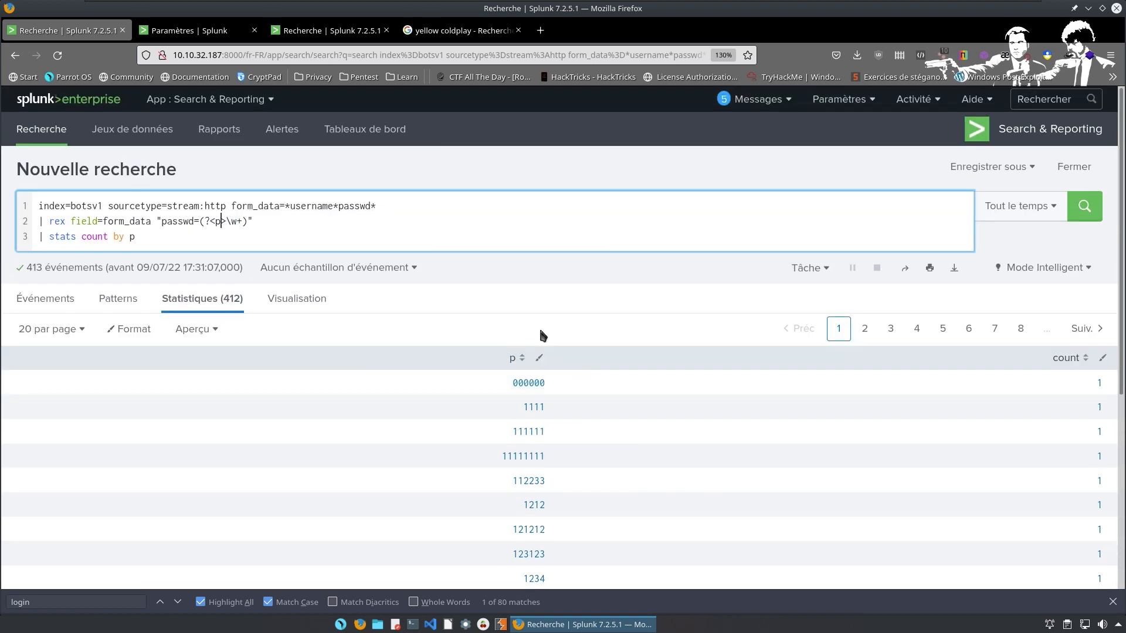
key(BackSpace)
text(totolehacker)
key(Return)
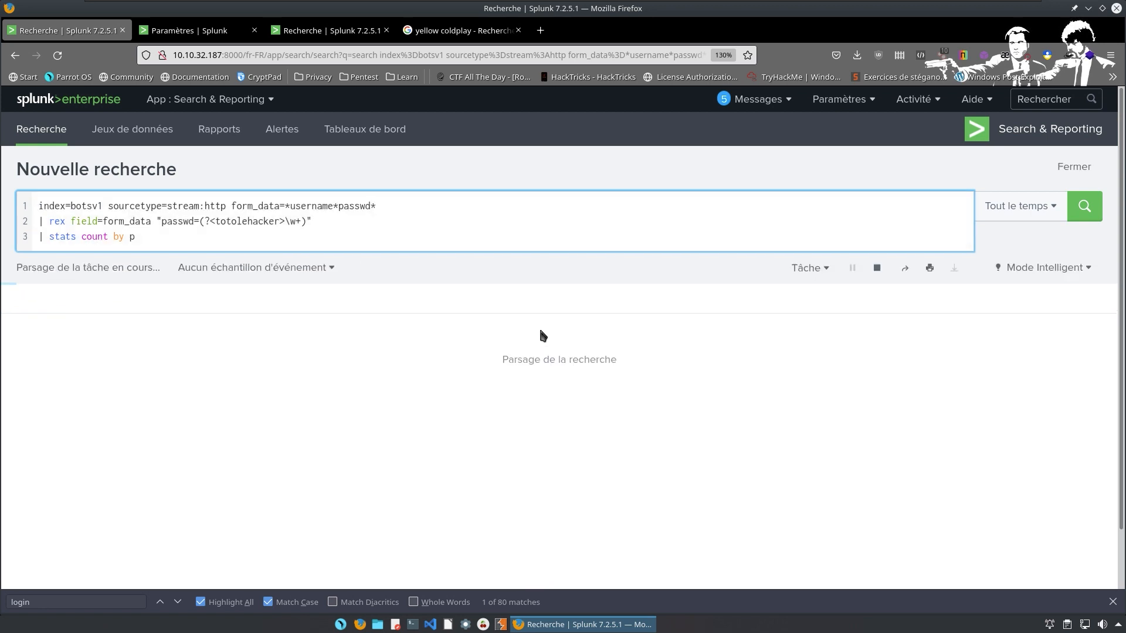
Change the stats line to '| stats count by totolehacker', rerun, and review the 412 rows.
click(167, 245)
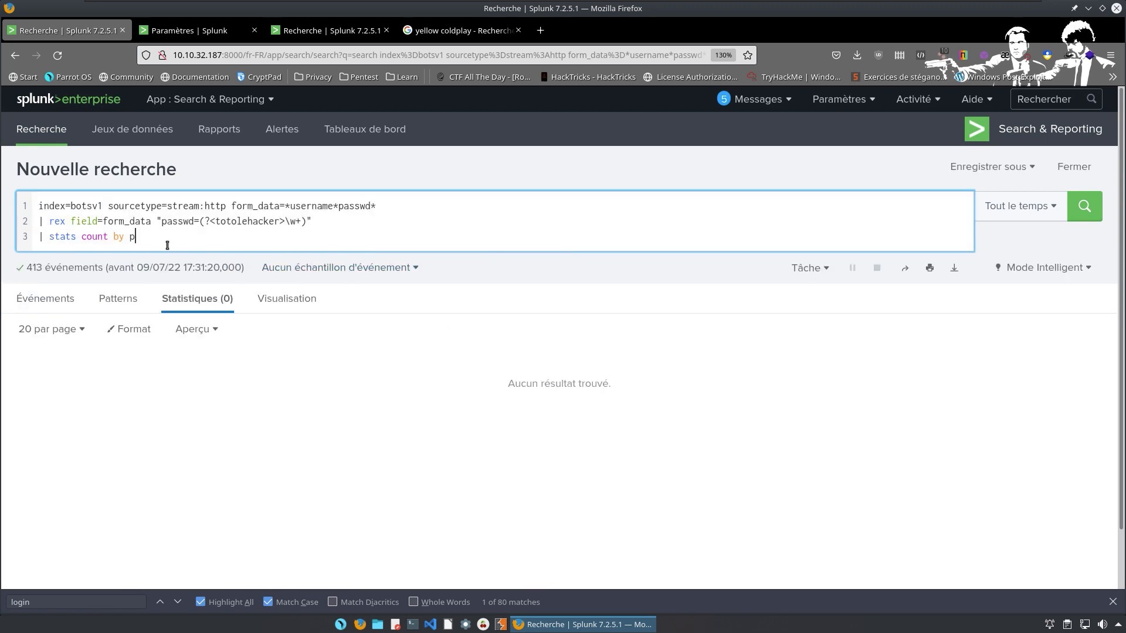
key(BackSpace)
text(totolehacker)
key(Return)
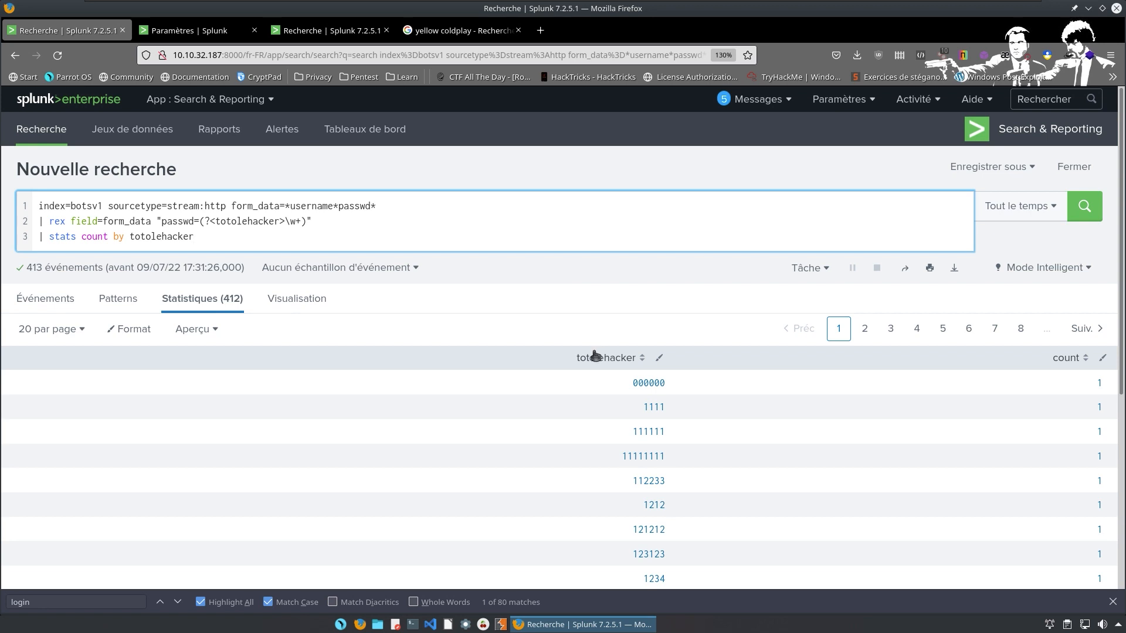
scroll(586, 366, down, 2)
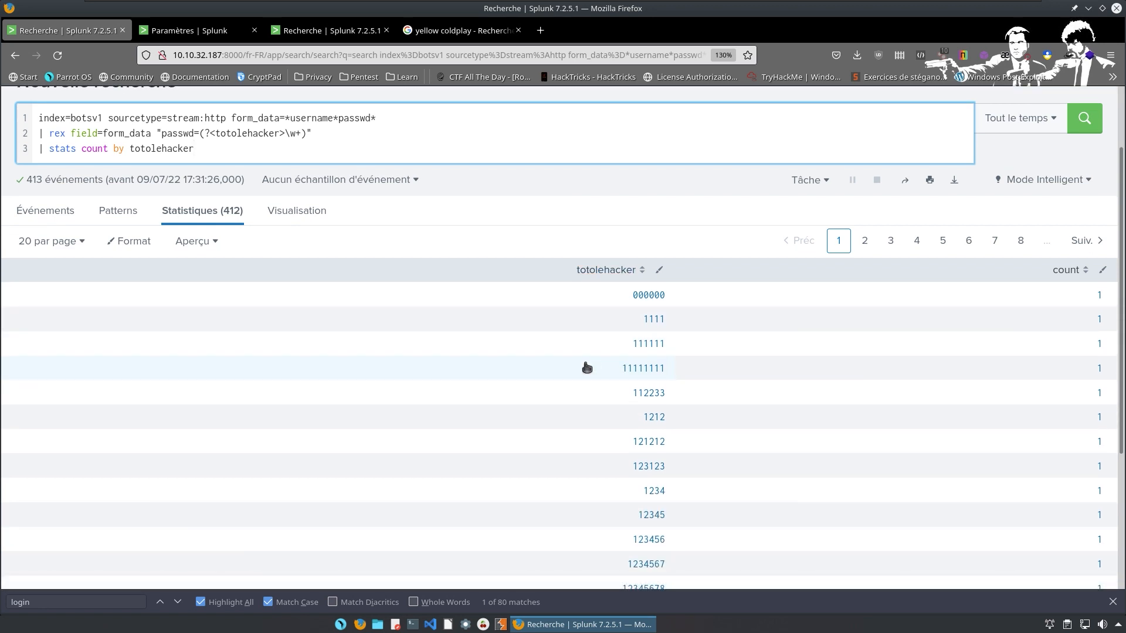
scroll(586, 367, up, 2)
scroll(583, 371, down, 6)
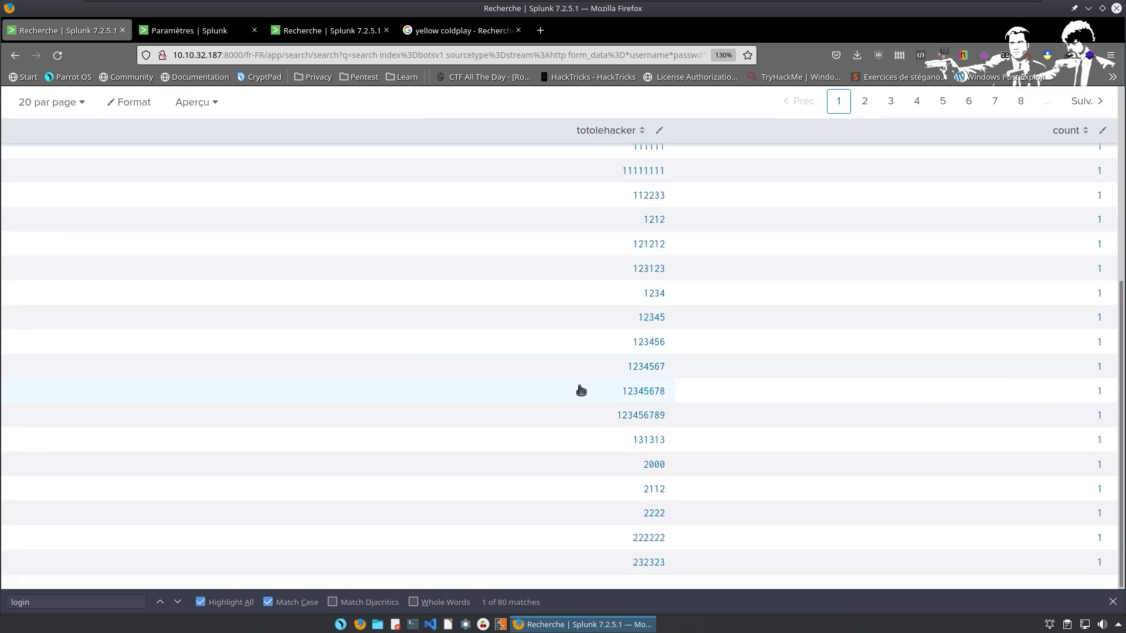
scroll(573, 406, up, 6)
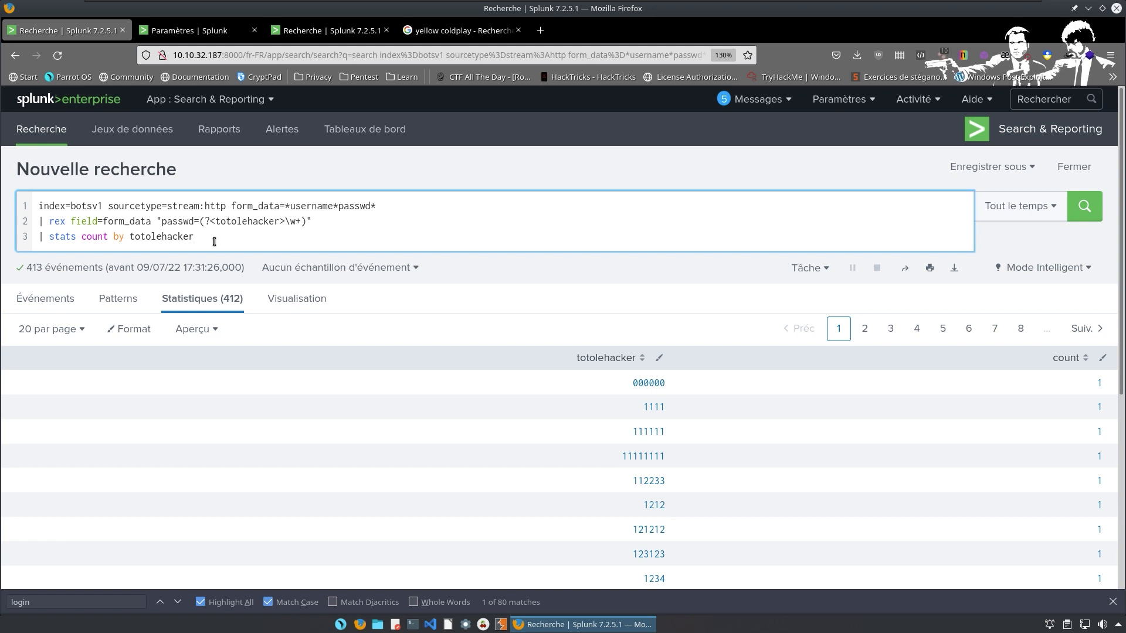
Add the lines '| where count>1' and '| table totolehacker' to the query.
key(shift+Return)
text(|)
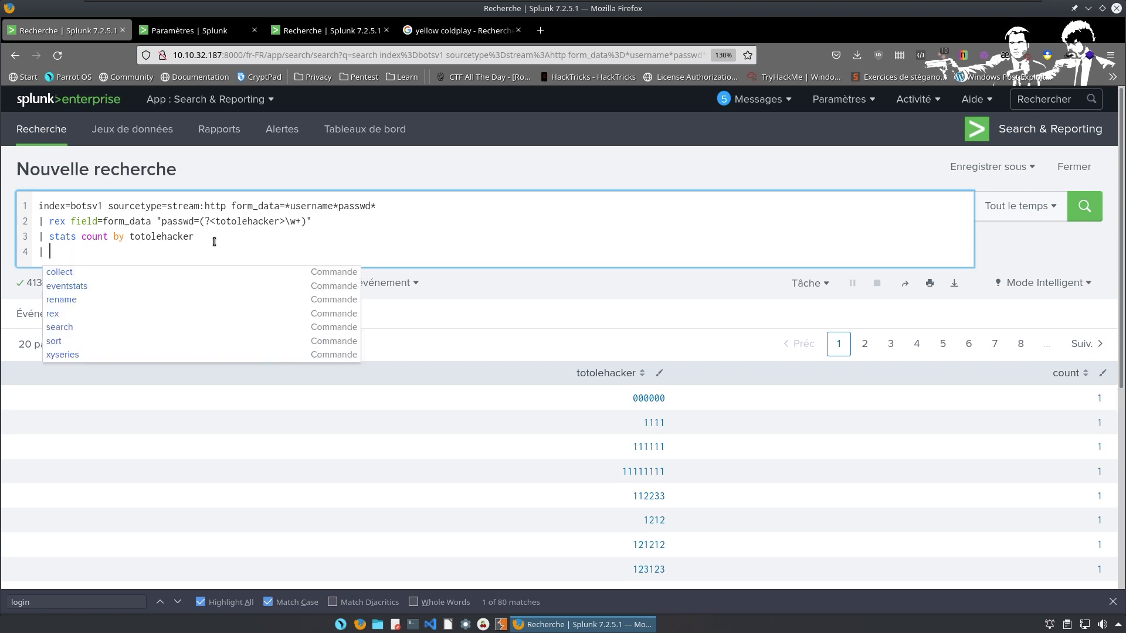
key(BackSpace)
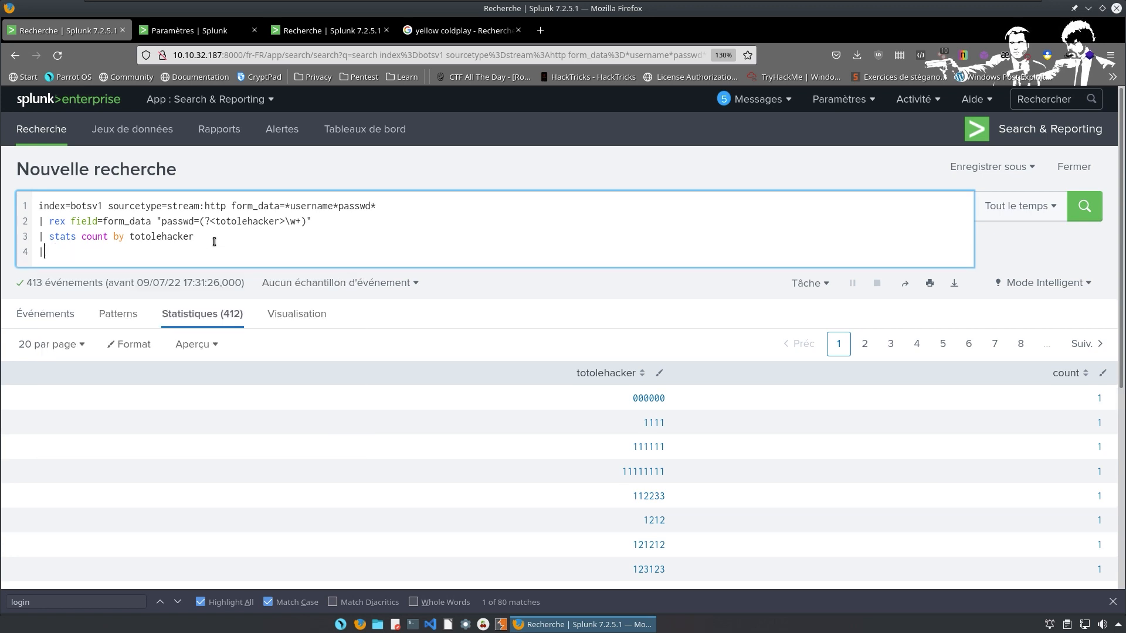
text(wh)
text( where)
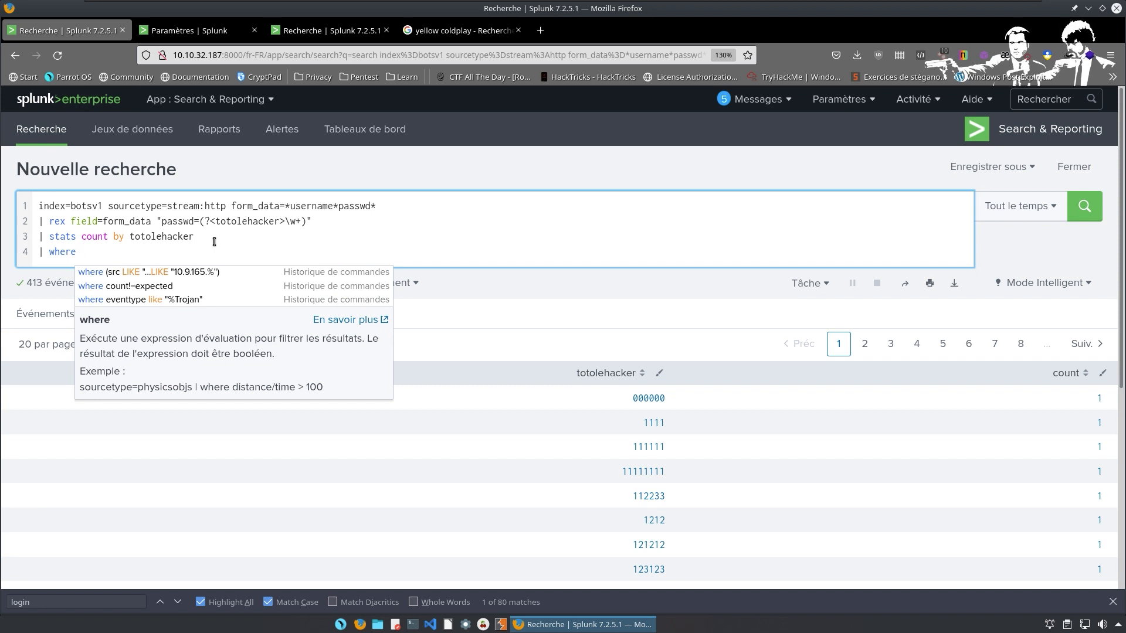
text( count)
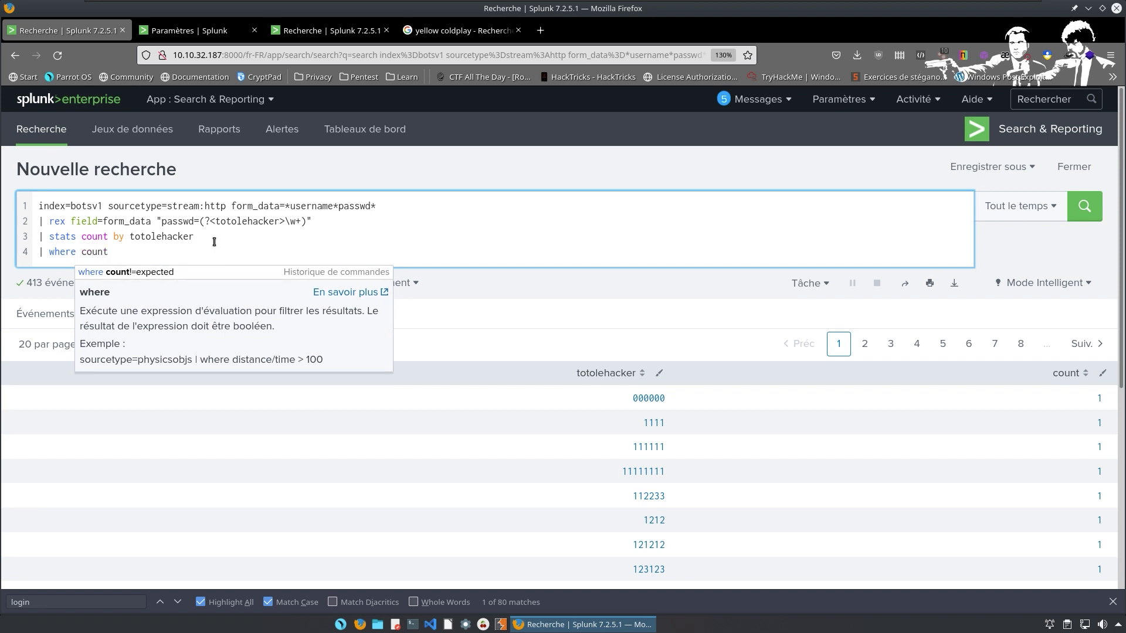
text(>)
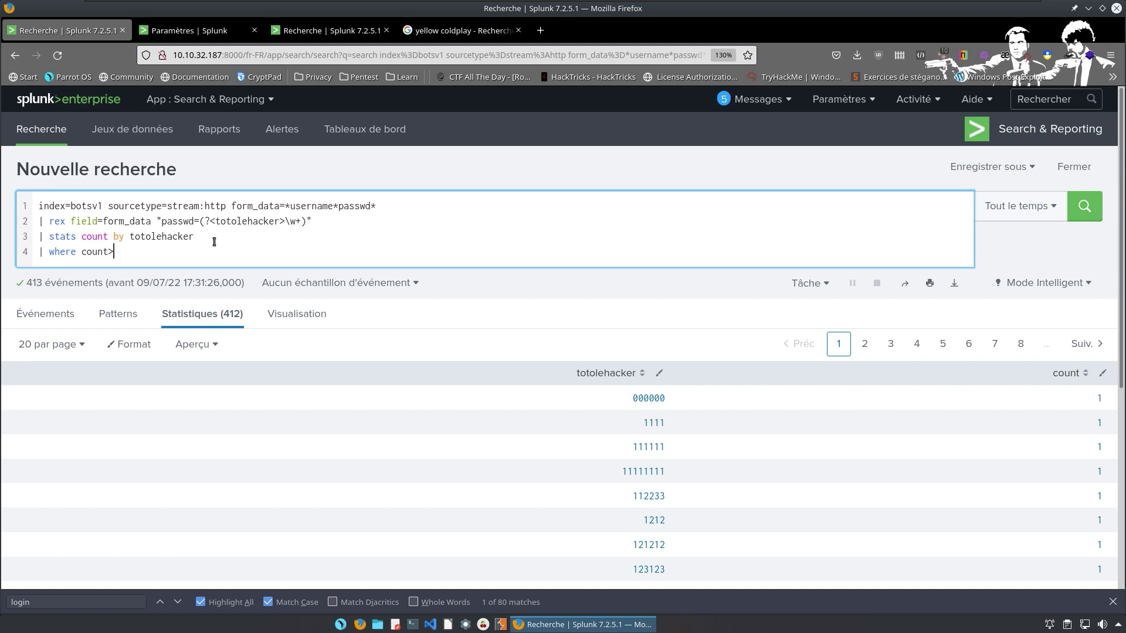
text(1)
key(shift+Return)
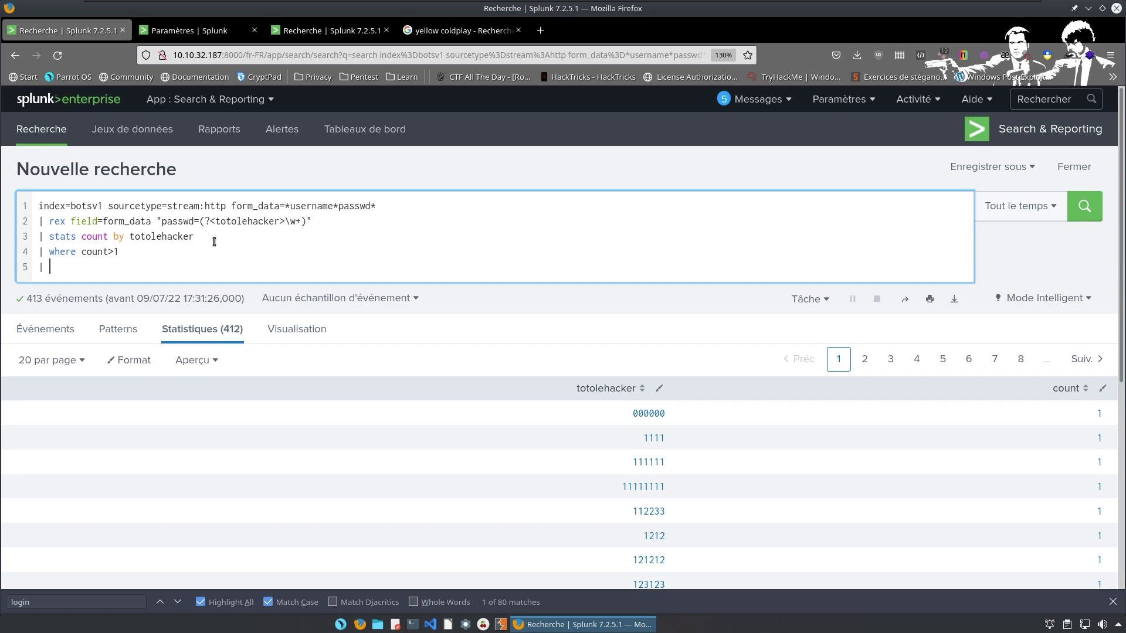
text(| table )
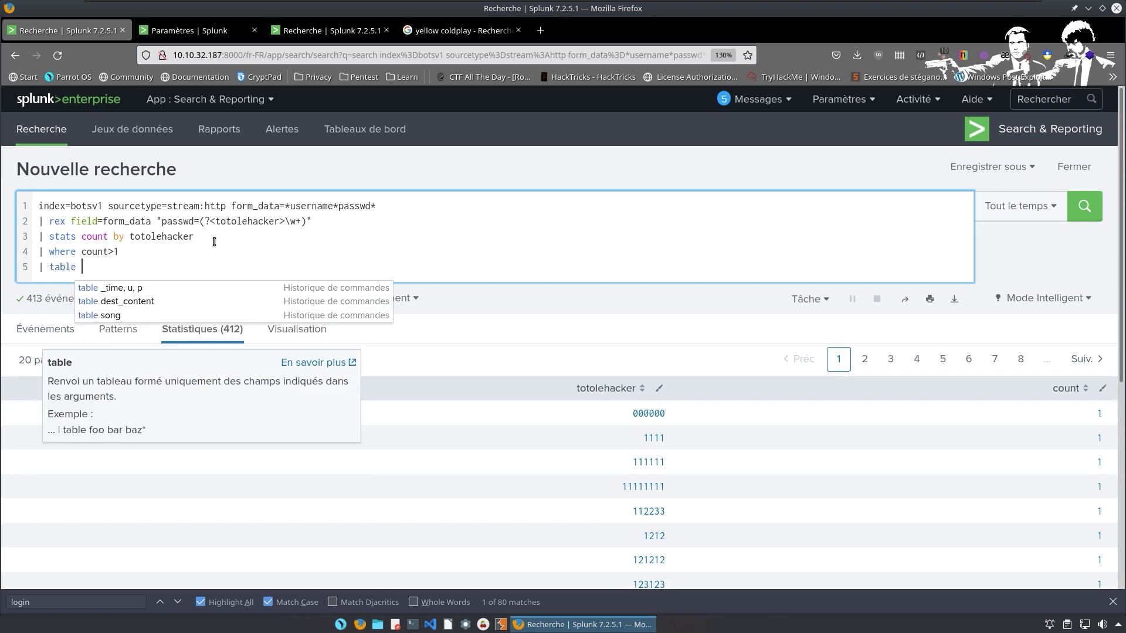
text(totolehacker)
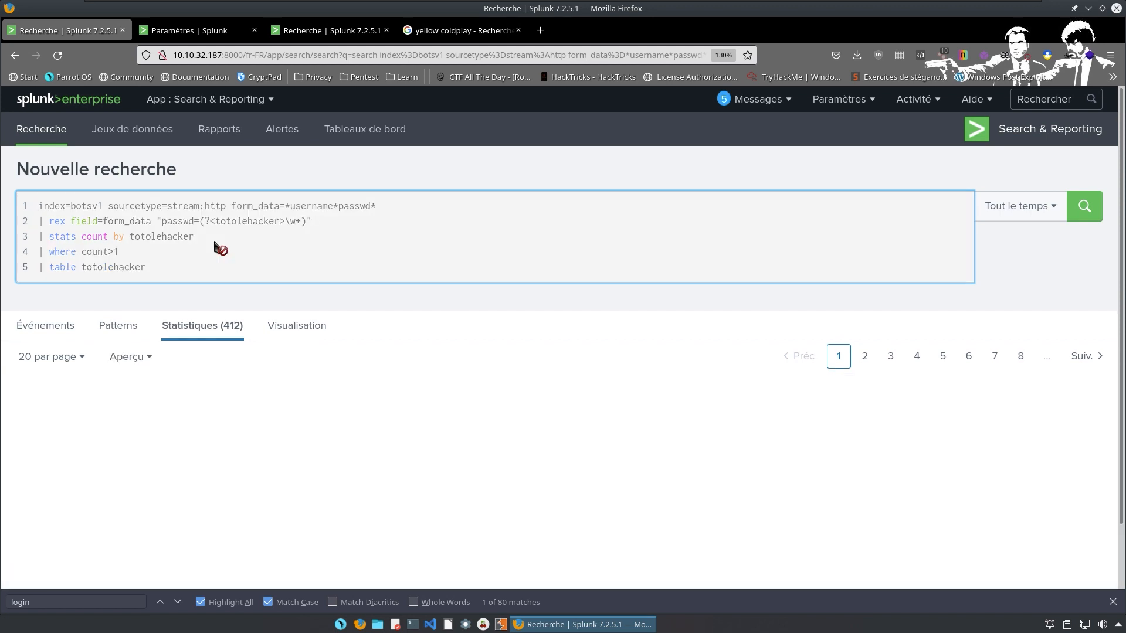
Run the search with the where and table lines, leaving only batman.
key(Return)
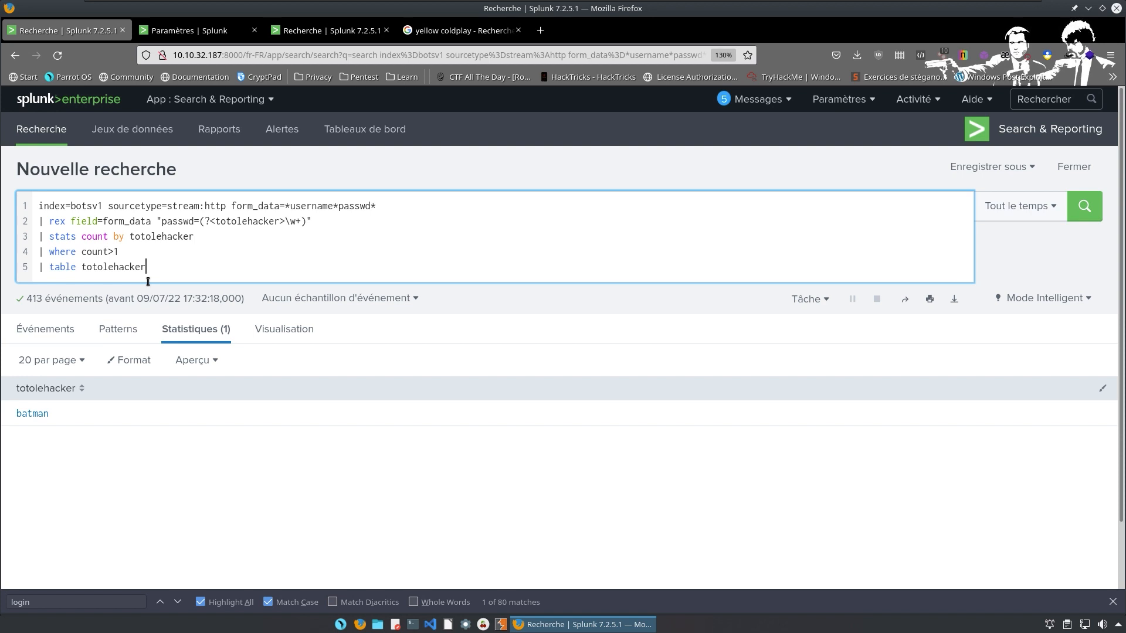
Remove the '| table totolehacker' line and rerun with the filter changed to count>0.
key(BackSpace)
key(BackSpace)
key(BackSpace)
key(BackSpace)
key(BackSpace)
key(BackSpace)
key(BackSpace)
key(BackSpace)
key(BackSpace)
key(BackSpace)
key(BackSpace)
key(BackSpace)
key(BackSpace)
key(BackSpace)
key(BackSpace)
key(BackSpace)
key(BackSpace)
key(BackSpace)
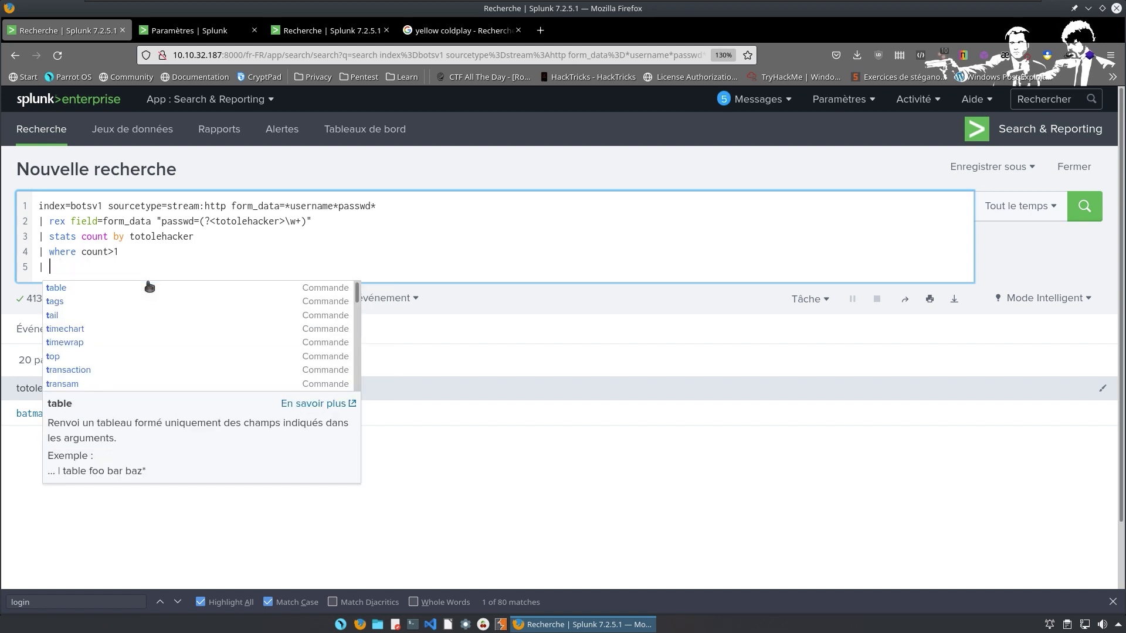
key(BackSpace)
key(BackSpace)
key(BackSpace)
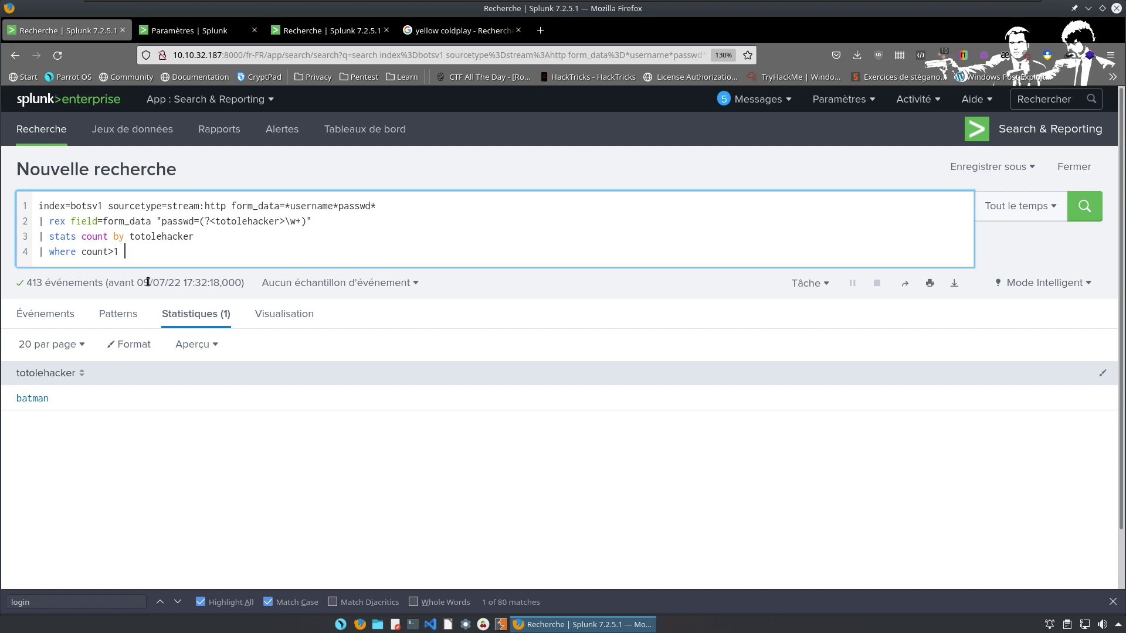
key(Return)
key(BackSpace)
text(0)
key(Return)
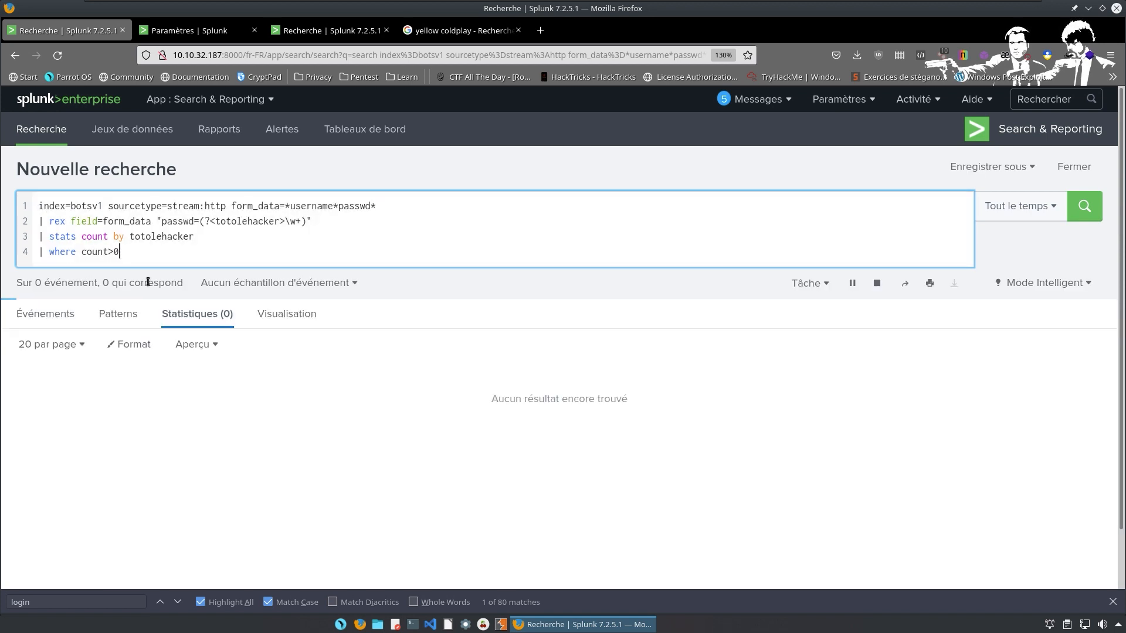
Restore the filter to 'where count>1' and rerun, showing batman with count 2.
scroll(526, 362, down, 5)
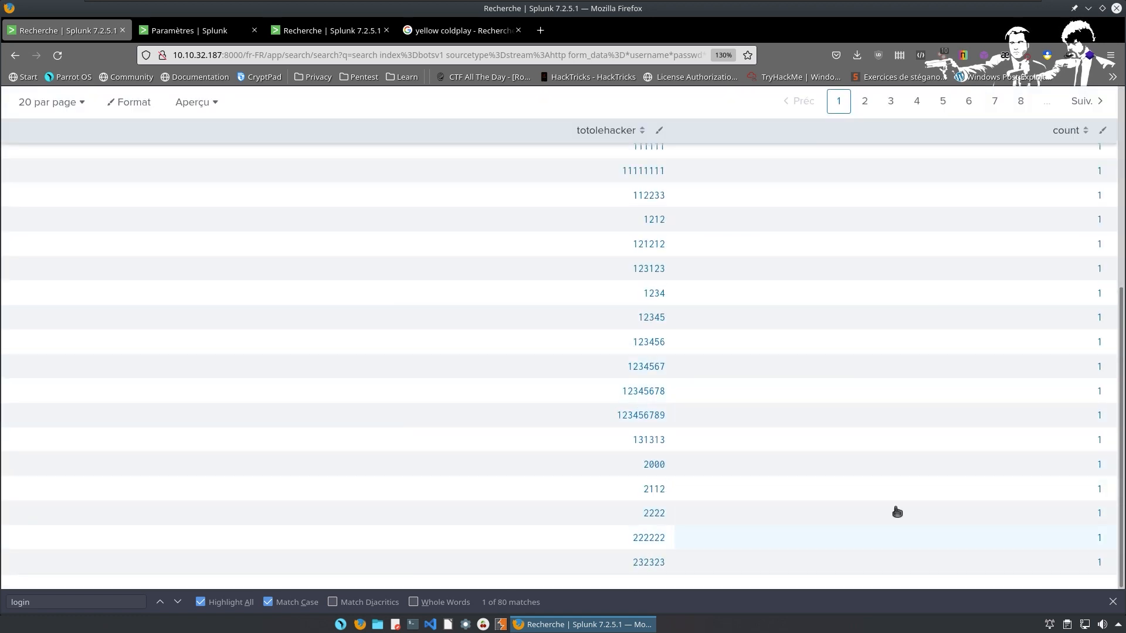
scroll(821, 352, up, 5)
scroll(837, 394, down, 5)
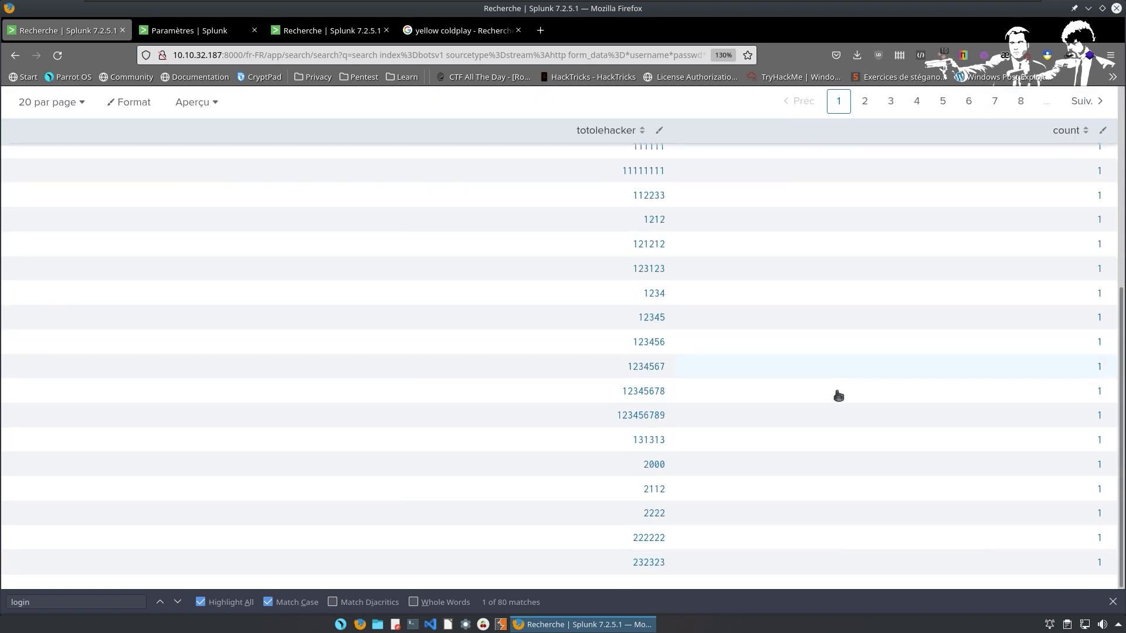
scroll(787, 547, up, 5)
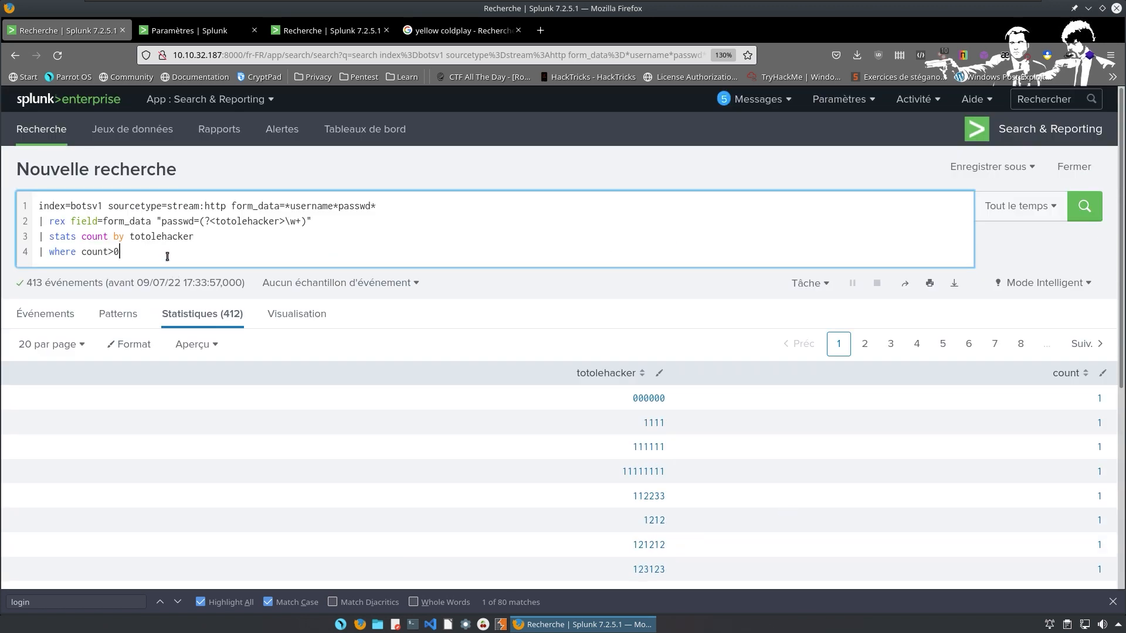
key(BackSpace)
text(1)
key(Return)
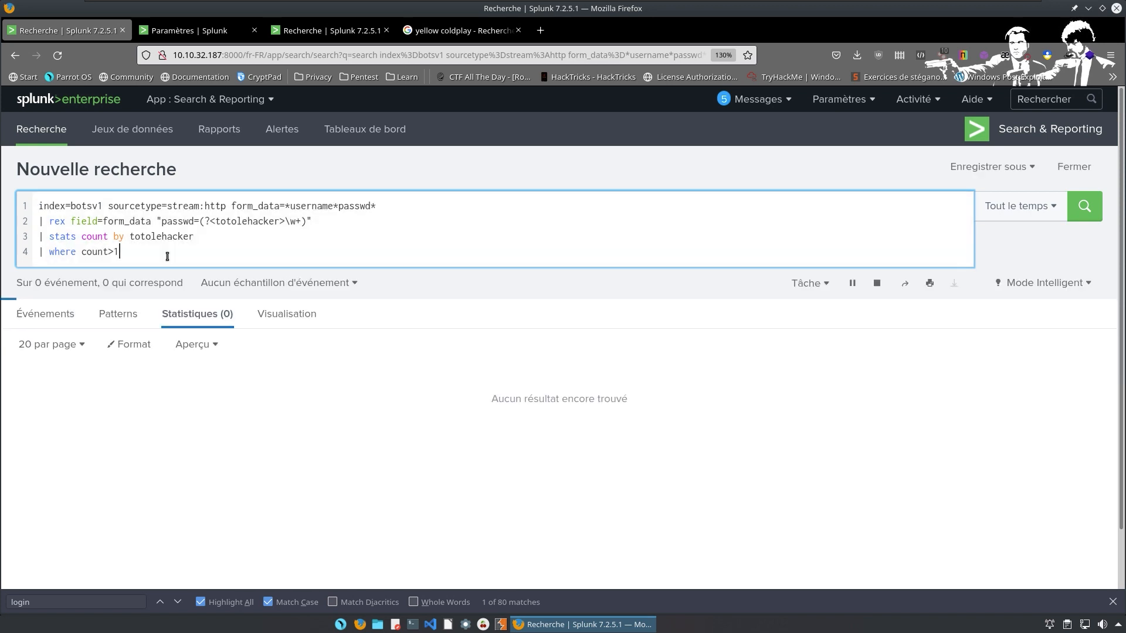
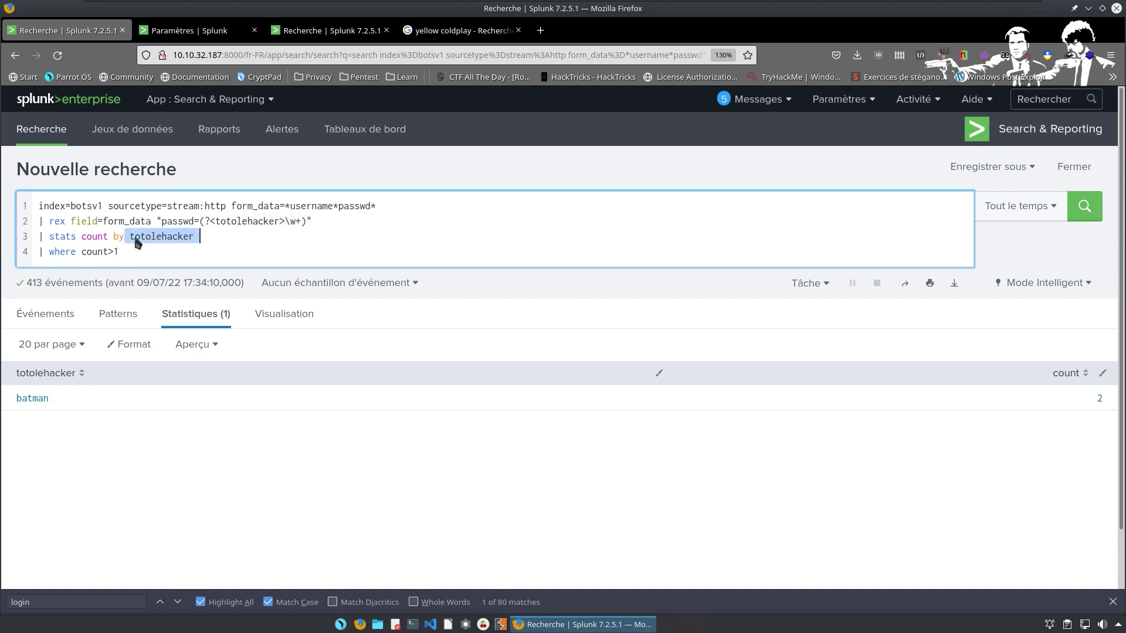
click(231, 223)
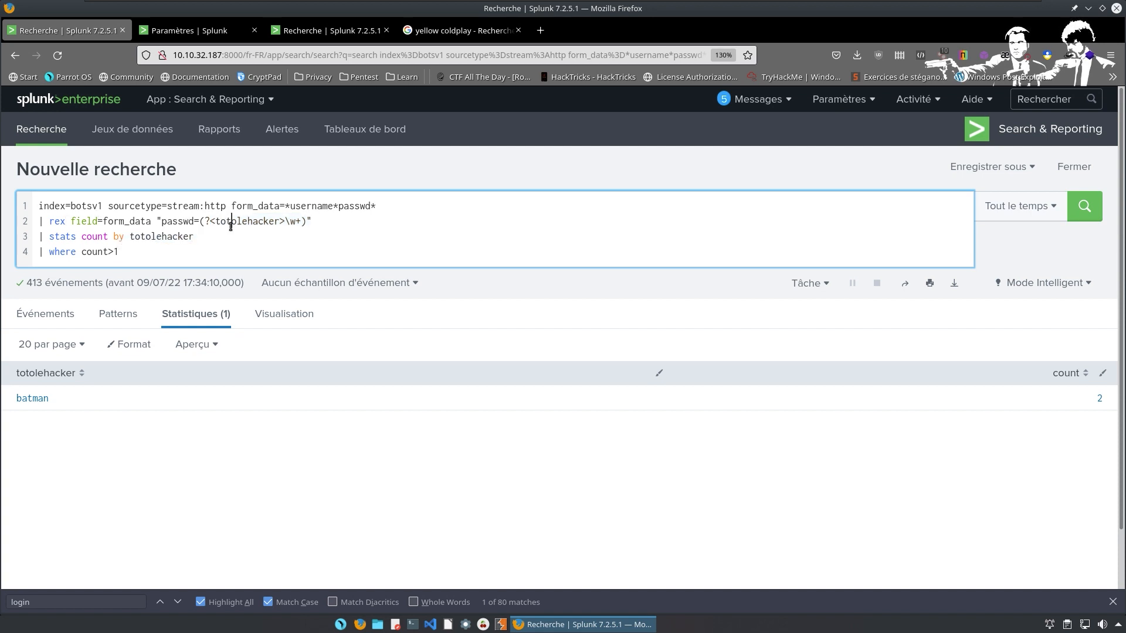
drag(220, 221, 281, 209)
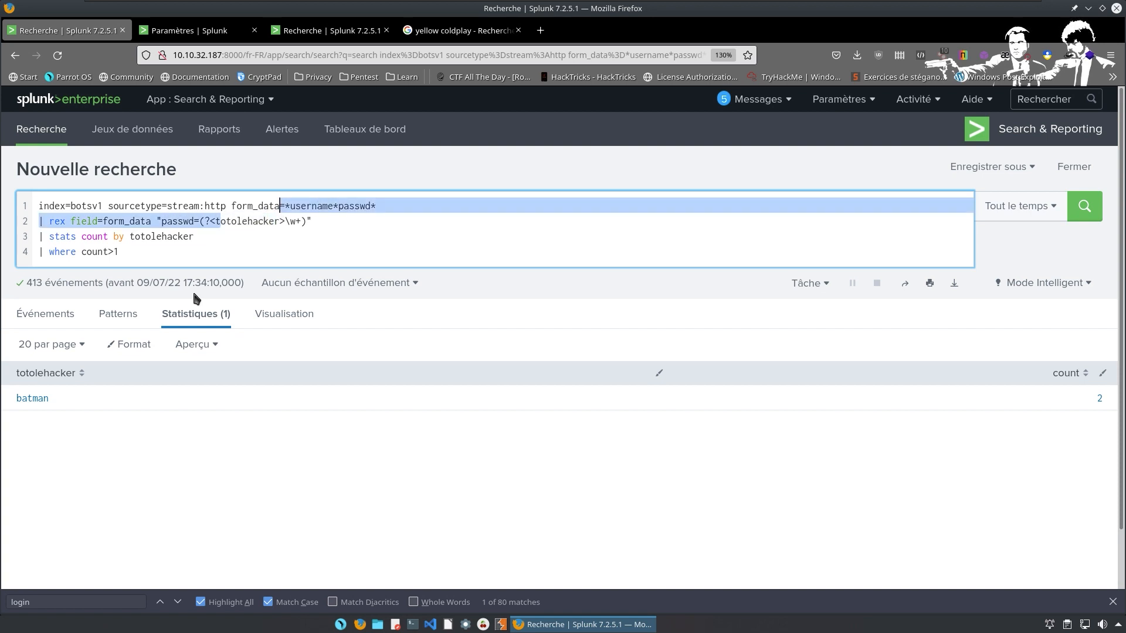
click(304, 218)
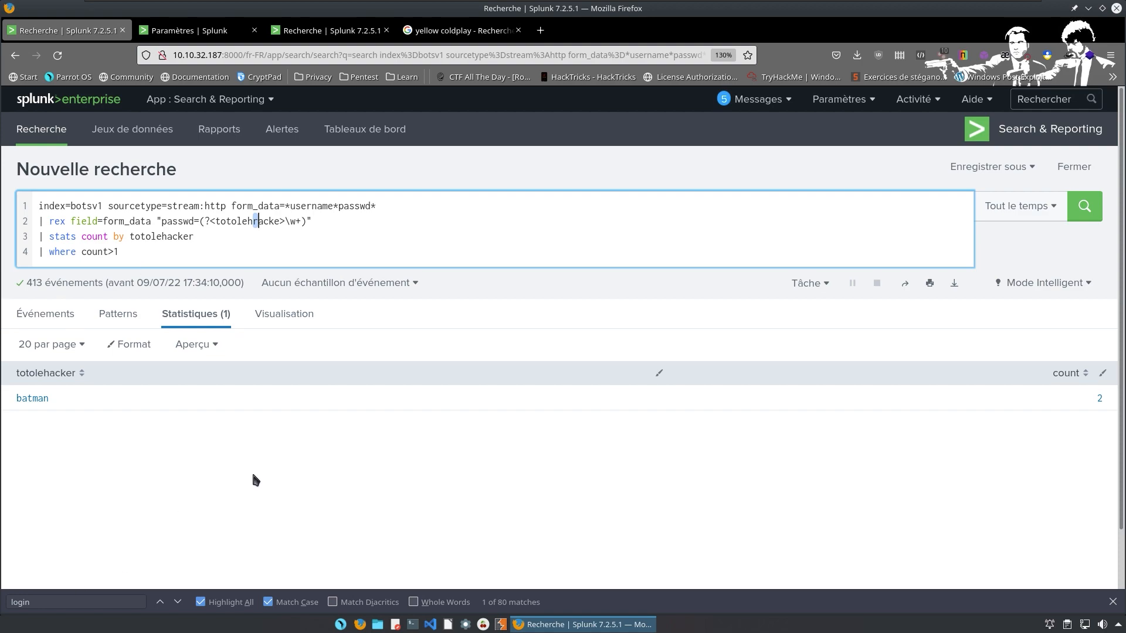
Switch to the TryHackMe questions page and focus the admin password answer field.
key(ctrl+super+Right)
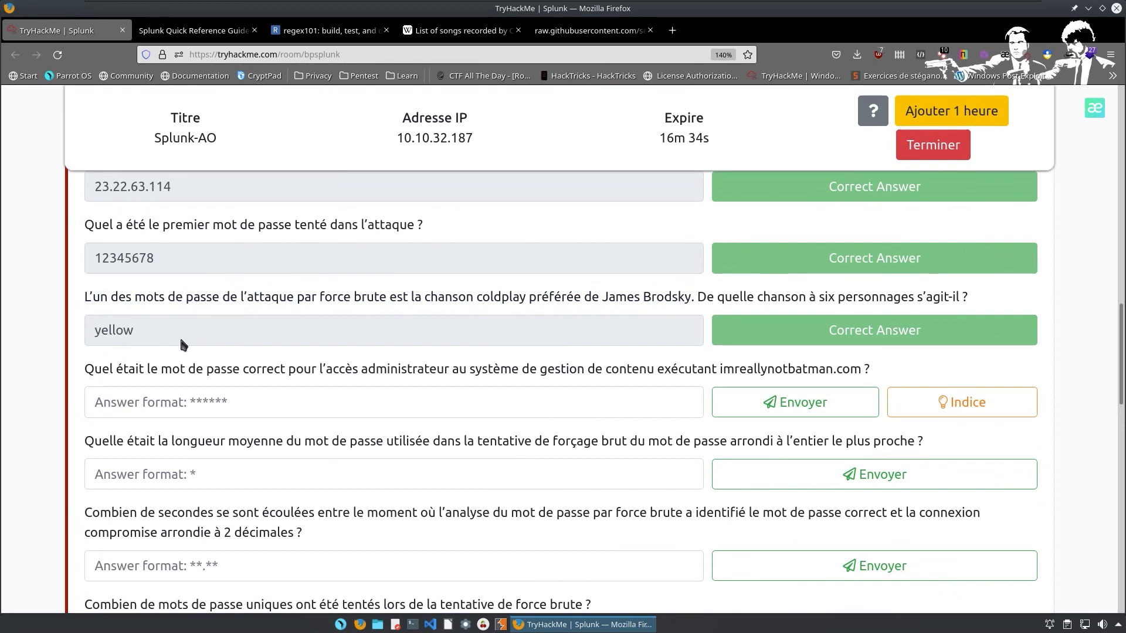
click(157, 406)
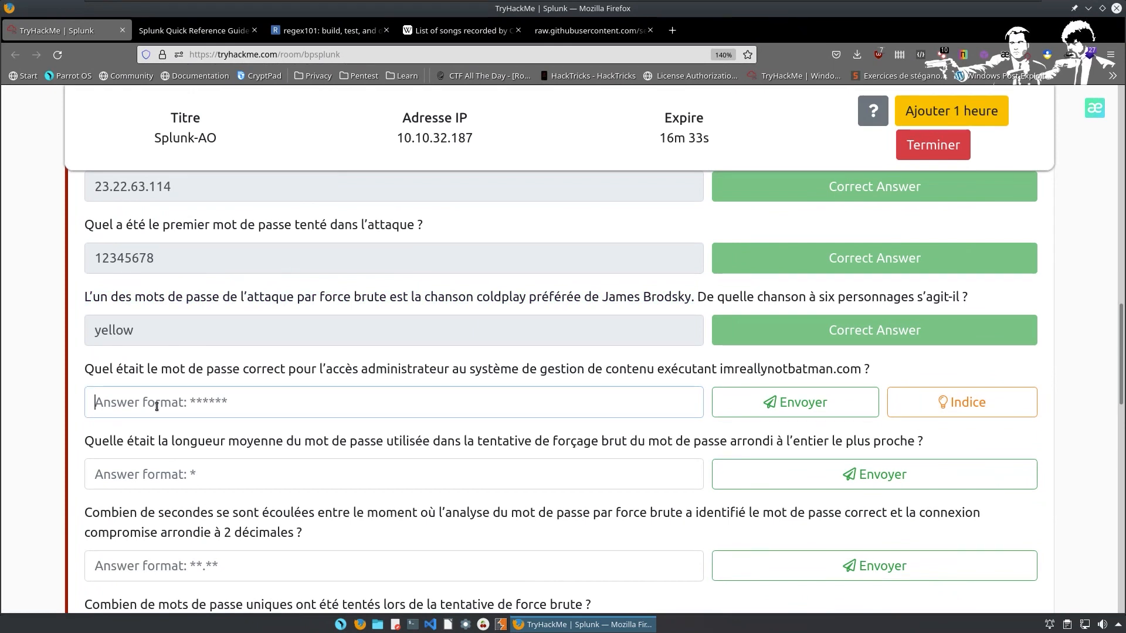
text(batman)
key(Return)
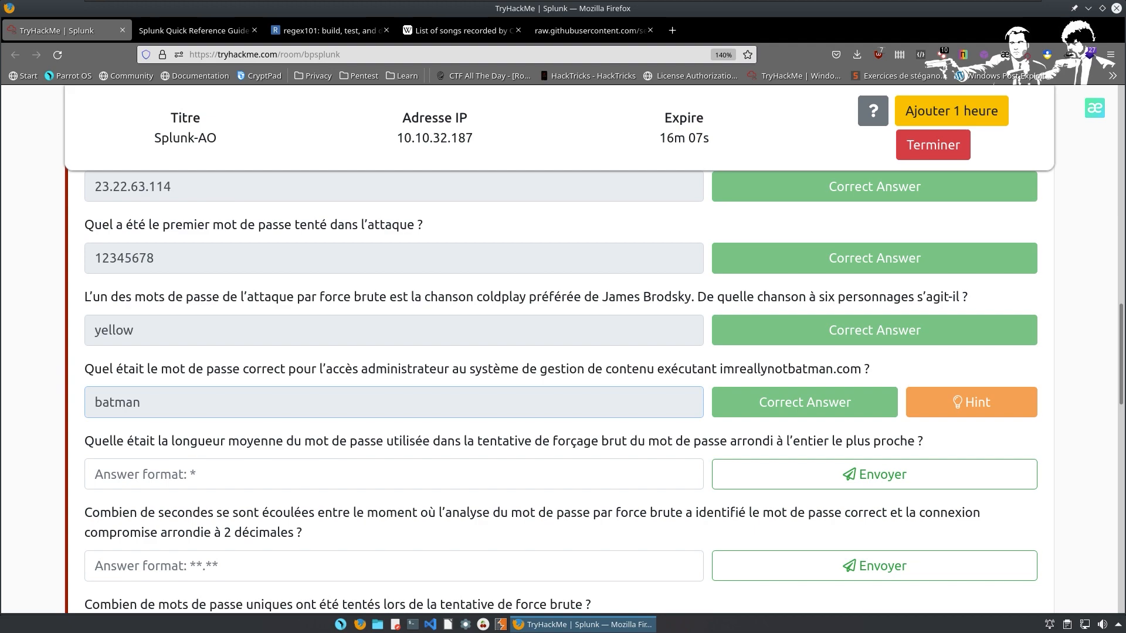
key(ctrl+alt+Left)
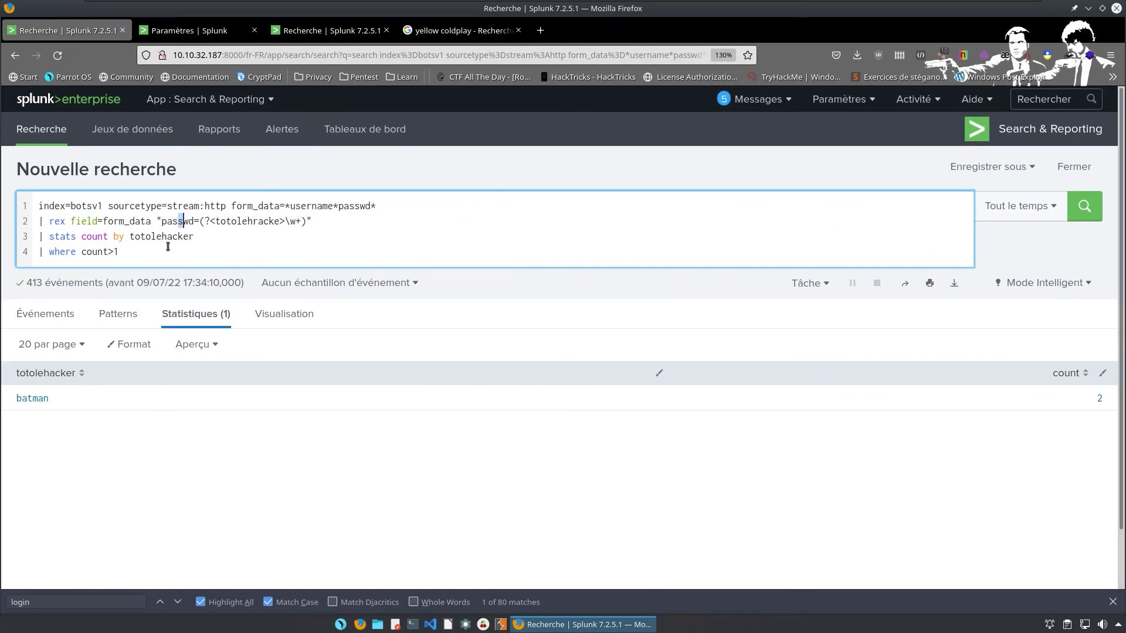
Remove the rex, stats and where lines and rerun the search with http_method=POST, giving 413 events.
click(168, 246)
key(BackSpace)
key(BackSpace)
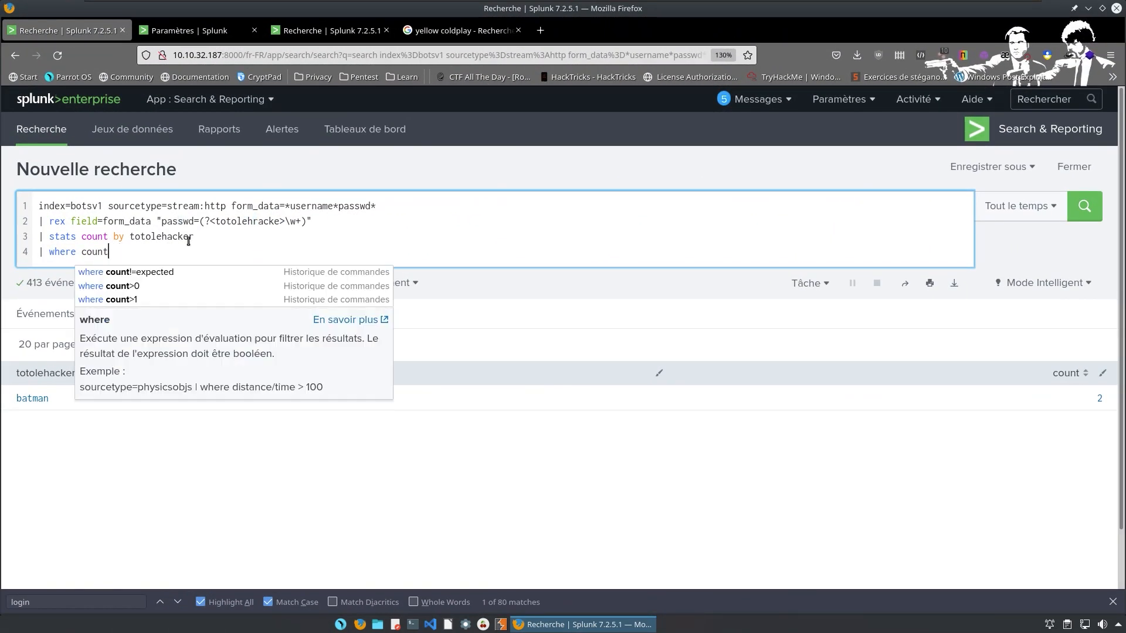
key(BackSpace)
key(BackSpace)
key(BackSpace)
key(BackSpace)
key(BackSpace)
key(BackSpace)
key(BackSpace)
key(BackSpace)
key(BackSpace)
key(BackSpace)
key(BackSpace)
key(BackSpace)
key(BackSpace)
key(BackSpace)
key(BackSpace)
key(BackSpace)
key(BackSpace)
key(BackSpace)
key(BackSpace)
key(BackSpace)
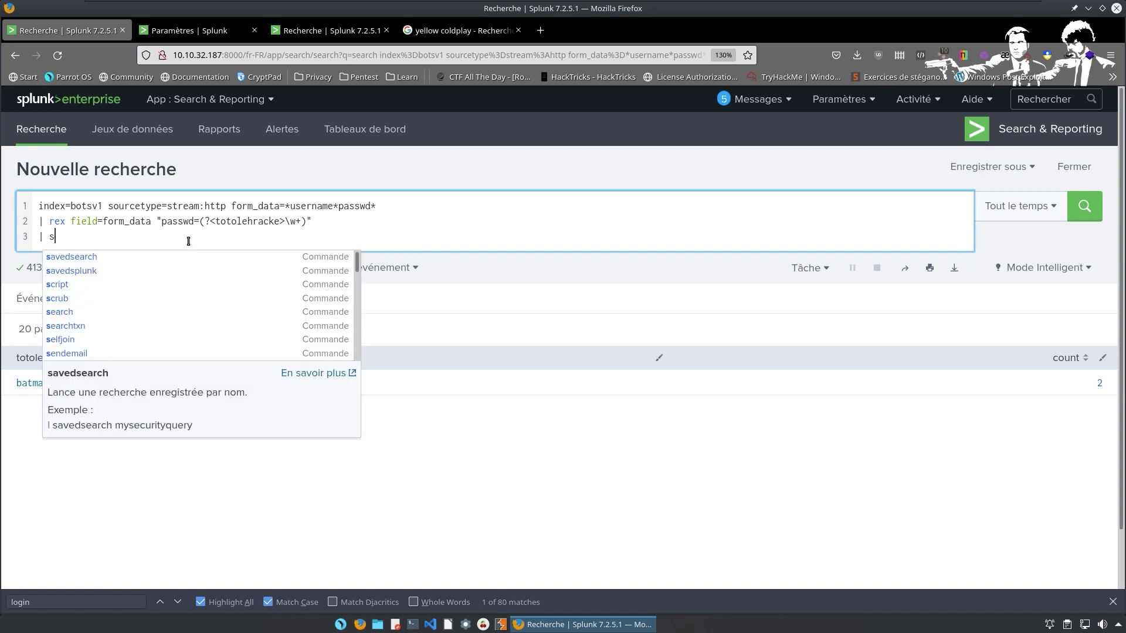
key(BackSpace)
key(BackSpace)
key(BackSpace)
key(BackSpace)
key(BackSpace)
key(BackSpace)
key(BackSpace)
key(BackSpace)
key(BackSpace)
key(BackSpace)
key(BackSpace)
key(BackSpace)
key(BackSpace)
key(BackSpace)
key(BackSpace)
key(BackSpace)
key(BackSpace)
key(BackSpace)
key(BackSpace)
key(BackSpace)
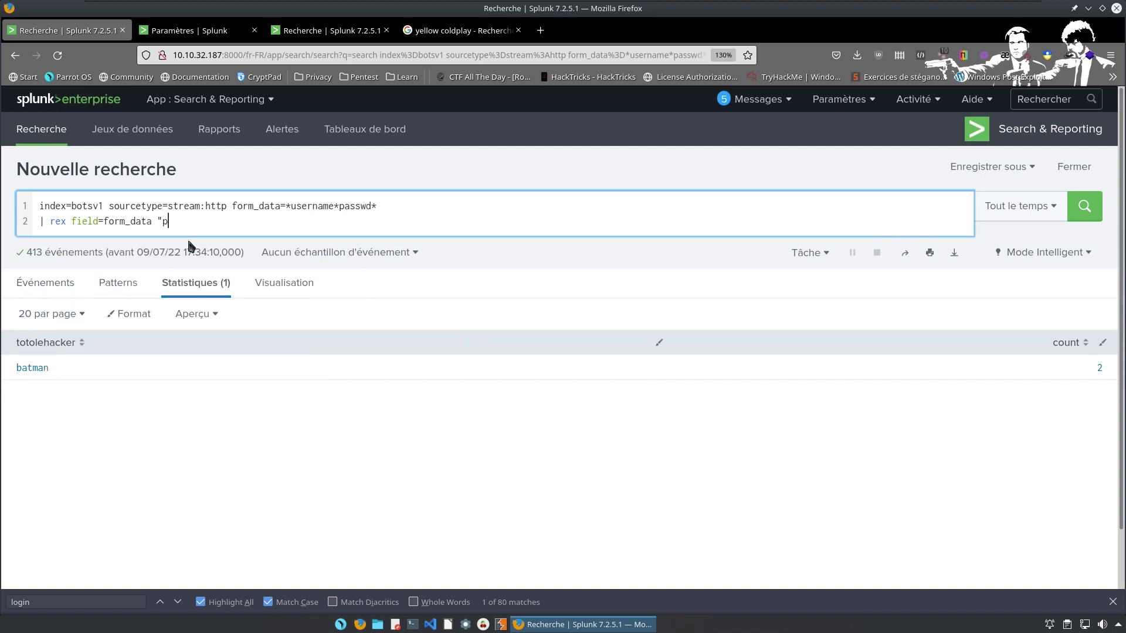
key(BackSpace)
key(BackSpace)
key(BackSpace)
key(BackSpace)
key(BackSpace)
key(BackSpace)
key(BackSpace)
key(BackSpace)
key(BackSpace)
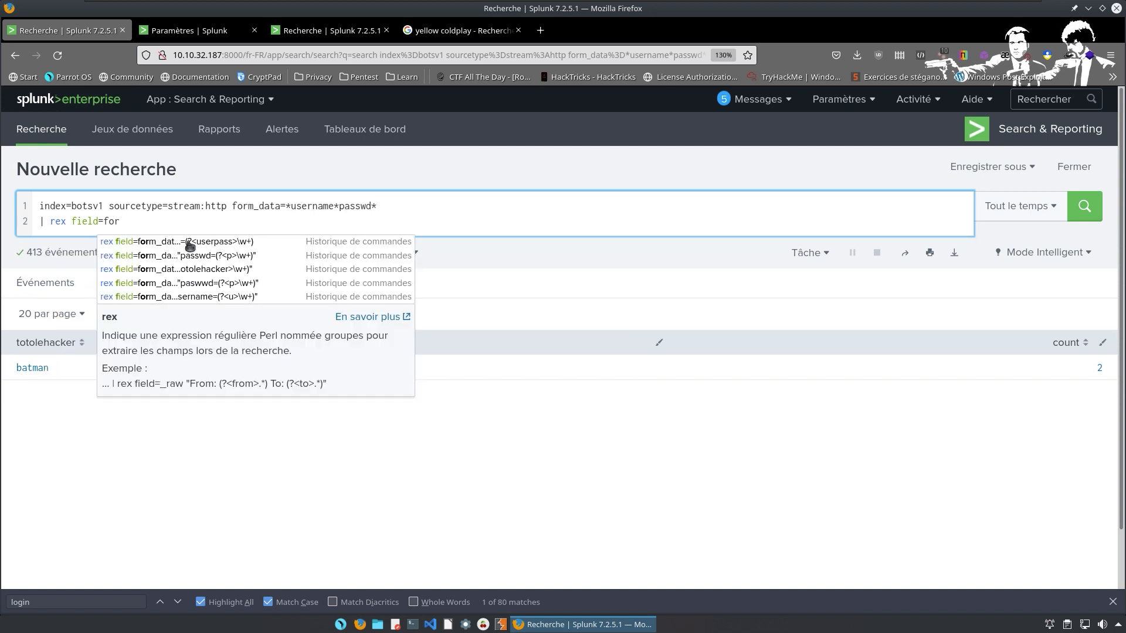
key(BackSpace)
key(BackSpace)
key(BackSpace)
key(BackSpace)
key(BackSpace)
key(BackSpace)
key(BackSpace)
key(BackSpace)
key(BackSpace)
key(BackSpace)
key(BackSpace)
key(BackSpace)
key(BackSpace)
key(BackSpace)
key(BackSpace)
key(BackSpace)
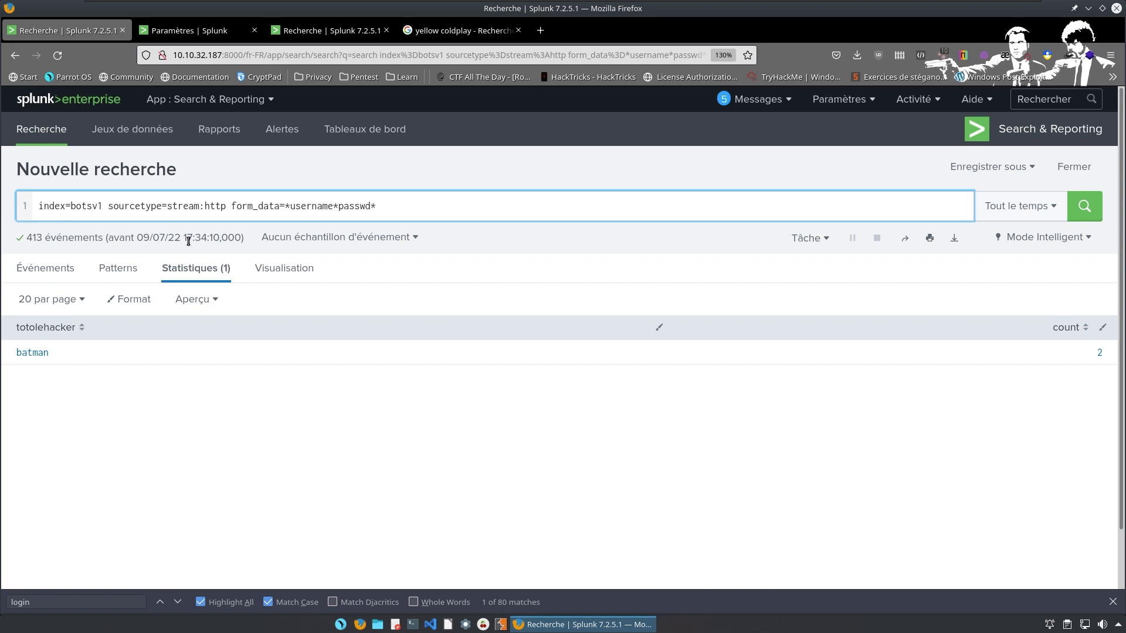
text(http)
text(_methi)
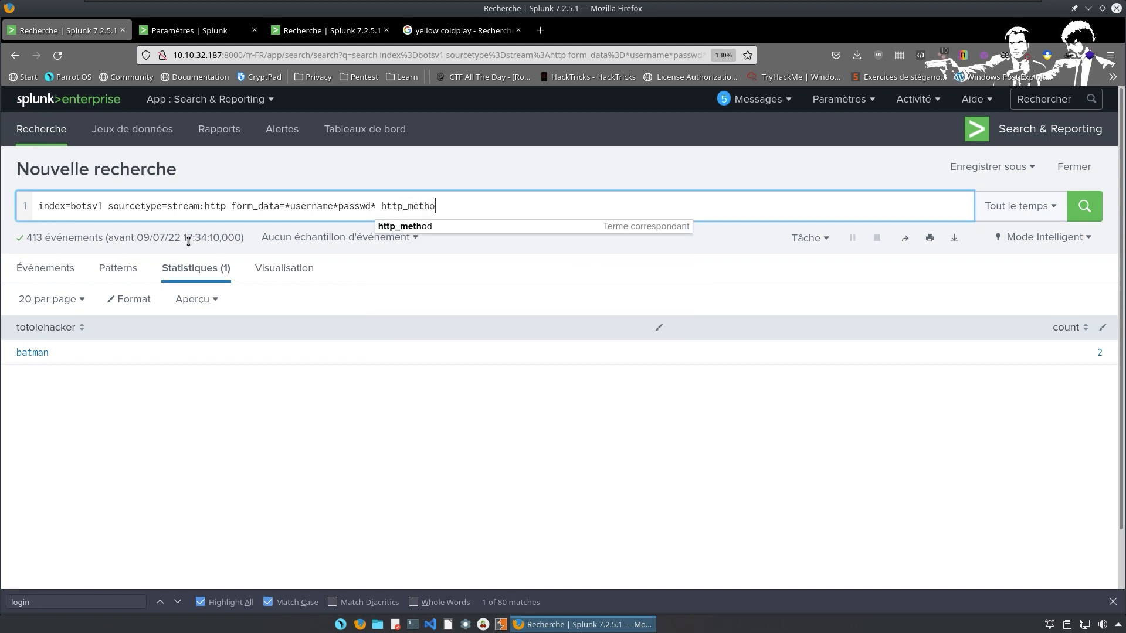
key(BackSpace)
text(od=)
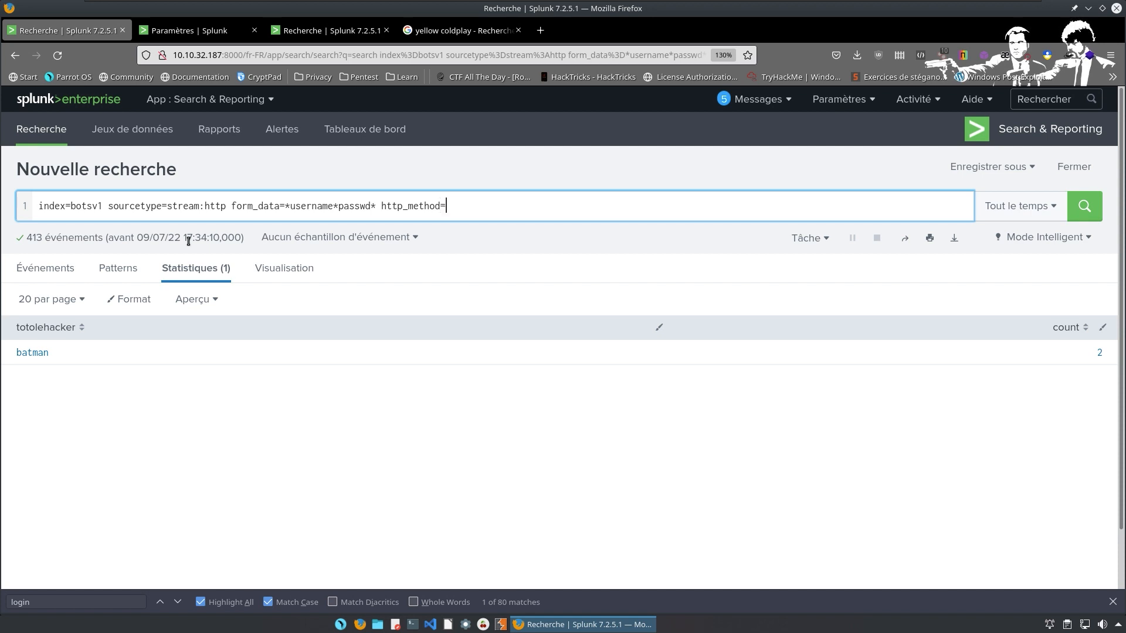
text(POST)
key(Return)
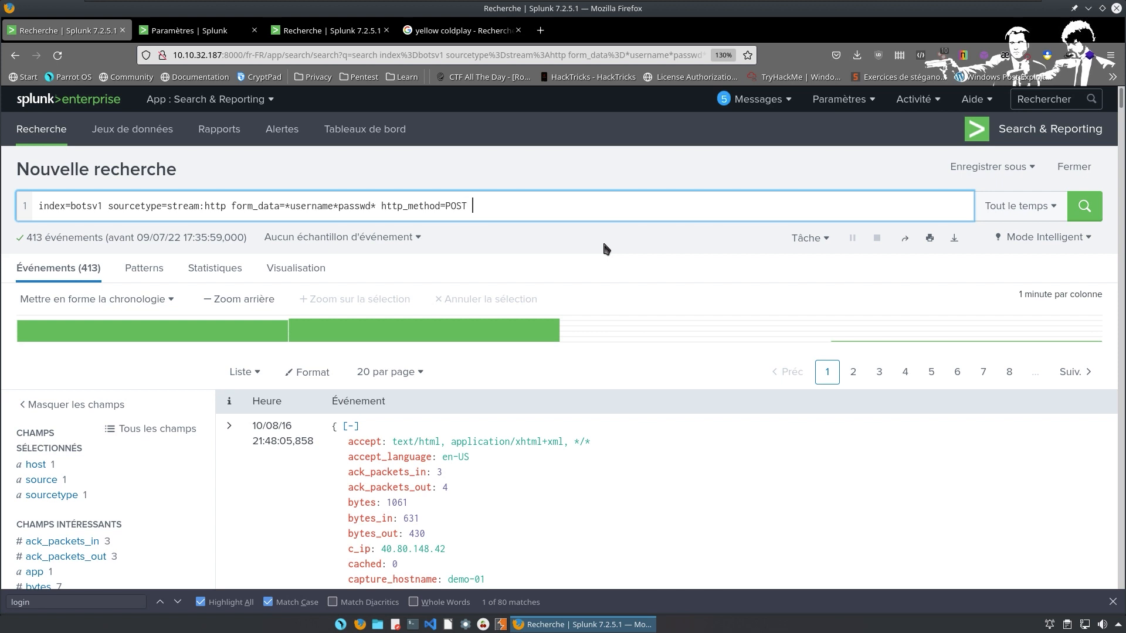
Add a new query line | rex field=form_data "passwd=(?<p>\w+)" to extract passwords into p.
key(shift+Return)
text([)
key(BackSpace)
text([)
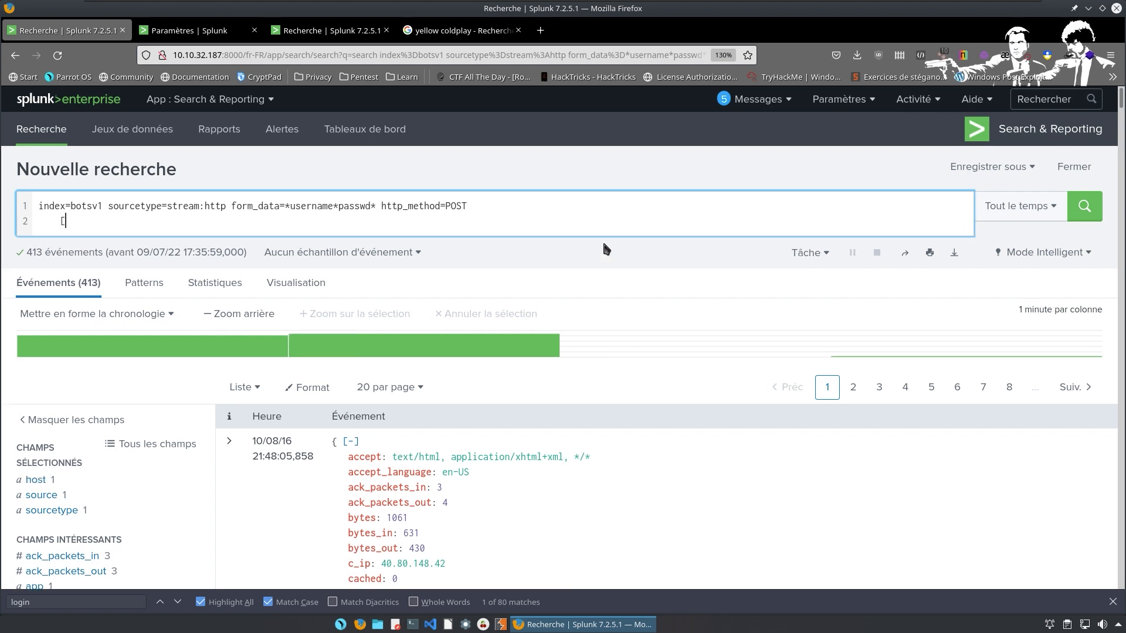
key(BackSpace)
text([)
key(BackSpace)
text(| rex )
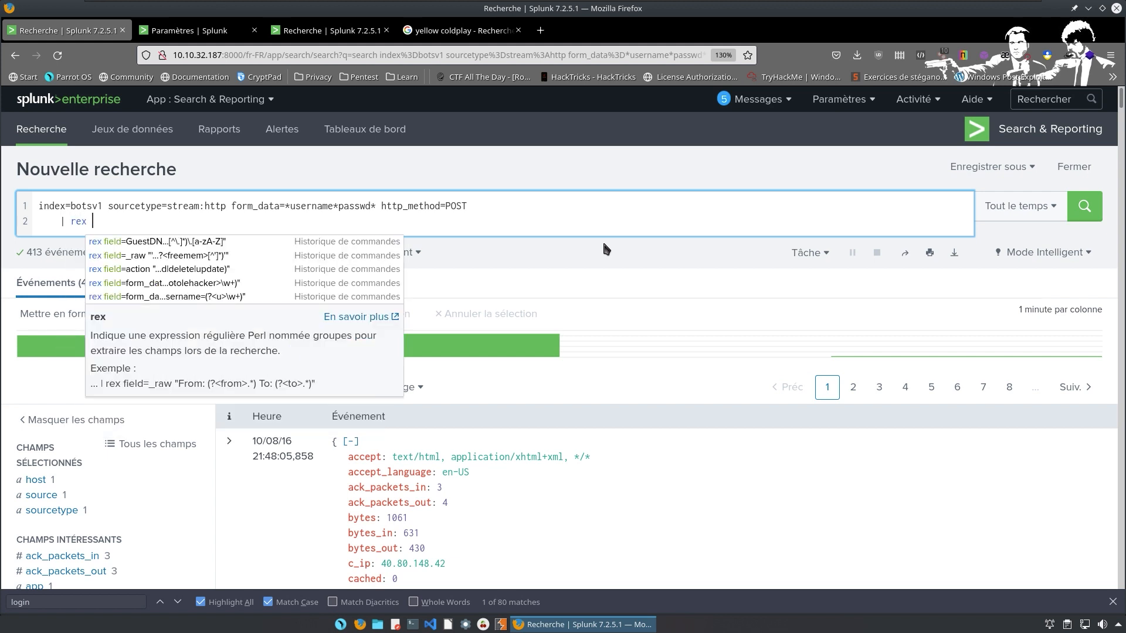
text(field)
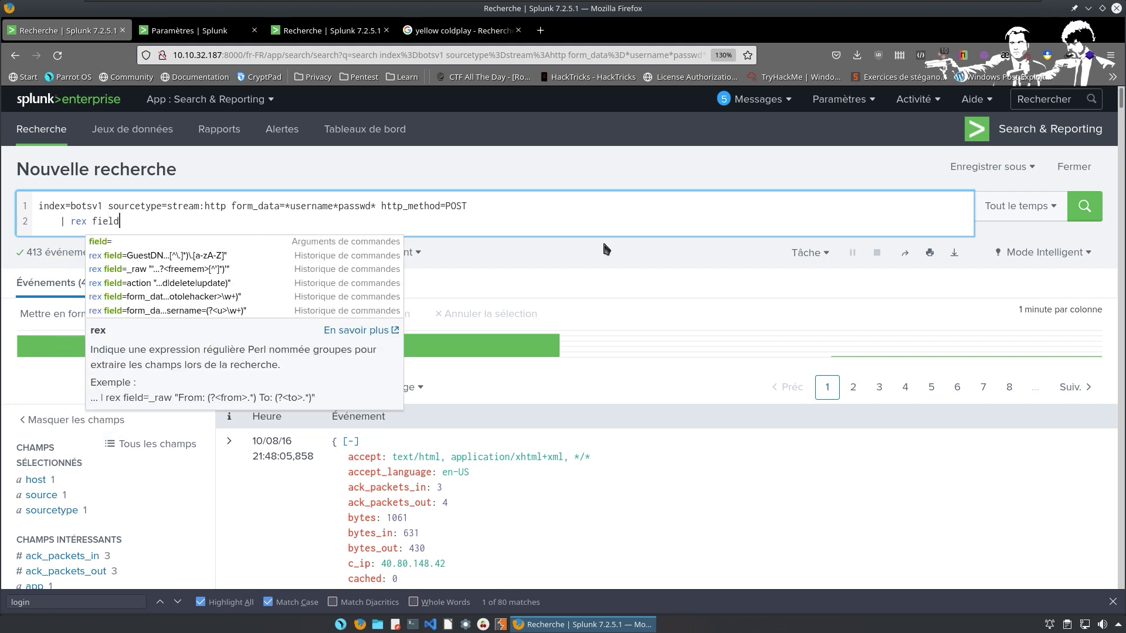
text(=fo)
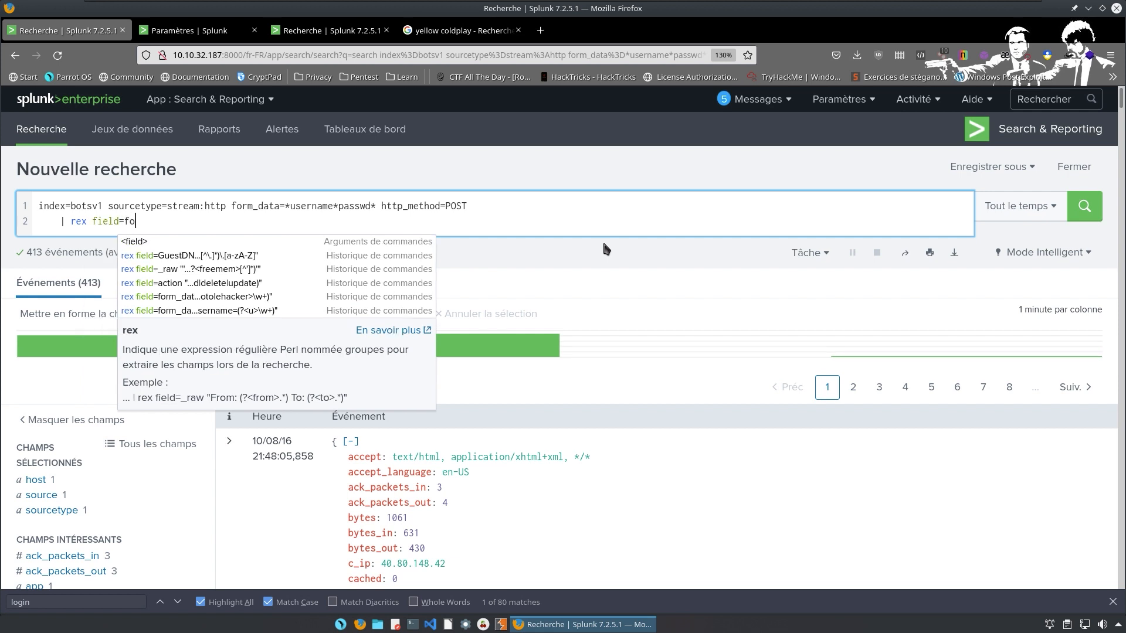
text(rm_data)
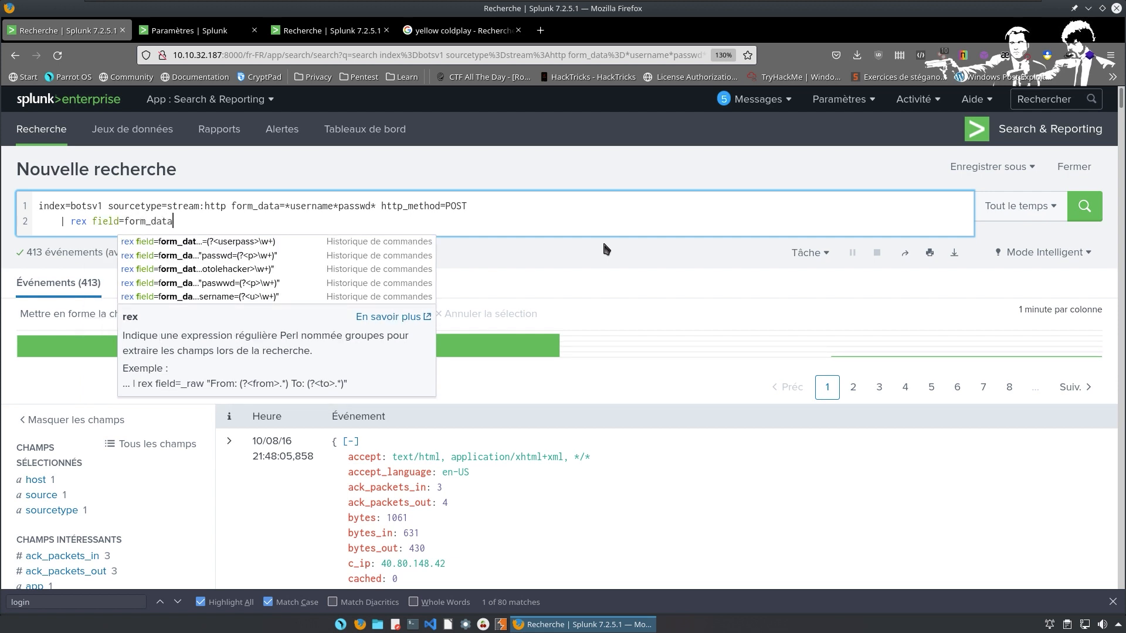
text( ")
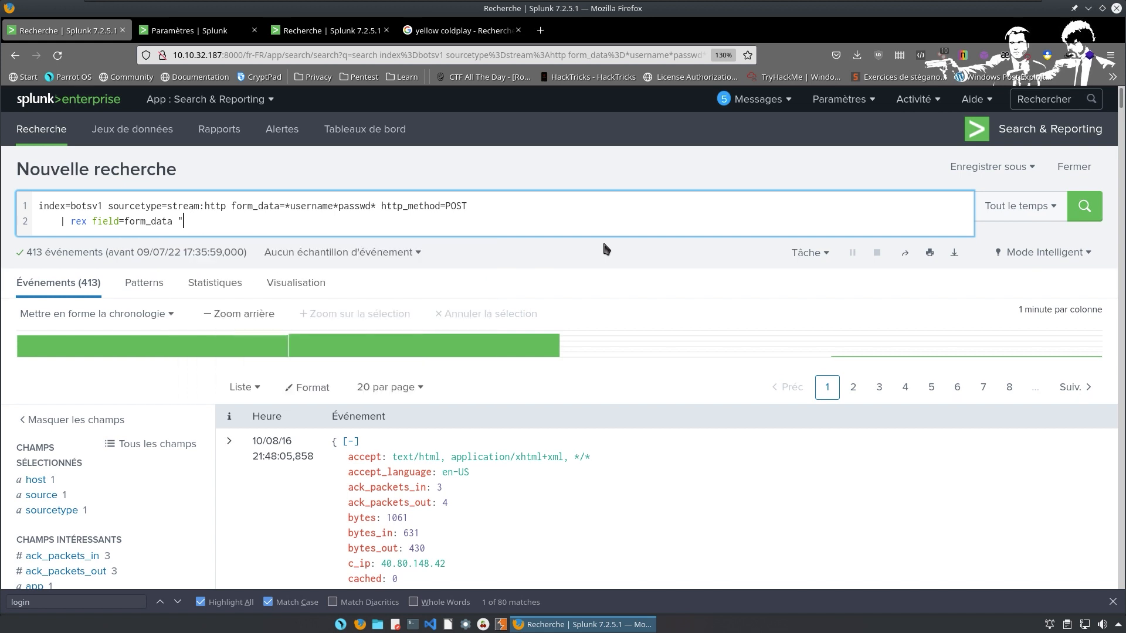
text(passwd)
text(=(?<p>)
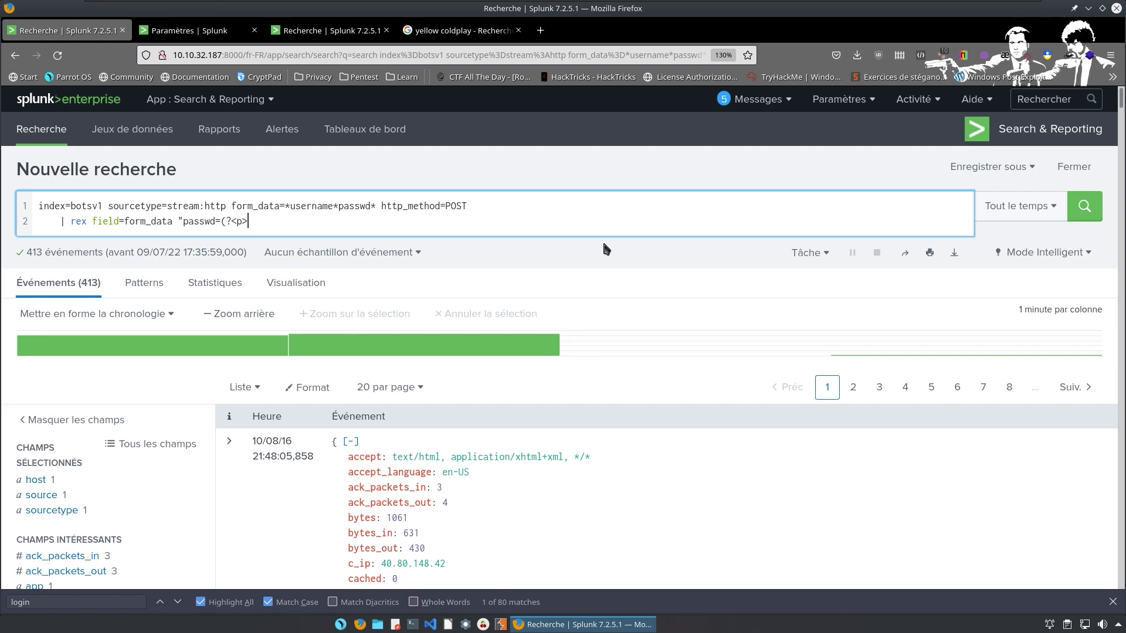
text(\W)
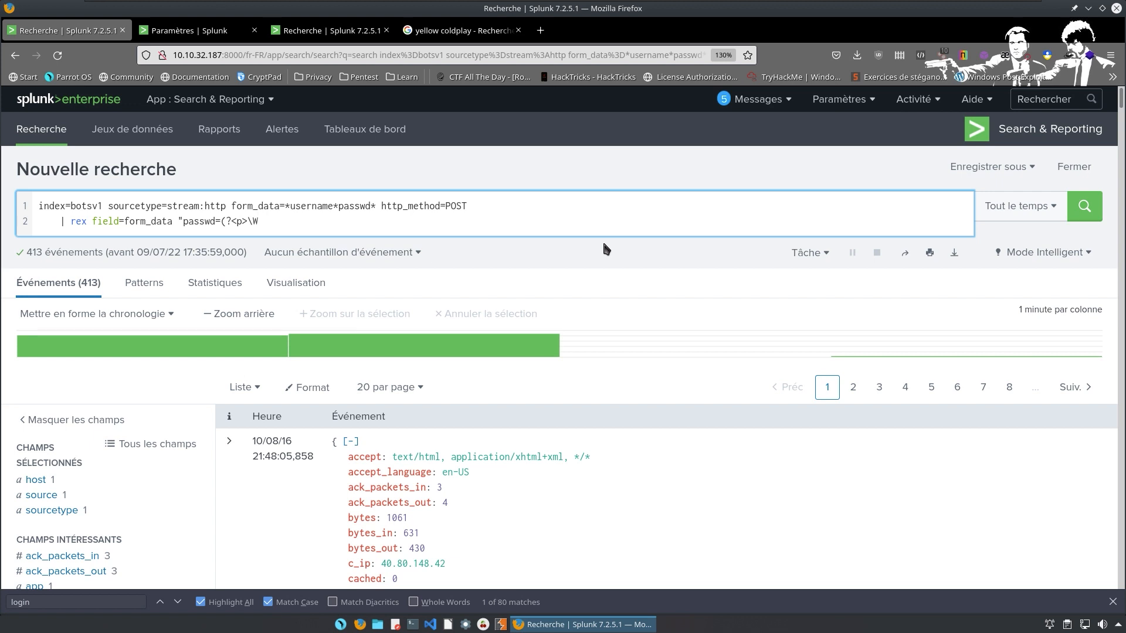
key(BackSpace)
text(w+)")
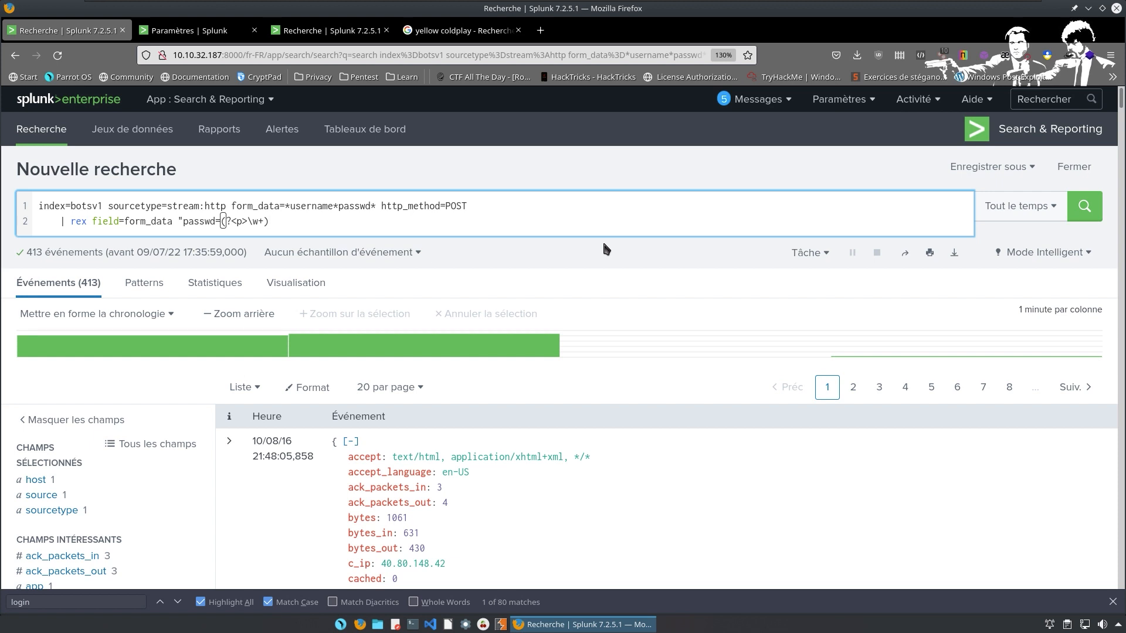
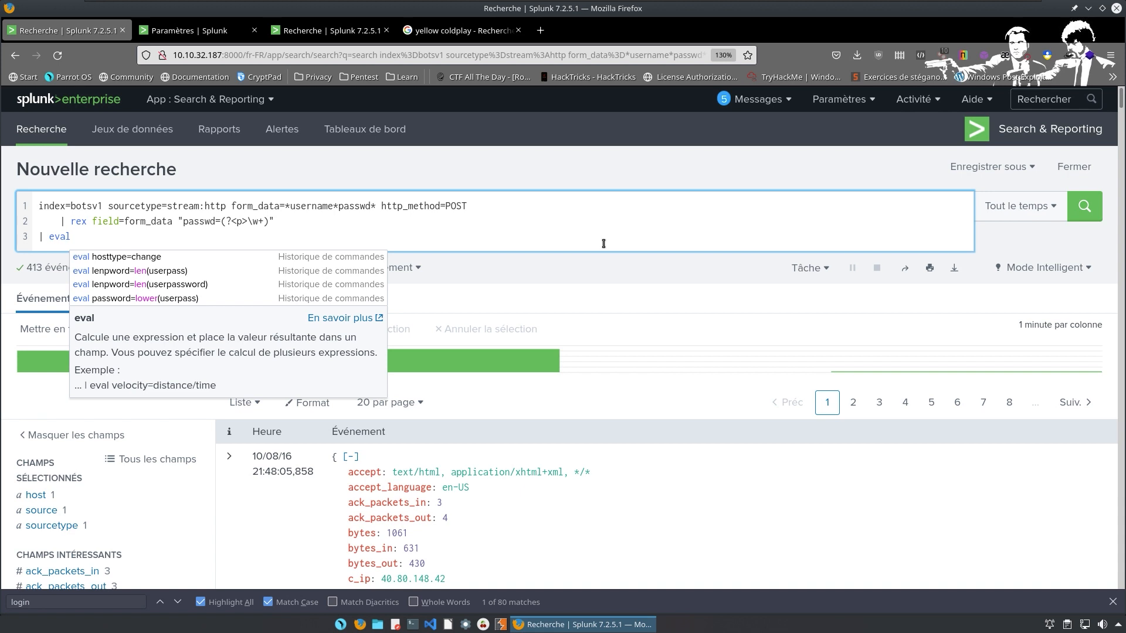
Add '| eval lm=len(p)' and '| stats avg(lm) as av' lines to average the password lengths.
text(lm)
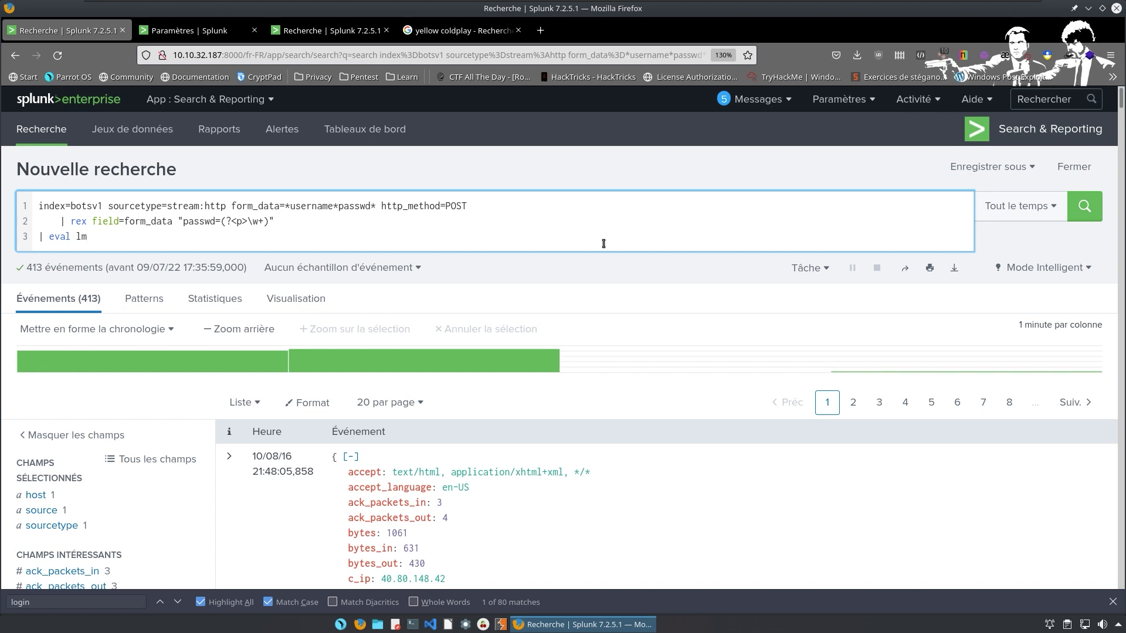
text(=len(p))
key(Return)
text(|)
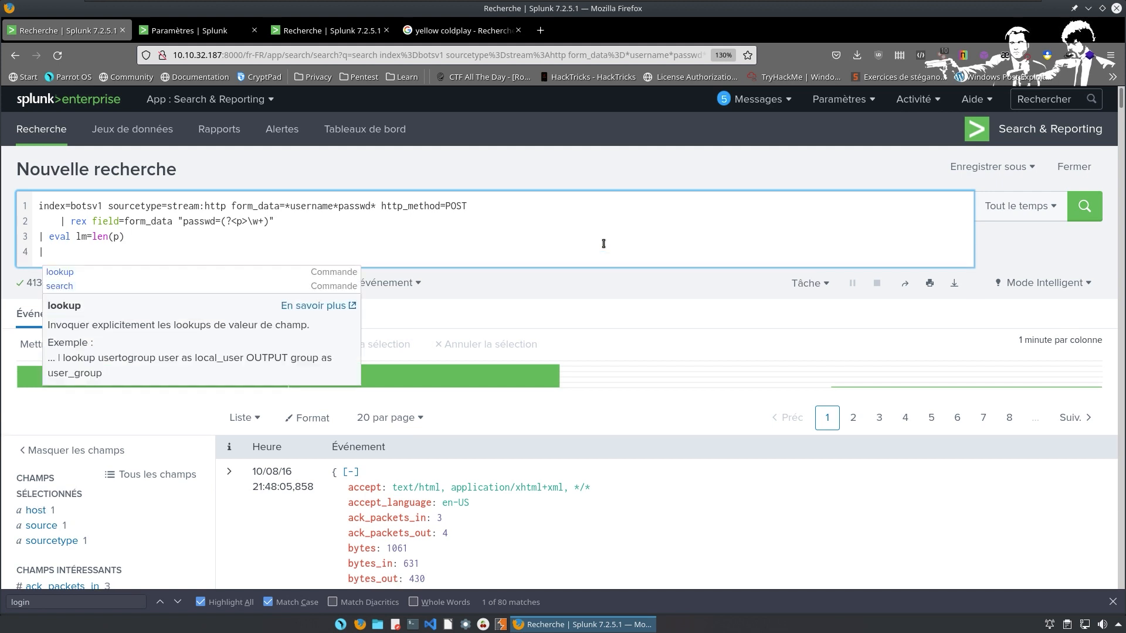
text( stats )
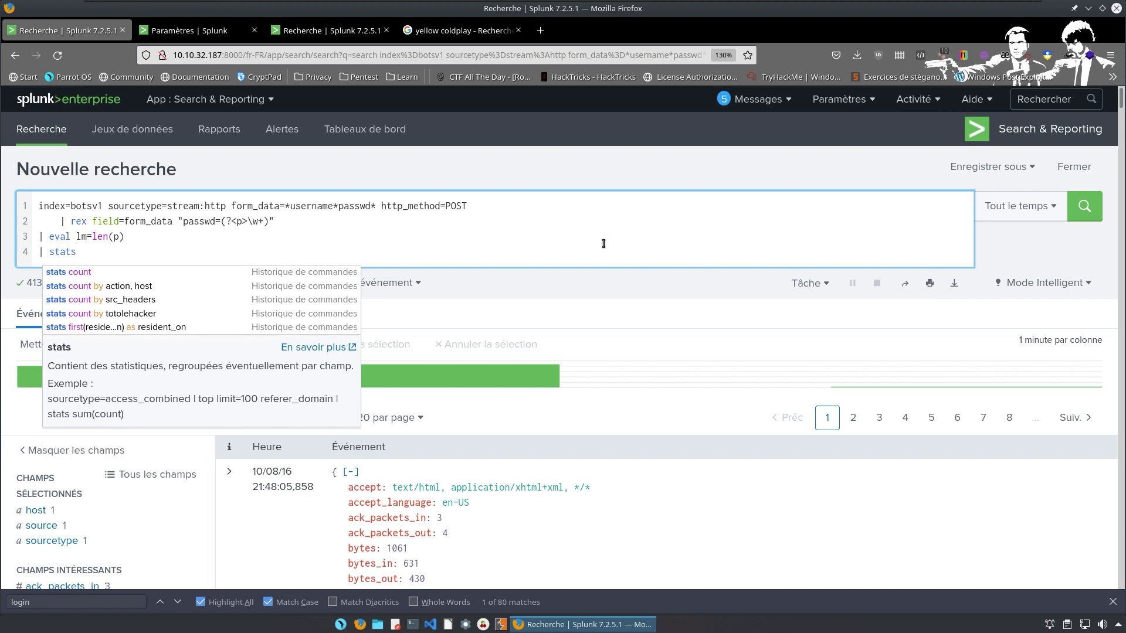
text(av)
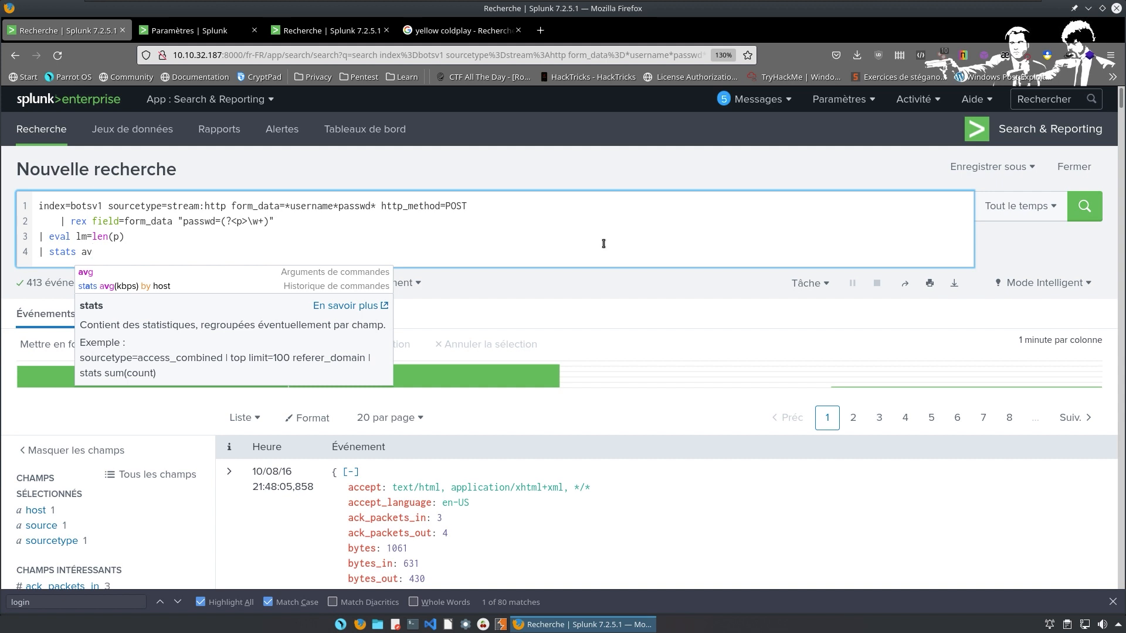
text(g)
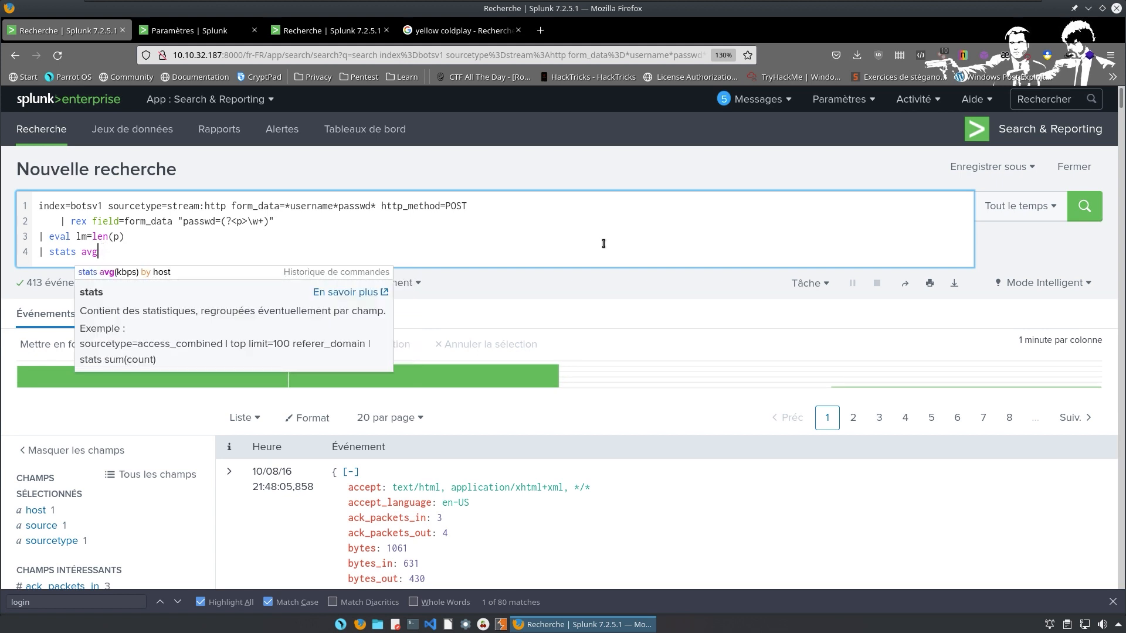
text(())
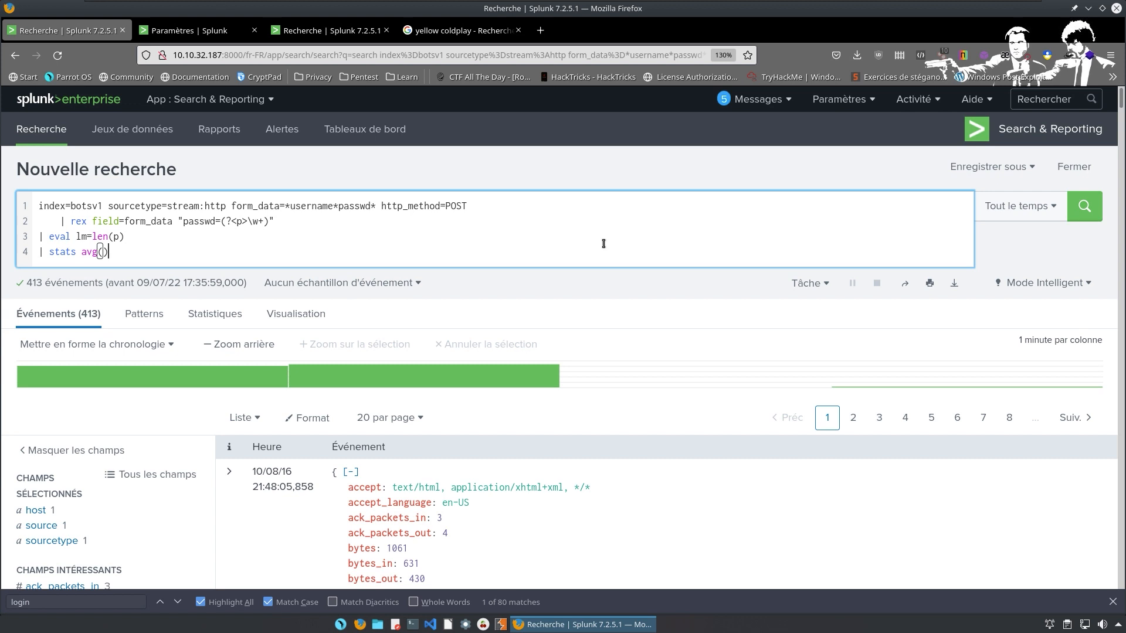
key(Left)
text(lm)
key(End)
text(as)
text(a)
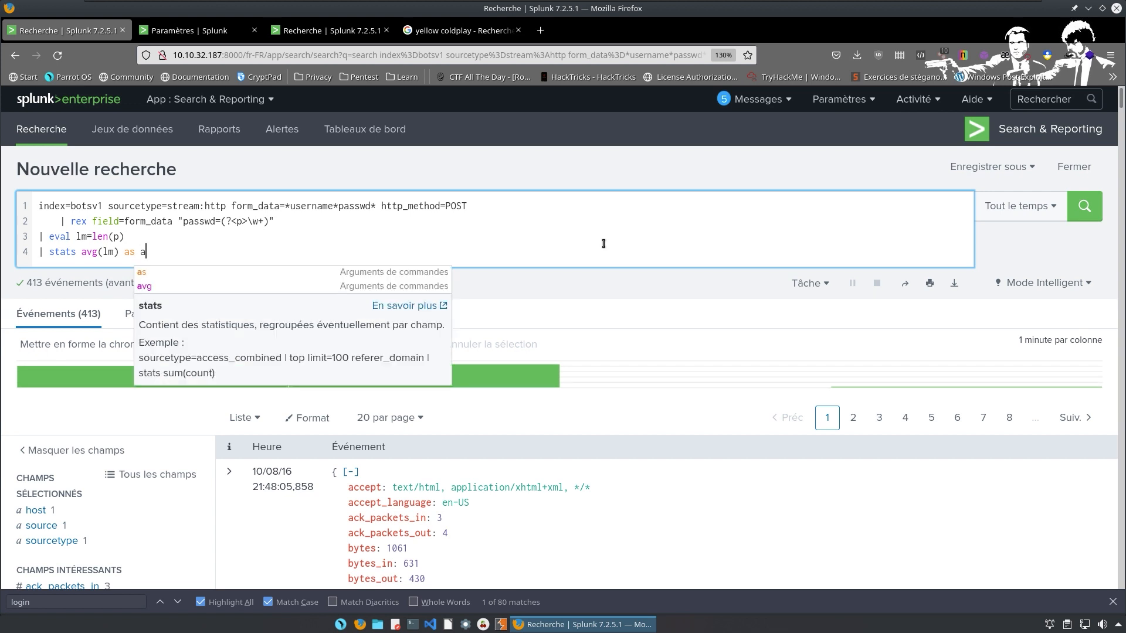
text(v)
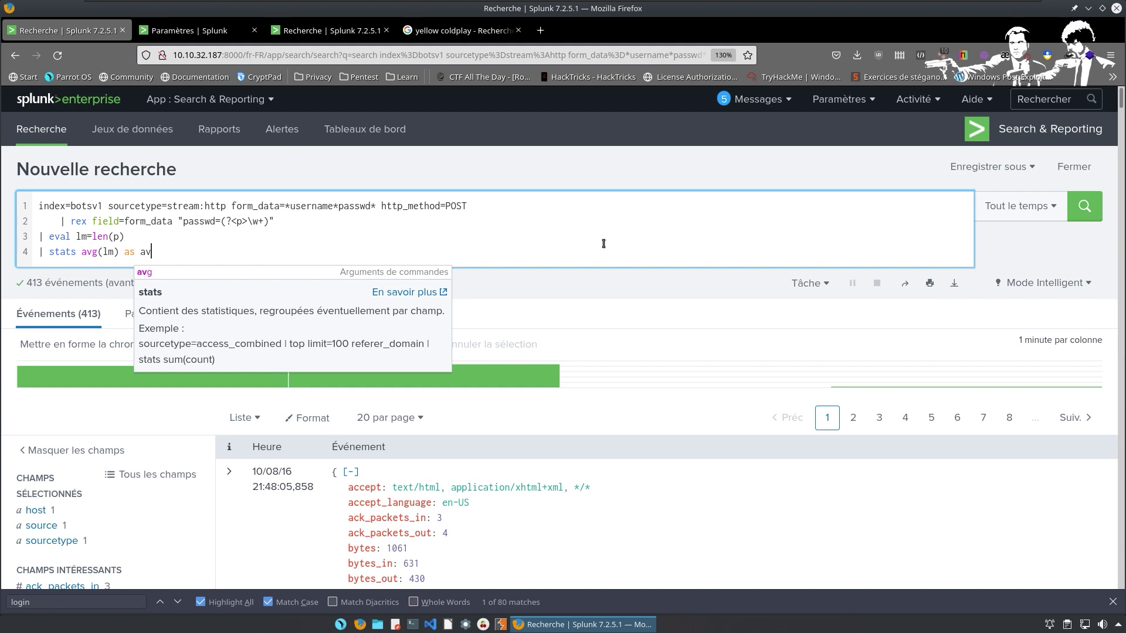
key(Escape)
key(shift+Return)
text(|)
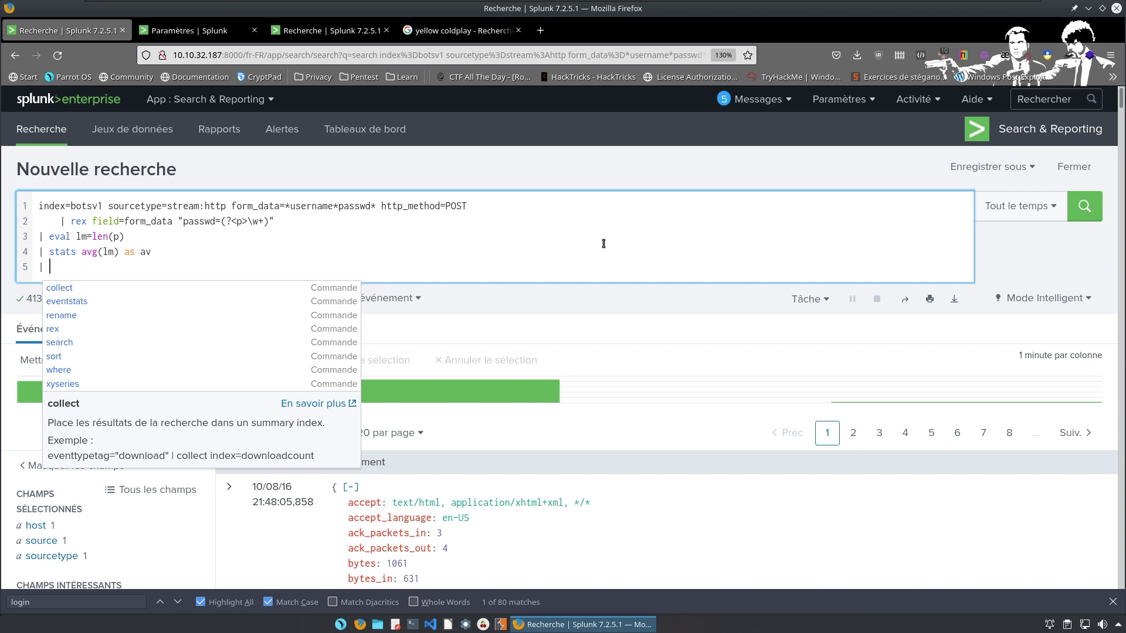
Round the average to a whole number with '| eval arrondi=round(av,0)'.
text(evam)
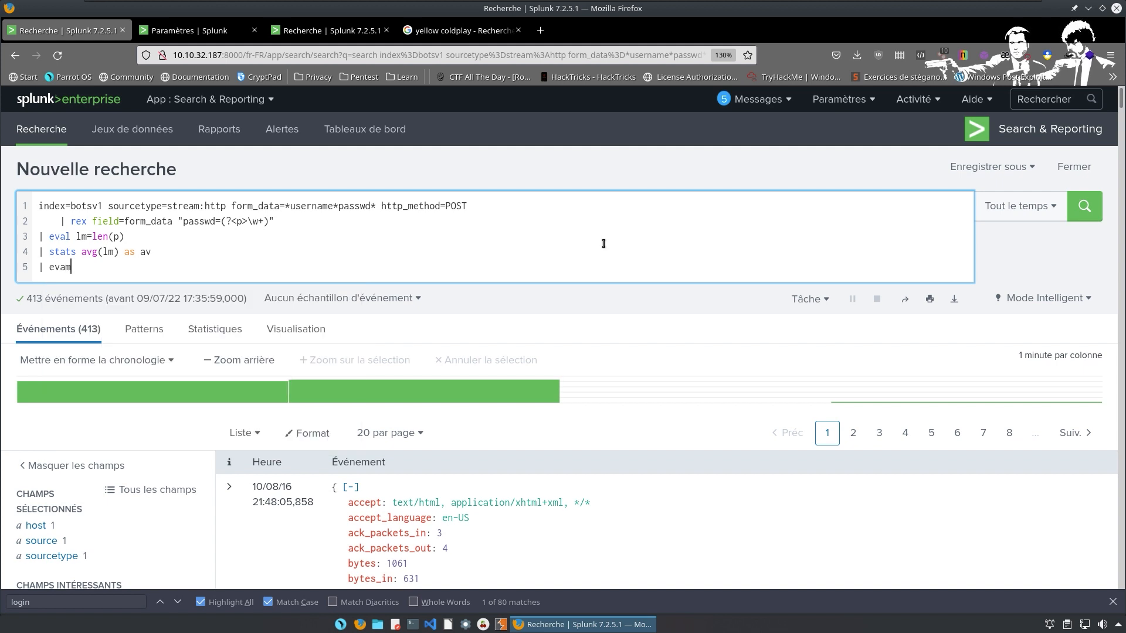
key(BackSpace)
text(l a)
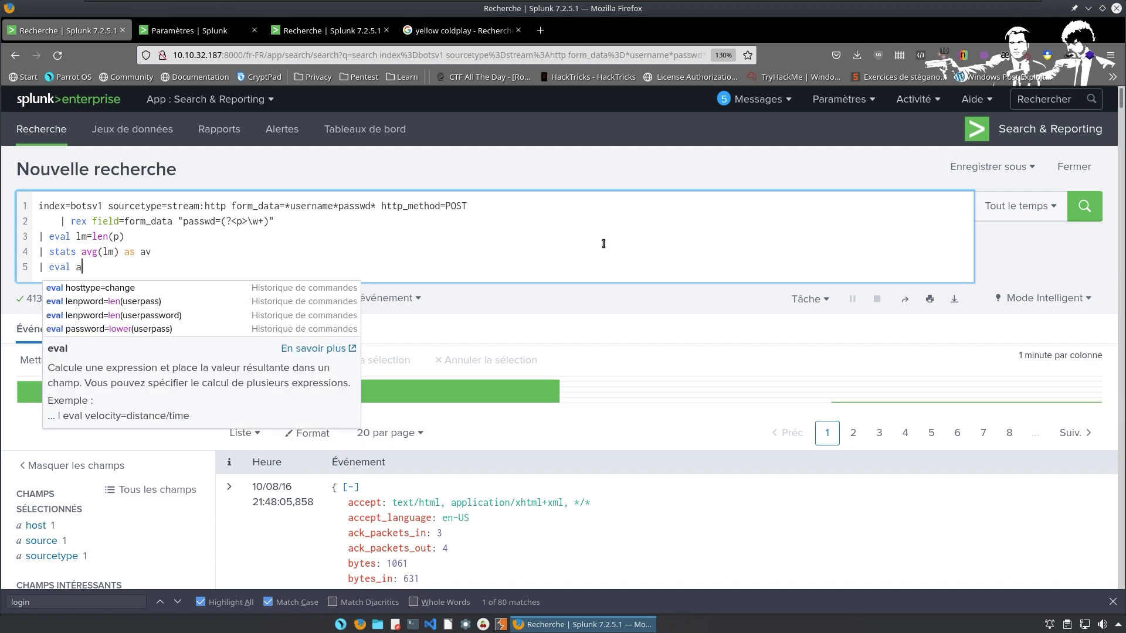
text(rrondi)
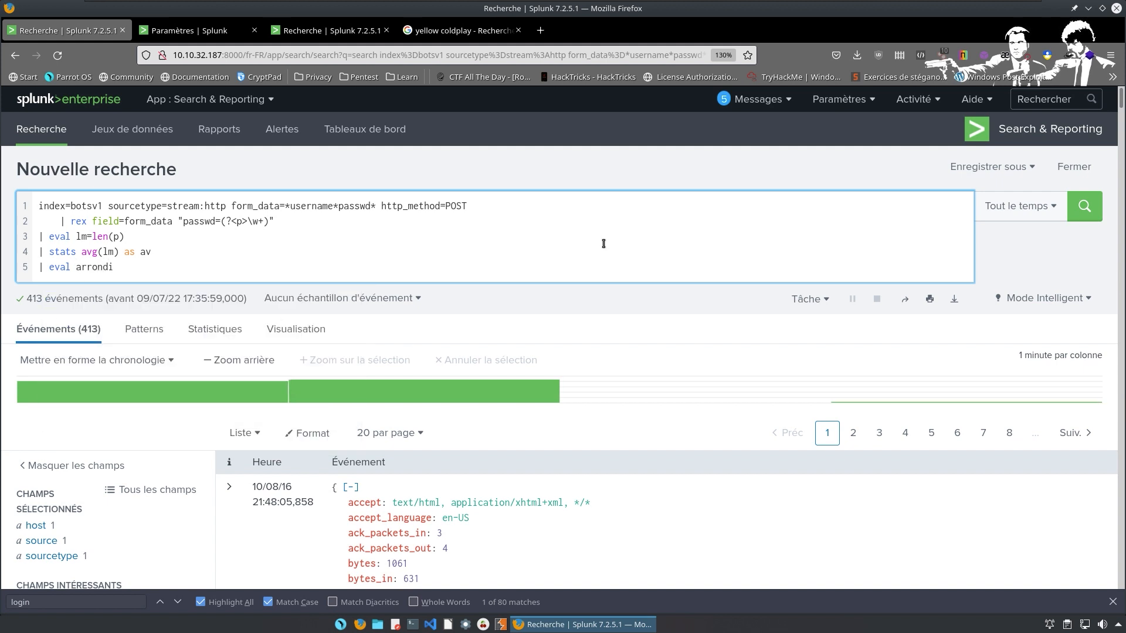
text(=round())
key(Left)
text(av,0)
key(Right)
Show only arrondi with '| table arrondi' and run the search, returning 6.
key(Return)
text(| table )
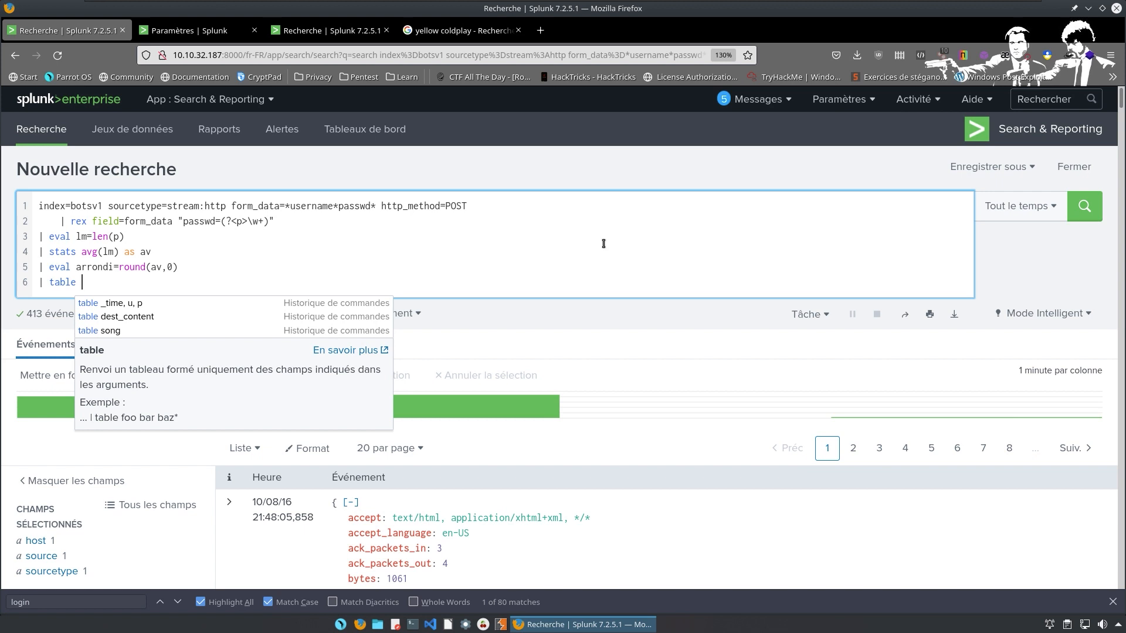
text(arrondi)
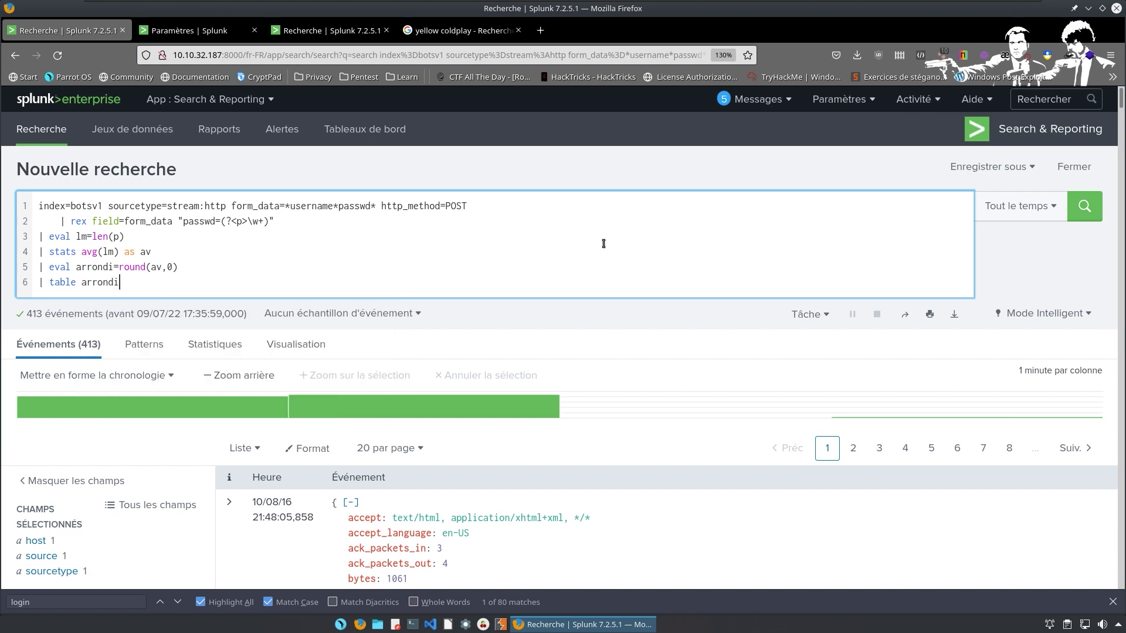
key(Return)
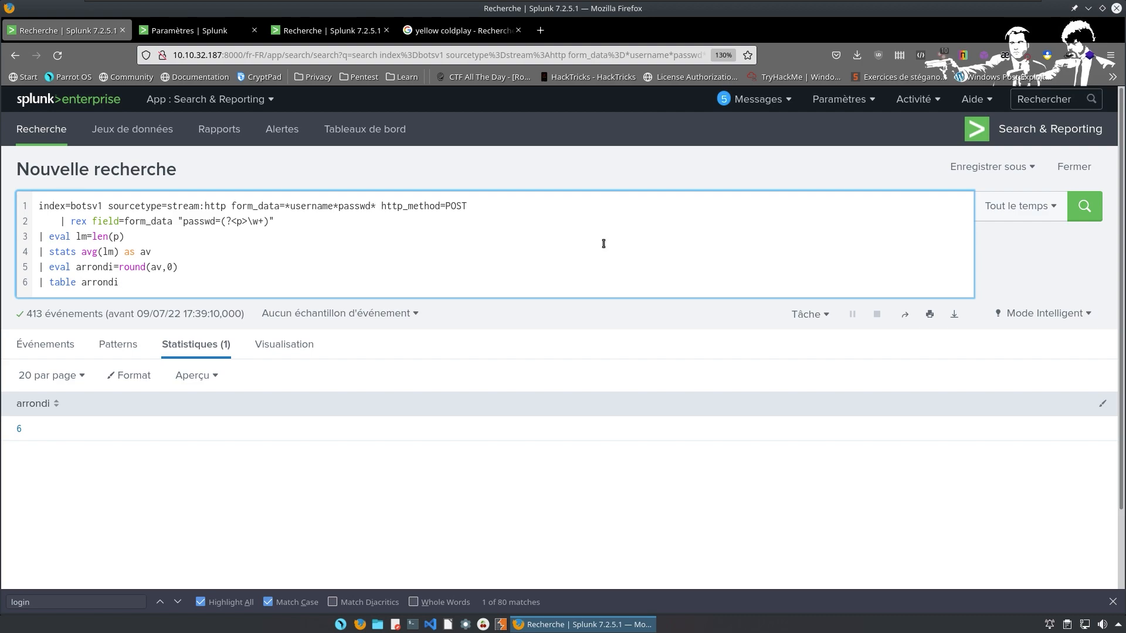
key(ctrl+super+Right)
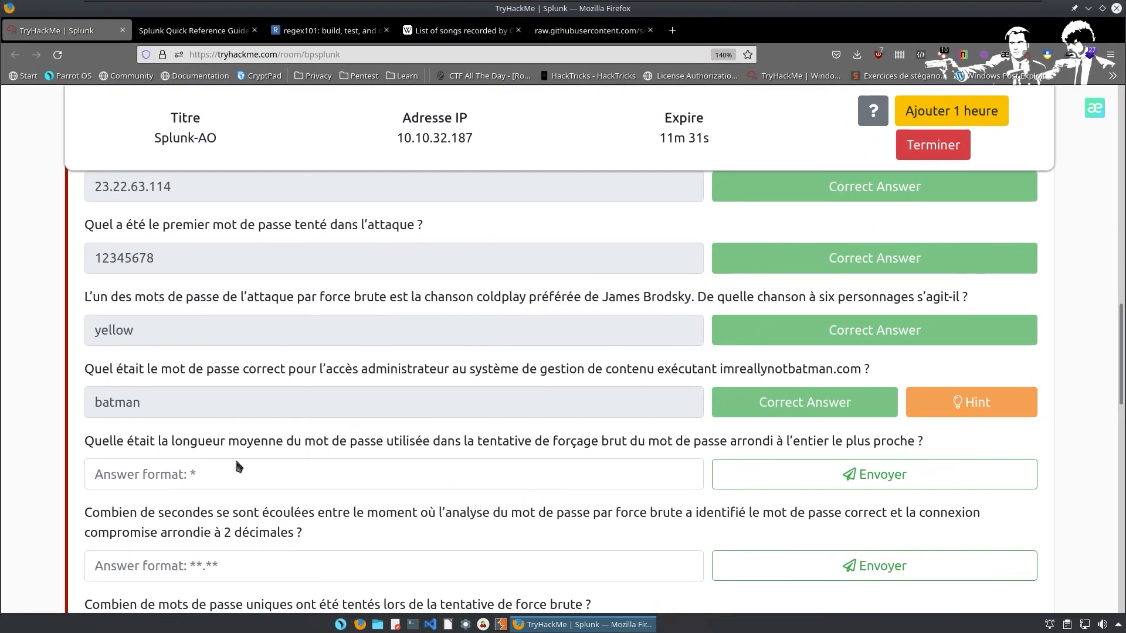
Submit 6 as the average brute-force password length answer.
click(227, 475)
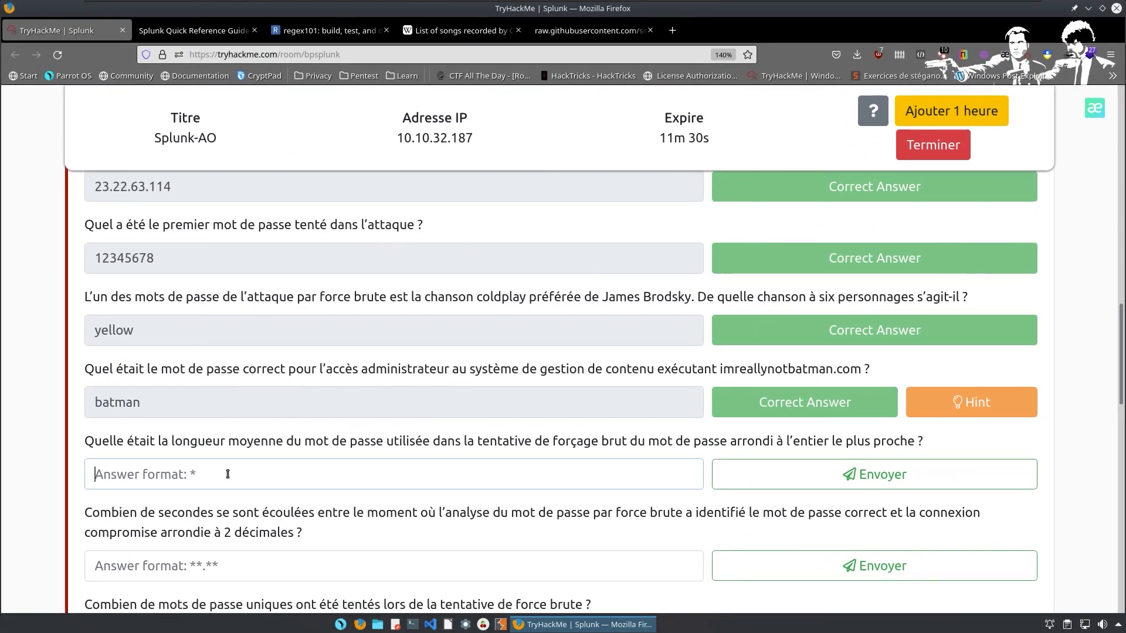
text(6)
key(Return)
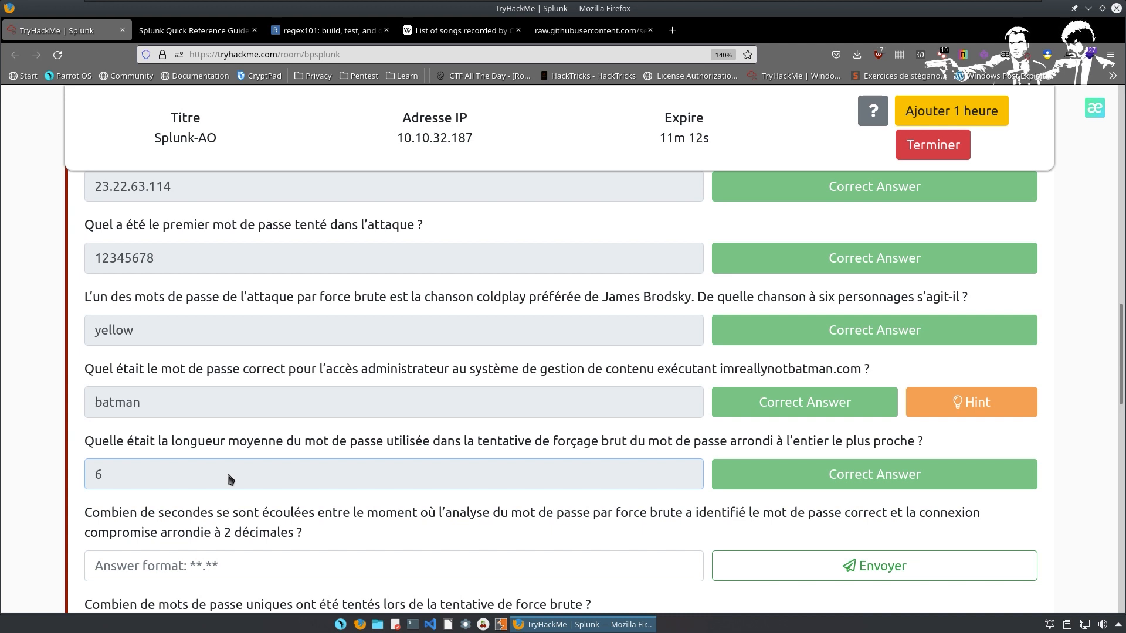
Go down to the seconds-elapsed question's answer field.
scroll(323, 352, down, 3)
scroll(323, 351, down, 2)
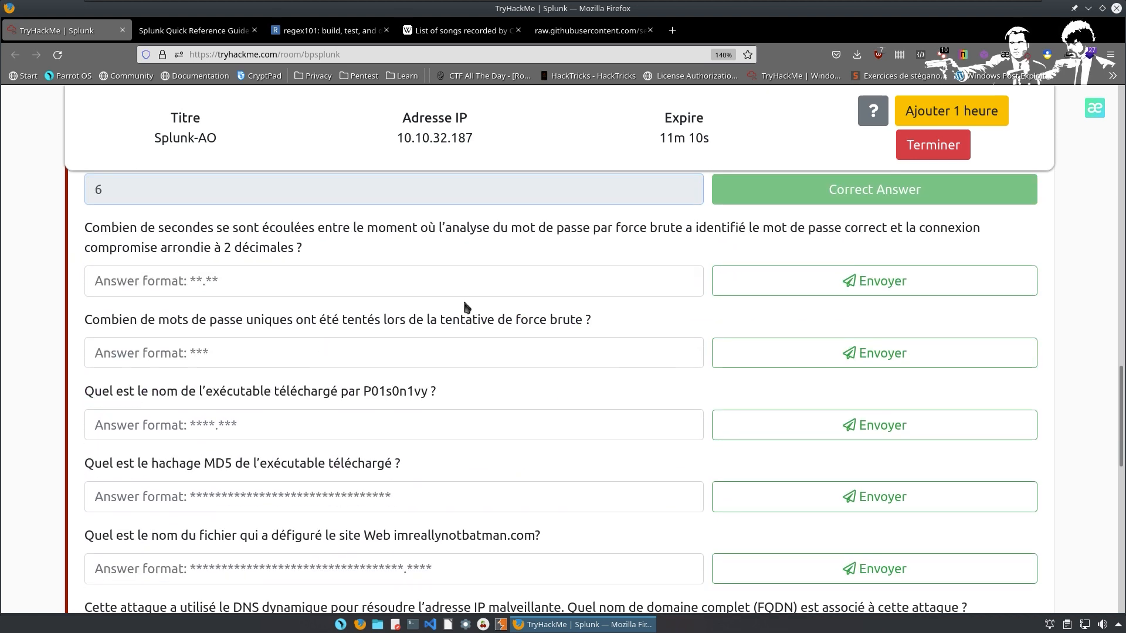
click(142, 288)
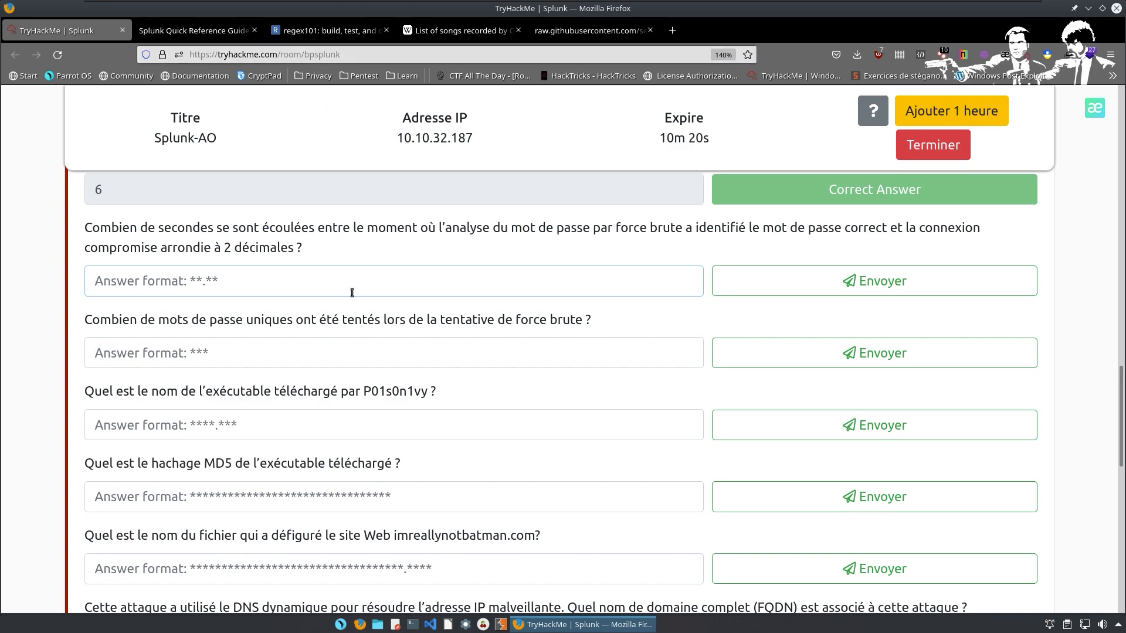
Strip the table, round, stats, eval and rex lines, leaving only the base search.
key(ctrl+super+Left)
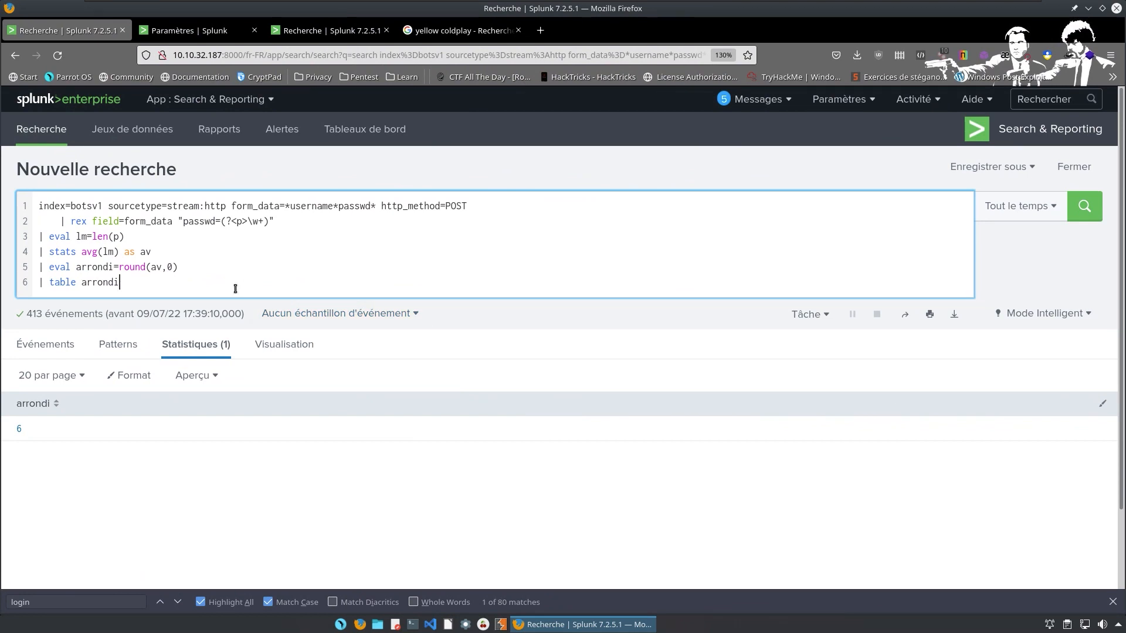
key(BackSpace)
key(BackSpace)
key(BackSpace)
key(BackSpace)
key(BackSpace)
key(BackSpace)
key(BackSpace)
key(BackSpace)
key(BackSpace)
key(BackSpace)
key(BackSpace)
key(BackSpace)
key(BackSpace)
key(BackSpace)
key(BackSpace)
key(BackSpace)
key(BackSpace)
key(BackSpace)
key(BackSpace)
key(BackSpace)
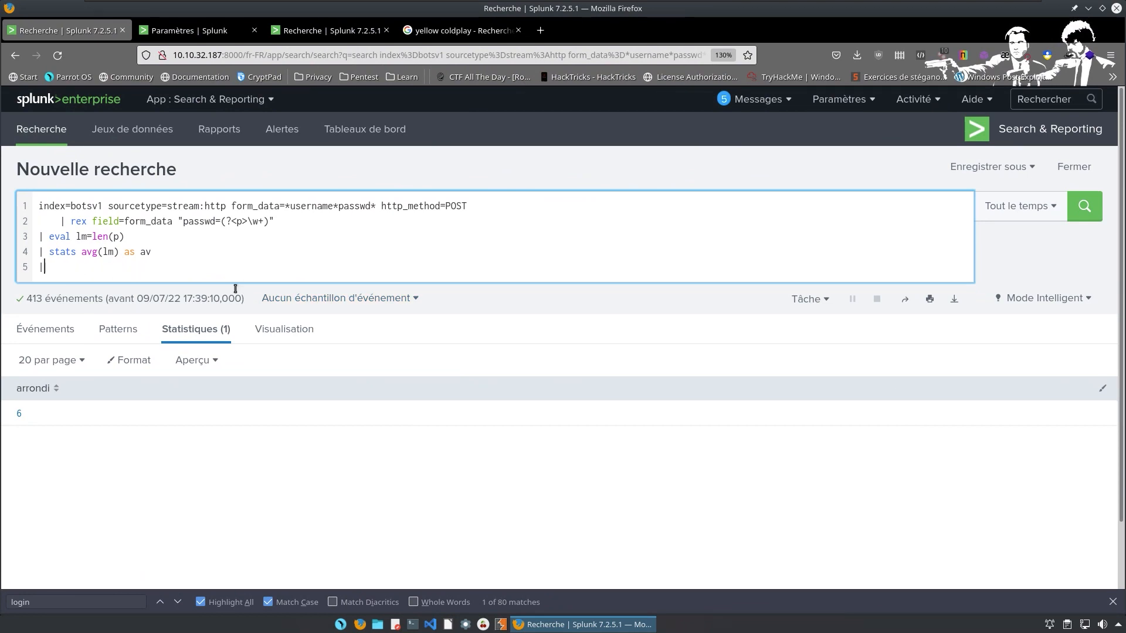
key(BackSpace)
key(BackSpace)
key(BackSpace)
key(BackSpace)
key(BackSpace)
key(BackSpace)
key(BackSpace)
key(BackSpace)
key(BackSpace)
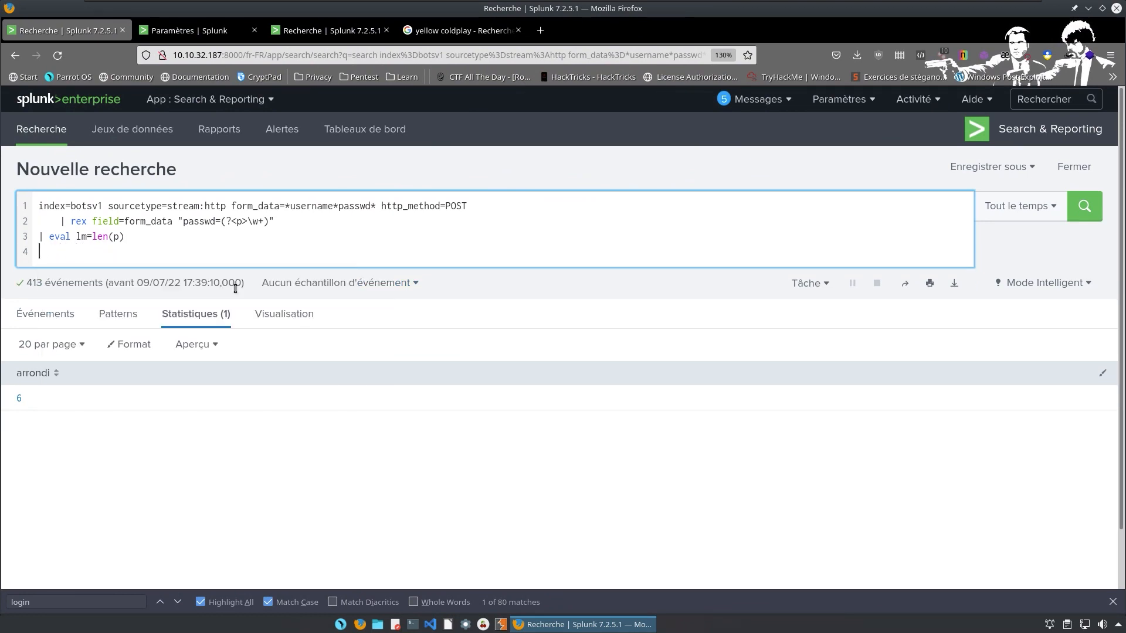
key(BackSpace)
key(BackSpace)
key(BackSpace)
key(BackSpace)
key(BackSpace)
key(BackSpace)
key(BackSpace)
key(BackSpace)
key(BackSpace)
key(BackSpace)
key(BackSpace)
key(BackSpace)
key(BackSpace)
key(BackSpace)
key(BackSpace)
key(BackSpace)
key(BackSpace)
key(BackSpace)
key(BackSpace)
key(BackSpace)
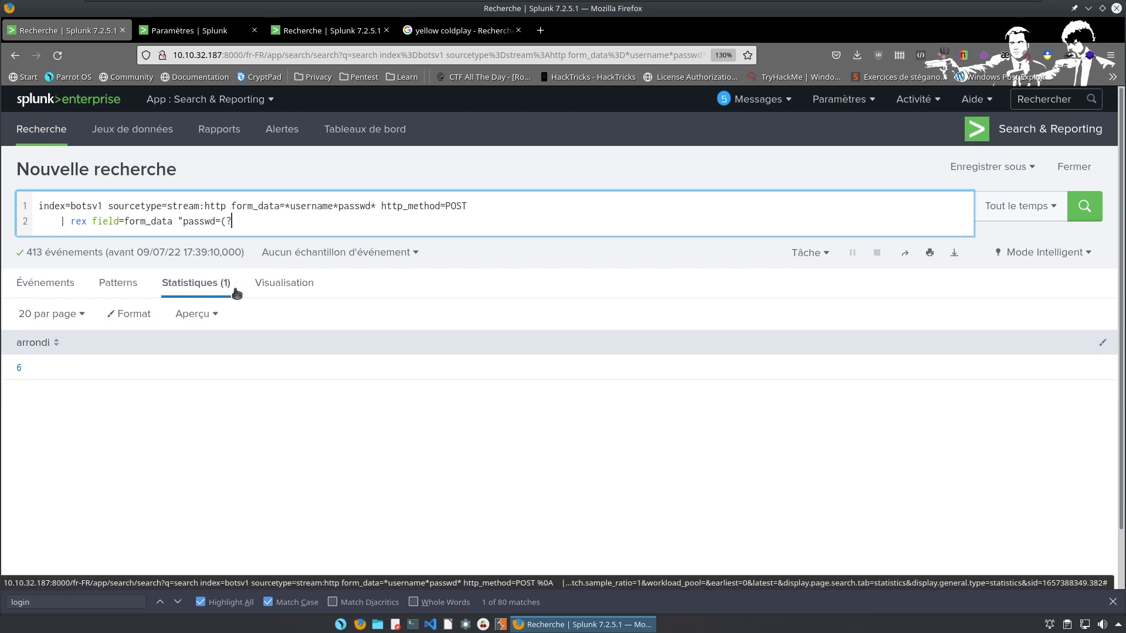
key(BackSpace)
key(BackSpace)
key(BackSpace)
key(BackSpace)
key(BackSpace)
key(BackSpace)
key(BackSpace)
key(BackSpace)
key(BackSpace)
key(BackSpace)
key(BackSpace)
key(BackSpace)
key(BackSpace)
key(BackSpace)
key(BackSpace)
key(BackSpace)
key(BackSpace)
key(BackSpace)
key(BackSpace)
key(BackSpace)
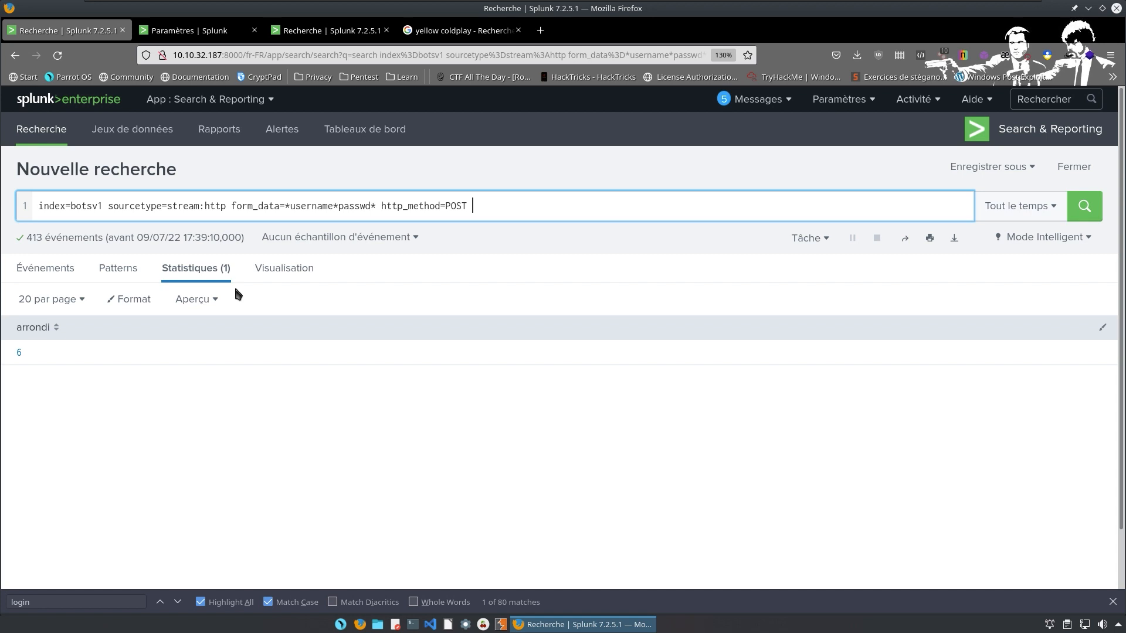
Add '| rex field=form_data "passwd=(?<toto>\w+)"' and begin another pipe line.
key(shift+Return)
text(| )
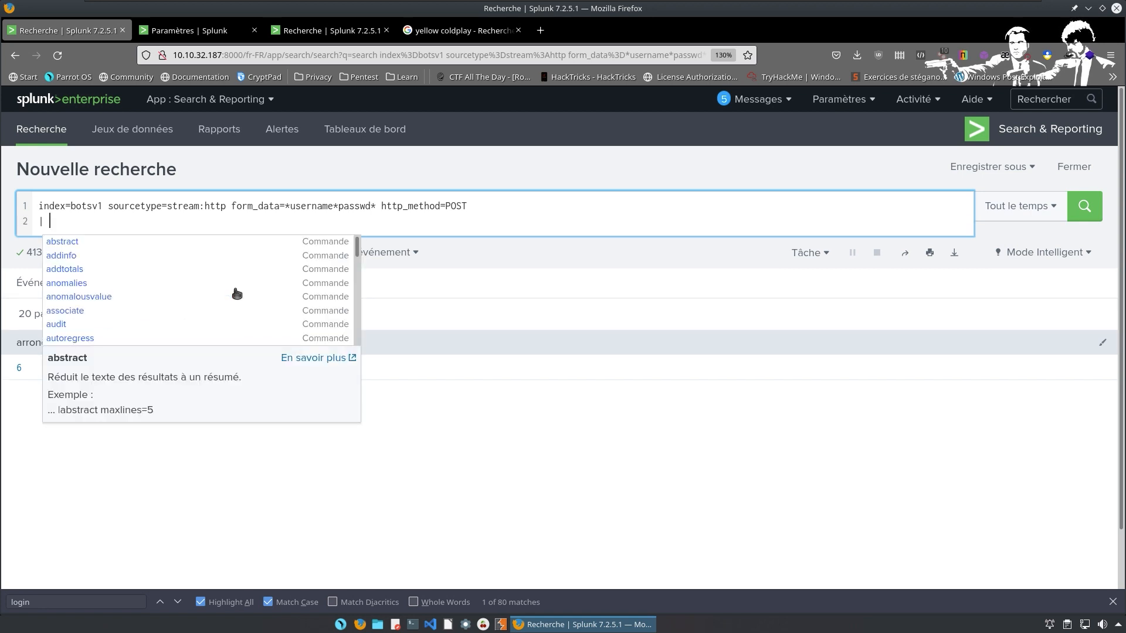
text(re)
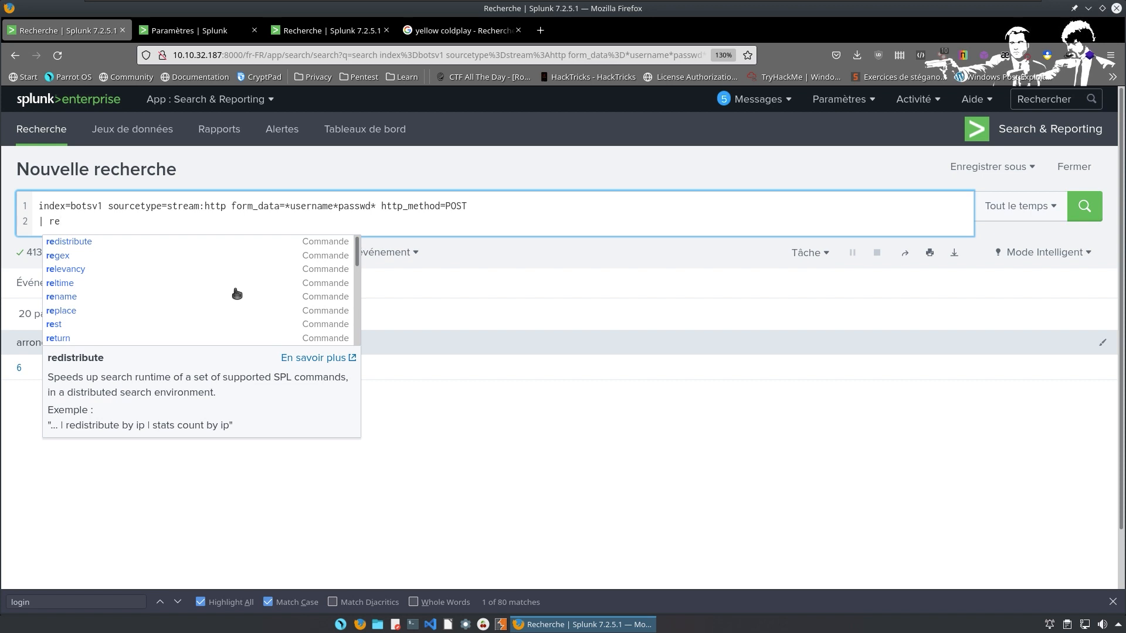
text(x fiel)
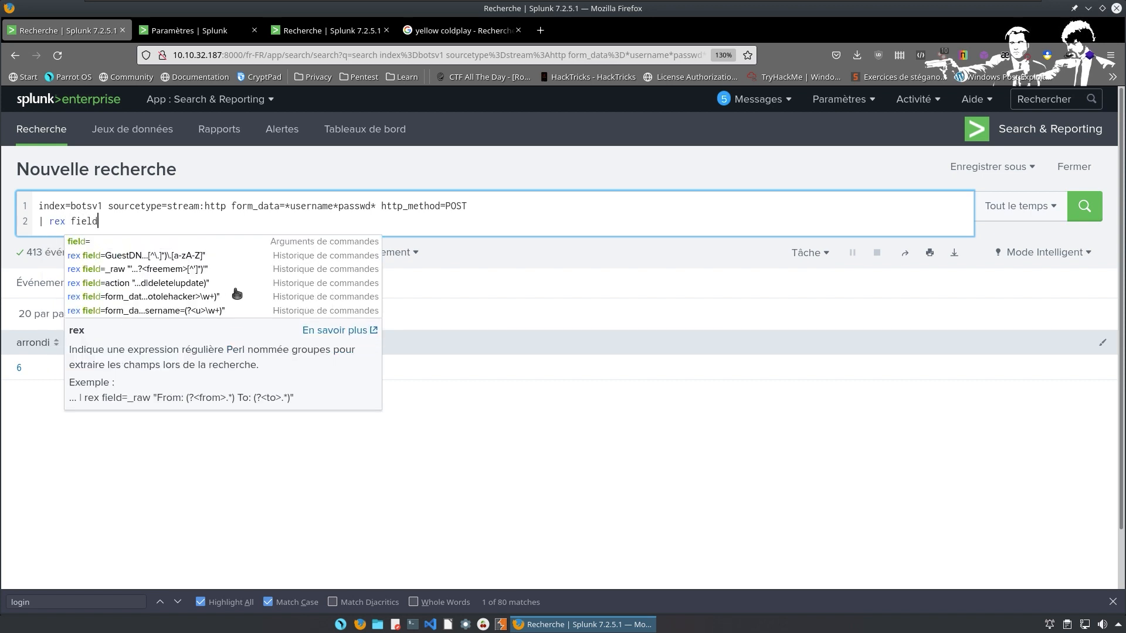
text(d=)
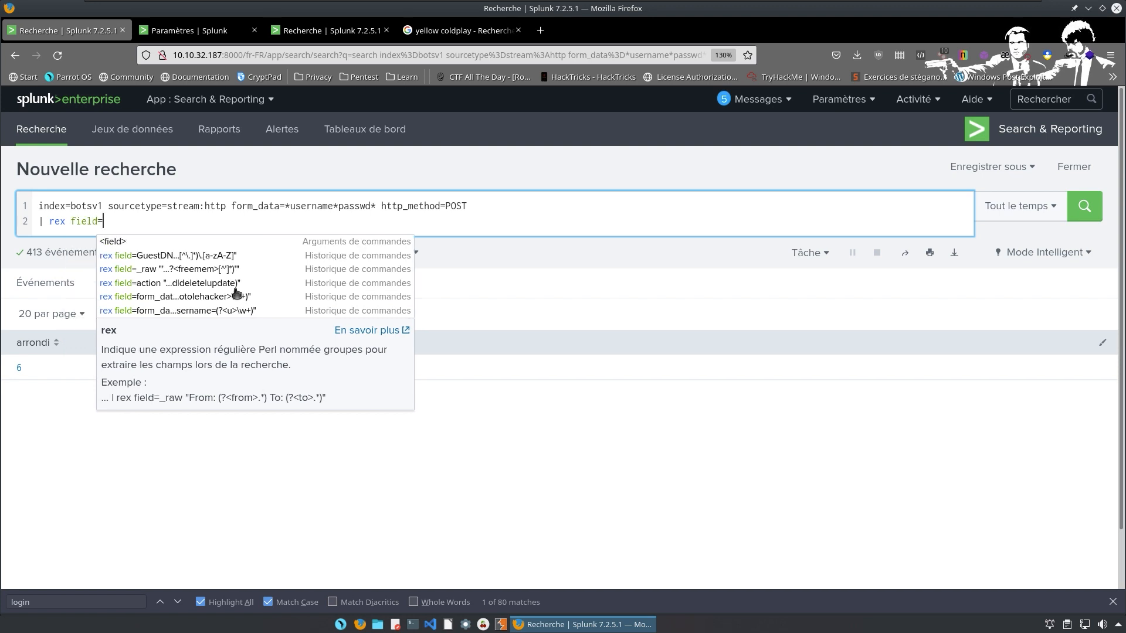
text(form_data)
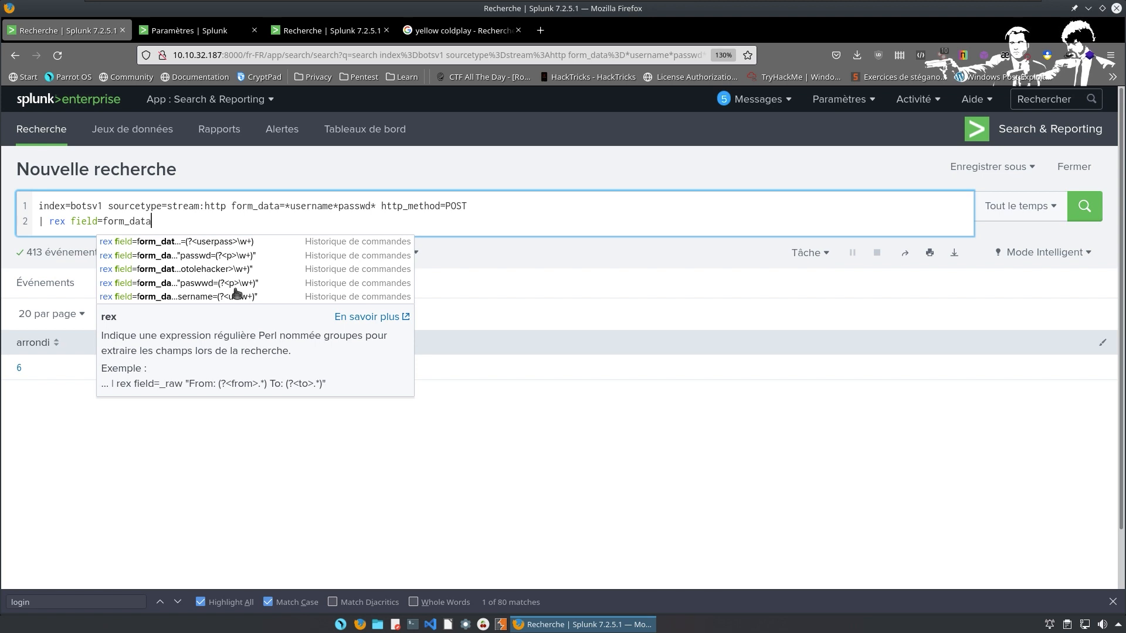
text( ")
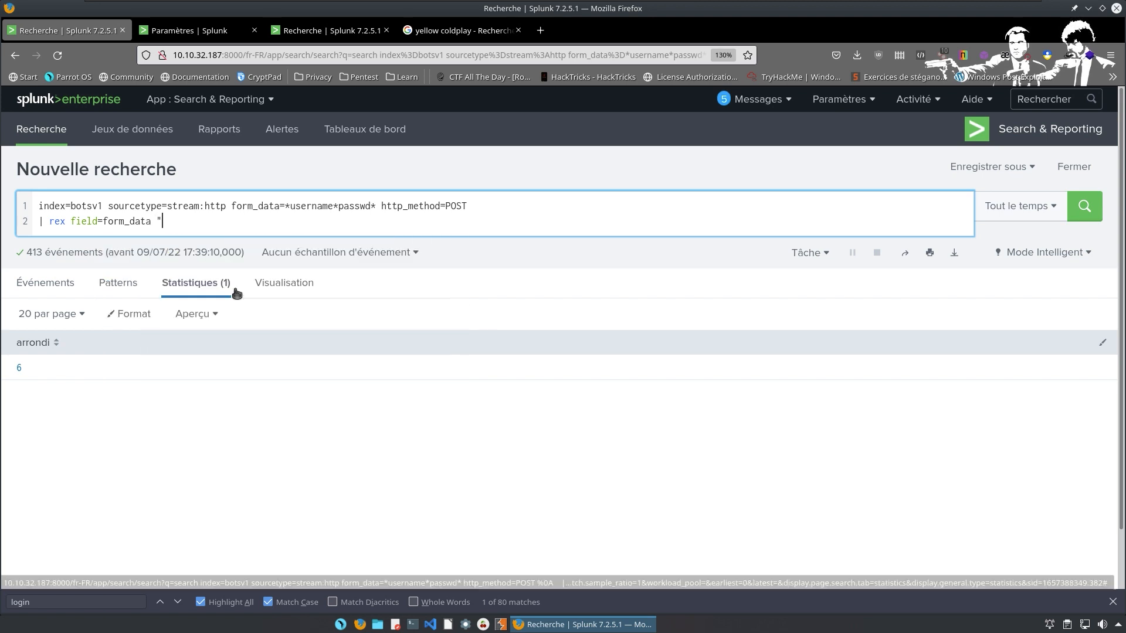
text(passwd)
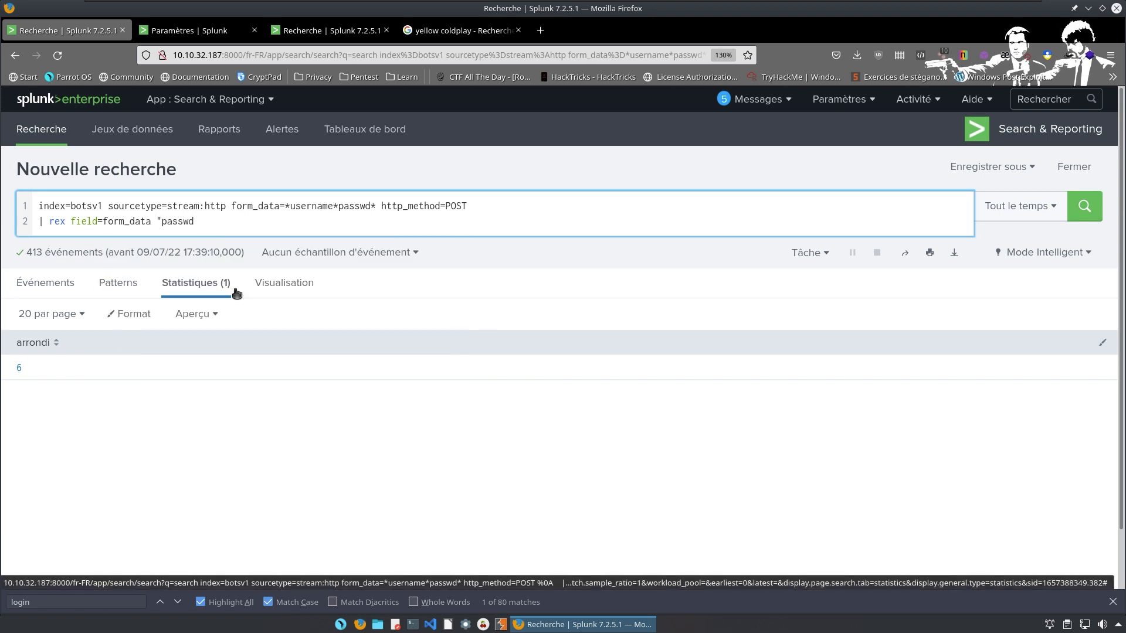
text(=(?<toto>\w+)")
key(shift+Return)
text(|)
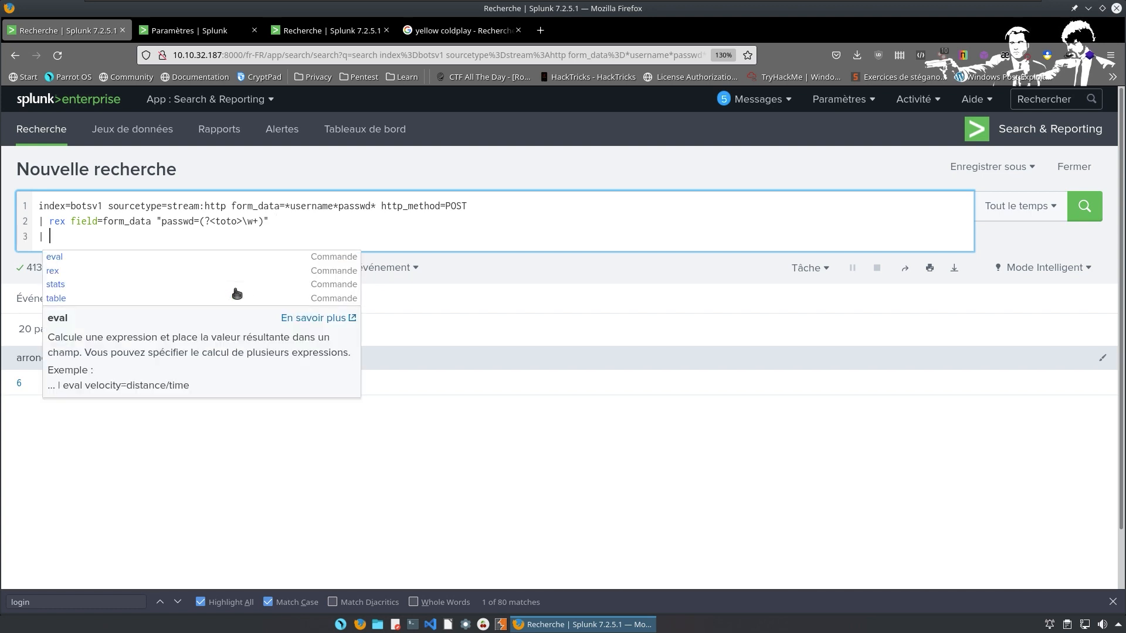
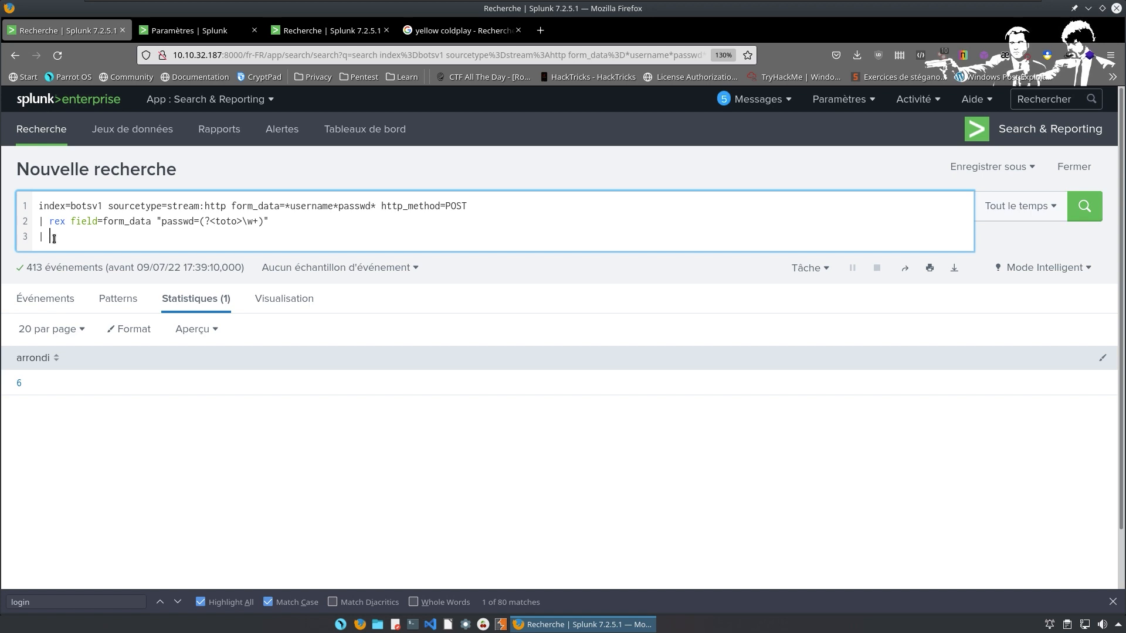
Type 'search' after the third-line pipe, following the rex extraction of passwd into toto.
text(search toto="batman)
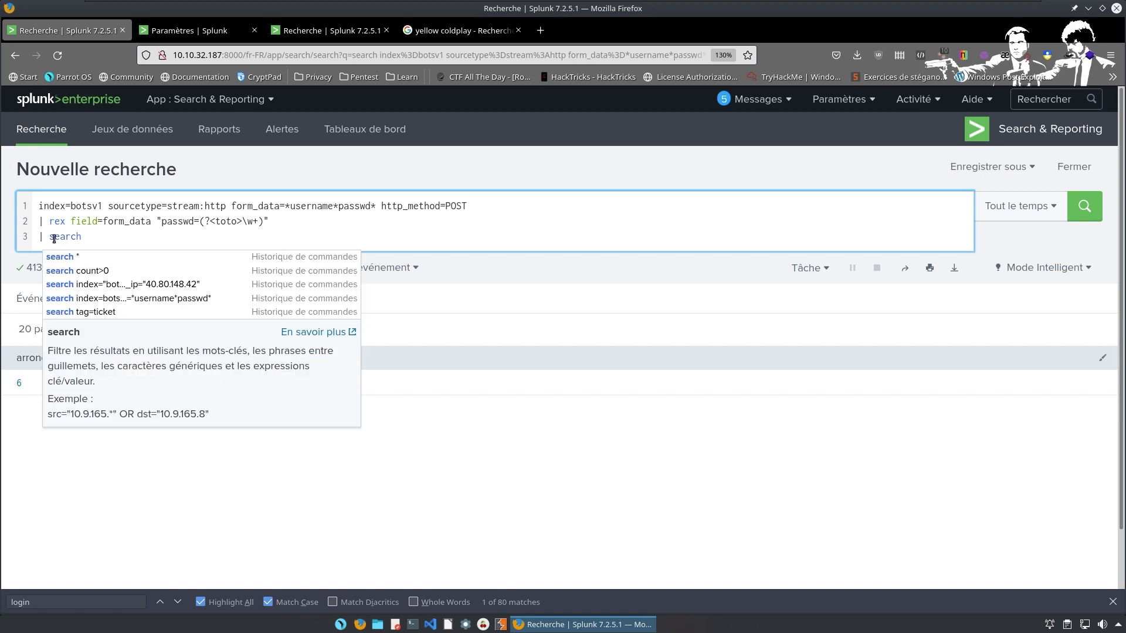
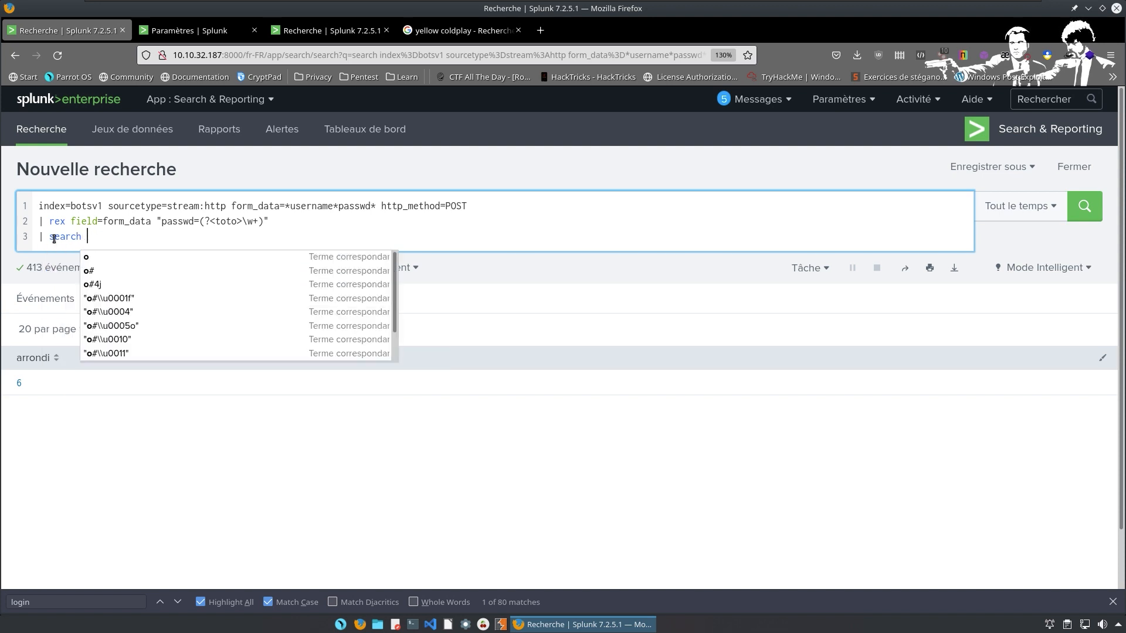
Filter on toto="batman", run it to get 2 events, and remove the stray semicolon.
text(toto=)
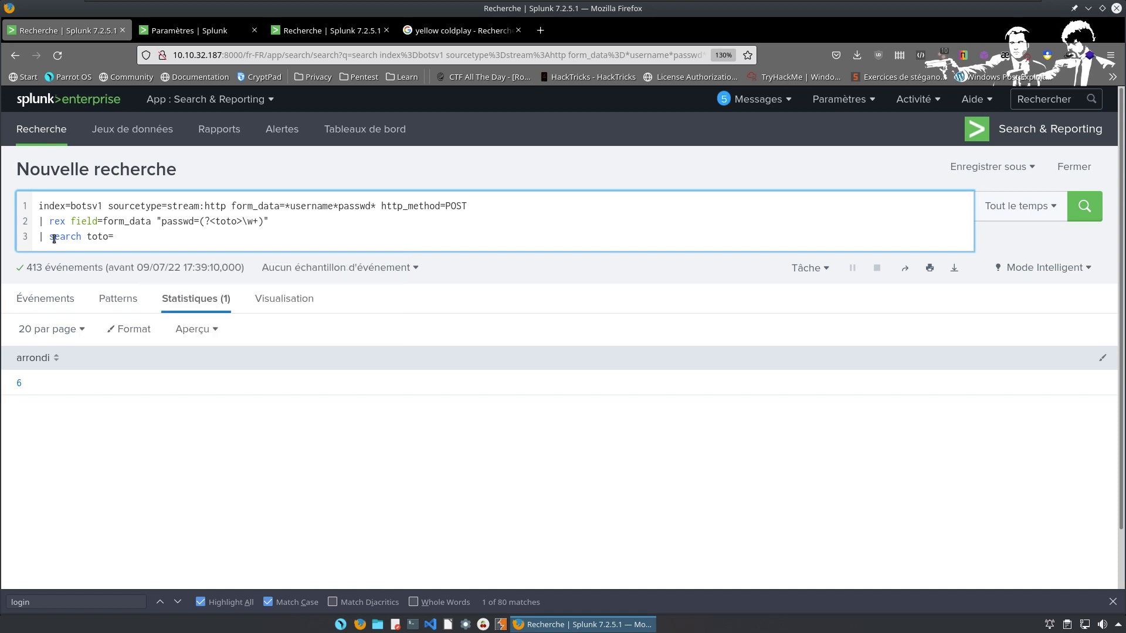
text("batman")
drag(215, 221, 242, 221)
click(157, 237)
key(Return)
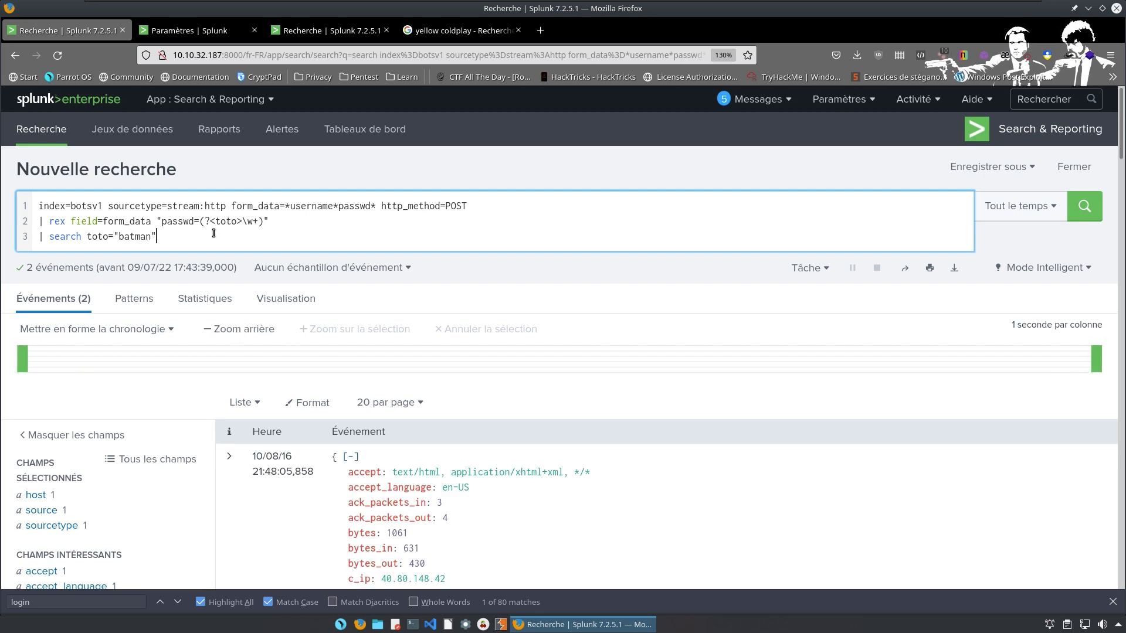
scroll(393, 319, down, 15)
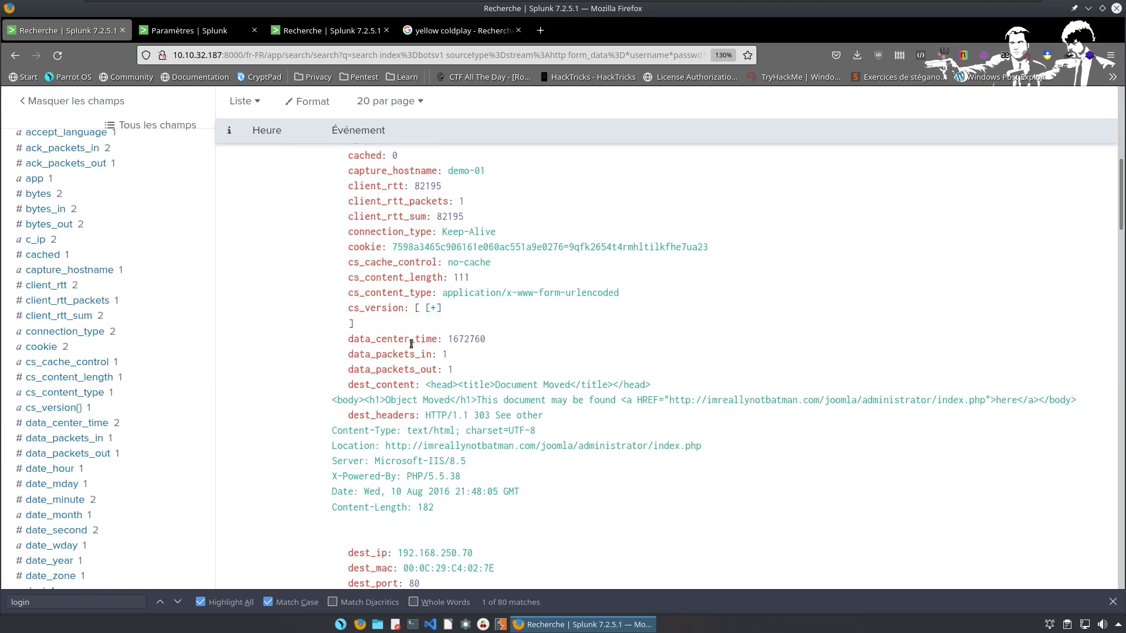
scroll(420, 353, down, 8)
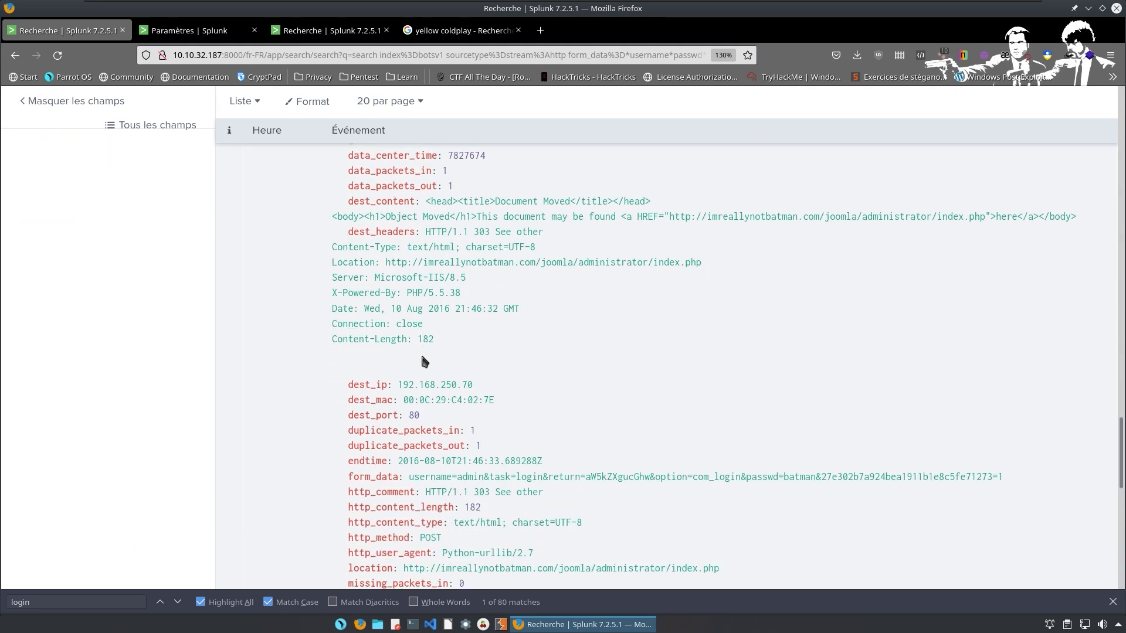
scroll(437, 361, up, 20)
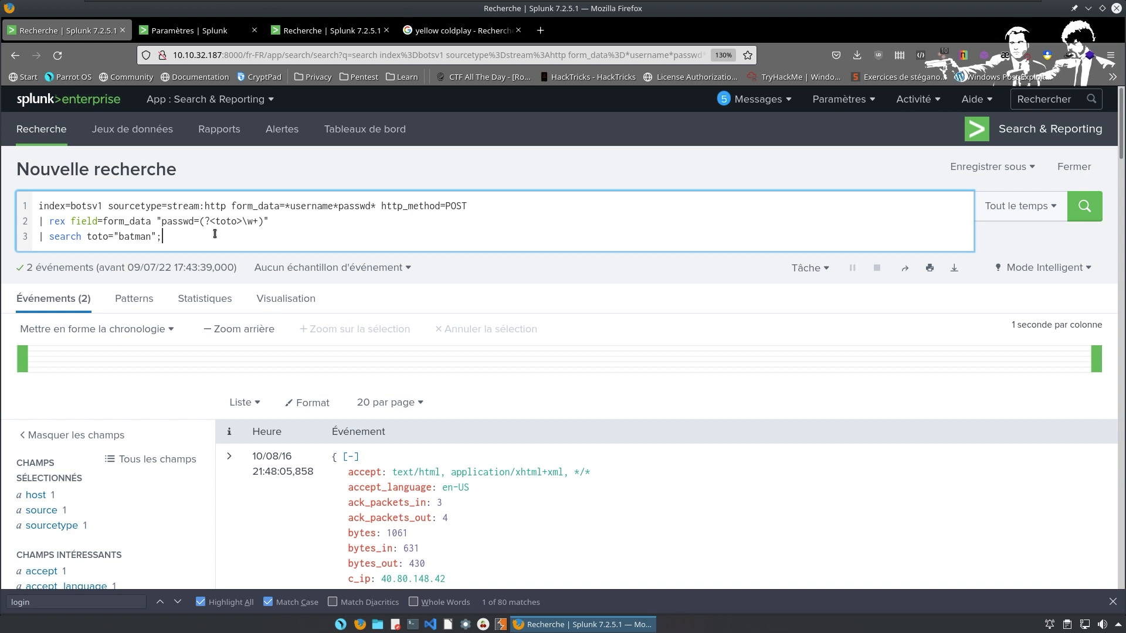
key(BackSpace)
Add the lines '| table _time, toto, src_ip' and '| sort by _time', correcting typos.
text(|)
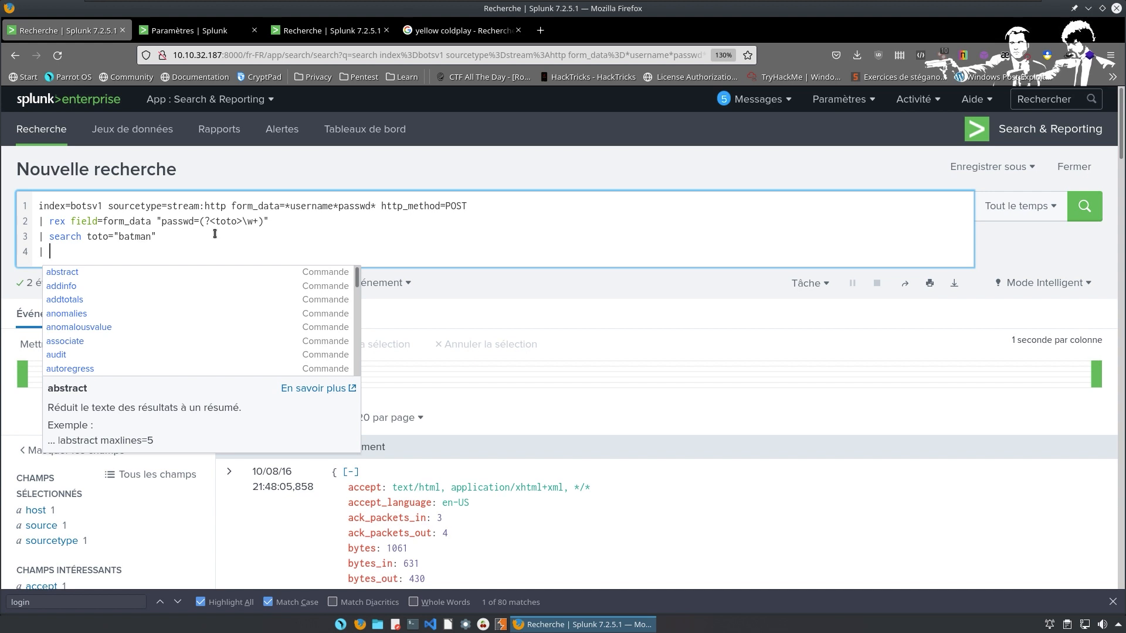
text( table)
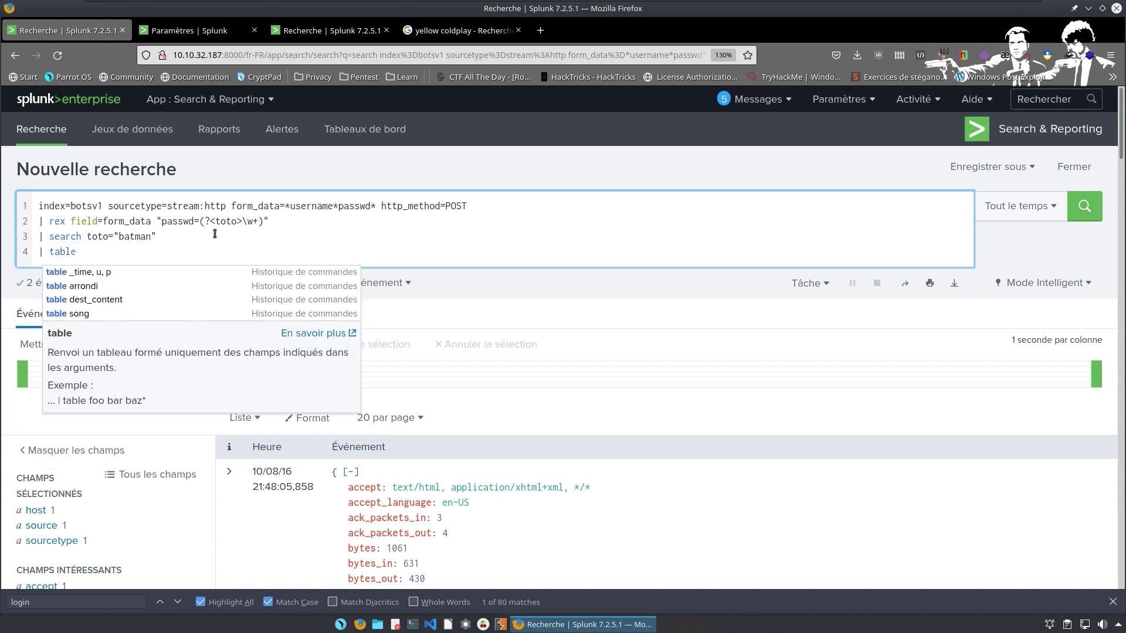
text( _time)
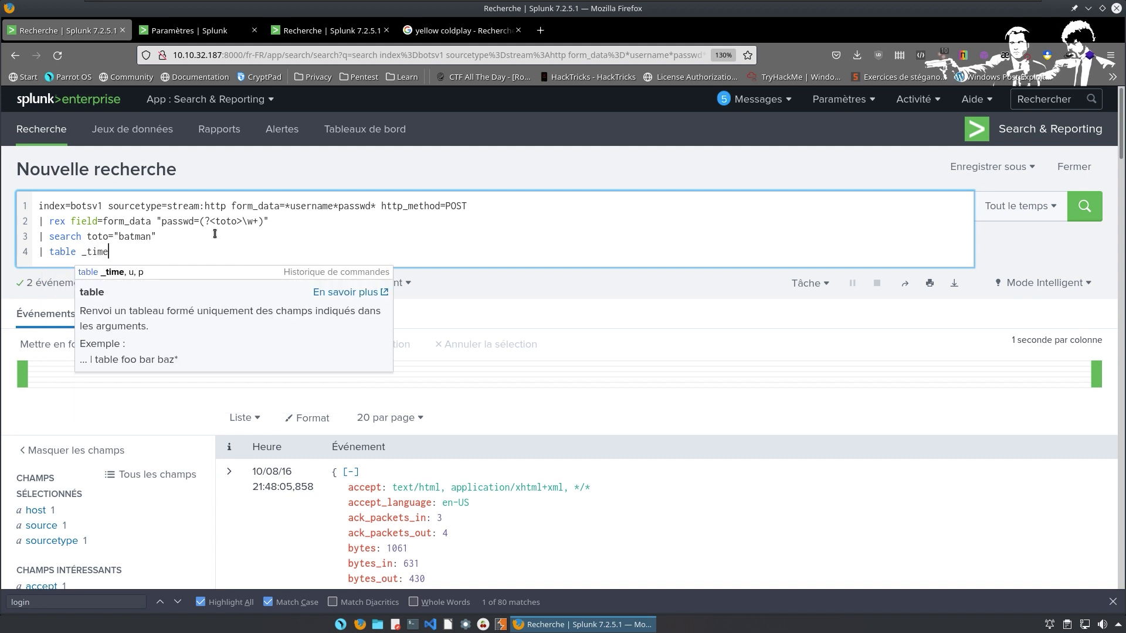
text(, )
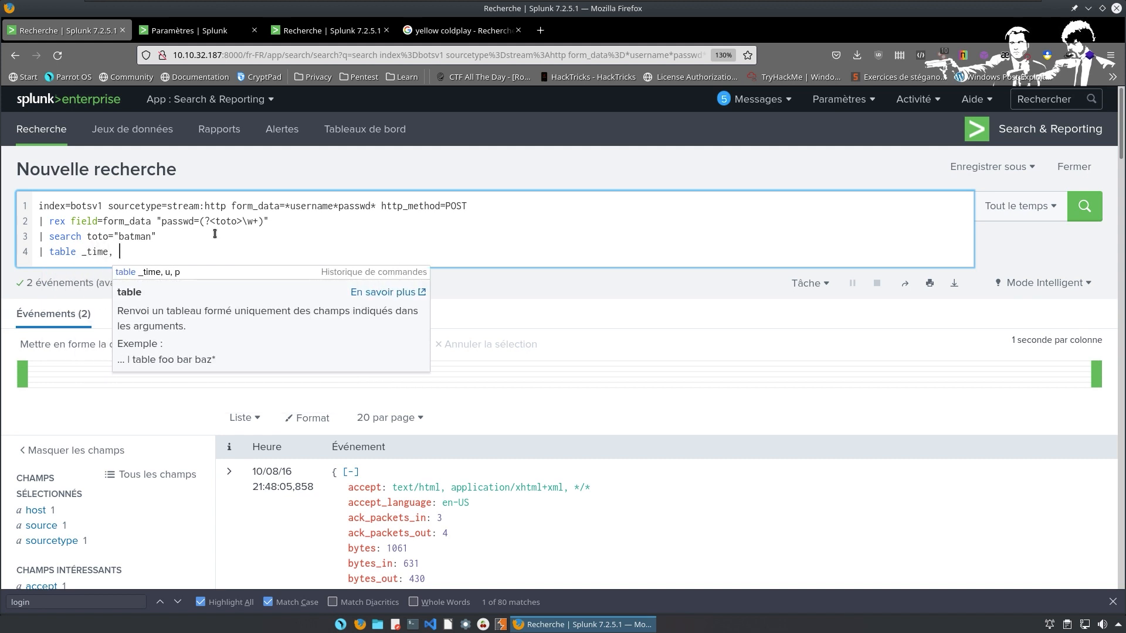
text(toto,)
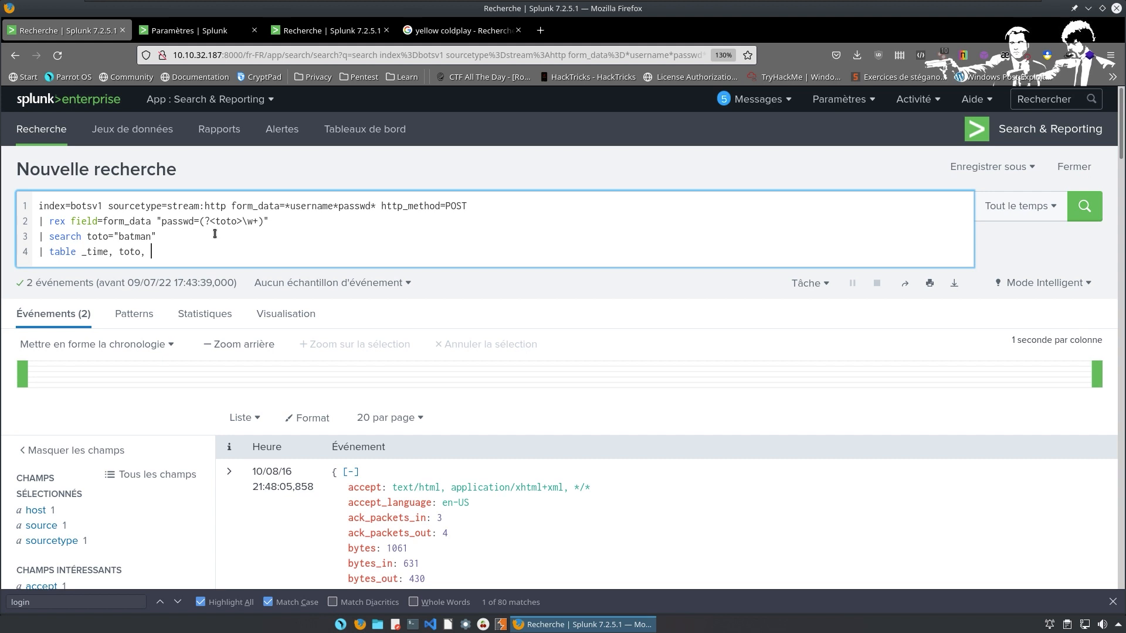
text(sec)
key(BackSpace)
text(c_u)
text(p)
text( |)
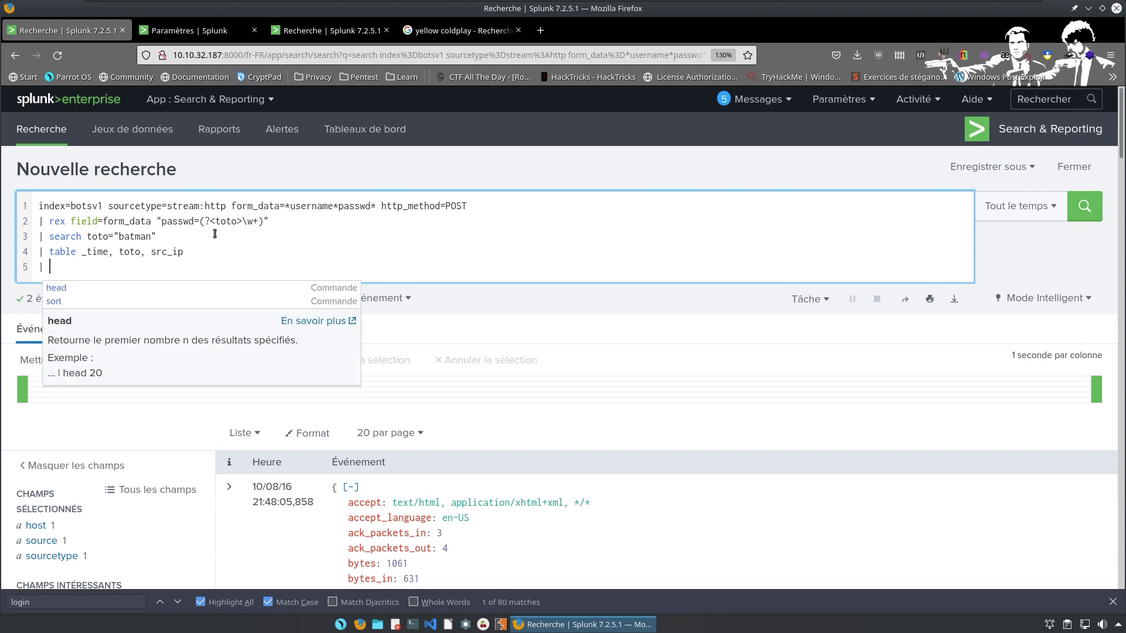
text(sort)
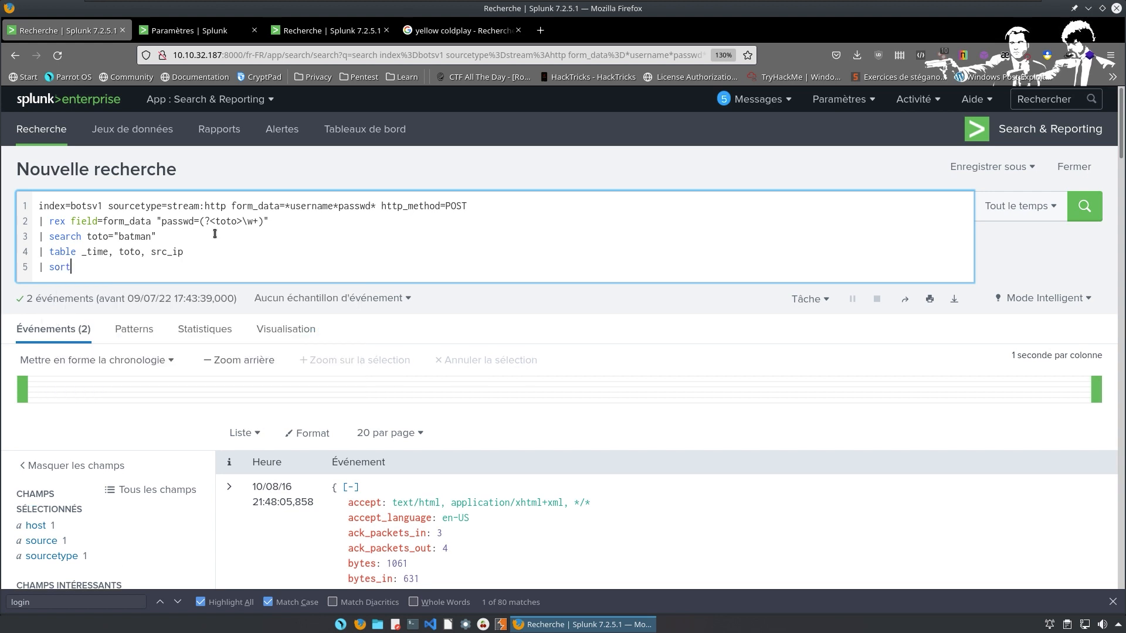
text( by tu)
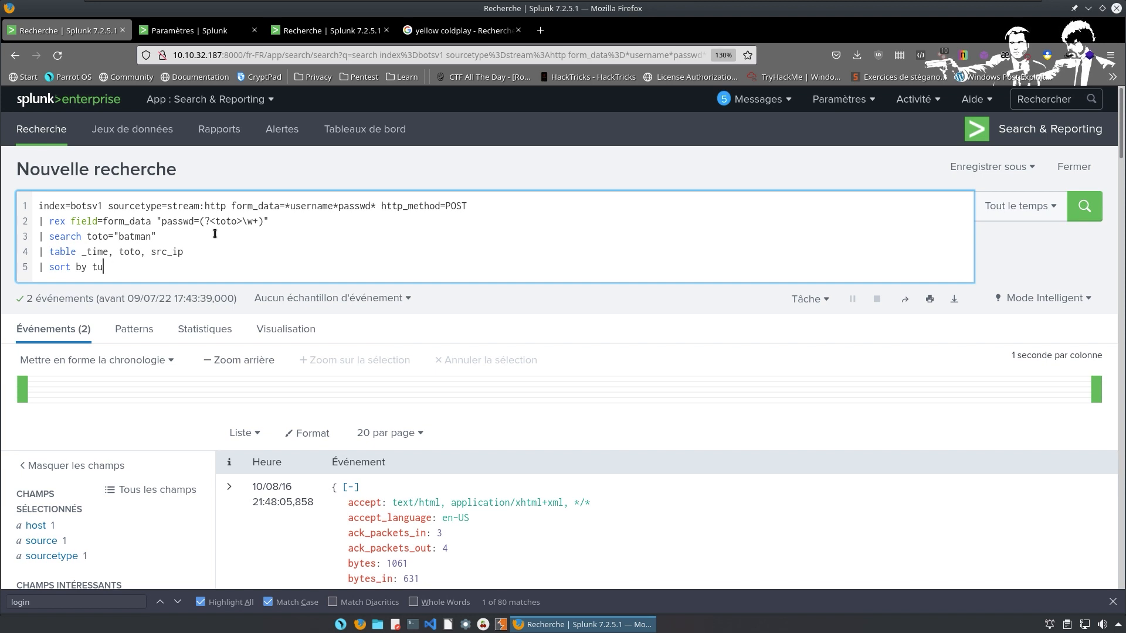
key(BackSpace)
text(ime)
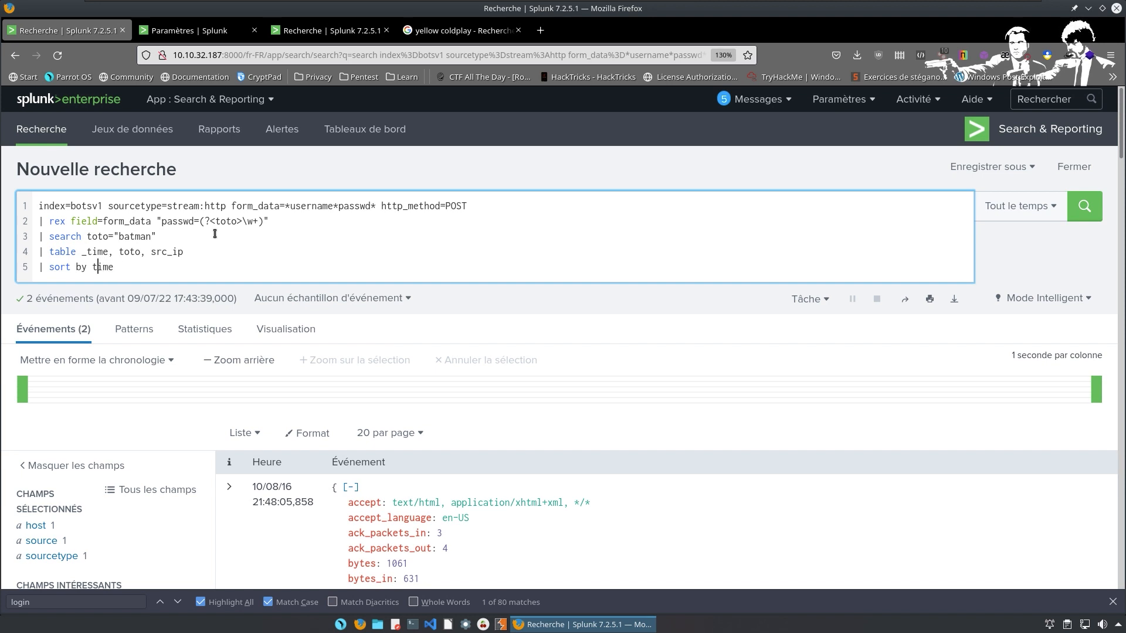
key(Left)
text(-)
key(BackSpace)
text(_)
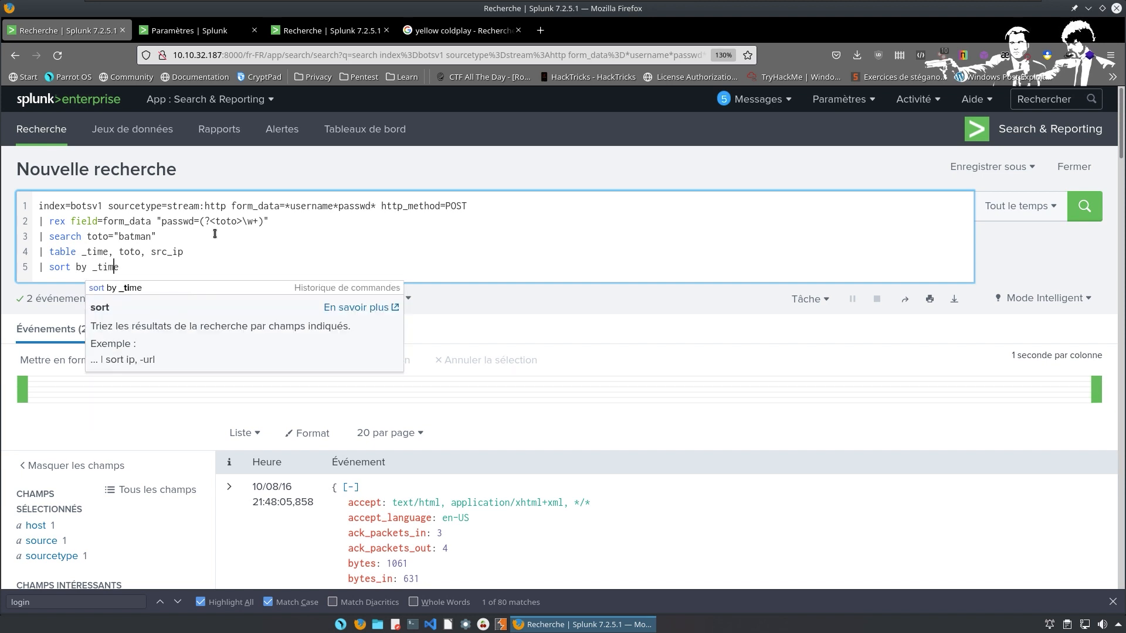
key(End)
Run the sorted search, showing batman rows from 23.22.63.114 and 40.80.148.42.
key(Return)
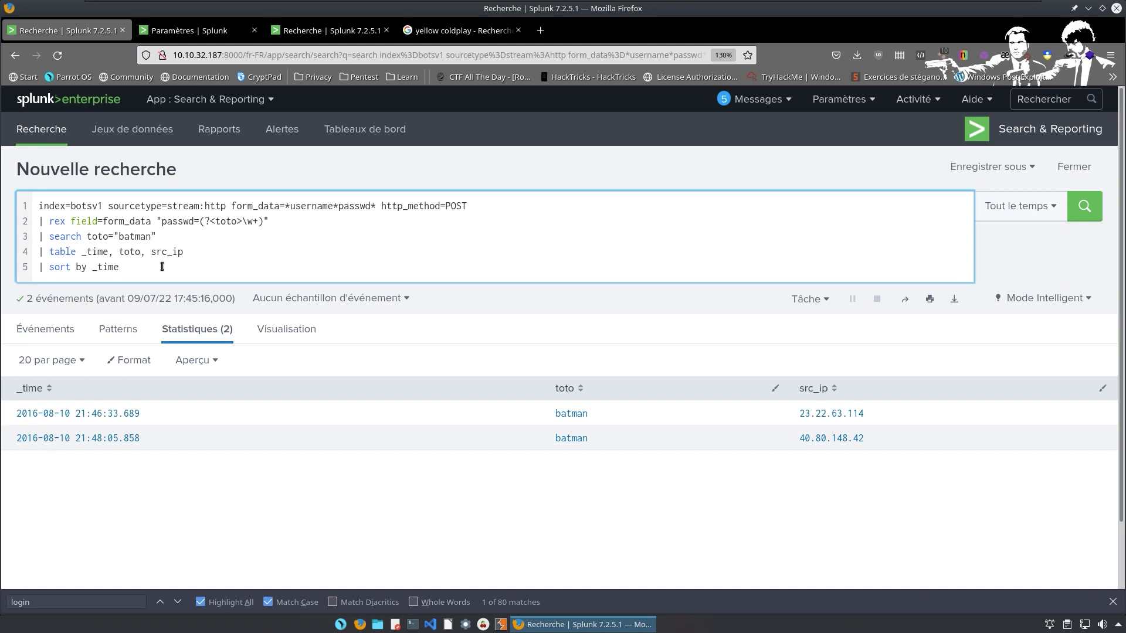
Erase the sort and table lines along with the search filter.
key(BackSpace)
key(BackSpace)
key(BackSpace)
key(BackSpace)
key(BackSpace)
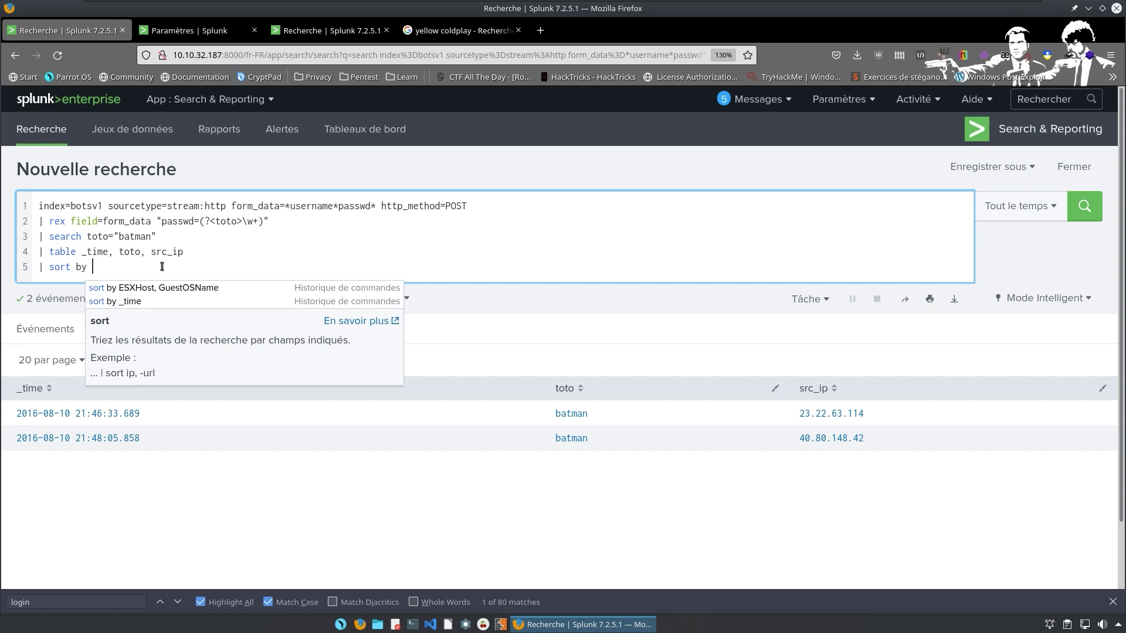
key(BackSpace)
key(BackSpace)
key(BackSpace)
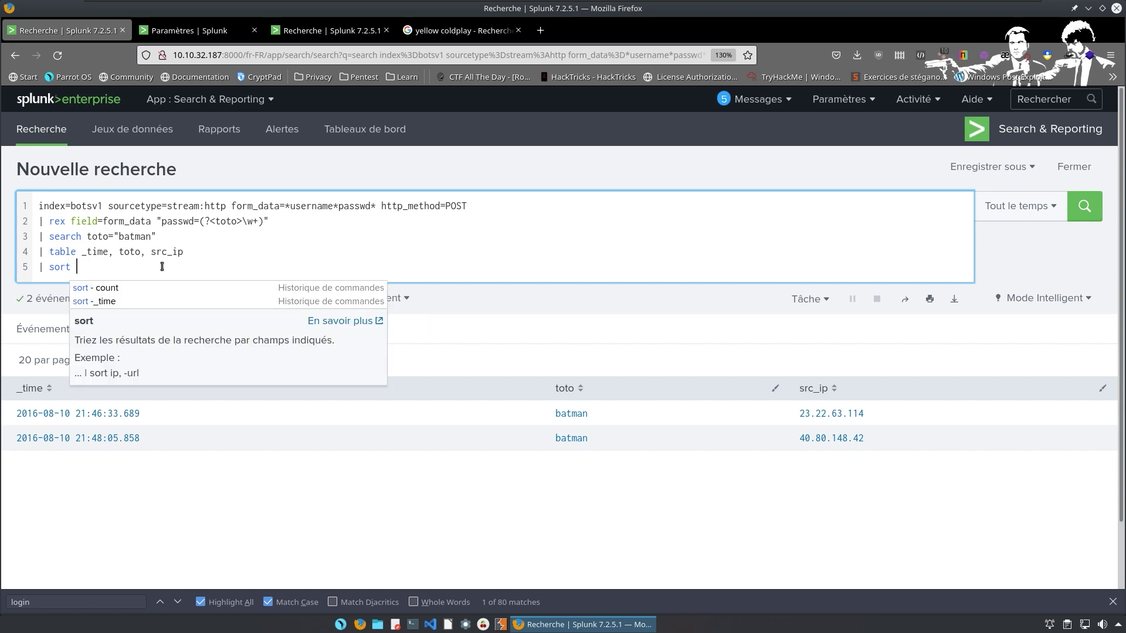
key(BackSpace)
key(BackSpace)
key(BackSpace)
key(BackSpace)
key(BackSpace)
key(BackSpace)
key(BackSpace)
key(BackSpace)
key(BackSpace)
key(BackSpace)
key(BackSpace)
key(BackSpace)
key(BackSpace)
key(BackSpace)
key(BackSpace)
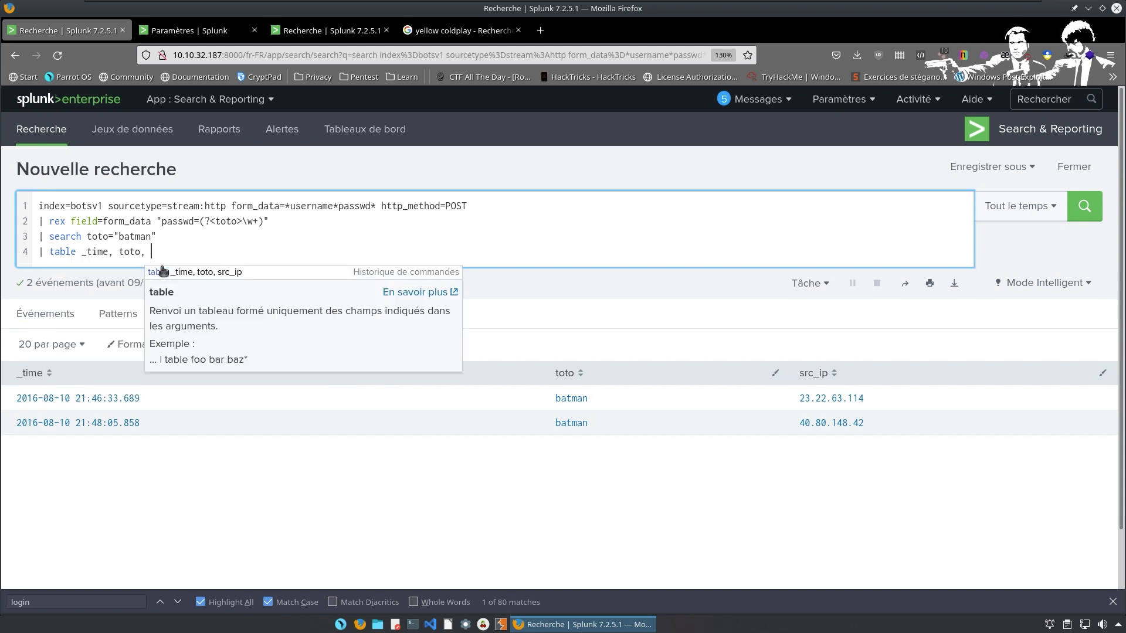
key(BackSpace)
key(BackSpace)
key(BackSpace)
key(BackSpace)
key(BackSpace)
key(BackSpace)
key(BackSpace)
key(BackSpace)
key(BackSpace)
key(BackSpace)
key(BackSpace)
key(BackSpace)
key(BackSpace)
key(BackSpace)
key(BackSpace)
key(BackSpace)
key(BackSpace)
key(BackSpace)
key(BackSpace)
key(BackSpace)
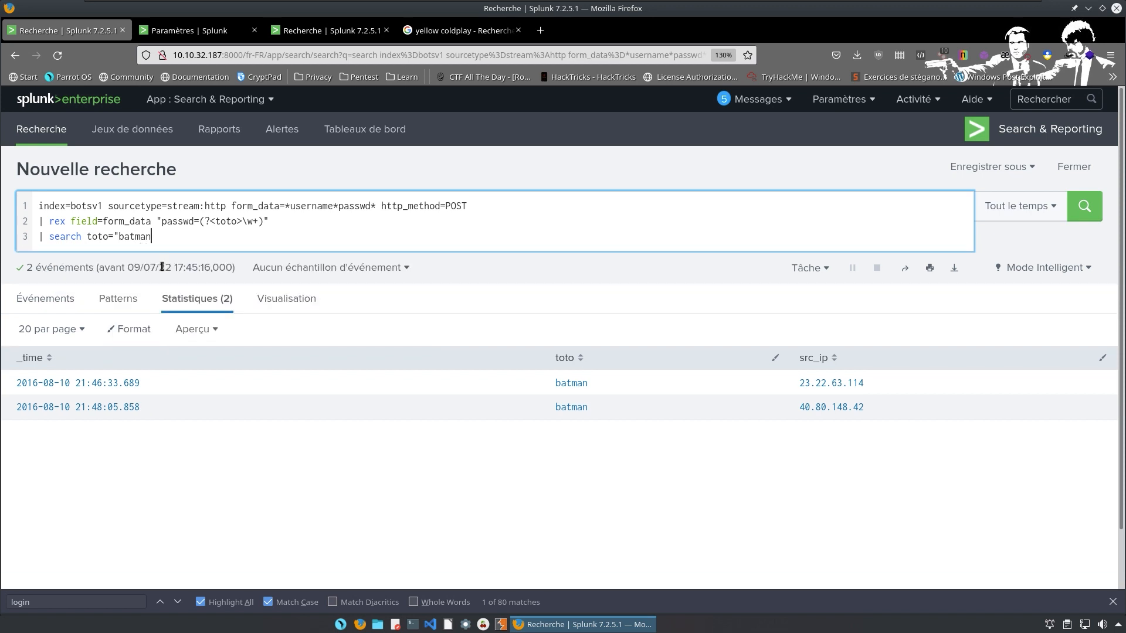
key(BackSpace)
key(BackSpace)
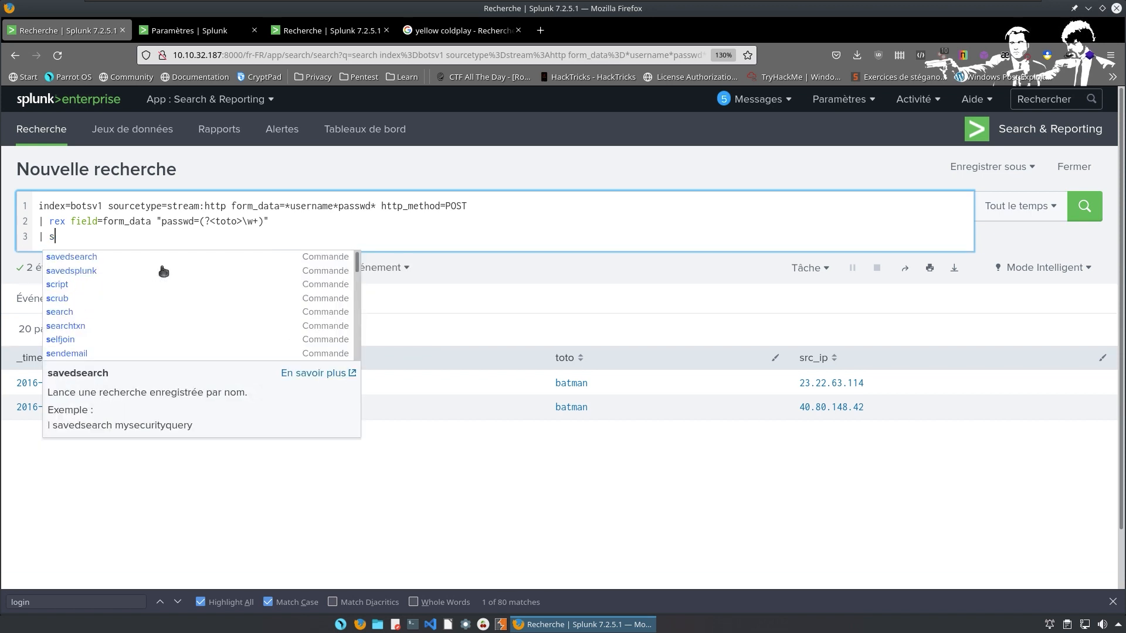
key(BackSpace)
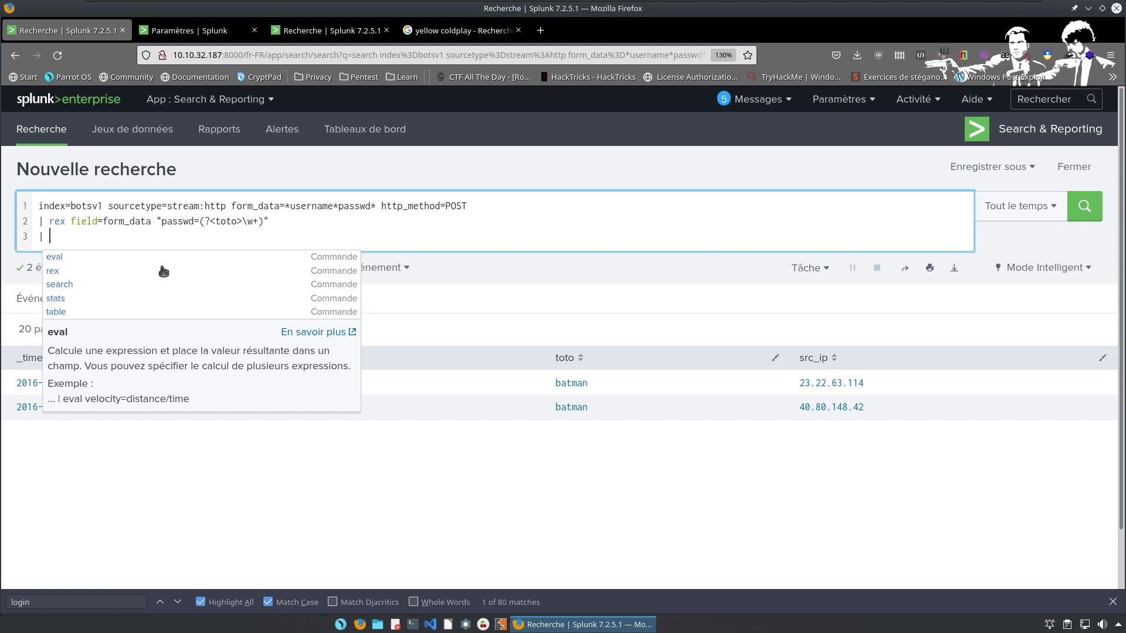
Retype 'search toto="batman"' and start a new pipe line below it.
text(search)
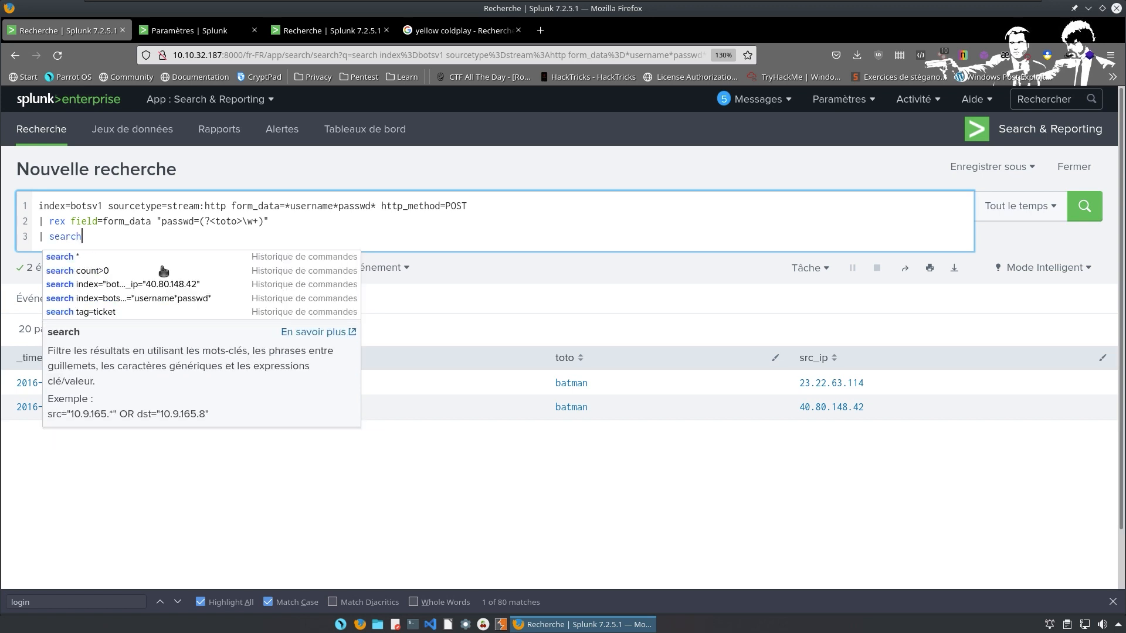
text( toto)
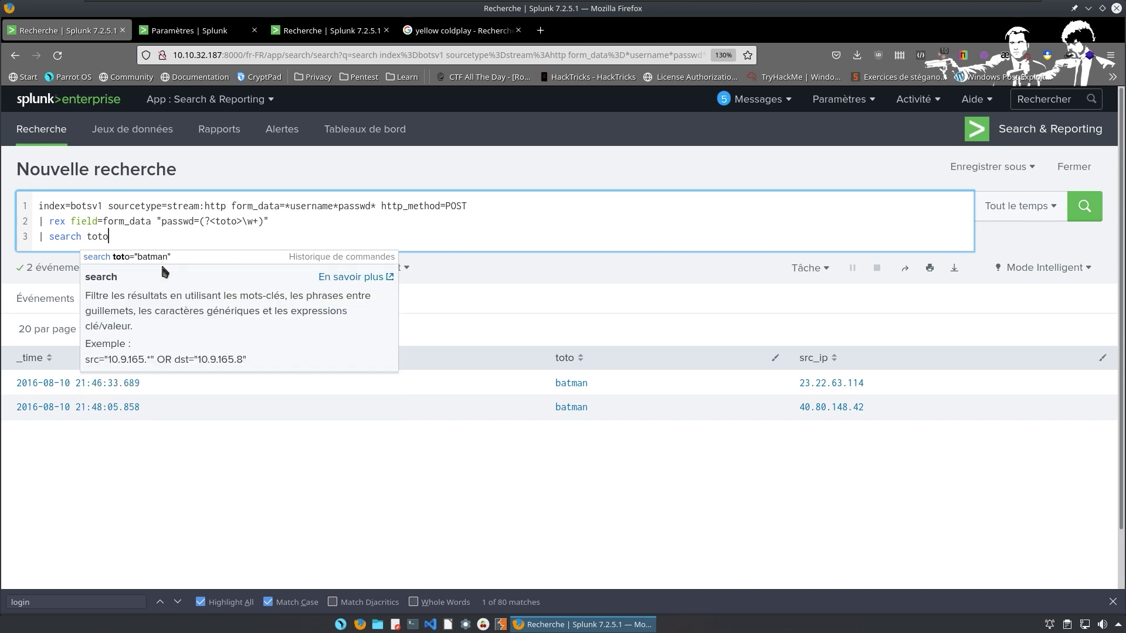
text(=)
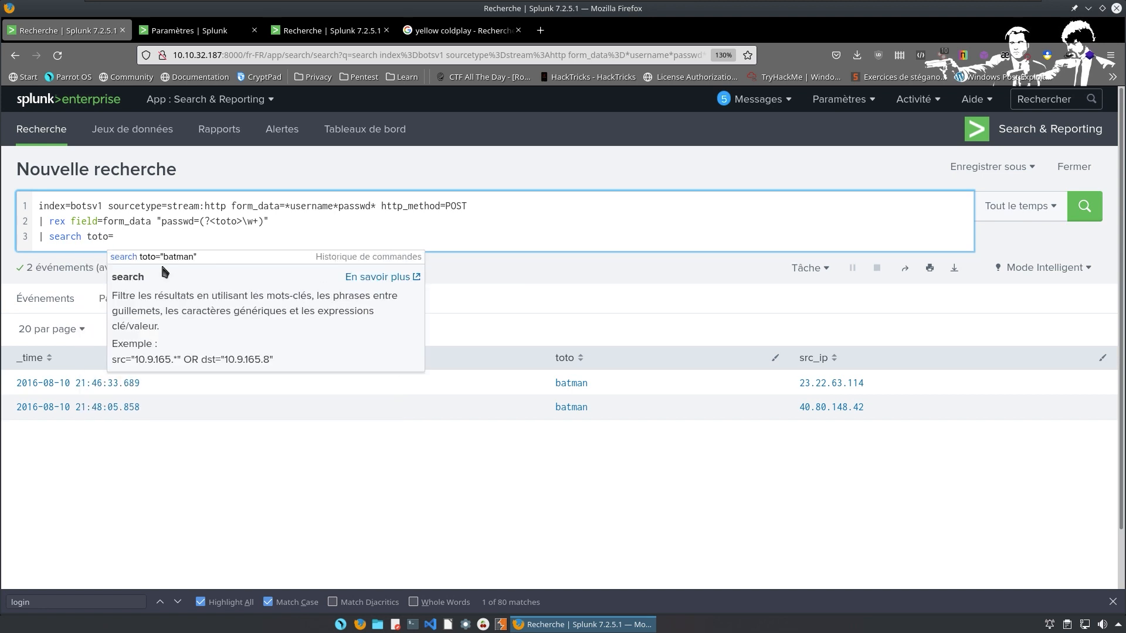
text("ba)
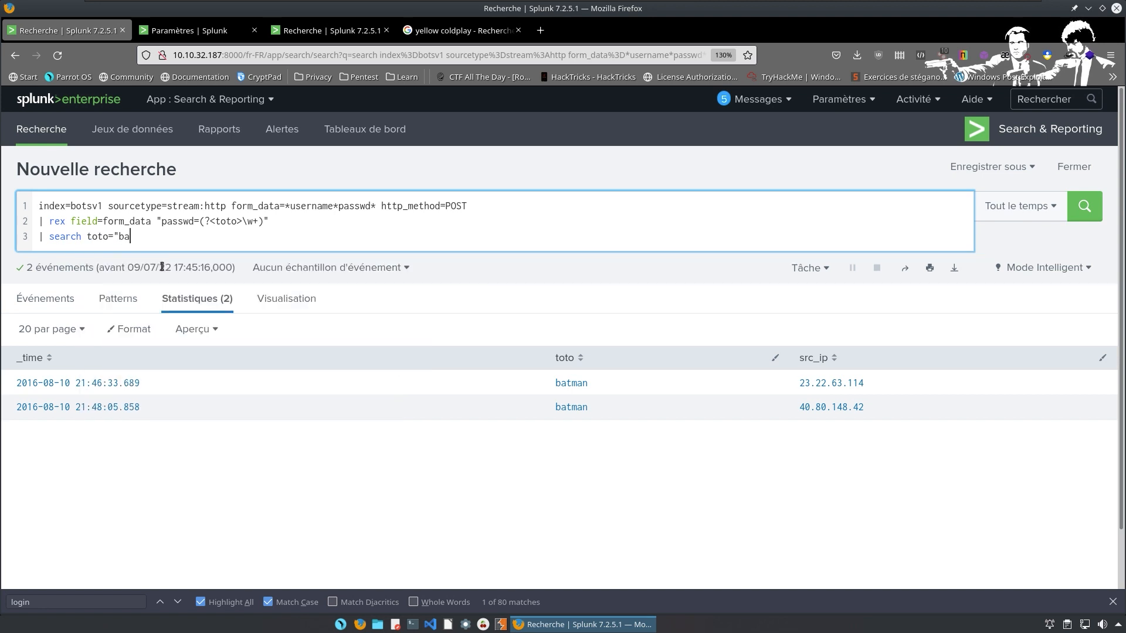
text(tman")
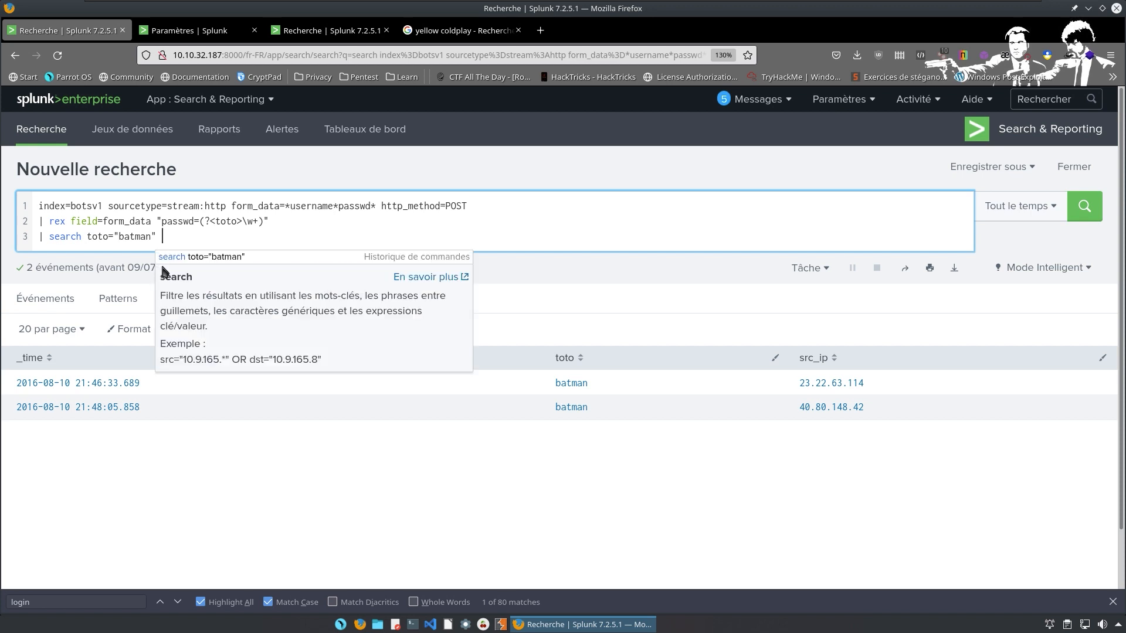
key(shift+Return)
text(|)
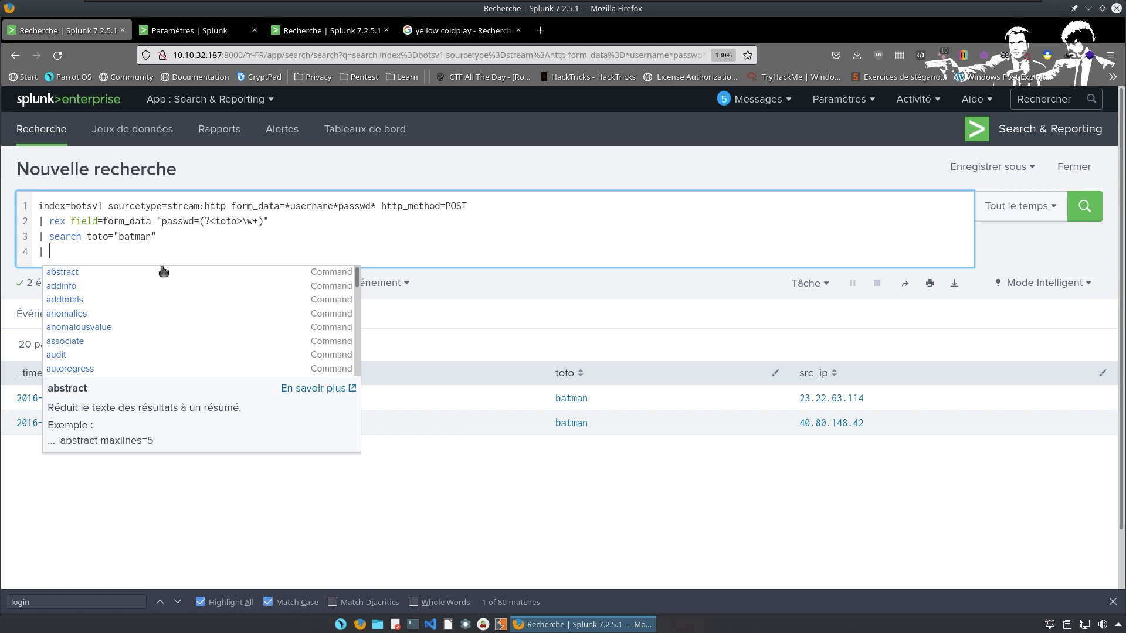
Add a '| transaction toto' line to the query.
text(transat)
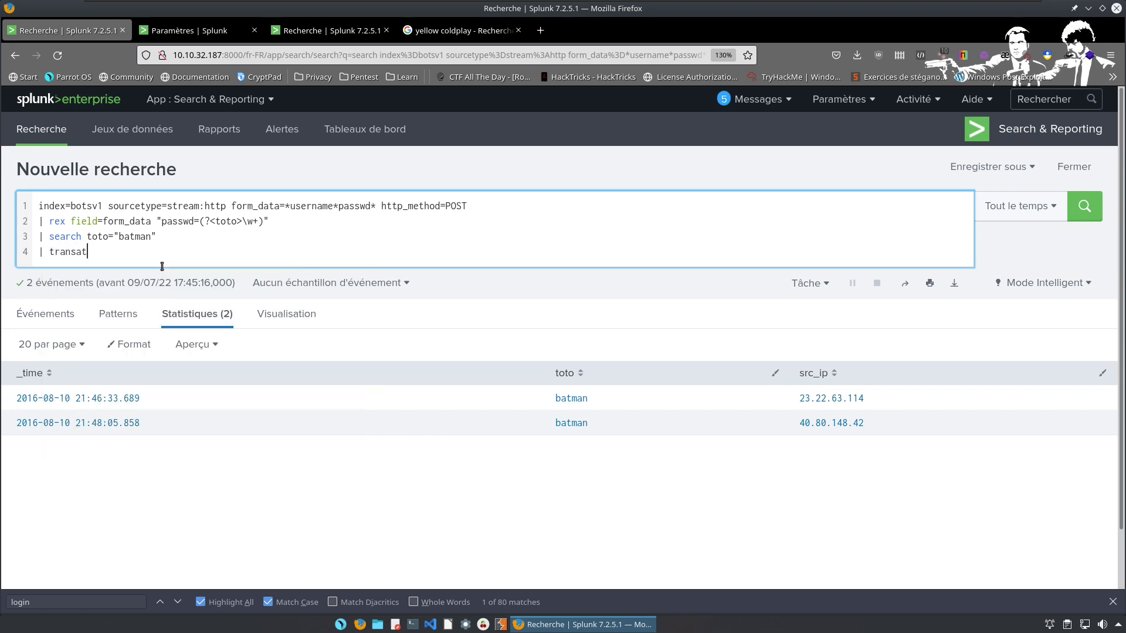
key(BackSpace)
text(ction totoleha)
key(BackSpace)
key(BackSpace)
key(BackSpace)
key(BackSpace)
click(215, 221)
click(191, 254)
Add the line '| eval dec=round(dec,2)' beneath the transaction line.
text(|)
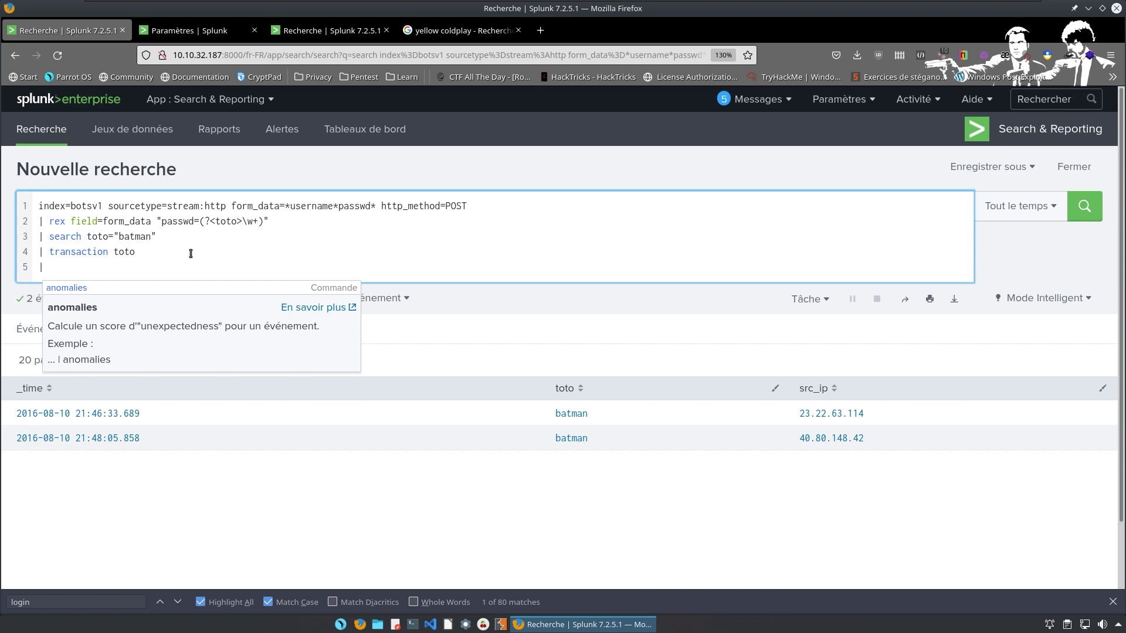
text(eval)
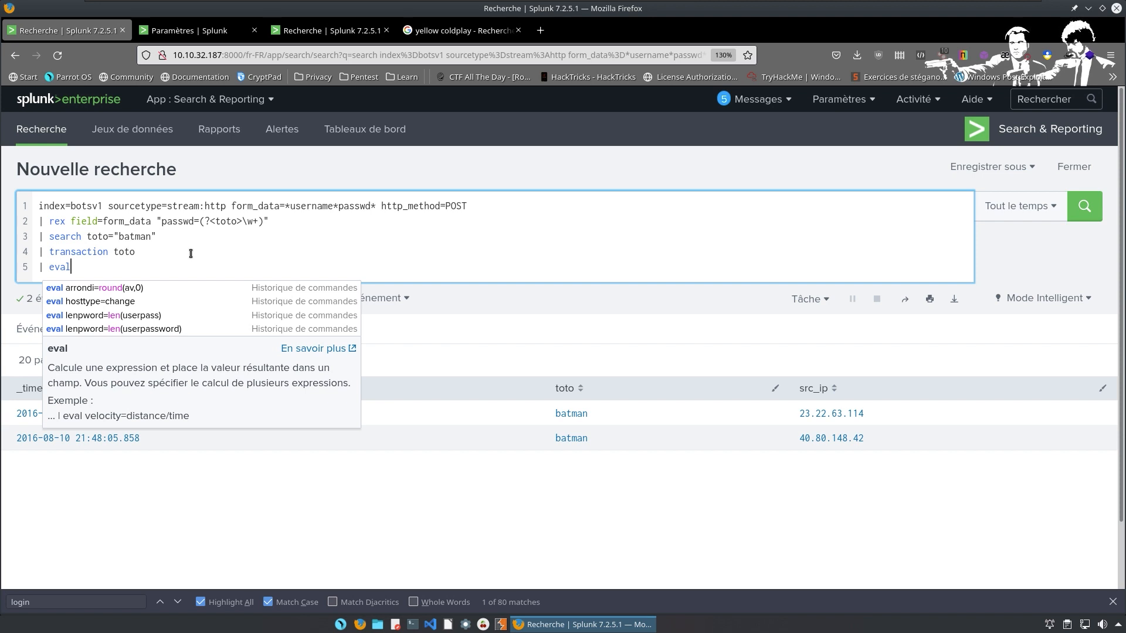
text(dec)
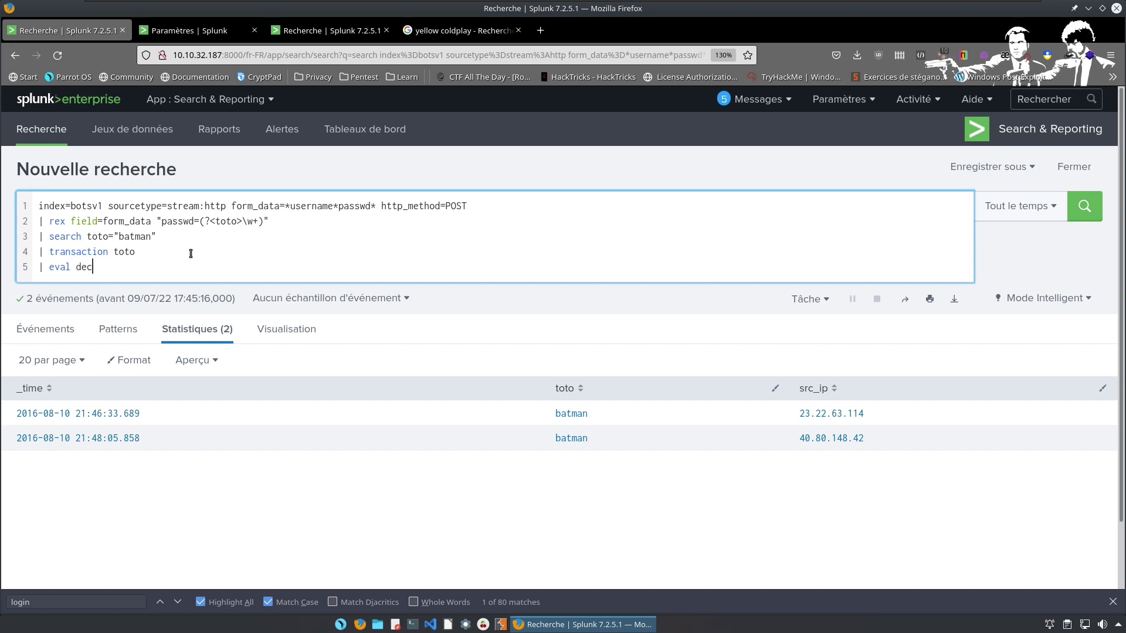
text(=)
key(BackSpace)
text(=)
text(round)
text(-()
key(BackSpace)
key(BackSpace)
text(())
key(Left)
text(dec,2))
key(shift+Return)
text(| )
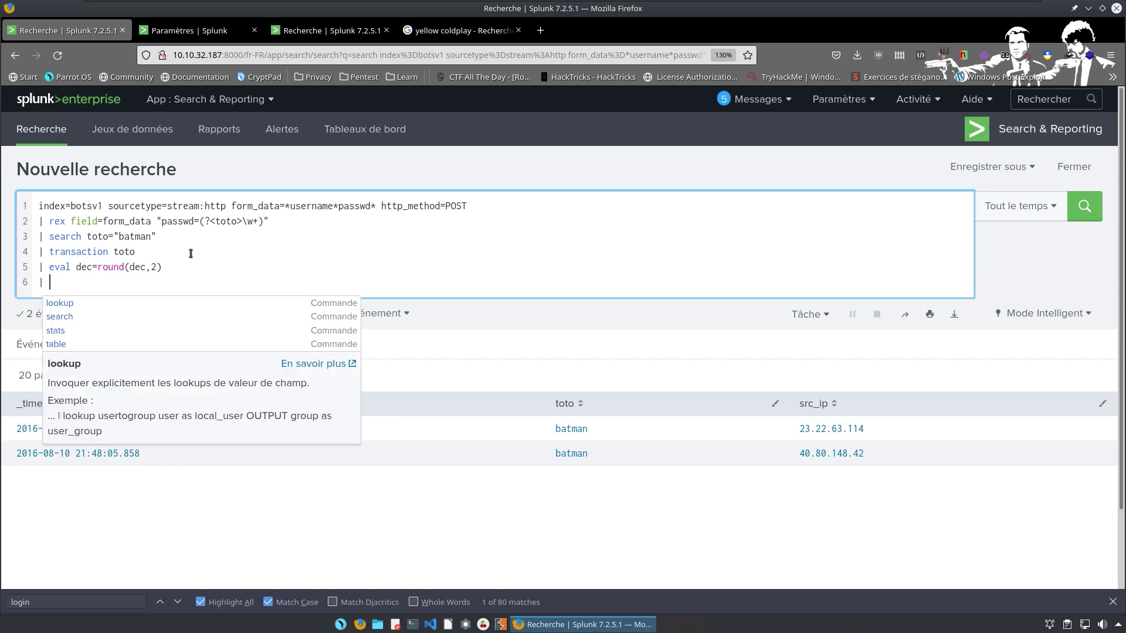
text(table)
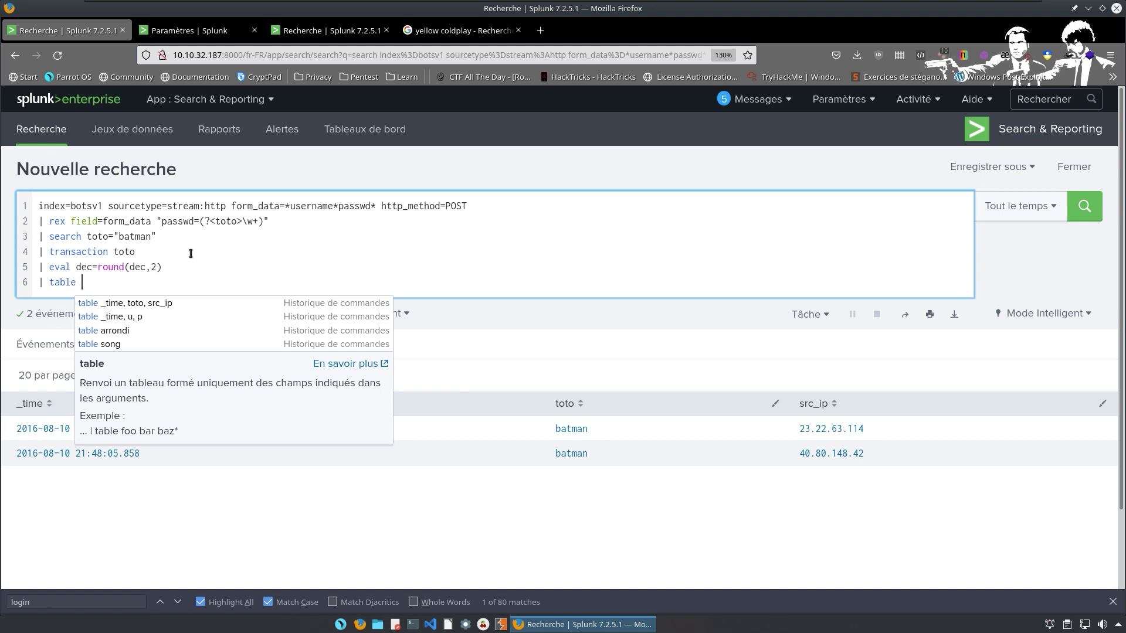
Complete '| table dec', run it, then change round(dec,2) to round(duration,2).
text(dec)
key(Return)
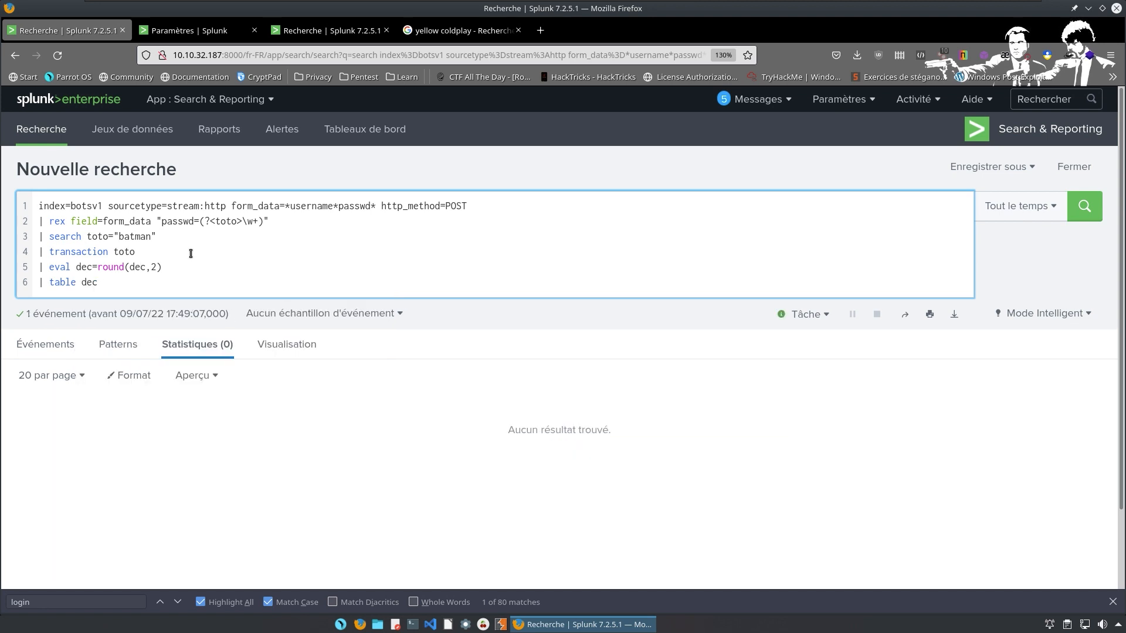
key(BackSpace)
key(BackSpace)
key(BackSpace)
text(duration)
Rerun the search to get dec 92.17, review the eval line, and open a new tab.
key(Return)
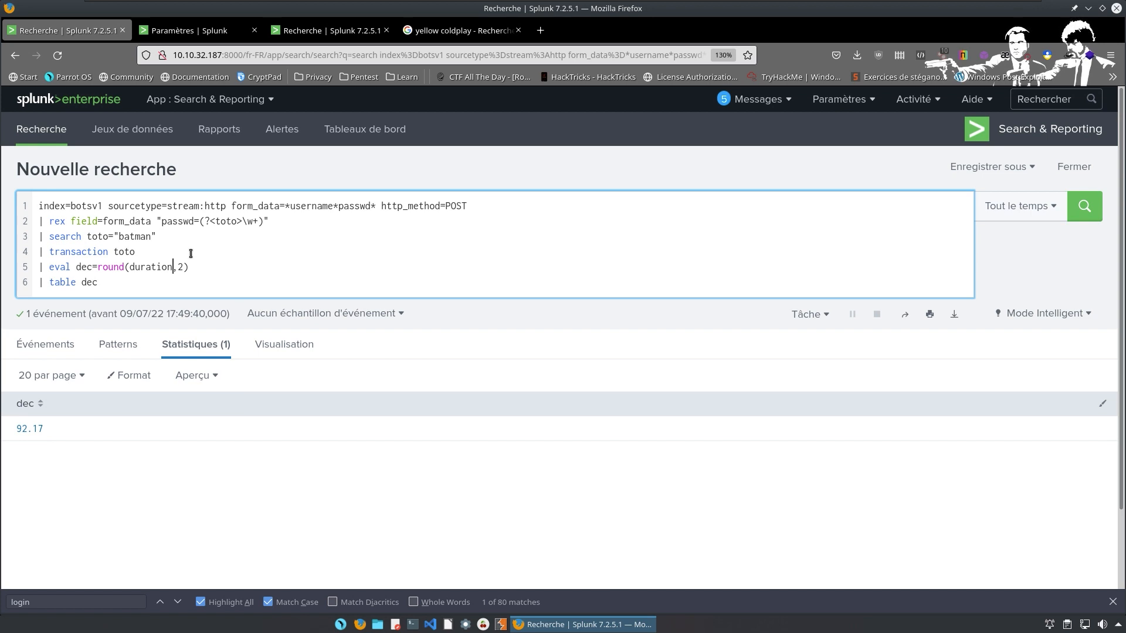
drag(162, 267, 114, 267)
click(185, 286)
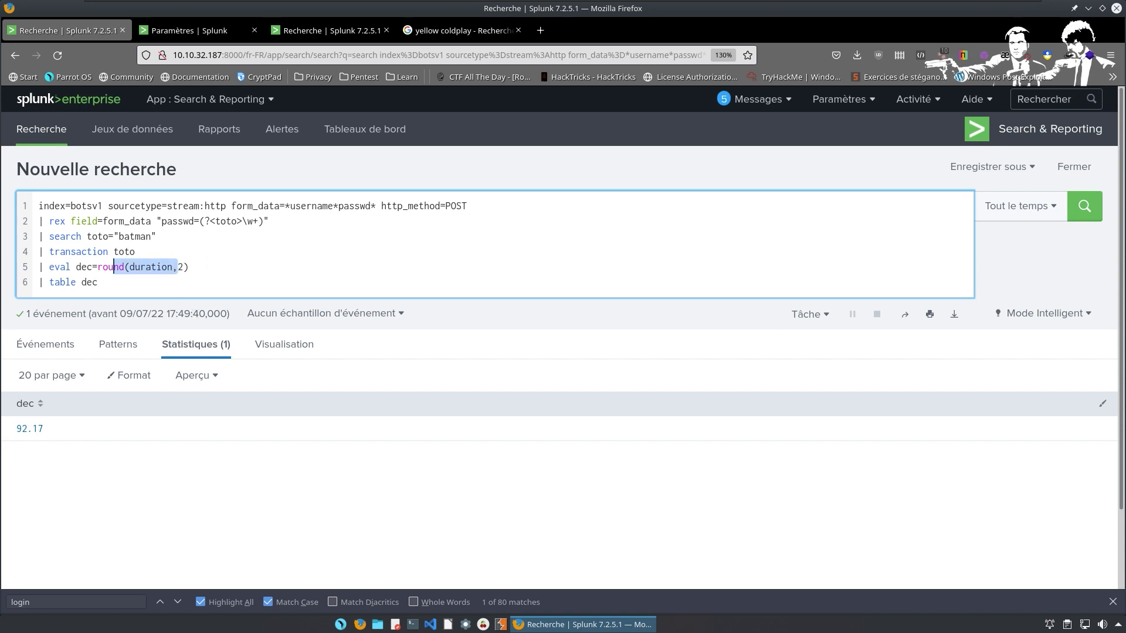
drag(279, 266, 35, 186)
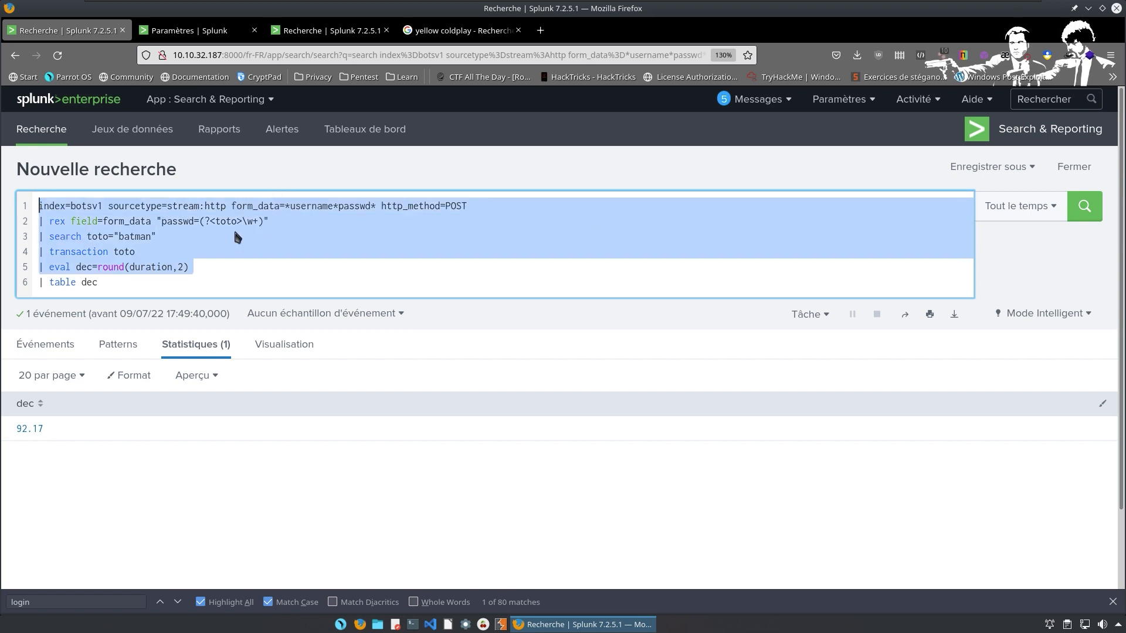
click(151, 252)
mouse_move(183, 273)
mouse_down()
mouse_move(116, 271)
mouse_move(188, 267)
mouse_up()
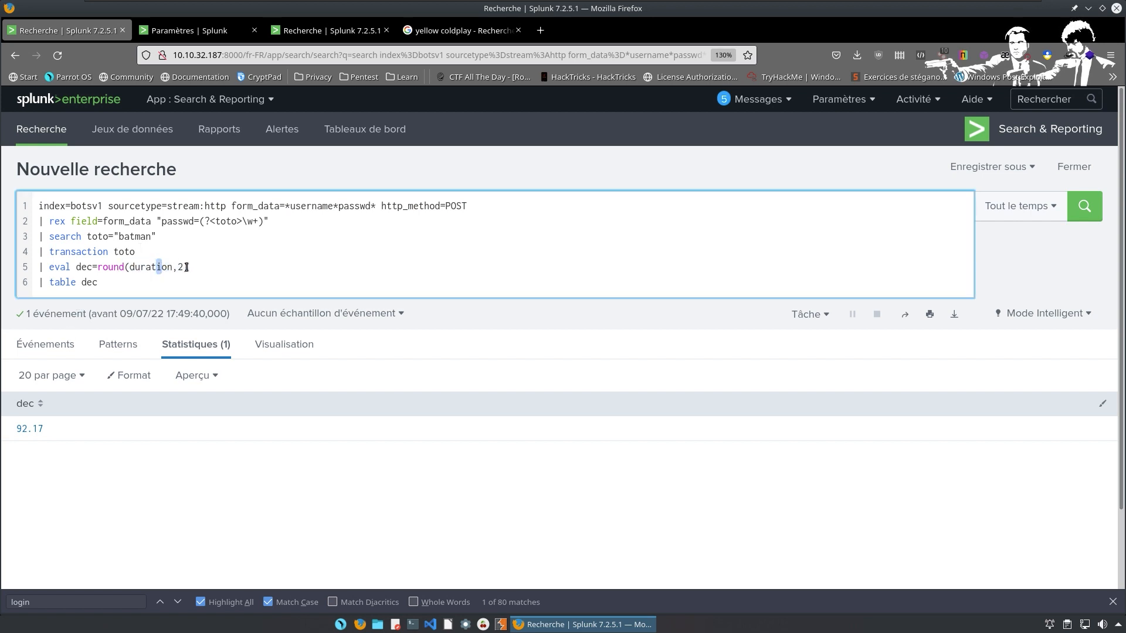
click(535, 34)
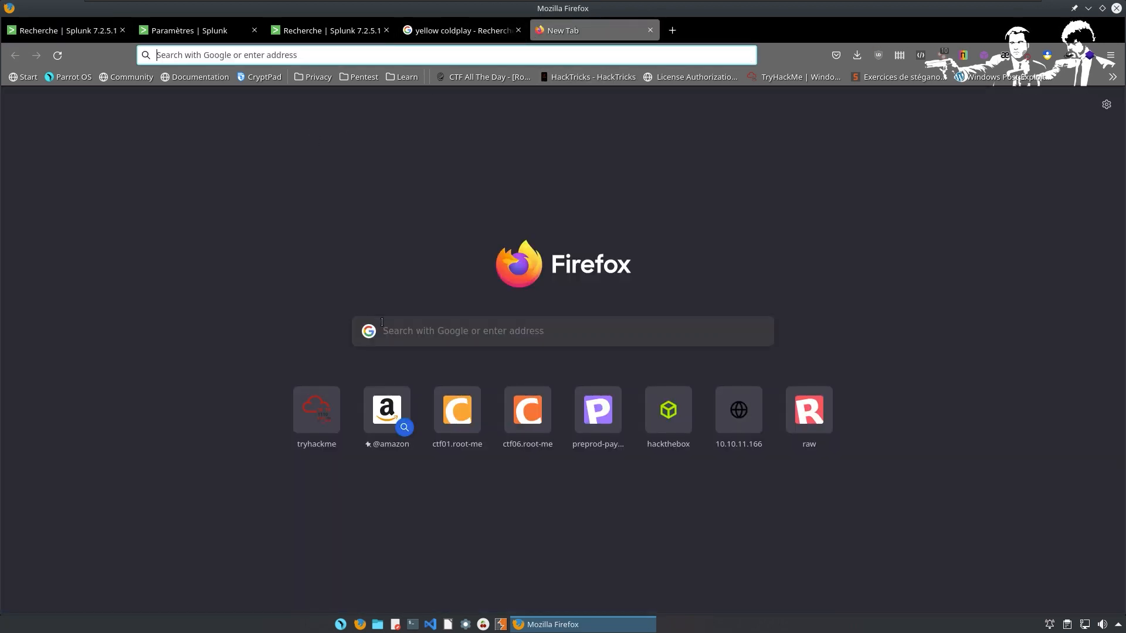
Search Google for 'duration splunk' and enlarge the results page.
click(437, 338)
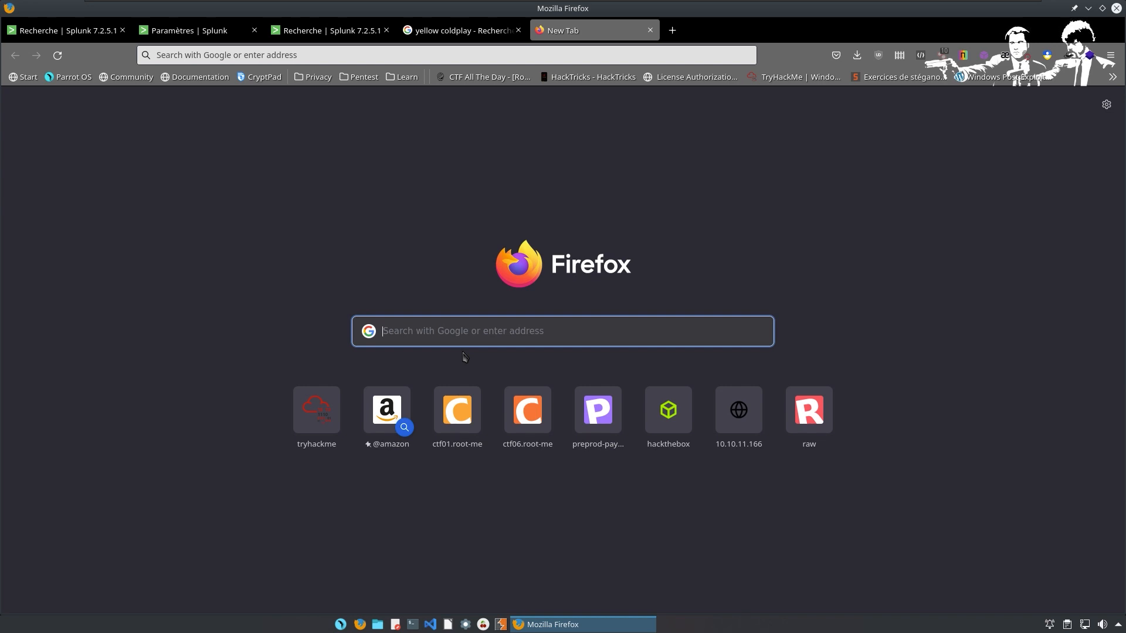
text(dura)
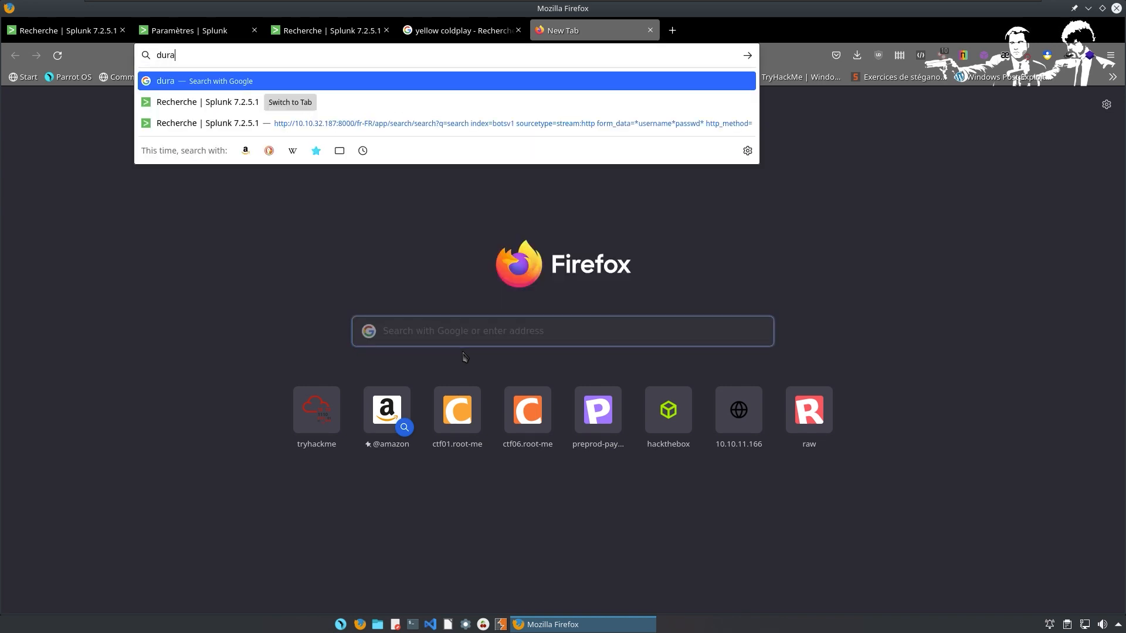
text(tion splunk)
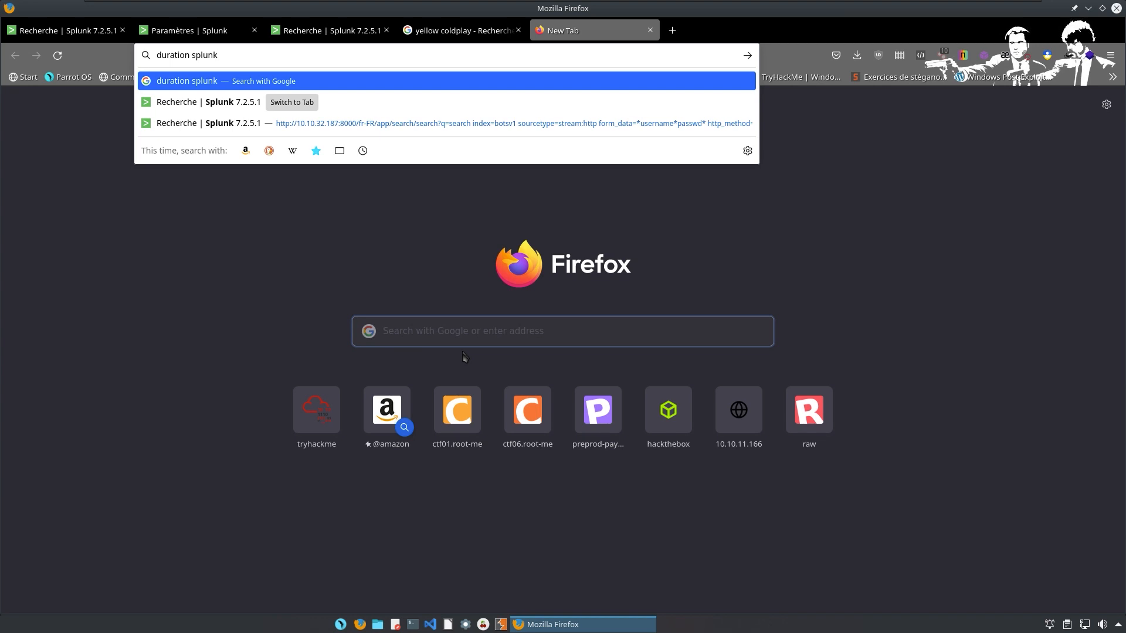
key(Return)
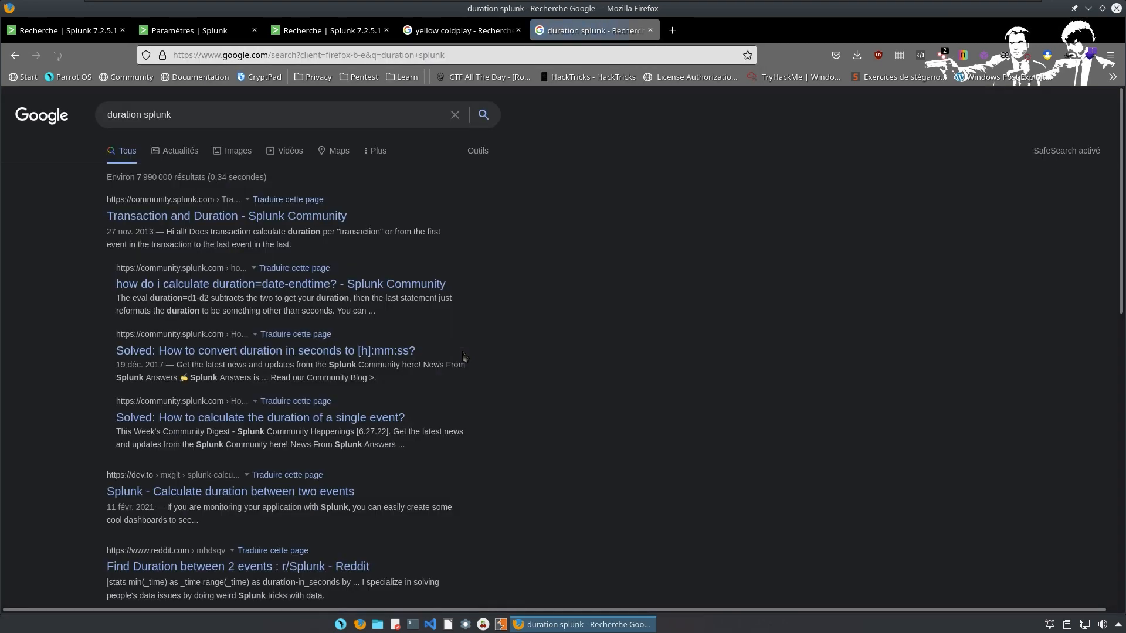
key(ctrl+plus)
key(ctrl+plus)
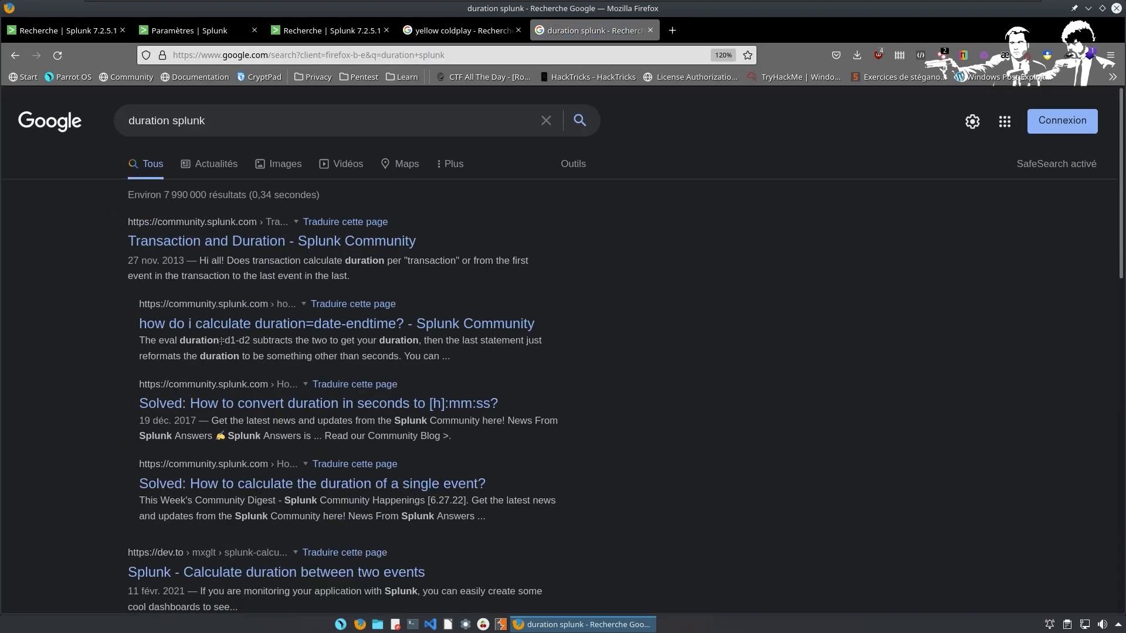
Open the 'how do i calculate duration=date-endtime?' community thread and zoom in.
click(340, 332)
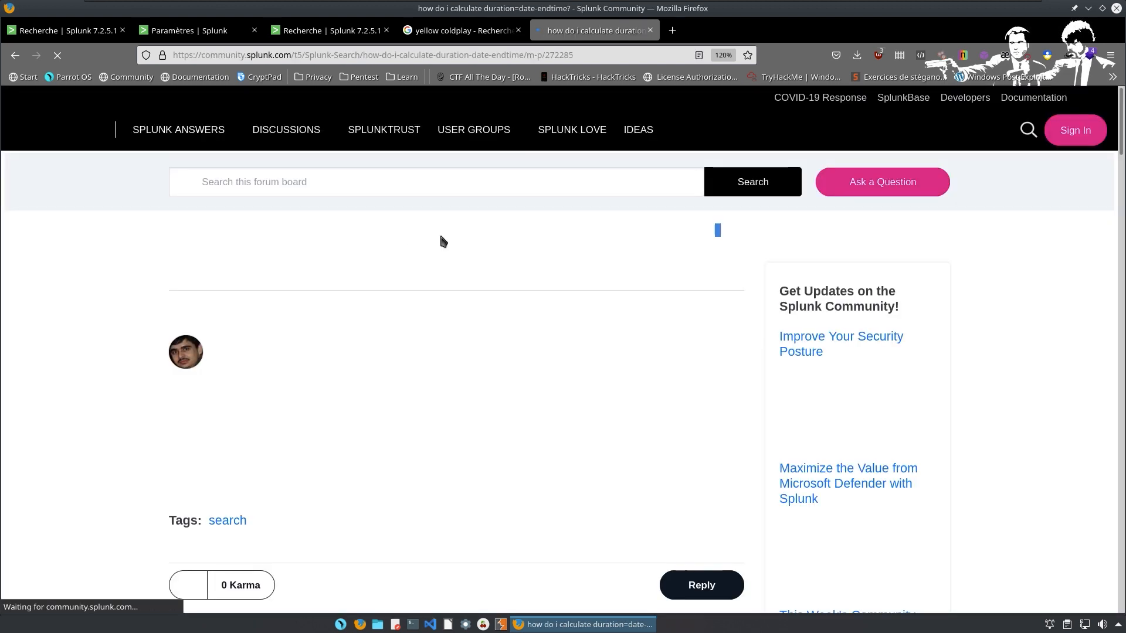
key(ctrl+plus)
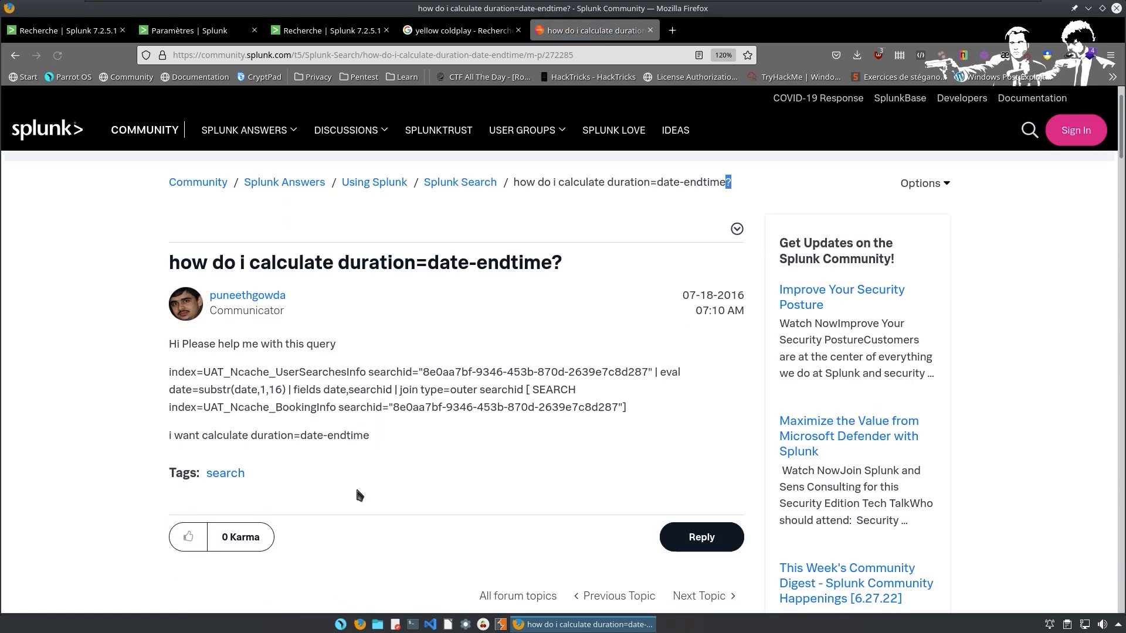
scroll(473, 365, down, 3)
key(ctrl+plus)
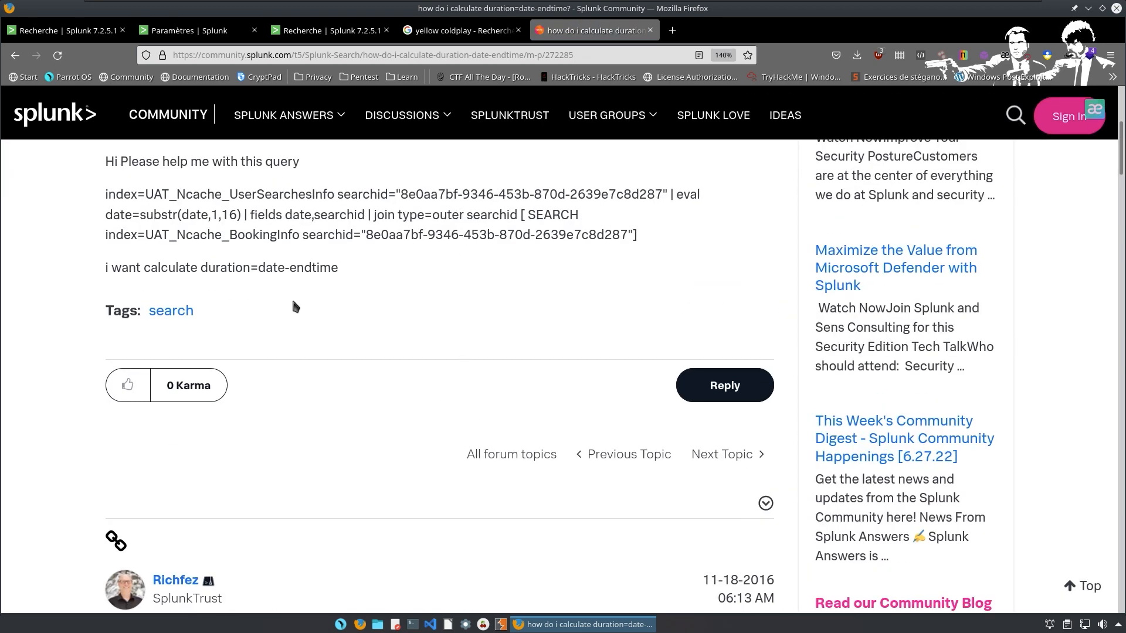
scroll(313, 295, down, 8)
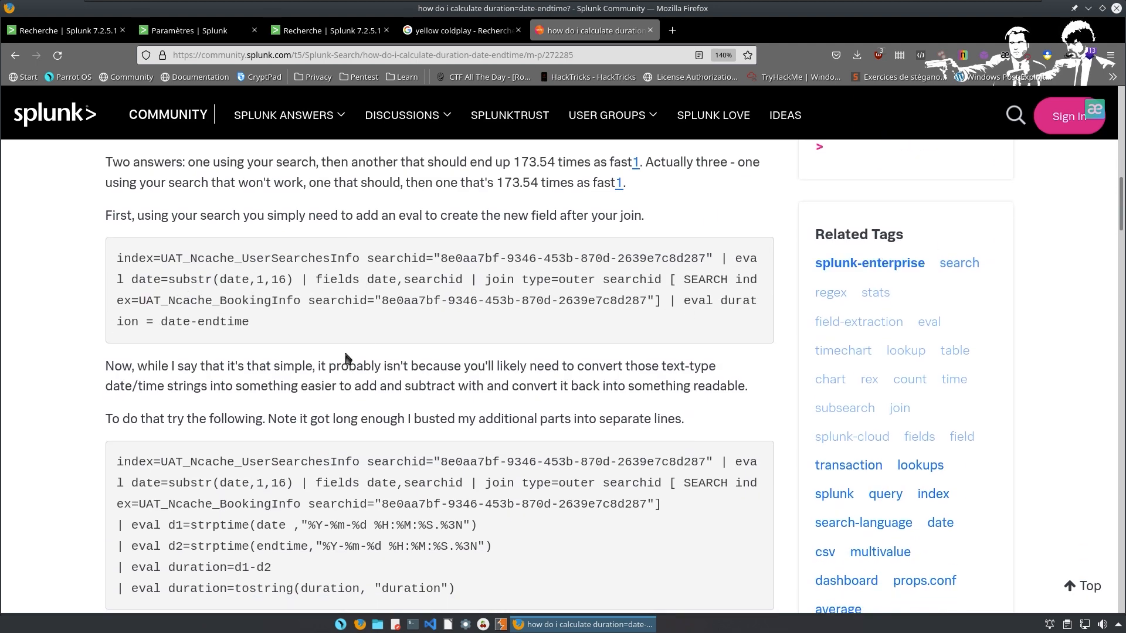
Find 'duration' on the page and step through the matches.
key(ctrl+f)
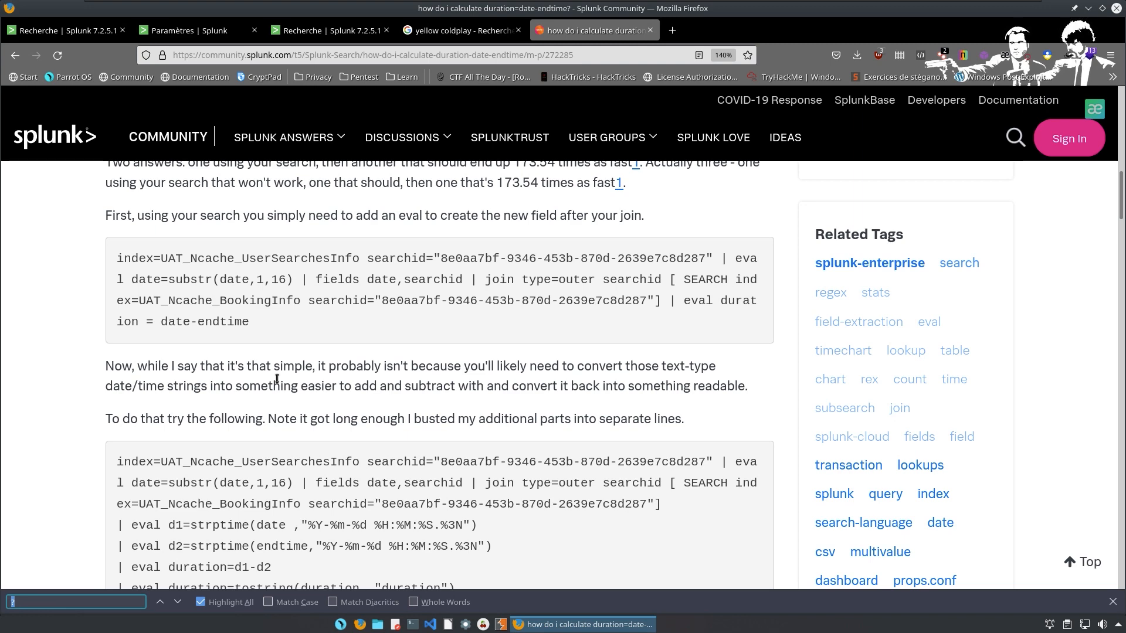
text(duration)
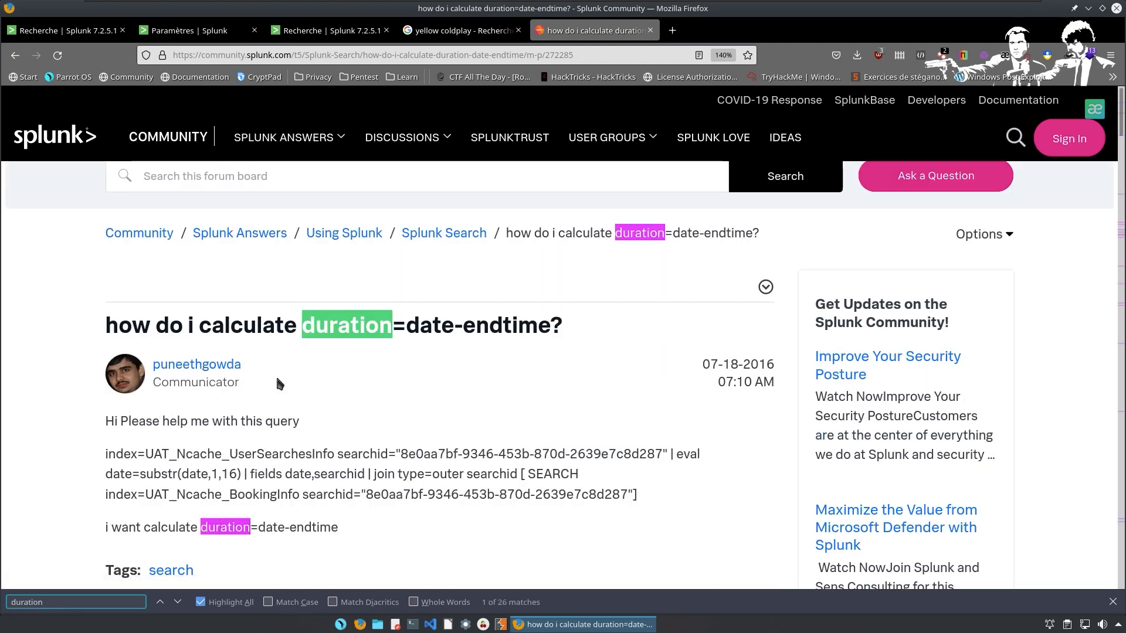
key(Return)
key(Return)
key(Return)
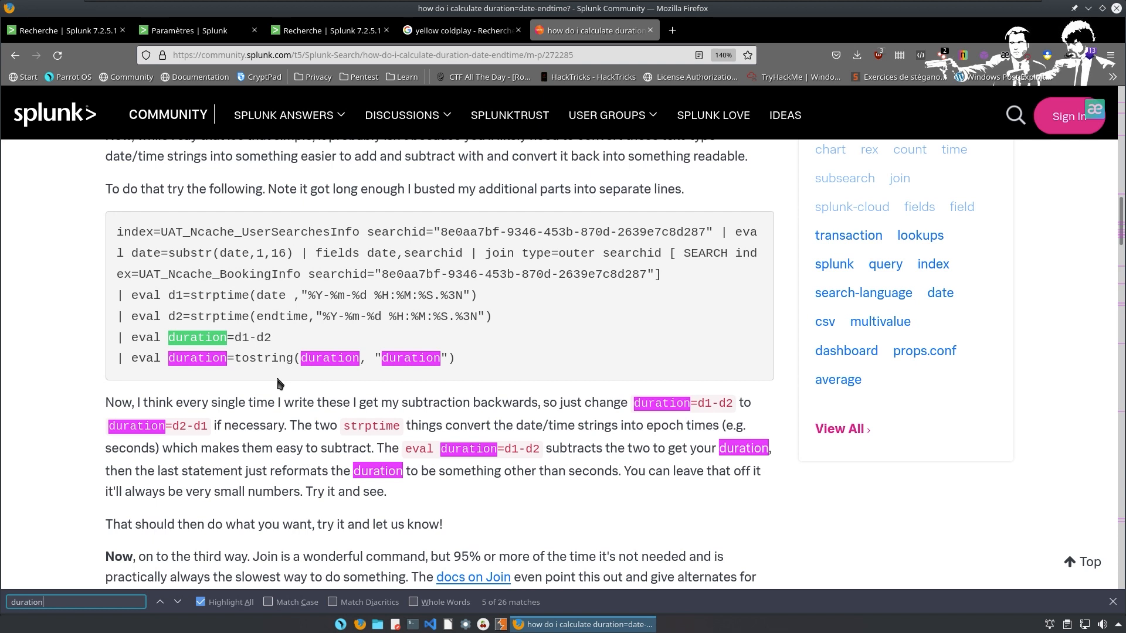
key(Return)
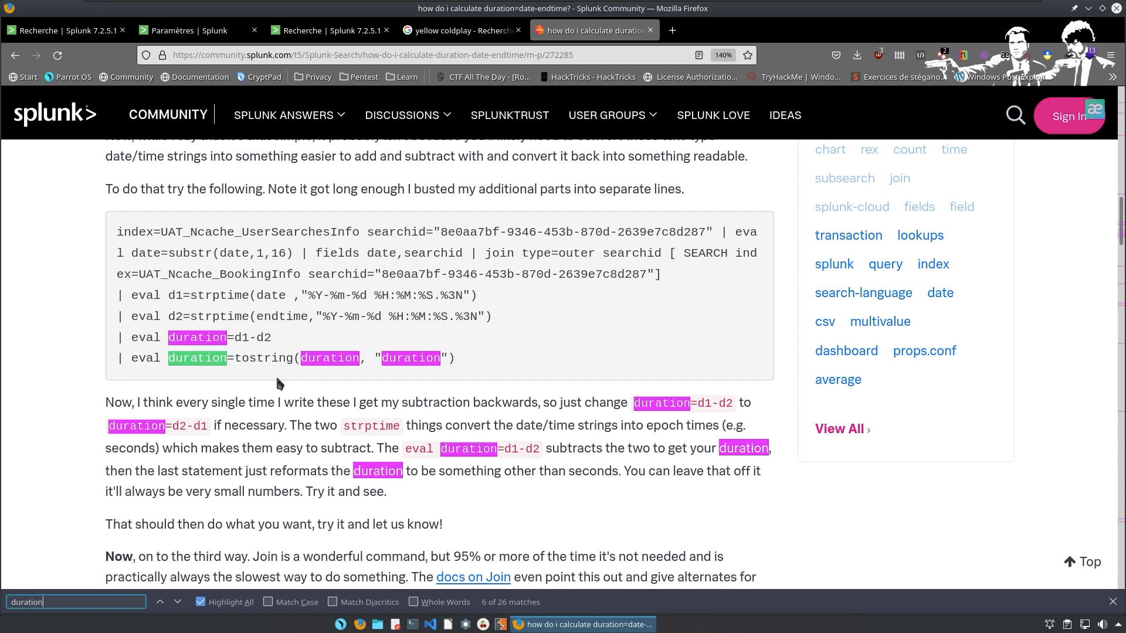
key(Return)
key(Return)
key(Return)
key(Return)
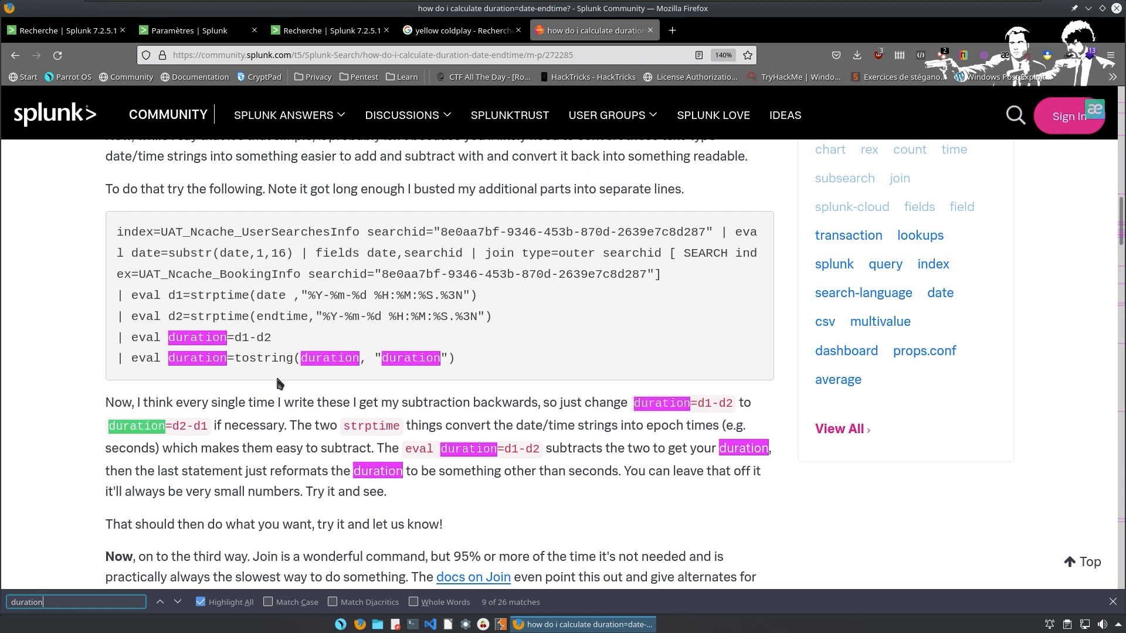
key(Return)
key(Return)
key(Return)
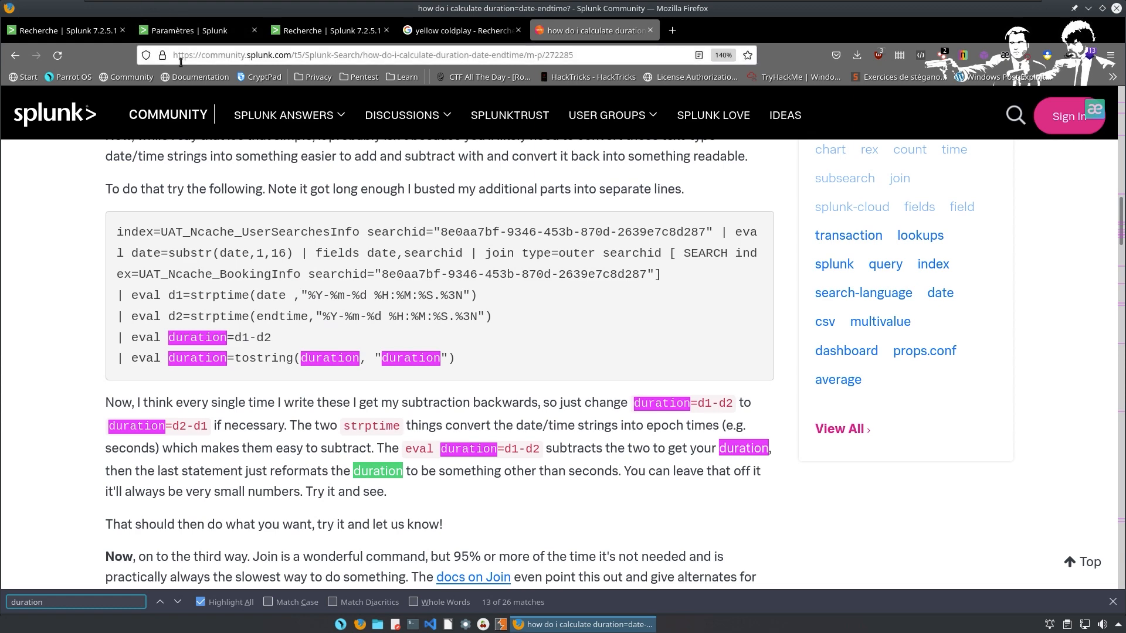
Copy the 92.17 dec value from Splunk, then switch to the fresh Splunk Search page.
click(90, 34)
drag(56, 440, 17, 438)
right_click(29, 430)
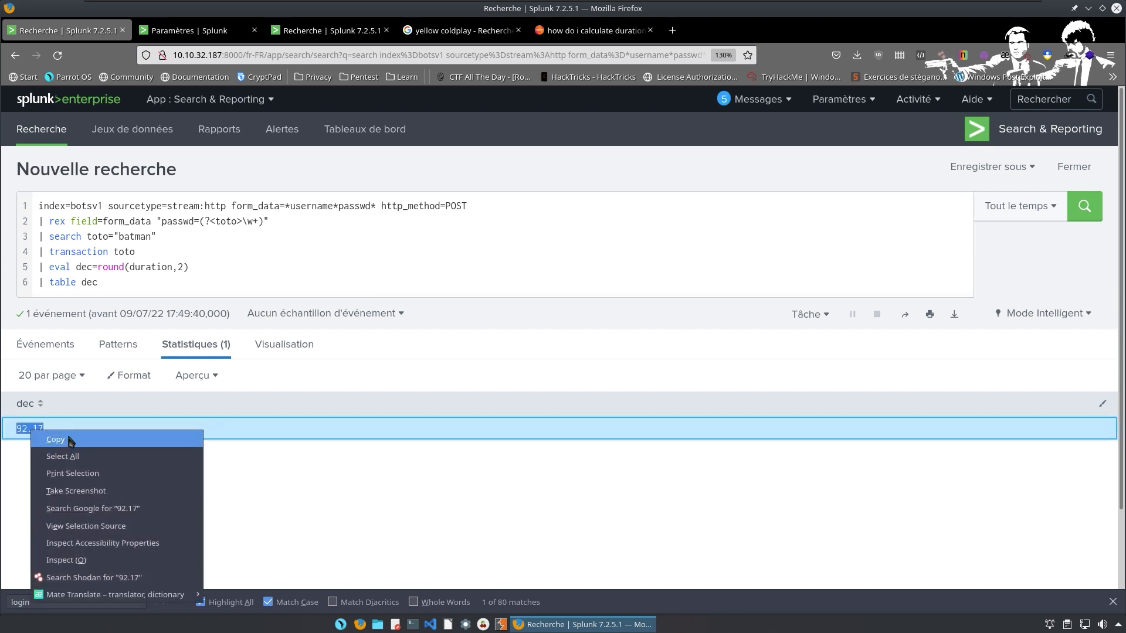
click(59, 440)
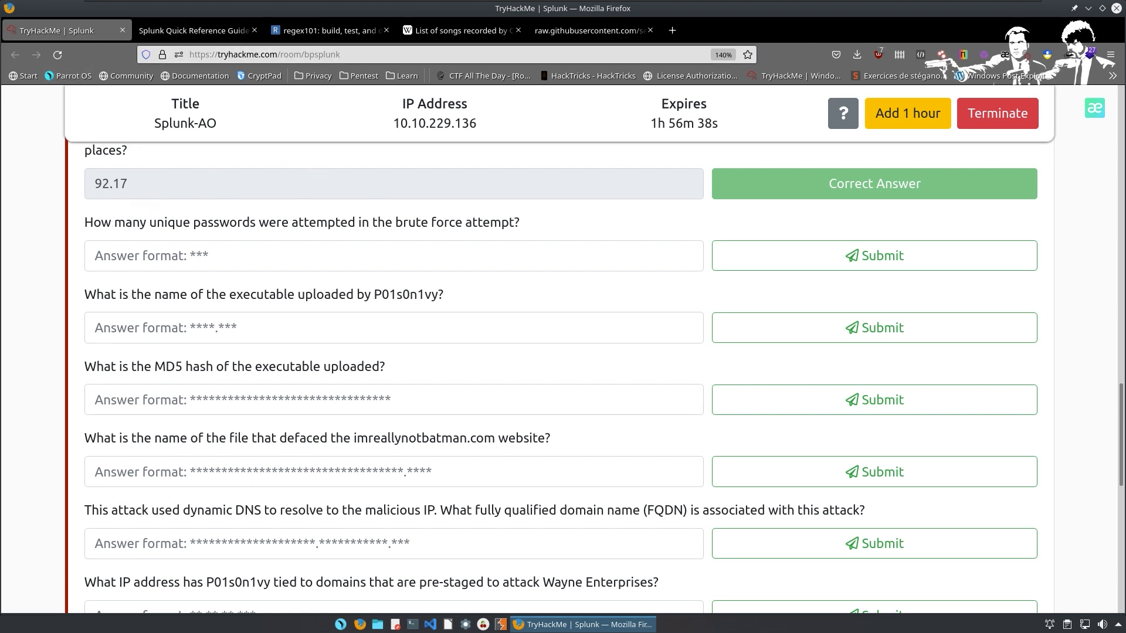
key(ctrl+super+Left)
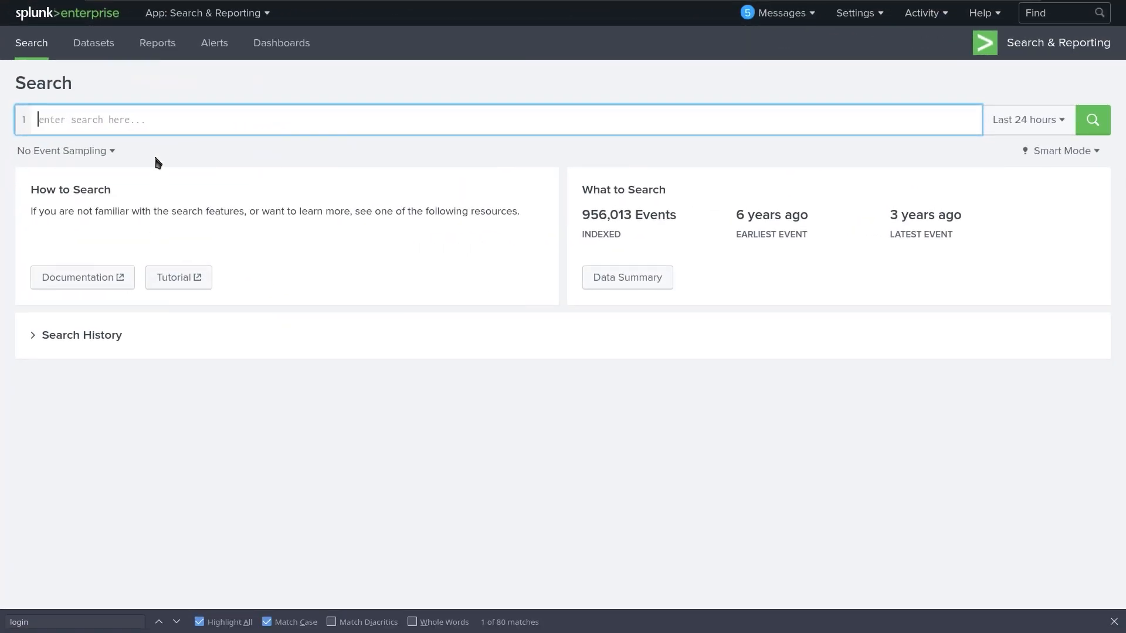
Search index="botsv1" for imreallybatman.com.
click(155, 123)
text(i)
text(dne)
key(BackSpace)
key(BackSpace)
key(BackSpace)
text(n)
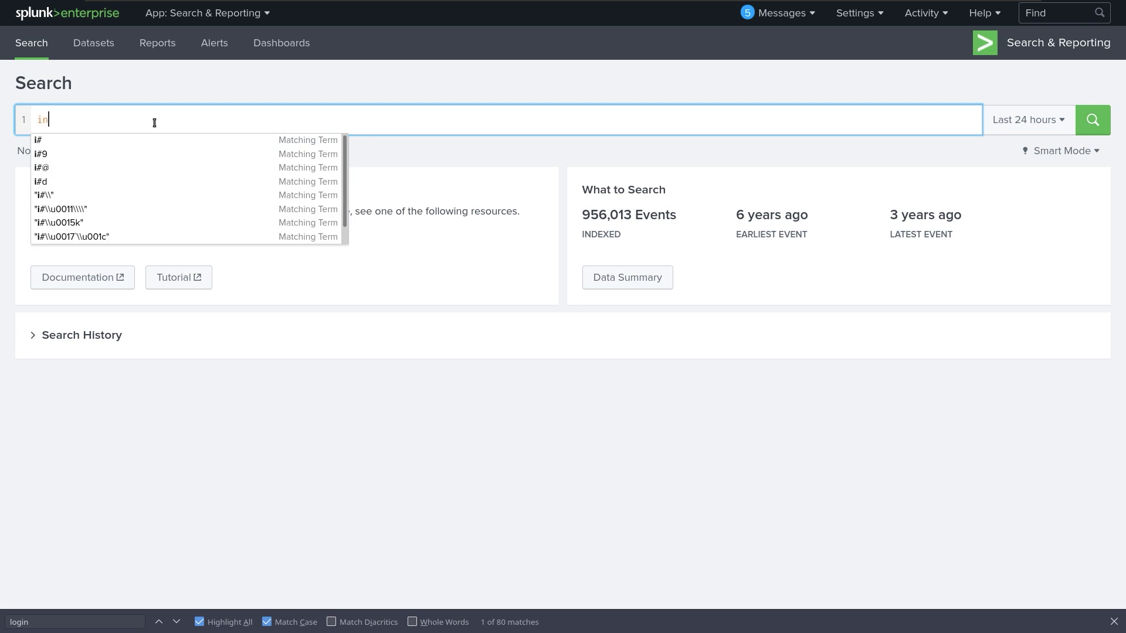
text(dex="bo)
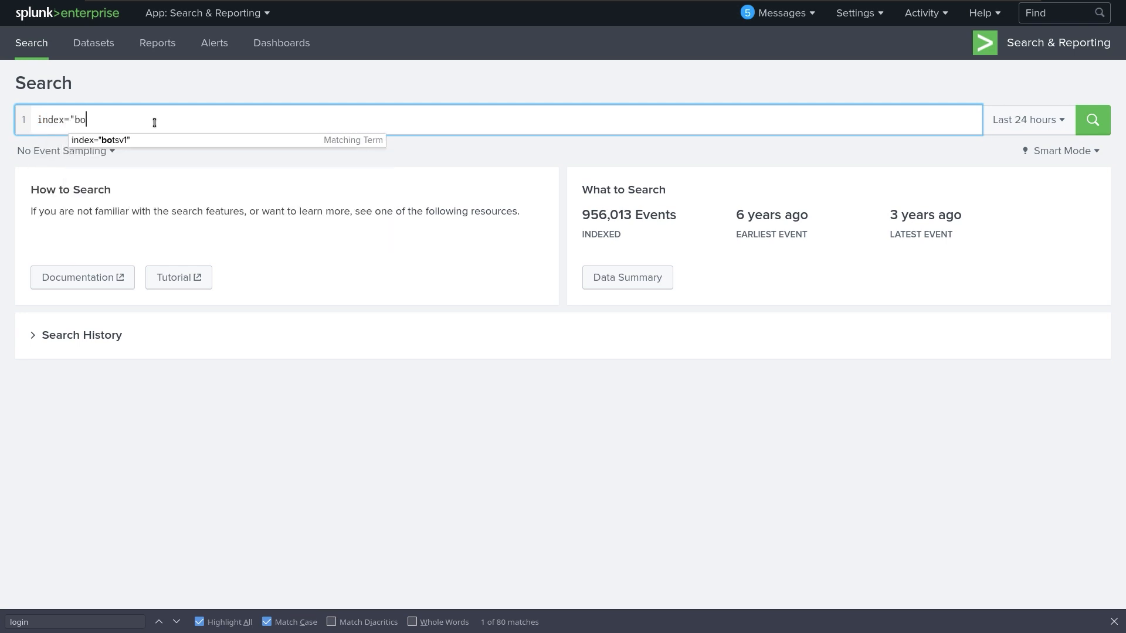
key(Return)
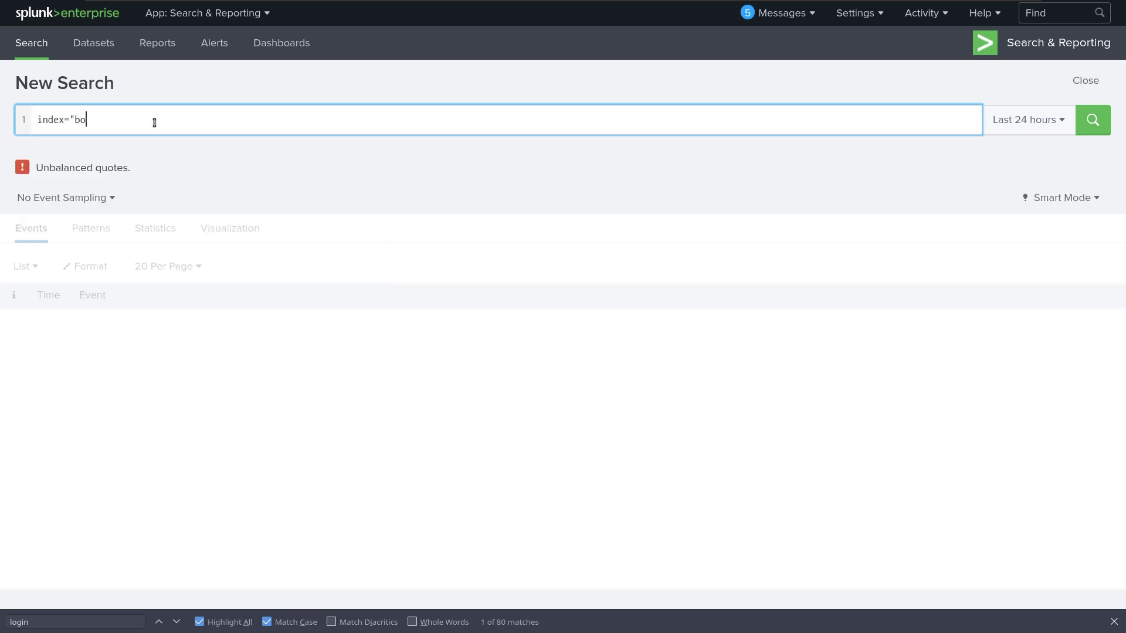
text(t)
key(Down)
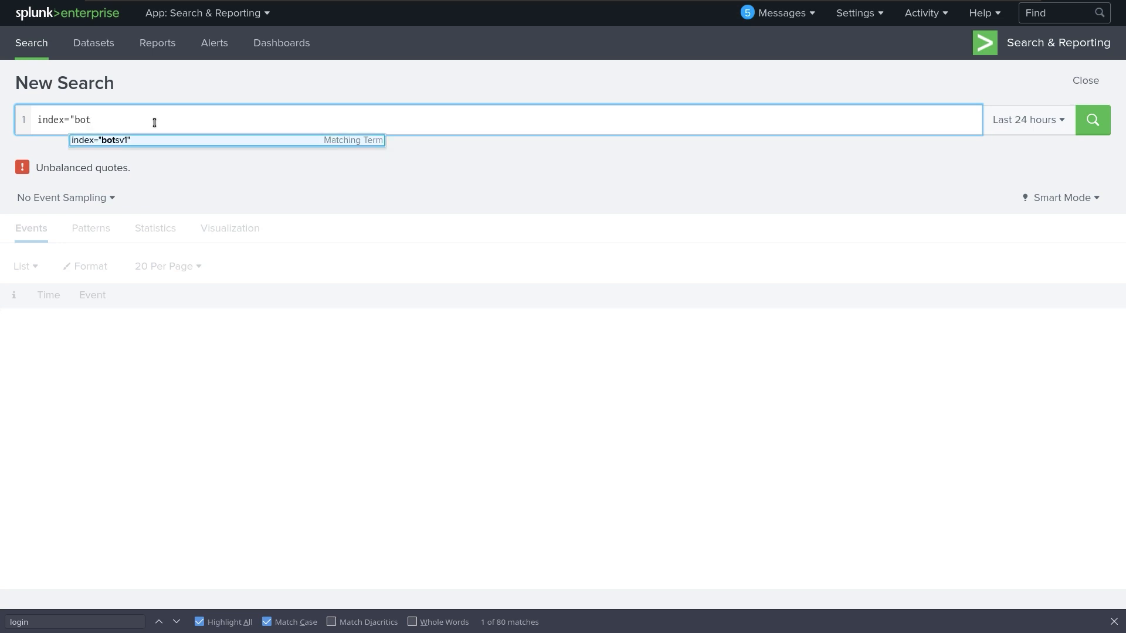
key(Return)
text(i)
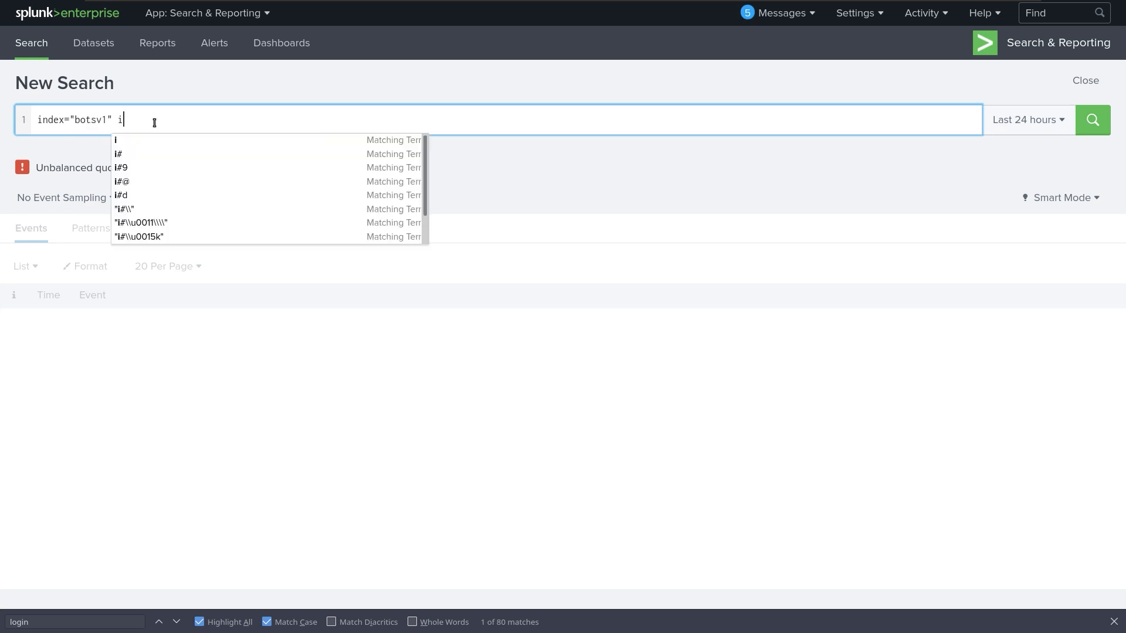
text(mnotreal)
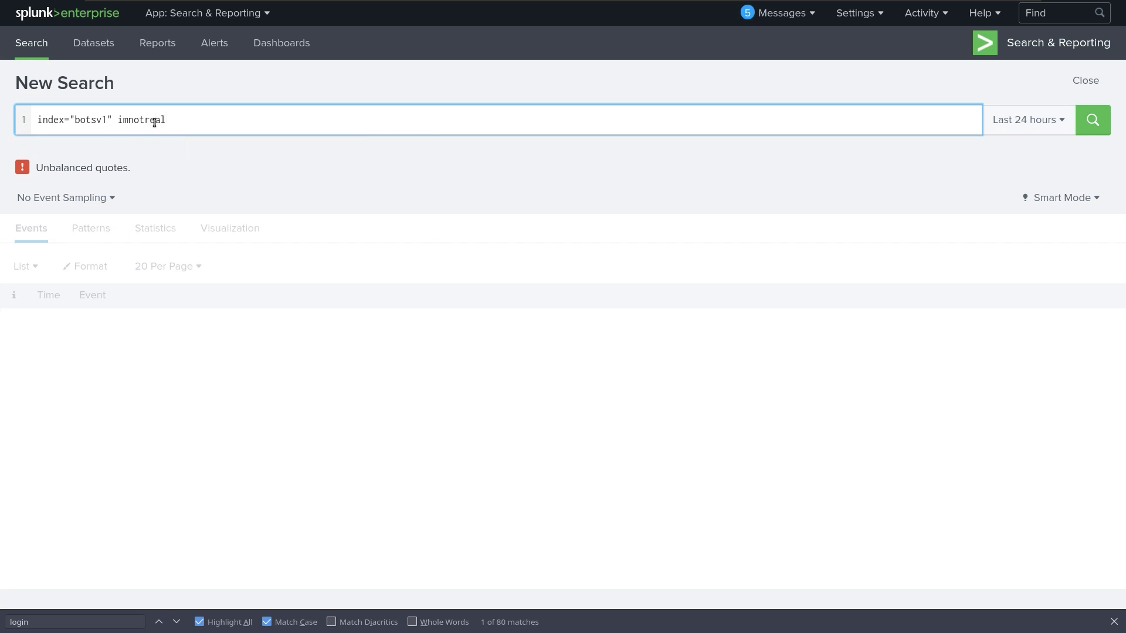
text(lybatman.com)
key(BackSpace)
key(BackSpace)
key(BackSpace)
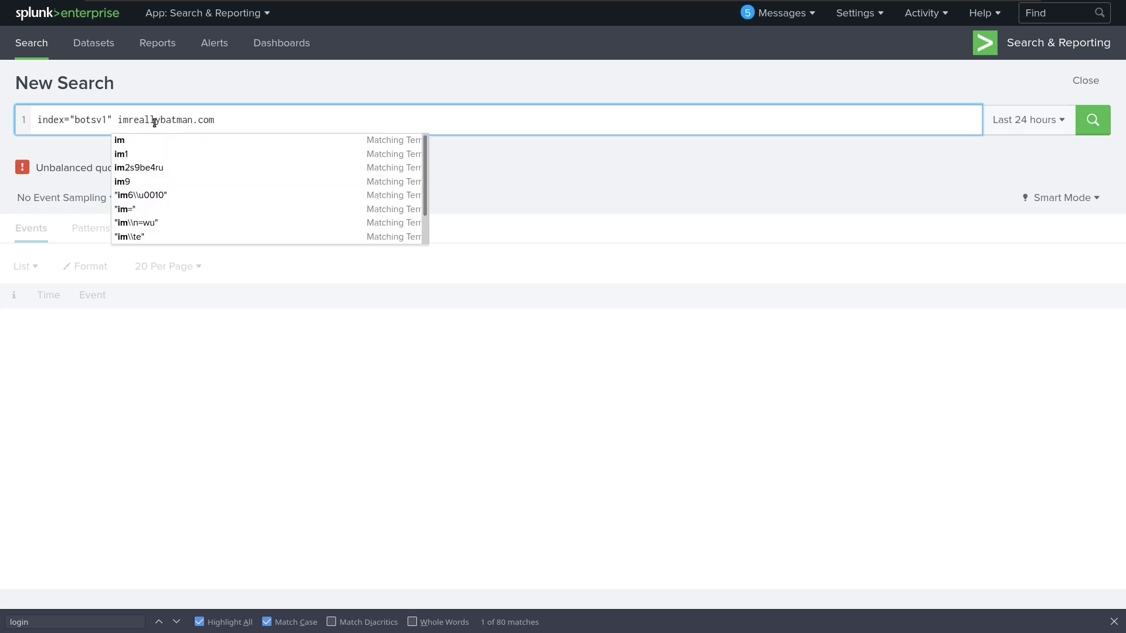
key(Return)
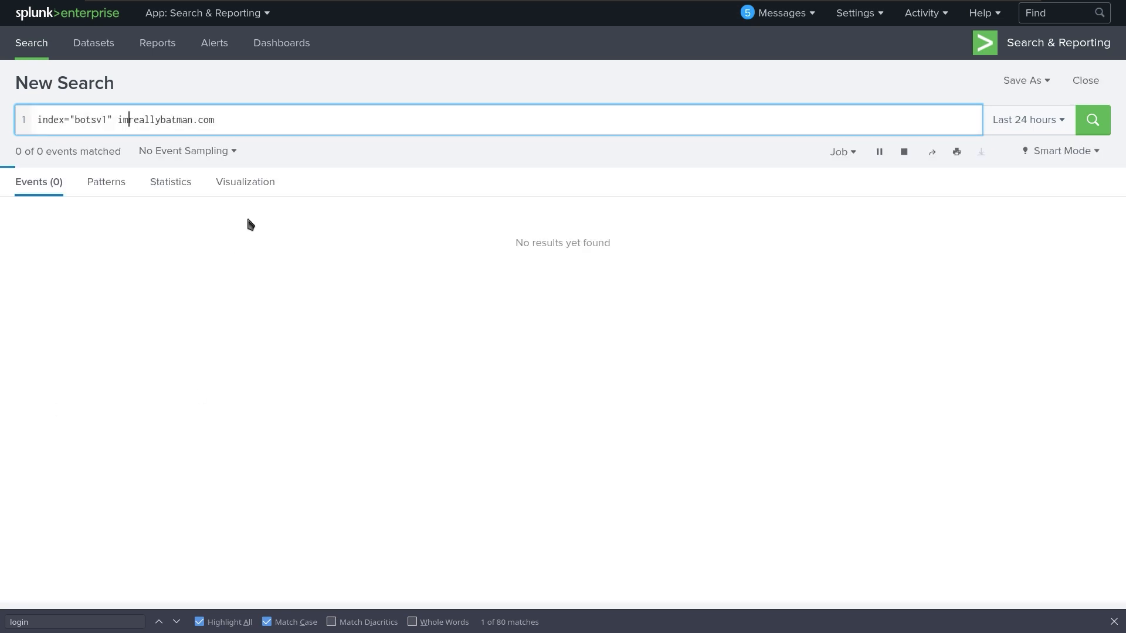
Set the search time range to All time.
click(276, 114)
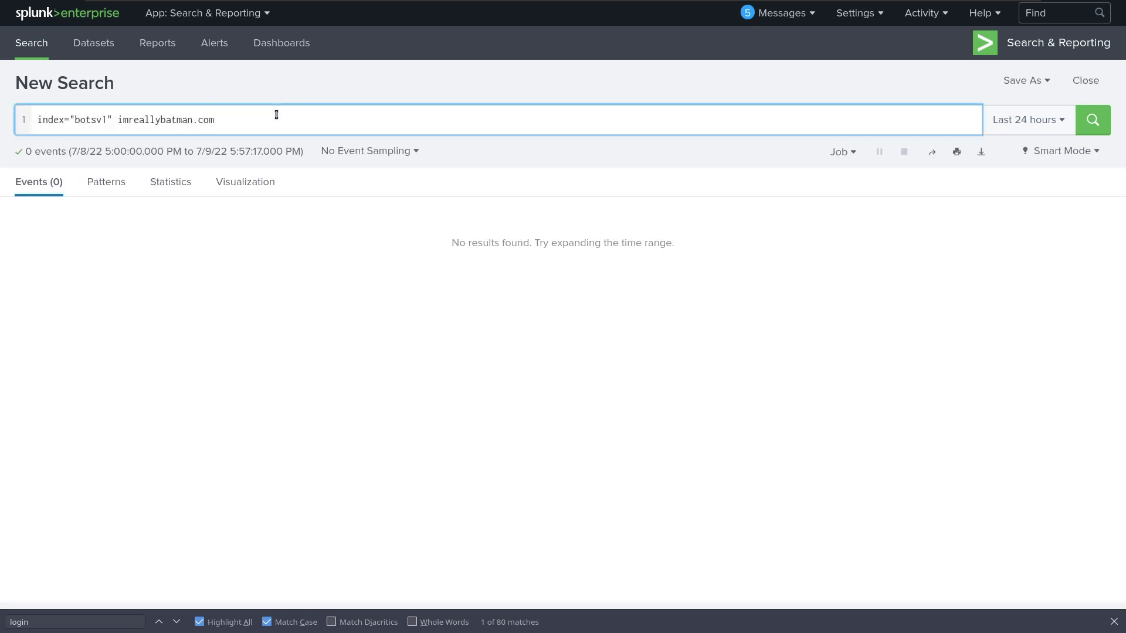
click(1027, 120)
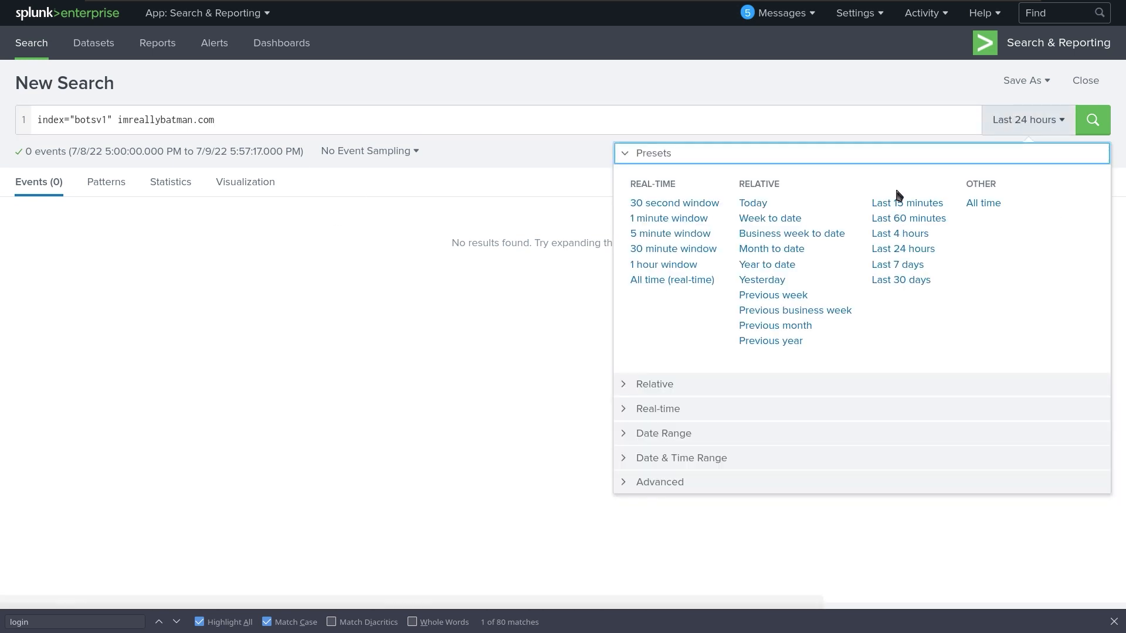
click(973, 204)
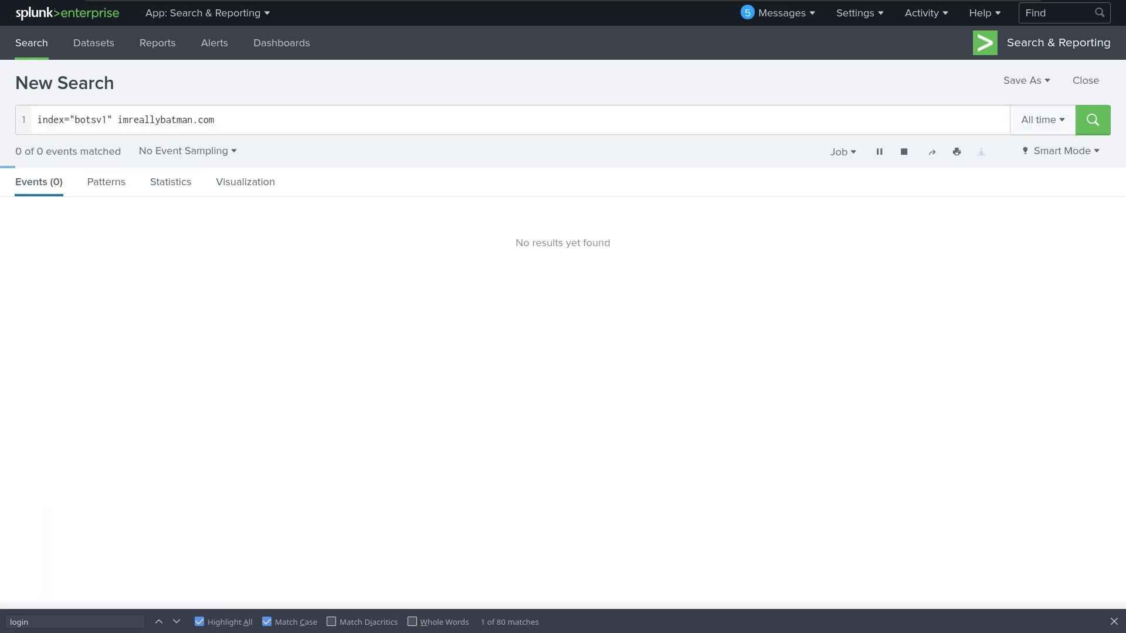
Begin adding a sourcetype="ht filter to the query.
click(238, 117)
text(s)
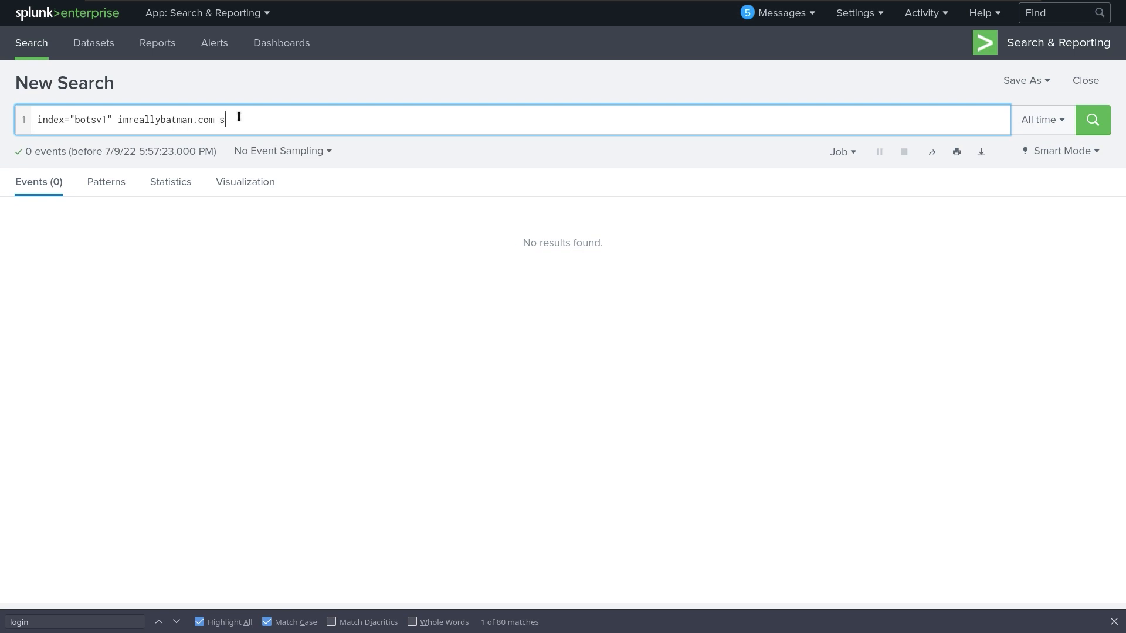
text(ource)
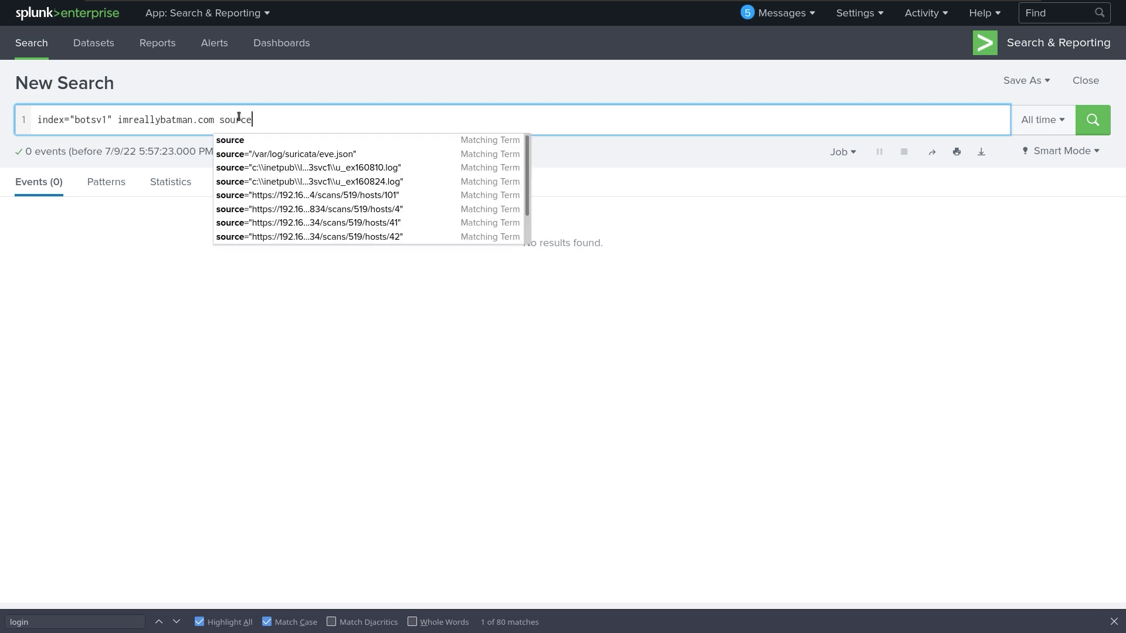
text(type)
text(=)
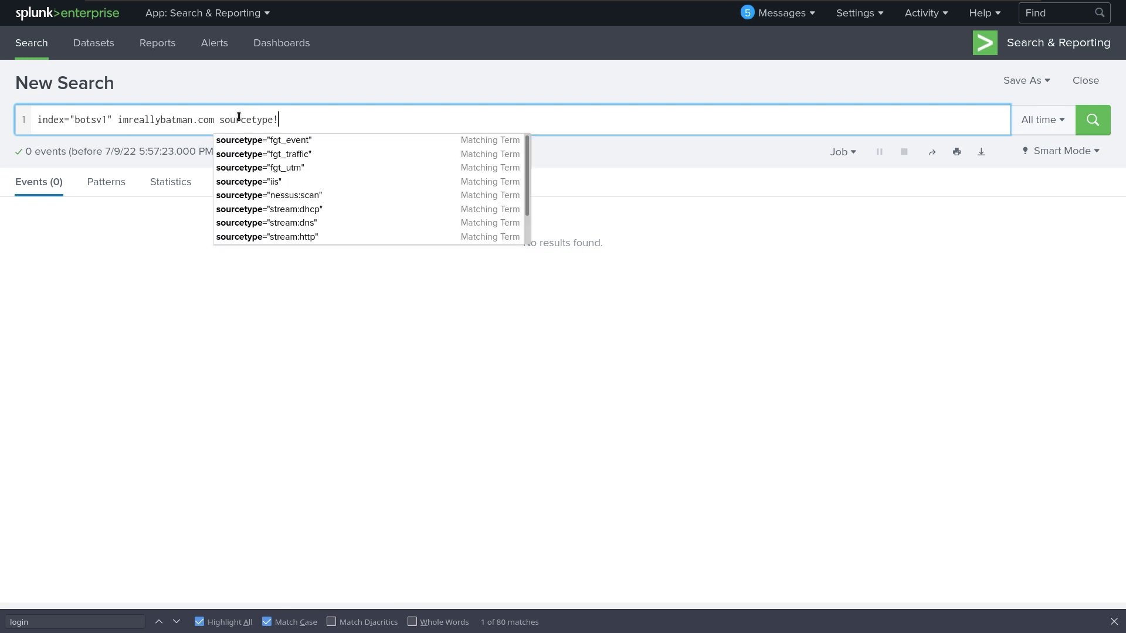
text("ht)
key(Tab)
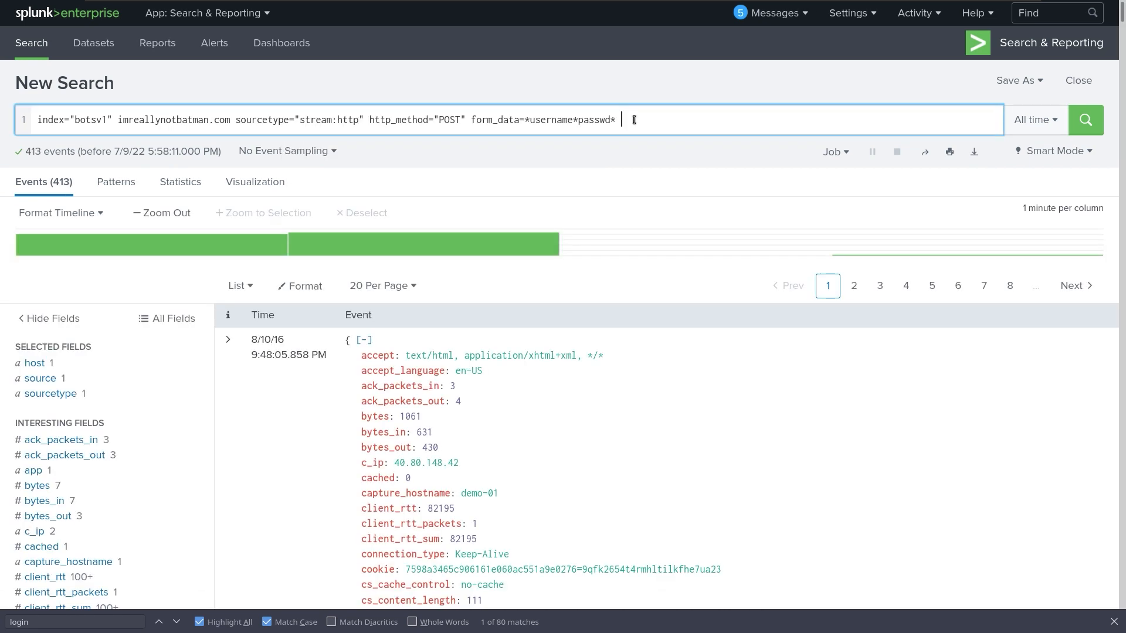
Add a line '| rex field=form_data "passwd(?<p>\w+)"' to capture passwords into p.
key(shift+Return)
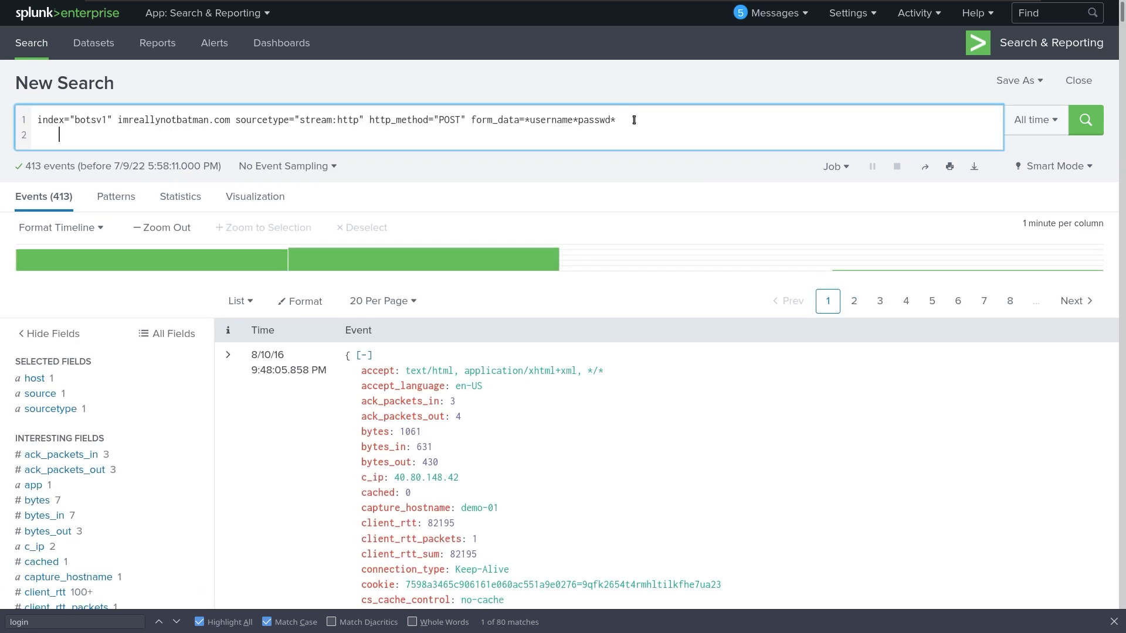
text(| rex)
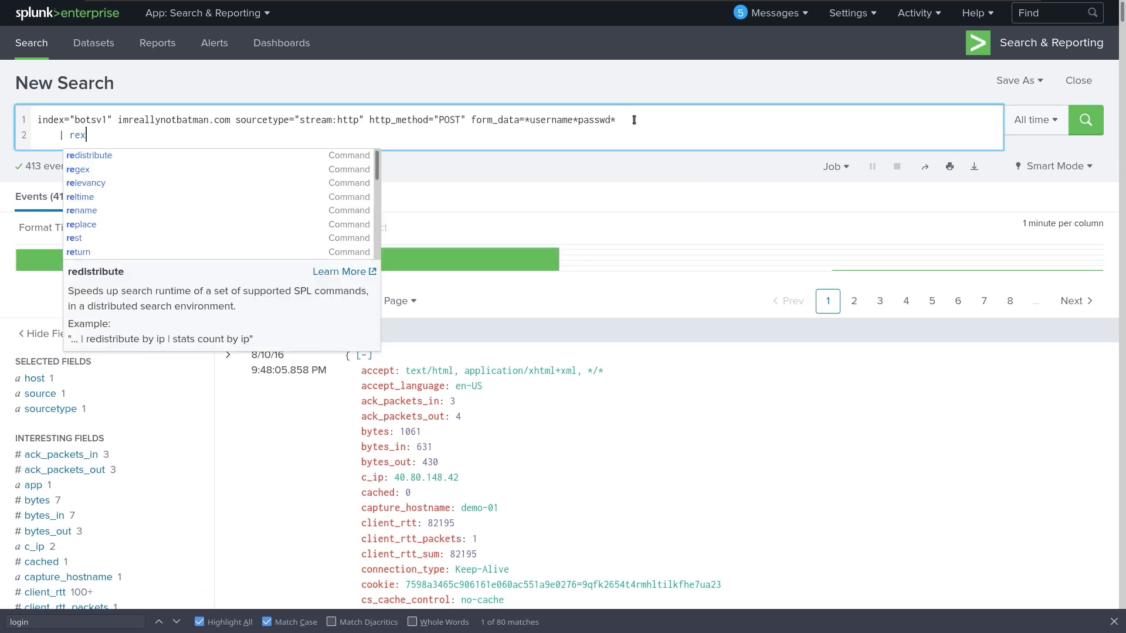
text( fieldc)
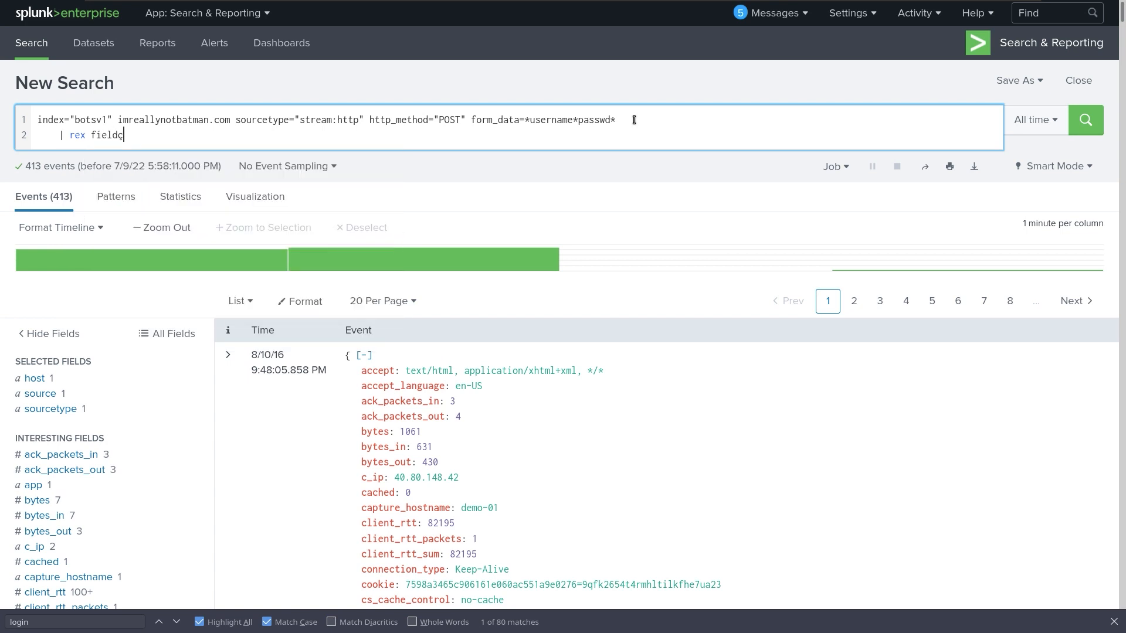
key(BackSpace)
text(=dat)
text(a_fro)
key(BackSpace)
key(BackSpace)
key(BackSpace)
key(BackSpace)
key(BackSpace)
key(BackSpace)
key(BackSpace)
key(BackSpace)
text(fo)
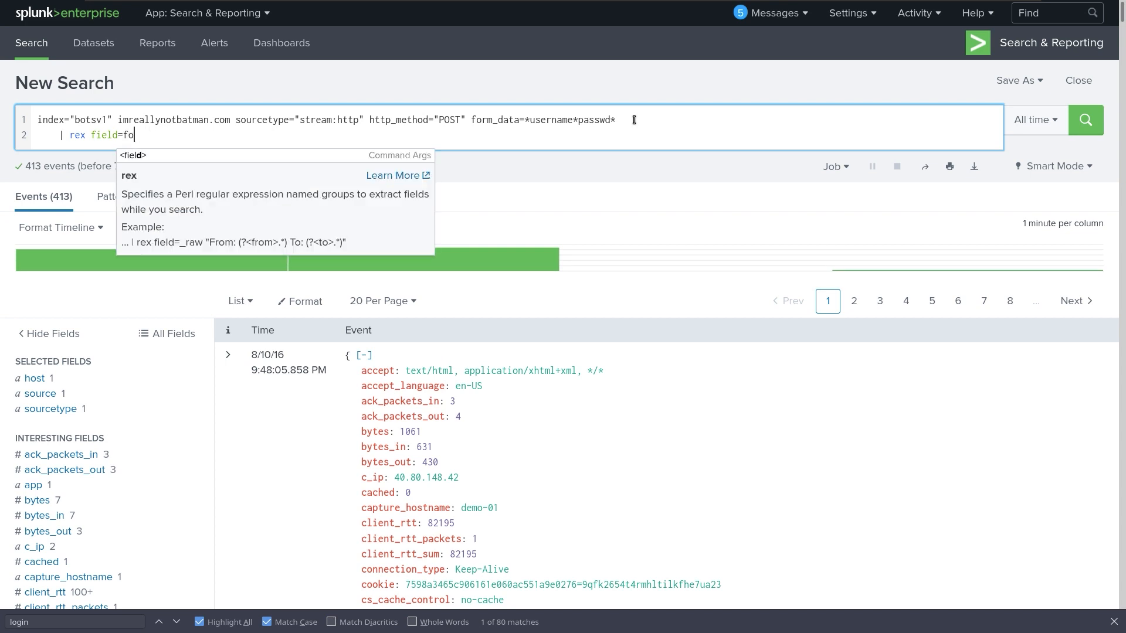
text(rm_data)
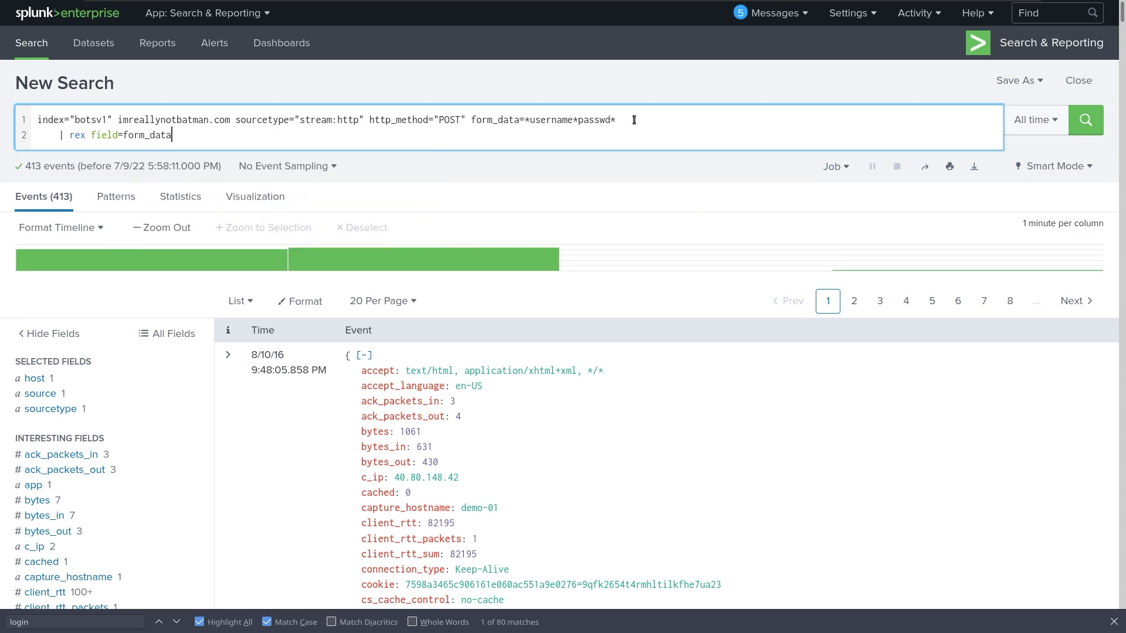
text( "passwd)
text((?)
text(<p>)
text(\<+)
text())
text(")
Start a third query line with a pipe and switch to the TryHackMe room.
key(shift+Return)
text(|)
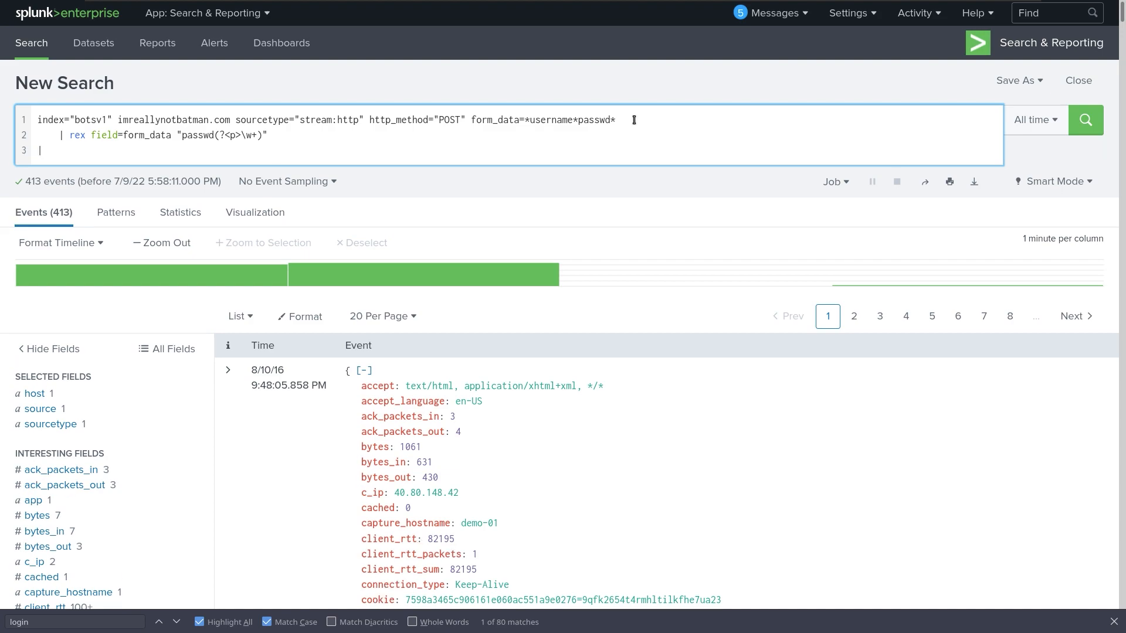
key(ctrl+alt+Right)
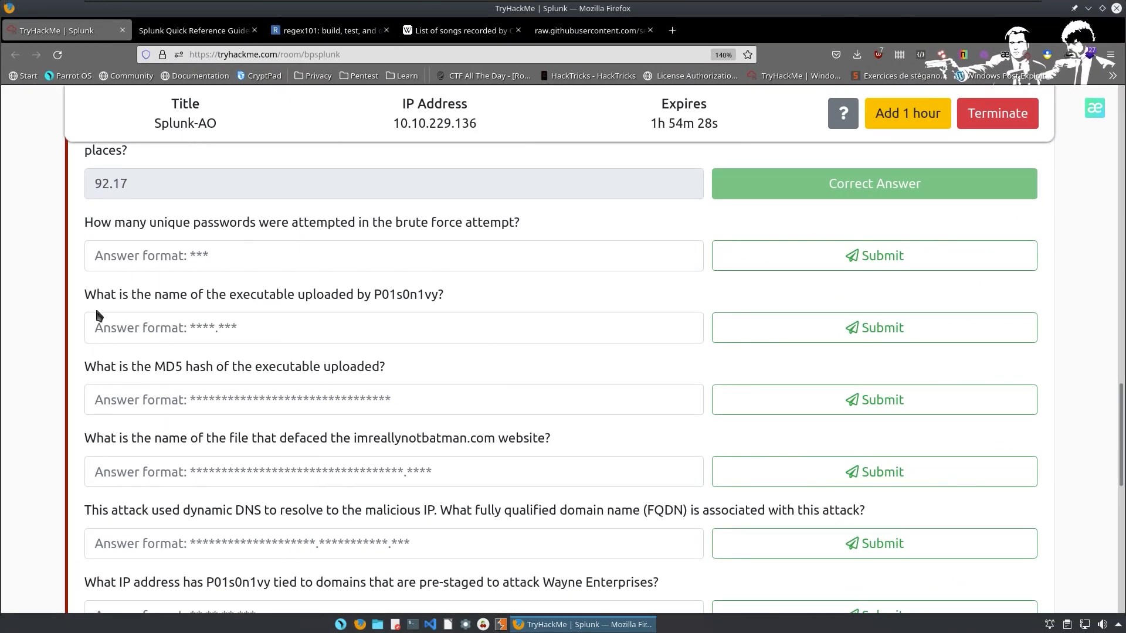
Find and highlight the dedup command's description in the Splunk Quick Reference Guide PDF.
key(ctrl+Tab)
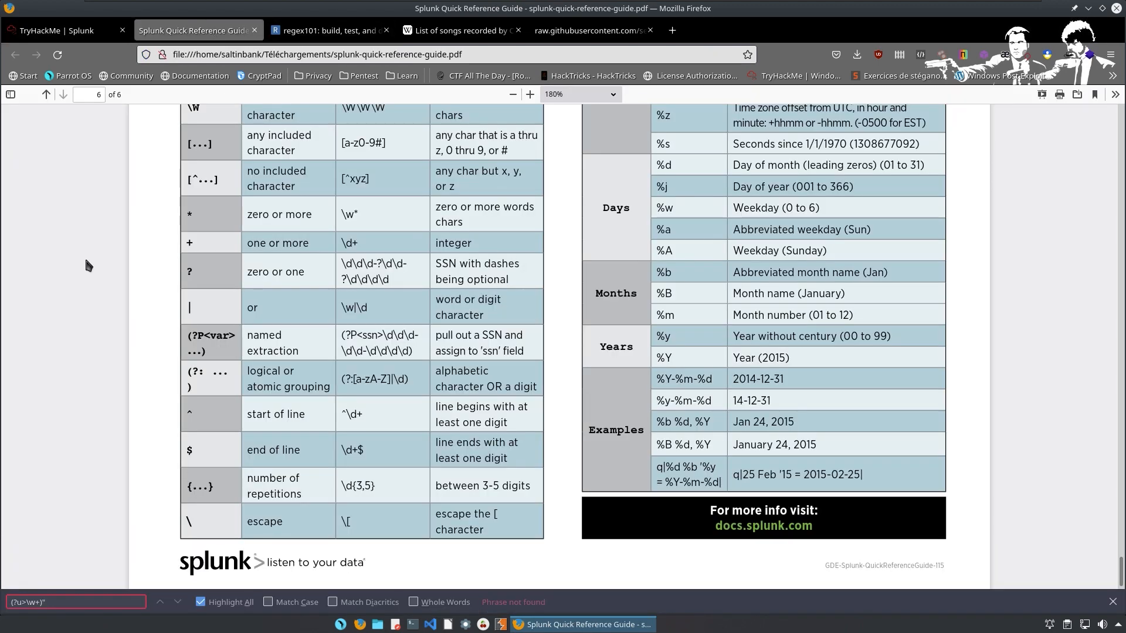
key(ctrl+f)
text(dep)
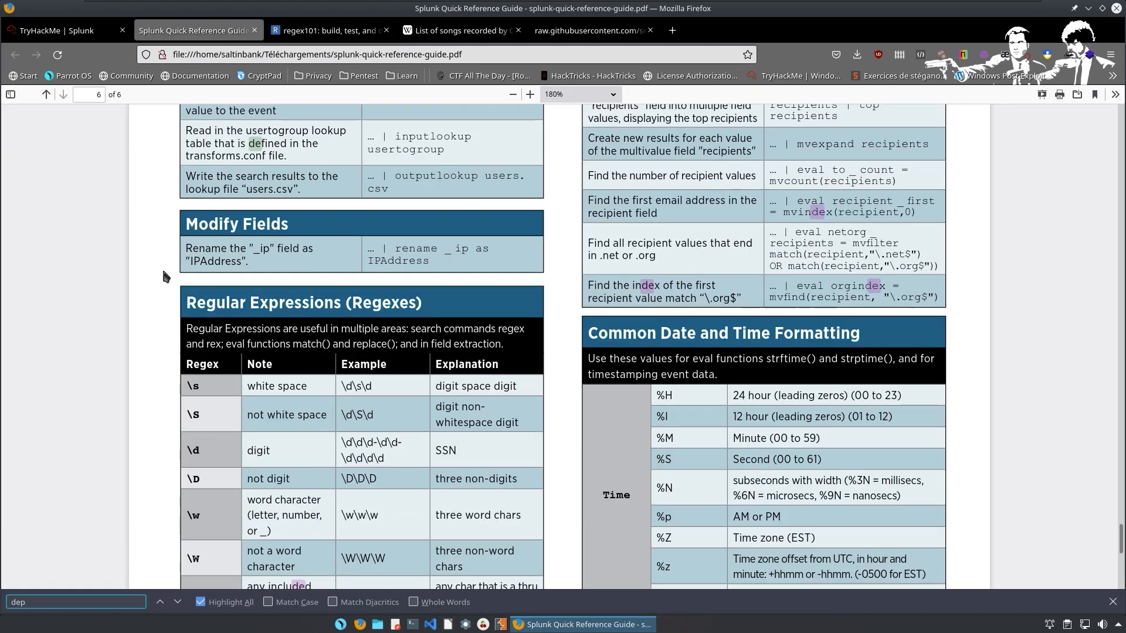
text(up*)
scroll(689, 298, down, 3)
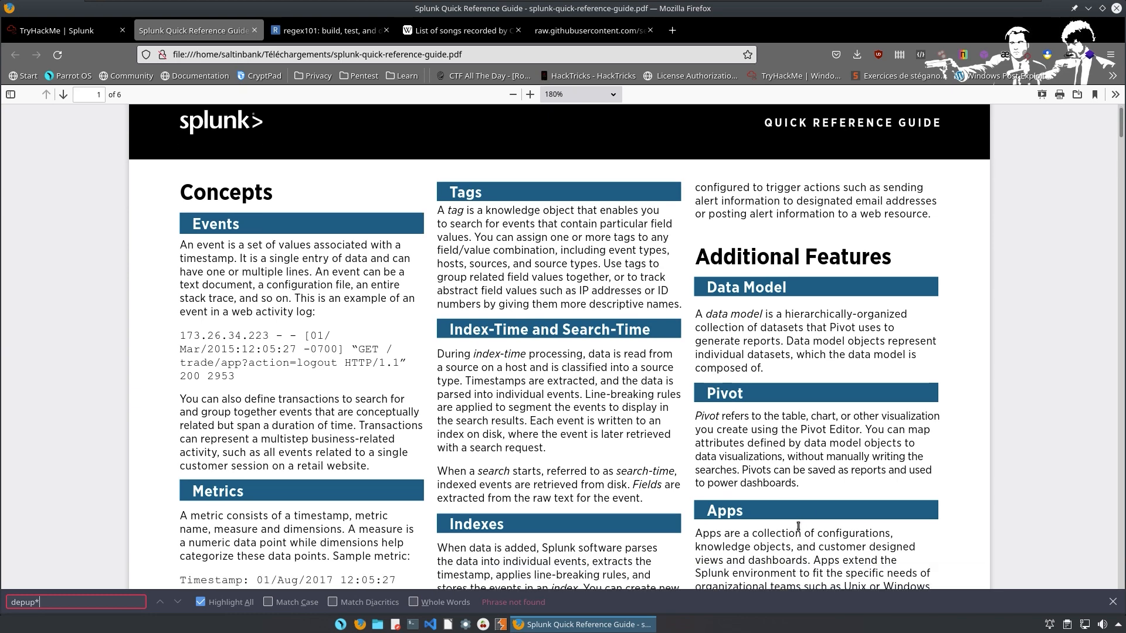
scroll(689, 298, down, 20)
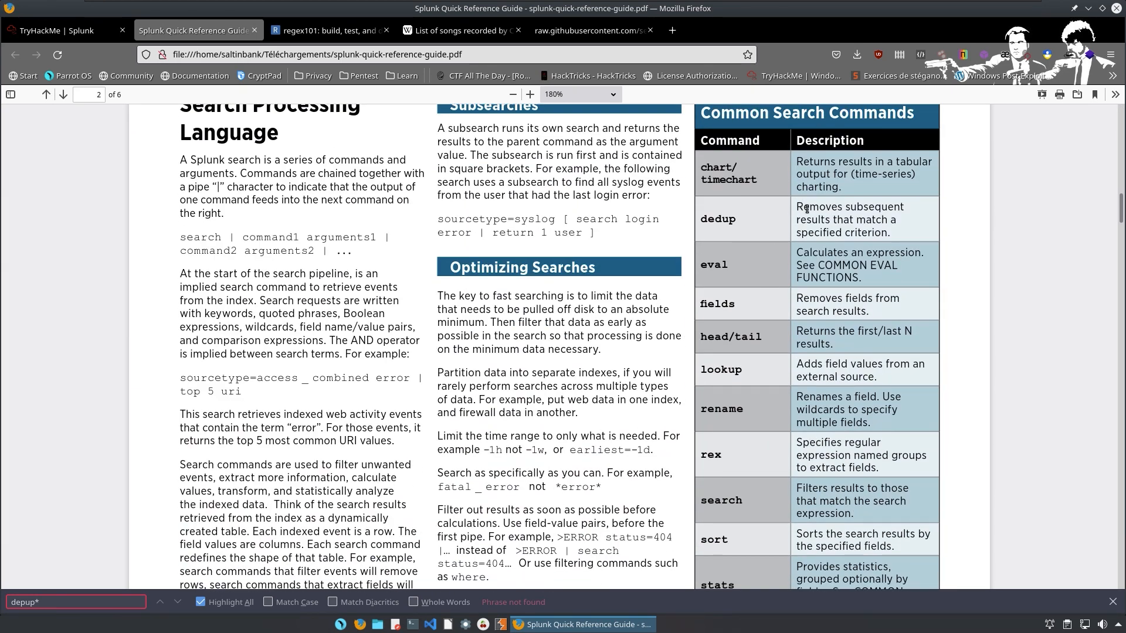
drag(802, 206, 913, 229)
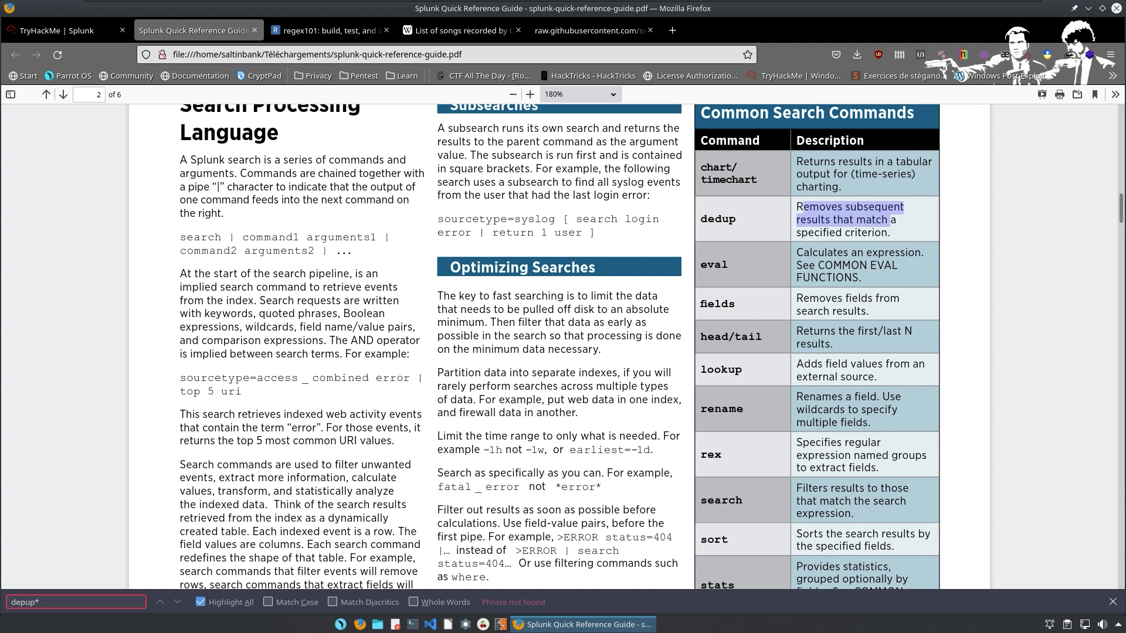
key(ctrl+super+Left)
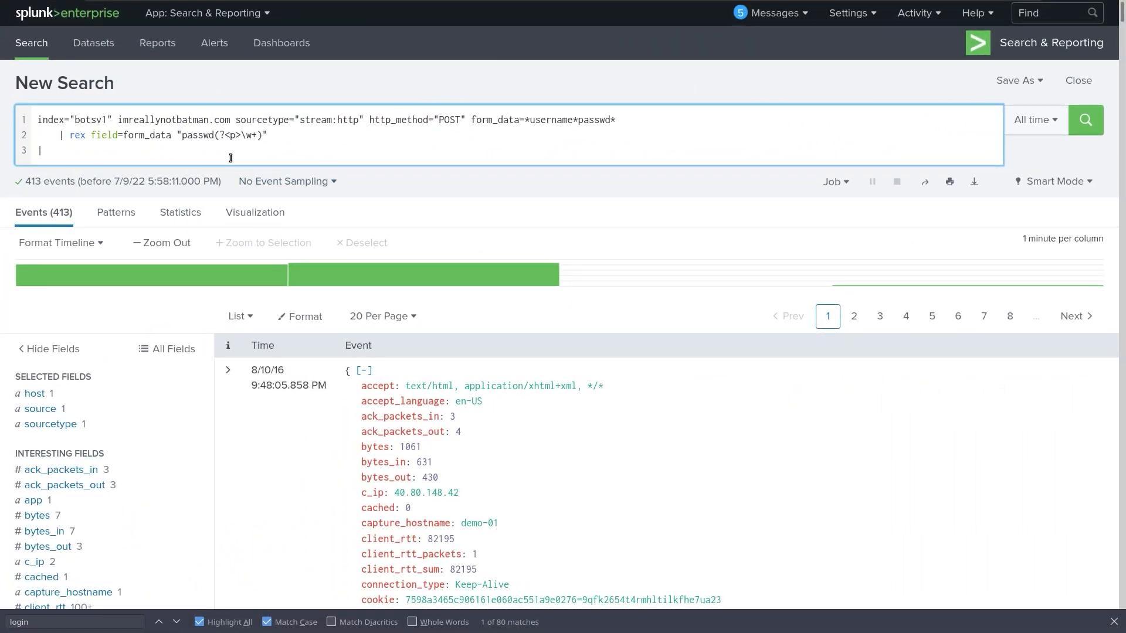
Append '| dedup p' and '| stats count' lines, fix the depup typo, and run for 412.
text(dedp)
key(BackSpace)
key(BackSpace)
text(pup p)
key(shift+Return)
text(|)
text(s)
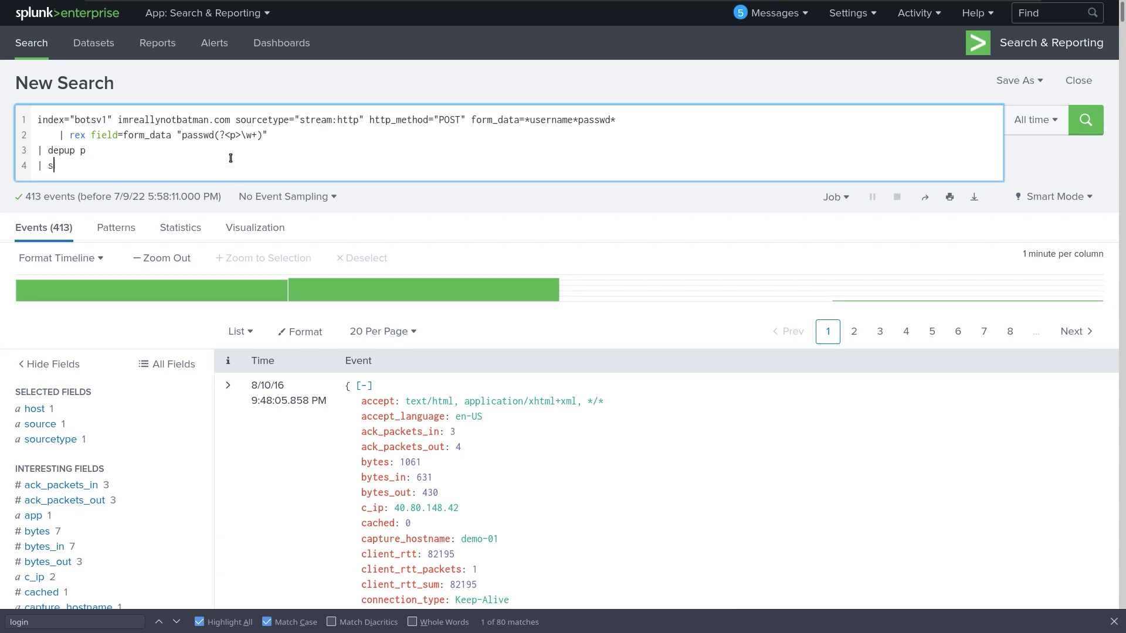
text(tats count)
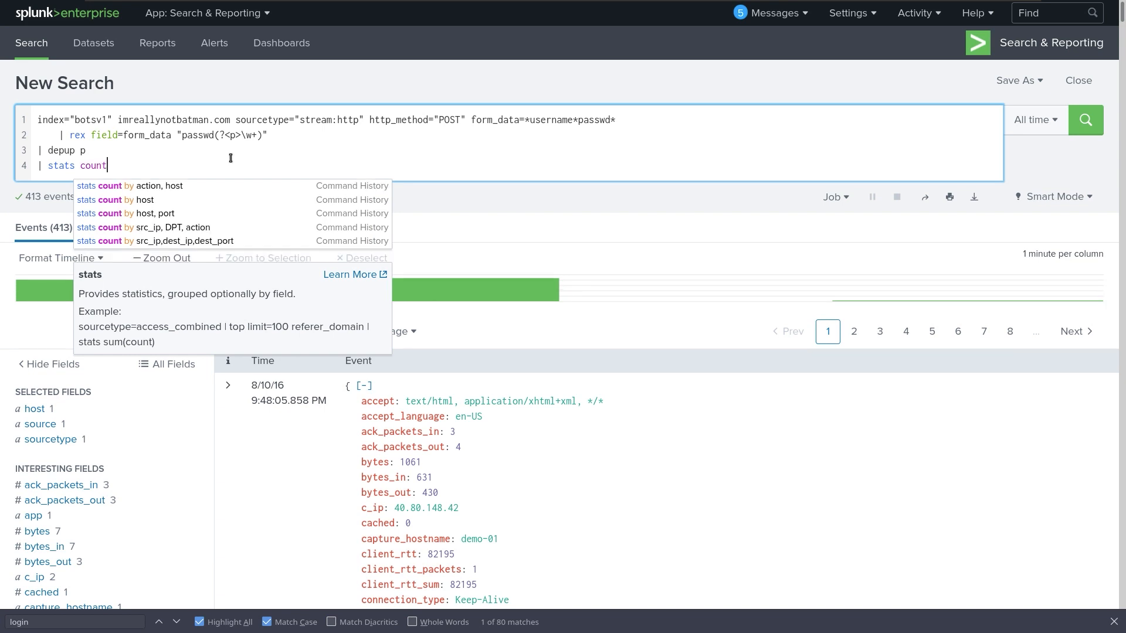
key(Return)
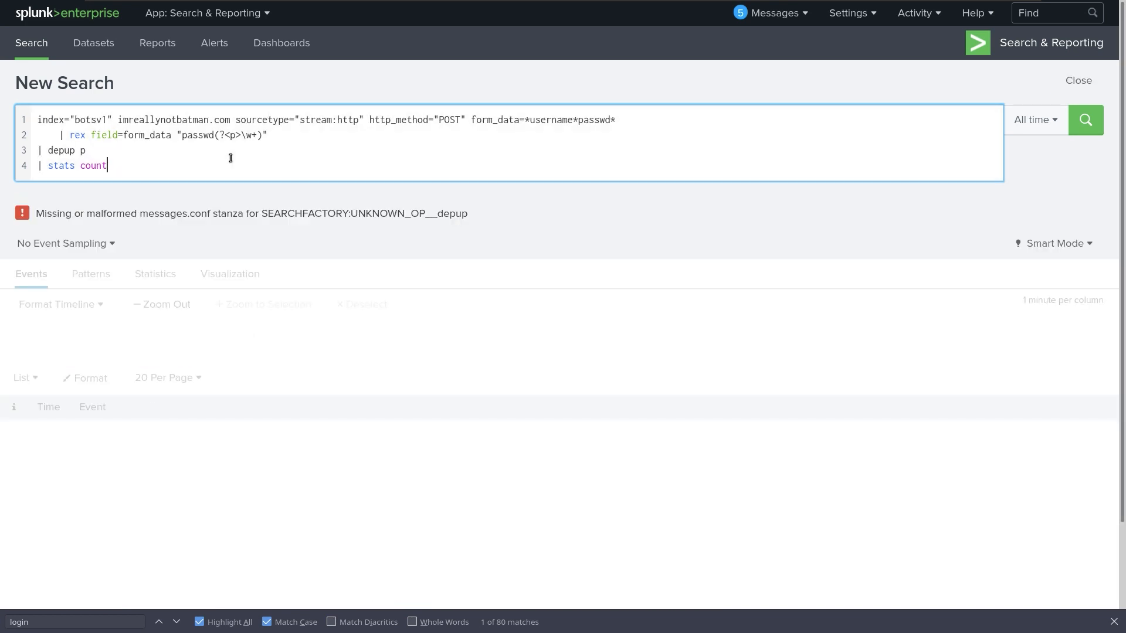
key(Up)
key(BackSpace)
key(BackSpace)
key(BackSpace)
key(BackSpace)
key(BackSpace)
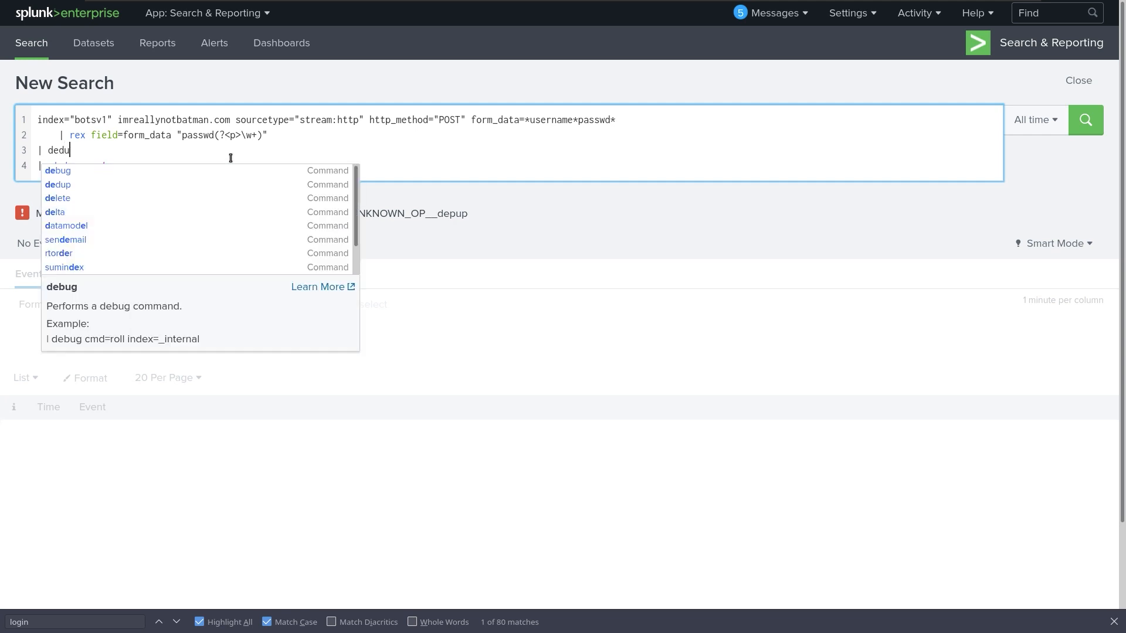
text(dup p)
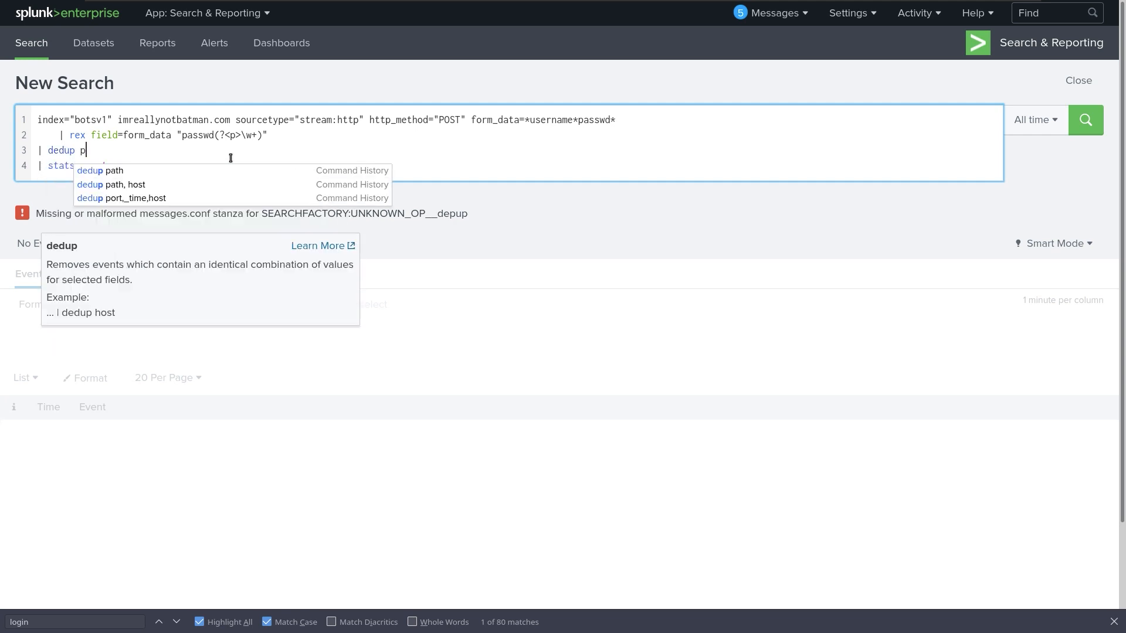
key(Return)
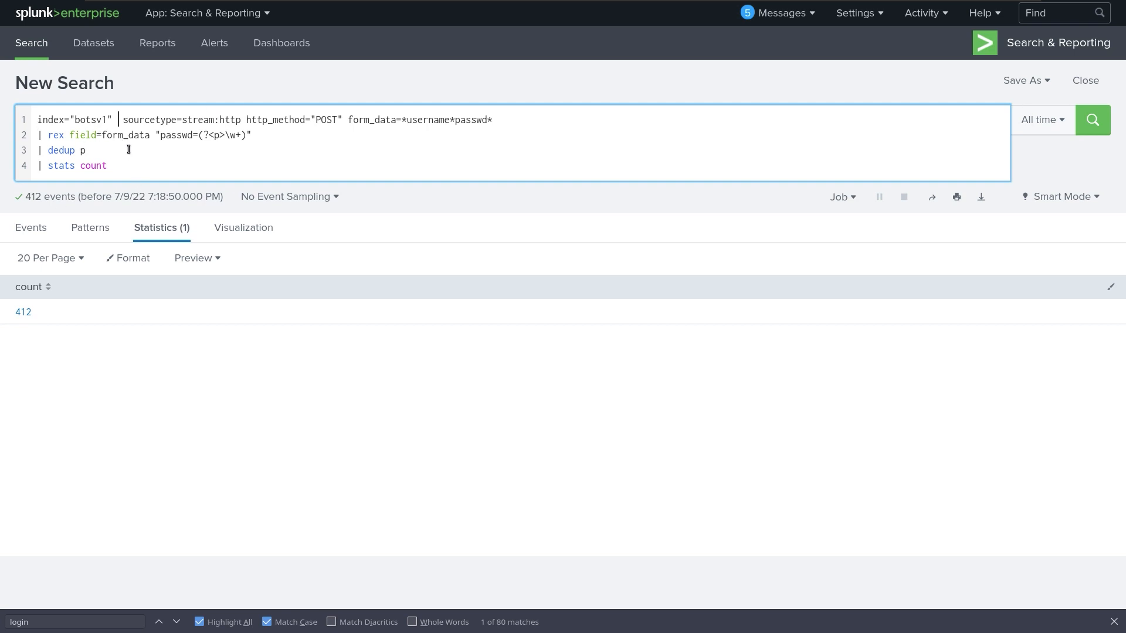
Add the imreallynotbatman term after the index and rerun, still getting 412.
text(i)
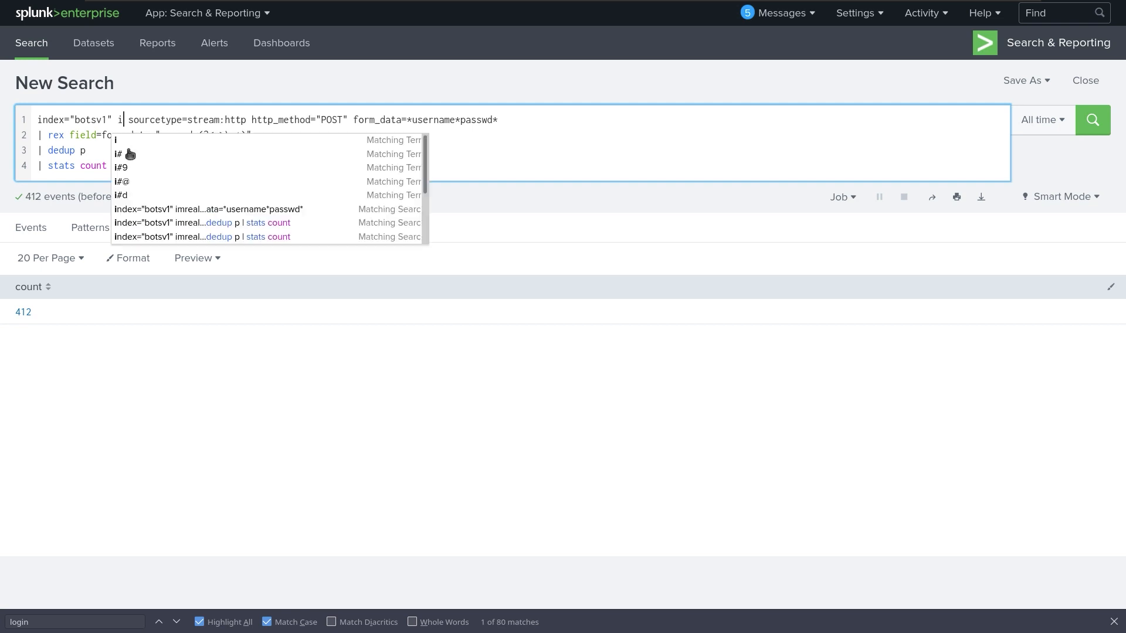
text(mre)
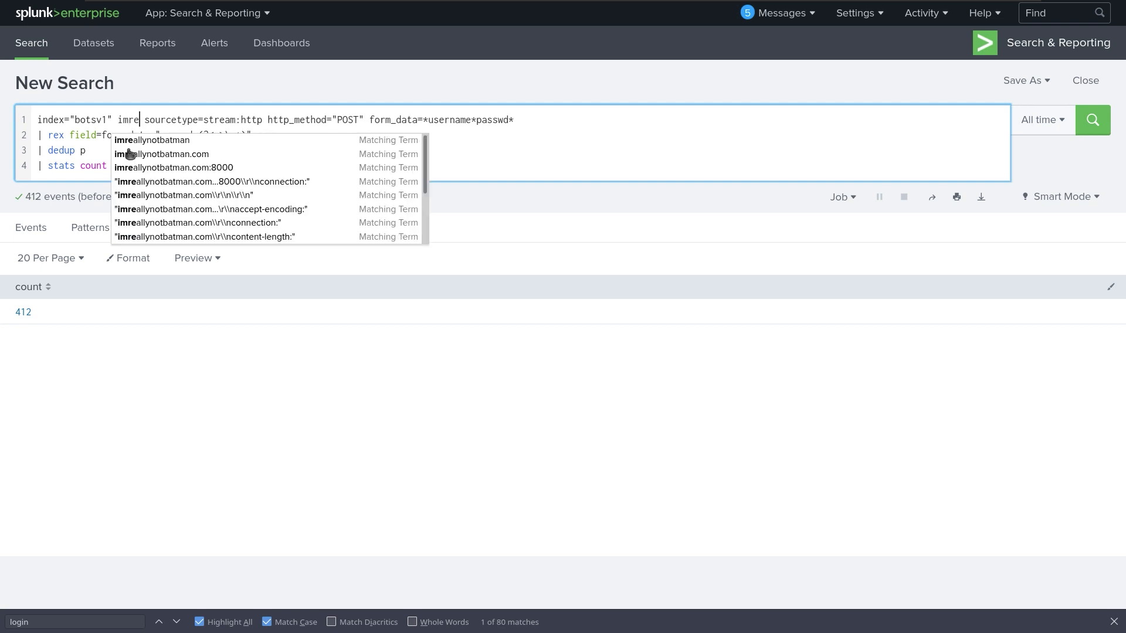
click(129, 147)
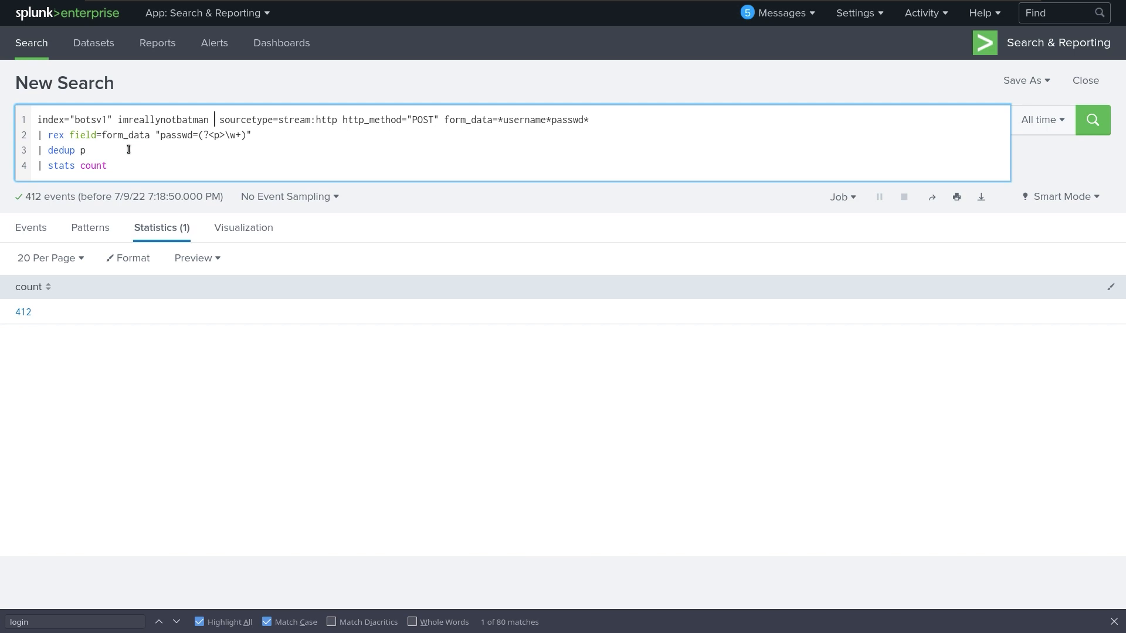
key(Return)
key(BackSpace)
key(Right)
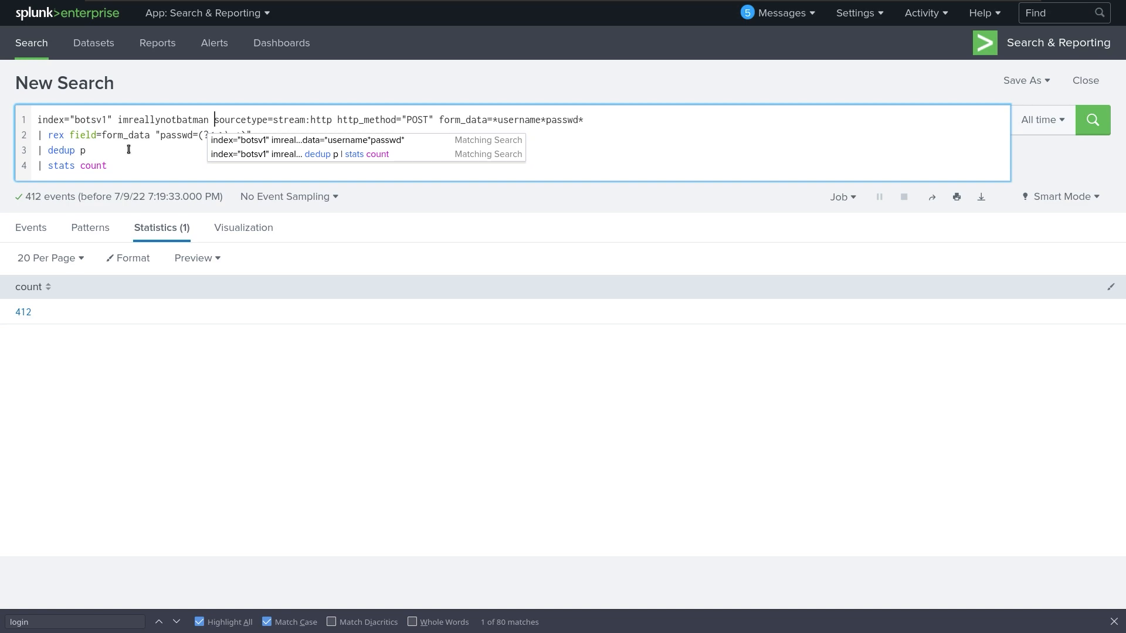
key(alt+Tab)
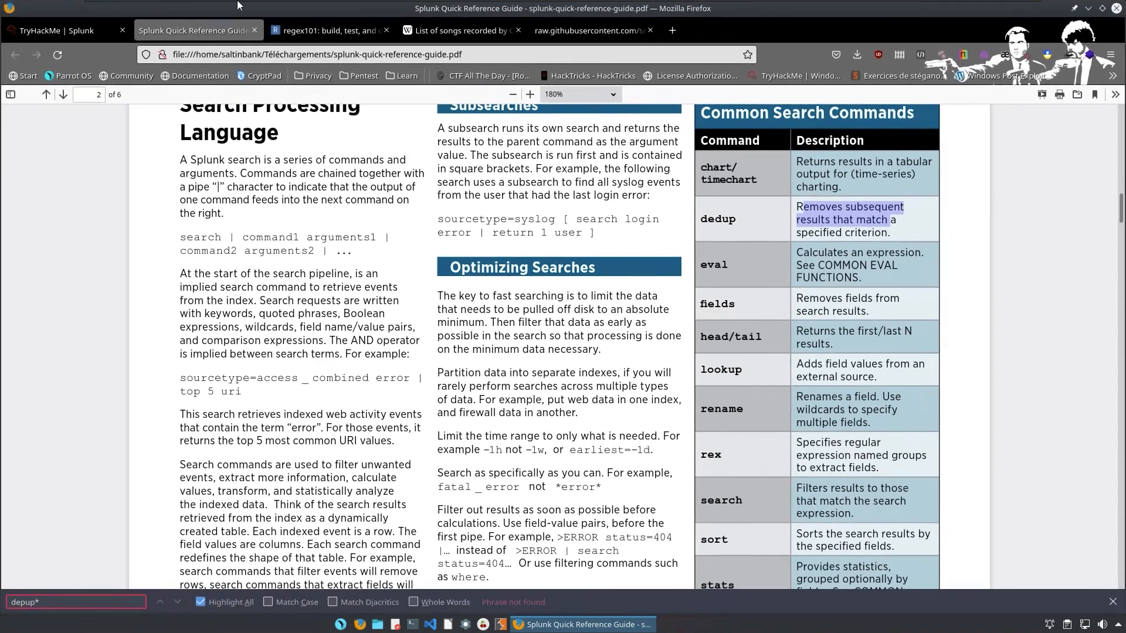
Add an hour to the Splunk-AO machine, close the reference PDF window, and maximize the room page.
drag(64, 30, 221, 276)
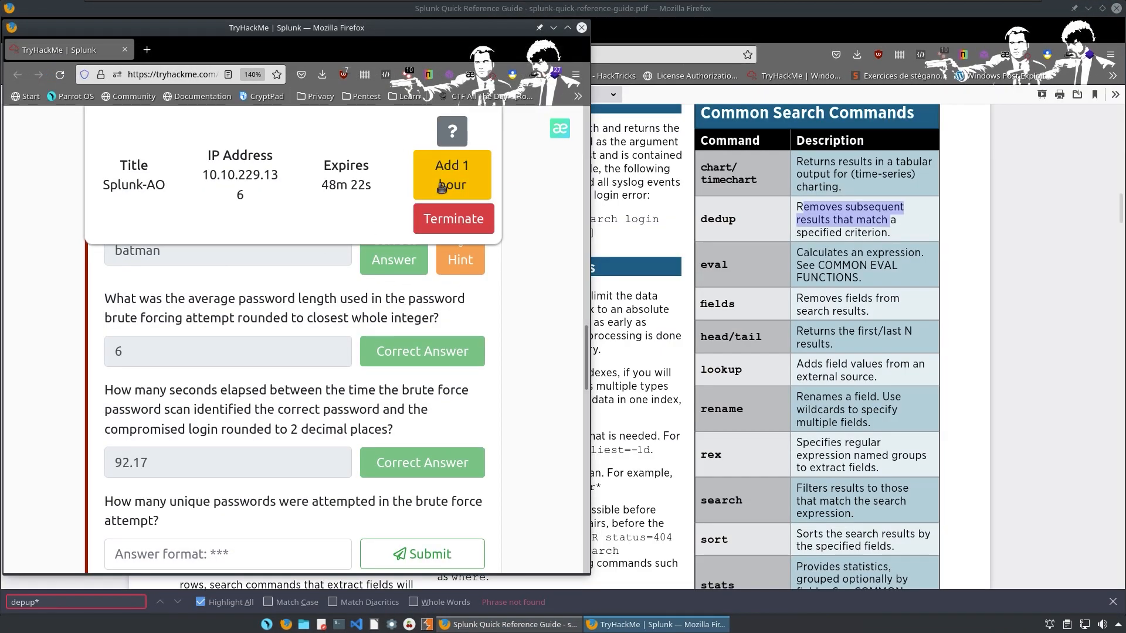
click(463, 180)
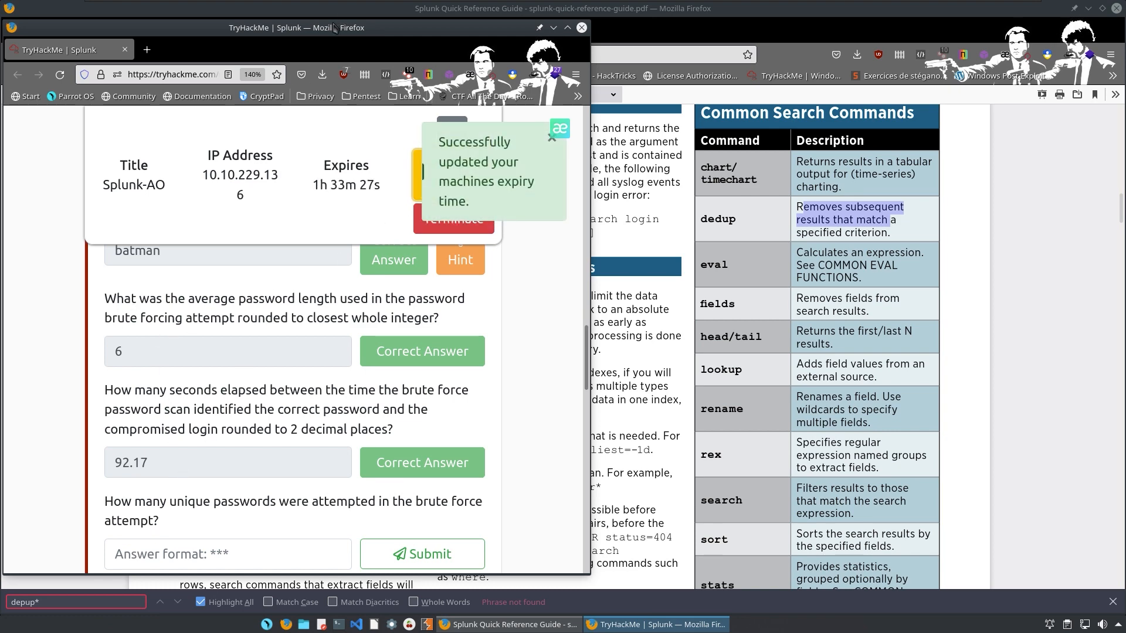
click(1110, 20)
click(1116, 9)
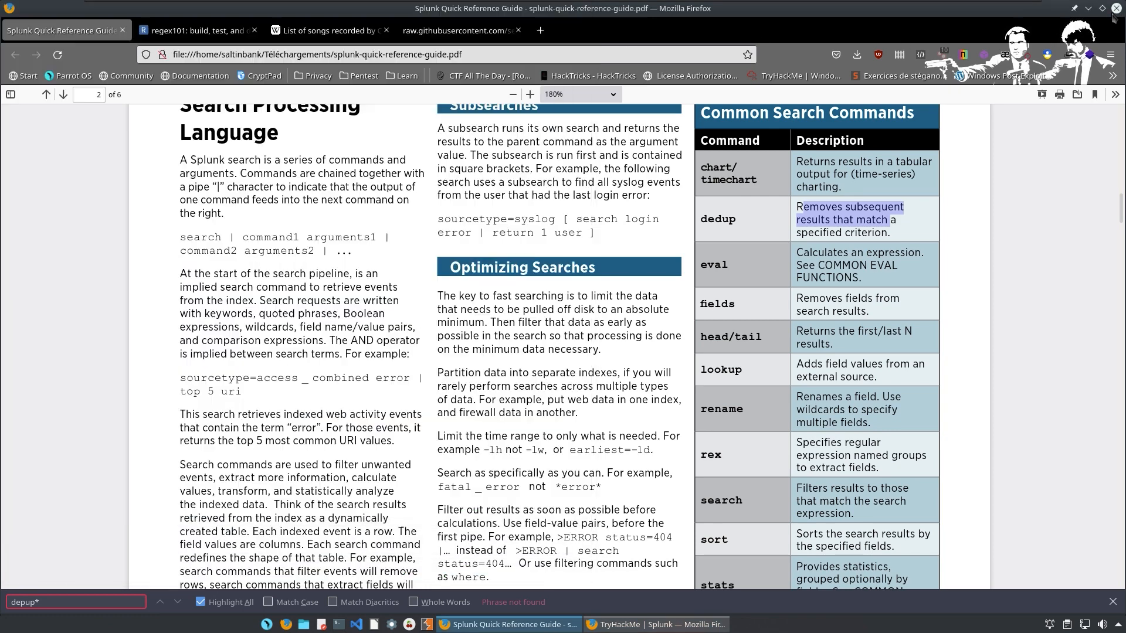
click(661, 166)
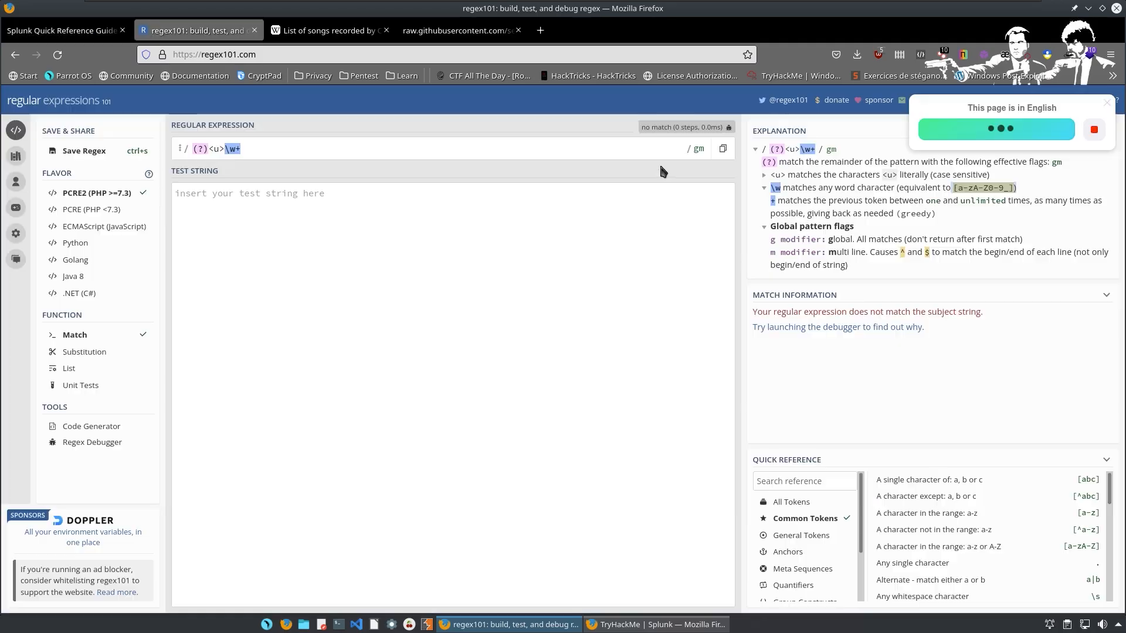
click(644, 381)
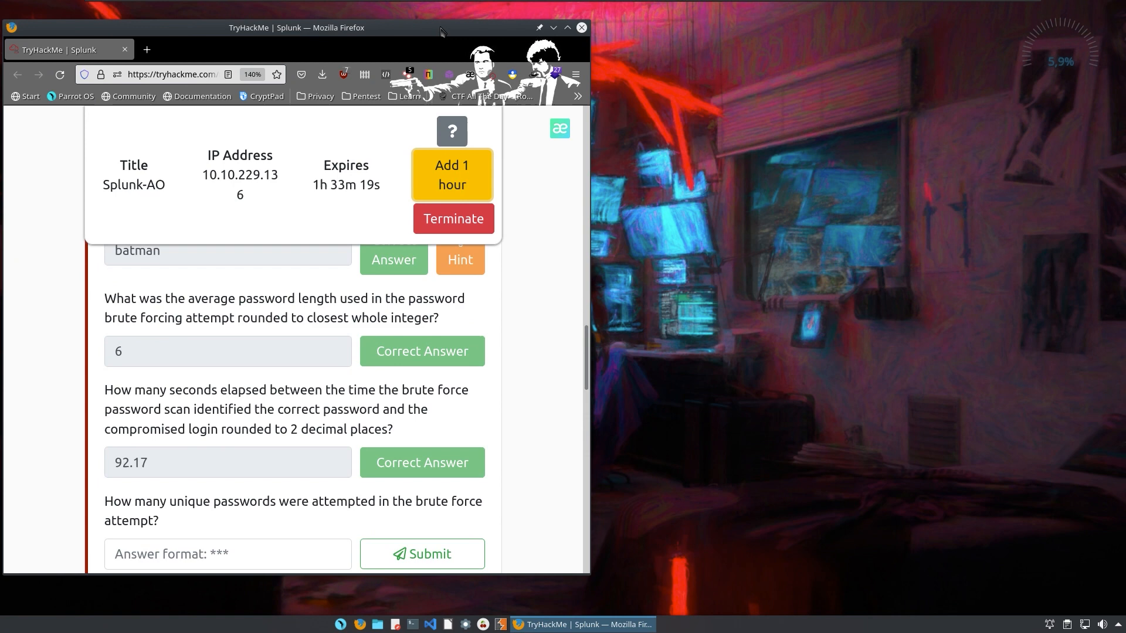
double_click(442, 31)
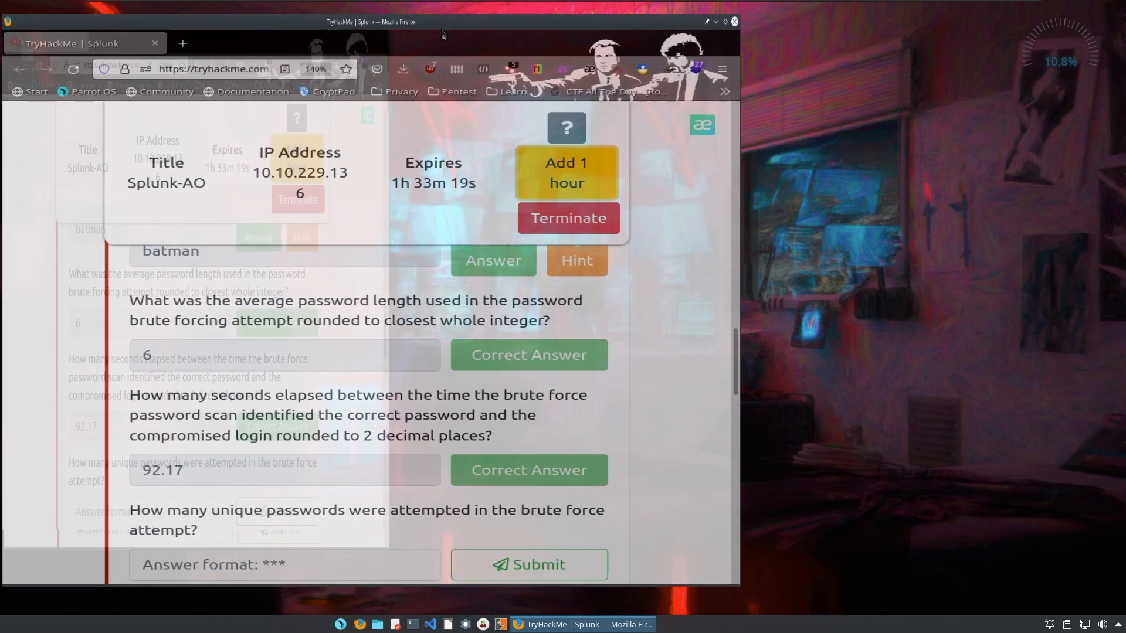
Submit 412 as the number of unique brute-force passwords.
click(214, 262)
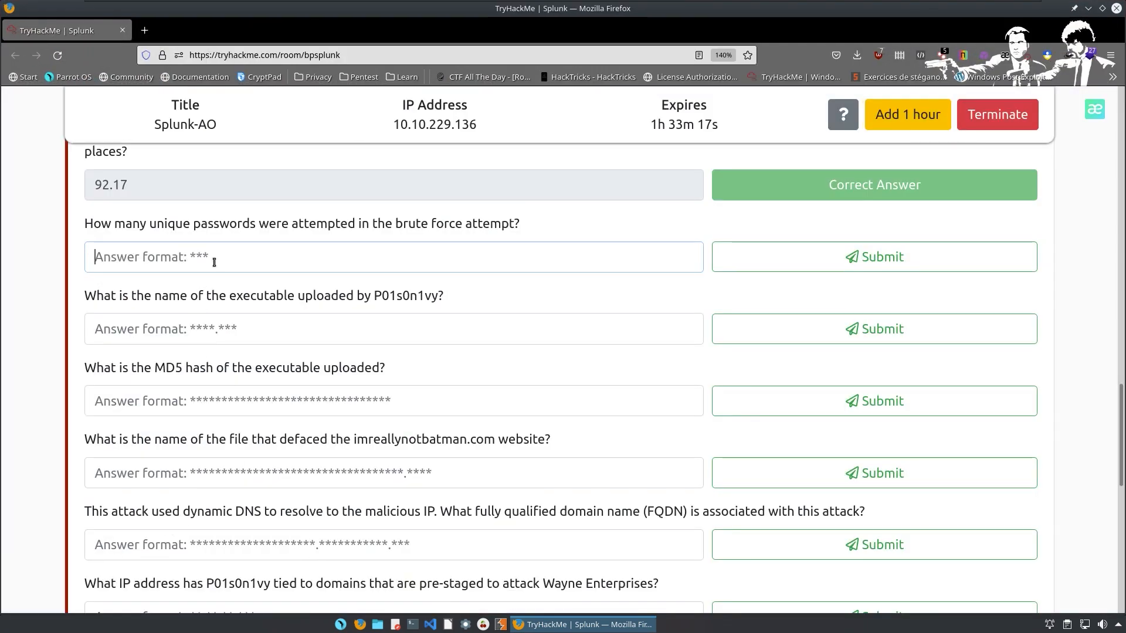
text(42)
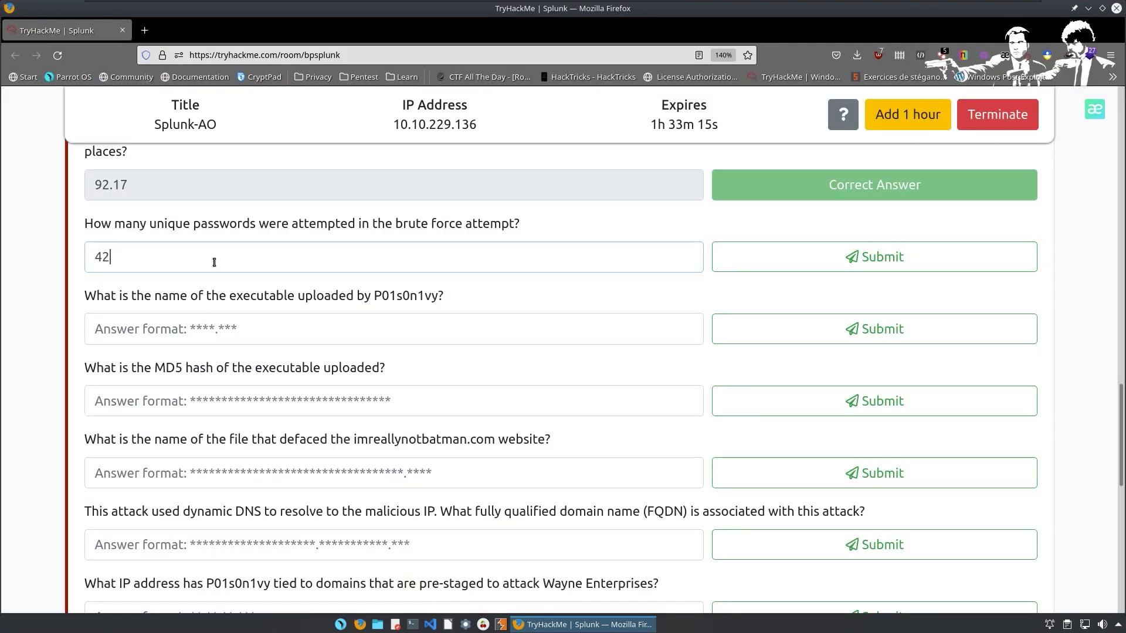
key(BackSpace)
text(12)
key(Return)
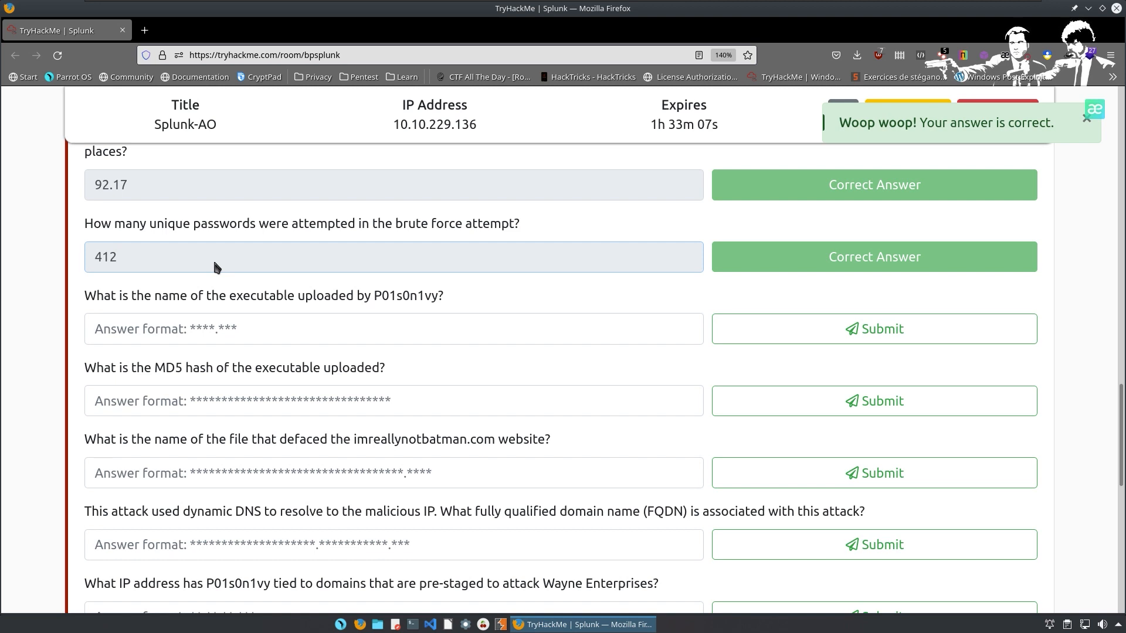
Select the executable-name answer field, then return to the Splunk search.
click(226, 325)
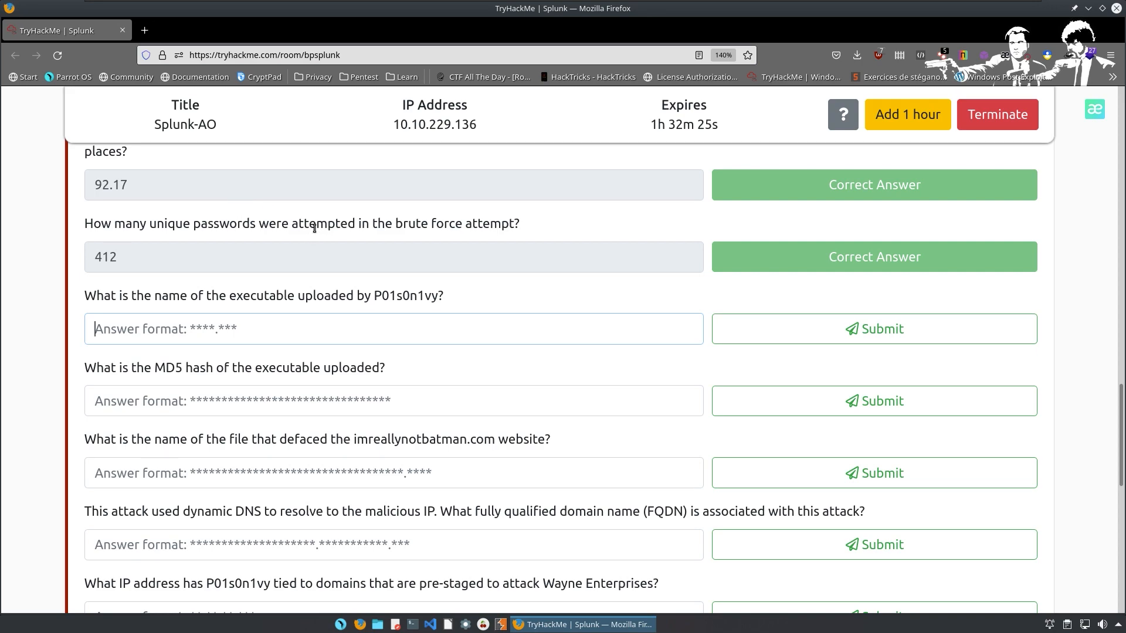
click(308, 271)
key(ctrl+super+Left)
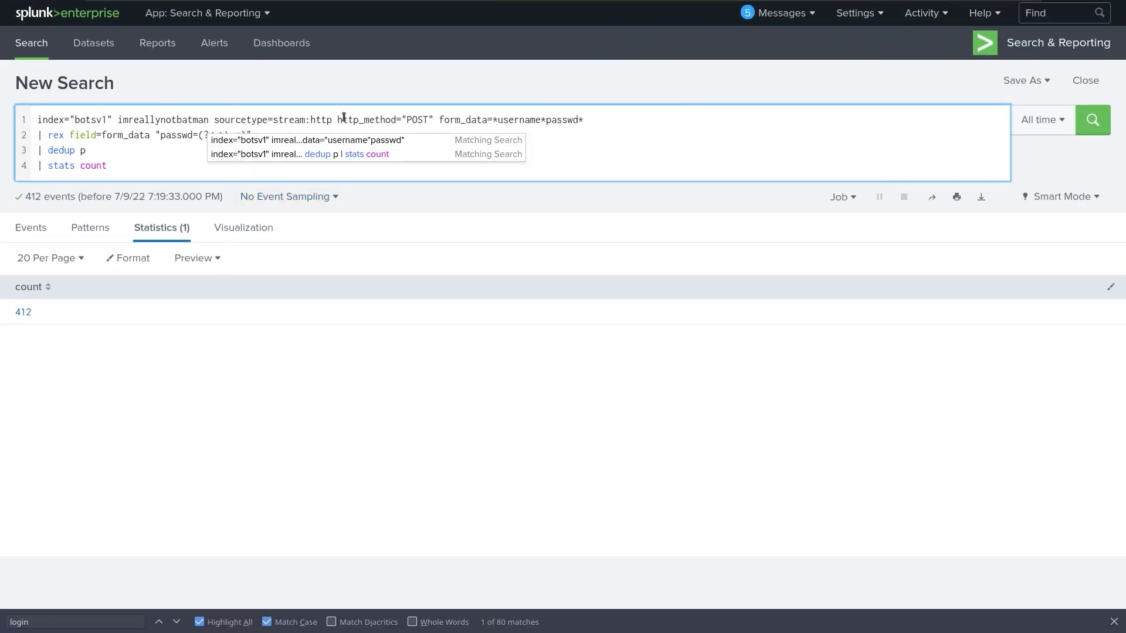
Remove the form_data filter and the rex, dedup and stats lines, then rerun the search.
drag(439, 119, 727, 139)
key(BackSpace)
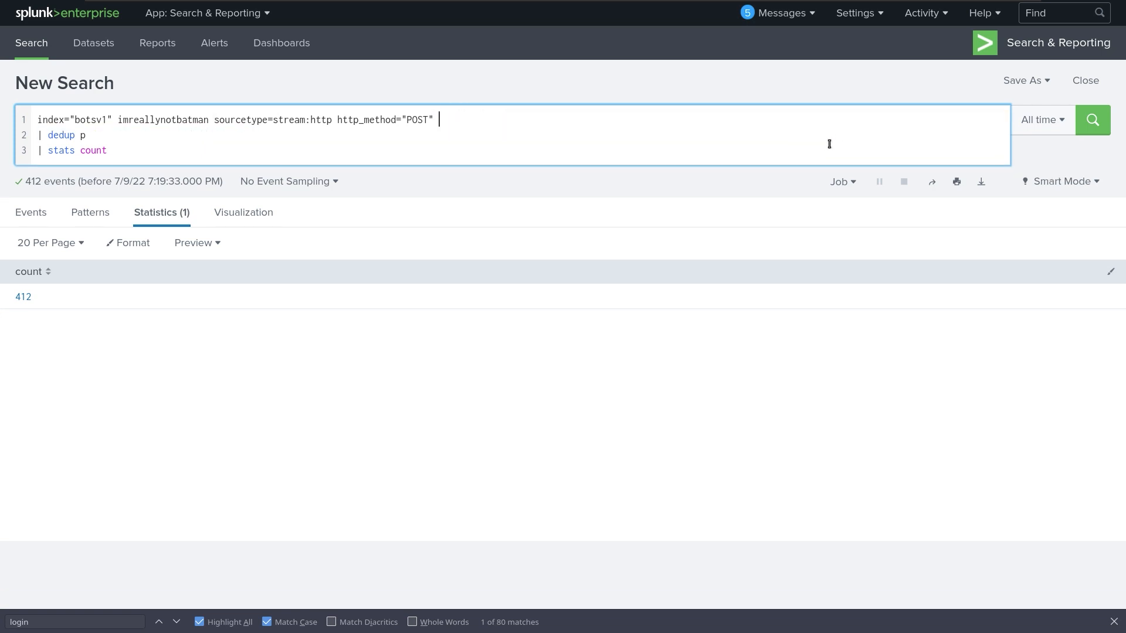
drag(109, 150, 37, 150)
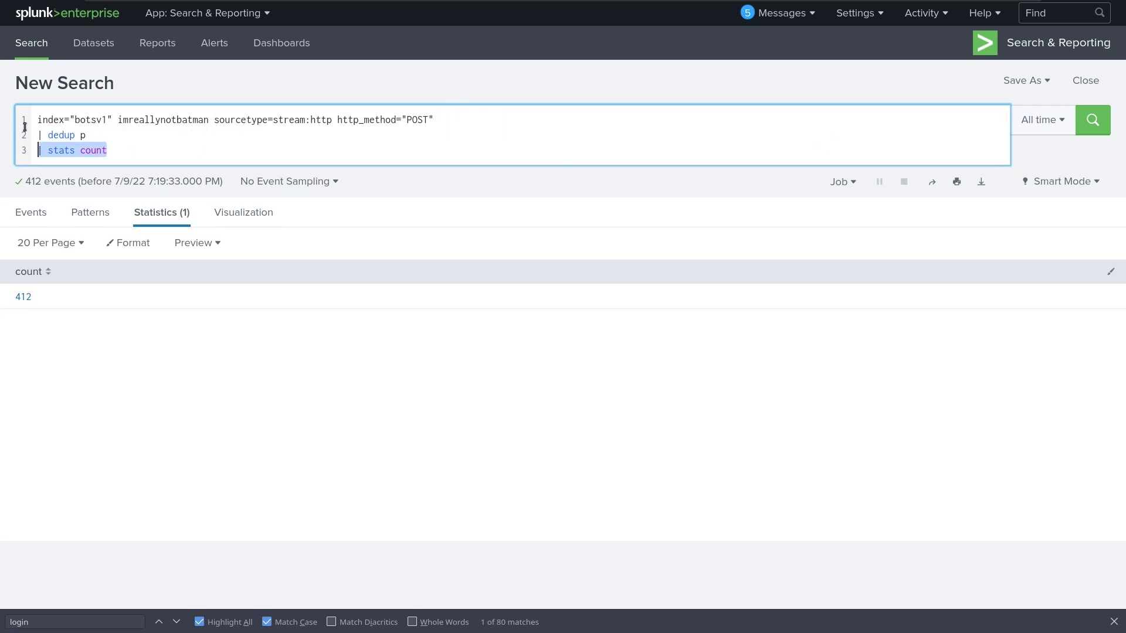
key(BackSpace)
key(BackSpace)
key(BackSpace)
key(BackSpace)
key(BackSpace)
key(BackSpace)
key(BackSpace)
key(BackSpace)
key(BackSpace)
key(BackSpace)
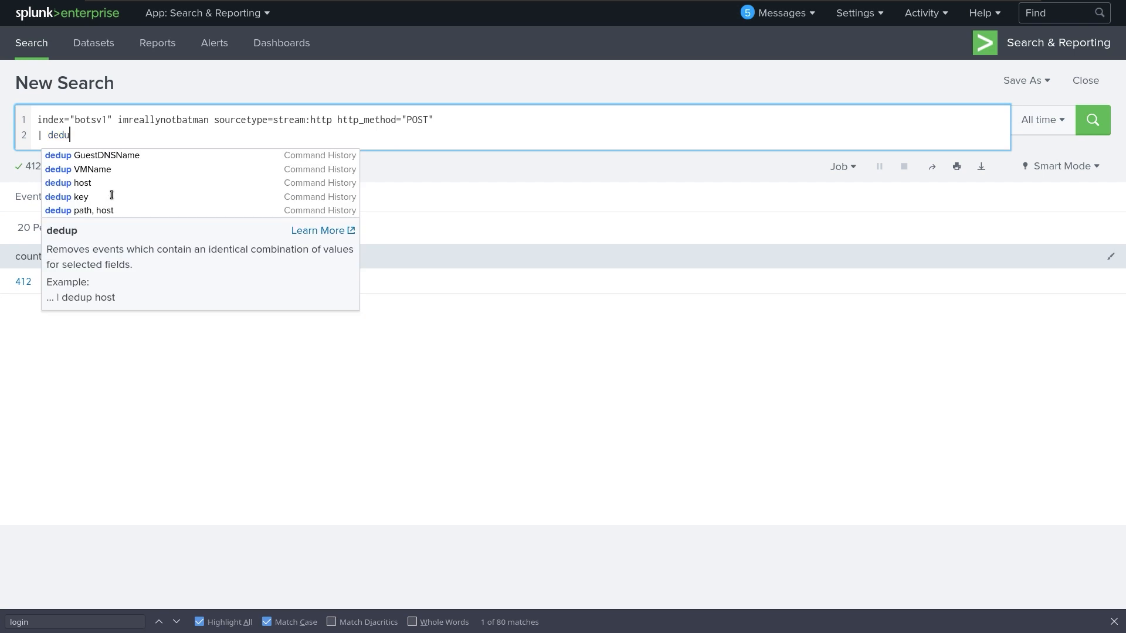
key(BackSpace)
key(BackSpace)
key(Return)
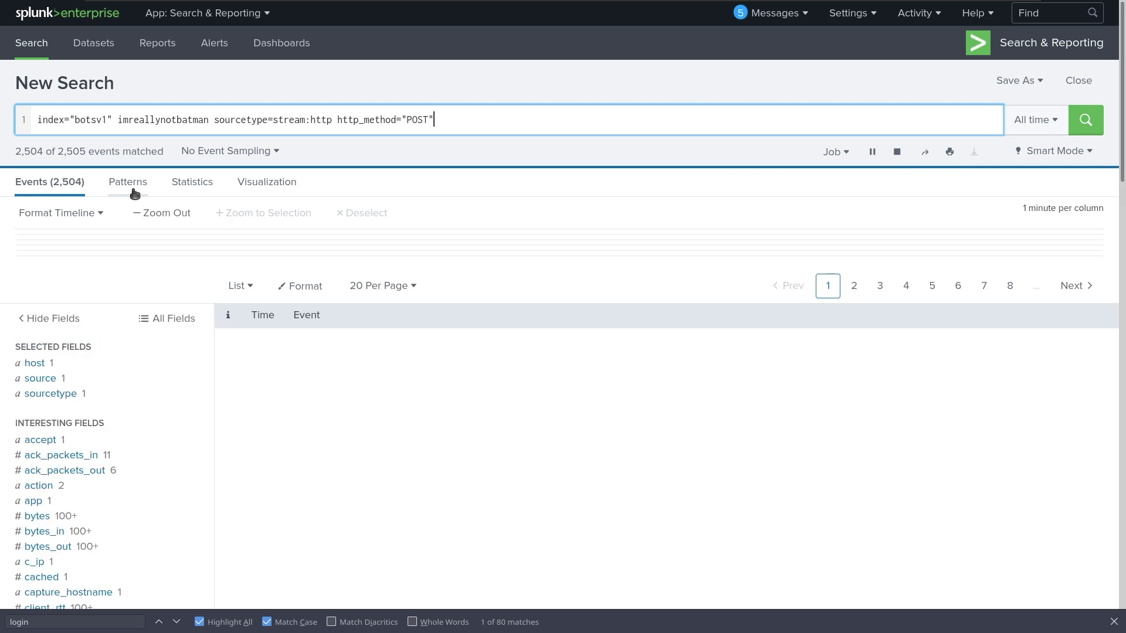
Find 'form' in the expanded POST event and step through matches to the HTML form element.
scroll(623, 427, down, 15)
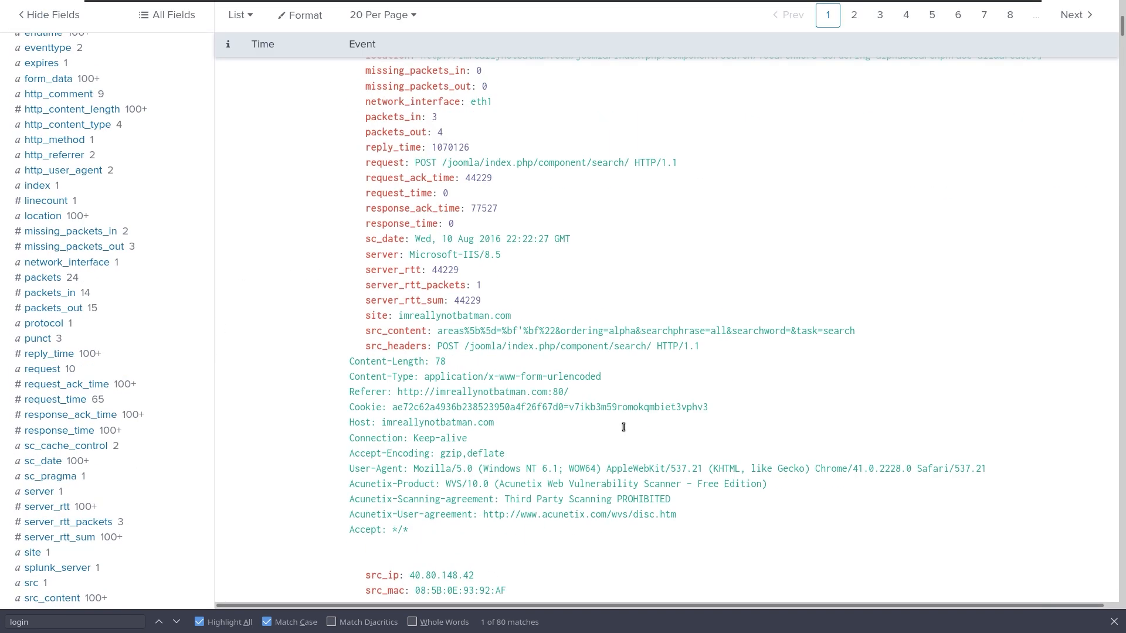
scroll(624, 427, down, 20)
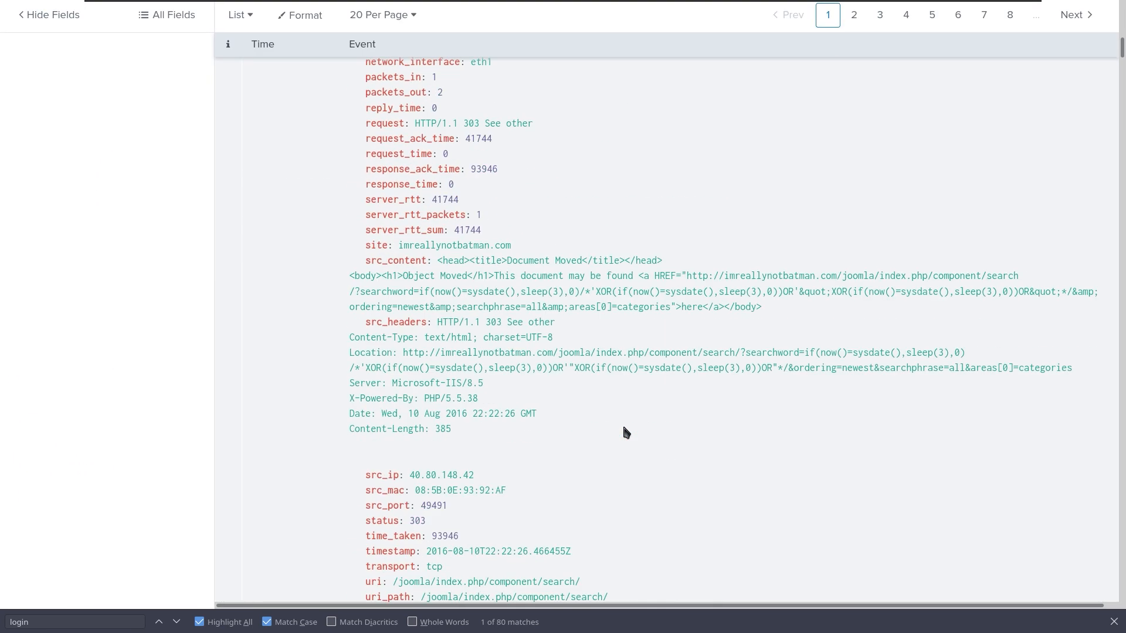
scroll(624, 428, down, 15)
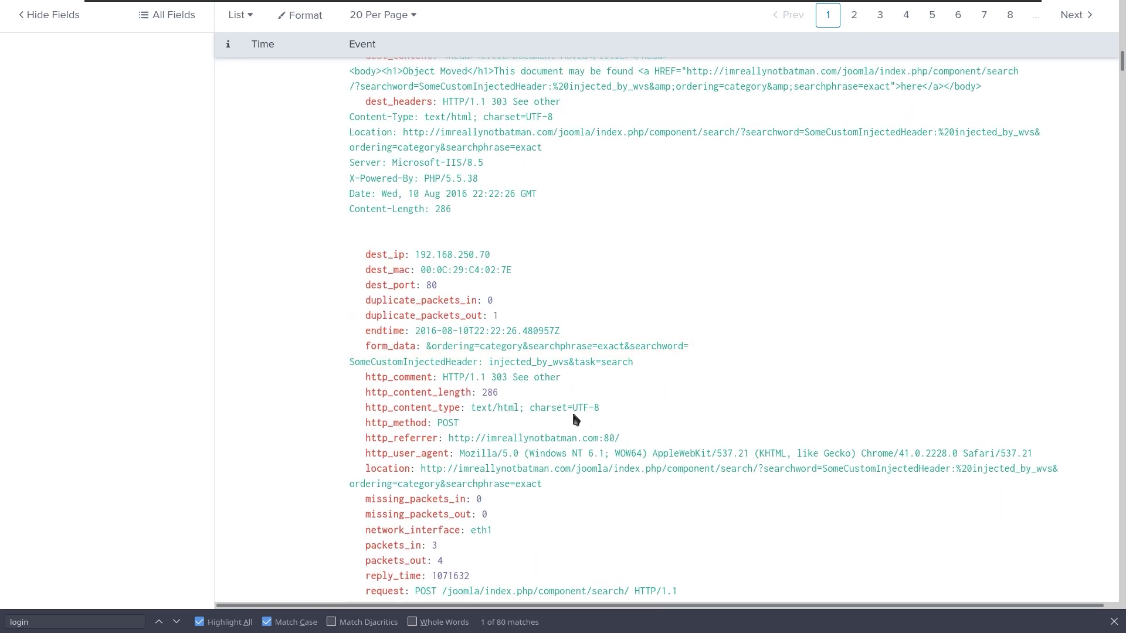
scroll(570, 415, down, 5)
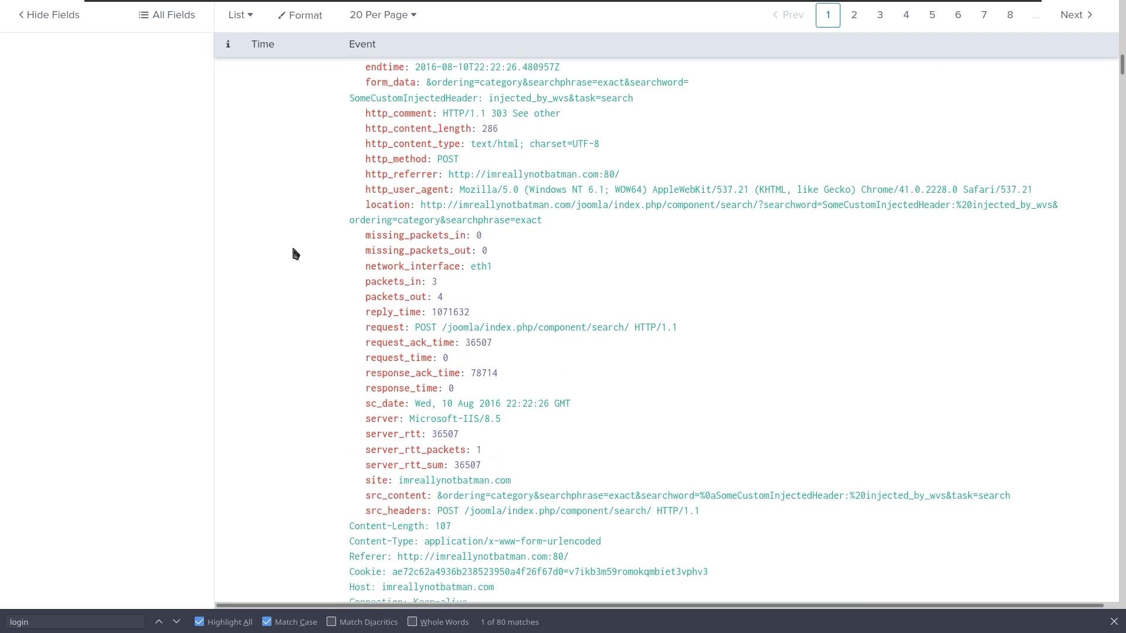
key(ctrl+f)
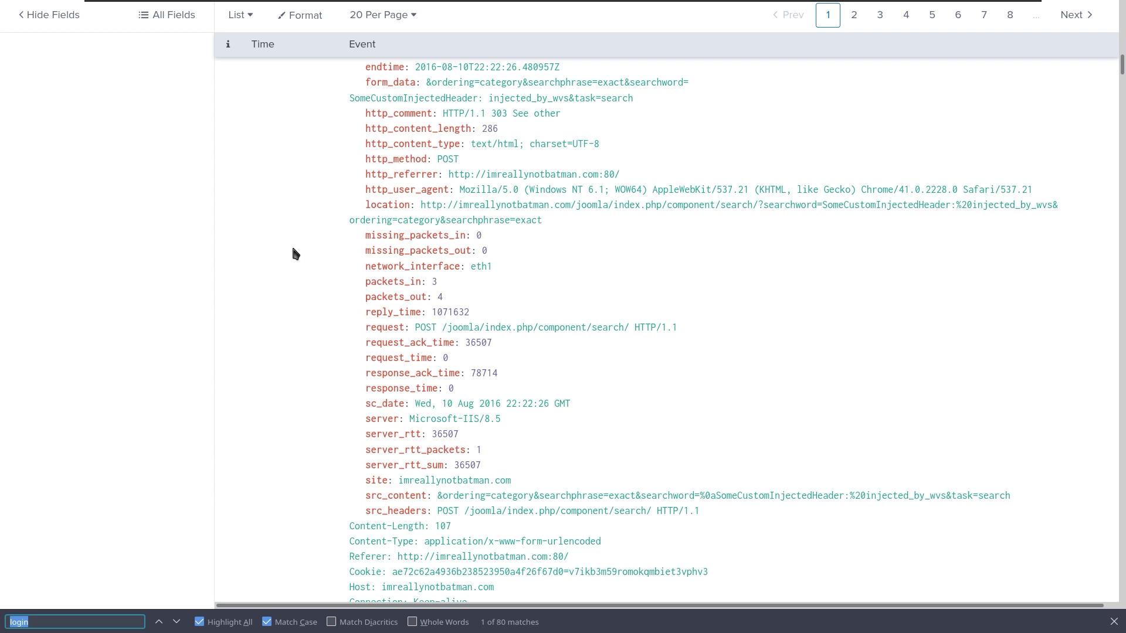
text(form)
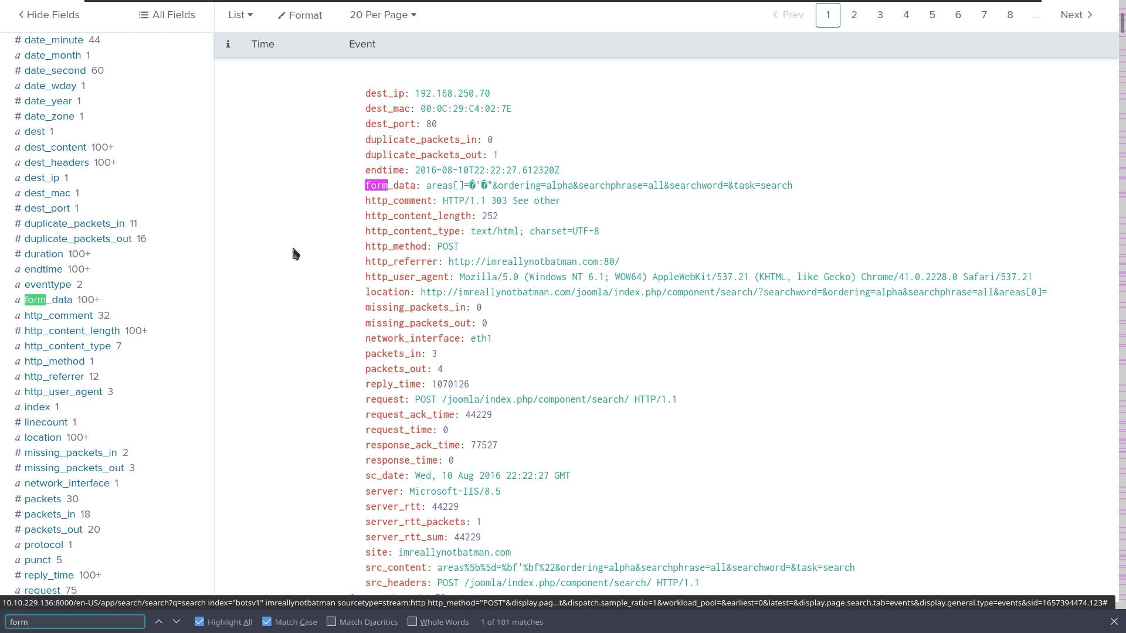
key(Return)
key(Return)
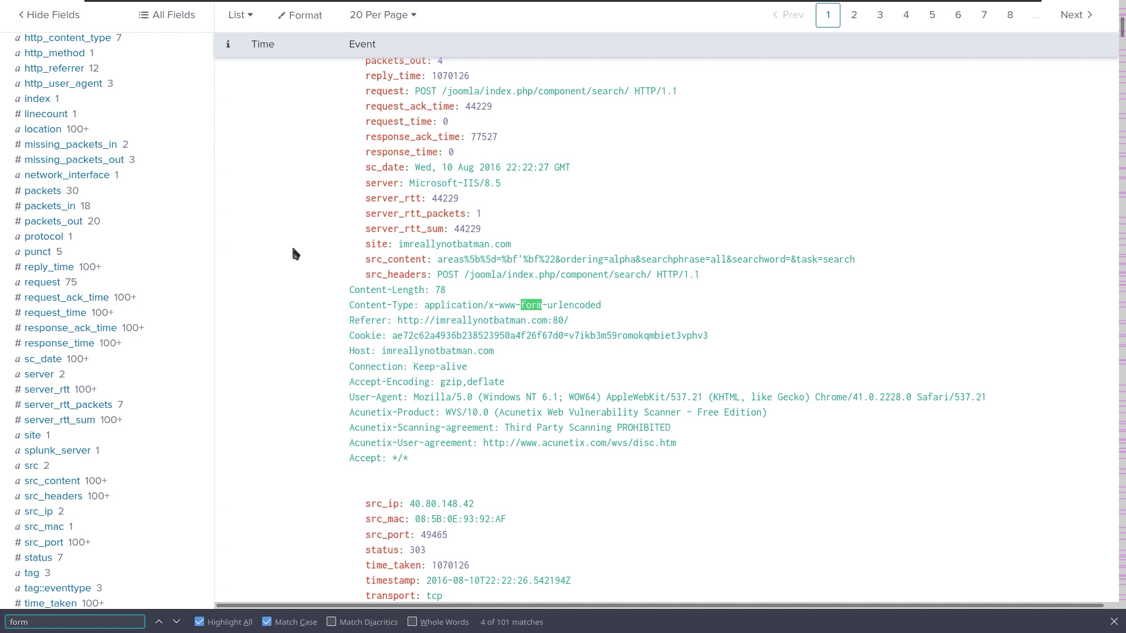
key(Return)
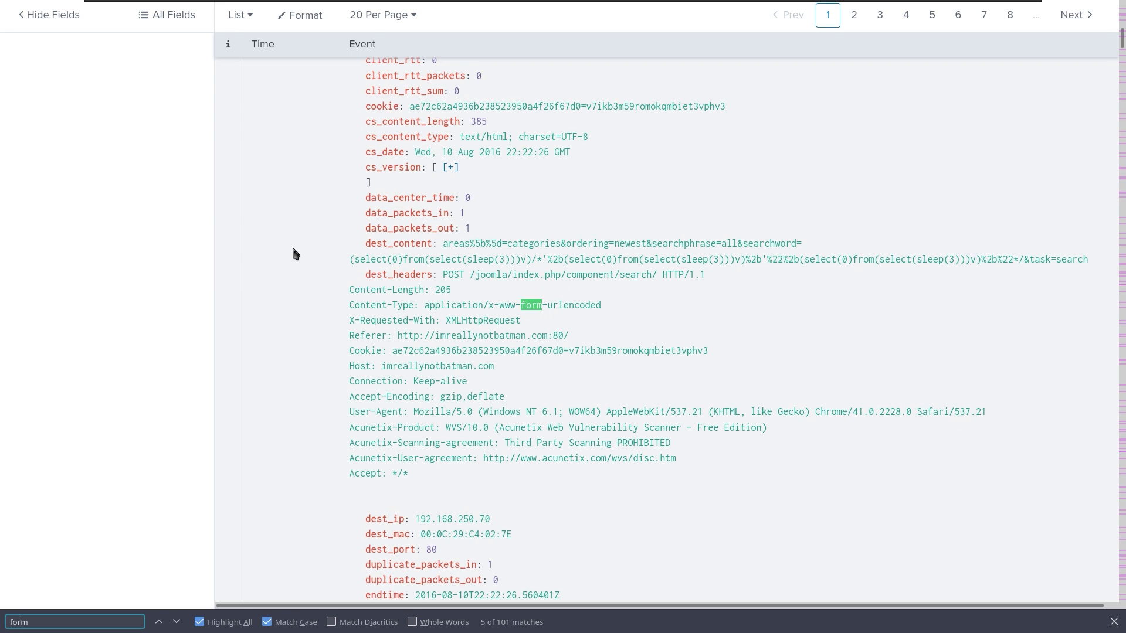
key(Return)
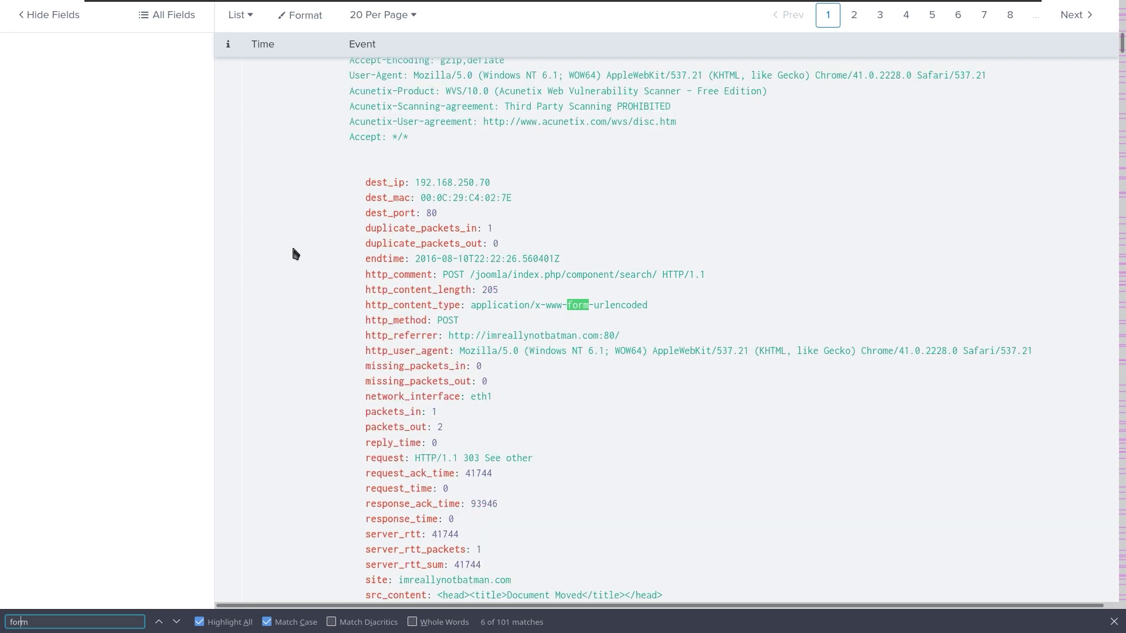
key(Return)
key(Return)
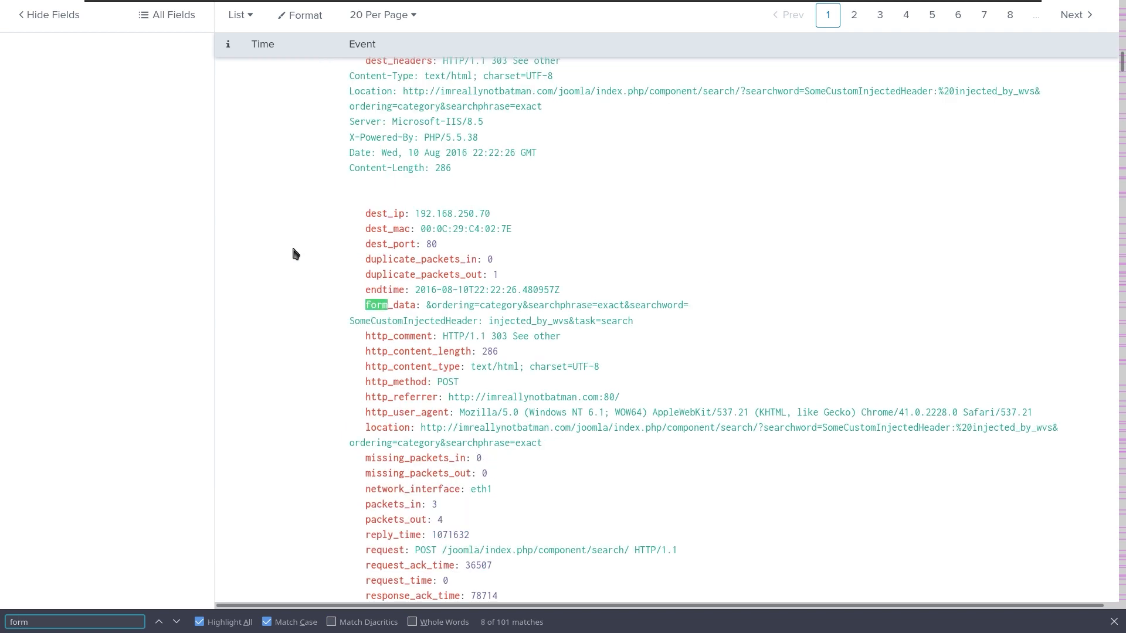
key(Return)
key(Return)
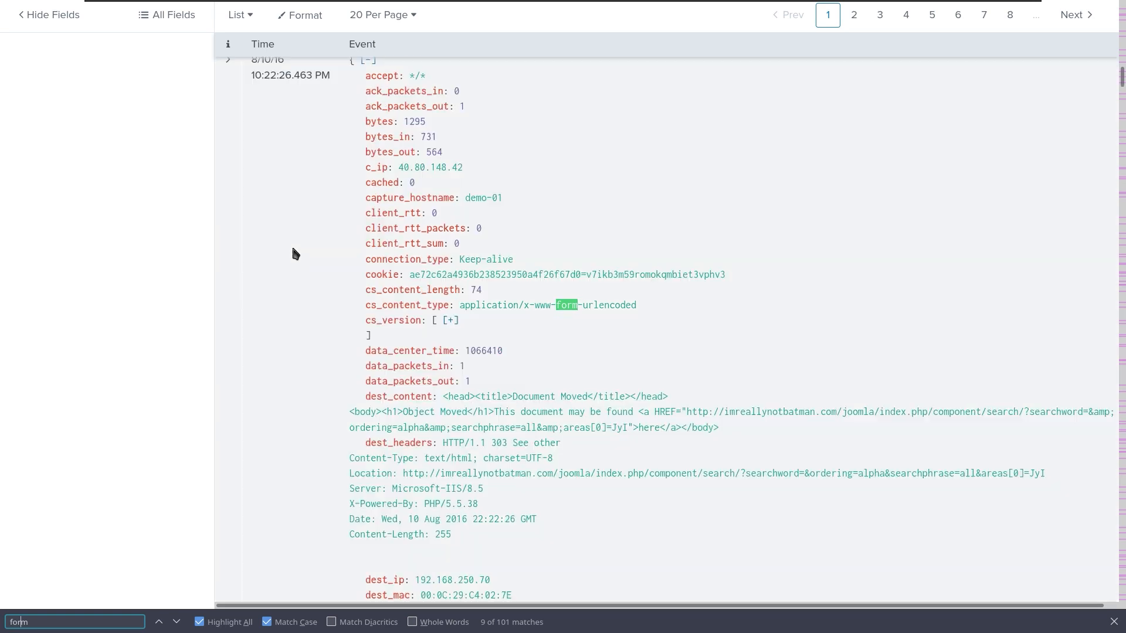
key(Return)
key(Return)
key(Return)
key(Return)
key(Return)
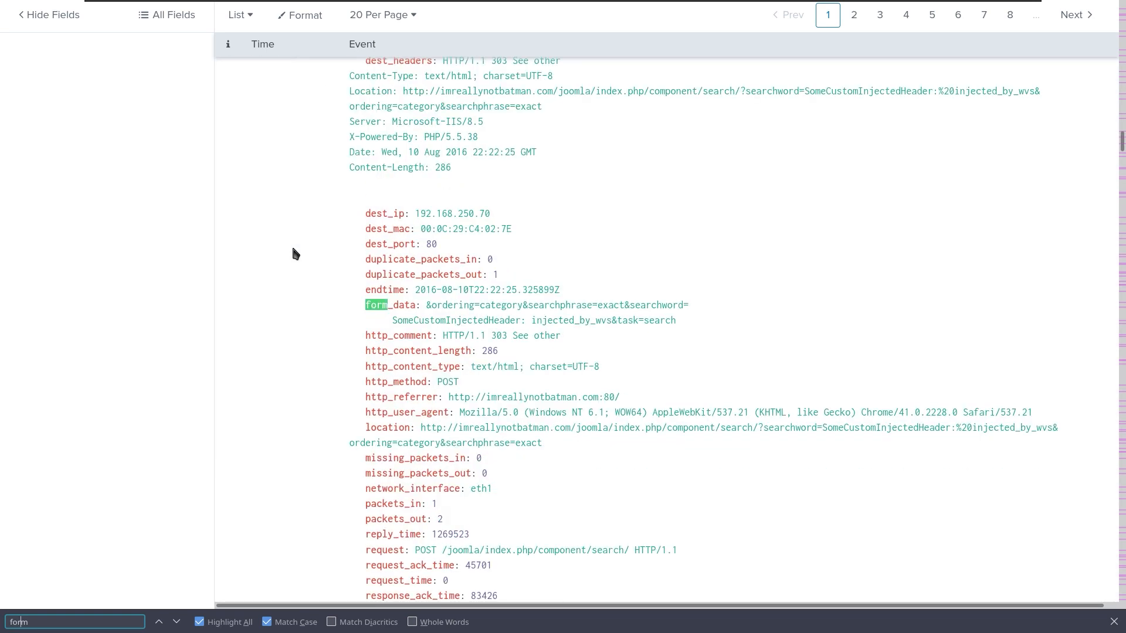
key(Return)
key(Return)
key(Return)
key(Return)
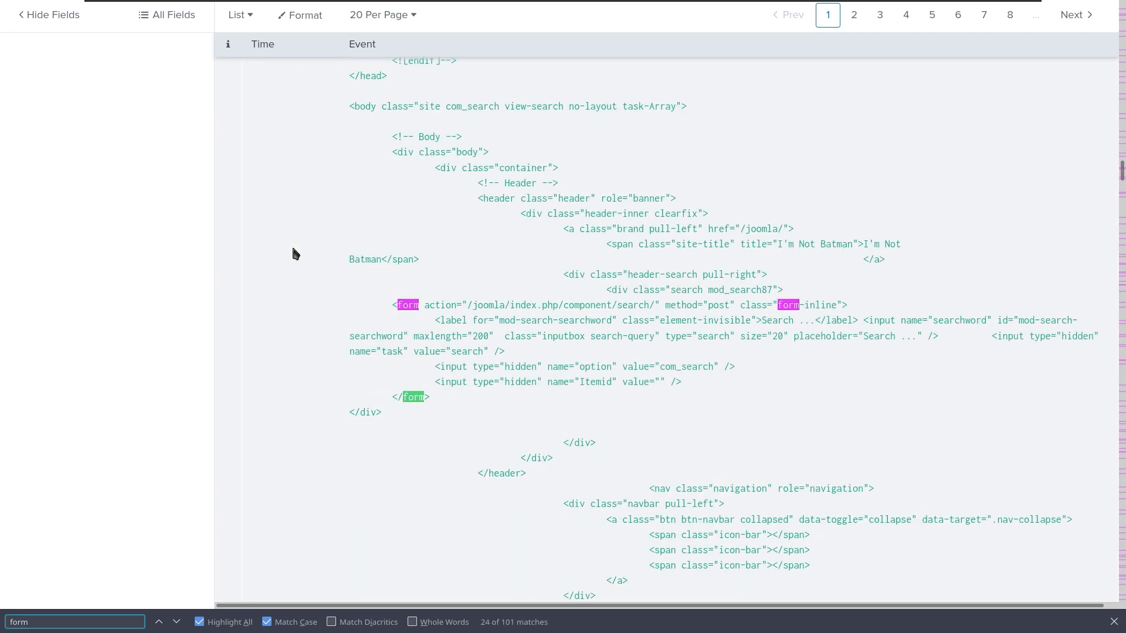
key(Return)
key(Return)
key(Return)
key(Return)
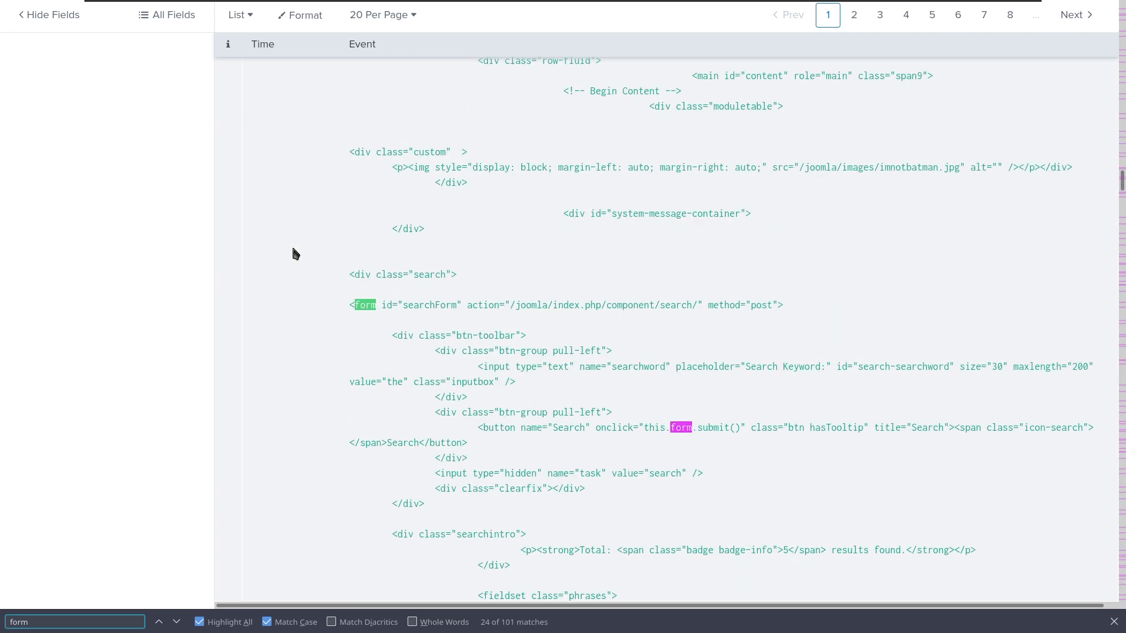
key(Return)
key(Return)
key(Return)
key(Return)
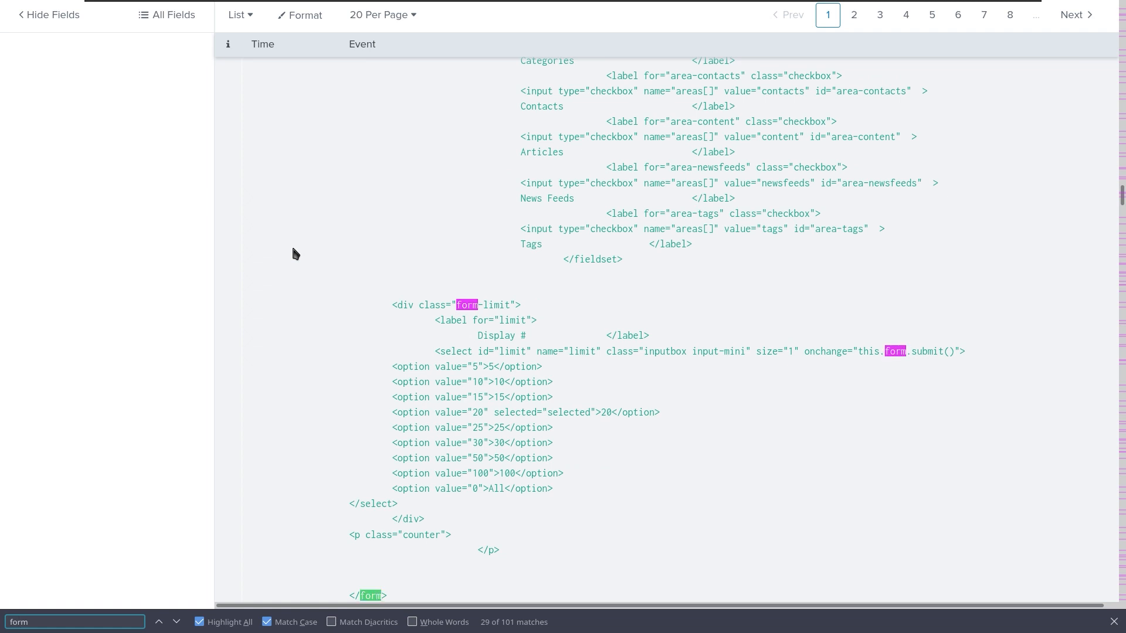
key(Return)
key(Return)
key(Return)
key(Return)
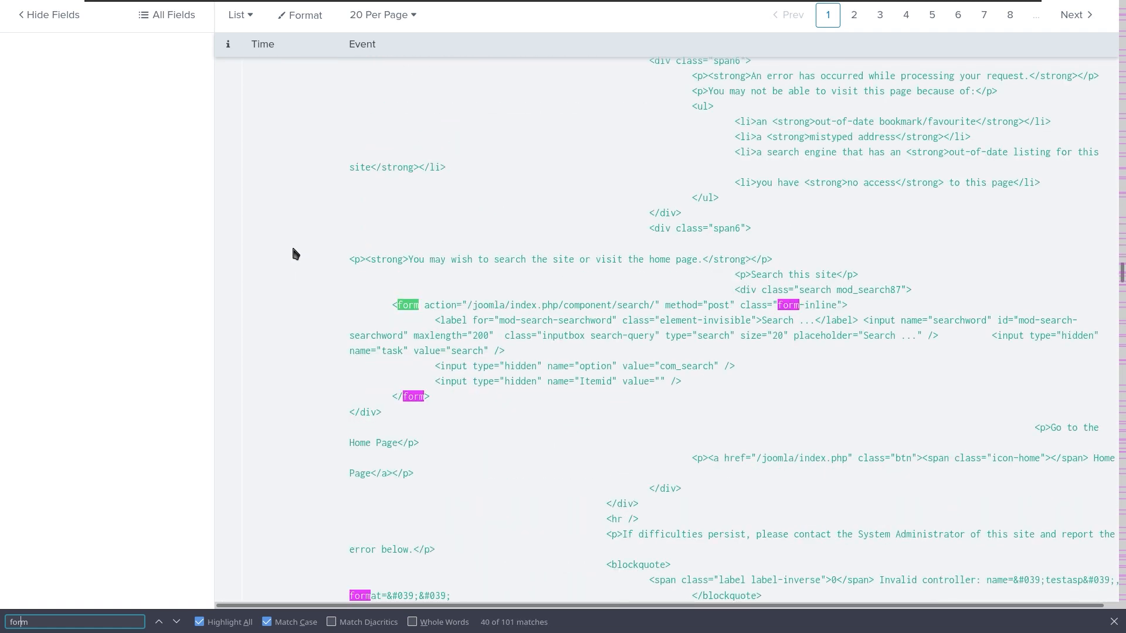
Open the browser developer tools on the event, then go to the TryHackMe desktop.
click(320, 411)
key(F12)
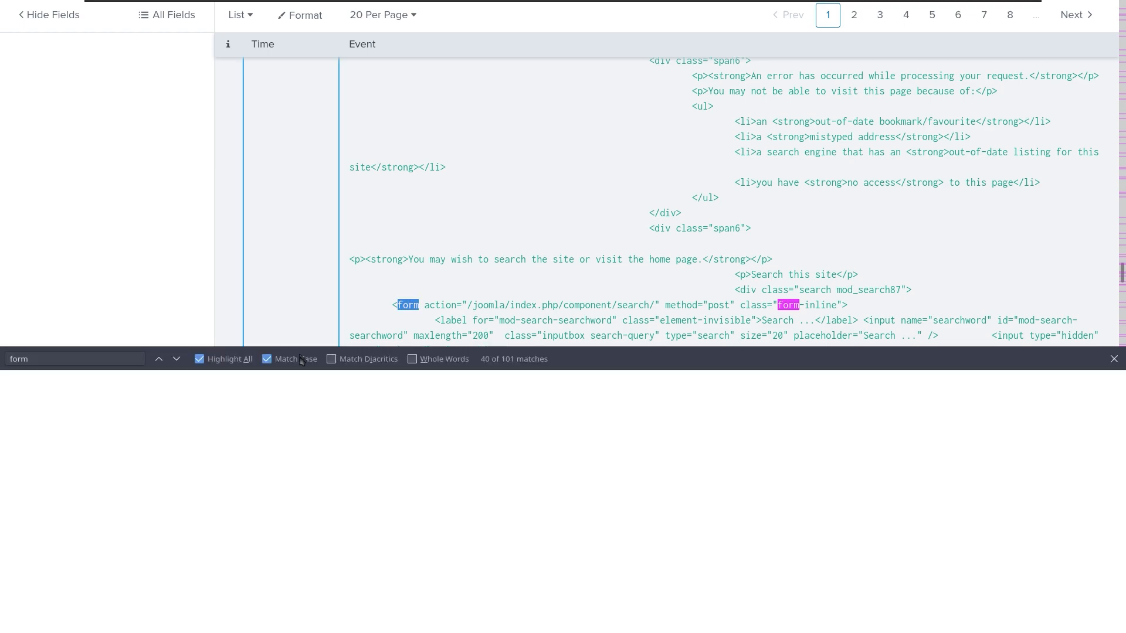
key(ctrl+alt+Right)
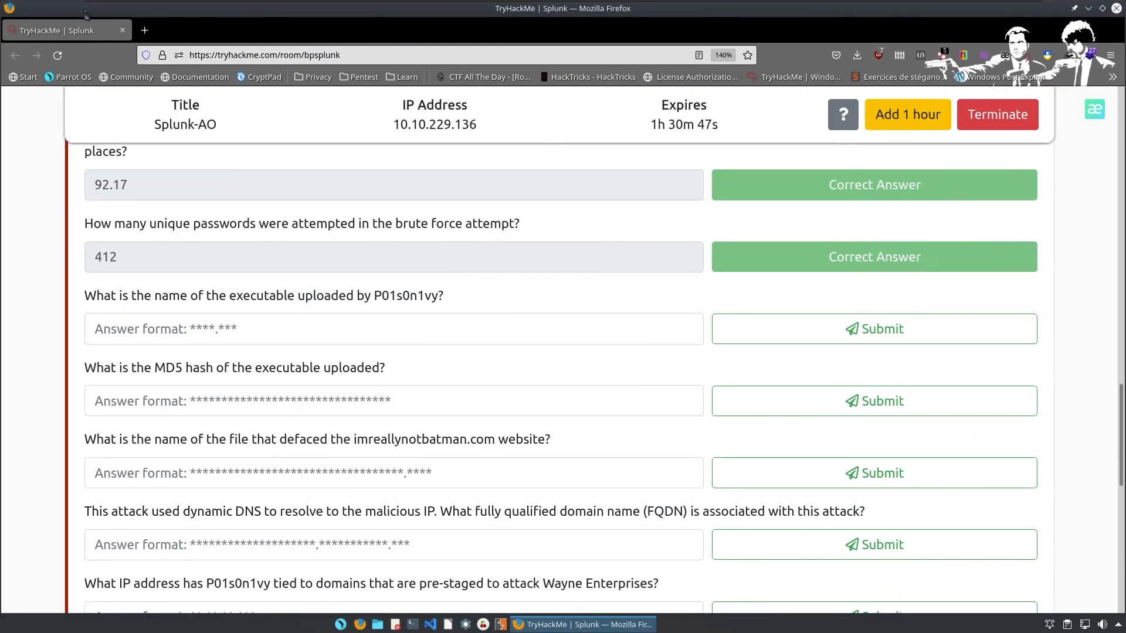
Google 'form enctype' in a new tab and zoom the results to 150%.
click(149, 34)
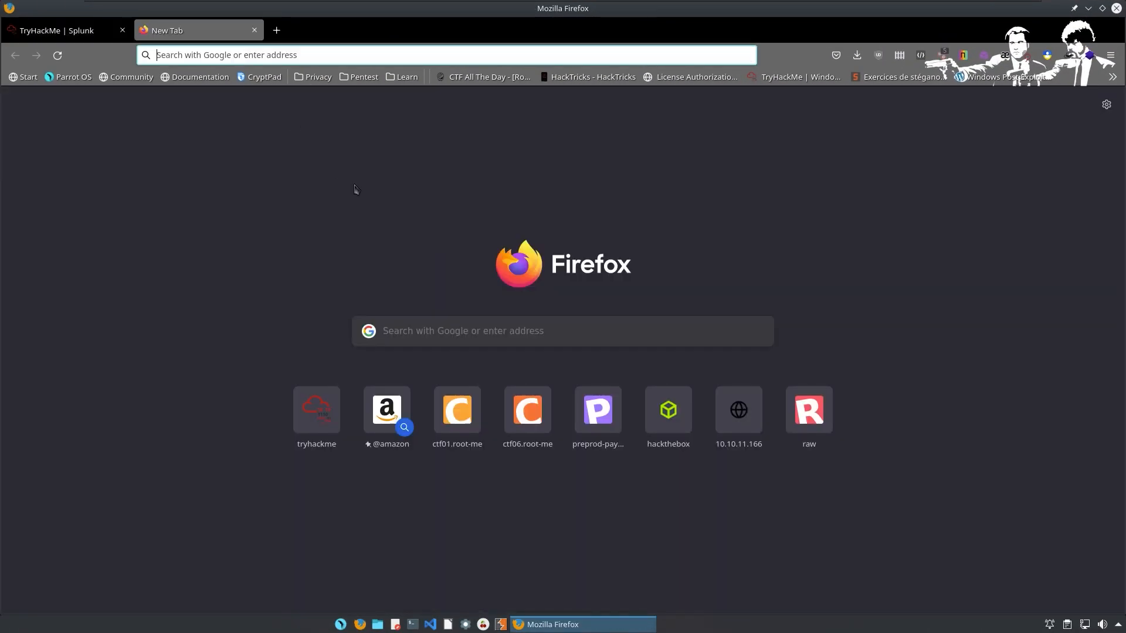
click(440, 323)
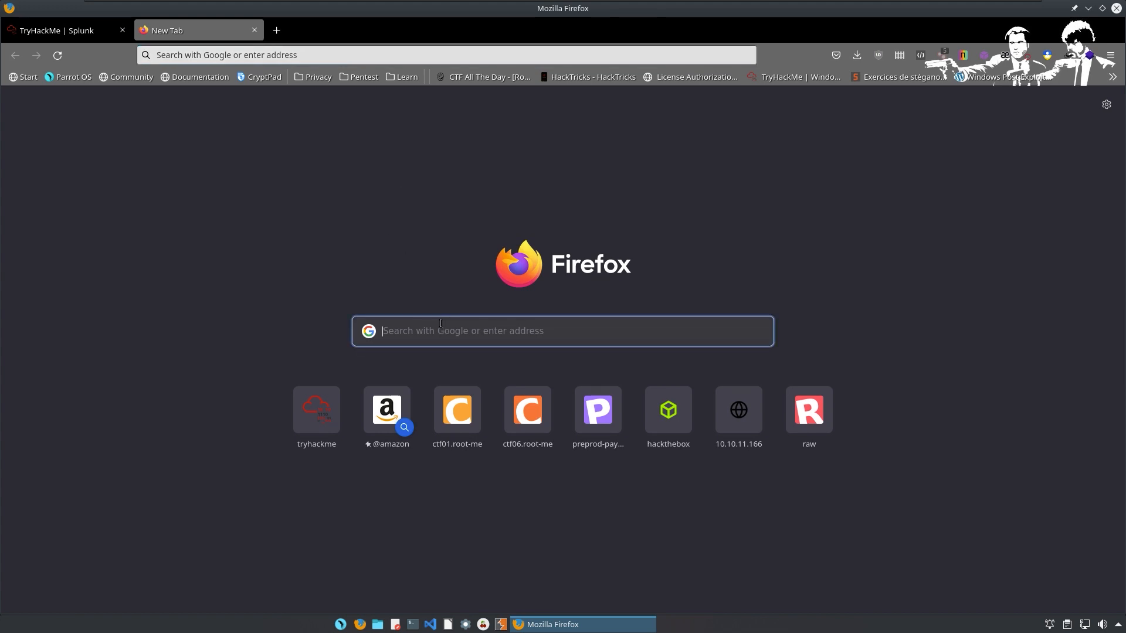
text(form)
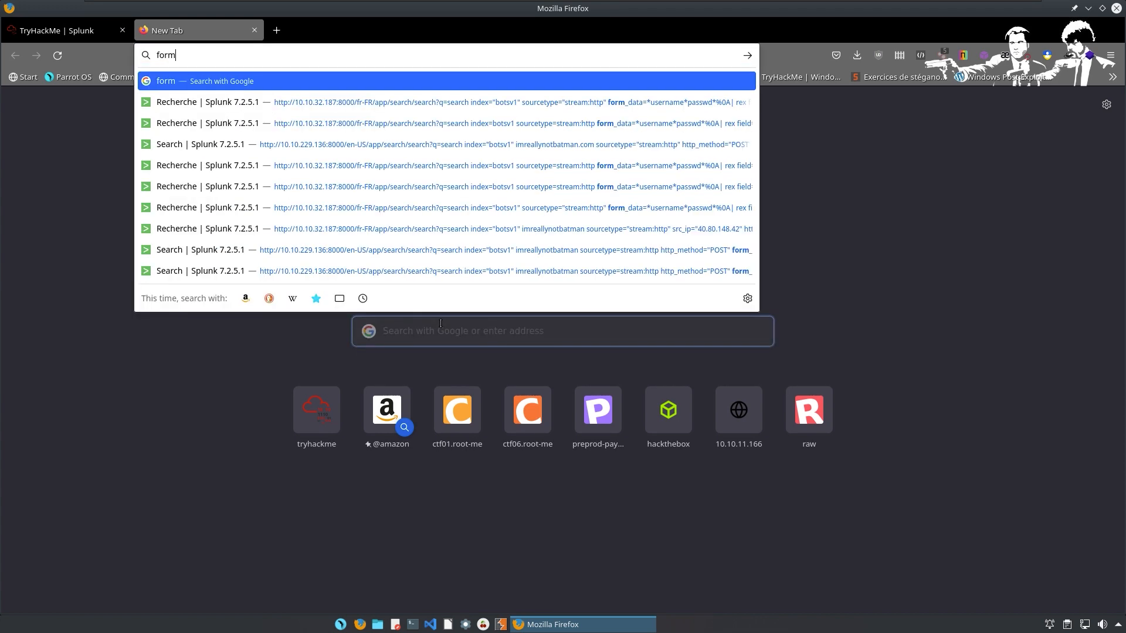
text( en)
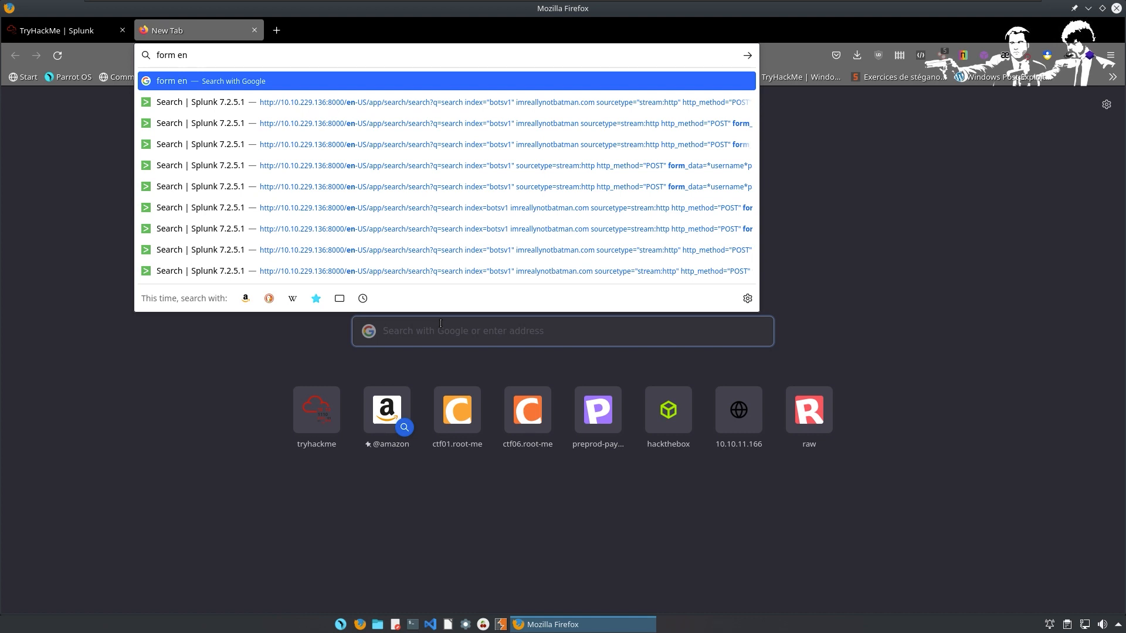
text(ctype)
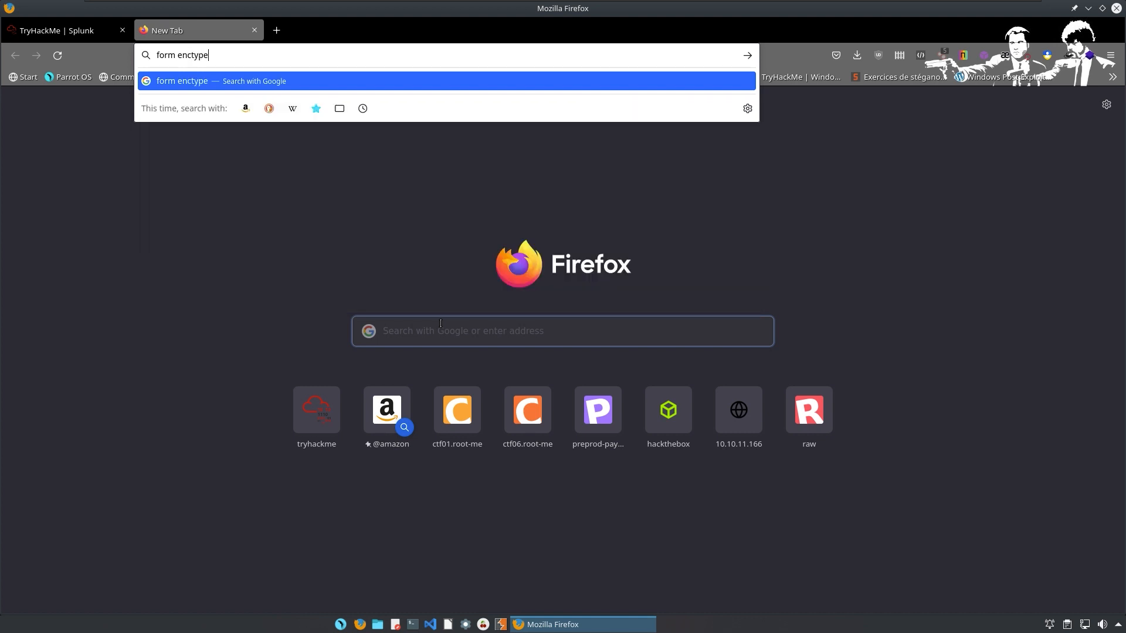
key(Return)
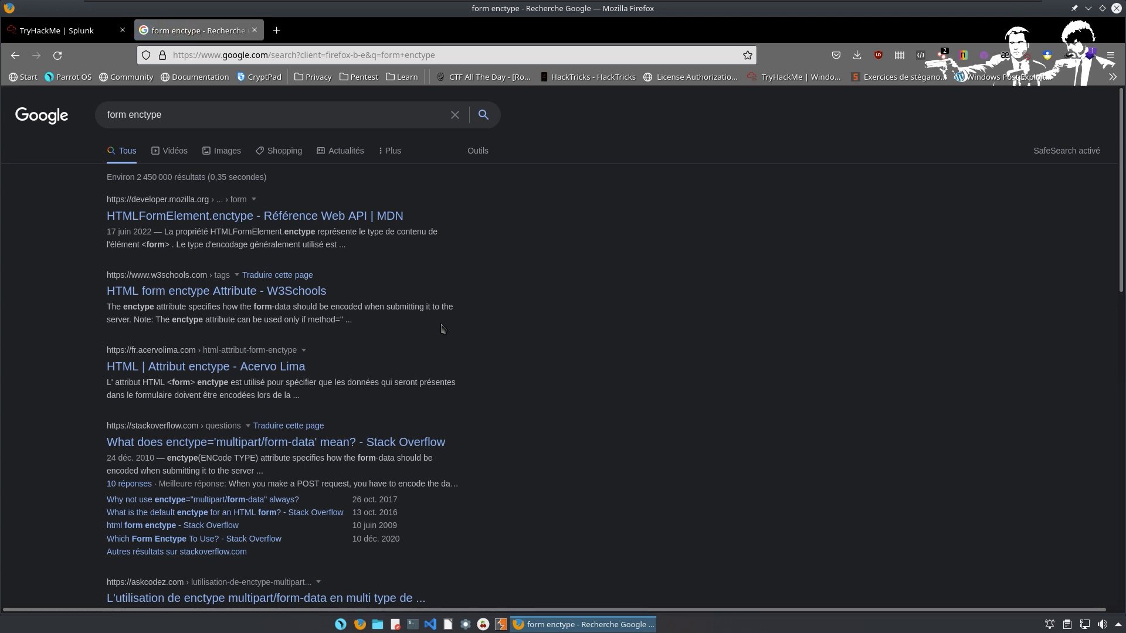
key(ctrl+plus)
key(ctrl+plus)
key(ctrl+plus)
key(ctrl+plus)
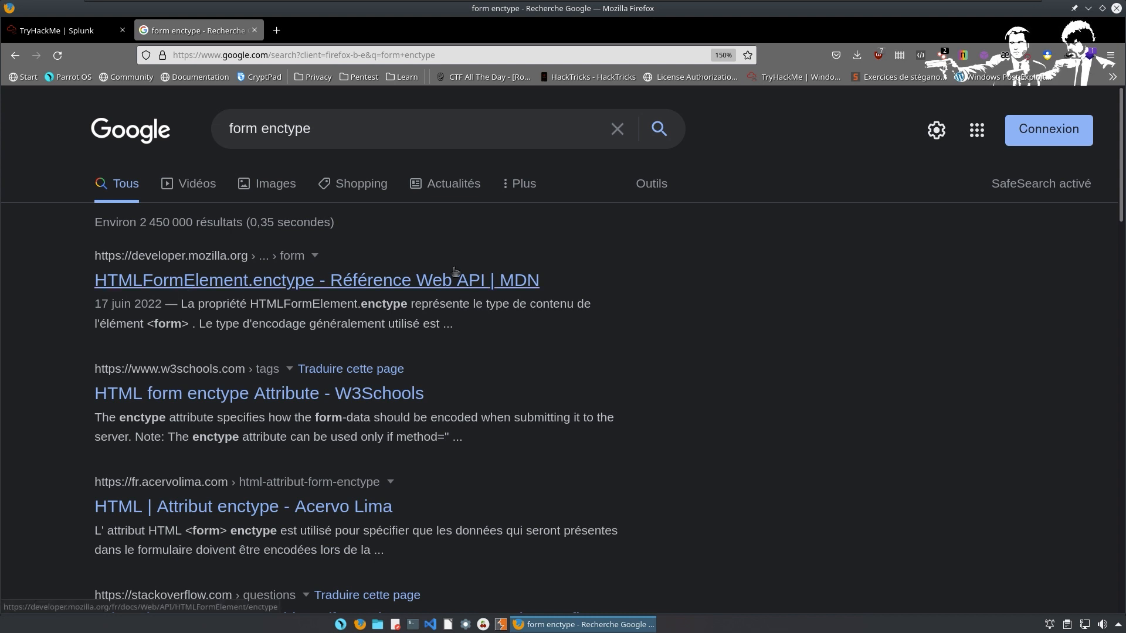
Open the MDN HTMLFormElement.enctype article, select its application/x-www-form-urlencoded example, then return to Splunk.
click(483, 279)
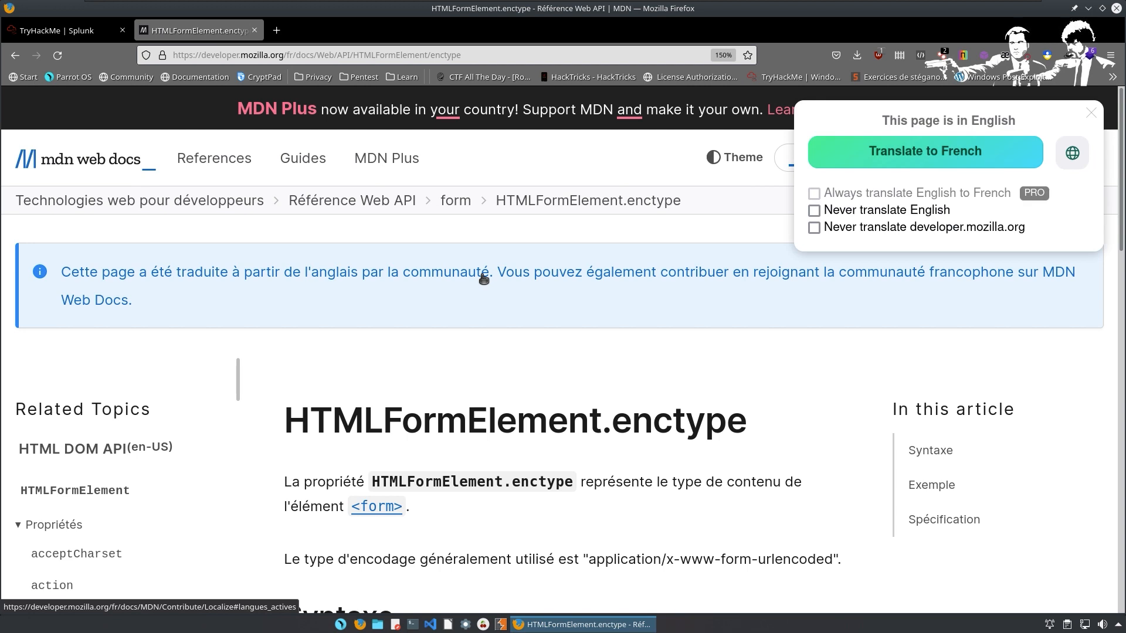
scroll(497, 252, down, 5)
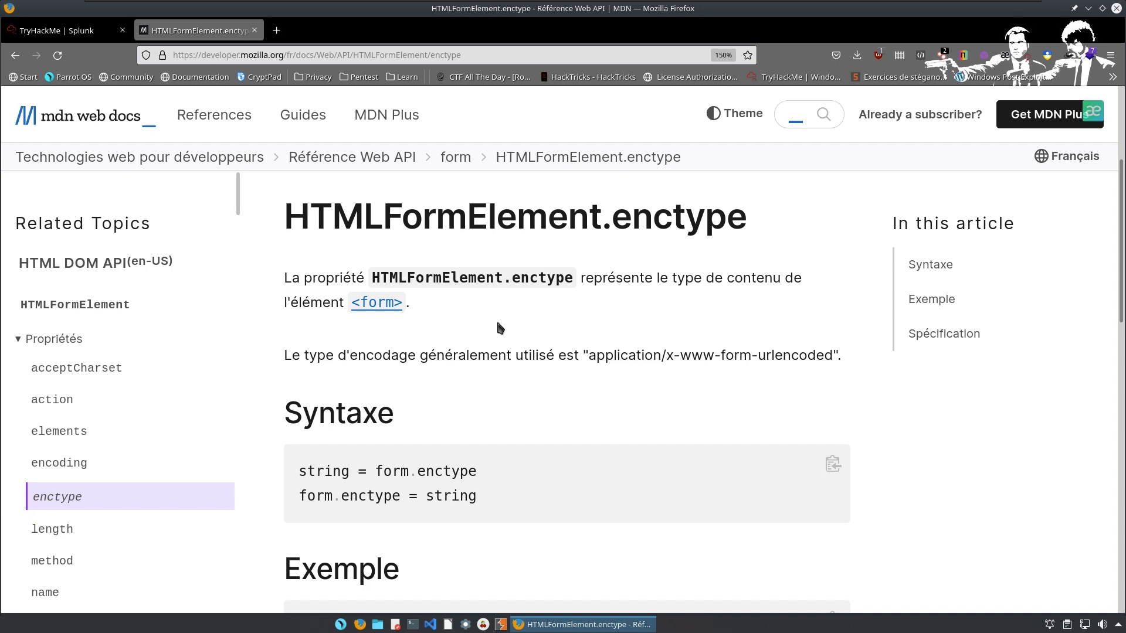
scroll(519, 358, down, 3)
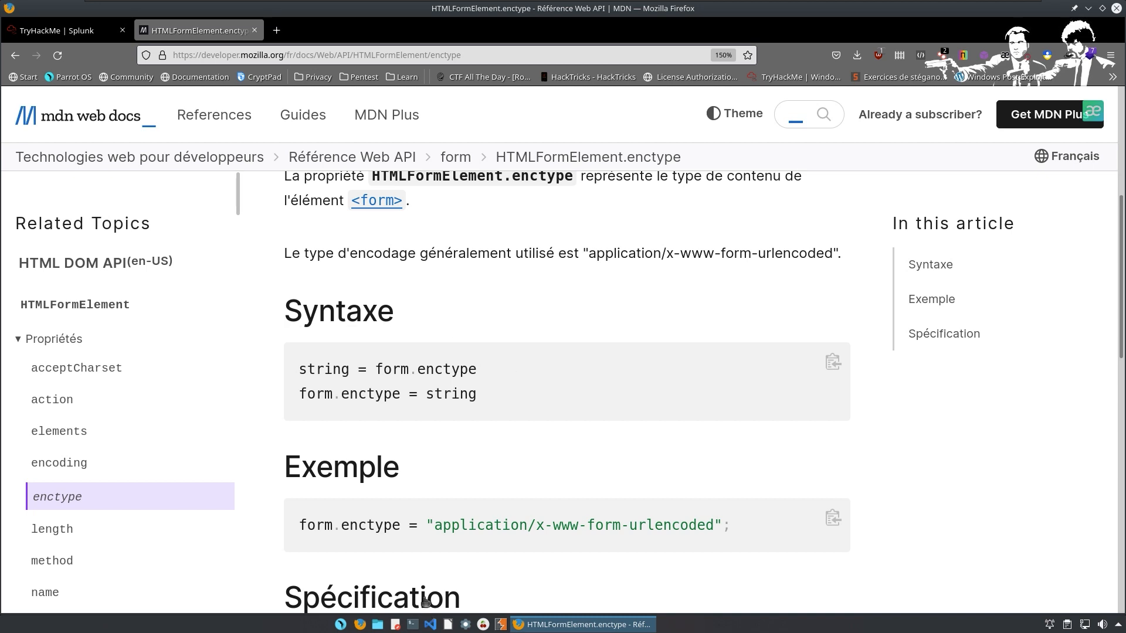
drag(434, 525, 714, 521)
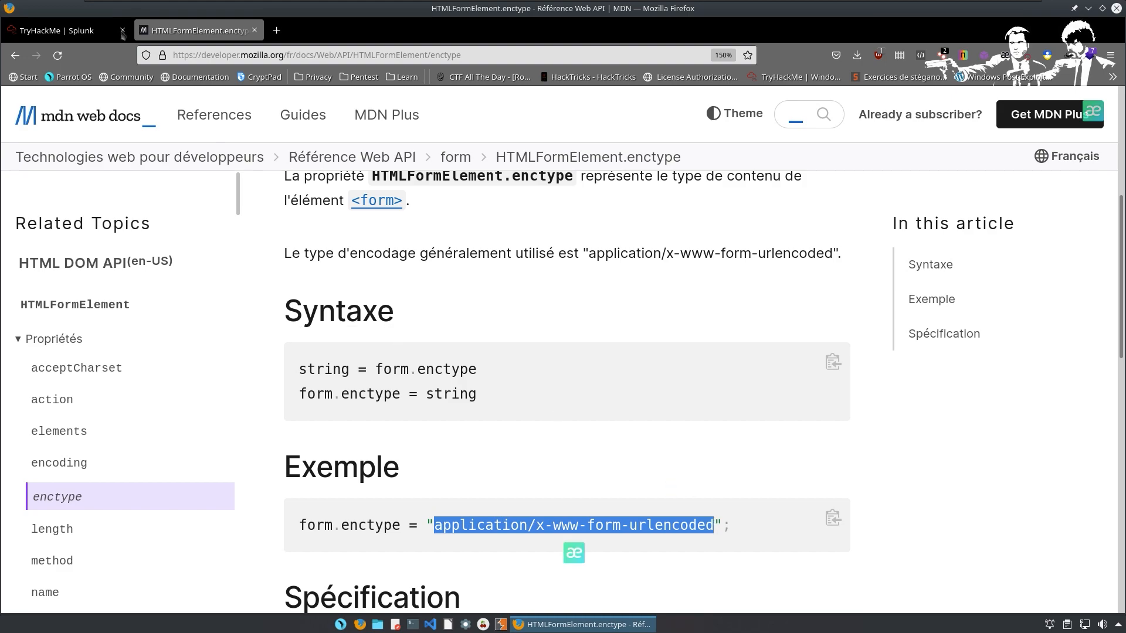
key(ctrl+super+Left)
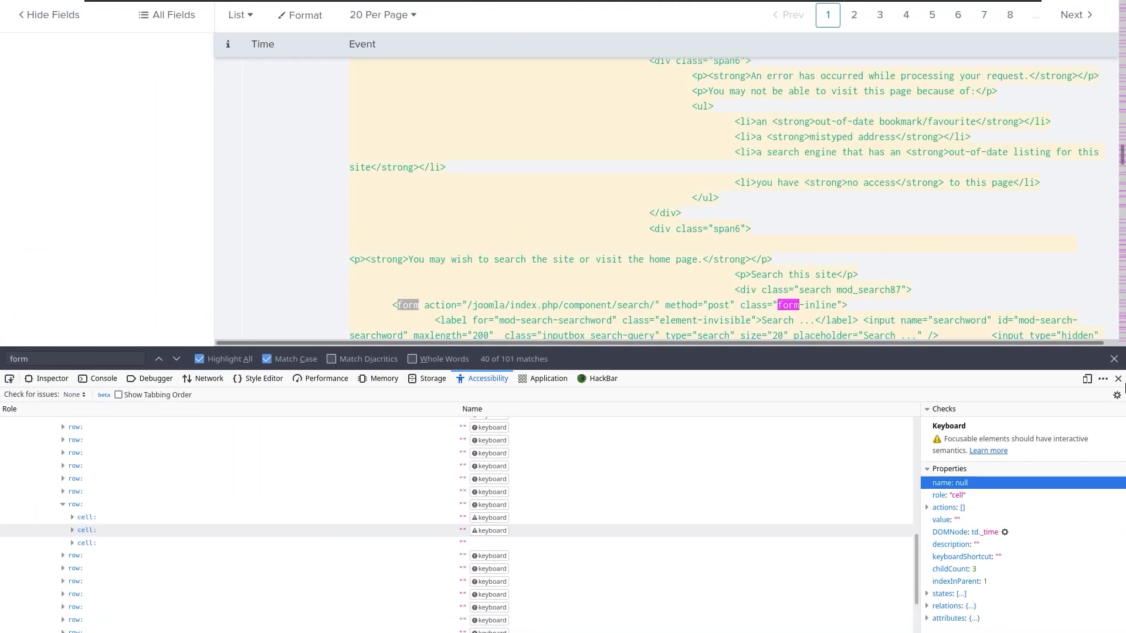
Close the Splunk page's find bar and the developer tools panel so the POST event shows fully.
click(1115, 360)
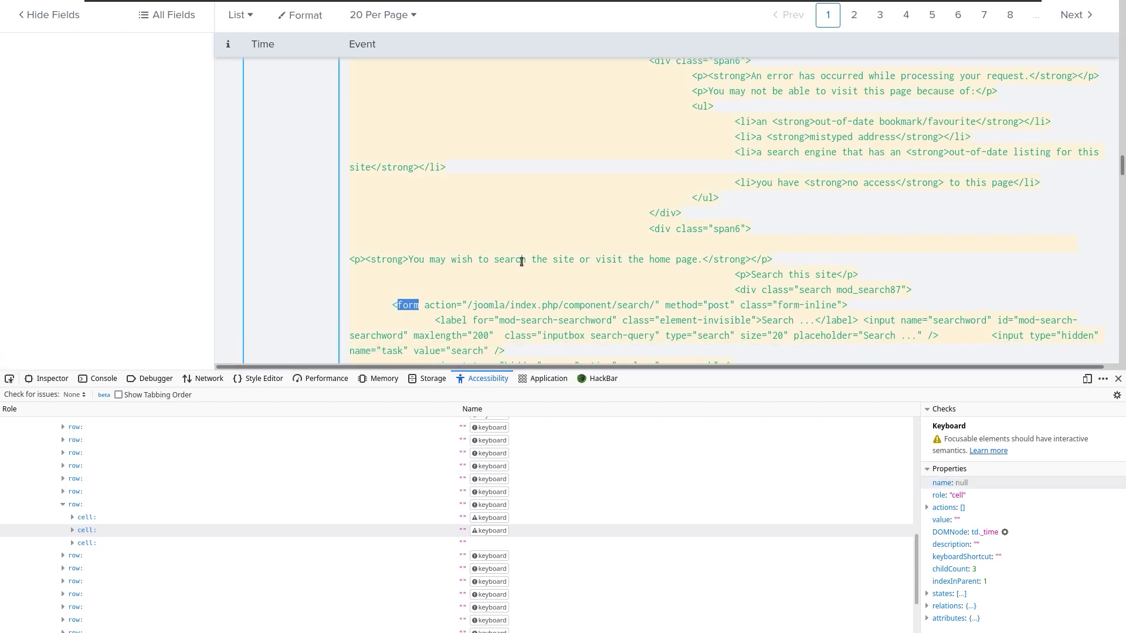
scroll(521, 261, down, 10)
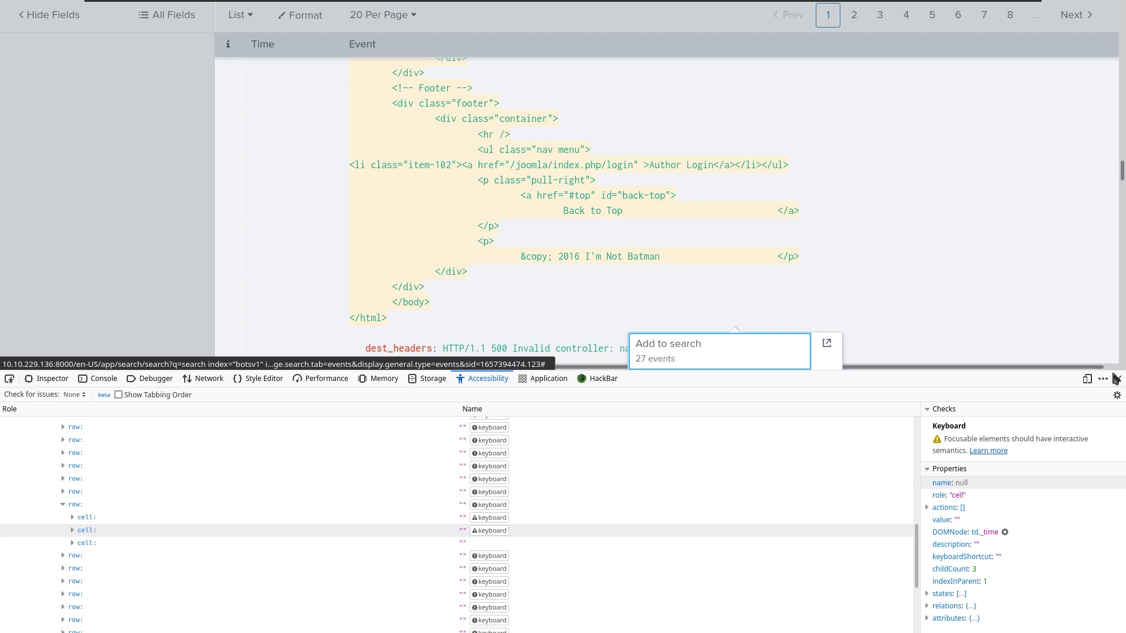
key(F12)
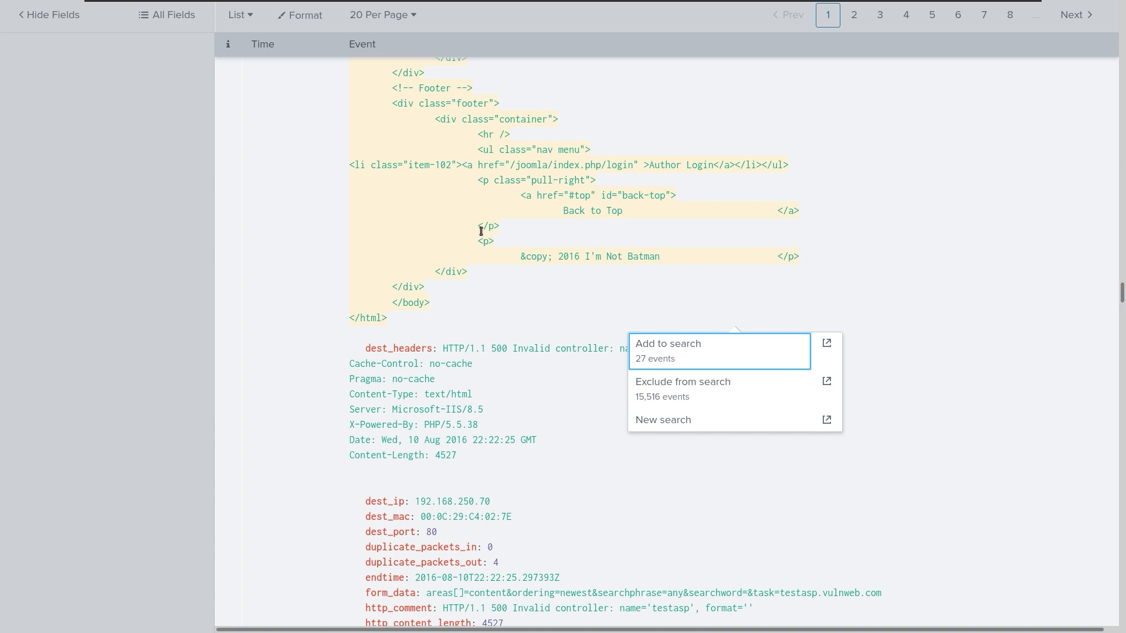
Scroll back up through the expanded POST event to review its fields.
scroll(481, 231, down, 8)
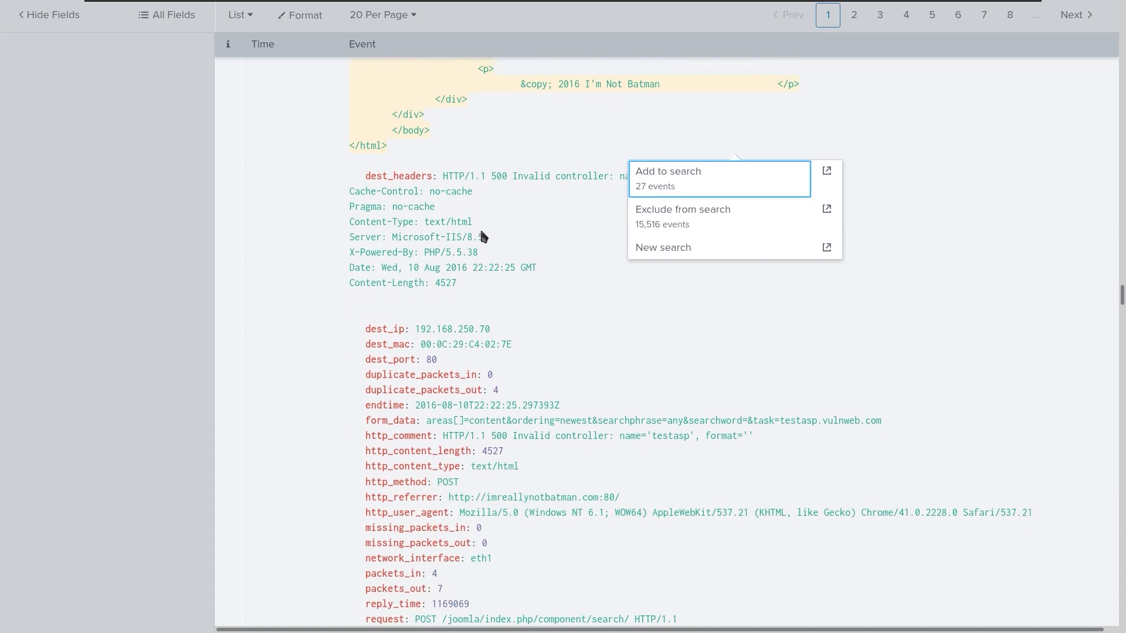
scroll(480, 231, up, 7)
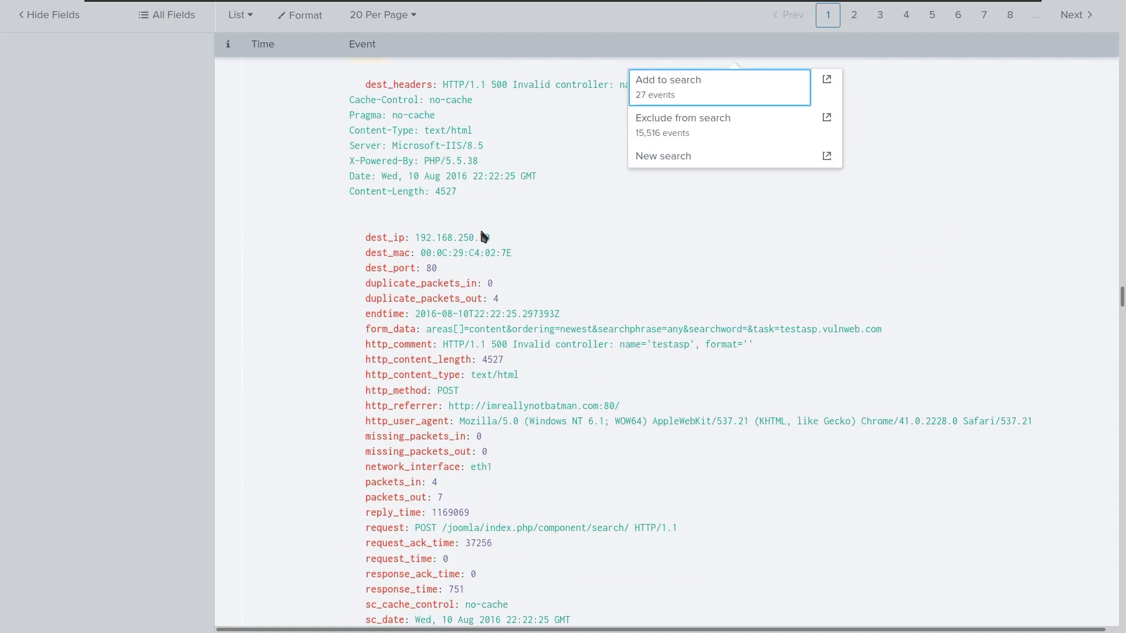
scroll(481, 232, up, 13)
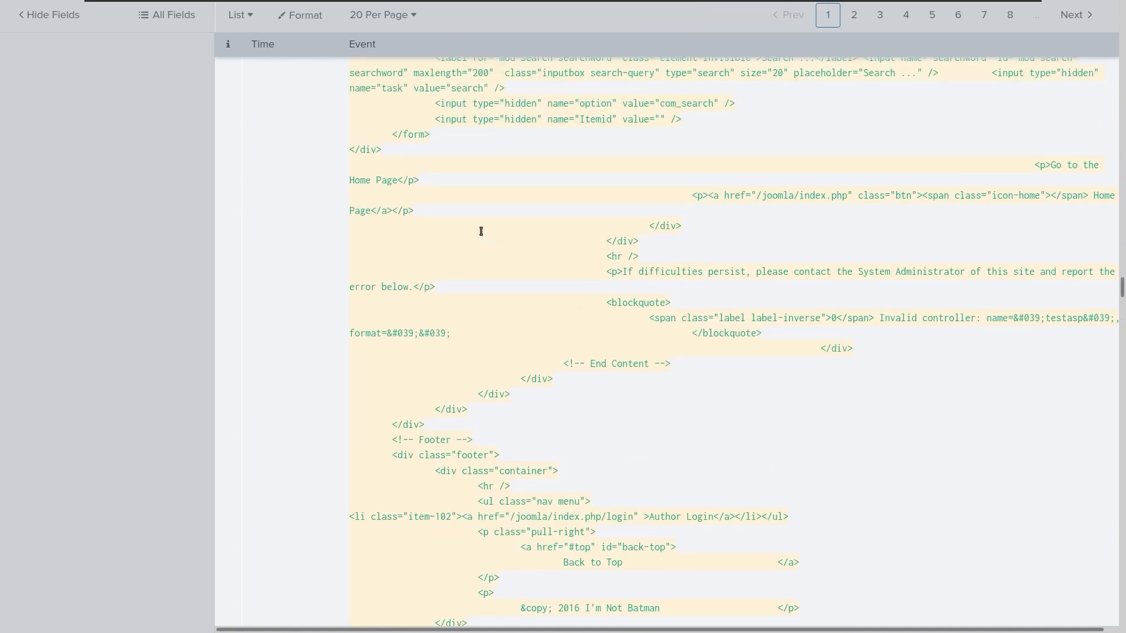
scroll(481, 231, up, 5)
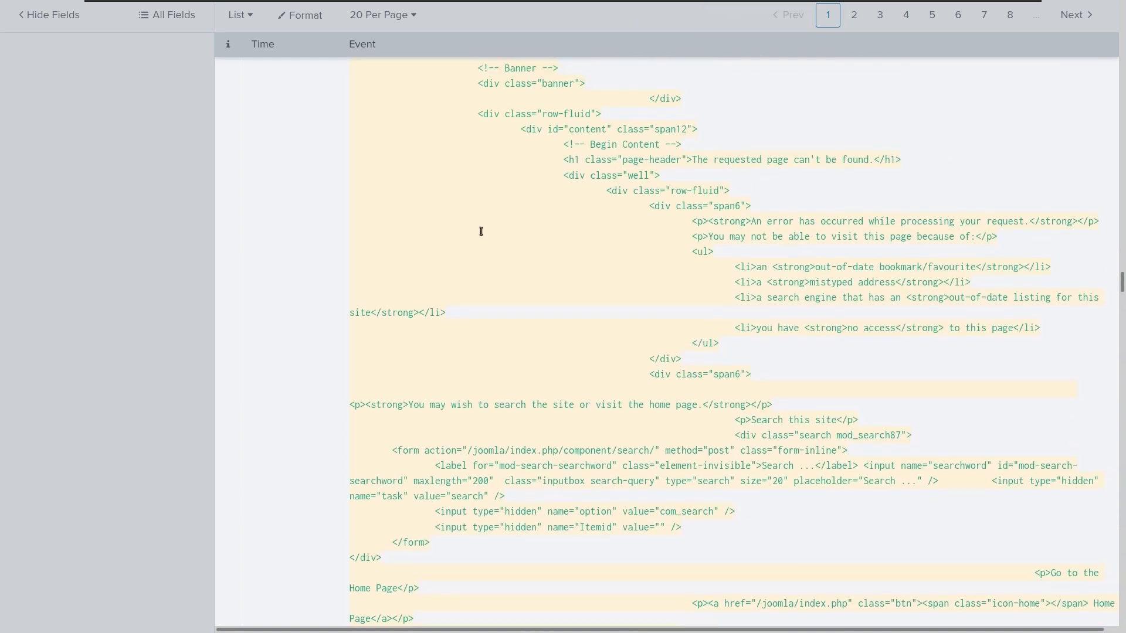
scroll(481, 232, up, 10)
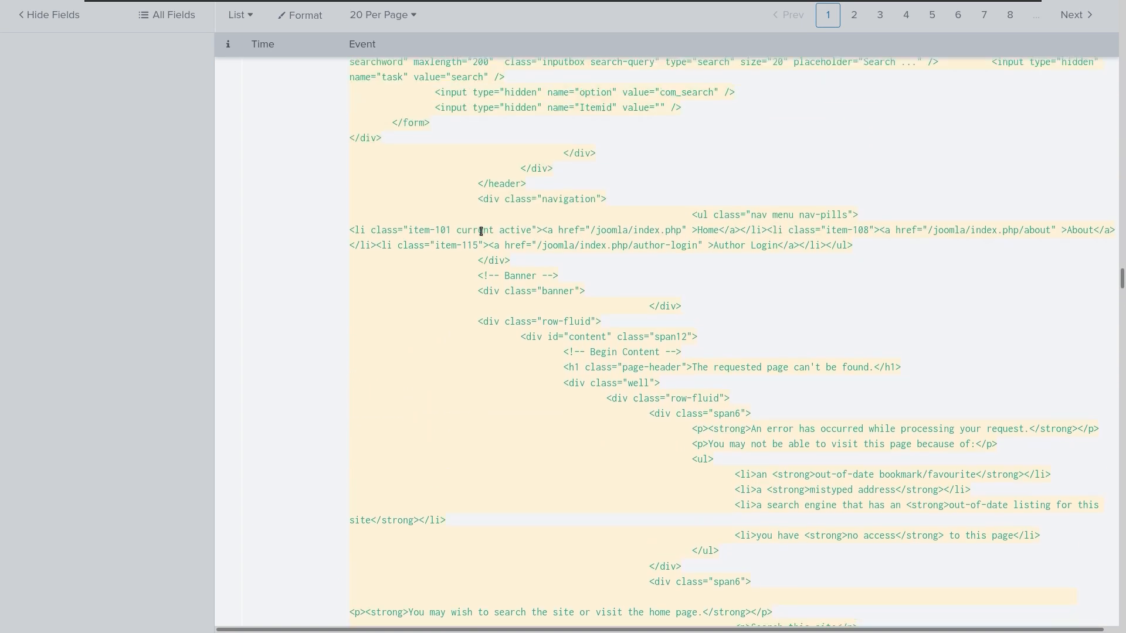
scroll(481, 232, up, 12)
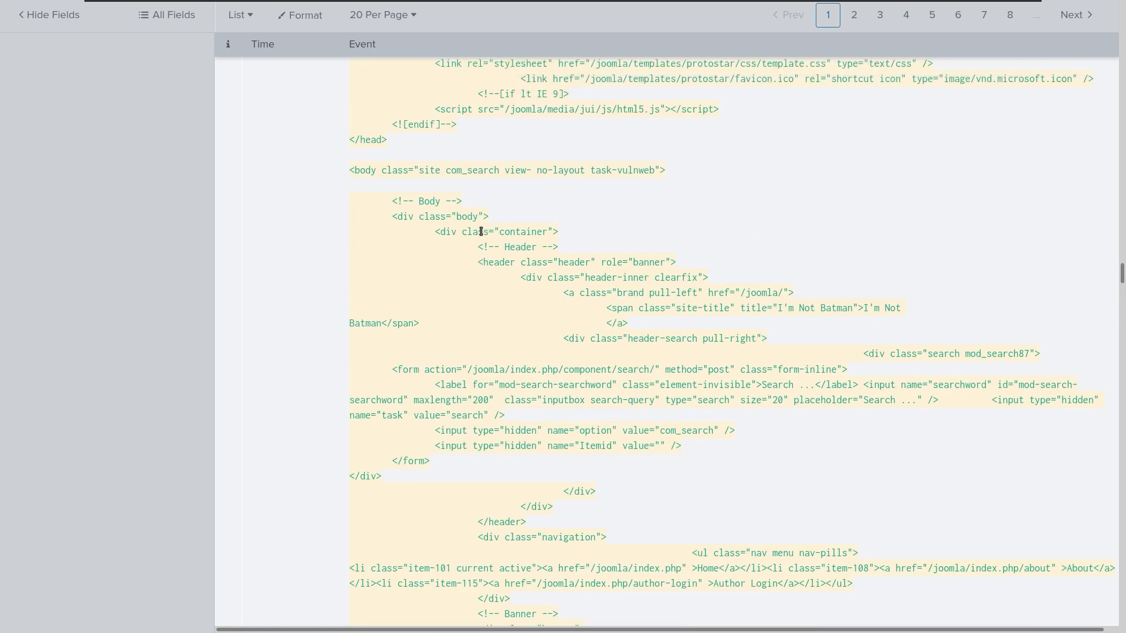
scroll(481, 231, up, 2)
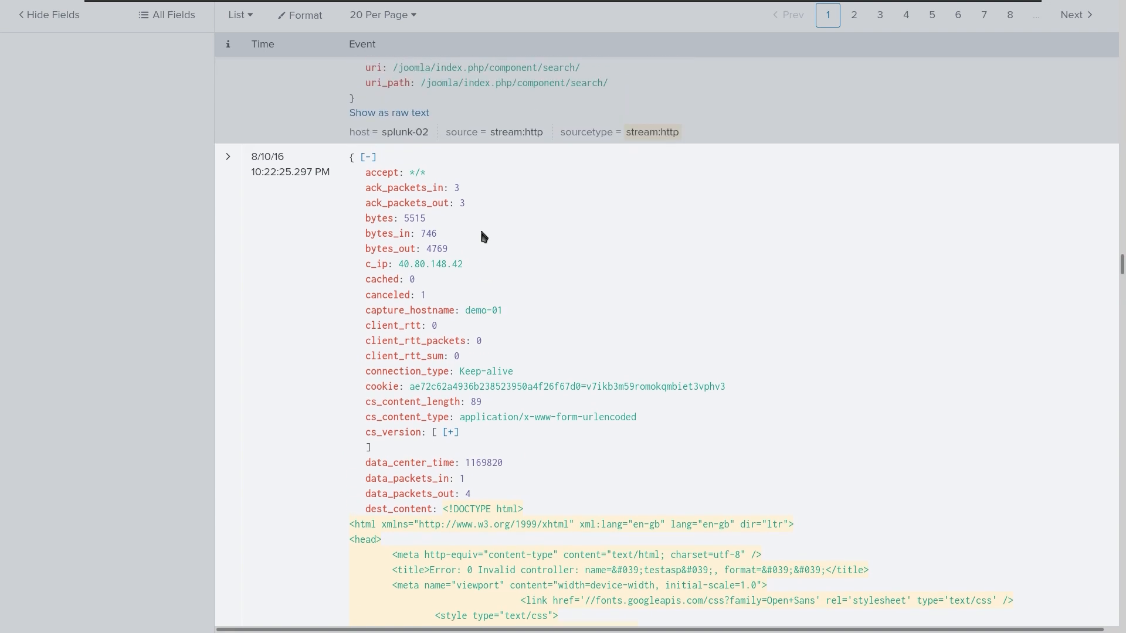
scroll(482, 234, up, 3)
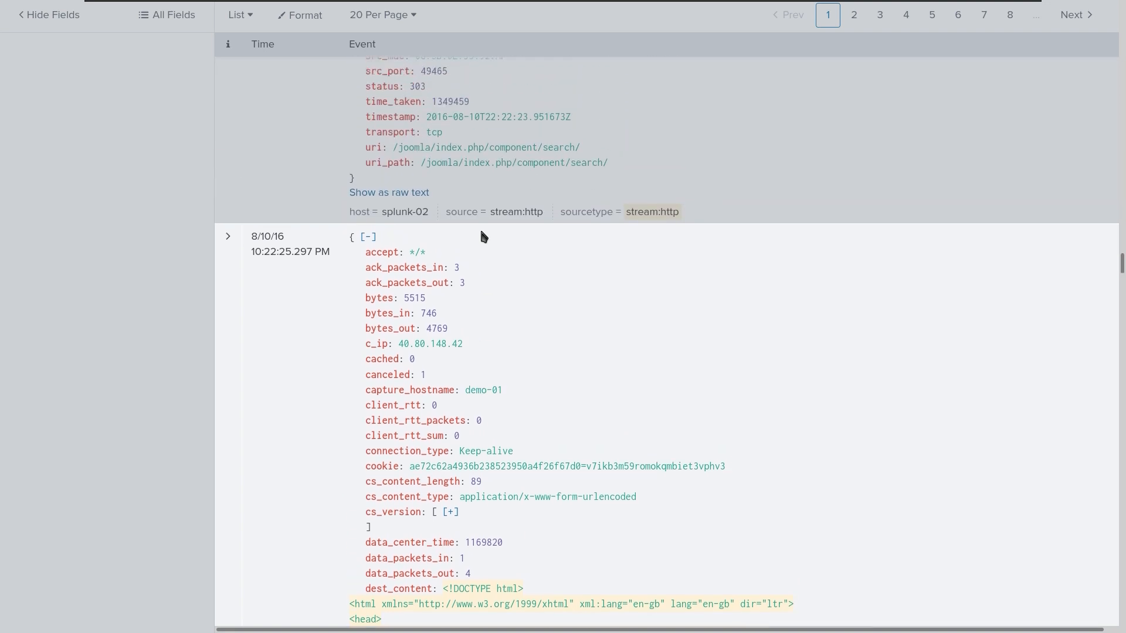
scroll(482, 235, up, 6)
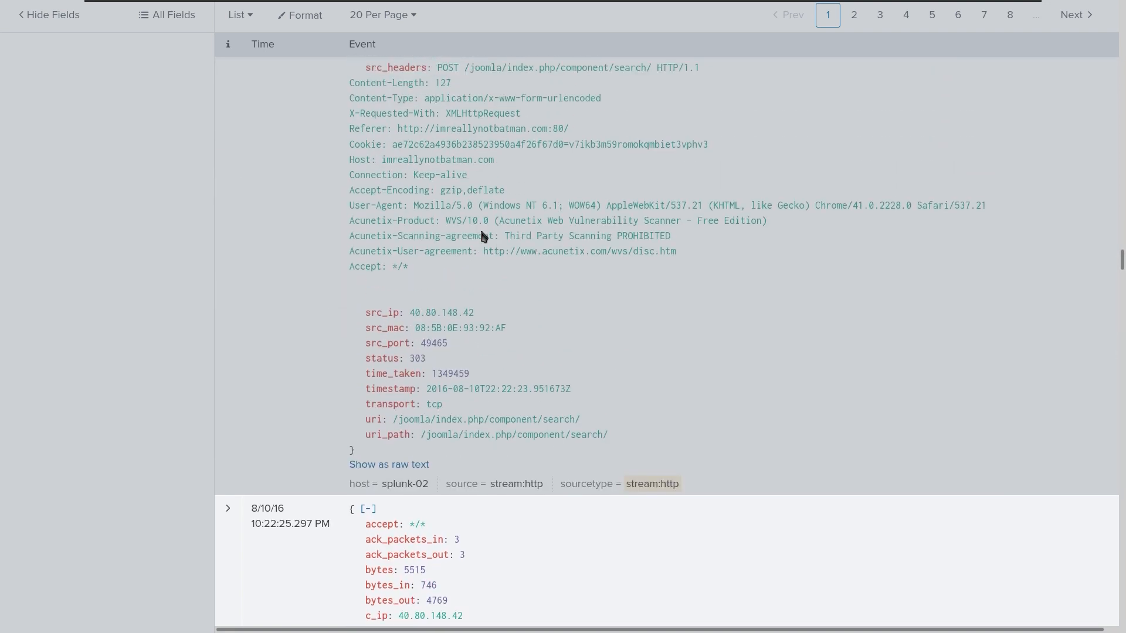
scroll(483, 236, up, 4)
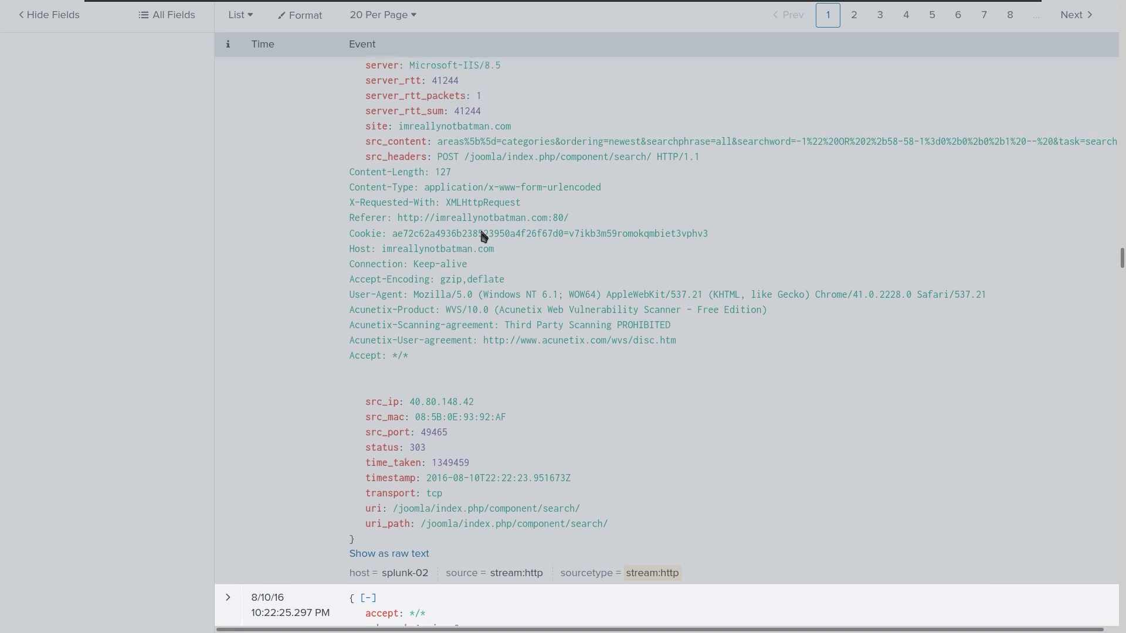
scroll(482, 235, up, 6)
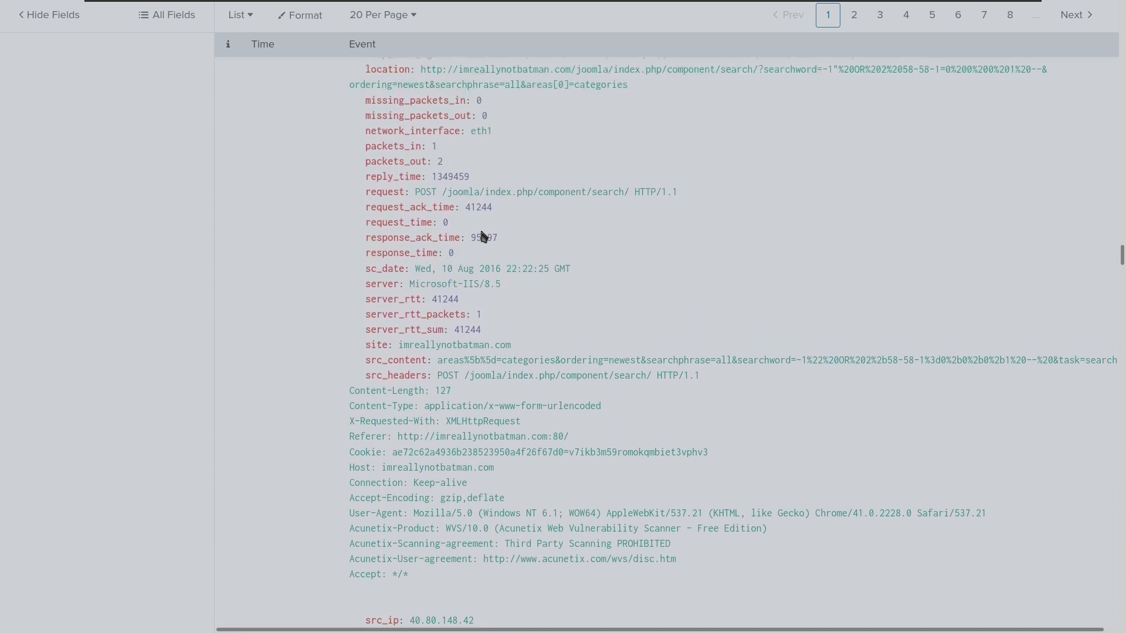
scroll(482, 234, up, 6)
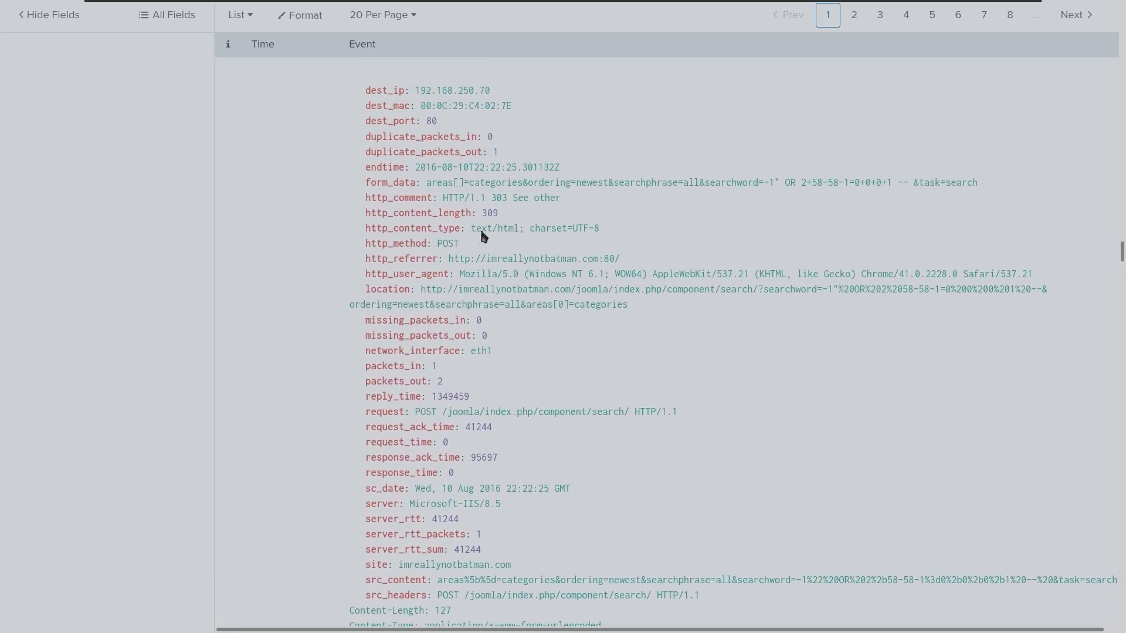
scroll(482, 236, up, 7)
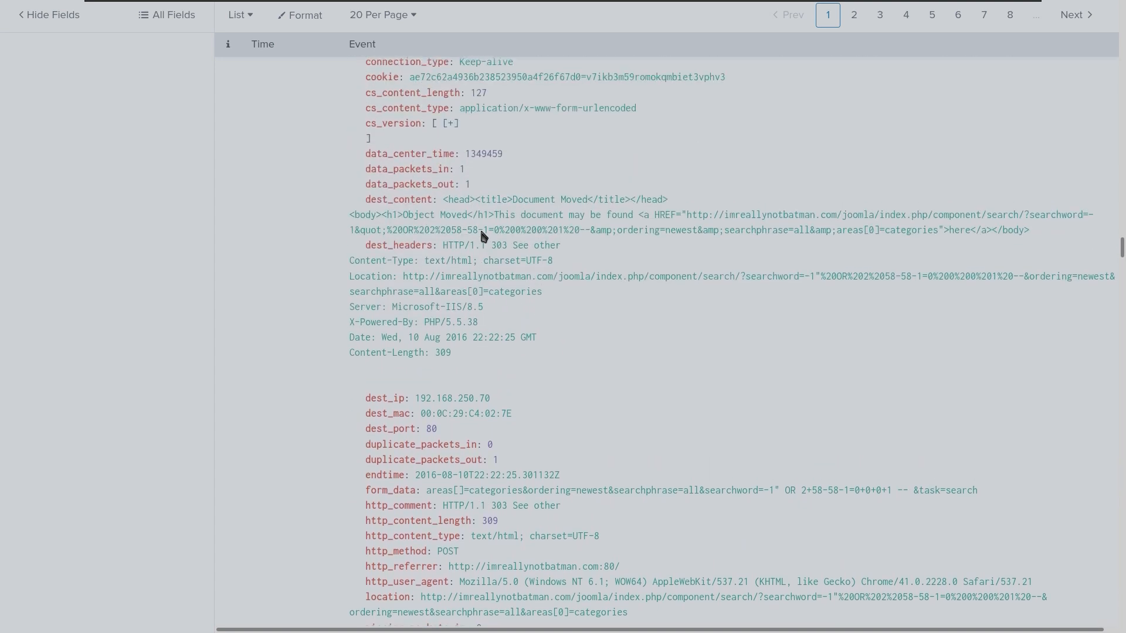
scroll(482, 235, up, 10)
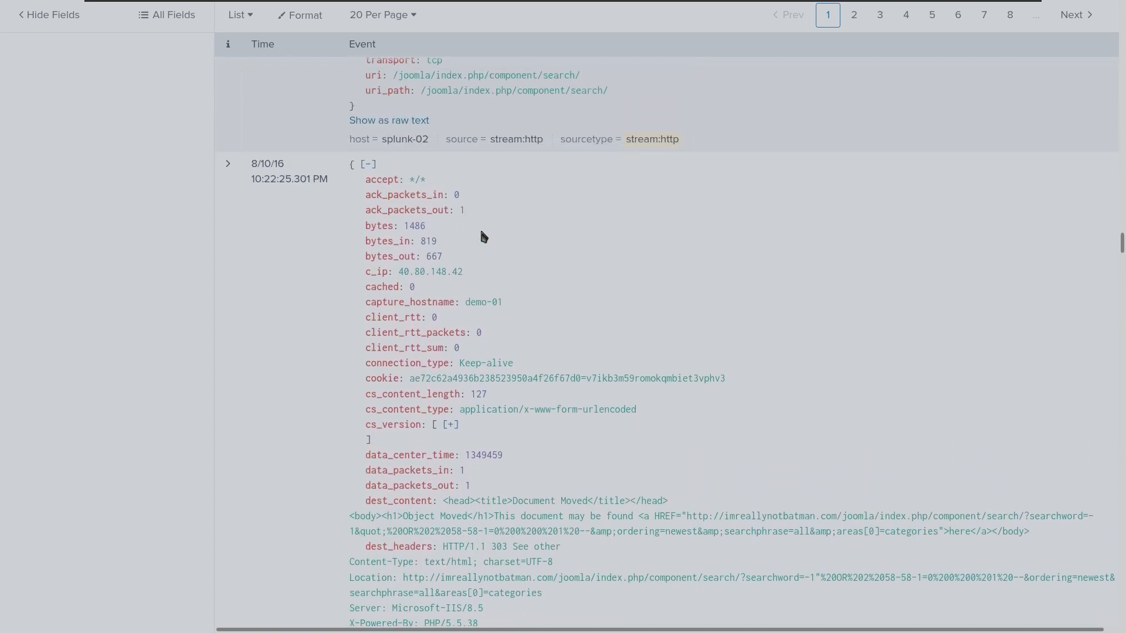
scroll(482, 235, up, 8)
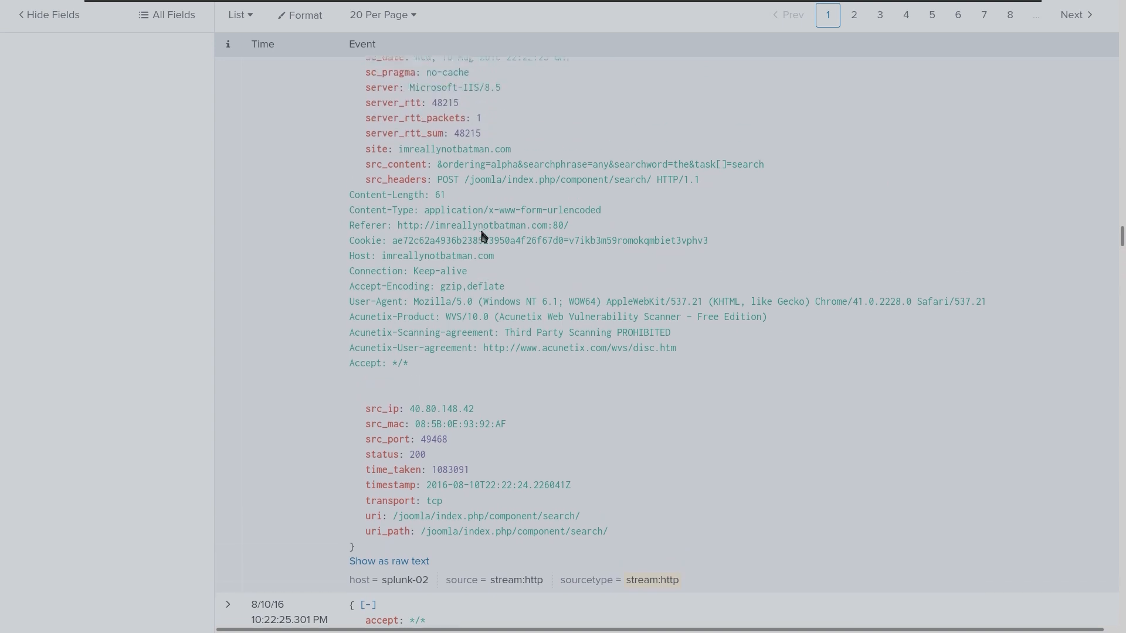
scroll(482, 236, up, 6)
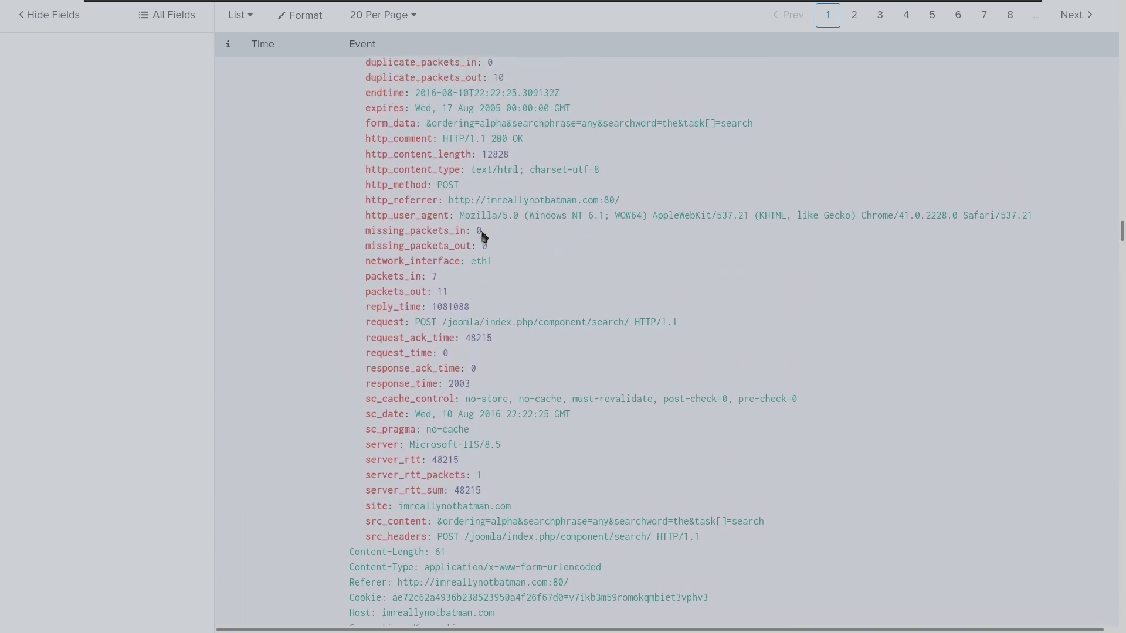
scroll(482, 236, up, 4)
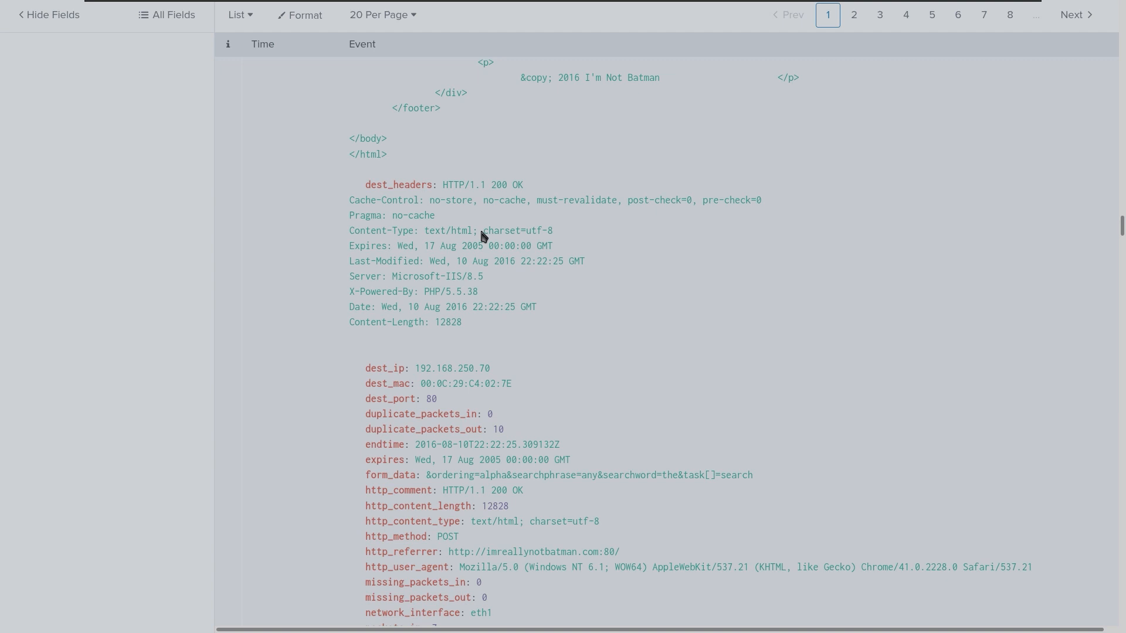
scroll(661, 269, down, 4)
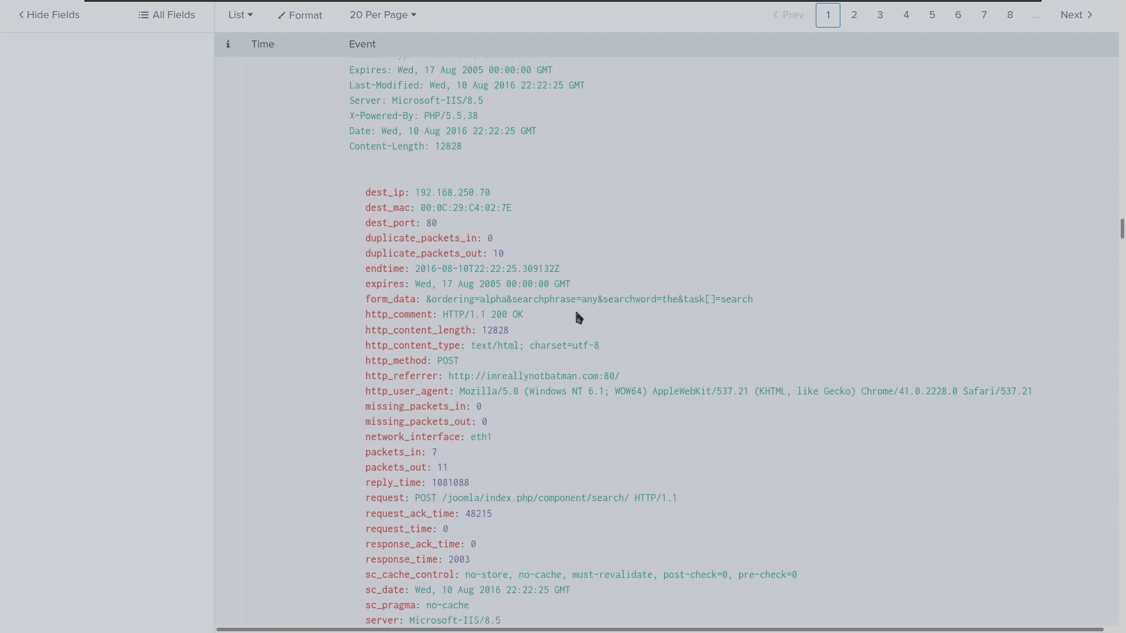
Find 'form' in the event to reach cs_content_type, then bring back the MDN enctype page.
key(ctrl+f)
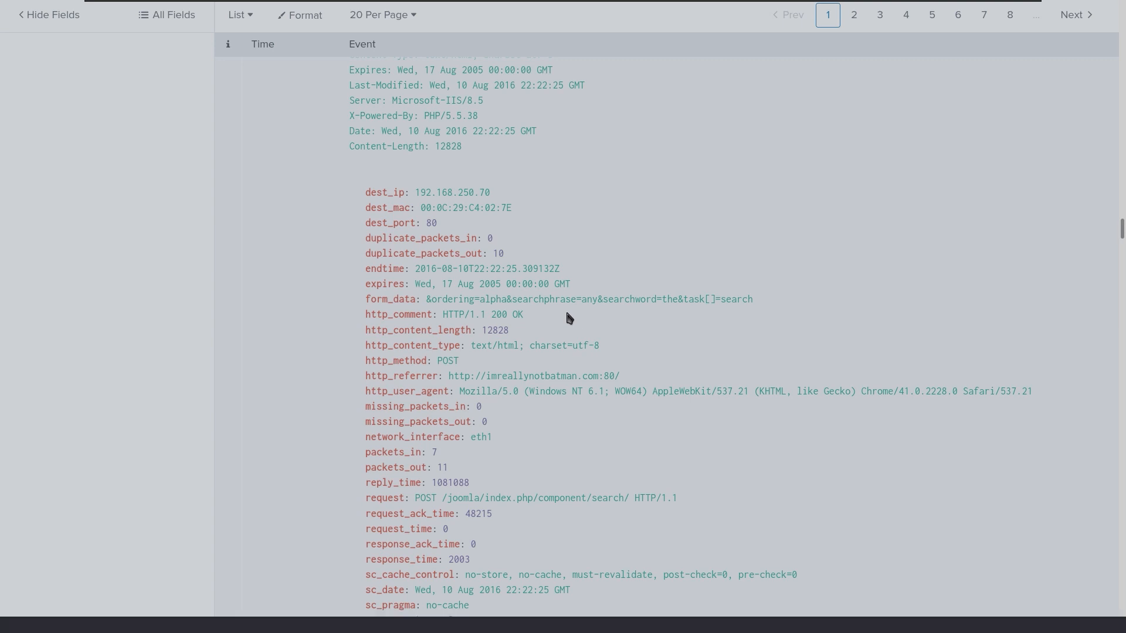
text(a)
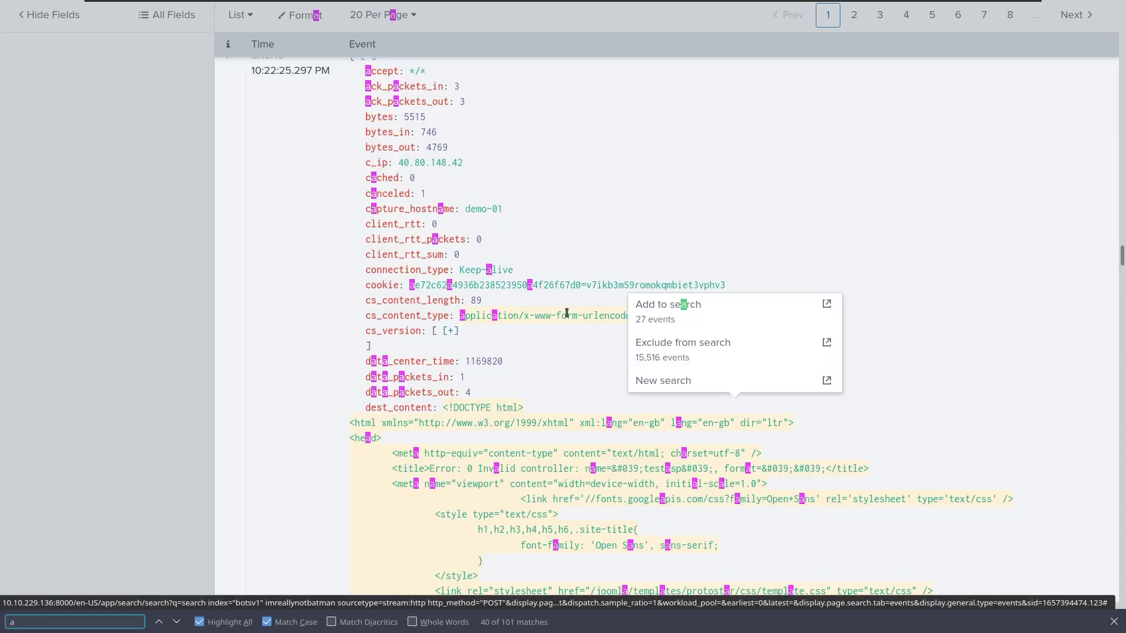
key(BackSpace)
text(form)
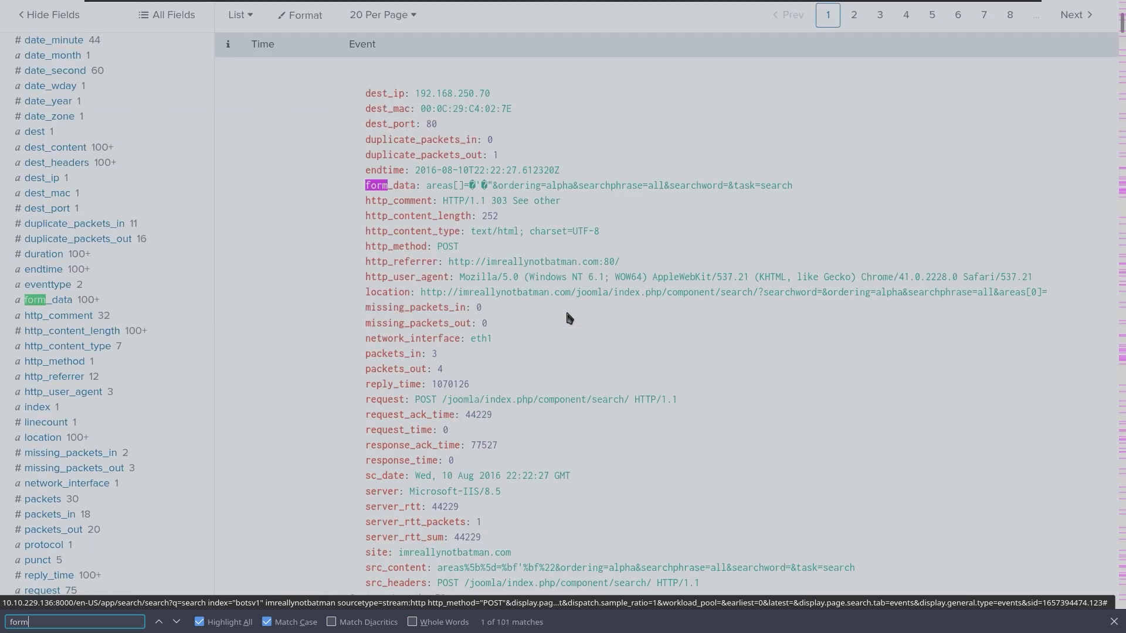
key(Return)
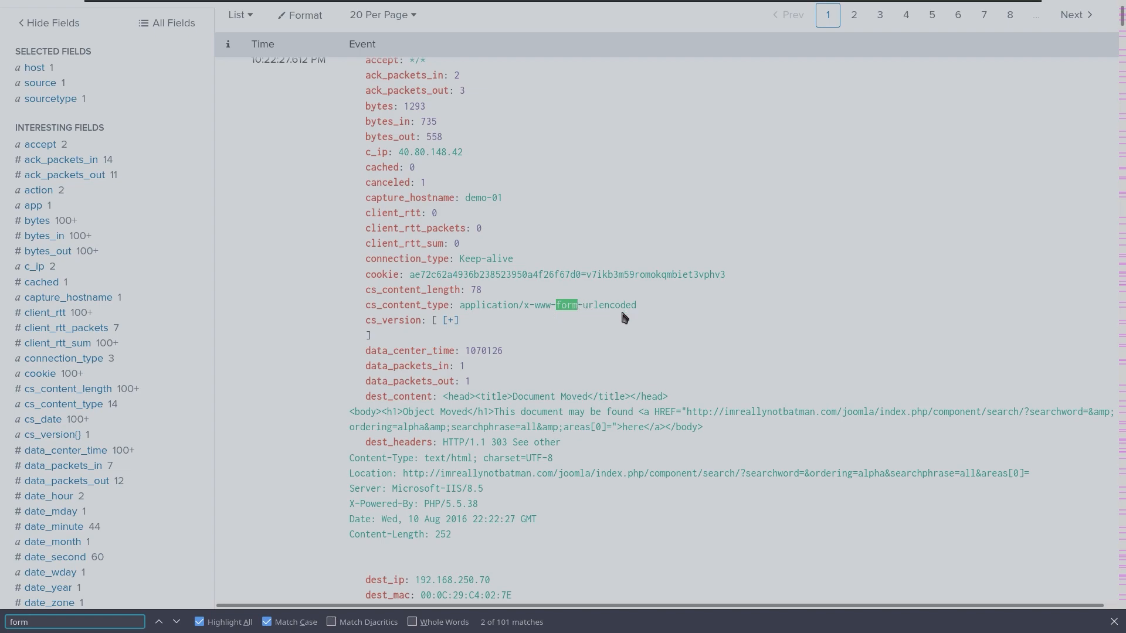
key(ctrl+super+Right)
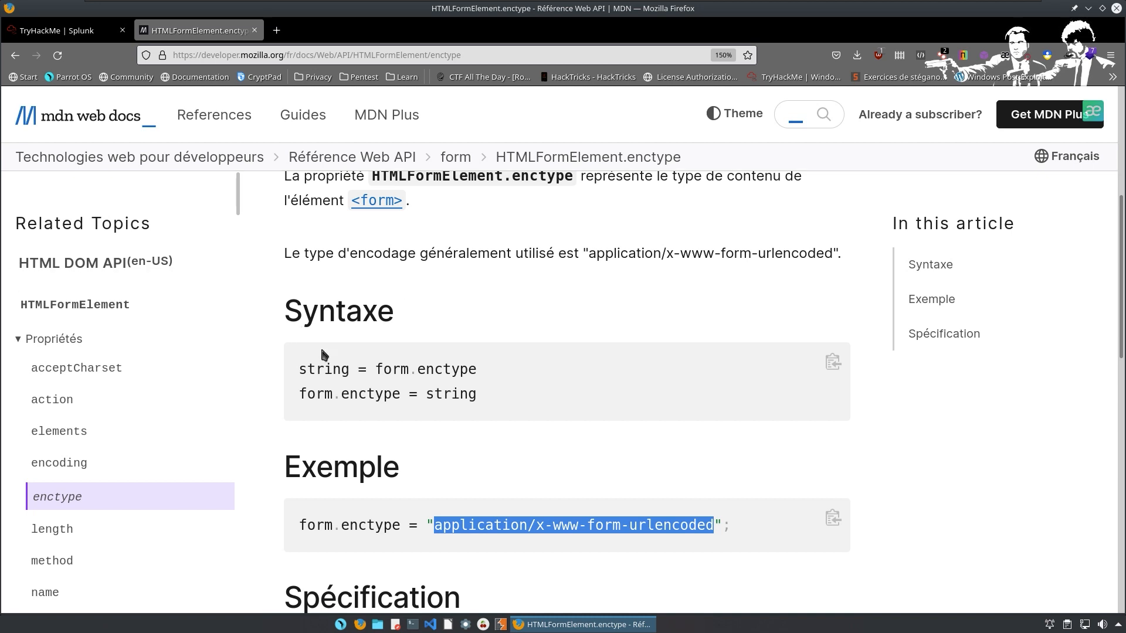
key(ctrl+minus)
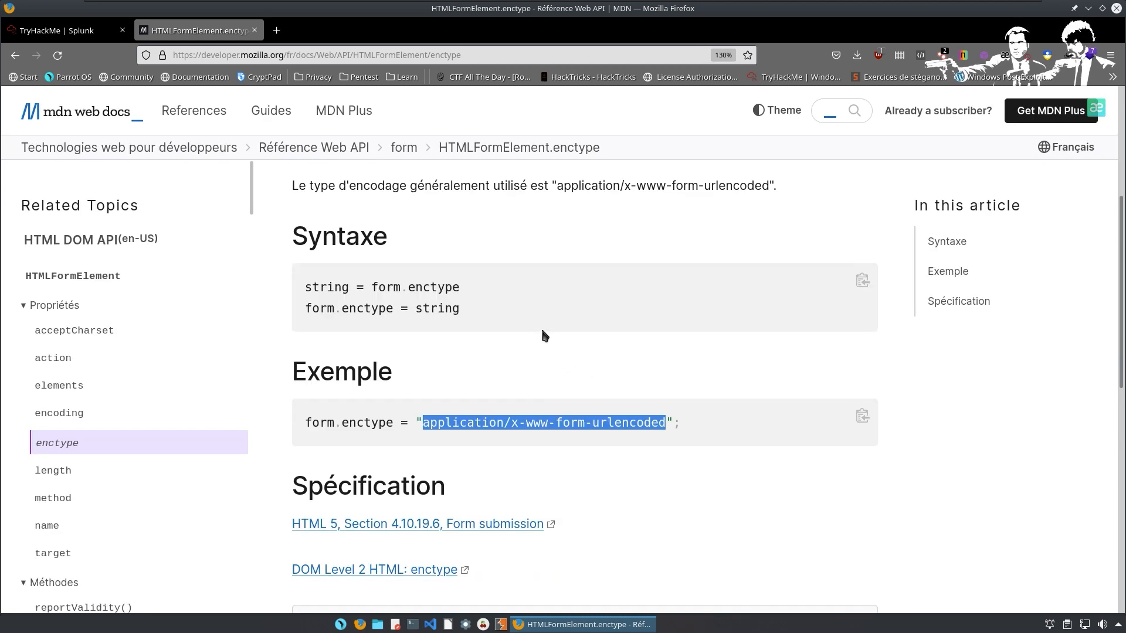
scroll(540, 326, down, 2)
scroll(527, 302, down, 1)
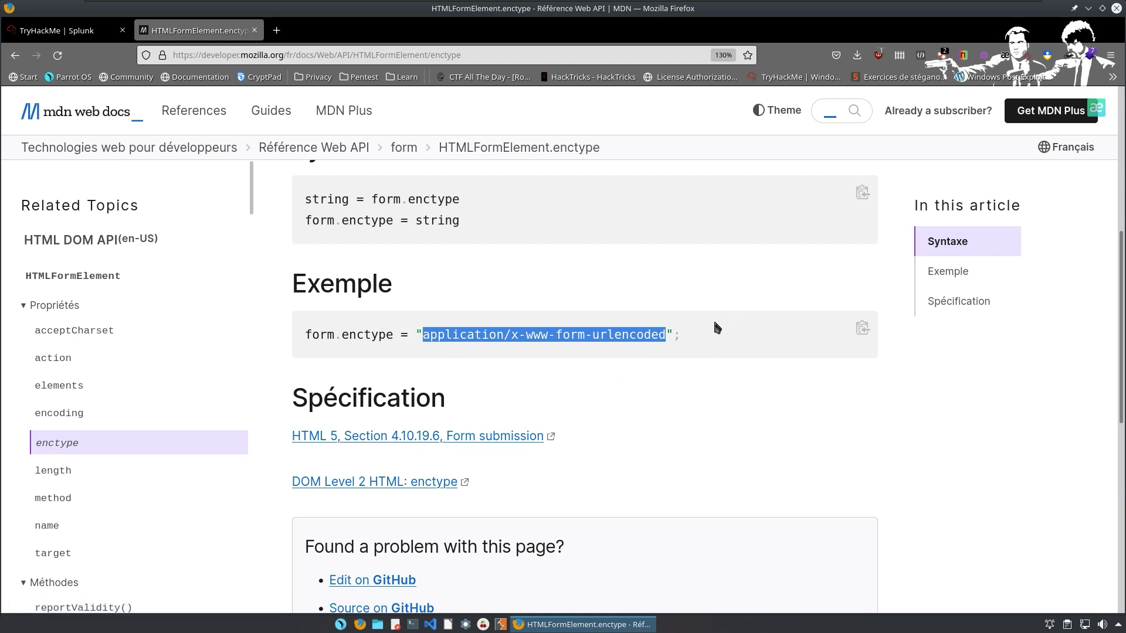
scroll(471, 268, down, 5)
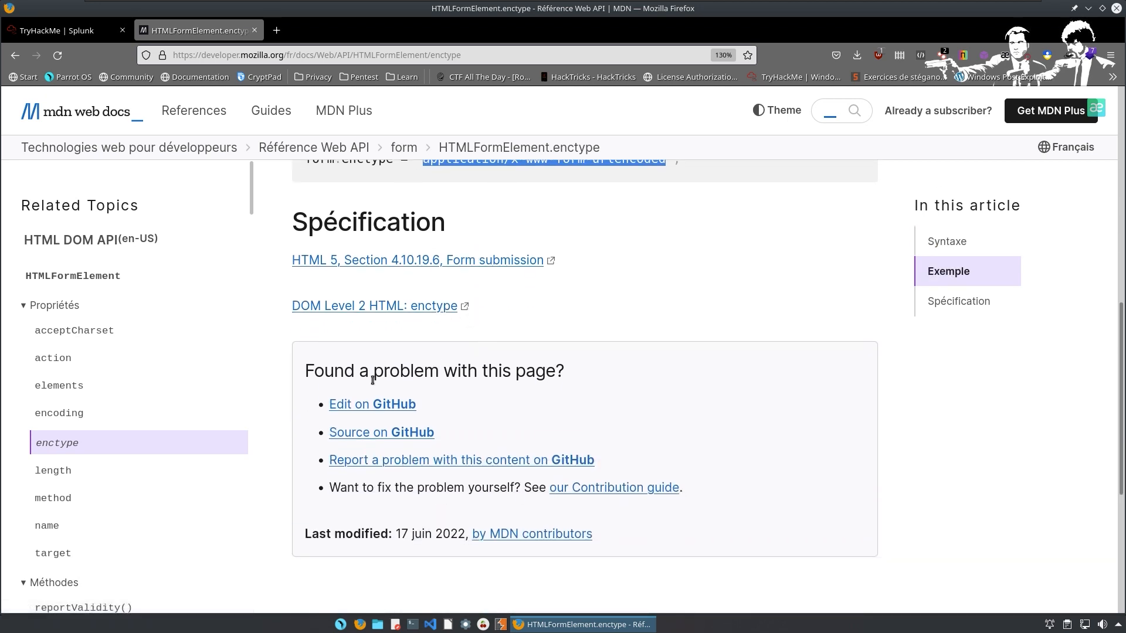
scroll(387, 366, down, 3)
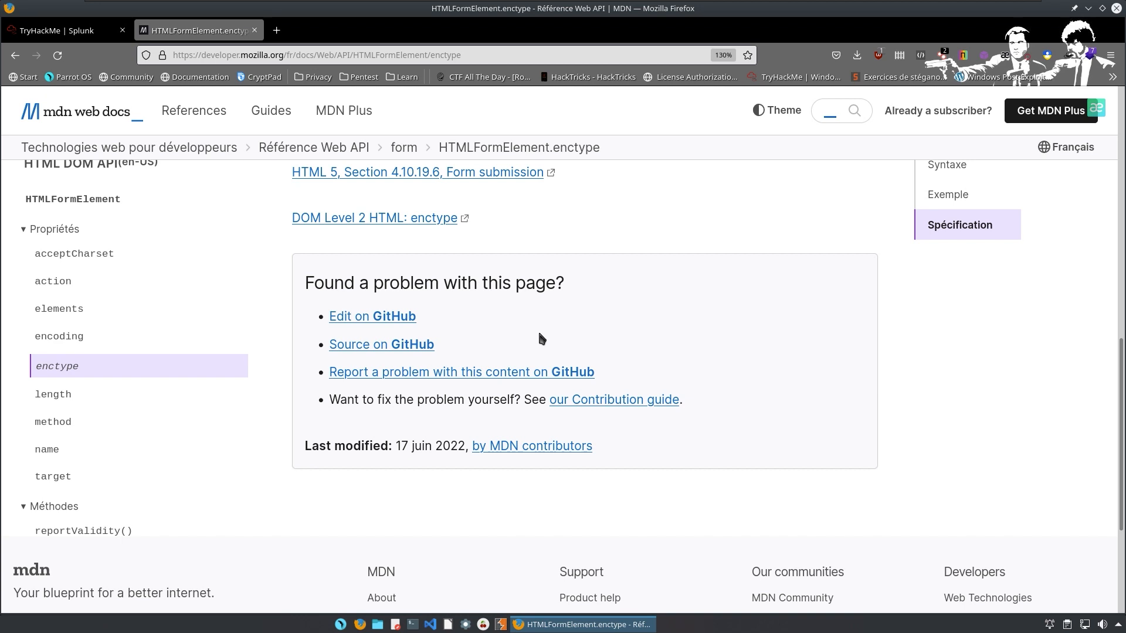
scroll(132, 258, up, 3)
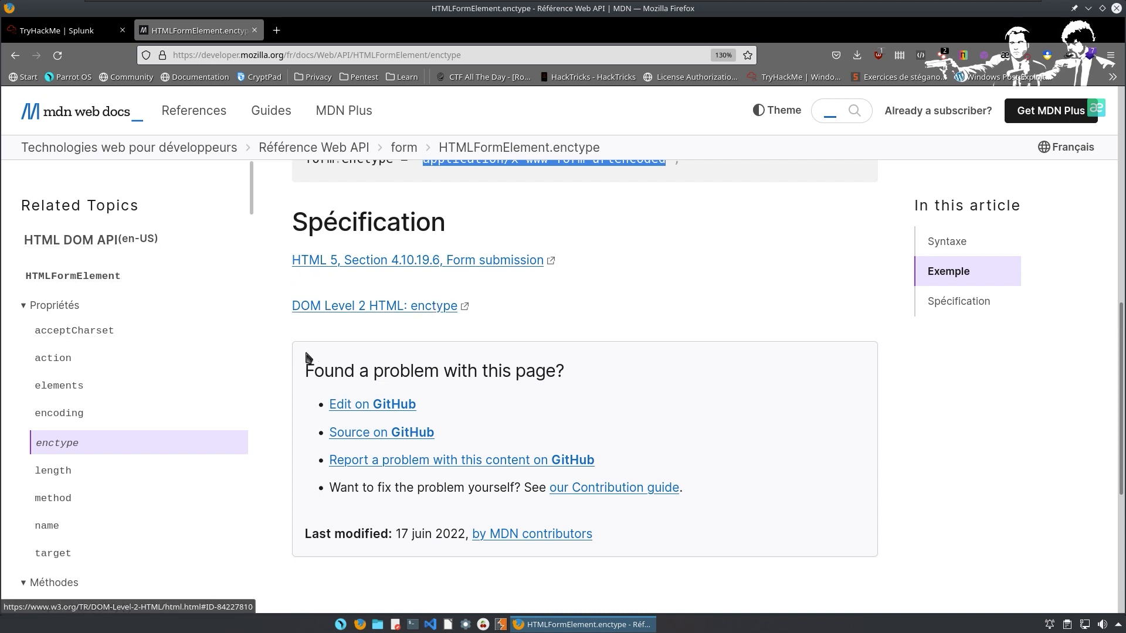
scroll(562, 410, up, 5)
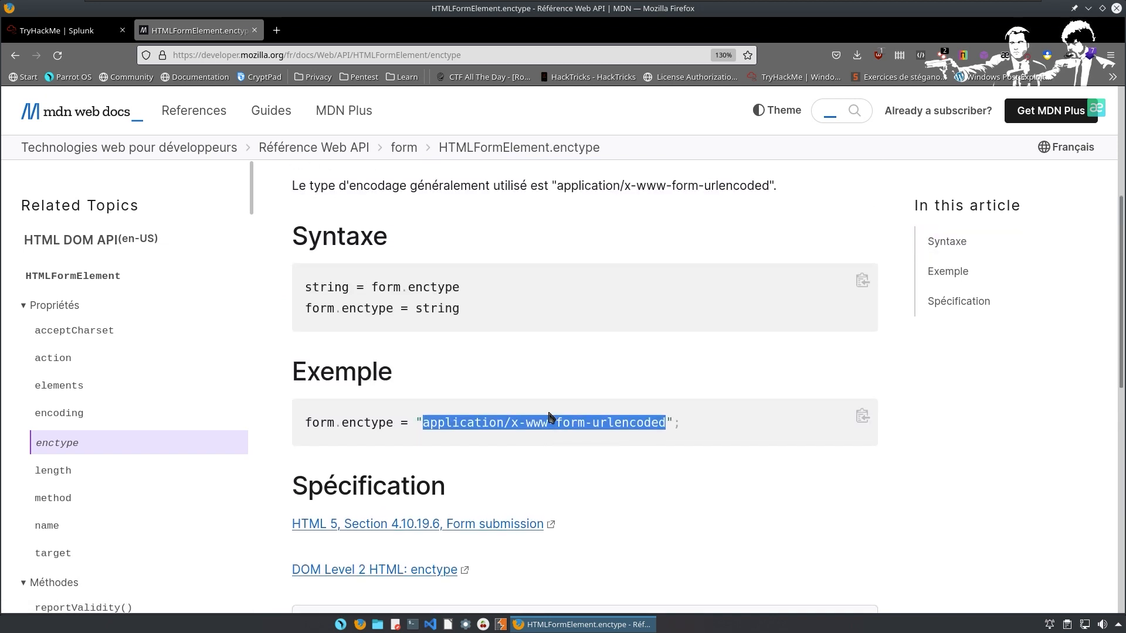
drag(684, 406, 400, 425)
click(427, 423)
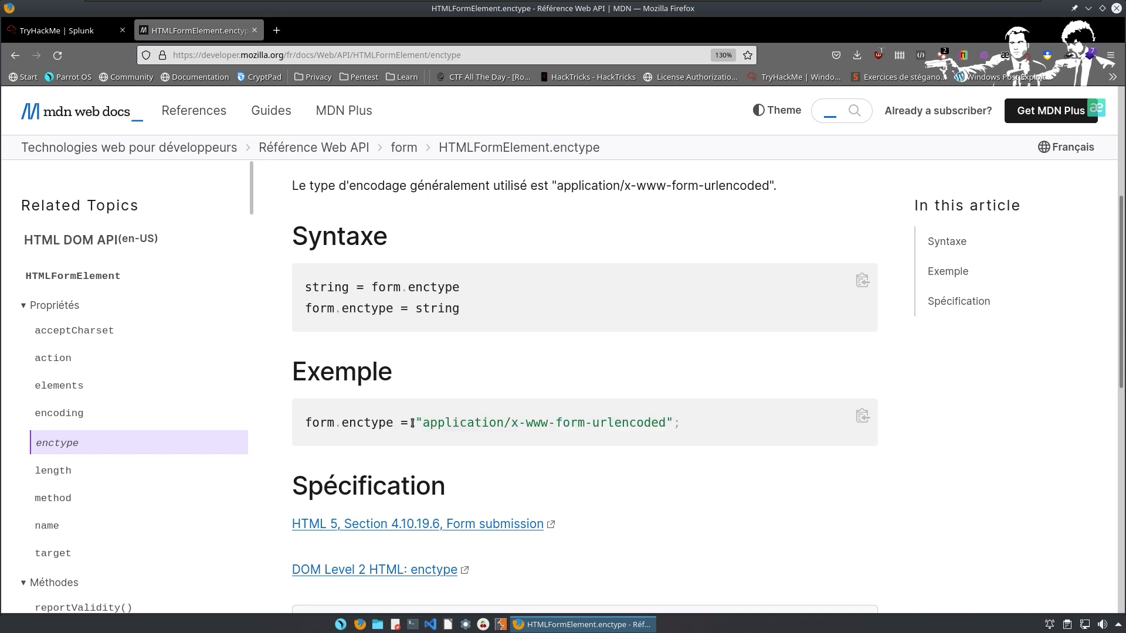
drag(415, 423, 675, 423)
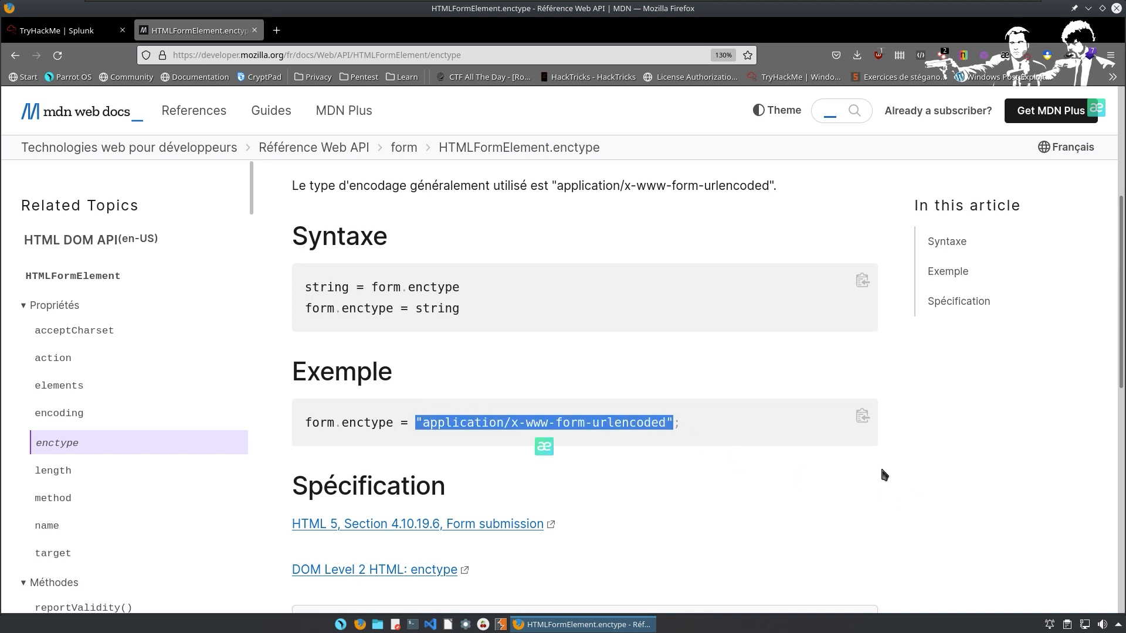
Select the whole form.enctype example line on MDN, then switch back to the Splunk search.
click(446, 358)
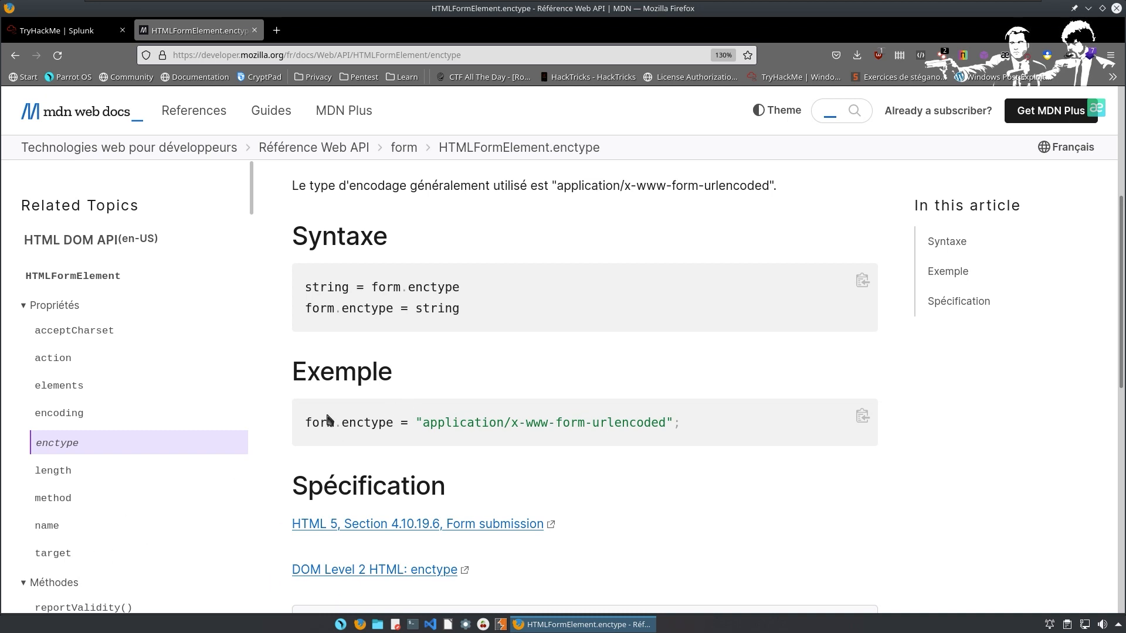
drag(304, 424, 775, 456)
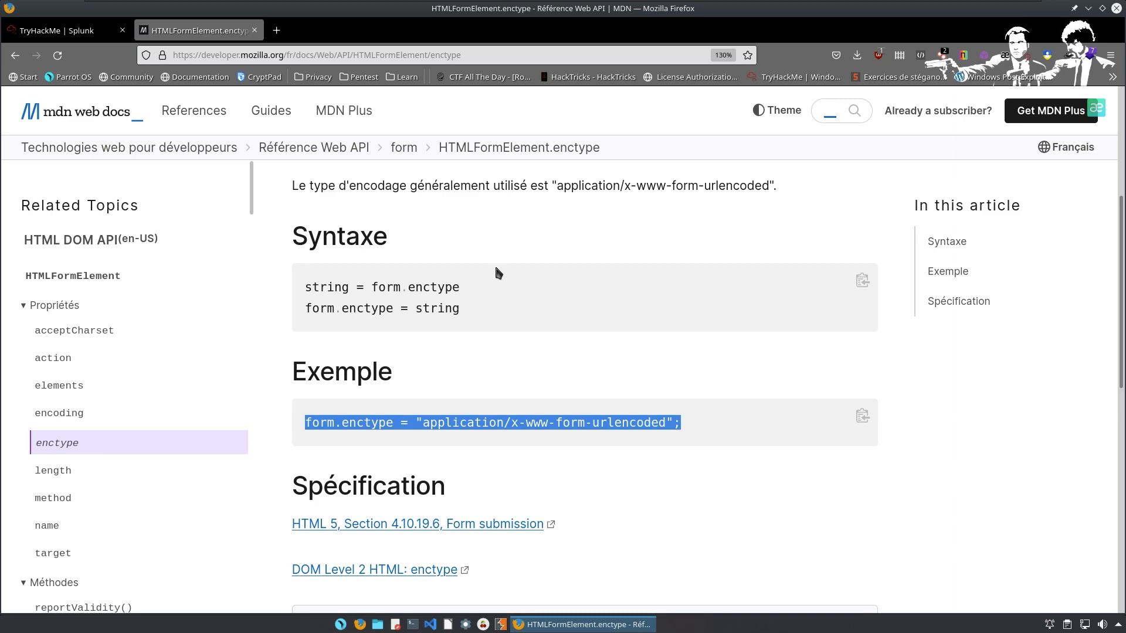
key(alt+Tab)
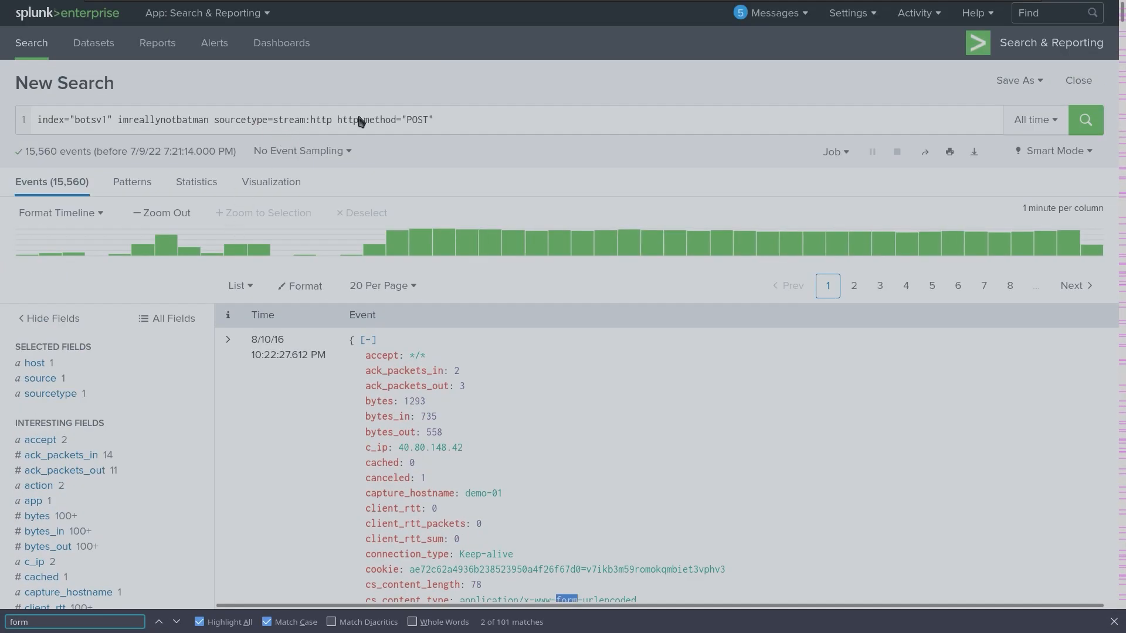
Delete the query terms after index="botsv1" in the Splunk search bar.
click(183, 122)
drag(119, 120, 782, 142)
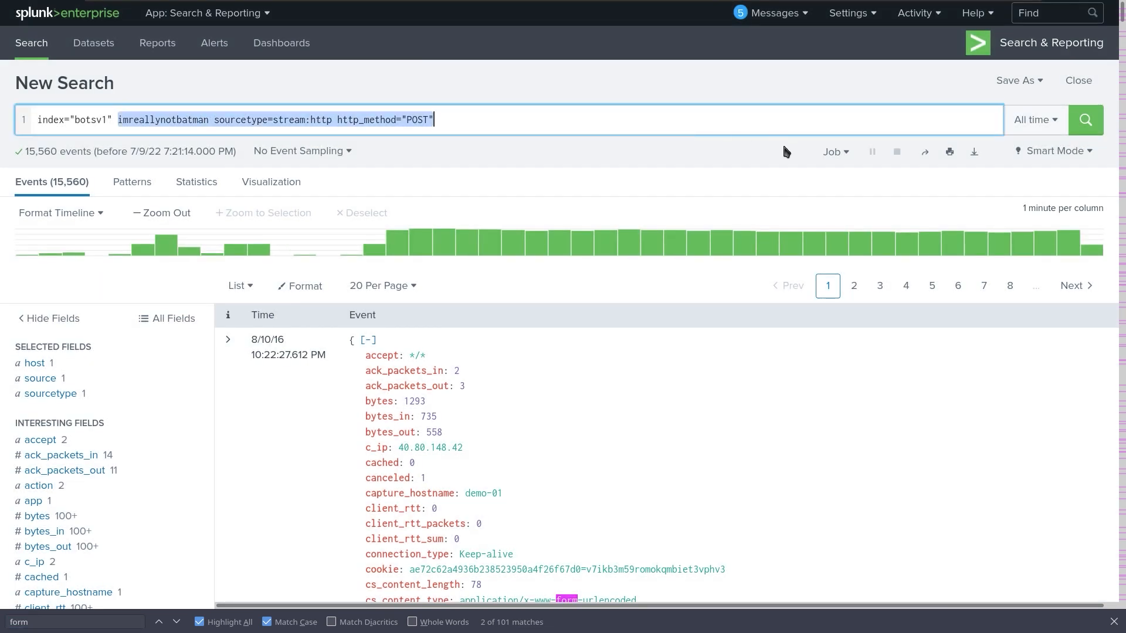
key(BackSpace)
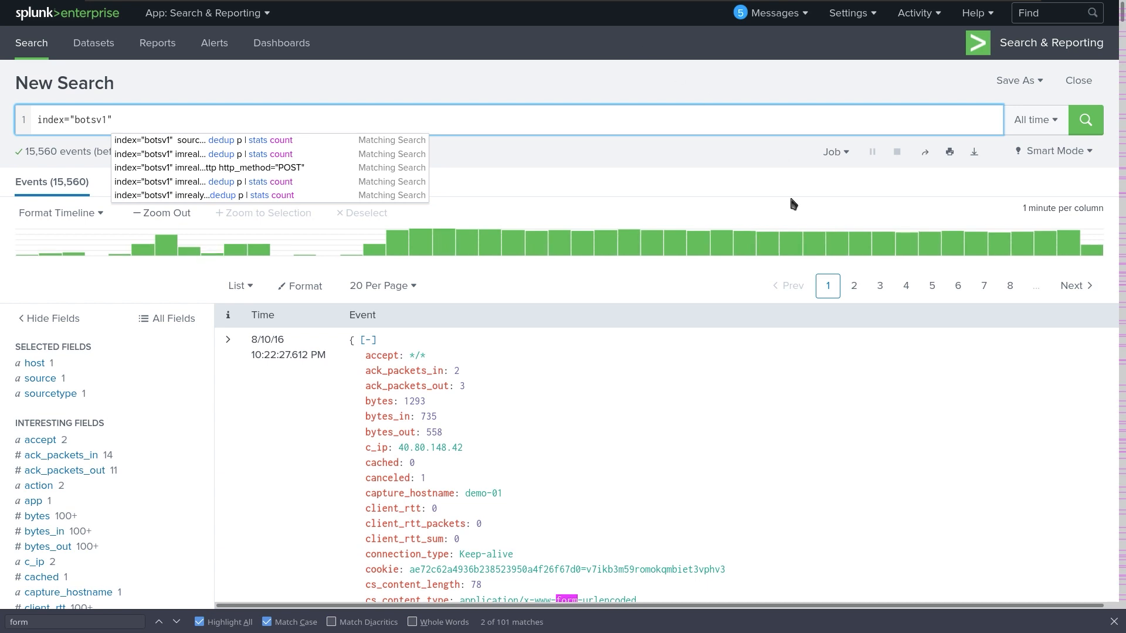
Copy the event's dest_ip value 192.168.250.70 and return to the top of the page.
scroll(653, 431, down, 5)
scroll(638, 417, down, 2)
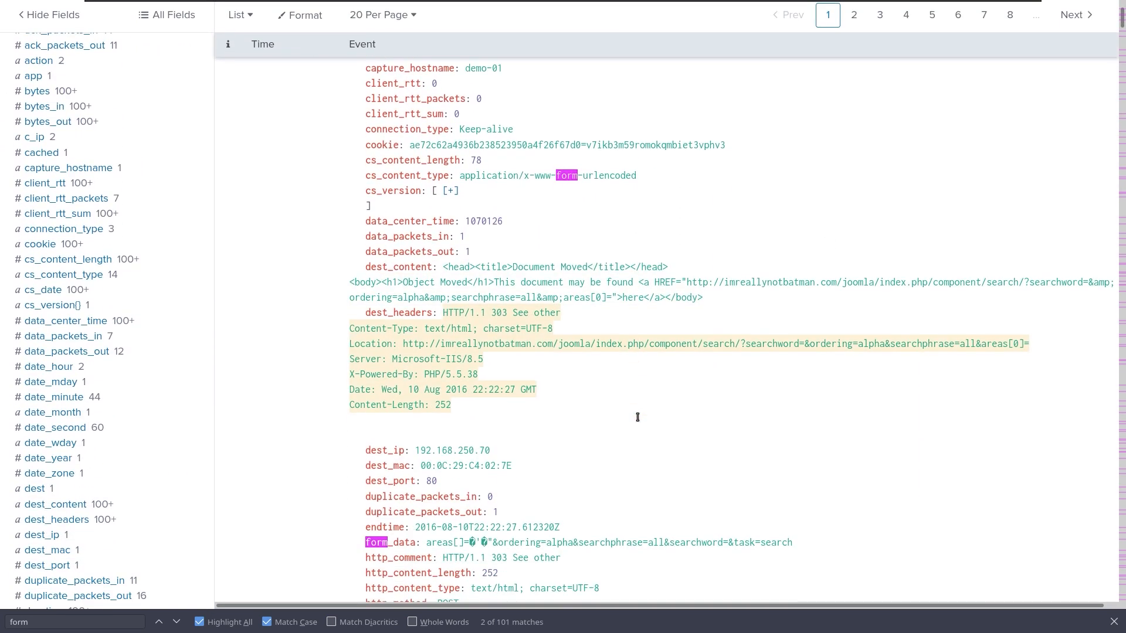
scroll(637, 417, down, 3)
scroll(639, 422, down, 2)
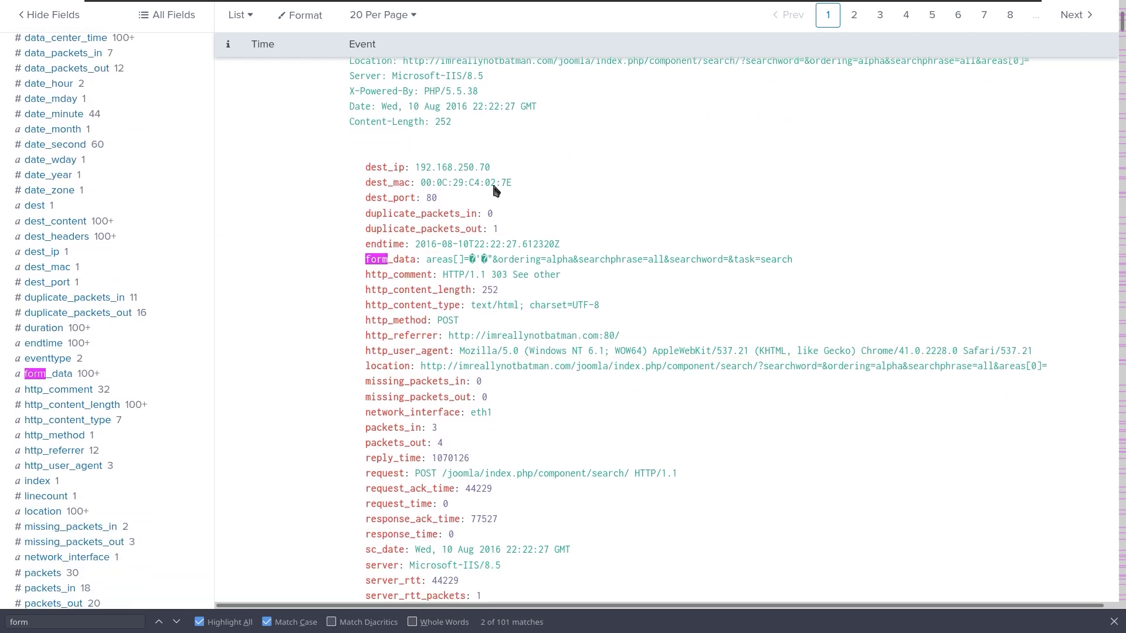
drag(411, 166, 491, 167)
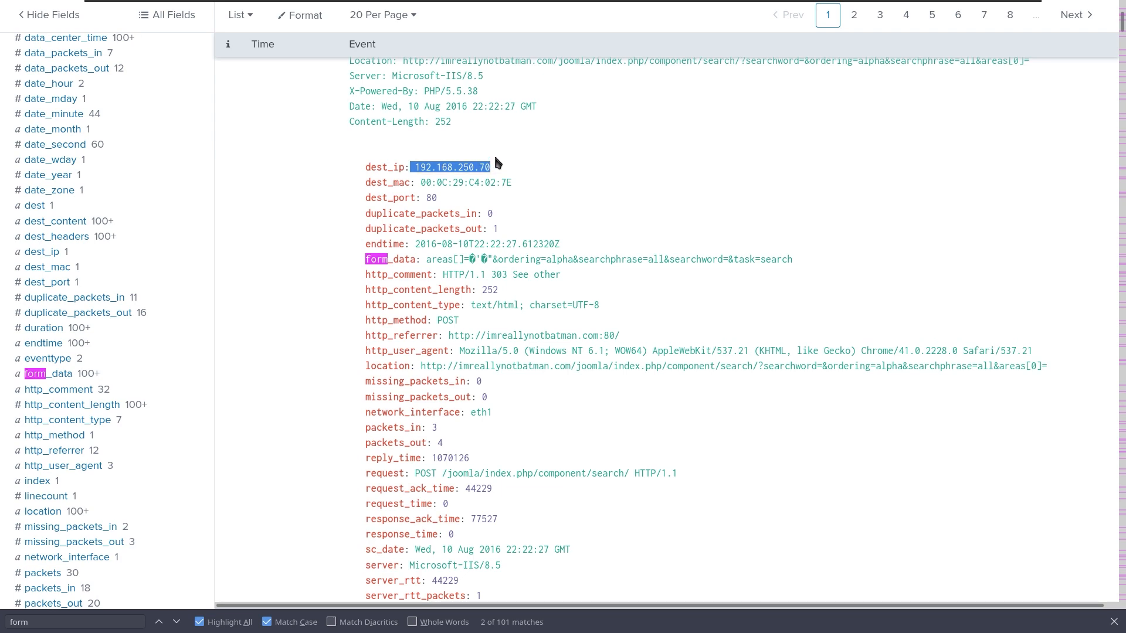
right_click(492, 162)
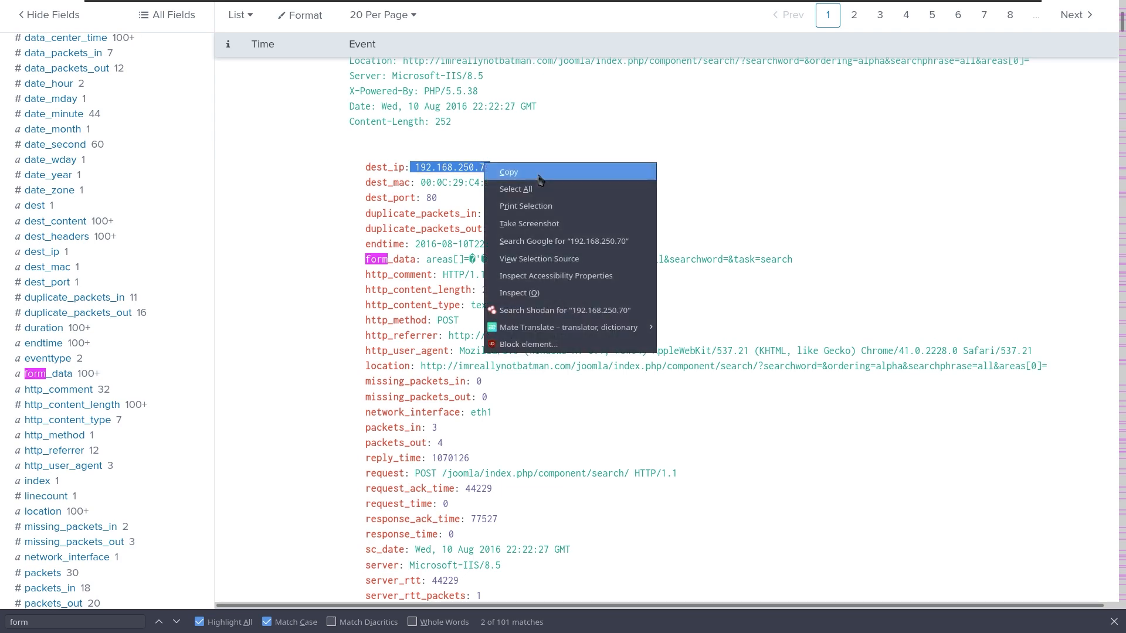
click(539, 176)
scroll(394, 103, up, 5)
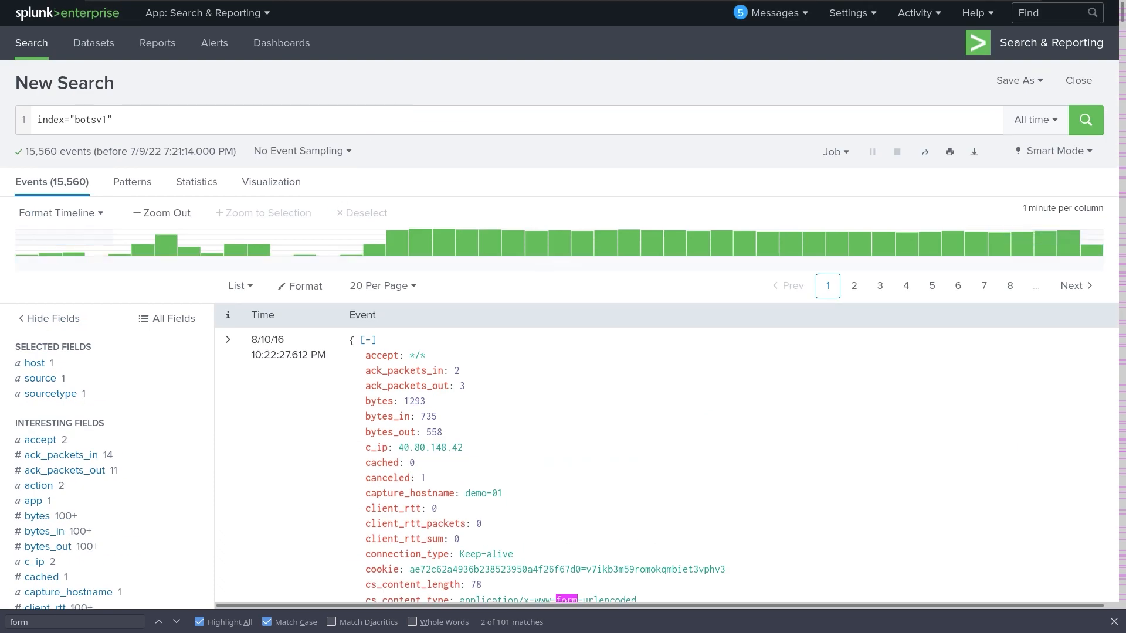
Add dest="192.168.250.70" after index="botsv1" using the pasted IP.
click(211, 120)
text(dest)
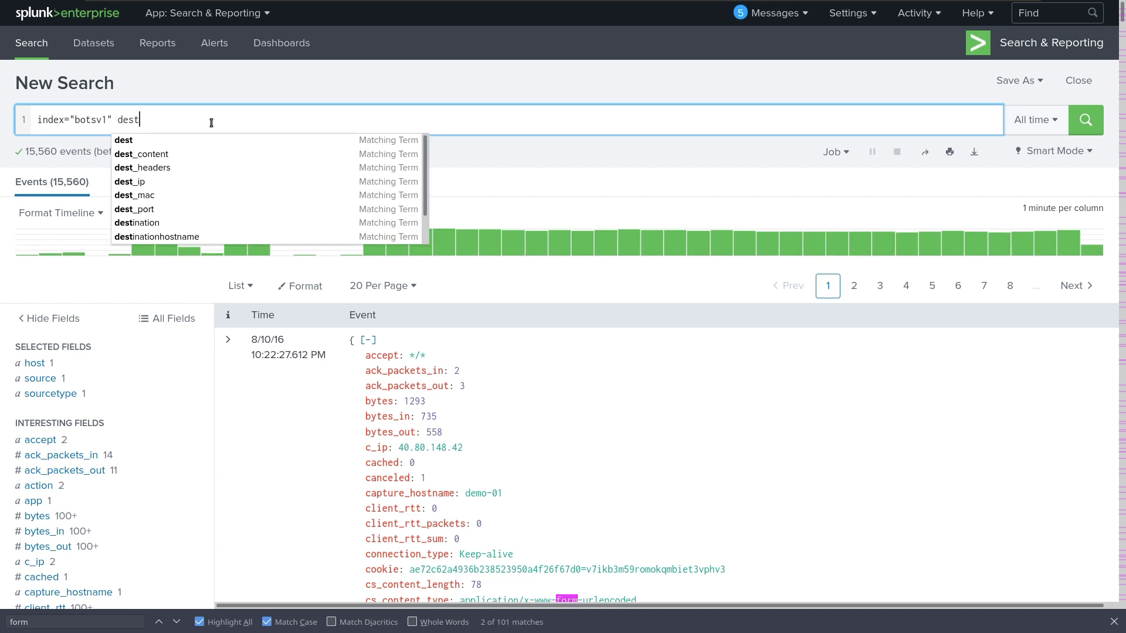
text(=)
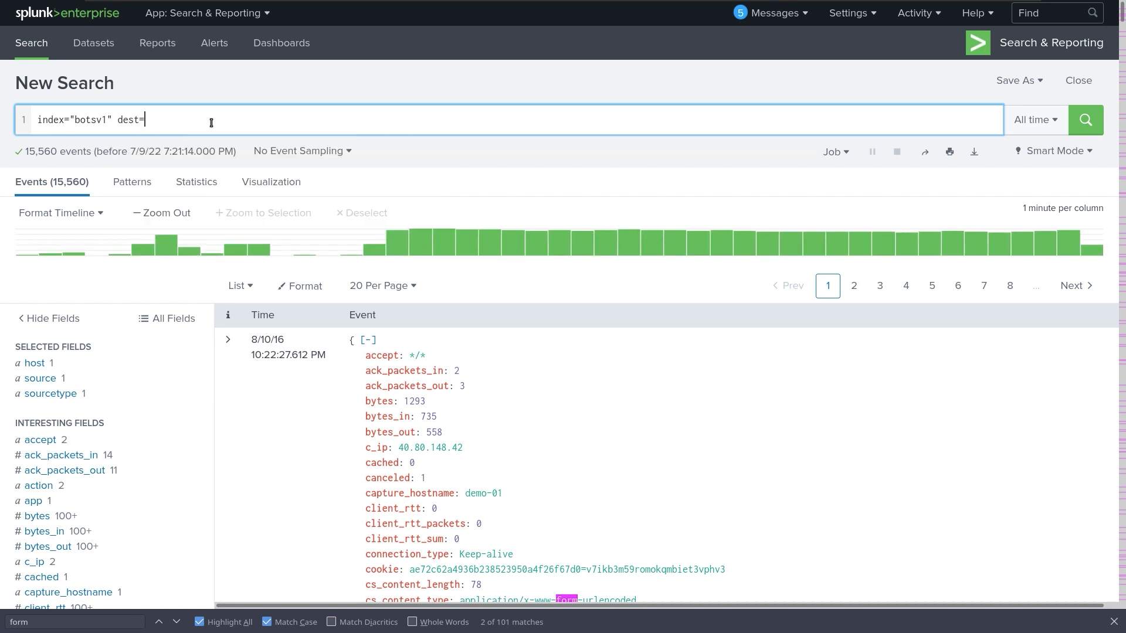
key(ctrl+v)
key(Left)
key(Left)
key(Left)
key(Left)
key(Left)
key(Left)
key(Left)
key(Left)
key(Left)
key(Left)
key(Left)
key(Left)
key(Left)
key(Left)
key(BackSpace)
key(BackSpace)
key(BackSpace)
key(BackSpace)
key(BackSpace)
text(=")
key(Right)
key(Right)
key(Right)
key(Right)
key(Right)
key(Right)
text(")
Append sourcetype="stream:http" to the query via the autocomplete suggestion.
text(sourcety)
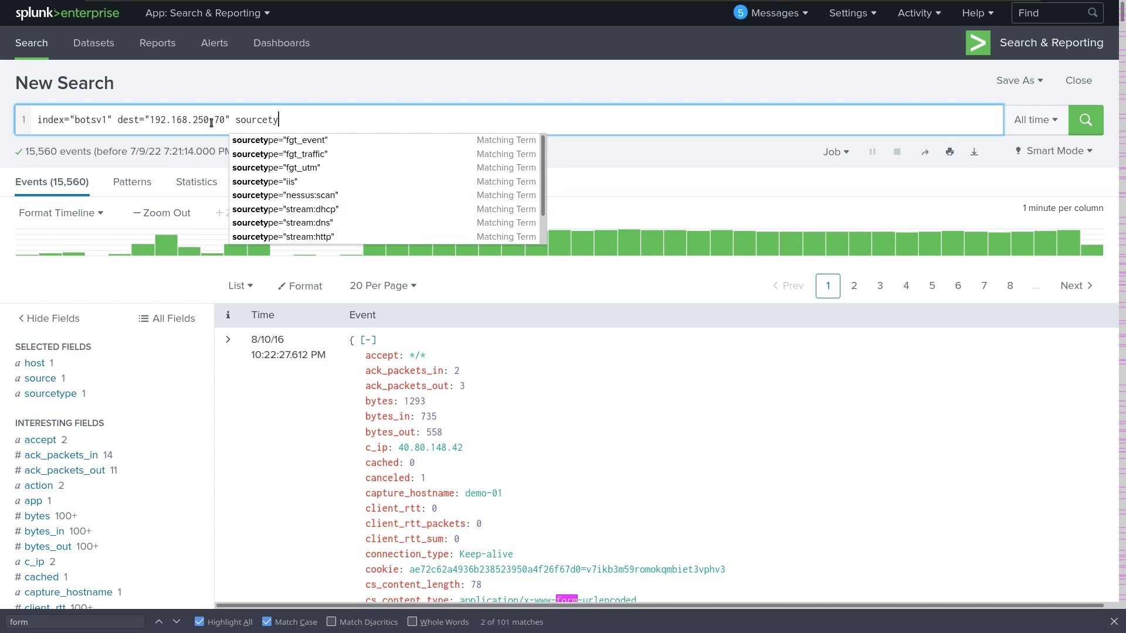
text(pe=)
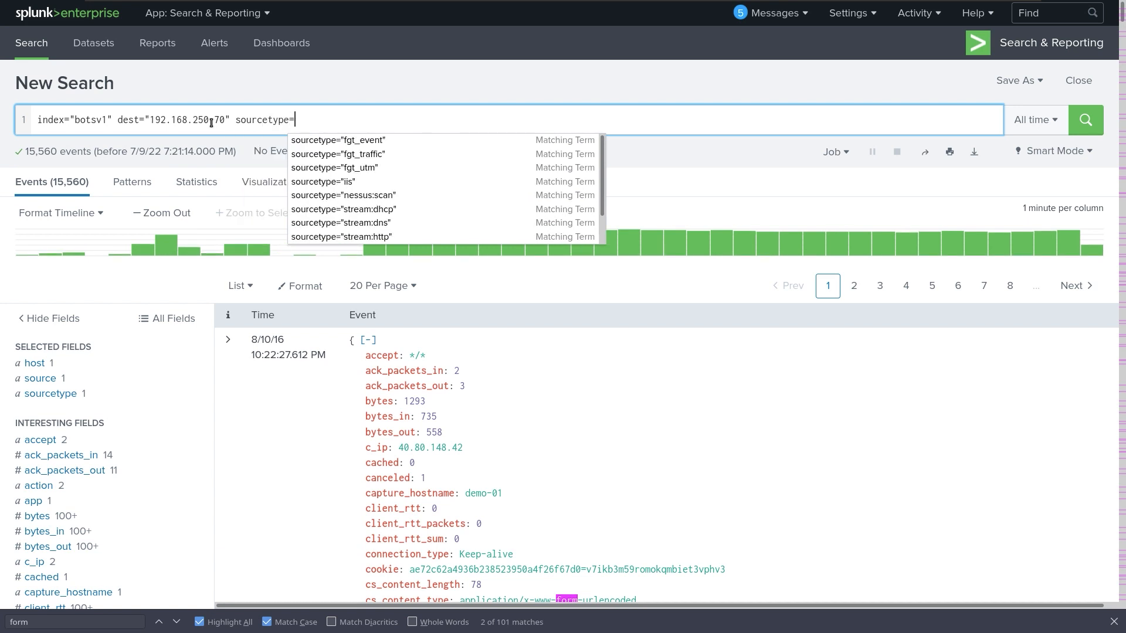
text(")
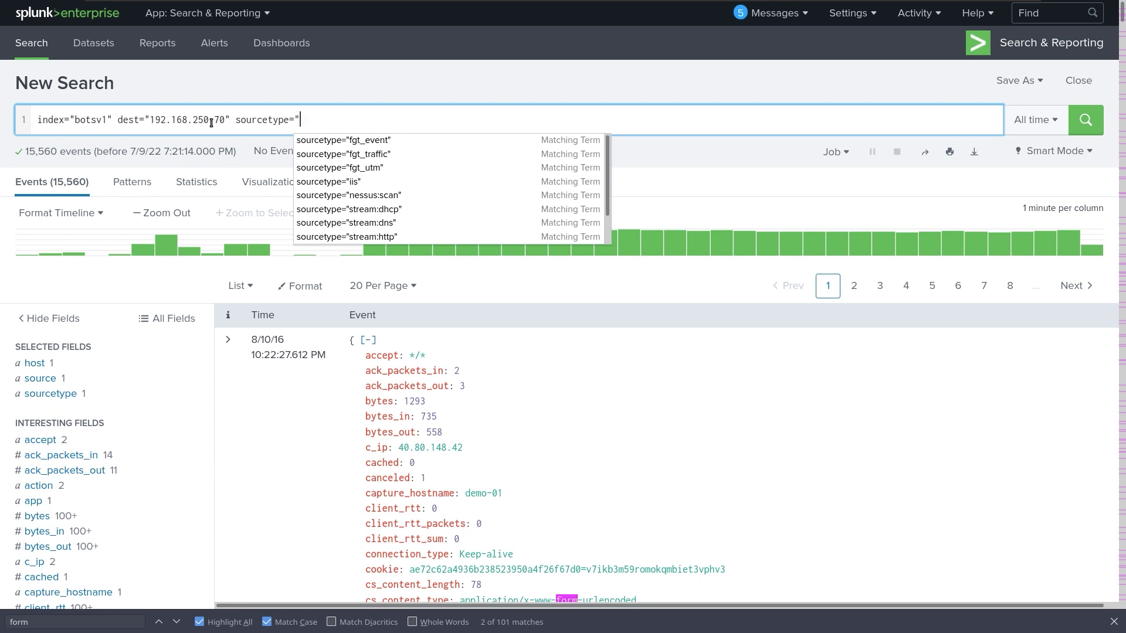
text(stre)
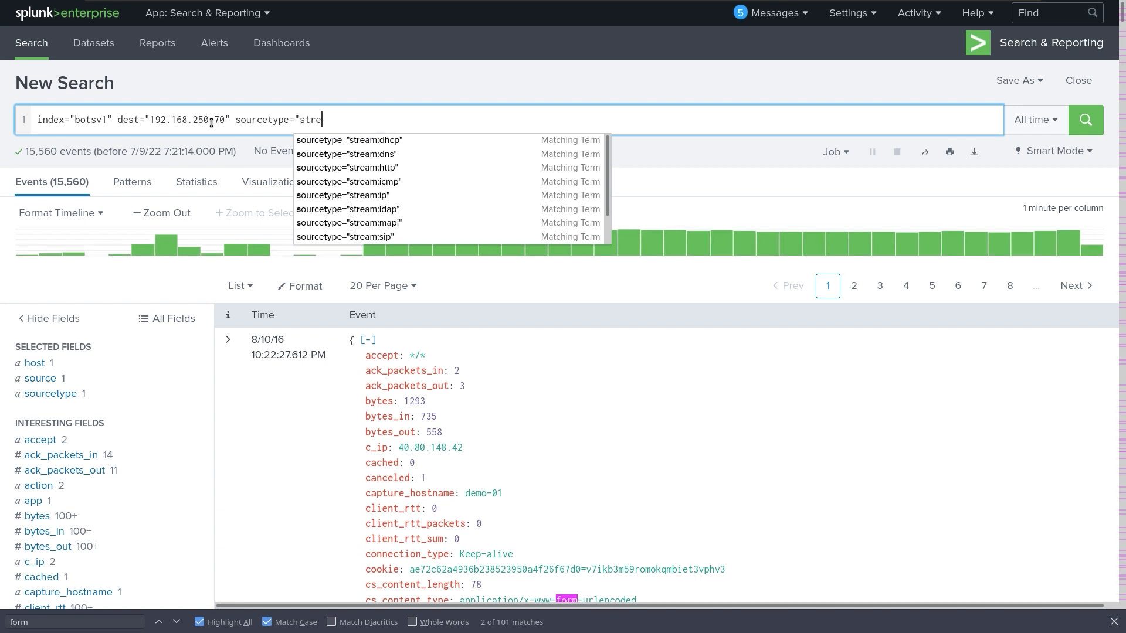
text(am)
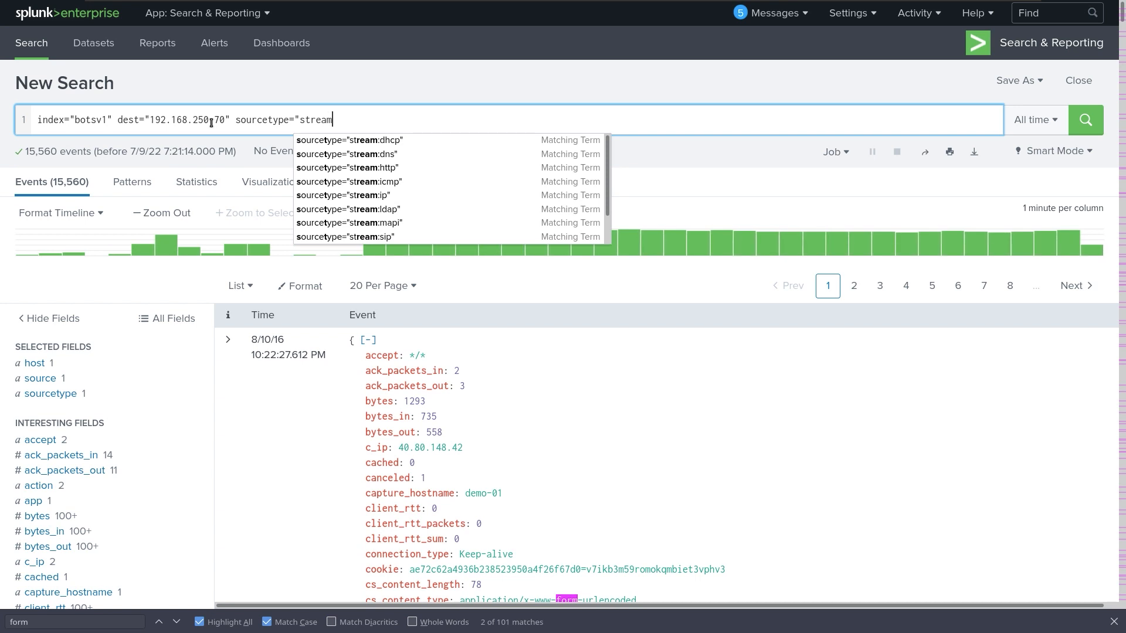
key(Down)
key(Down)
key(Down)
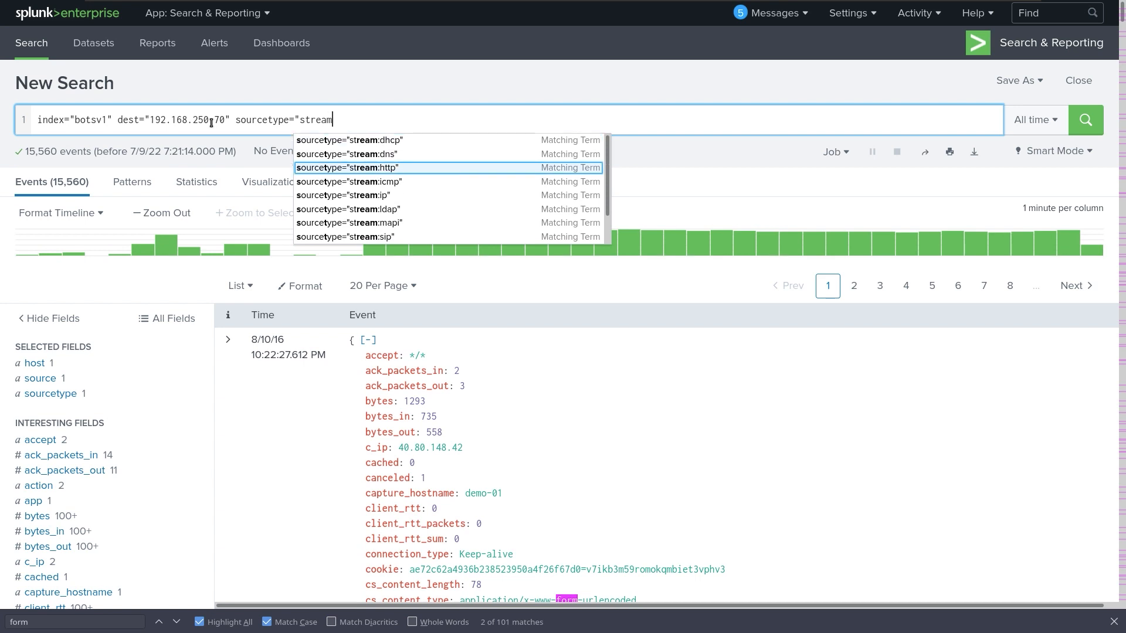
key(Return)
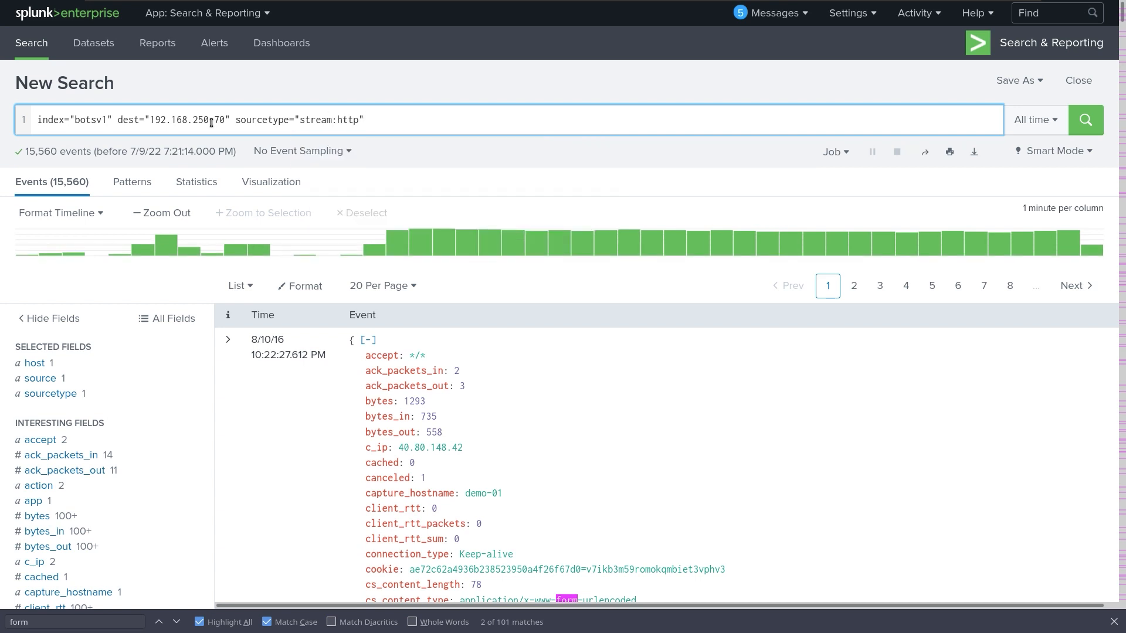
Add the "multipart/form-data" term and run the search, cutting 15,560 events to 6.
text("mut)
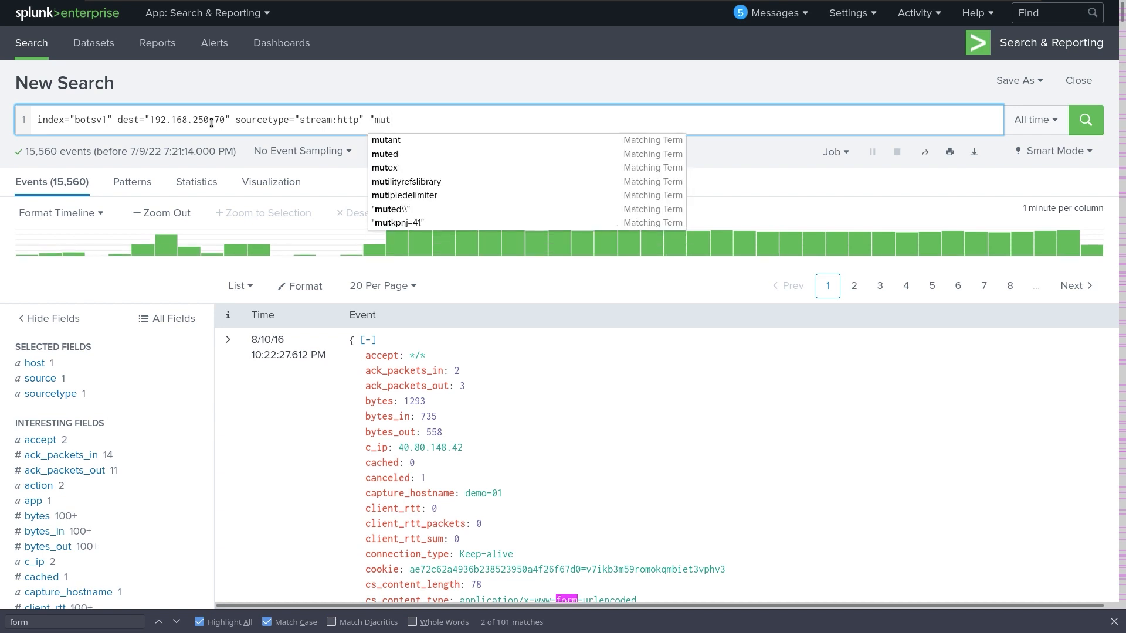
text(i)
key(BackSpace)
key(BackSpace)
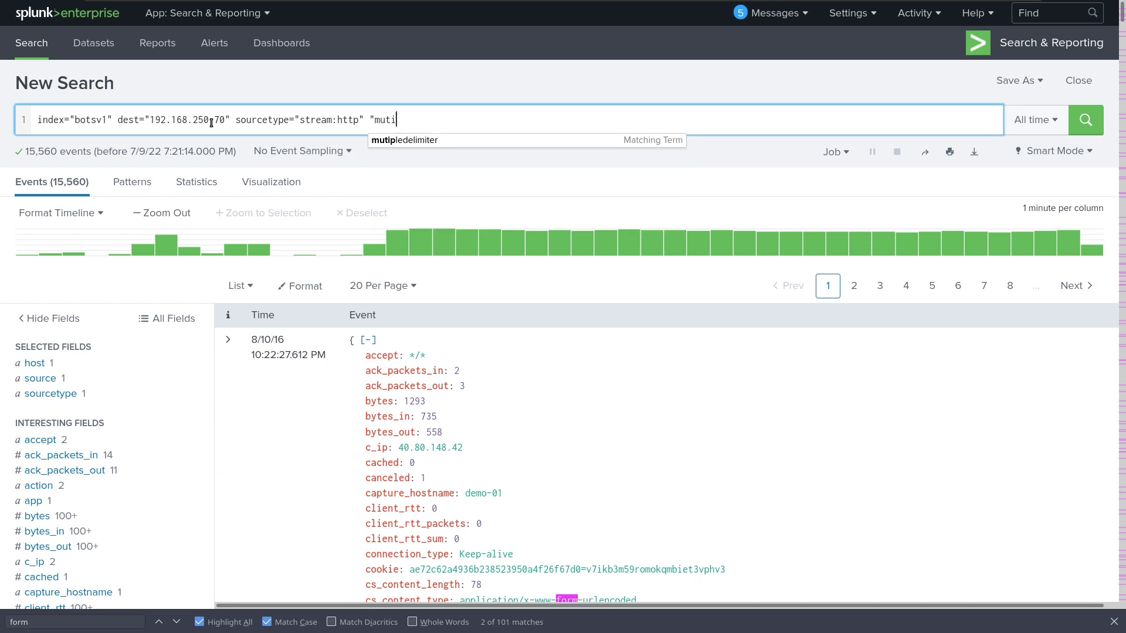
text(ltip)
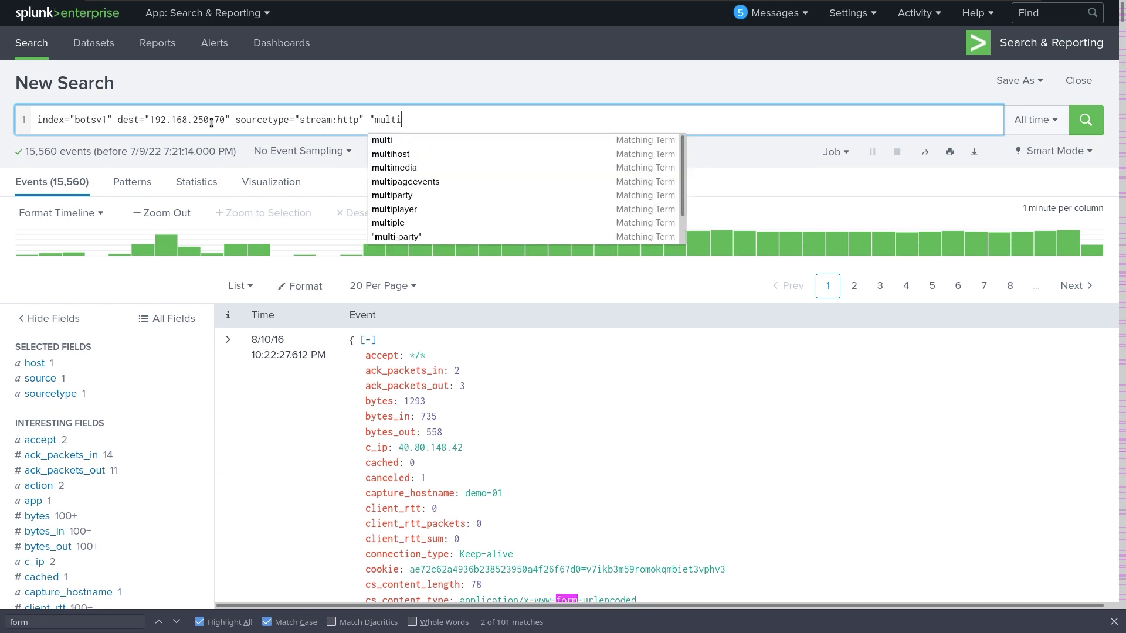
text(art)
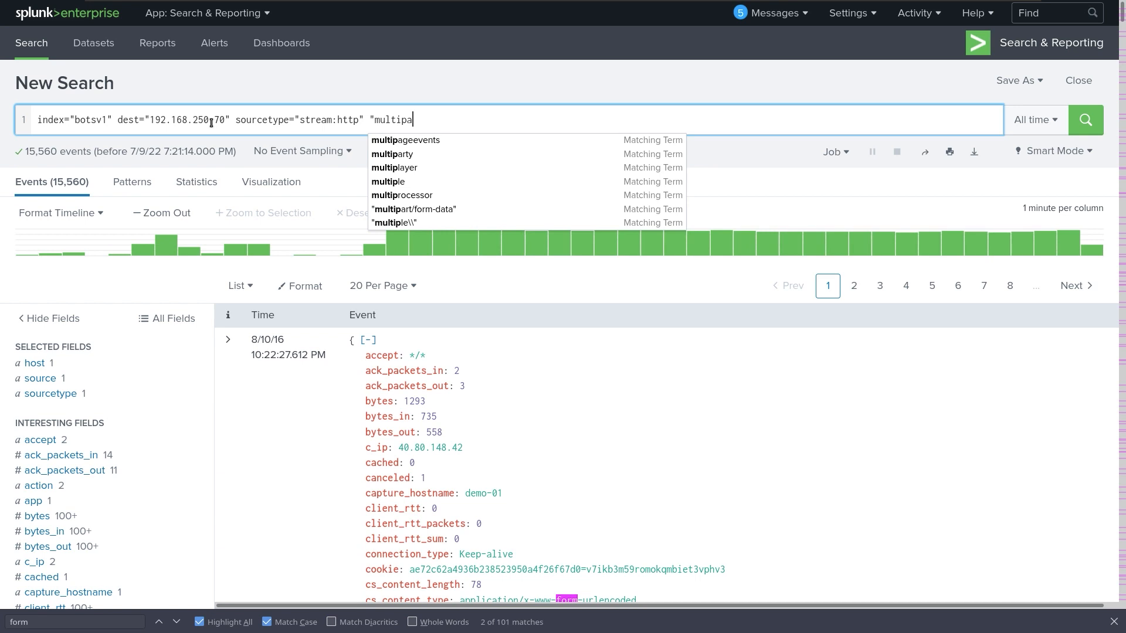
key(Down)
key(Down)
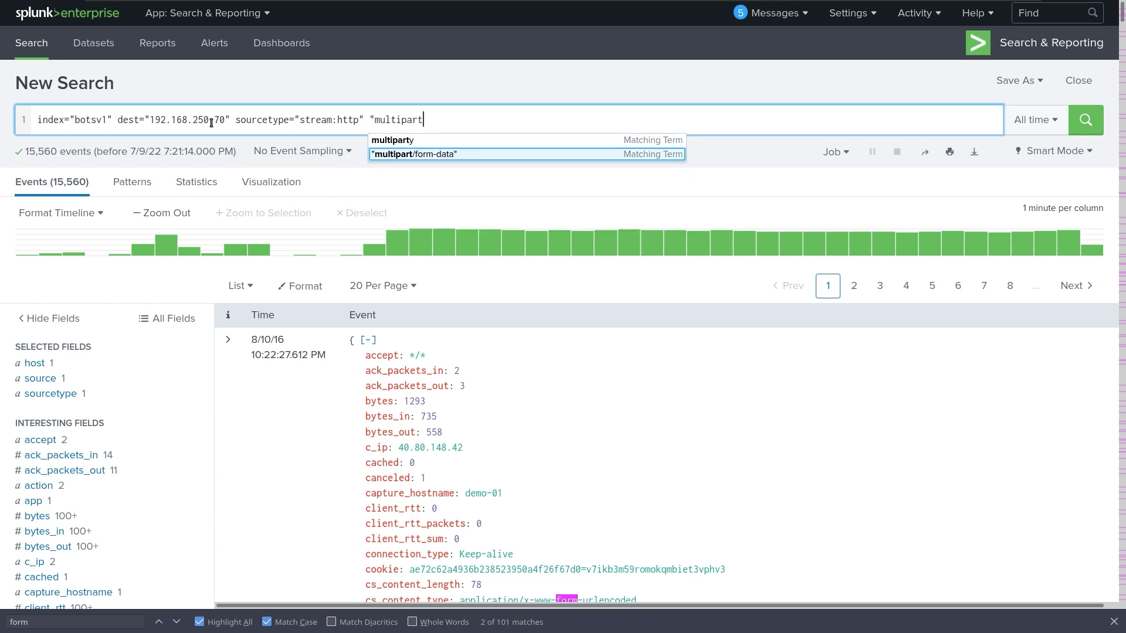
key(Return)
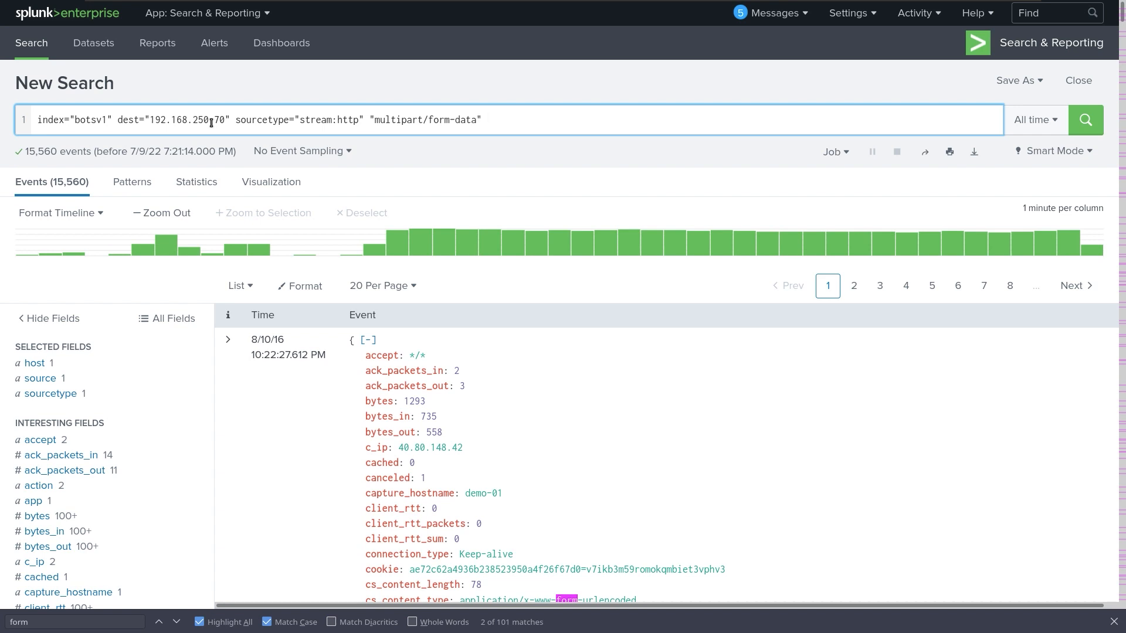
key(Return)
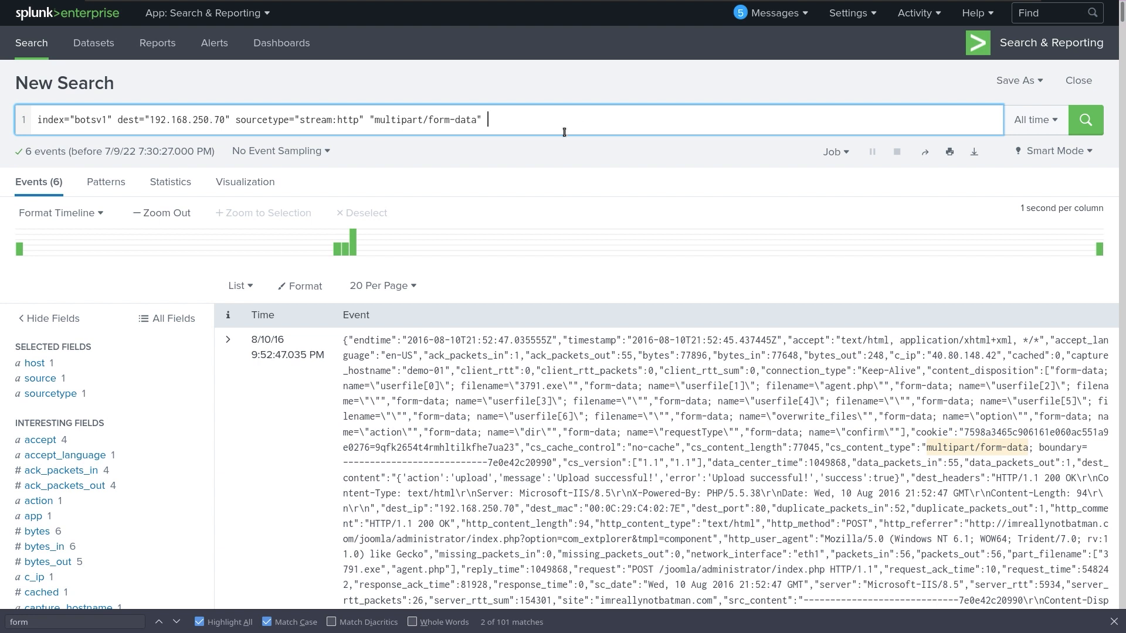
Pipe the search into | head 1 and run it to show a single event.
key(shift+Return)
text(| )
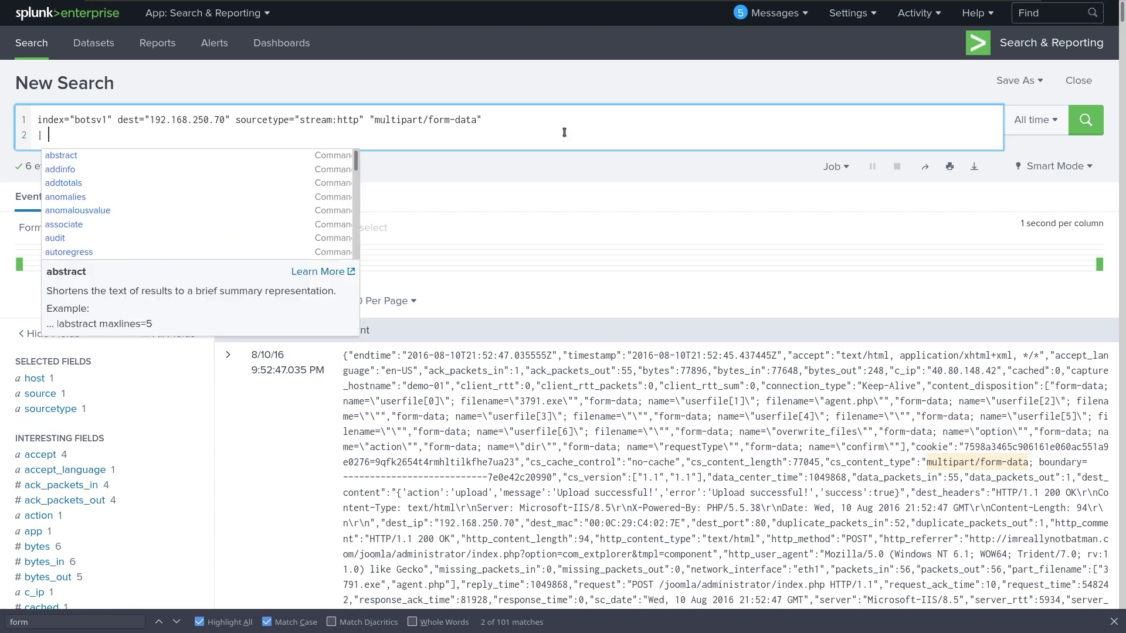
text(hea)
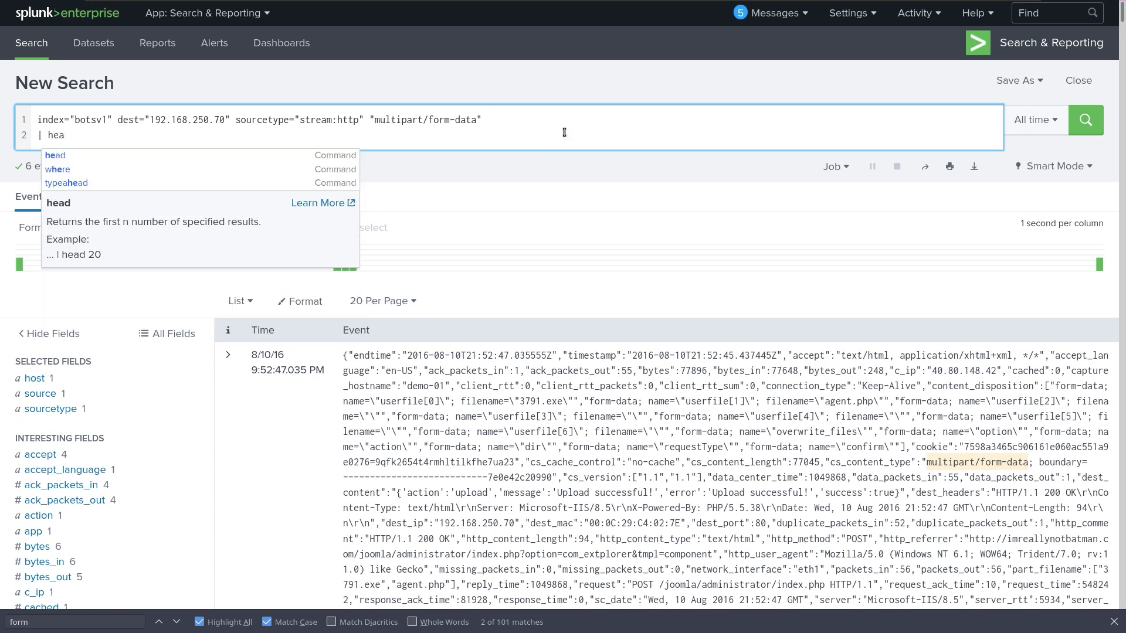
text(d 1)
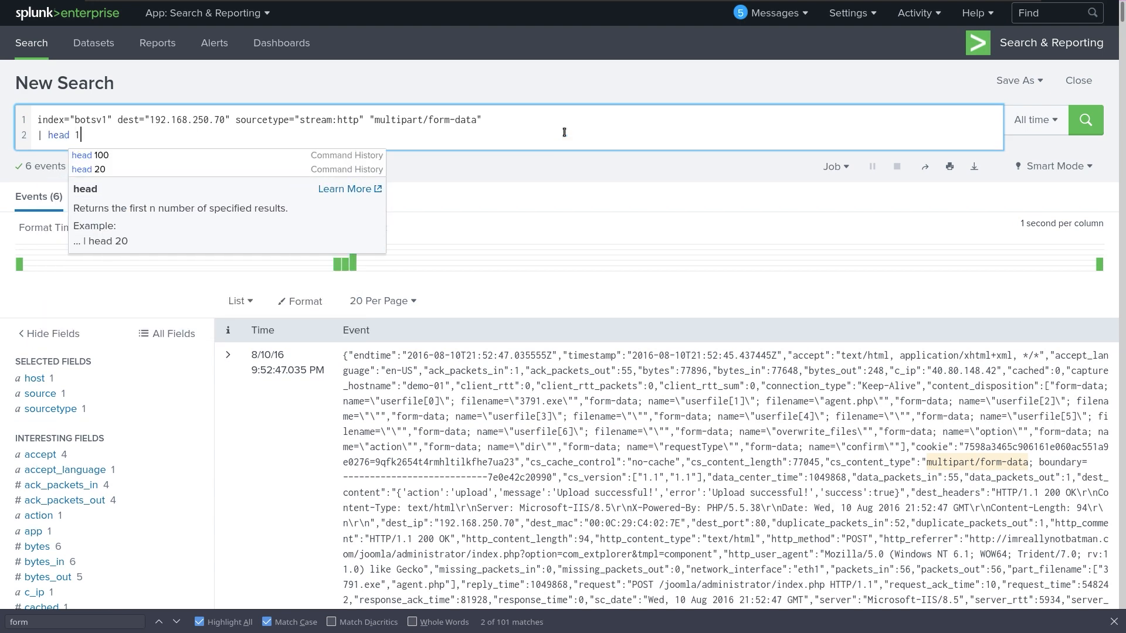
key(Return)
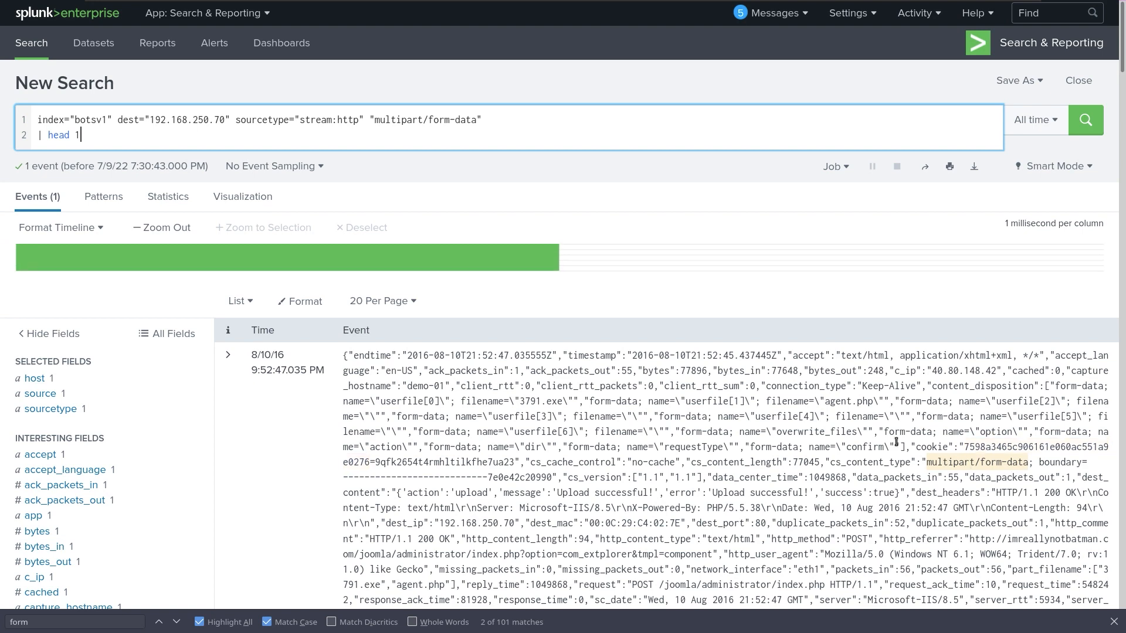
Inspect the upload event's raw content, highlighting the file bytes and the multipart/form-data value.
scroll(553, 387, down, 3)
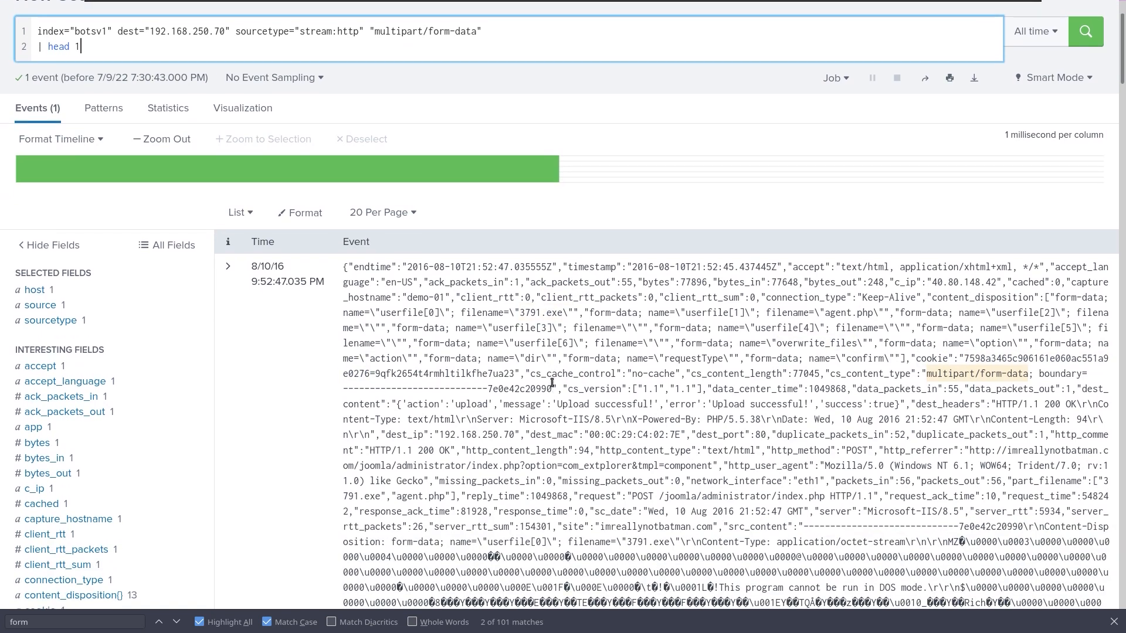
scroll(553, 387, down, 10)
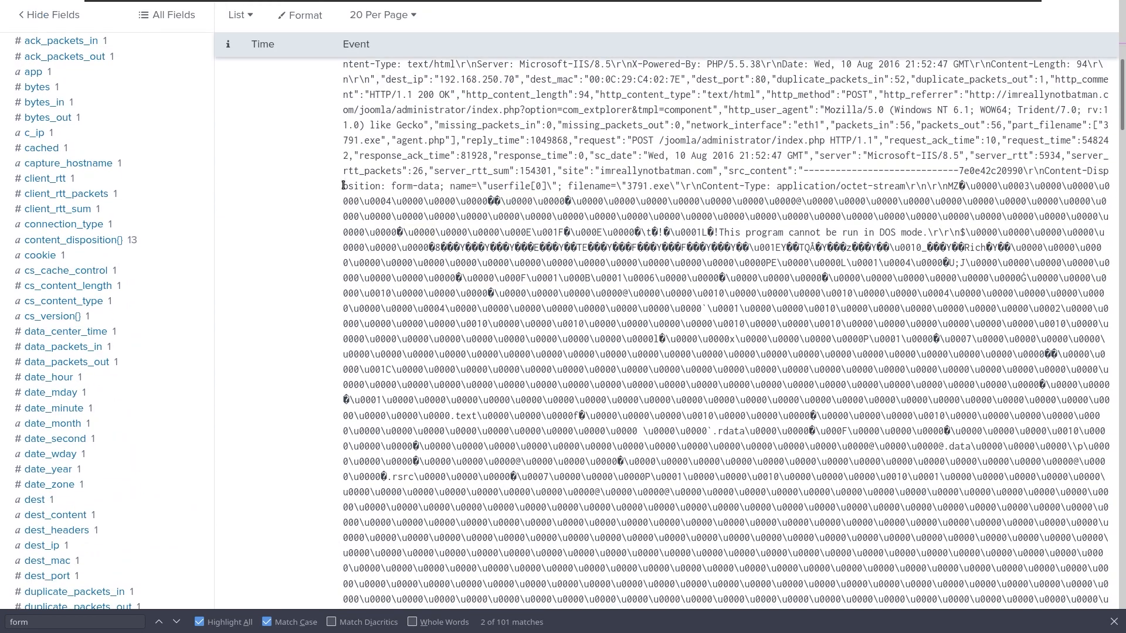
drag(348, 200, 919, 249)
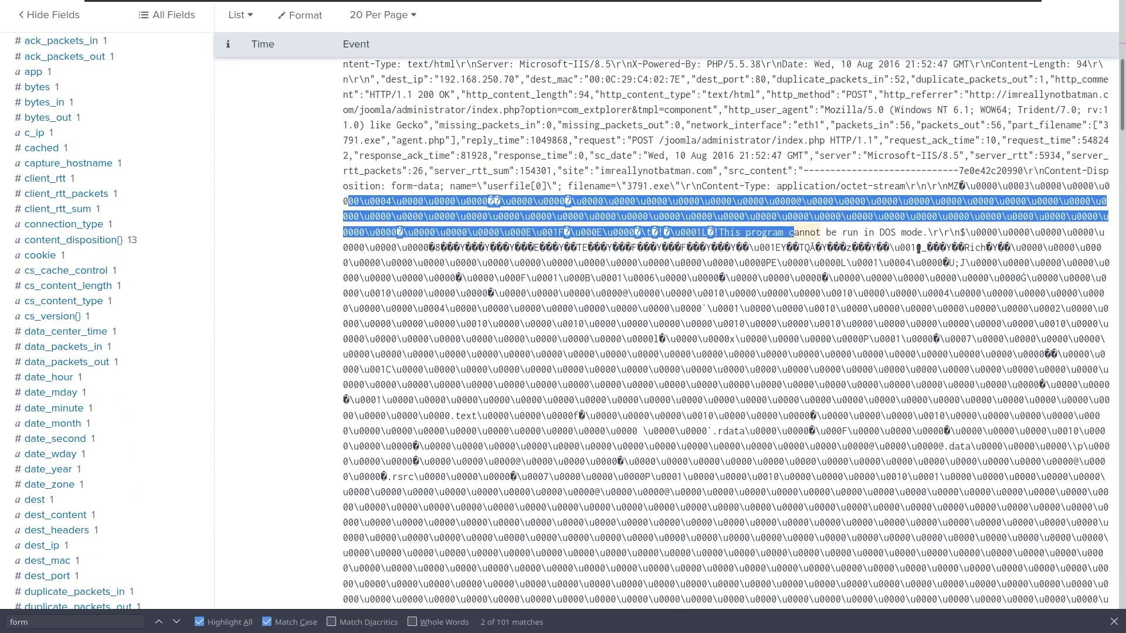
drag(936, 391, 1021, 535)
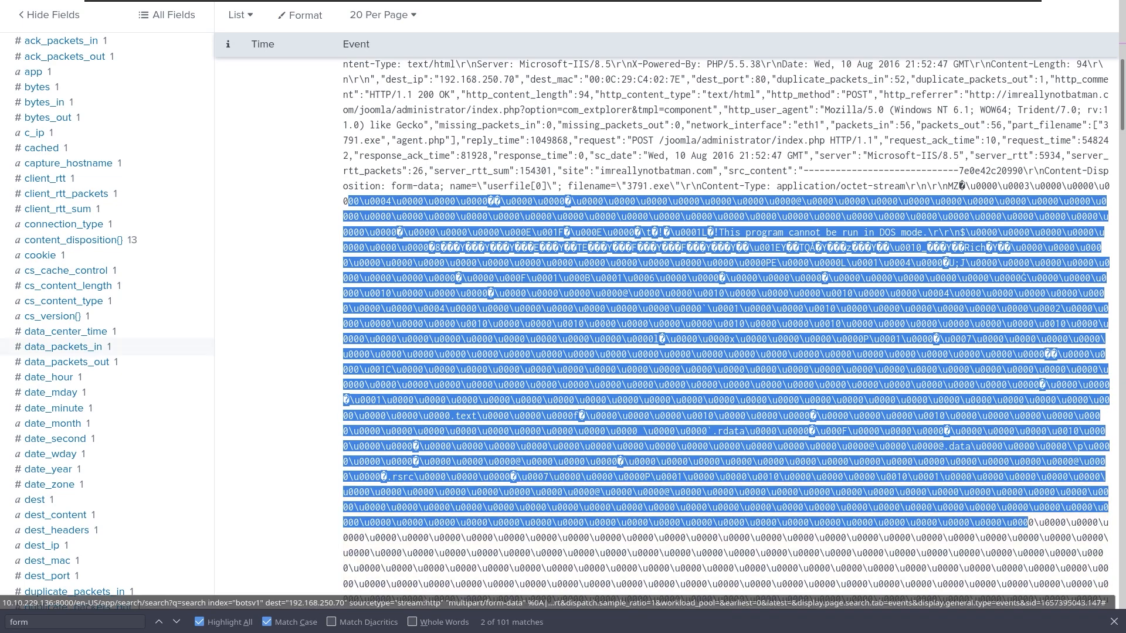
scroll(459, 224, down, 6)
scroll(707, 225, down, 15)
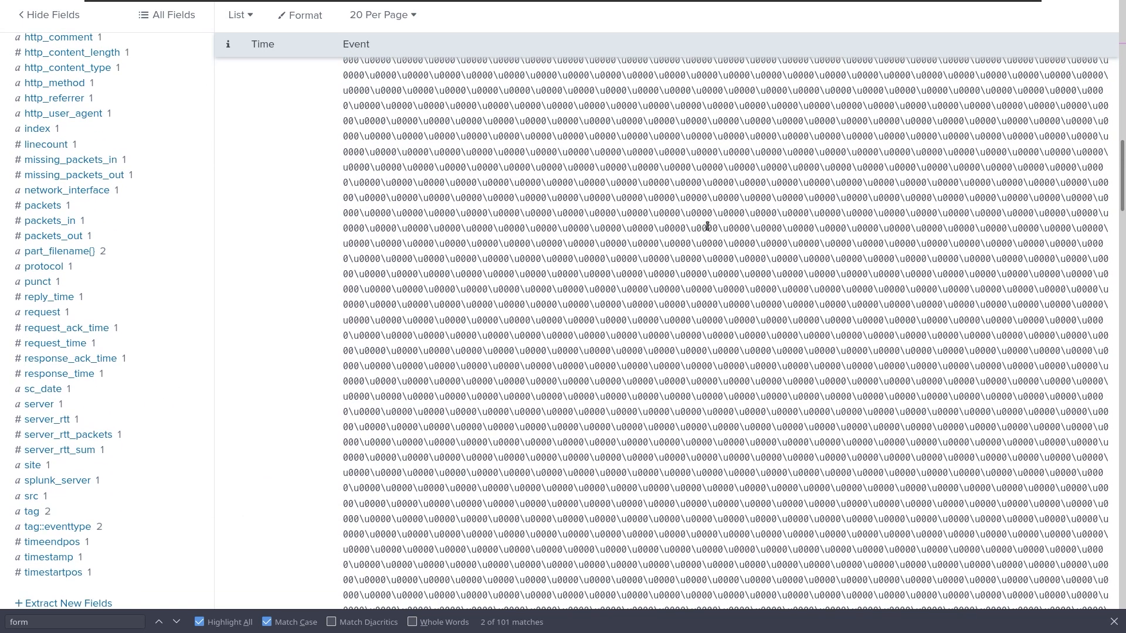
scroll(849, 242, down, 10)
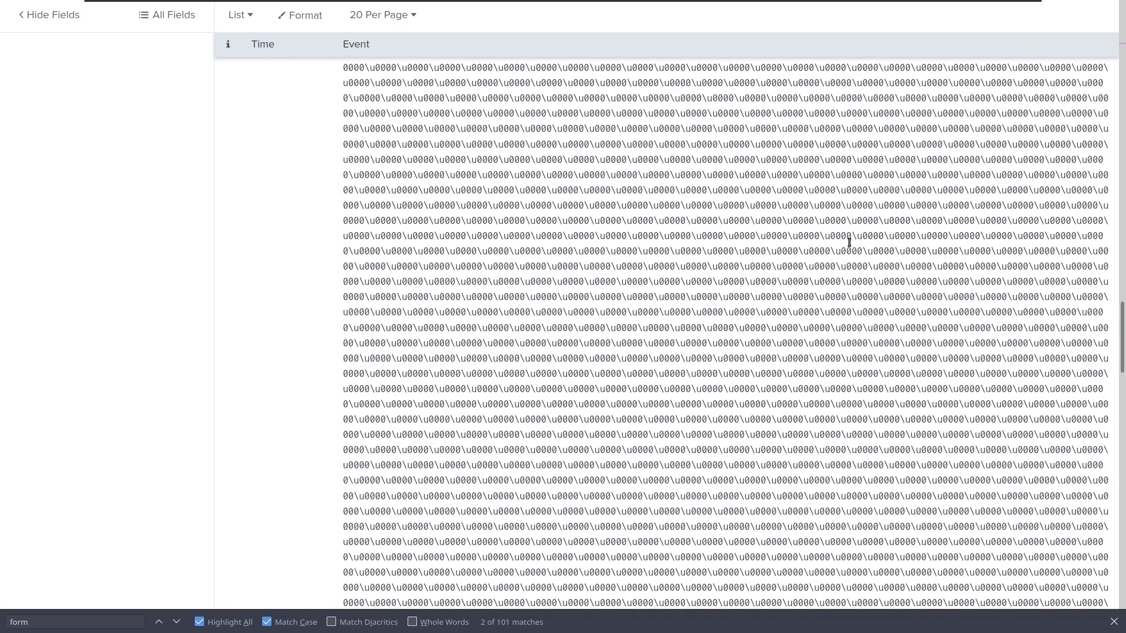
scroll(838, 258, down, 20)
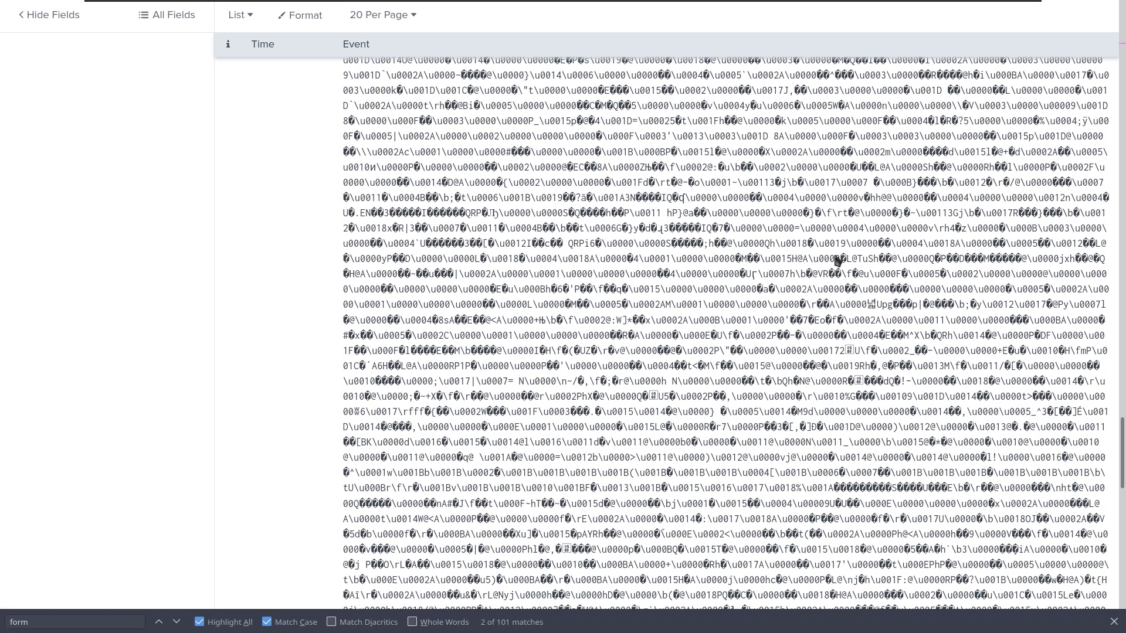
scroll(835, 262, down, 3)
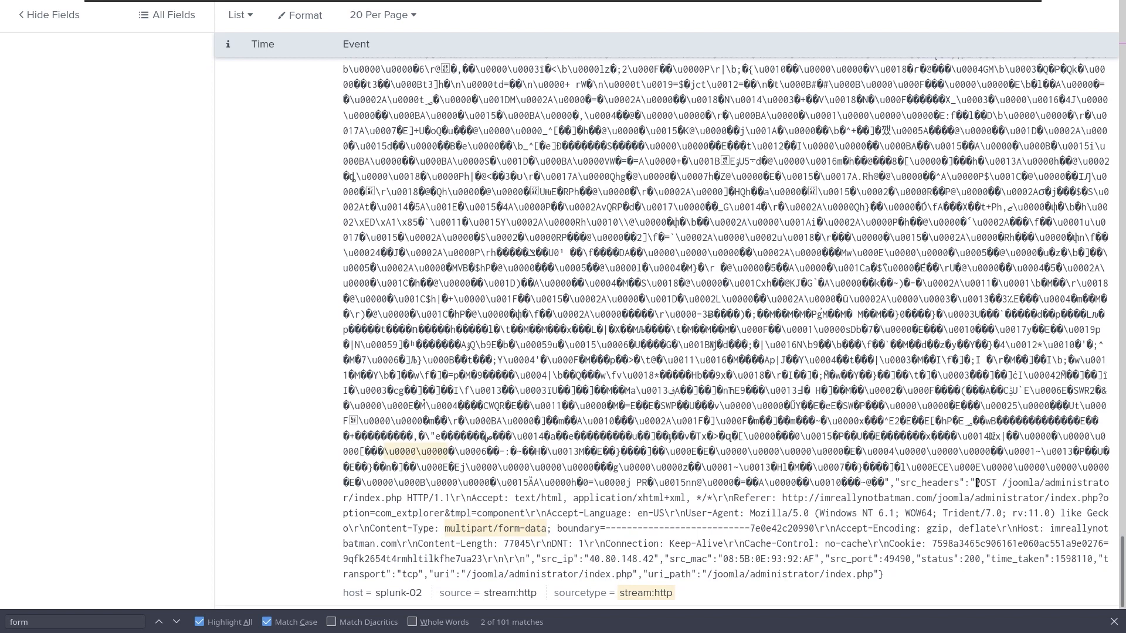
drag(975, 482, 996, 498)
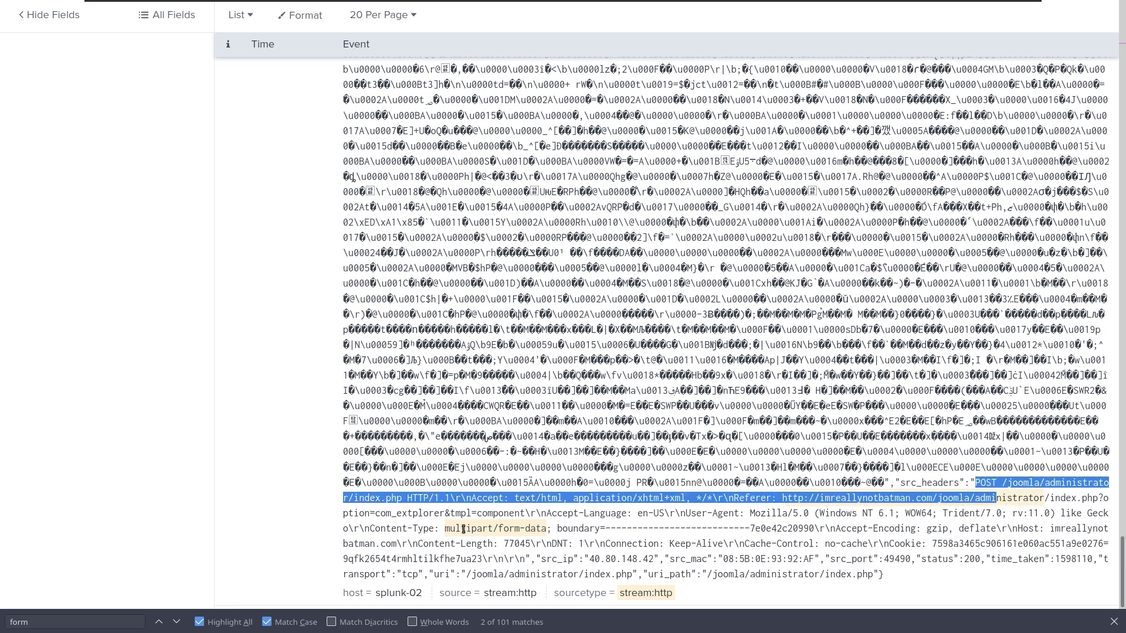
click(496, 528)
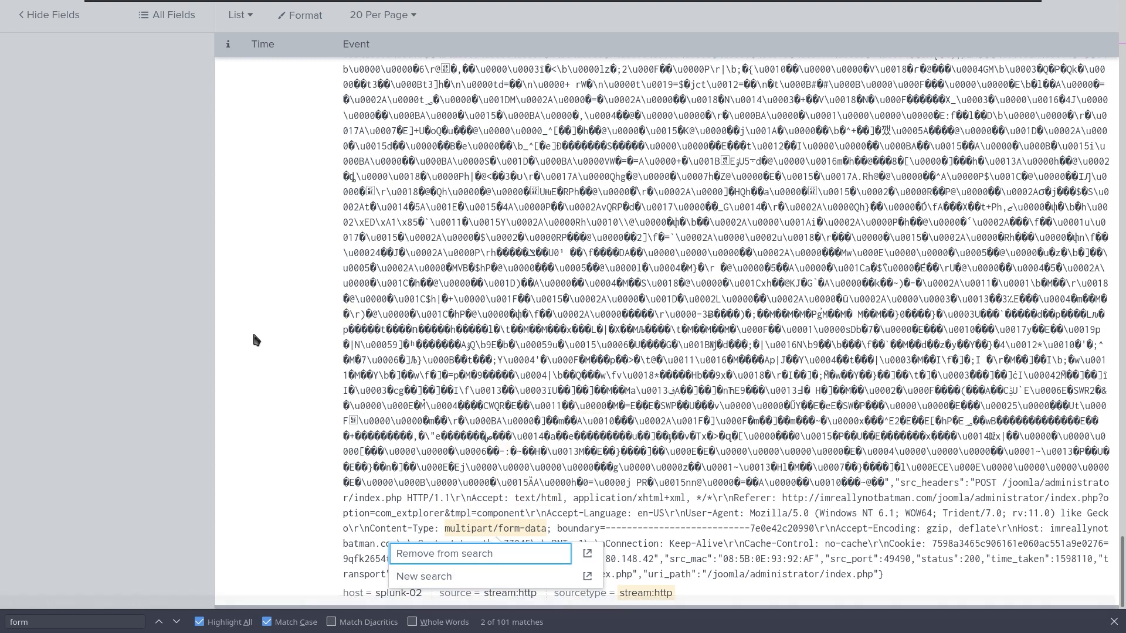
Find '.exe' in the event and select the executable name in part_filename.
click(50, 622)
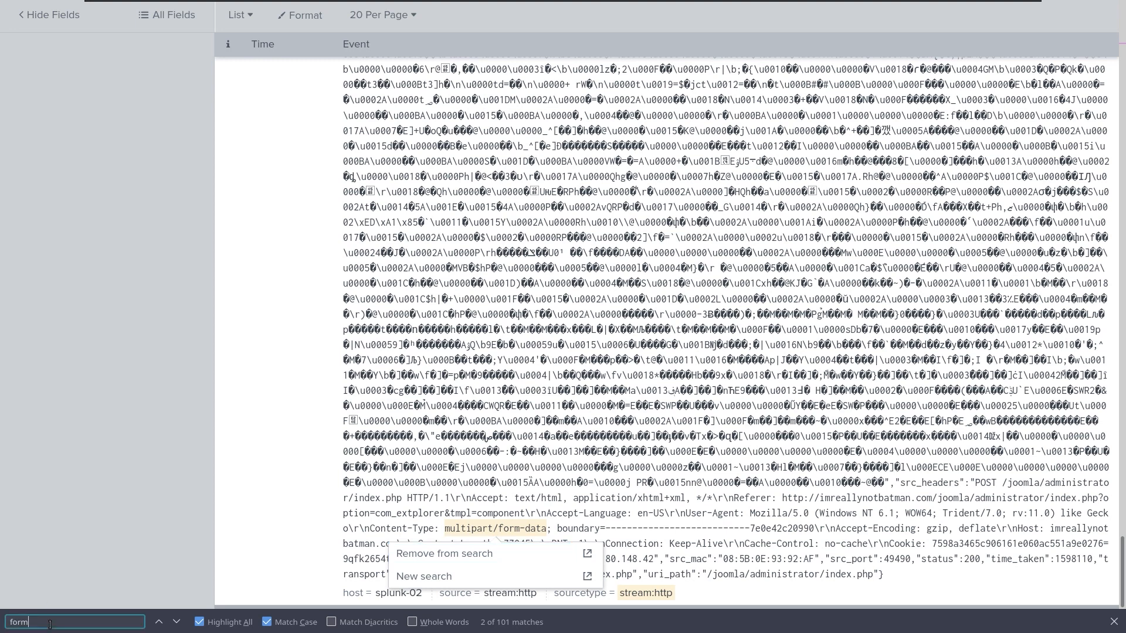
key(BackSpace)
key(BackSpace)
key(BackSpace)
key(BackSpace)
text(.e)
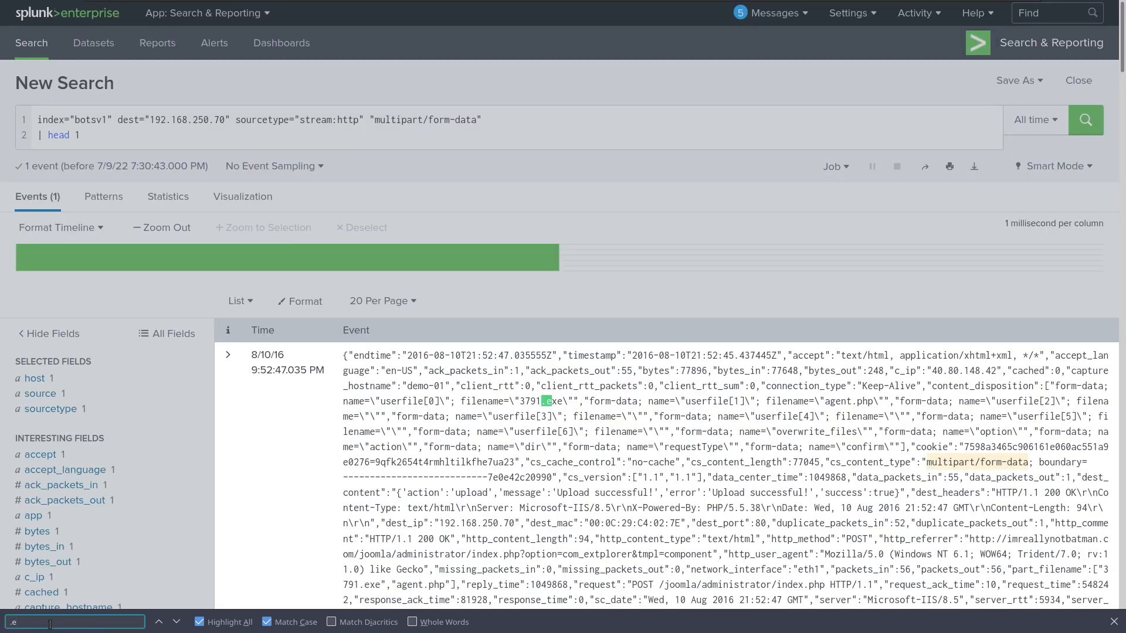
text(x e)
key(Left)
key(BackSpace)
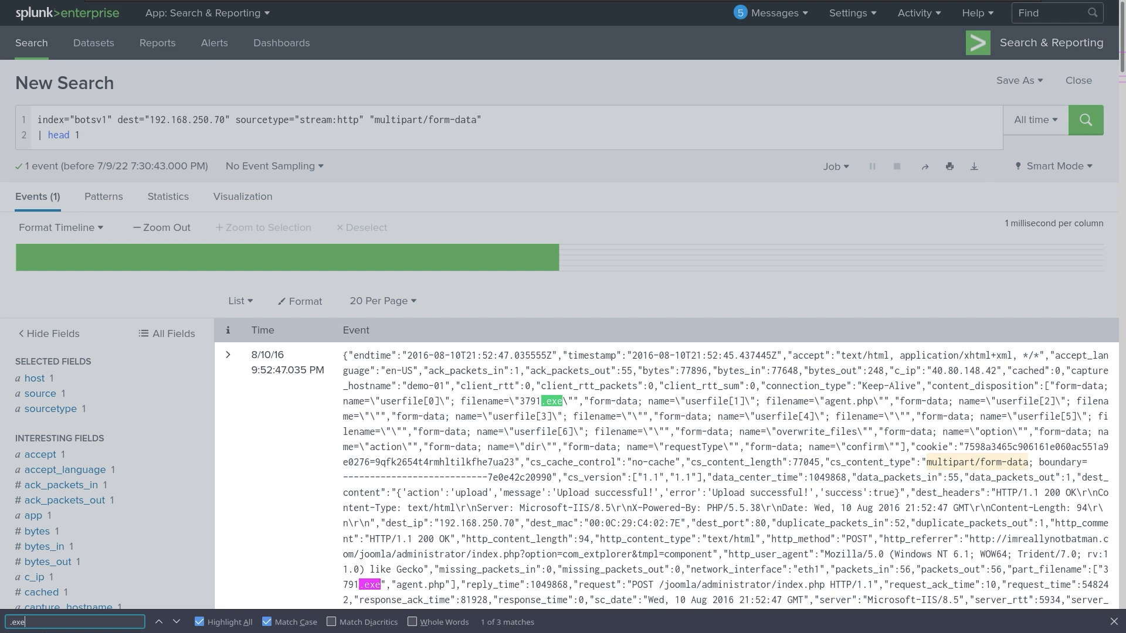
scroll(773, 567, down, 3)
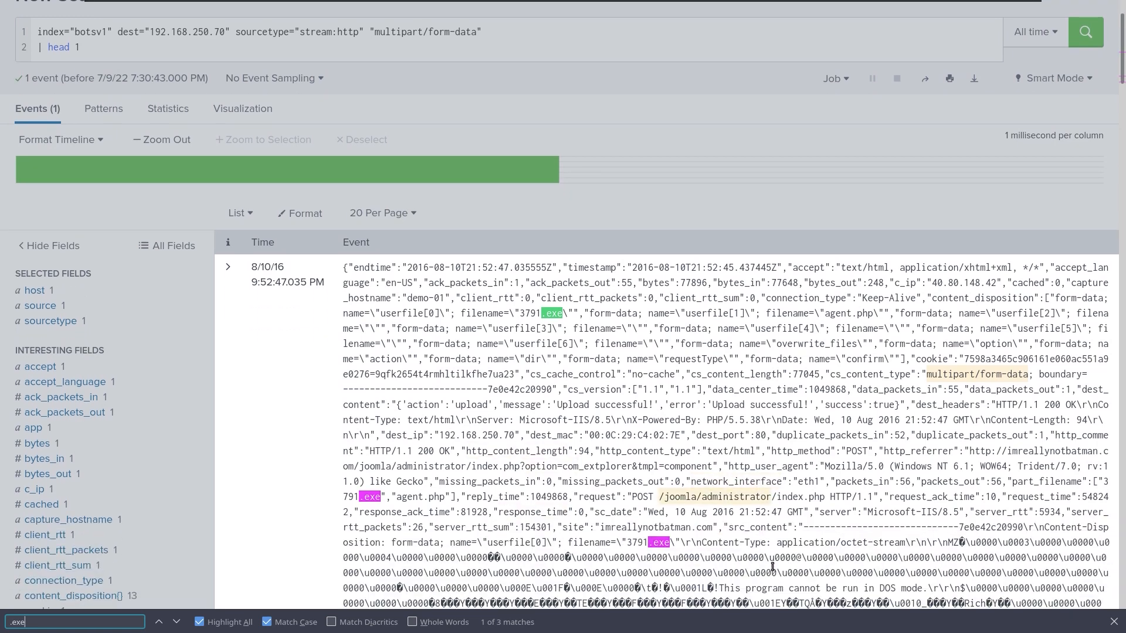
scroll(826, 526, down, 3)
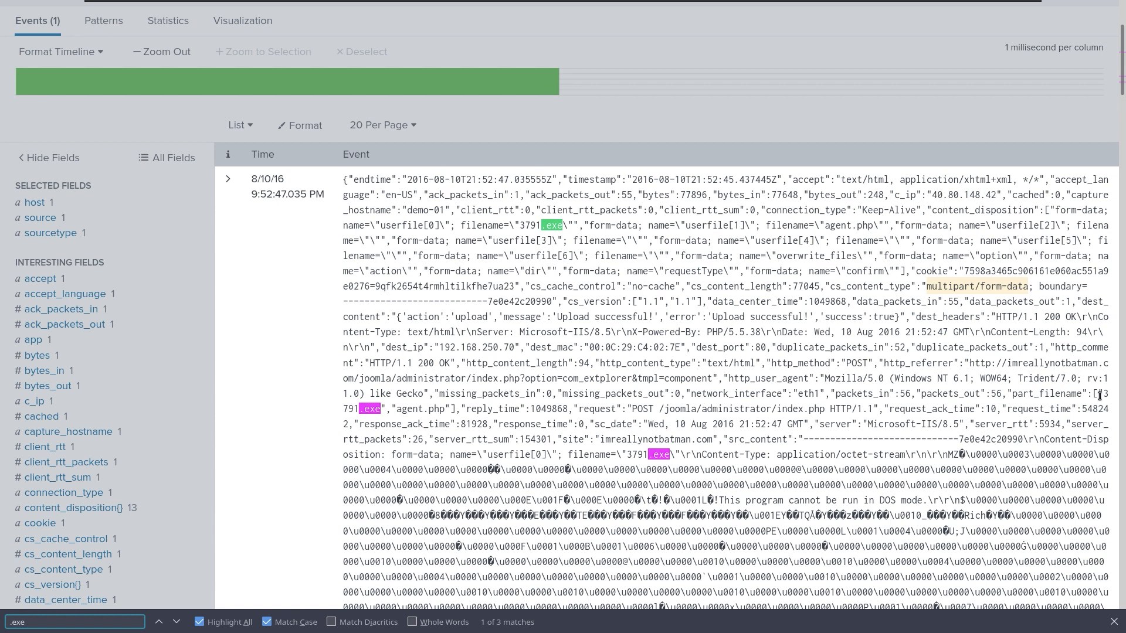
drag(1109, 393, 380, 408)
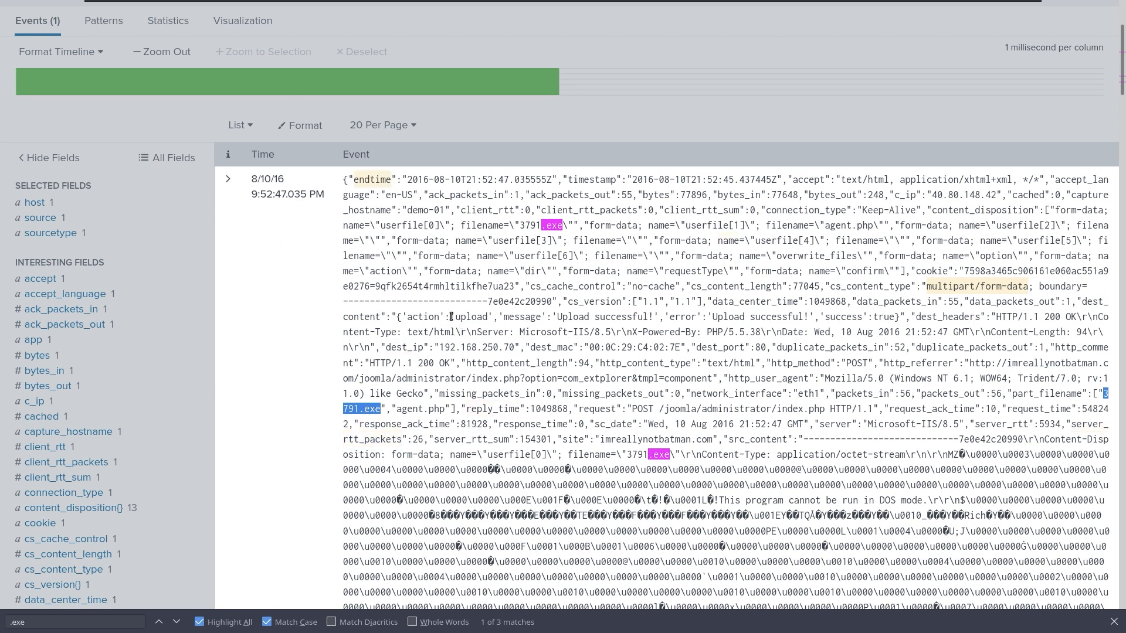
right_click(355, 226)
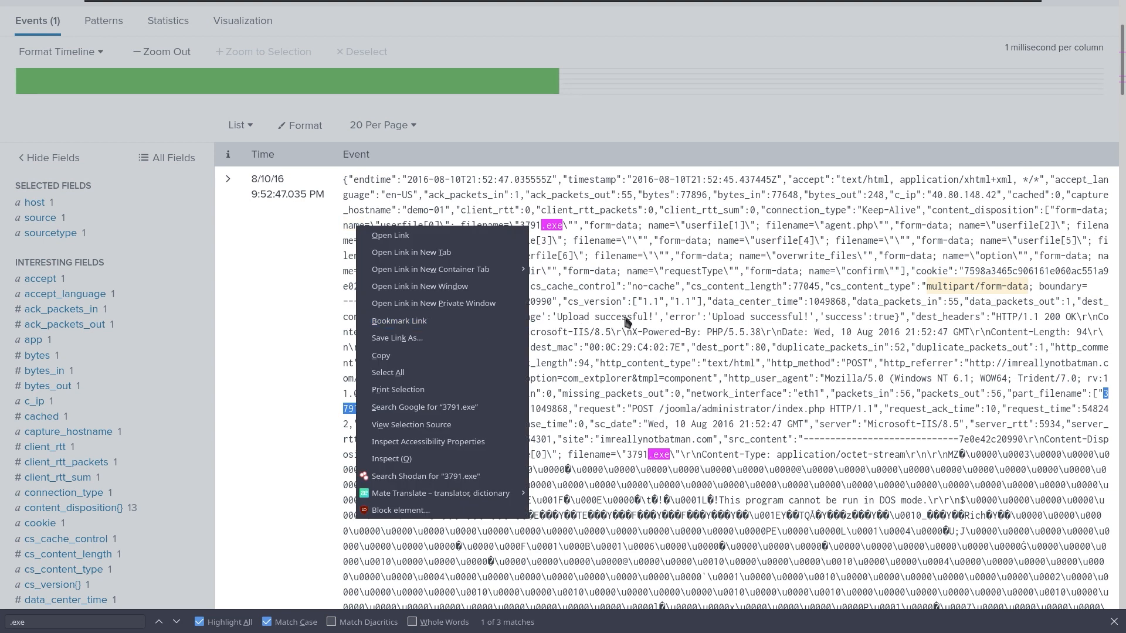
key(Escape)
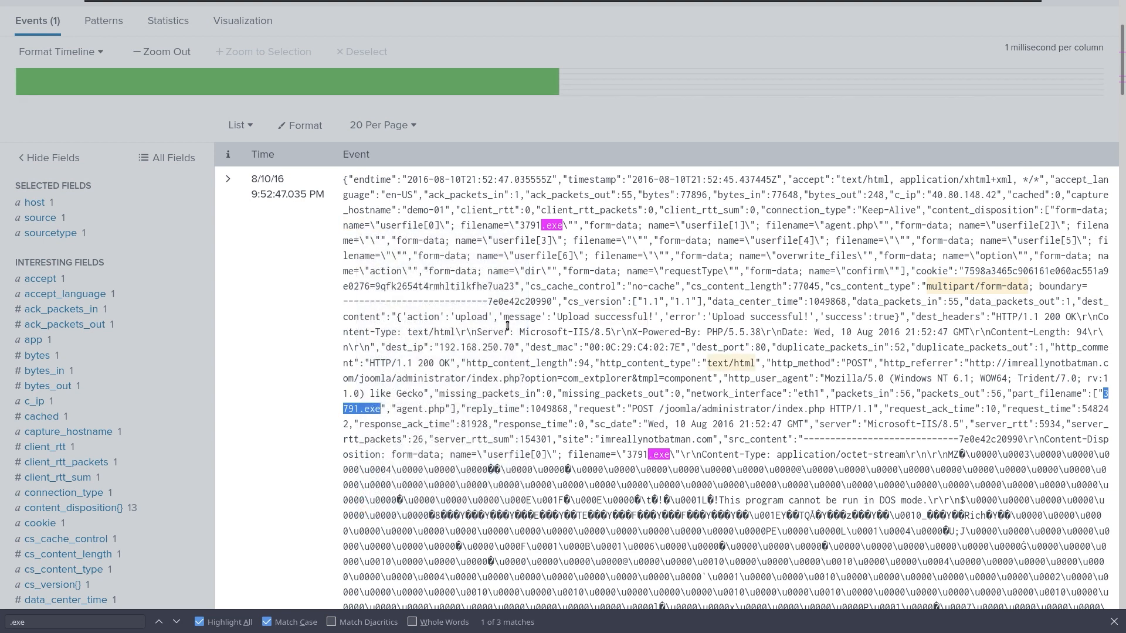
Reselect the full 3791.exe filename in part_filename and copy it.
drag(503, 332, 589, 332)
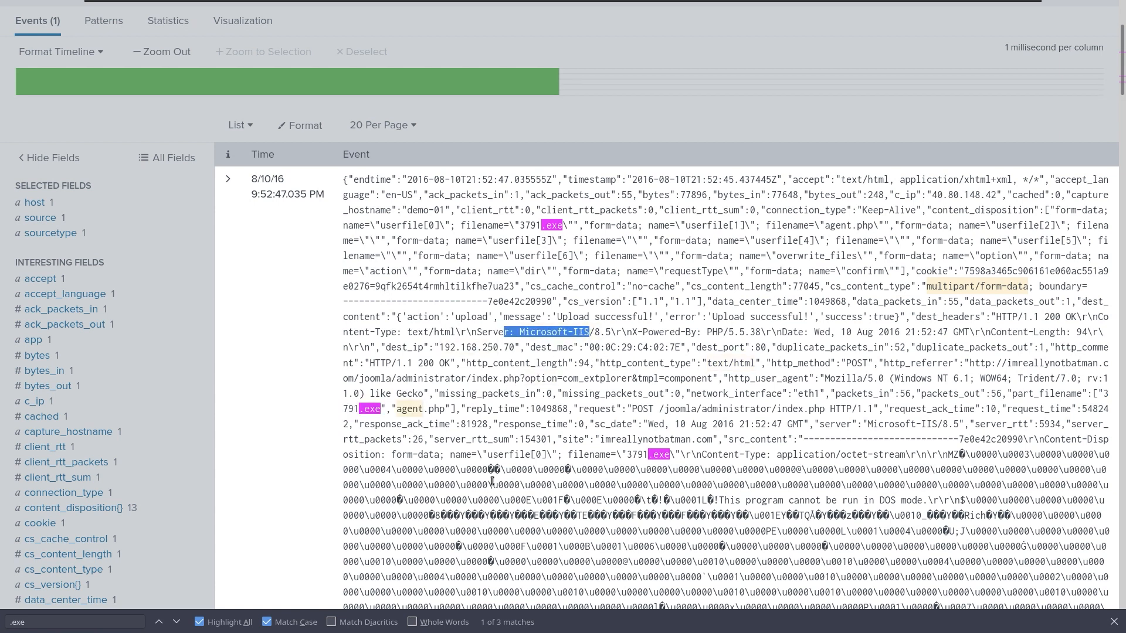
drag(345, 472, 875, 593)
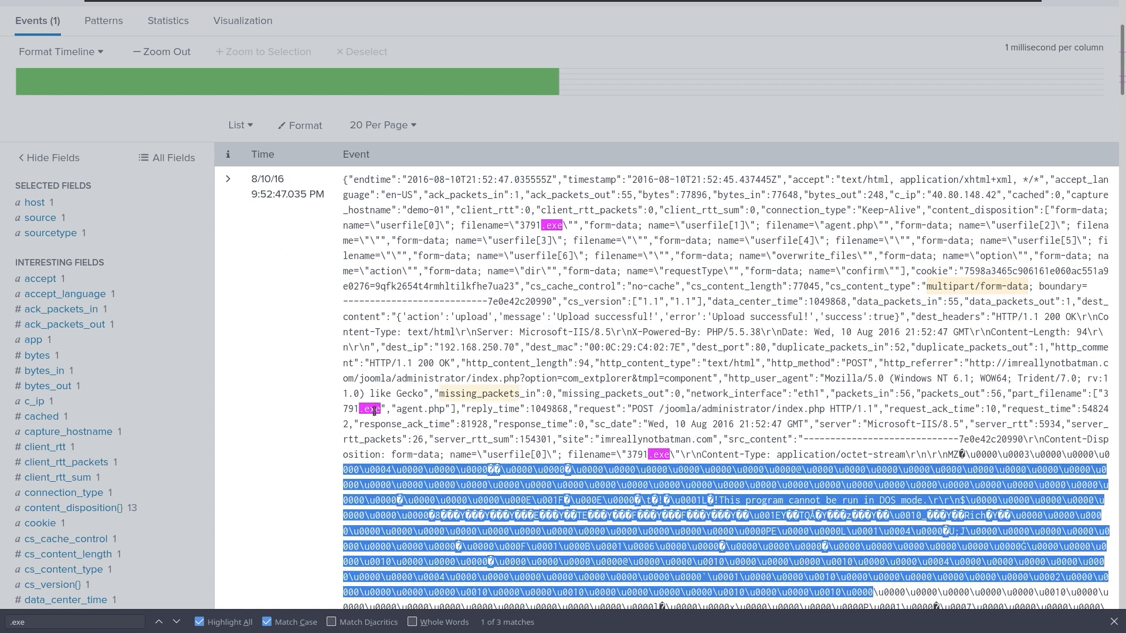
click(354, 411)
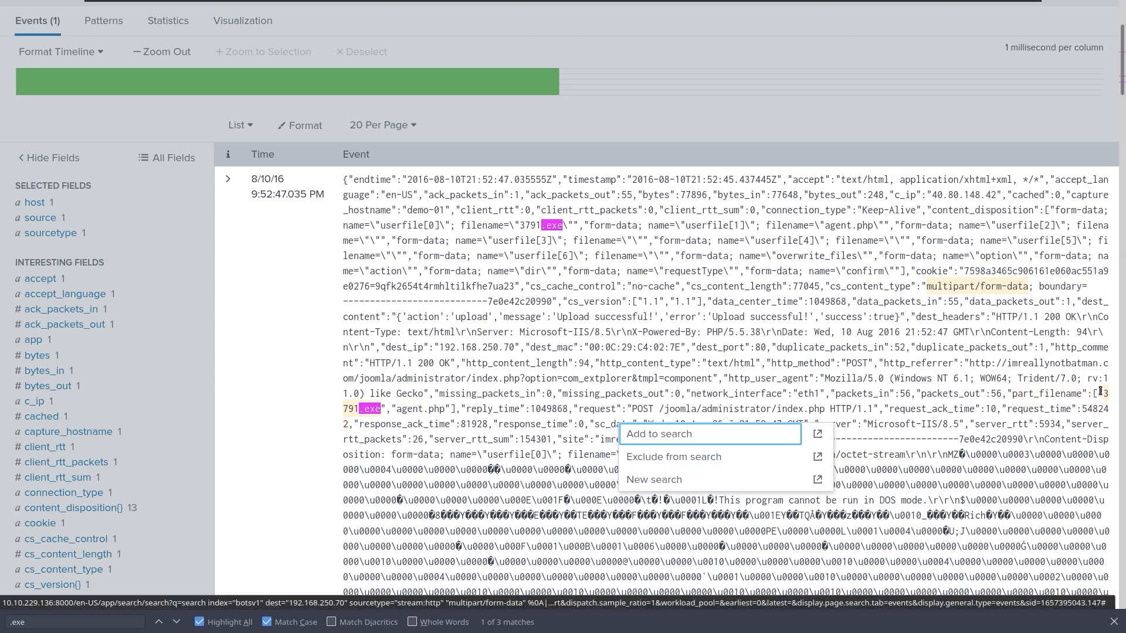
drag(1101, 393, 382, 411)
key(ctrl+c)
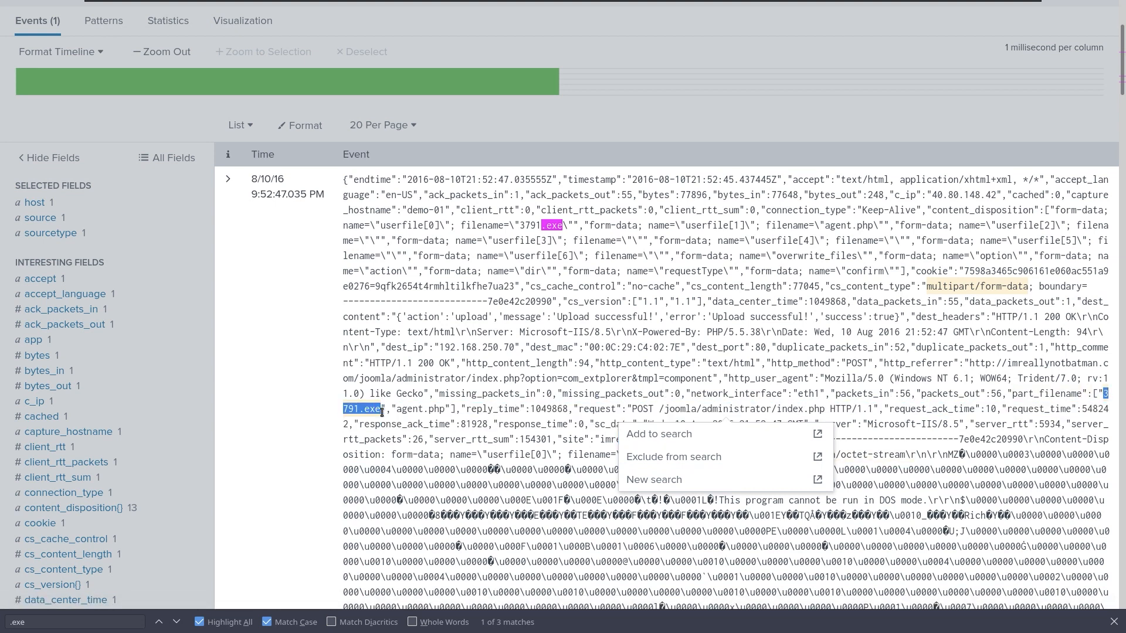
right_click(382, 411)
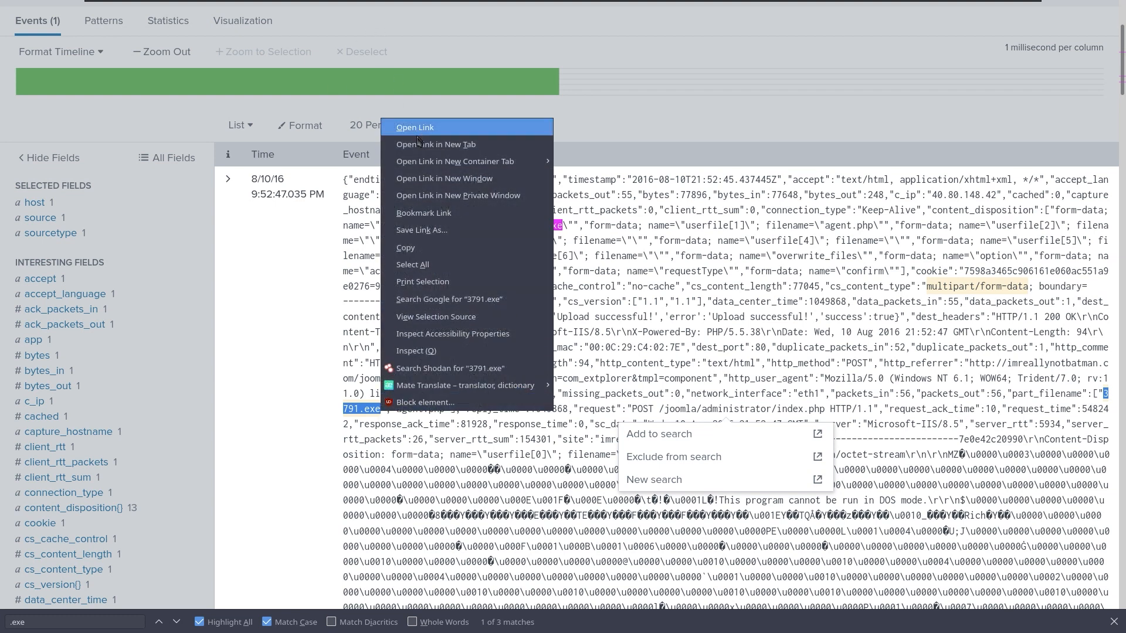
click(437, 247)
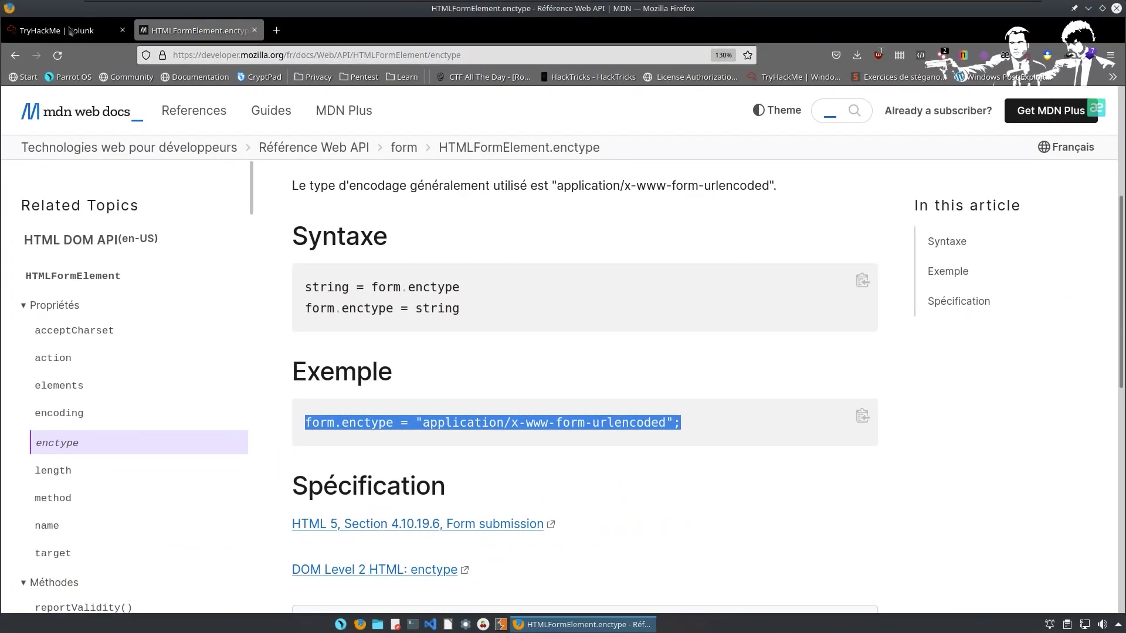
Paste 3791.exe as the TryHackMe executable answer, submit it, and return to Splunk.
click(70, 31)
click(205, 329)
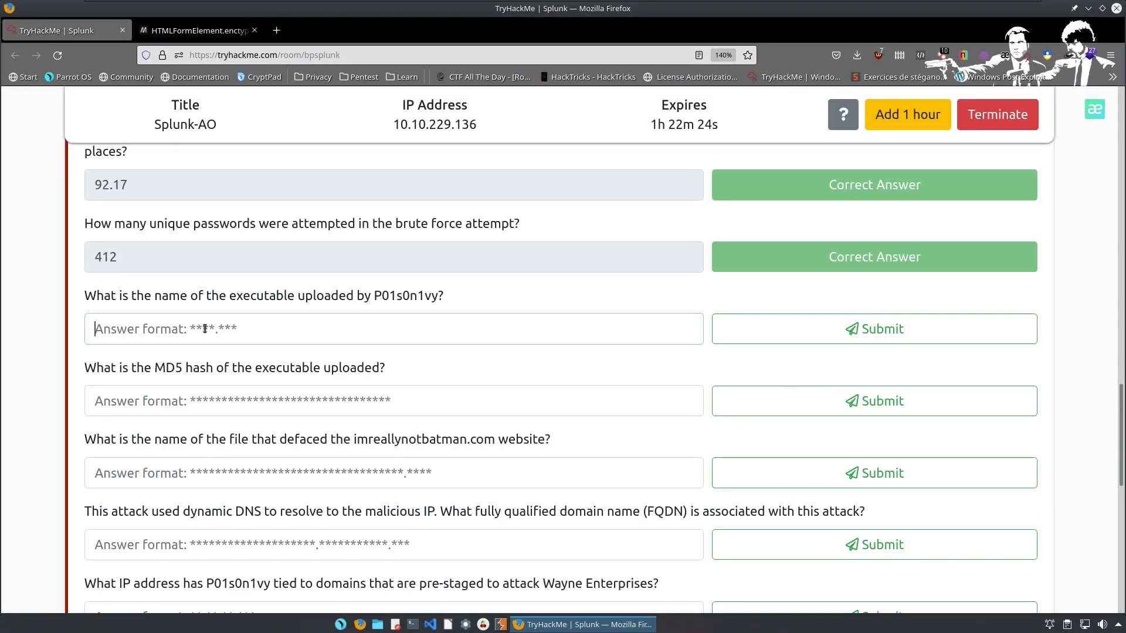
key(ctrl+v)
click(943, 328)
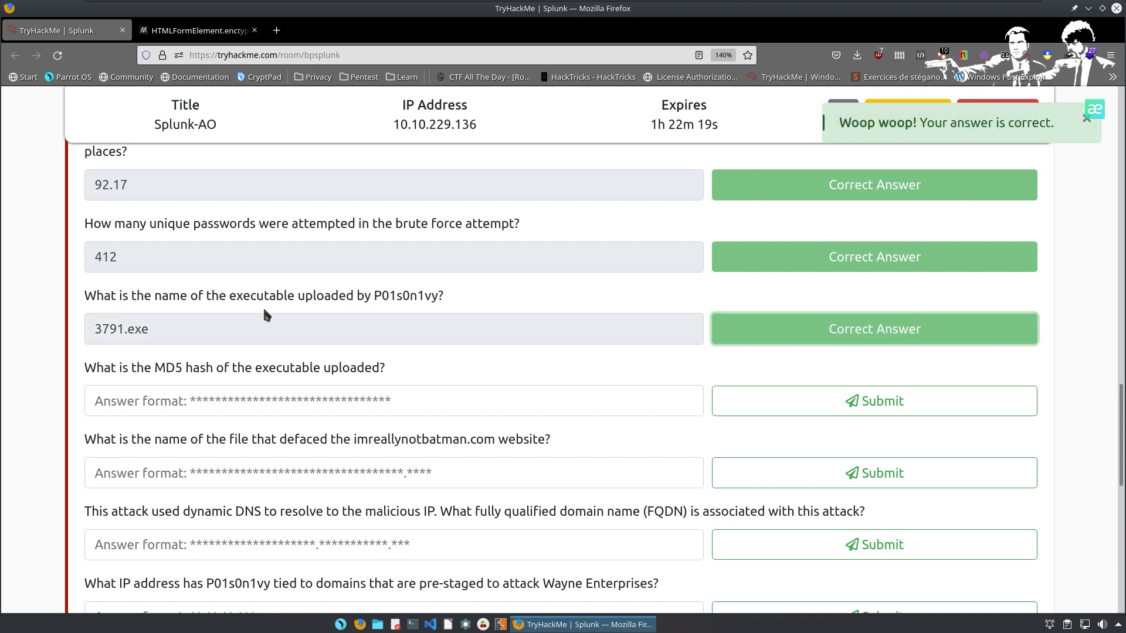
right_click(258, 309)
click(642, 360)
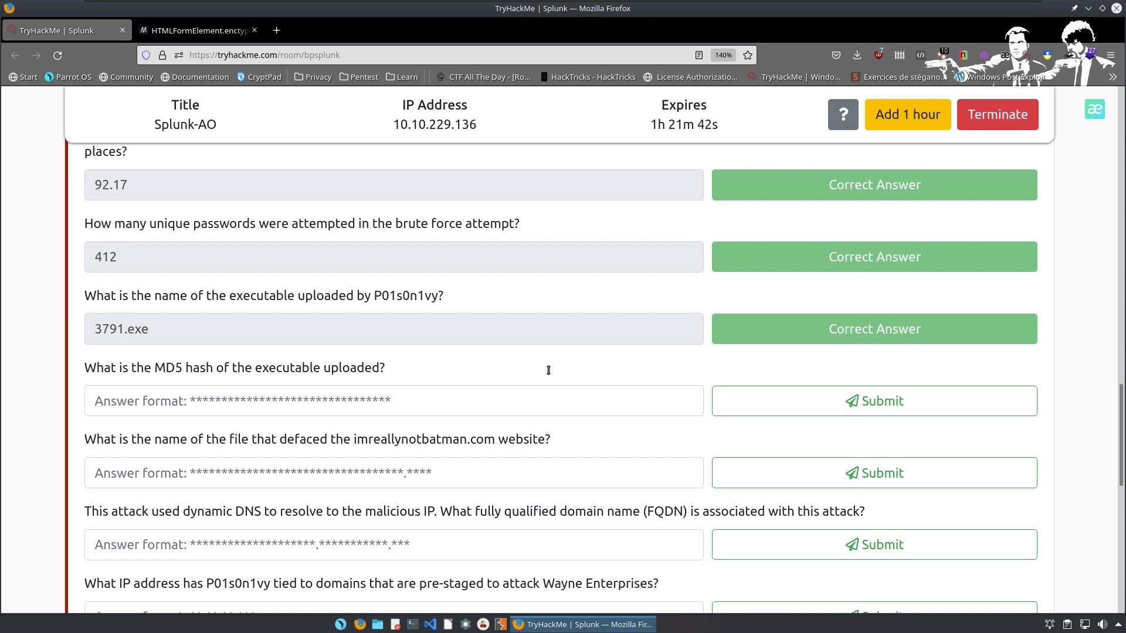
key(ctrl+alt+Left)
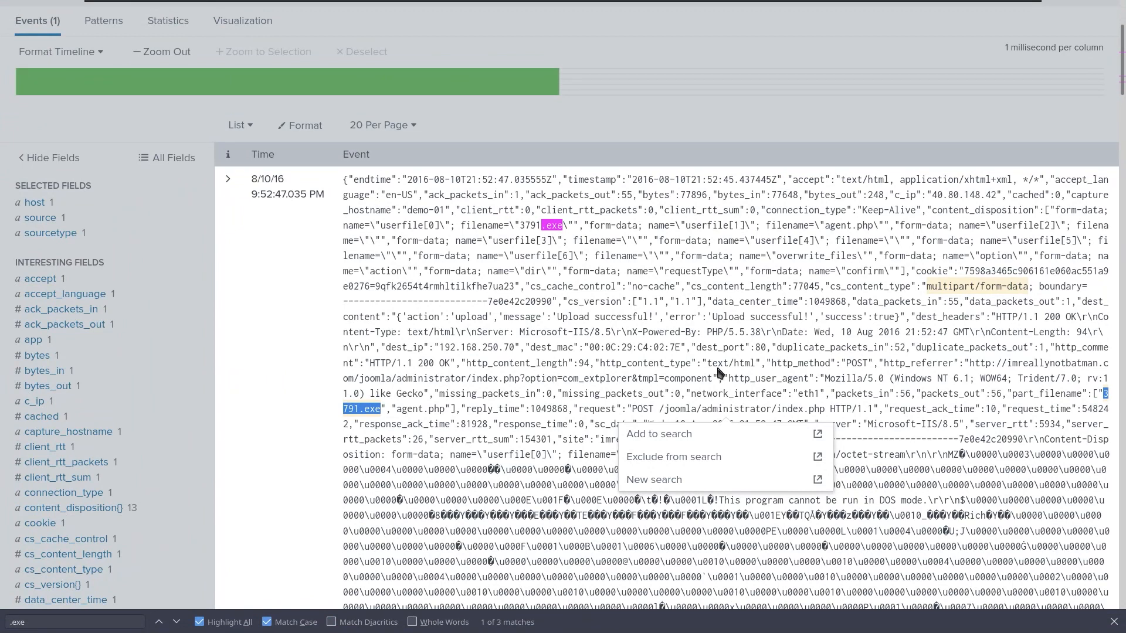
click(1004, 400)
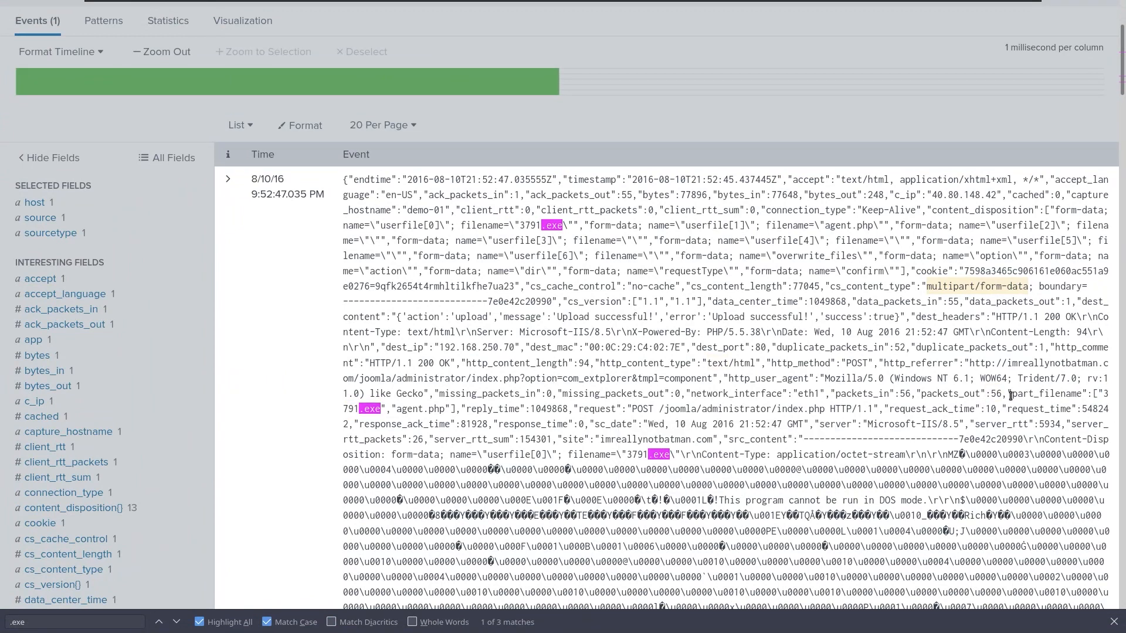
drag(1013, 394, 1083, 394)
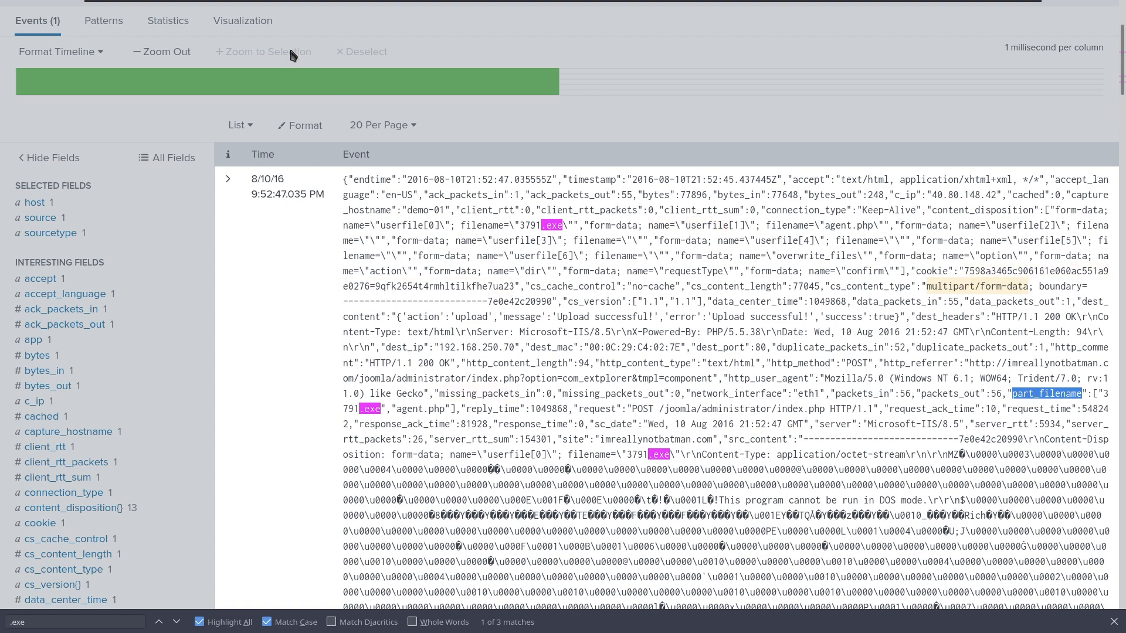
scroll(231, 335, up, 3)
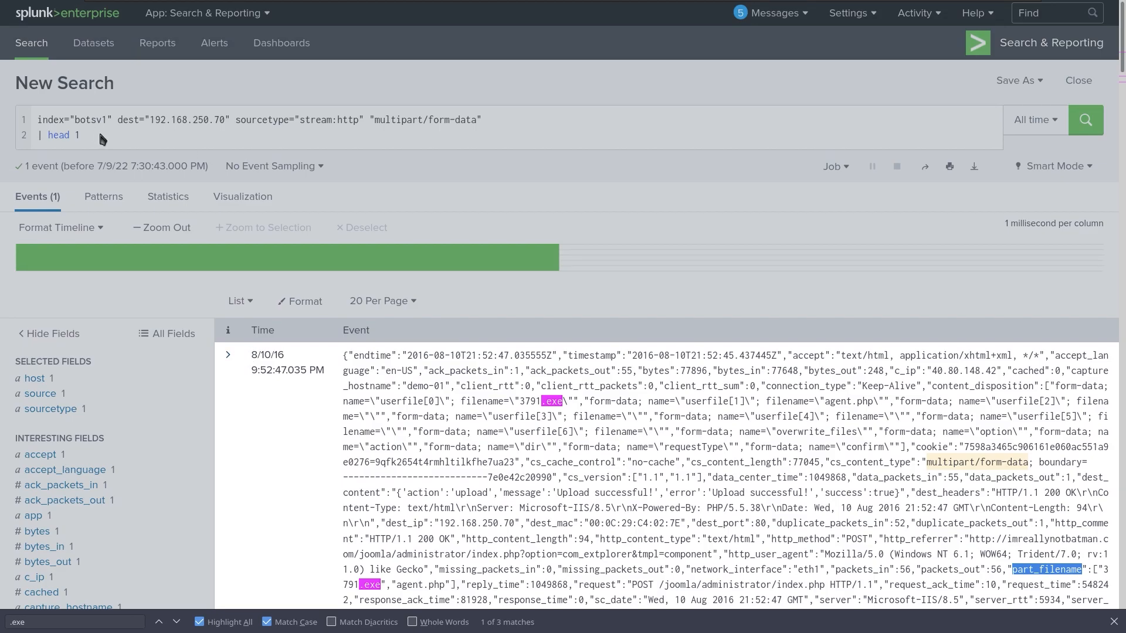
click(100, 135)
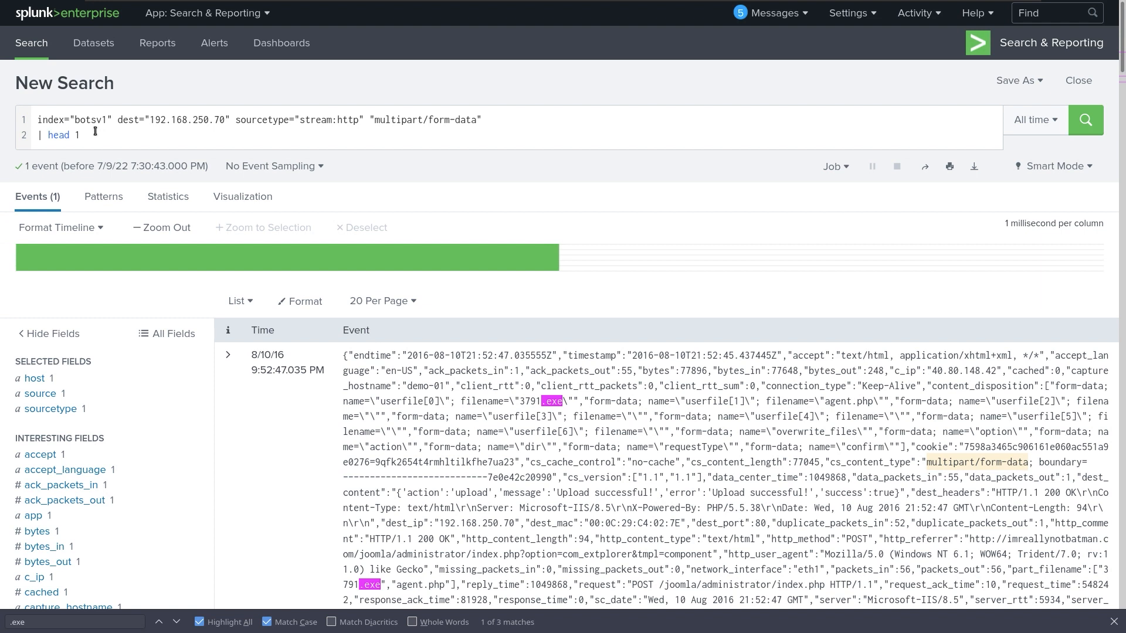
Replace '| head 1' with '| stats count by part_filename' and run the search.
click(95, 131)
key(BackSpace)
key(BackSpace)
key(BackSpace)
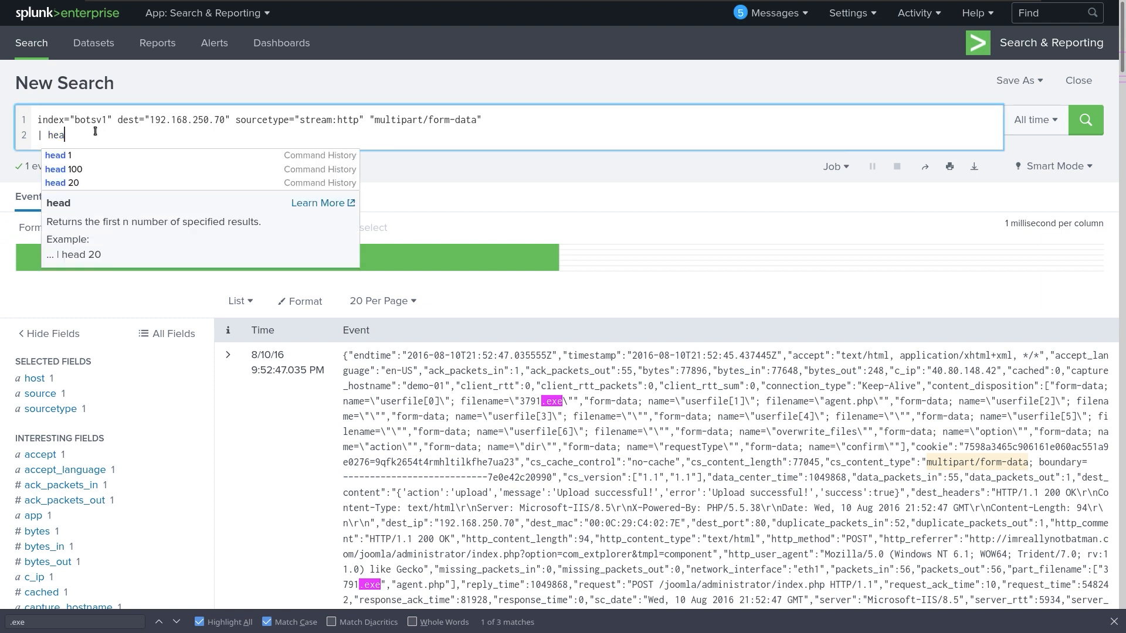
key(BackSpace)
key(BackSpace)
key(BackSpace)
key(BackSpace)
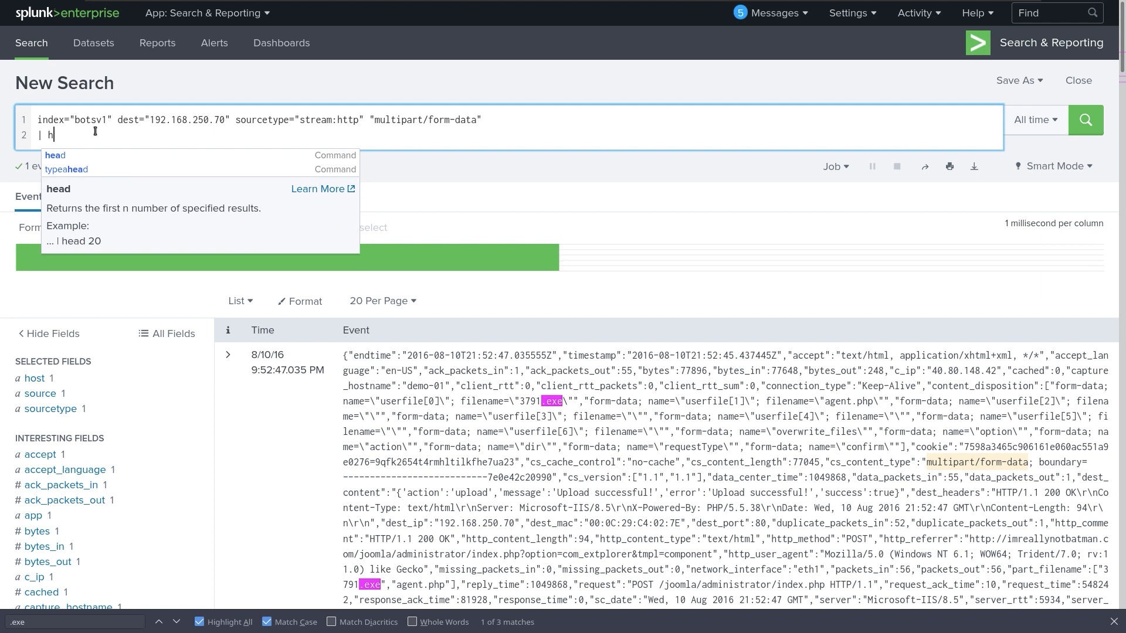
key(BackSpace)
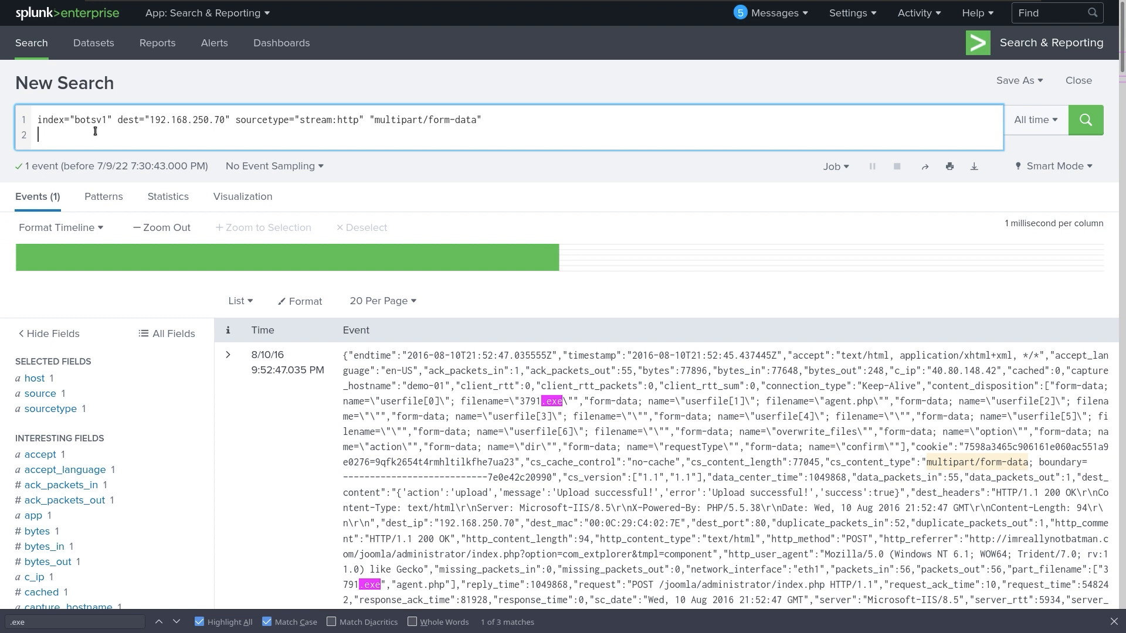
text([)
key(BackSpace)
text(| )
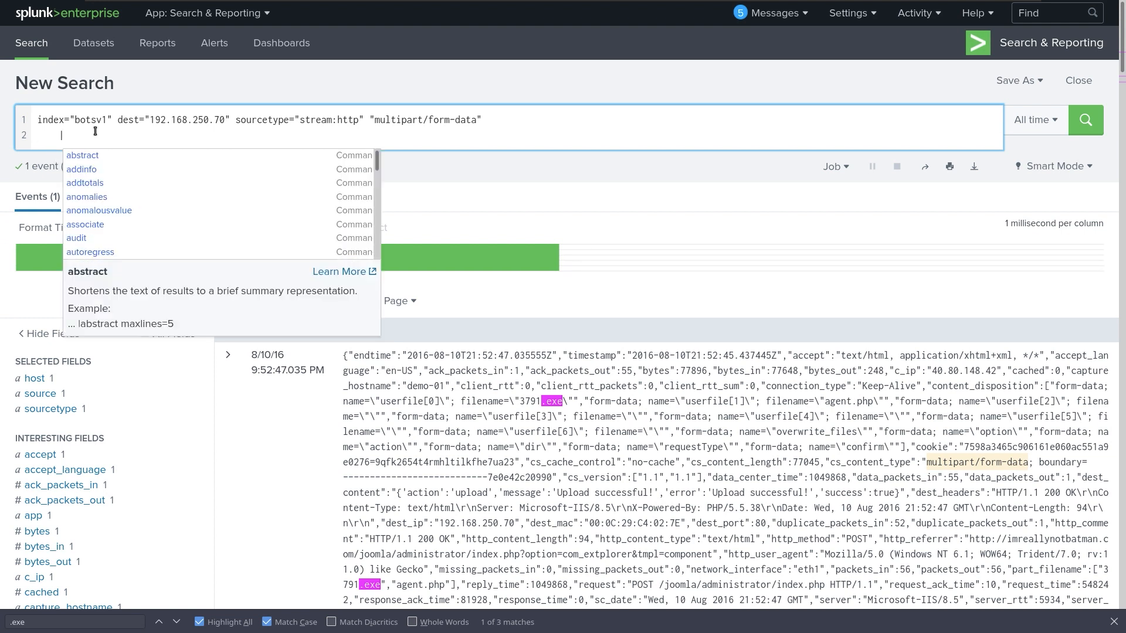
text(stats)
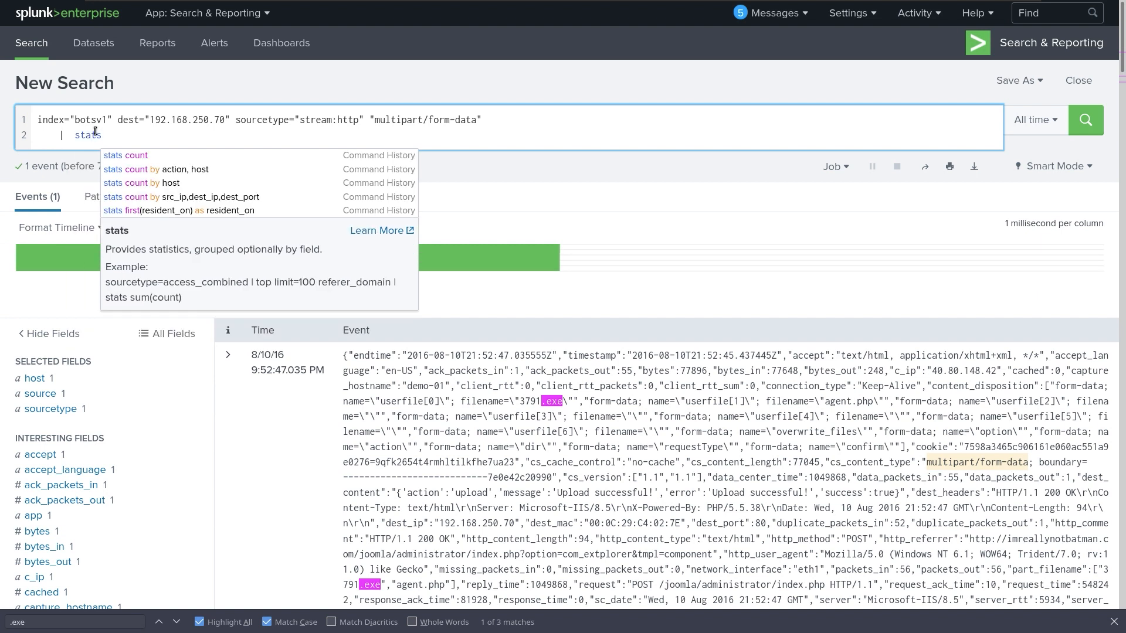
text( count)
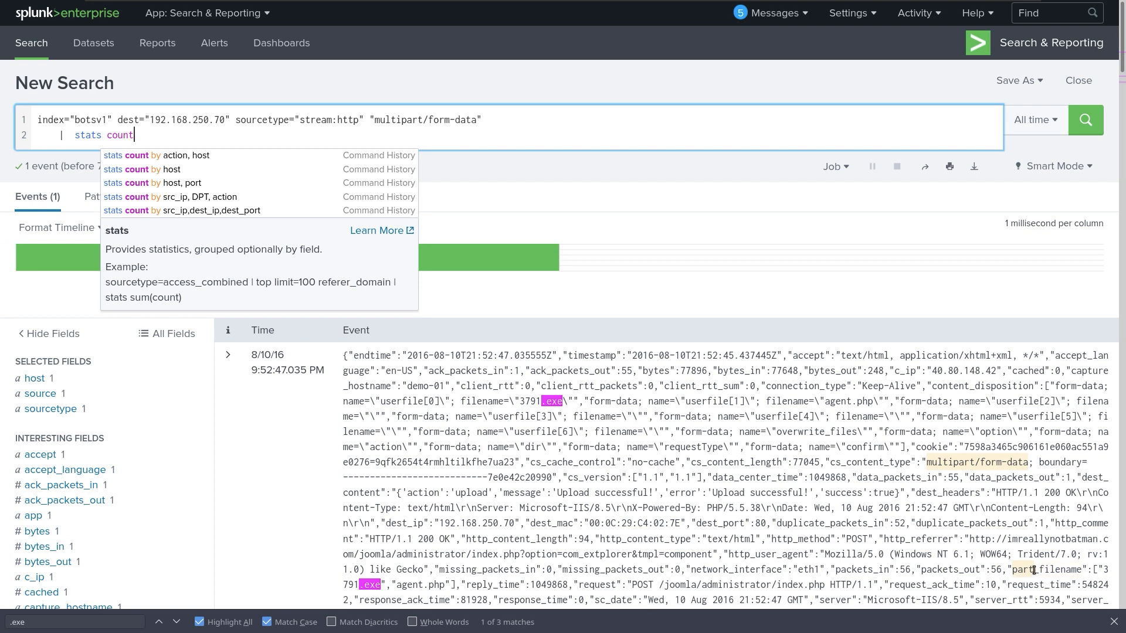
text(b)
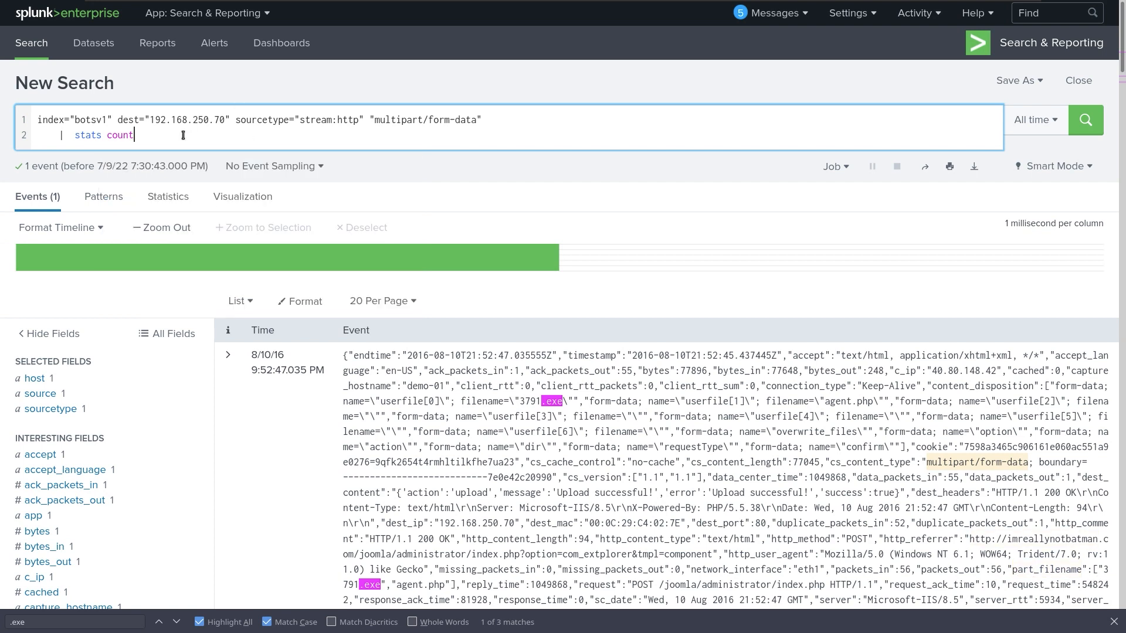
text(y part_filename)
key(Return)
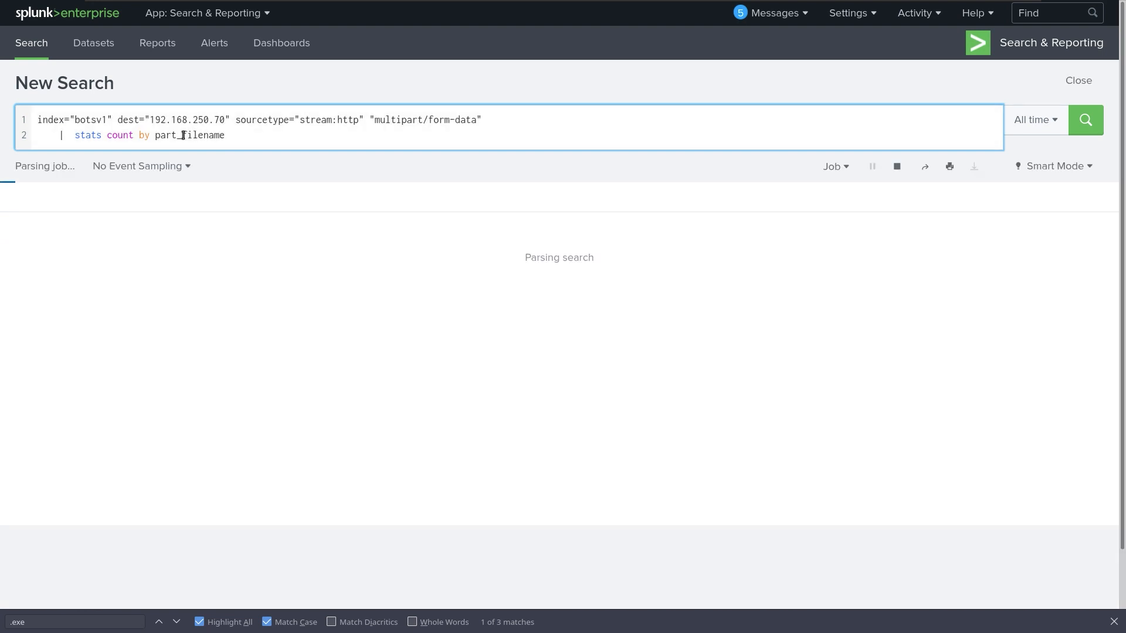
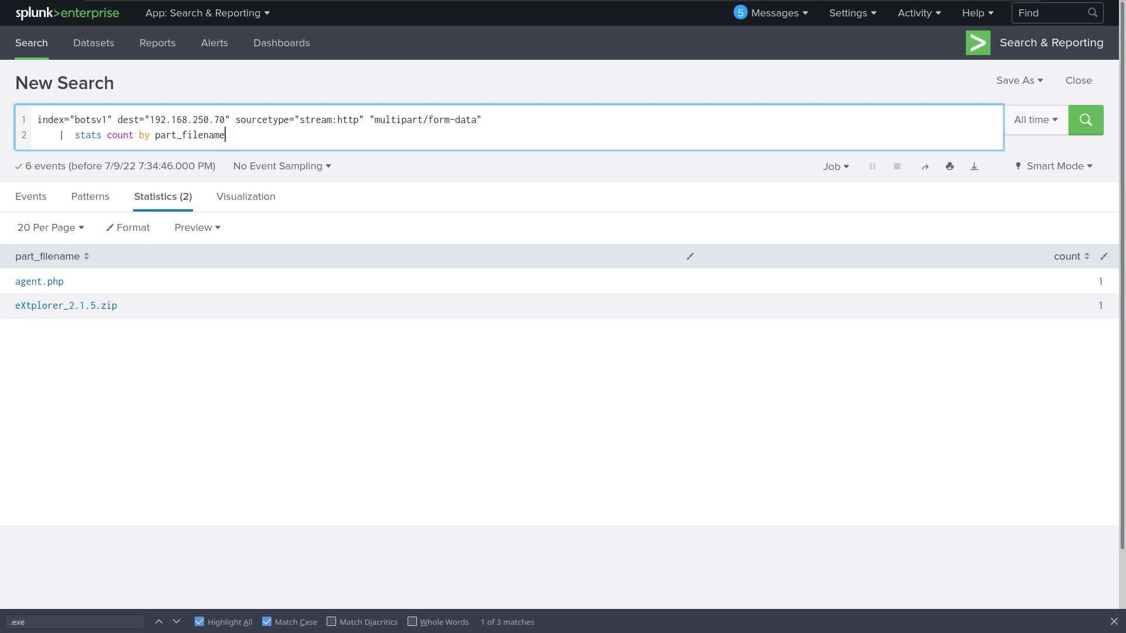
Drill down on agent.php to show its single upload event and scroll through its fields.
click(31, 282)
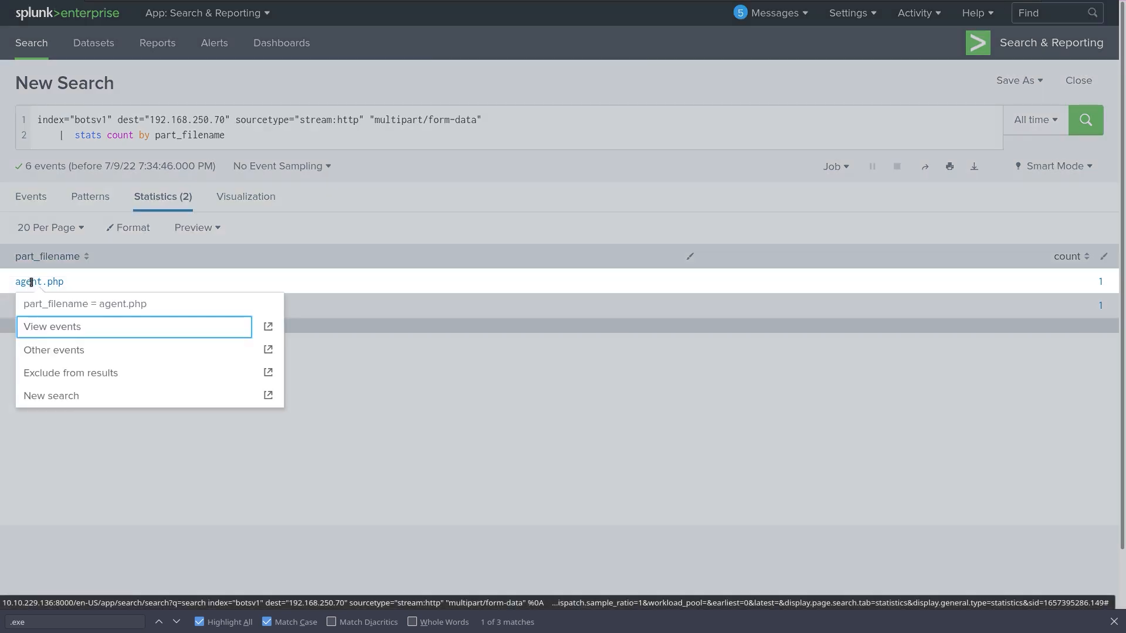
click(55, 326)
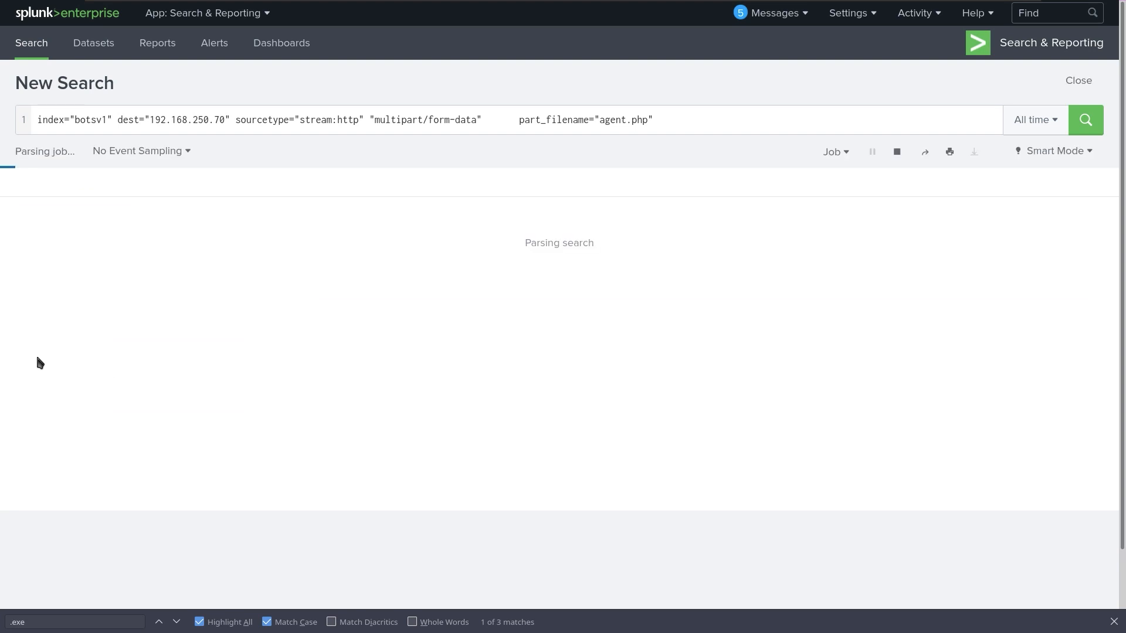
scroll(769, 405, down, 5)
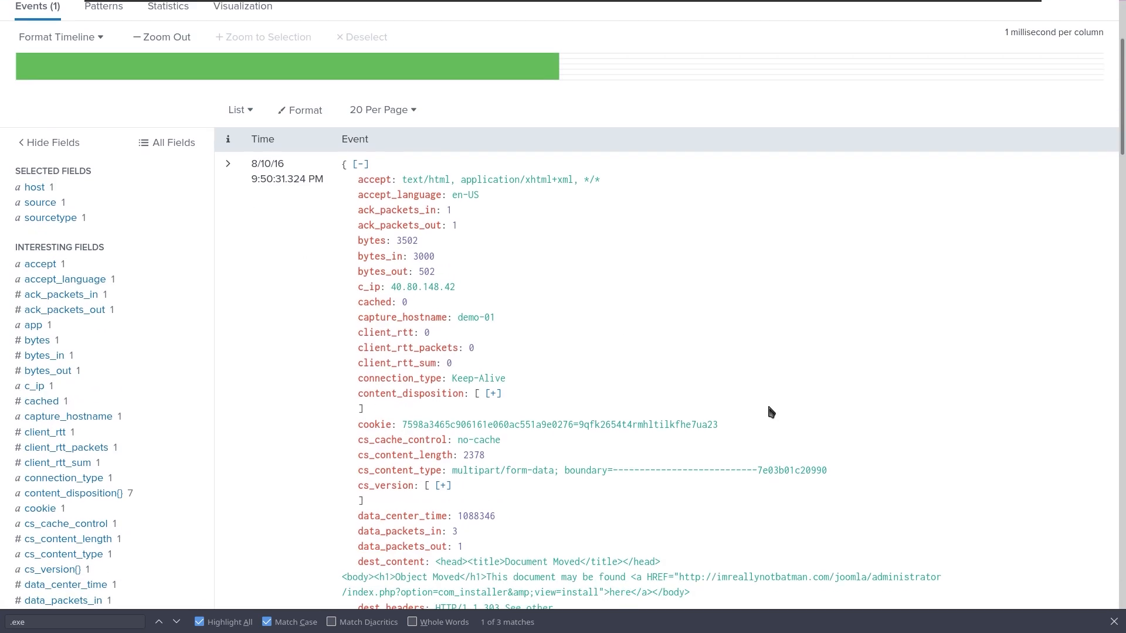
scroll(769, 408, down, 5)
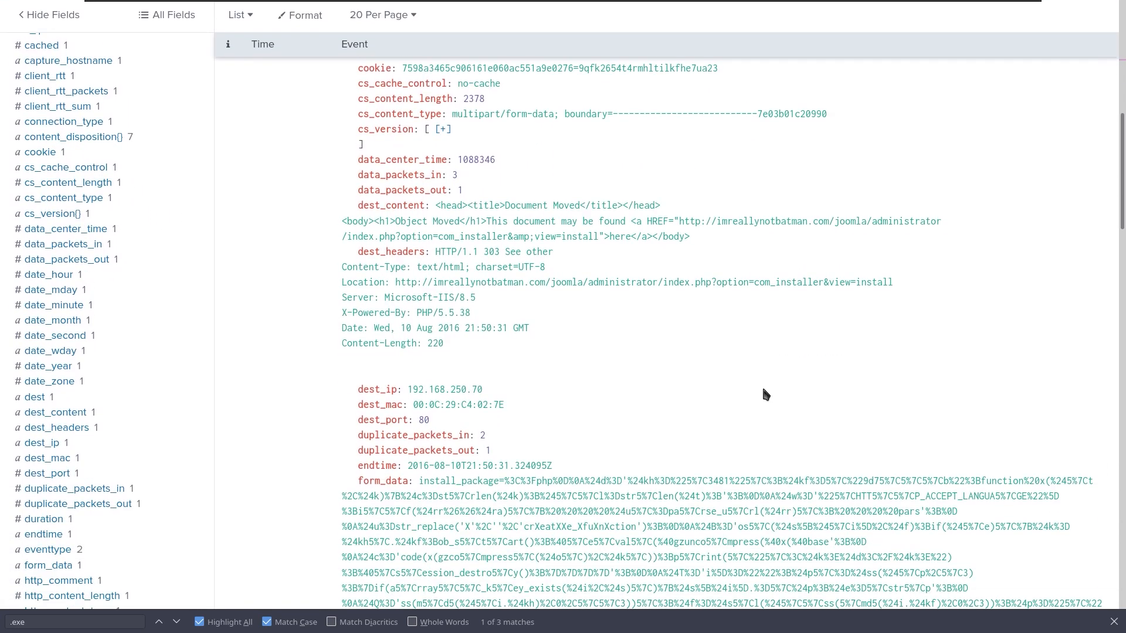
scroll(764, 390, down, 8)
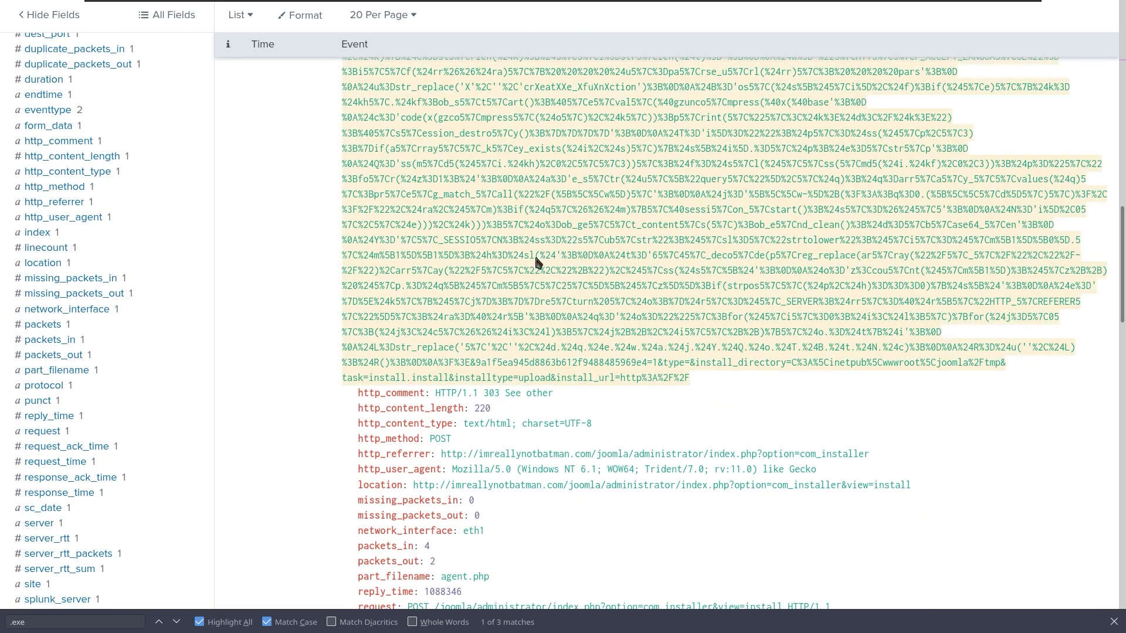
scroll(491, 224, down, 2)
scroll(491, 224, down, 2)
Read through the uploaded PHP code in the event's multipart form data.
key(ctrl+f)
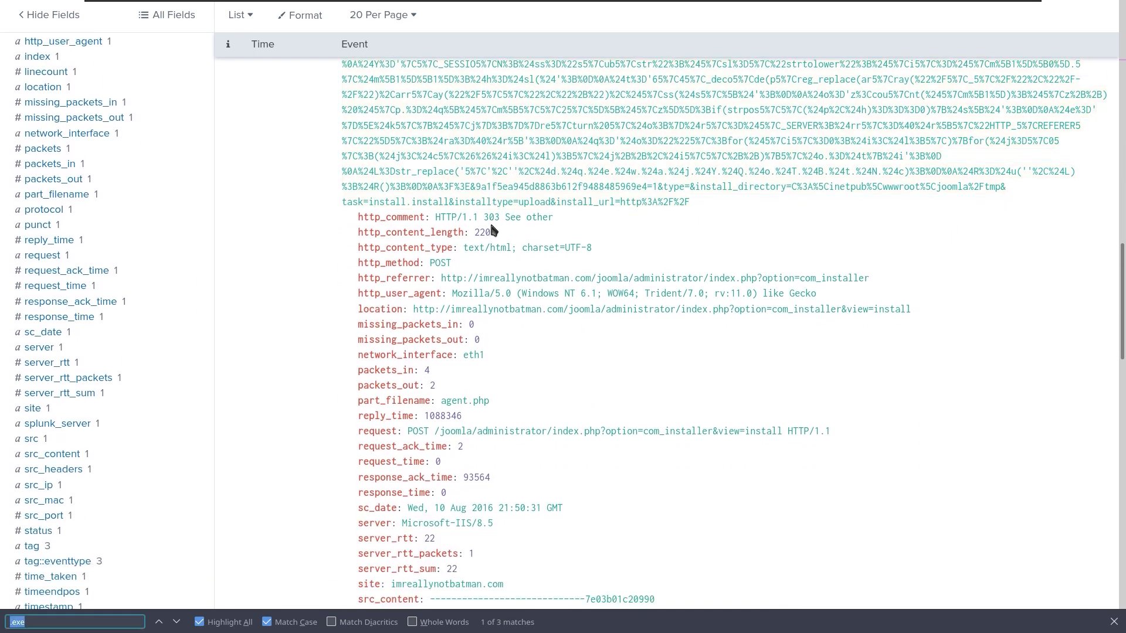
key(Return)
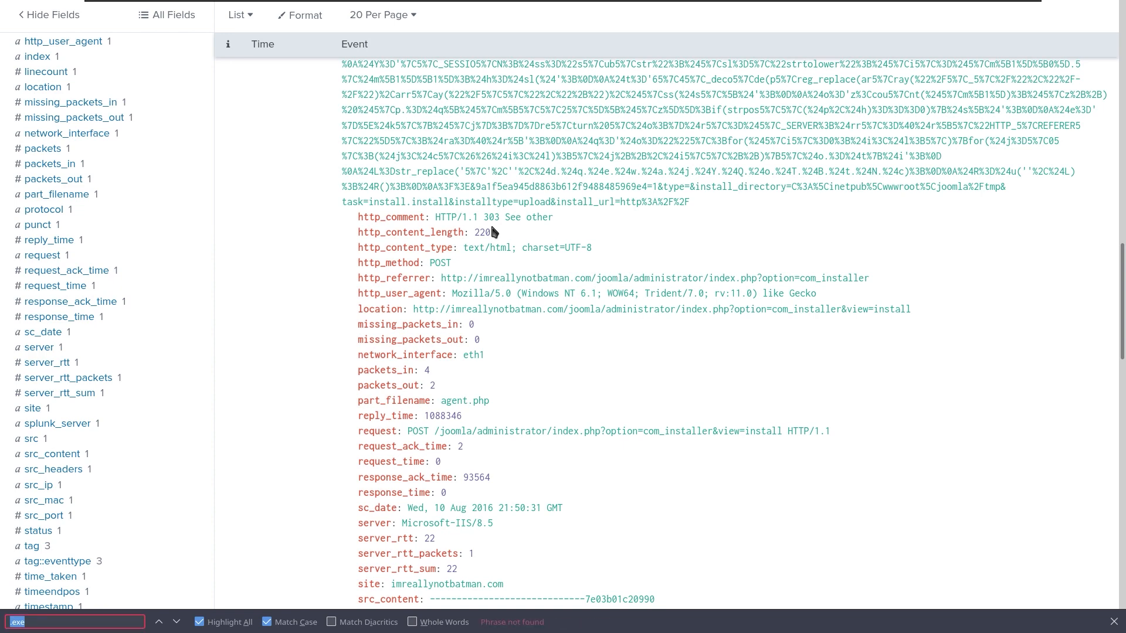
key(BackSpace)
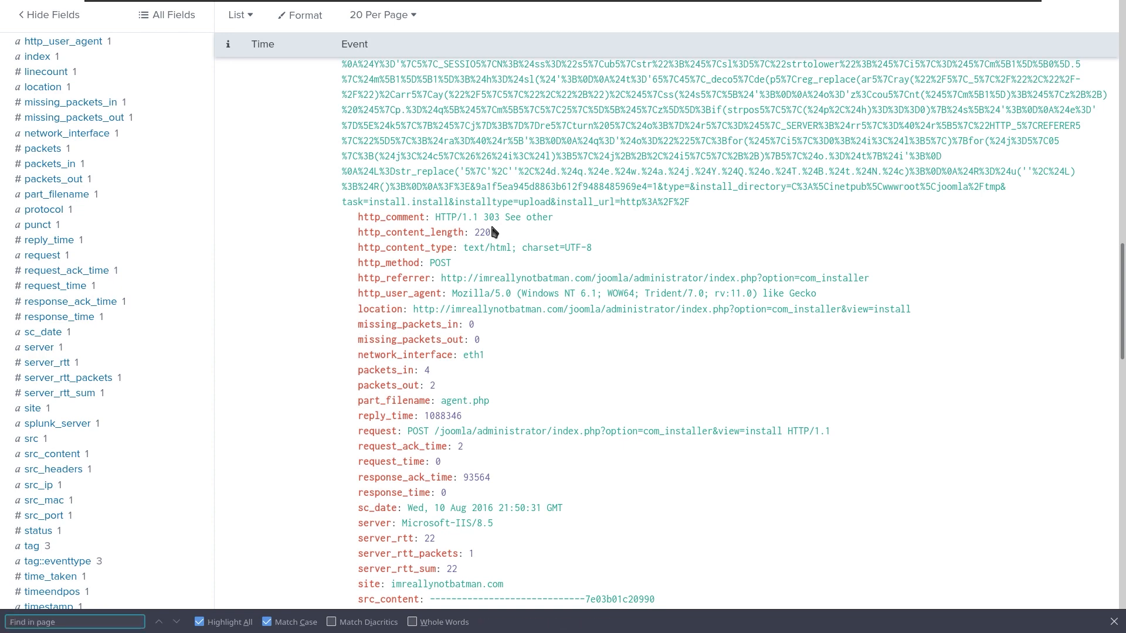
scroll(583, 364, down, 4)
scroll(604, 411, down, 4)
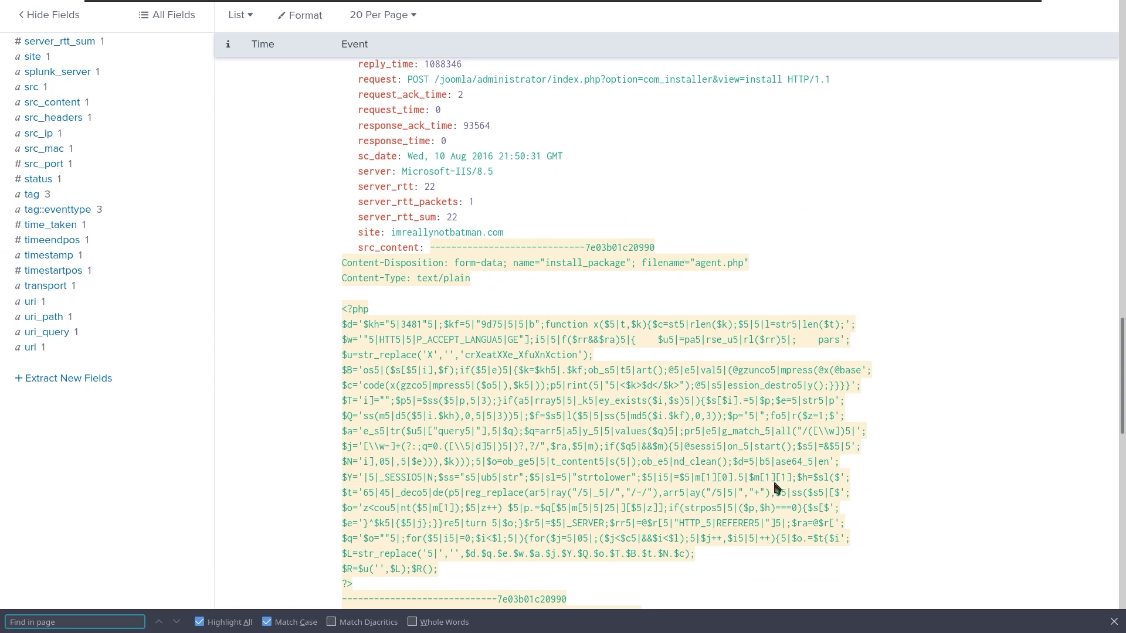
scroll(774, 487, down, 2)
scroll(774, 483, down, 2)
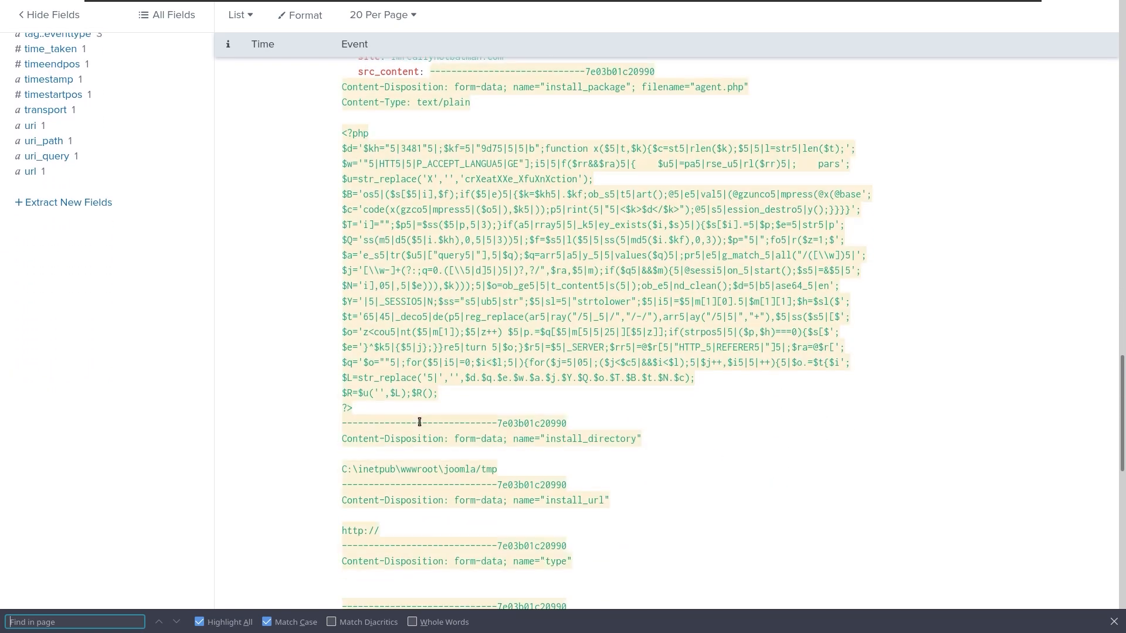
triple_click(358, 134)
scroll(389, 284, down, 13)
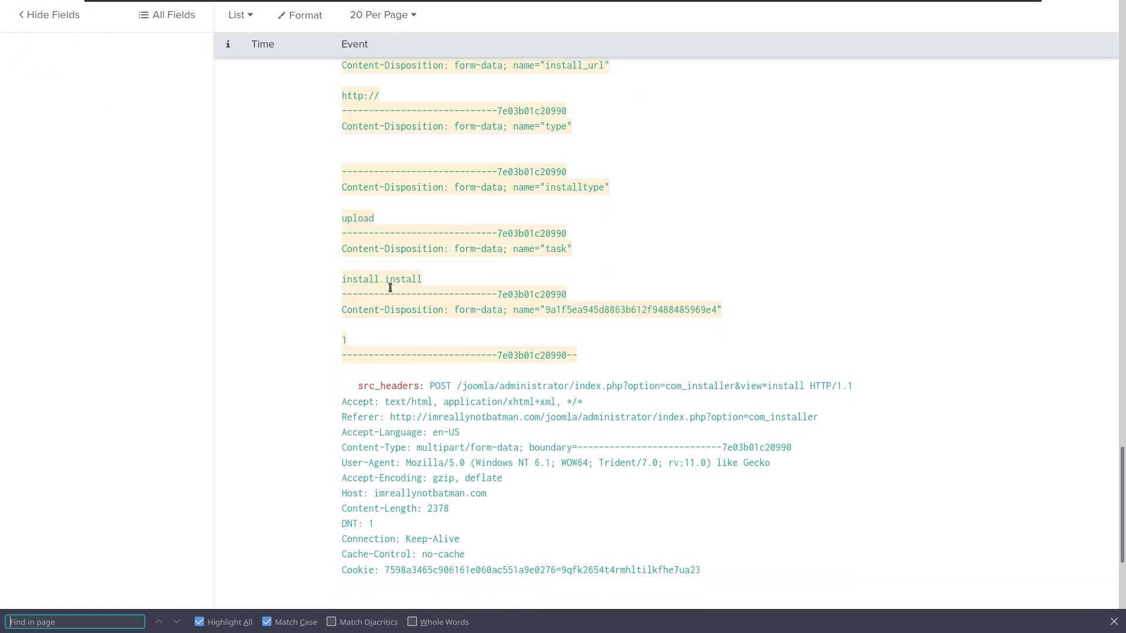
click(390, 287)
scroll(390, 287, down, 1)
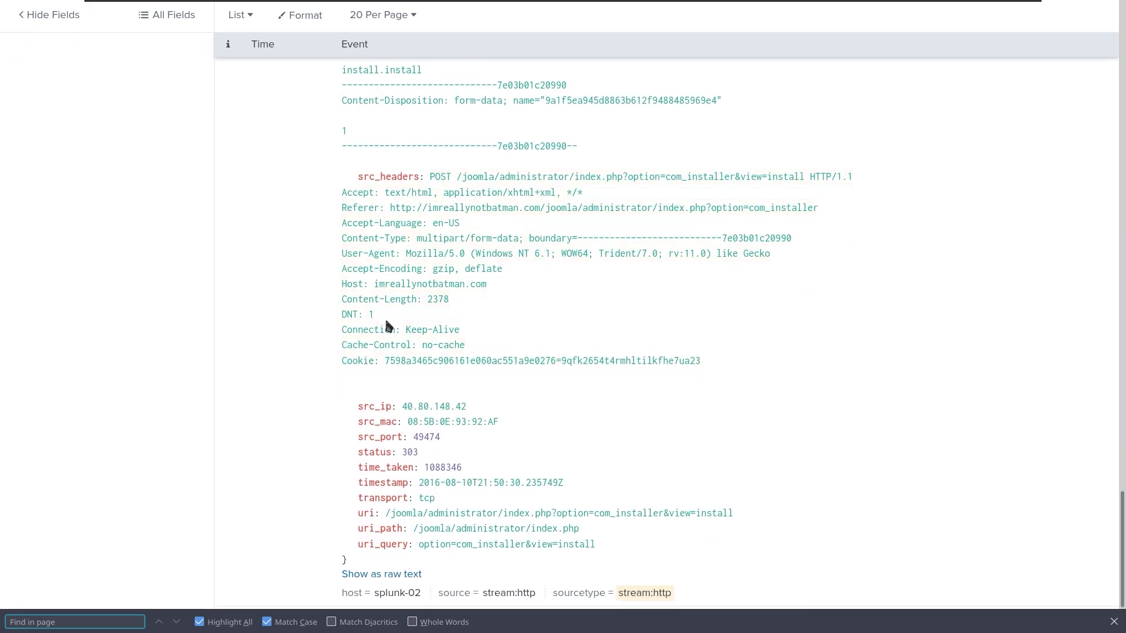
scroll(463, 463, up, 20)
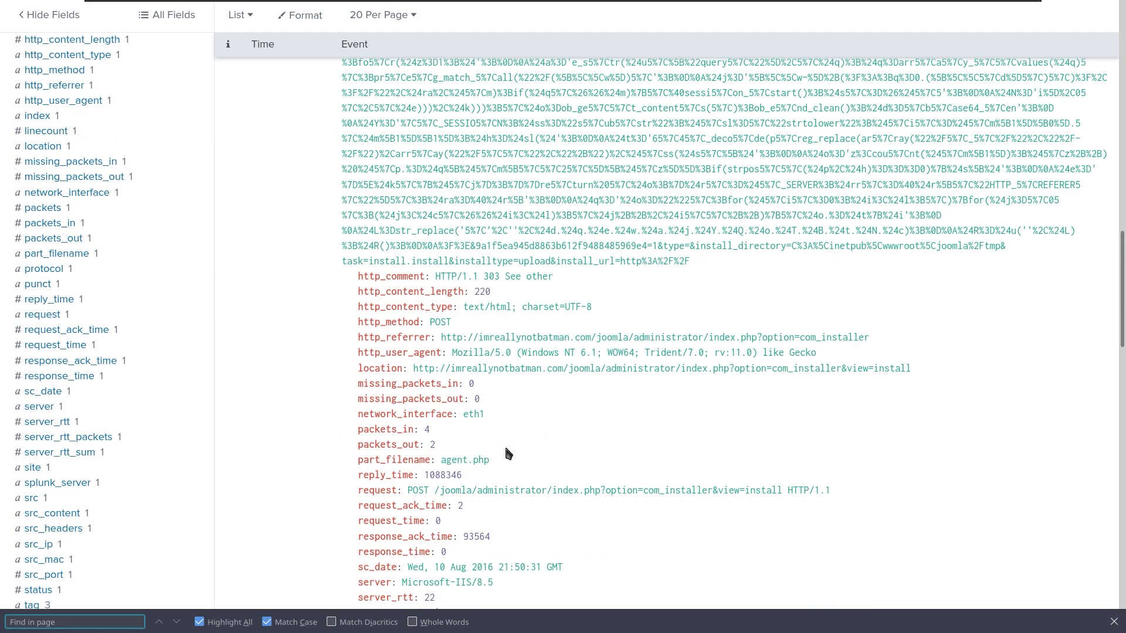
scroll(508, 453, up, 20)
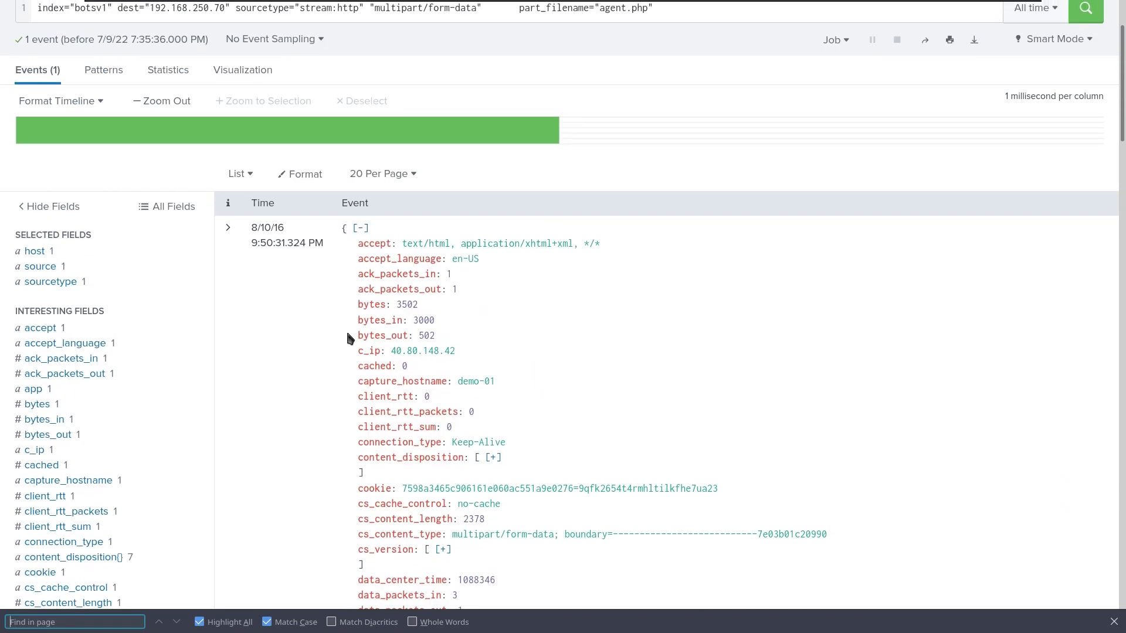
scroll(346, 329, up, 2)
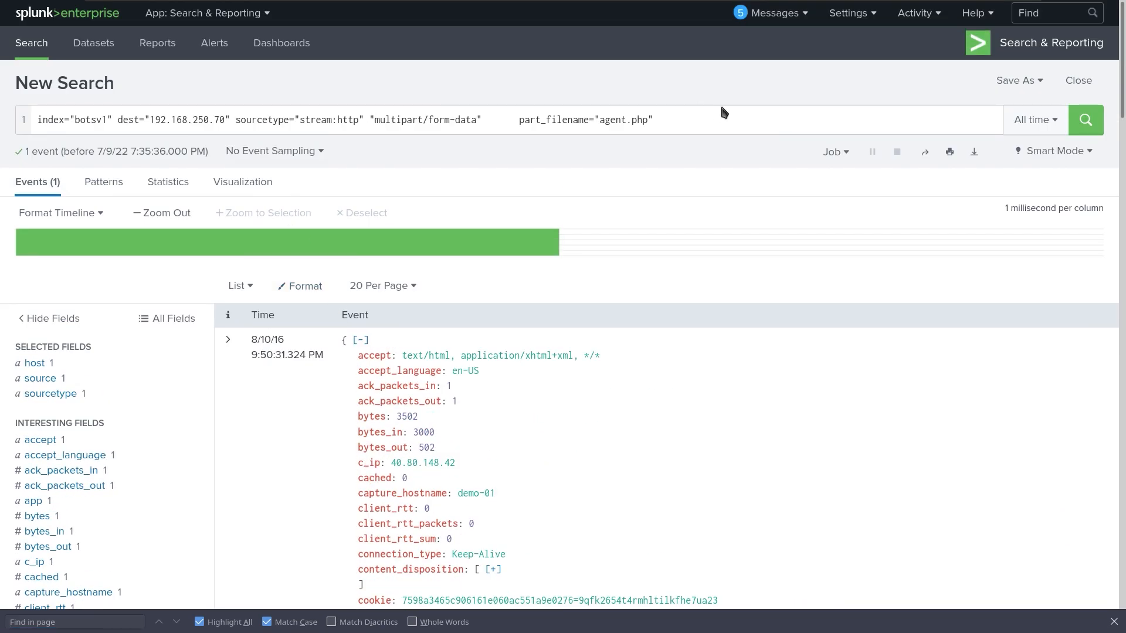
click(677, 120)
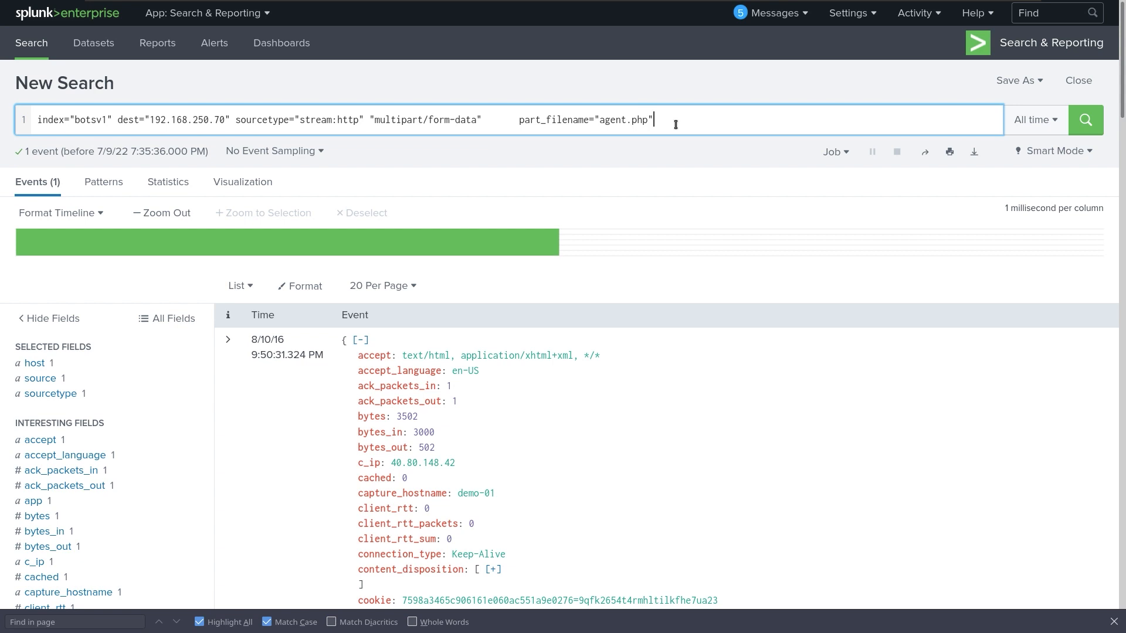
Replace the old filters with 3791.exe, run the index="botsv1" search, and append md5.
key(BackSpace)
key(BackSpace)
key(BackSpace)
key(BackSpace)
key(BackSpace)
key(BackSpace)
key(BackSpace)
key(BackSpace)
key(BackSpace)
key(BackSpace)
key(BackSpace)
key(BackSpace)
key(BackSpace)
key(BackSpace)
key(BackSpace)
key(BackSpace)
key(BackSpace)
key(BackSpace)
key(BackSpace)
key(BackSpace)
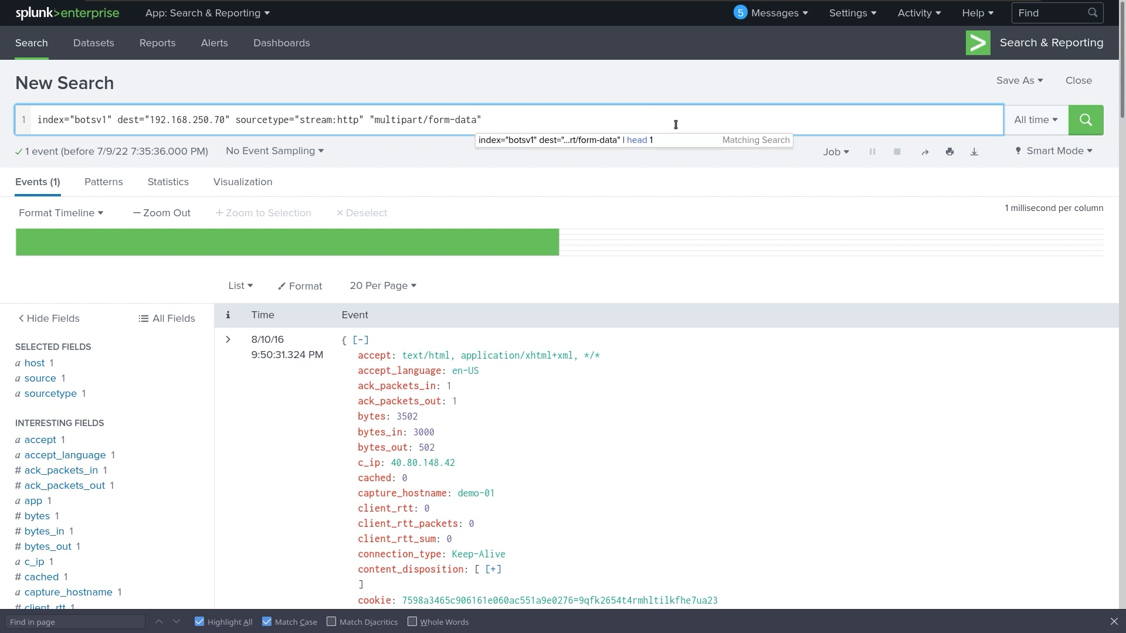
key(BackSpace)
key(BackSpace)
key(BackSpace)
key(BackSpace)
key(BackSpace)
key(BackSpace)
key(BackSpace)
key(BackSpace)
key(BackSpace)
key(BackSpace)
key(BackSpace)
key(BackSpace)
key(BackSpace)
key(BackSpace)
key(BackSpace)
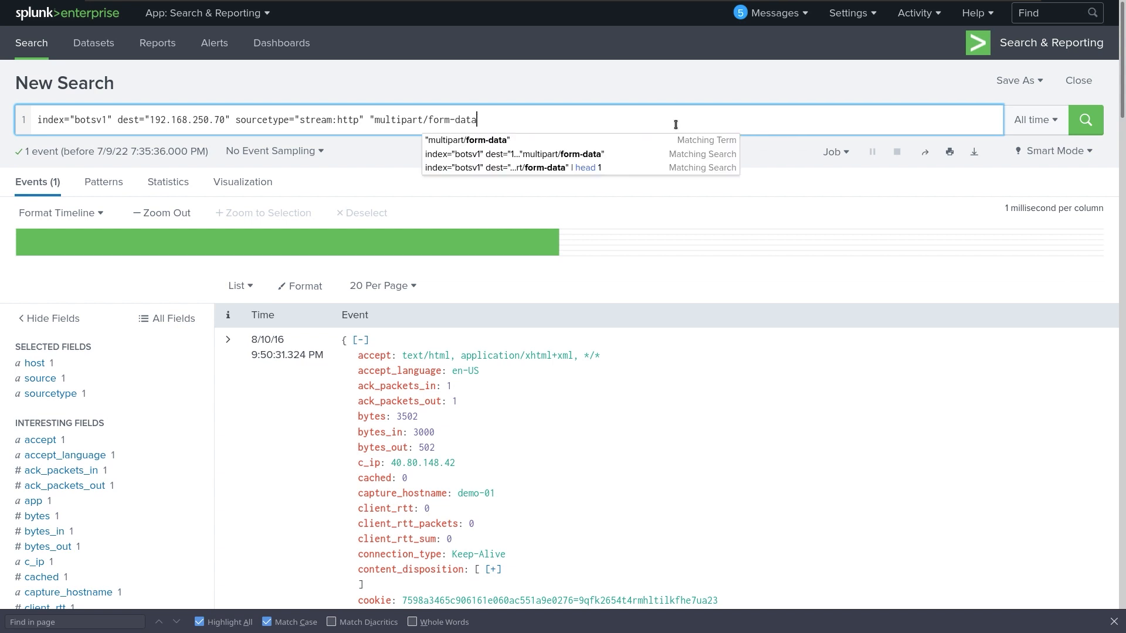
key(BackSpace)
key(BackSpace)
key(BackSpace)
key(BackSpace)
key(BackSpace)
key(BackSpace)
key(BackSpace)
key(BackSpace)
key(BackSpace)
key(BackSpace)
key(BackSpace)
key(BackSpace)
key(BackSpace)
key(BackSpace)
key(BackSpace)
key(BackSpace)
key(BackSpace)
key(BackSpace)
key(BackSpace)
key(BackSpace)
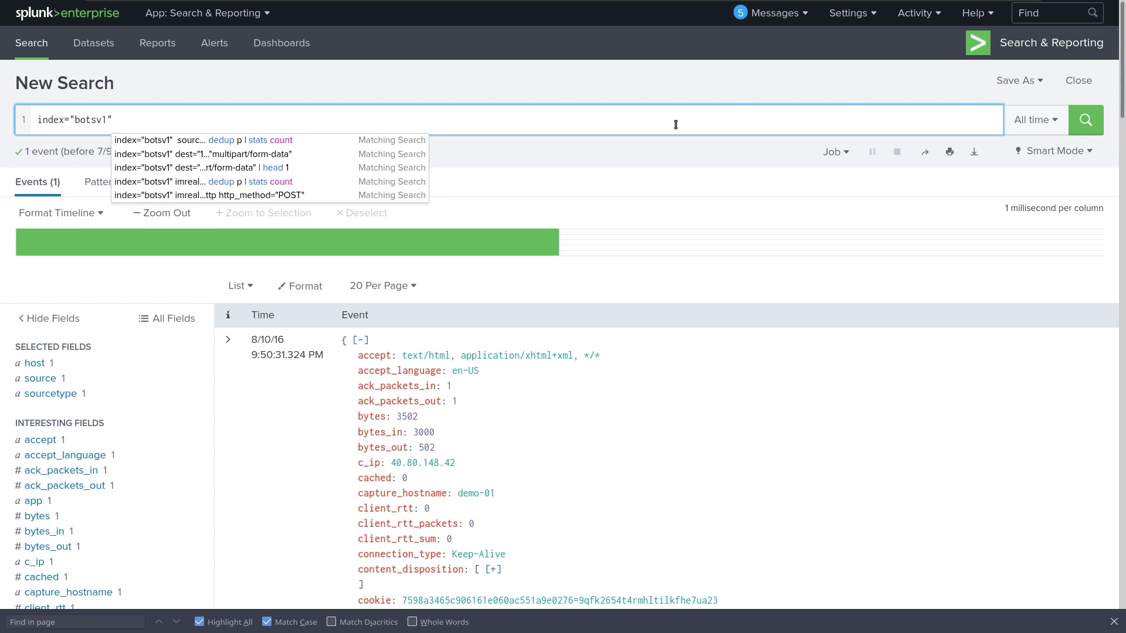
text(379)
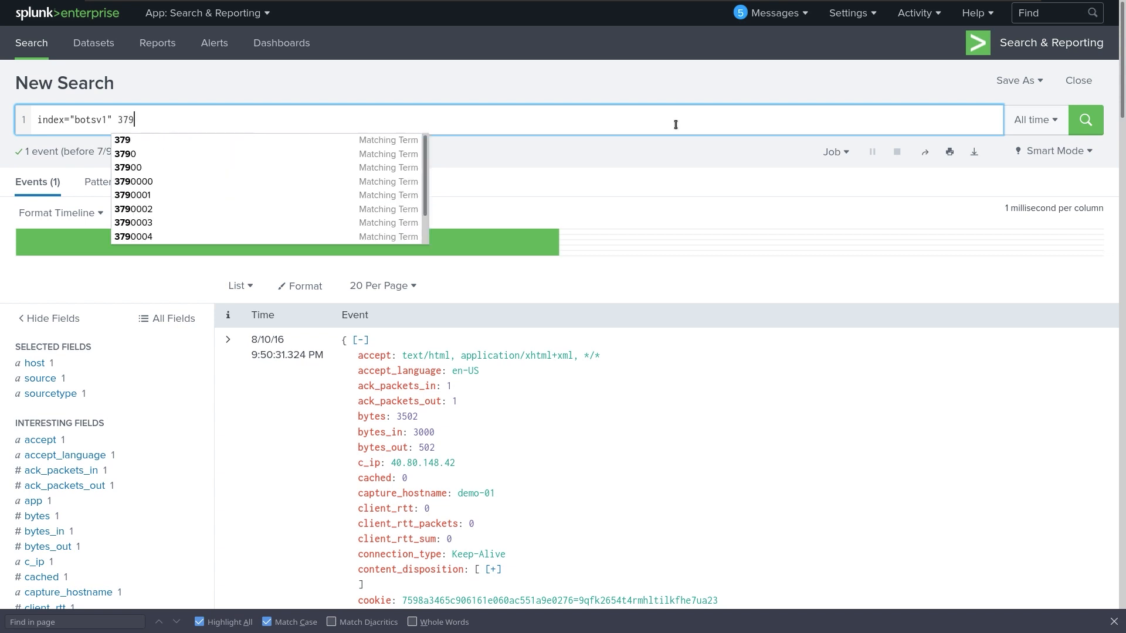
text(1.)
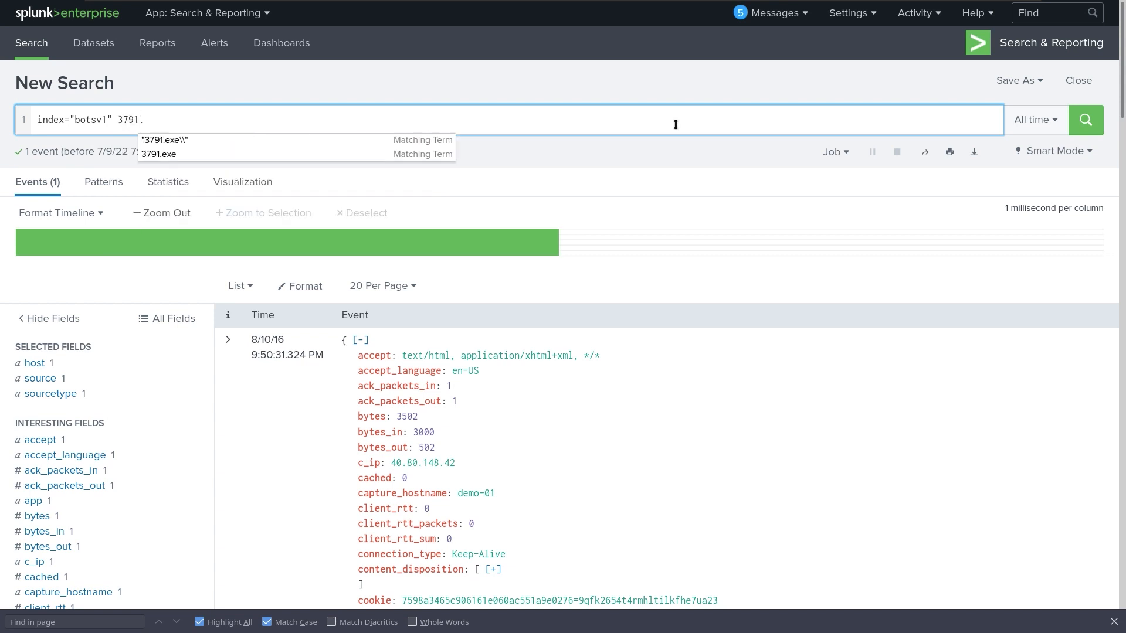
text(exe)
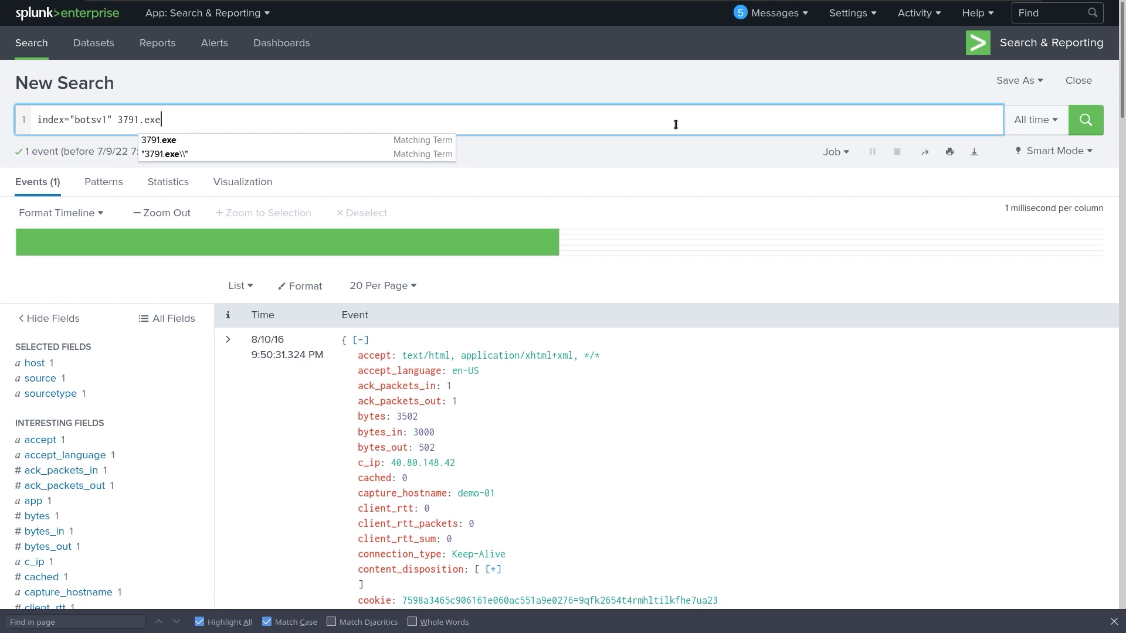
key(Return)
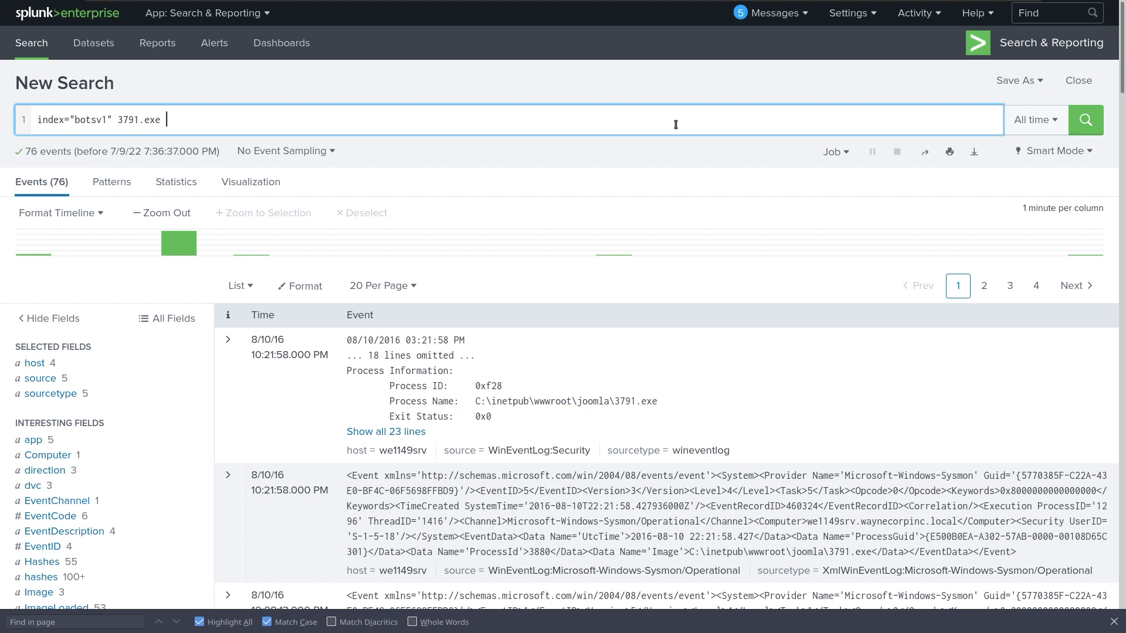
text(md5)
Add '| stats count by sourcetype' on a new line and run the search.
key(shift+Return)
text(|)
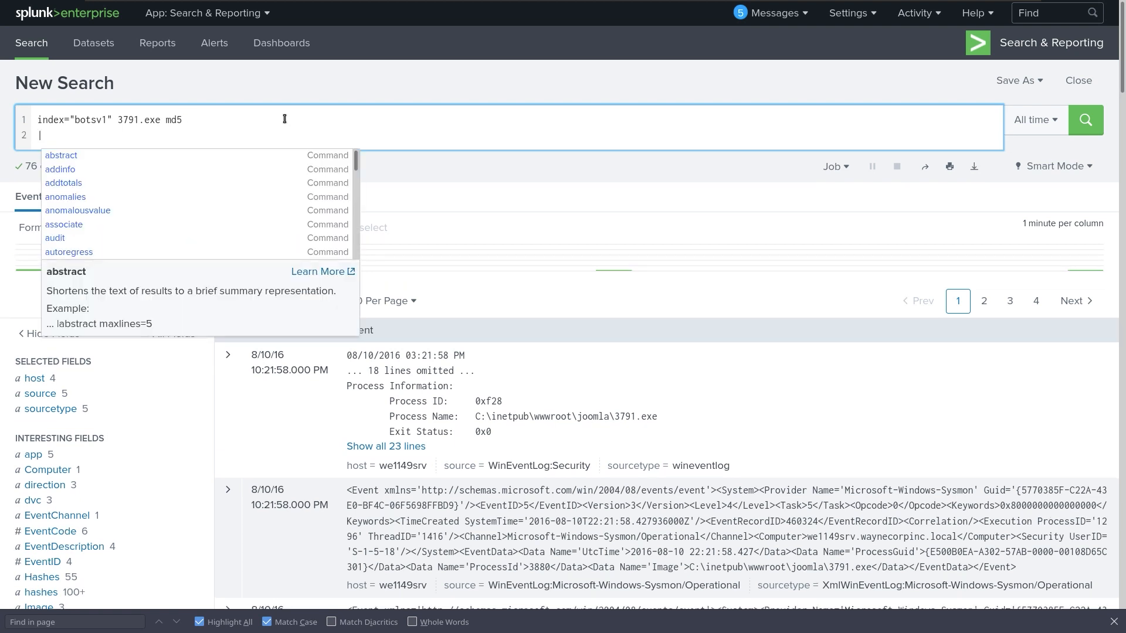
text( stats )
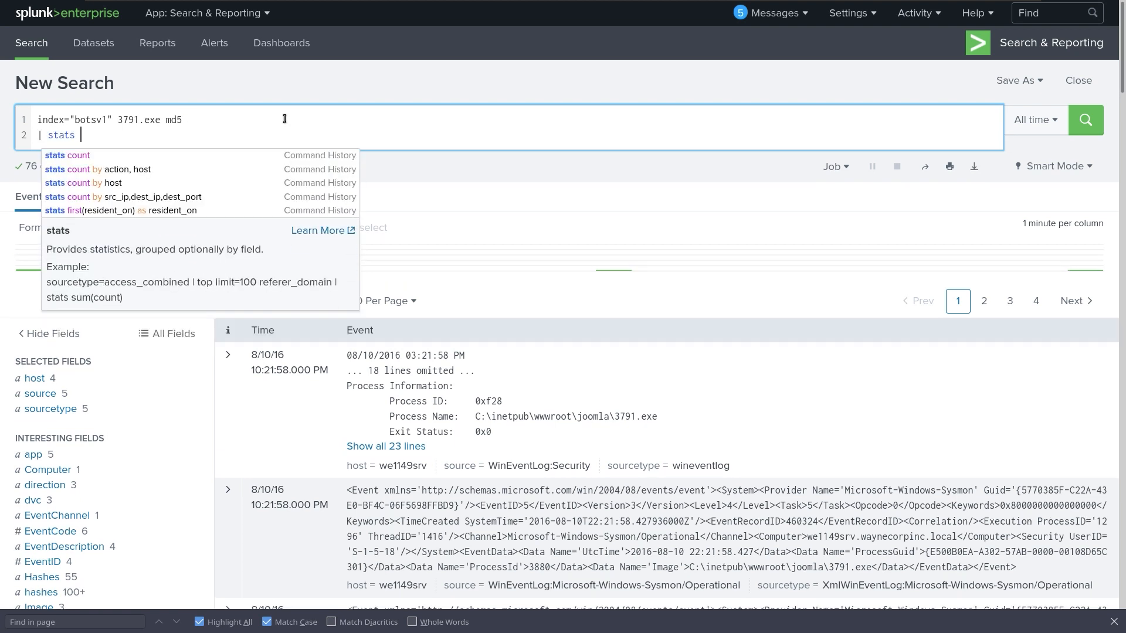
text(count )
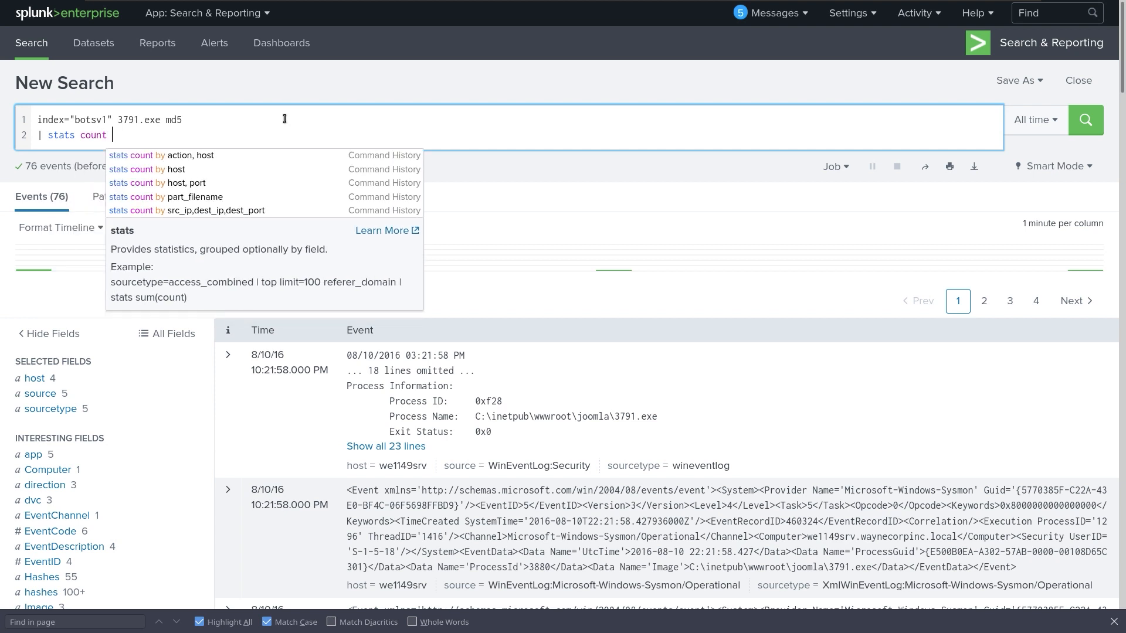
text(by)
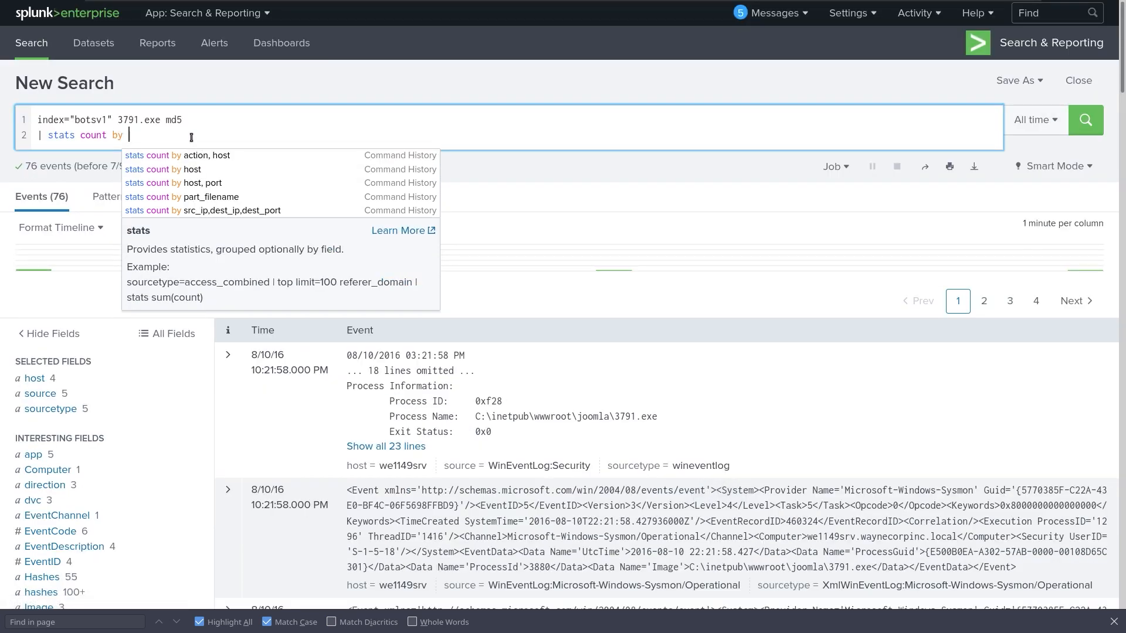
text(sourcetype)
key(Return)
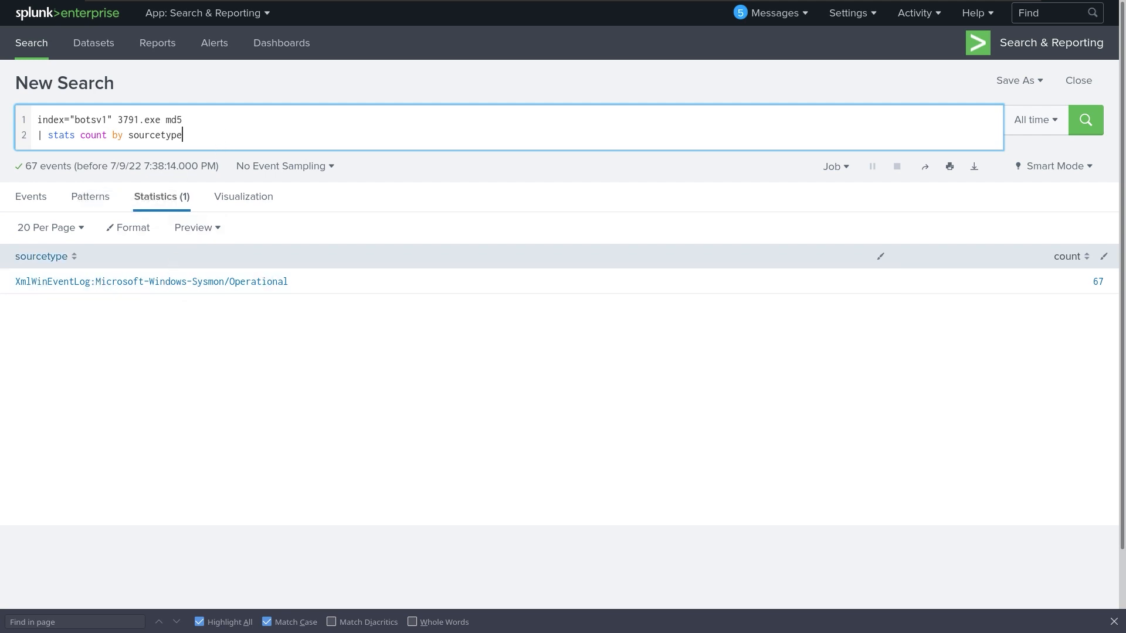
Copy the XmlWinEventLog:Microsoft-Windows-Sysmon/Operational sourcetype value from the results.
drag(319, 282, 16, 288)
right_click(30, 286)
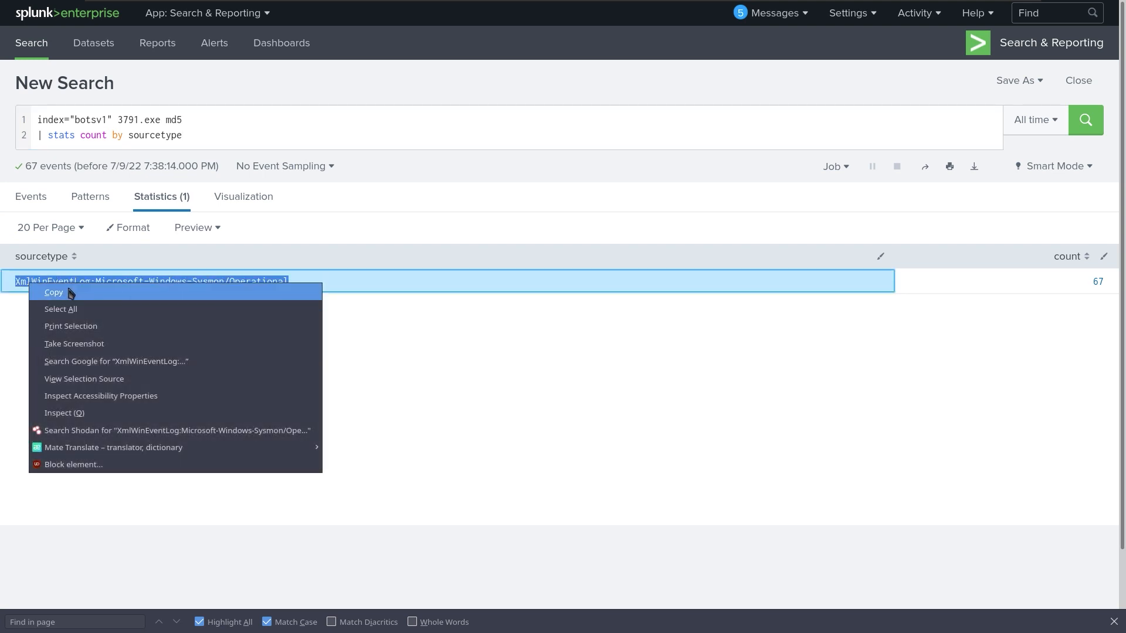
click(84, 295)
click(216, 133)
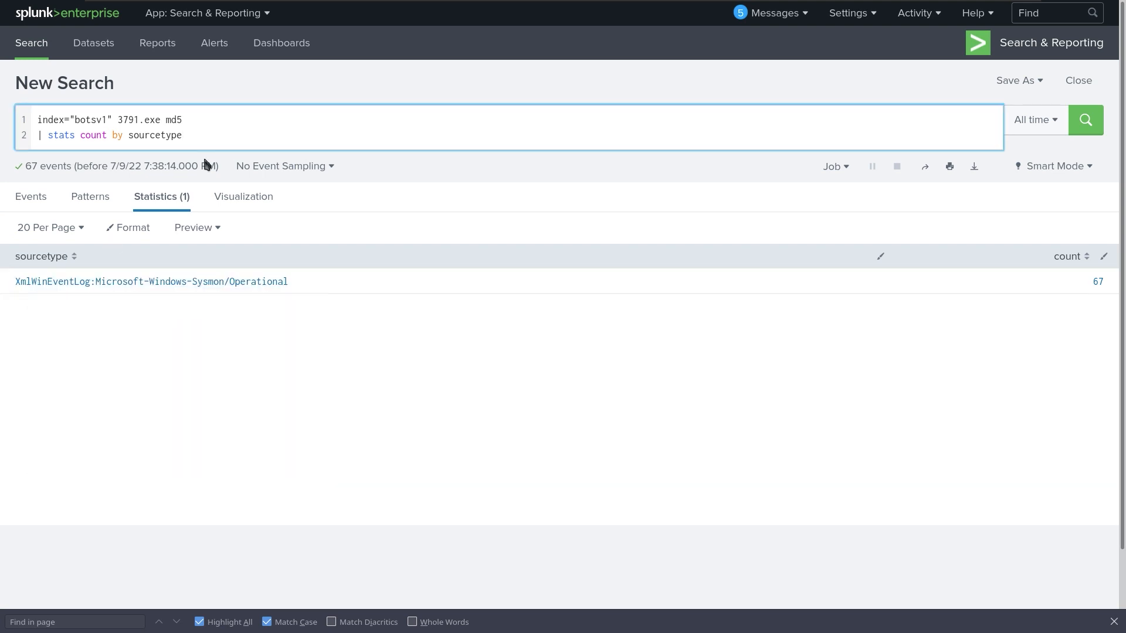
Swap md5 for sourcetype="XmlWinEventLog:Microsoft-Windows-Sysmon/Operational" and add a '| CommandLine=3791.exe' line.
key(BackSpace)
key(BackSpace)
key(BackSpace)
key(BackSpace)
key(BackSpace)
key(BackSpace)
key(BackSpace)
key(BackSpace)
key(BackSpace)
key(BackSpace)
key(BackSpace)
key(BackSpace)
key(BackSpace)
key(BackSpace)
key(BackSpace)
key(BackSpace)
key(BackSpace)
key(BackSpace)
key(BackSpace)
key(BackSpace)
key(BackSpace)
key(BackSpace)
key(BackSpace)
key(BackSpace)
key(BackSpace)
key(BackSpace)
key(BackSpace)
key(BackSpace)
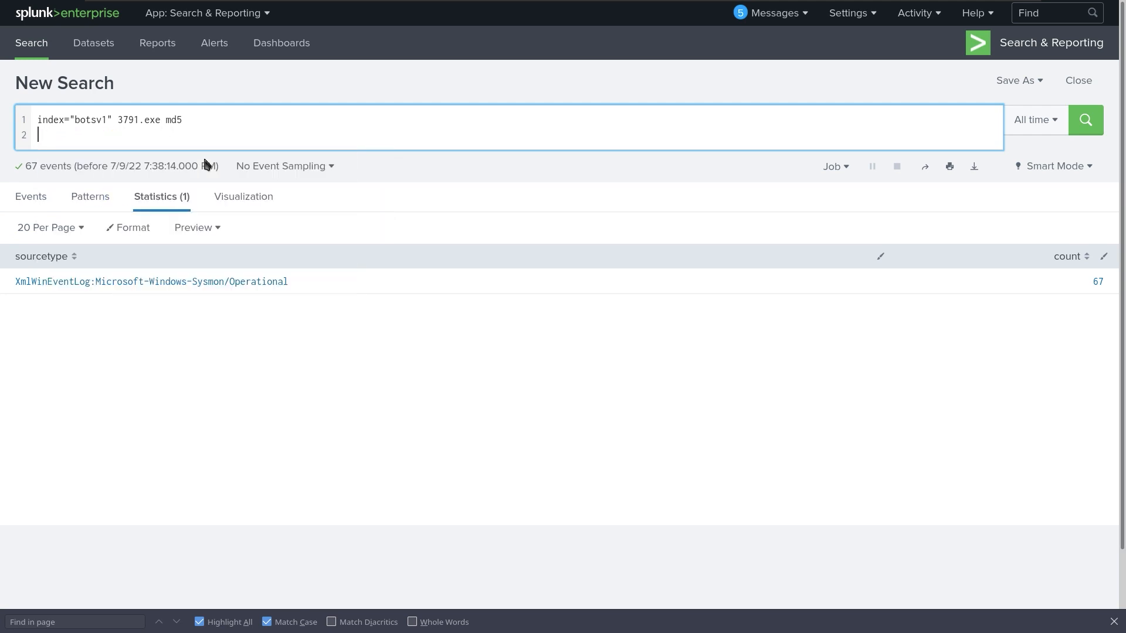
key(BackSpace)
key(BackSpace)
key(BackSpace)
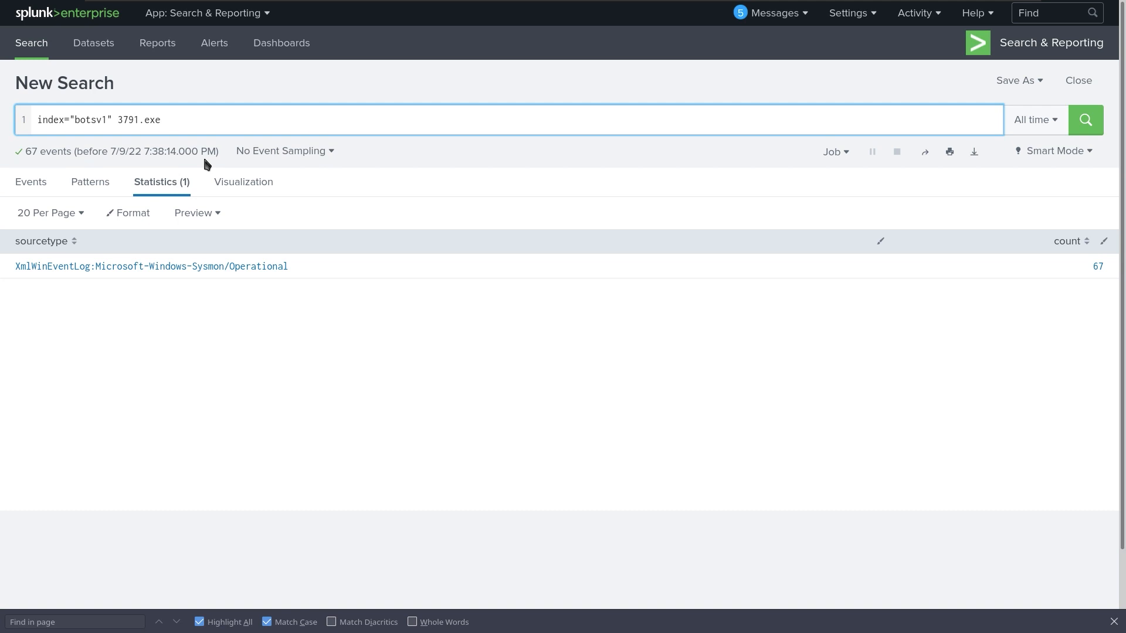
text(sourc)
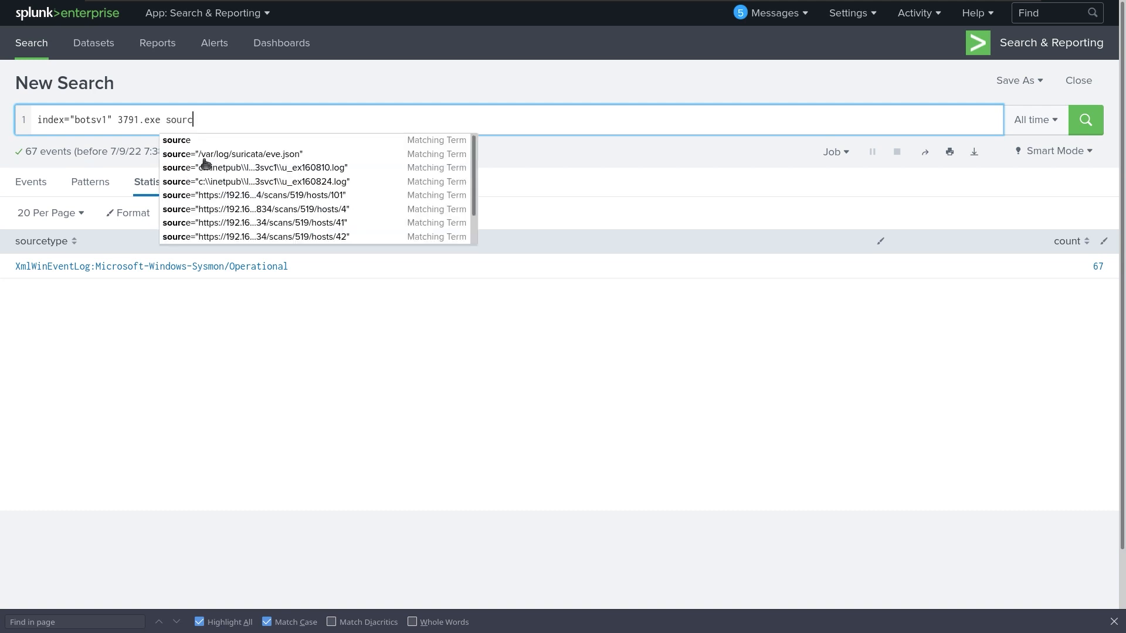
text(etype)
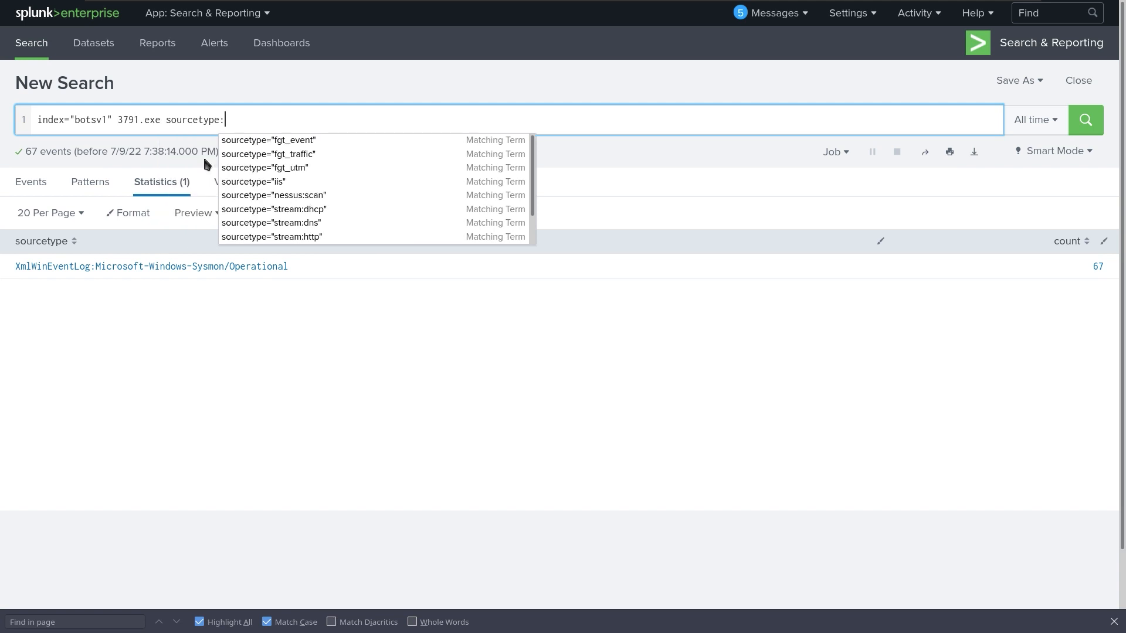
text(=)
key(ctrl+v)
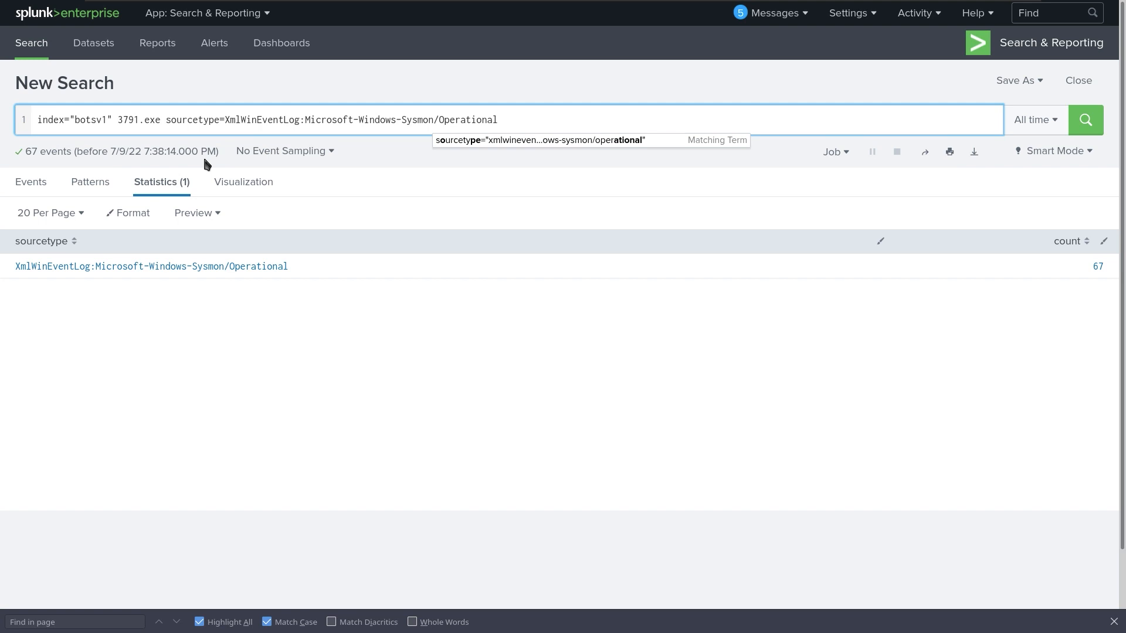
key(ctrl+Left)
key(ctrl+Left)
key(ctrl+Left)
key(ctrl+Left)
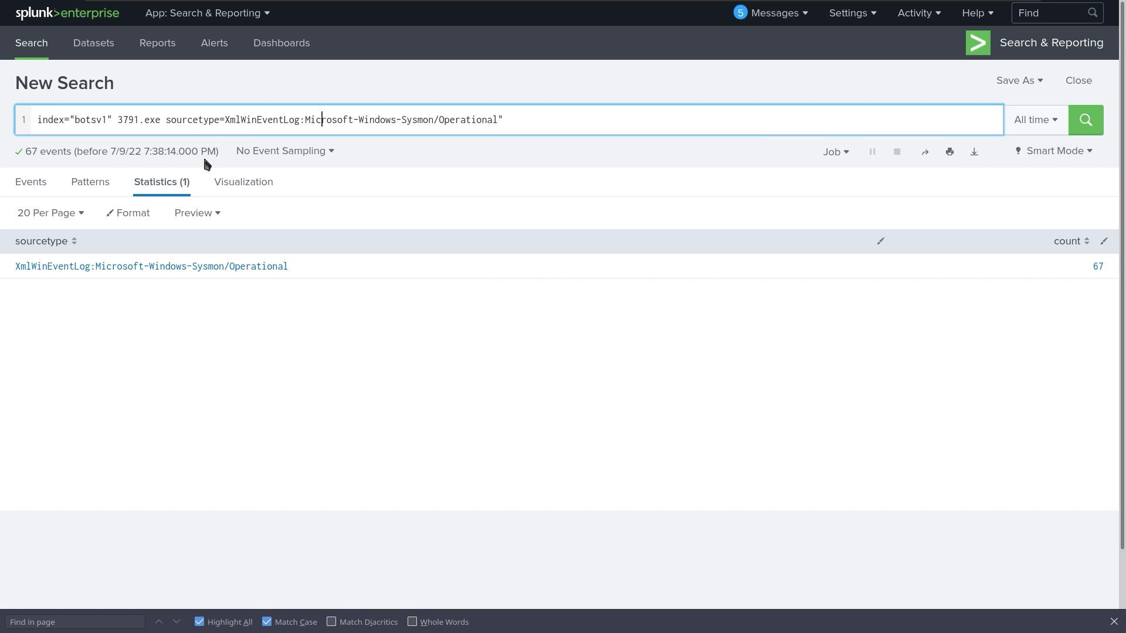
key(ctrl+Left)
text(")
key(Right)
key(Right)
key(Right)
key(Right)
key(Right)
key(Right)
key(Right)
key(Right)
key(Right)
key(Right)
key(Right)
key(Right)
key(Right)
key(Right)
key(Right)
key(Right)
key(Right)
key(Right)
key(Right)
key(Right)
key(Right)
key(Right)
key(Right)
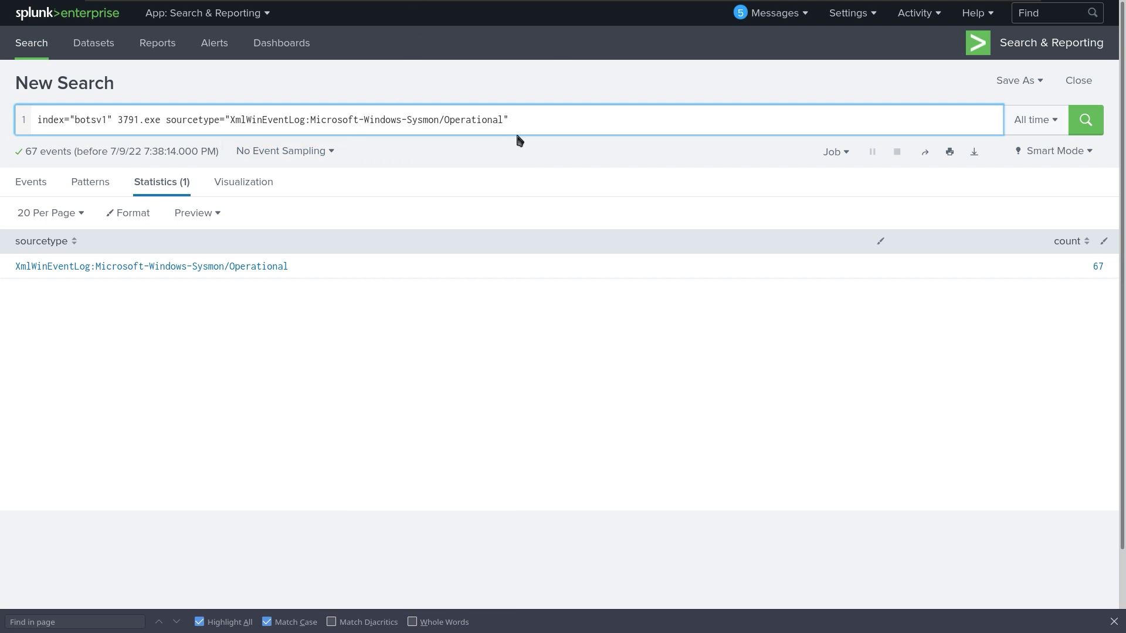
text(| )
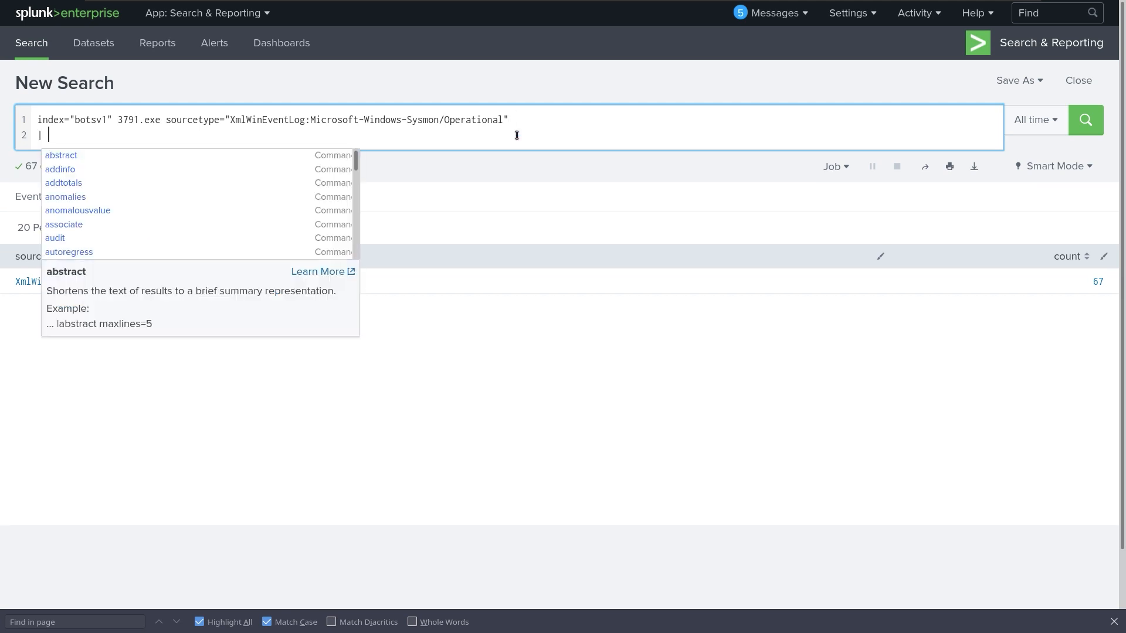
text(Comm)
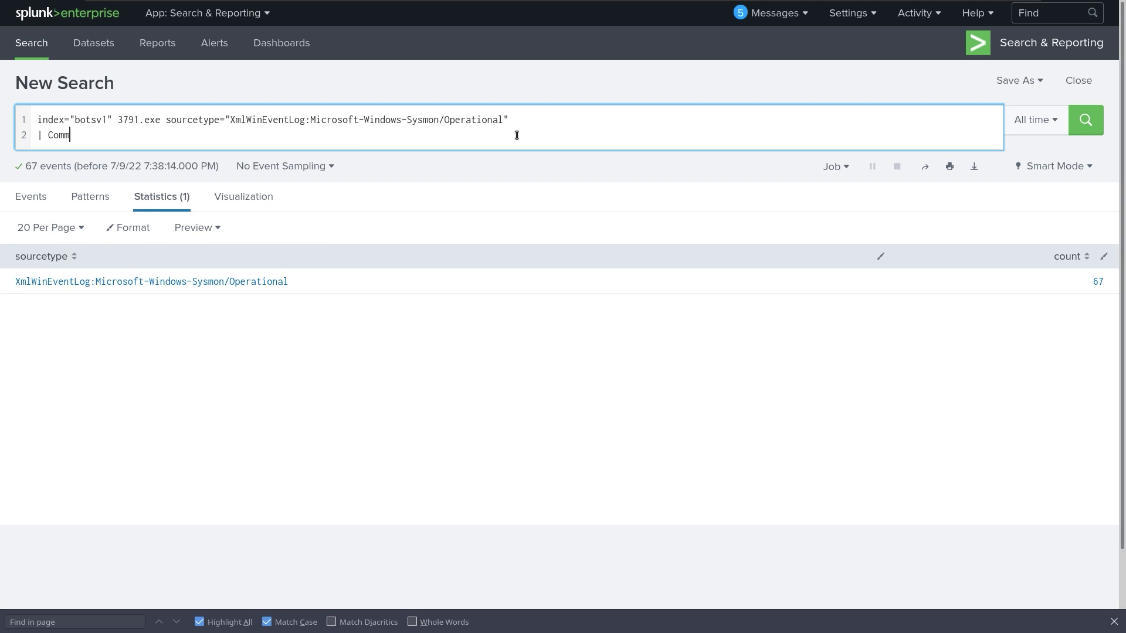
text(andLine=3791.exe)
Quote the CommandLine value as "3791.exe", run it, and begin a rex field=_raw MD5 line.
key(Left)
text(")
key(Return)
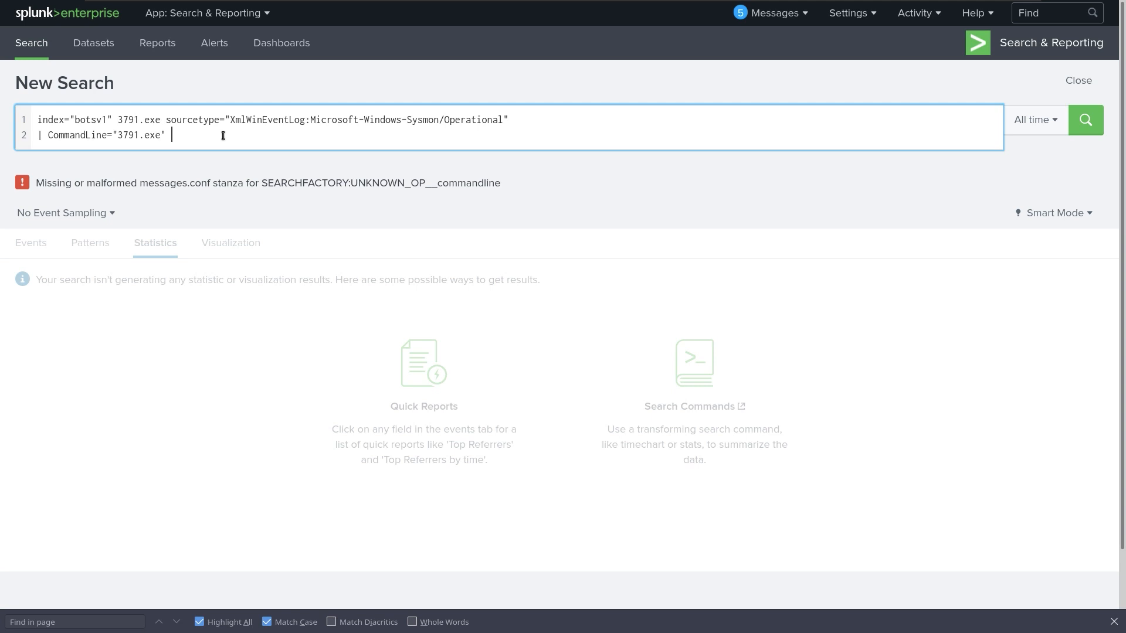
text(| .)
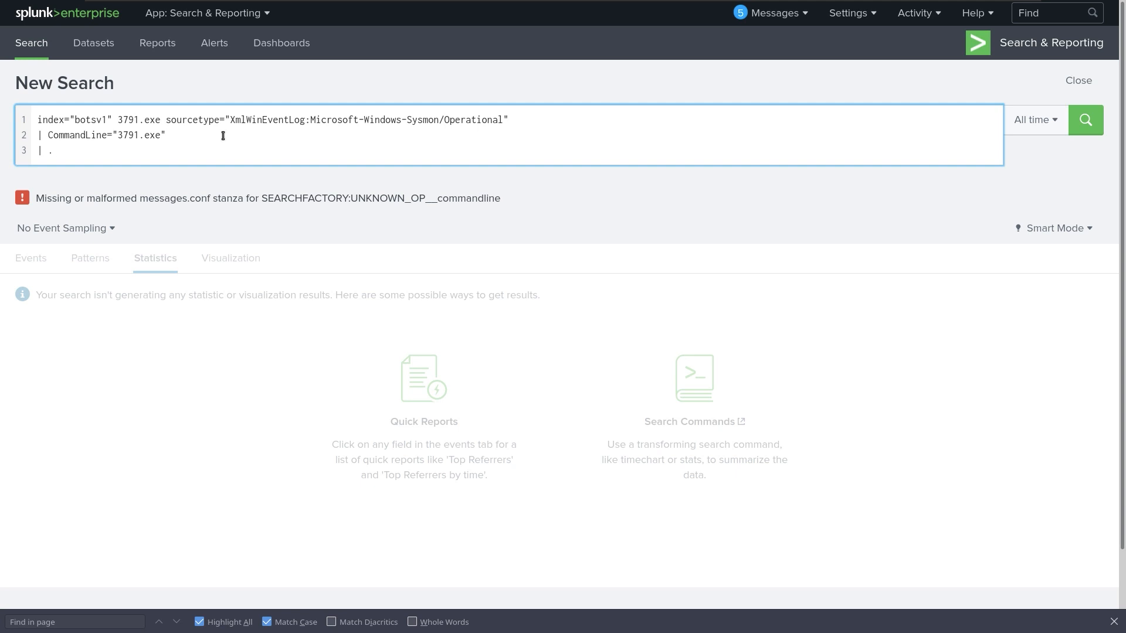
text(rex field)
key(BackSpace)
text(=_raw)
text(MD5=")
Complete the regex MD5="(?<md5>\w+)" and add a '| table md5' line.
key(Left)
key(Left)
key(Left)
key(Left)
key(Left)
key(Left)
key(Left)
key(Left)
key(Left)
key(Left)
key(Left)
key(Left)
key(Left)
key(Left)
key(Left)
key(BackSpace)
key(Right)
key(Right)
key(Right)
key(Right)
key(Right)
key(Right)
key(Right)
key(Right)
key(Right)
key(Right)
key(Right)
key(Right)
key(Right)
key(Right)
key(Right)
key(Right)
key(Right)
text(="(?))
key(Left)
text(<md5)
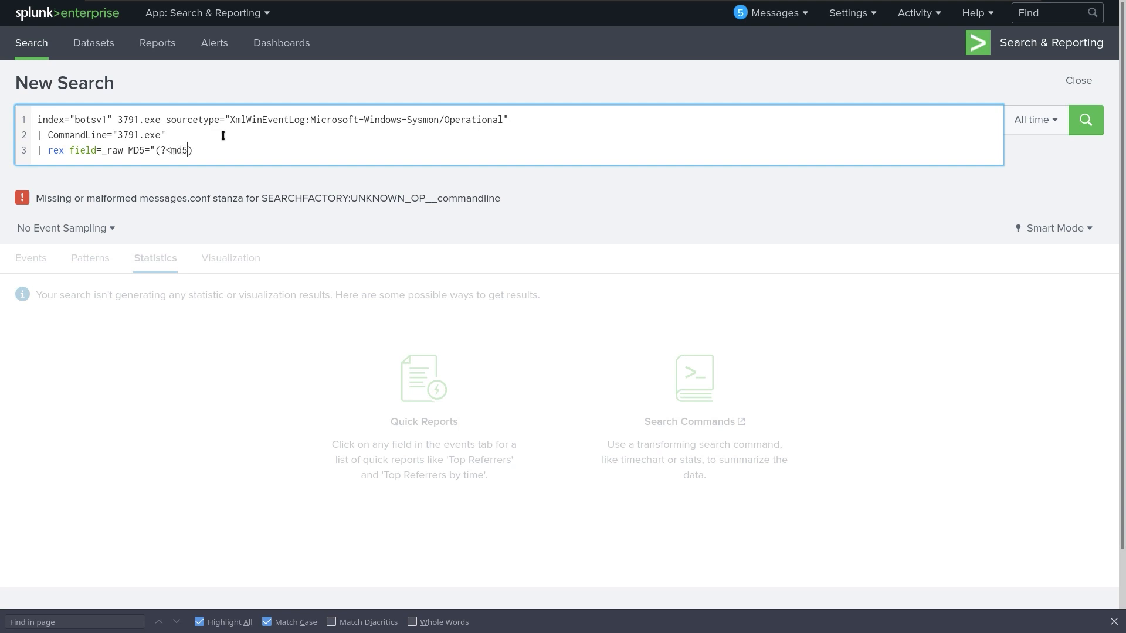
text(>\)
text(w+)
key(Right)
text(")
text(|)
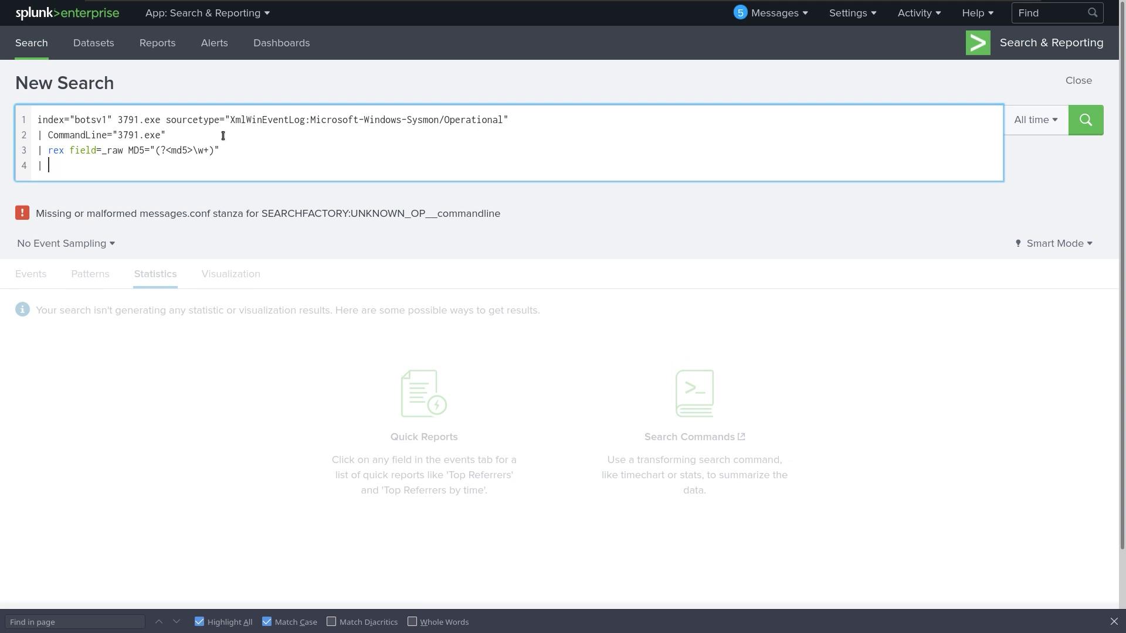
text( table md5)
Drop the pipe before CommandLine, rerun, and select the md5 AAE3F5A29935E6ABCC2C2754D12A9AF0.
key(Up)
key(Left)
key(Left)
key(Left)
key(Left)
key(Left)
key(Left)
key(Left)
key(Left)
key(Left)
key(Left)
key(Left)
key(Left)
key(Left)
key(Left)
key(Left)
key(Left)
key(Left)
key(Left)
key(Left)
key(Left)
key(Left)
key(Left)
key(Left)
key(BackSpace)
key(BackSpace)
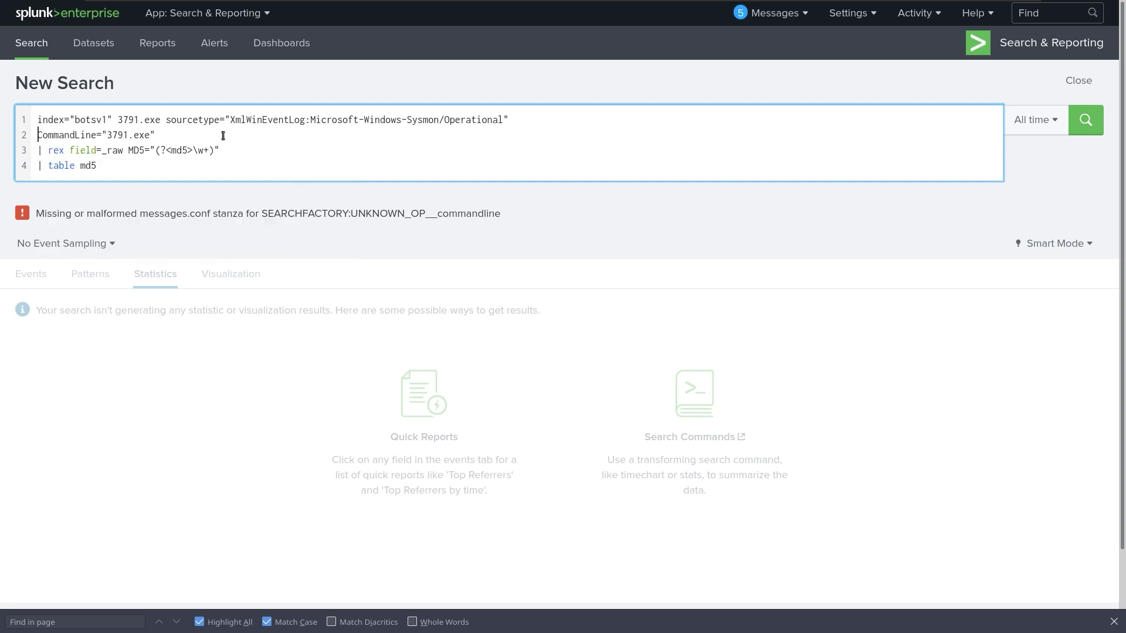
key(Return)
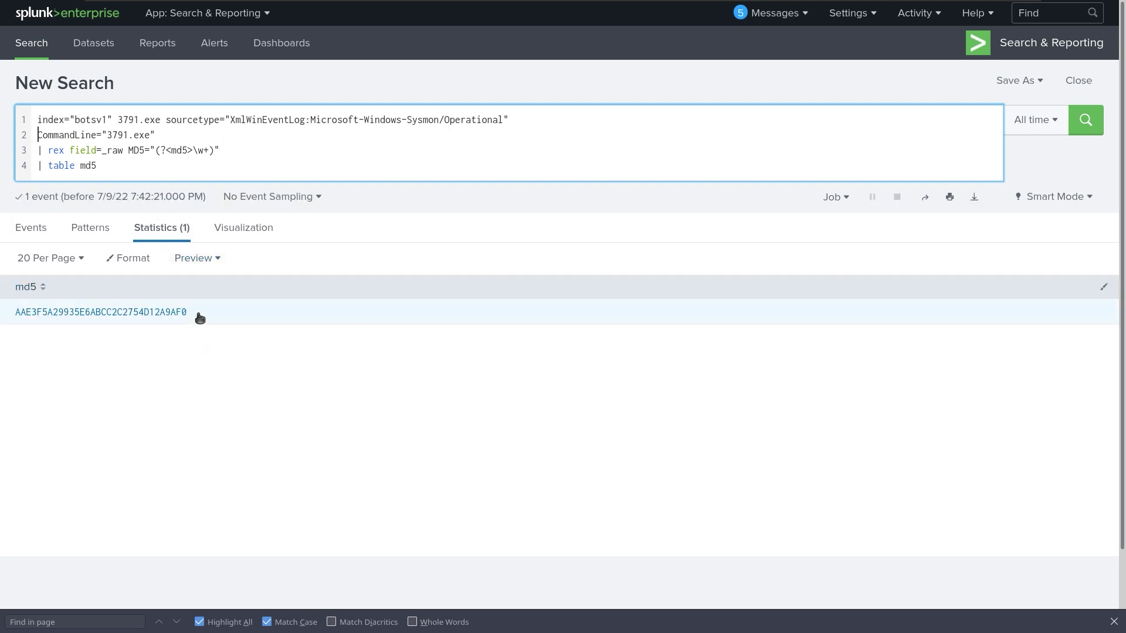
drag(197, 314, 11, 317)
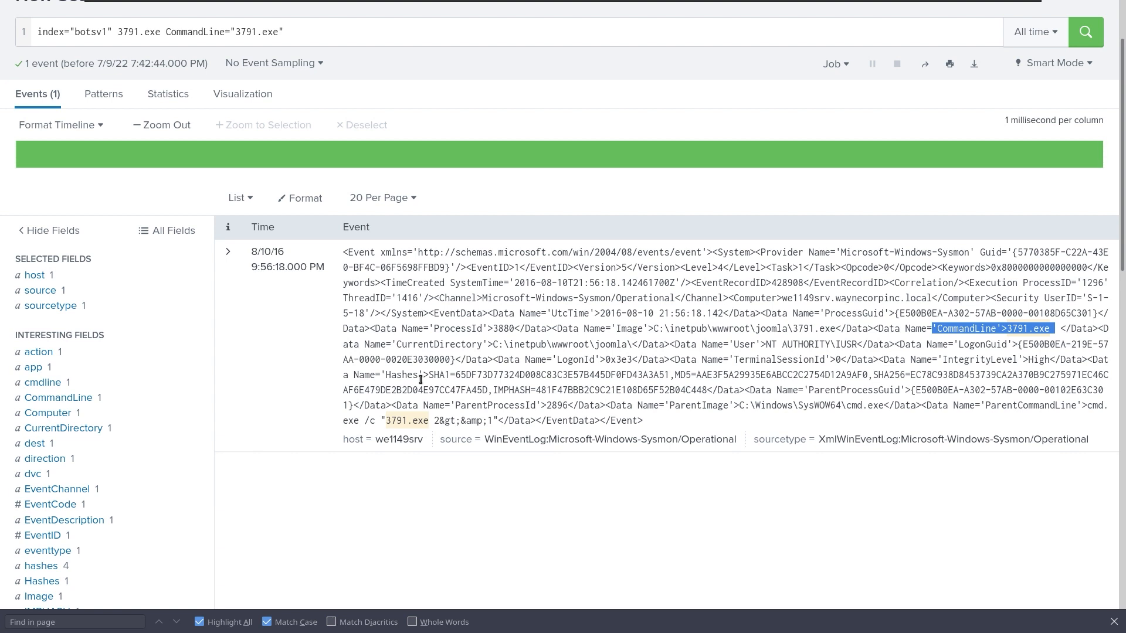
Switch the single 3791.exe event's display from List to Table.
click(385, 252)
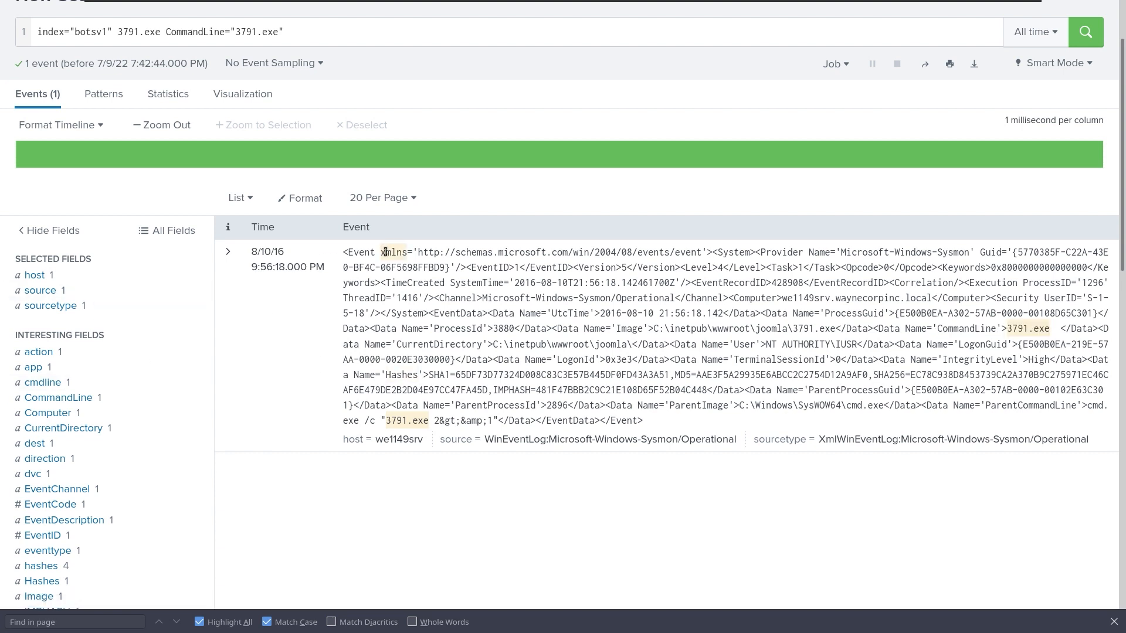
click(403, 255)
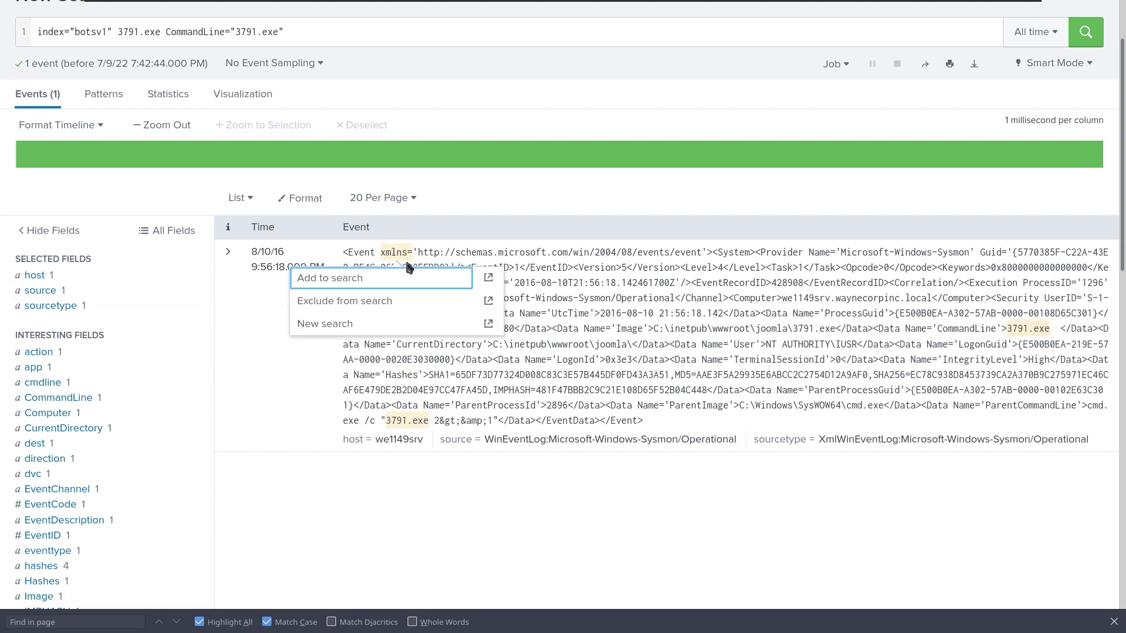
click(239, 198)
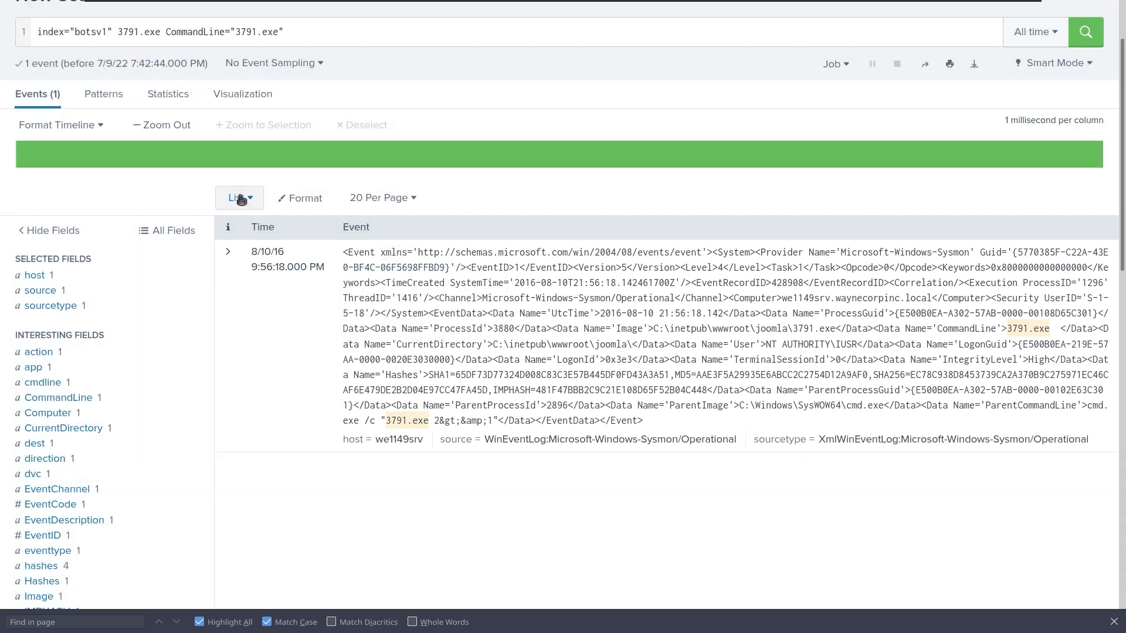
click(240, 199)
click(214, 275)
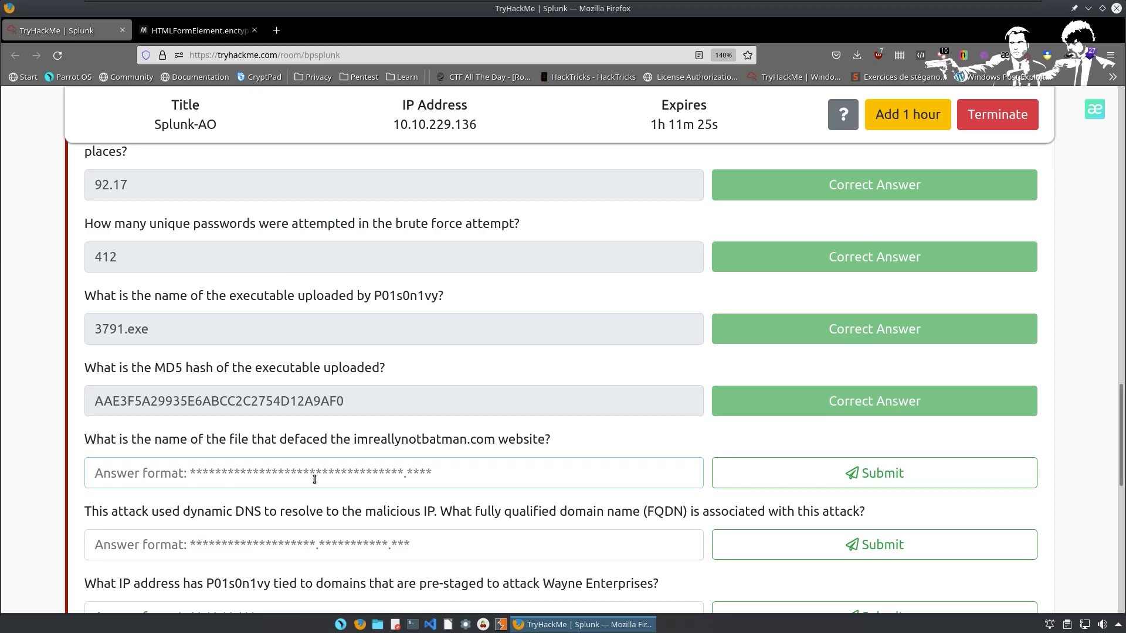
Submit the MD5 hash answer, copy imreallynotbatman.com from the next question, and return to Splunk.
click(315, 479)
drag(352, 440, 497, 442)
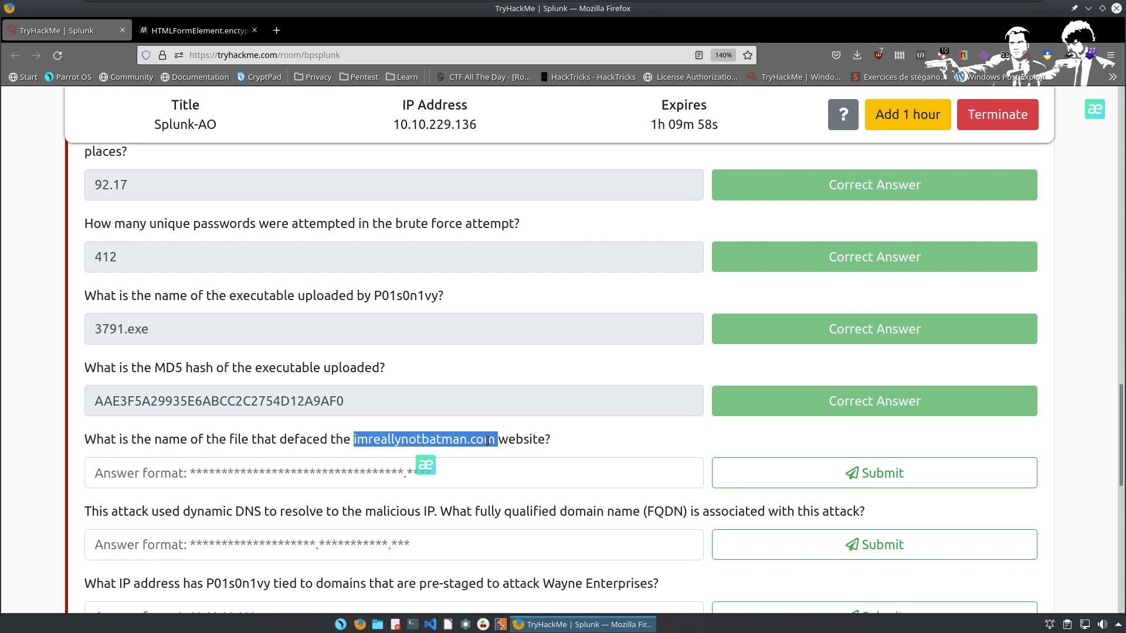
key(ctrl+c)
key(ctrl+alt+Left)
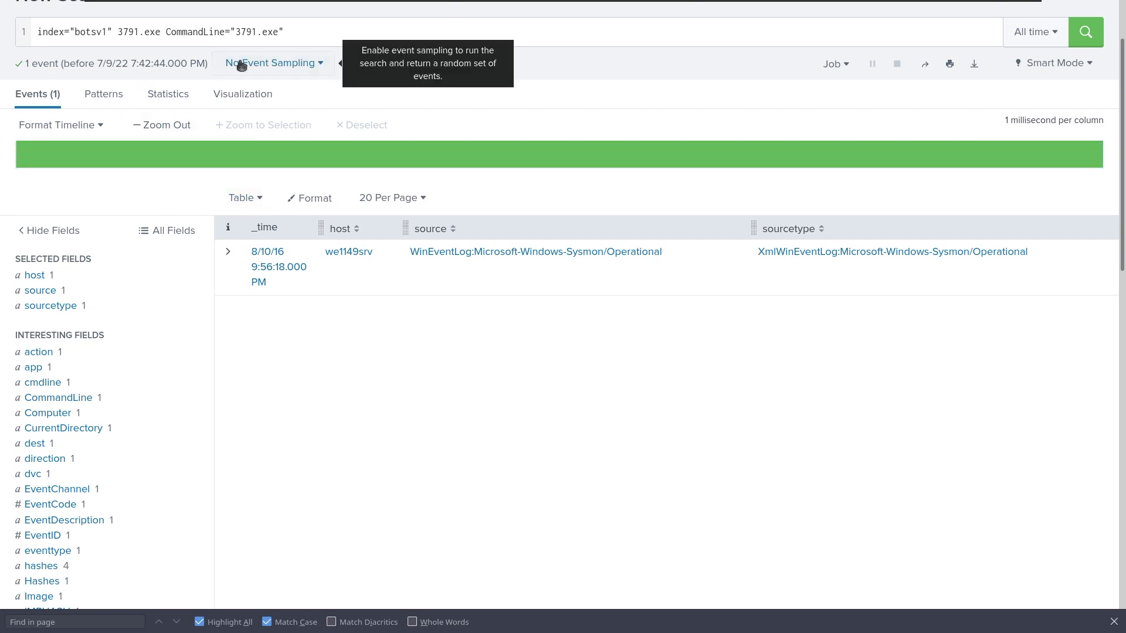
Replace the query with index="botsv1" sourcetype="suricata", run it, and scan the 125,584 events.
click(262, 32)
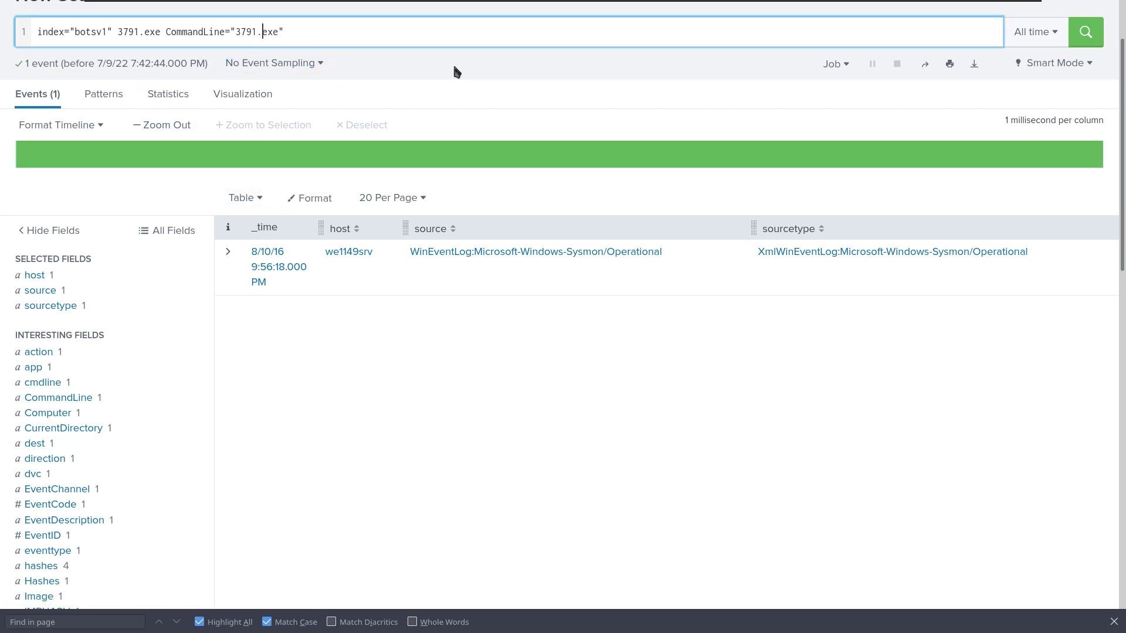
key(Right)
key(Right)
key(Right)
key(BackSpace)
key(BackSpace)
key(BackSpace)
key(BackSpace)
key(BackSpace)
key(BackSpace)
key(BackSpace)
key(BackSpace)
key(BackSpace)
key(BackSpace)
key(BackSpace)
key(BackSpace)
key(BackSpace)
key(BackSpace)
key(BackSpace)
key(BackSpace)
key(BackSpace)
key(BackSpace)
key(BackSpace)
key(BackSpace)
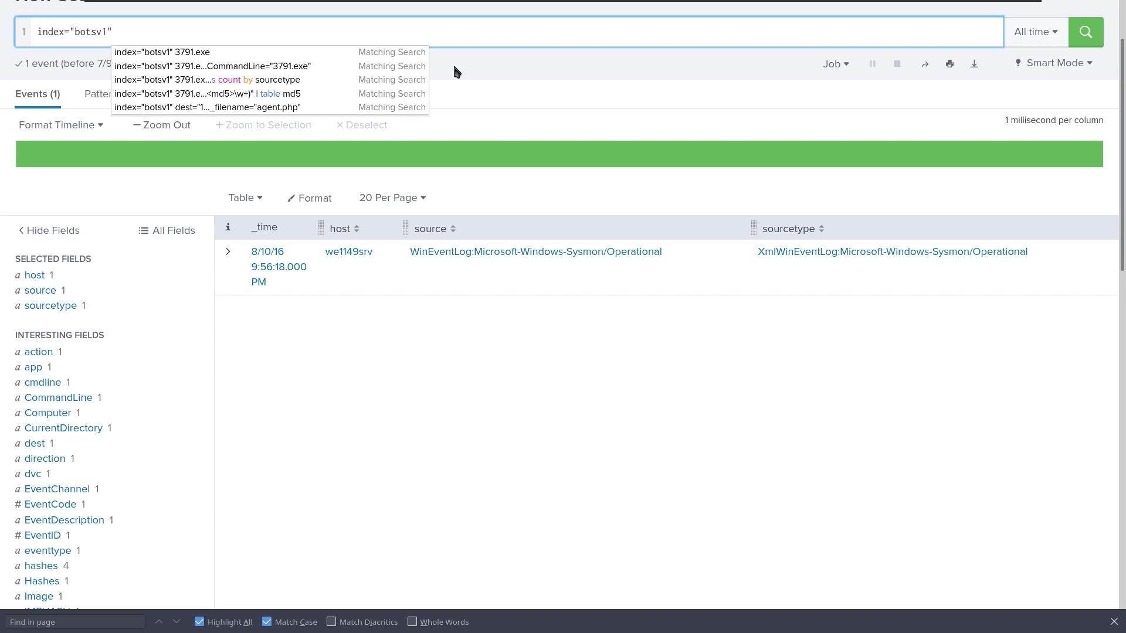
text(source)
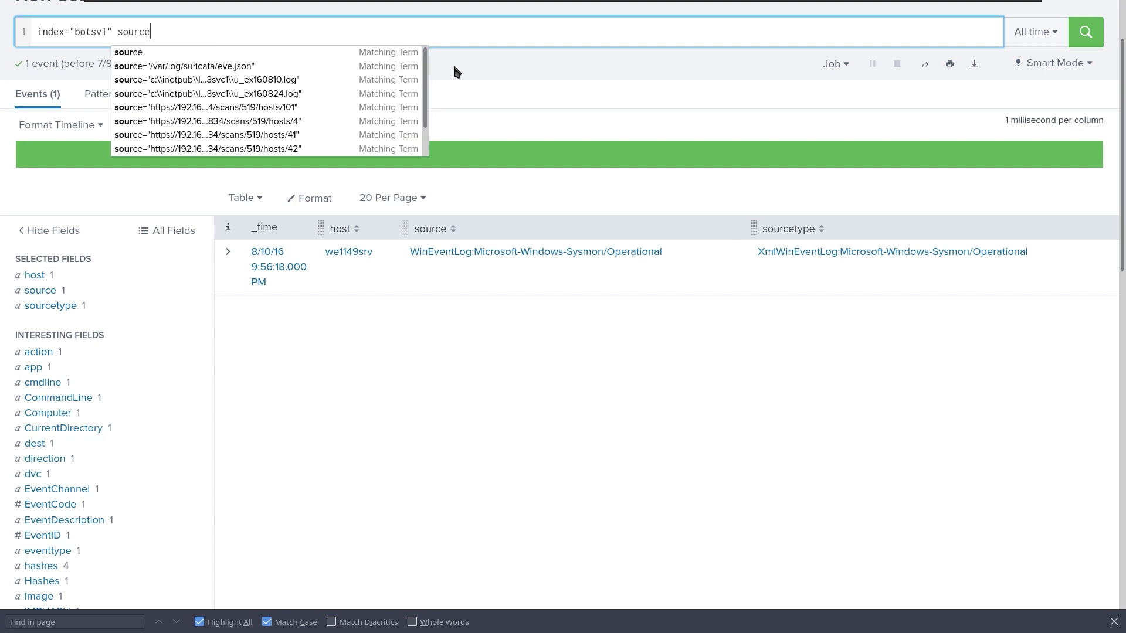
text(type=)
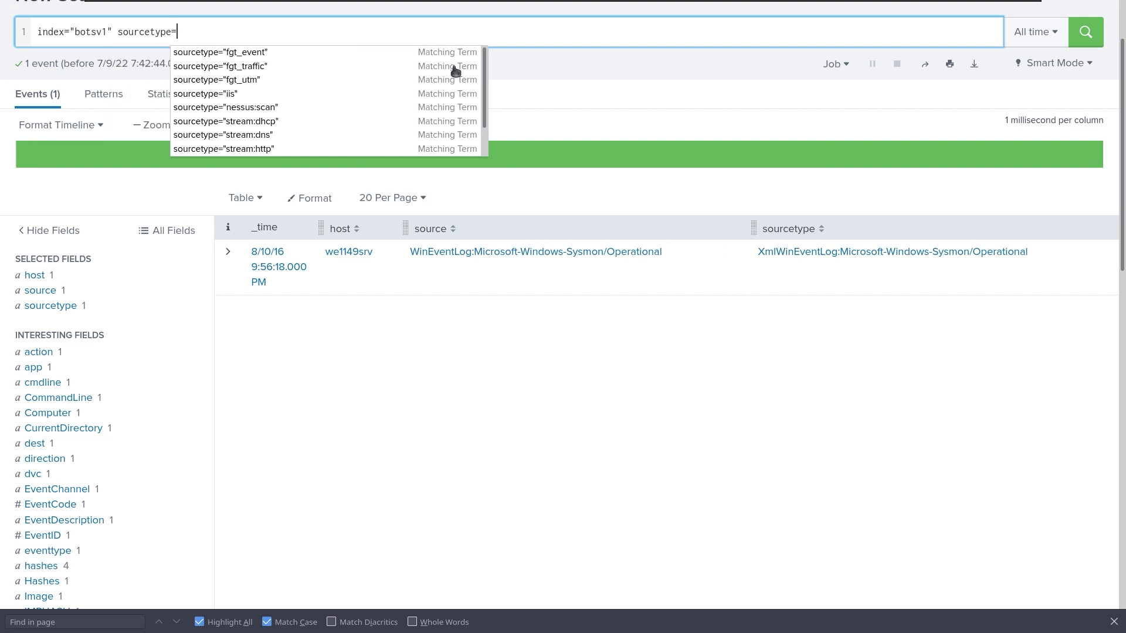
key(BackSpace)
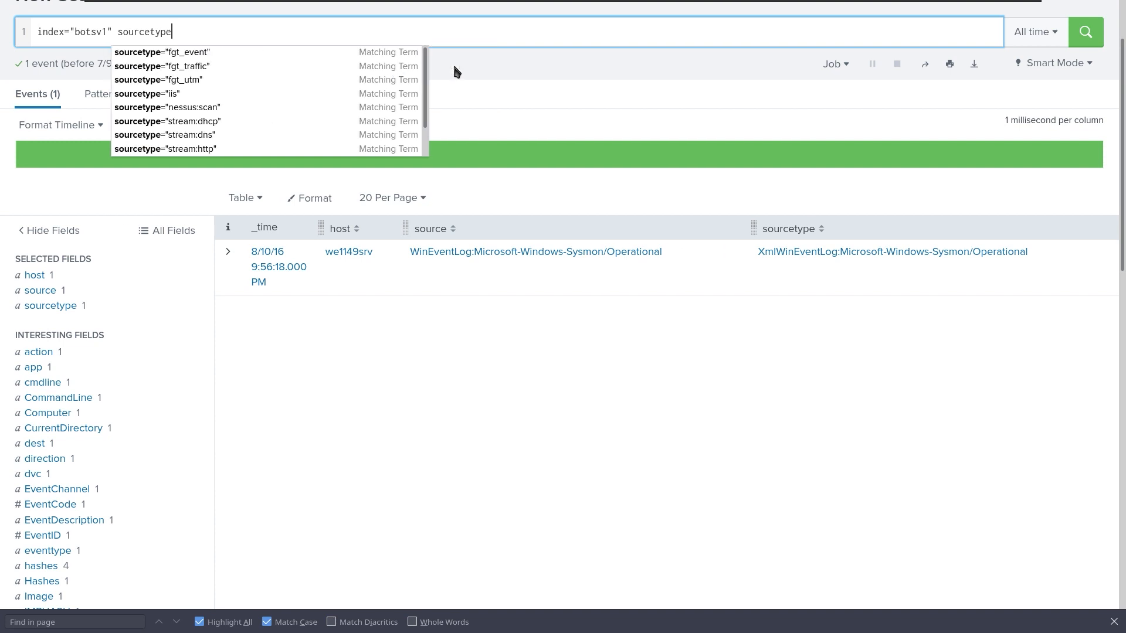
text(=")
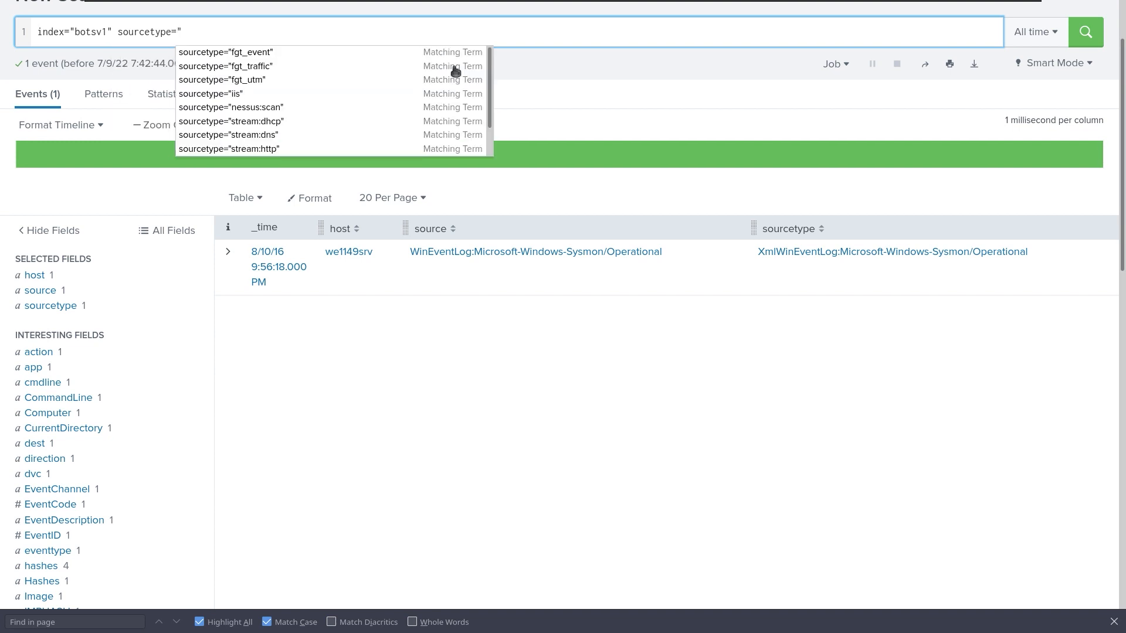
text(sur)
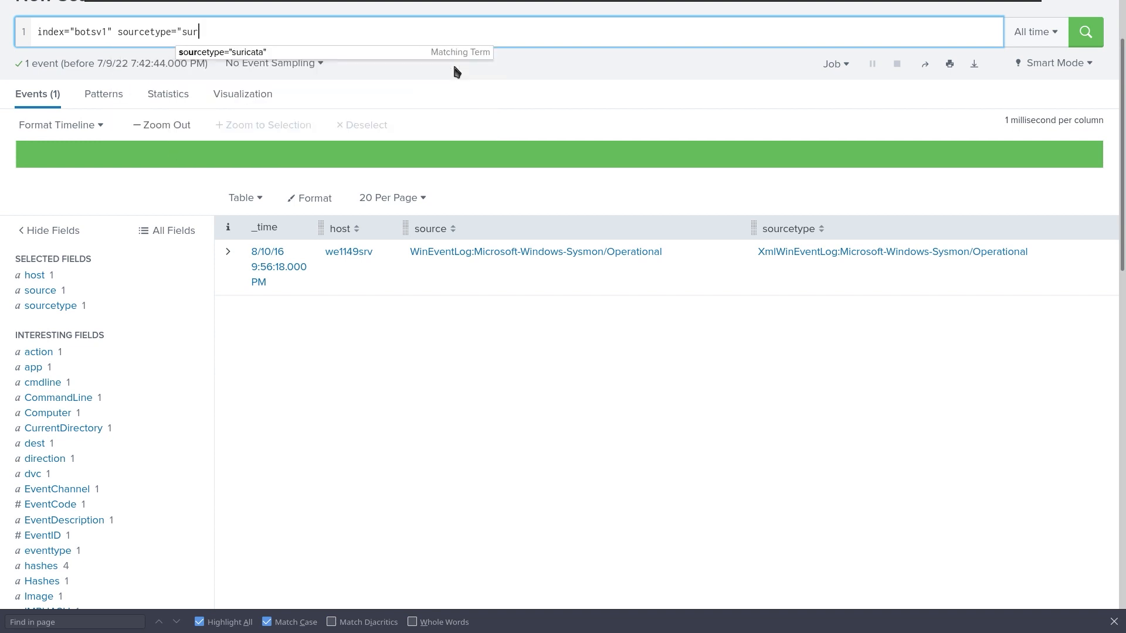
click(361, 52)
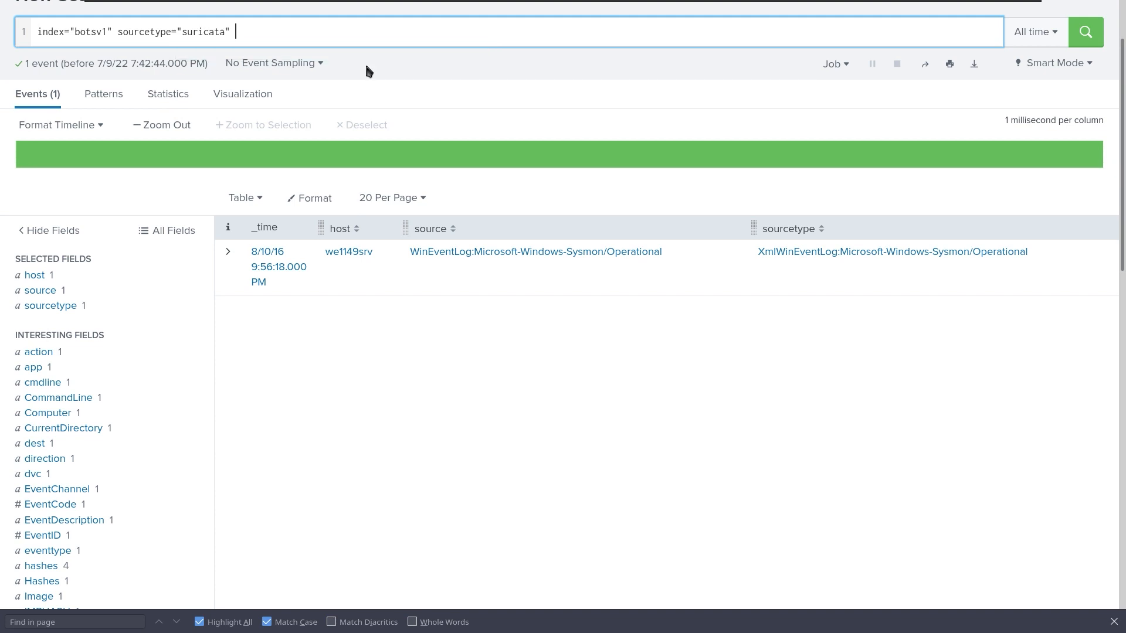
key(Return)
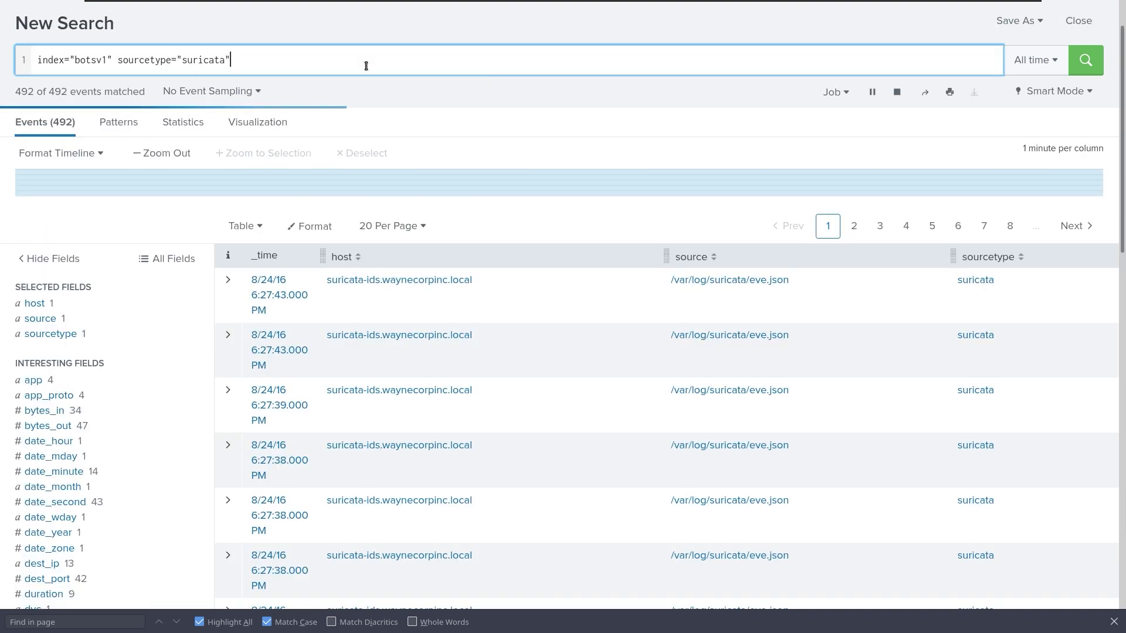
scroll(519, 338, down, 2)
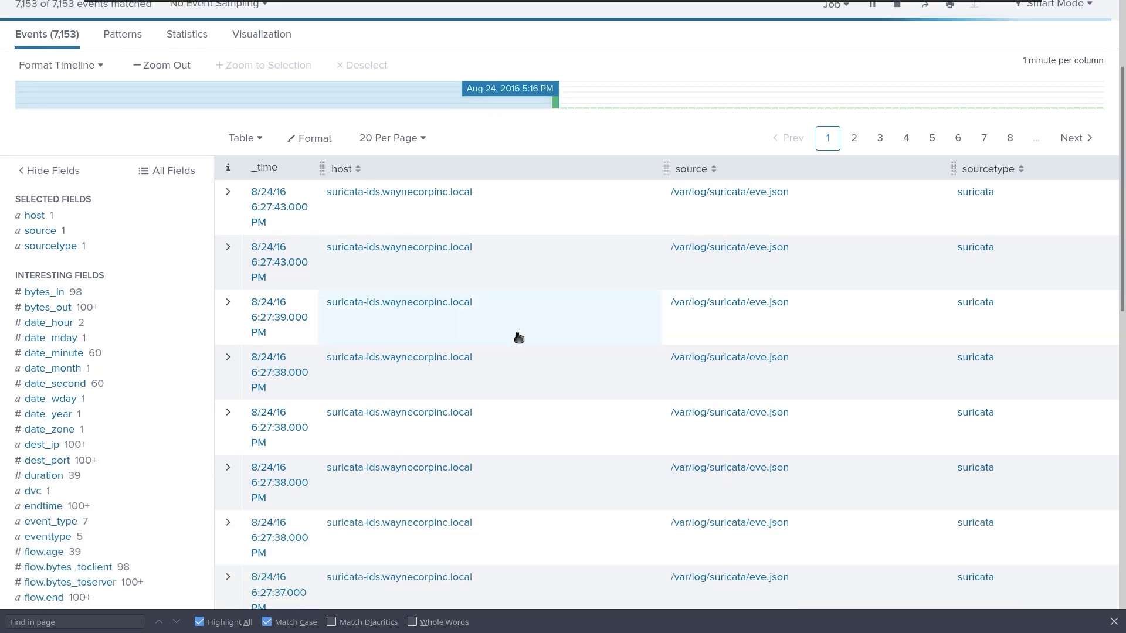
scroll(519, 338, down, 6)
scroll(484, 337, up, 10)
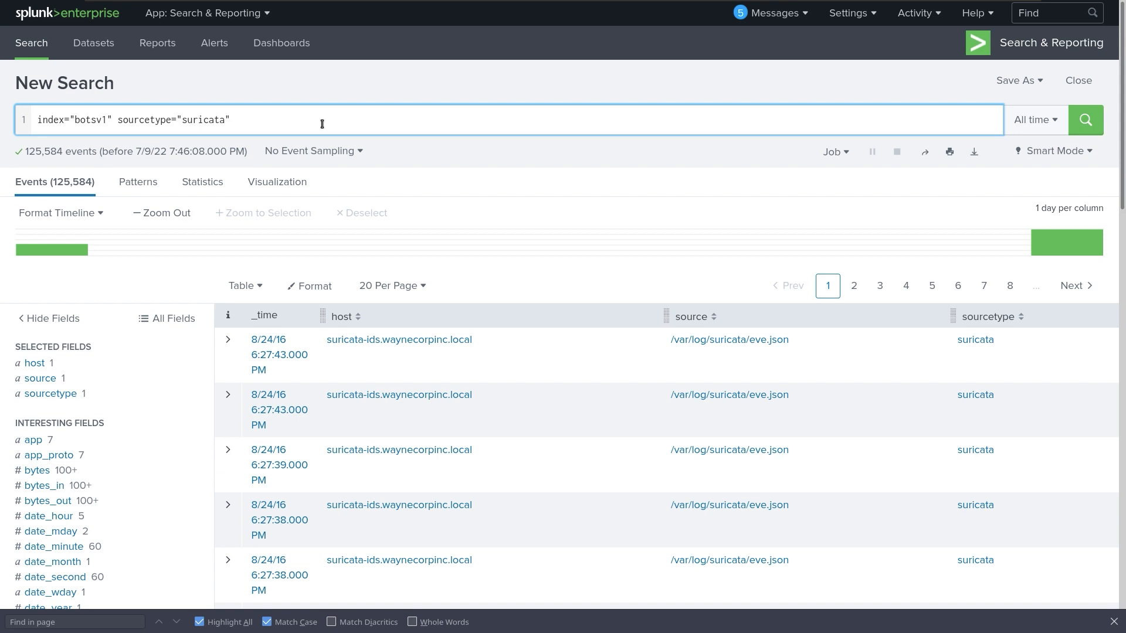
Append src_ip="192.168.250.70" to the Suricata query, correcting typos, and run it.
text(srcp)
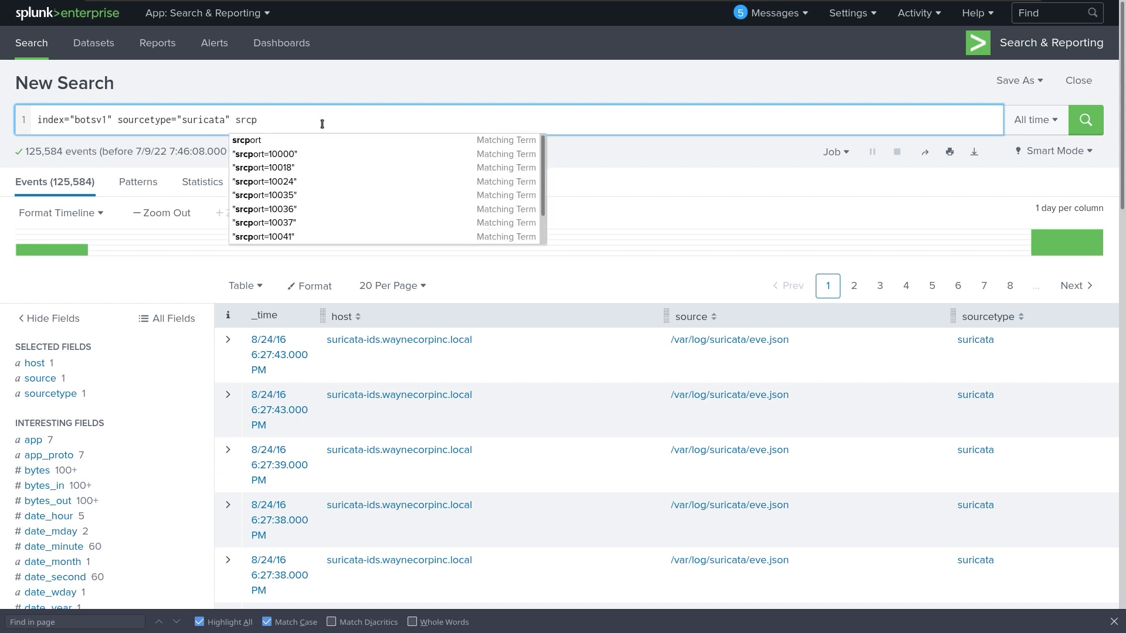
key(BackSpace)
key(BackSpace)
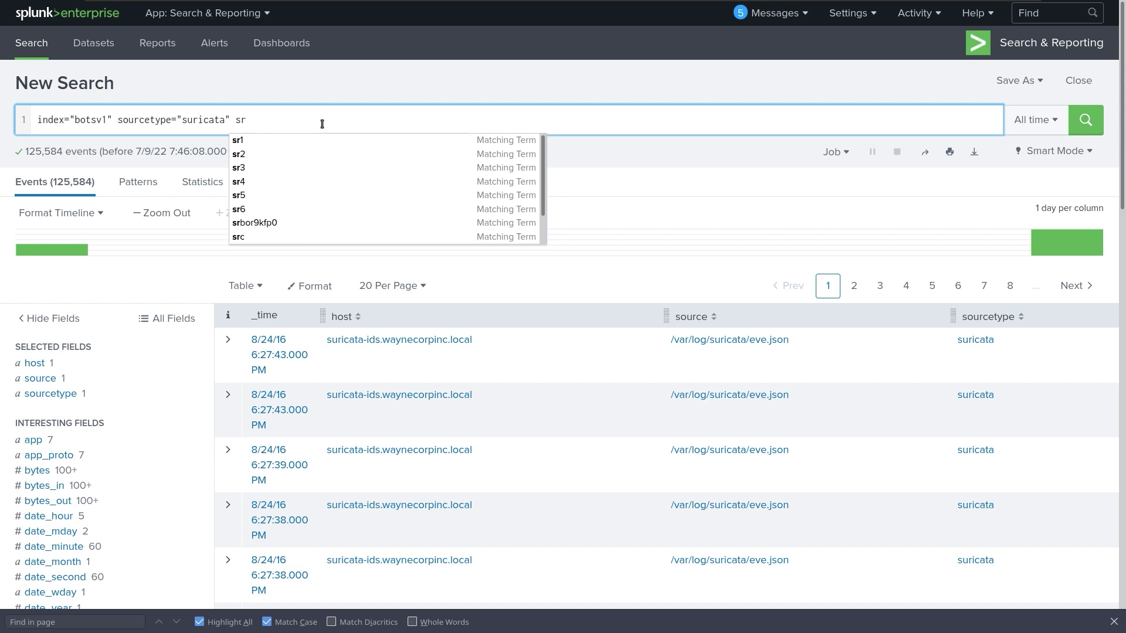
text(c_ip=)
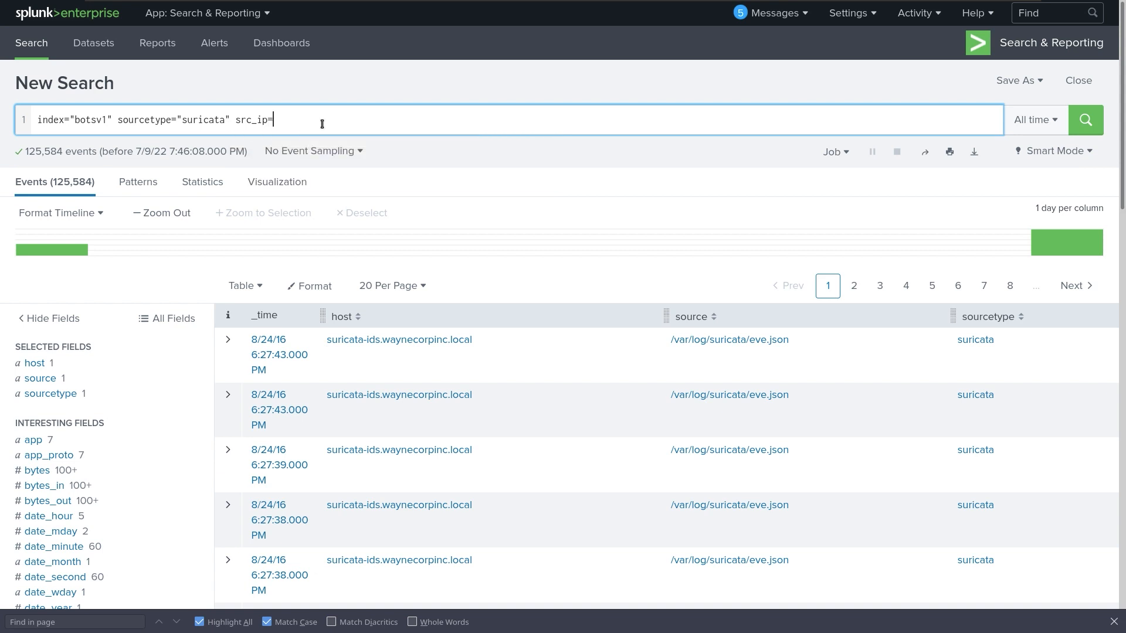
text(19.16)
key(BackSpace)
key(BackSpace)
key(BackSpace)
text(2.68)
key(BackSpace)
key(BackSpace)
text(1688)
key(BackSpace)
text(.)
text(5)
key(BackSpace)
text(250.70")
key(Left)
key(Left)
key(Left)
key(Left)
key(Left)
key(Left)
key(Left)
key(Left)
key(Left)
key(Left)
key(Left)
key(Left)
key(Left)
text(")
key(Return)
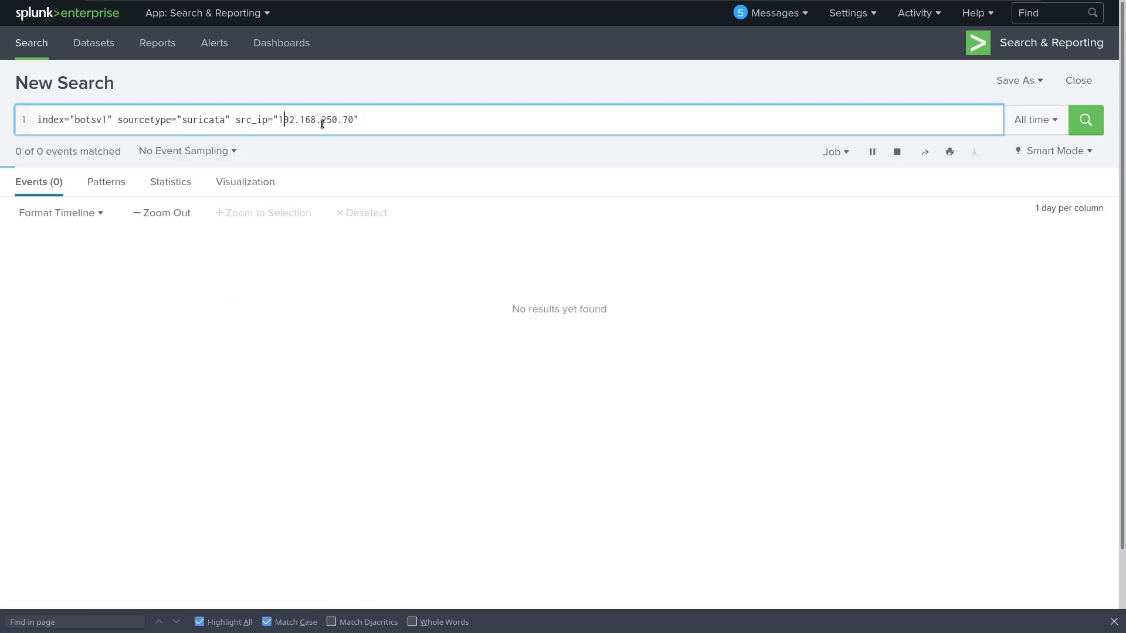
Briefly try 192.168.250.170, then rerun with 192.168.250.70 for 12,601 events.
key(Right)
key(Right)
key(Right)
key(Right)
key(Right)
key(Right)
key(Right)
key(Right)
key(Right)
key(Right)
key(Right)
key(Right)
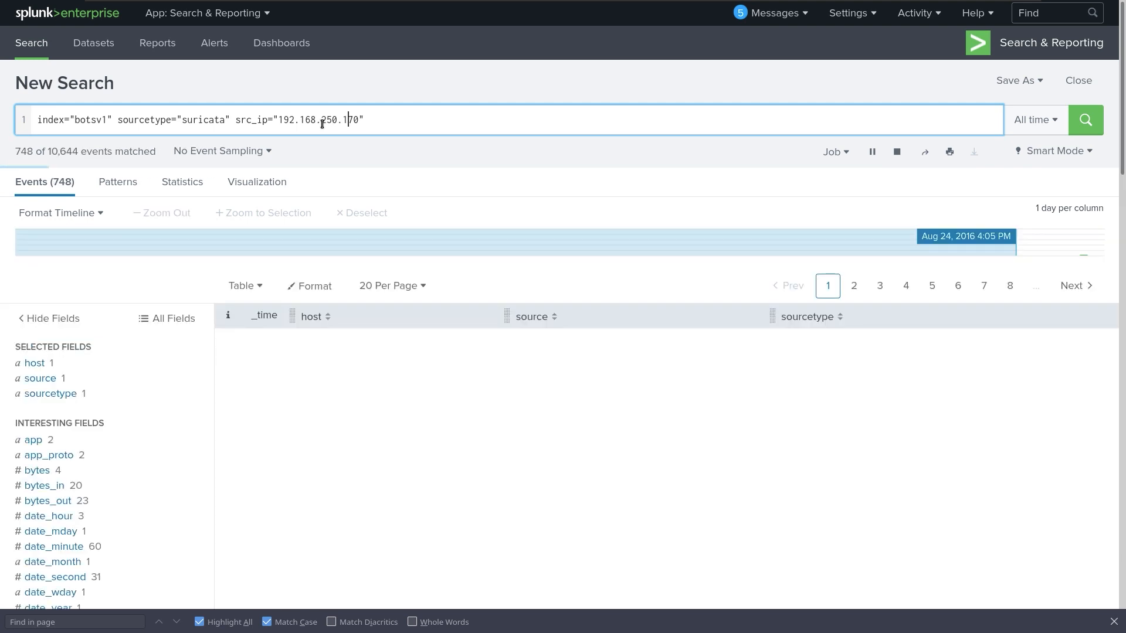
text(1)
key(Return)
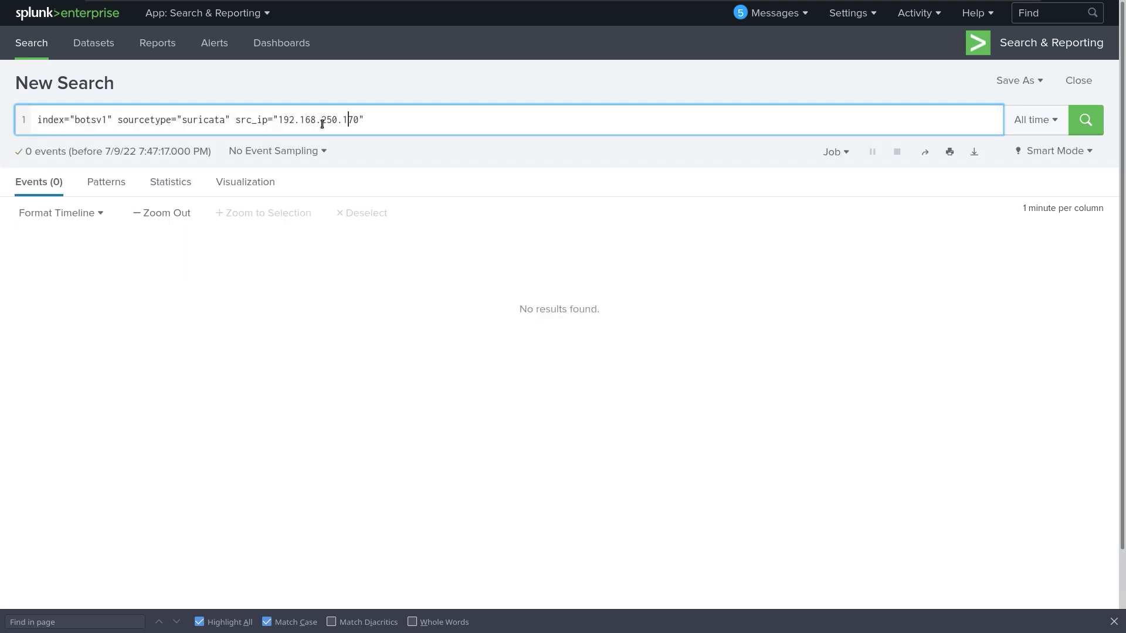
key(BackSpace)
key(Return)
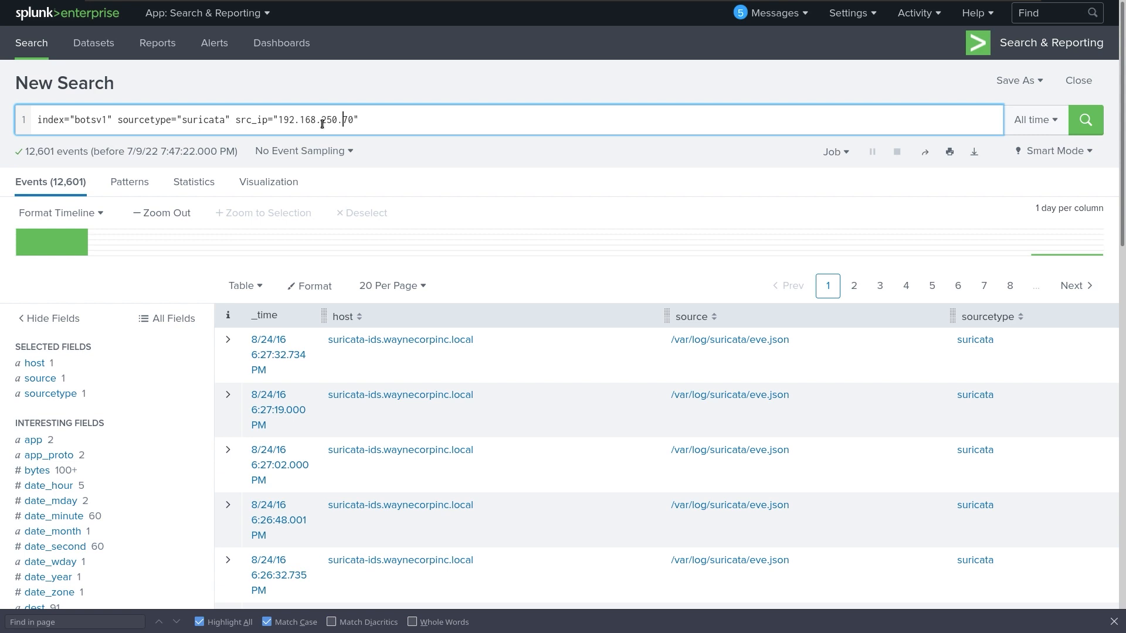
key(Right)
key(Right)
key(Right)
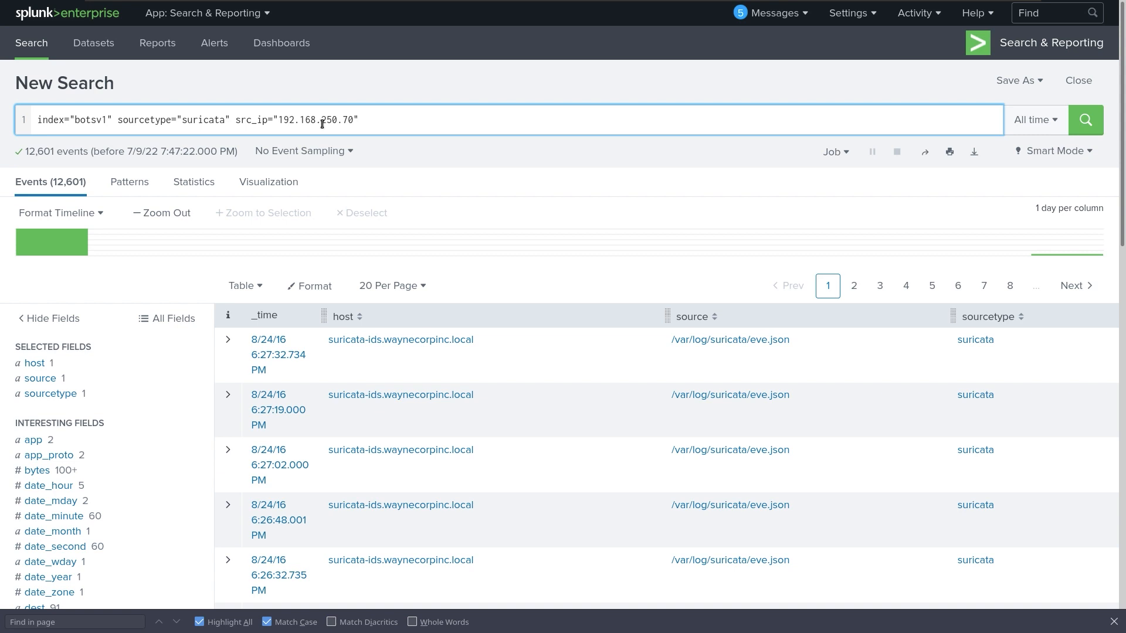
Add dest_ip="23.22.63.114" to the Suricata search, narrowing it to 1,294 events.
text(de)
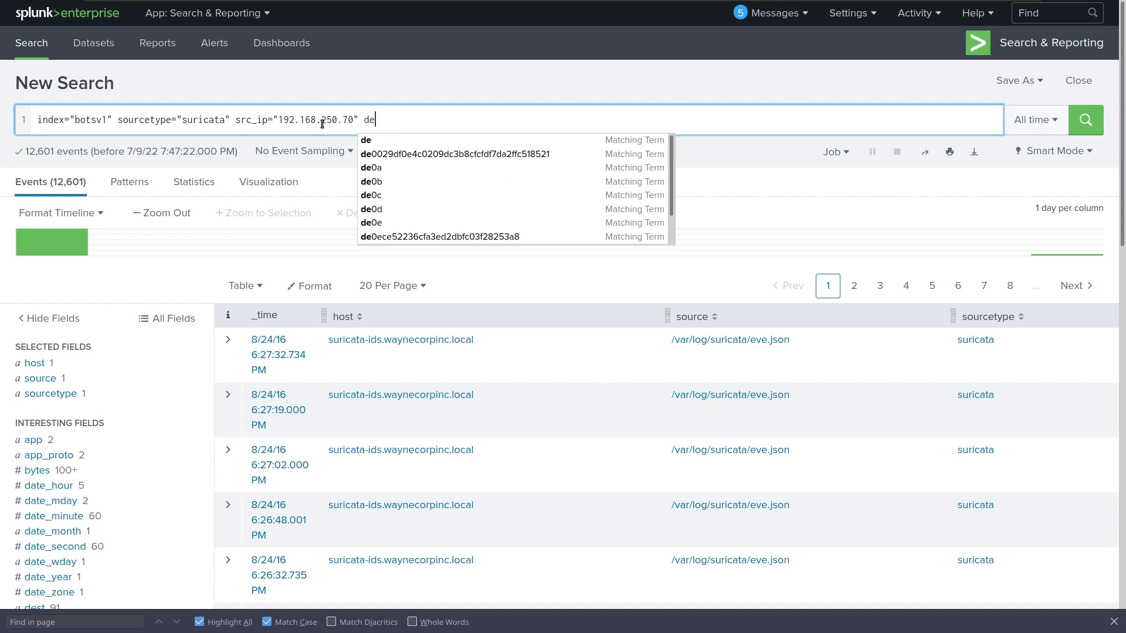
text(st_i)
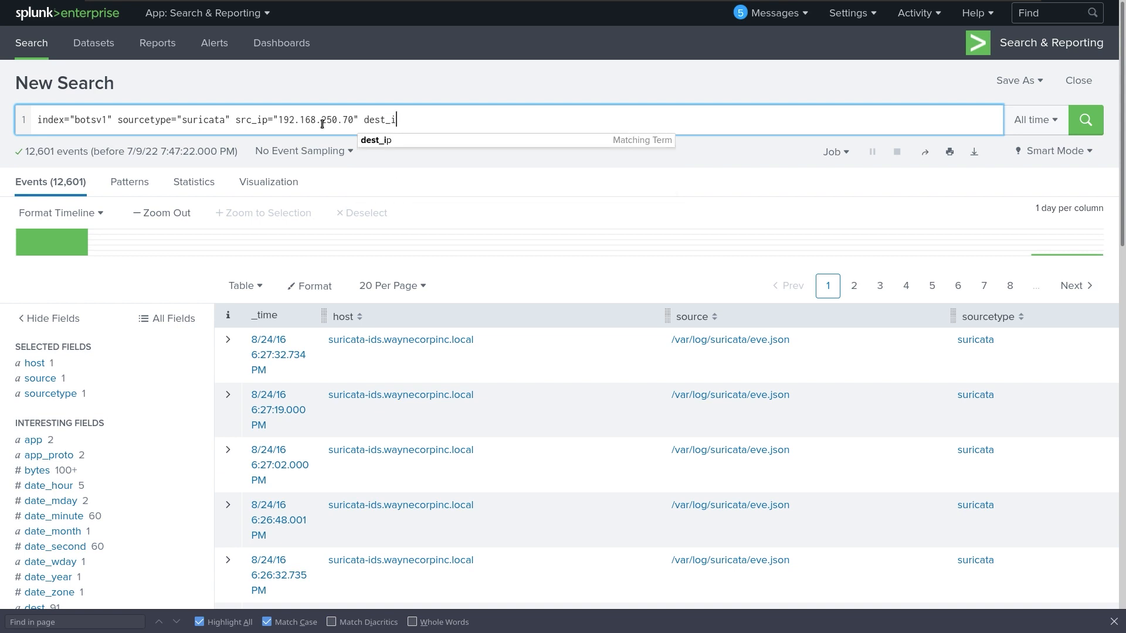
text(p)
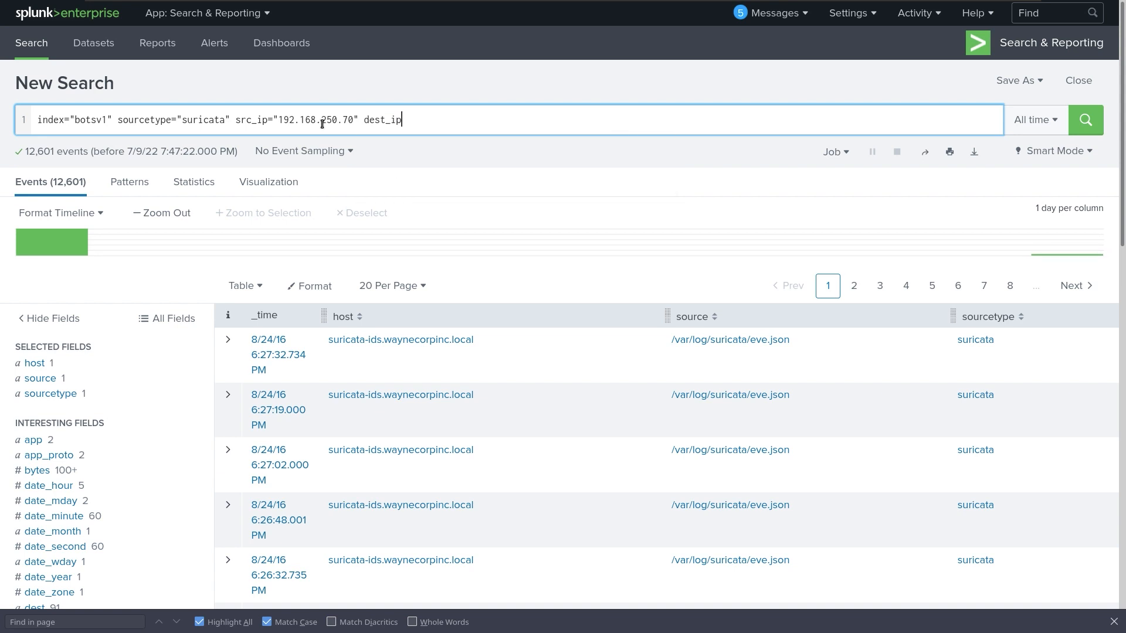
text(="23.22.63.114")
key(Return)
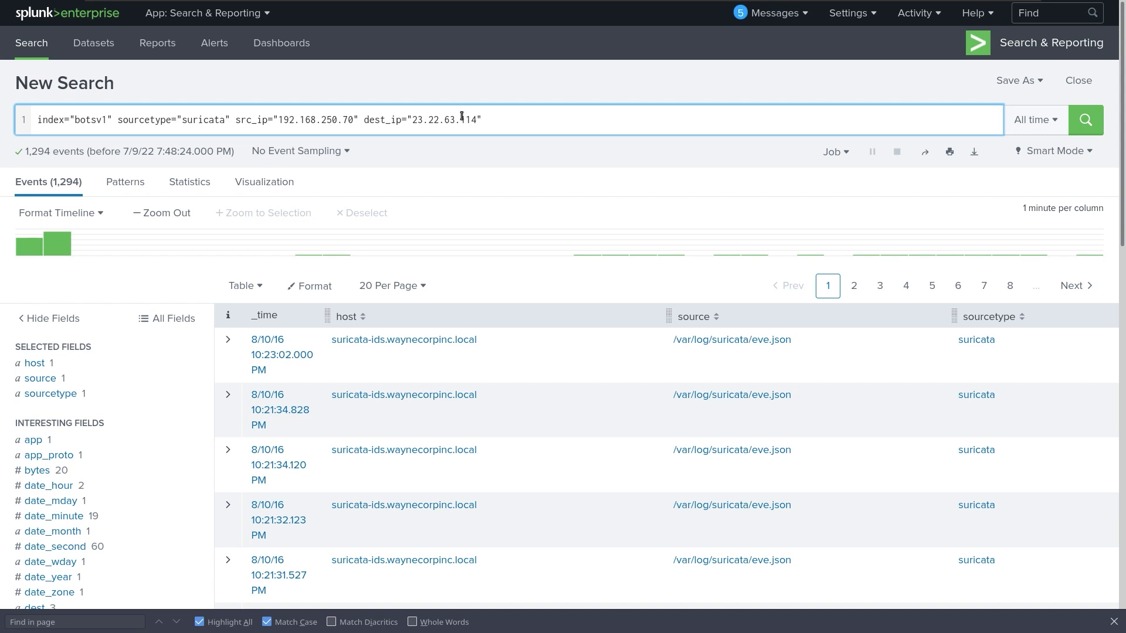
Pipe the search into stats count by http.http_method, http.hostname, http.url.
key(shift+Return)
text(| )
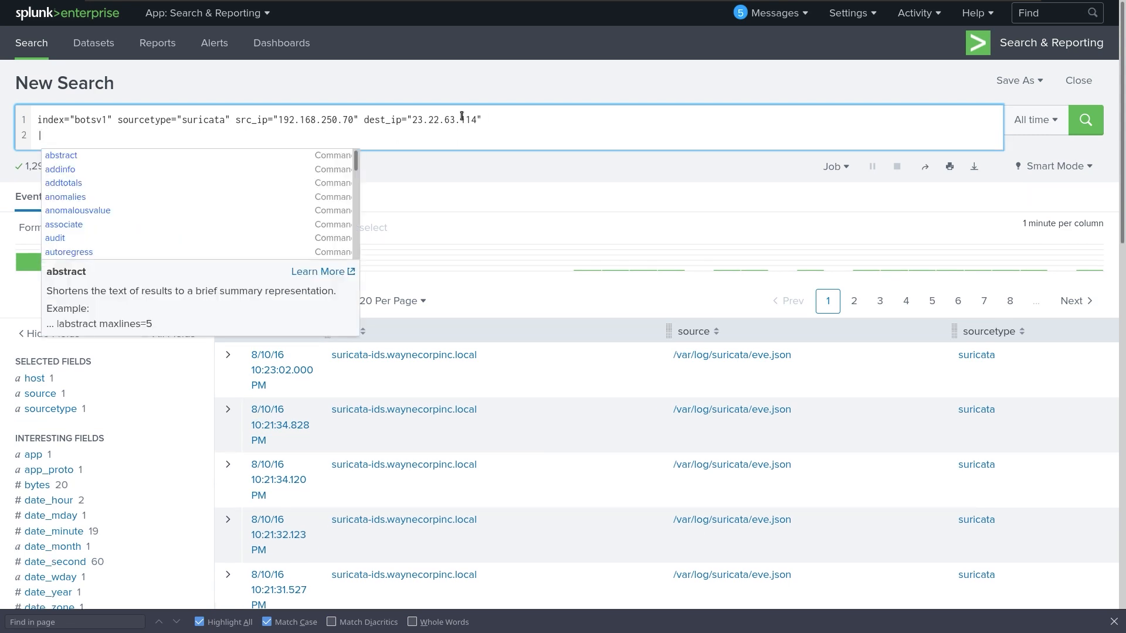
text(stats co)
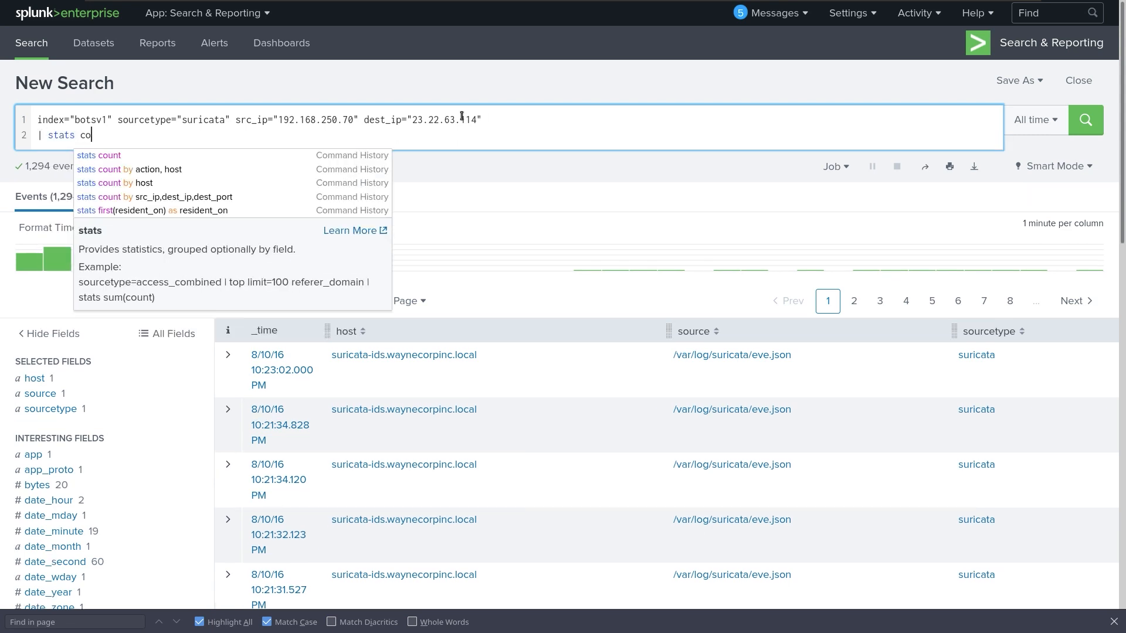
text(unt by)
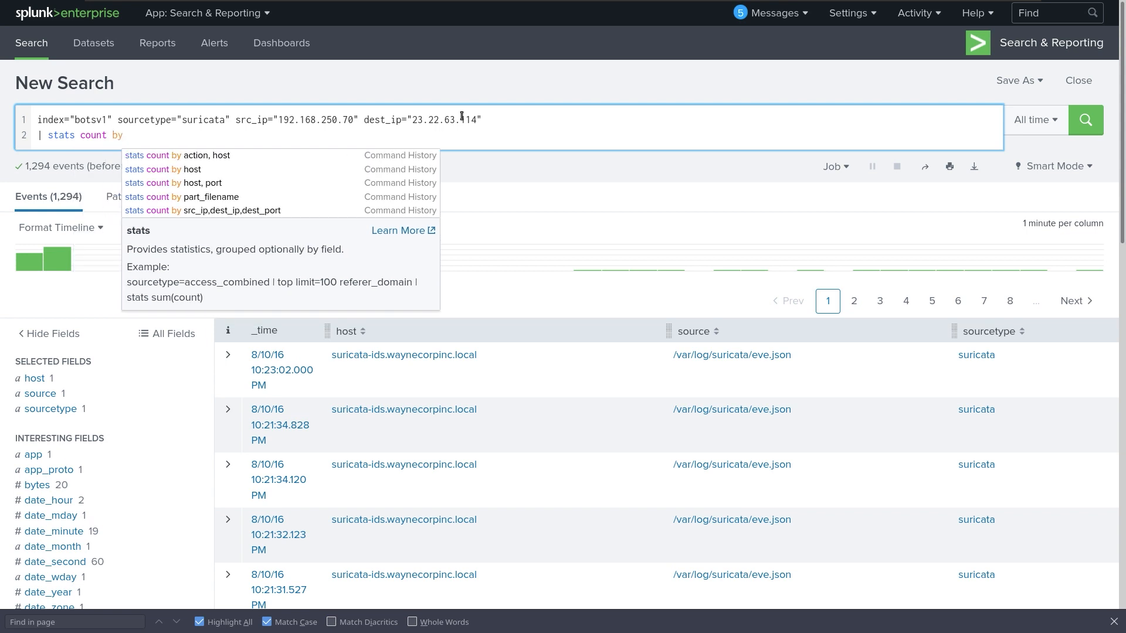
text( ht)
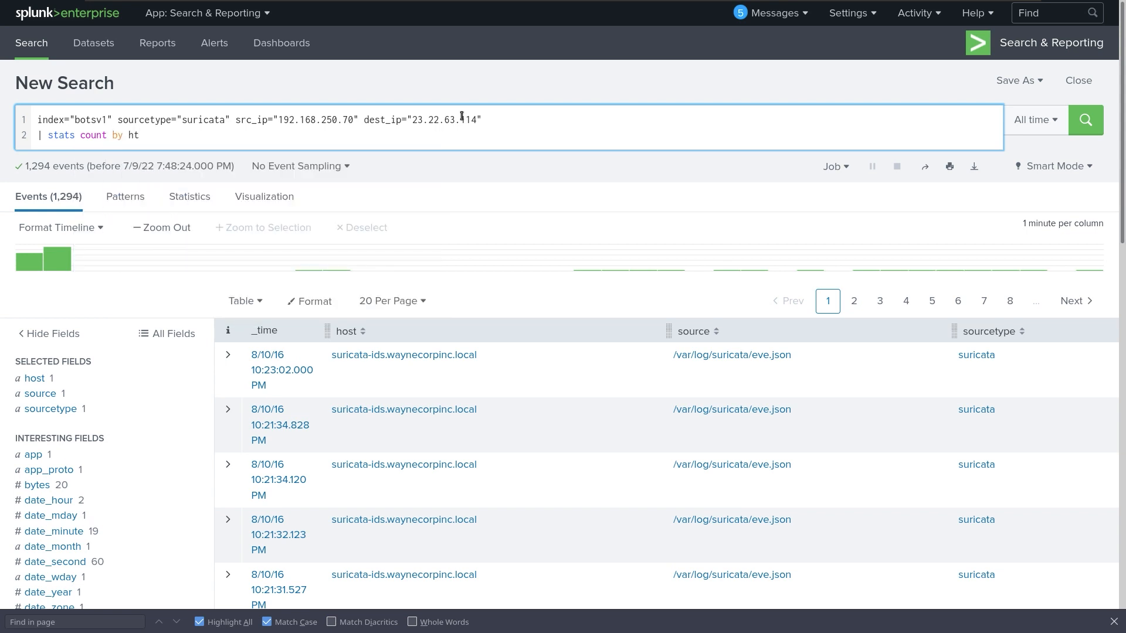
text(tp)
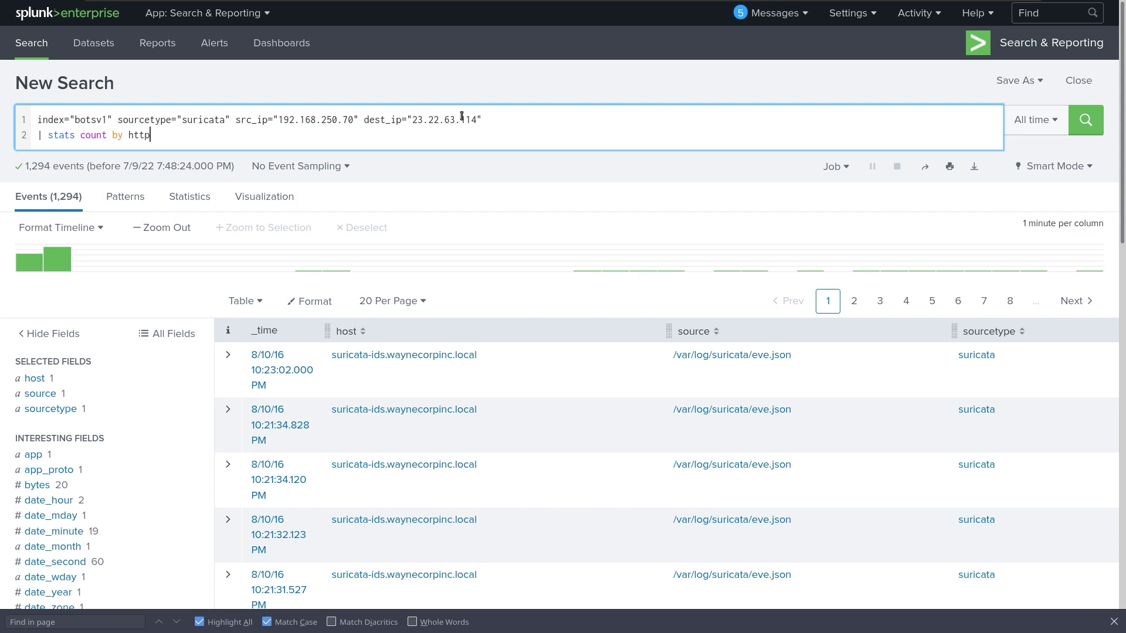
text(.h)
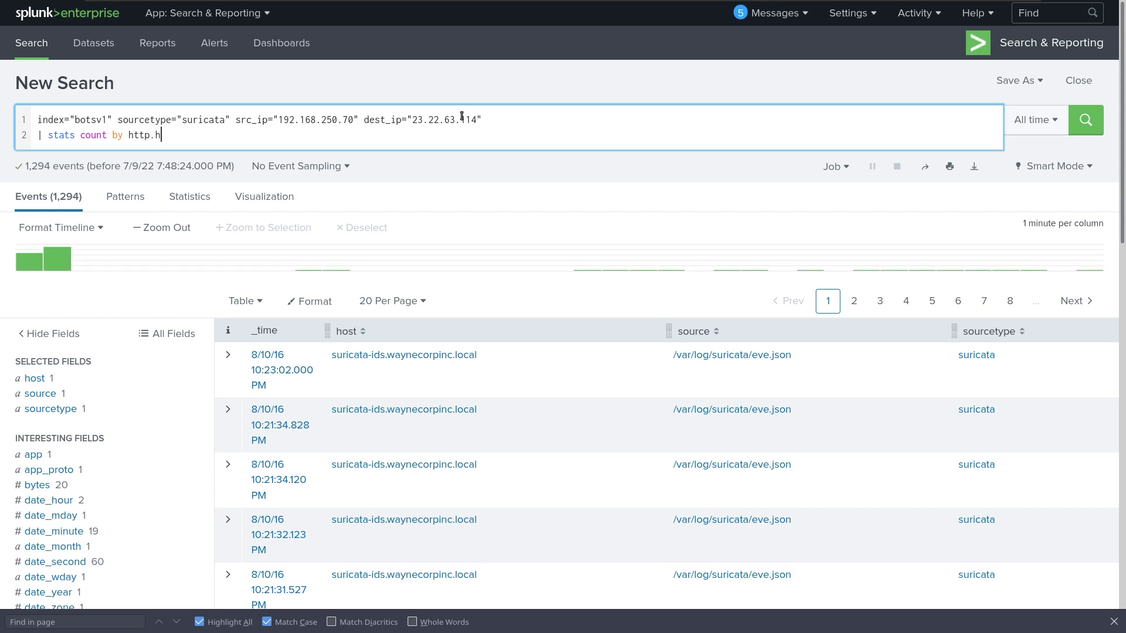
text(ttp)
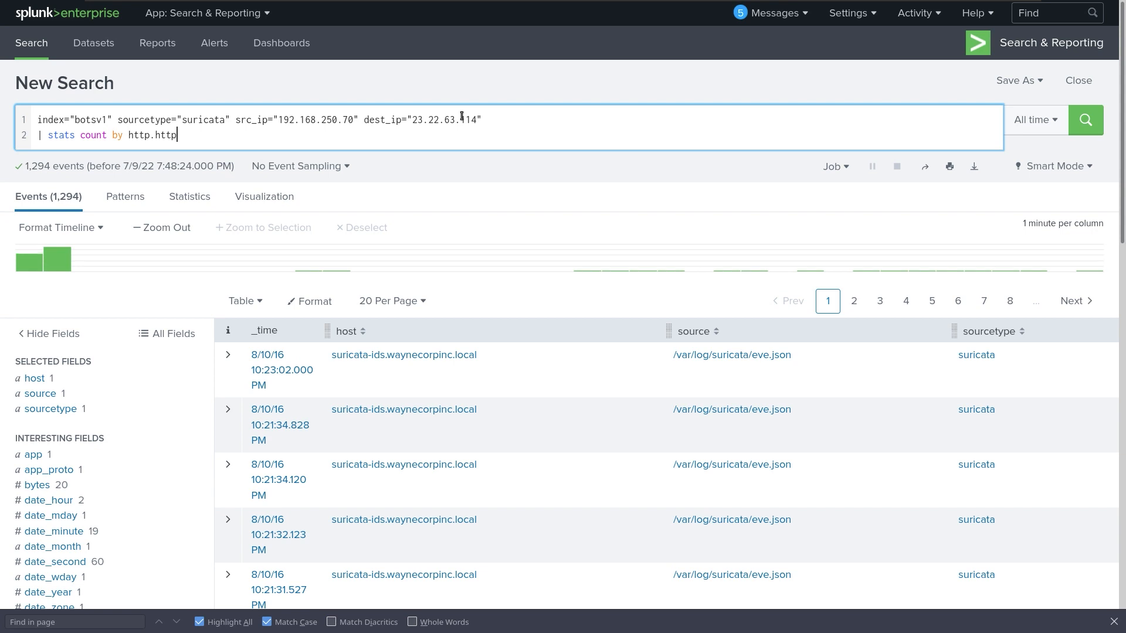
text(_me)
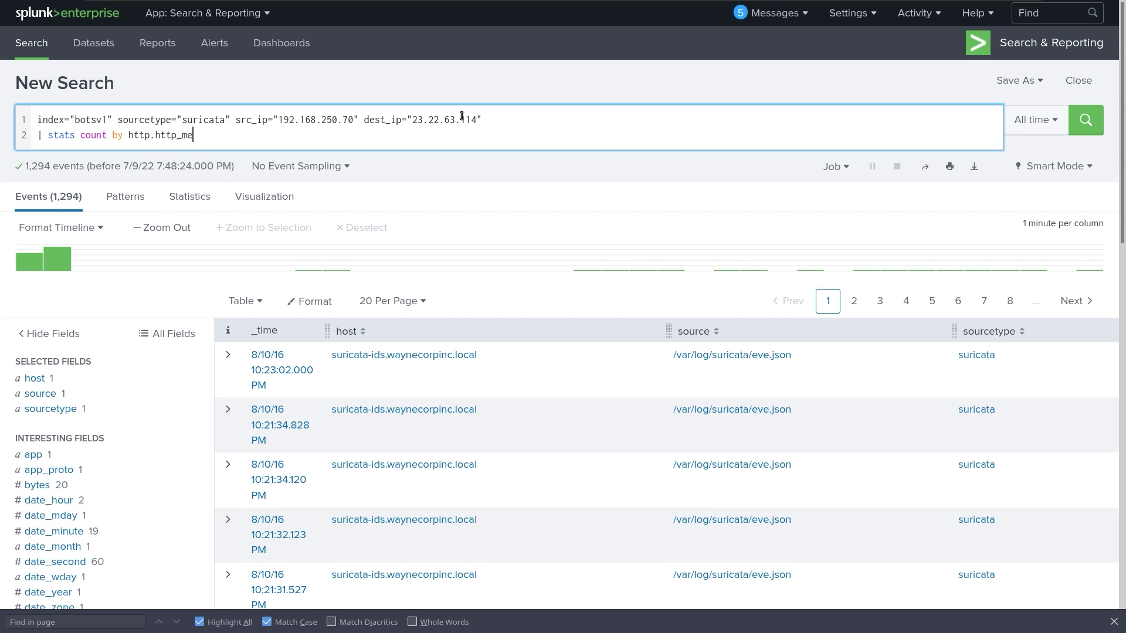
text(thod)
text(,)
text(http.hostname, http.url)
key(Return)
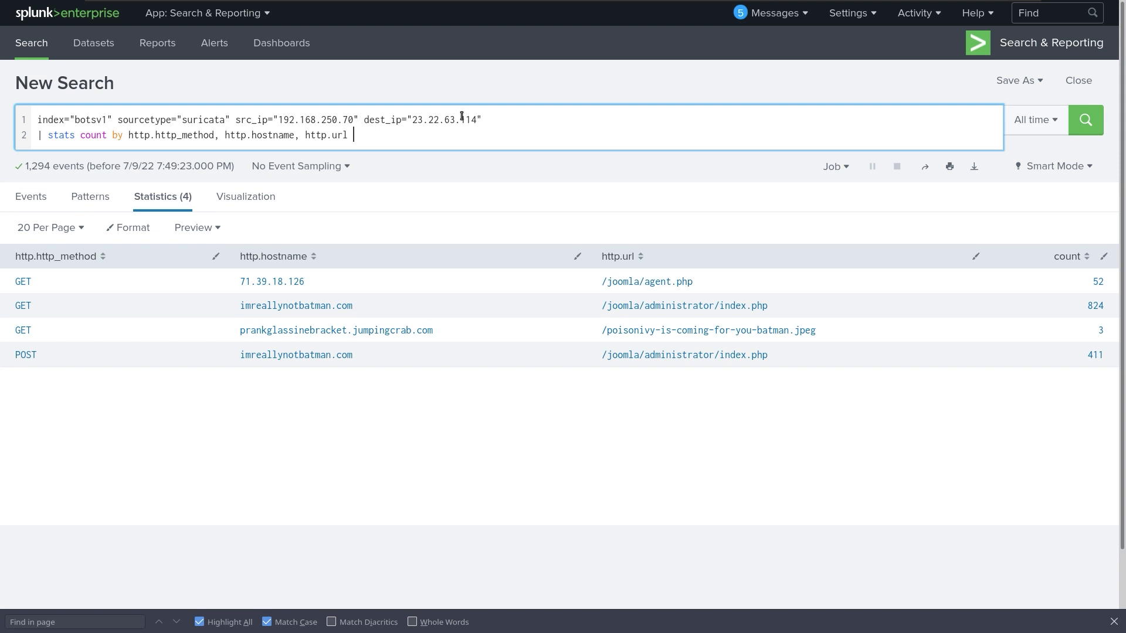
Add a '| sort count' line to order the request counts.
text(| )
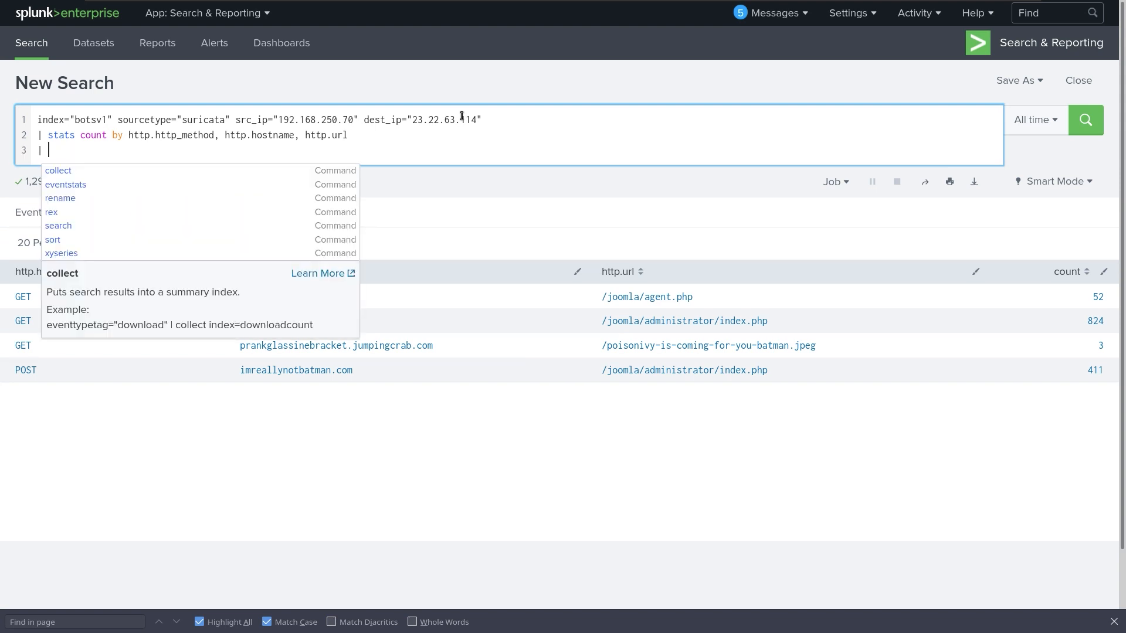
text(sort)
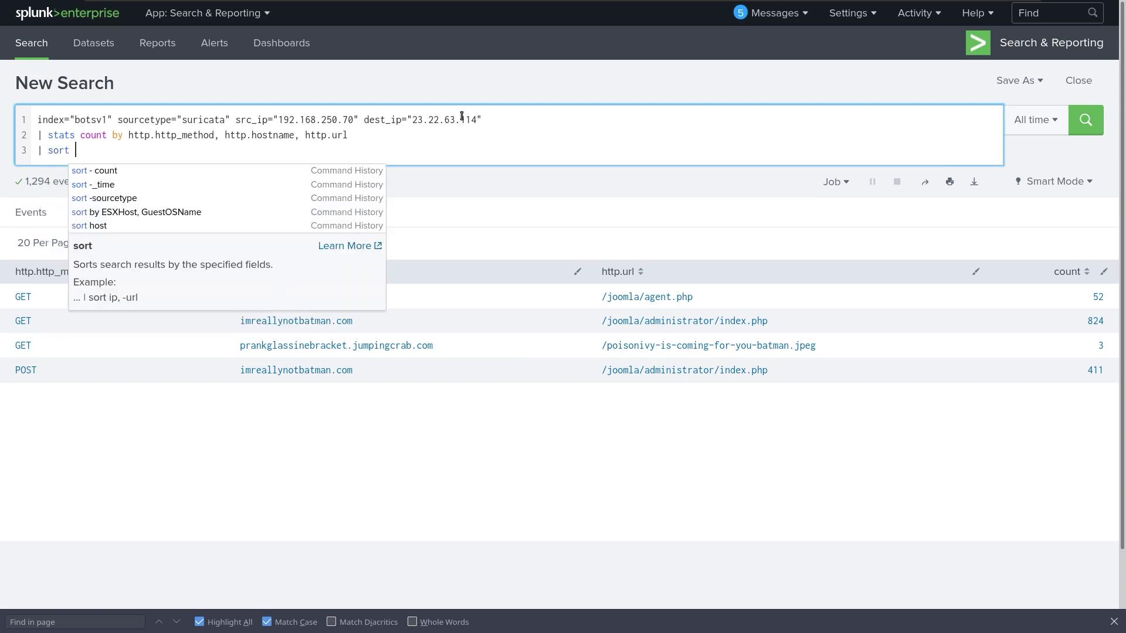
text( -cp)
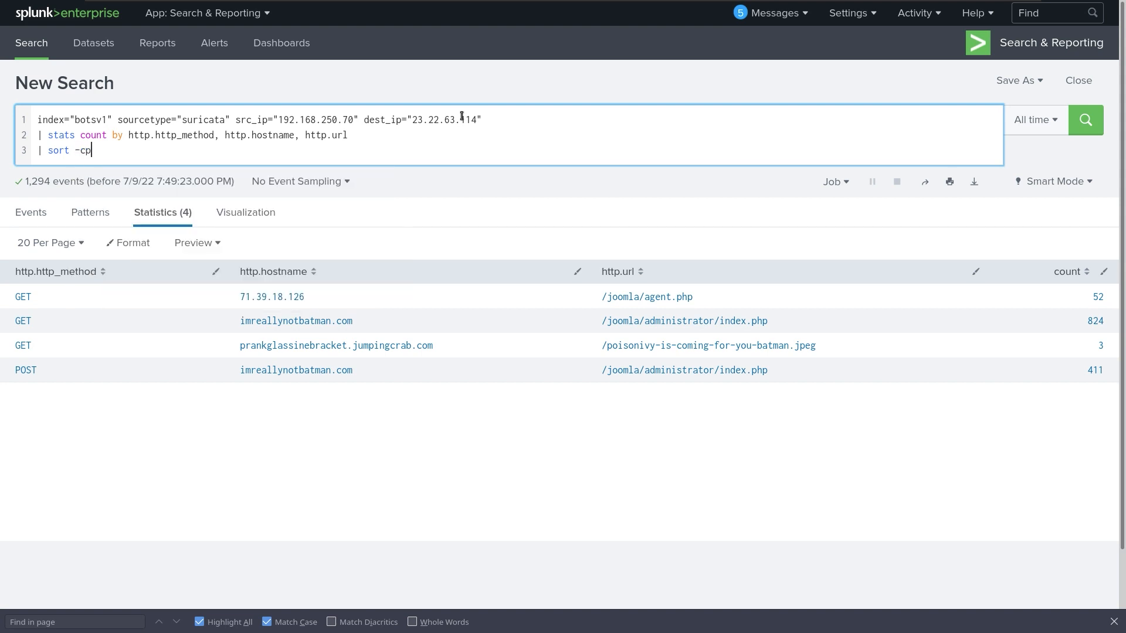
key(BackSpace)
key(BackSpace)
text(count)
key(Return)
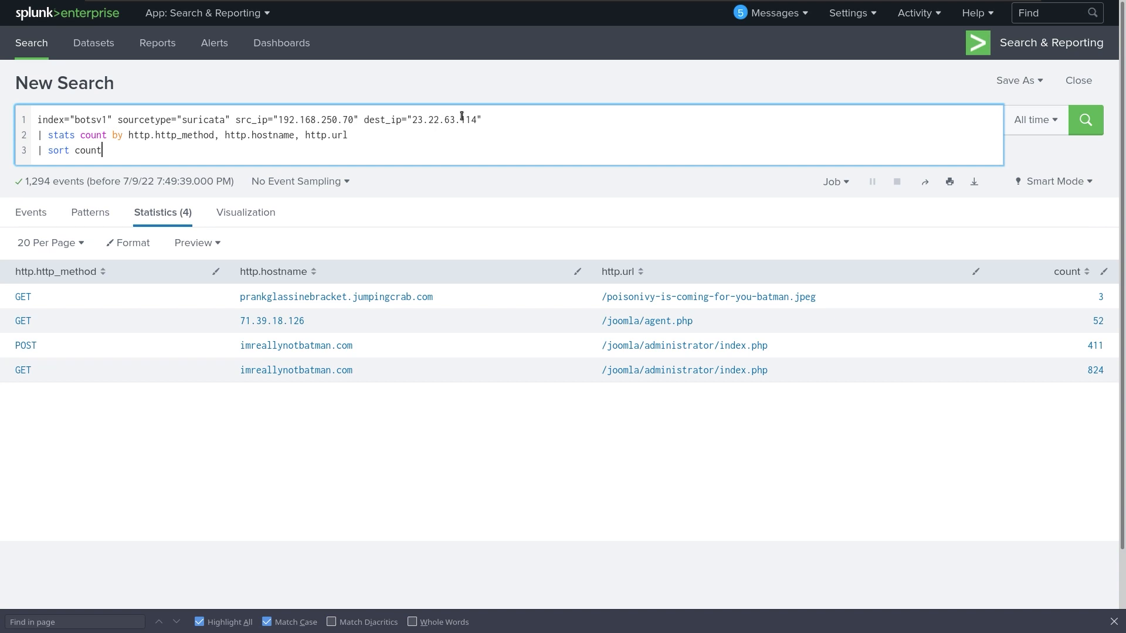
Change the sort line to 'sort -count' so the highest counts come first.
key(Left)
key(Left)
key(Left)
key(Left)
key(Left)
text(-)
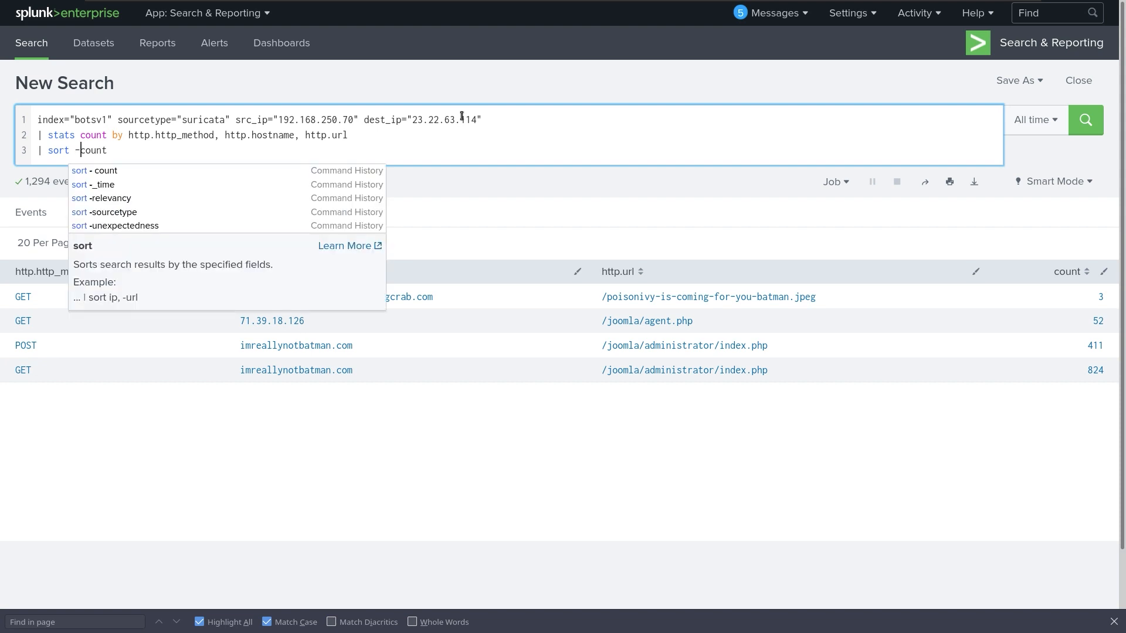
key(Return)
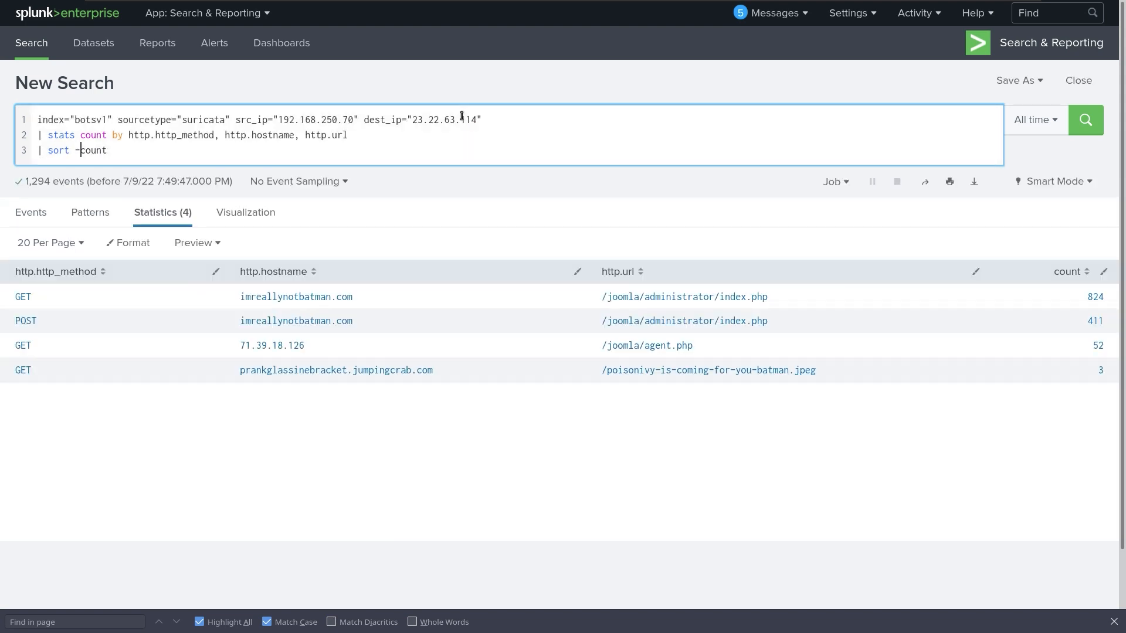
key(BackSpace)
key(Return)
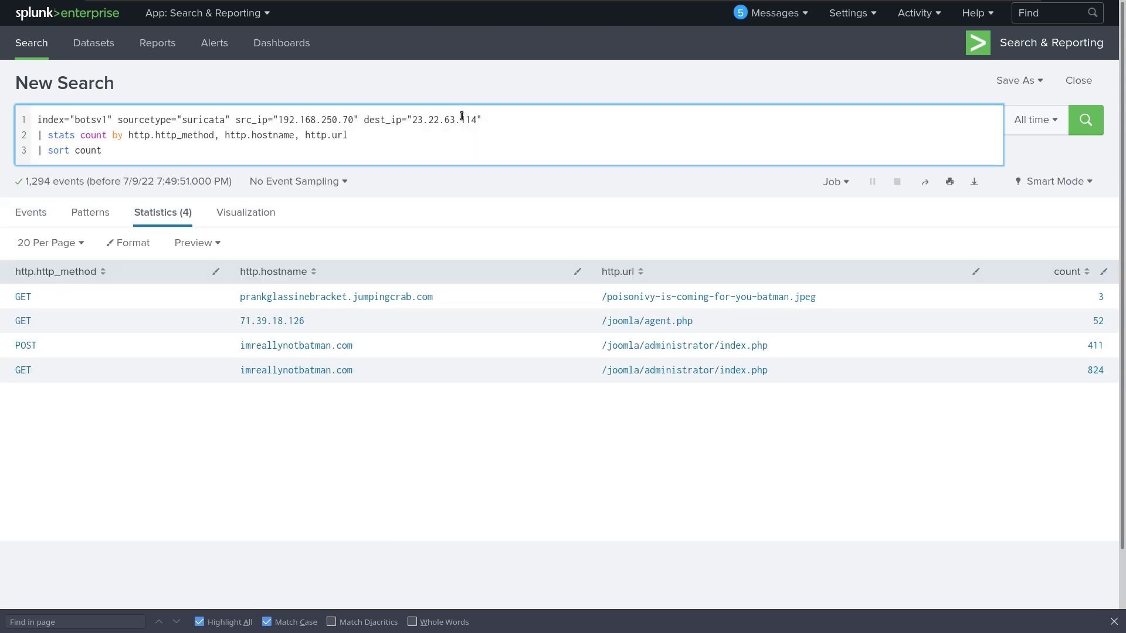
click(462, 120)
key(F11)
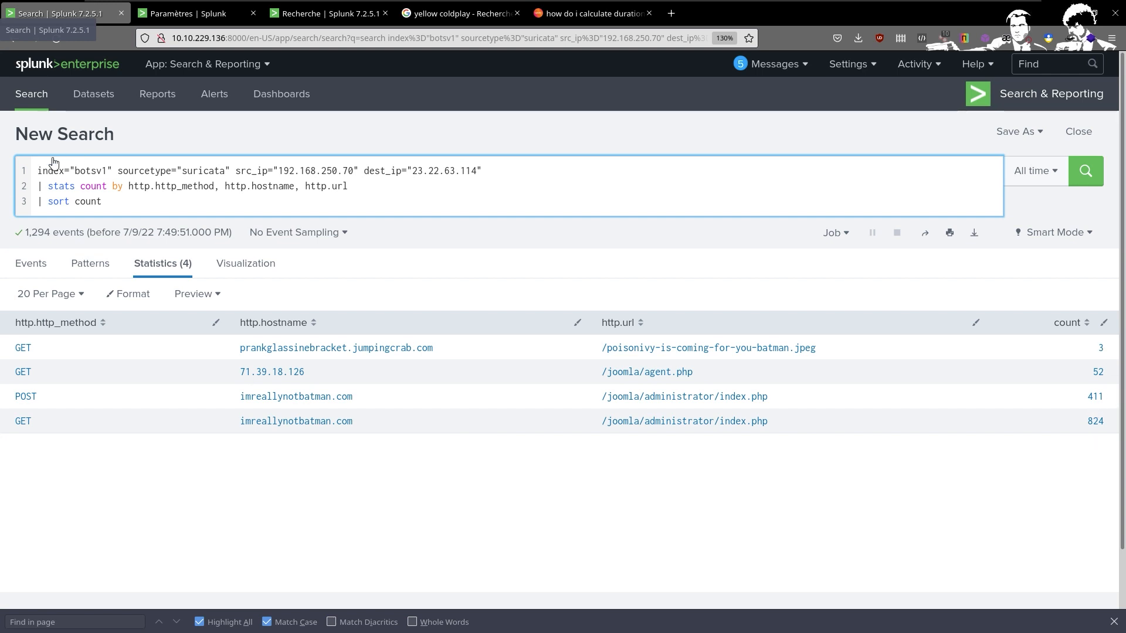
key(F11)
click(78, 206)
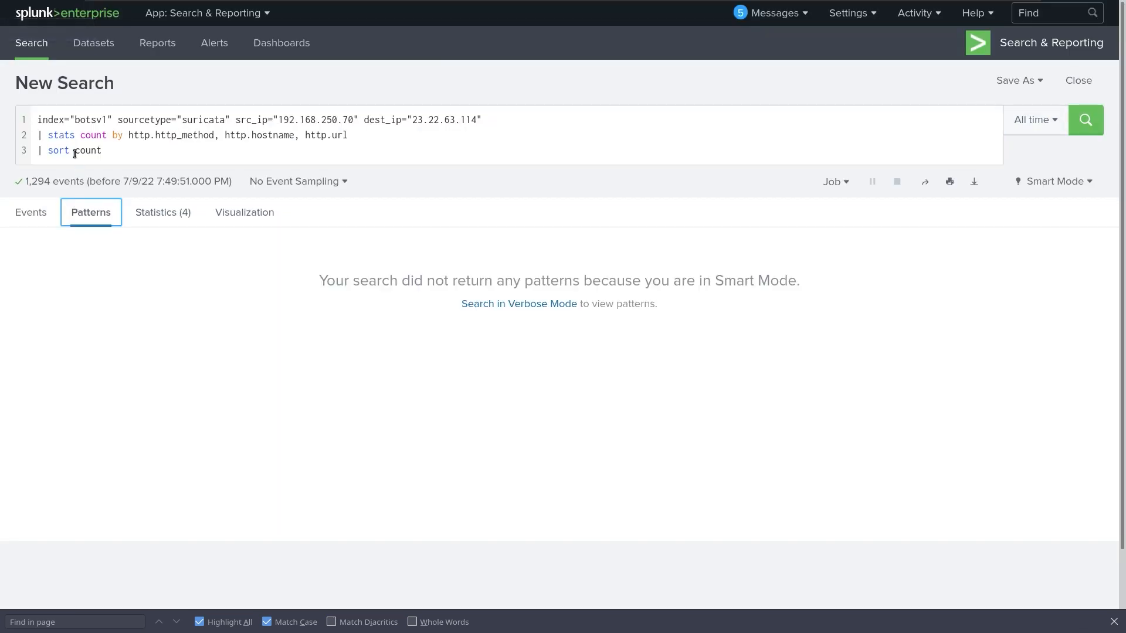
text(-)
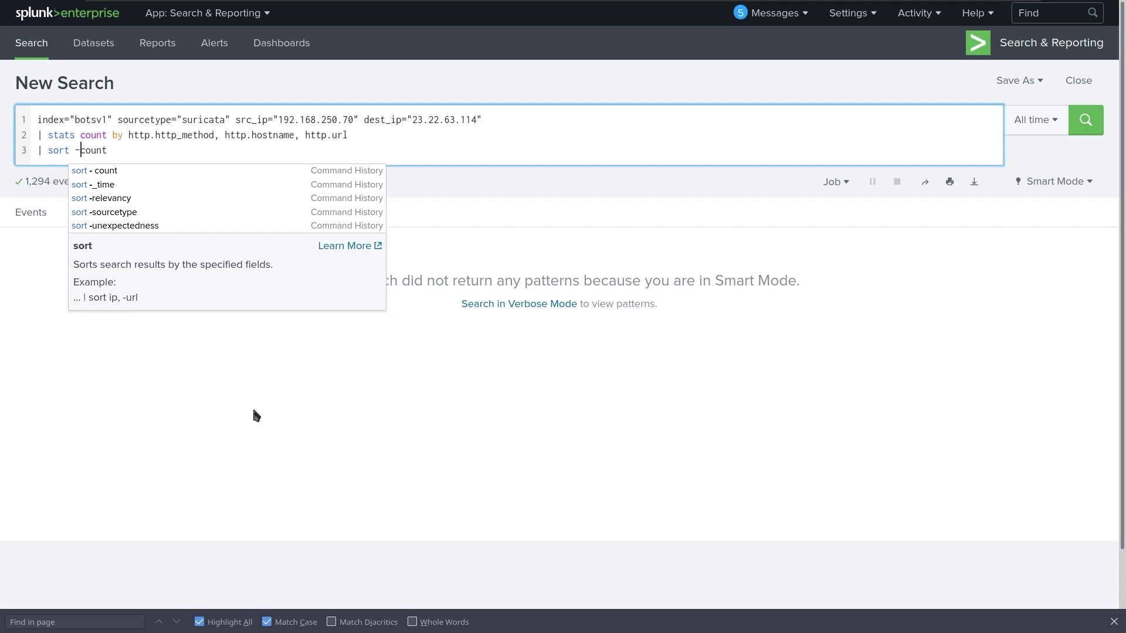
key(Return)
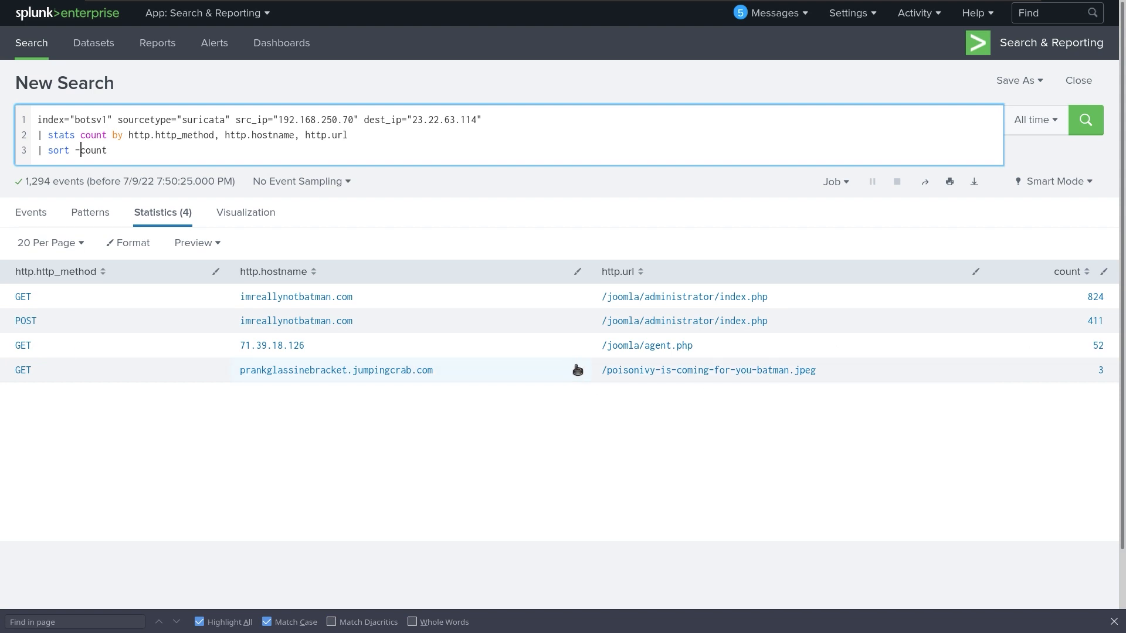
Drill into /poisonivy-is-coming-for-you-batman.jpeg to view its 3 events and select the file name.
click(697, 371)
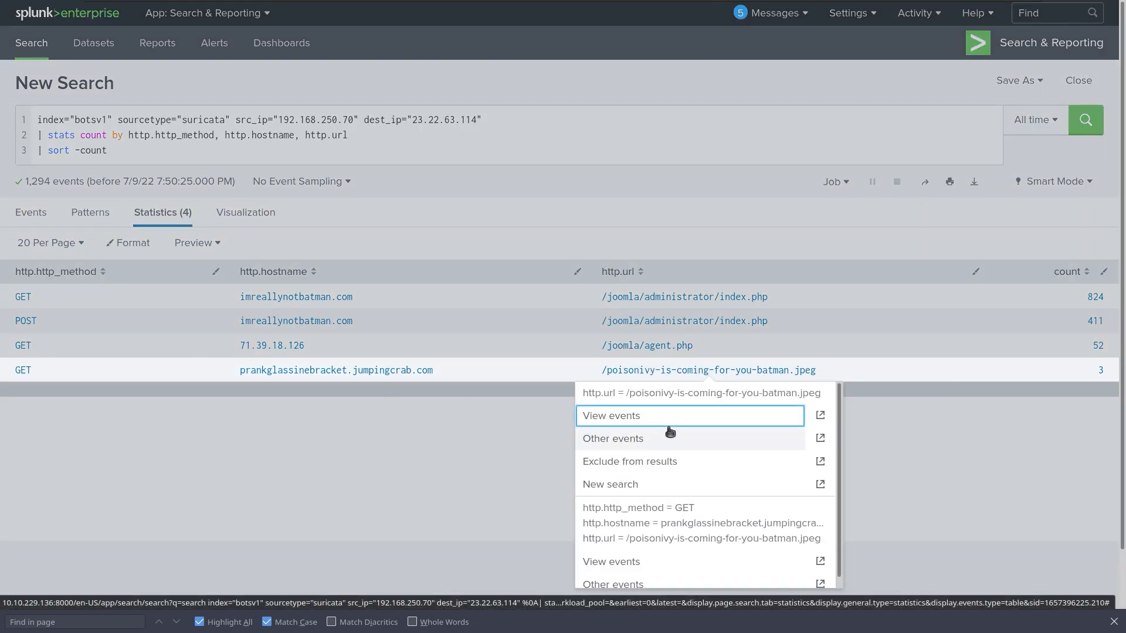
click(652, 416)
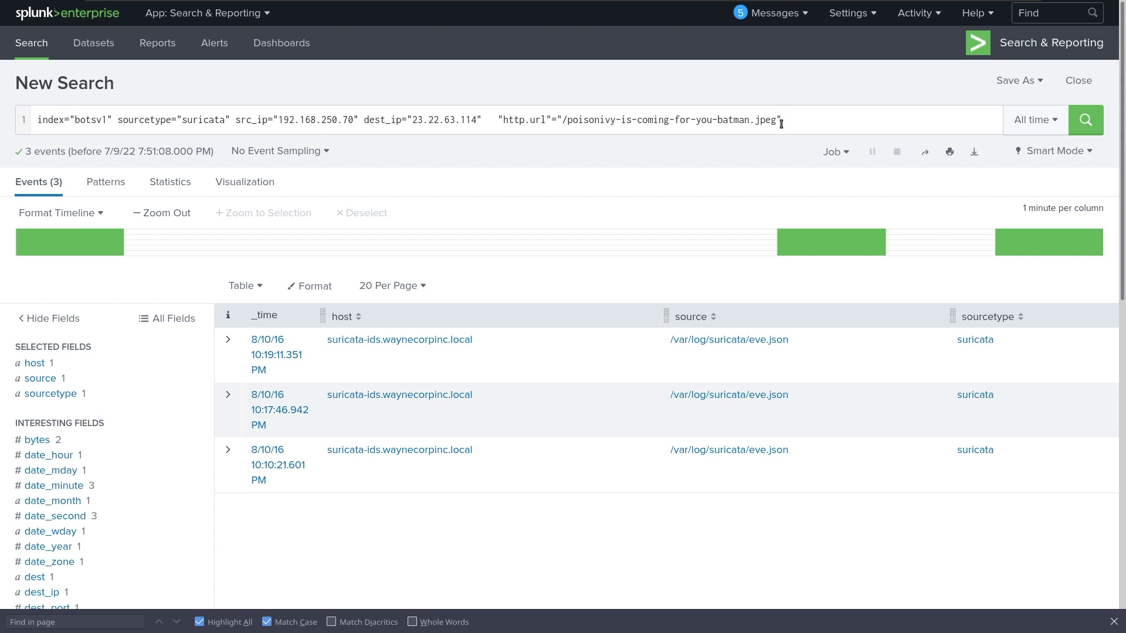
drag(778, 120, 568, 125)
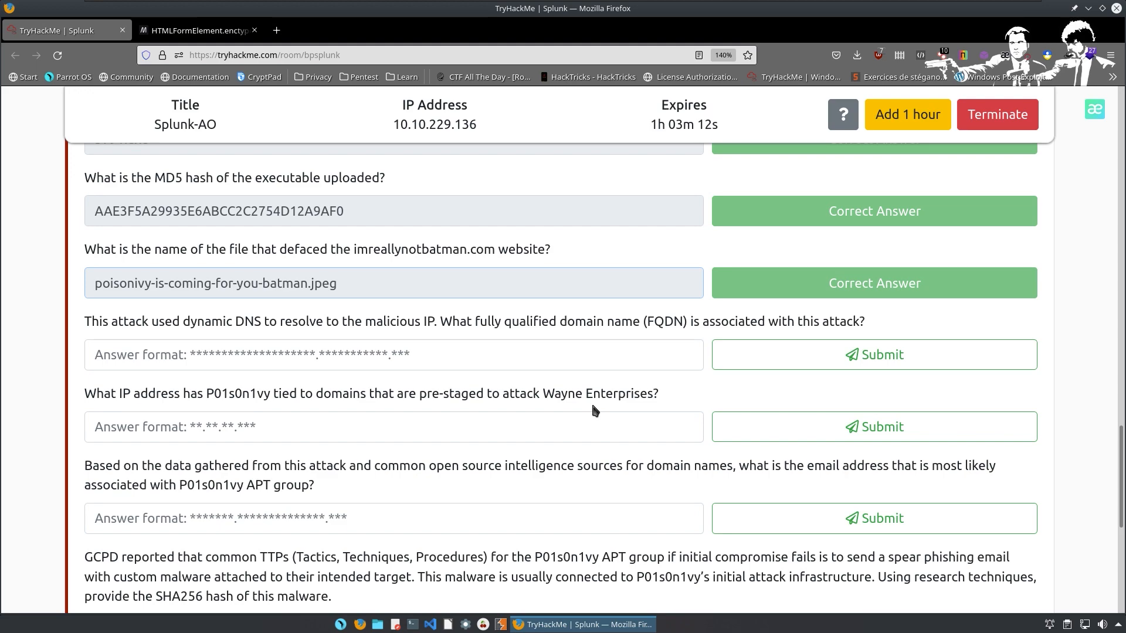
Switch back to the Firefox window showing the Splunk jpeg search.
key(ctrl+alt+Left)
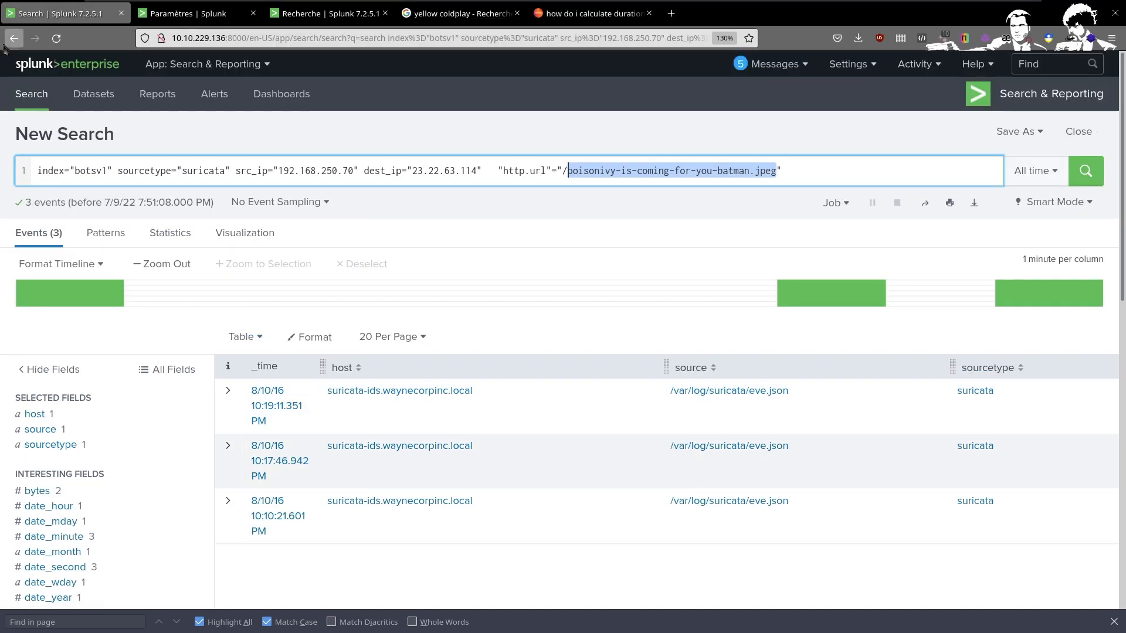
Return to the sorted request counts and select the prankglassinebracket.jumpingcrab.com hostname.
click(6, 46)
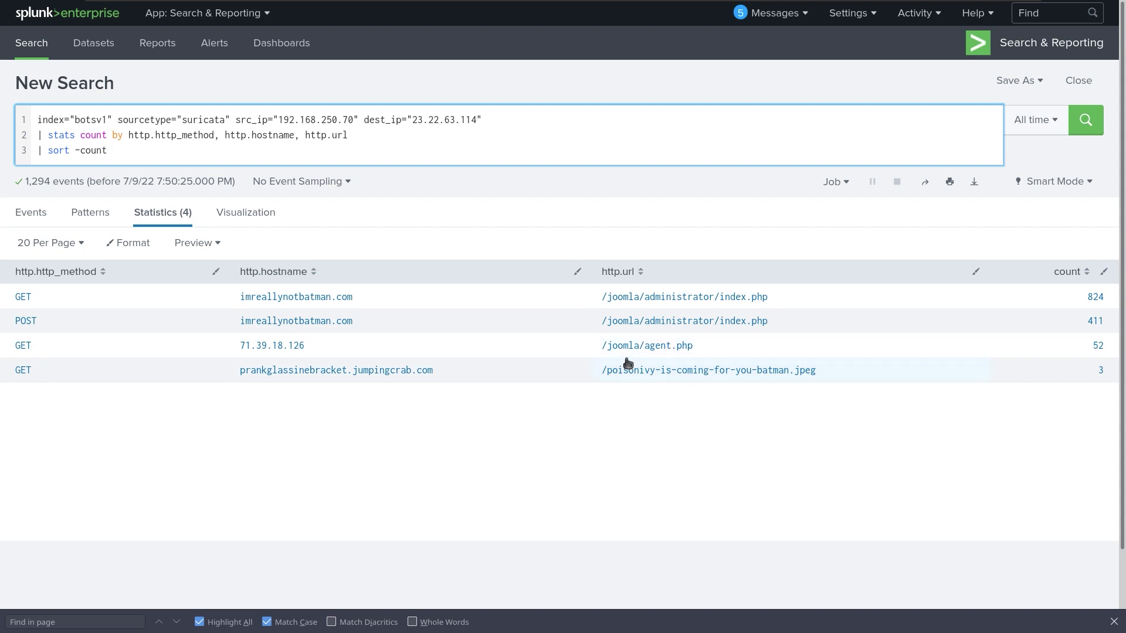
drag(608, 373, 830, 370)
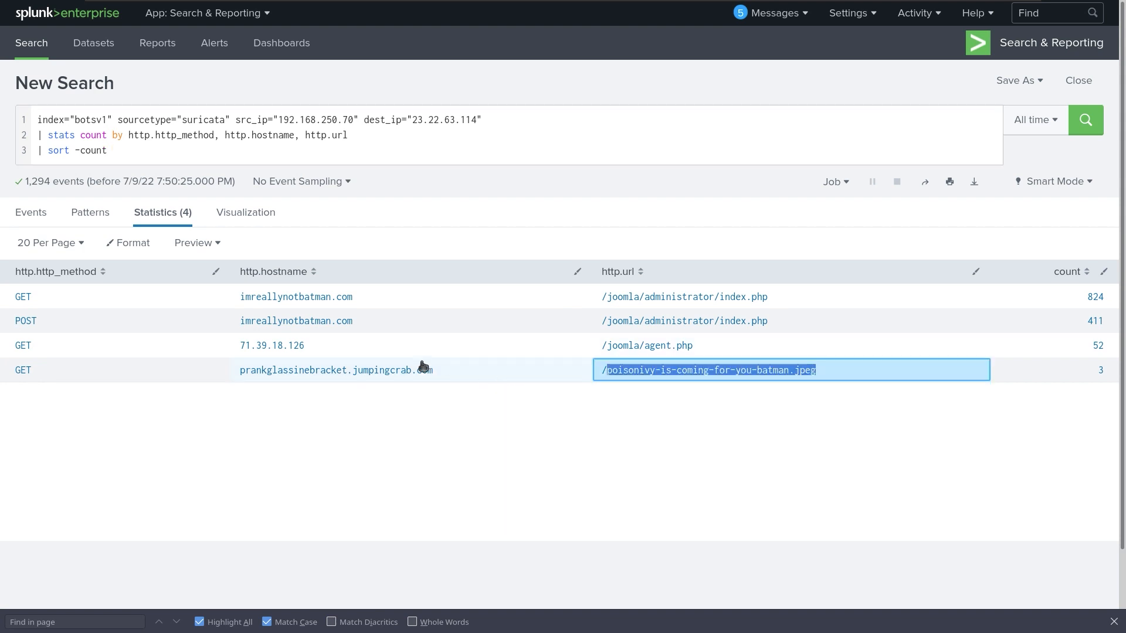
click(437, 373)
drag(436, 373, 248, 376)
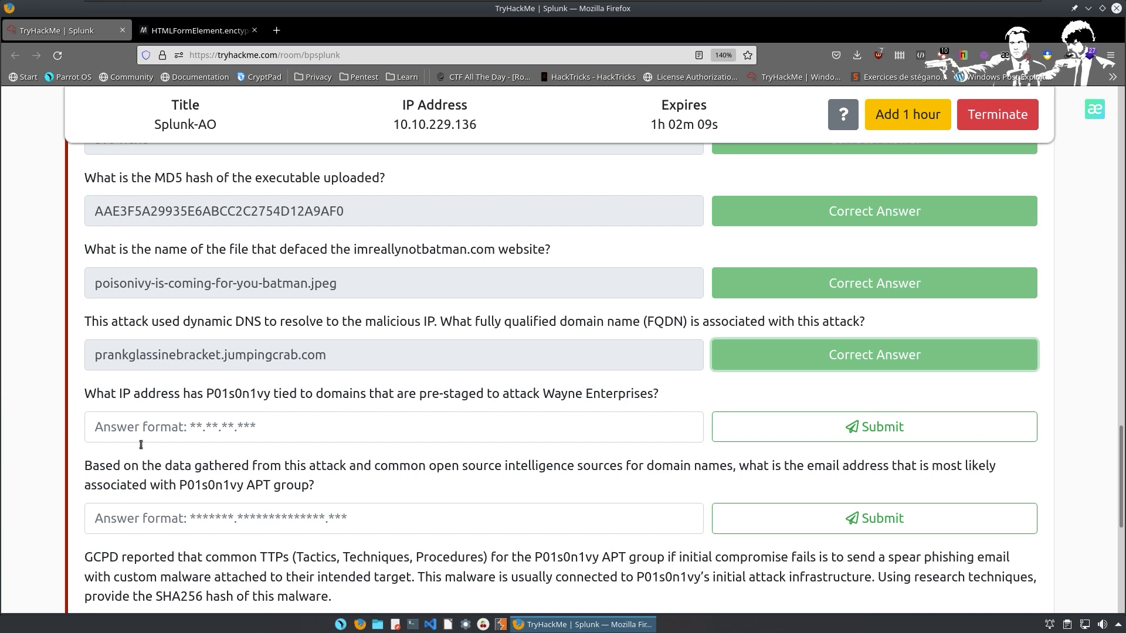
Answer the pre-staged IP question with 23.22.63.114 and select P01s0n1vy in the e-mail question.
click(245, 427)
text(2)
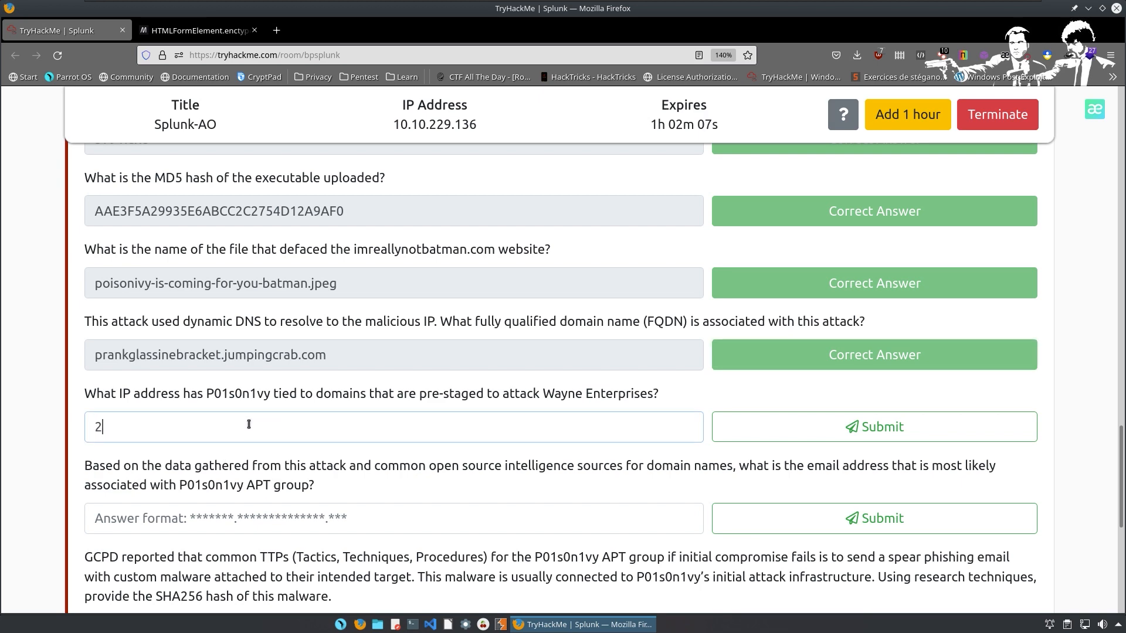
text(3)
scroll(323, 402, up, 10)
scroll(327, 407, up, 2)
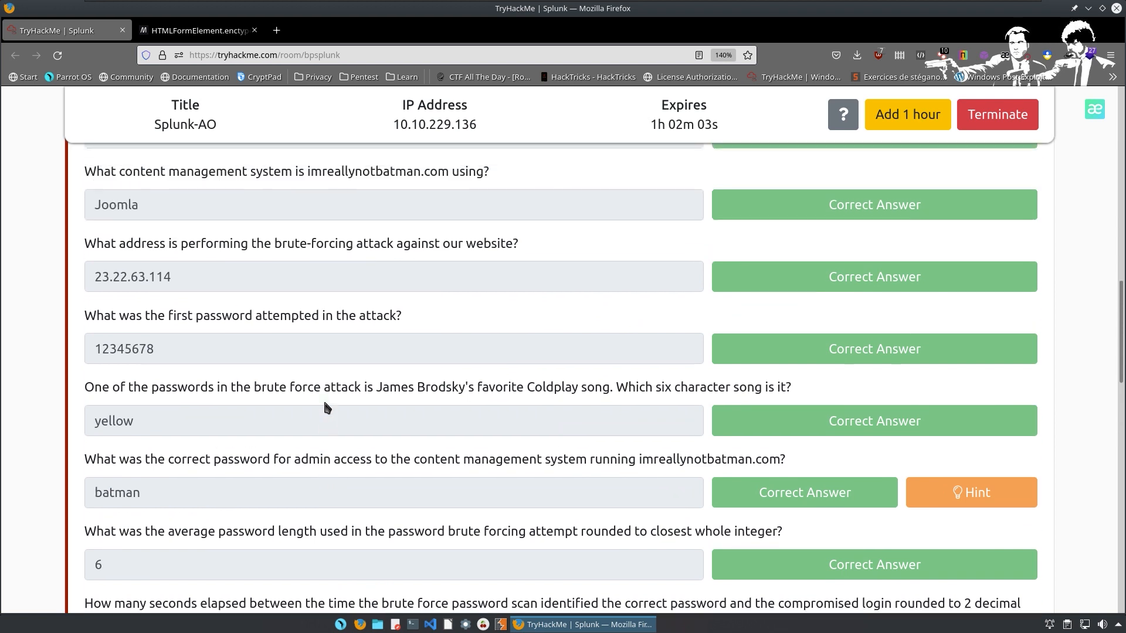
drag(78, 247, 563, 243)
drag(209, 292, 14, 286)
key(ctrl+c)
scroll(334, 434, down, 7)
scroll(332, 441, down, 8)
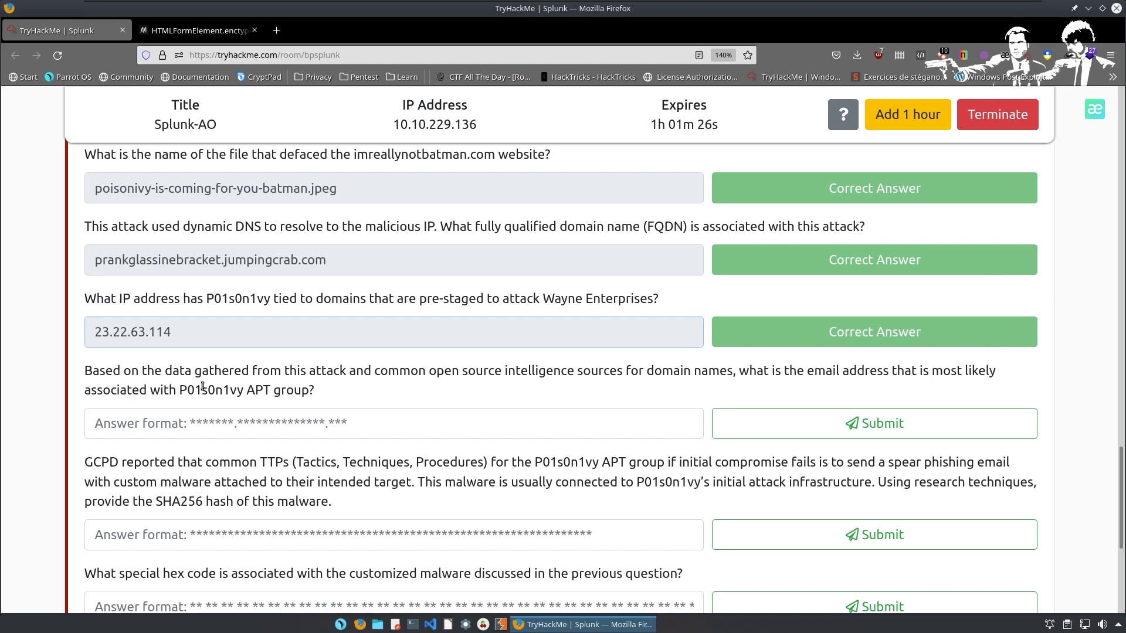
drag(176, 390, 248, 390)
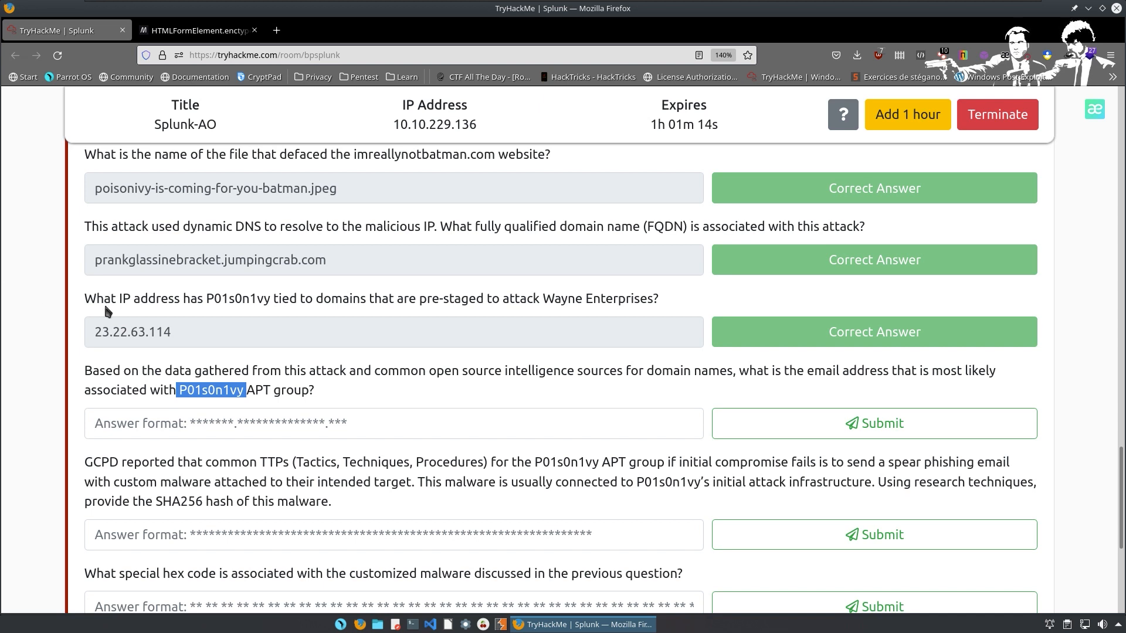
Search Google for 'threatcrown' in a new tab and open the Threat Crowd website.
click(278, 31)
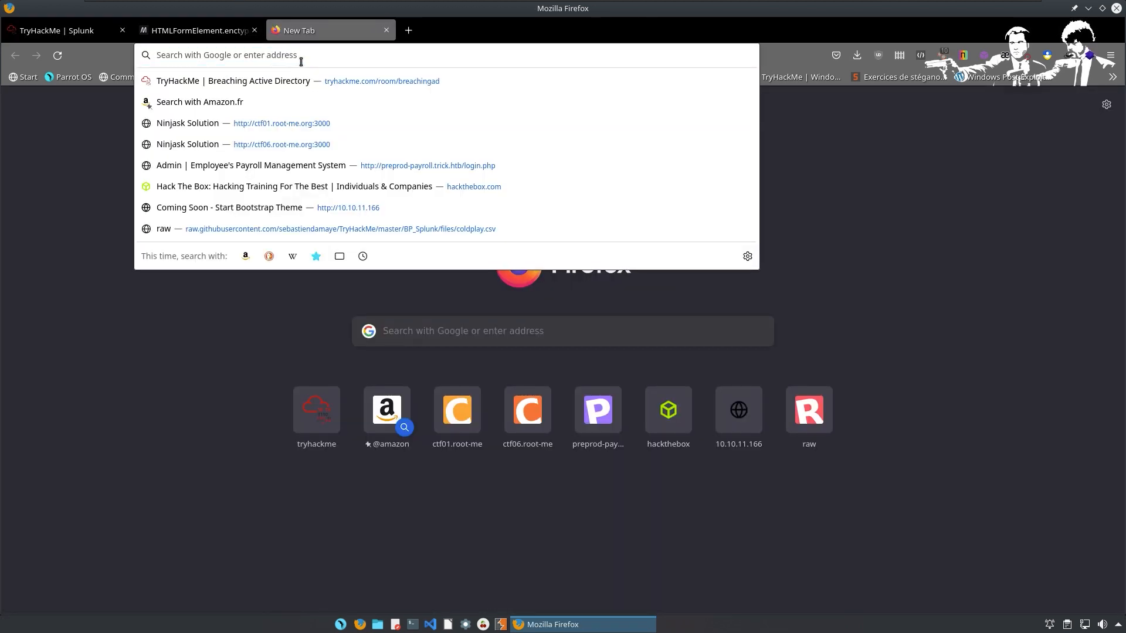
text(thr)
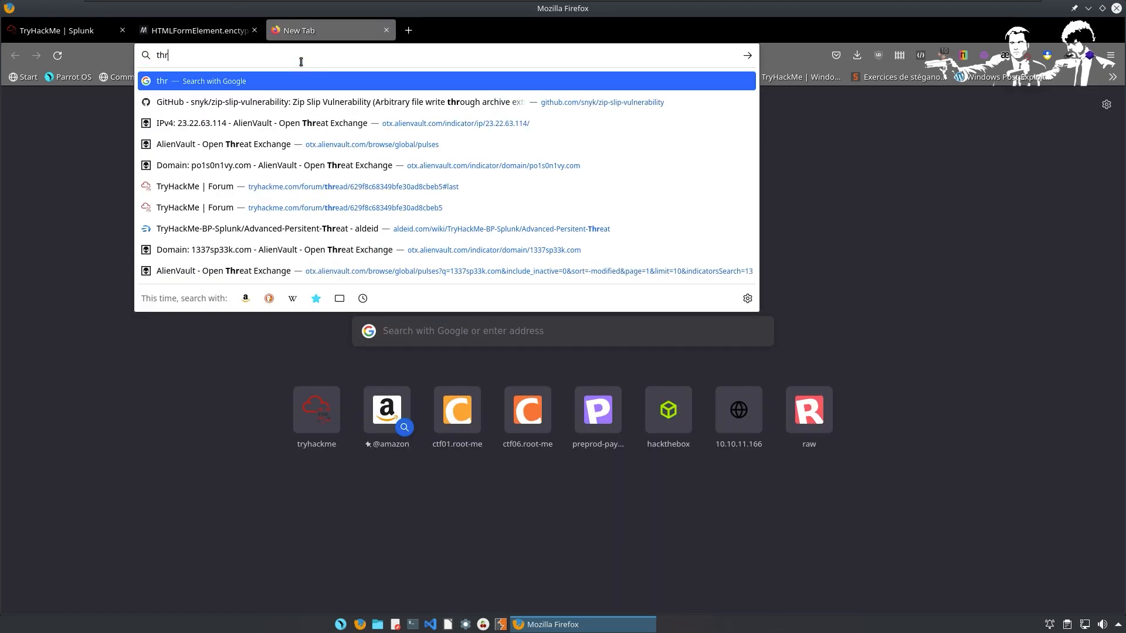
text(eatcrowb)
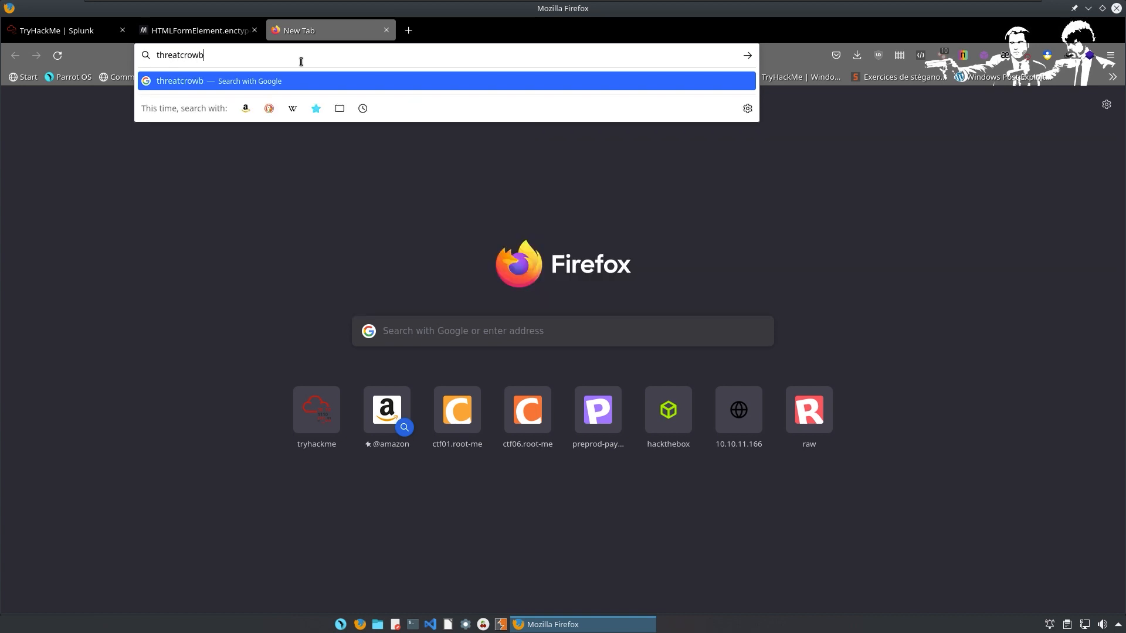
key(BackSpace)
text(n)
key(Return)
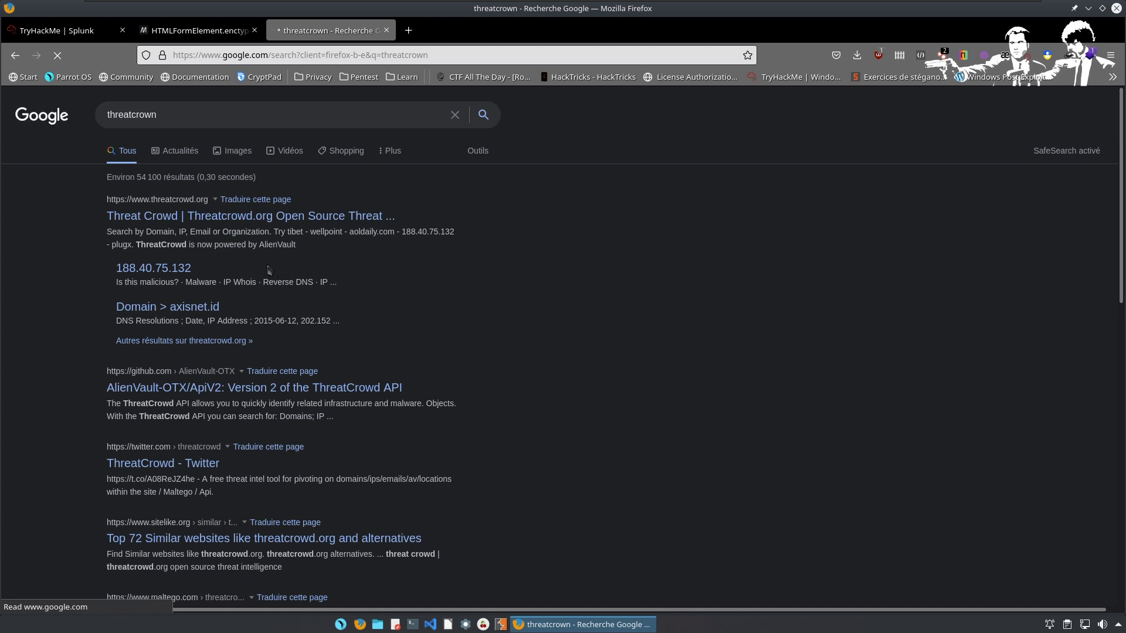
click(308, 216)
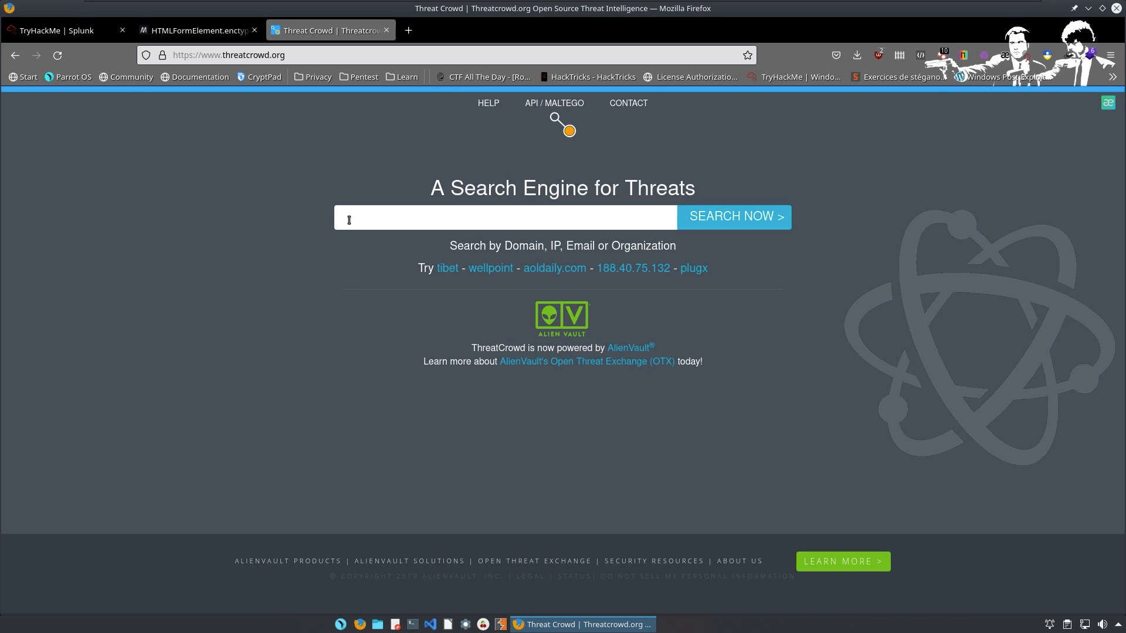
Search ThreatCrowd for the pasted IP 23.22.63.114.
key(ctrl+v)
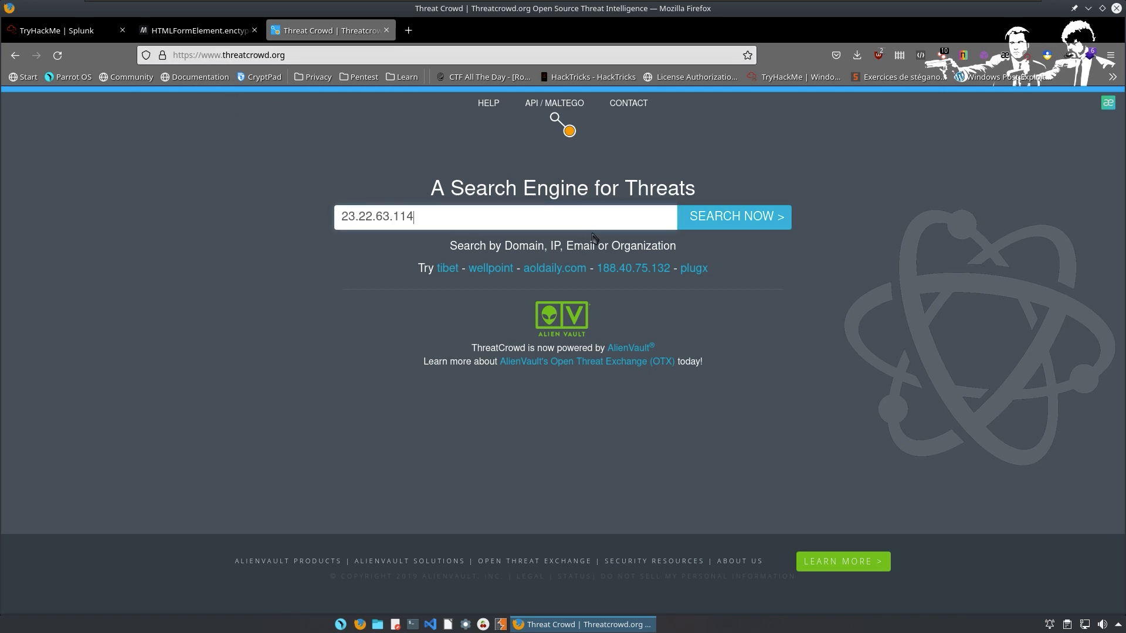
key(Return)
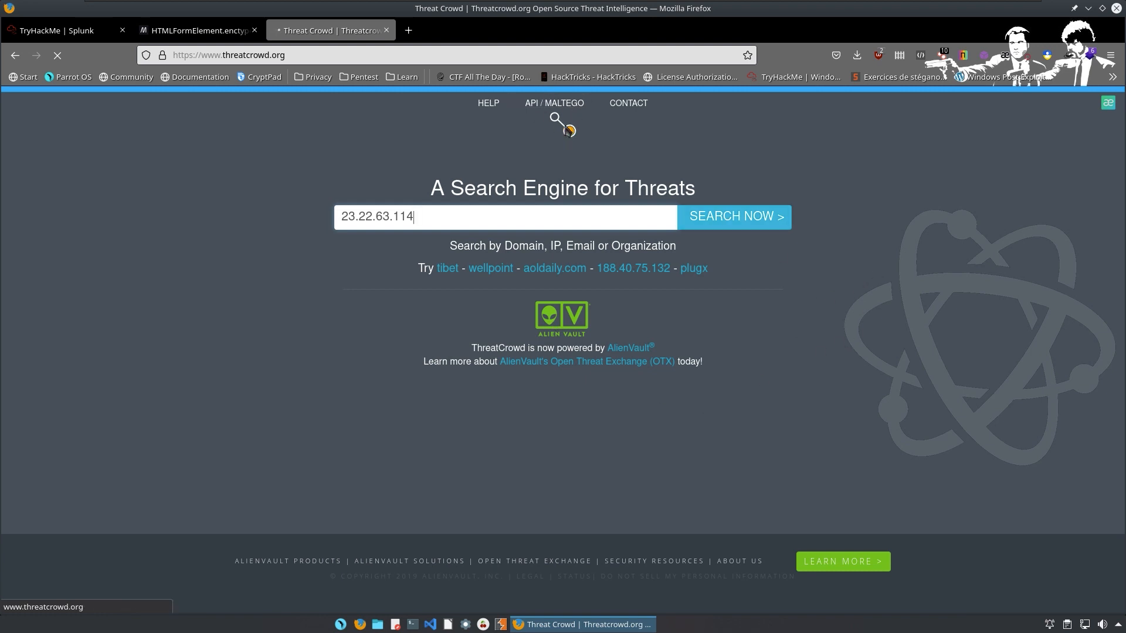
click(725, 232)
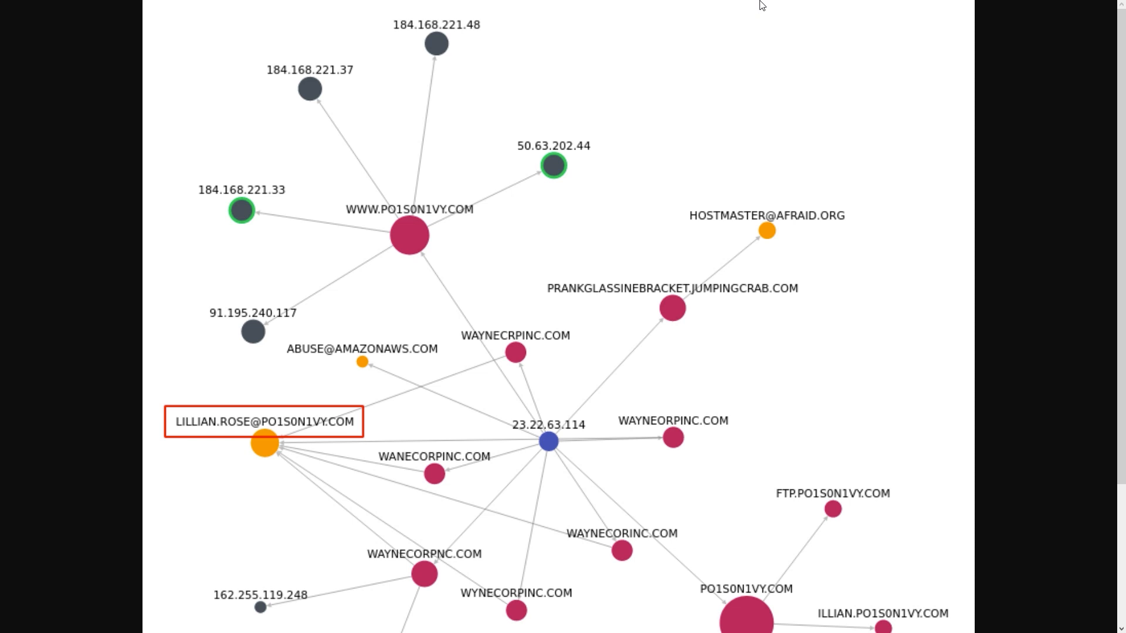
Inspect the 23.22.63.114 relationship graph for the linked e-mail address.
right_click(688, 58)
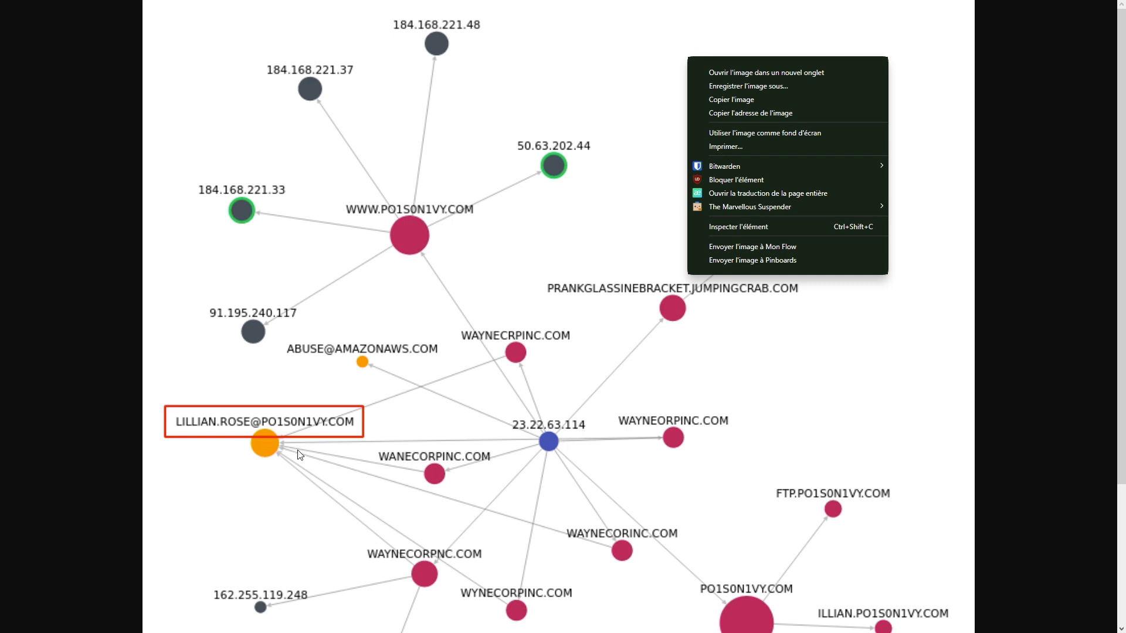
scroll(289, 463, down, 3)
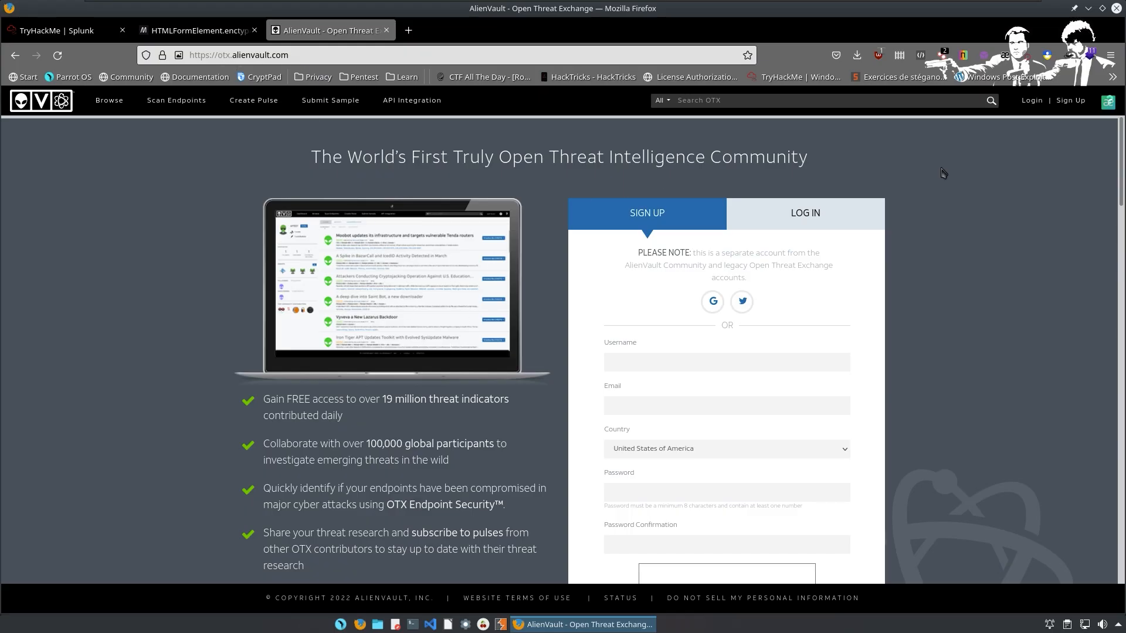
Search OTX for 23.22.63.114 and open po1s0n1vy.com from its passive DNS hostnames.
click(700, 102)
key(ctrl+v)
key(Return)
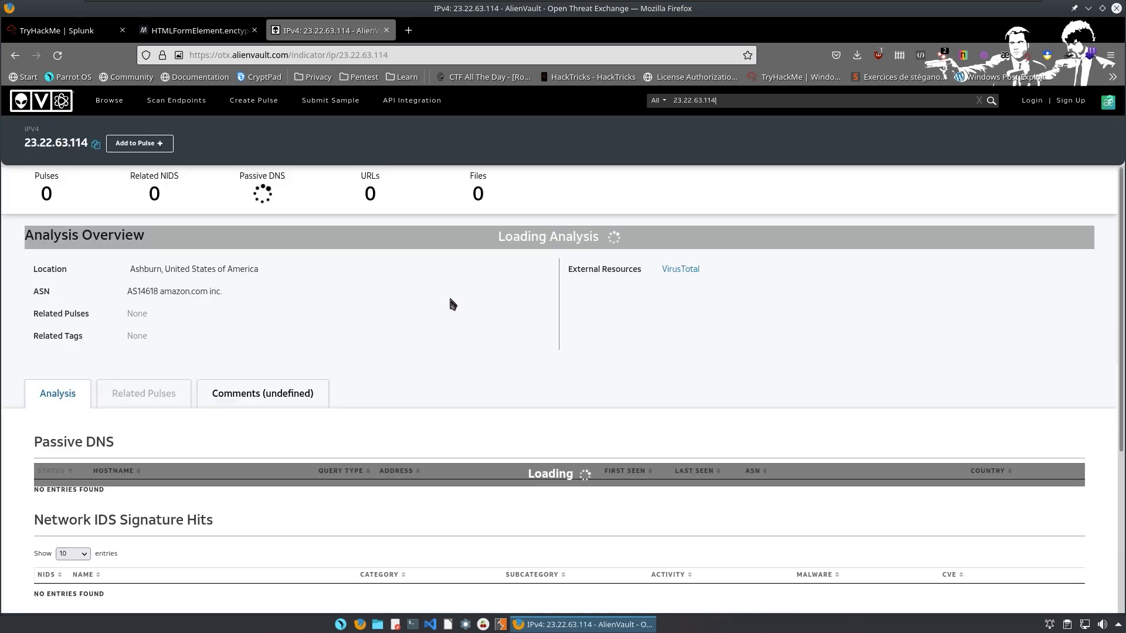
scroll(420, 303, down, 1)
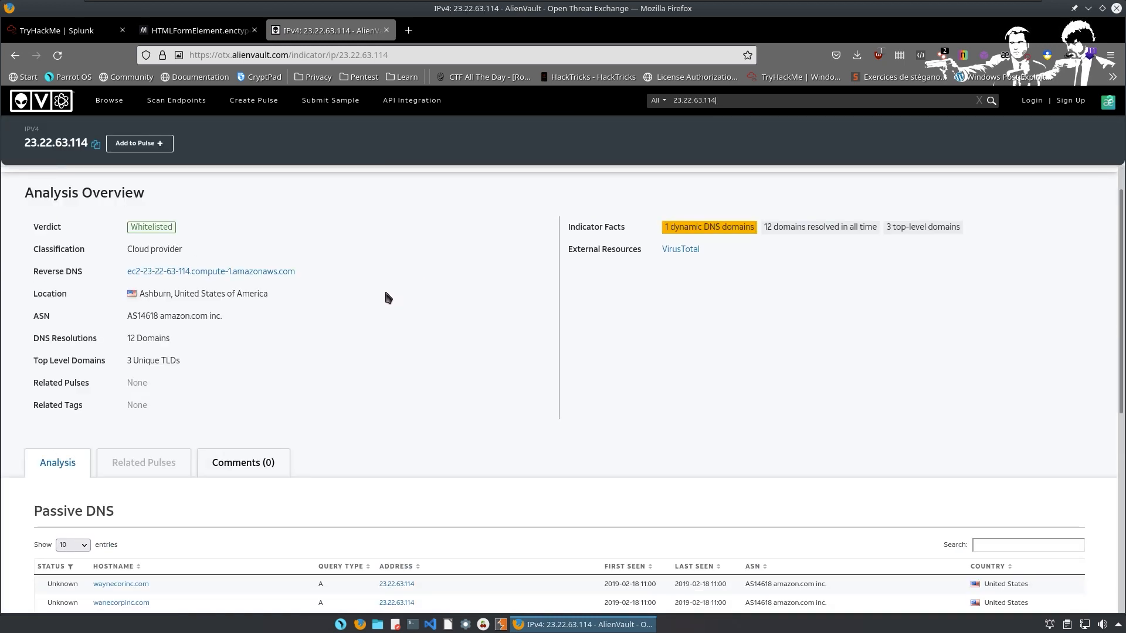
scroll(367, 312, down, 5)
scroll(366, 316, down, 4)
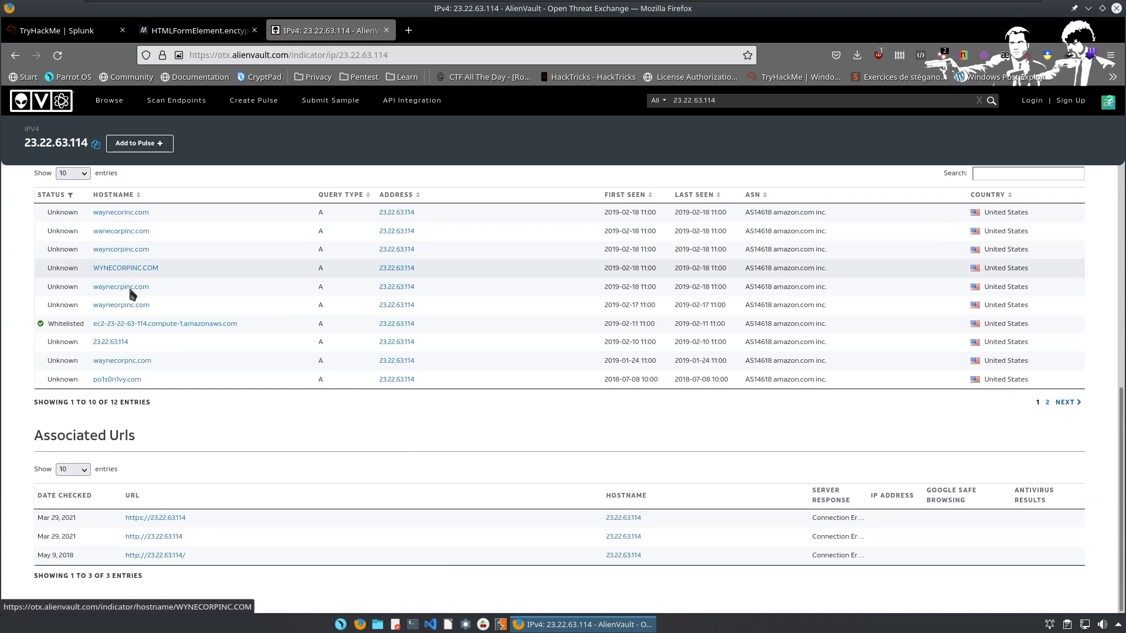
click(127, 384)
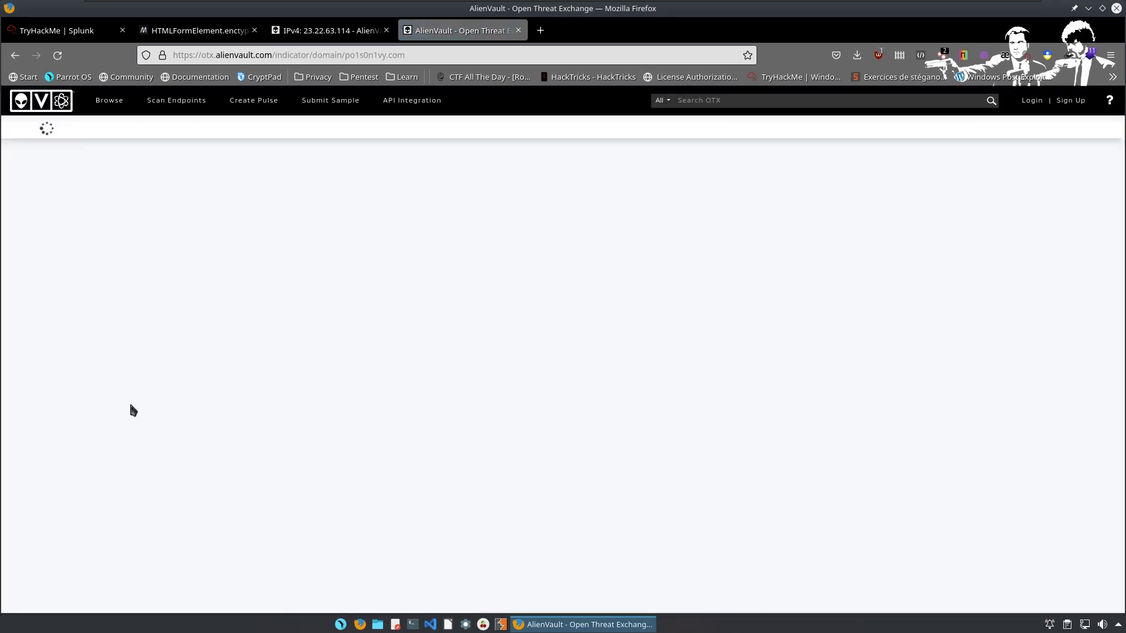
Select and copy the registrant name from the Whois record.
scroll(226, 439, down, 2)
scroll(225, 438, down, 5)
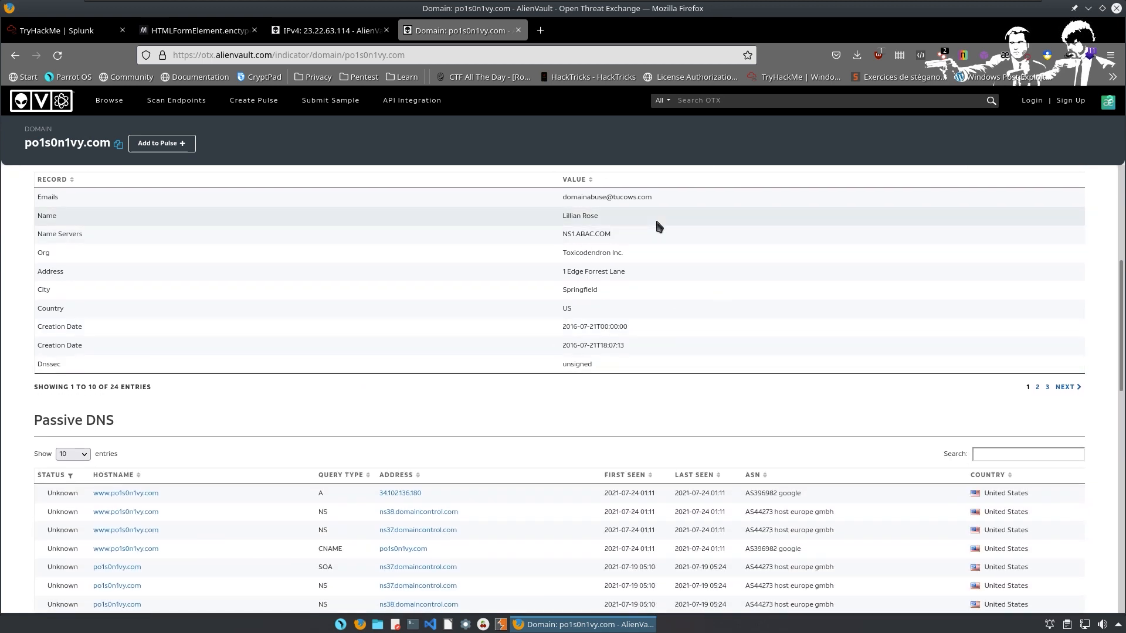
drag(623, 218, 562, 217)
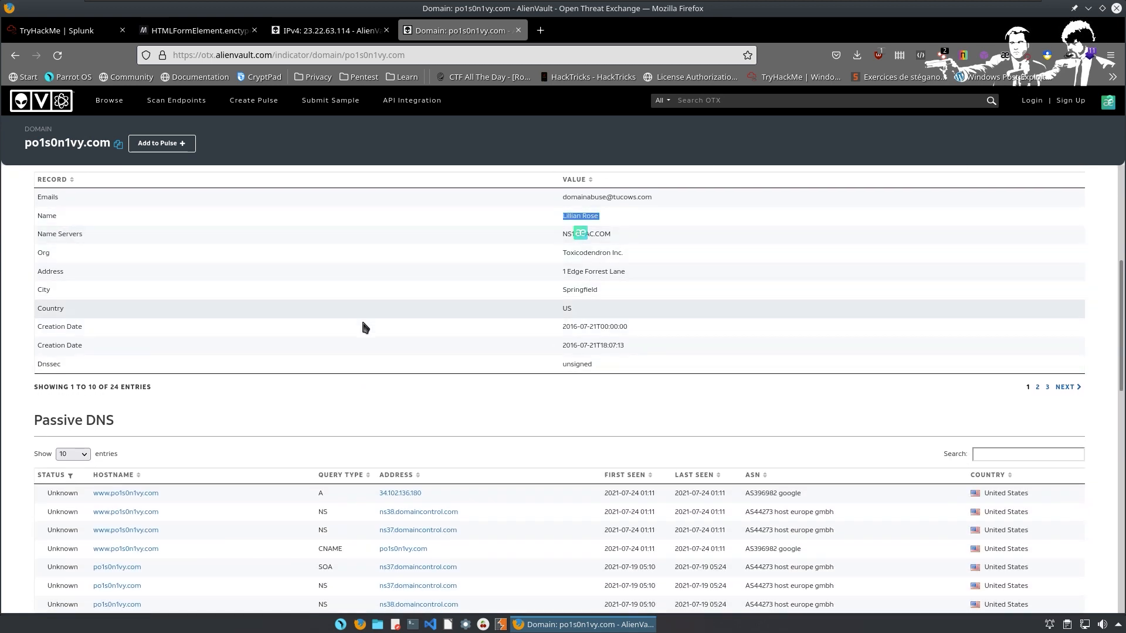
scroll(382, 316, down, 6)
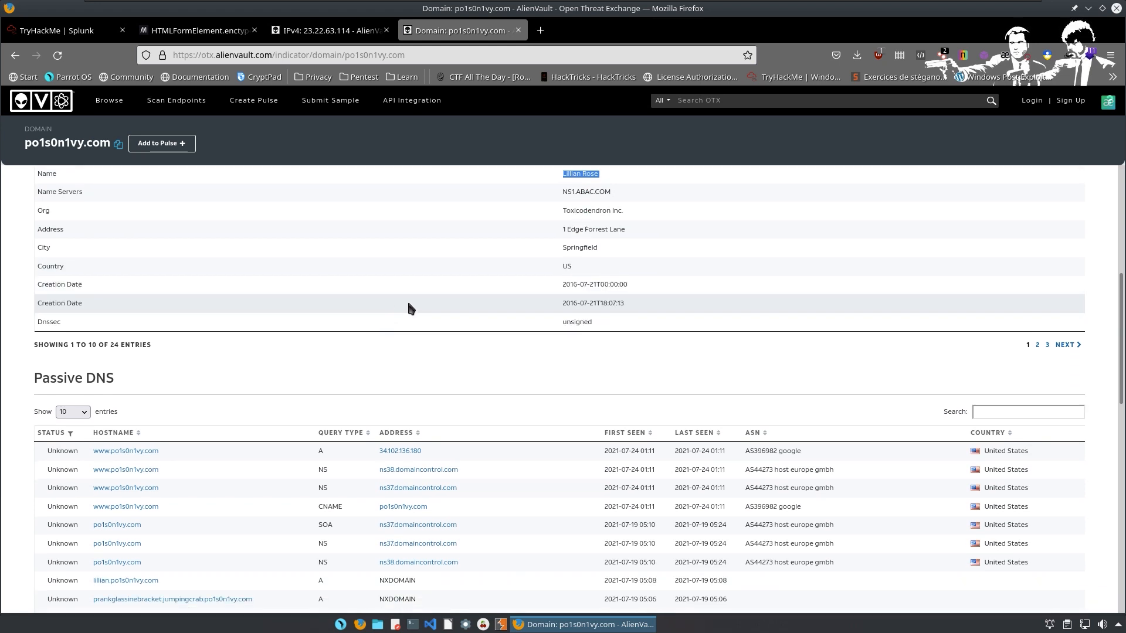
scroll(407, 328, down, 2)
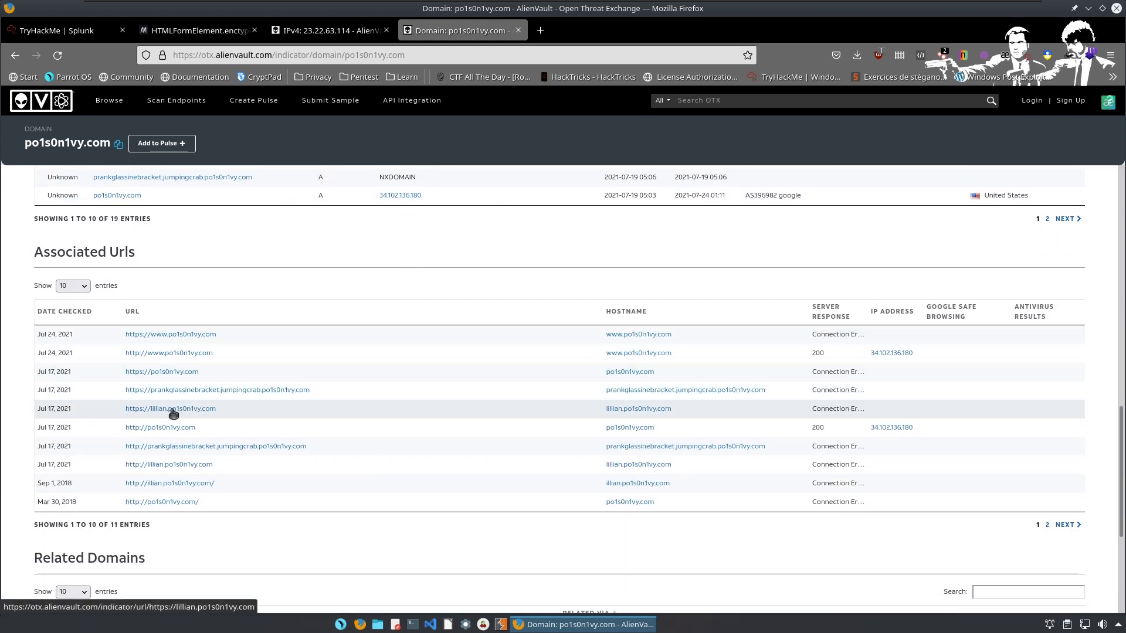
scroll(176, 408, down, 1)
scroll(173, 403, down, 2)
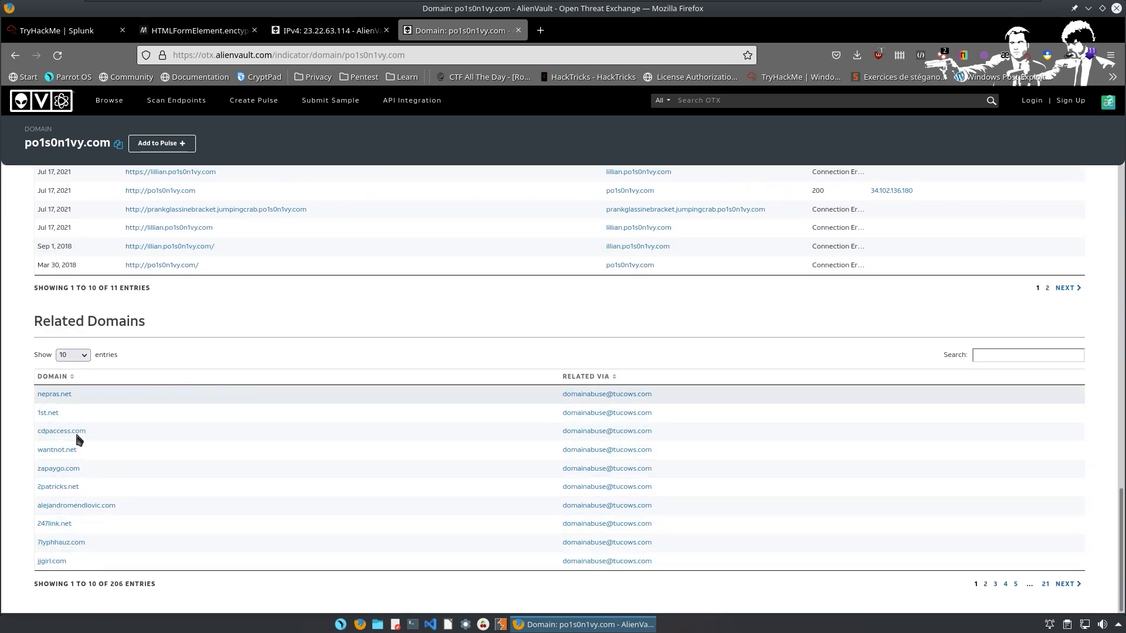
scroll(235, 493, up, 1)
scroll(238, 498, up, 10)
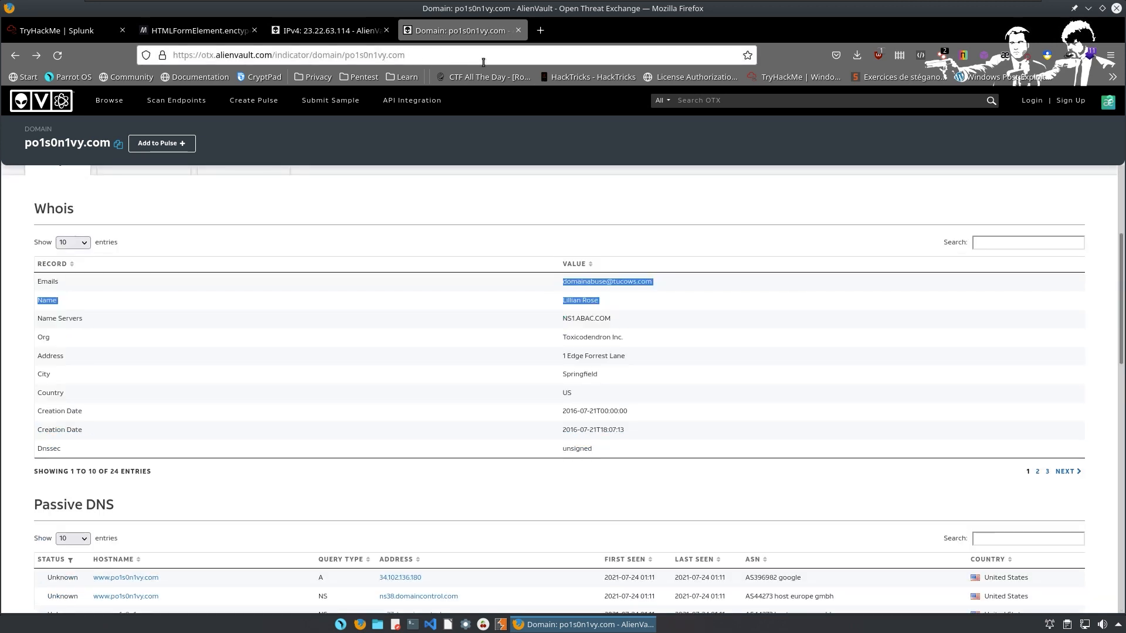
scroll(474, 204, up, 4)
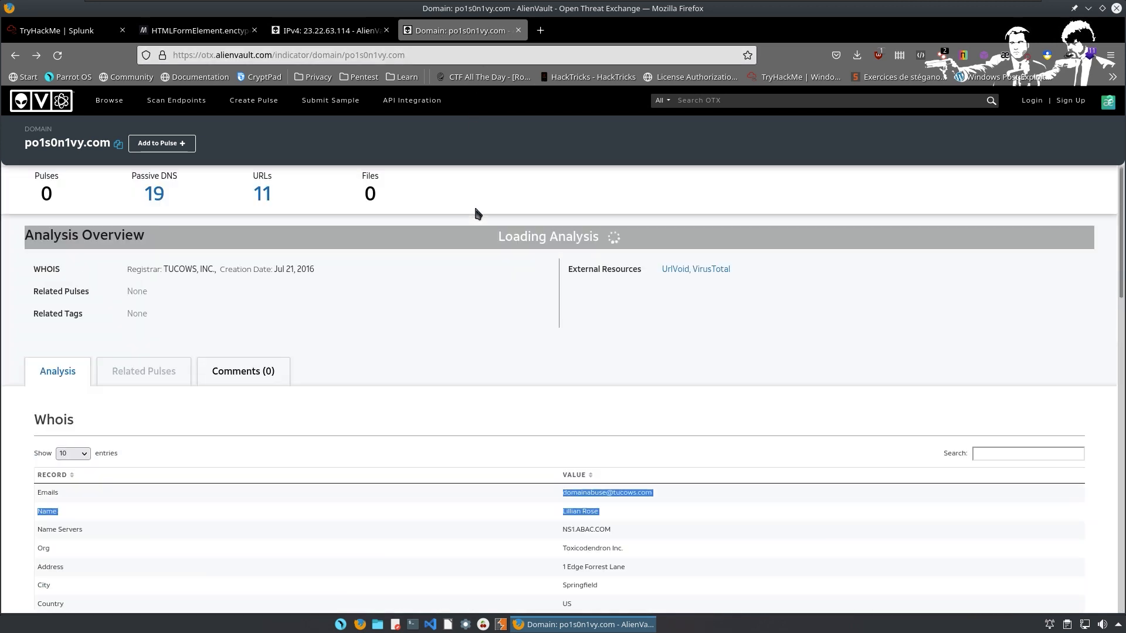
In the OTX search box, turn the registrant name into an e-mail address at po1s0n1vy.com.
click(742, 100)
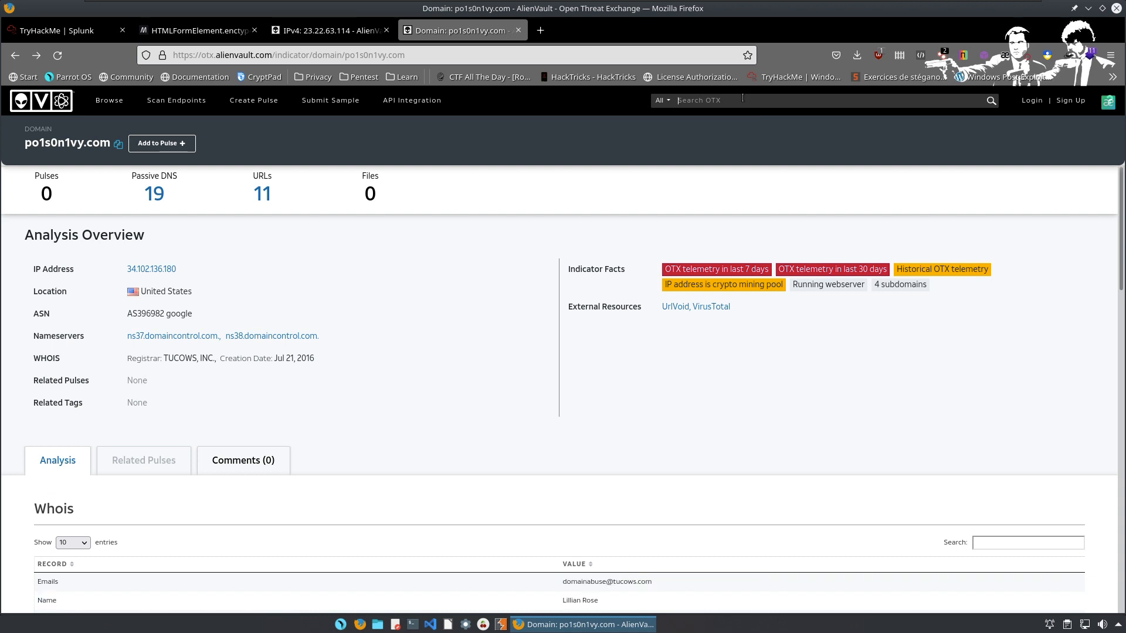
key(ctrl+v)
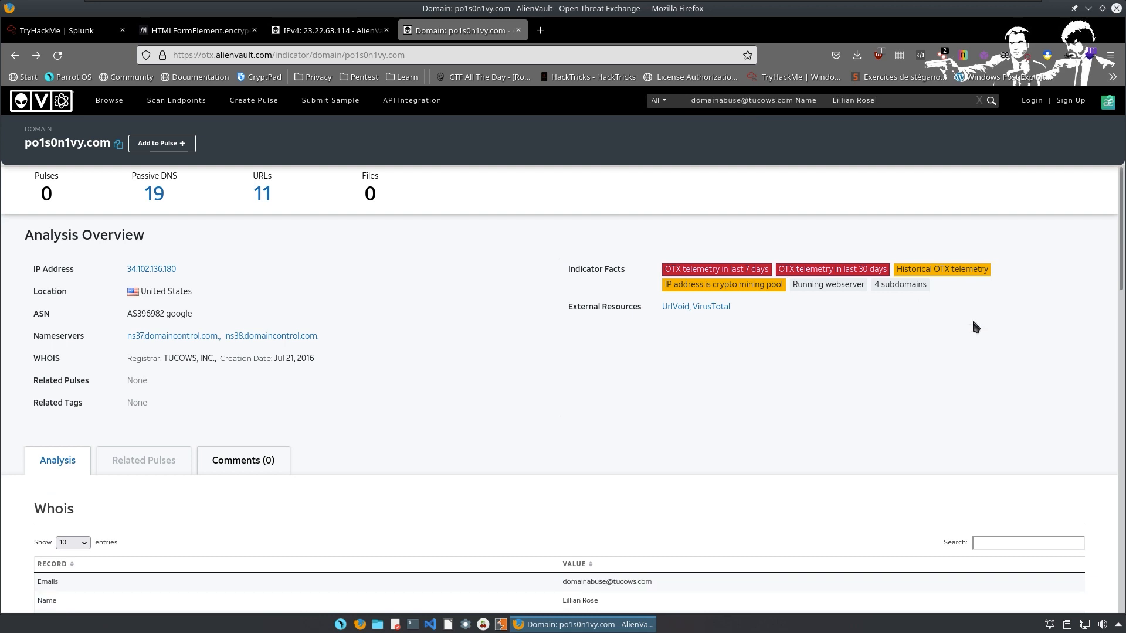
key(BackSpace)
key(BackSpace)
key(BackSpace)
key(BackSpace)
key(BackSpace)
key(BackSpace)
key(BackSpace)
key(BackSpace)
key(BackSpace)
key(BackSpace)
key(BackSpace)
key(BackSpace)
key(BackSpace)
key(BackSpace)
key(BackSpace)
key(BackSpace)
key(BackSpace)
key(BackSpace)
key(BackSpace)
key(BackSpace)
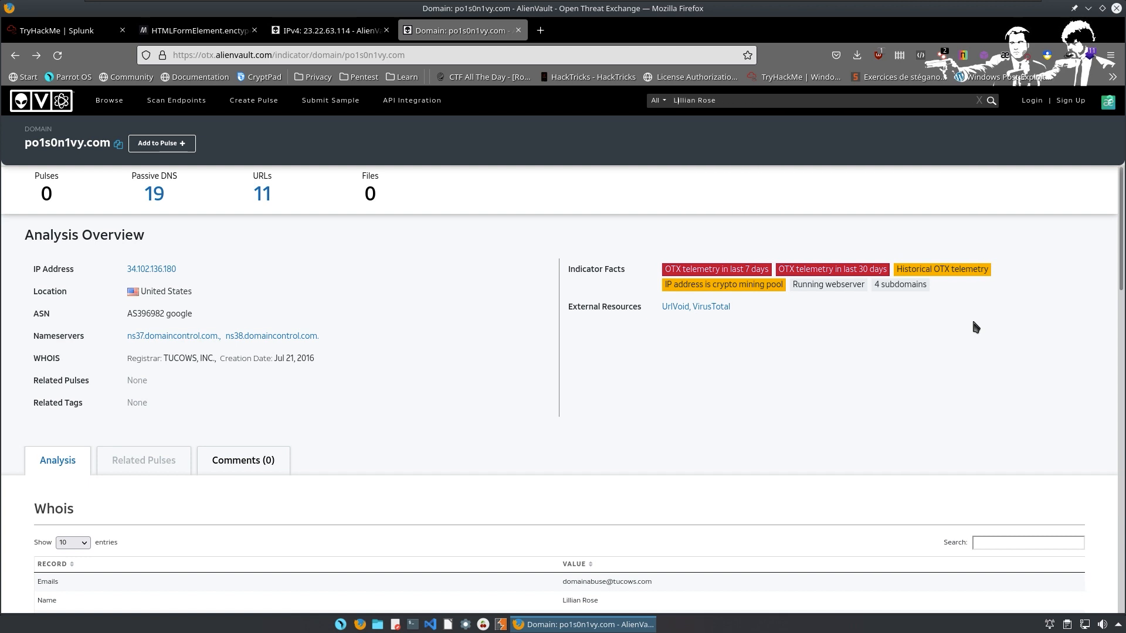
key(Delete)
key(Delete)
text(.)
scroll(501, 202, down, 8)
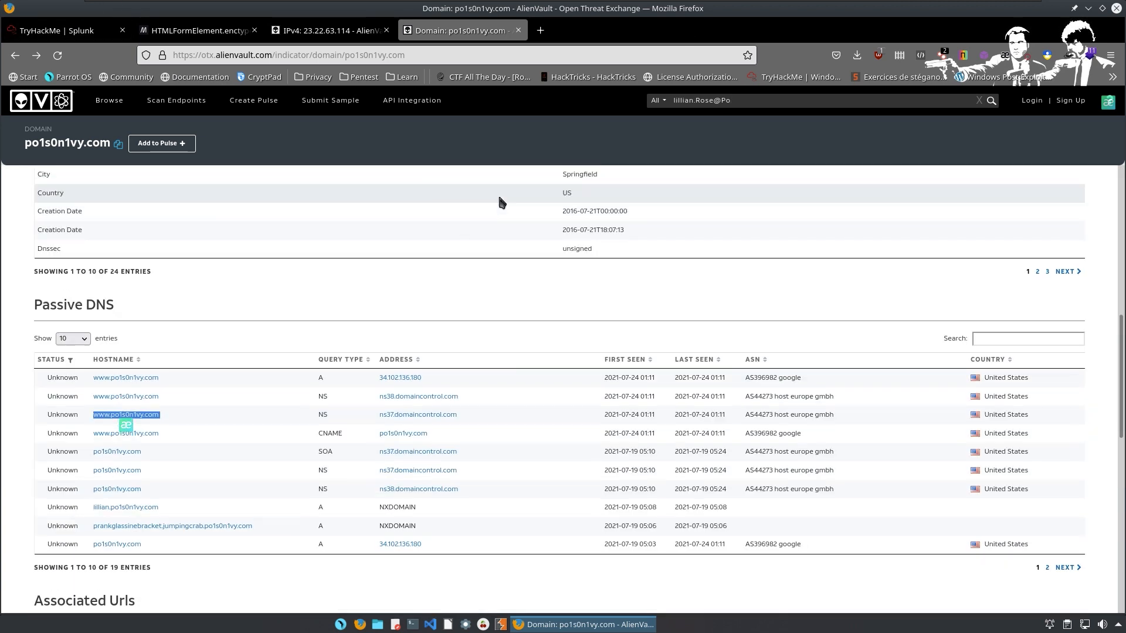
scroll(501, 202, up, 4)
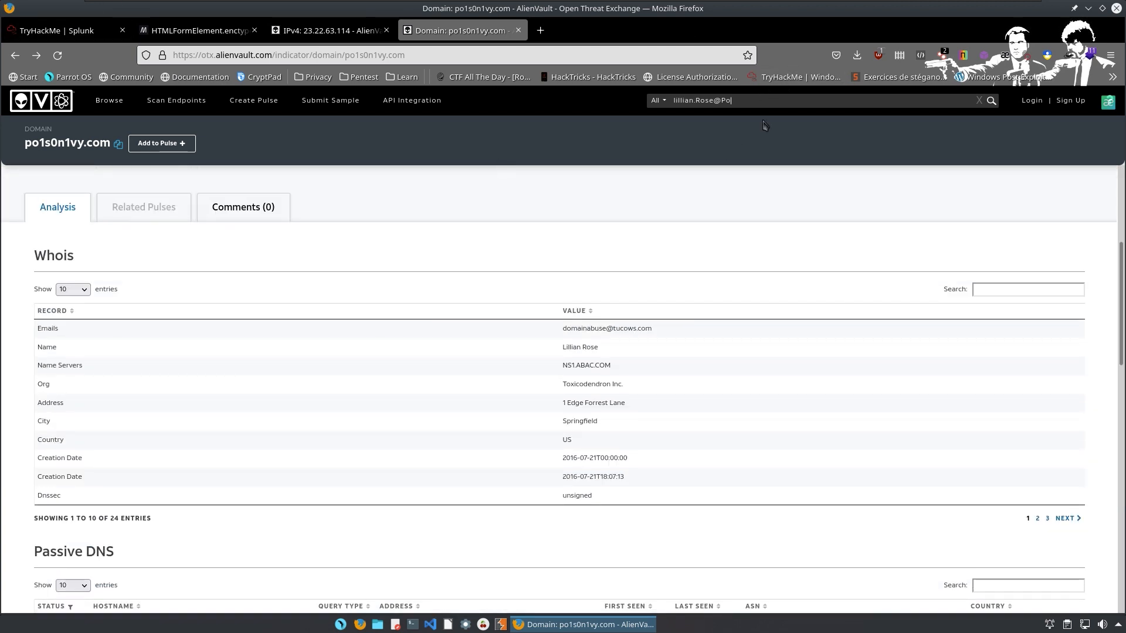
key(BackSpace)
key(BackSpace)
text(www.po1s0n1vy.com)
key(BackSpace)
key(BackSpace)
key(BackSpace)
key(BackSpace)
Load the built po1s0n1vy.com e-mail address as a web address in the browser.
click(554, 61)
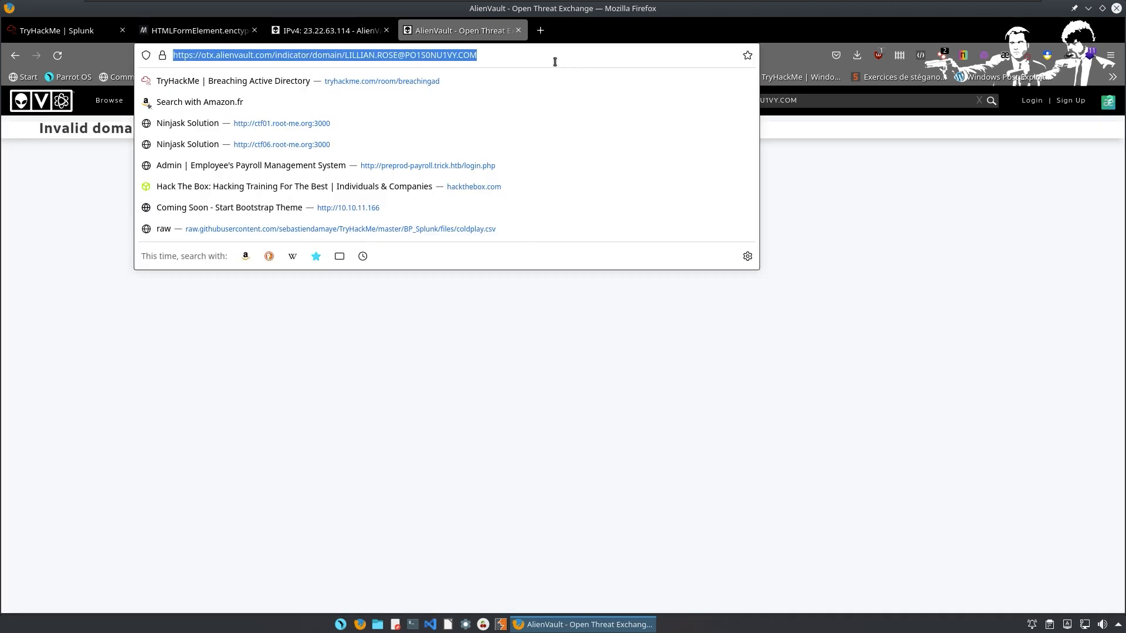
key(ctrl+v)
key(Return)
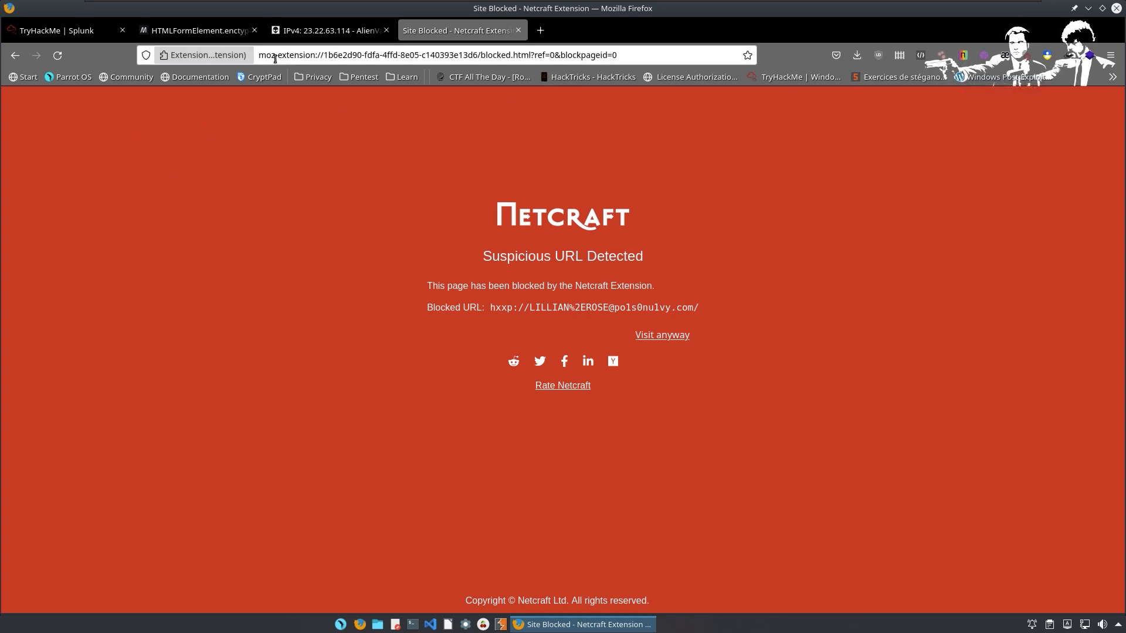
Return to the TryHackMe room and submit the po1s0n1vy.com contact e-mail as the answer.
click(41, 31)
click(754, 318)
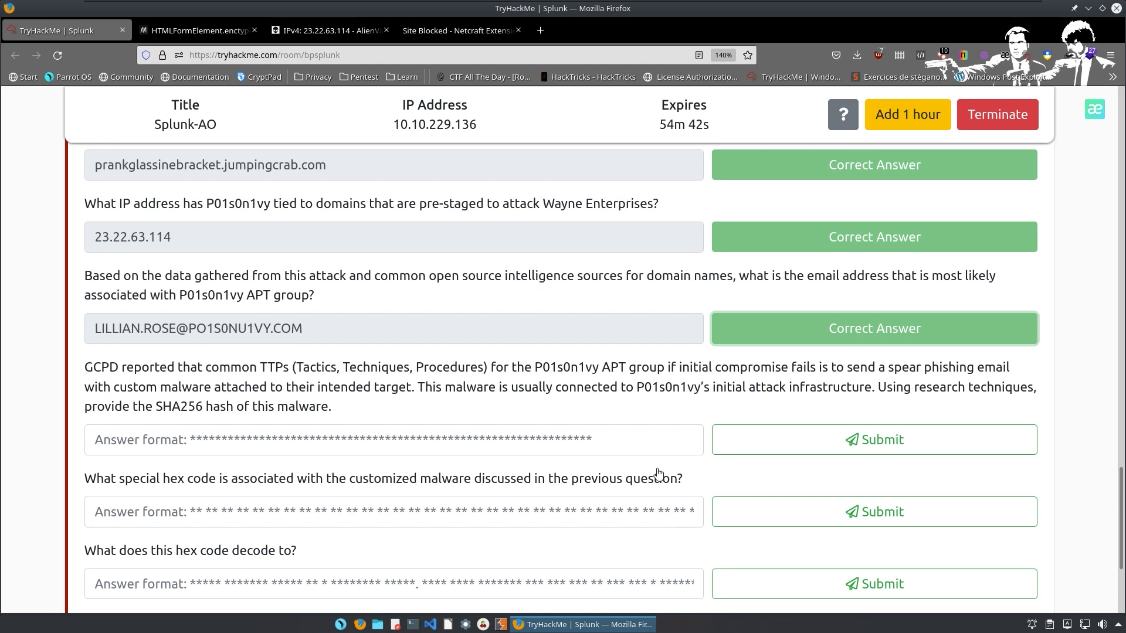
scroll(621, 501, down, 3)
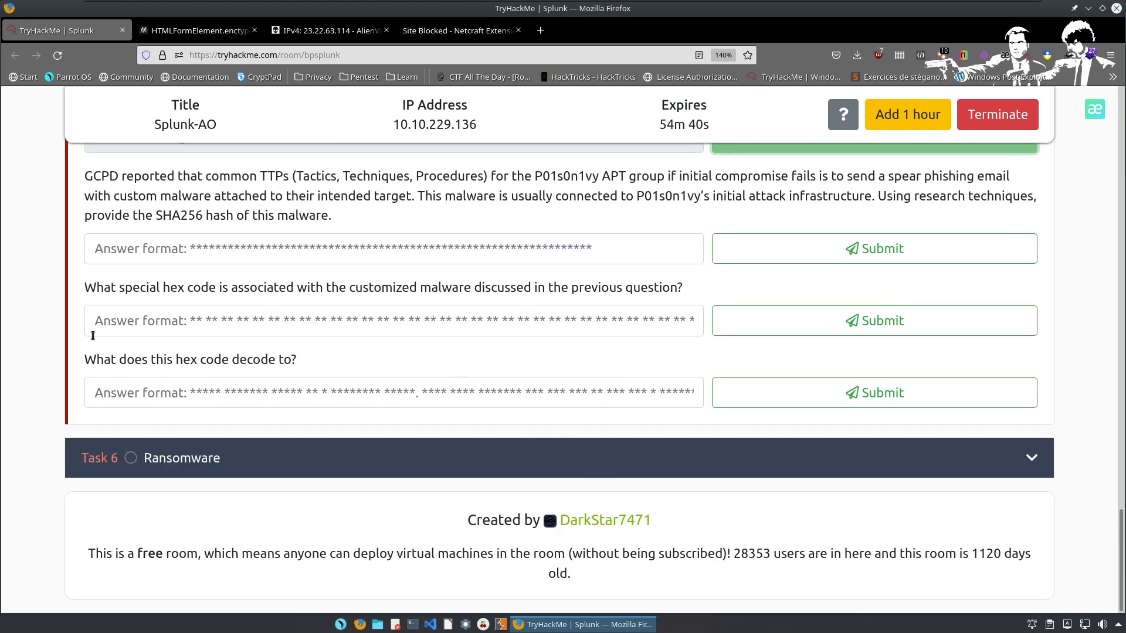
scroll(135, 326, up, 5)
scroll(251, 312, down, 2)
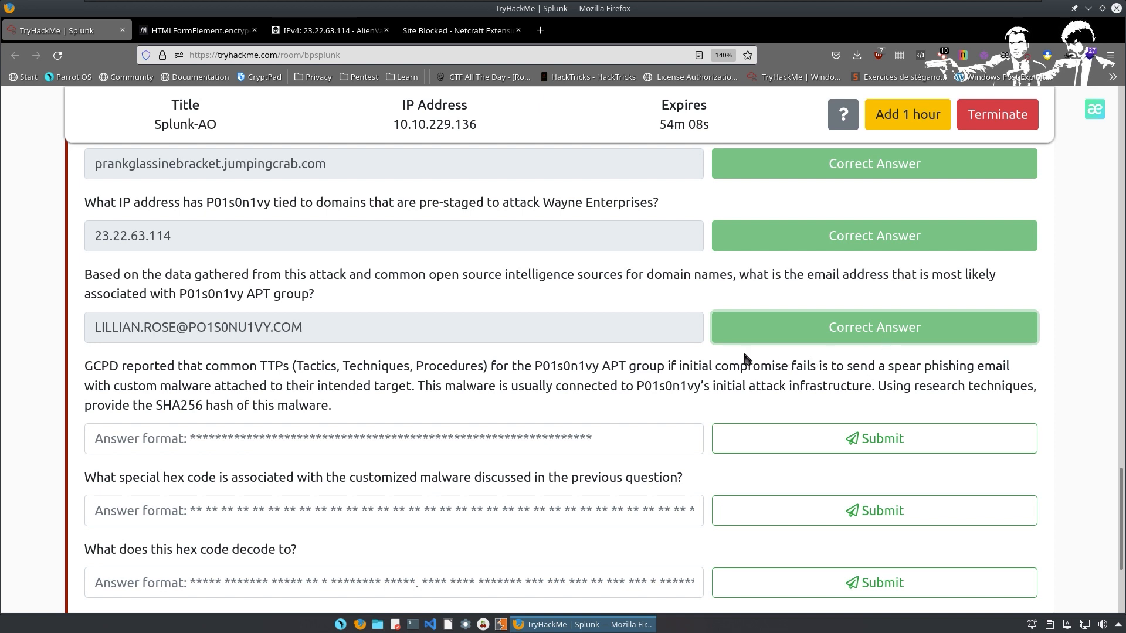
drag(331, 406, 157, 387)
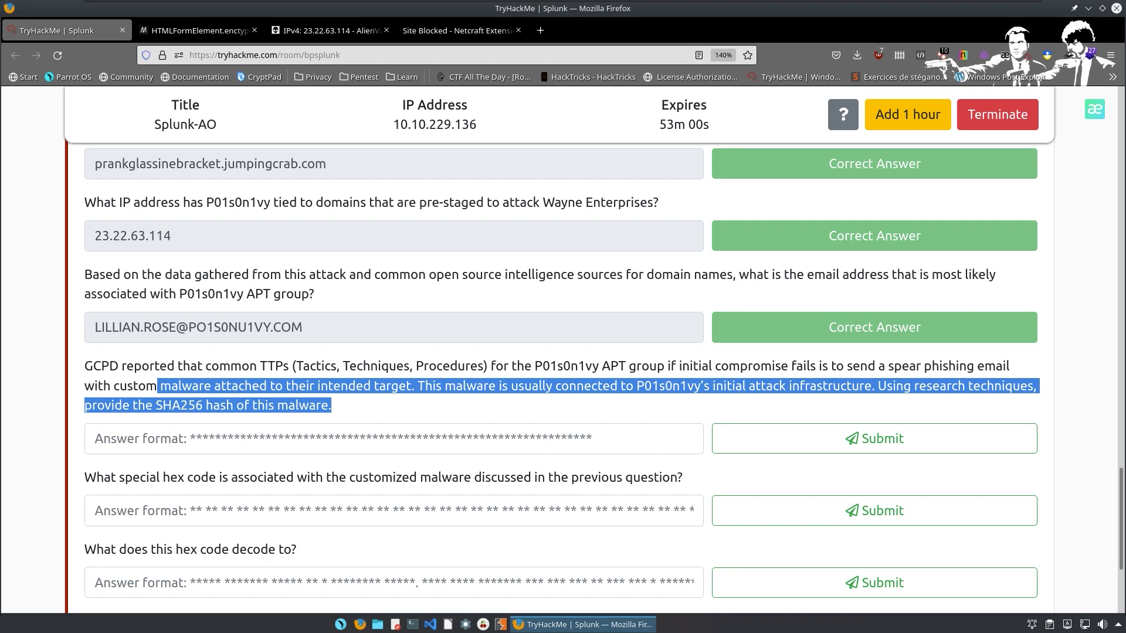
Find VirusTotal through a web search in a new tab and search it for the APT e-mail address.
click(540, 30)
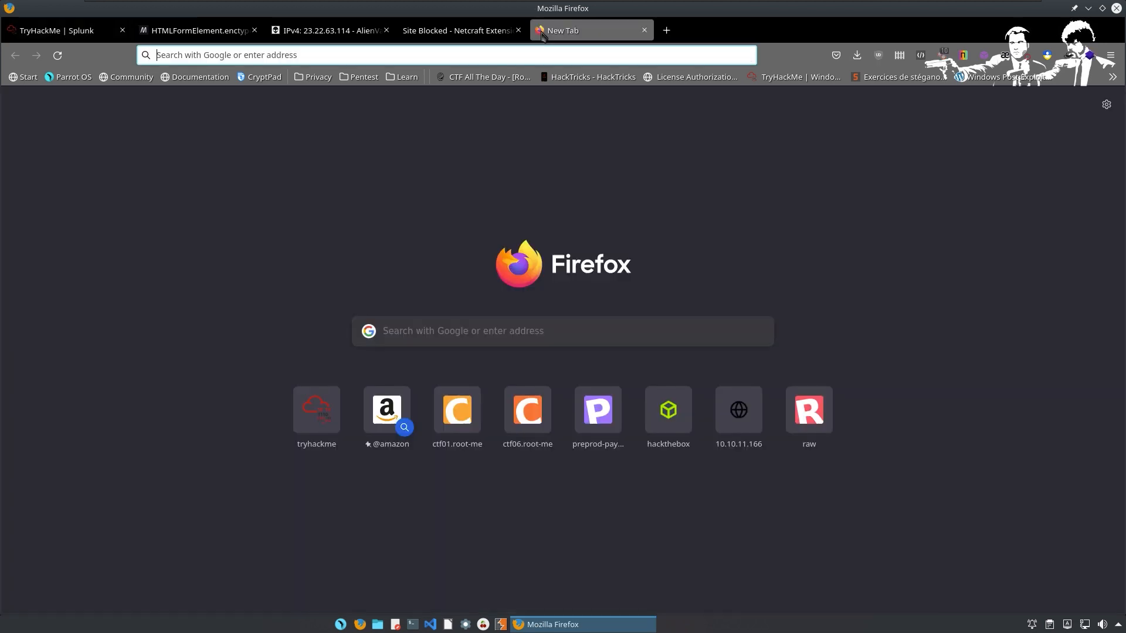
text(VIR)
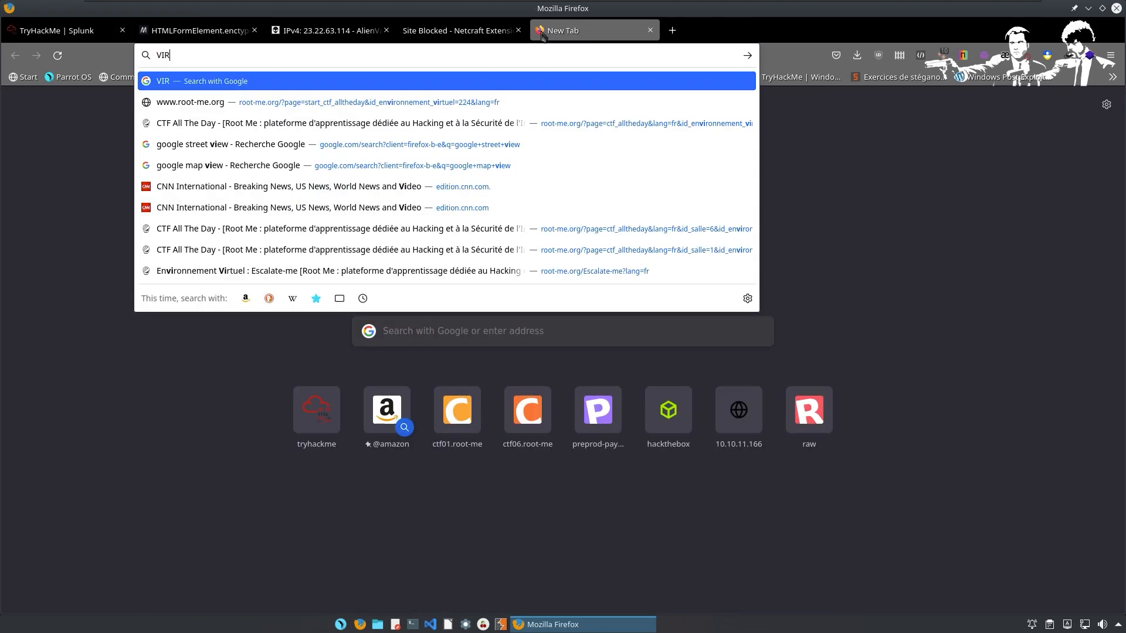
text(US TOTAL)
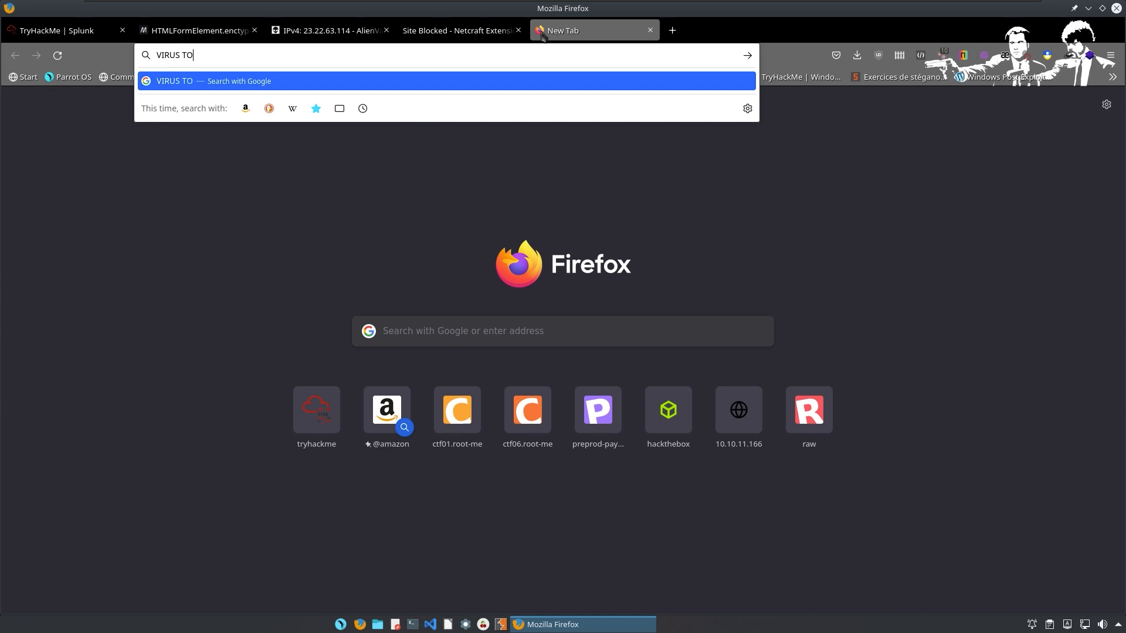
key(Return)
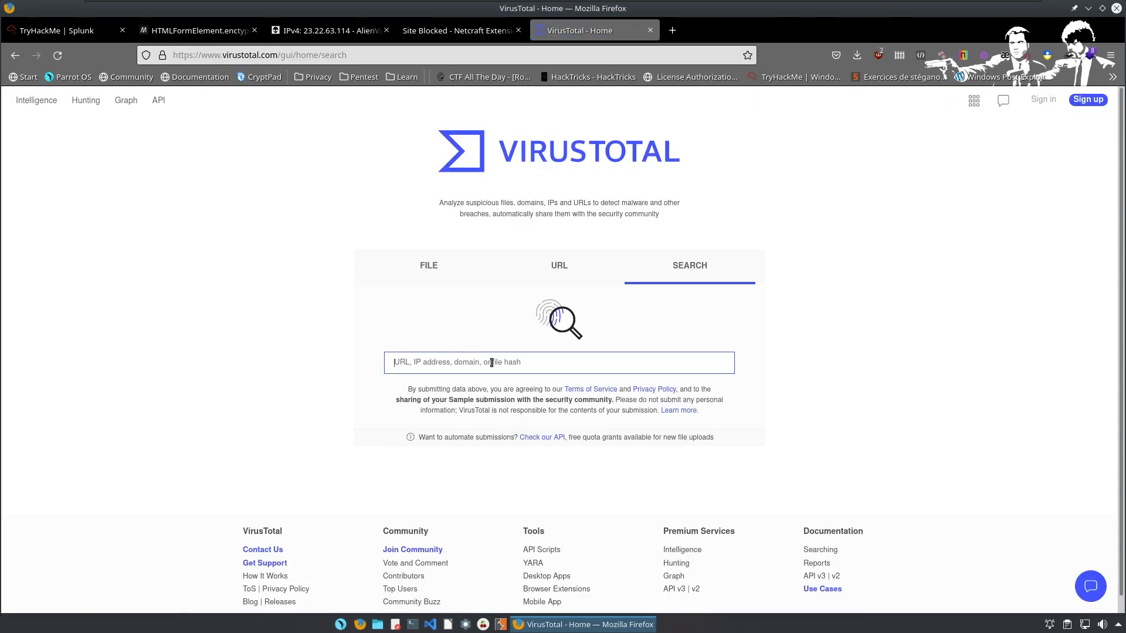
key(ctrl+v)
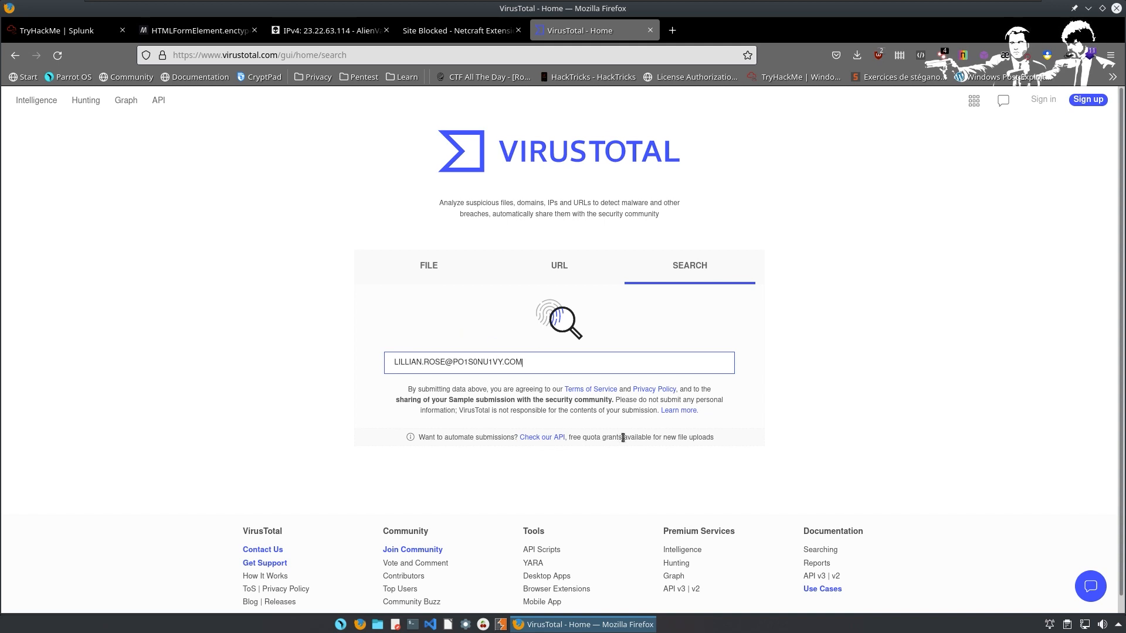
key(Return)
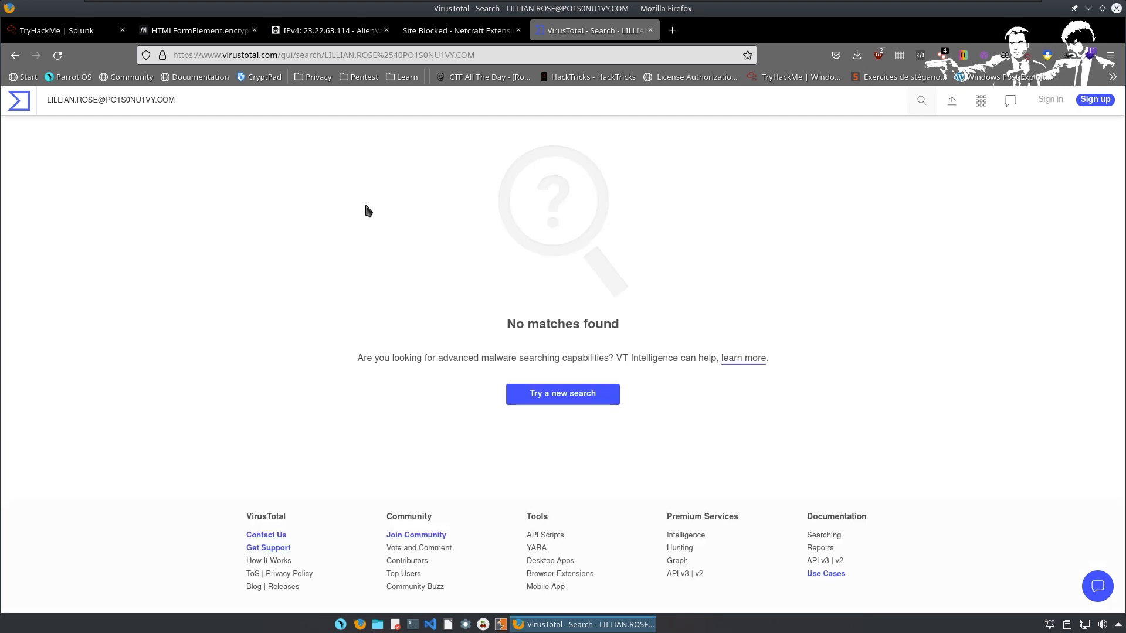
Copy the attacker IP 23.22.63.114 from TryHackMe and look it up on VirusTotal.
click(578, 390)
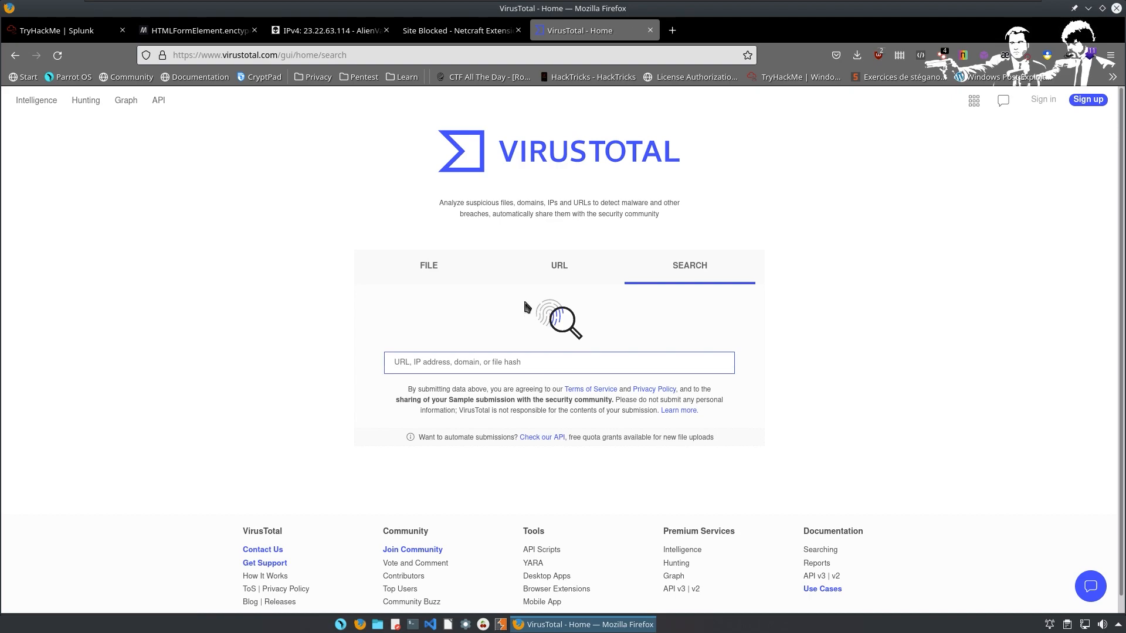
key(ctrl+super+Left)
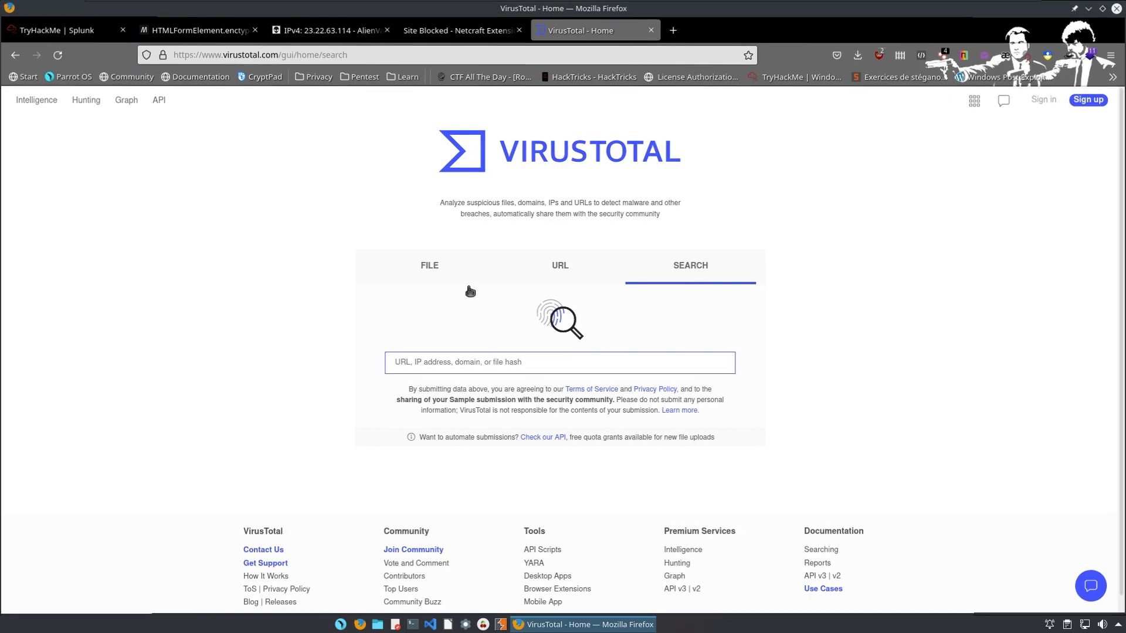
key(ctrl+super+Right)
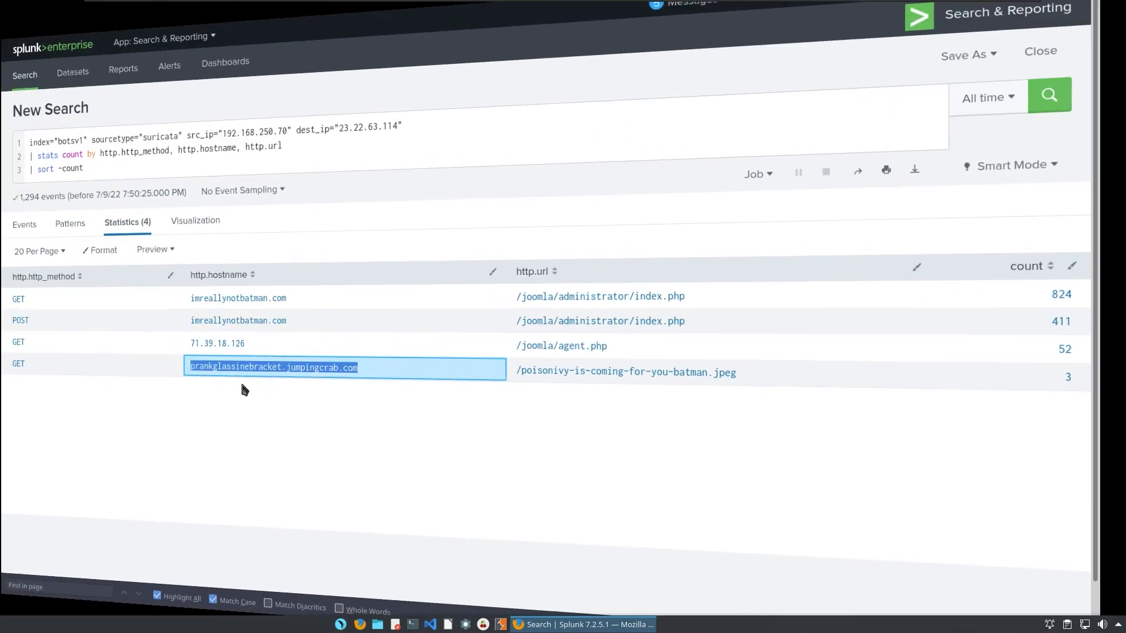
key(ctrl+super+Right)
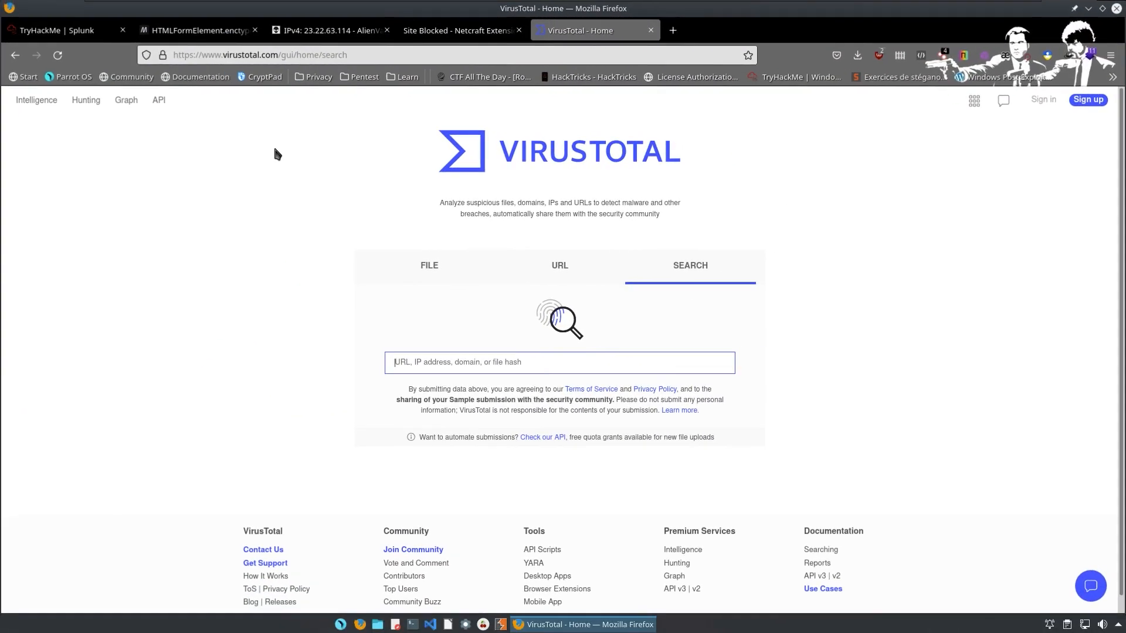
key(ctrl+1)
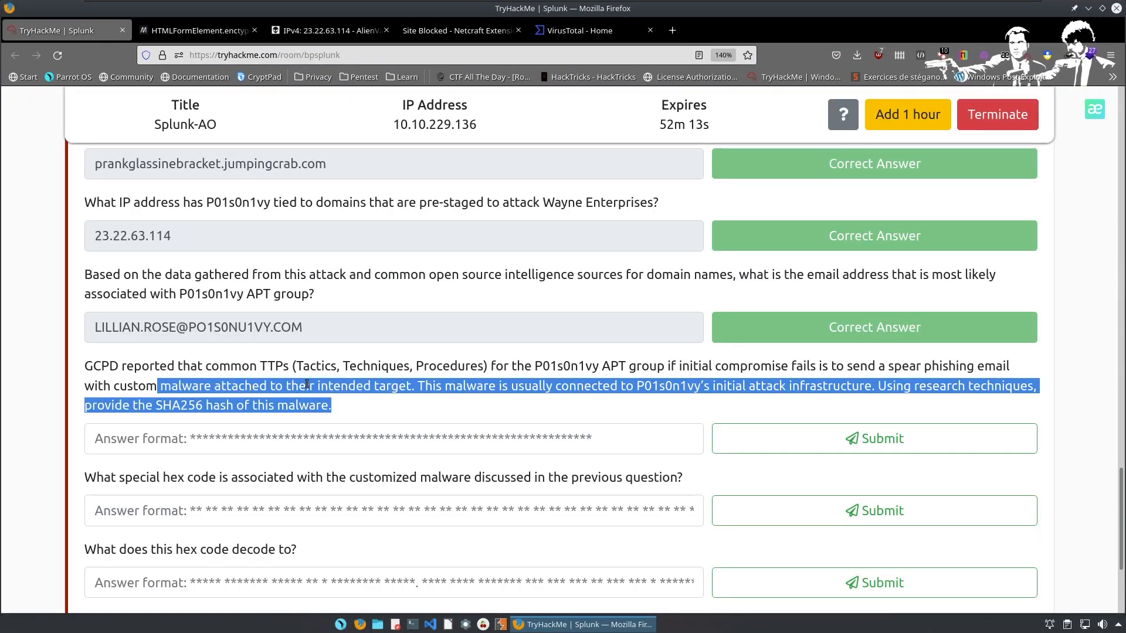
scroll(307, 381, up, 6)
scroll(304, 371, down, 3)
drag(208, 423, 45, 424)
key(ctrl+c)
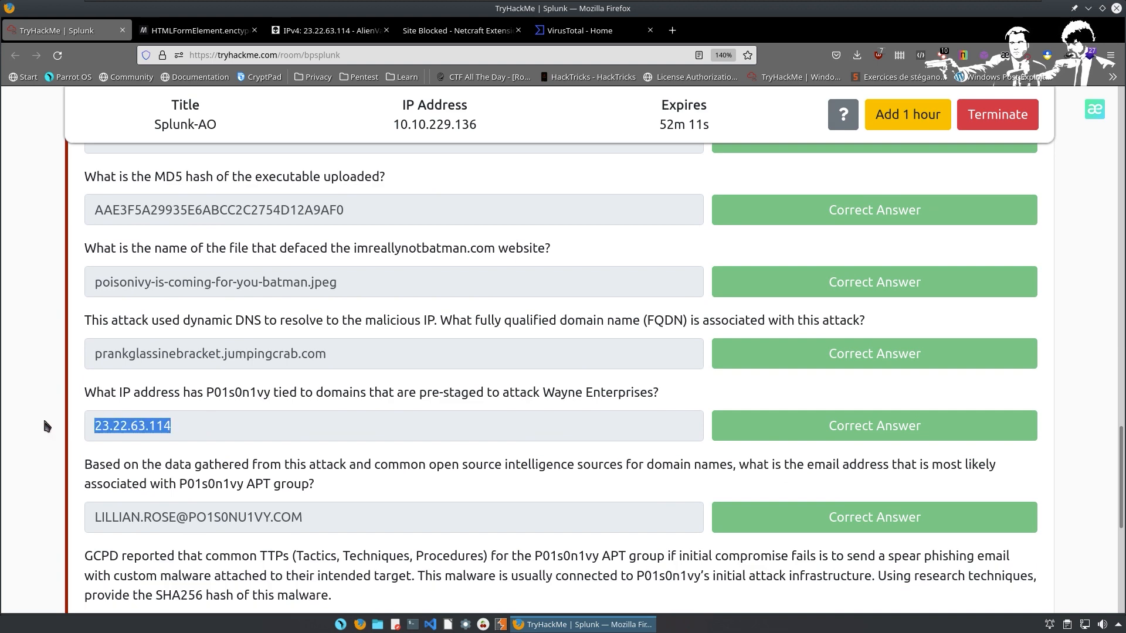
click(570, 30)
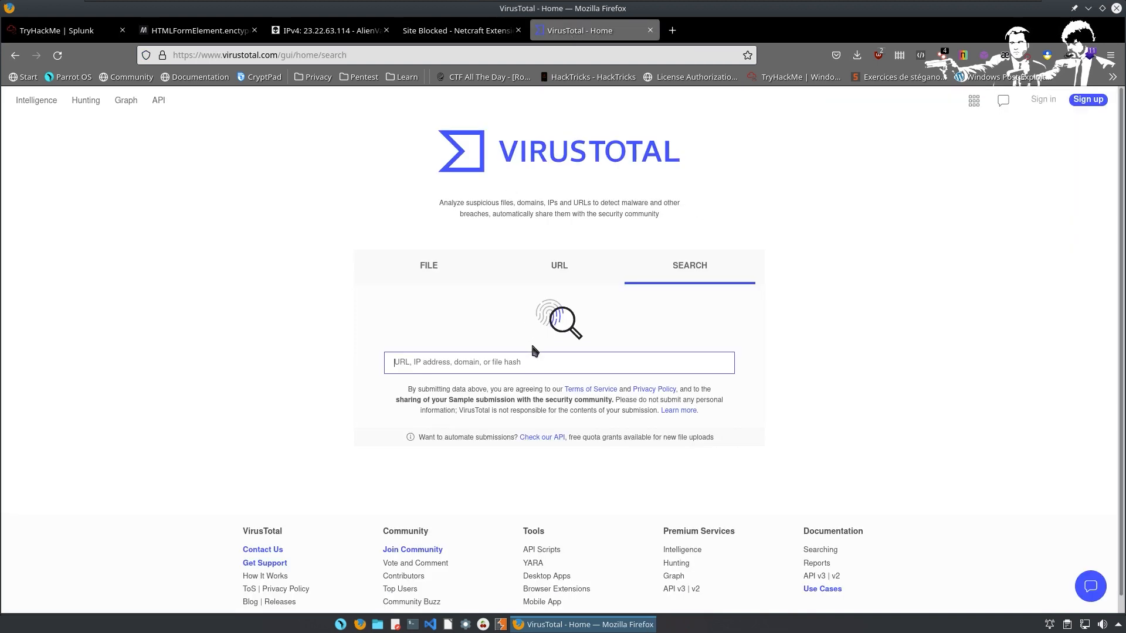
middle_click(498, 362)
key(Return)
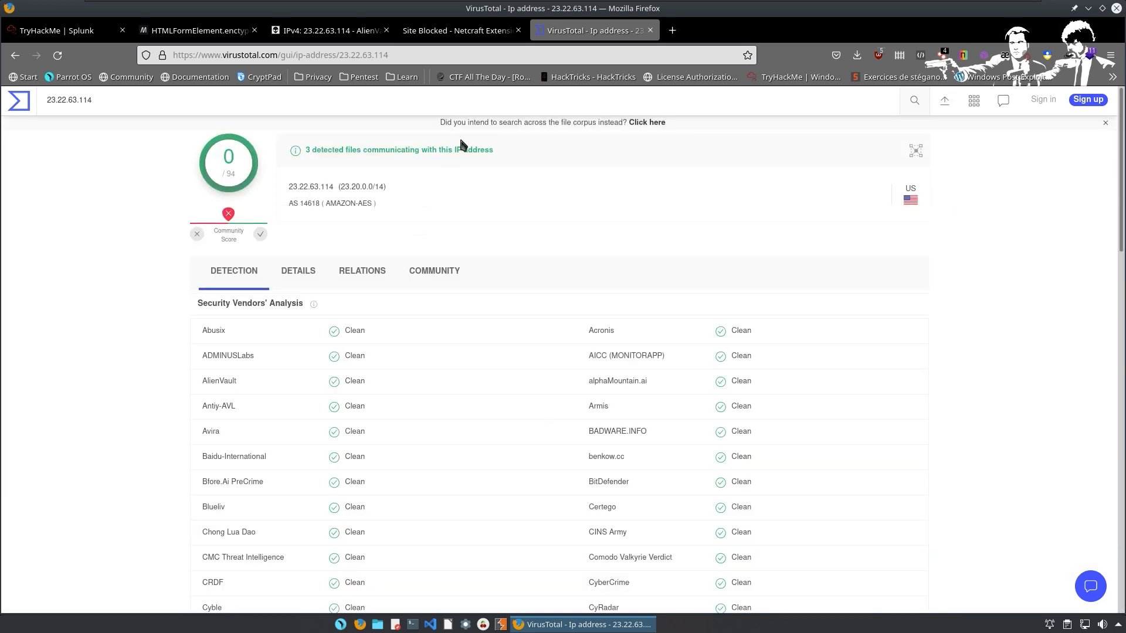
Review the IP's Details tab Google results and check its Threatcrowd entry.
scroll(463, 241, down, 15)
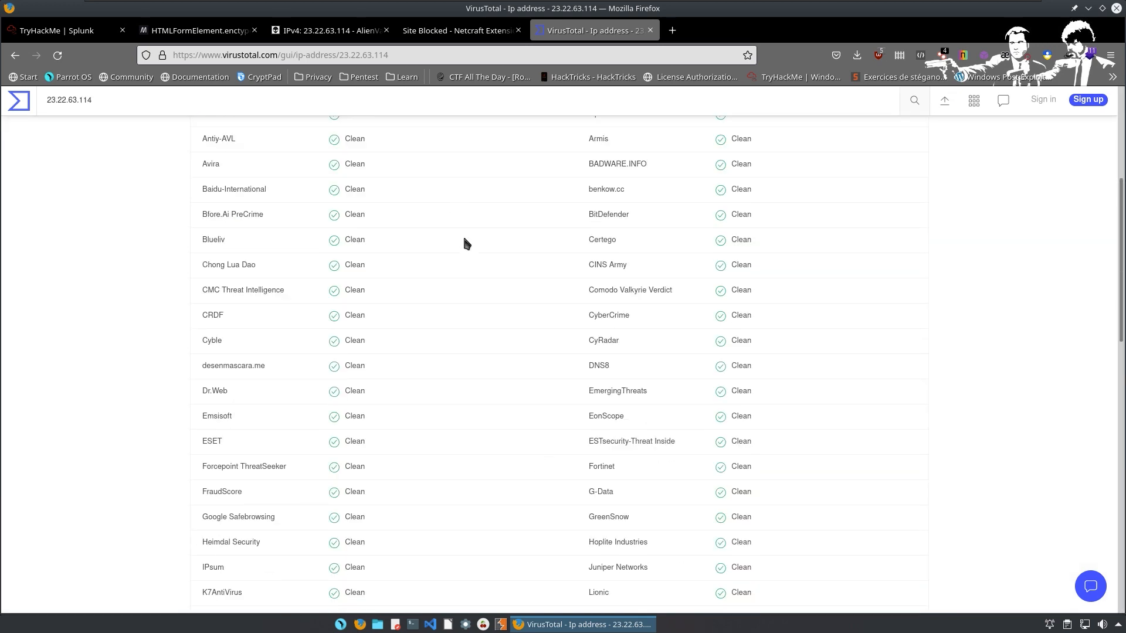
scroll(496, 306, up, 15)
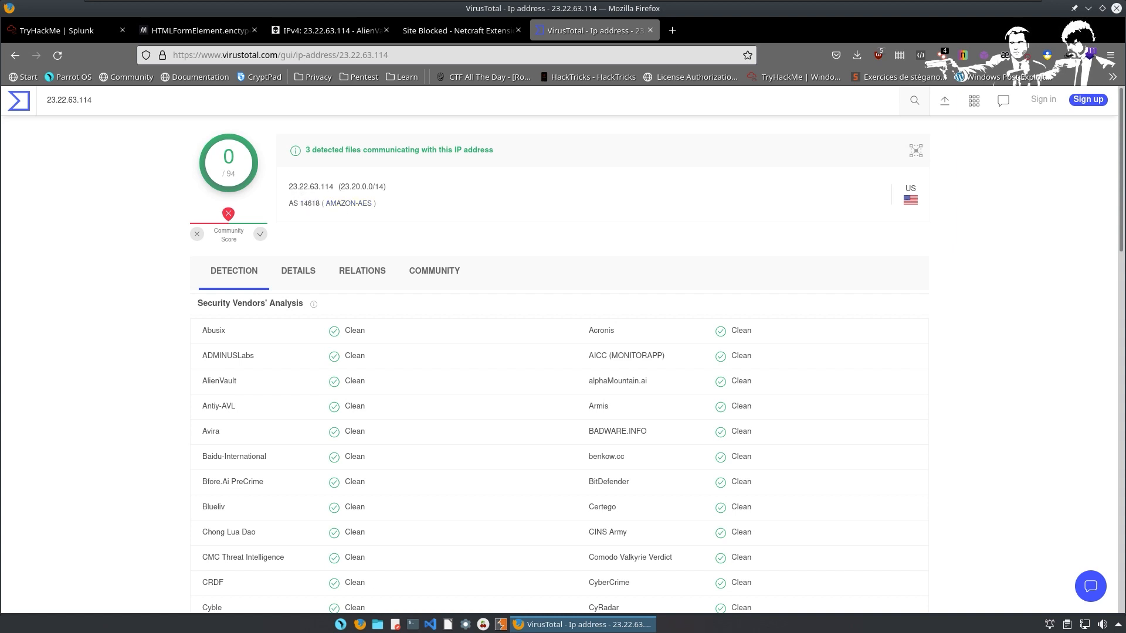
click(305, 272)
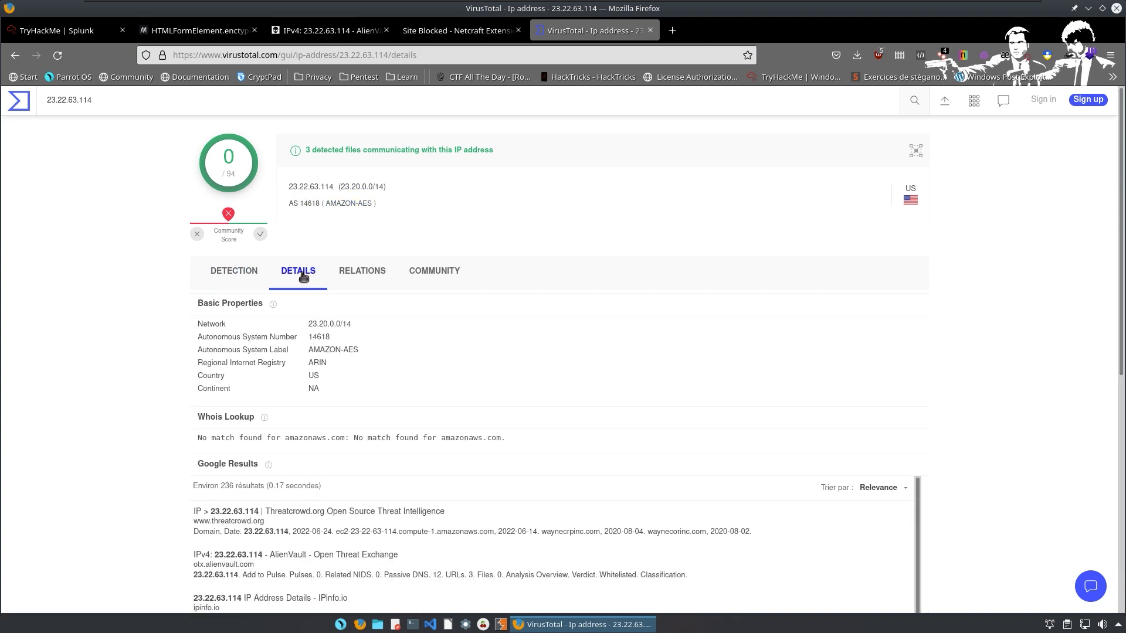
scroll(424, 335, down, 5)
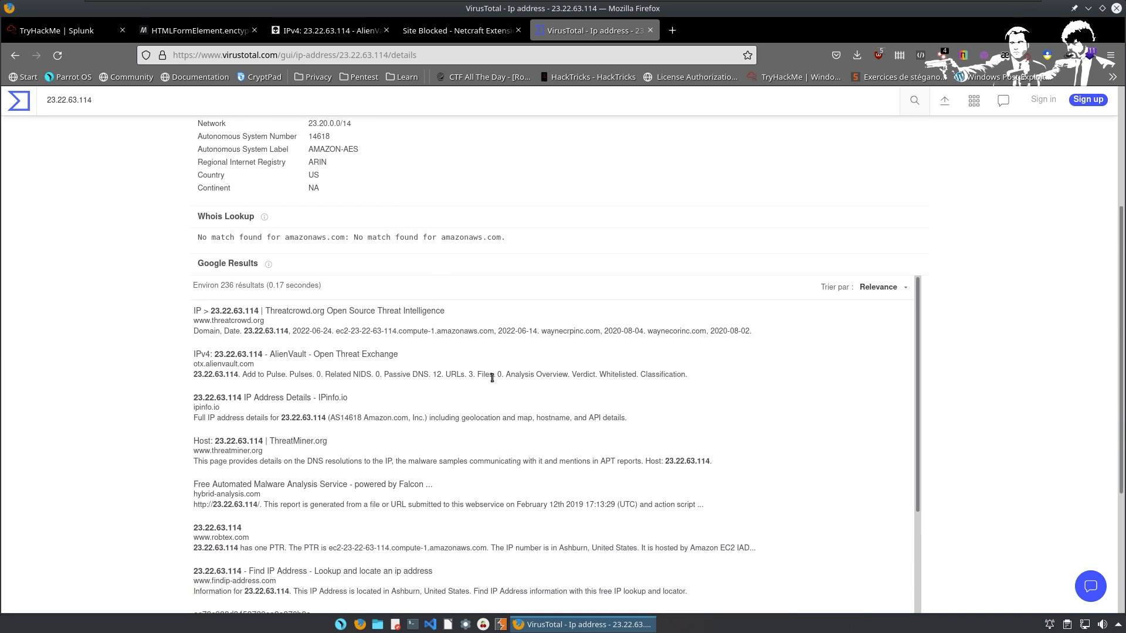
scroll(484, 380, down, 4)
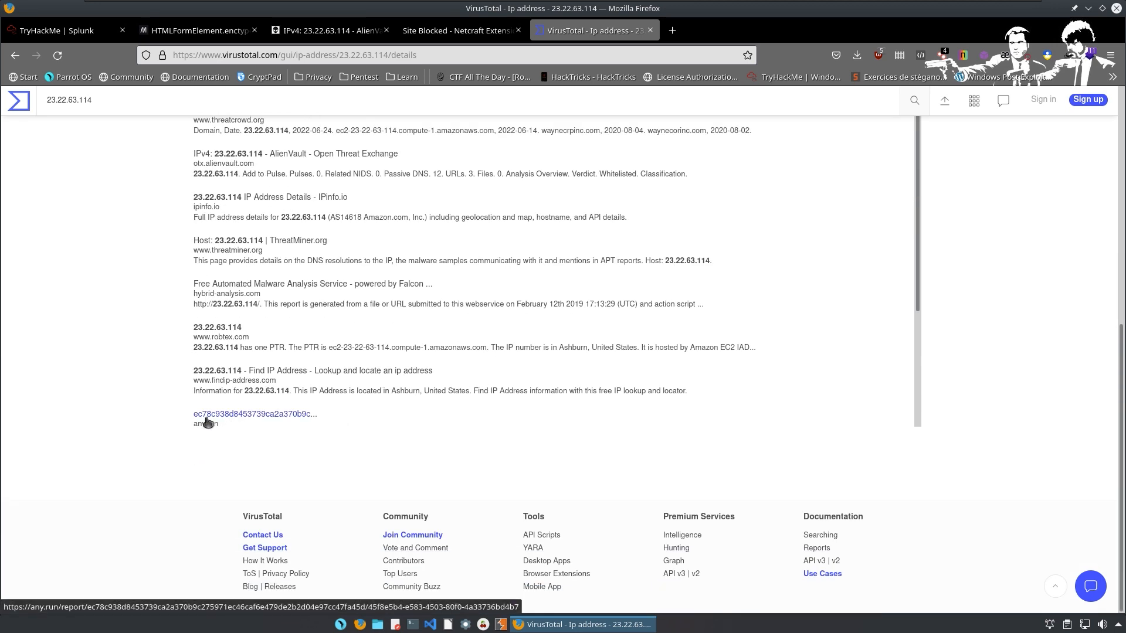
scroll(337, 400, up, 5)
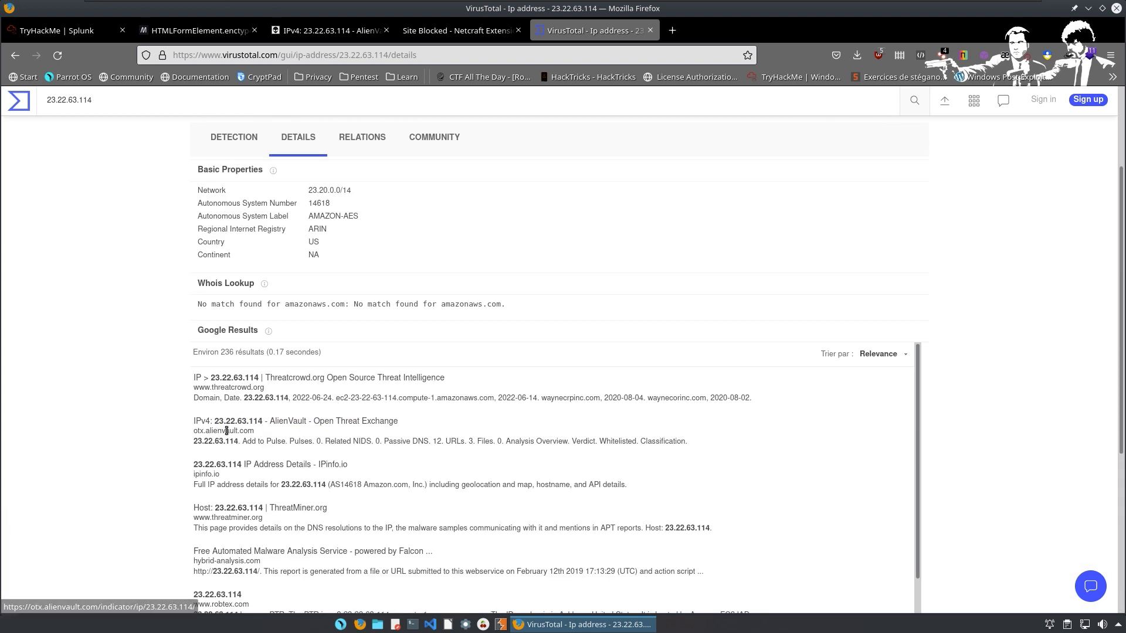
click(238, 380)
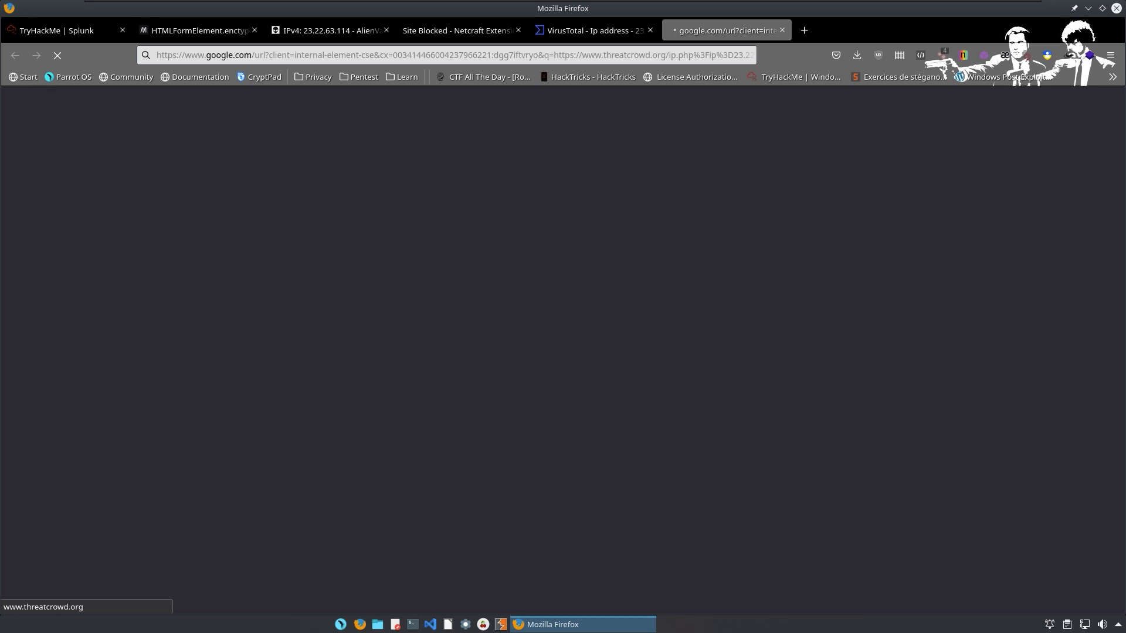
click(593, 33)
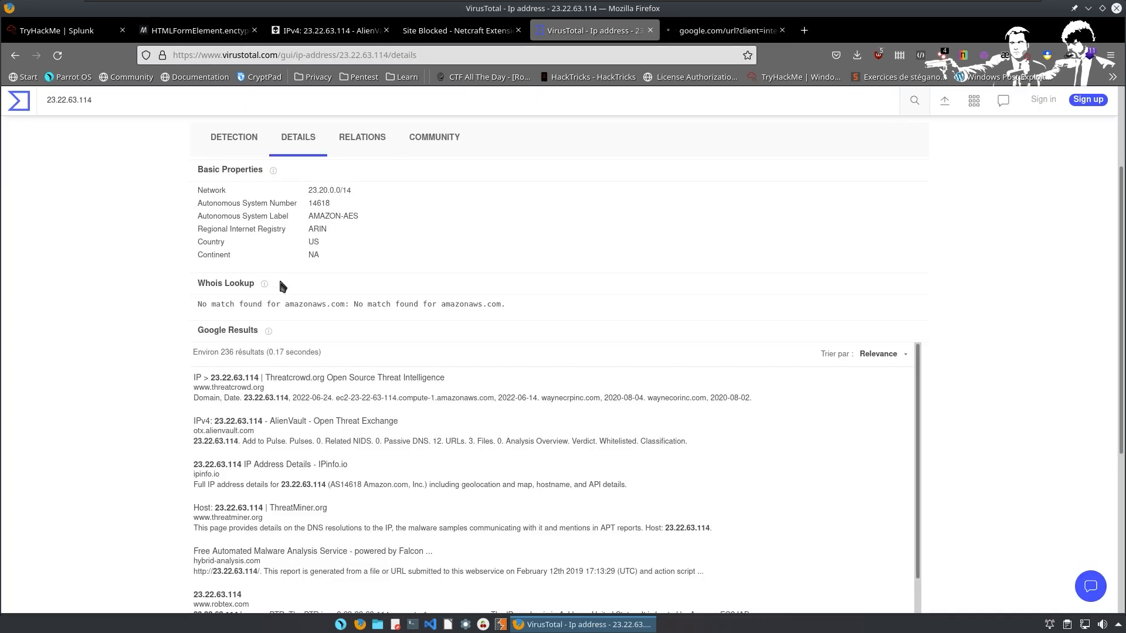
Check the Relations tab's communicating files, then highlight the any.run hash result on Details.
click(360, 136)
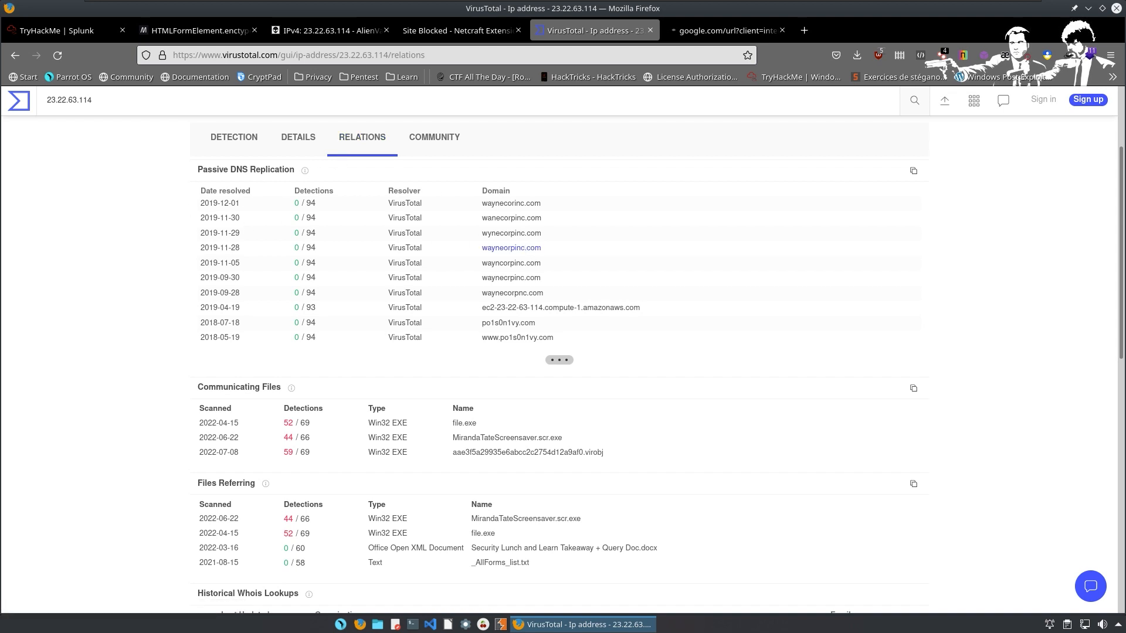
scroll(396, 305, down, 2)
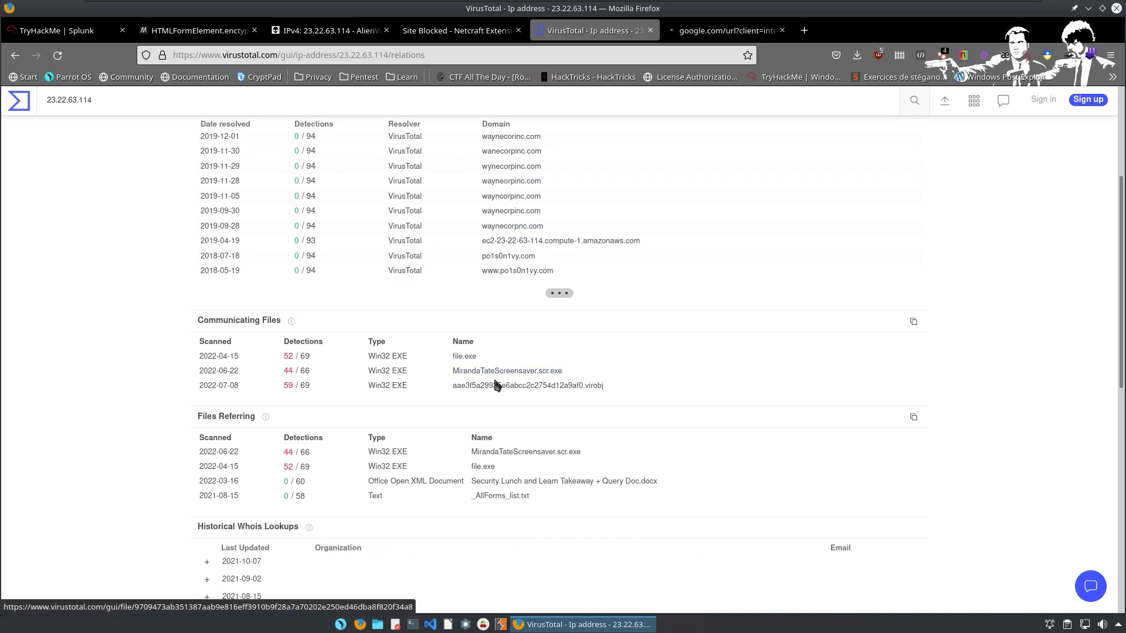
scroll(403, 397, down, 3)
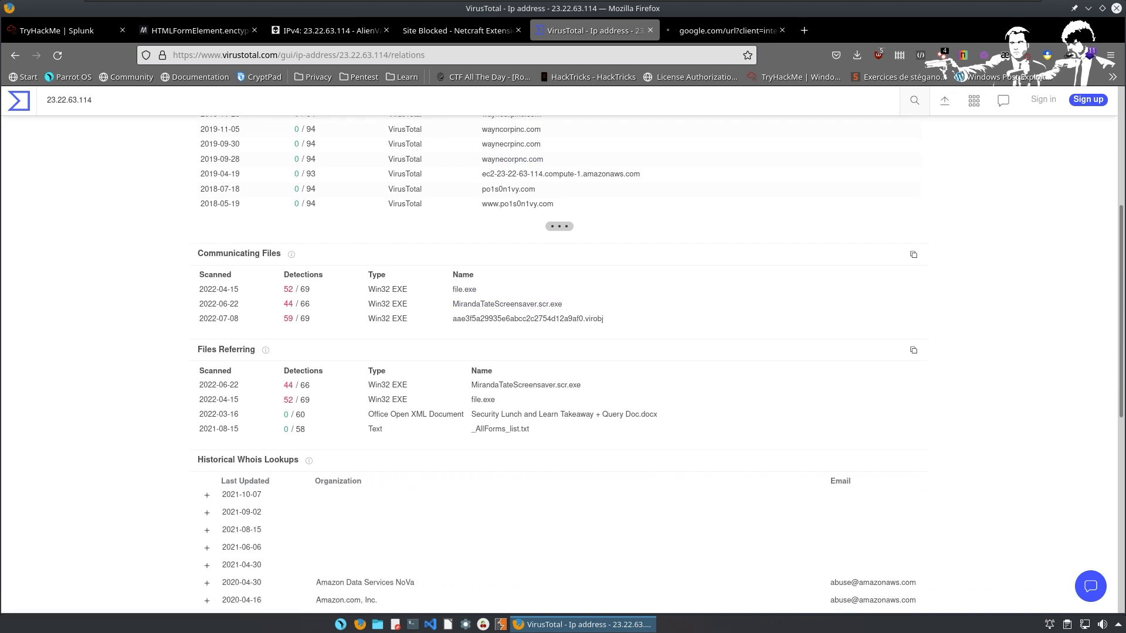
scroll(294, 439, down, 4)
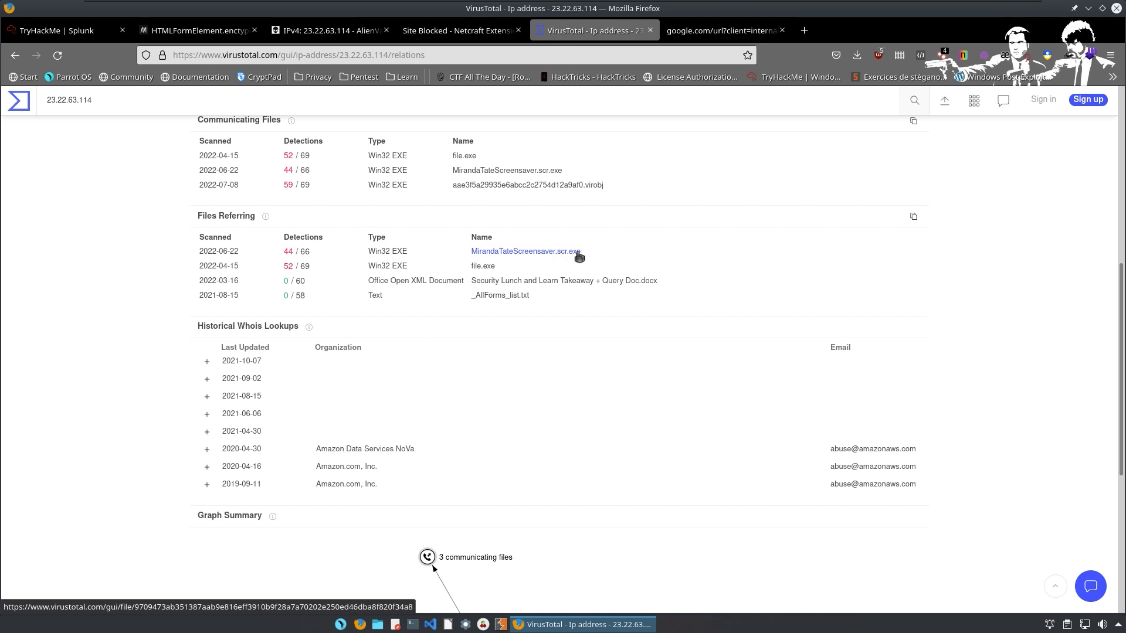
scroll(616, 152, up, 1)
click(676, 30)
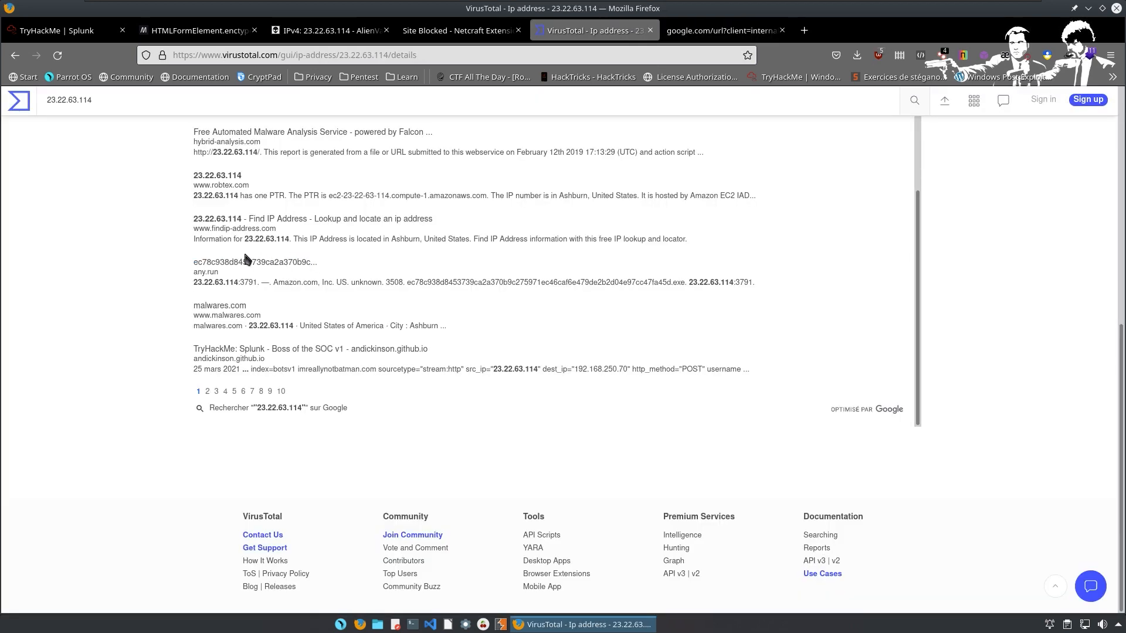
drag(192, 263, 332, 261)
Check the any.run report for that hash and the second page of Google results.
click(271, 263)
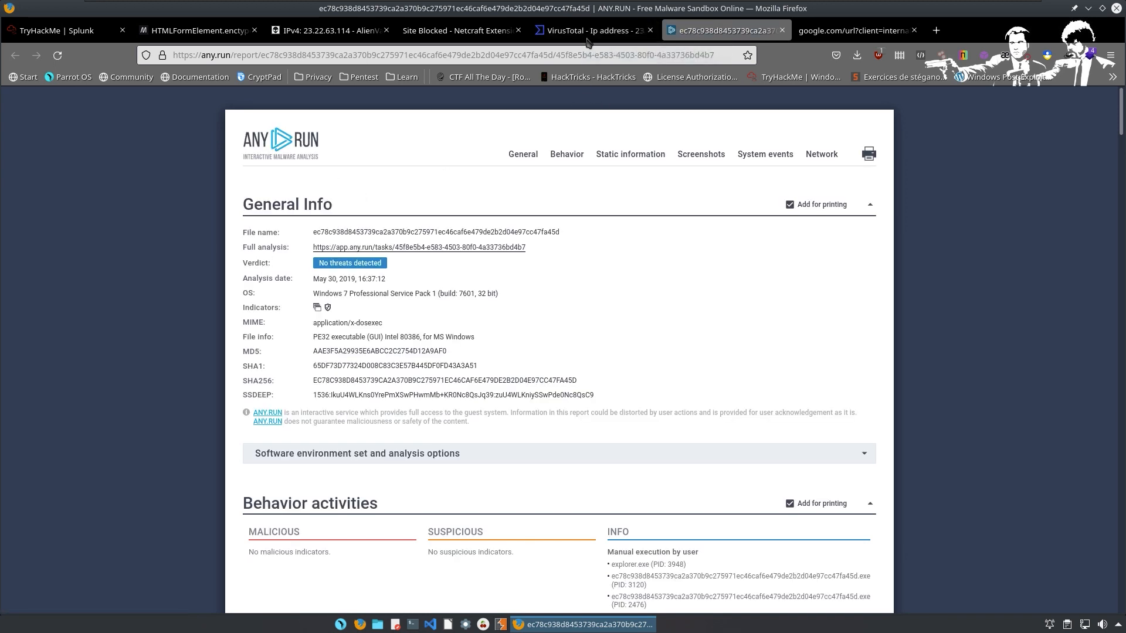
click(588, 35)
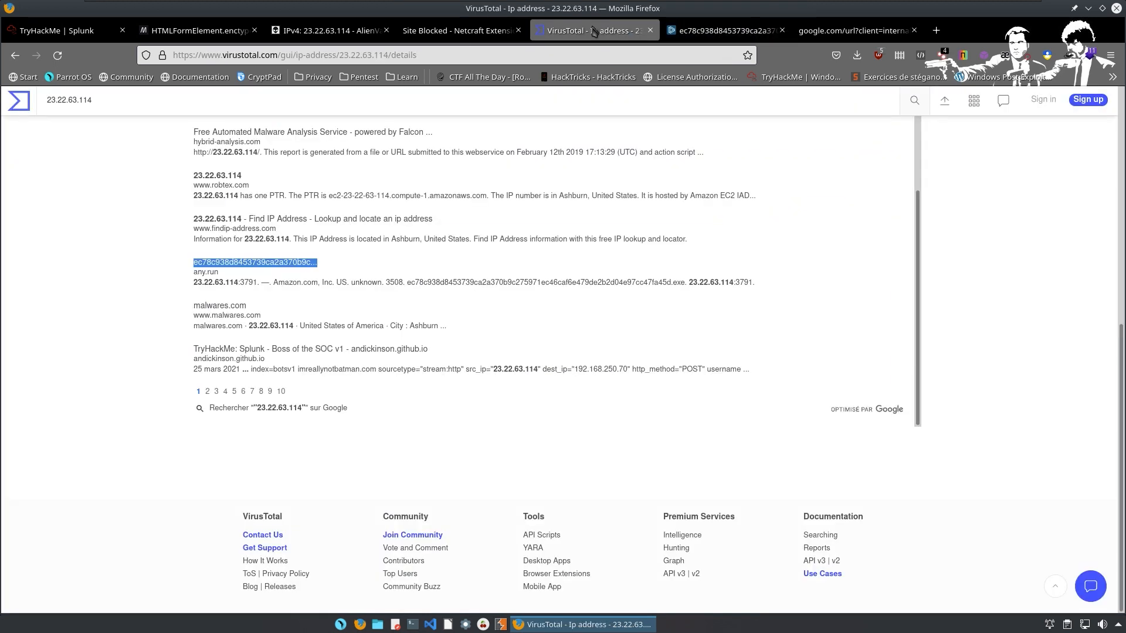
click(208, 392)
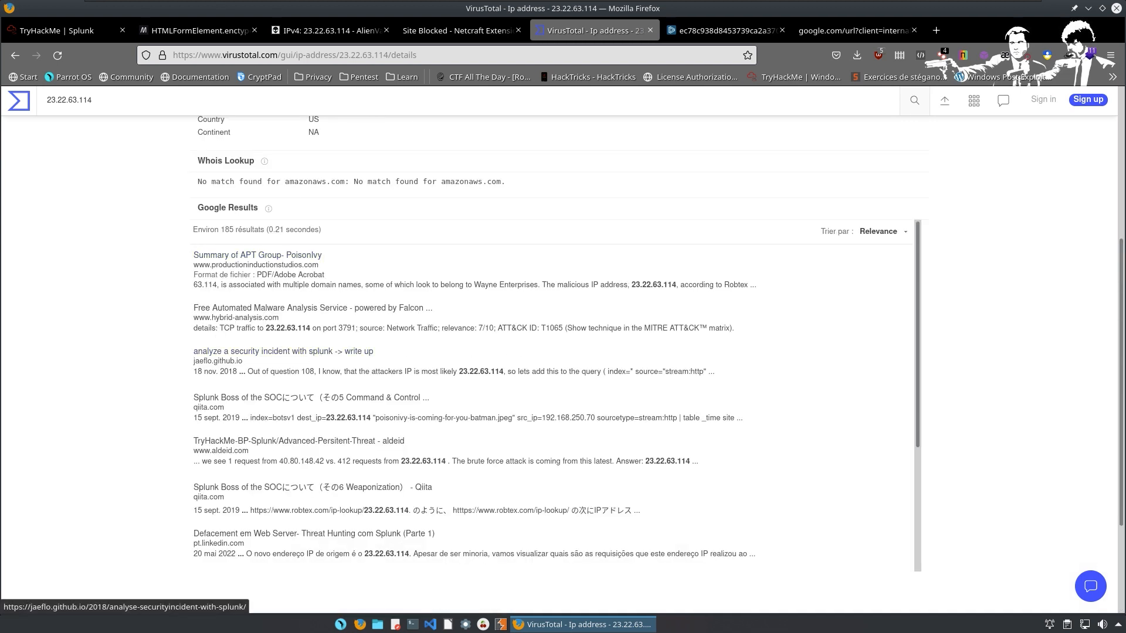
scroll(284, 353, down, 2)
scroll(226, 293, up, 2)
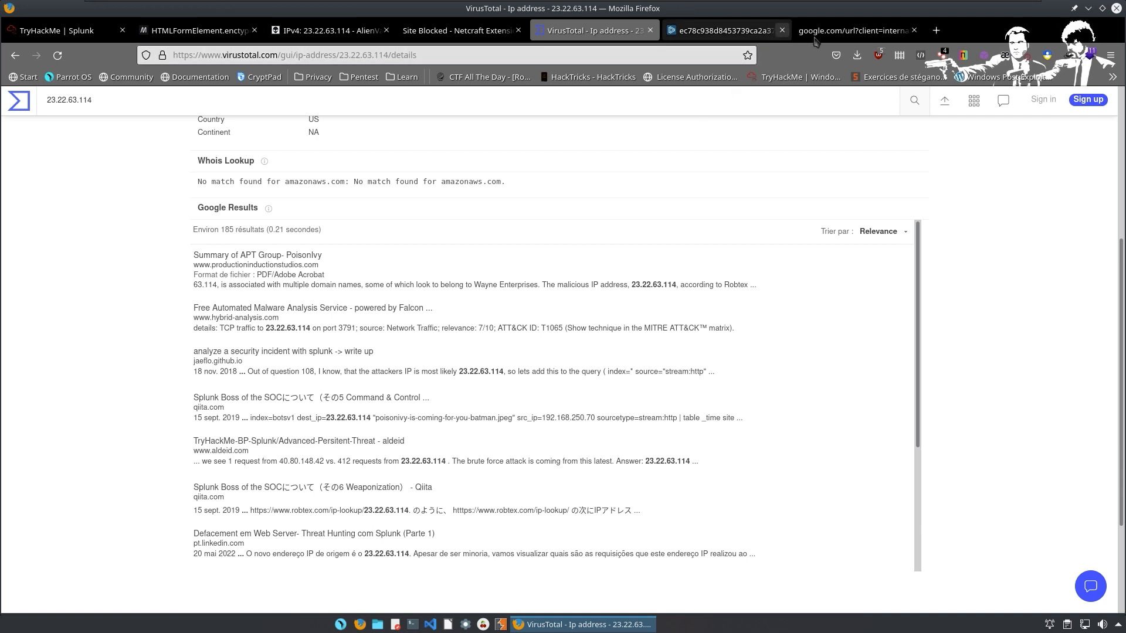
scroll(296, 267, down, 5)
Look up the hash to open the MirandaTateScreensaver.scr.exe report (44/66) and copy its SHA256.
key(alt+Left)
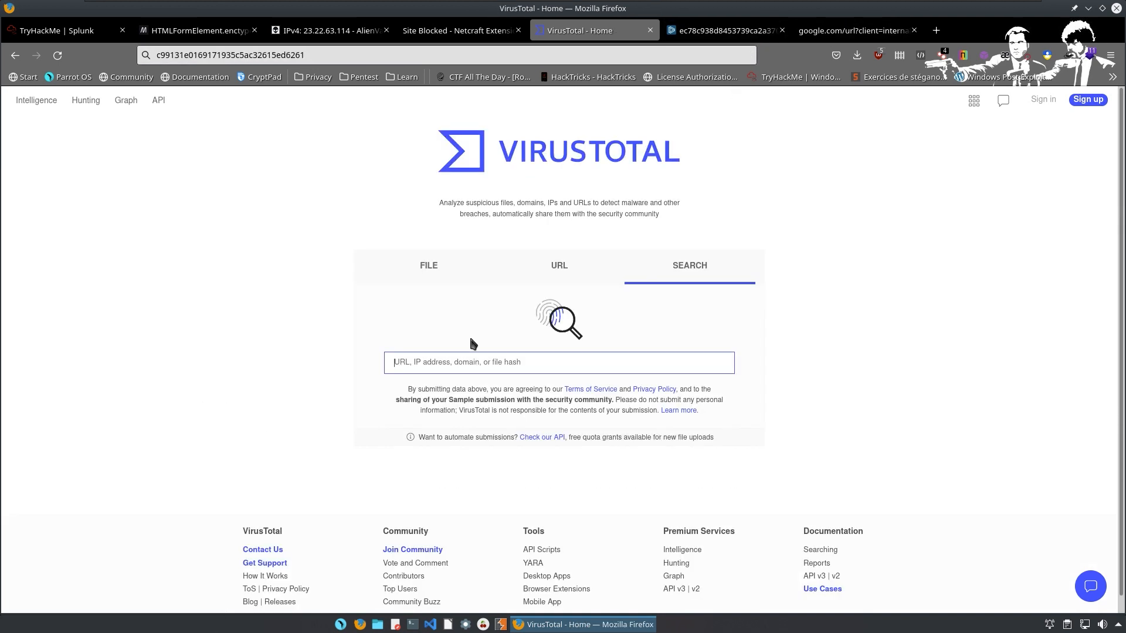
key(ctrl+v)
key(Return)
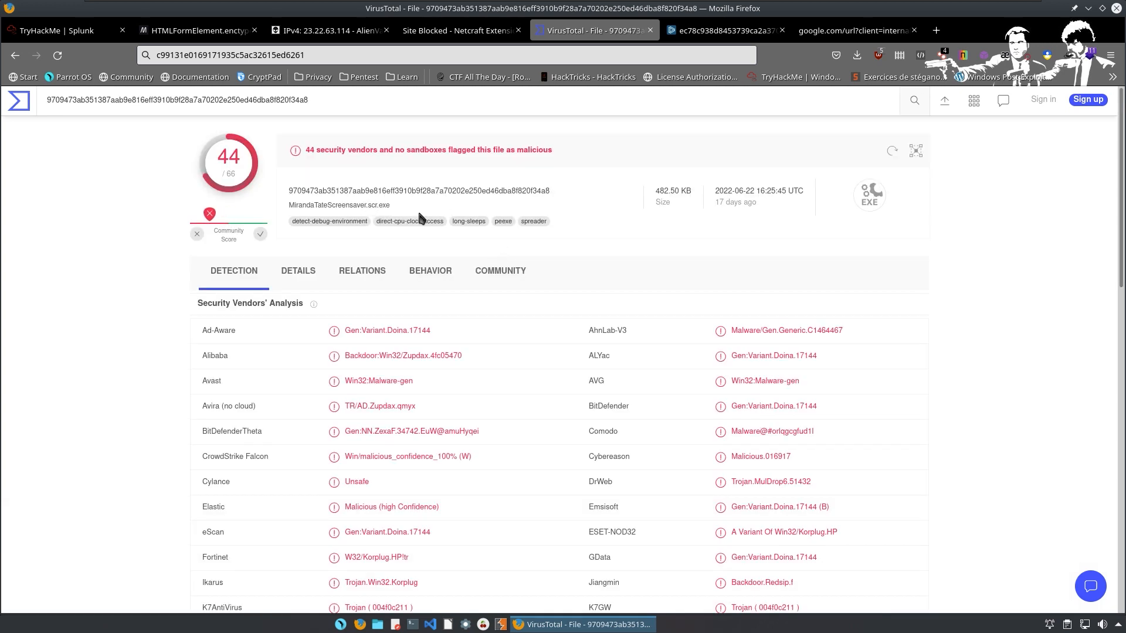
drag(392, 207, 230, 197)
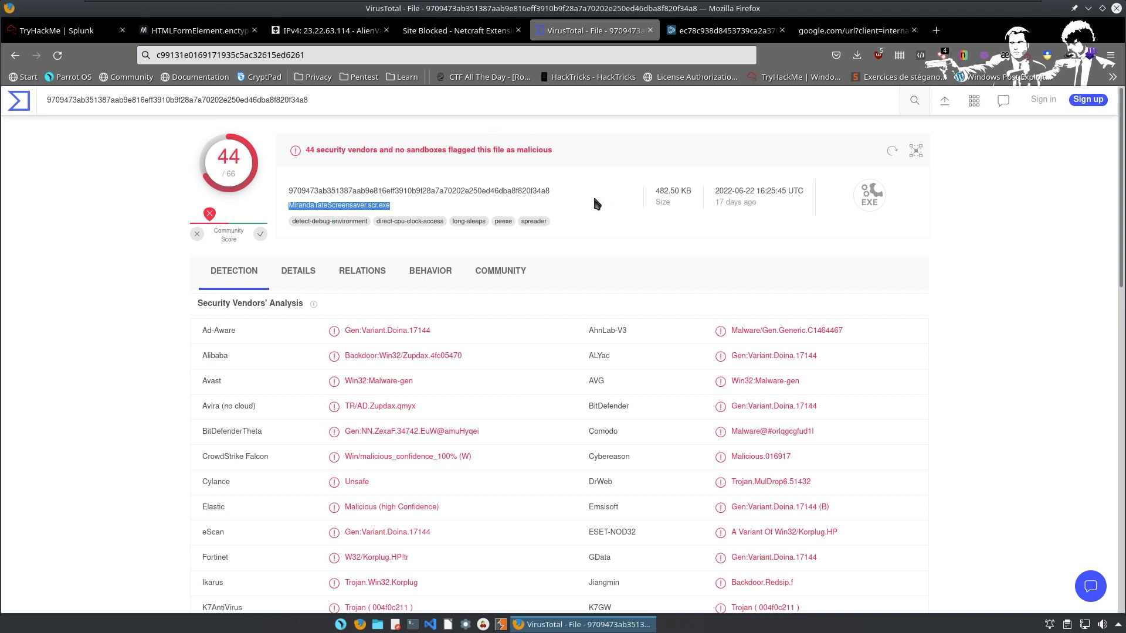
click(564, 193)
double_click(454, 190)
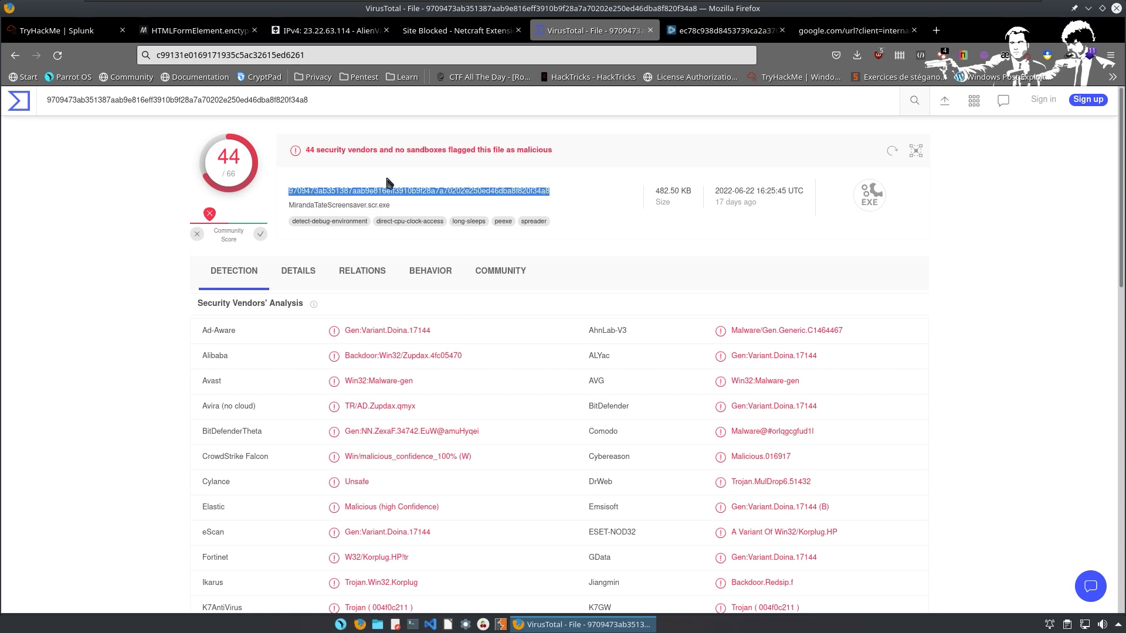
key(ctrl+F2)
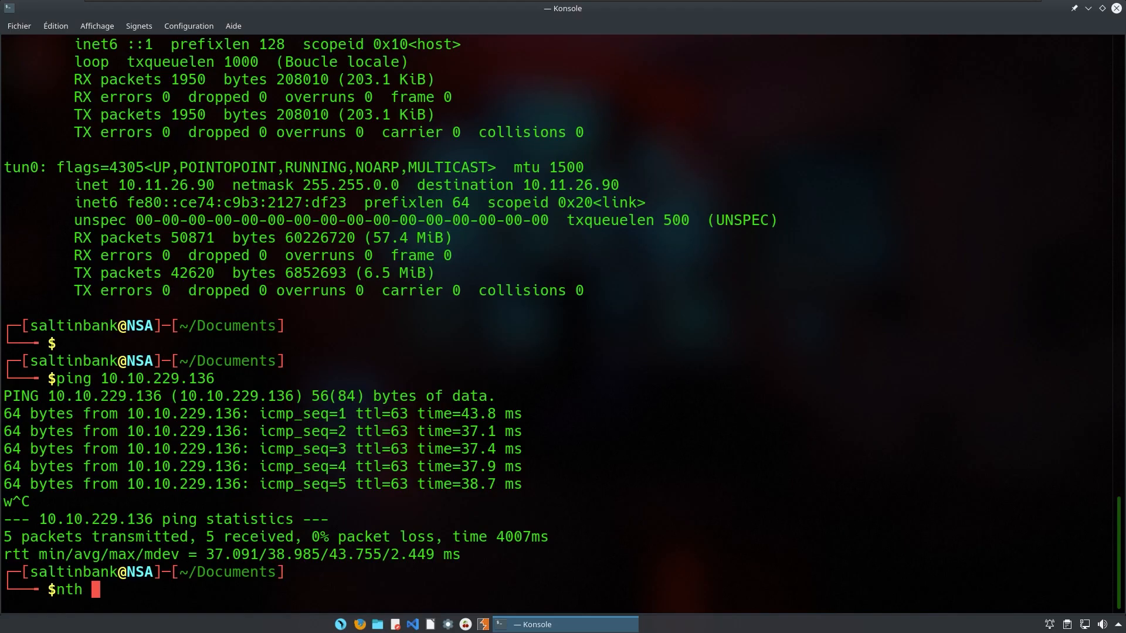
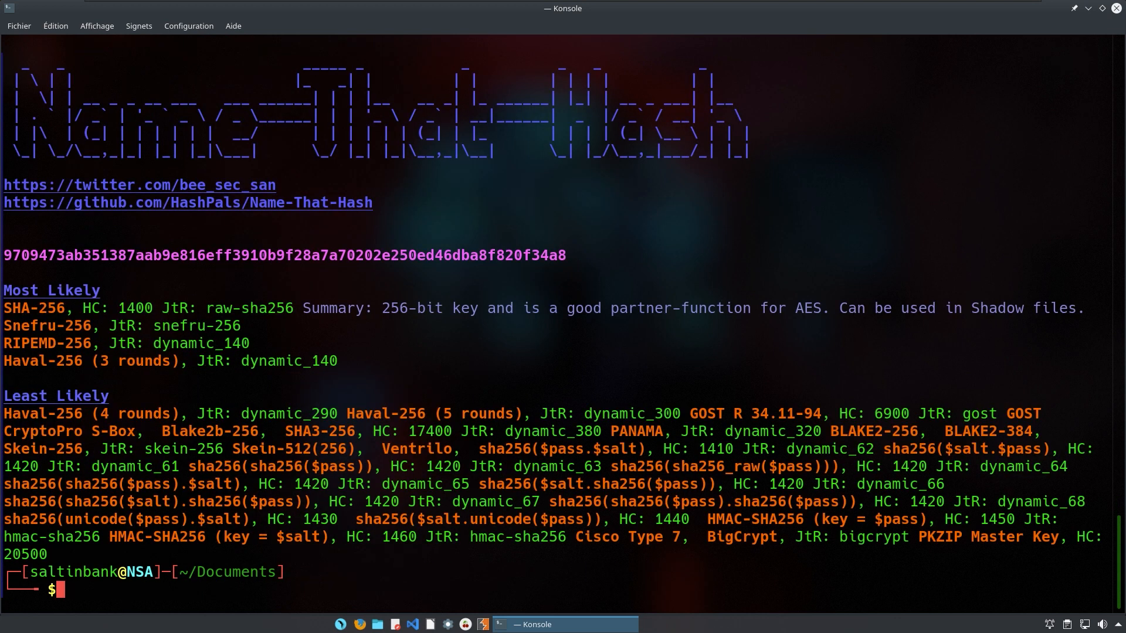
Highlight Name-That-Hash's SHA-256 identification and return to the Firefox desktop.
drag(13, 307, 217, 311)
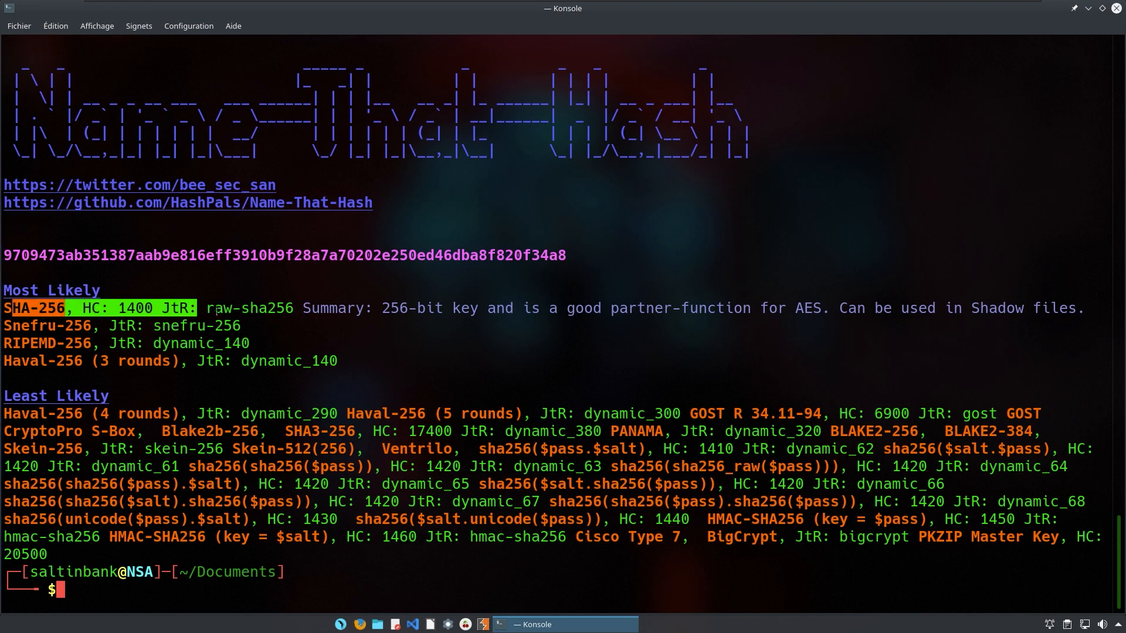
key(ctrl+alt+Right)
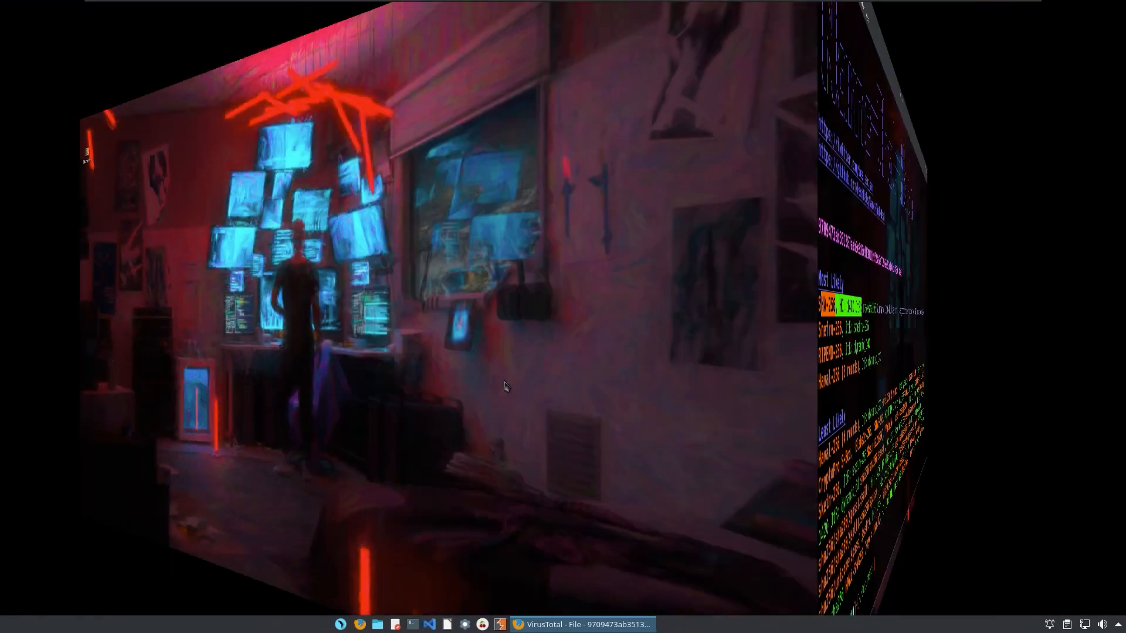
Paste the SHA256 hash into the spear-phishing malware answer field and submit it.
key(alt+1)
click(269, 439)
text(9709473ab351387aab9e816eff3910b9f28a7a70202e250ed46dba8f820f34a8)
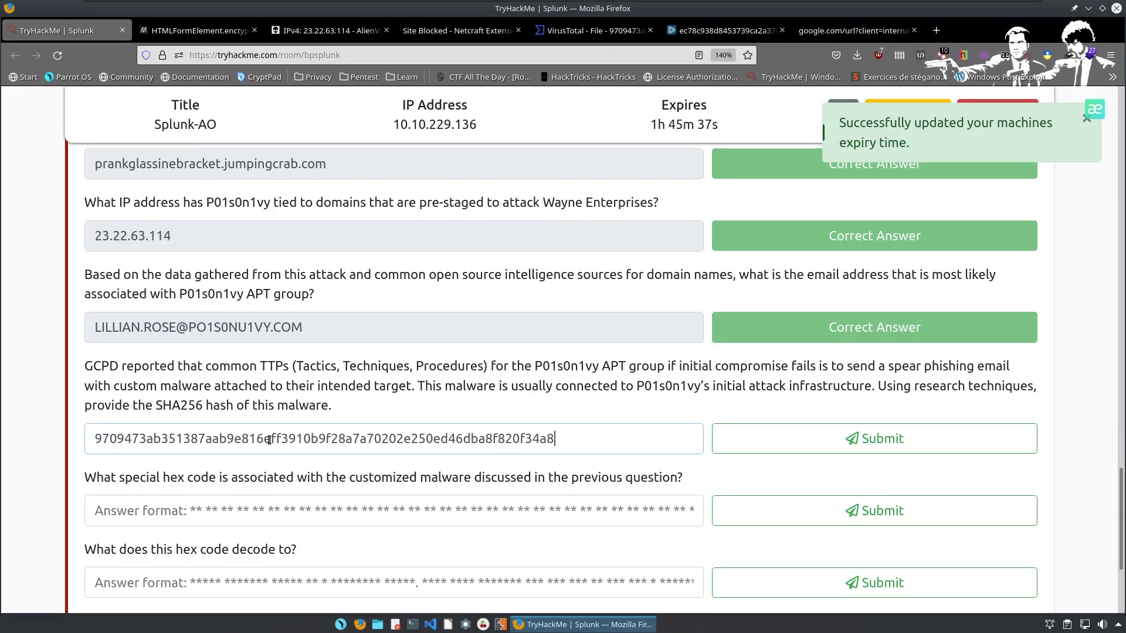
key(Return)
scroll(217, 404, down, 3)
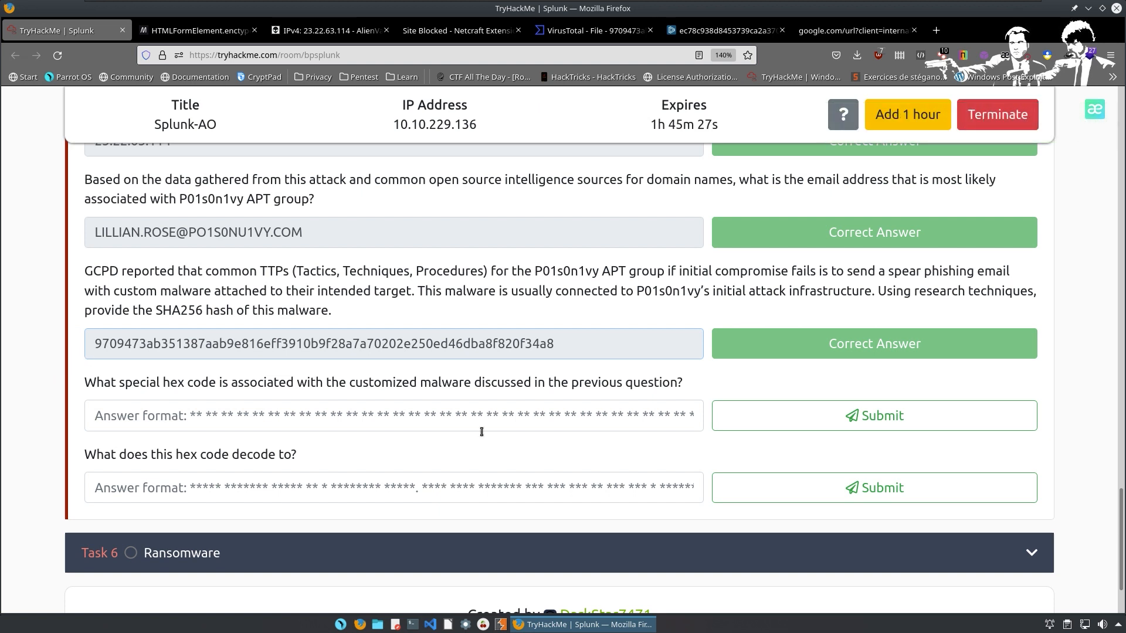
Select the accepted SHA256 hash and go back to the VirusTotal tab.
click(302, 321)
drag(302, 321, 76, 261)
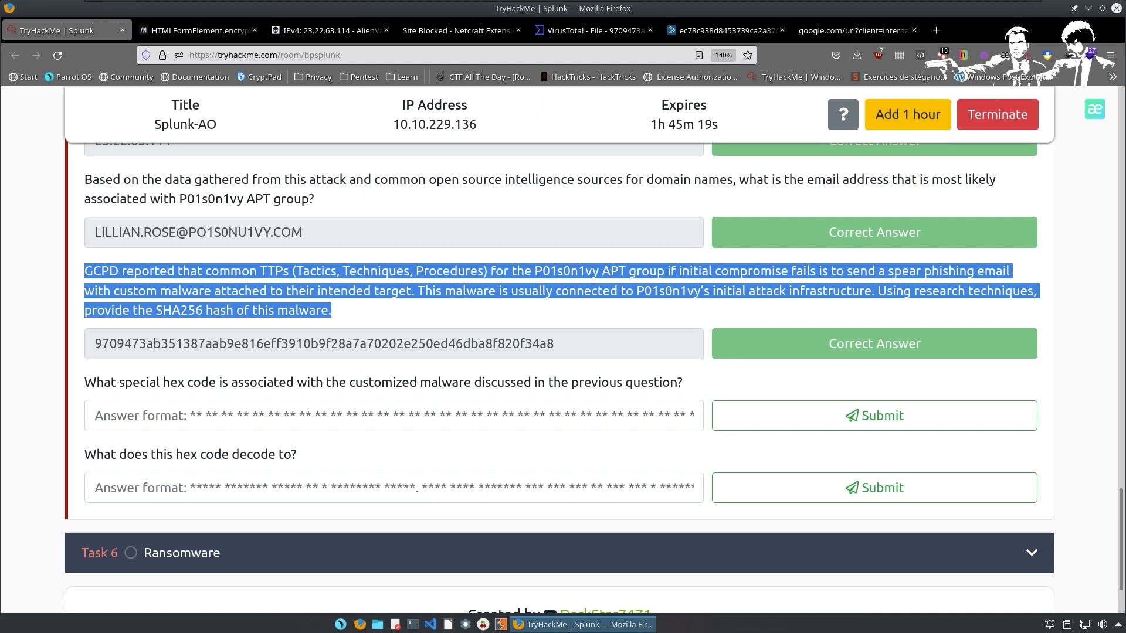
drag(92, 339, 572, 359)
key(ctrl+c)
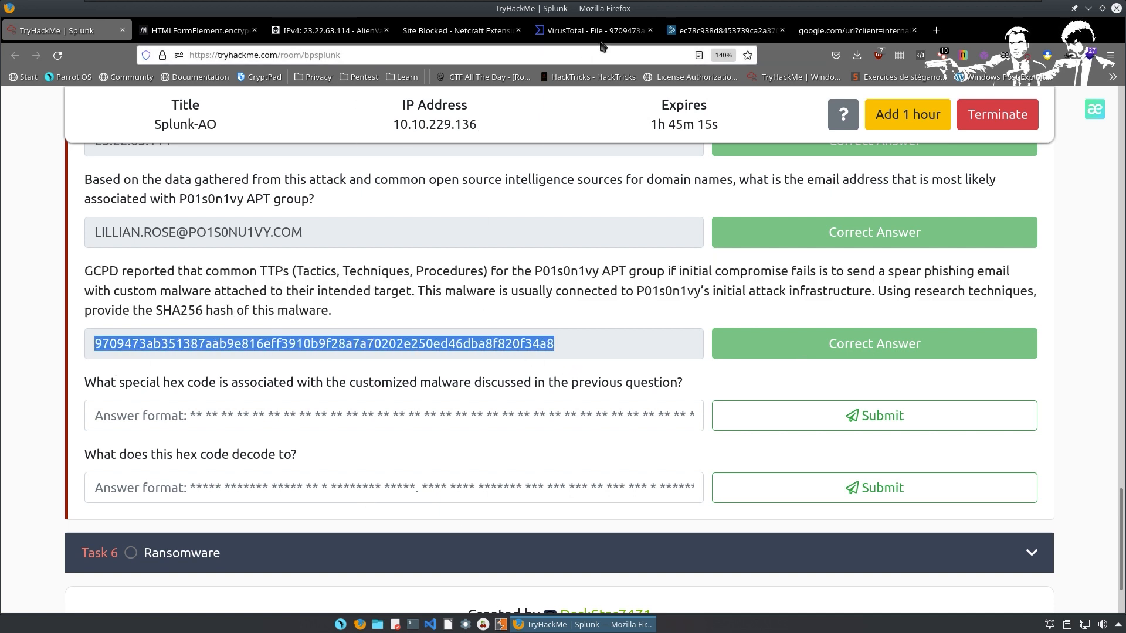
key(alt+5)
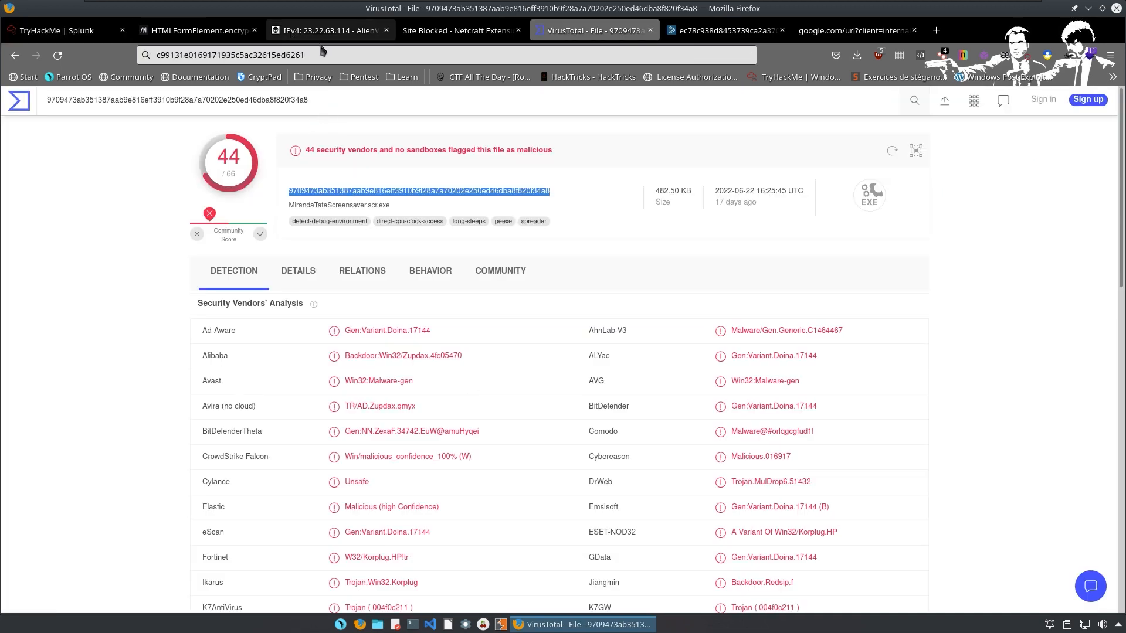
Search VirusTotal for the pasted SHA256 hash.
click(19, 101)
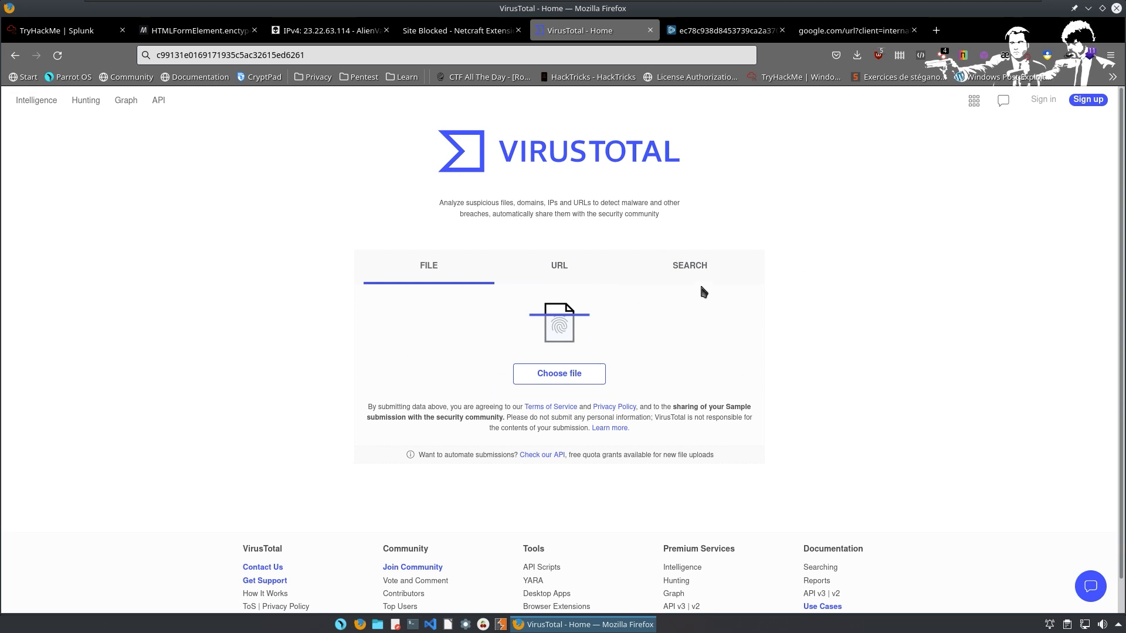
click(668, 268)
key(ctrl+v)
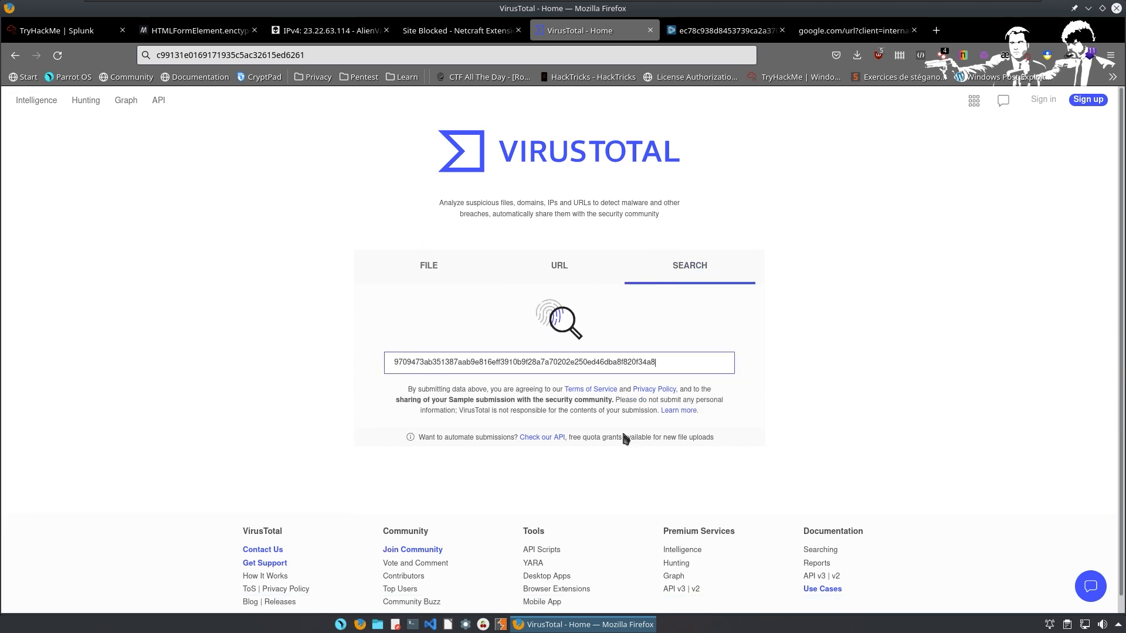
key(Return)
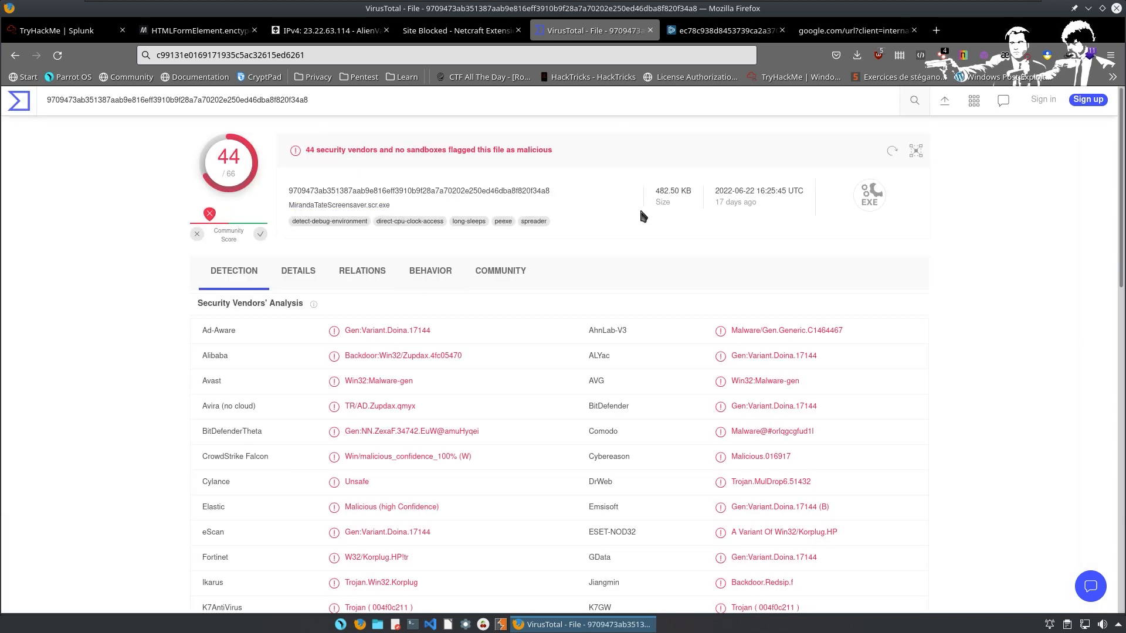
Review the file's Details, select its SHA-256, then open Relations showing contacted IPs like 23.22.63.114.
click(287, 274)
scroll(229, 398, down, 3)
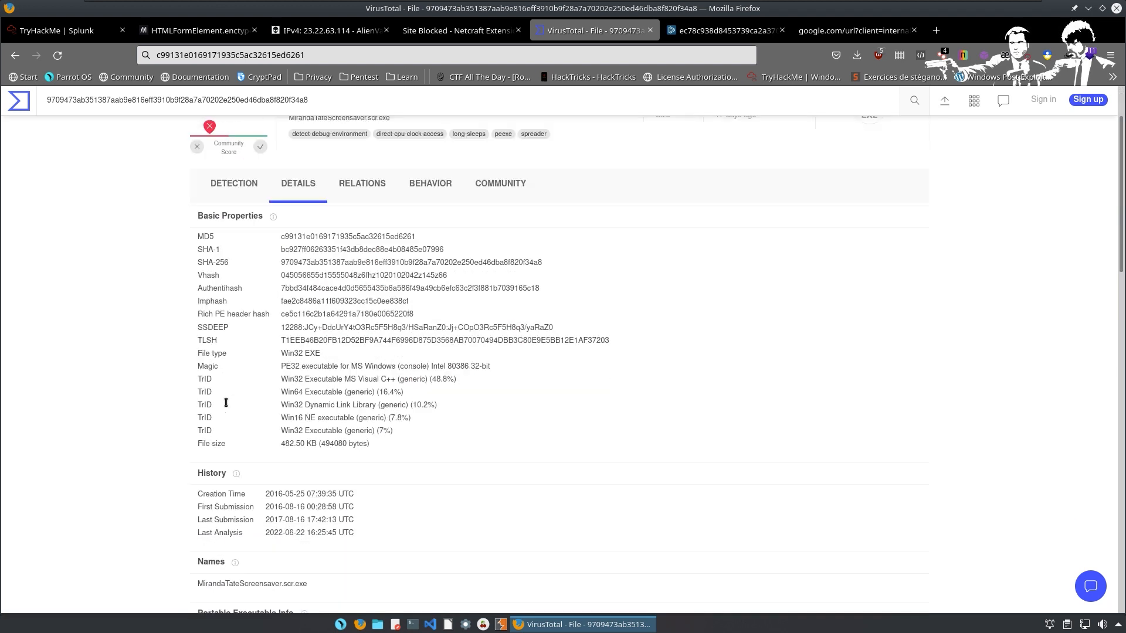
scroll(233, 400, down, 10)
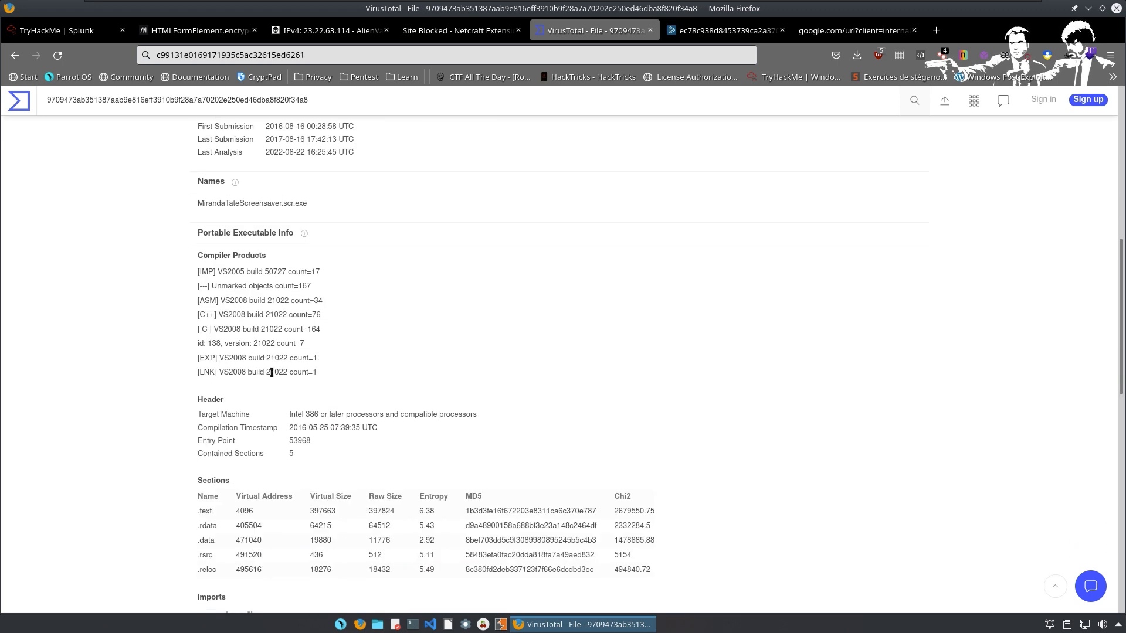
scroll(272, 377, down, 7)
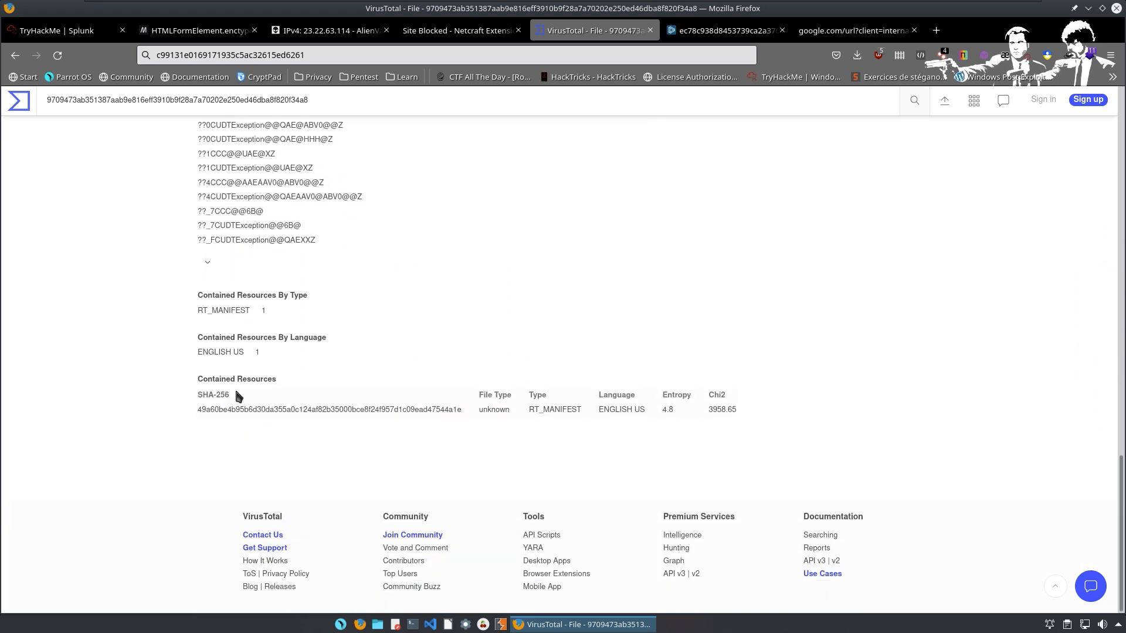
scroll(252, 360, up, 8)
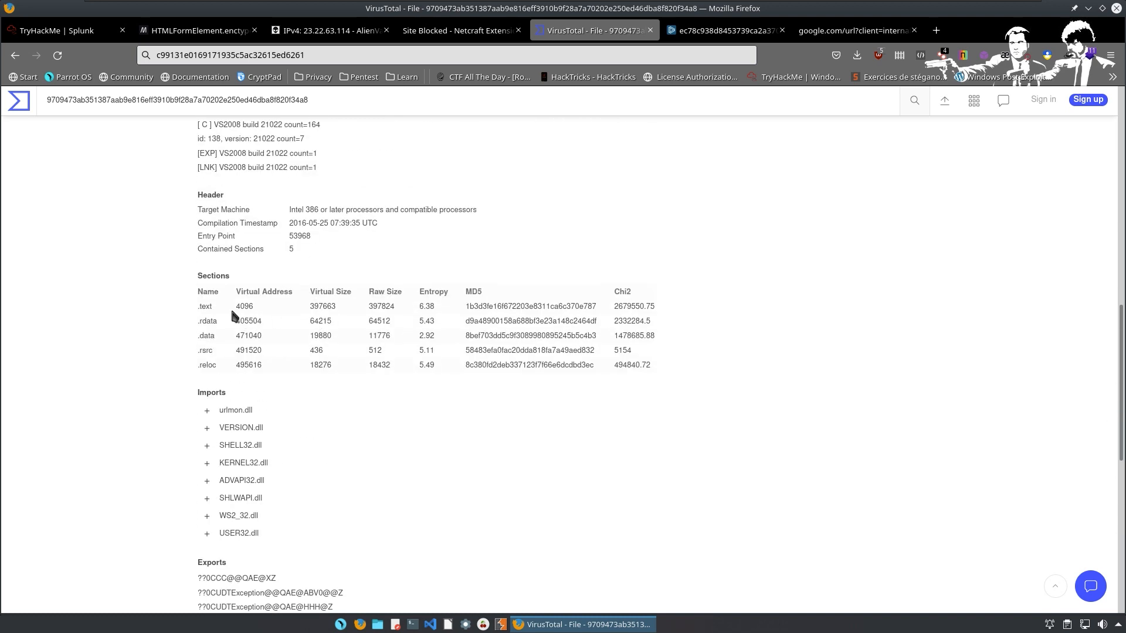
drag(200, 309, 878, 382)
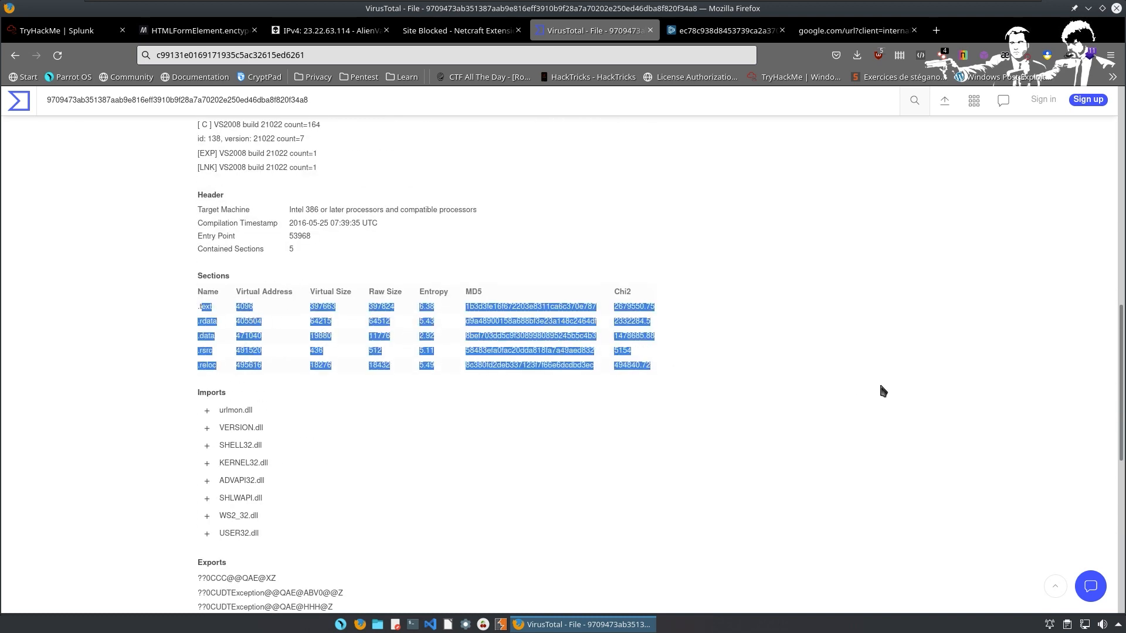
scroll(261, 375, up, 3)
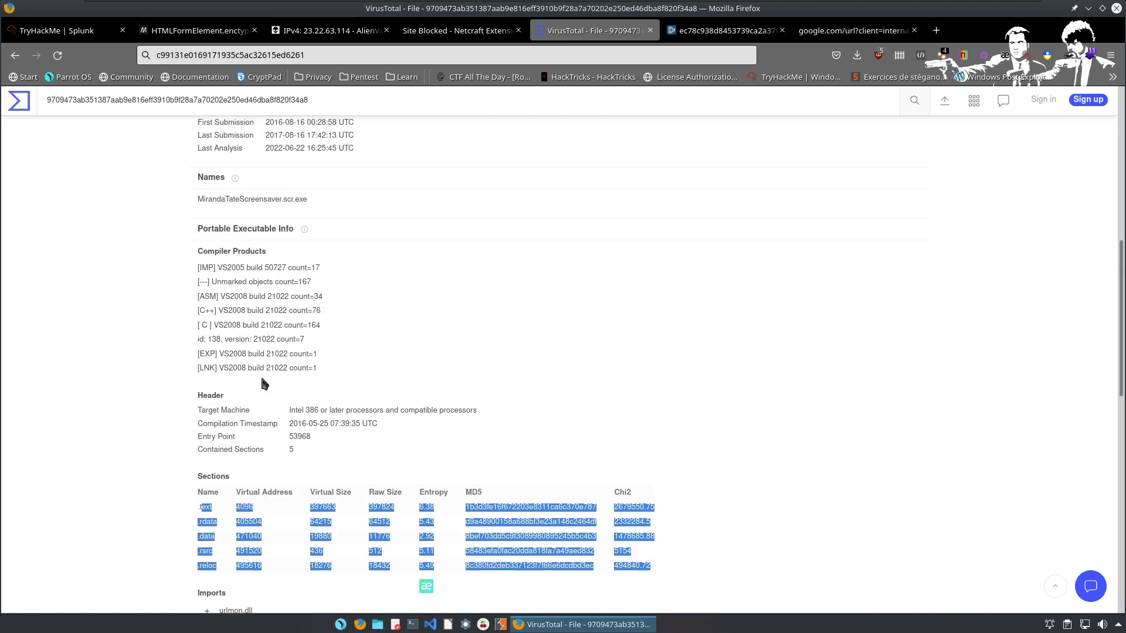
click(531, 413)
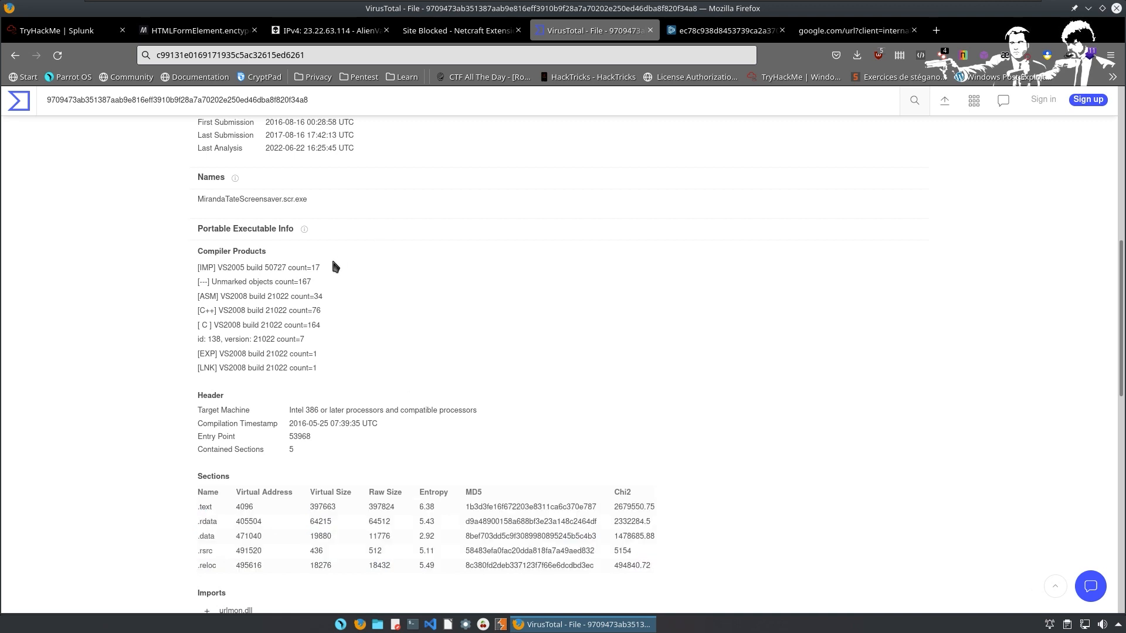
scroll(330, 259, up, 1)
scroll(269, 302, up, 1)
scroll(265, 288, up, 3)
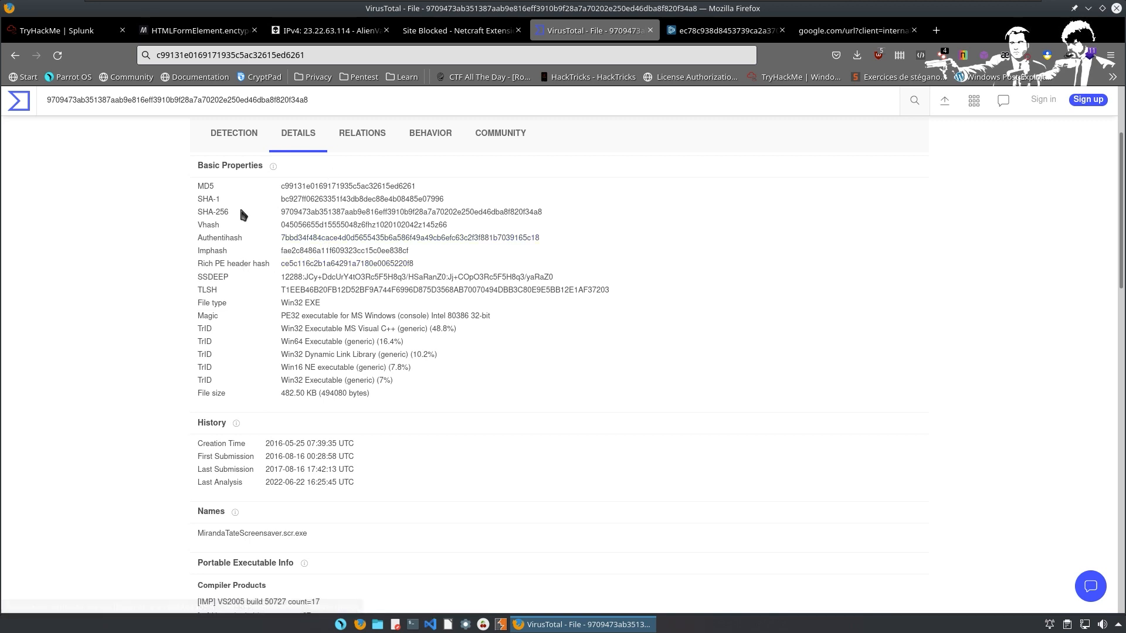
drag(280, 213, 564, 212)
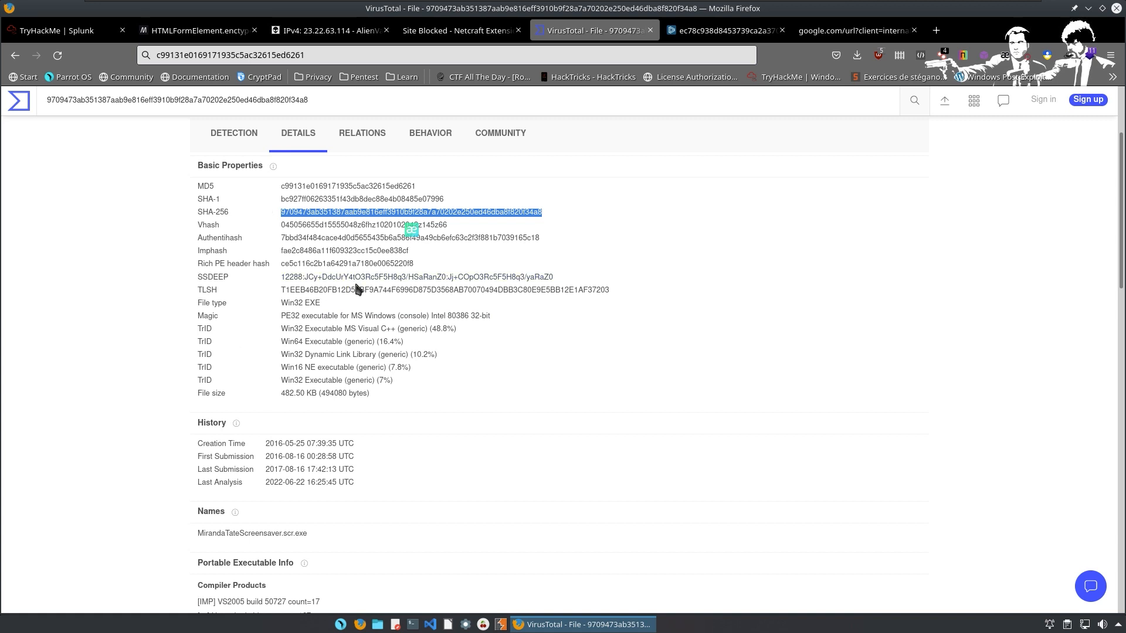
click(358, 131)
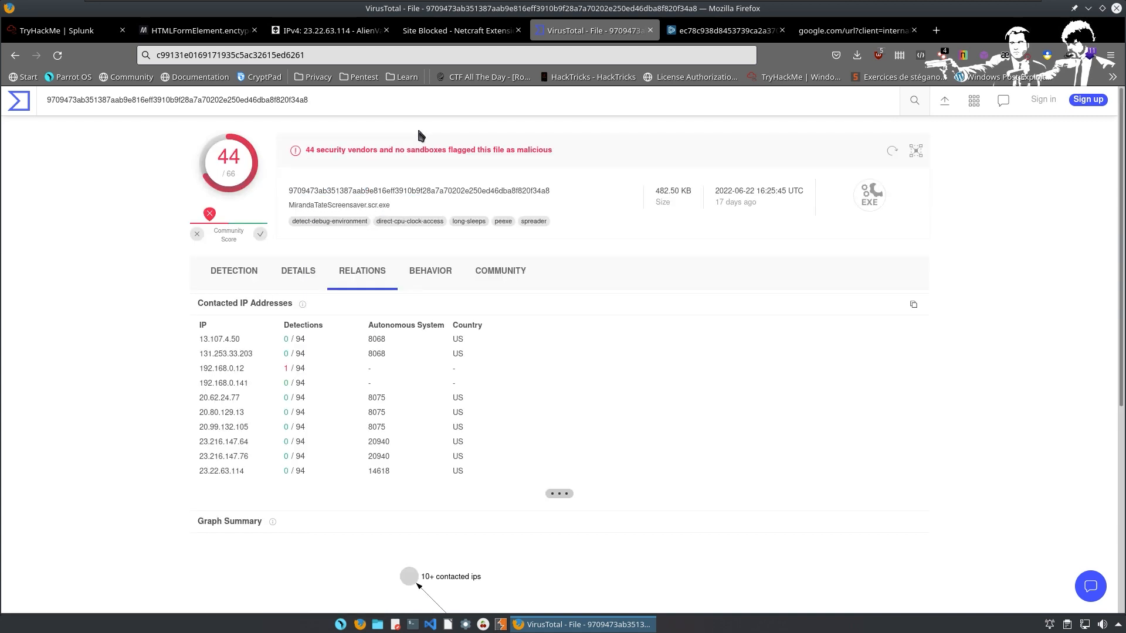
Scroll through the Behavior tab's network, file and process activity.
scroll(174, 219, down, 5)
scroll(256, 327, up, 2)
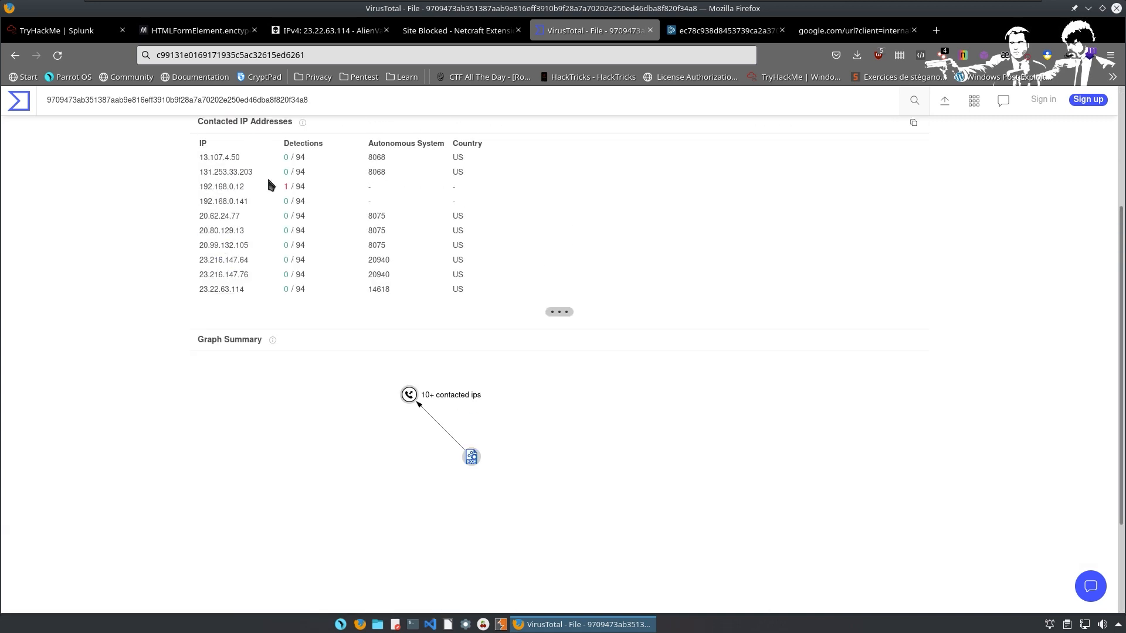
scroll(258, 378, up, 3)
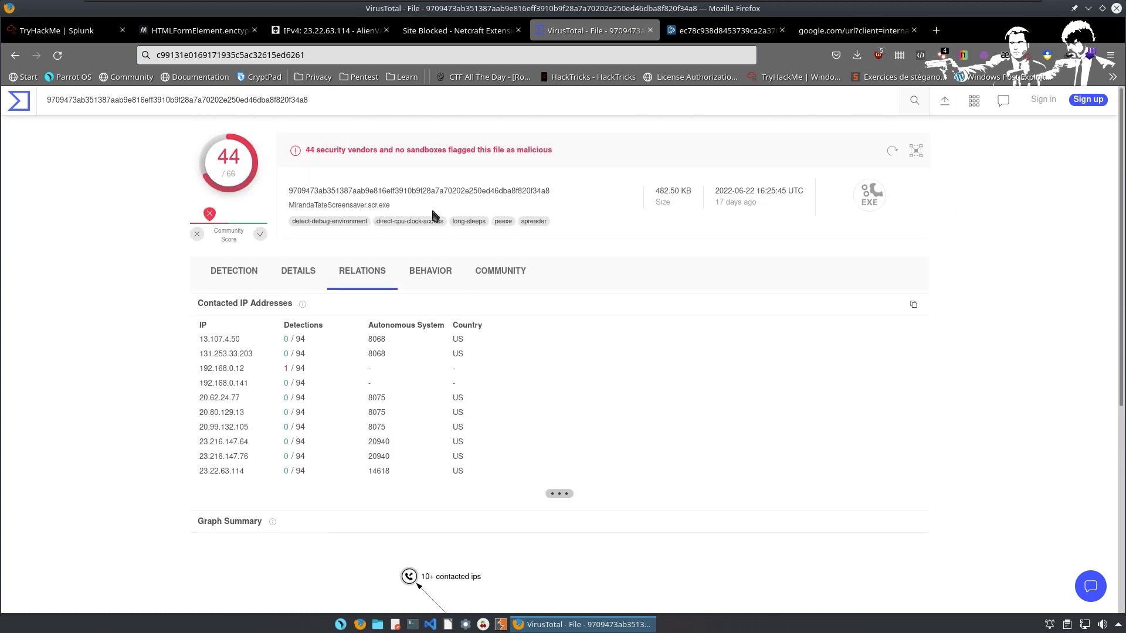
click(412, 283)
scroll(279, 355, down, 1)
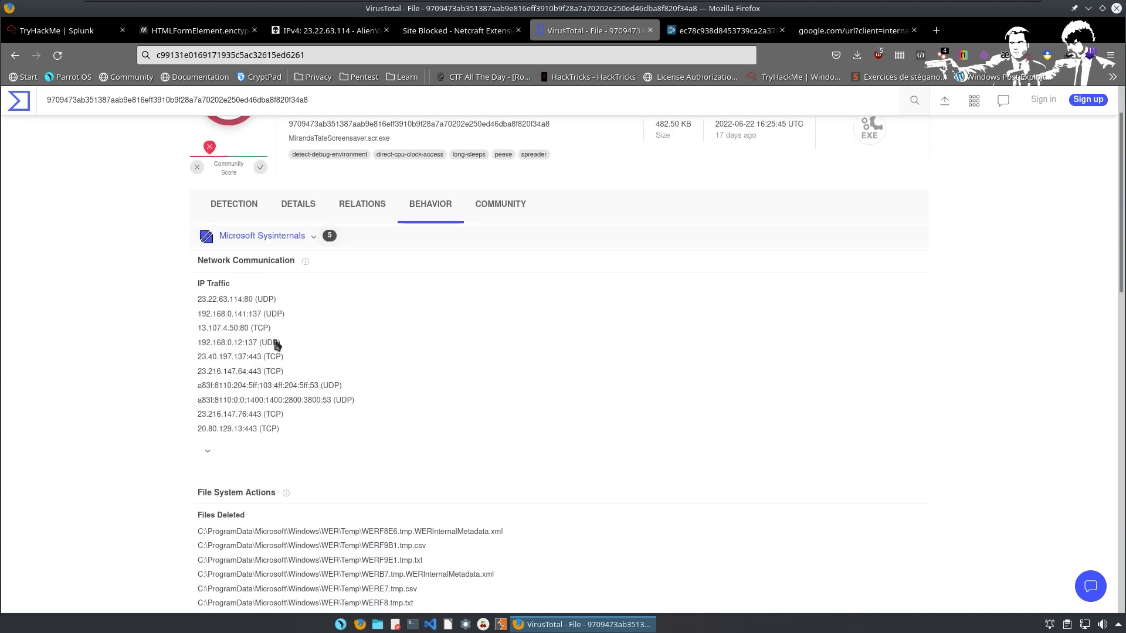
scroll(277, 344, down, 4)
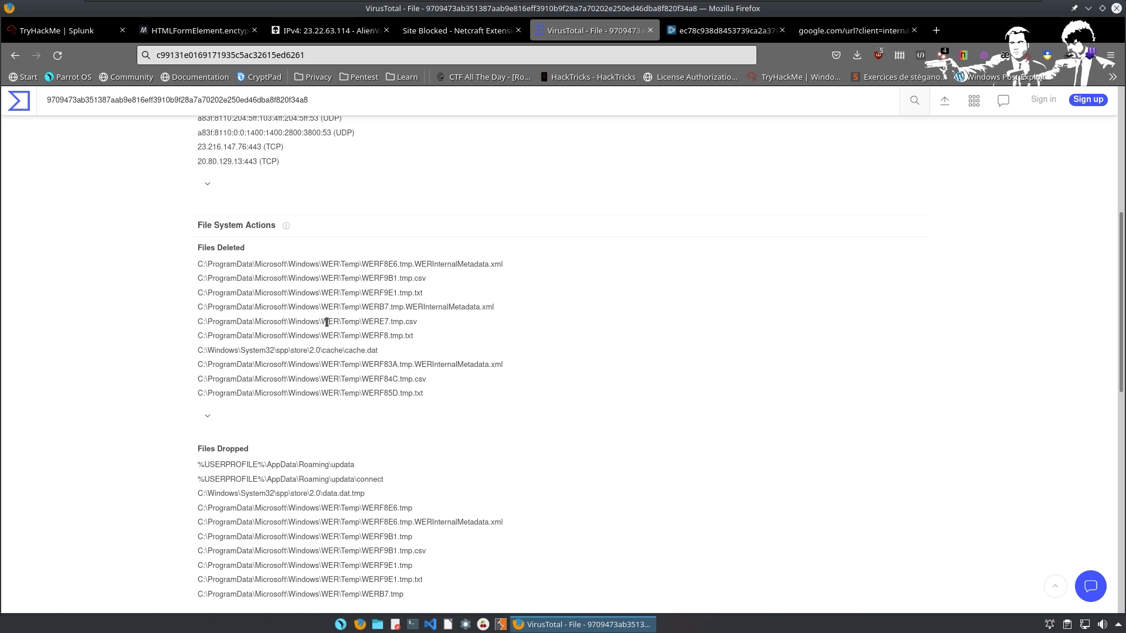
scroll(403, 399, down, 7)
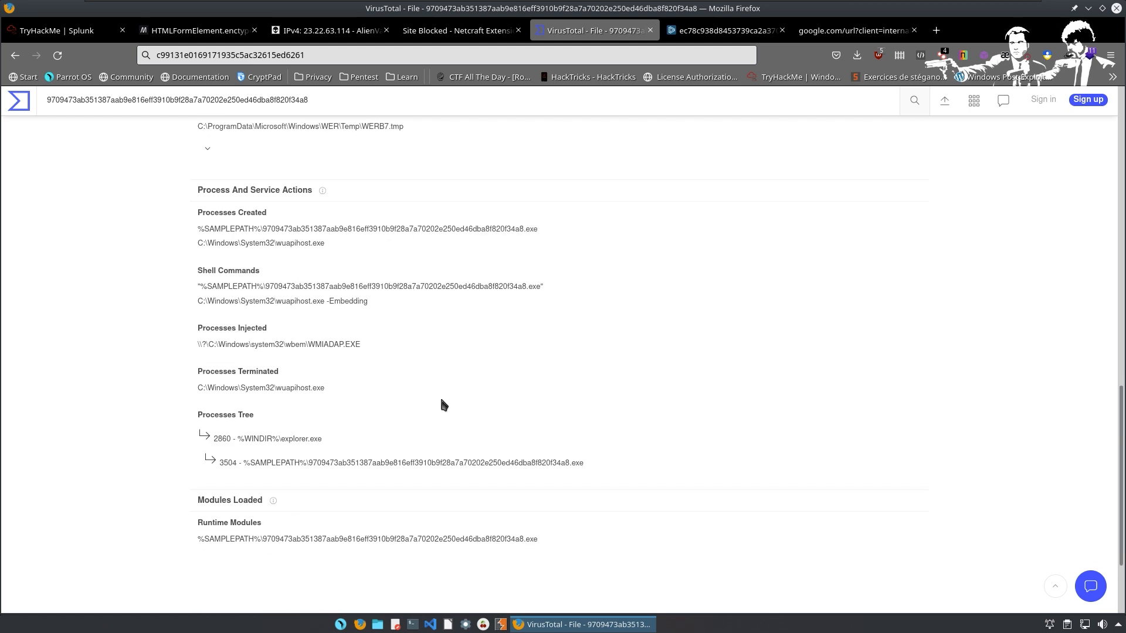
scroll(301, 361, down, 2)
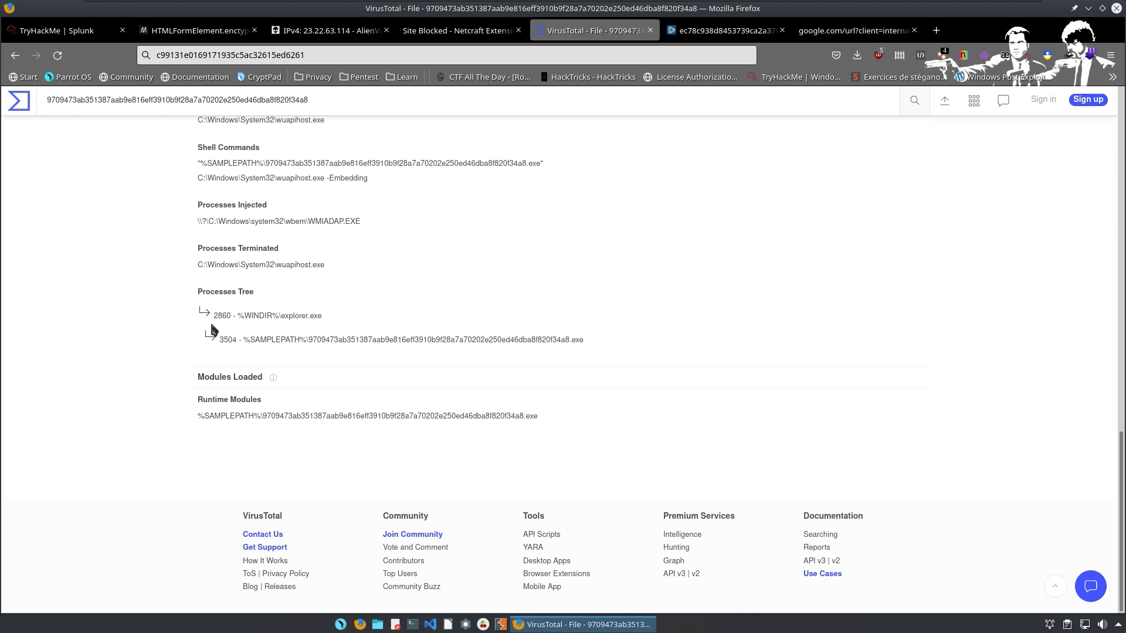
Open the Community tab showing botsv1-poison-ivy graphs and comments.
scroll(424, 371, up, 15)
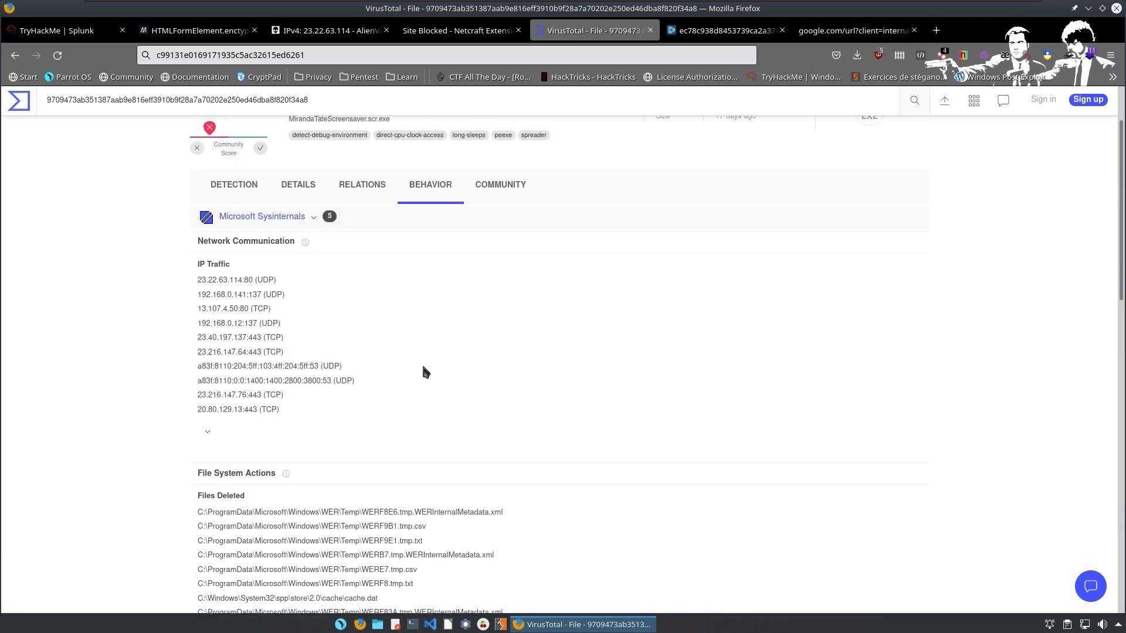
scroll(425, 372, up, 2)
click(491, 273)
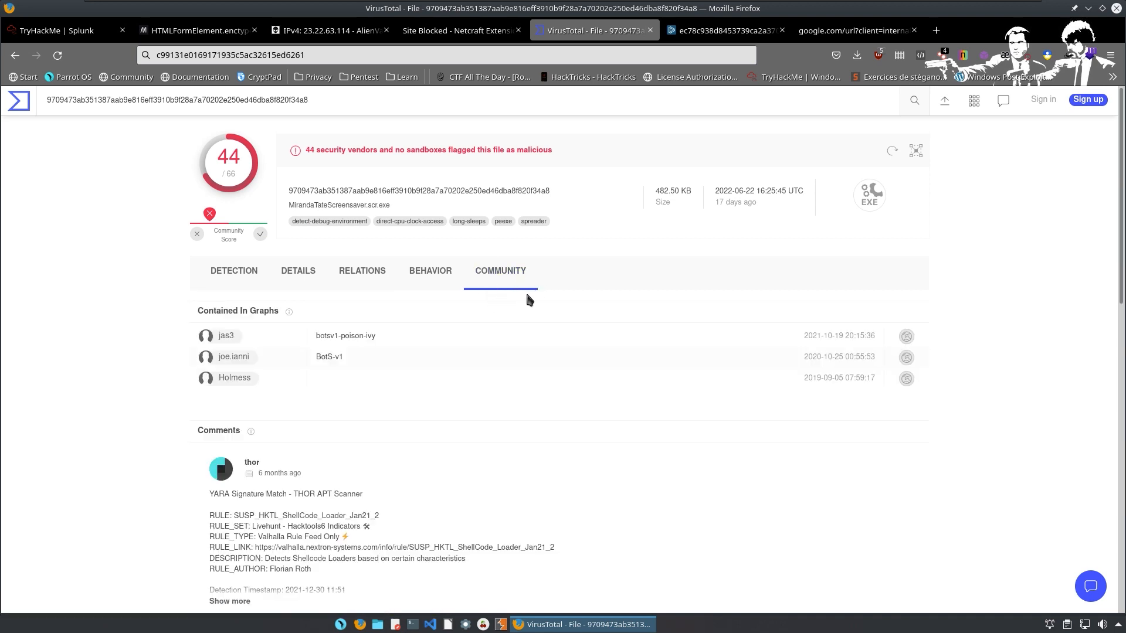
Select and copy the full hex string from the bottom comment.
scroll(478, 337, down, 3)
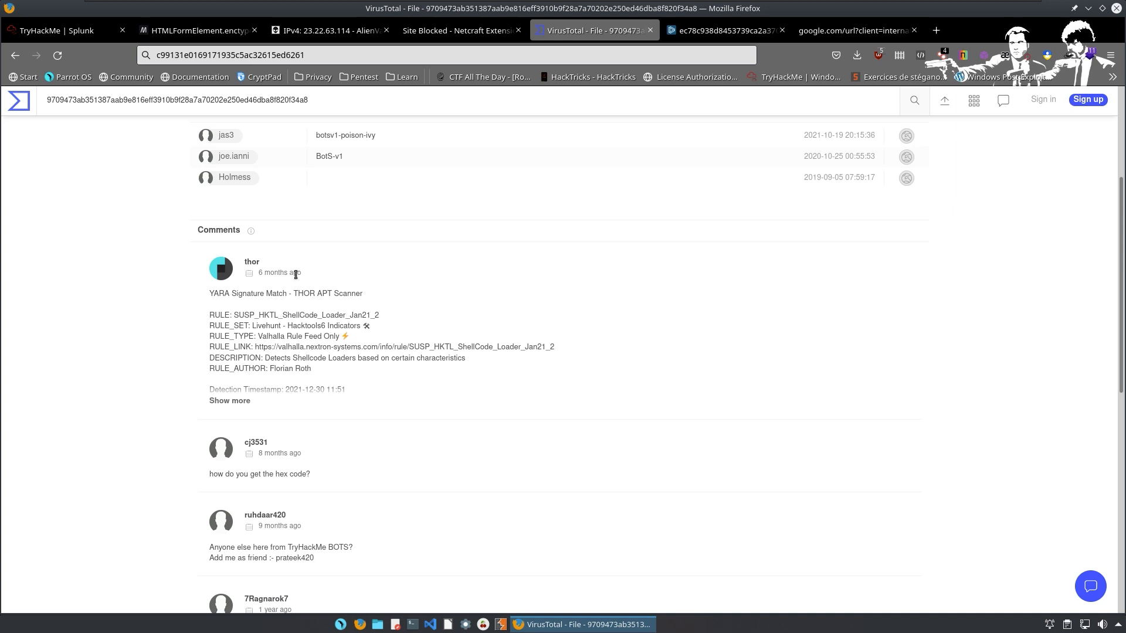
scroll(238, 335, down, 1)
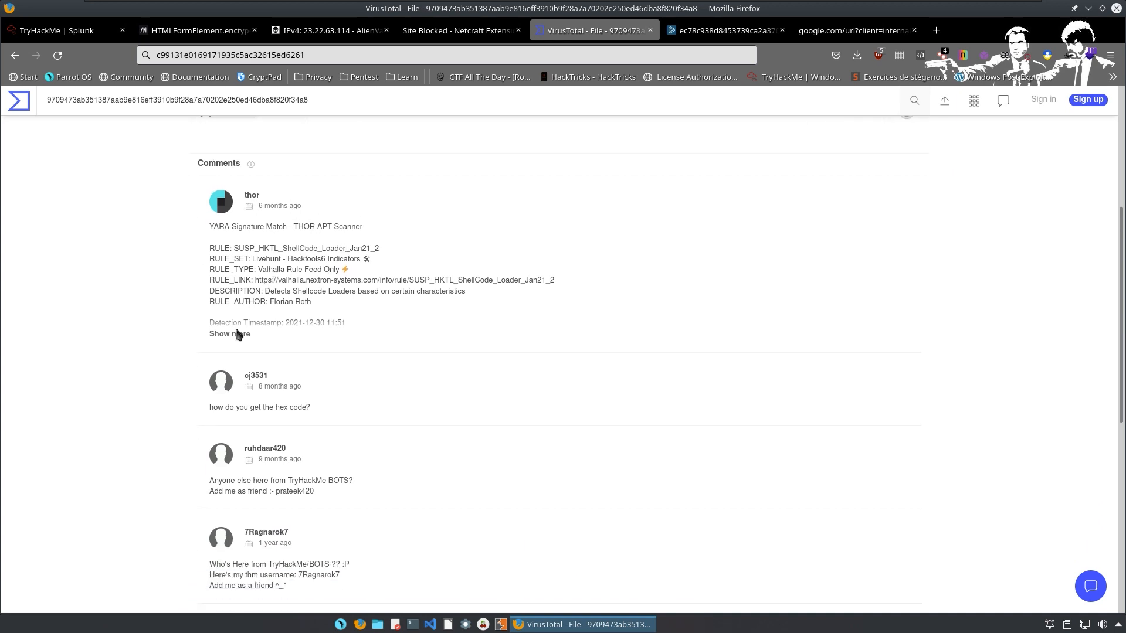
scroll(211, 339, down, 4)
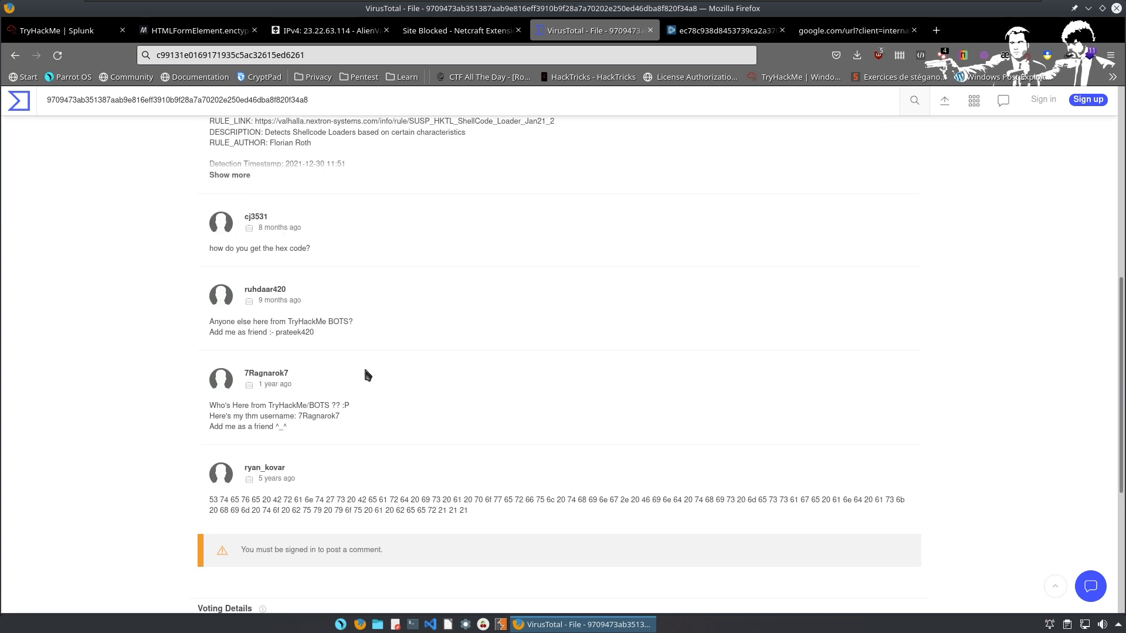
drag(196, 389, 527, 414)
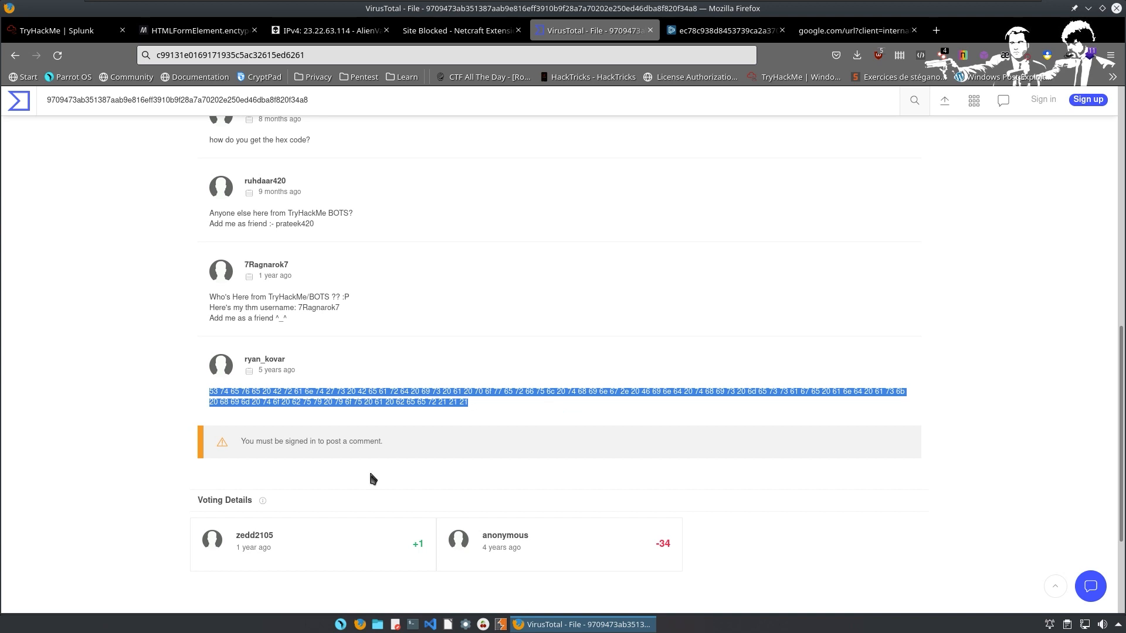
right_click(435, 404)
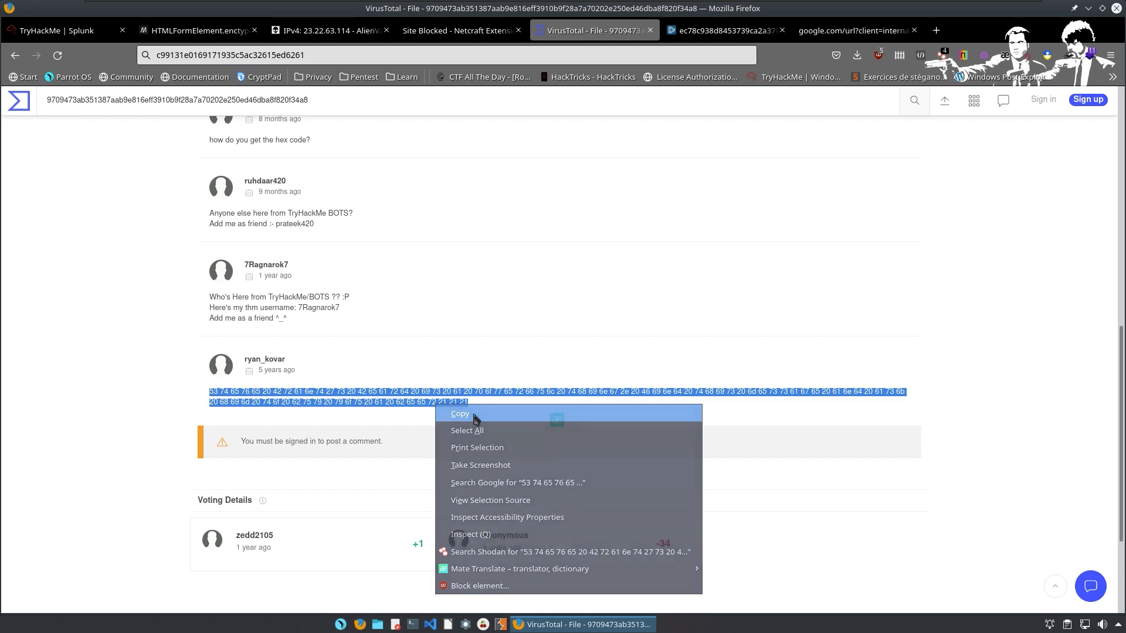
click(469, 413)
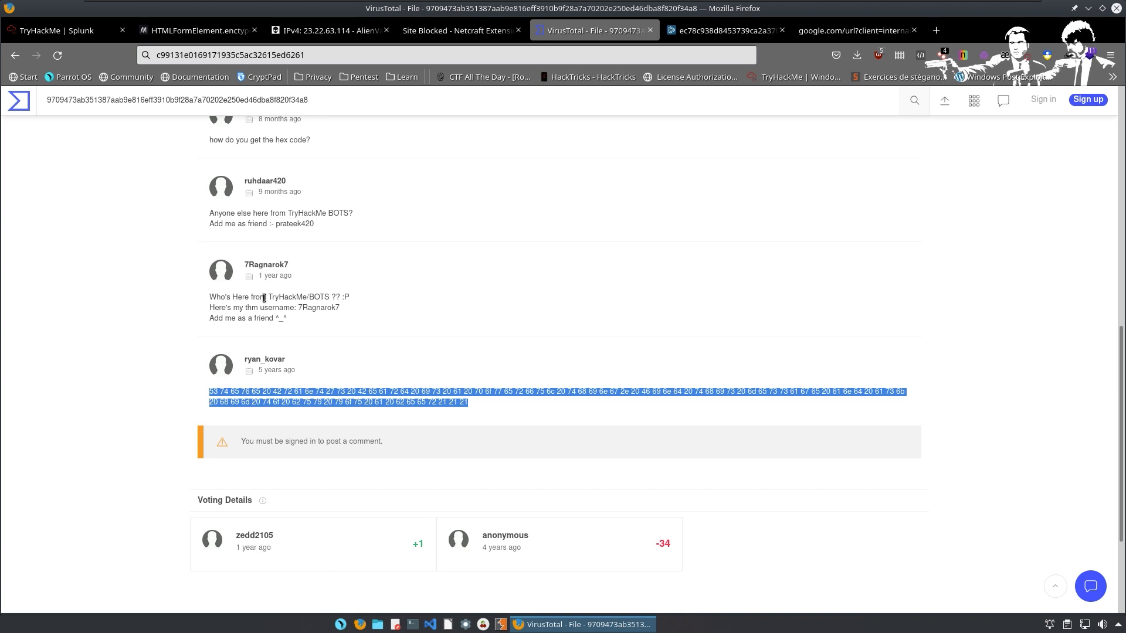
drag(267, 298, 381, 311)
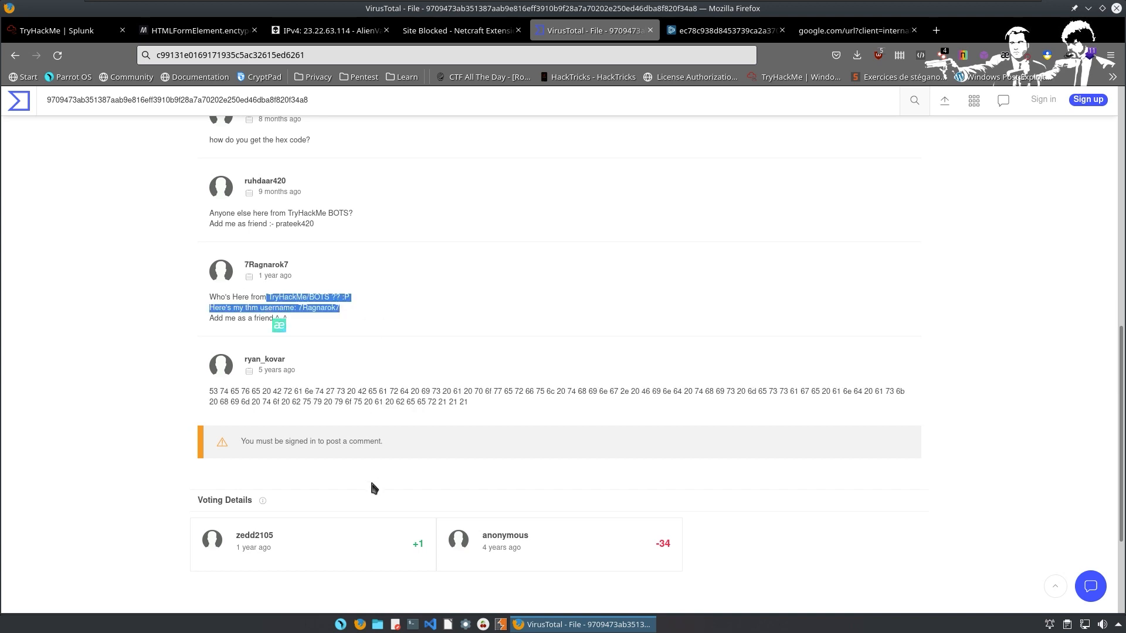
click(377, 403)
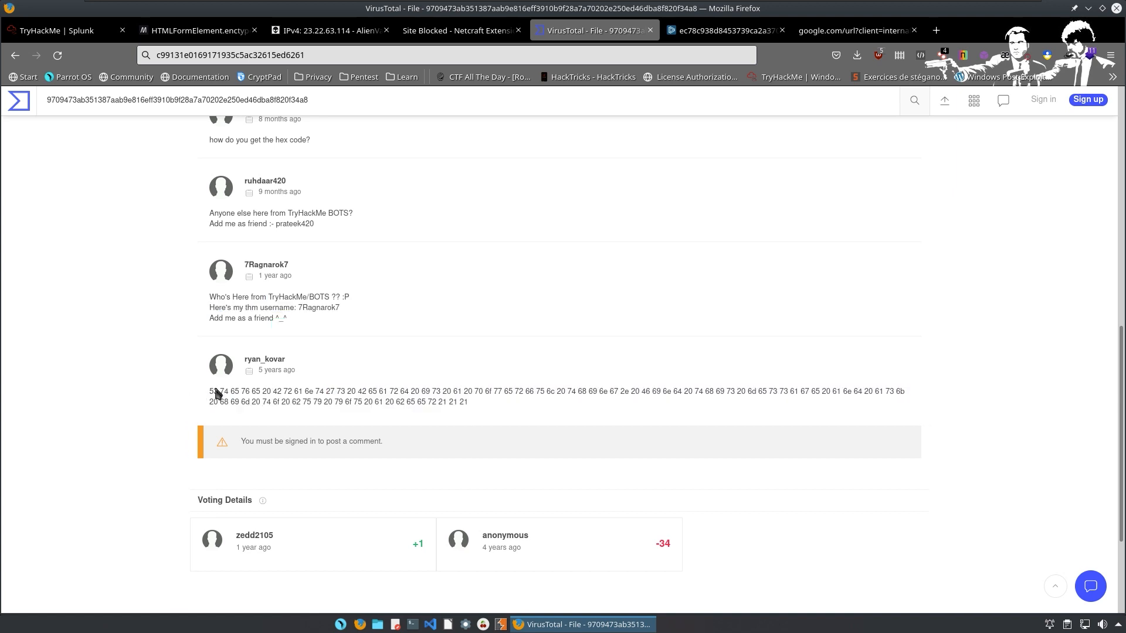
drag(211, 390, 520, 420)
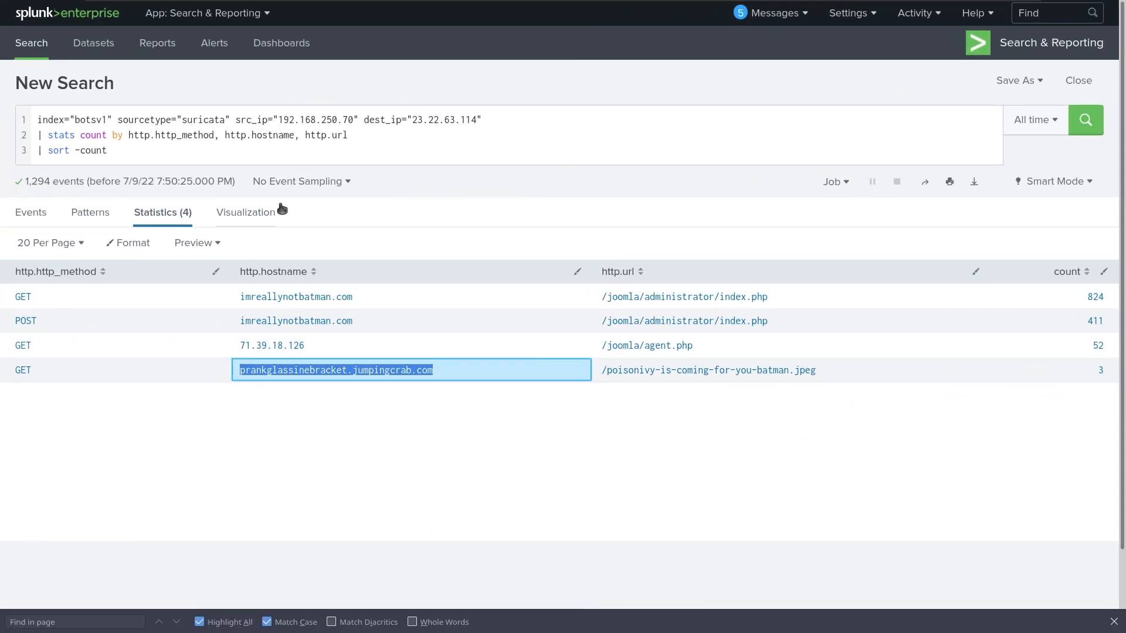
key(ctrl+f)
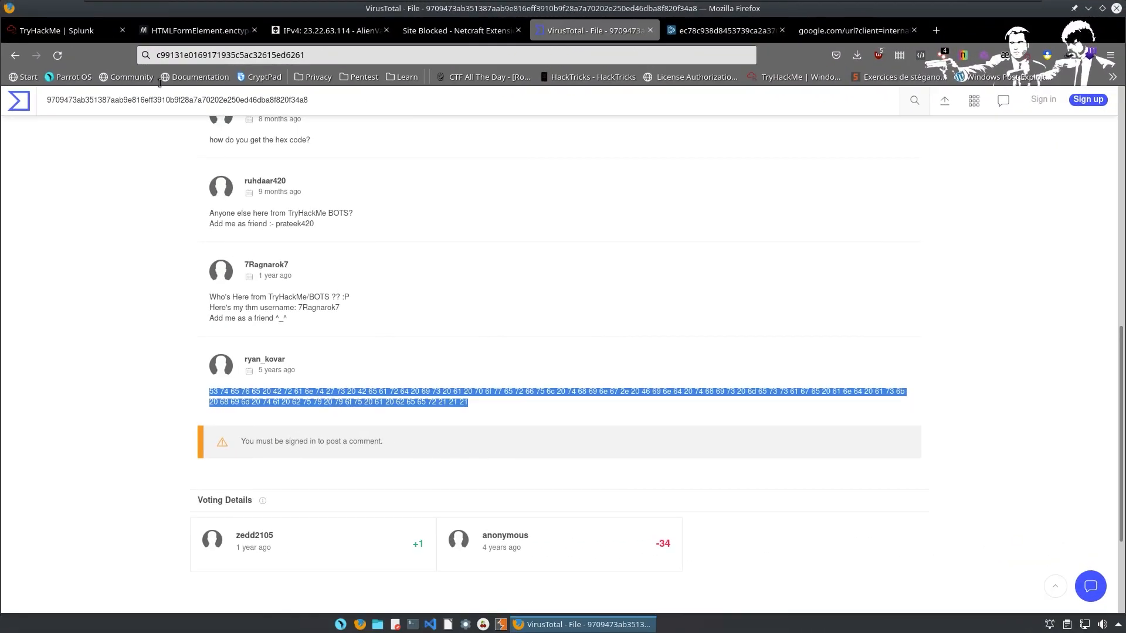
Paste the hex string as the special hex code answer and submit it.
click(70, 30)
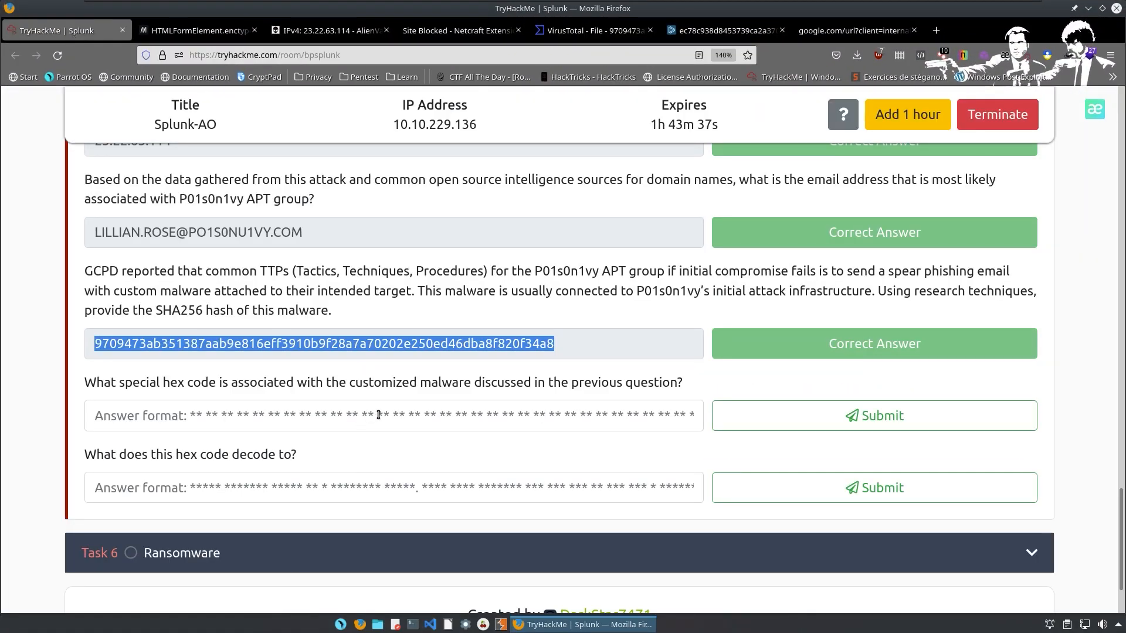
click(514, 427)
key(ctrl+v)
key(Return)
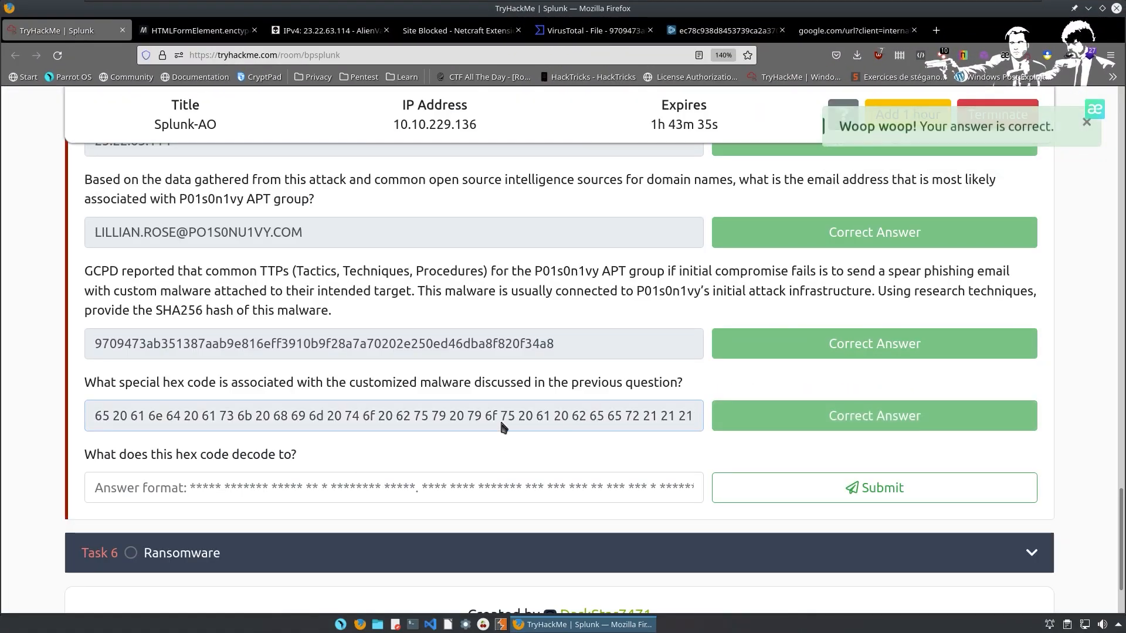
click(385, 487)
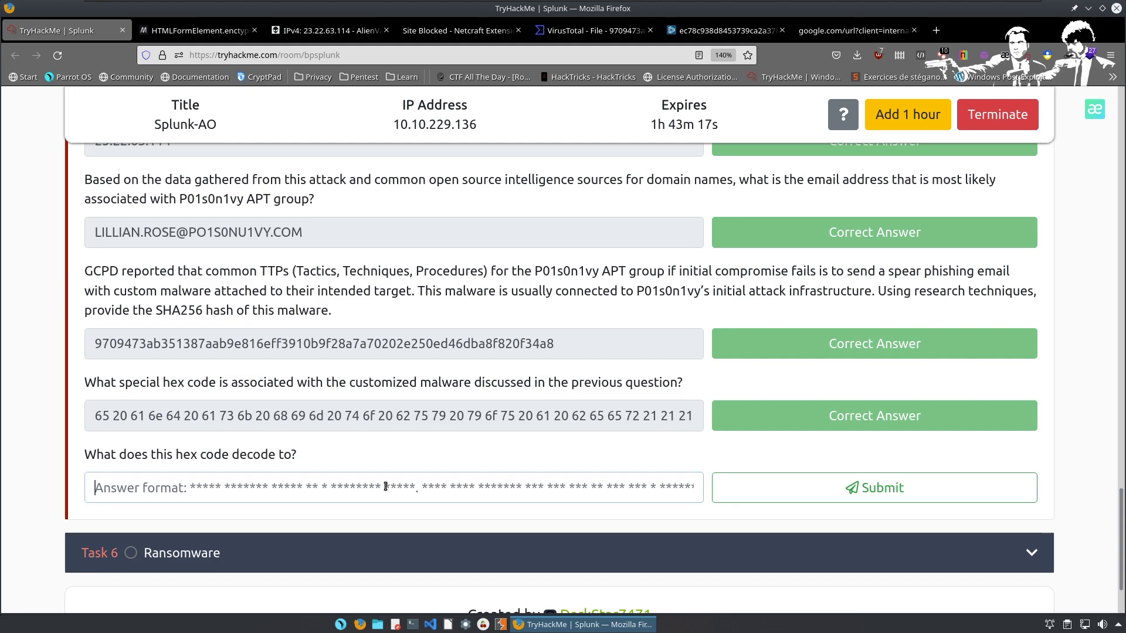
Read the xxd manual via man xxd, noting the -r revert and -seek options.
key(ctrl+super+Down)
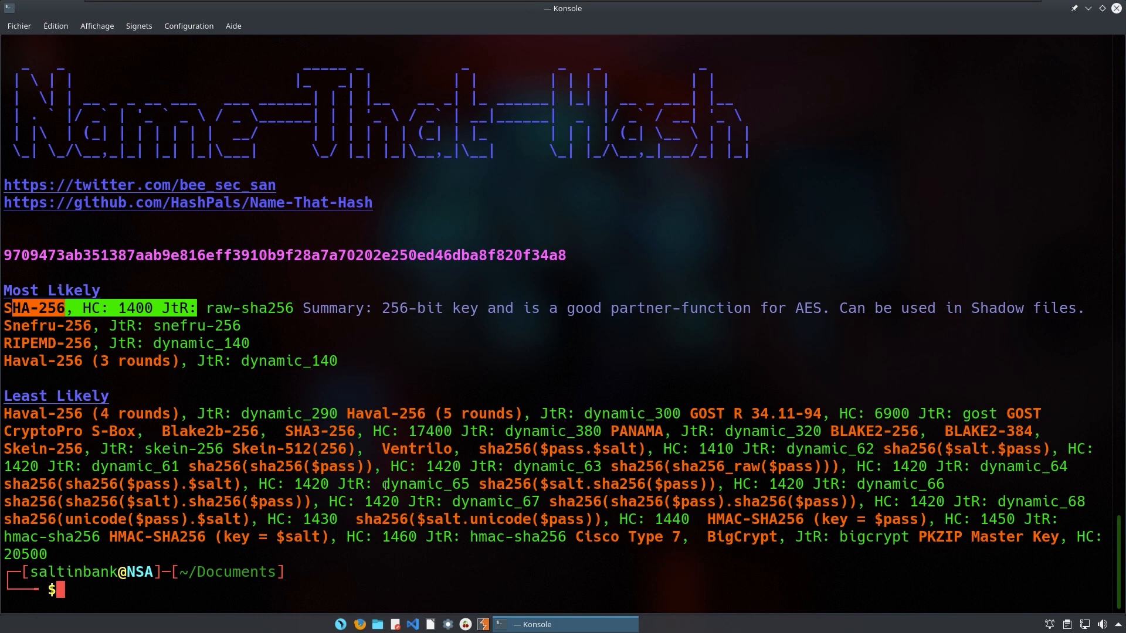
text(man xxdd)
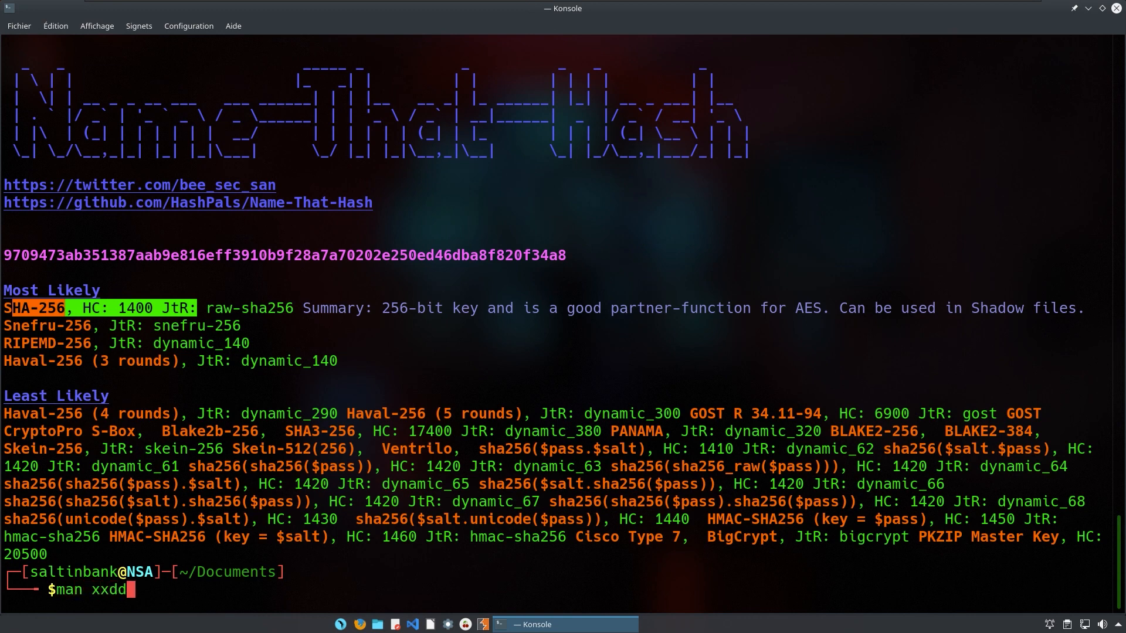
key(BackSpace)
key(Return)
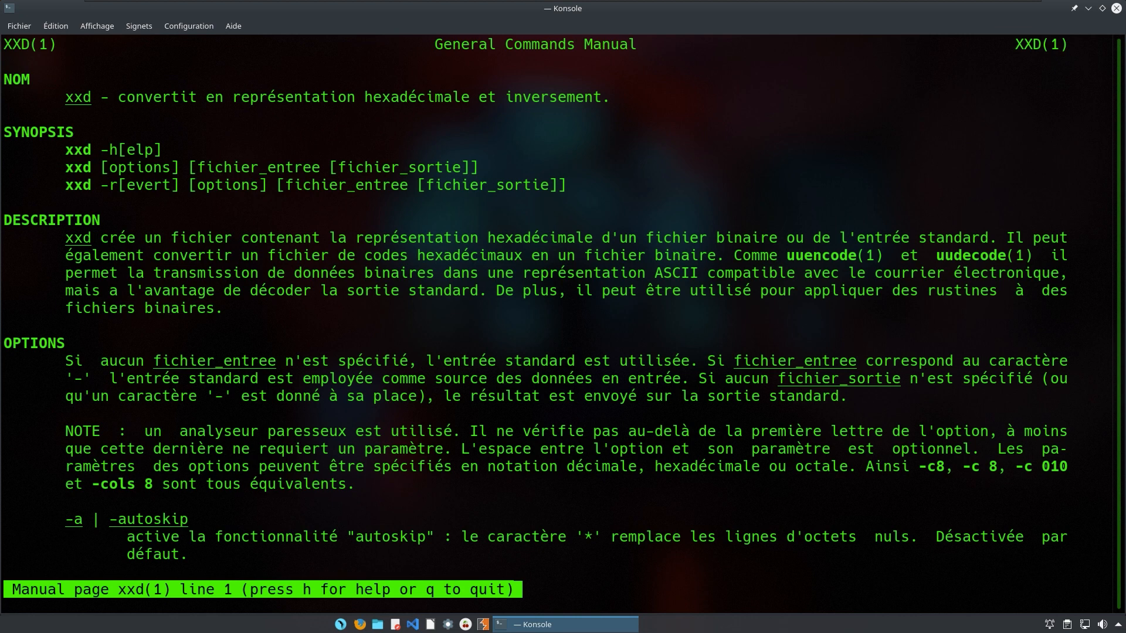
key(space)
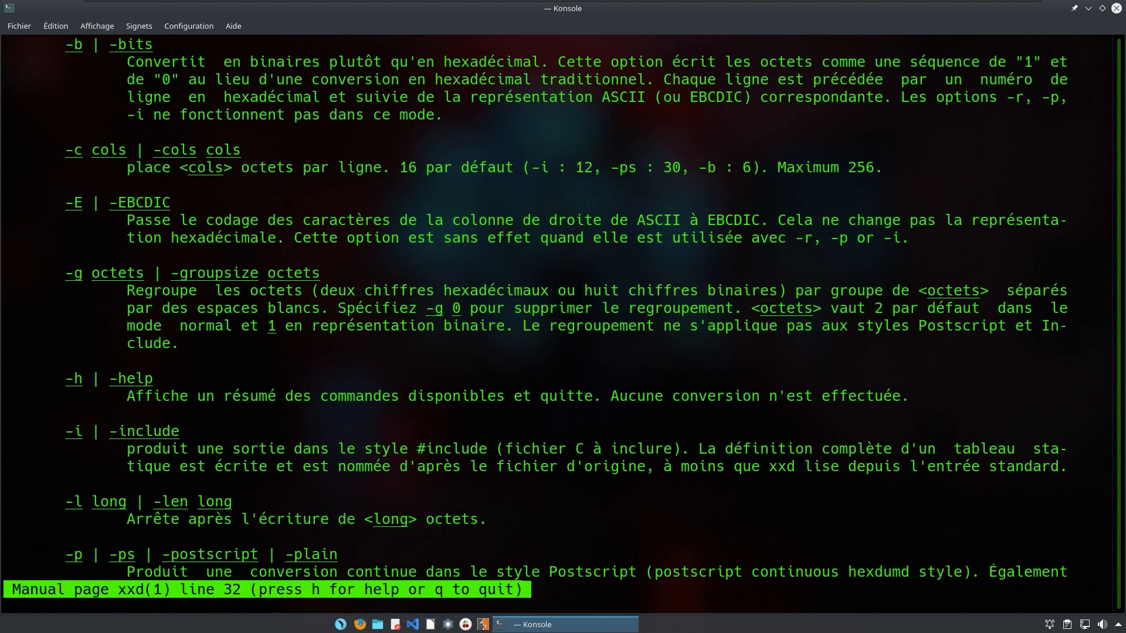
key(space)
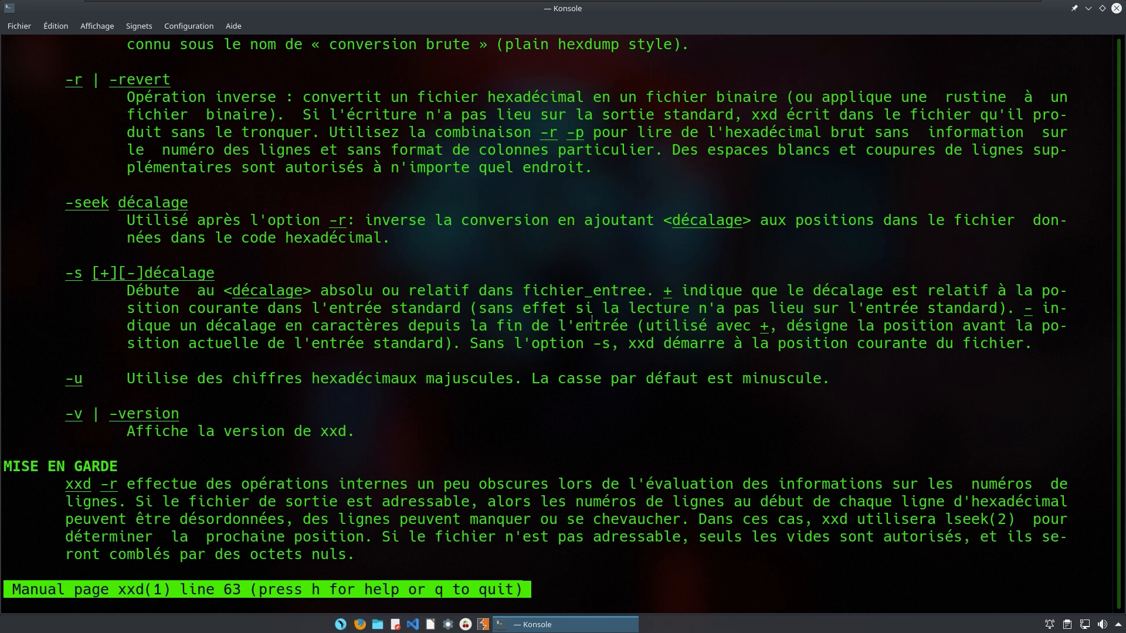
drag(125, 84, 874, 98)
drag(496, 220, 493, 205)
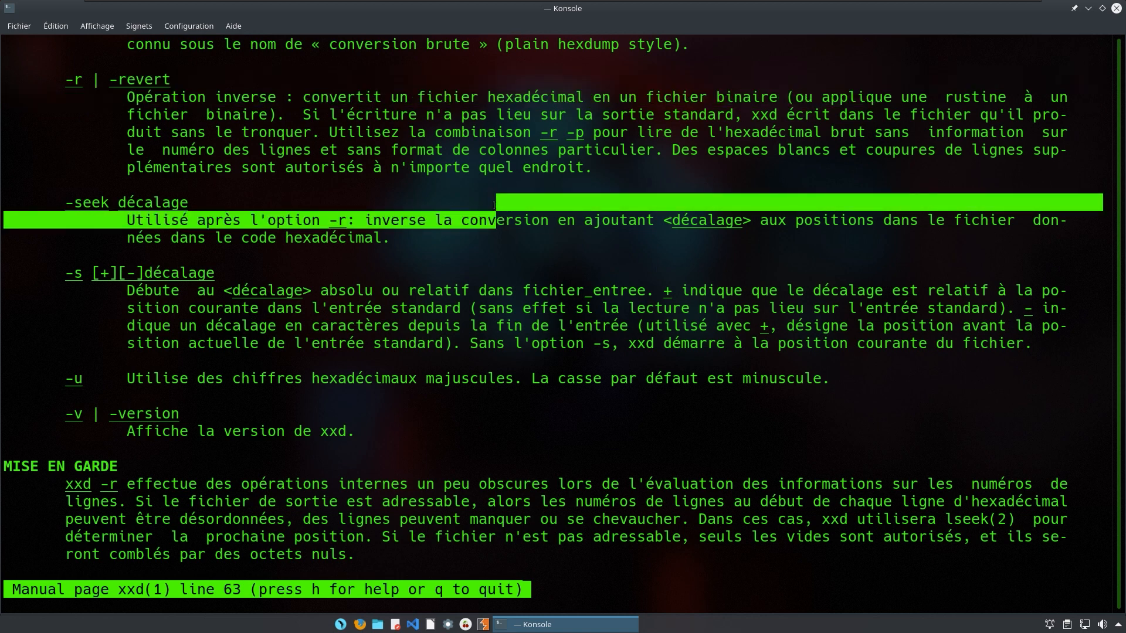
key(space)
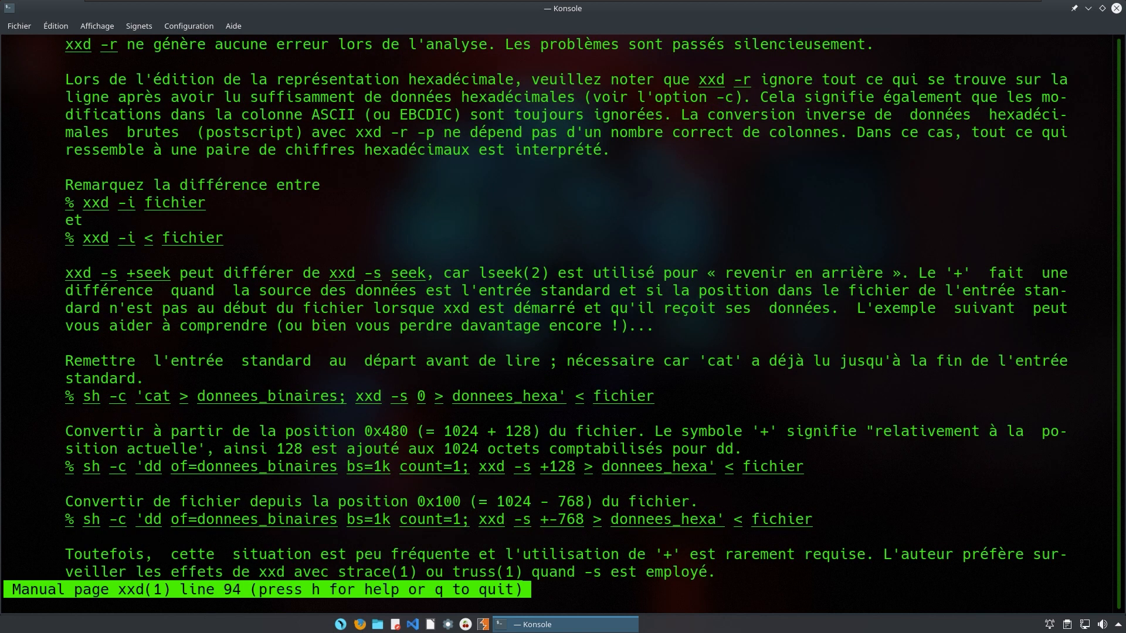
key(space)
key(space)
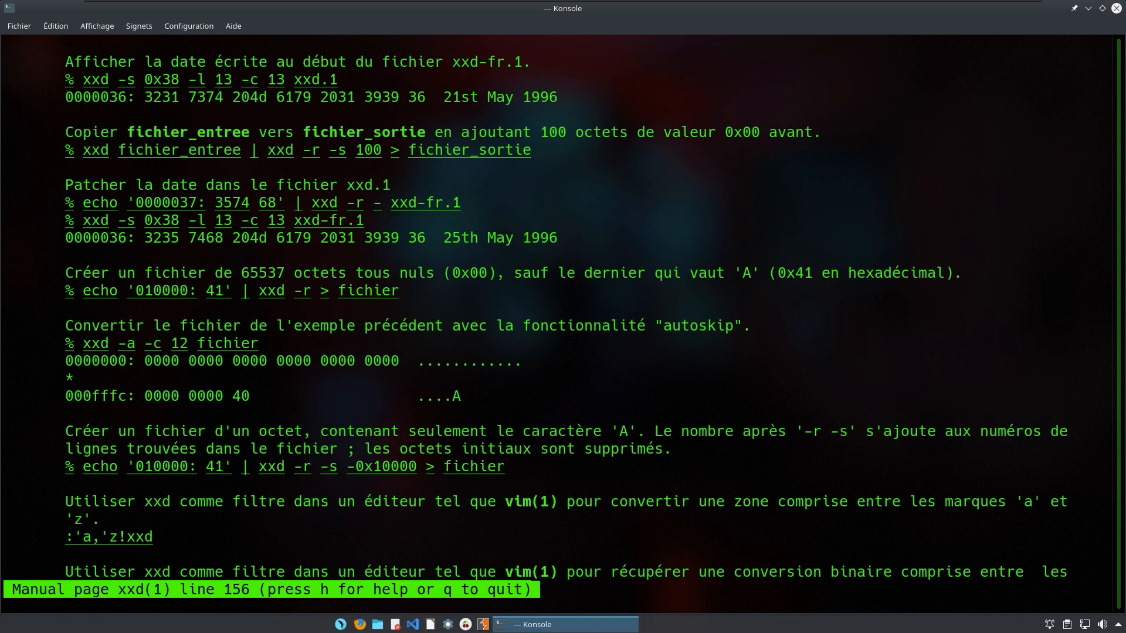
key(q)
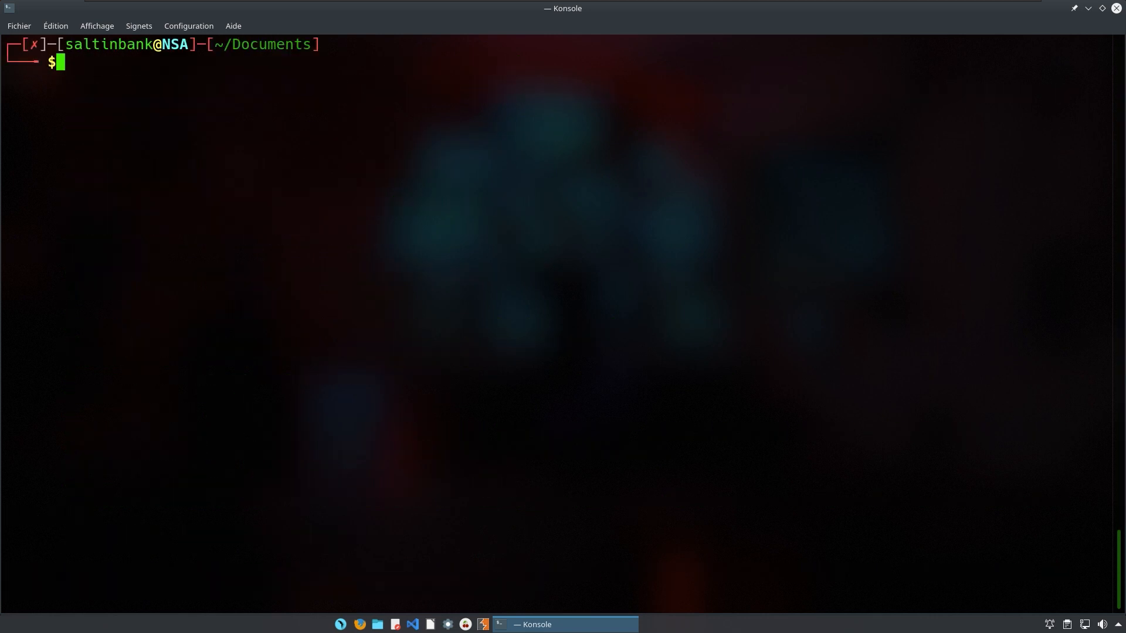
Pipe the hex string through echo into xxd -r.
text(echo ")
key(ctrl+shift+v)
text(")
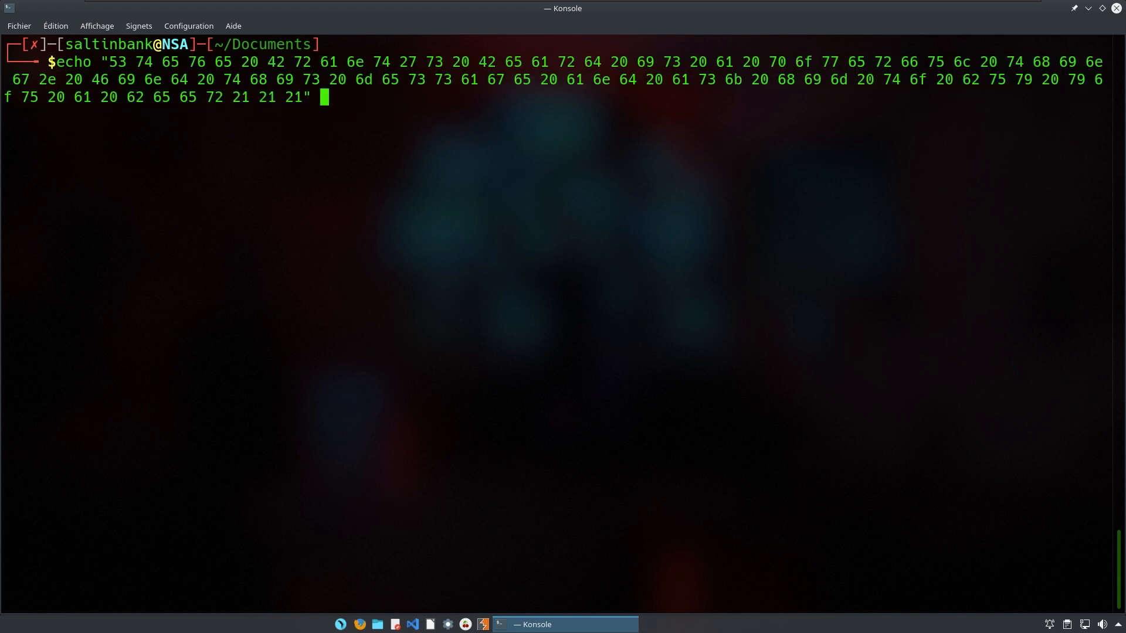
text( | xxd -r)
key(Return)
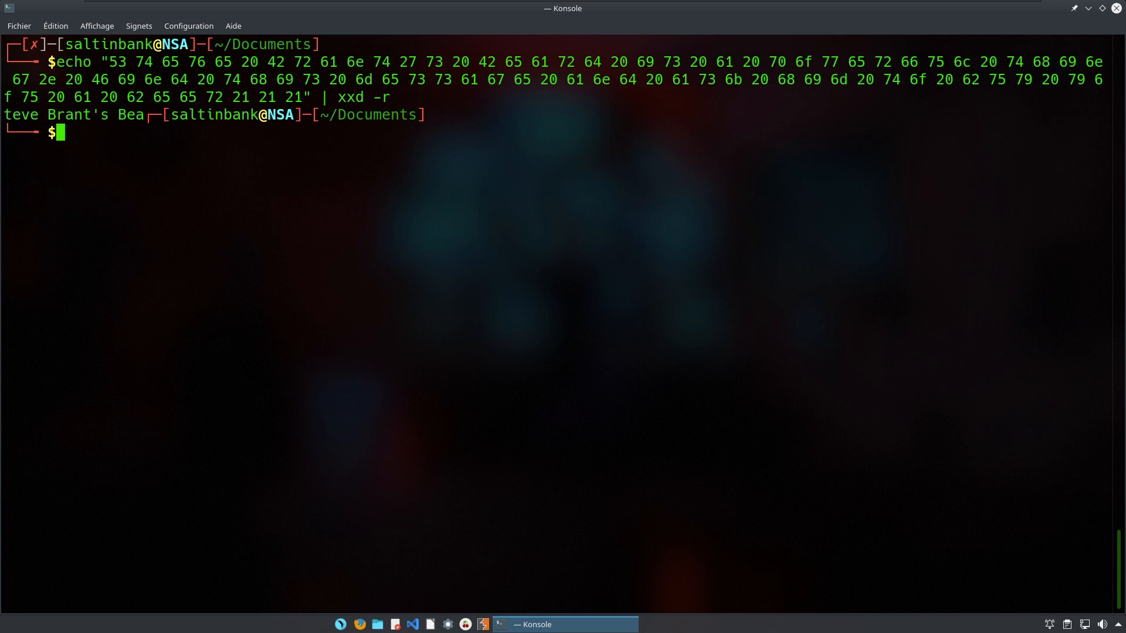
Rerun the conversion with xxd -r -p and copy the decoded beer message.
key(Up)
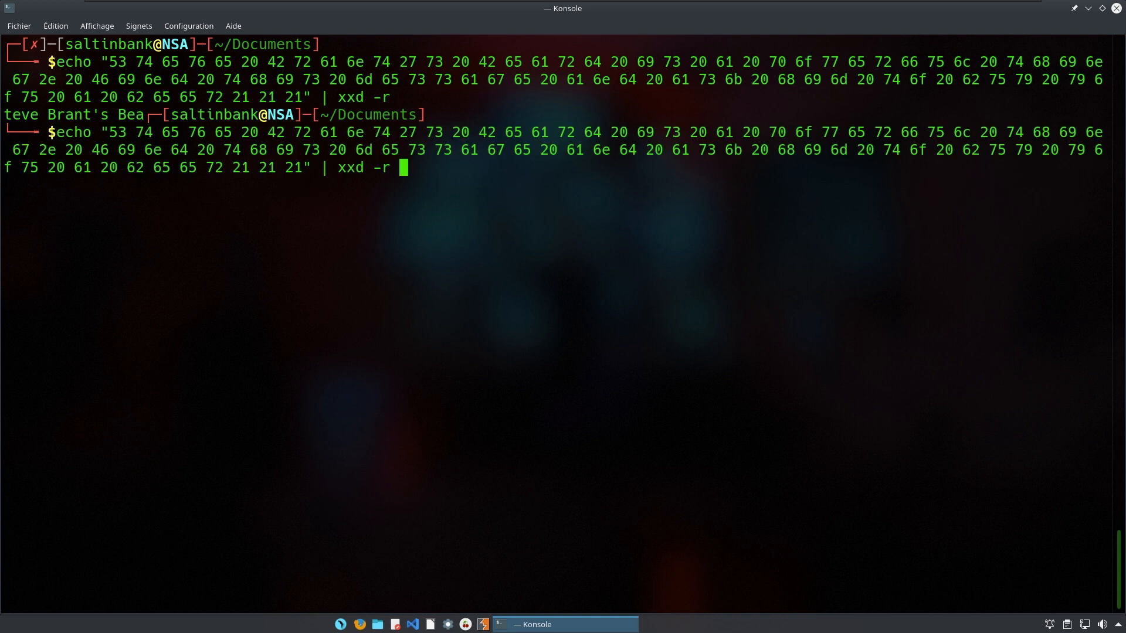
text(-p)
key(Return)
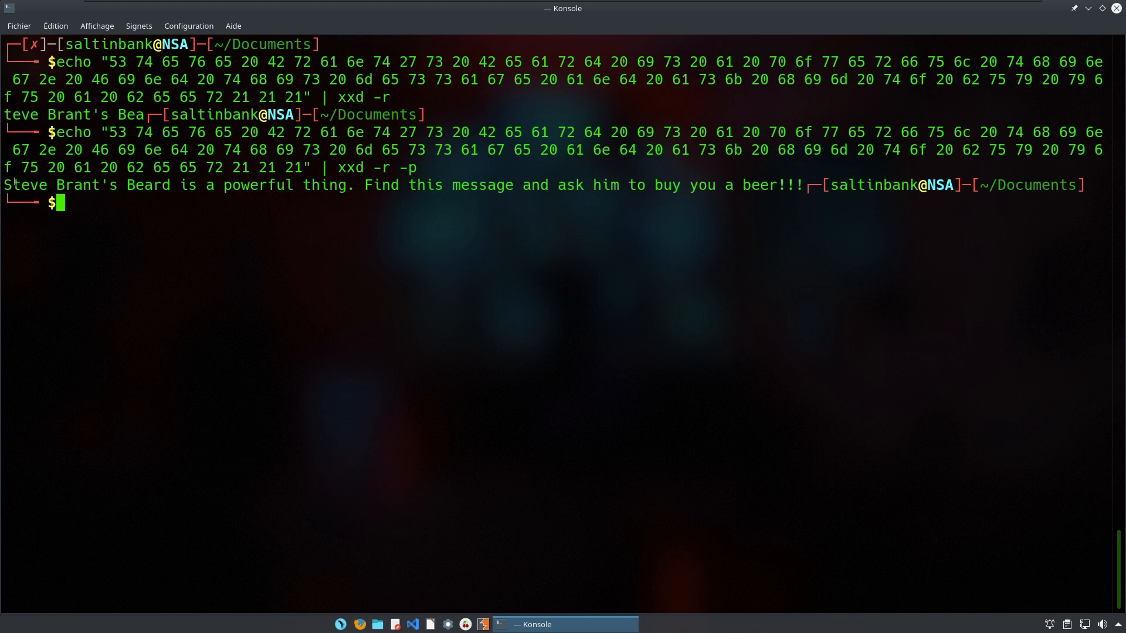
drag(16, 185, 810, 187)
key(ctrl+c)
key(ctrl+c)
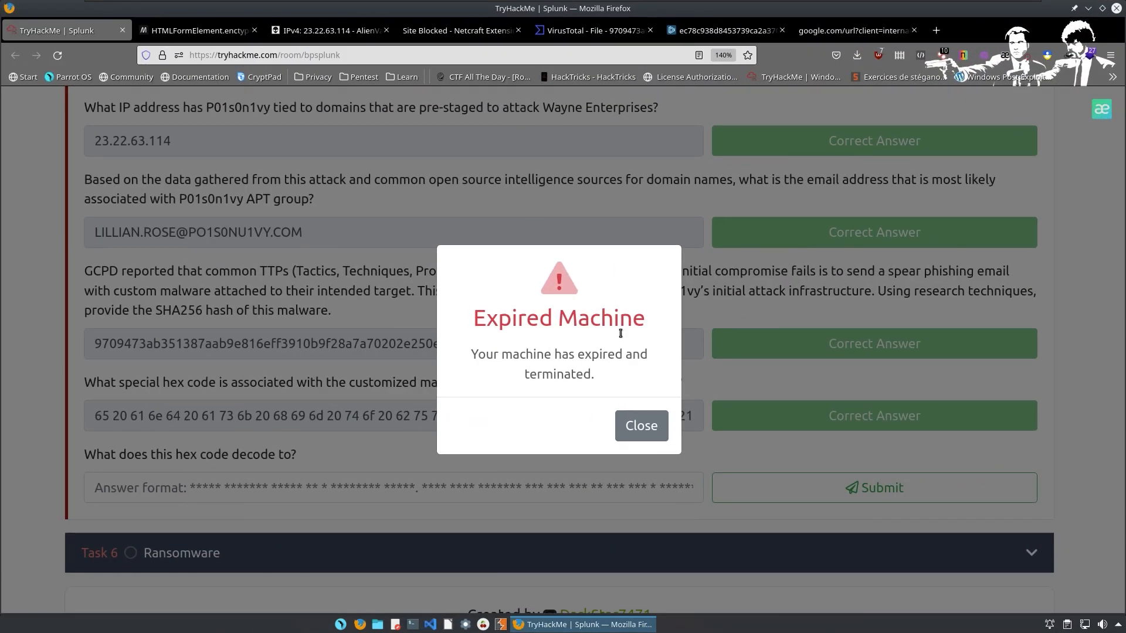
Submit the decoded beer message as the hex decode answer.
click(690, 424)
click(361, 497)
key(ctrl+v)
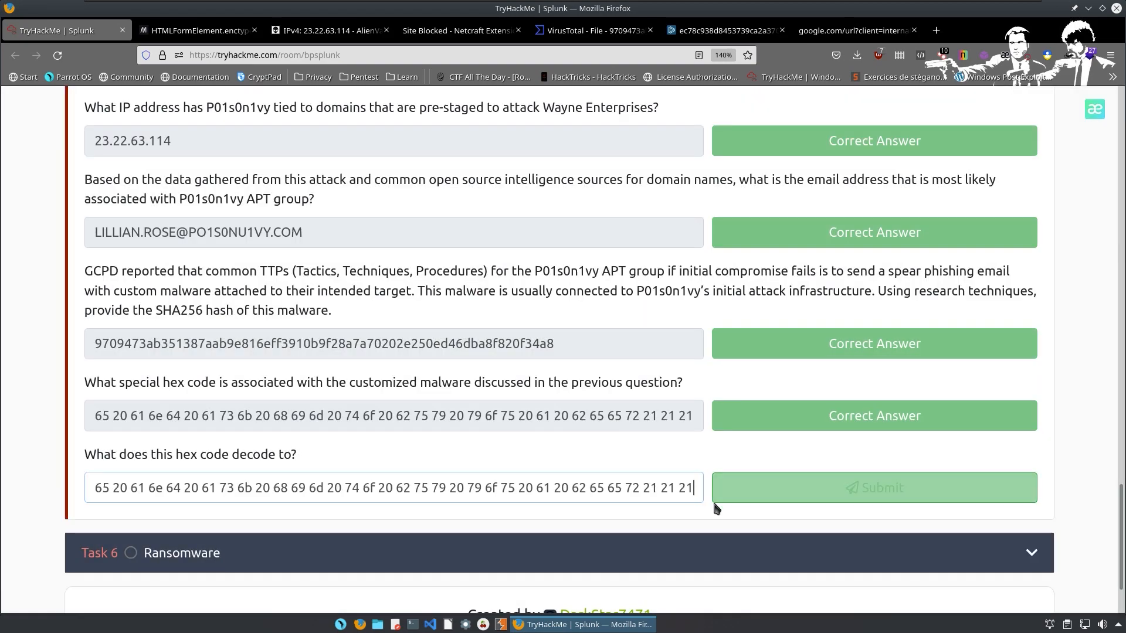
key(ctrl+a)
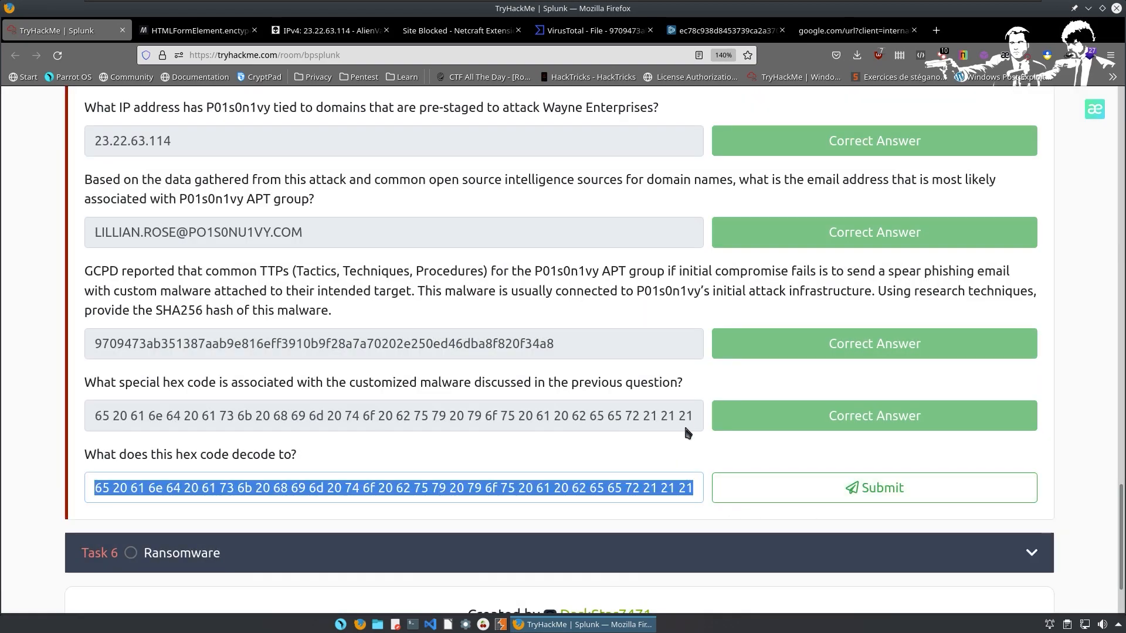
key(ctrl+super+Left)
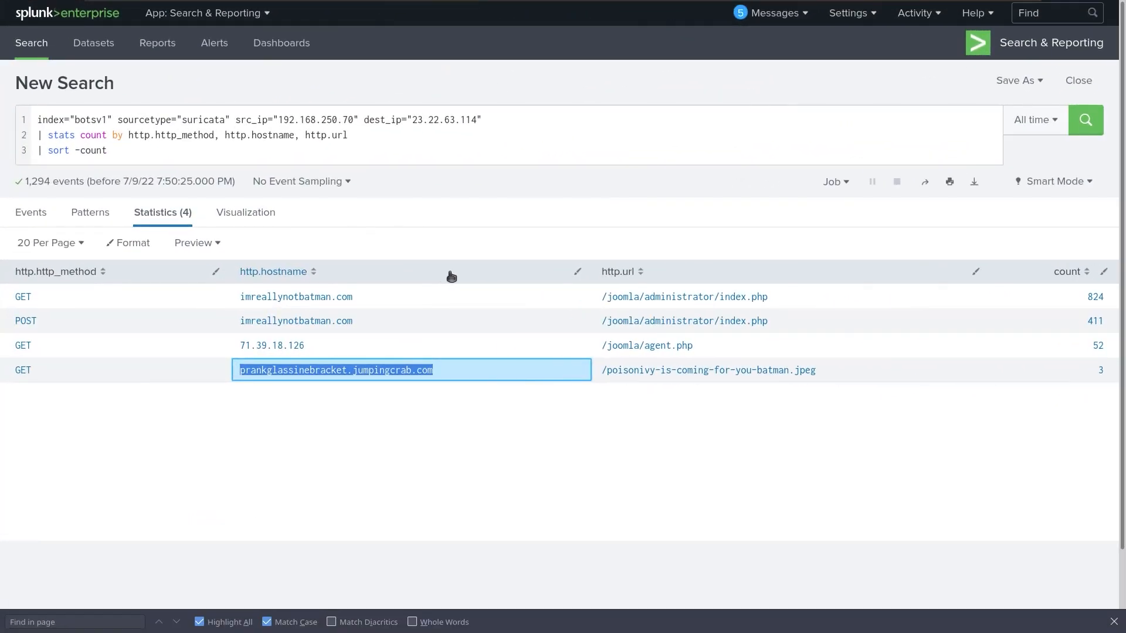
key(ctrl+super+Down)
key(ctrl+super+Right)
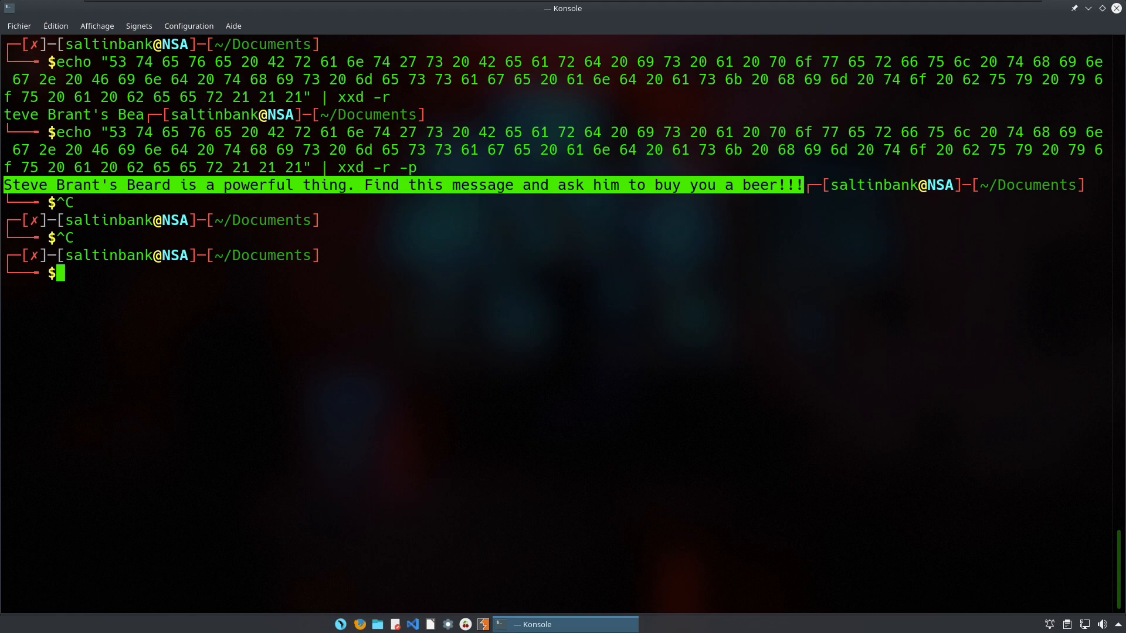
key(ctrl+super+Up)
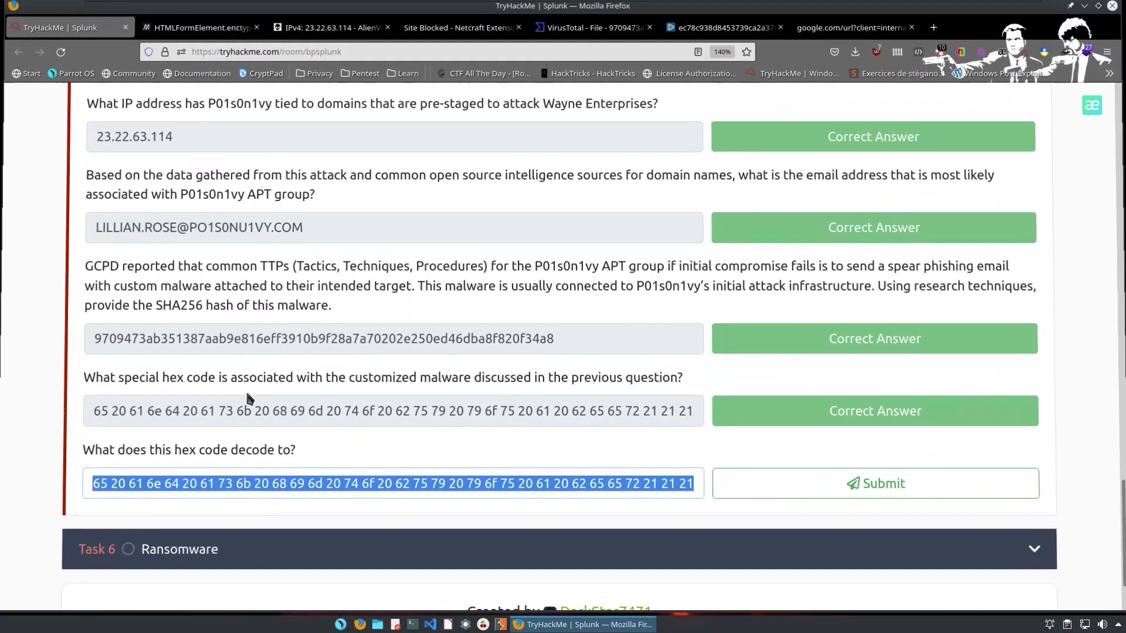
key(ctrl+v)
key(Home)
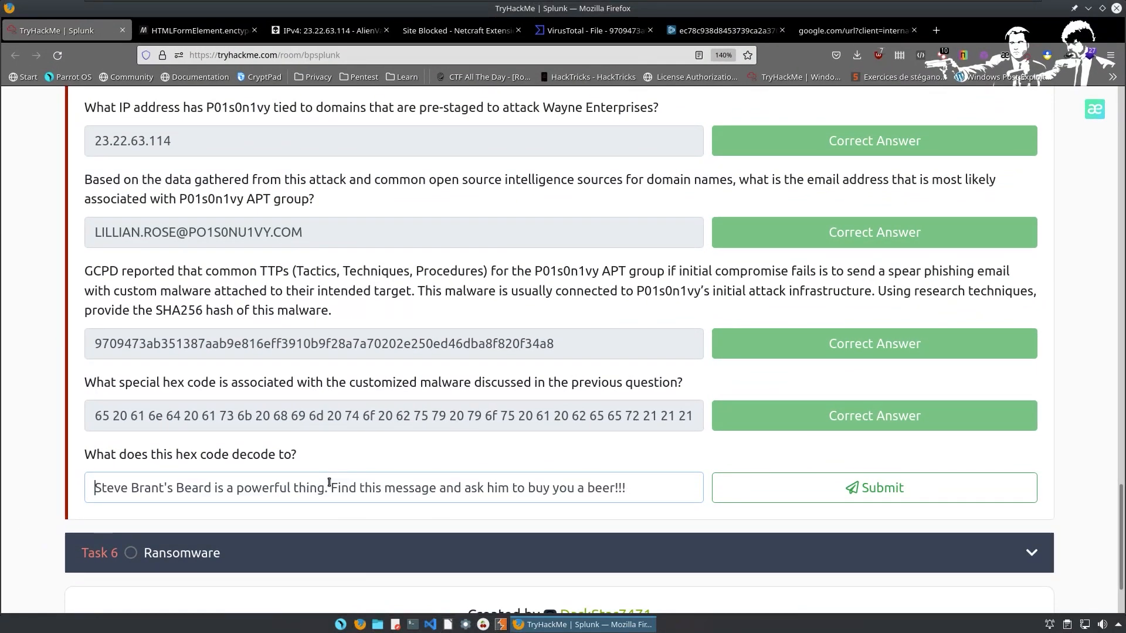
key(Return)
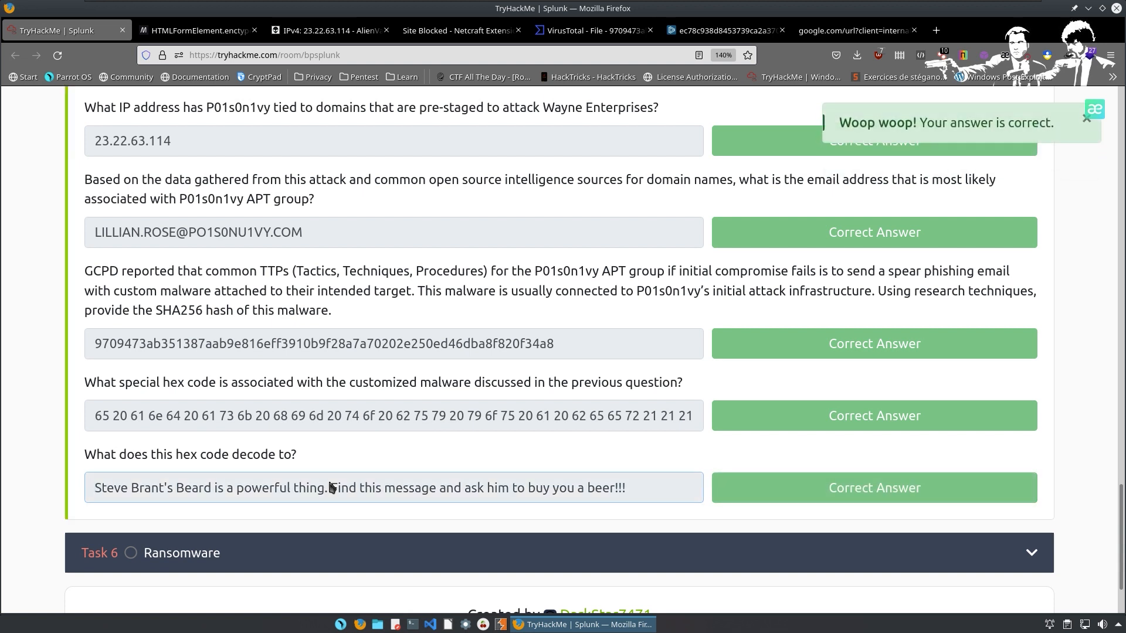